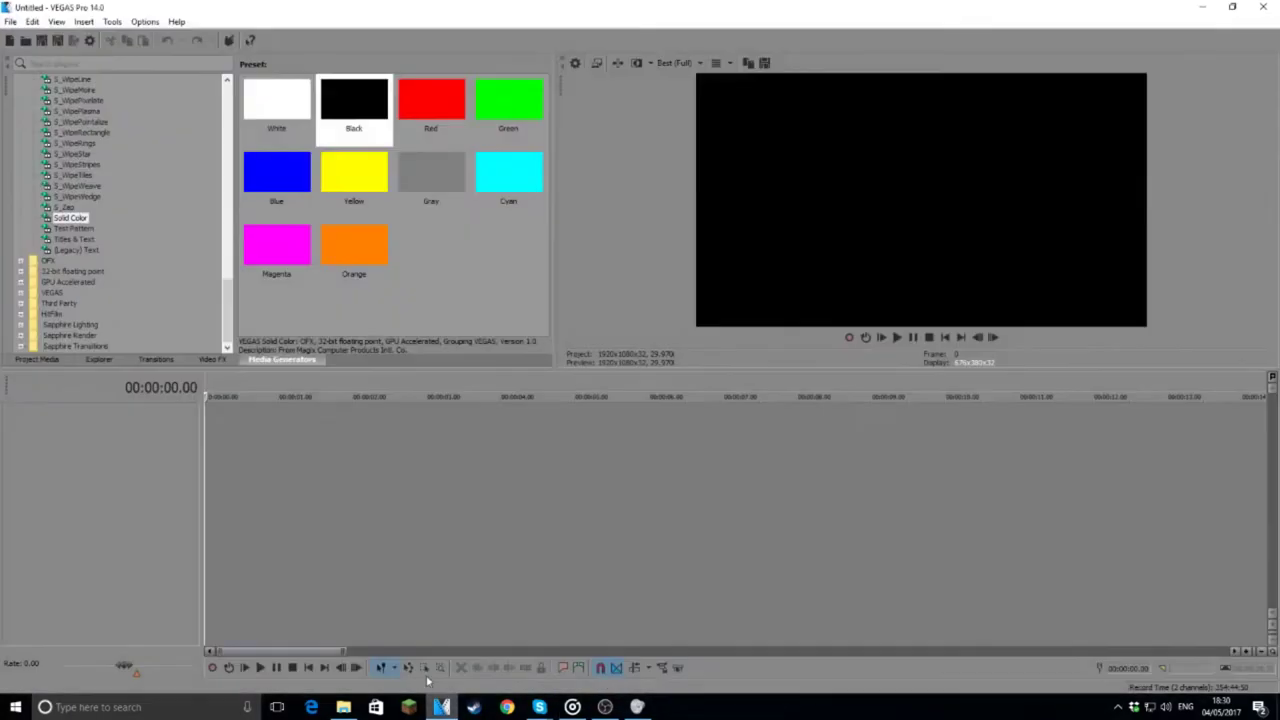
Step: Add the song "Take_Five - Tell Me" from the Songs (SO MANY!) folder to the start of the empty timeline
left_click(343, 707)
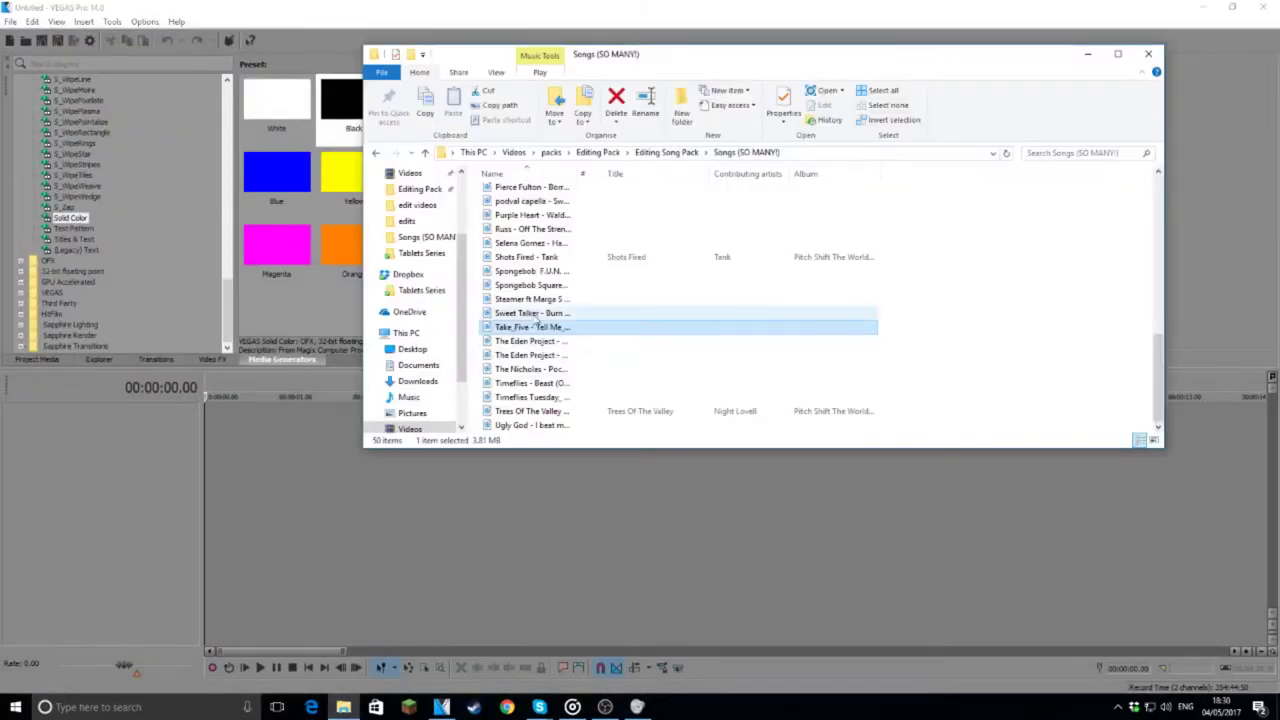
left_click_drag(291, 514, 295, 510)
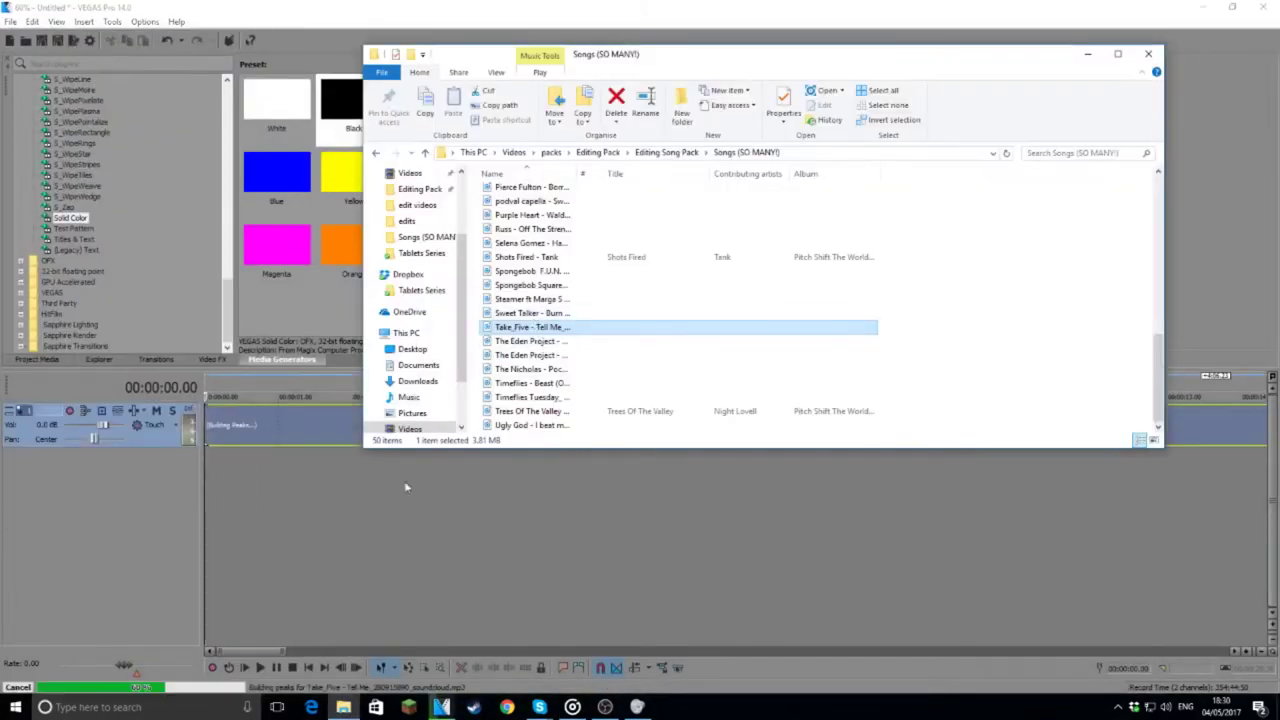
left_click(334, 508)
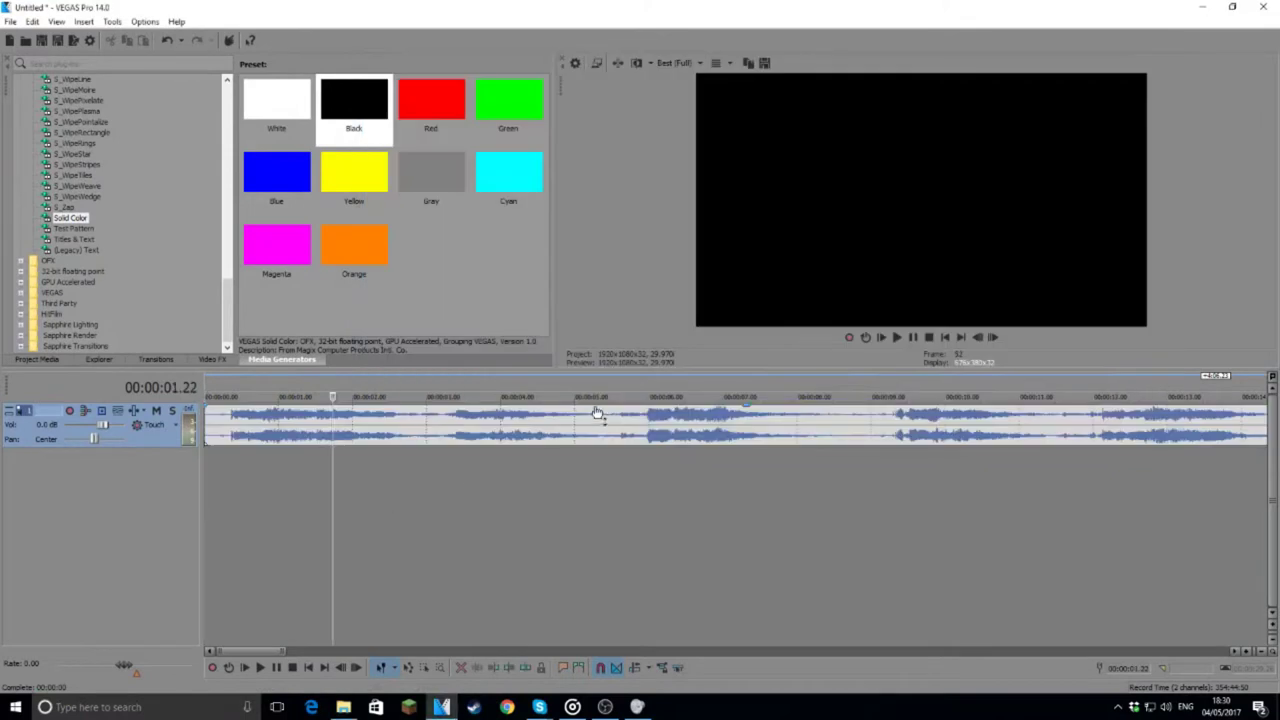
Step: Listen to the song around its first beats and around 1:39 to find the sync point
left_click(646, 400)
scroll(690, 497, "up", 2)
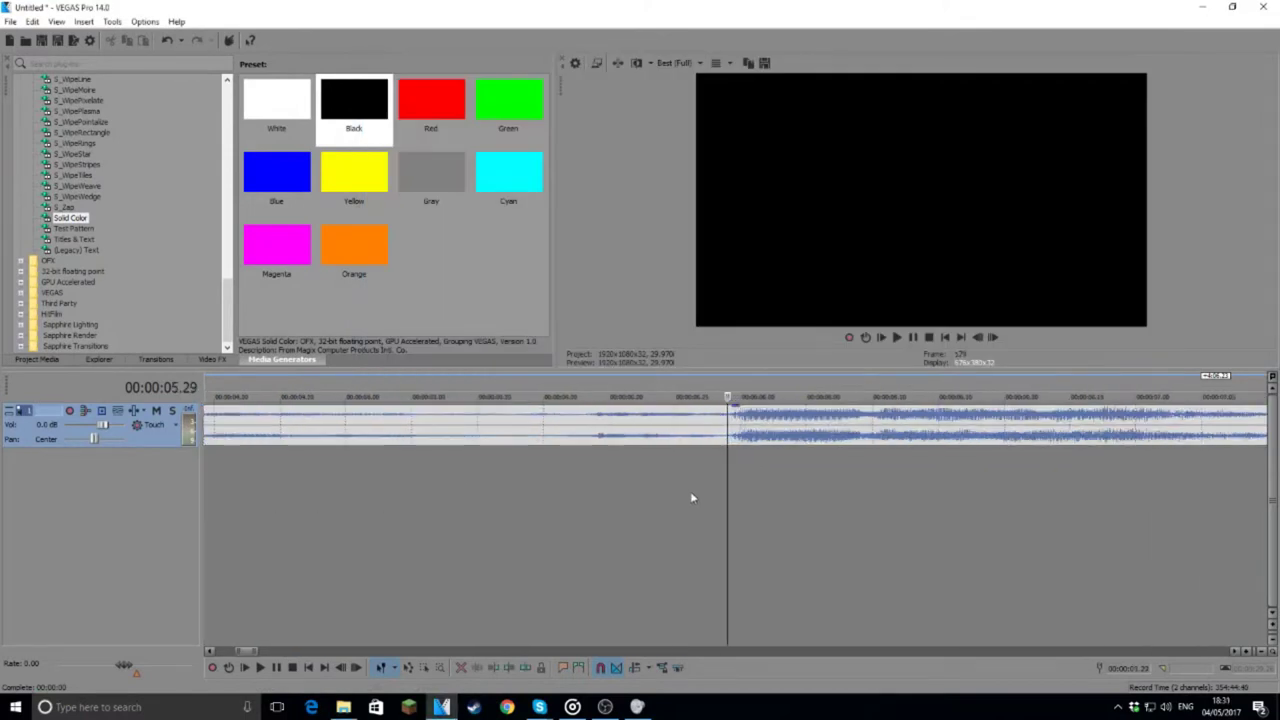
left_click(688, 392)
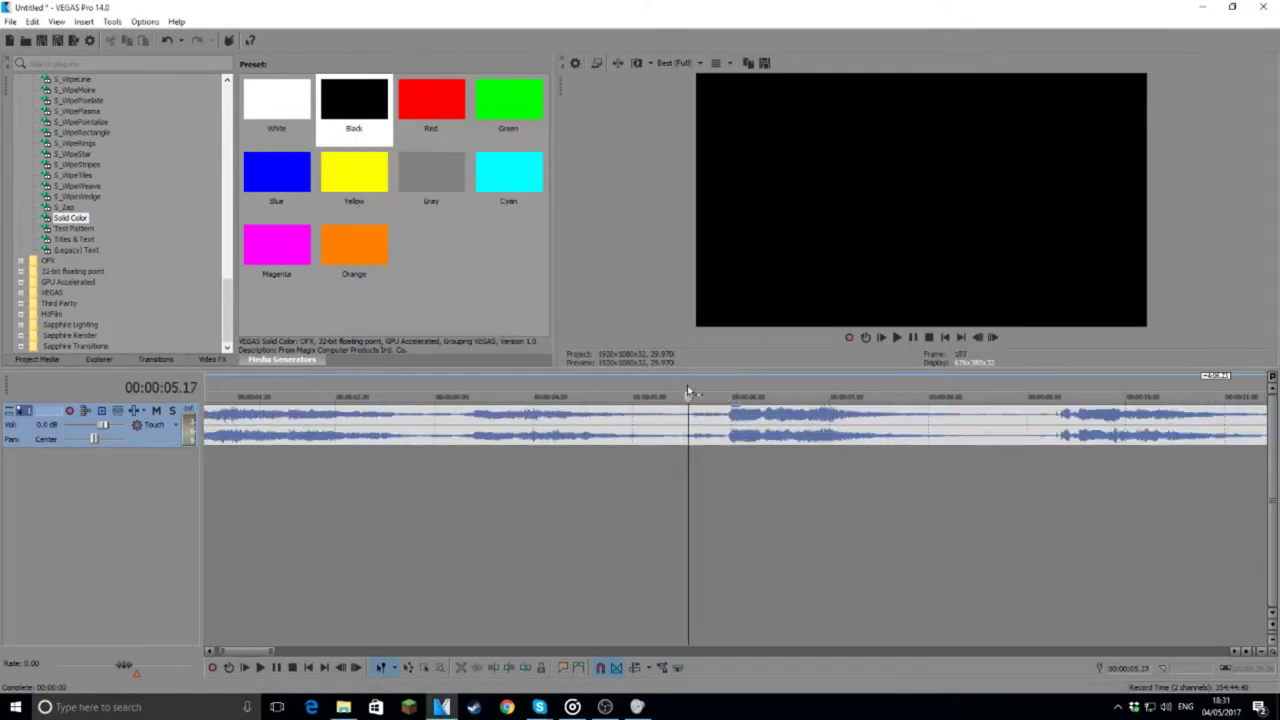
key("space")
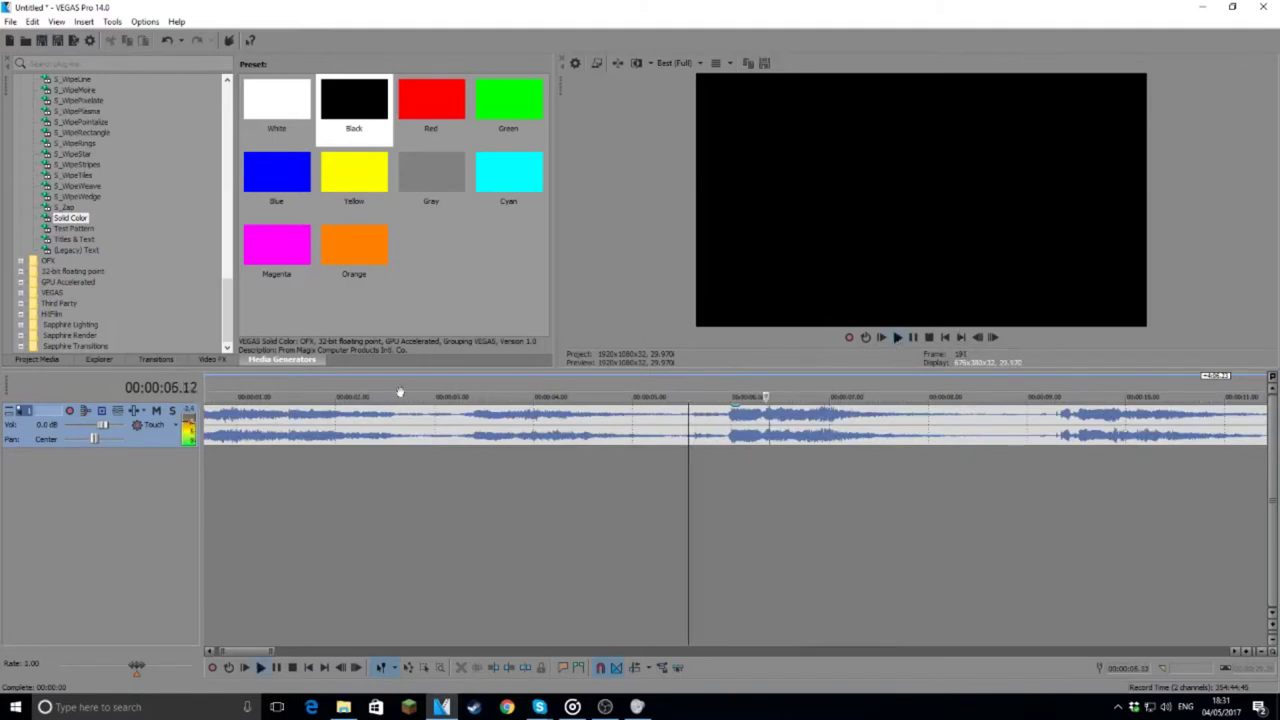
scroll(1005, 518, "down", 6)
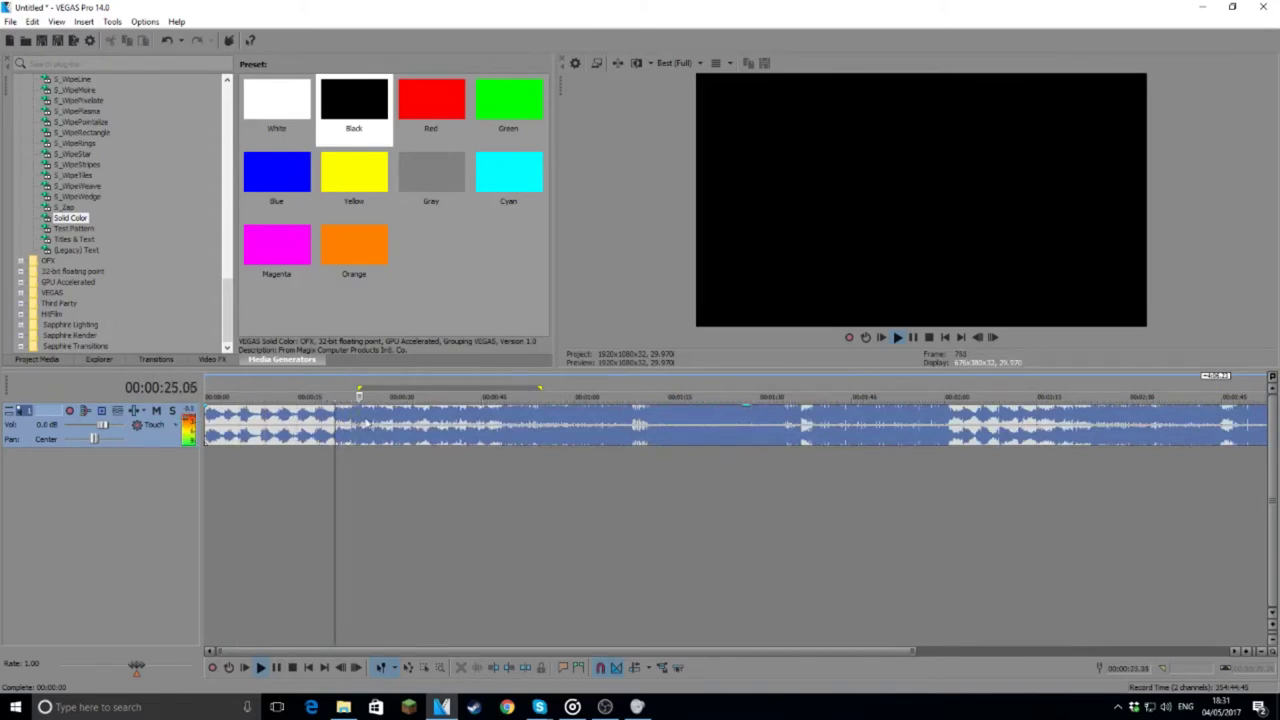
left_click(806, 388)
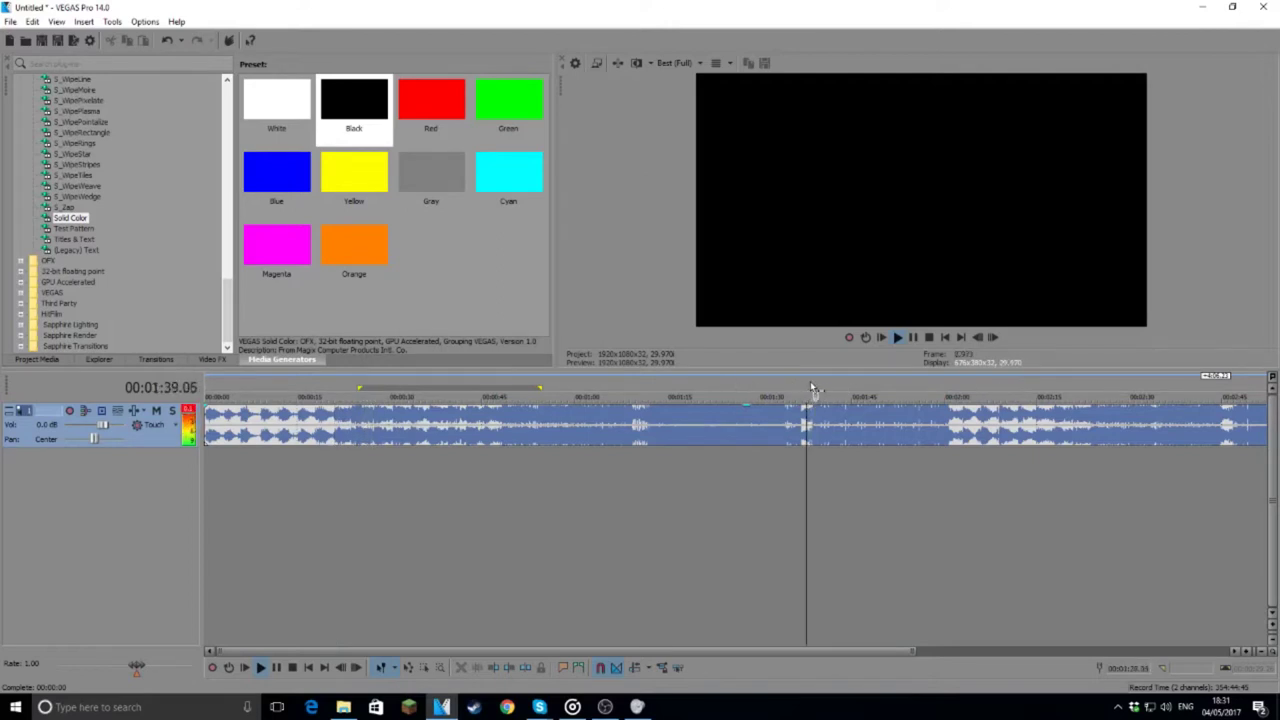
left_click(811, 385)
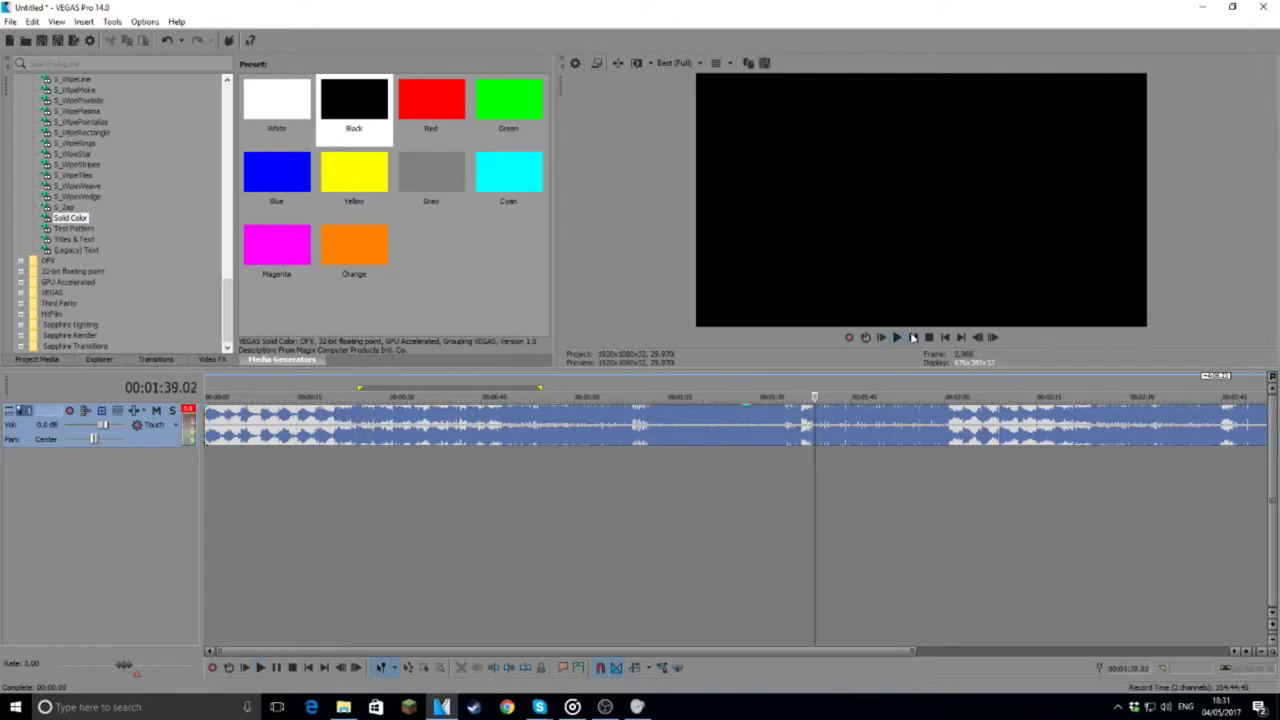
Step: Place a marker on the song's beat at 00:01:39.04
scroll(737, 423, "up", 3)
scroll(737, 423, "up", 2)
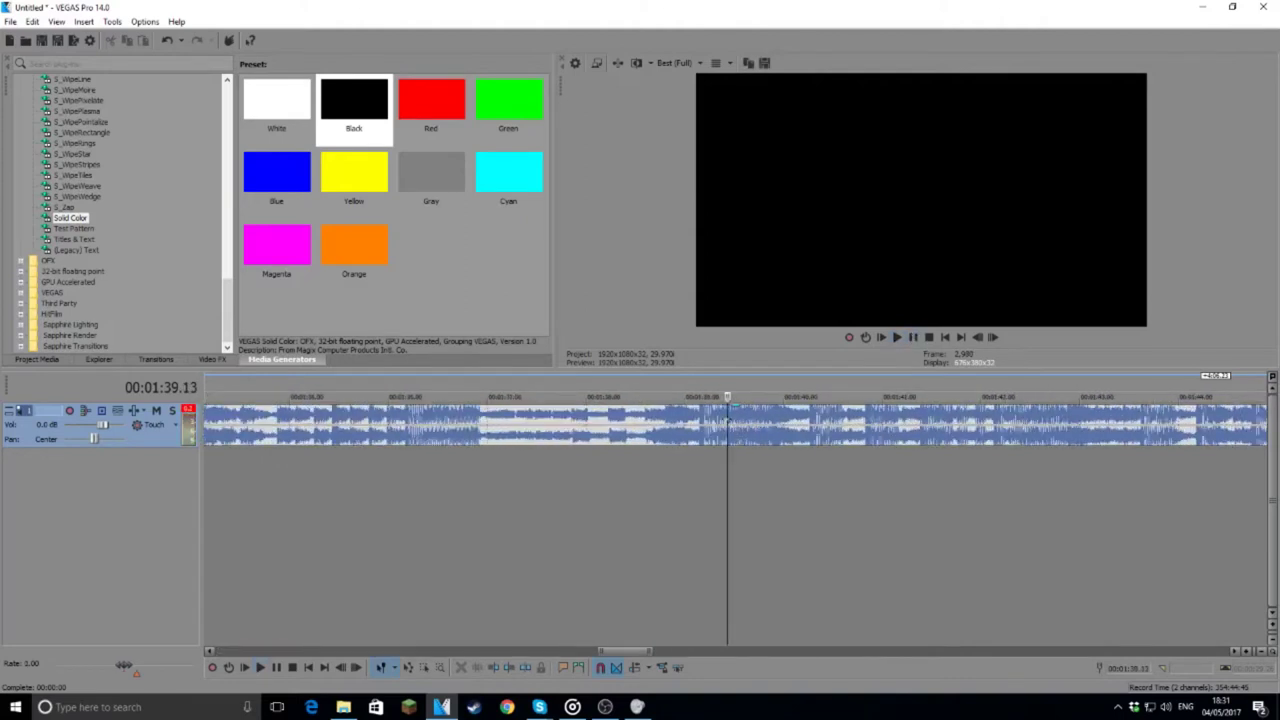
left_click(688, 386)
left_click(658, 388)
left_click(896, 337)
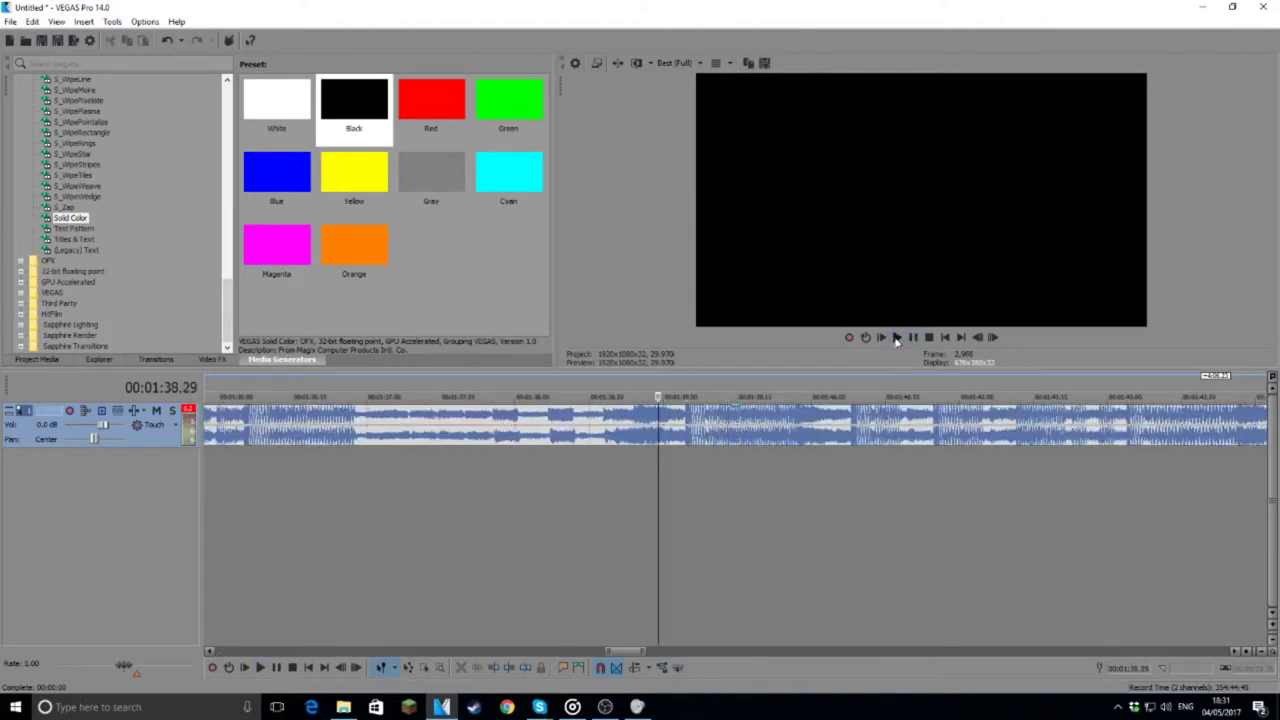
left_click(678, 388)
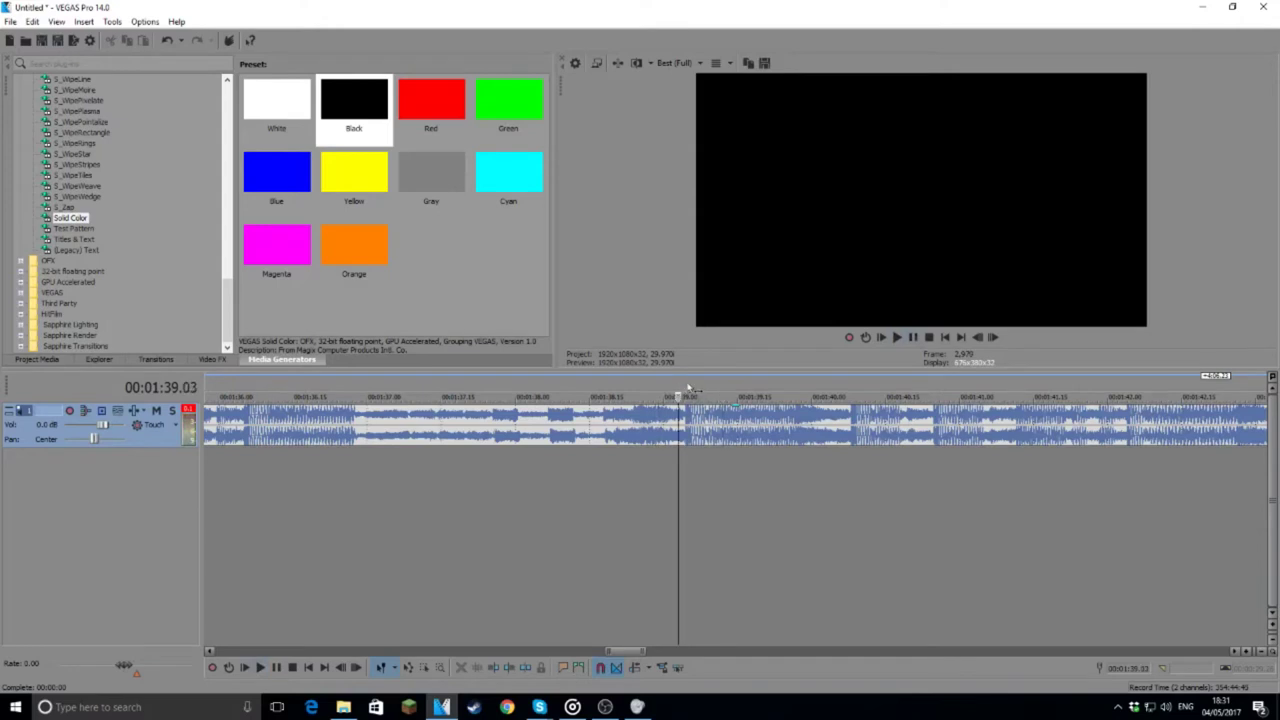
left_click(688, 389)
left_click(683, 389)
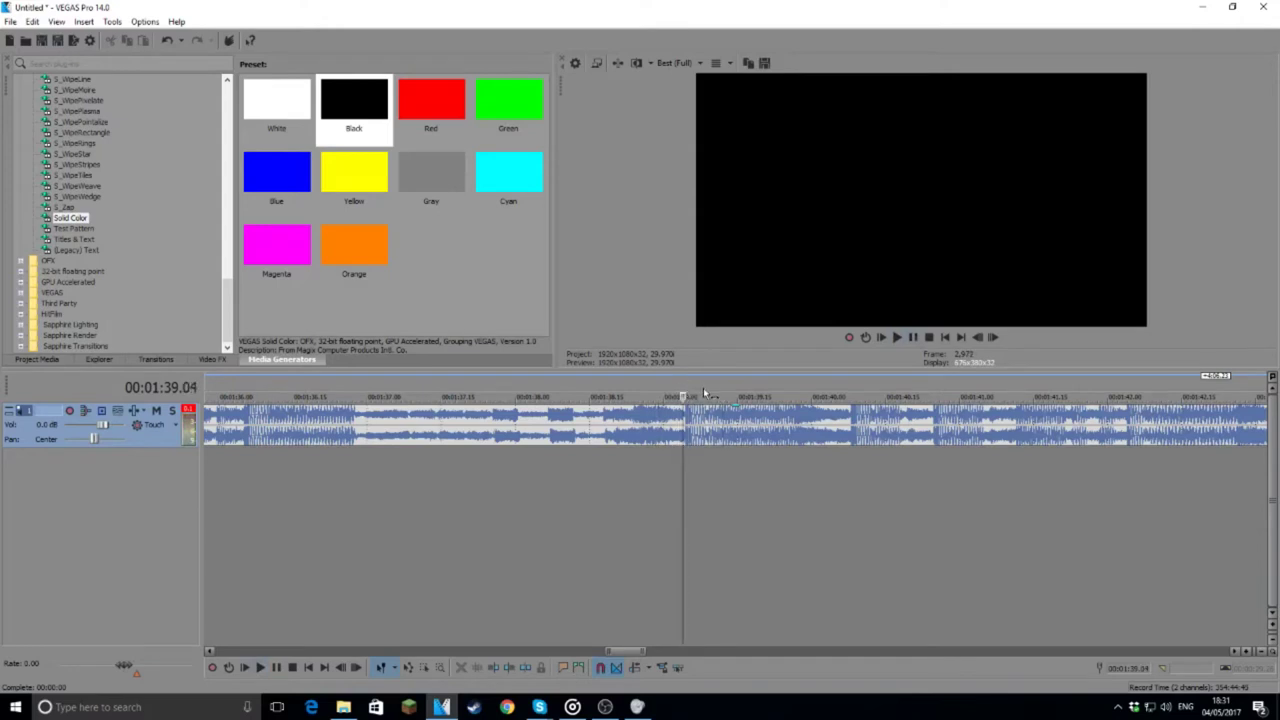
key("m")
scroll(700, 562, "down", 10)
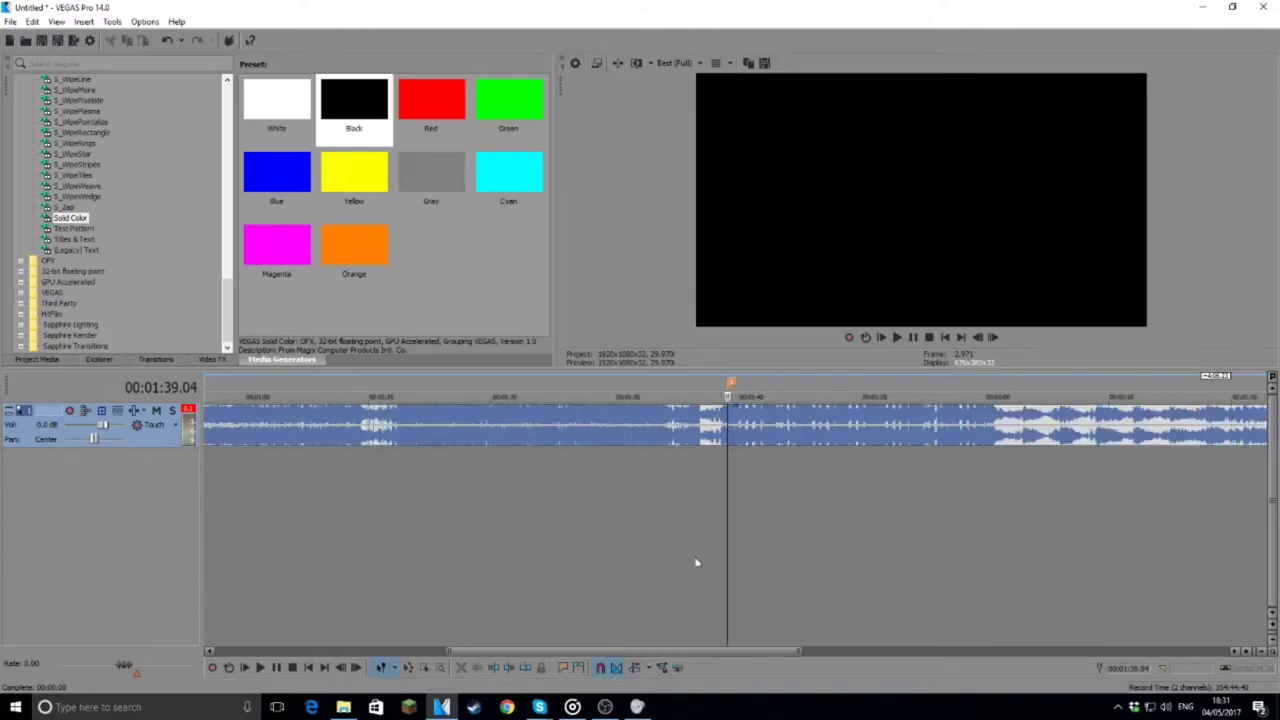
Step: Switch to File Explorer and look through the clips and edits folders in Videos for footage
left_click(343, 707)
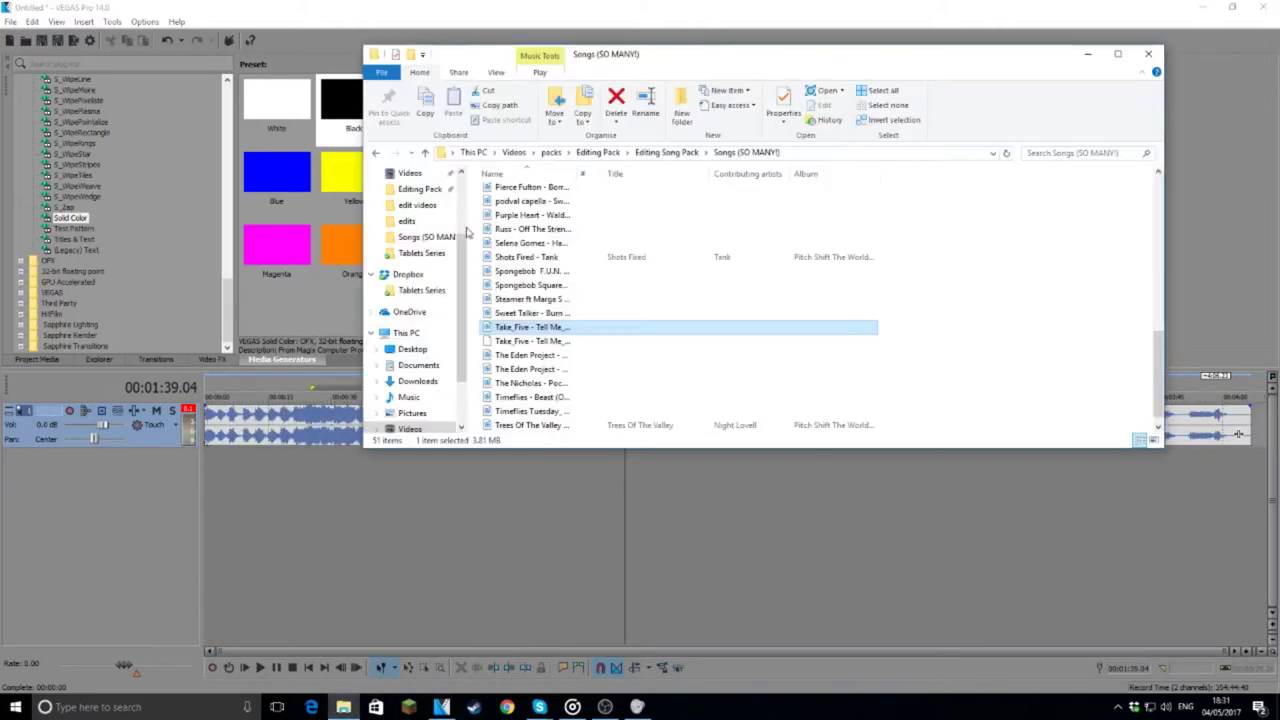
left_click(407, 220)
left_click(410, 174)
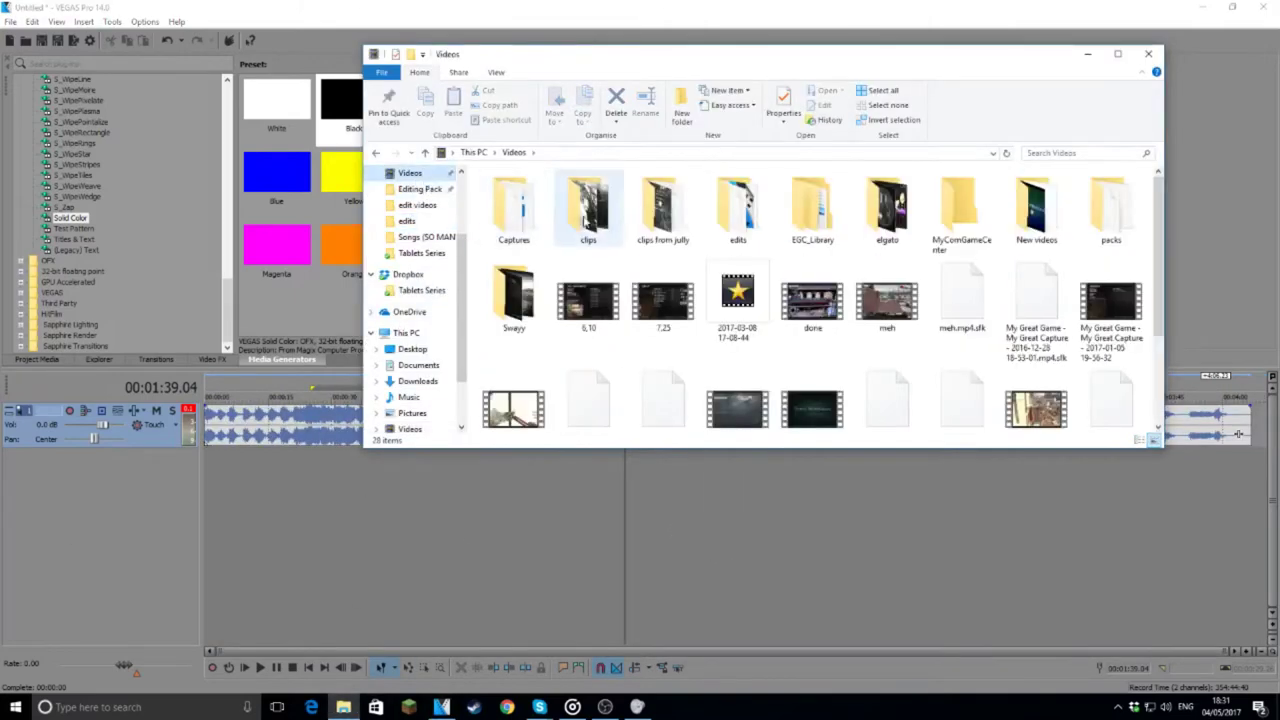
double_click(592, 207)
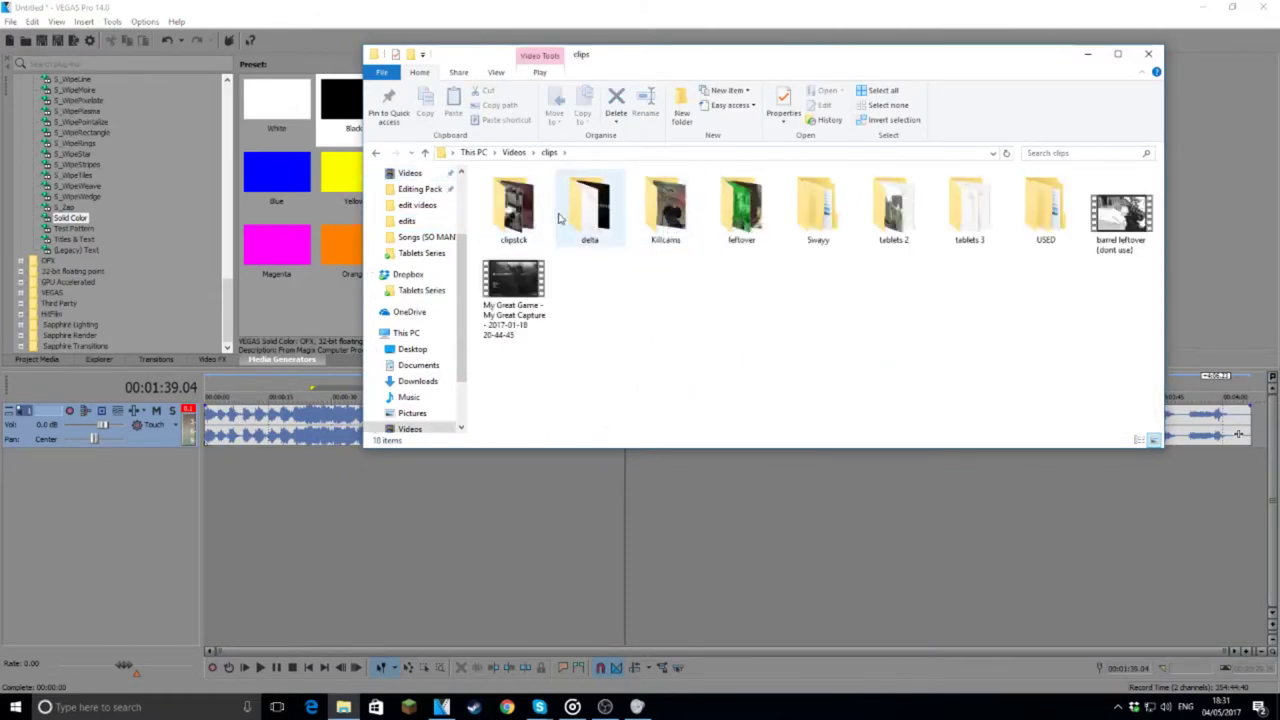
key("BackSpace")
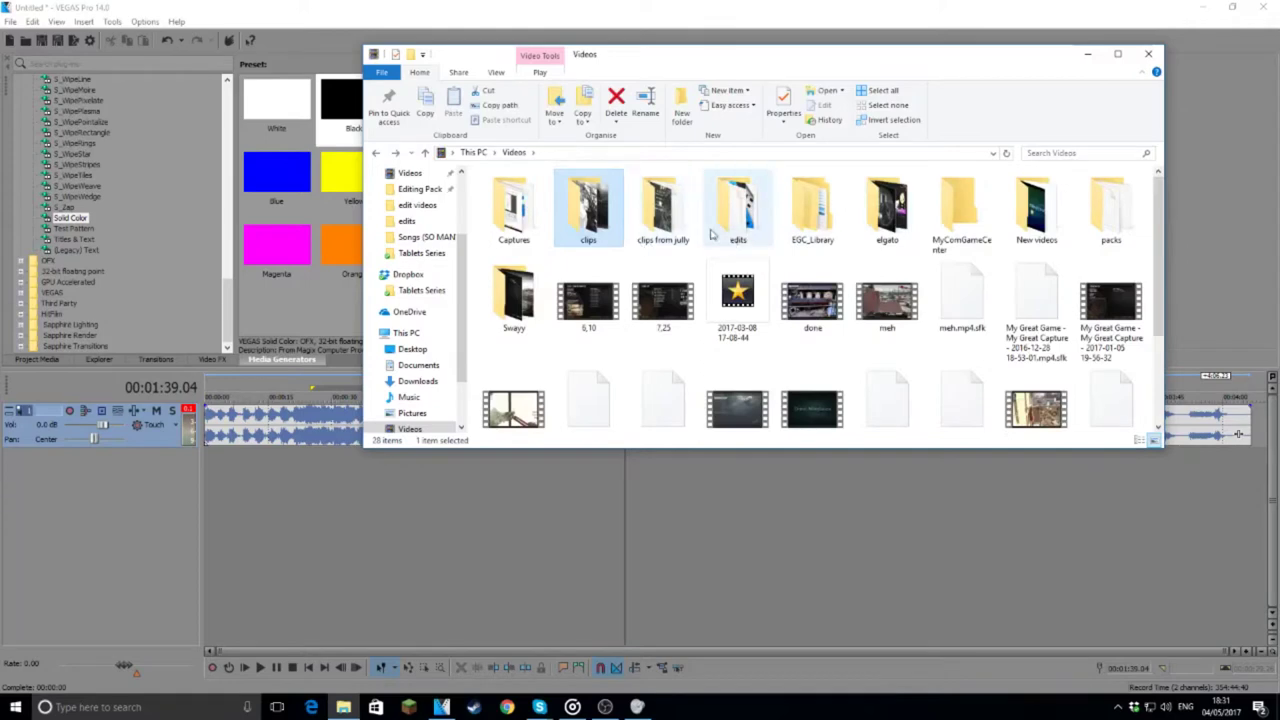
double_click(737, 210)
key("BackSpace")
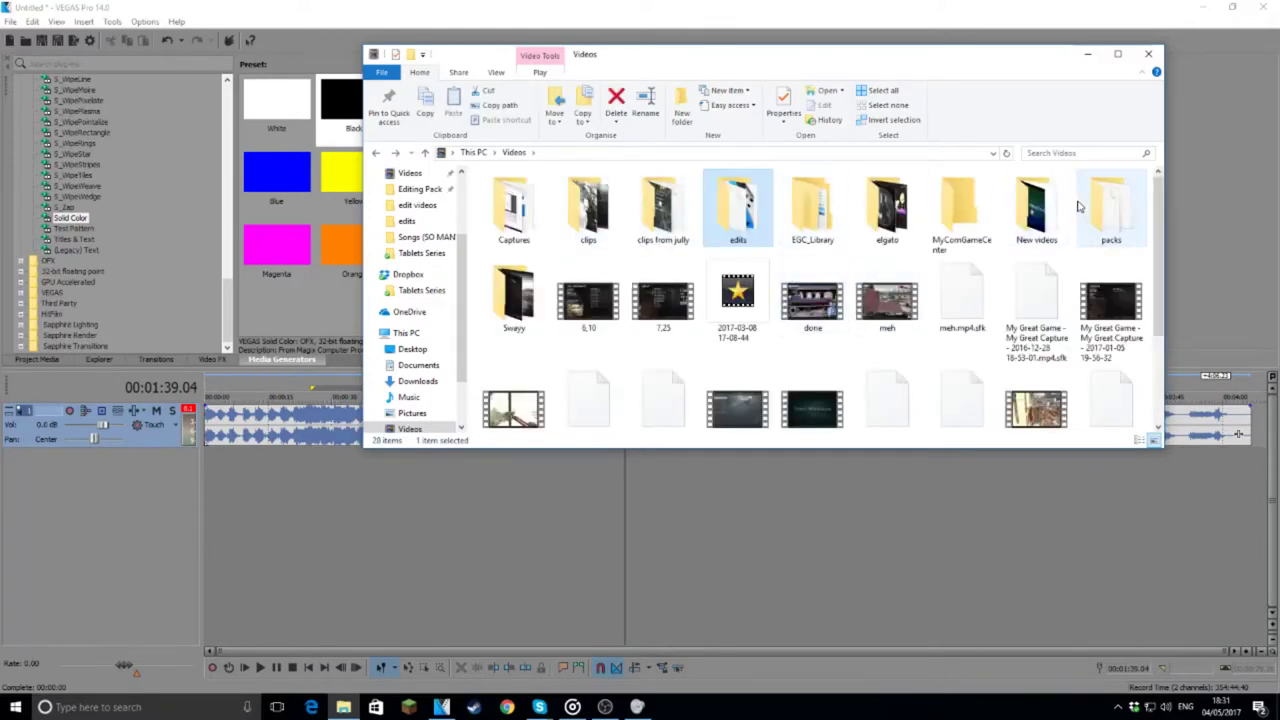
Step: Open the mw2 clip folder inside packs, Editing Pack, cinematics
double_click(1105, 210)
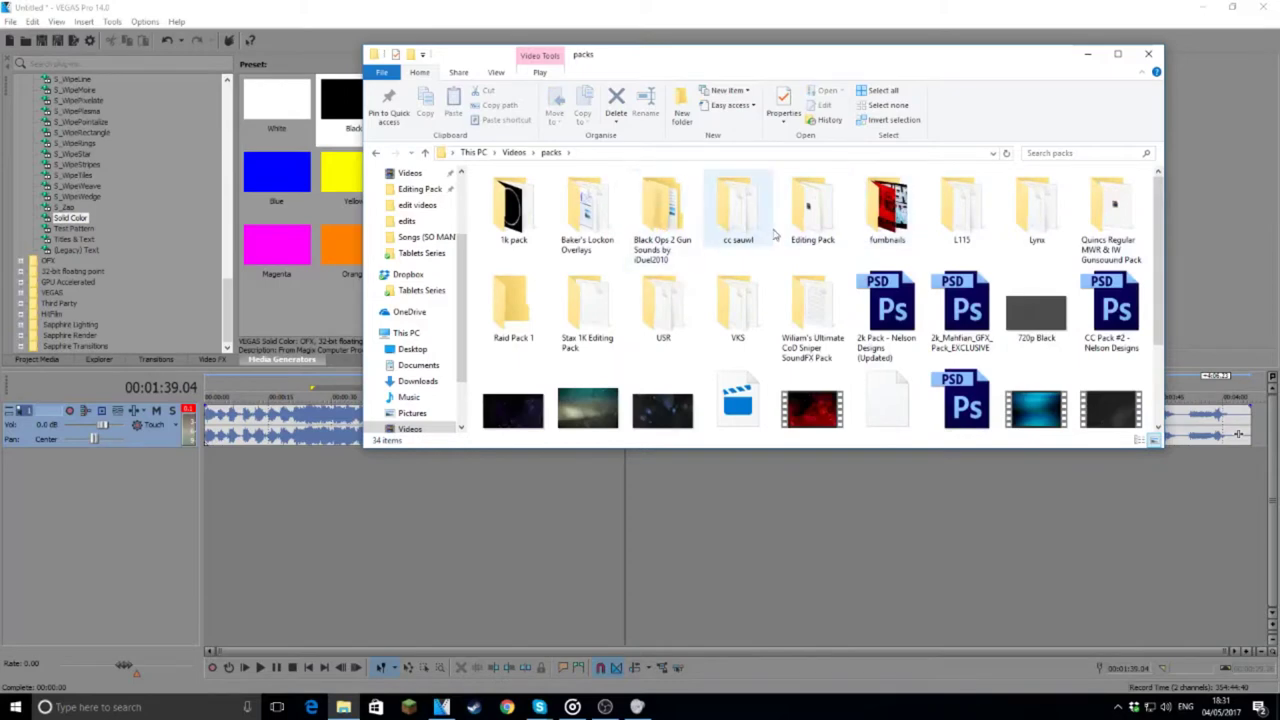
double_click(811, 210)
scroll(523, 228, "down", 5)
scroll(560, 300, "up", 5)
left_click(733, 215)
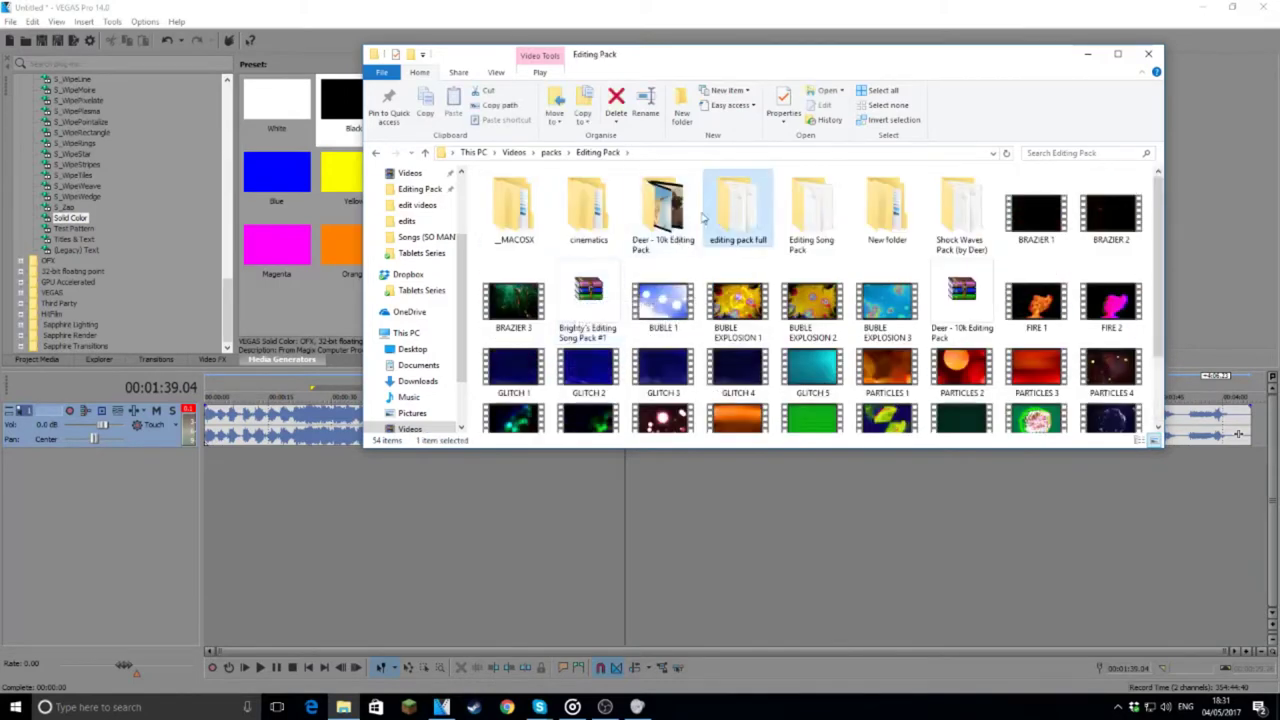
left_click(563, 210)
double_click(585, 210)
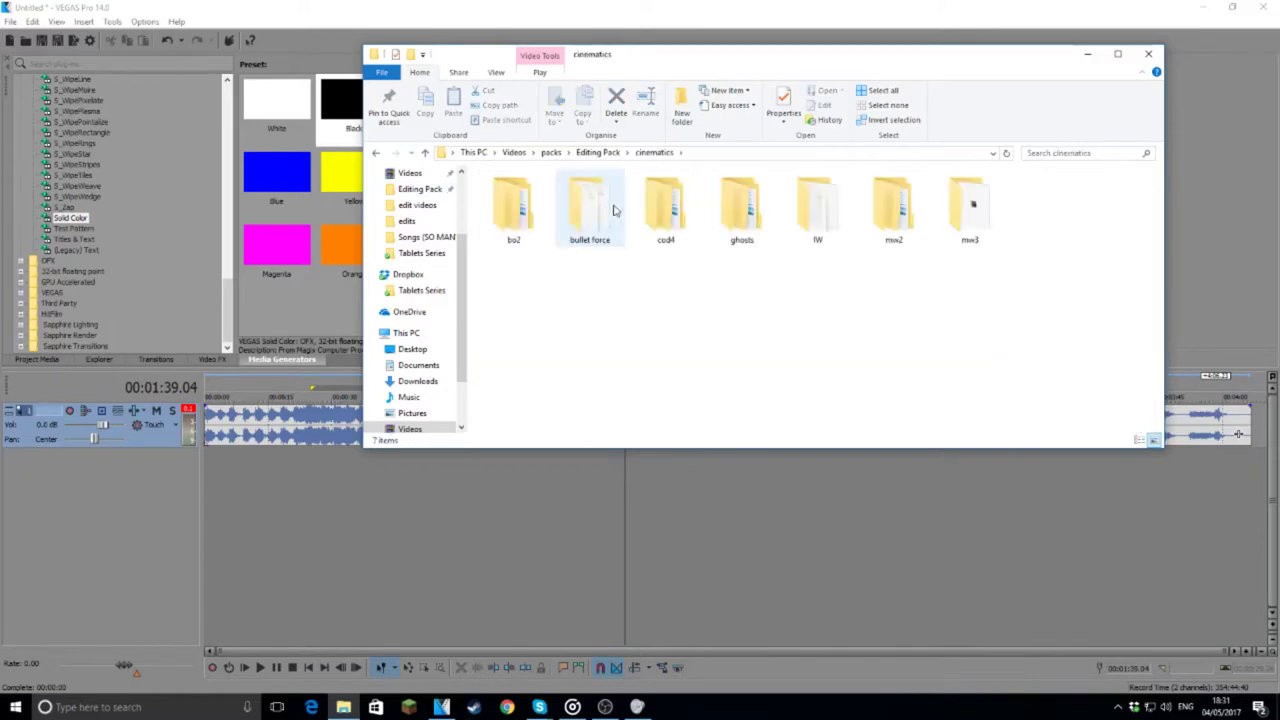
double_click(900, 207)
key("alt+Left")
double_click(897, 206)
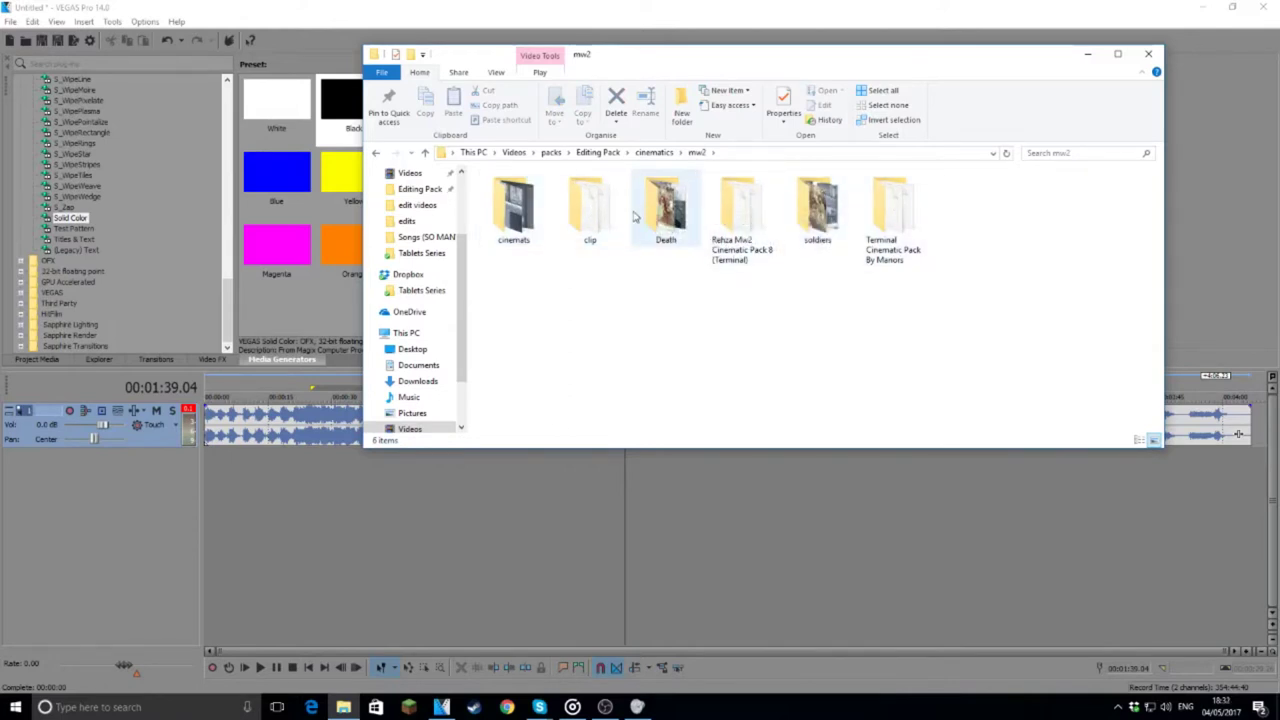
double_click(590, 210)
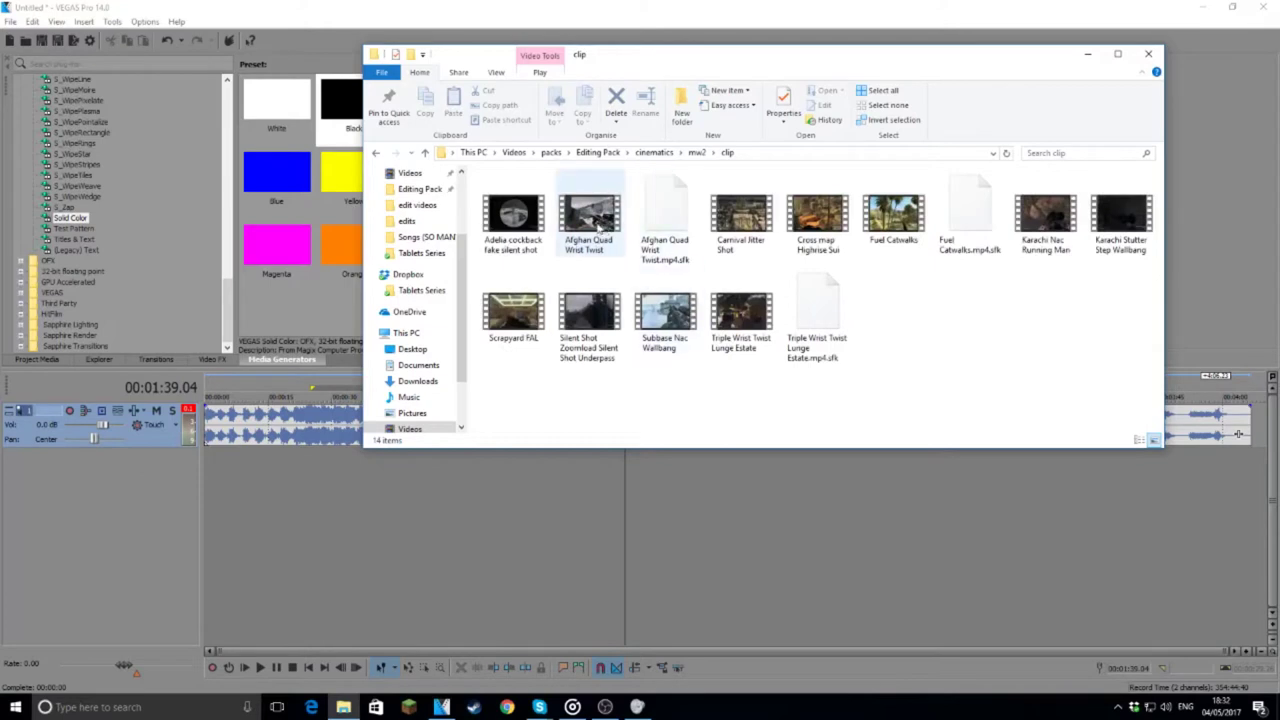
Step: Preview the video "Adelia cockback fake silent shot" in the media player and close it
double_click(512, 215)
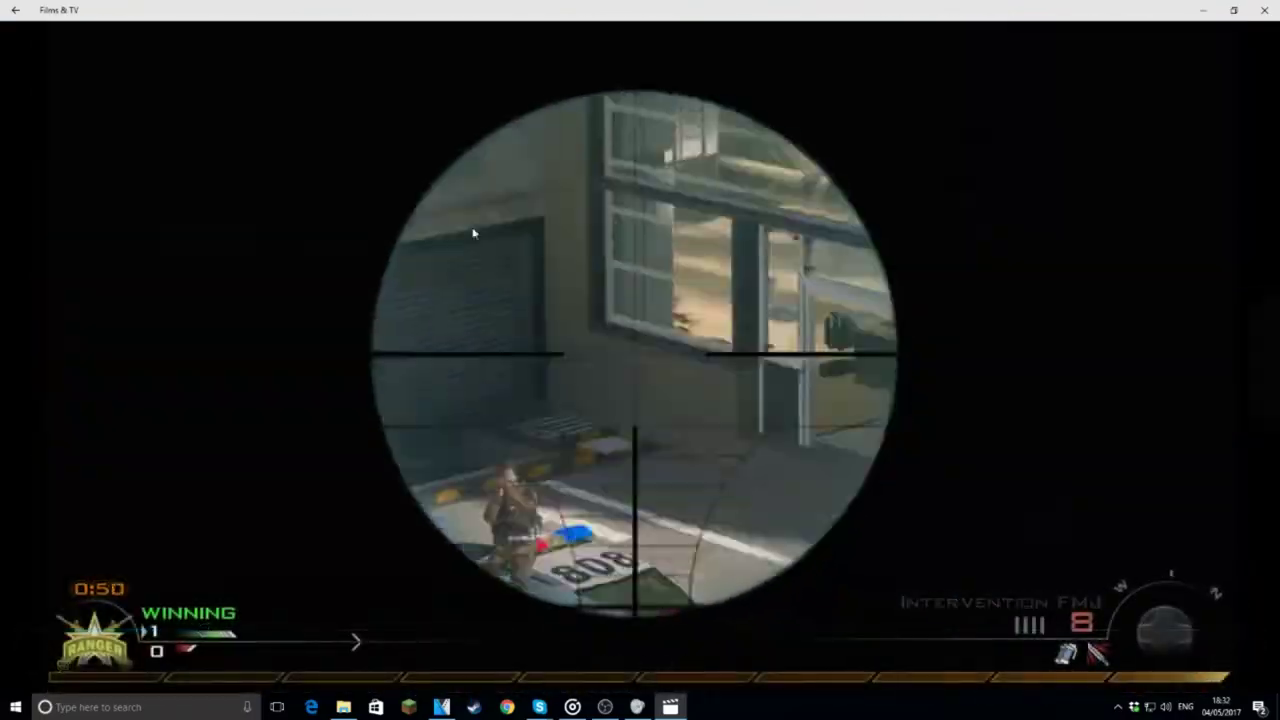
mouse_move(472, 234)
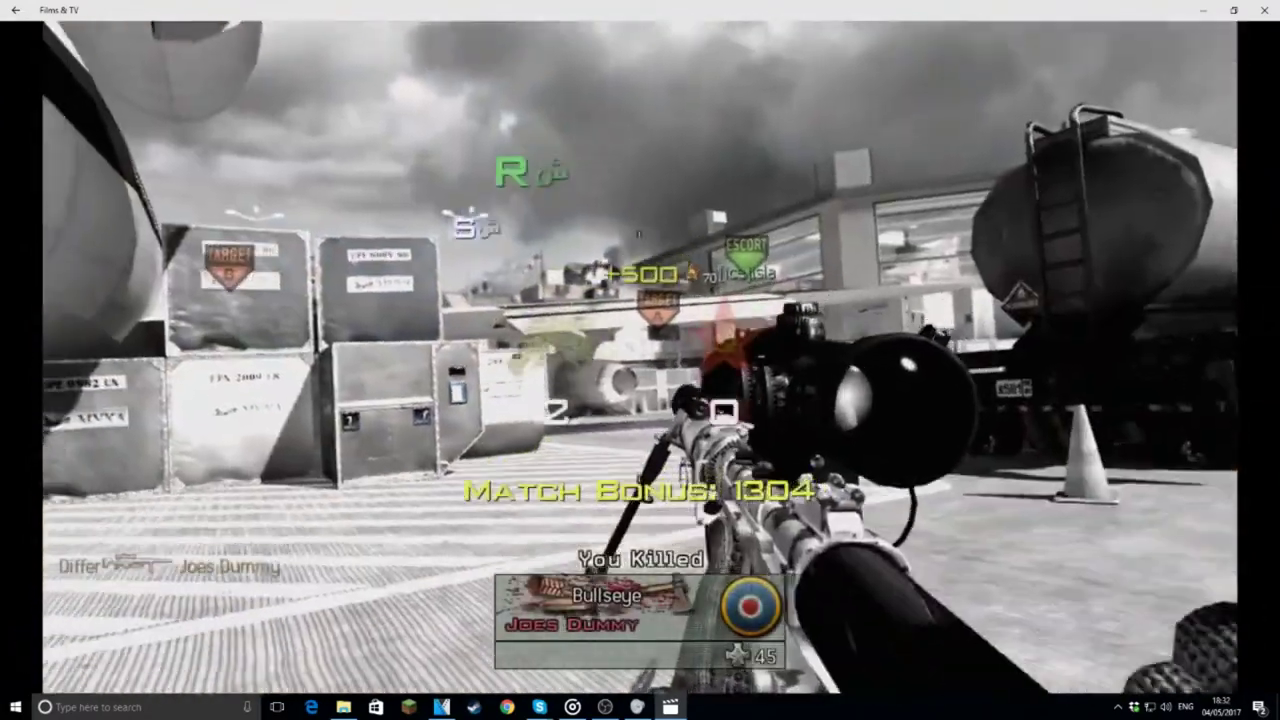
mouse_move(100, 407)
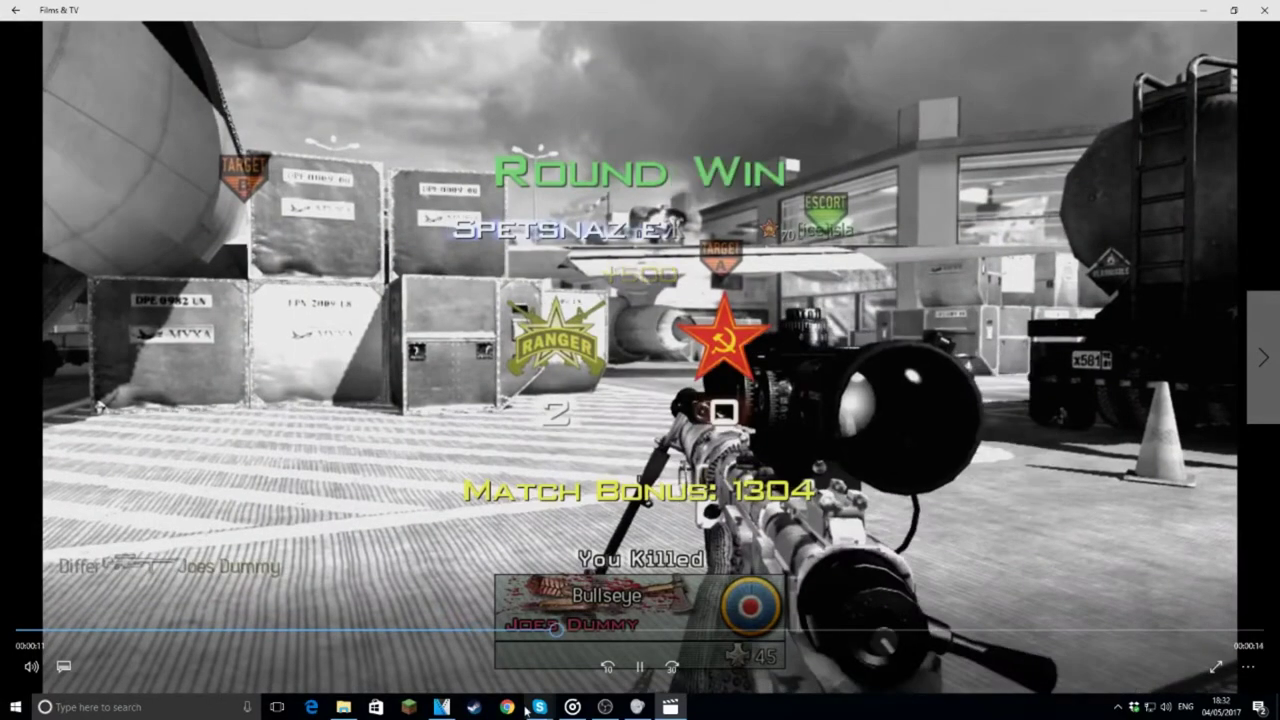
left_click(1264, 10)
Step: Add the "Adelia cockback fake silent shot" clip below the song at the timeline's start, matching the project video settings to it
left_click_drag(514, 215, 230, 461)
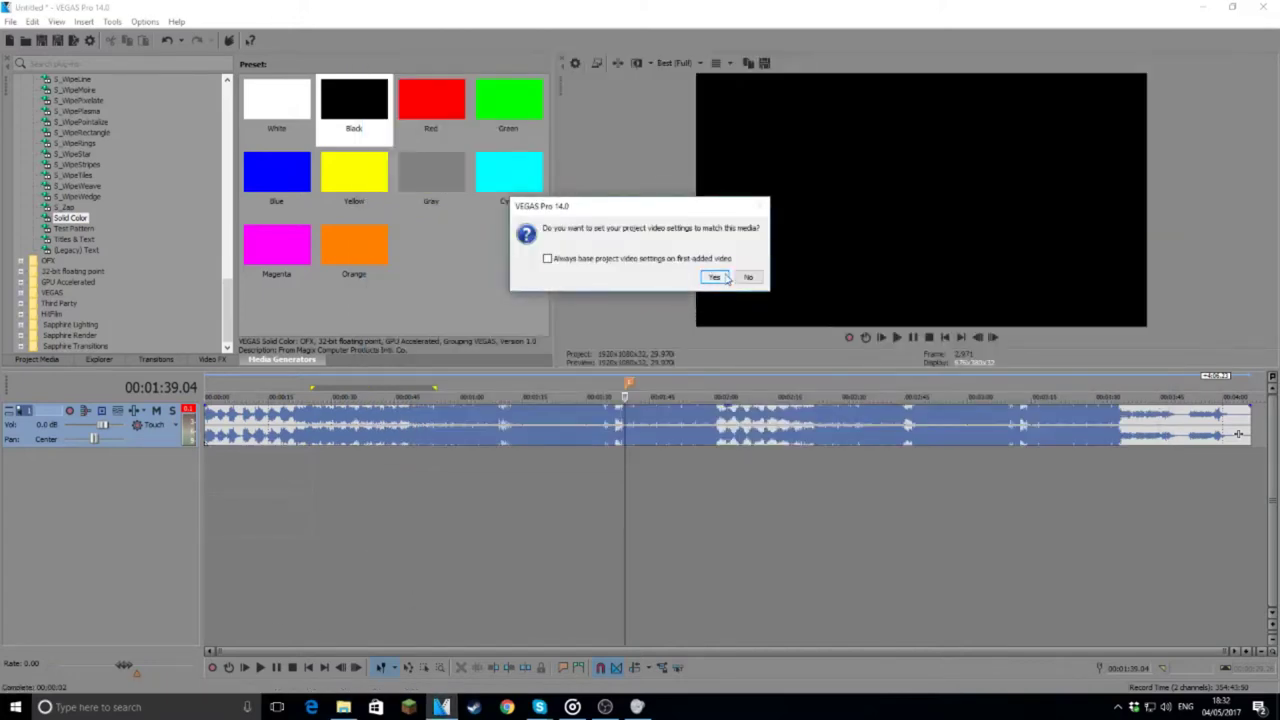
left_click(714, 277)
Step: Set the project's full-resolution rendering quality to Best and the resample mode to Disable resample
left_click(90, 41)
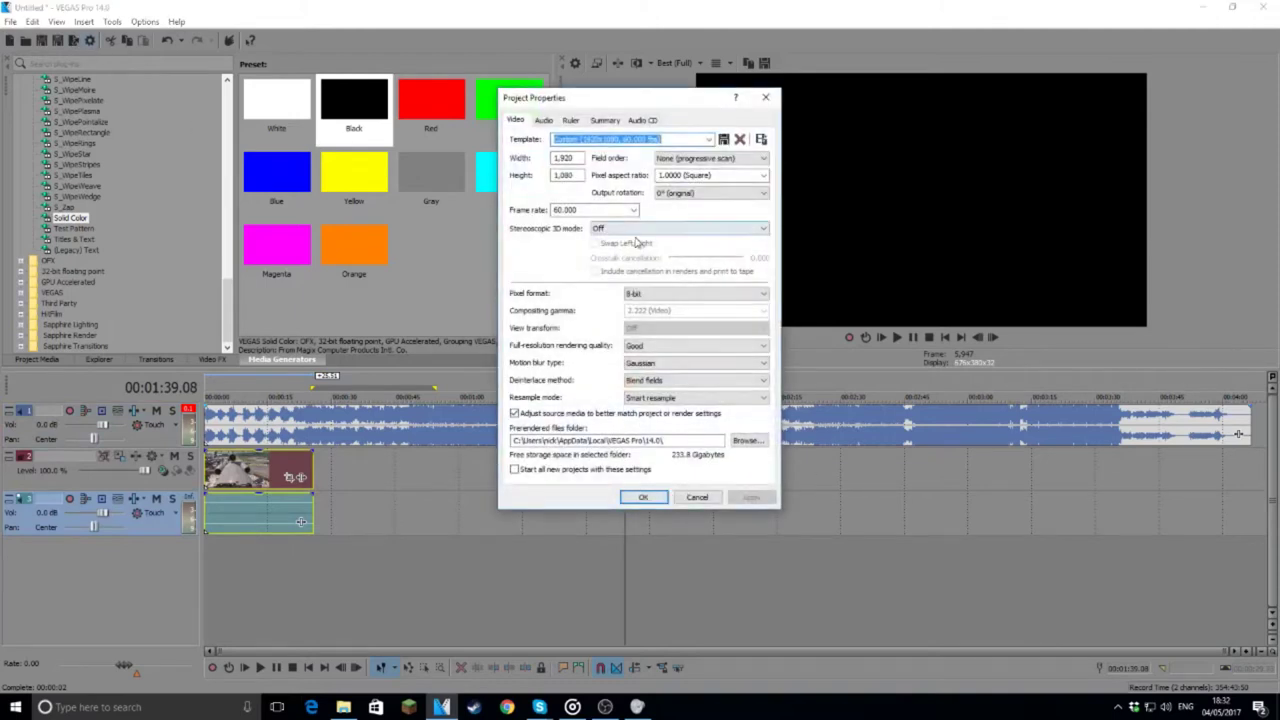
left_click(654, 348)
left_click(662, 386)
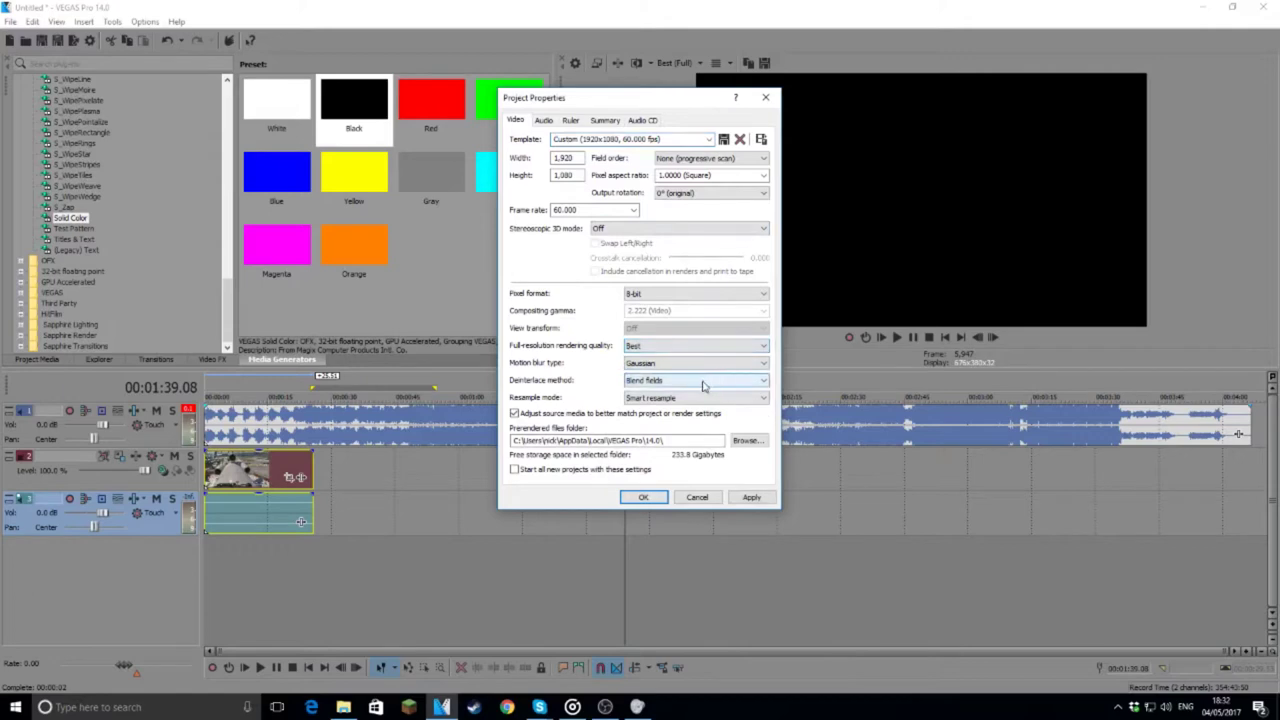
left_click(672, 398)
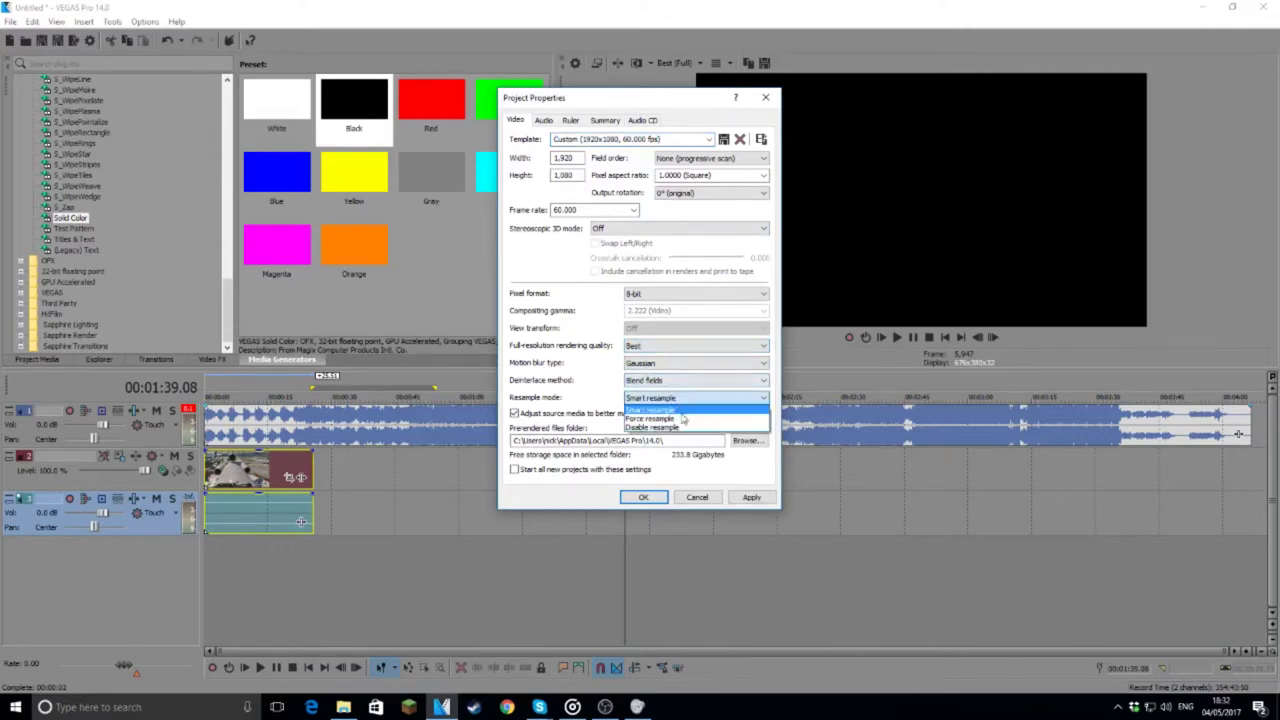
left_click(678, 430)
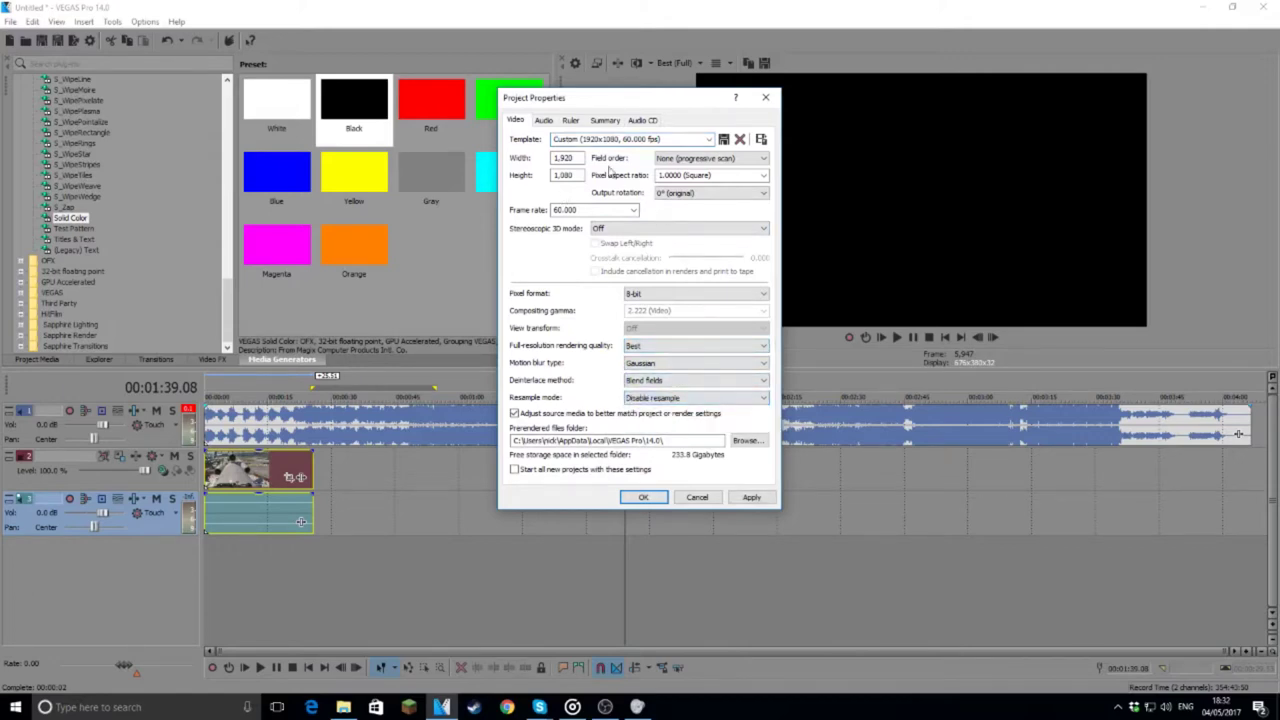
key("ctrl+Tab")
key("ctrl+Tab")
key("ctrl+Tab")
key("ctrl+Tab")
key("ctrl+Tab")
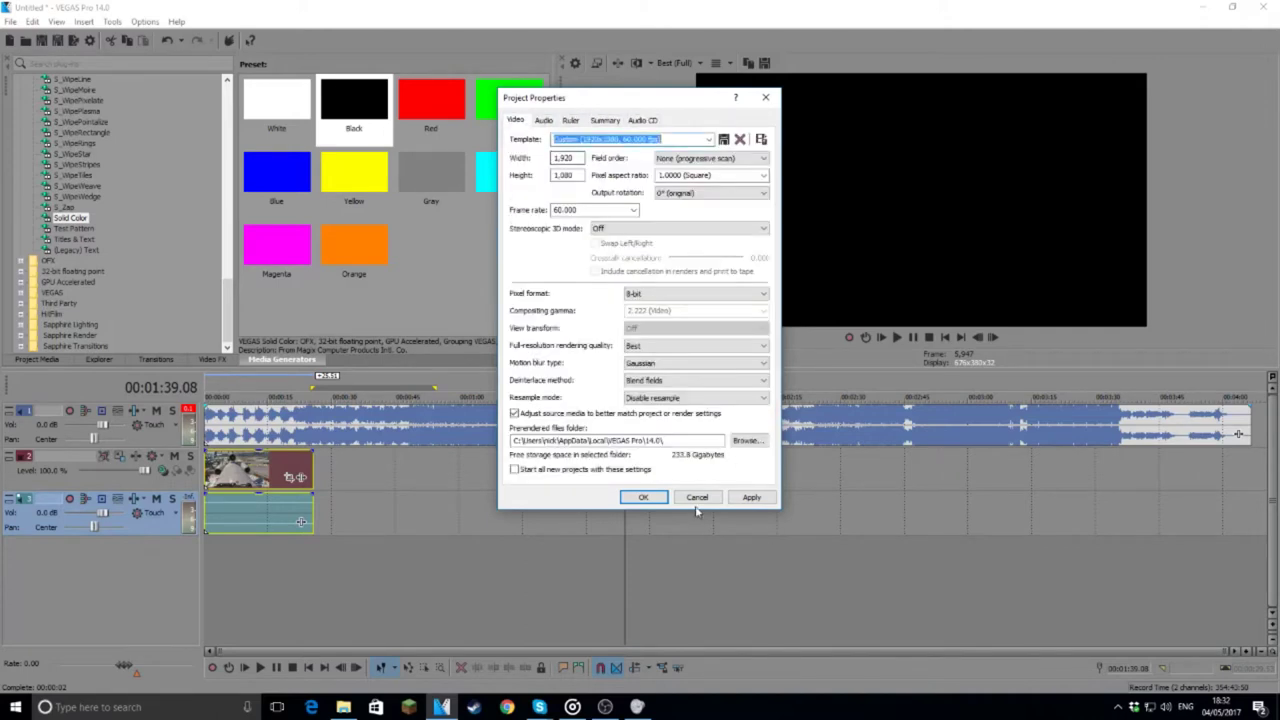
left_click(645, 497)
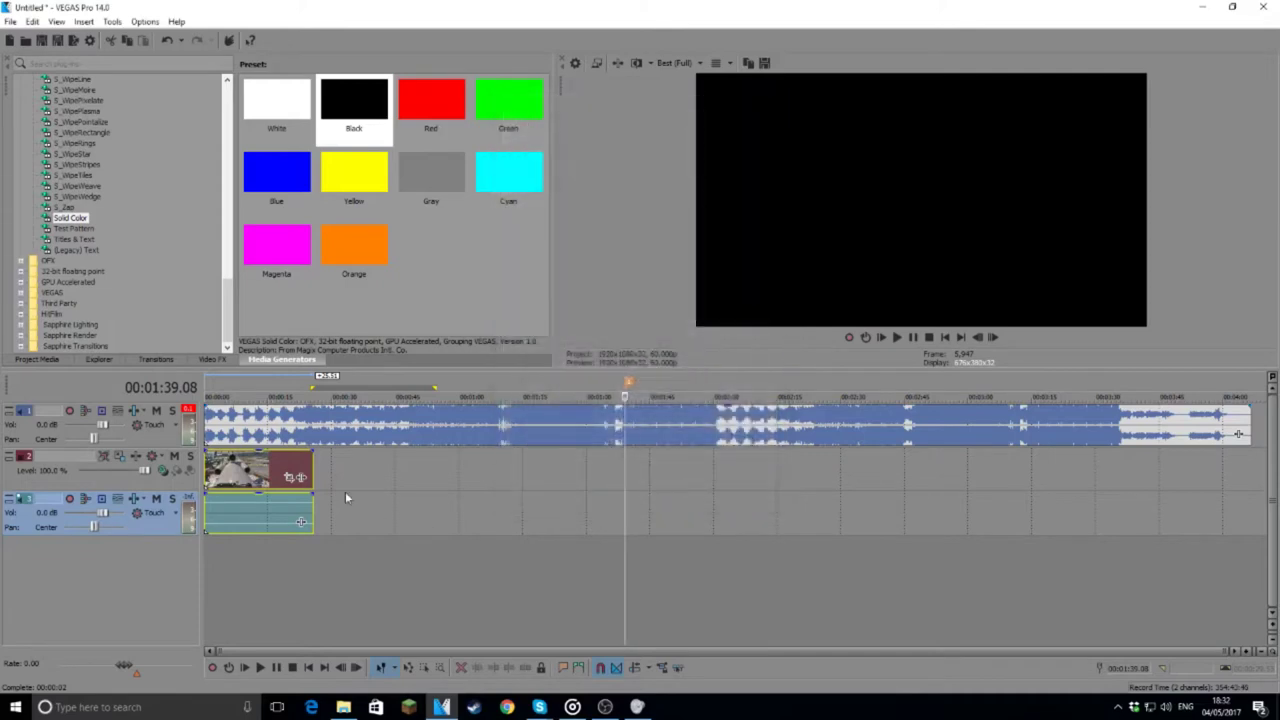
Step: Move the clip's video track above the song's audio track
left_click_drag(170, 490, 182, 395)
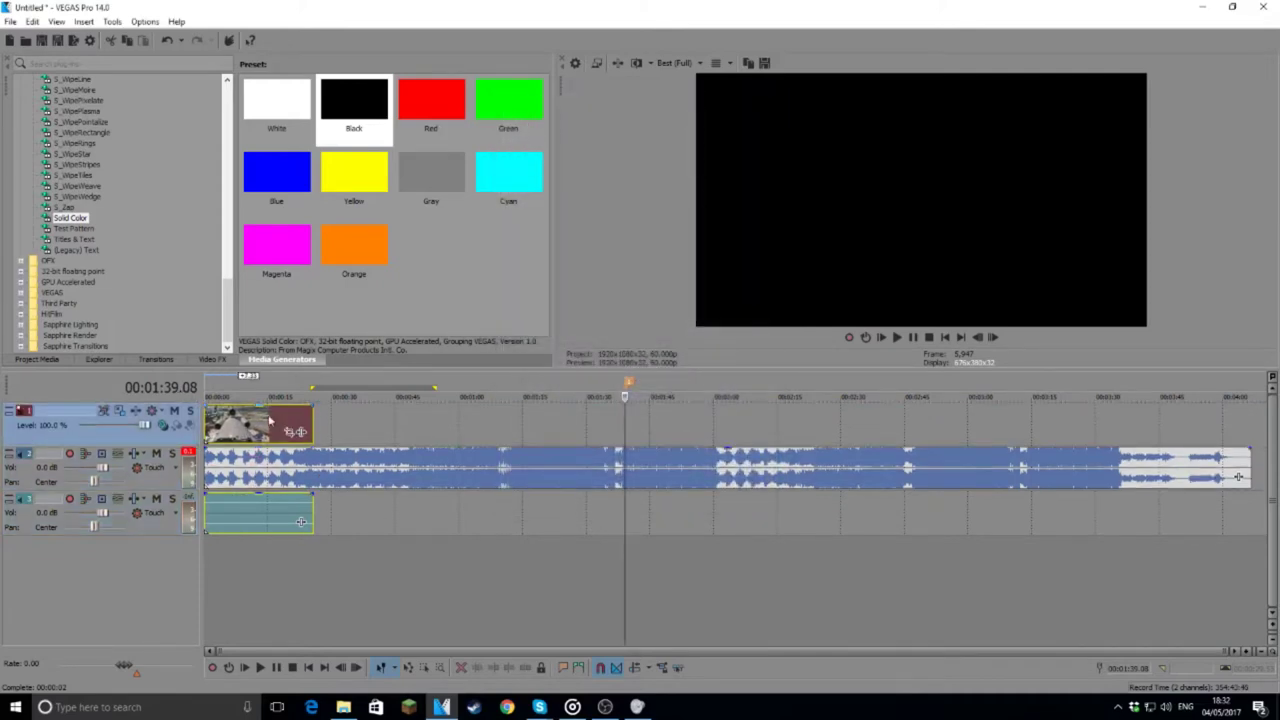
Step: Move the game clip along the timeline so its killing shot lines up with the song marker at 00:01:39.08
left_click_drag(268, 425, 659, 416)
scroll(659, 417, "up", 8)
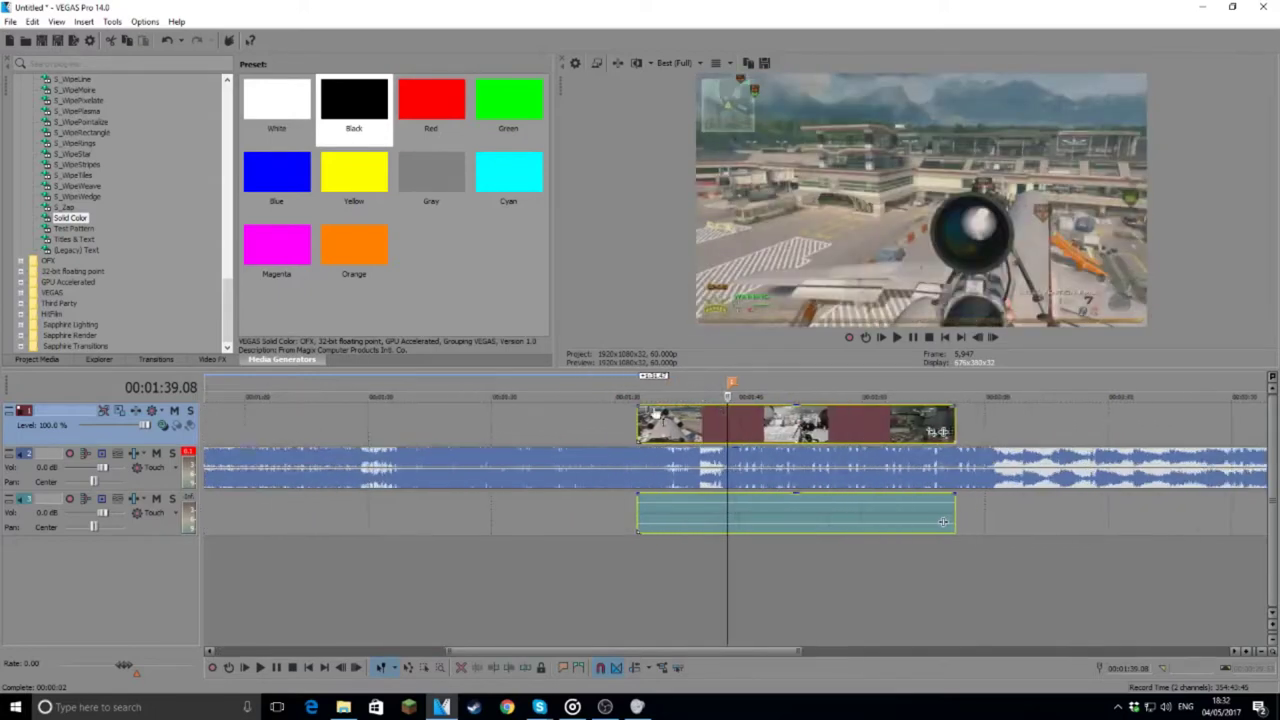
left_click_drag(794, 426, 732, 422)
scroll(719, 528, "down", 5)
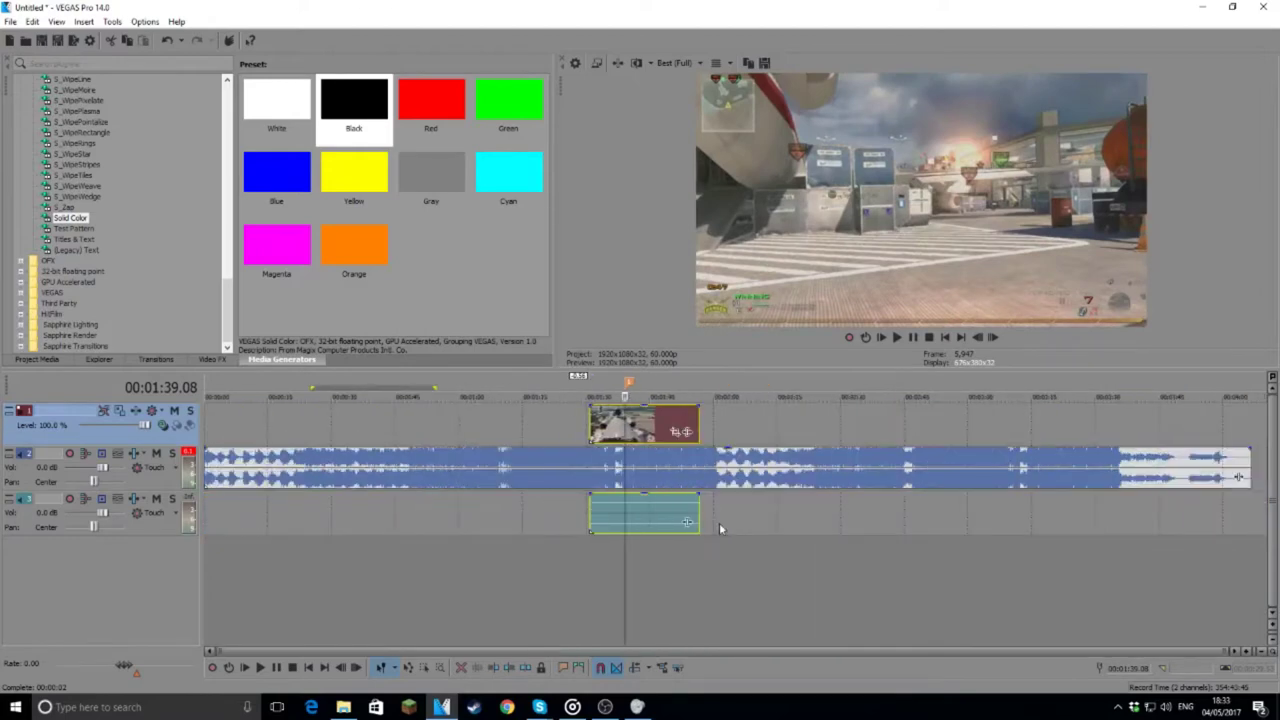
scroll(670, 522, "up", 3)
scroll(731, 521, "down", 2)
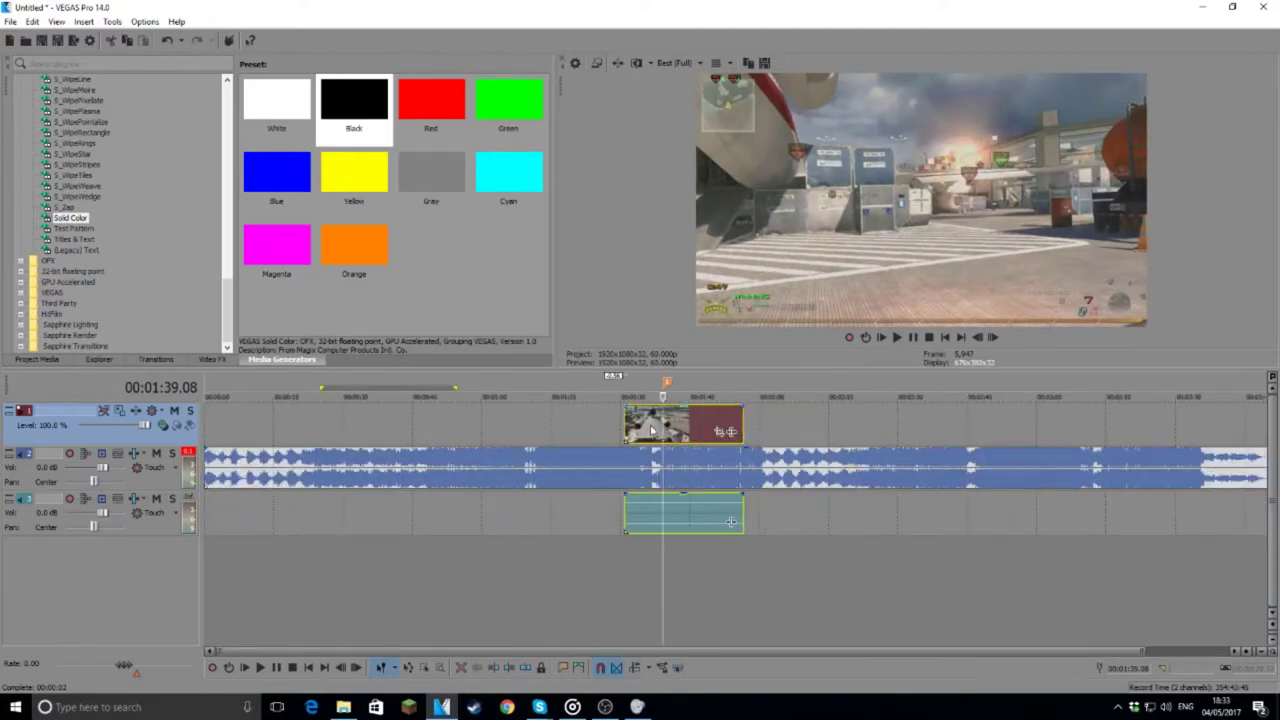
Step: Play the clip with the song from around its start to check the shot's timing against the marker
left_click(615, 387)
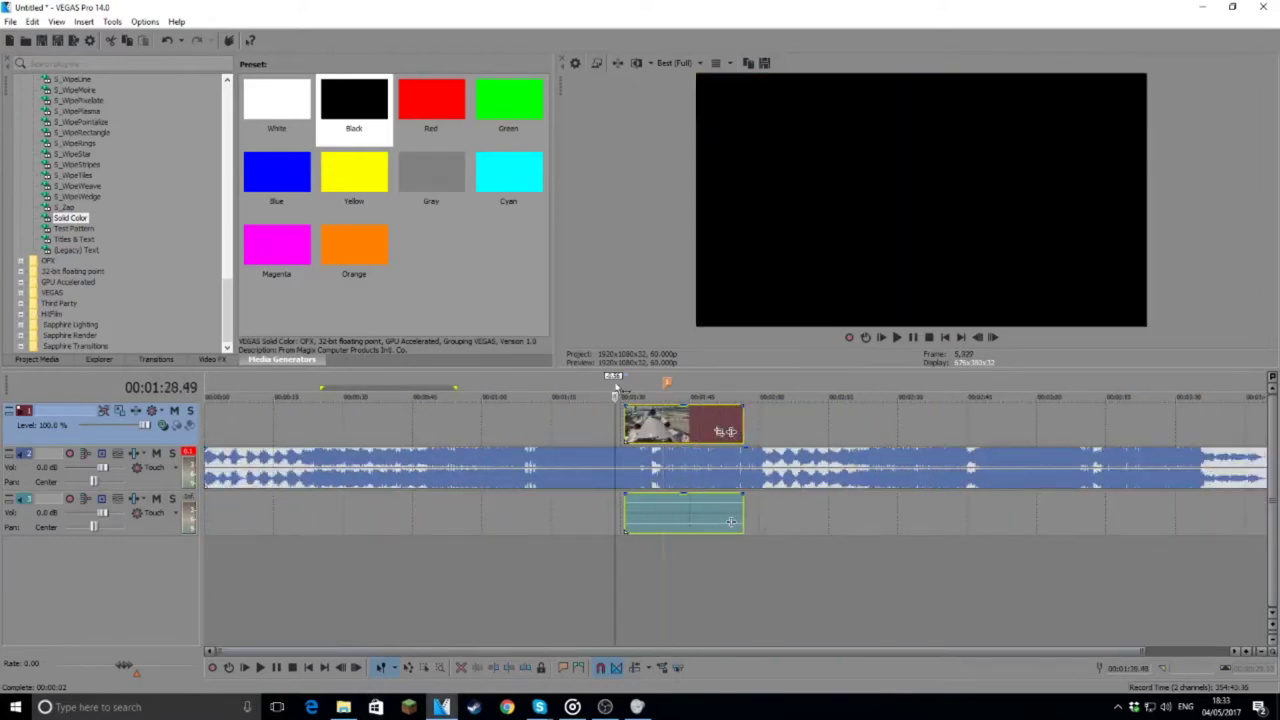
left_click(910, 339)
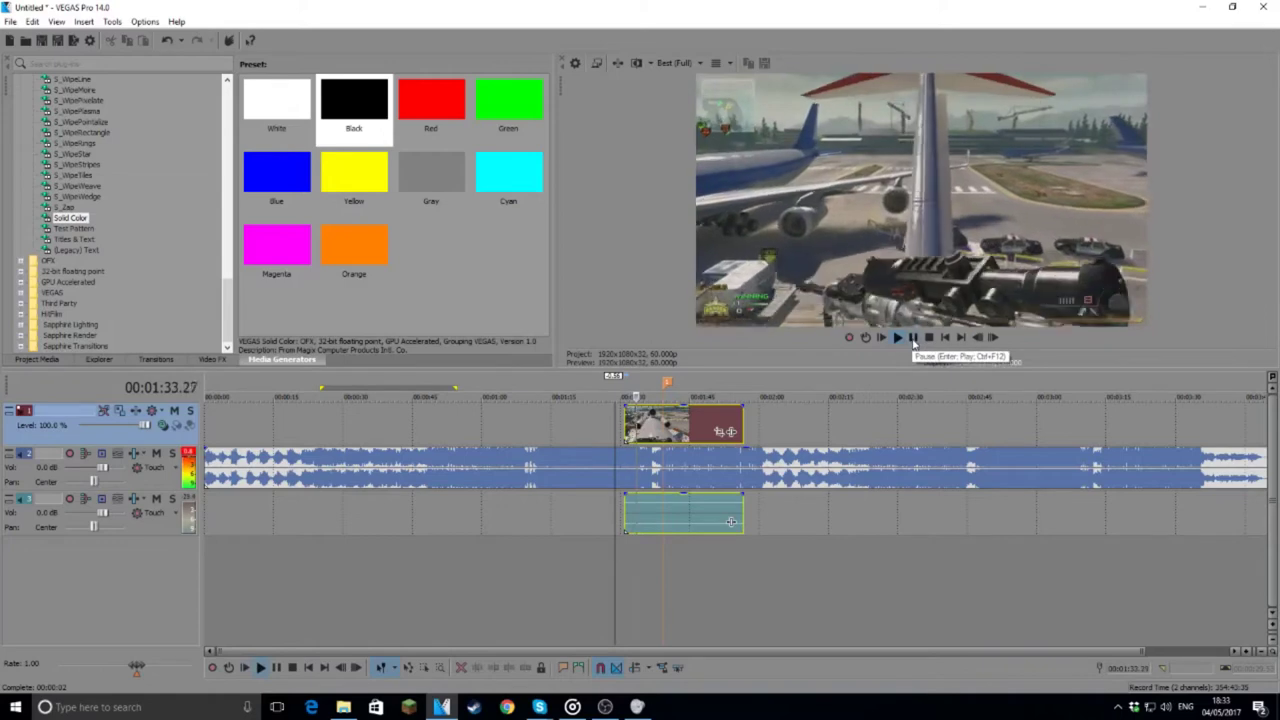
left_click(913, 339)
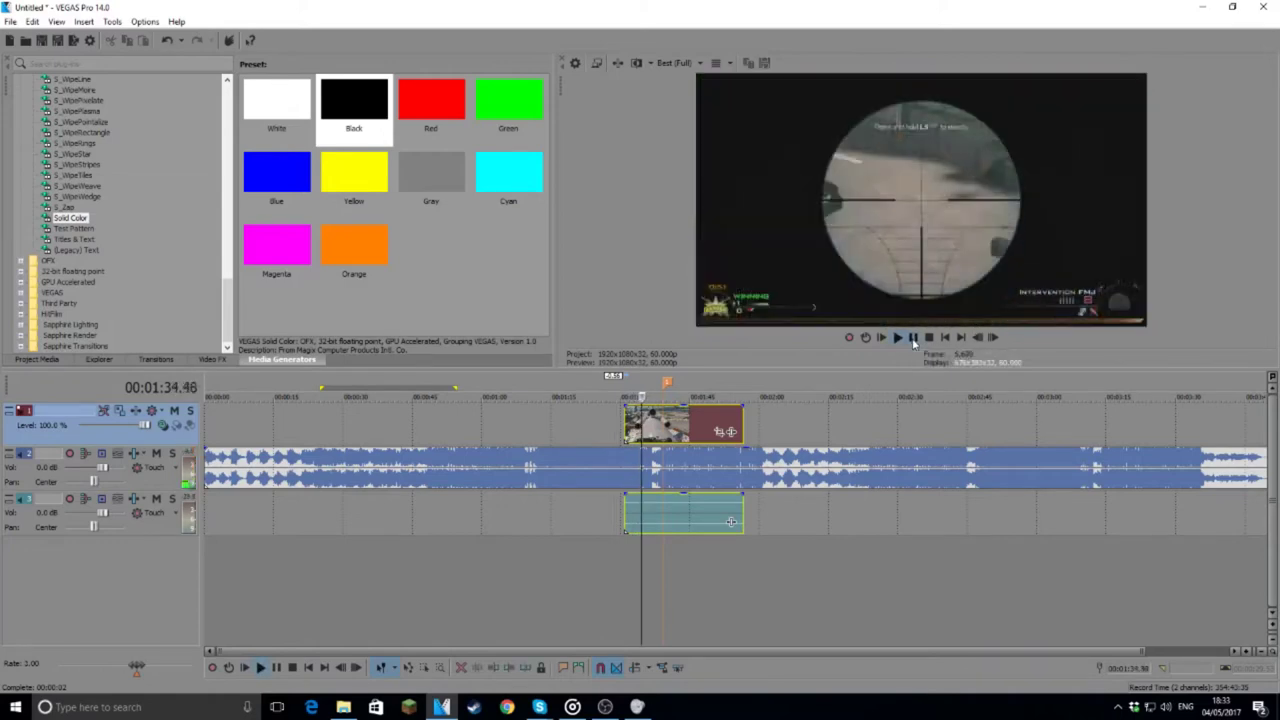
left_click(632, 383)
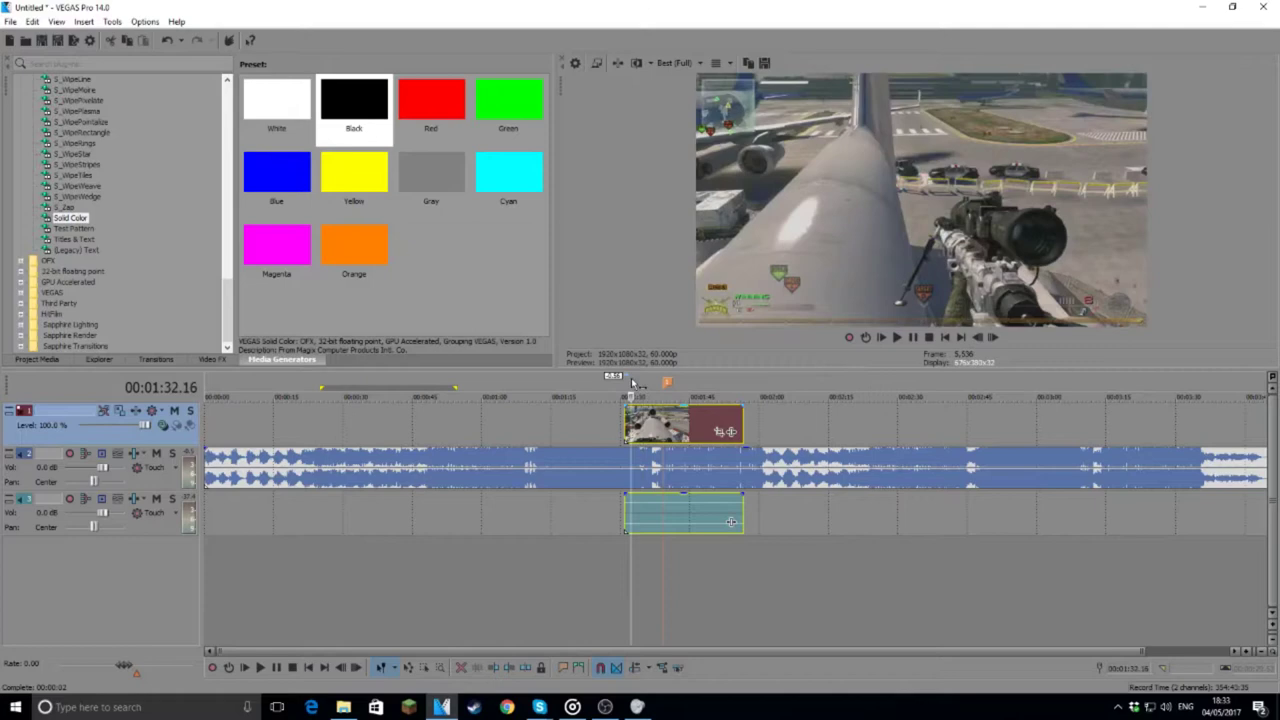
left_click(896, 339)
scroll(775, 425, "up", 4)
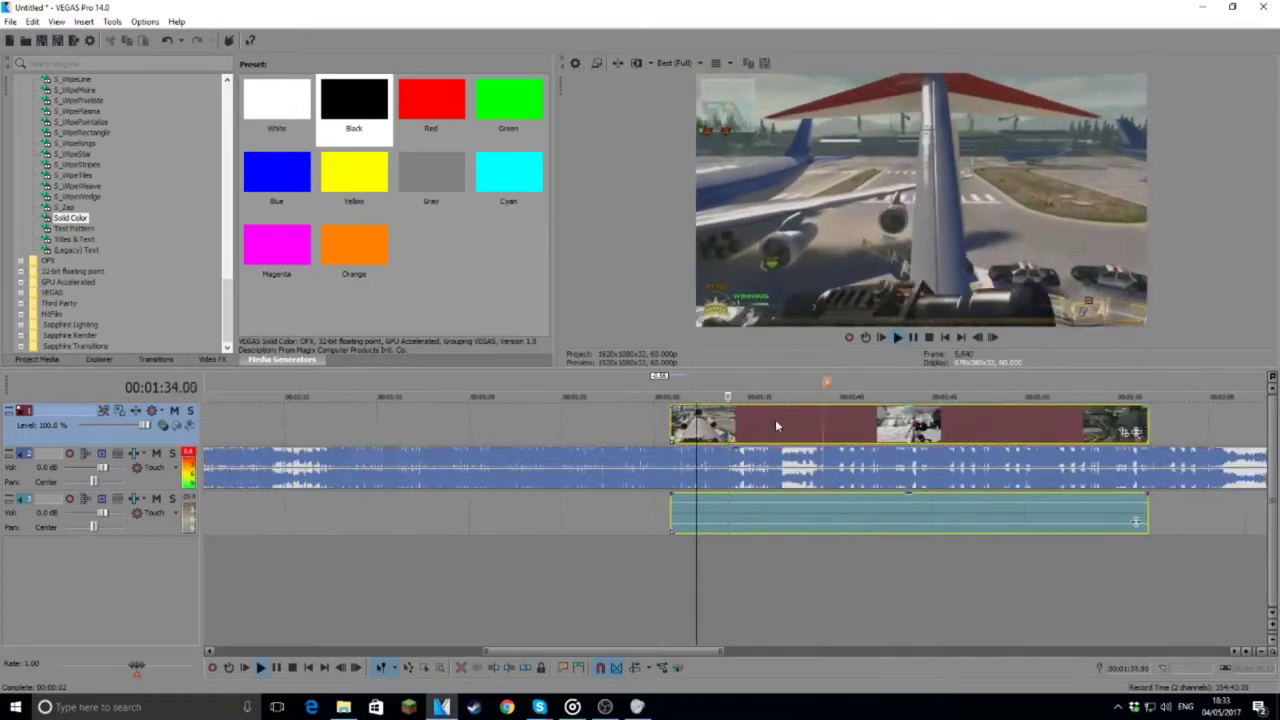
scroll(775, 421, "up", 2)
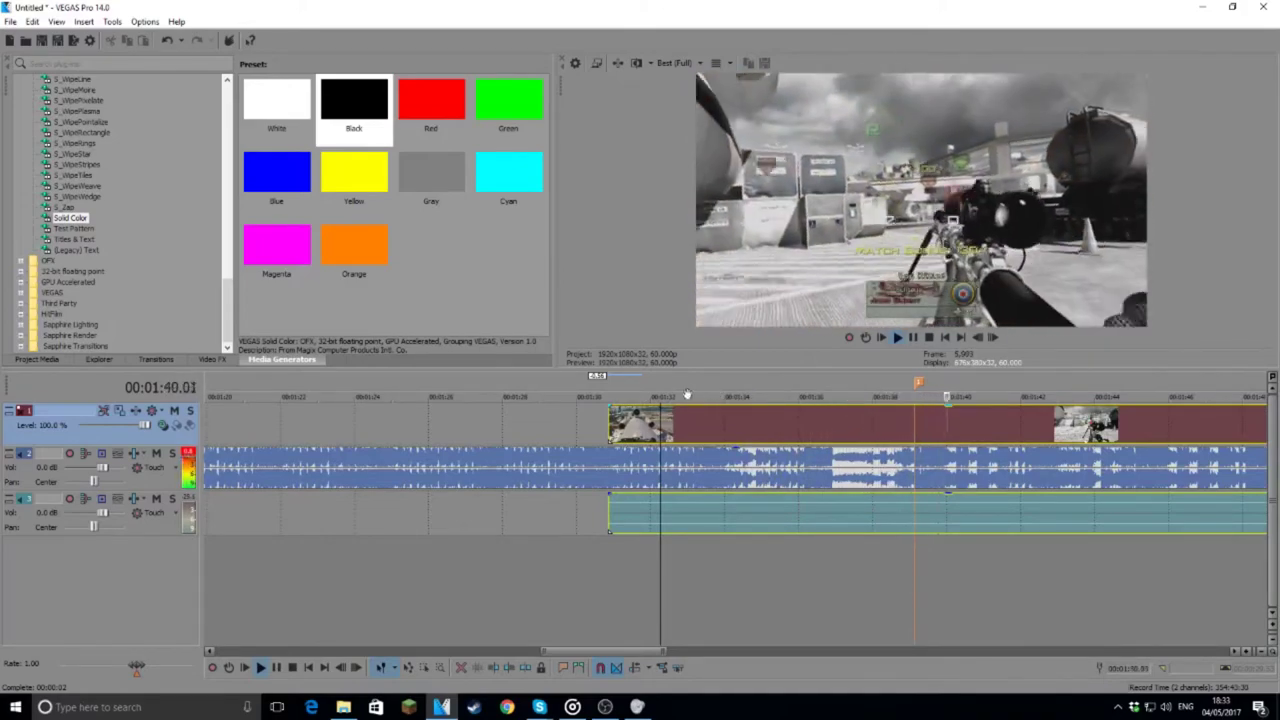
scroll(849, 573, "down", 4)
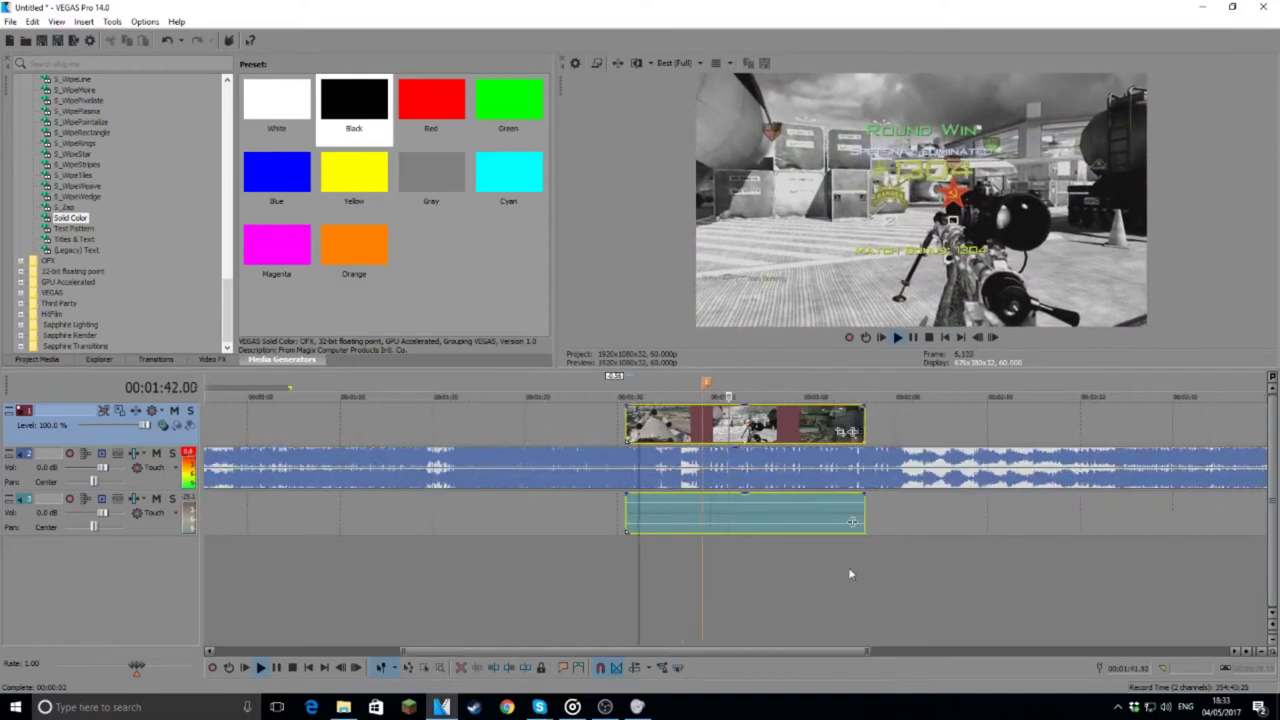
left_click(626, 397)
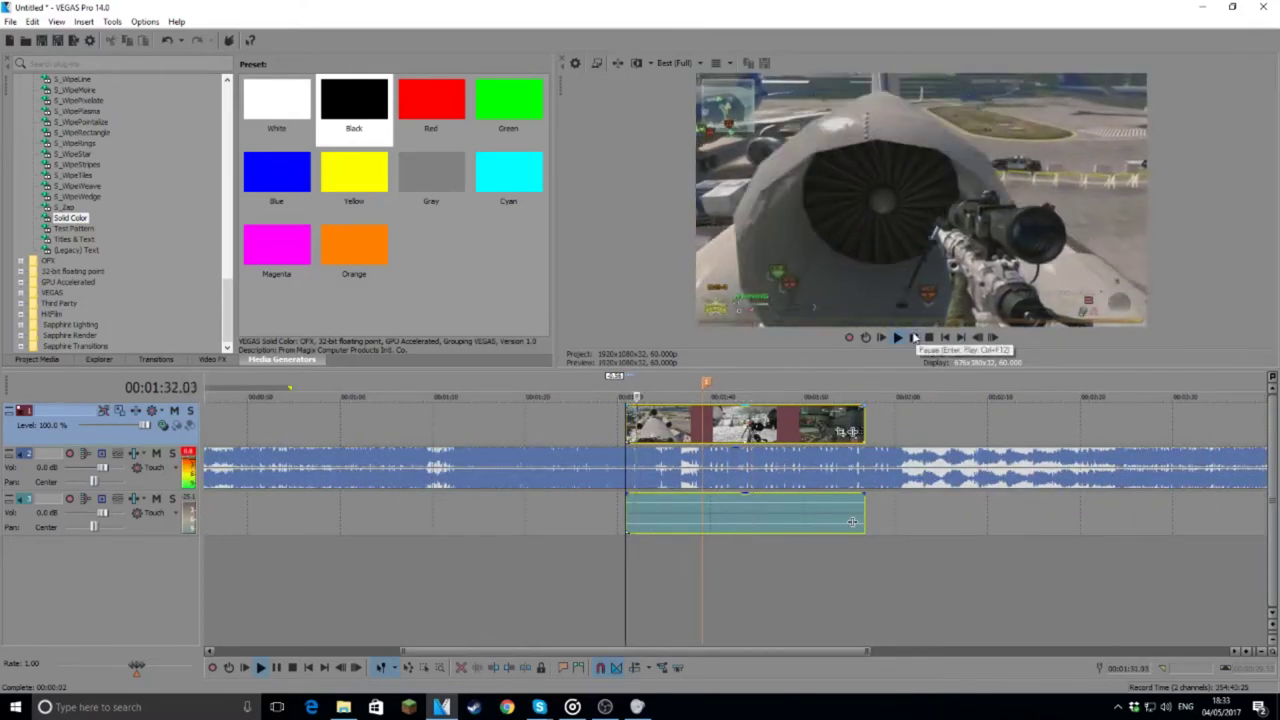
left_click(913, 338)
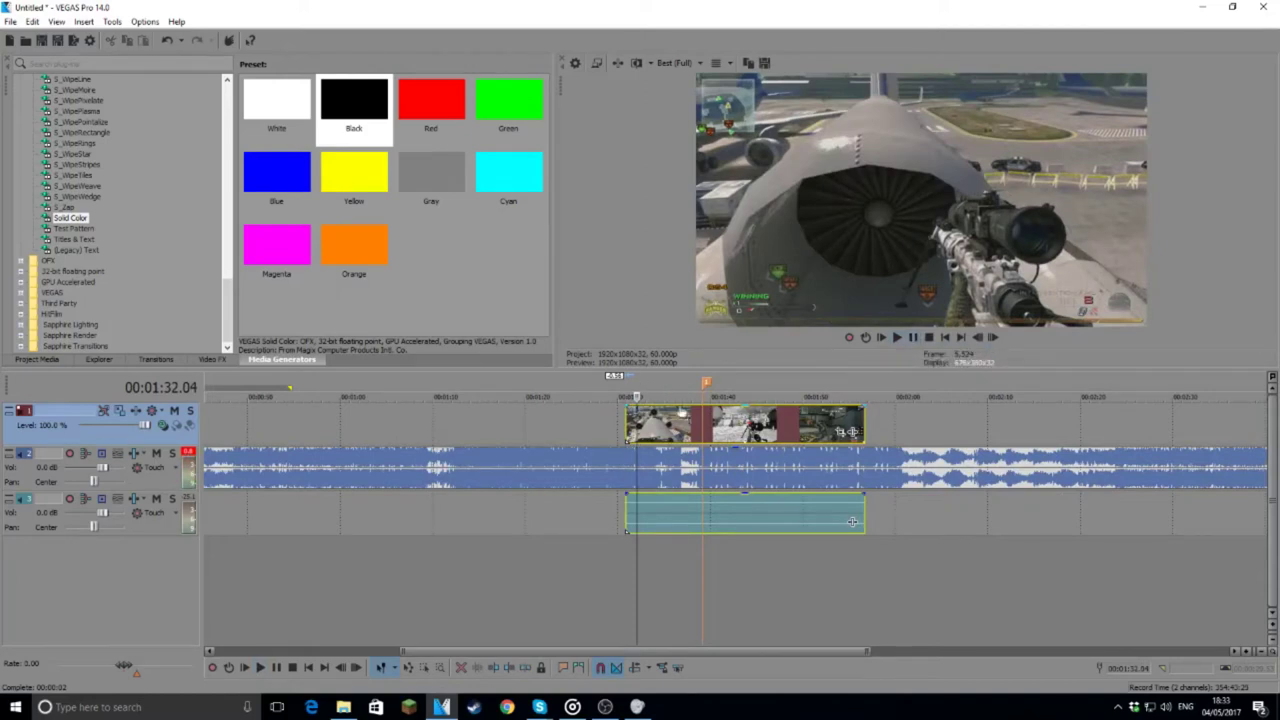
Step: Play the song from 00:01:23.34 and place markers on the beats from shortly before the clip to just past its end
left_click(644, 391)
scroll(697, 423, "up", 1)
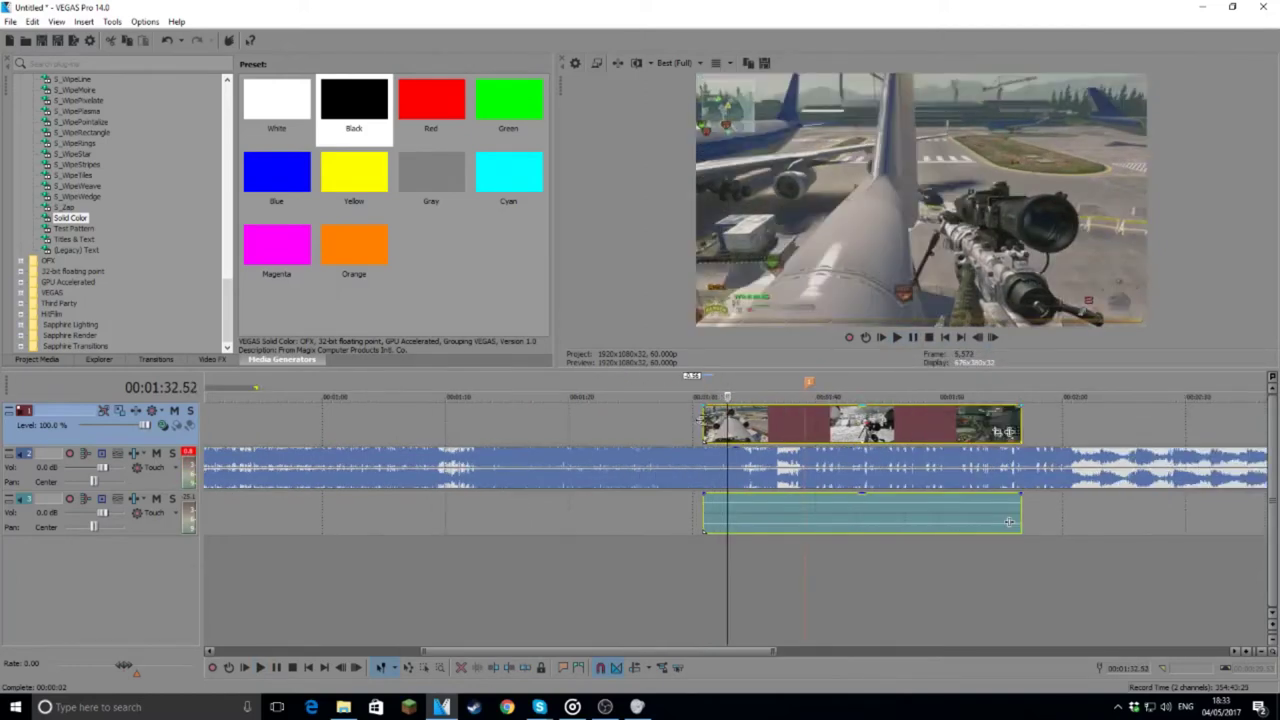
scroll(697, 423, "down", 1)
left_click(643, 392)
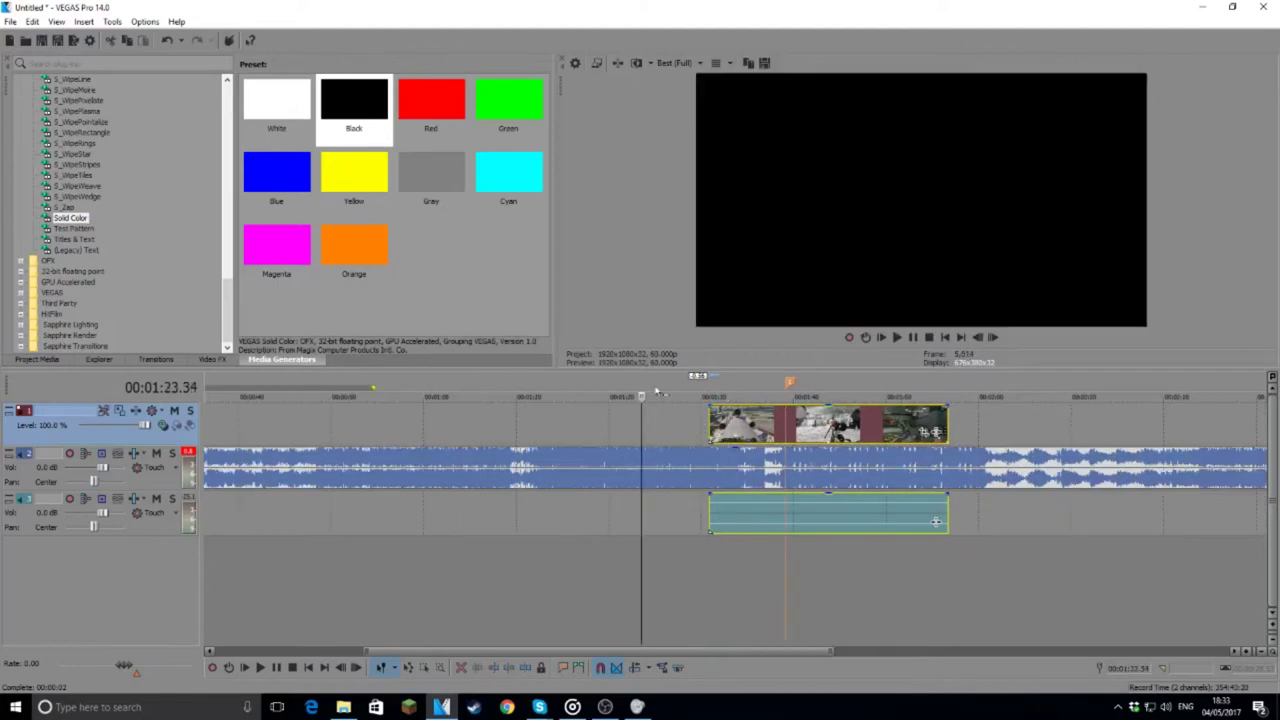
left_click(898, 338)
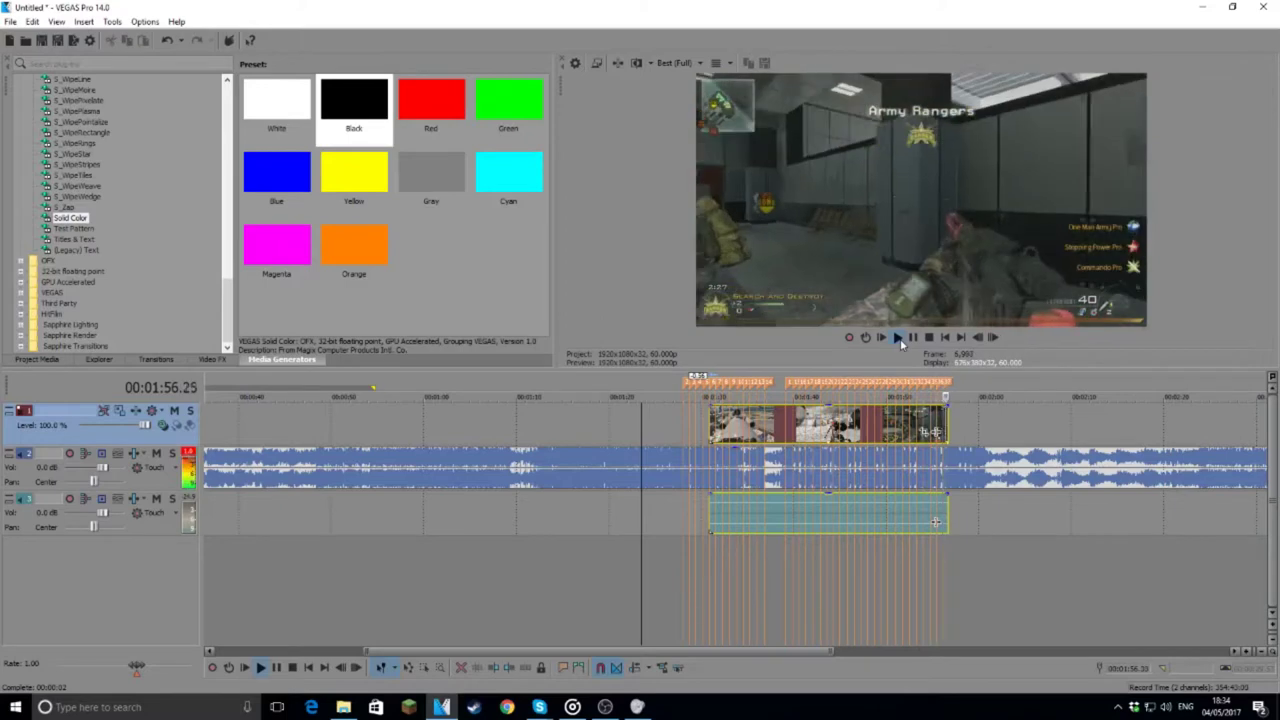
left_click(912, 338)
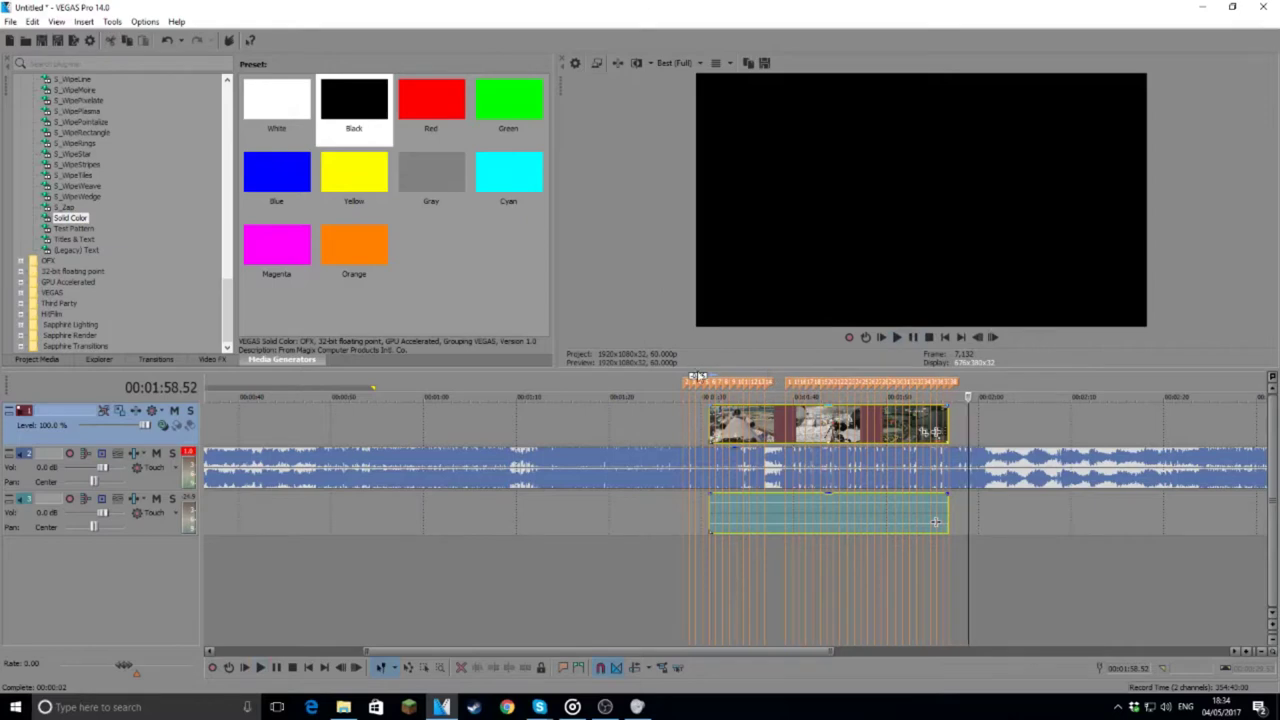
Step: Trim the clip's start to marker 6 and play the section up to the shot
left_click(697, 380)
scroll(895, 432, "up", 4)
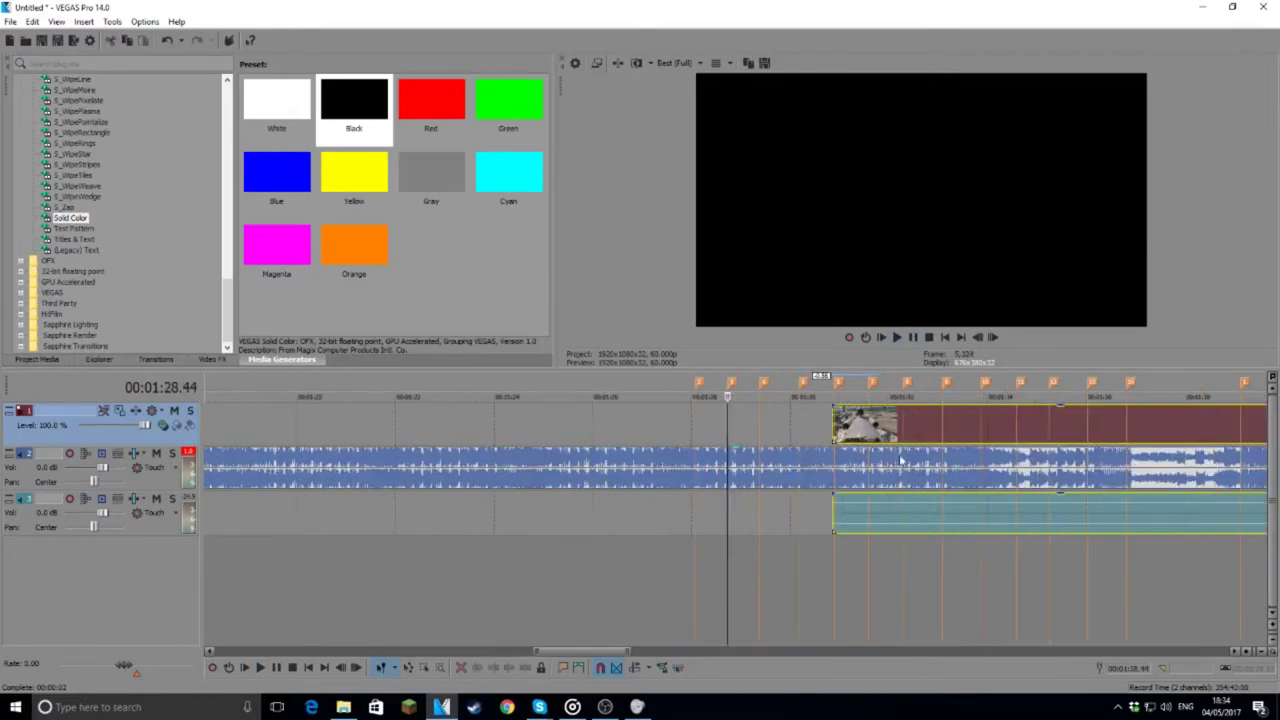
left_click(897, 339)
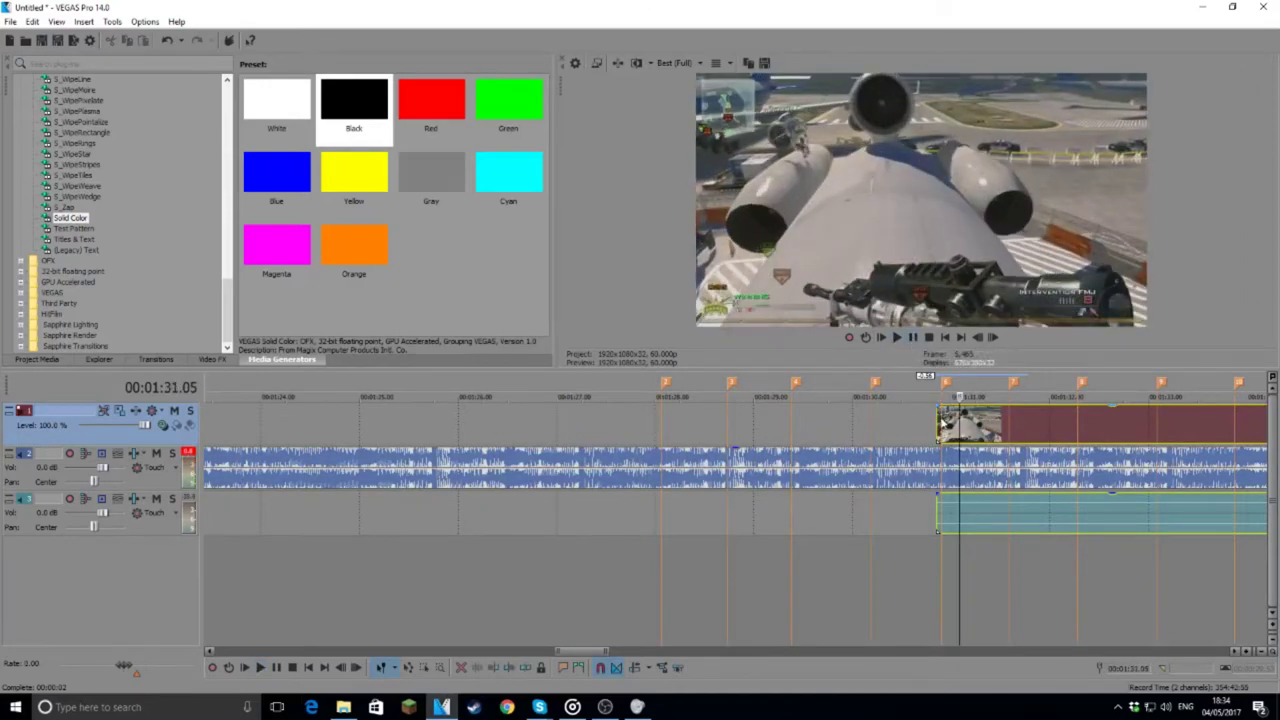
left_click_drag(937, 418, 943, 418)
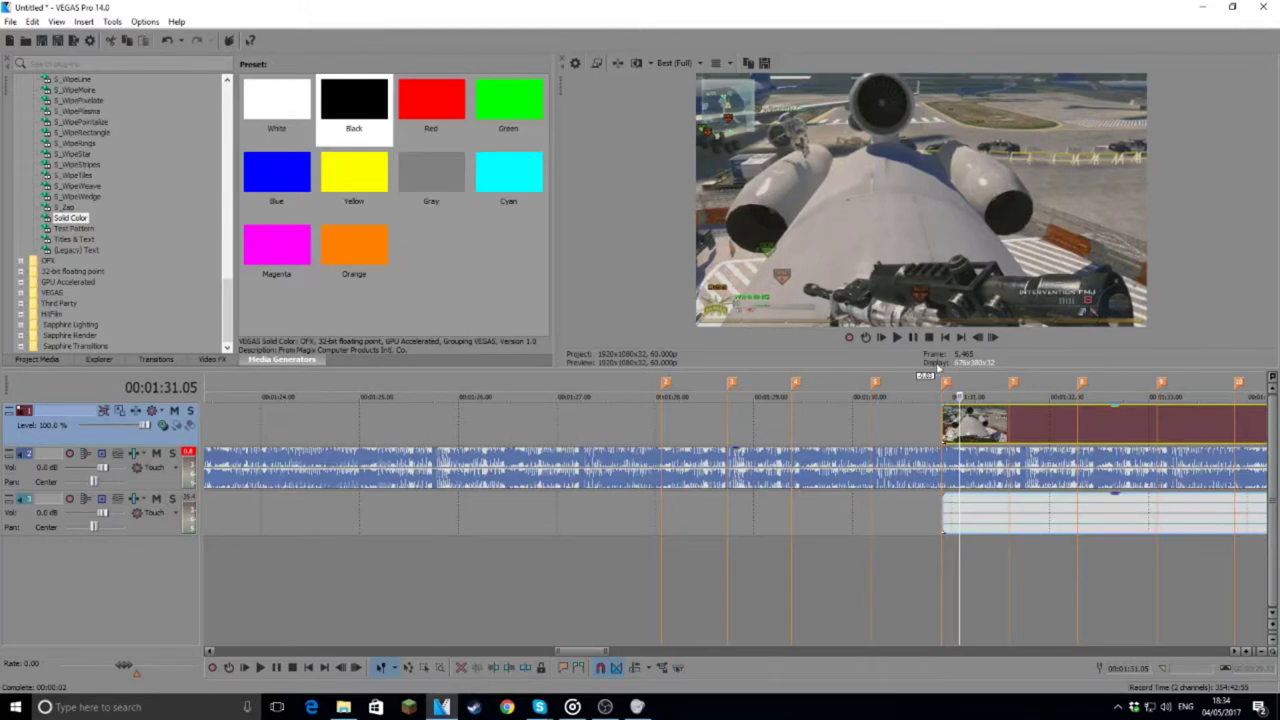
left_click(914, 340)
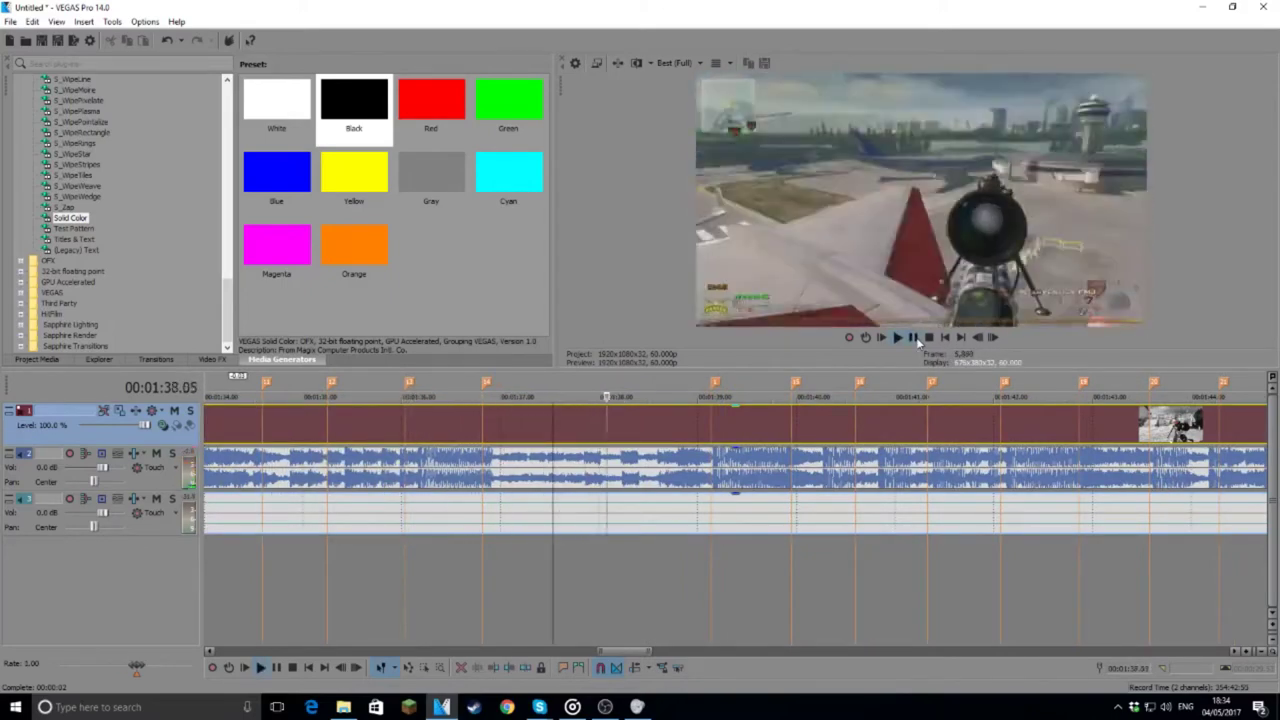
left_click(916, 340)
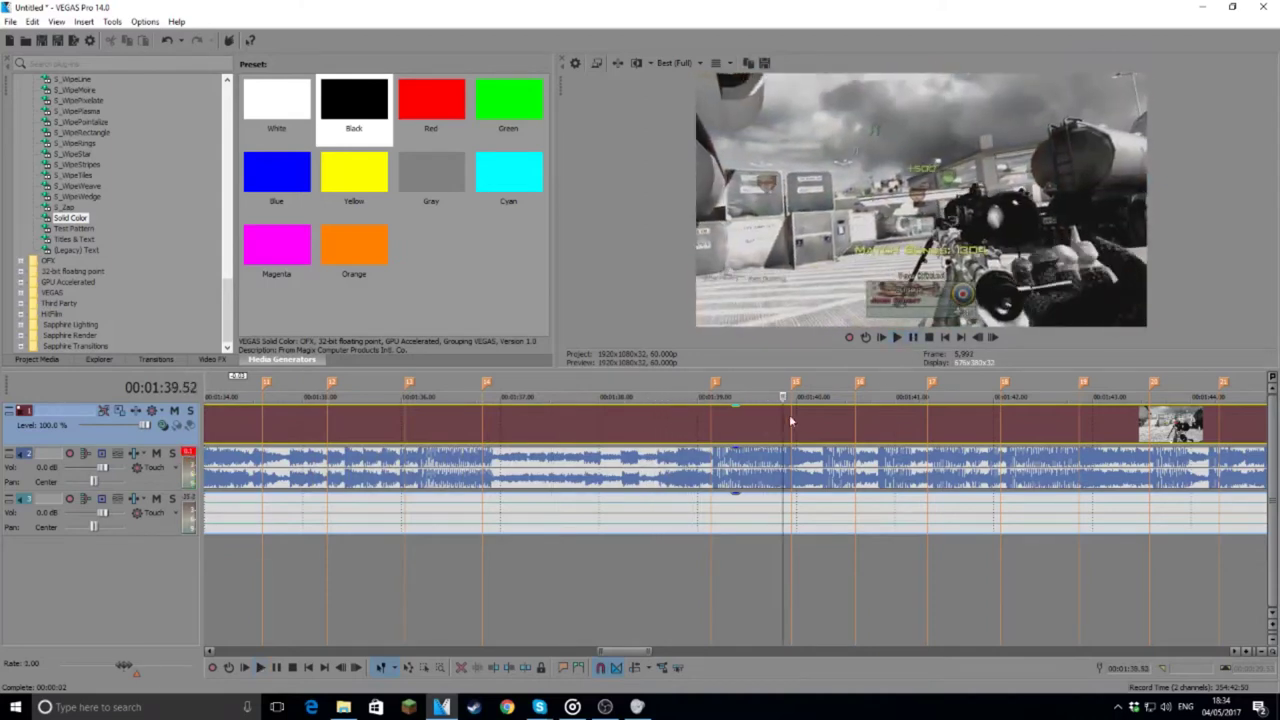
Step: Split the clip at marker 9, at 00:01:33.05
scroll(758, 435, "down", 4)
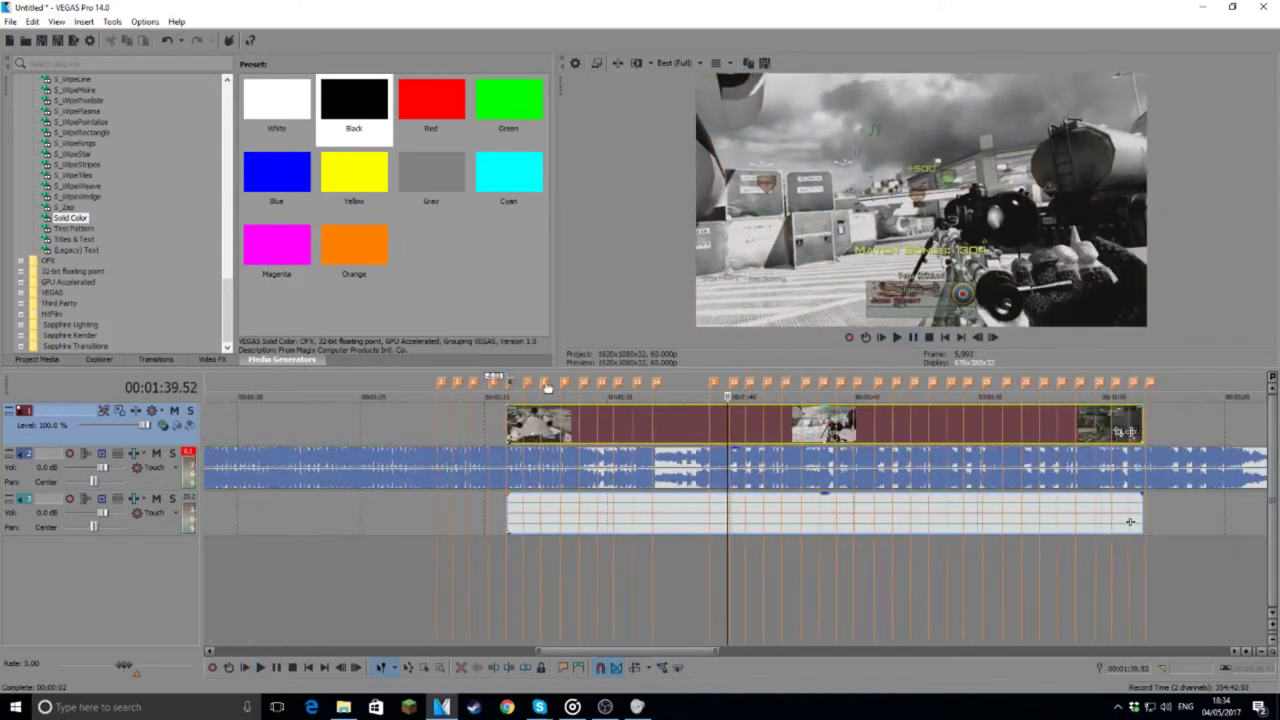
left_click(600, 387)
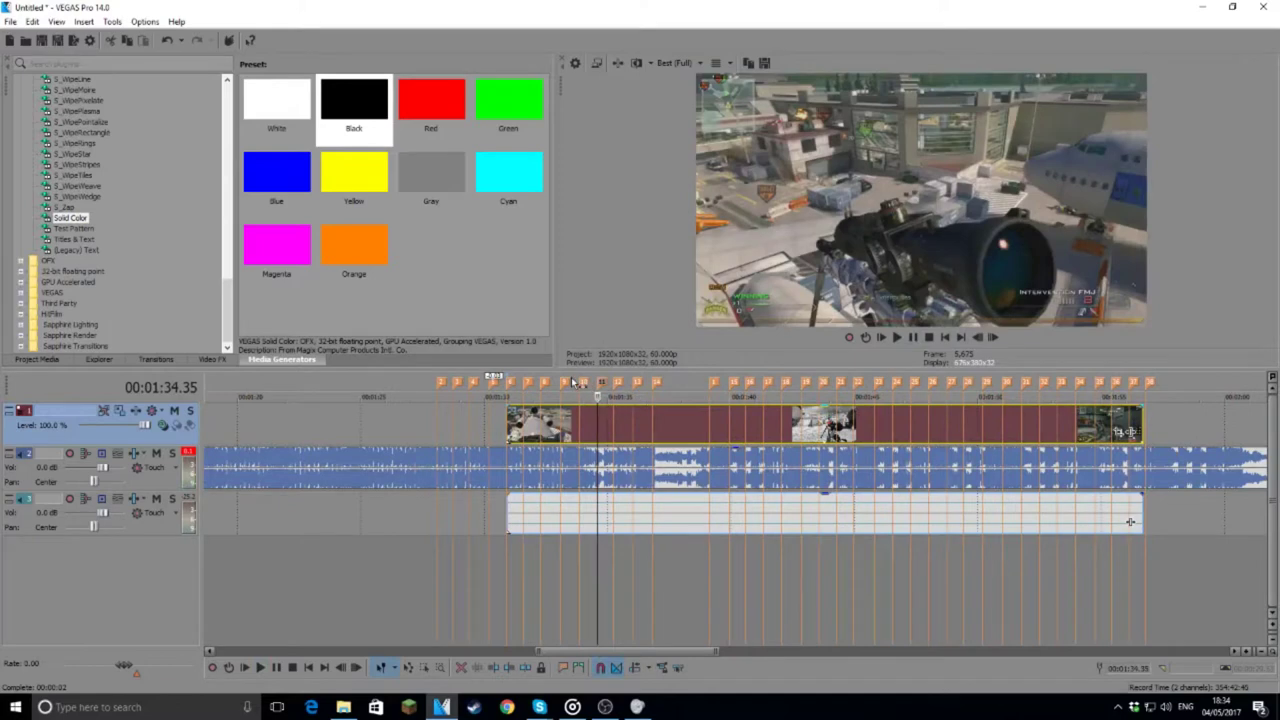
left_click(572, 381)
left_click(554, 381)
left_click(564, 381)
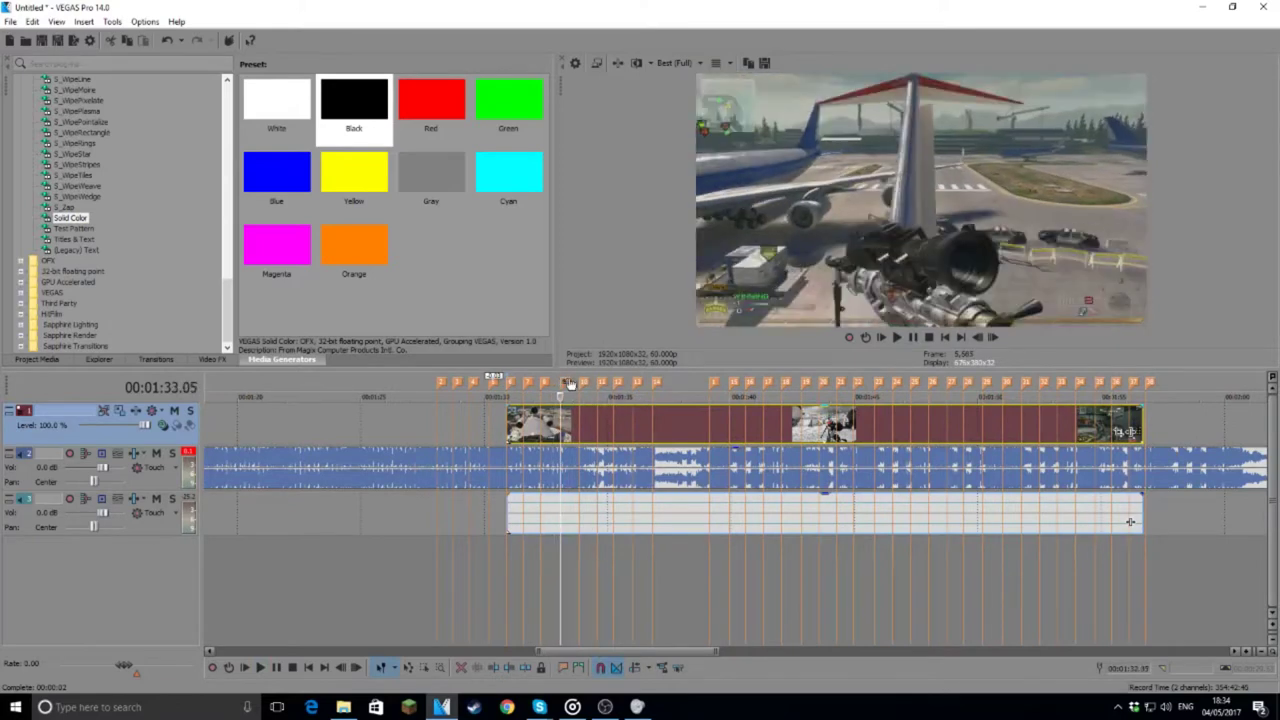
key("s")
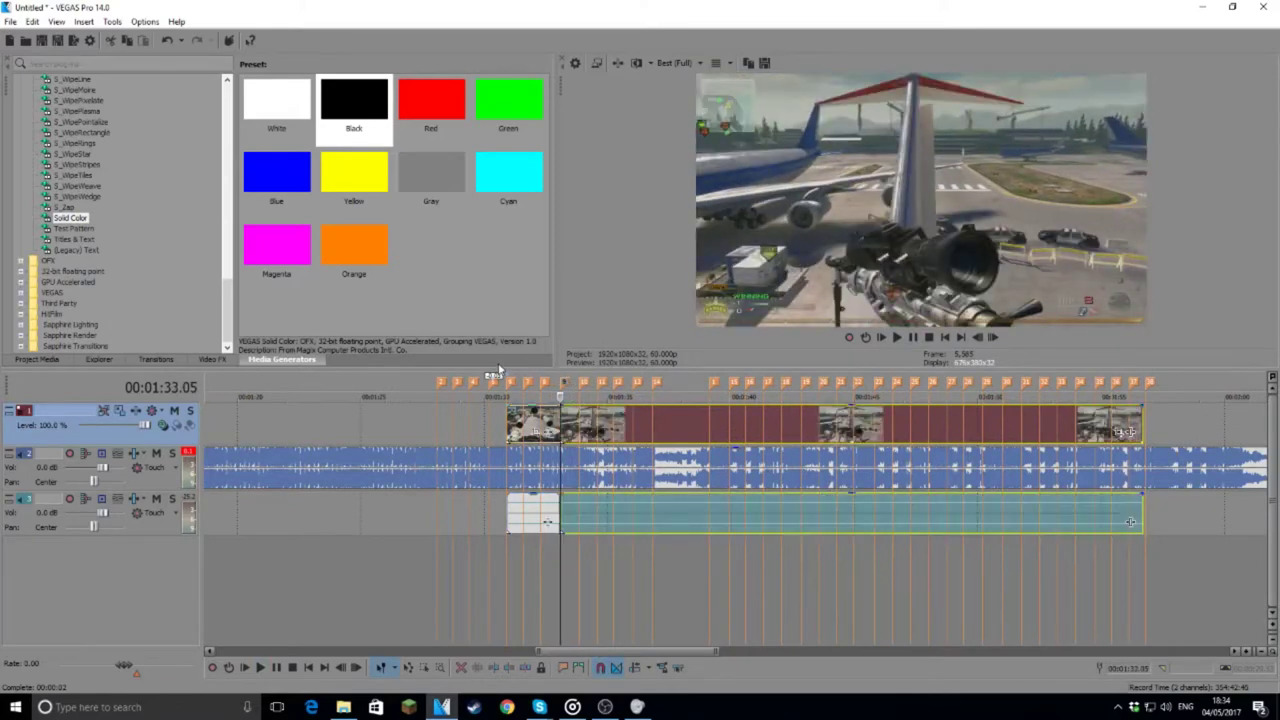
Step: Delete the short section of the clip before the split at marker 9
left_click(523, 418)
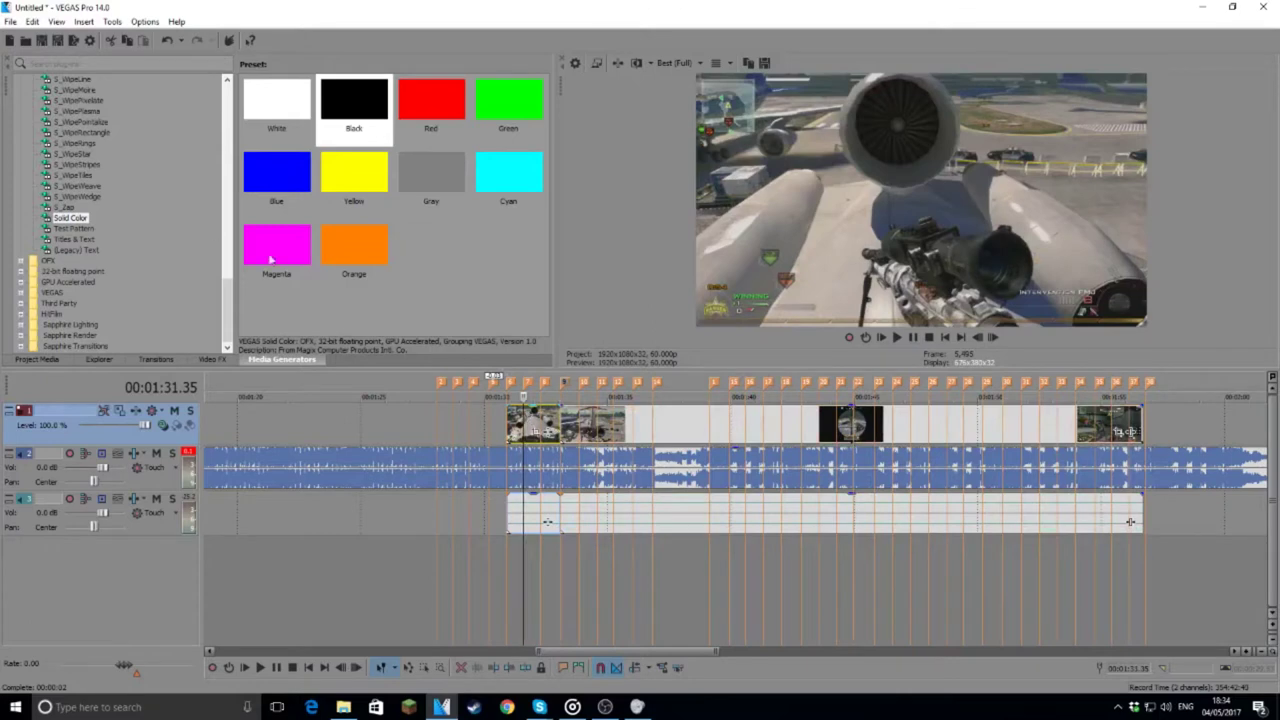
scroll(547, 522, "up", 5)
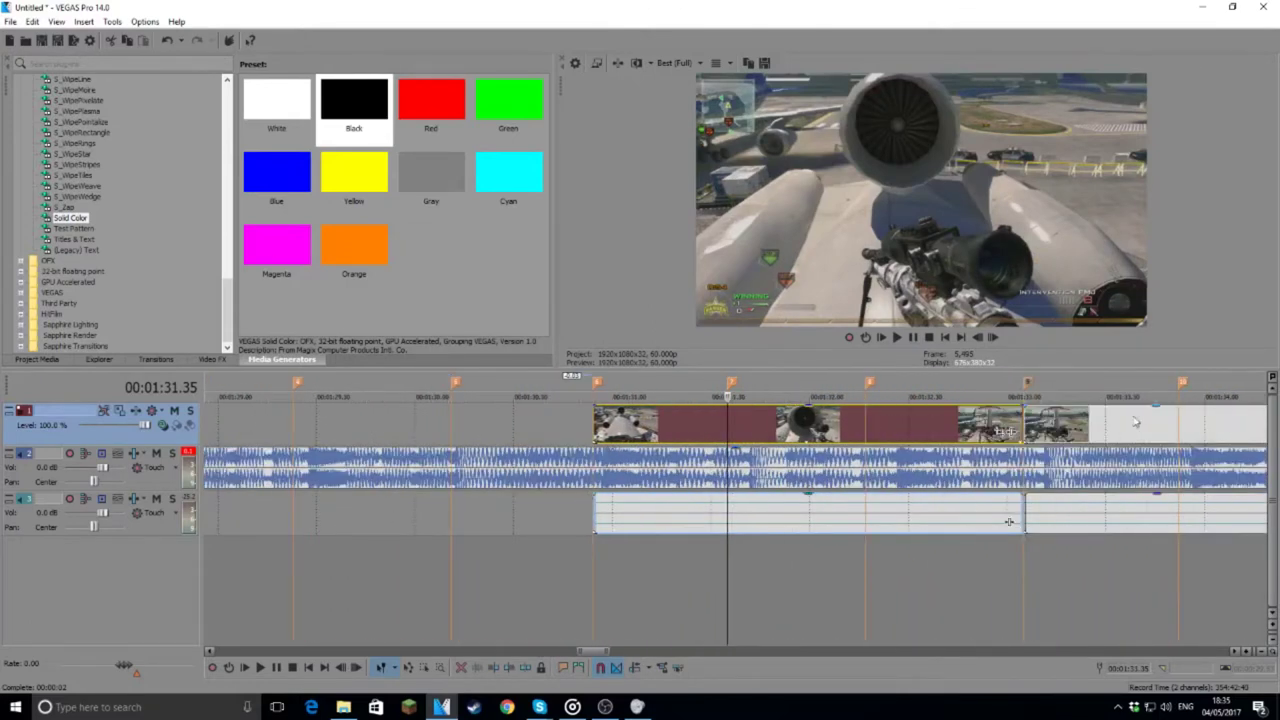
key("Delete")
scroll(884, 419, "down", 6)
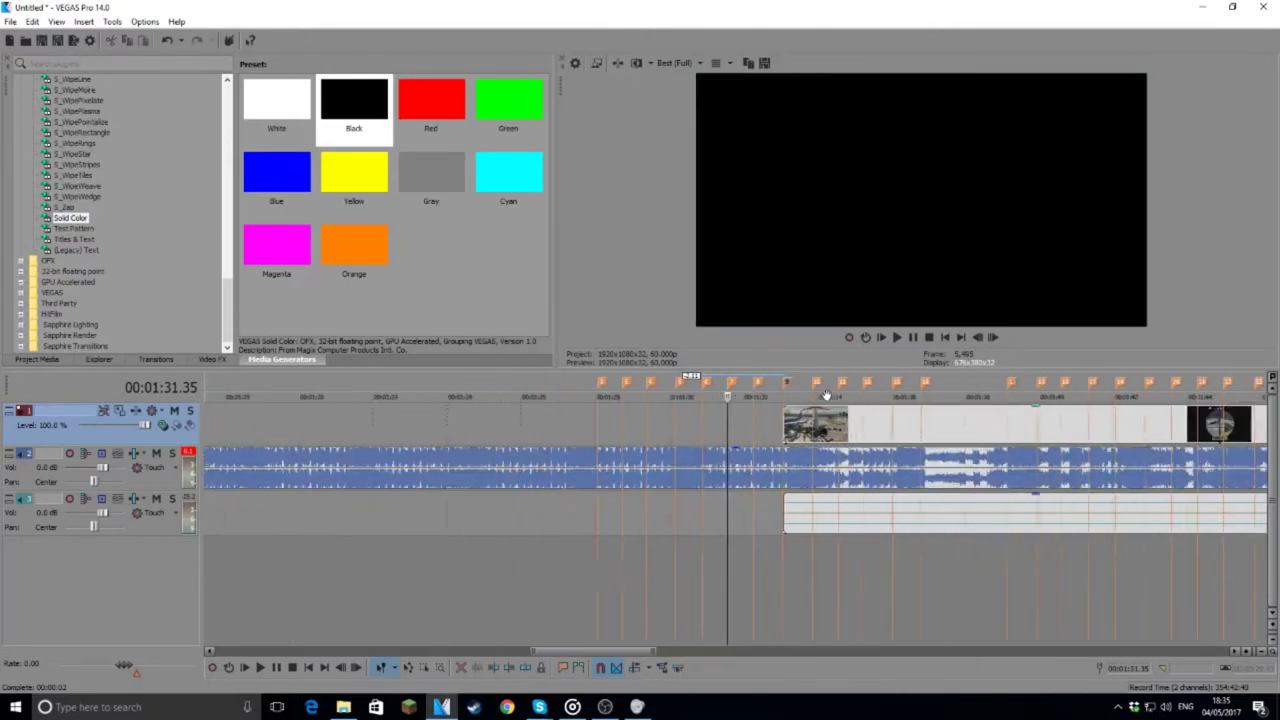
Step: Play back the remaining clip with the song from marker 9
left_click(767, 382)
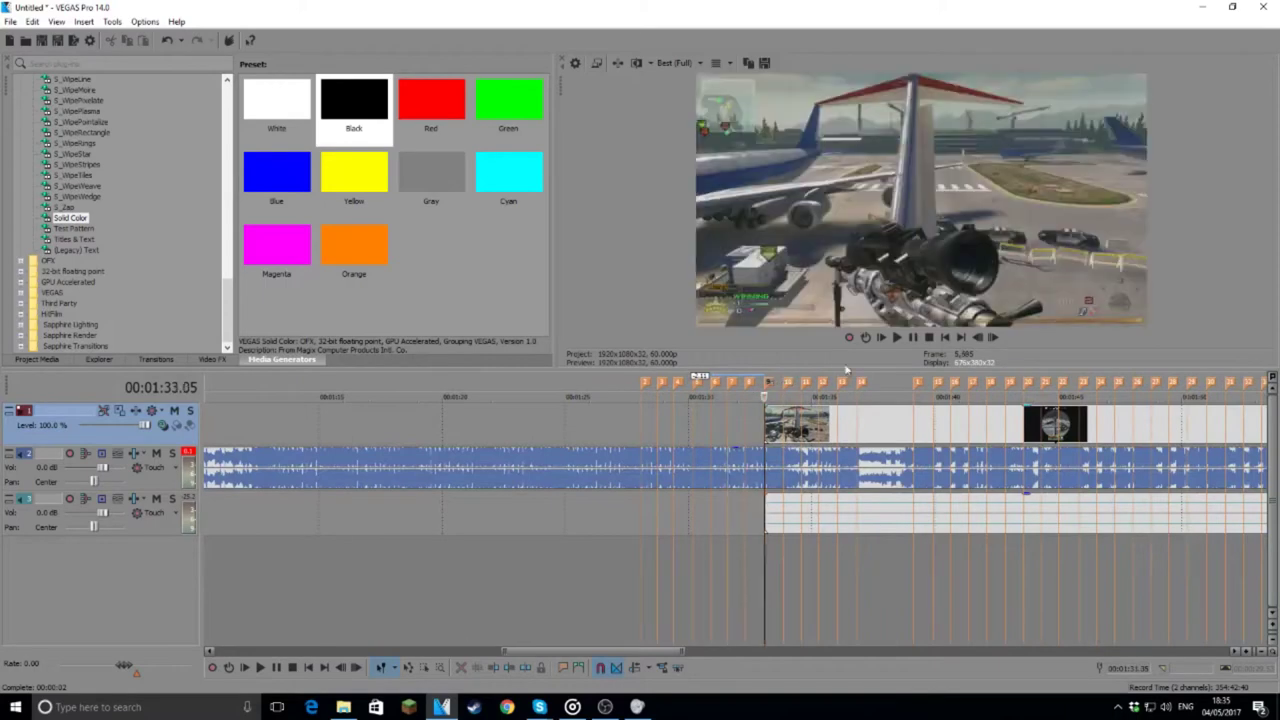
left_click(896, 339)
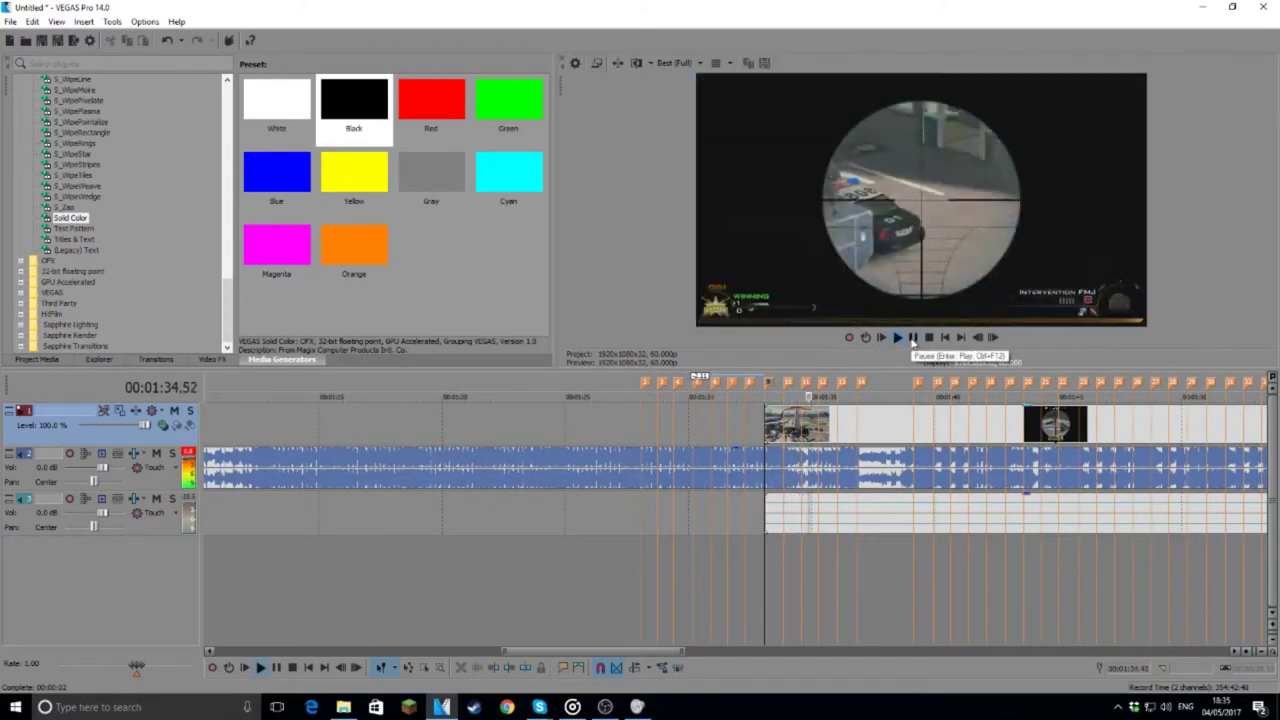
left_click(912, 338)
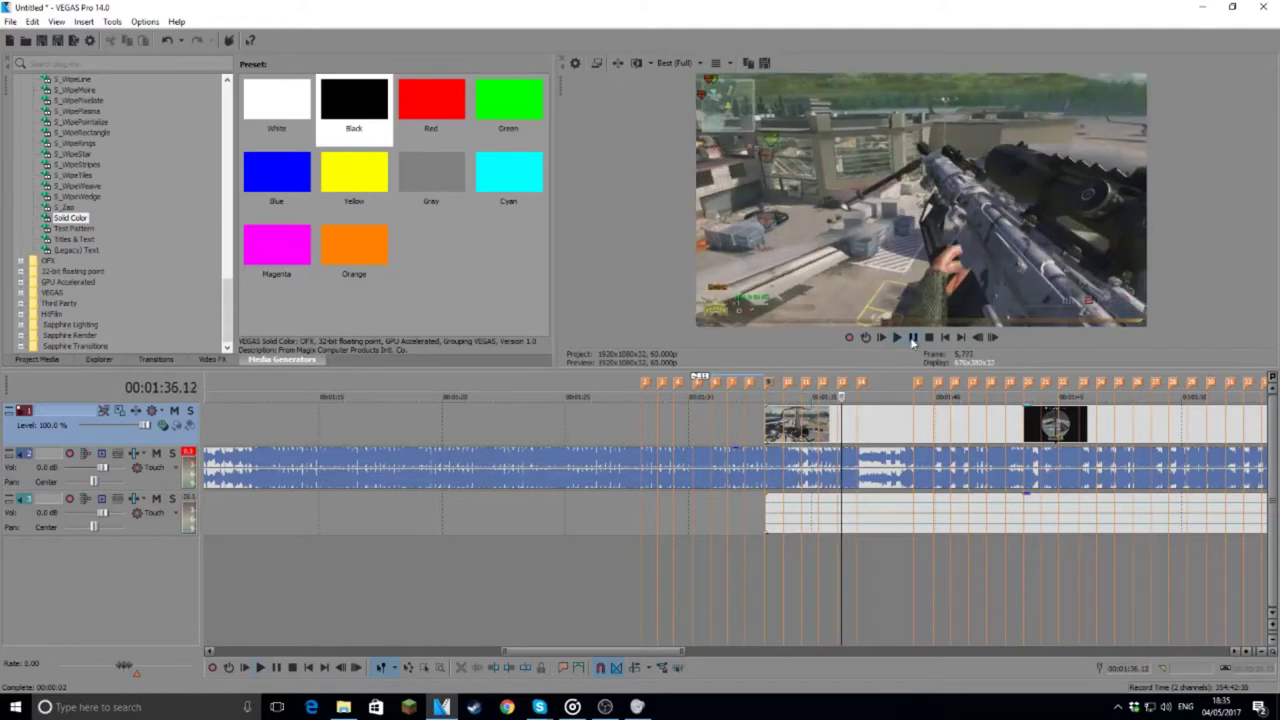
Step: Place the playhead at marker 13 and insert an envelope on the remaining video clip
left_click(839, 425)
right_click(808, 428)
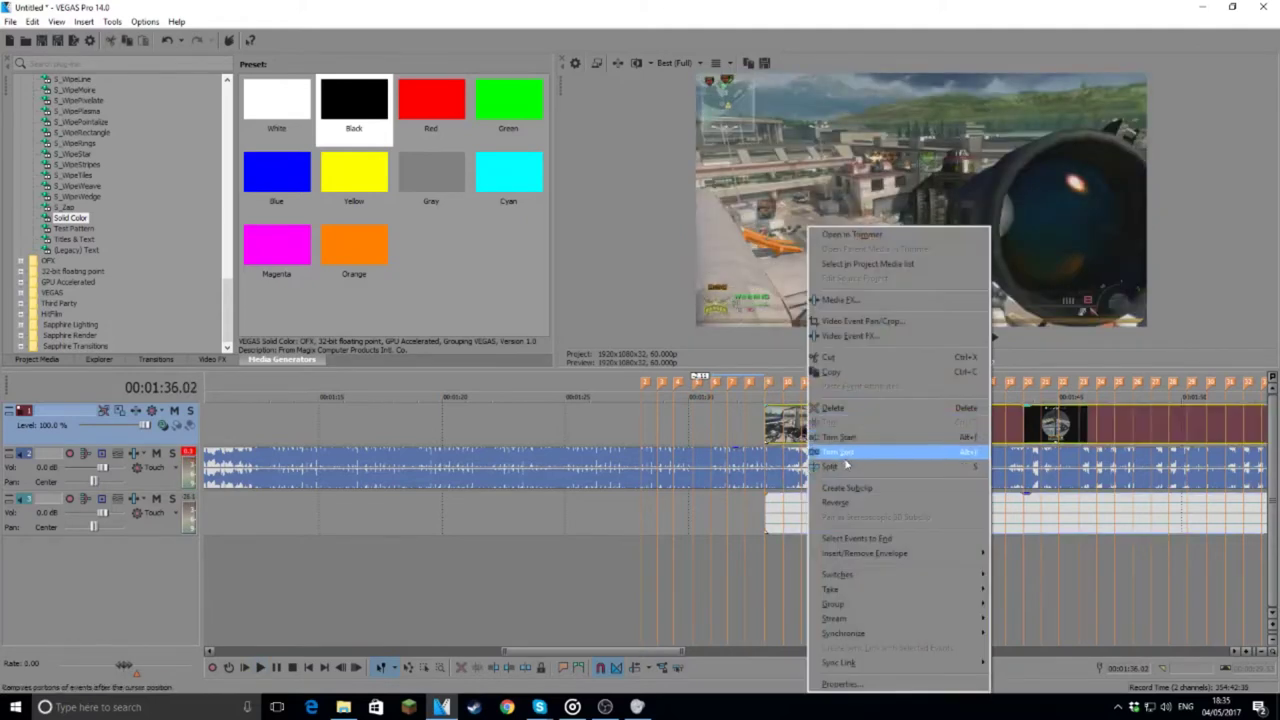
mouse_move(966, 555)
left_click(1060, 555)
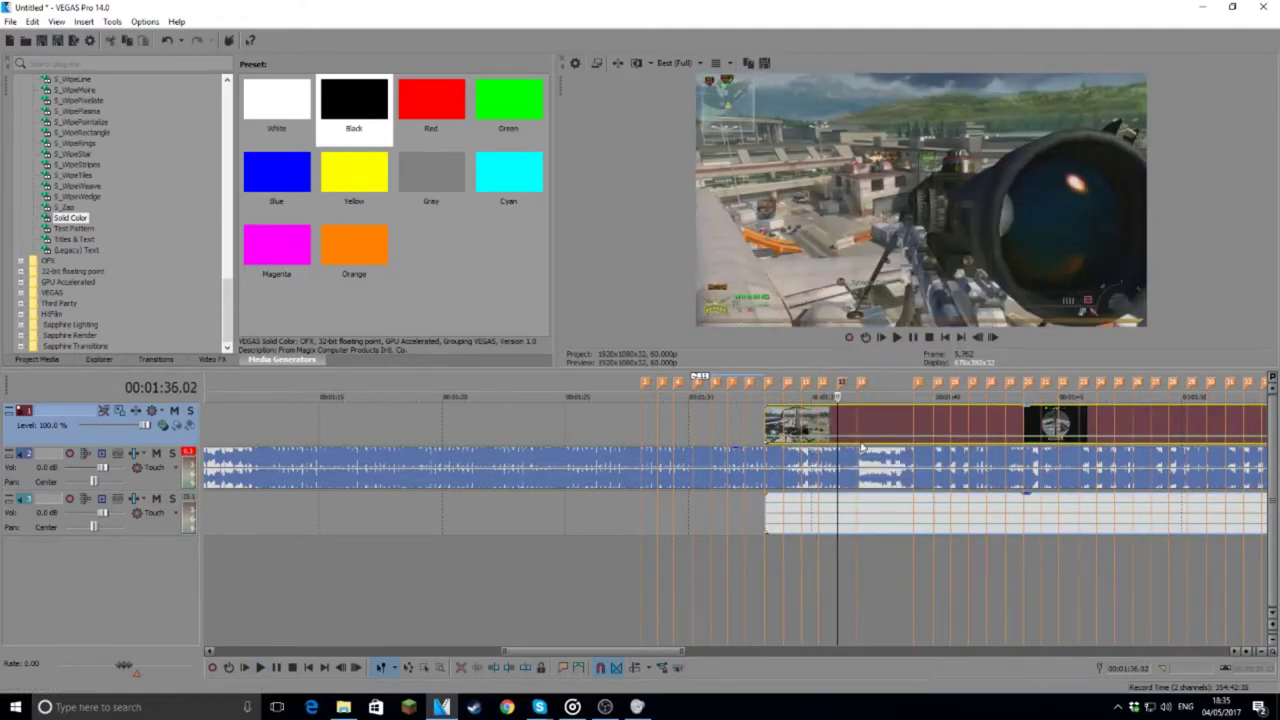
Step: Undo the envelope insertion on the video clip
scroll(859, 445, "down", 3)
scroll(797, 449, "up", 3)
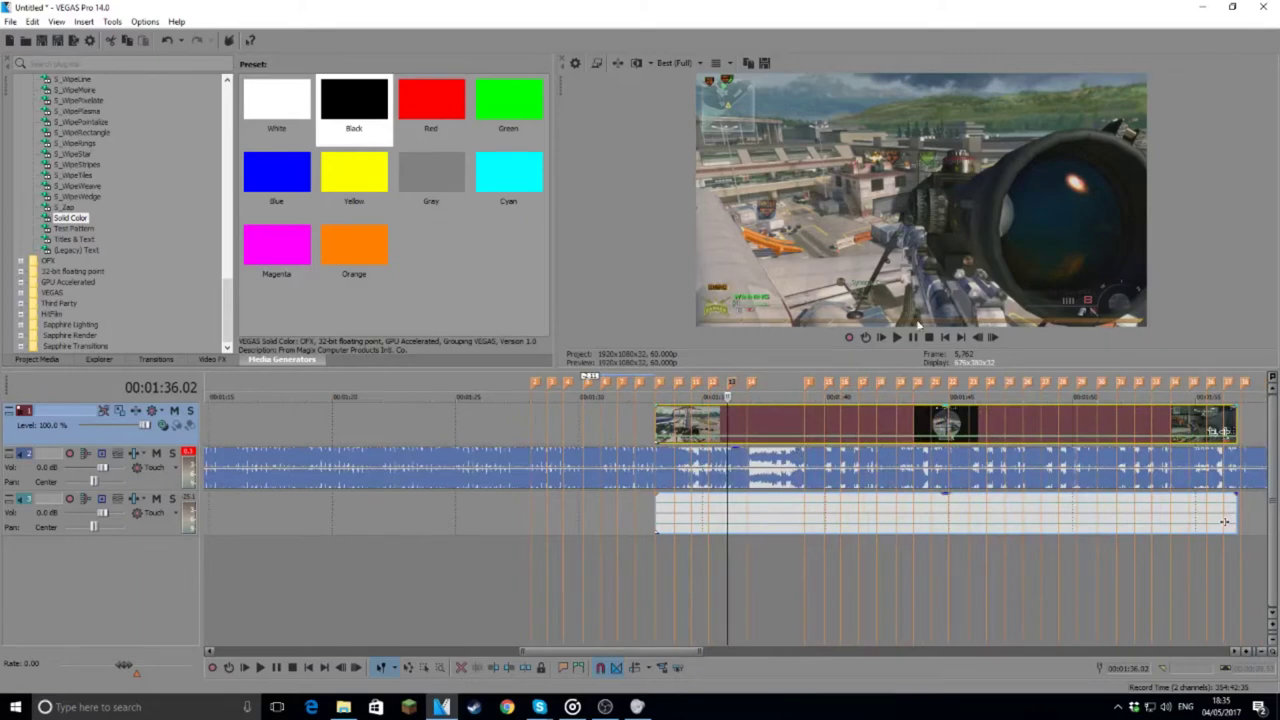
left_click(168, 42)
left_click(849, 418)
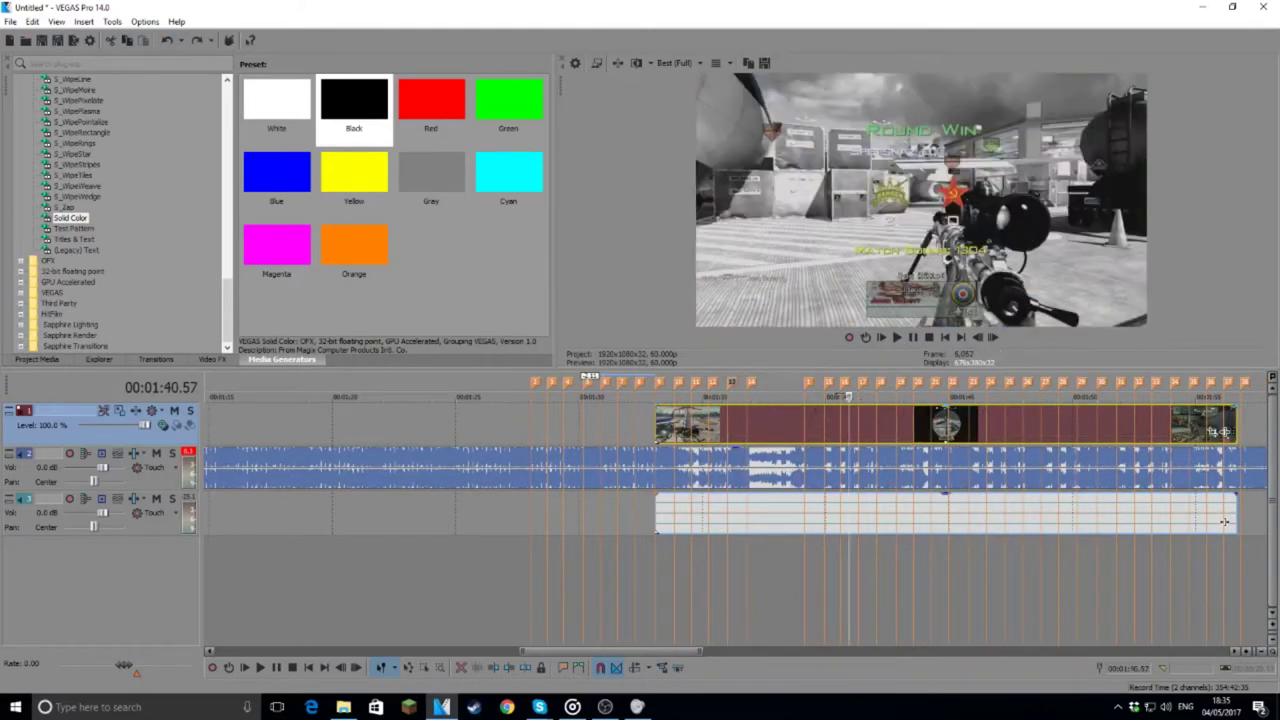
Step: Play back the clip with the song from 1:39.08 and from marker 15 to check the beat timing
left_click(806, 384)
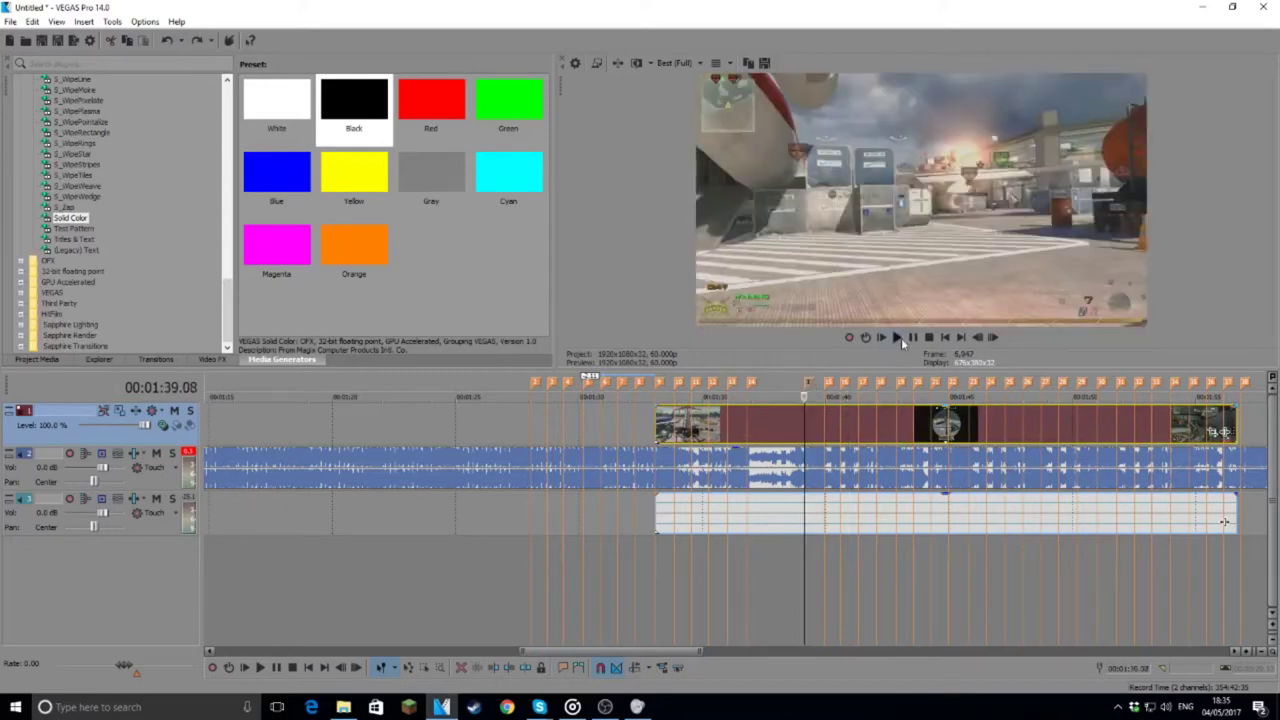
left_click(898, 342)
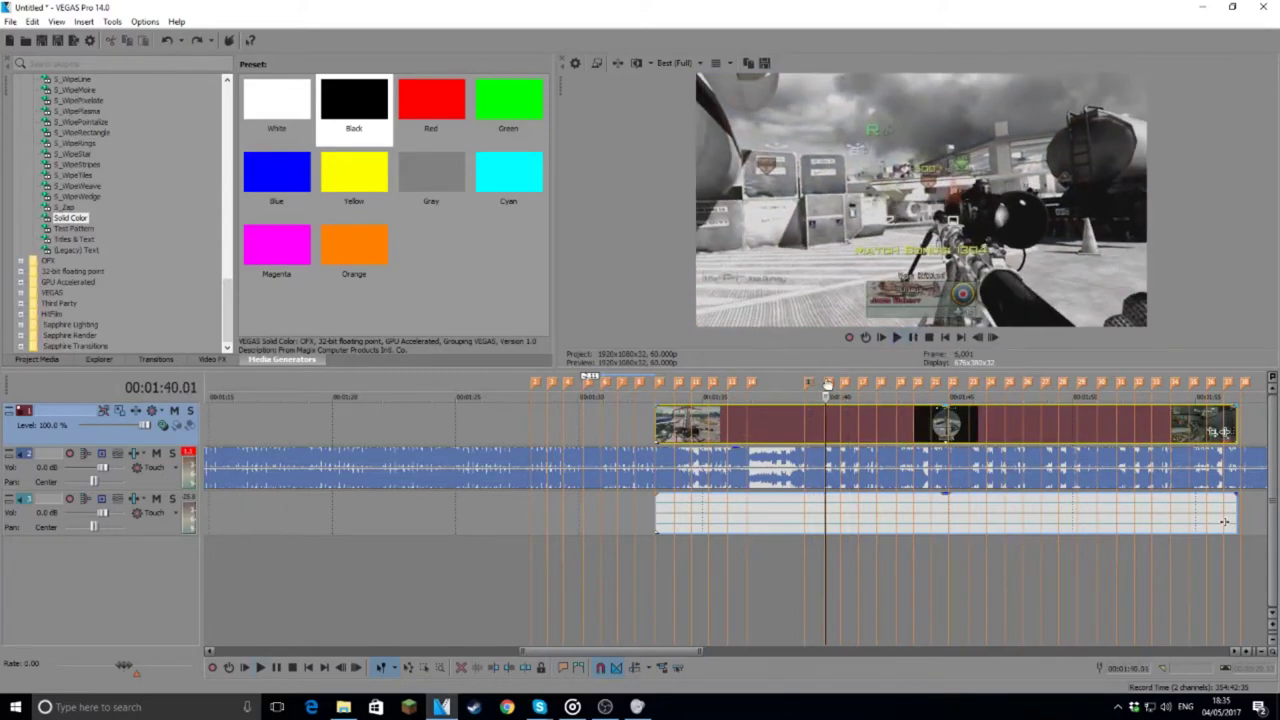
left_click(827, 384)
left_click(900, 338)
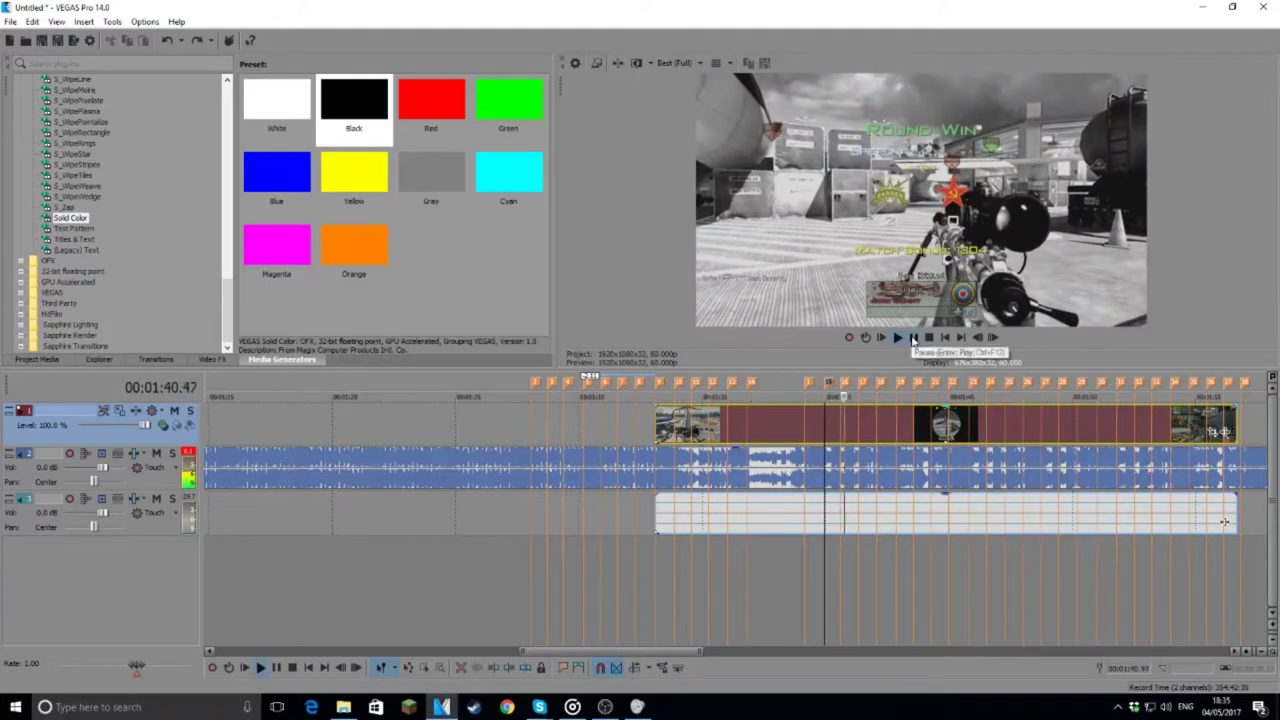
key("space")
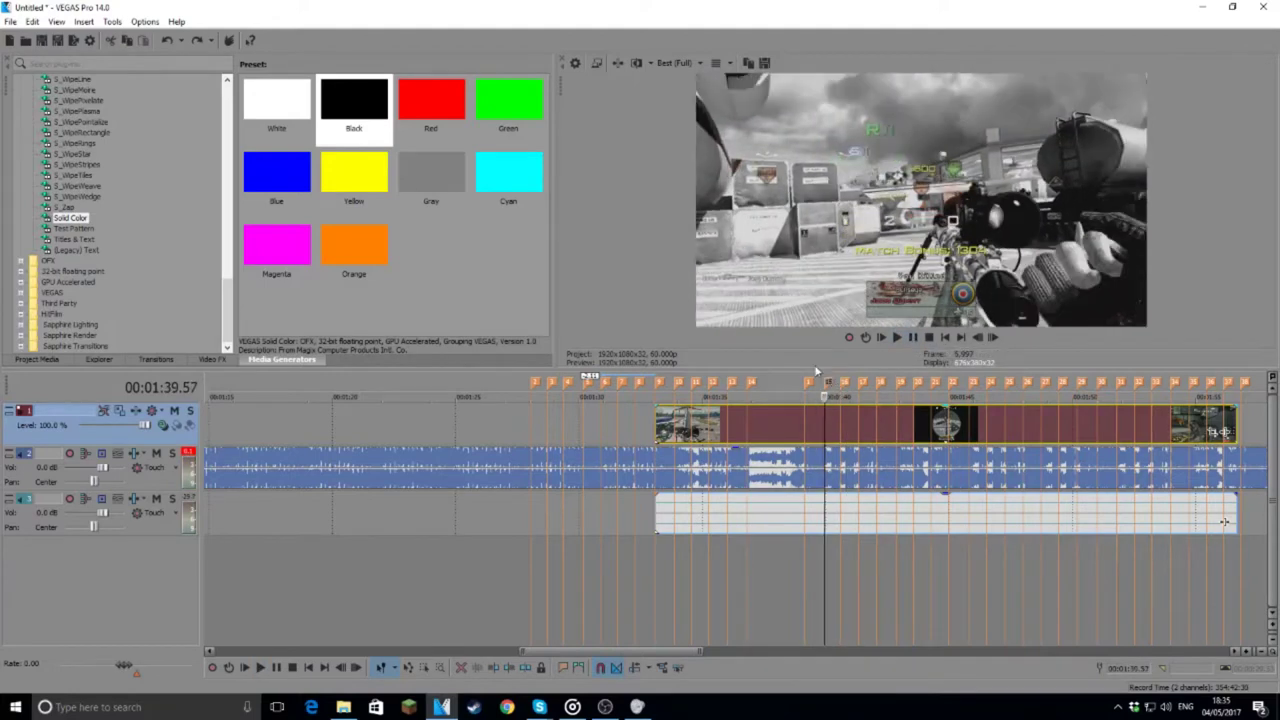
left_click(899, 337)
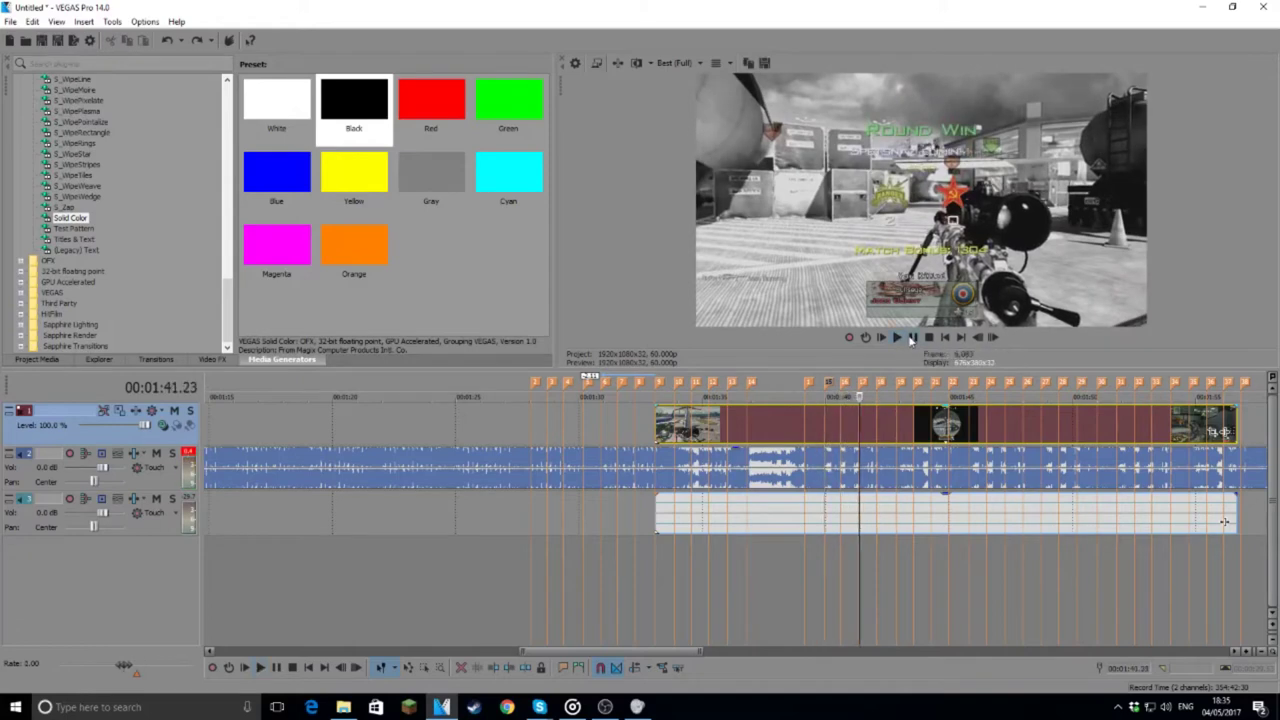
Step: Move marker 17 earlier, closer to marker 16, to line it up with the beat in the song
left_click(836, 388)
scroll(887, 418, "up", 4)
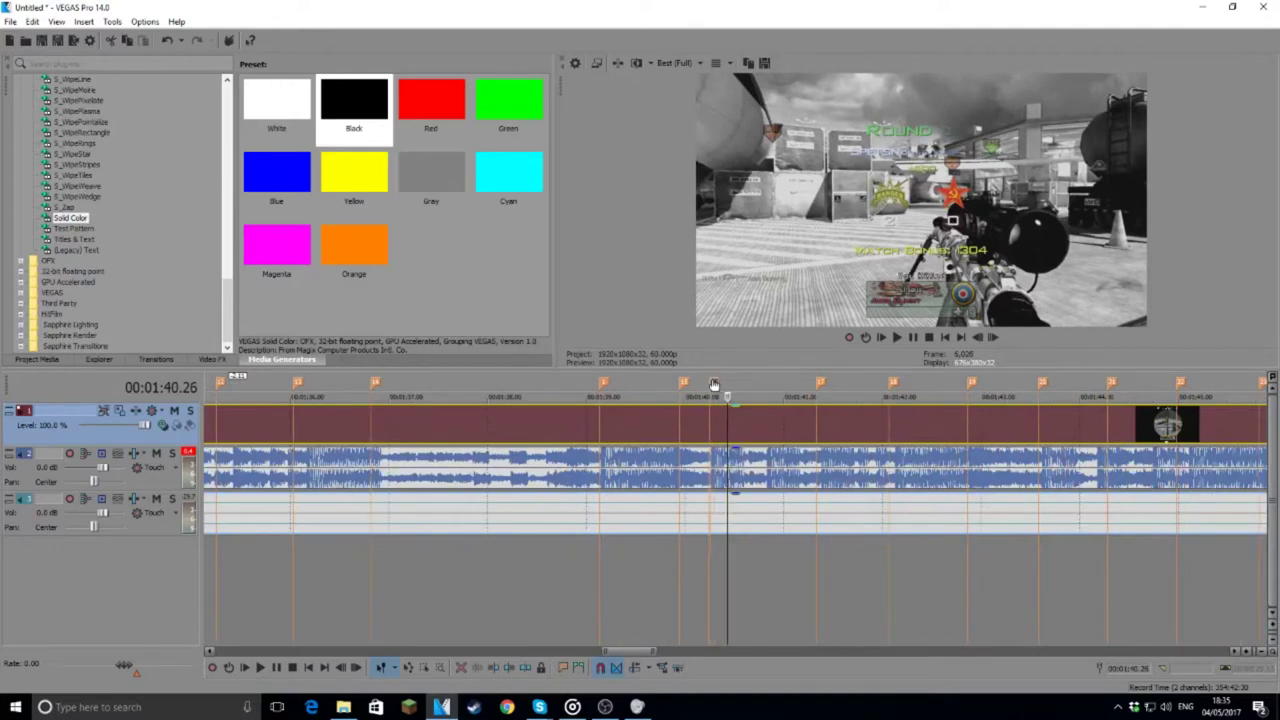
left_click(715, 386)
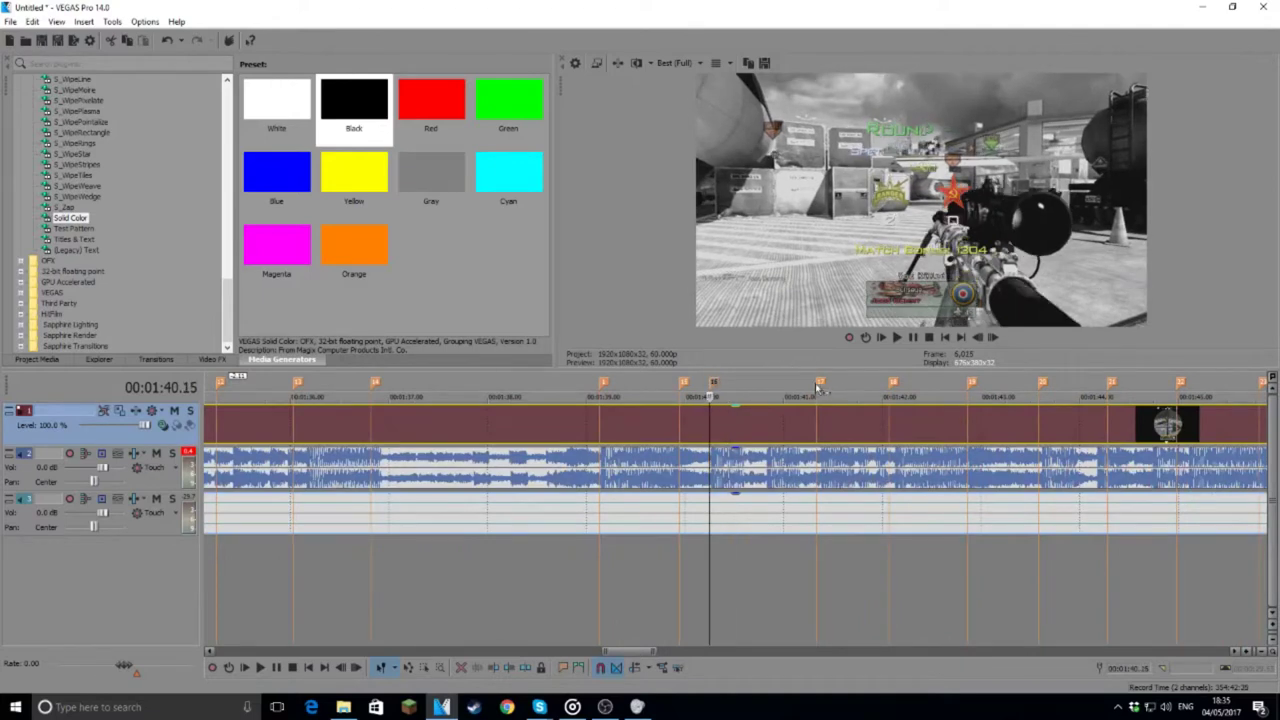
mouse_move(809, 384)
left_mouse_down()
mouse_move(760, 384)
mouse_move(775, 384)
left_mouse_up()
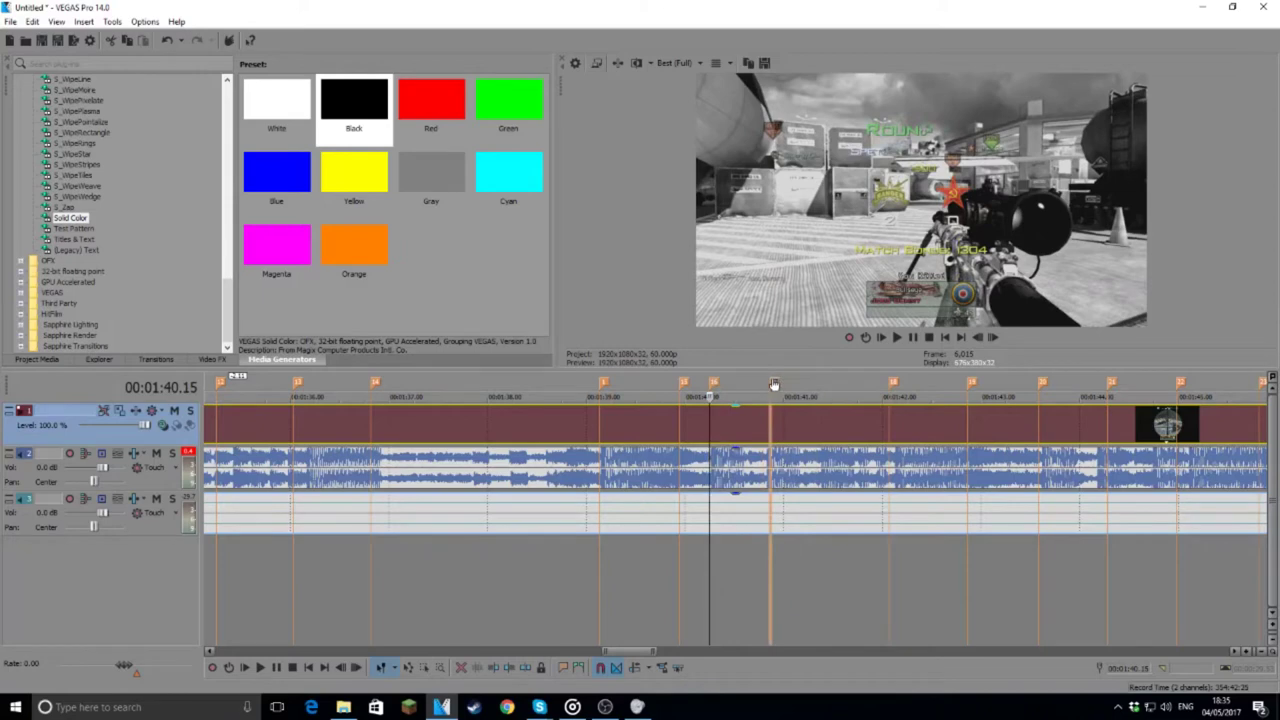
left_click(774, 385)
Step: Play back from marker 15 and move marker 18 earlier onto the beat after marker 17
left_click(683, 385)
left_click(897, 337)
left_click(912, 338)
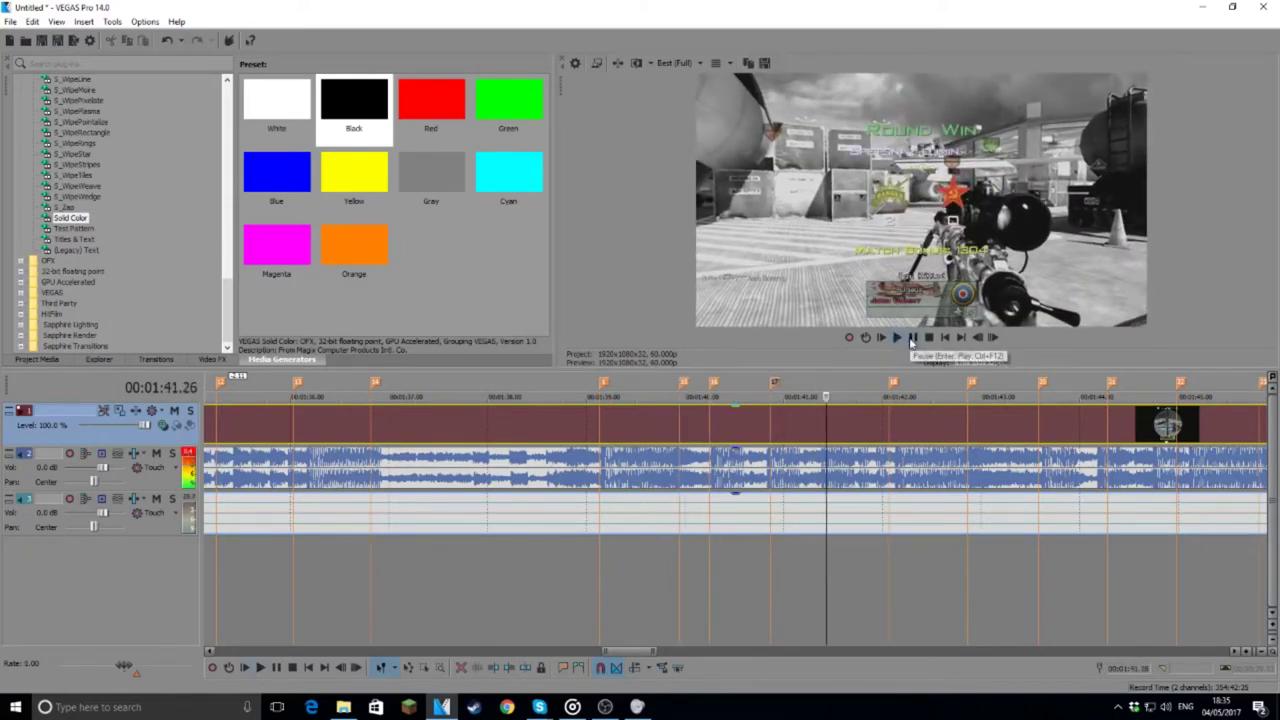
mouse_move(893, 386)
left_mouse_down()
mouse_move(814, 390)
mouse_move(825, 390)
left_mouse_up()
Step: Add a marker between markers 18 and 19, shift it slightly later onto the beat, and play back to check
left_click(897, 337)
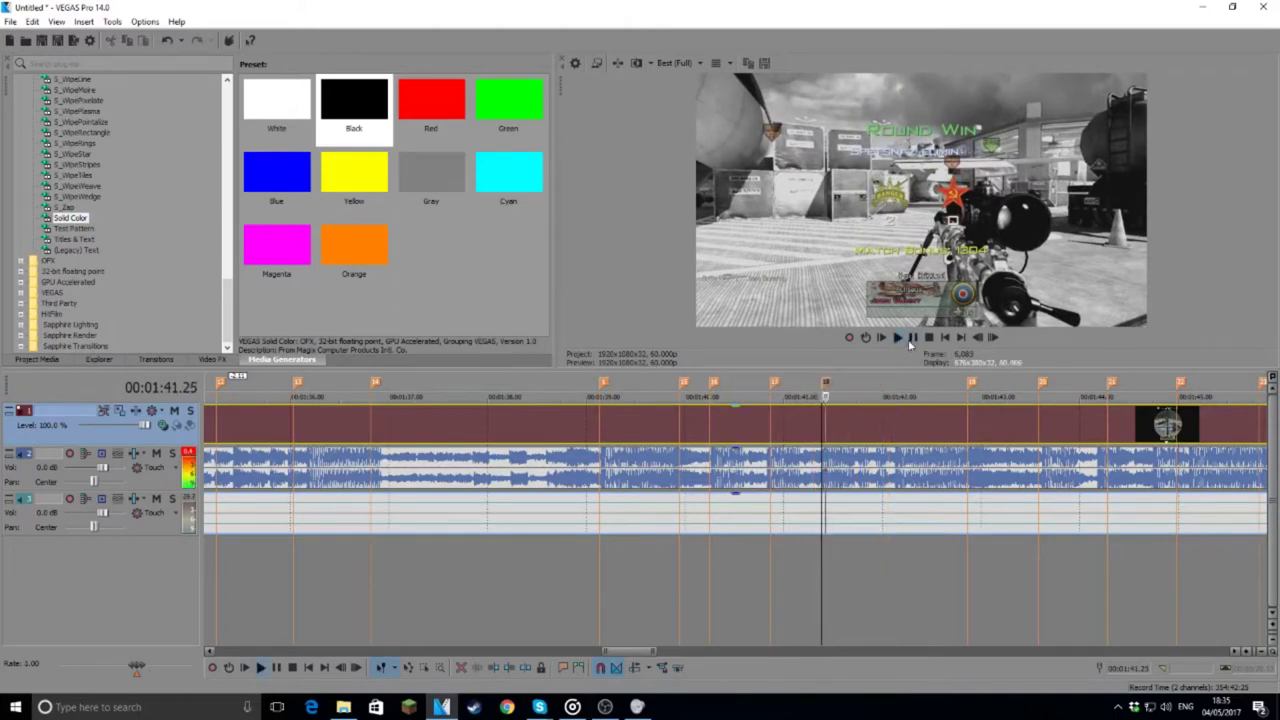
left_click(911, 340)
left_click(880, 463)
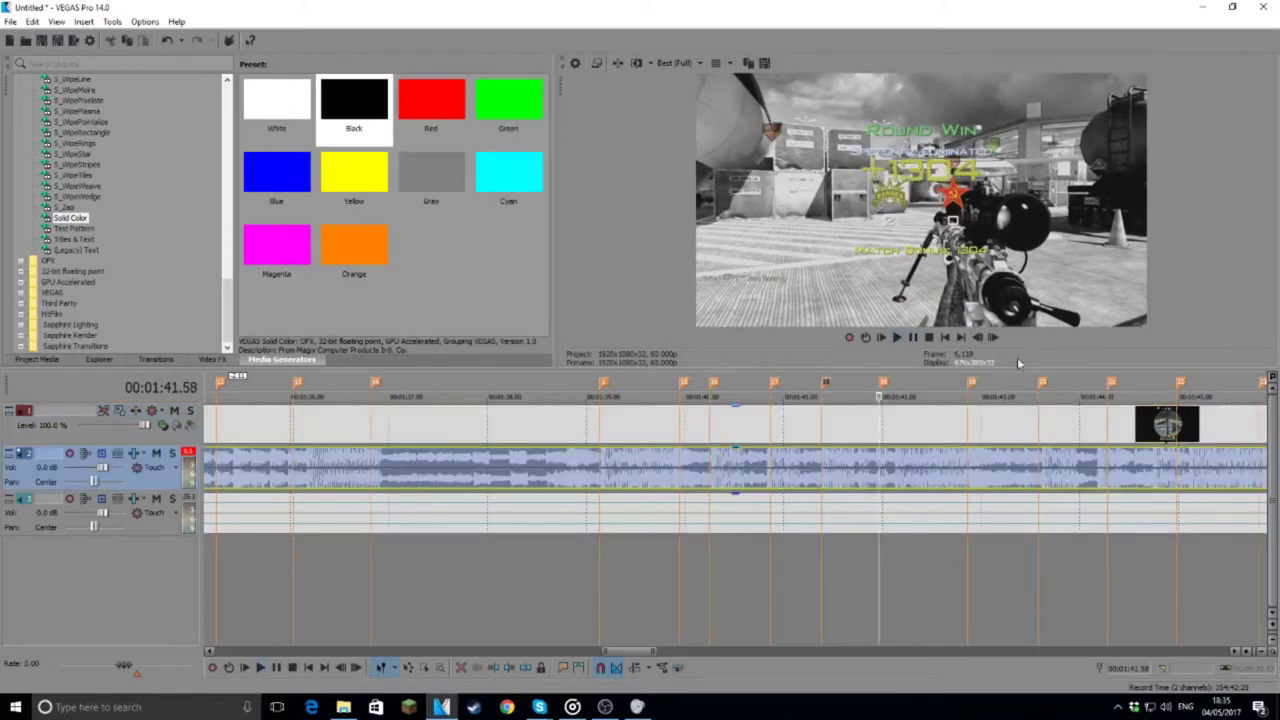
left_click(897, 338)
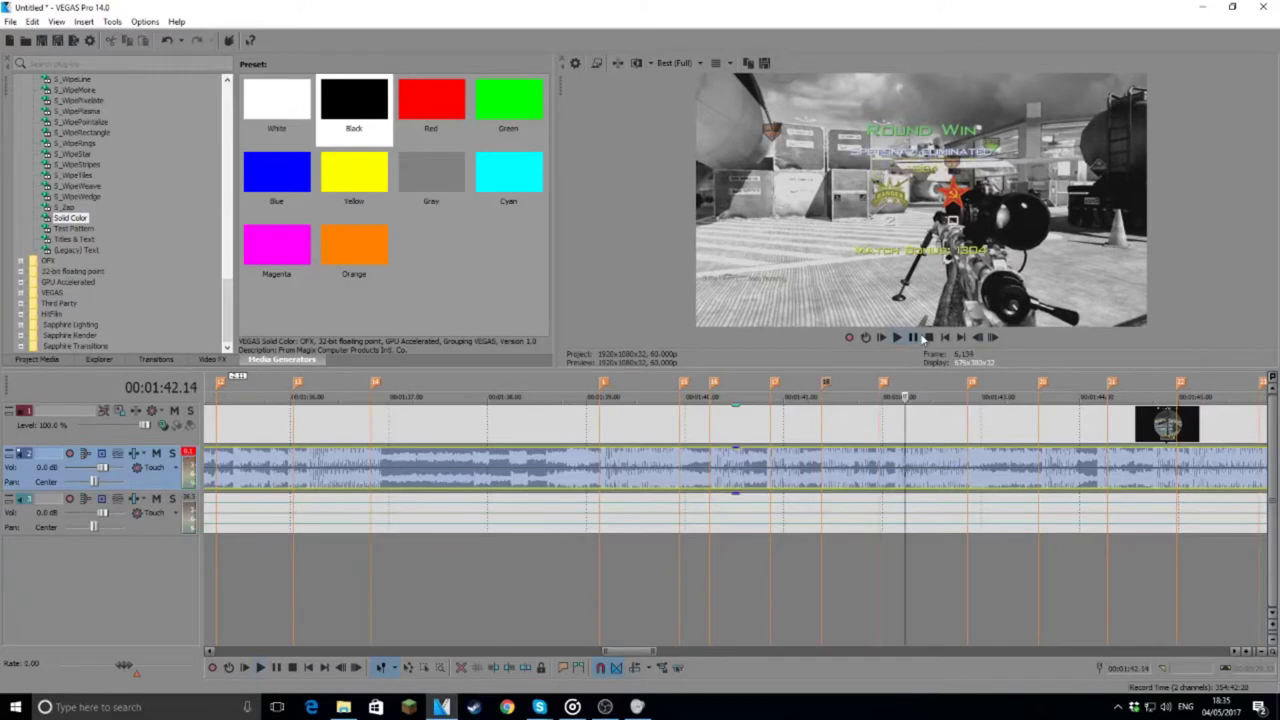
left_click_drag(882, 385, 897, 385)
left_click(897, 338)
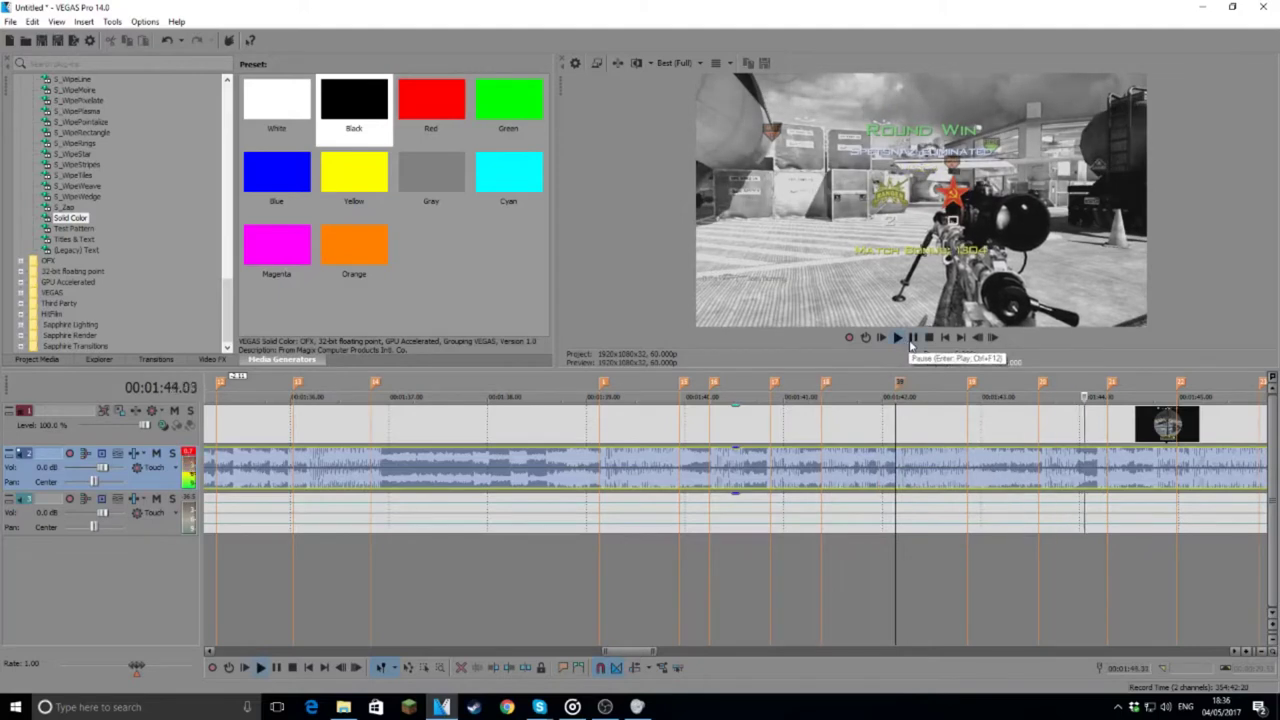
left_click(912, 338)
Step: Try to split the selected clip and song at marker 15, and undo the split
scroll(638, 449, "down", 4)
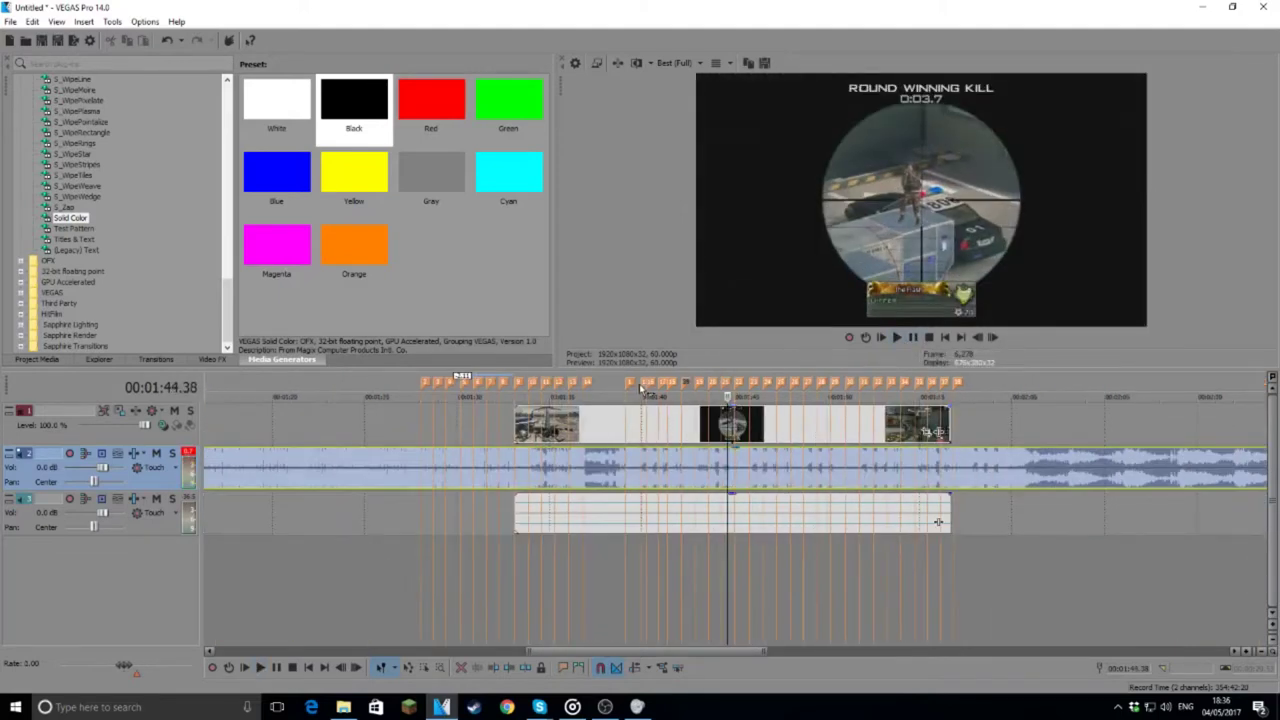
scroll(938, 521, "up", 5)
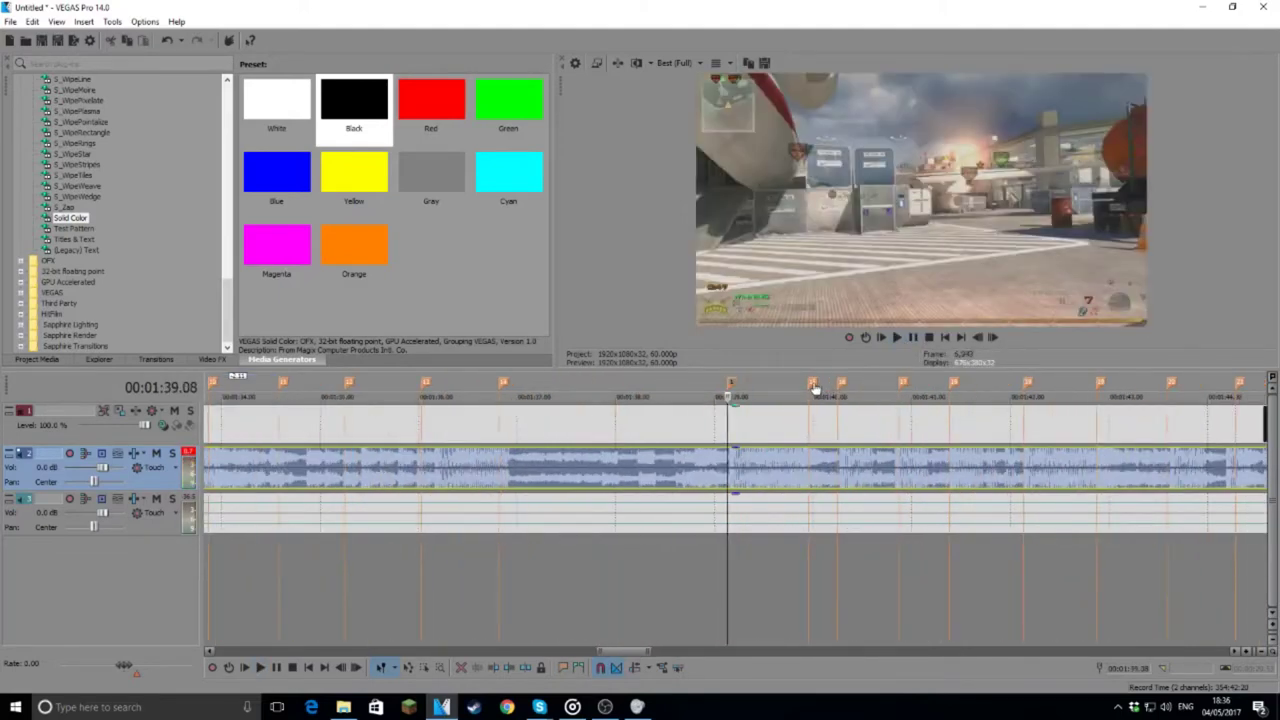
left_click(809, 421)
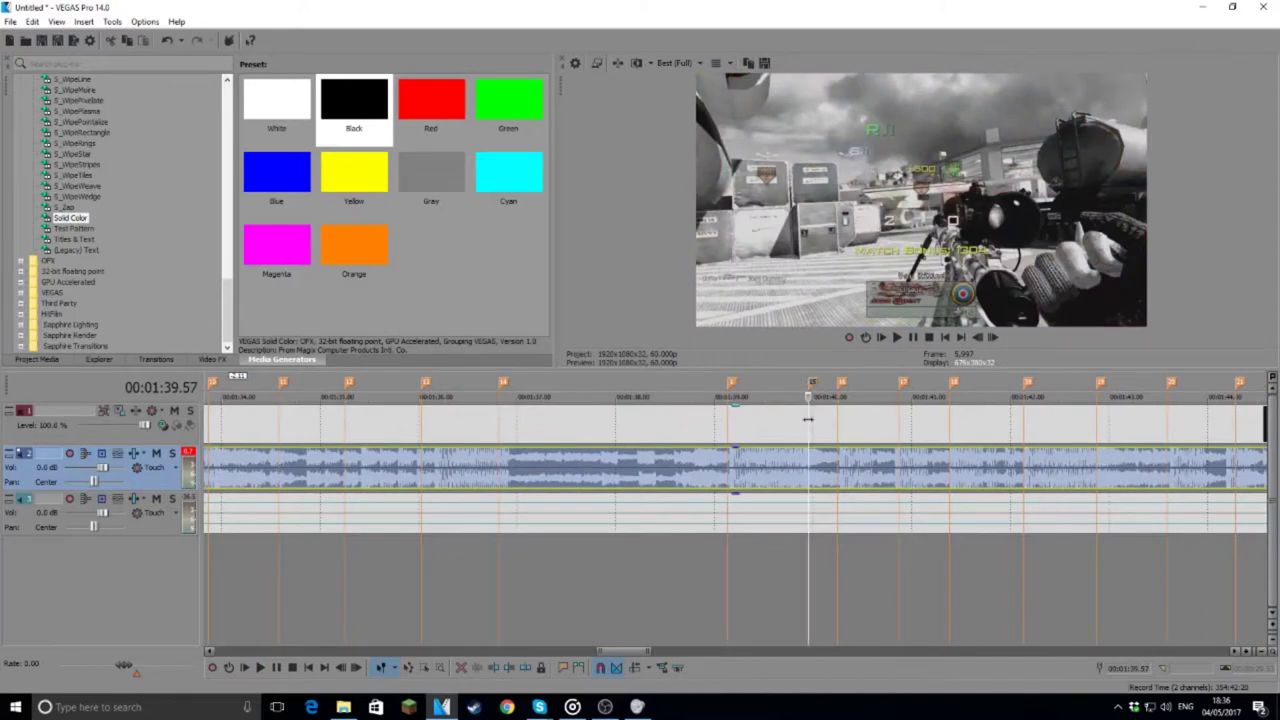
key("s")
left_click(797, 476)
left_click(171, 40)
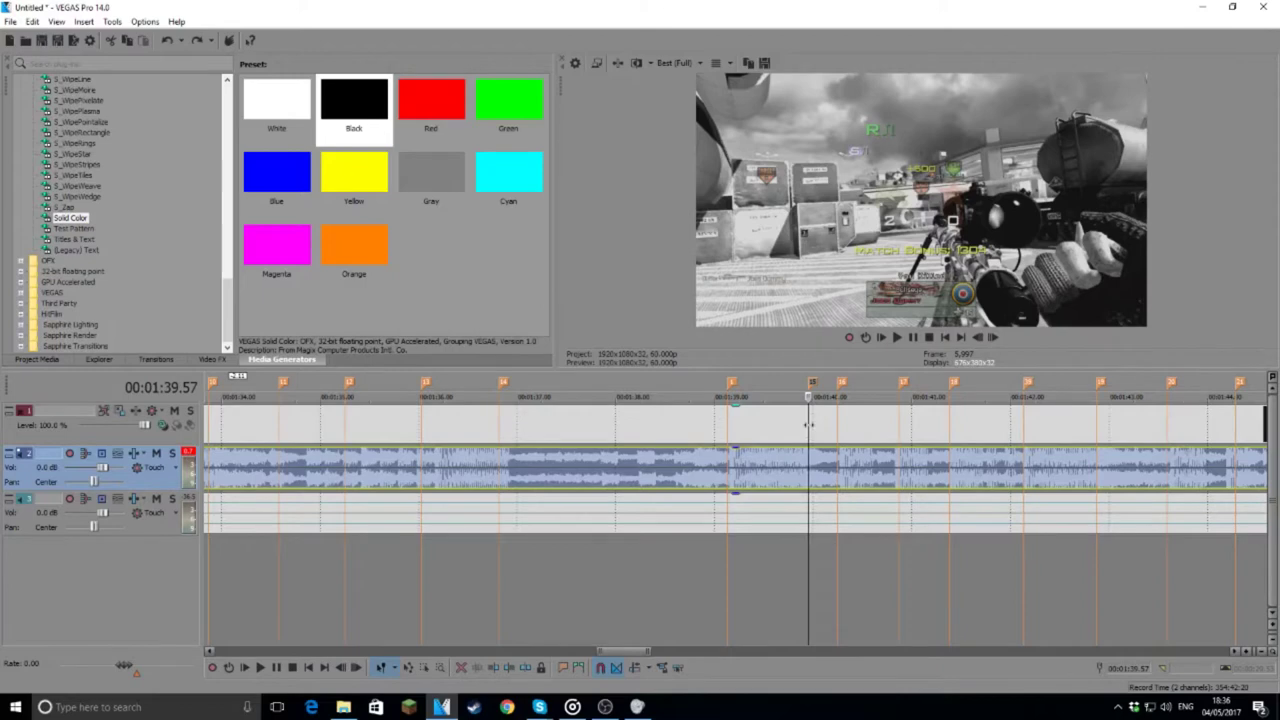
Step: Split the game clip at marker 15 and move the part after the split later on the timeline, leaving a gap
left_click(809, 425)
key("s")
left_click(819, 431)
left_click_drag(997, 414, 1279, 421)
scroll(503, 433, "down", 5)
Step: Play back the end of the first clip part with the song up to the split
left_click(716, 420)
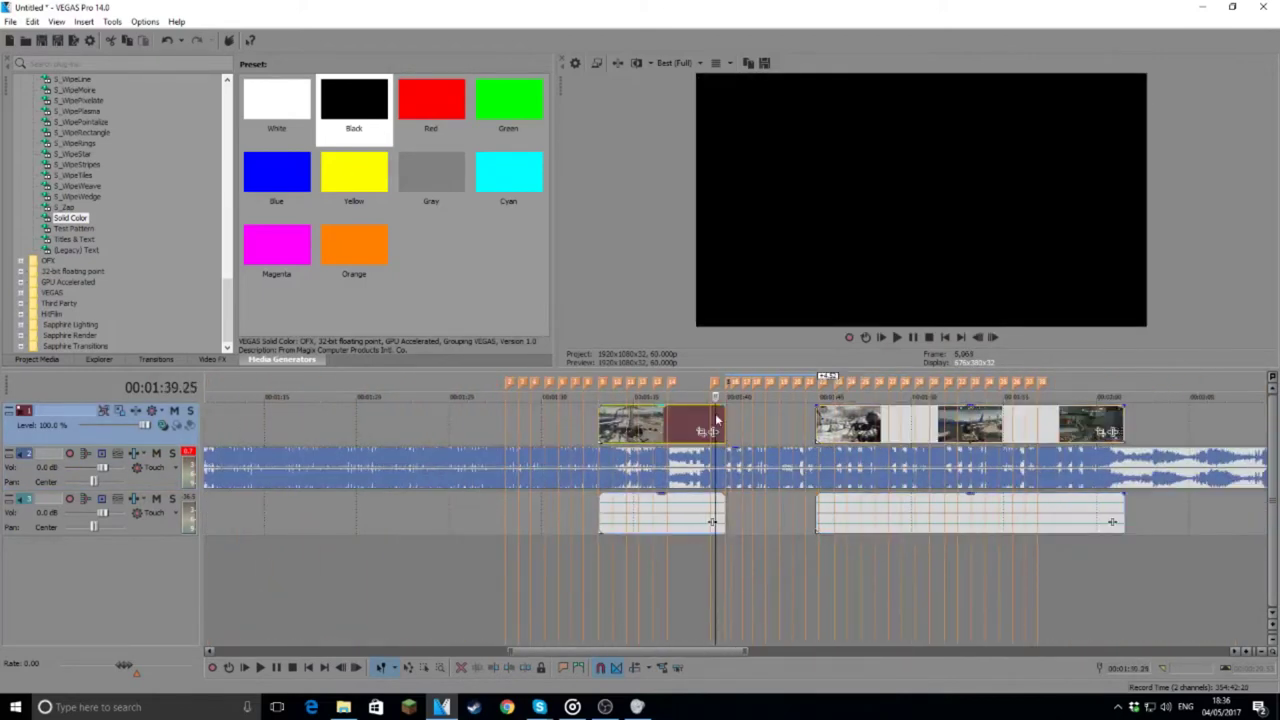
left_click(710, 420)
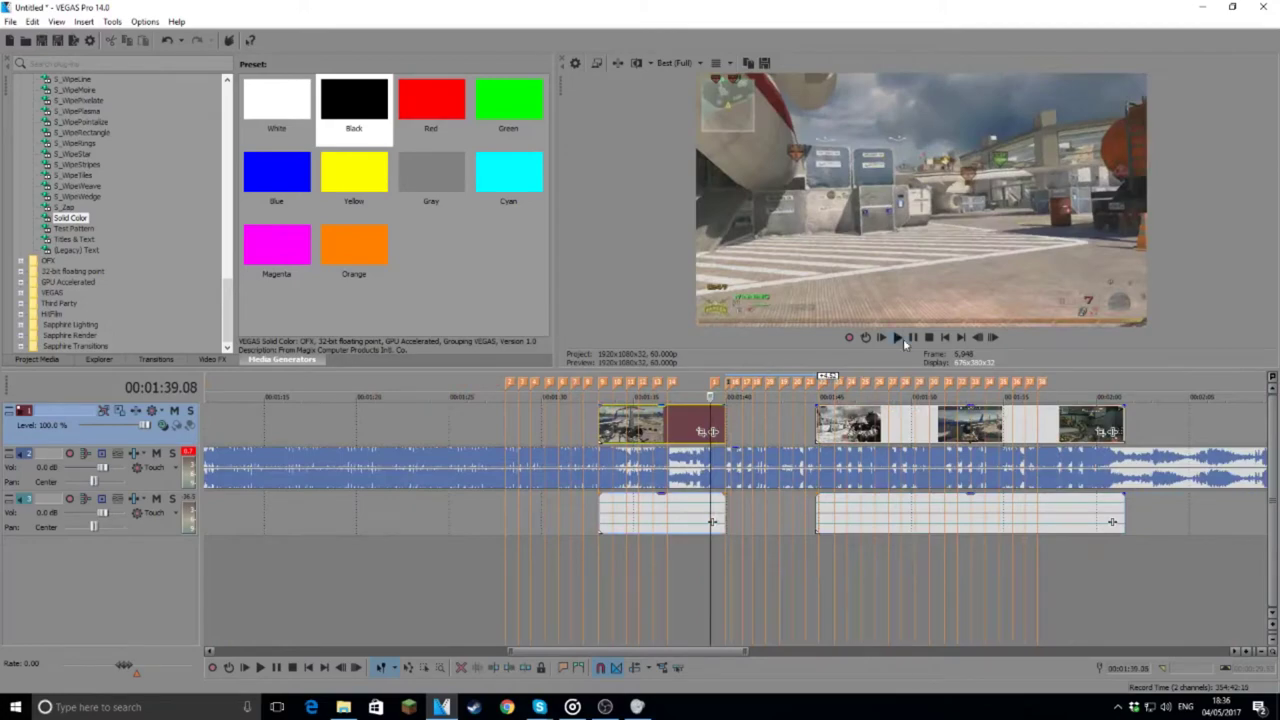
left_click(900, 338)
left_click(685, 388)
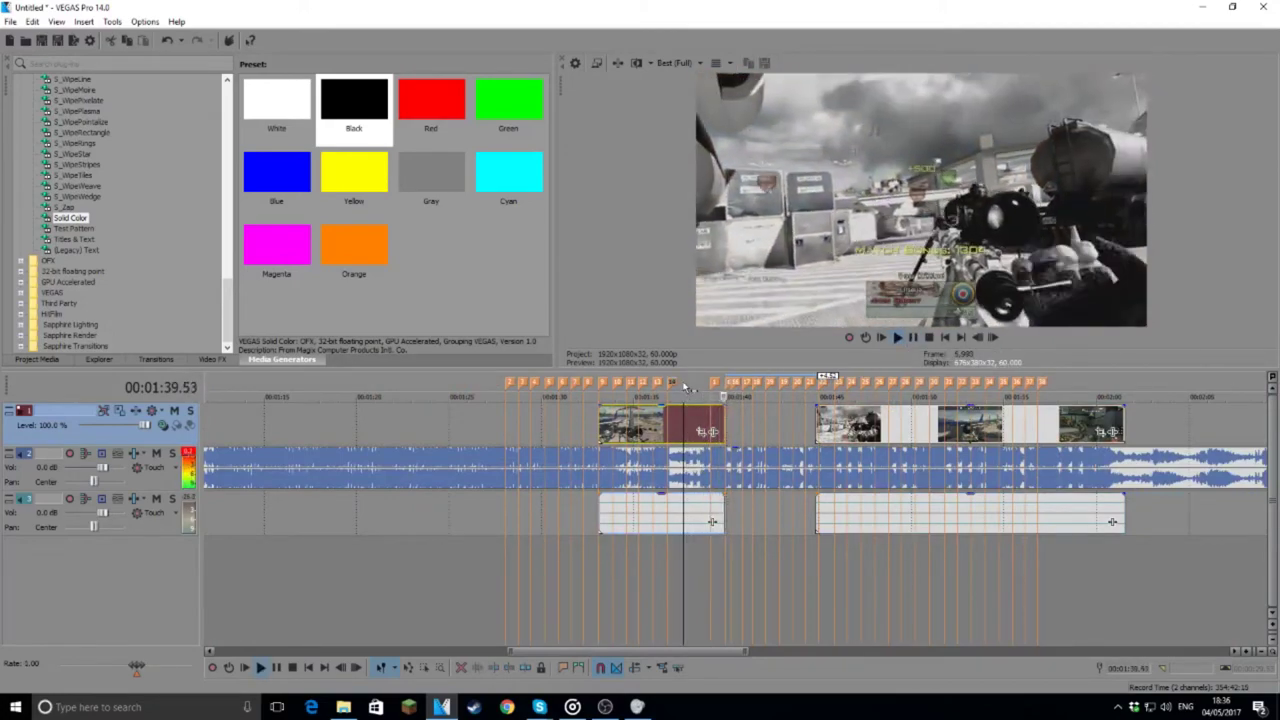
left_click(913, 338)
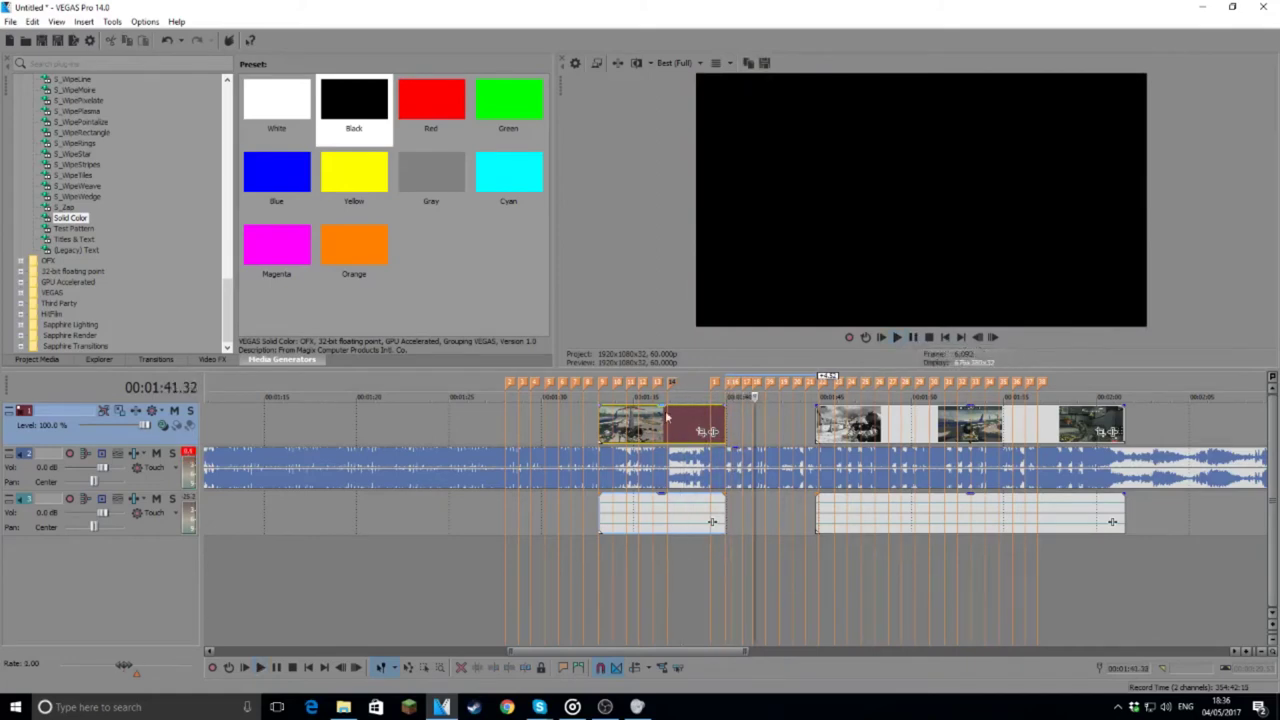
Step: Insert a velocity envelope on the first part of the game clip
left_click(623, 425)
right_click(623, 425)
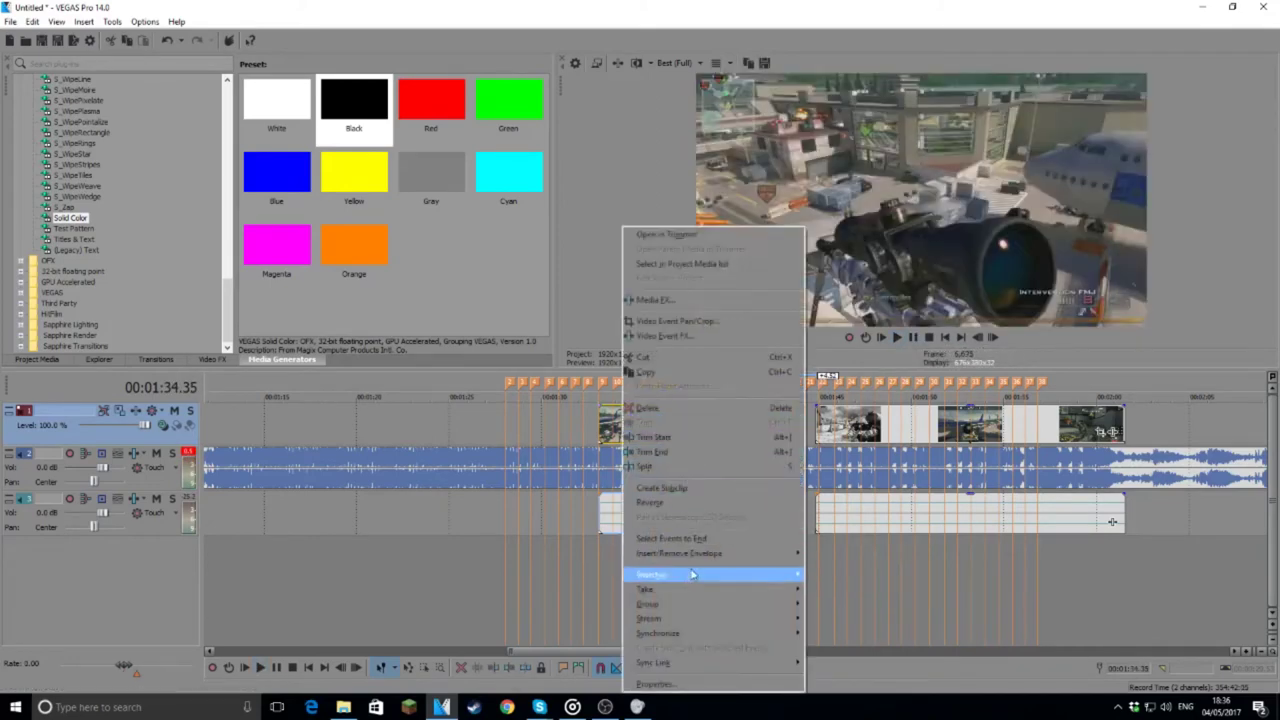
mouse_move(707, 558)
left_click(860, 554)
Step: Set the velocity envelope's starting point at marker 9 to 300% forward velocity, playing back to check the speed
left_click(600, 412)
scroll(673, 462, "up", 5)
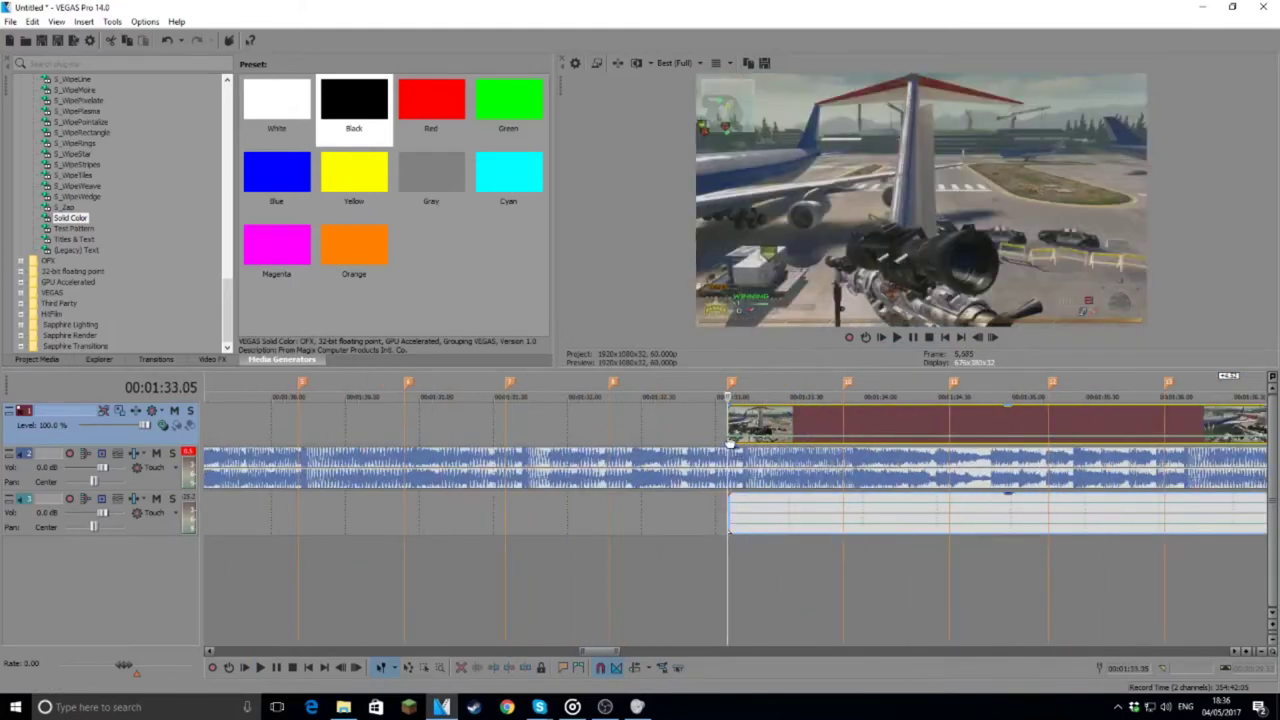
right_click(729, 438)
left_click(812, 166)
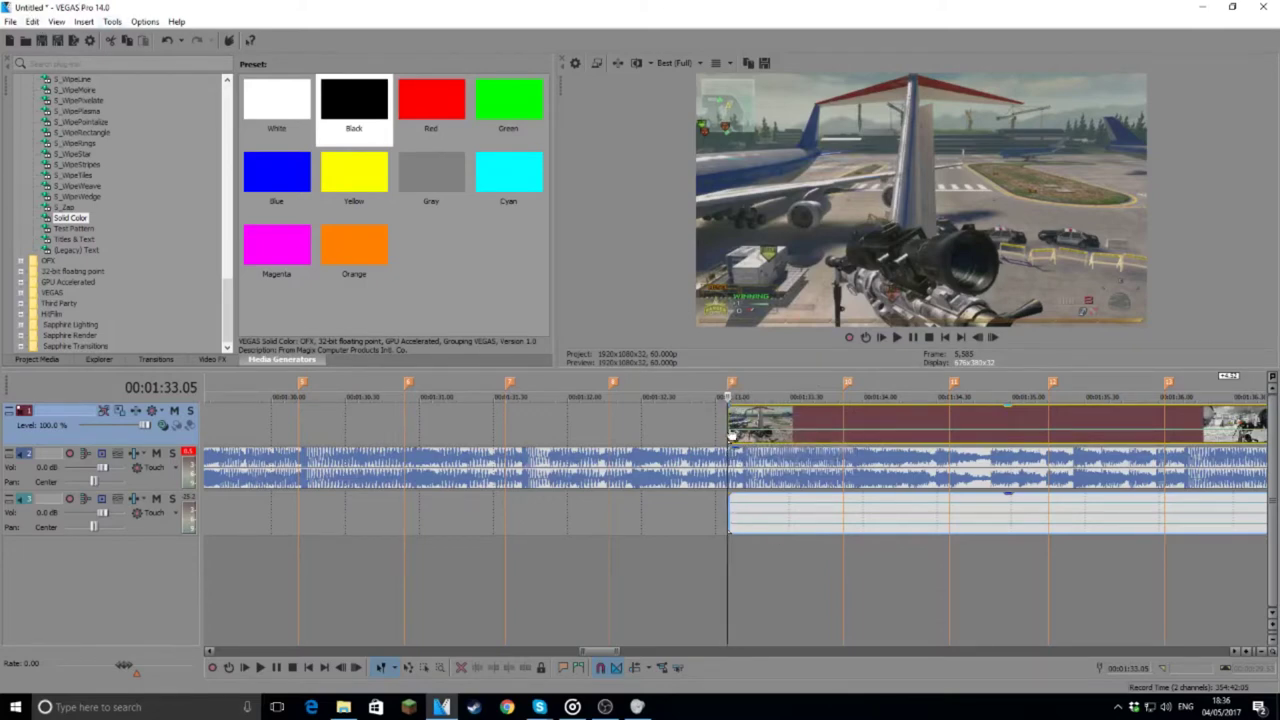
left_click(897, 337)
left_click(912, 338)
right_click(730, 412)
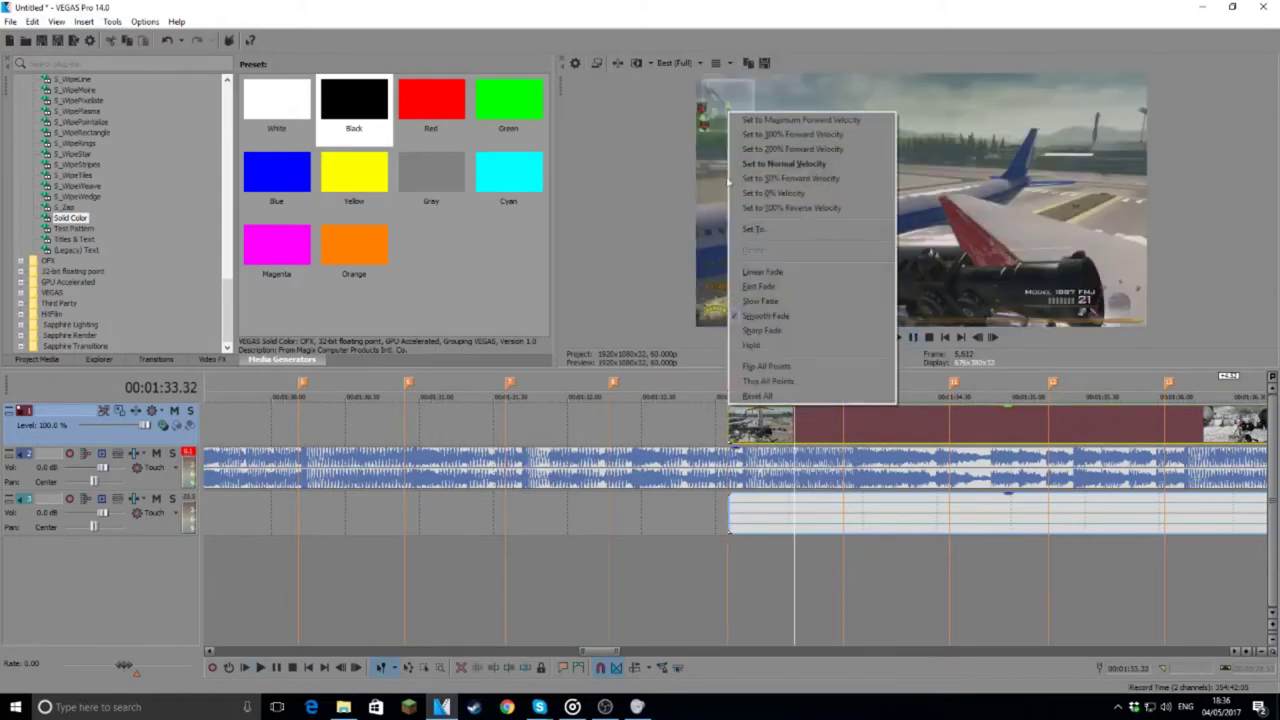
left_click(780, 133)
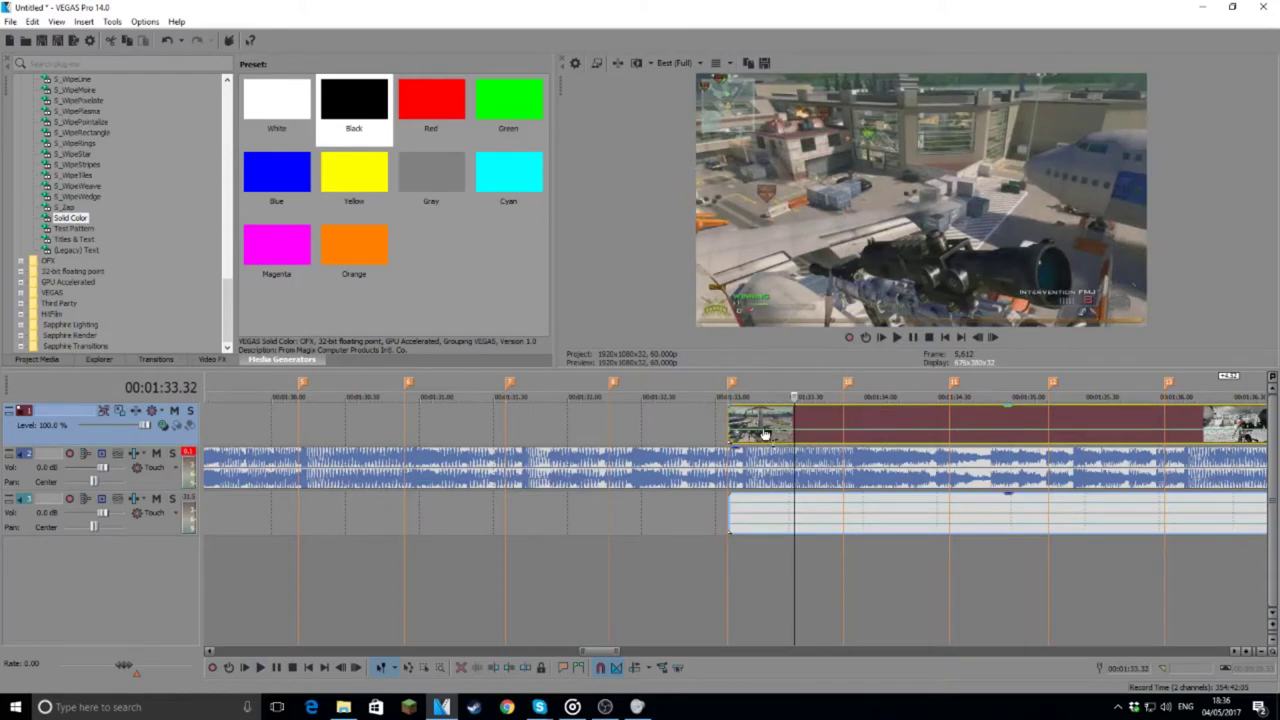
Step: Set a velocity point at 1:33.33 to 50% forward velocity and give the segment before it a fast fade
right_click(797, 435)
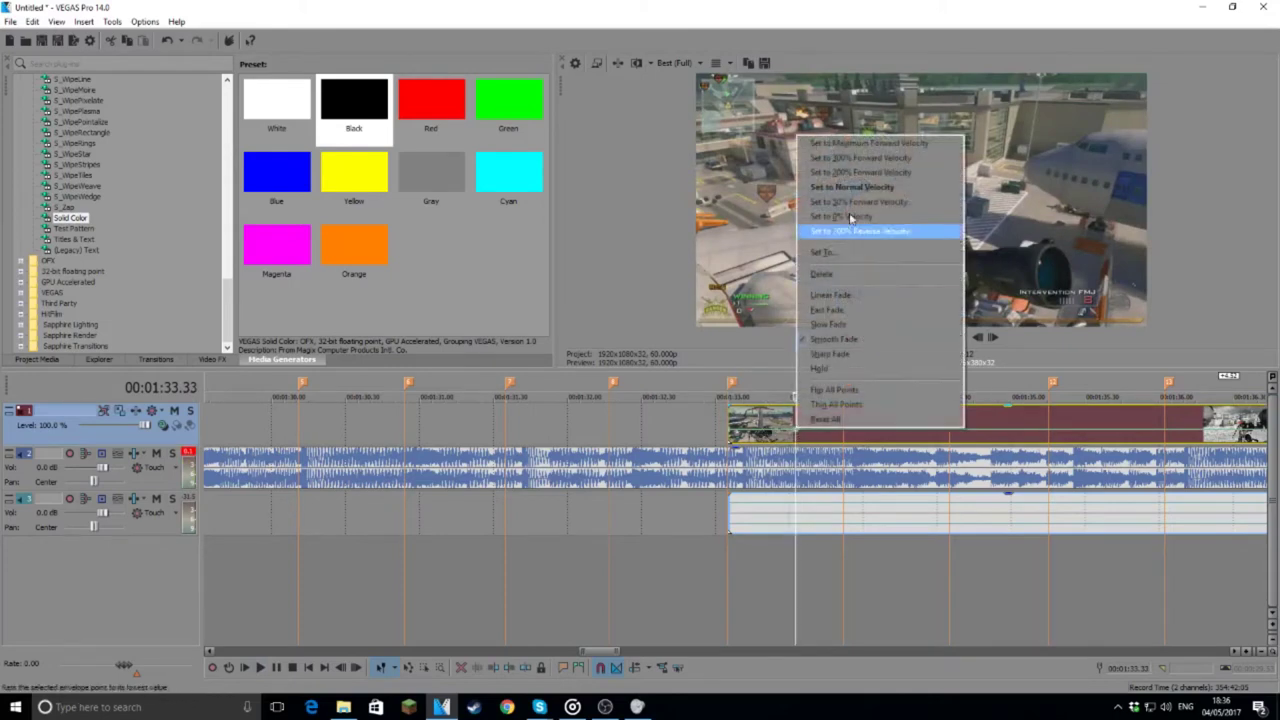
left_click(860, 201)
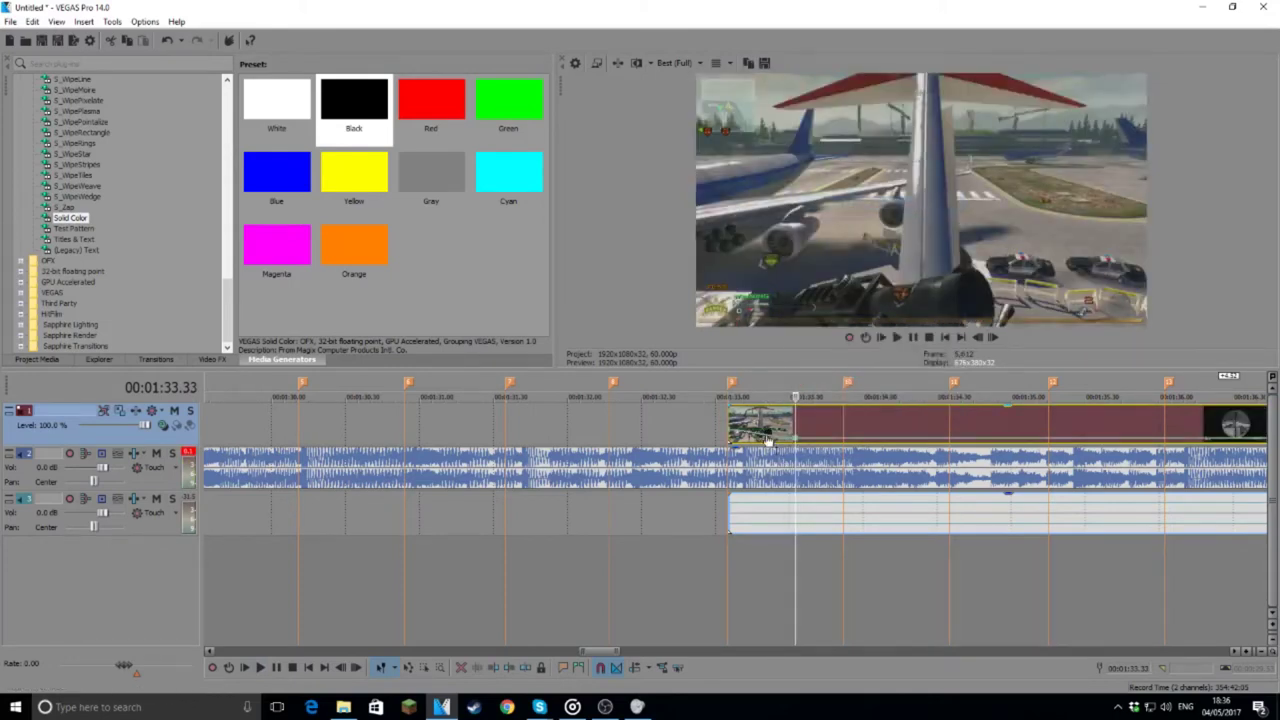
right_click(769, 433)
left_click(815, 483)
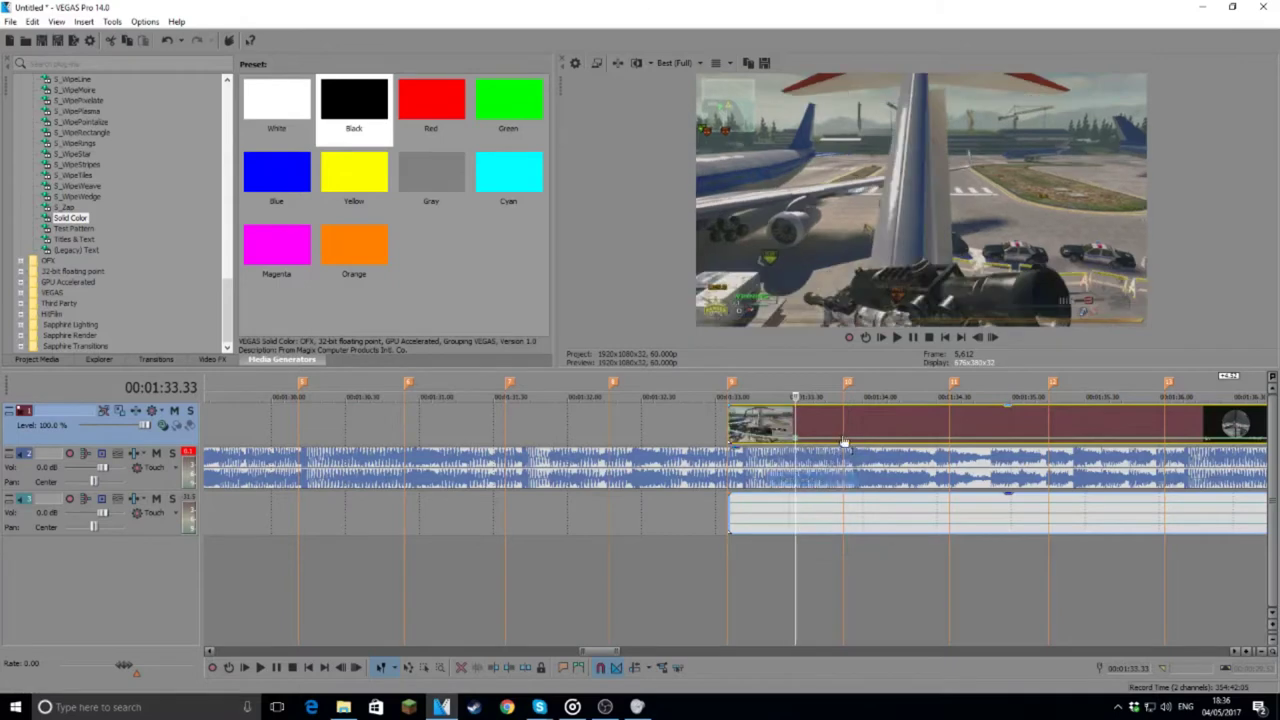
Step: Add a velocity point at marker 10 and set it to 200% forward velocity
right_click(845, 443)
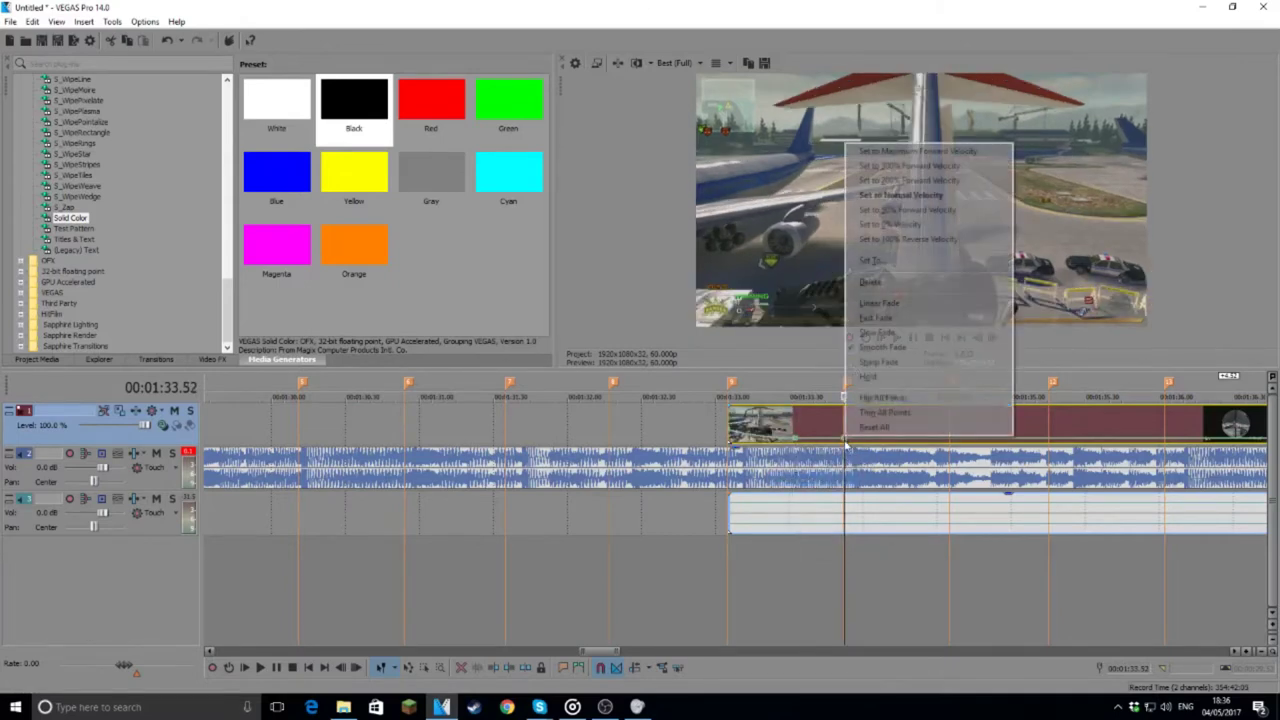
left_click(918, 181)
scroll(925, 436, "down", 1)
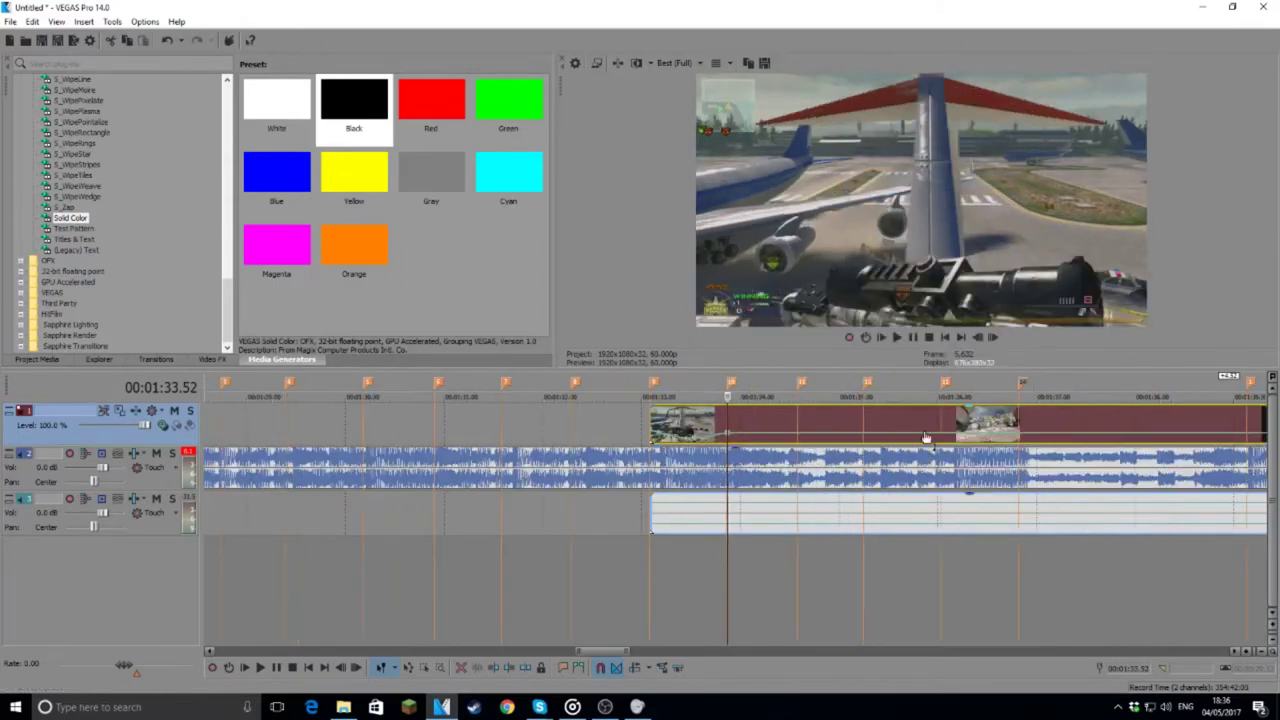
Step: Add velocity envelope points on the clip at markers 11, 12 and 13
left_click(799, 438)
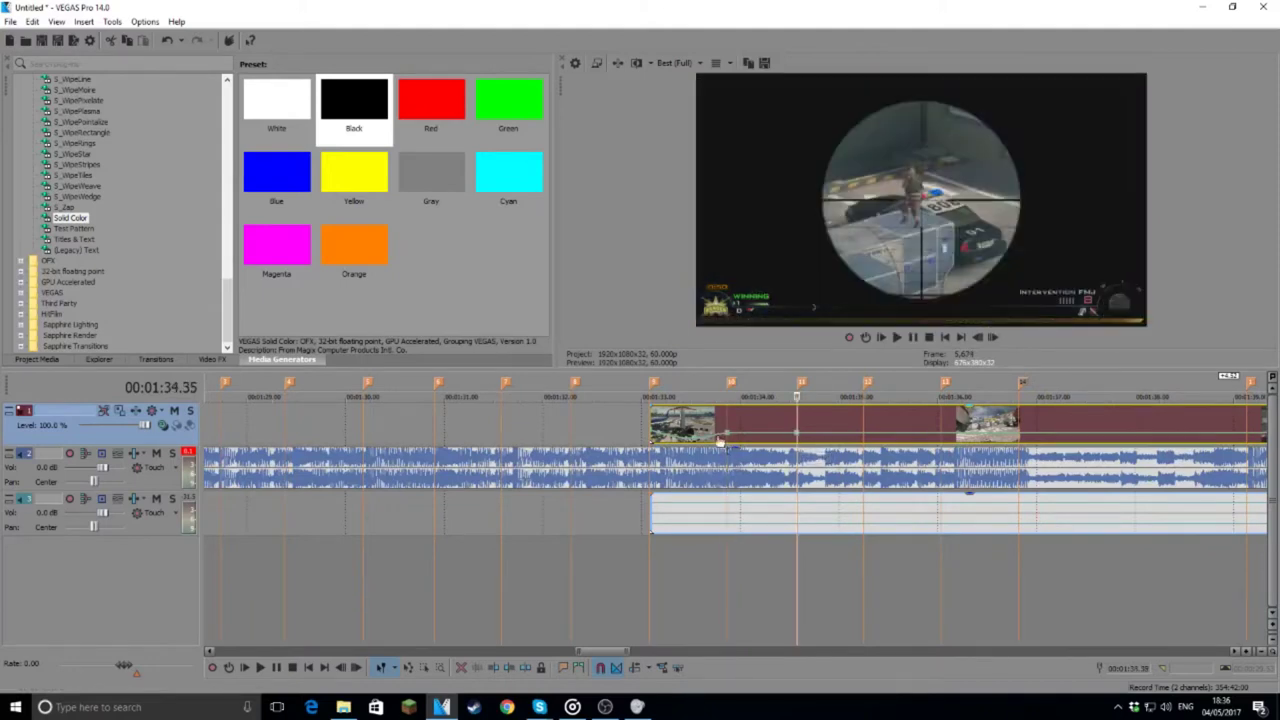
right_click(677, 442)
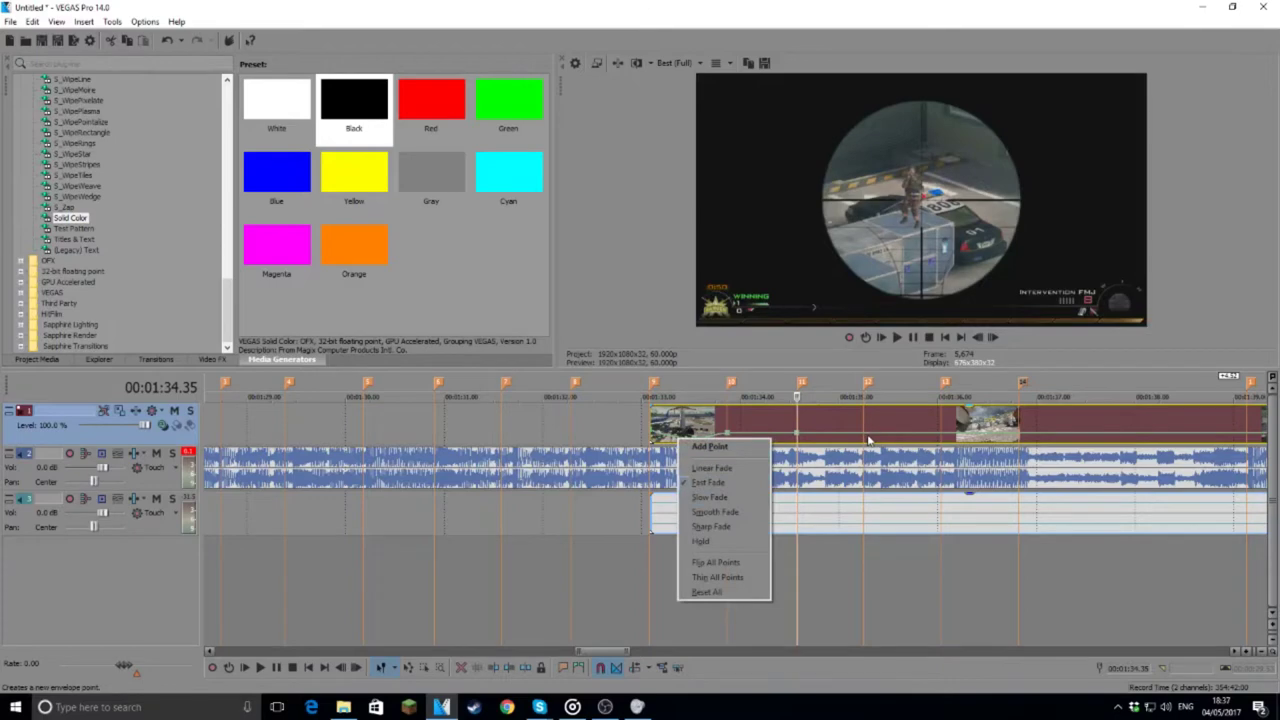
left_click(864, 440)
left_click(866, 438)
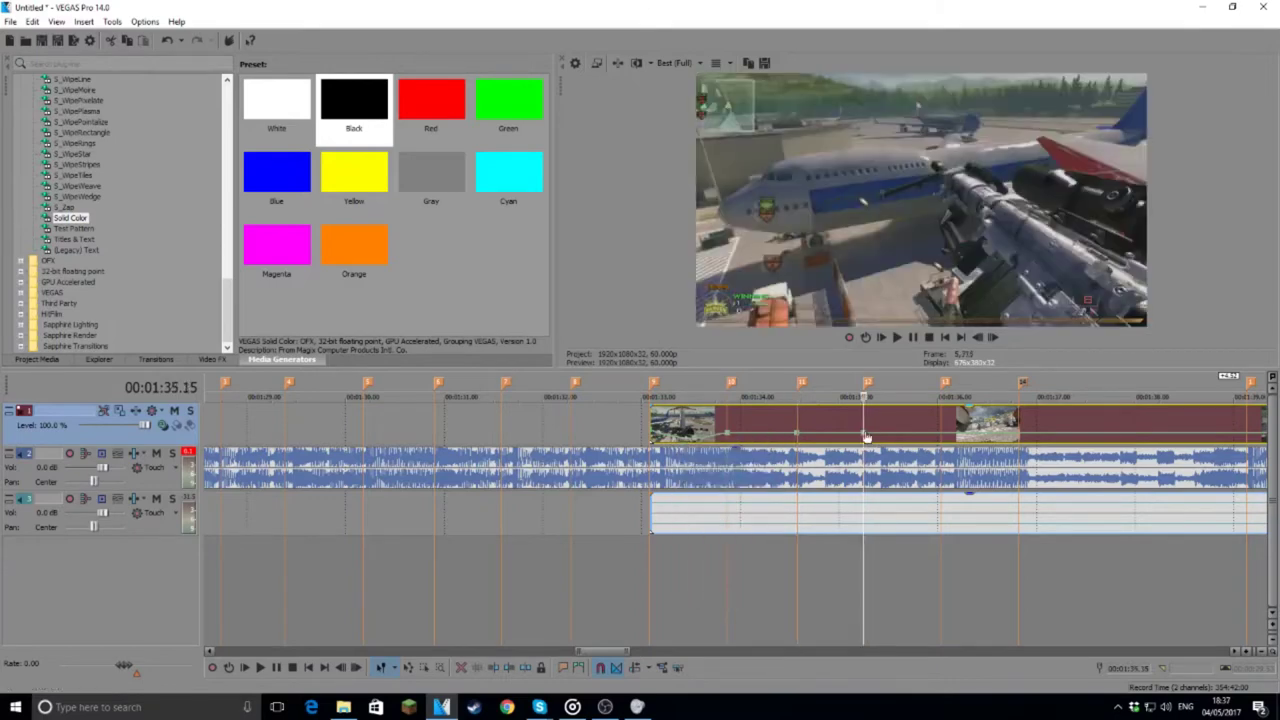
left_click(942, 438)
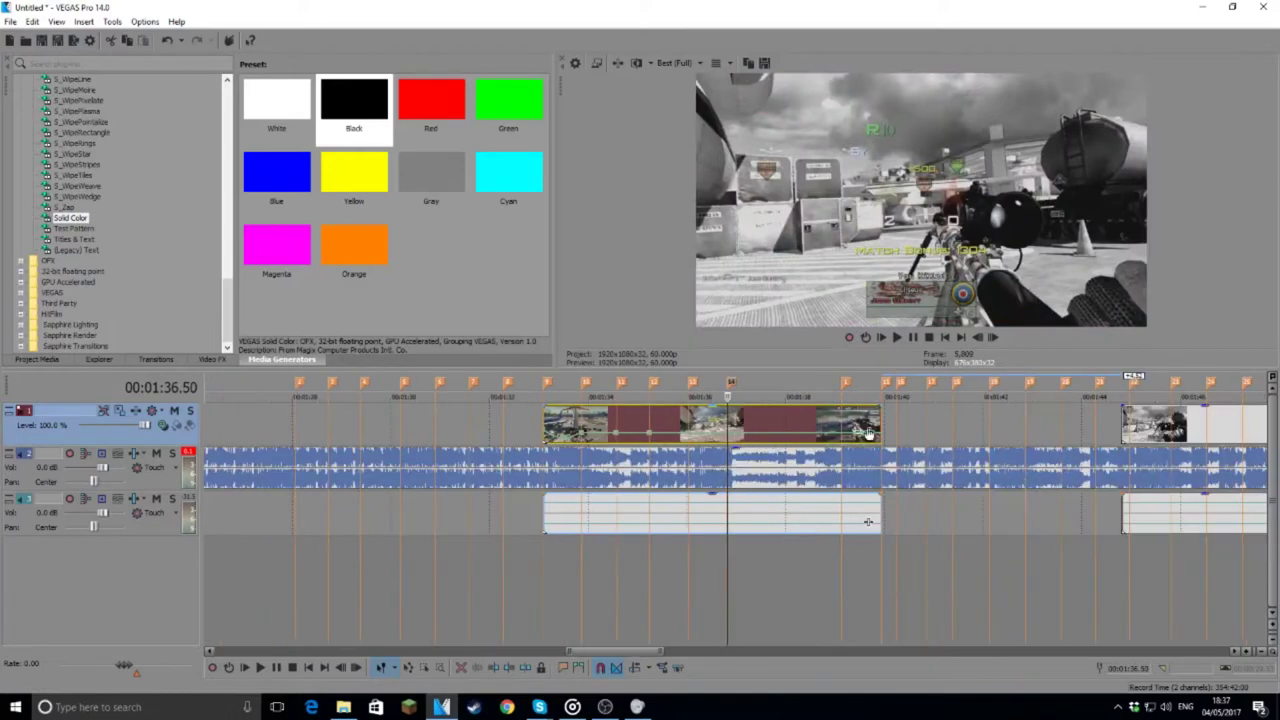
Step: Add velocity points on the clip at the 1:39.09 marker and at 1:34.15, setting the latter to 50% forward velocity
left_click(842, 437)
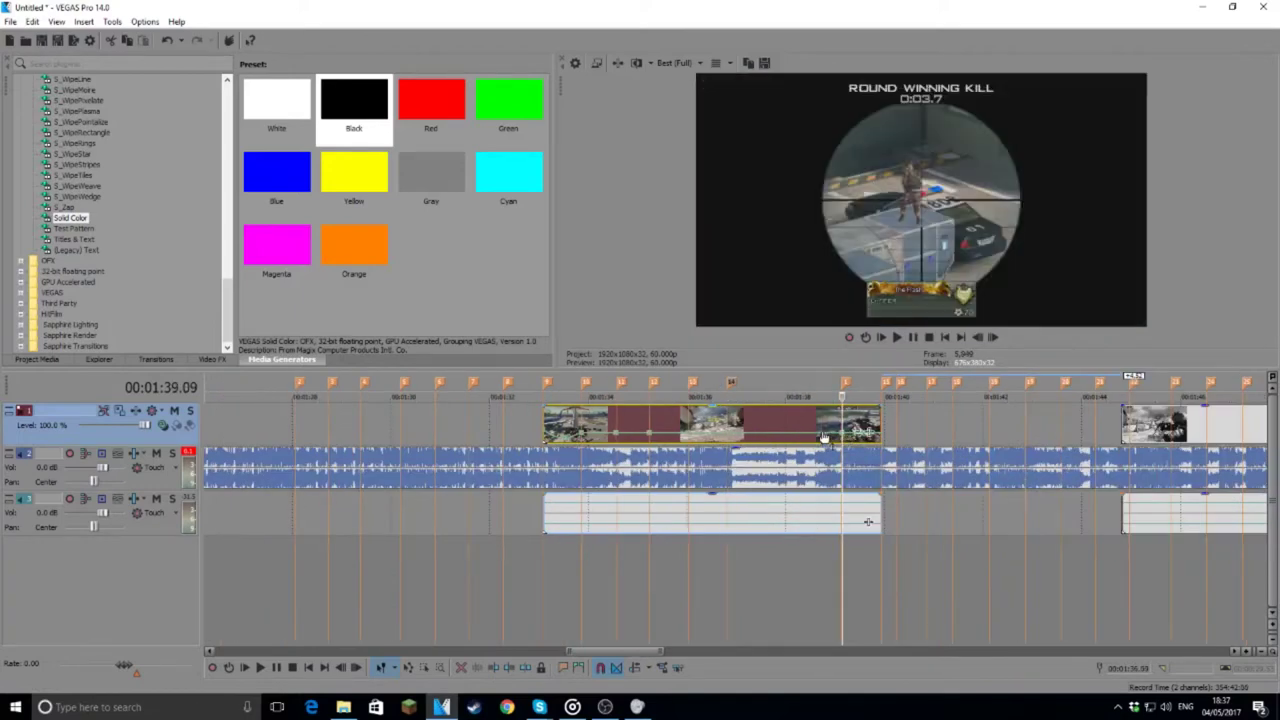
scroll(631, 443, "up", 1)
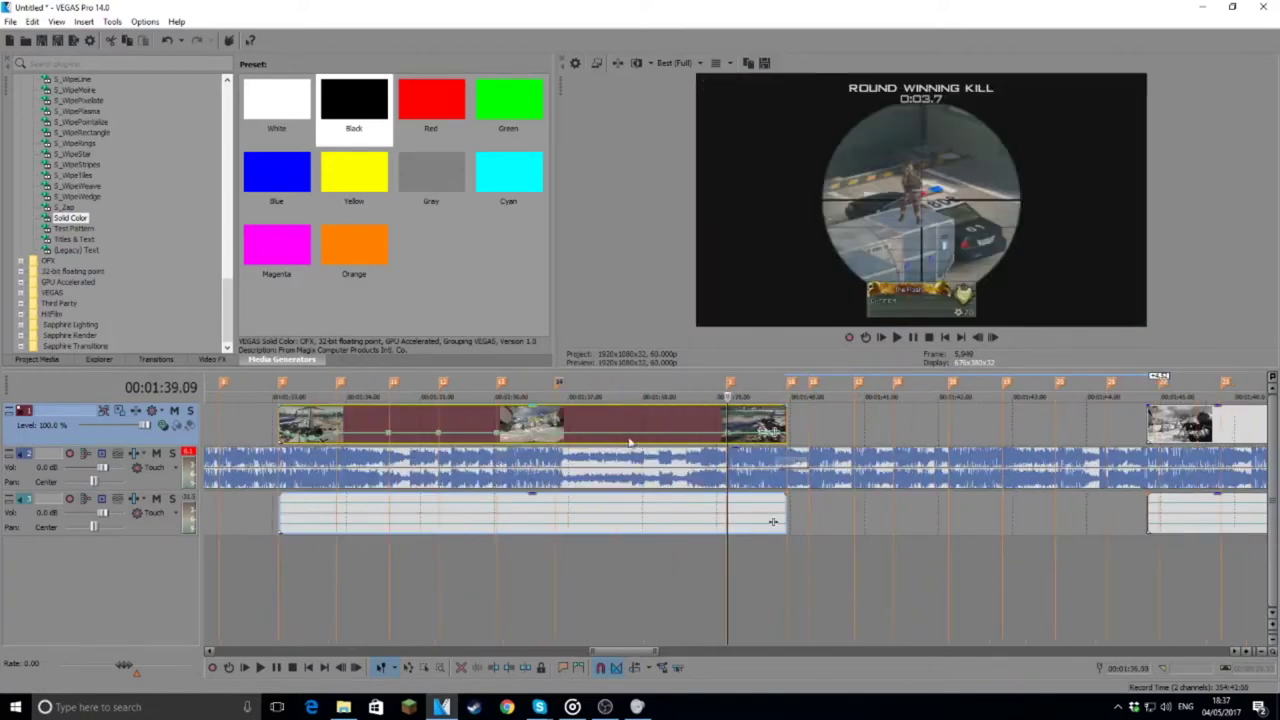
left_click(366, 436)
right_click(366, 436)
left_click(404, 206)
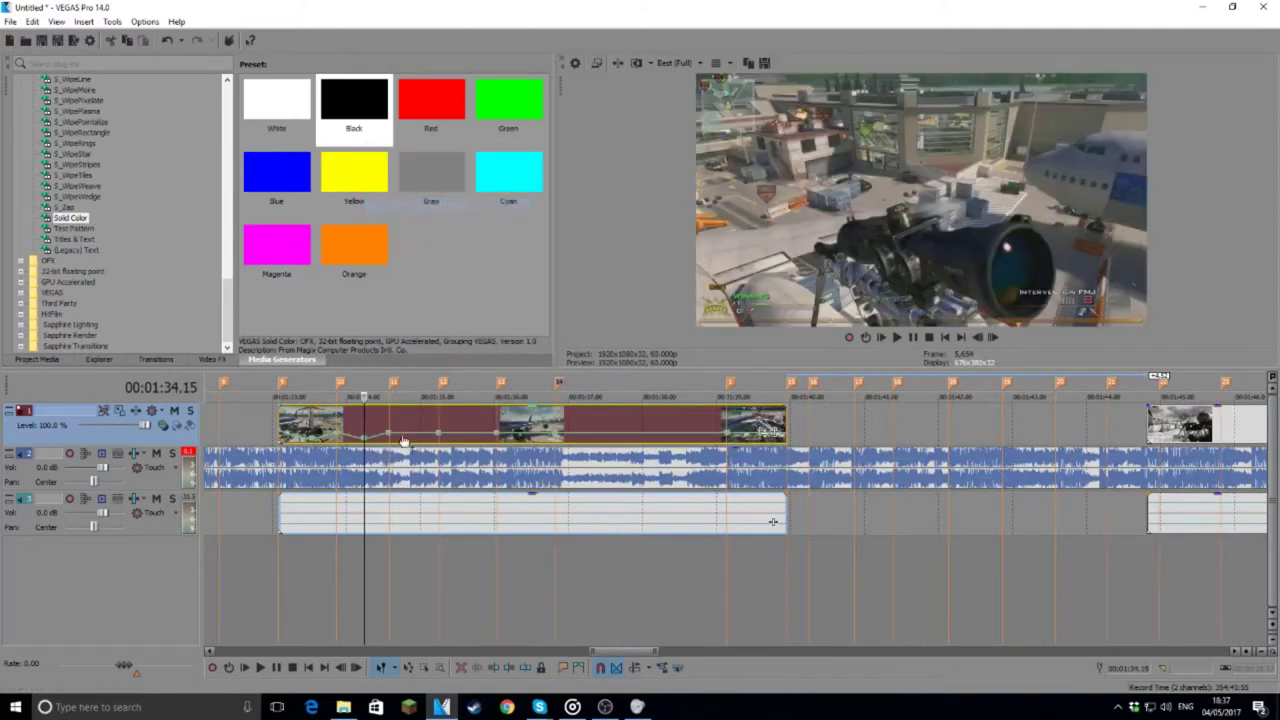
Step: Add velocity points at 1:34.57 and 1:35.41, between markers 11, 12 and 13, and set both to 50% forward velocity
left_click(417, 440)
right_click(417, 440)
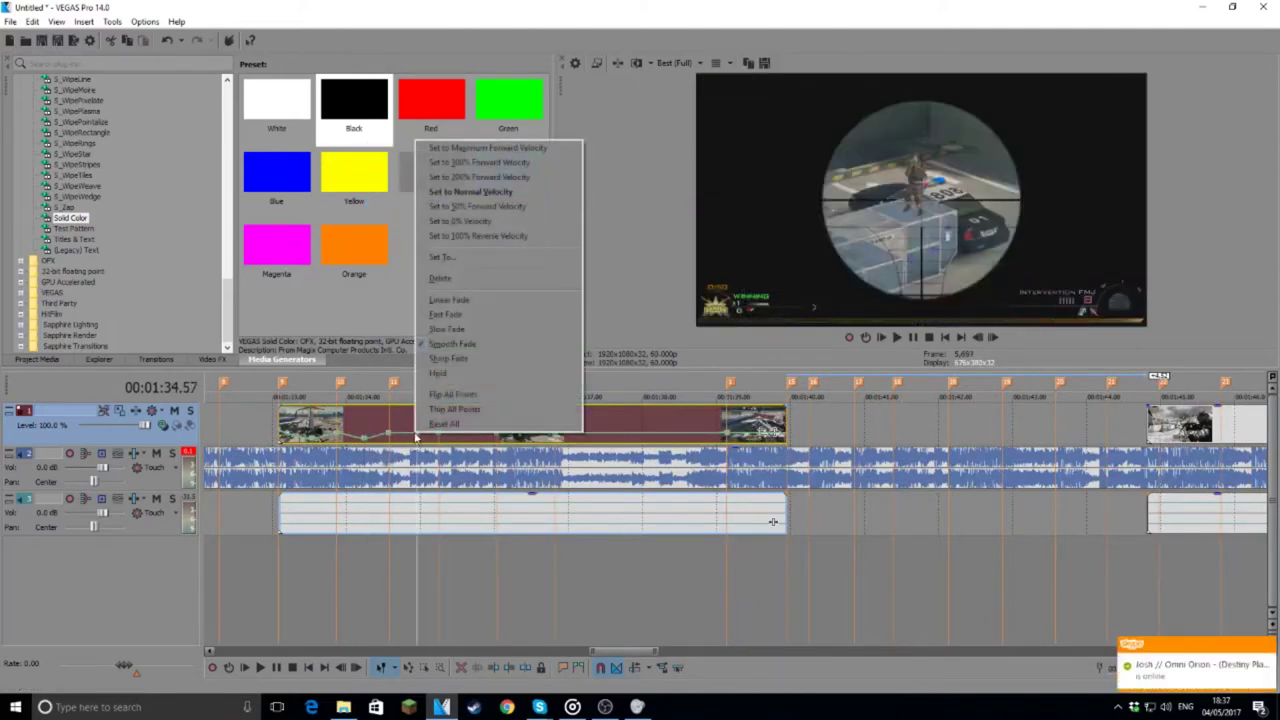
left_click(470, 206)
left_click(473, 438)
right_click(473, 438)
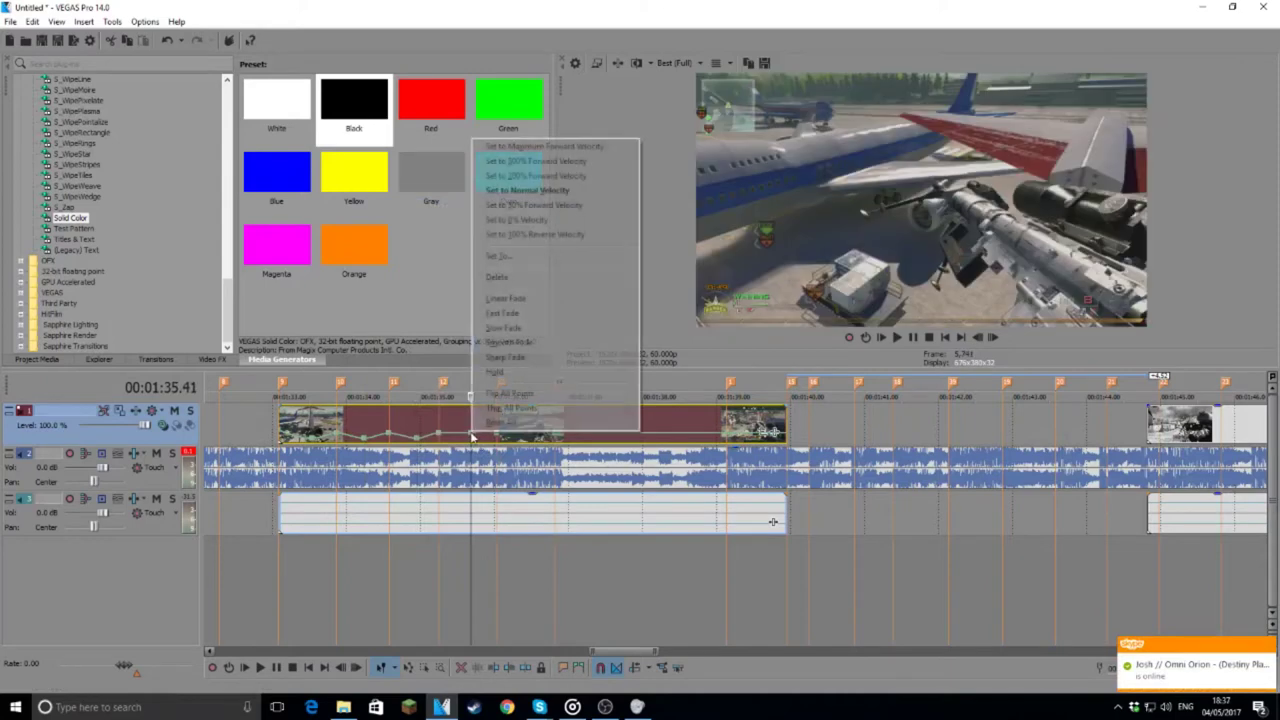
left_click(537, 206)
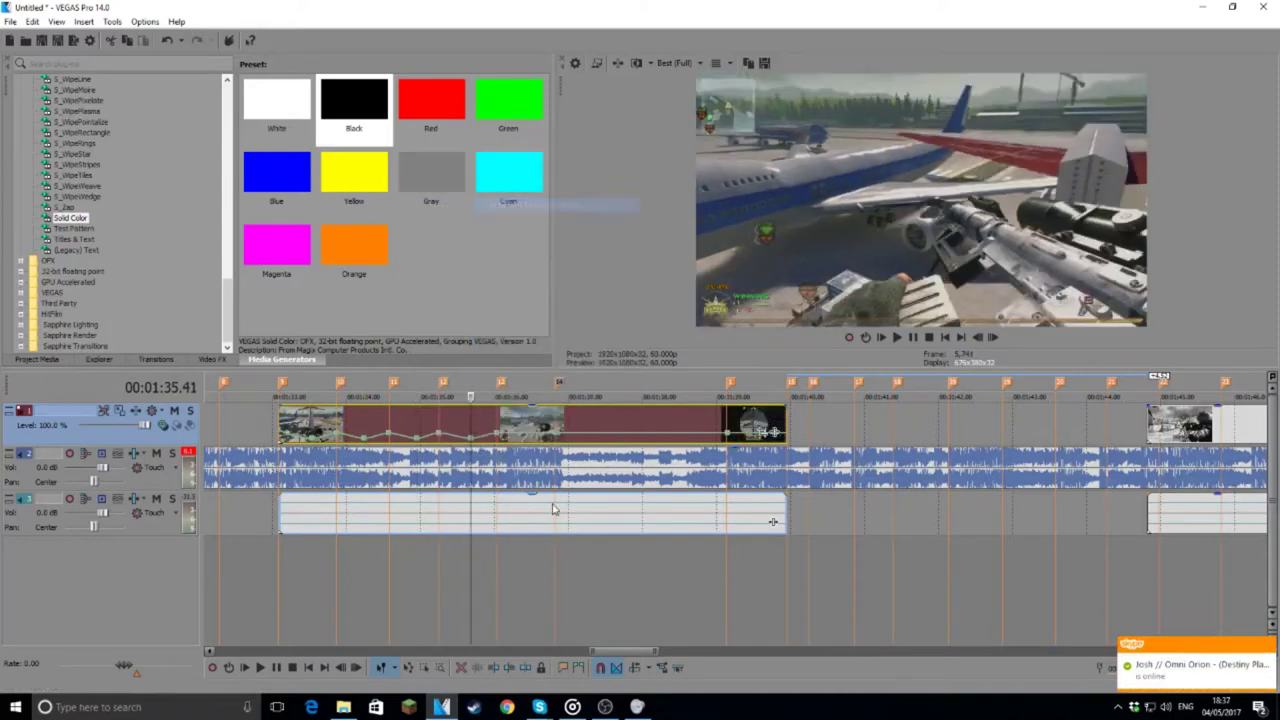
Step: Add velocity points at 1:36.24 and 1:38.08, on either side of marker 14, and set both to 50% forward velocity
left_click(523, 438)
right_click(523, 438)
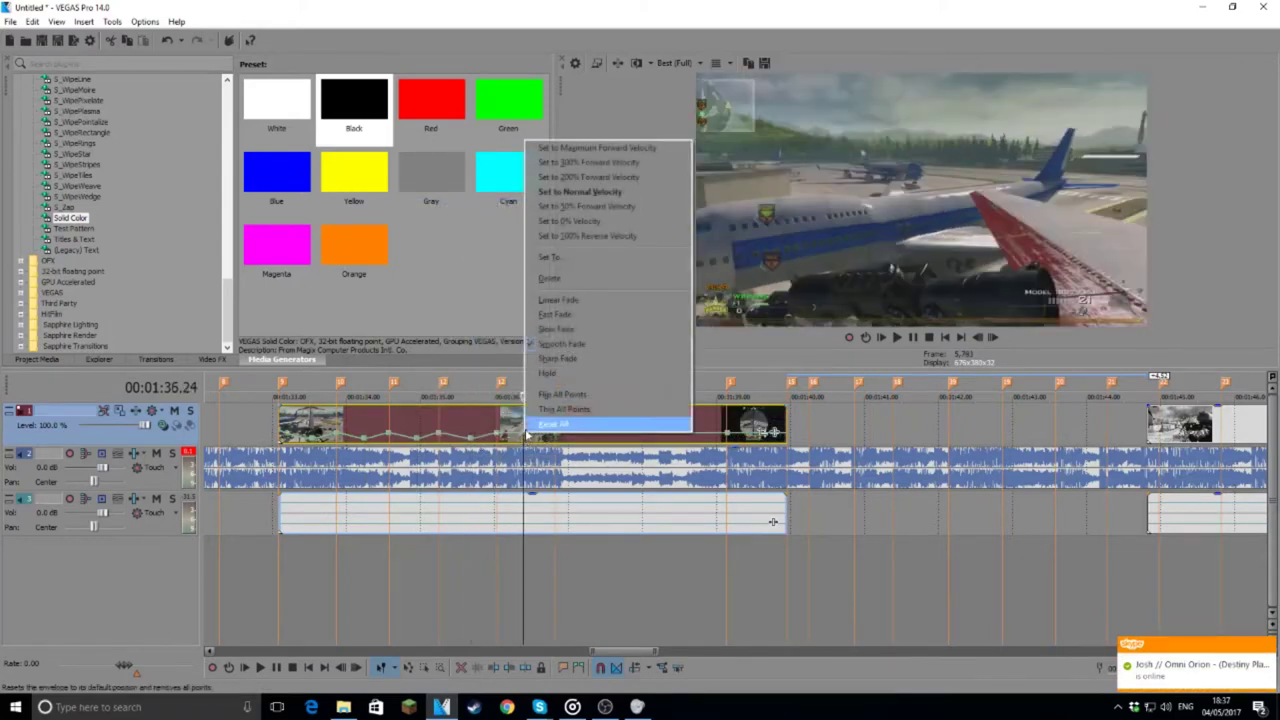
left_click(577, 207)
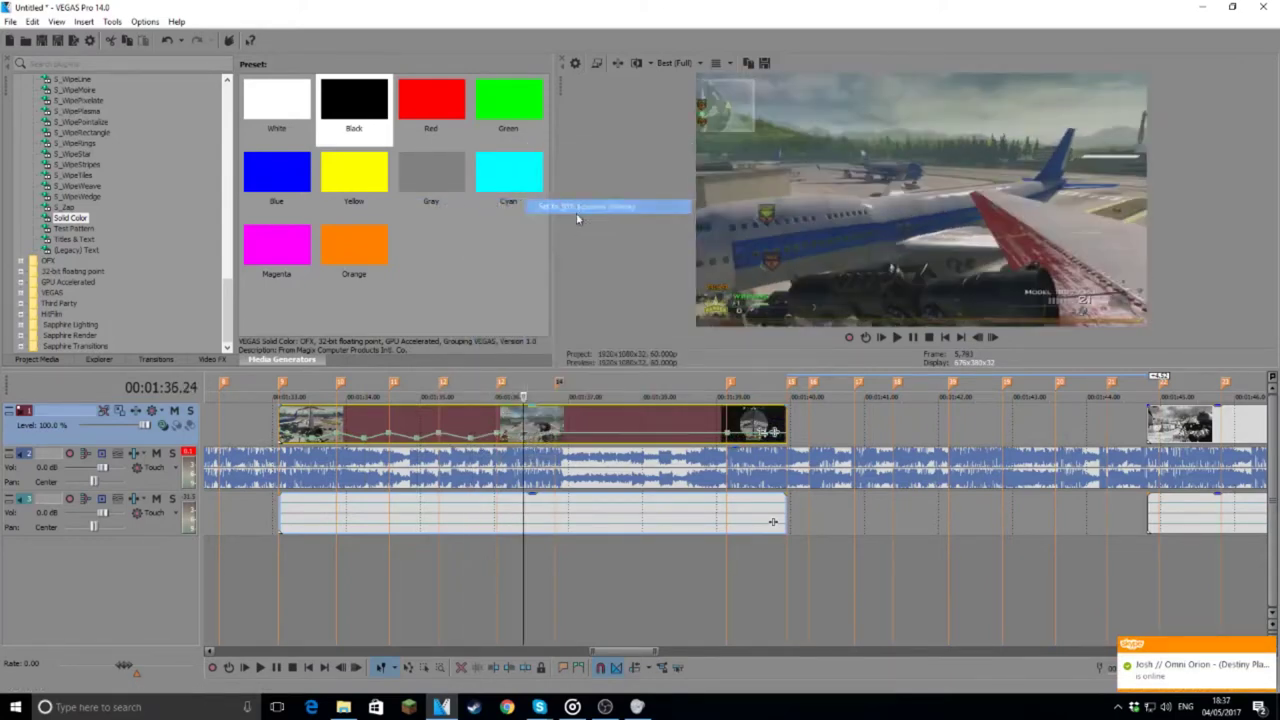
left_click(654, 438)
right_click(654, 438)
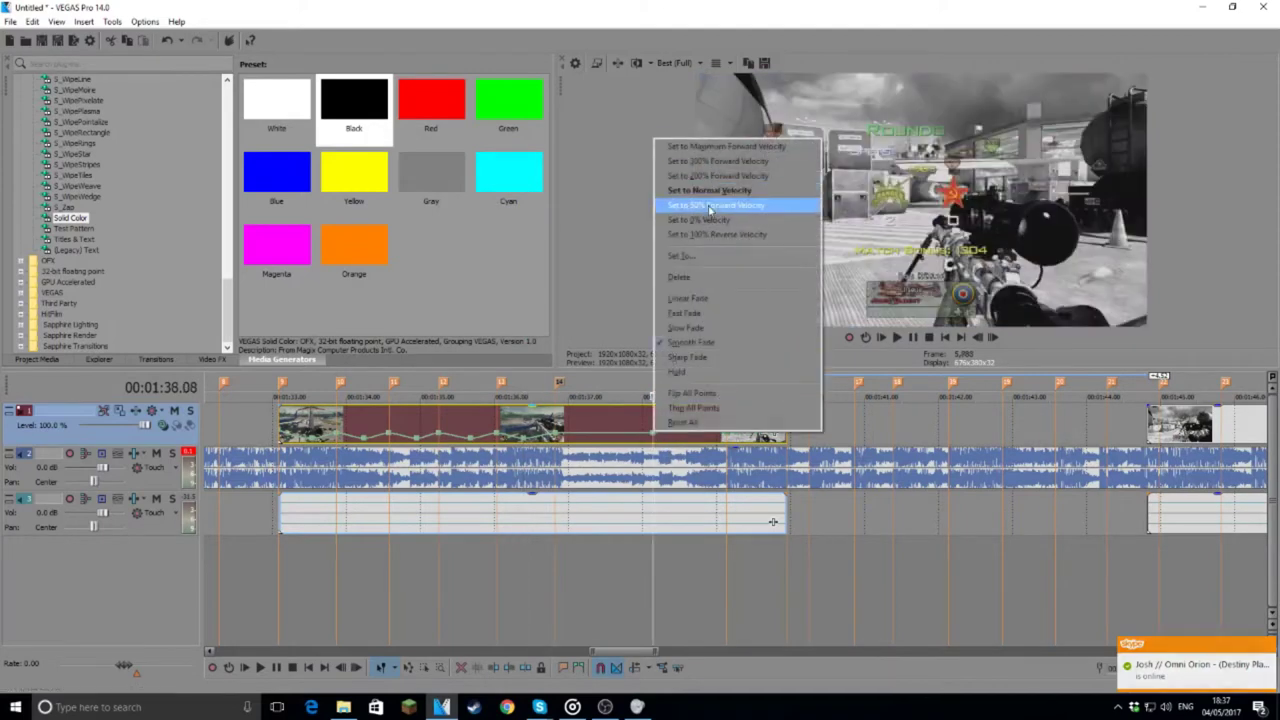
left_click(715, 204)
Step: Set a velocity point at 1:39.33 to 50% forward velocity and the clip's end point to 300% forward velocity
left_click(758, 438)
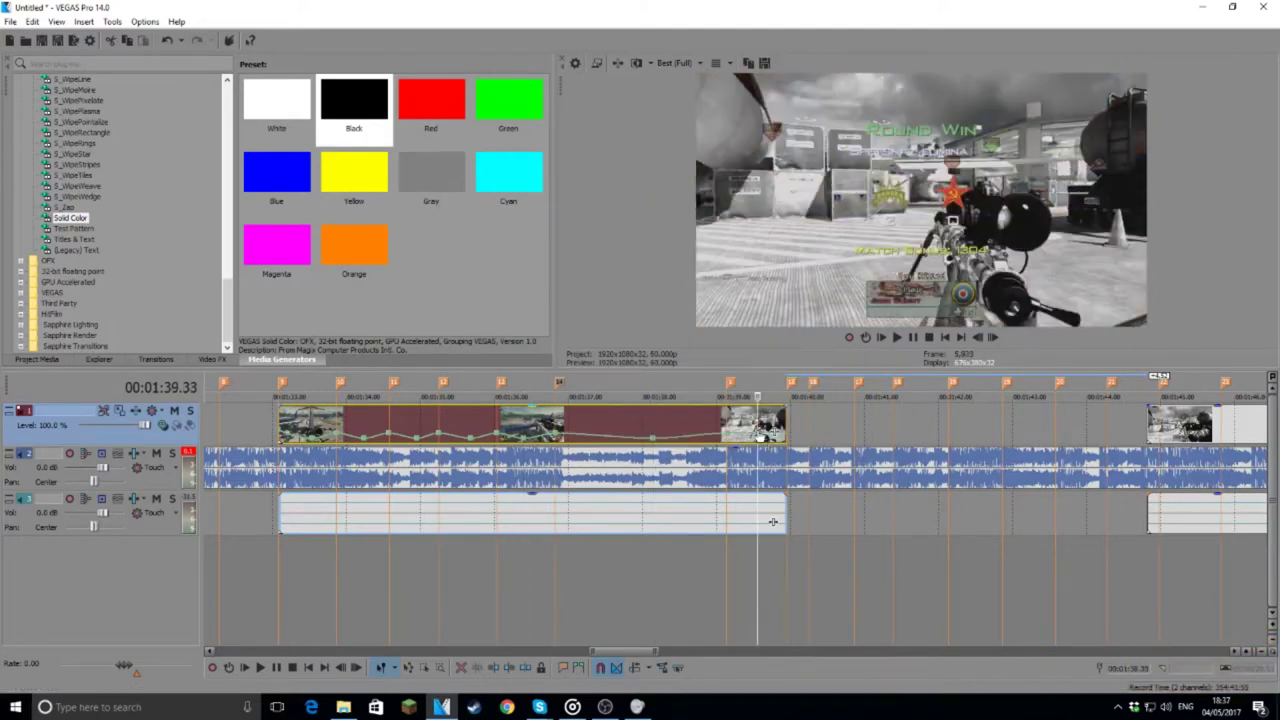
right_click(758, 438)
left_click(820, 207)
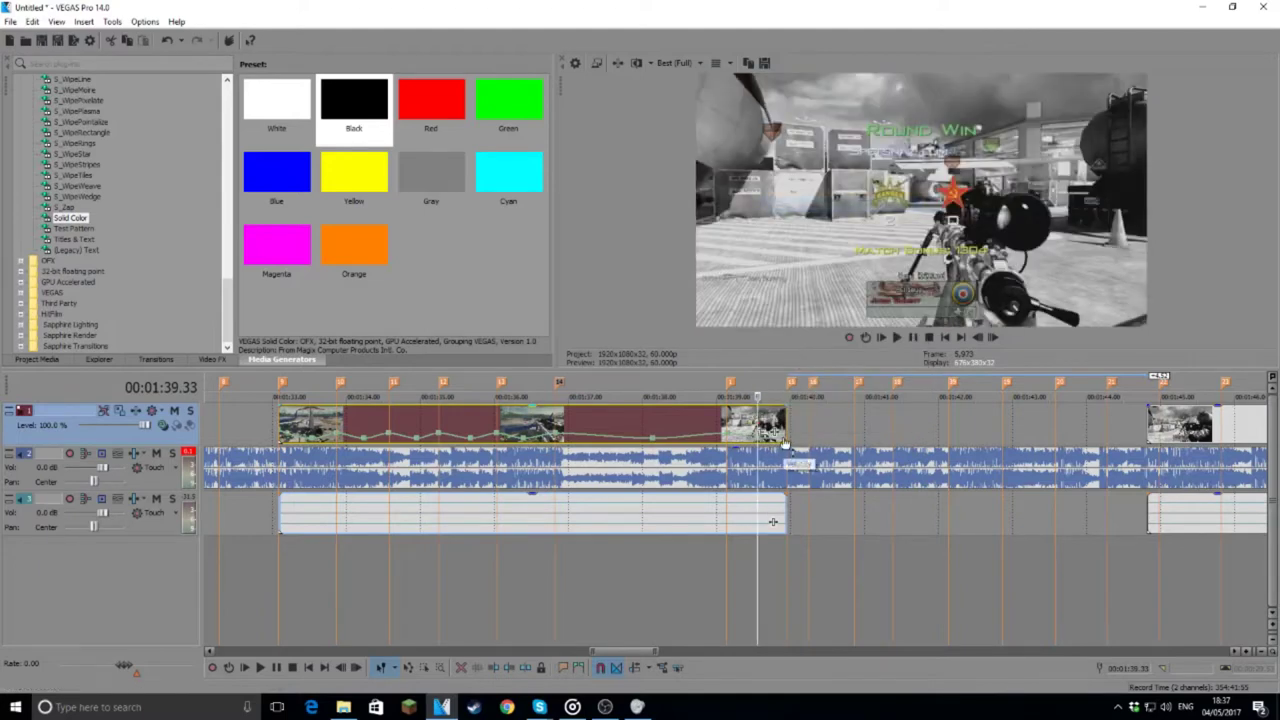
left_click(786, 443)
right_click(786, 443)
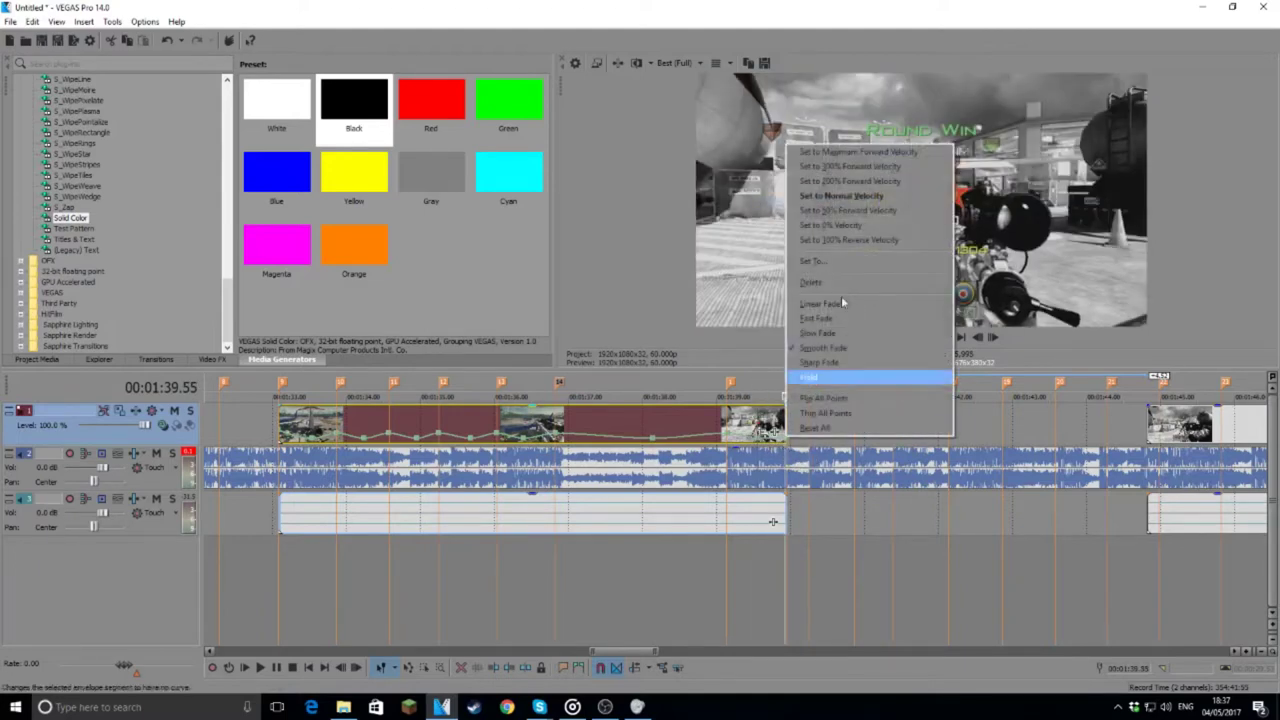
left_click(862, 166)
Step: Give the velocity segments leading up to markers 10 and 11 a slow fade and the one leaving marker 10 a fast fade
right_click(321, 437)
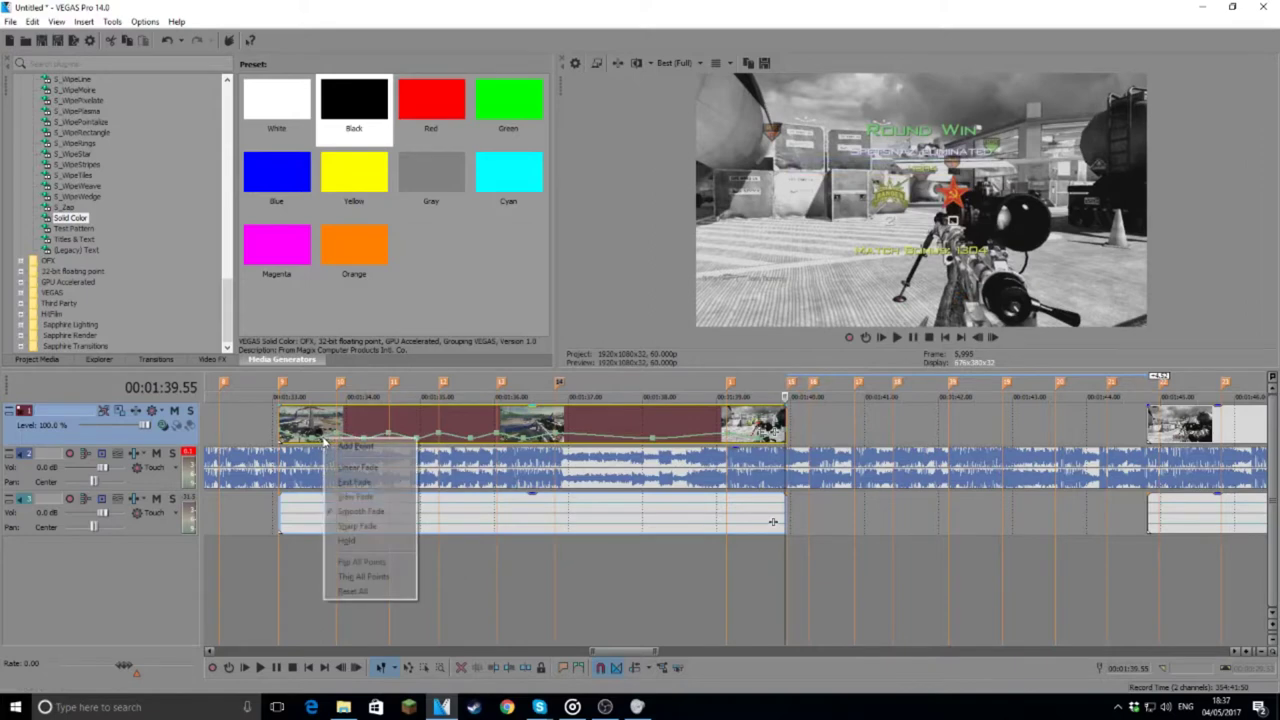
left_click(365, 505)
right_click(349, 440)
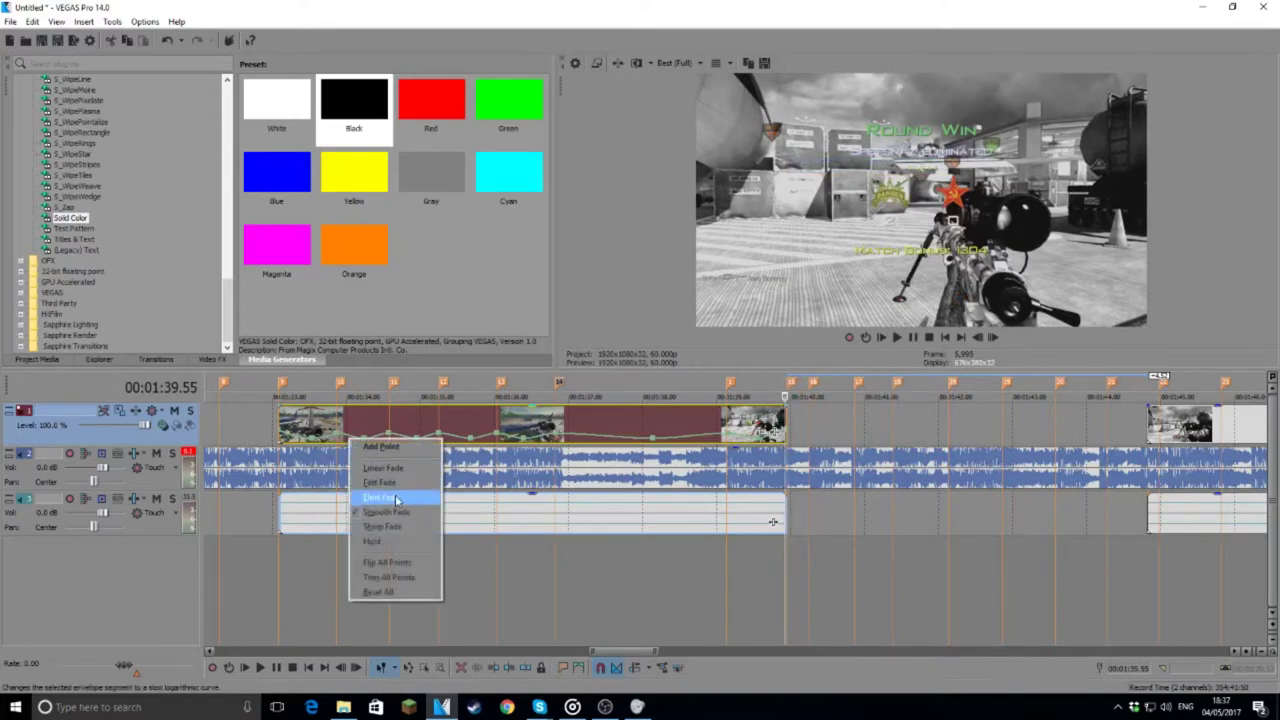
left_click(398, 481)
right_click(379, 441)
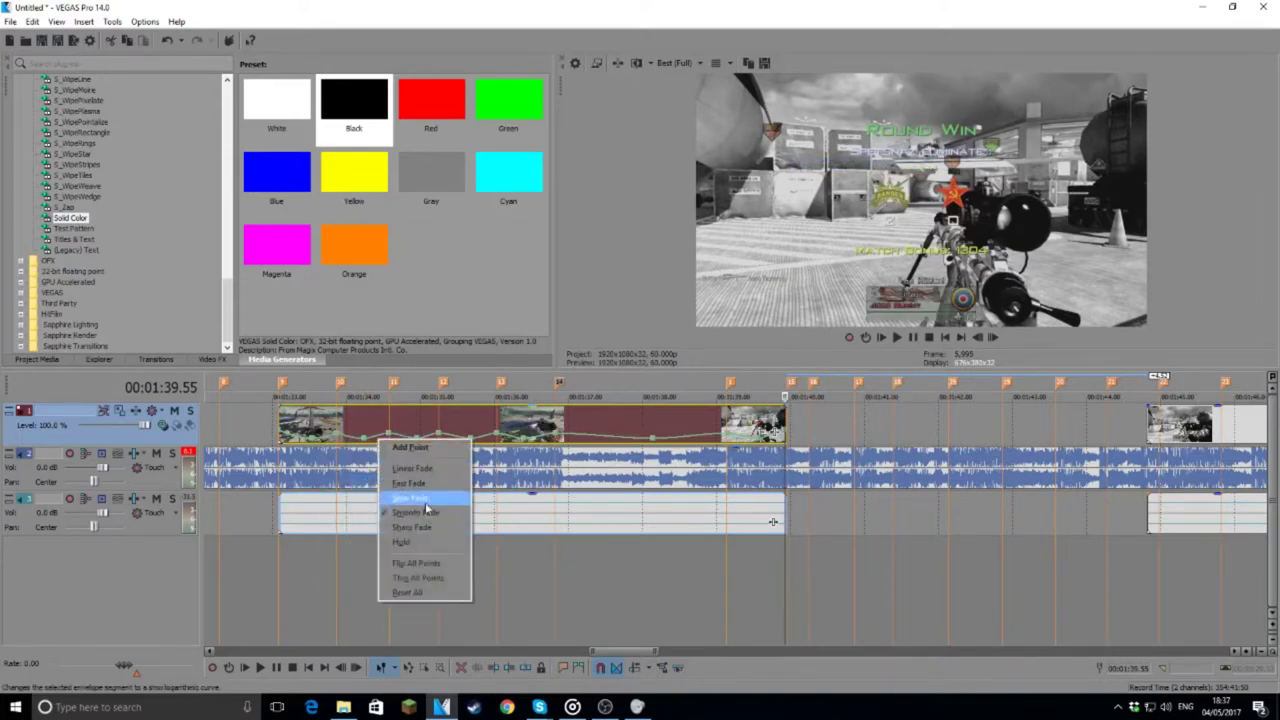
left_click(408, 497)
Step: Give the velocity segments leaving markers 11 and 12 a fast fade and the one leading up to marker 12 a slow fade
right_click(404, 447)
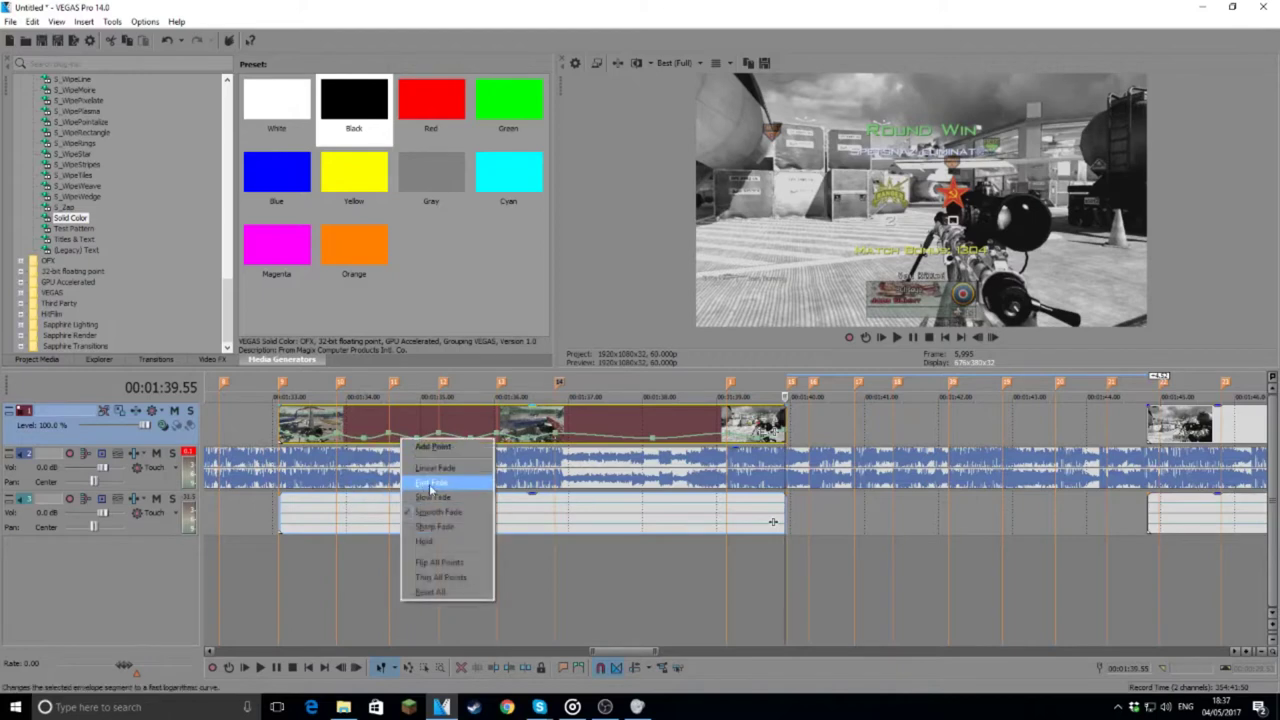
left_click(430, 482)
right_click(428, 440)
left_click(460, 491)
right_click(452, 436)
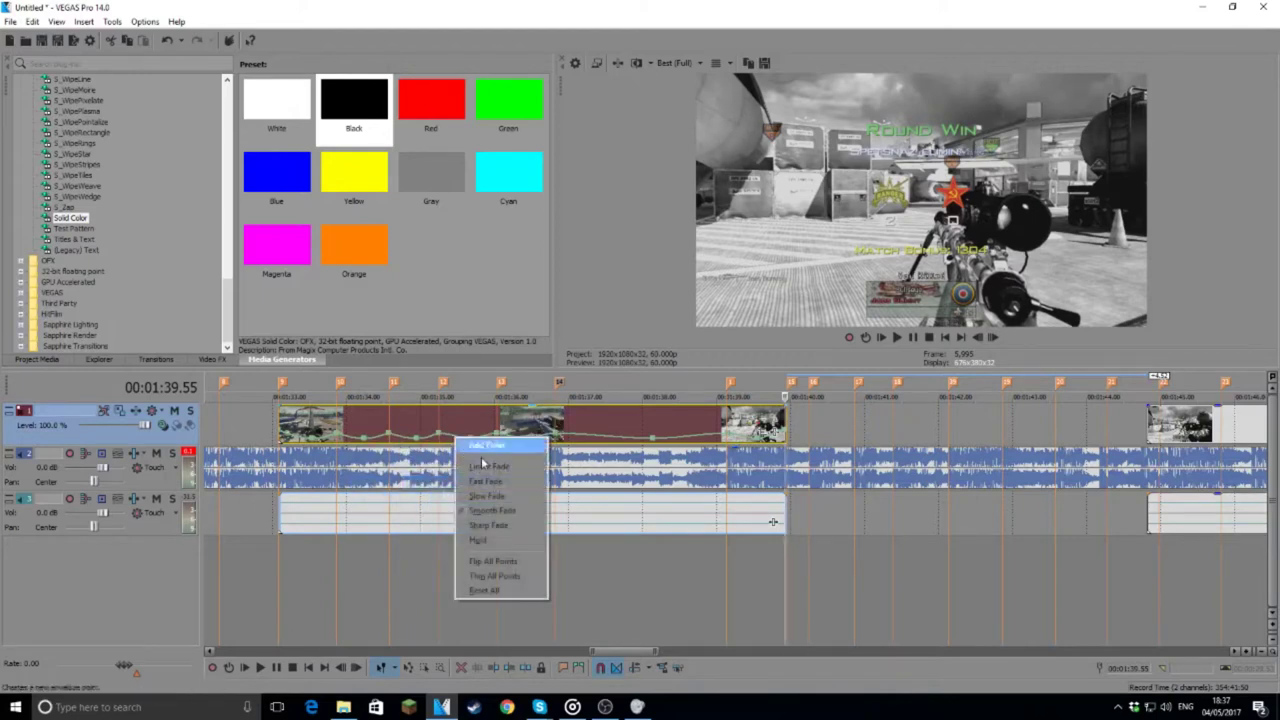
left_click(482, 484)
Step: Change the fade types of the velocity segments before and after marker 13, using a fast fade for the one leaving it
right_click(491, 442)
left_click(530, 485)
right_click(509, 438)
left_click(535, 482)
right_click(508, 438)
left_click(534, 482)
Step: Give the velocity segment leading up to marker 14 a slow fade and the one leaving it a fast fade
right_click(545, 441)
left_click(536, 441)
right_click(535, 441)
left_click(565, 475)
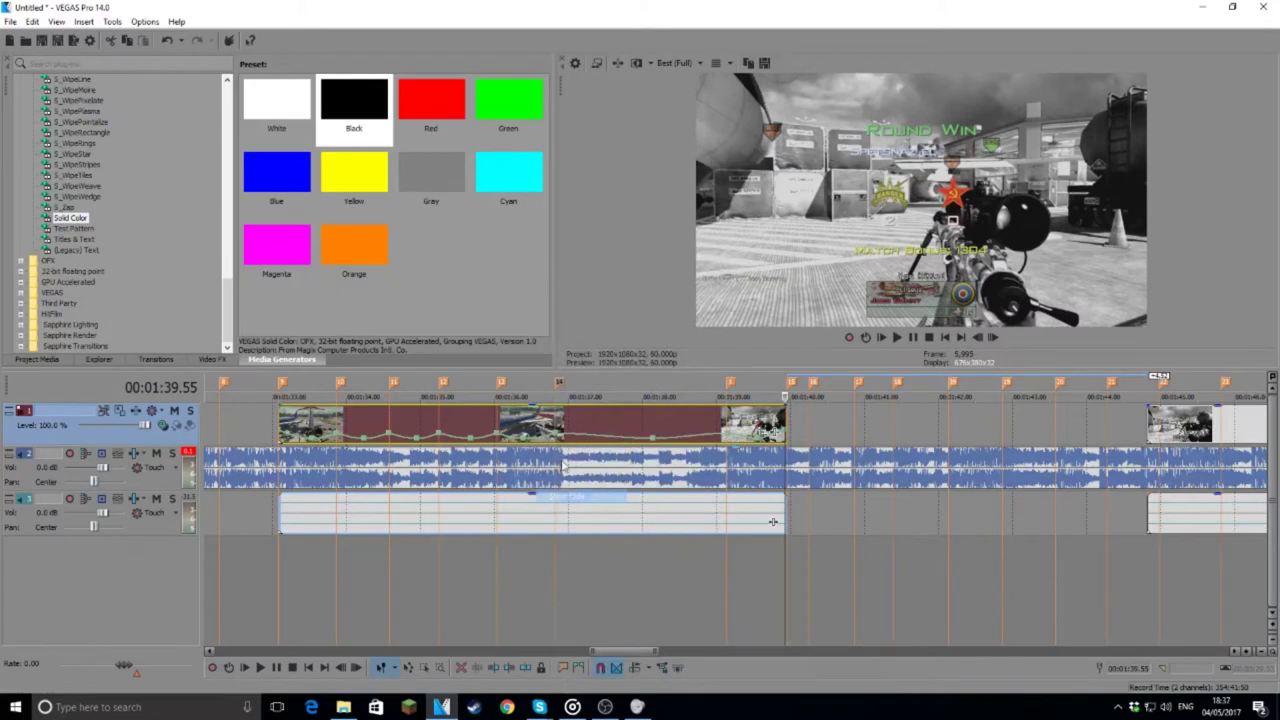
right_click(581, 438)
left_click(605, 478)
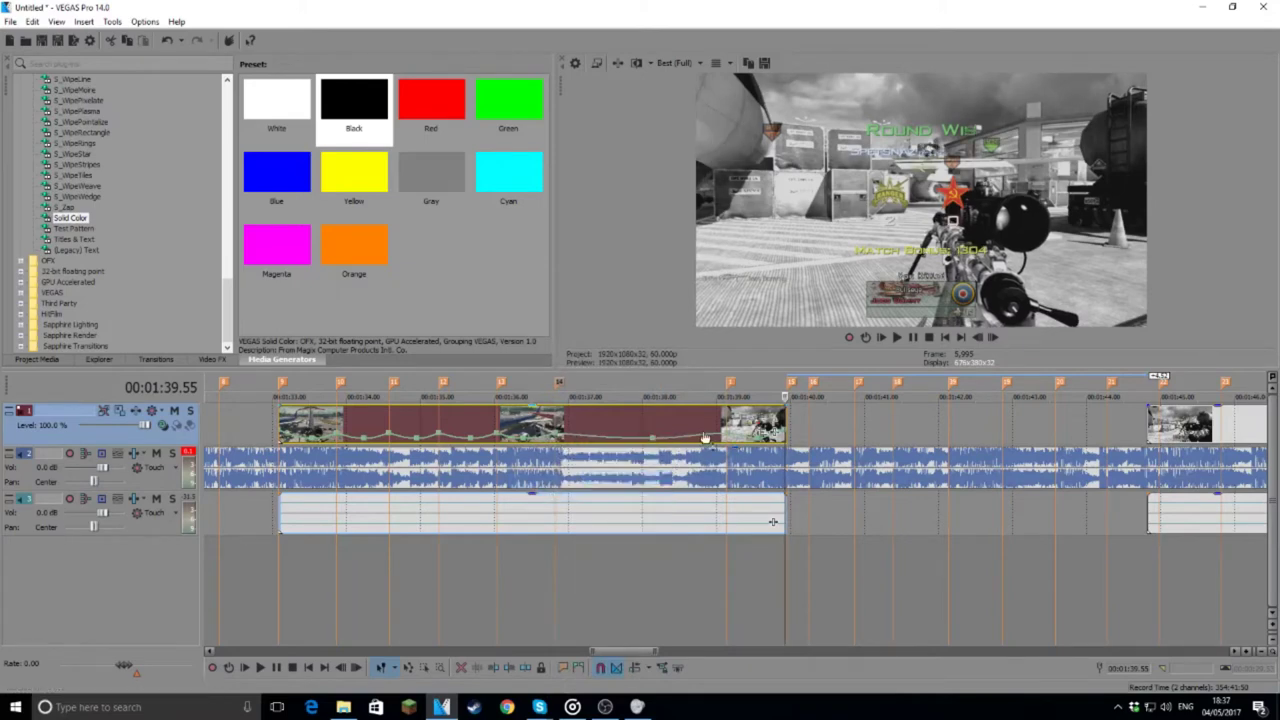
Step: Change the fades of the last three velocity segments, from 1:38.08 to the clip's end, using a fast fade after the 1:39.09 marker
right_click(706, 440)
left_click(748, 507)
right_click(750, 440)
left_click(790, 481)
right_click(773, 438)
left_click(795, 490)
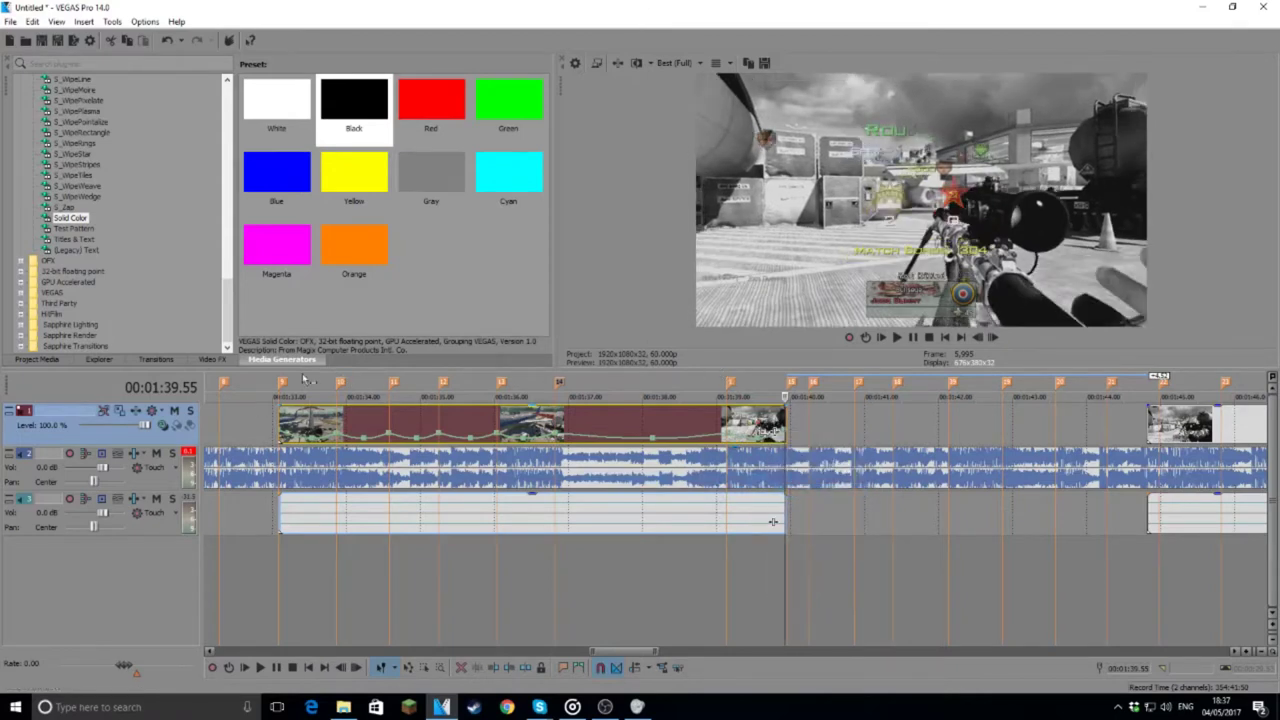
Step: Play back the clip and its lead-in around marker 9 to check the speed changes against the beats
left_click(274, 388)
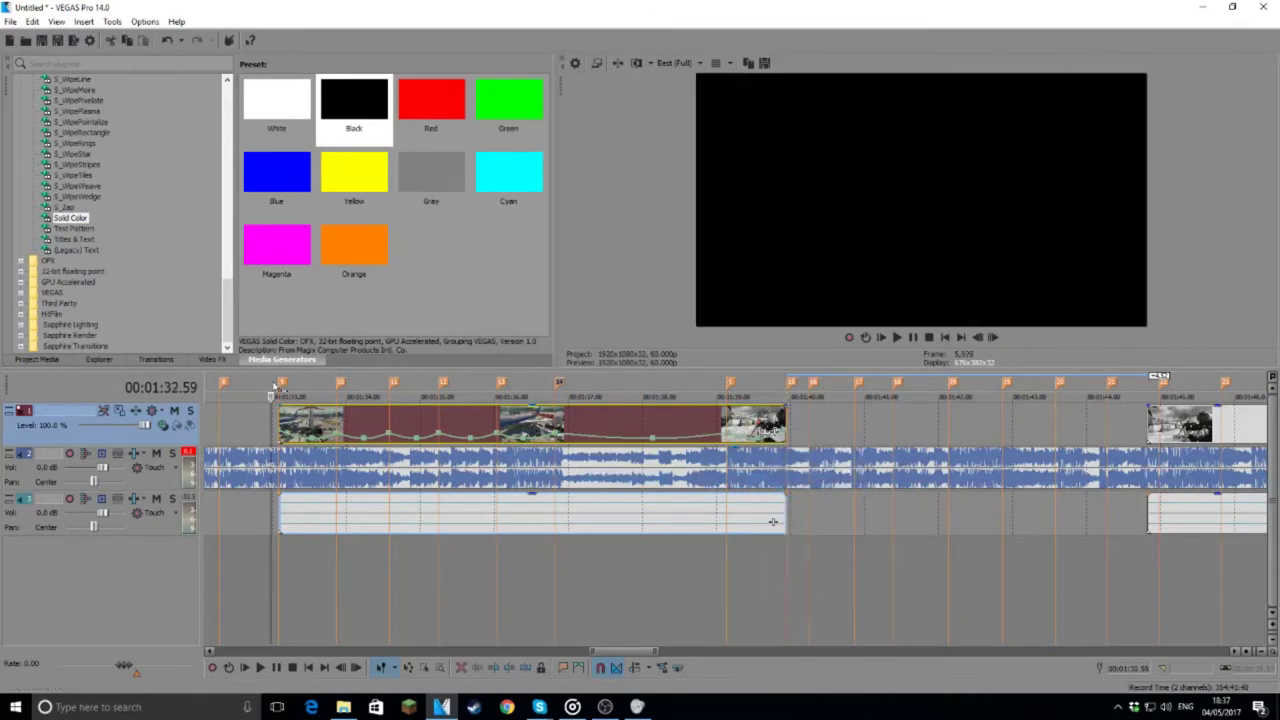
left_click(896, 337)
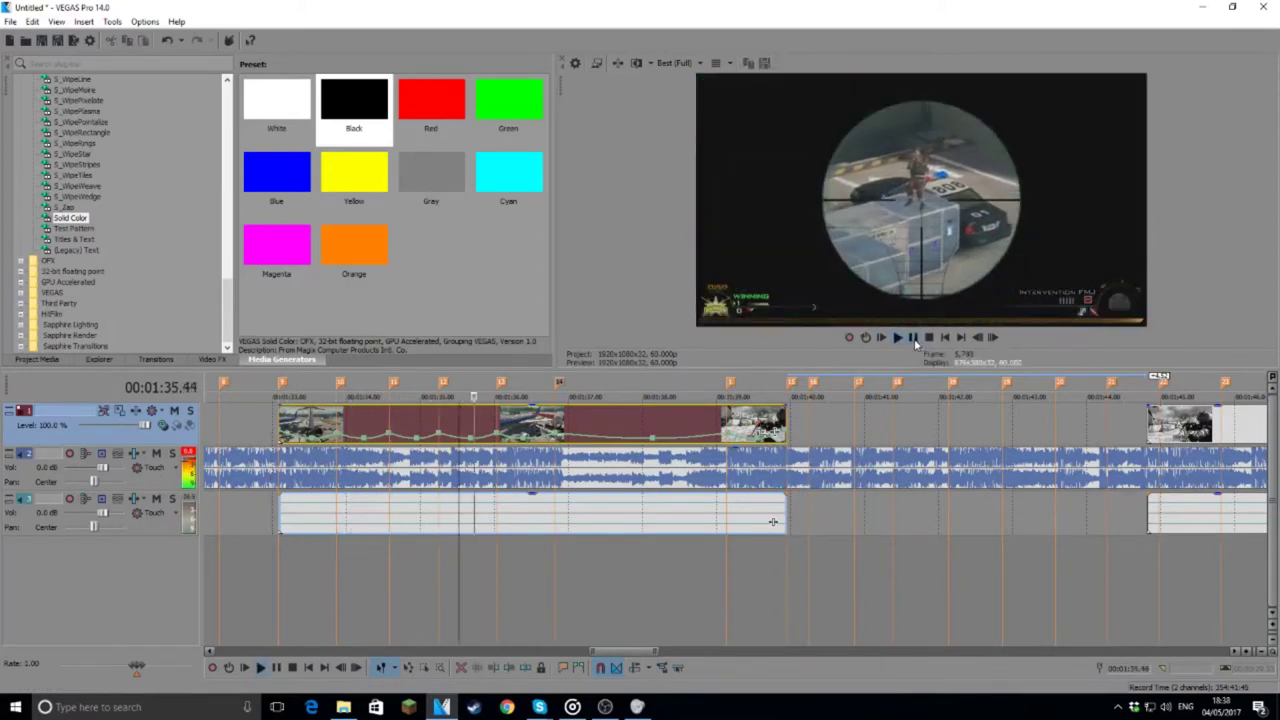
left_click(912, 337)
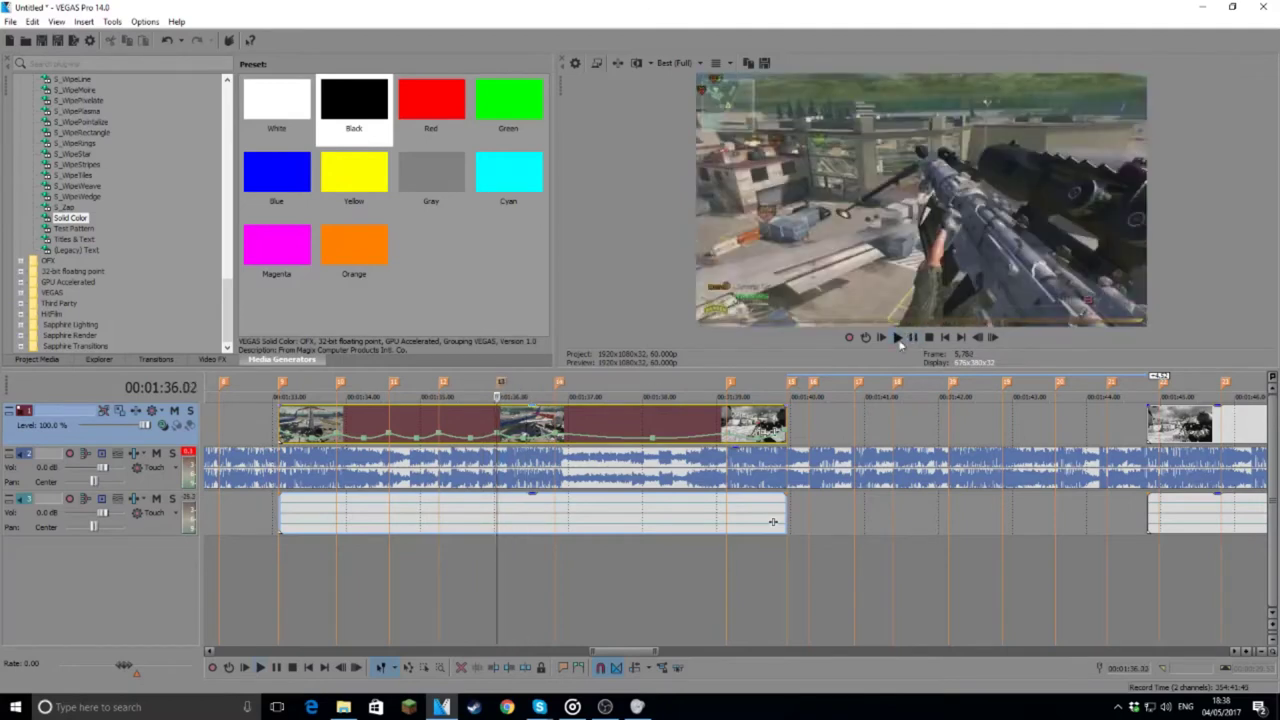
left_click(897, 338)
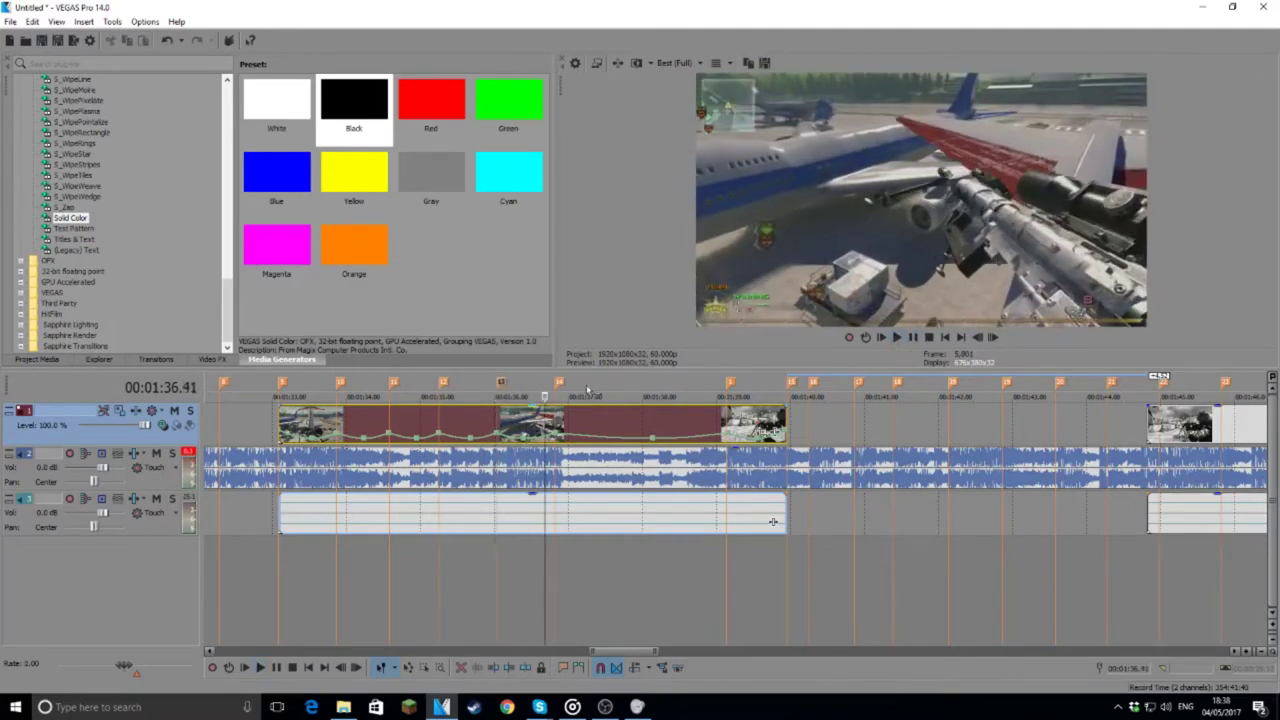
left_click(502, 384)
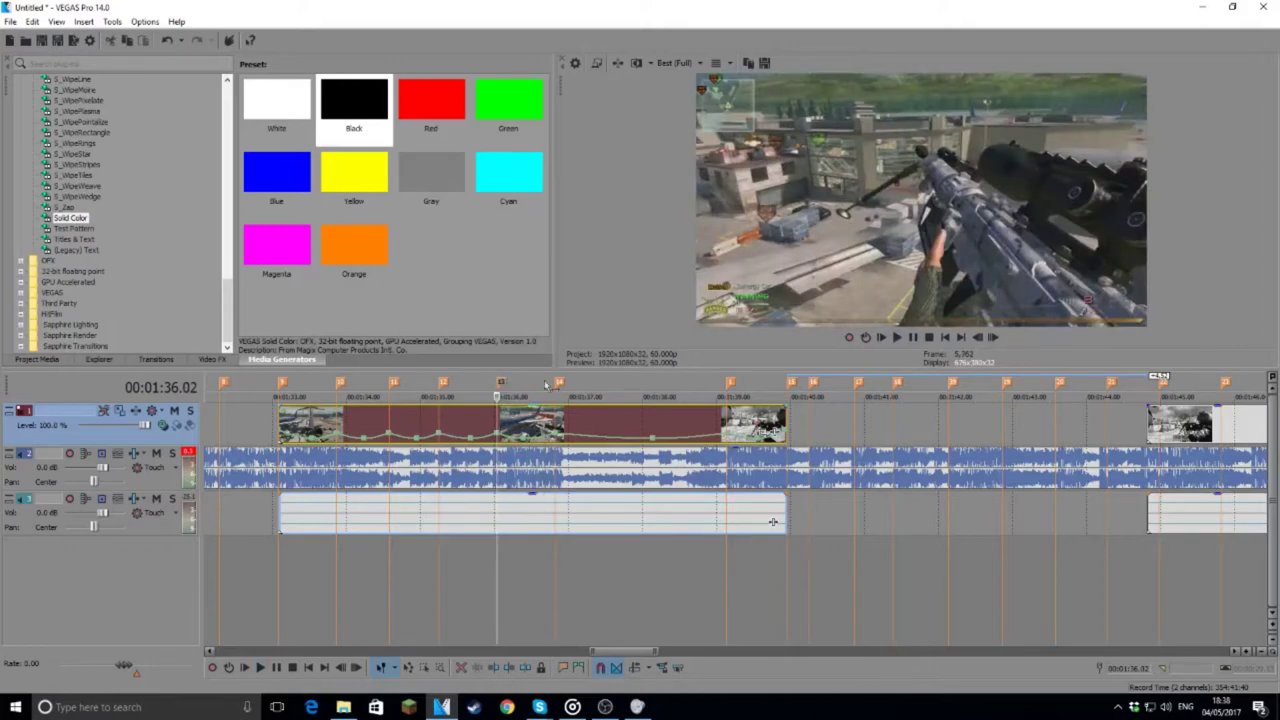
left_click(250, 389)
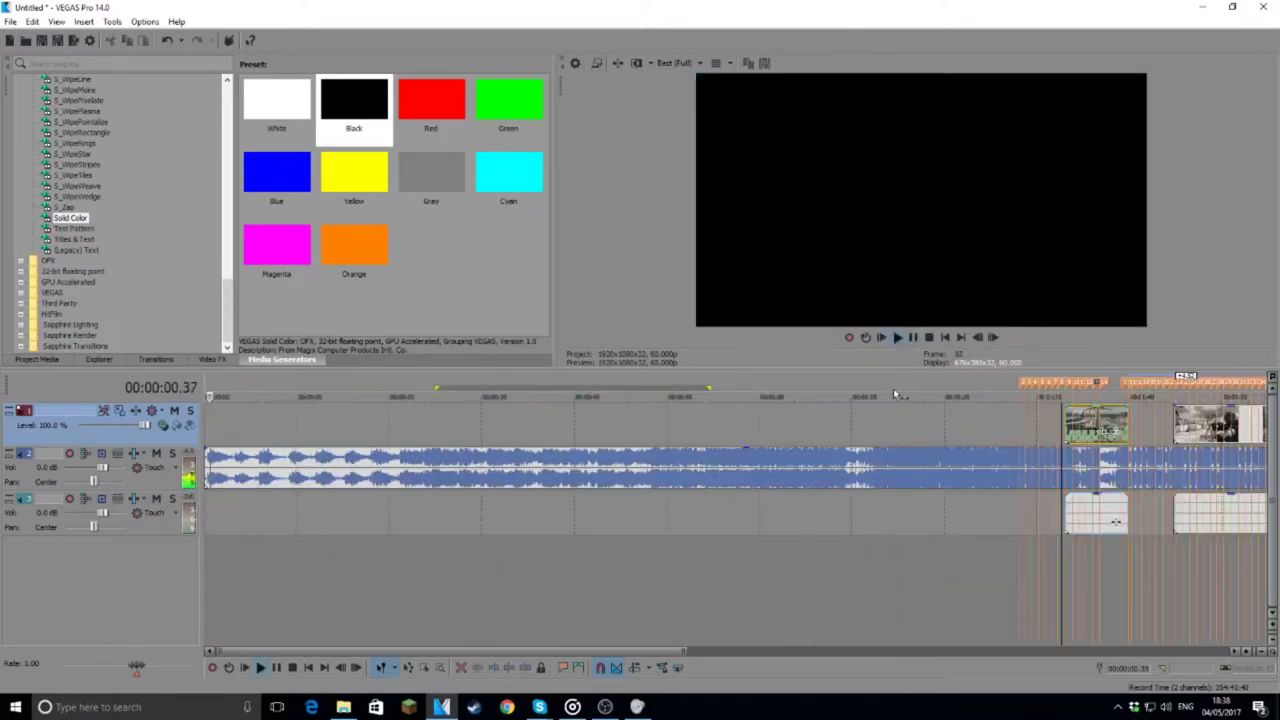
left_click(1041, 385)
scroll(878, 394, "up", 4)
scroll(861, 395, "down", 1)
scroll(860, 393, "up", 2)
left_click(913, 338)
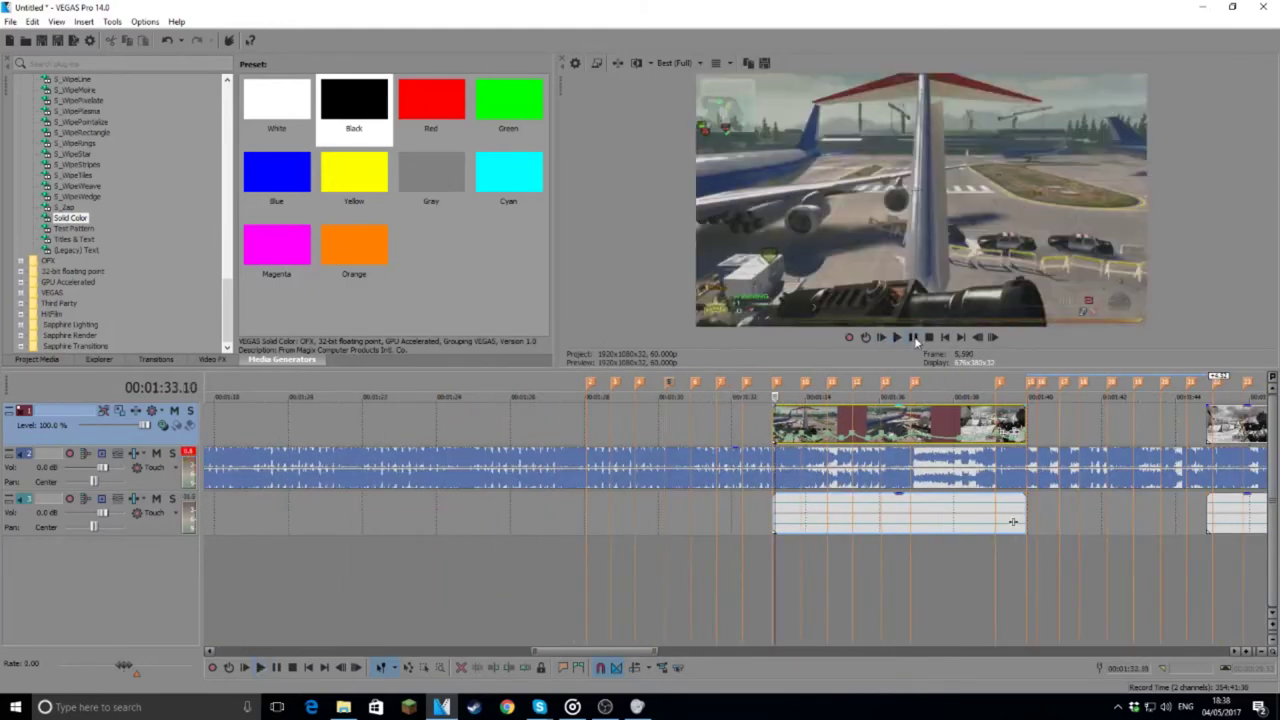
Step: Replay the clip from 1:33.10 and again from marker 13 to check how the velocity changes match the song
scroll(908, 394, "down", 4)
scroll(904, 393, "up", 6)
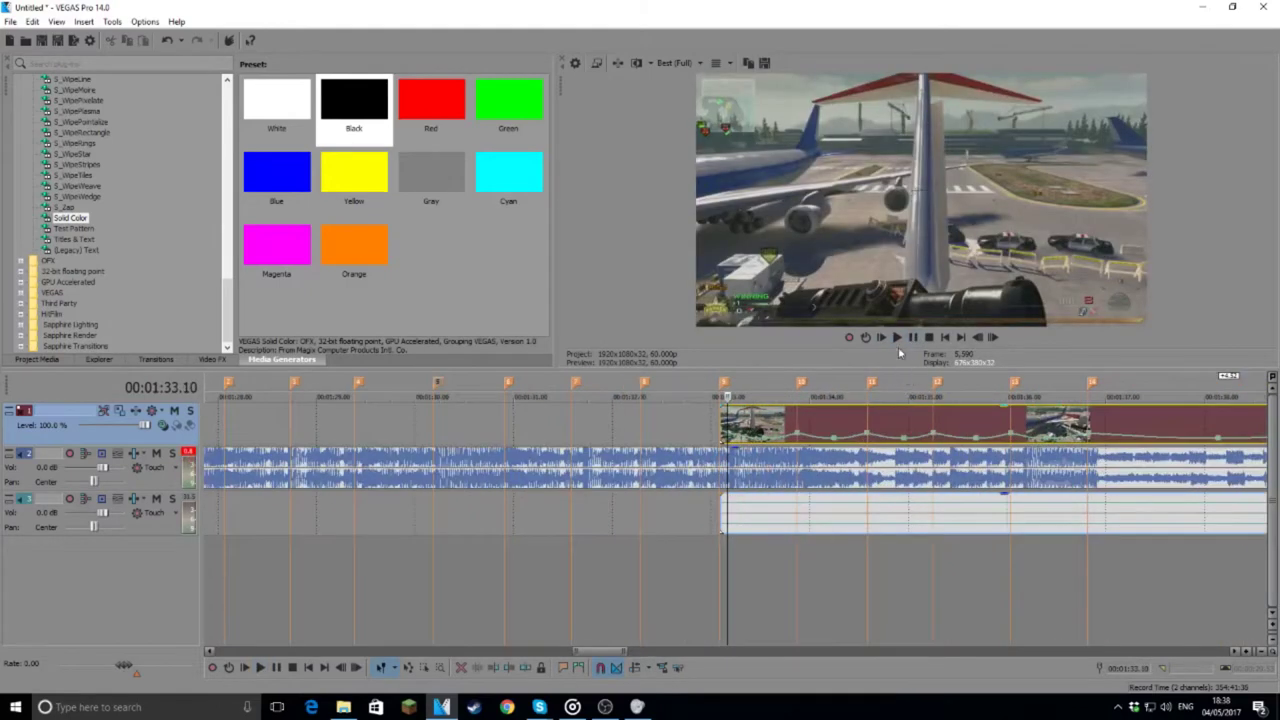
left_click(897, 338)
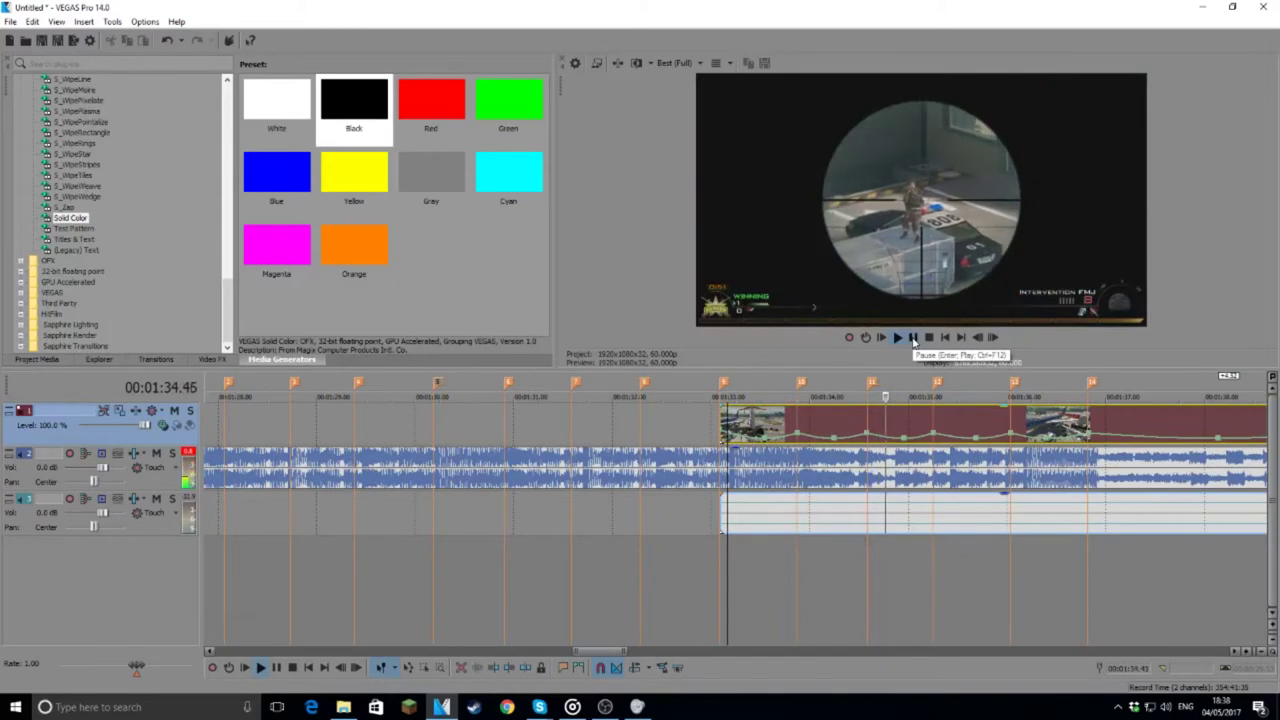
left_click(913, 339)
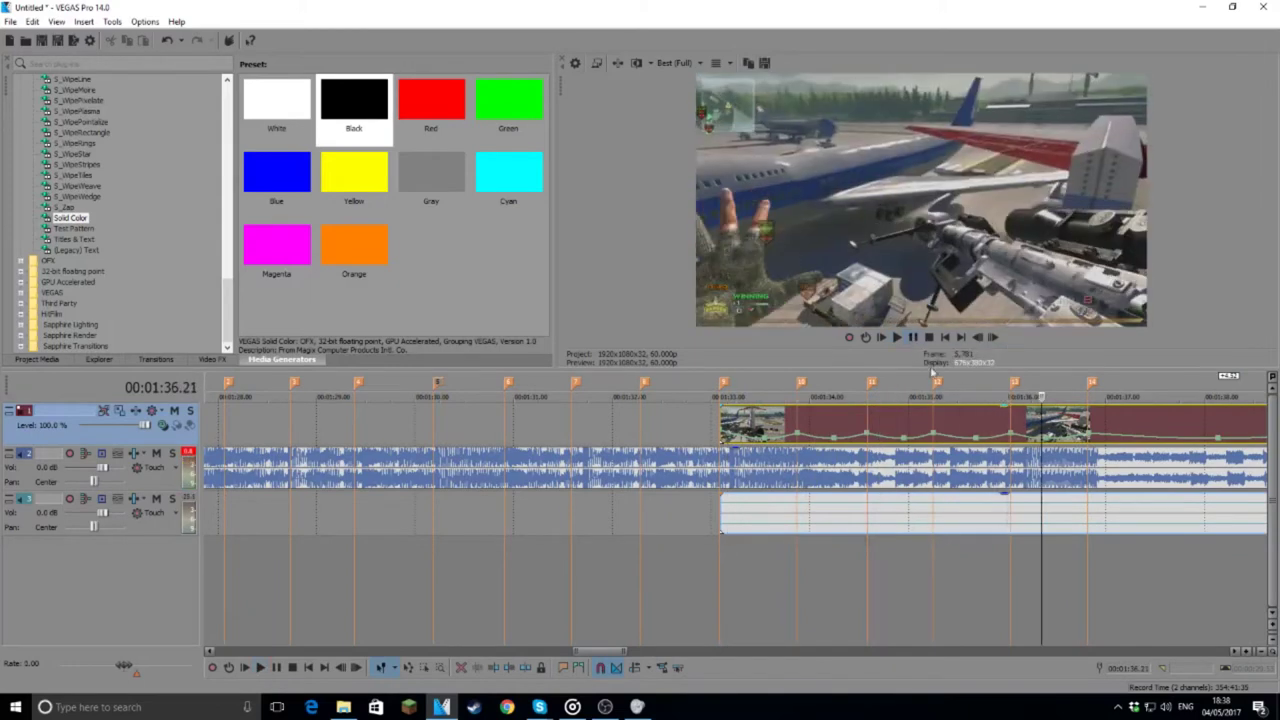
left_click(1012, 394)
left_click(897, 338)
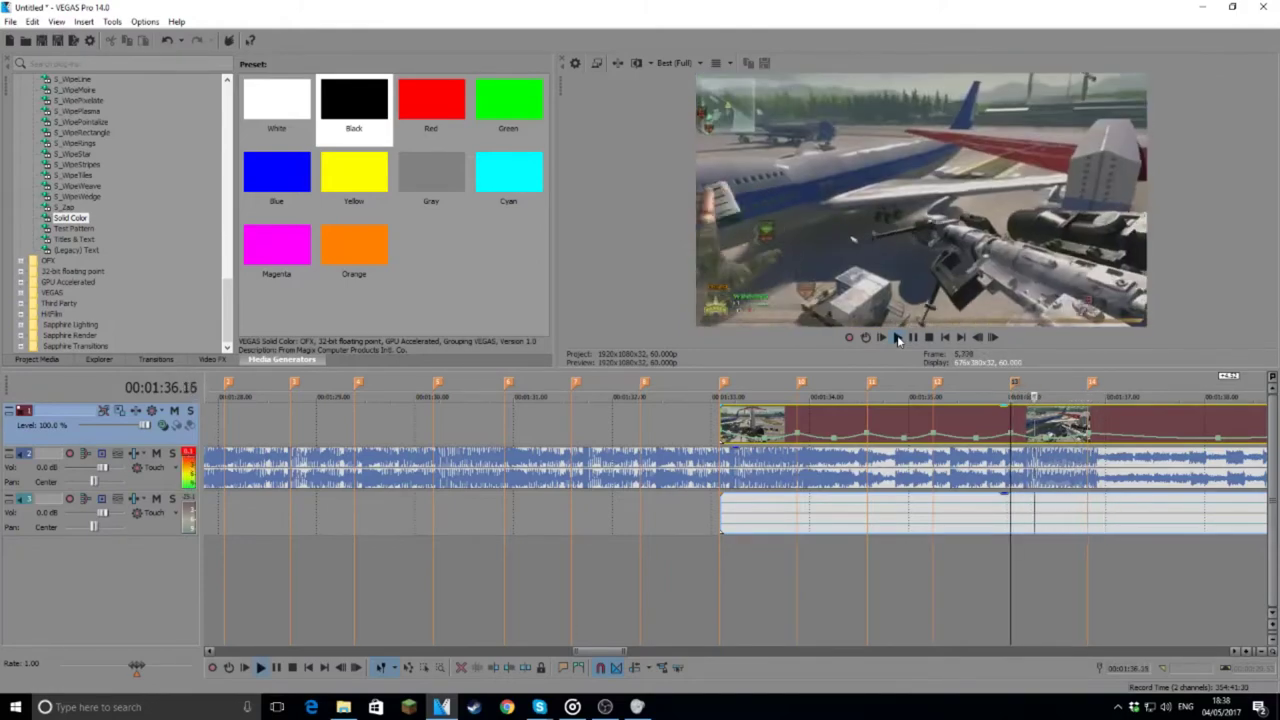
left_click(913, 338)
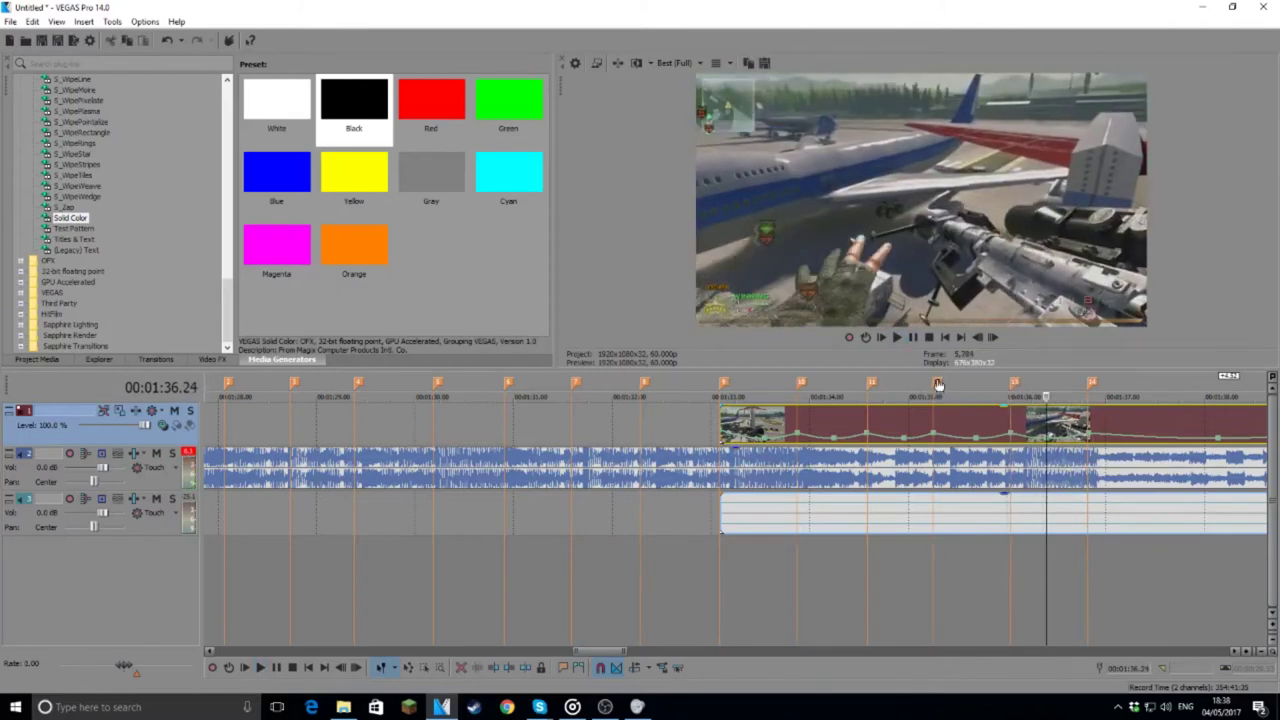
Step: Add a velocity point at 1:35.07 with a fast fade after it, and raise the marker 12 point close to maximum velocity
left_click(933, 395)
scroll(968, 468, "up", 3)
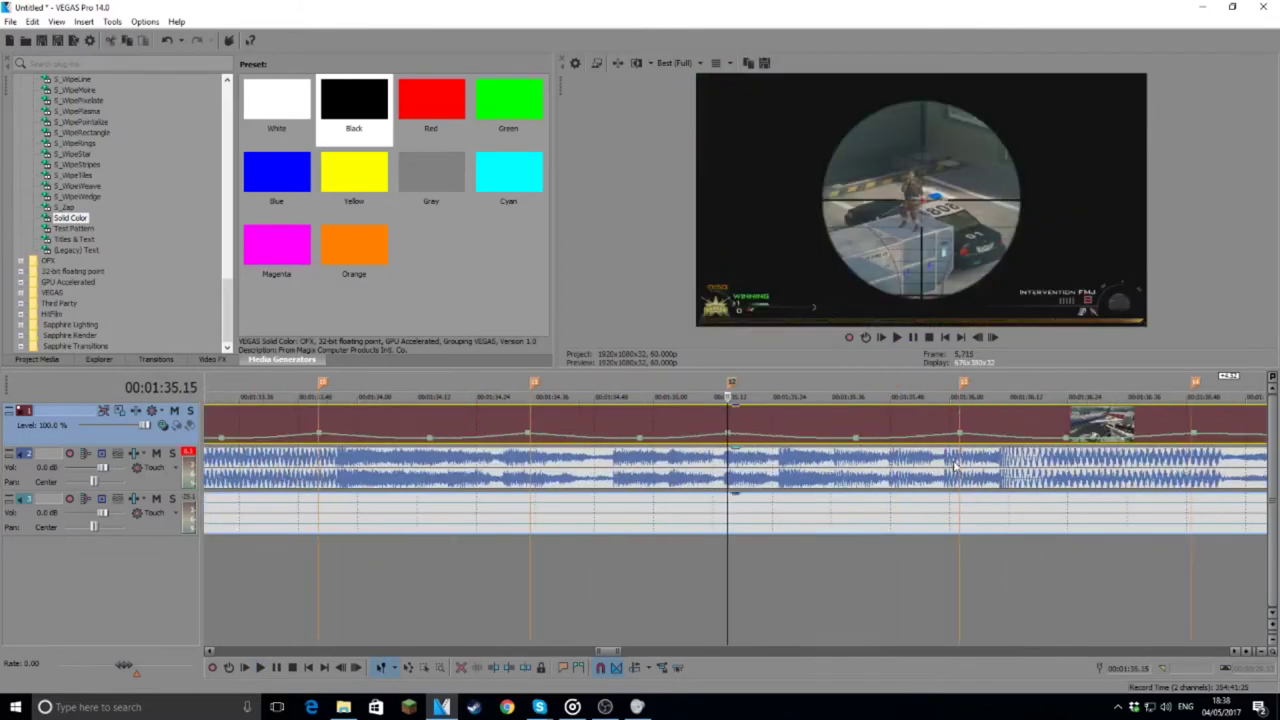
double_click(687, 438)
right_click(712, 434)
left_click(761, 479)
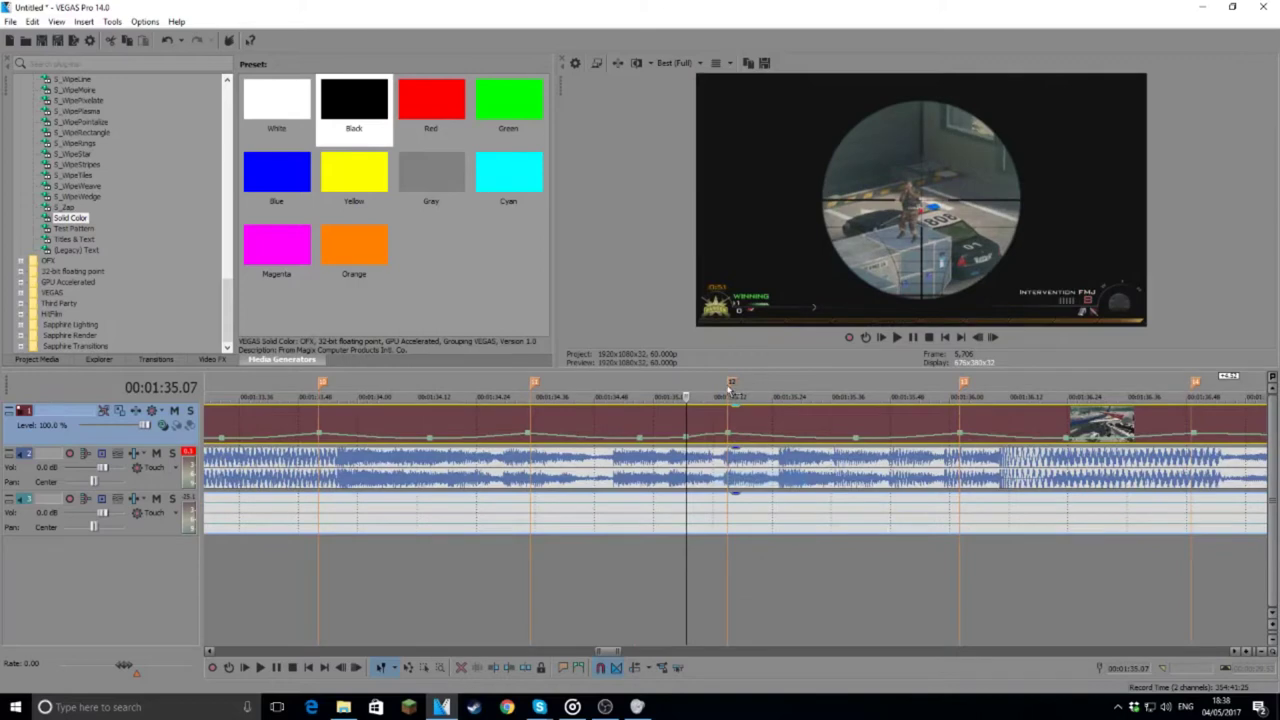
left_click(733, 385)
left_click_drag(727, 438, 727, 414)
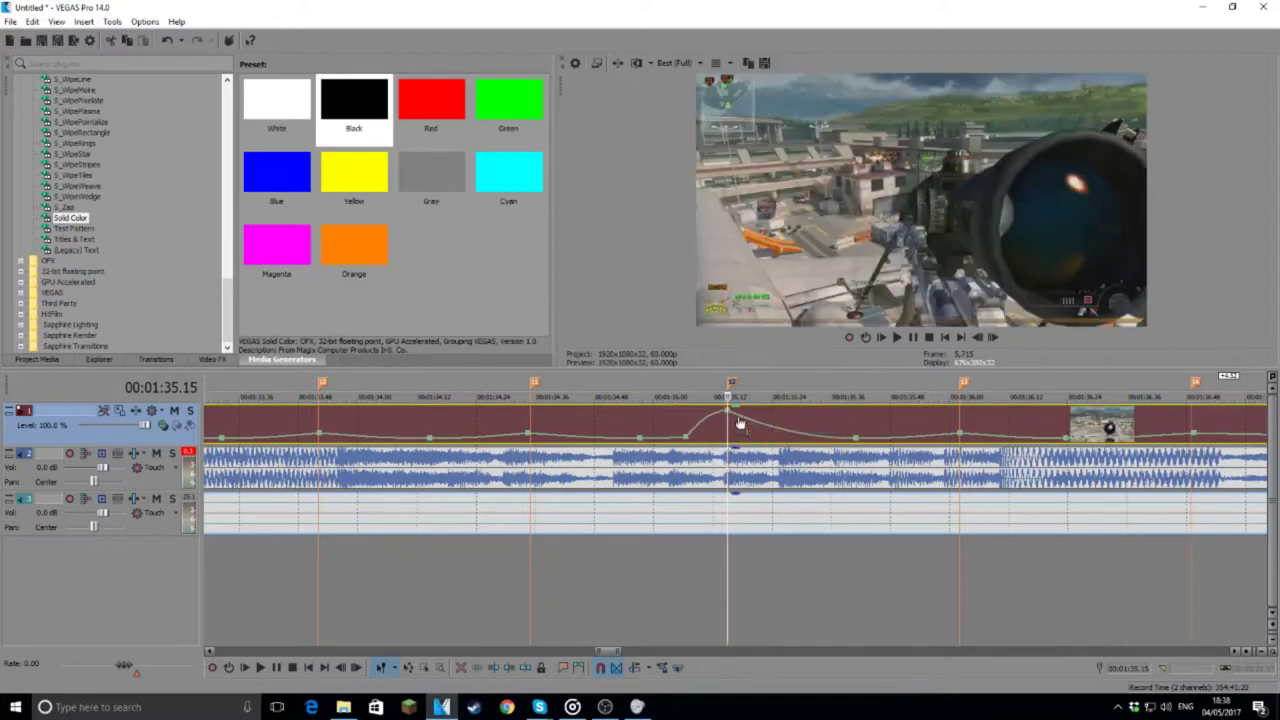
Step: Drop the velocity sharply right after marker 12 with a lower point at 1:35.18, and play the clip back from 1:35.02 and marker 9
right_click(741, 423)
left_click(775, 190)
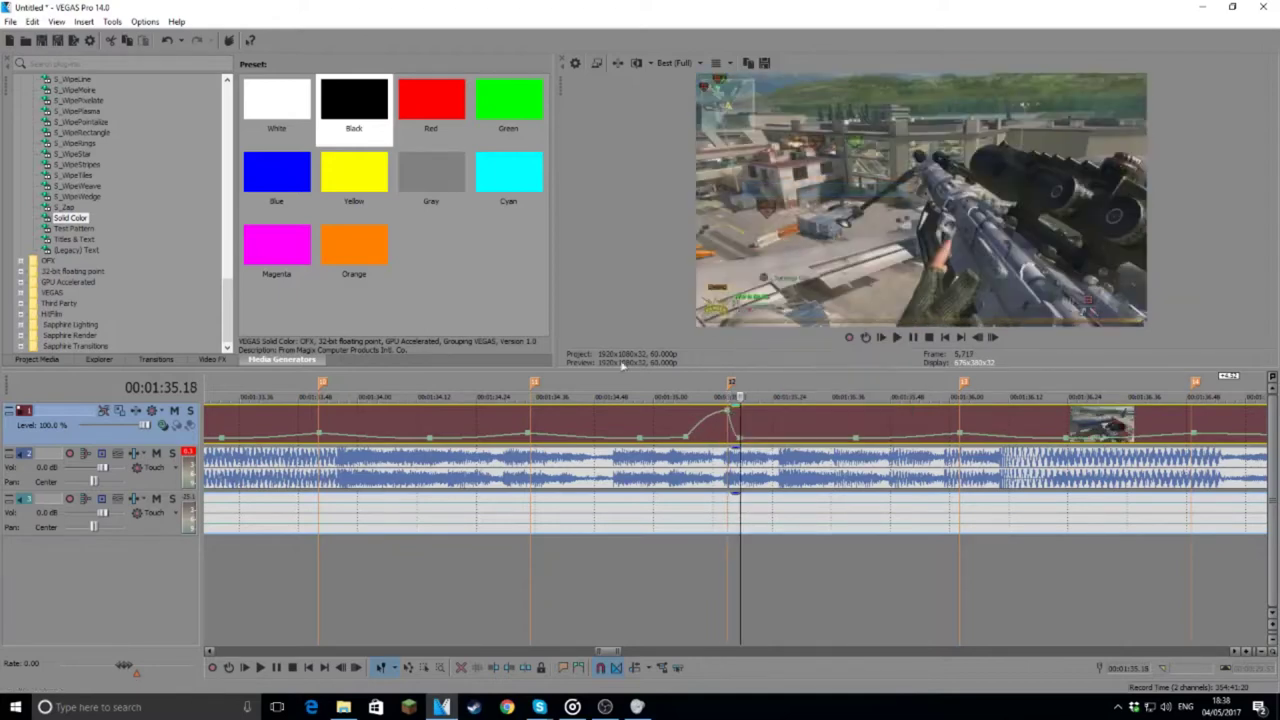
scroll(653, 387, "down", 3)
left_click(709, 388)
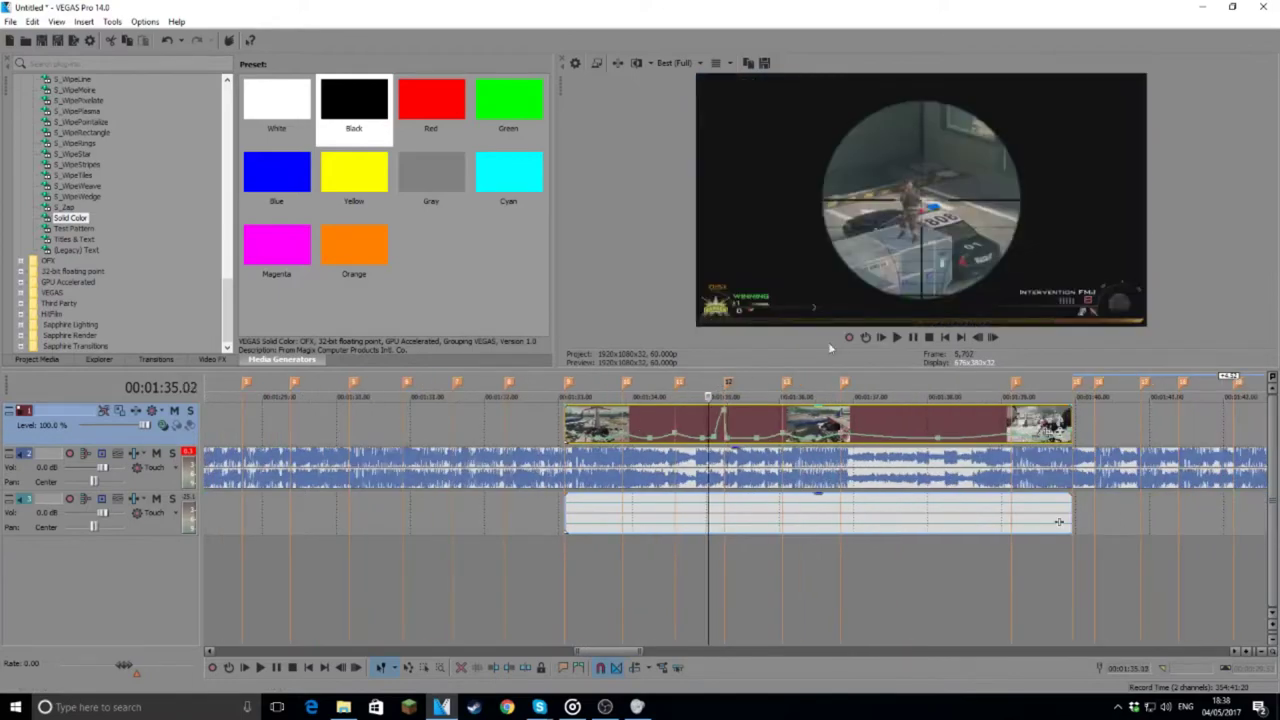
left_click(897, 338)
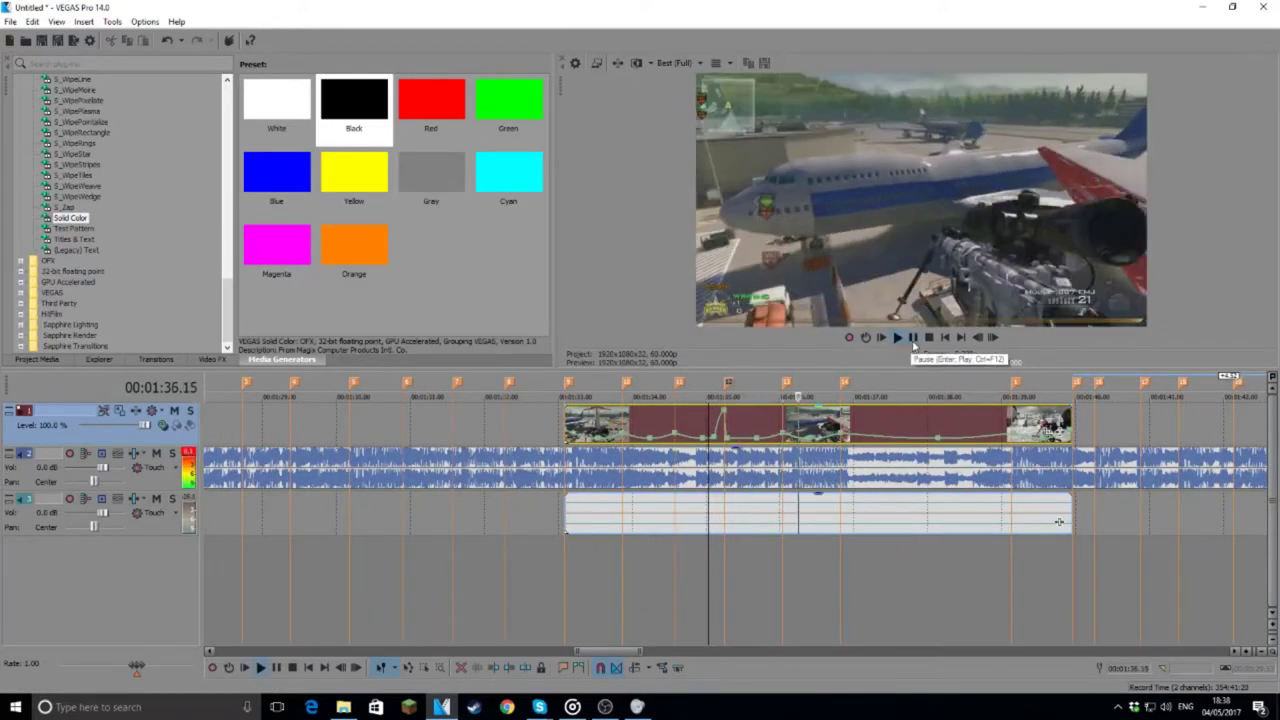
left_click(568, 386)
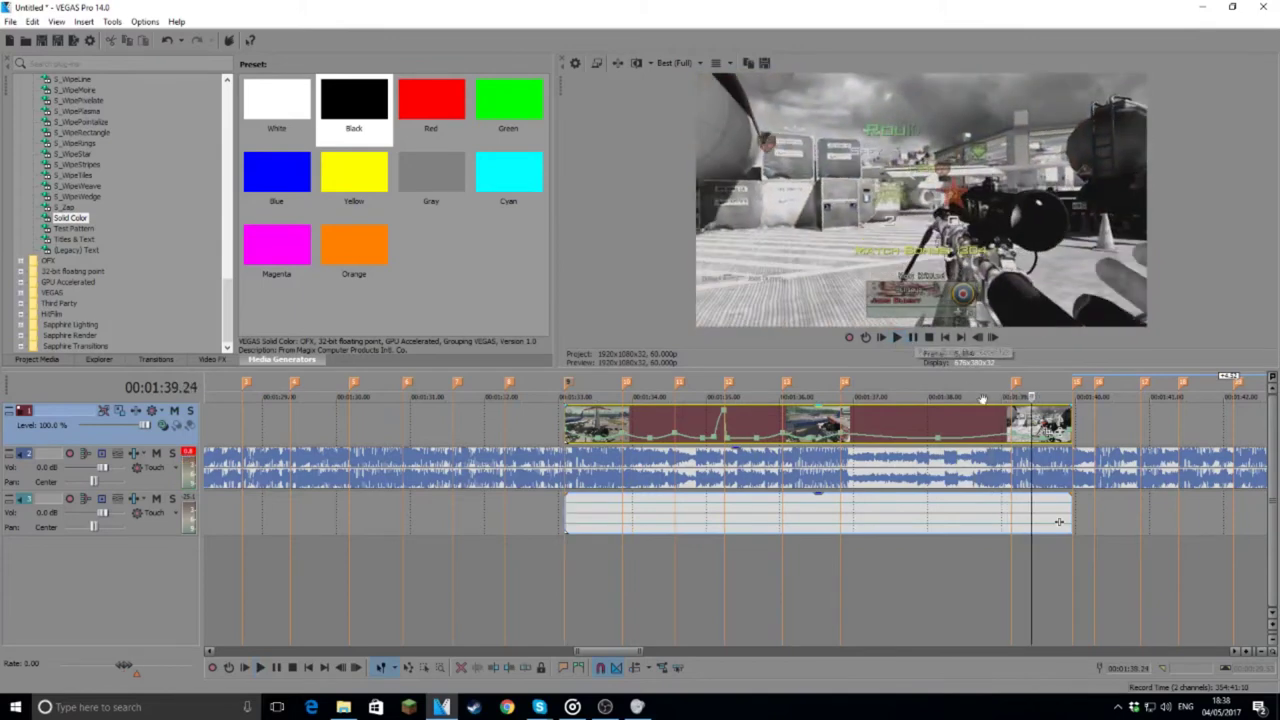
Step: Set the velocity point at marker 13 to normal velocity, previewing the frame at the 1:39.08 marker
left_click(1016, 385)
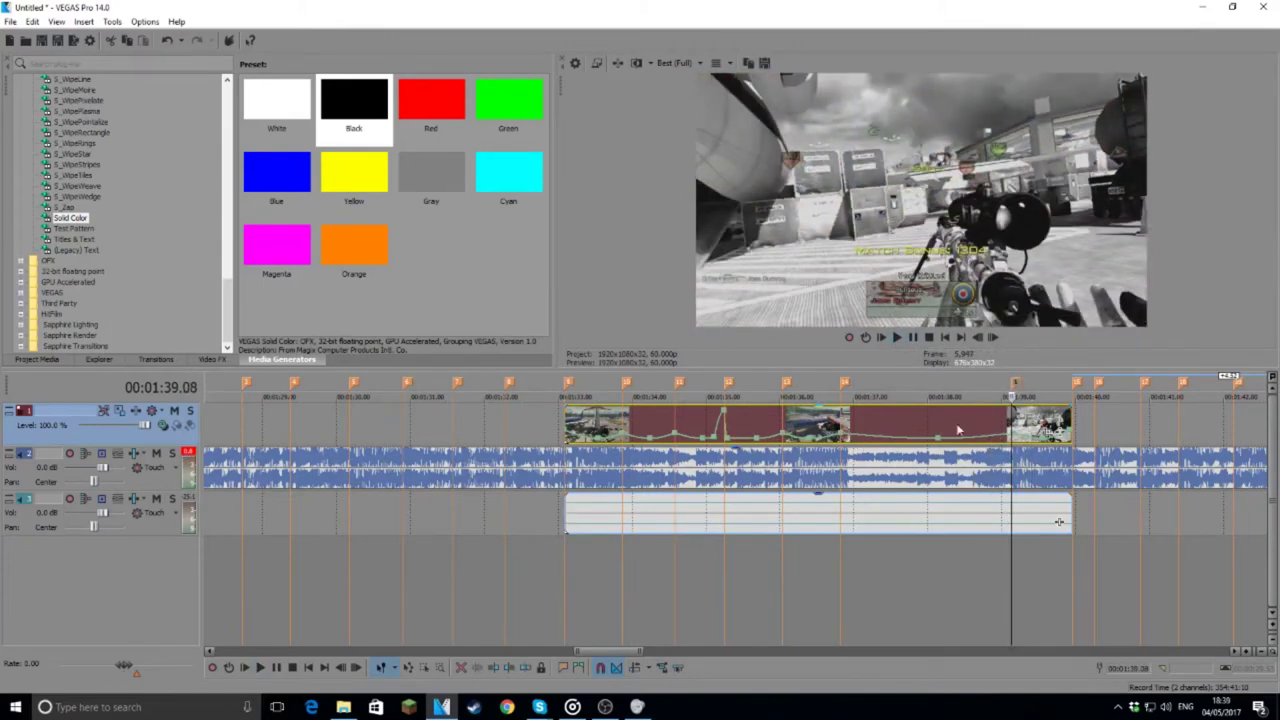
right_click(781, 437)
left_click(782, 437)
right_click(782, 436)
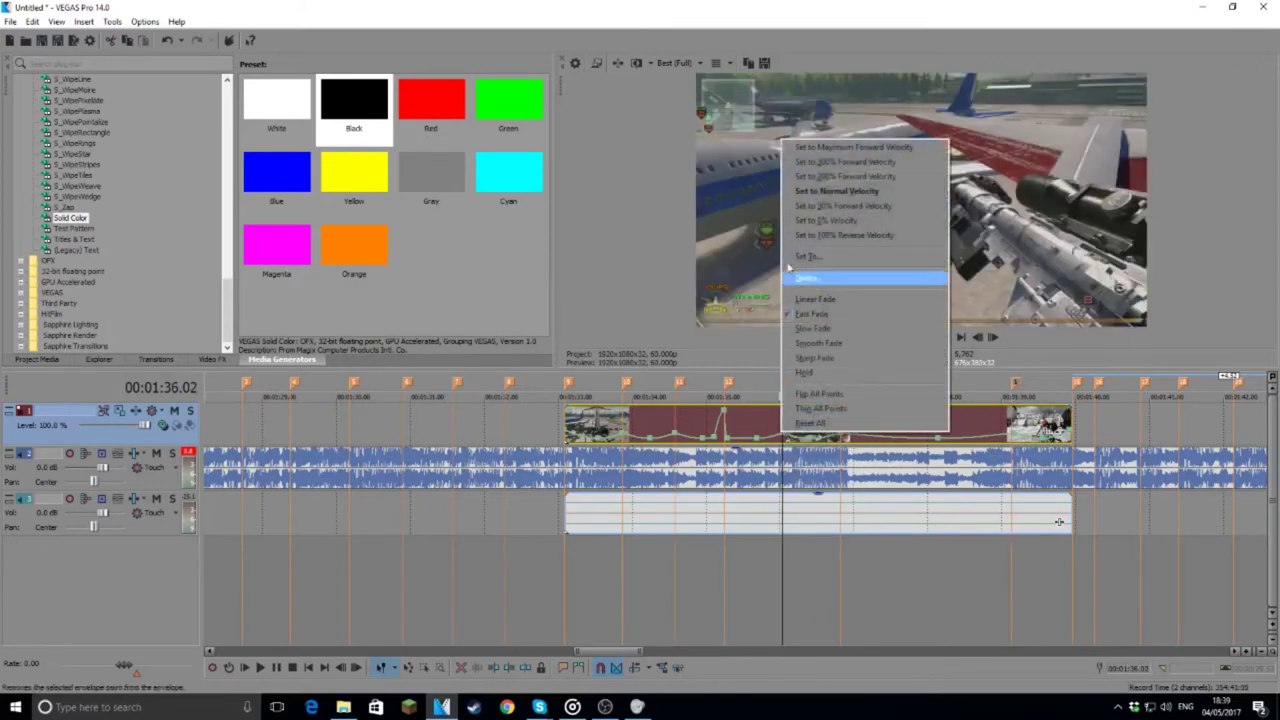
left_click(840, 190)
Step: Reset the marker 14 velocity point to normal velocity and fine-tune it with a custom value, comparing the frame at 1:39.08
left_click(1013, 390)
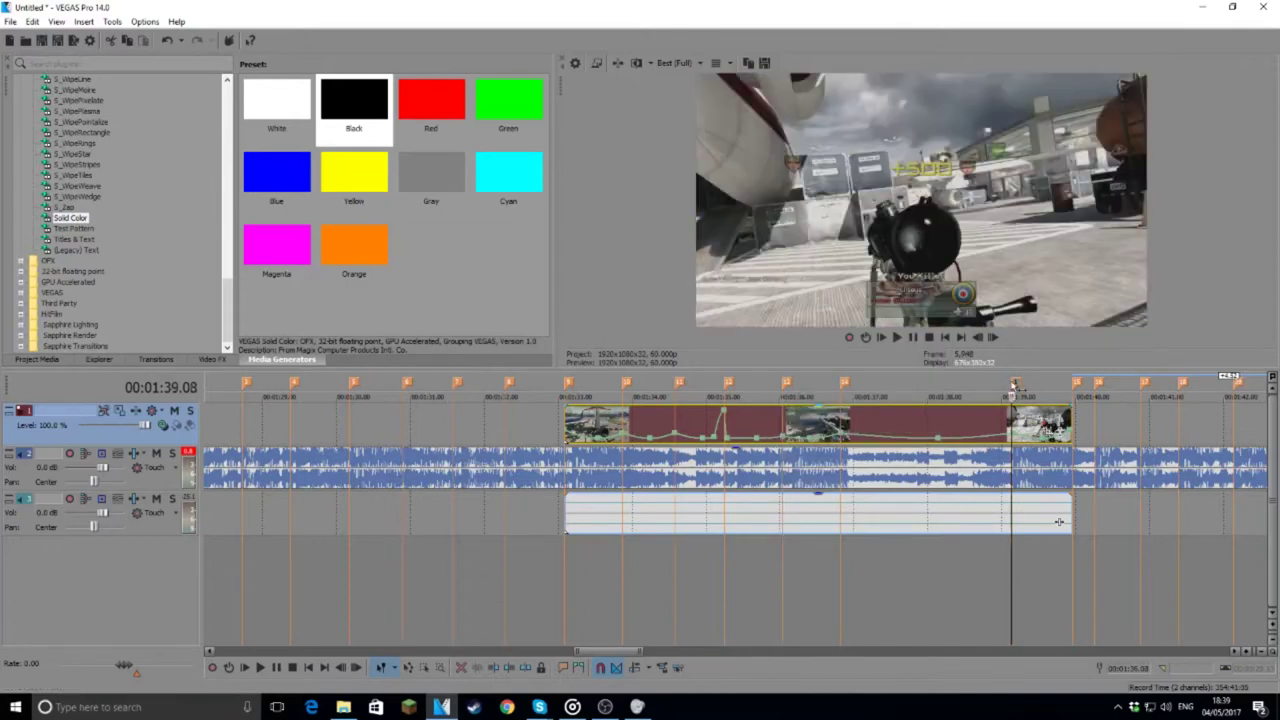
right_click(840, 439)
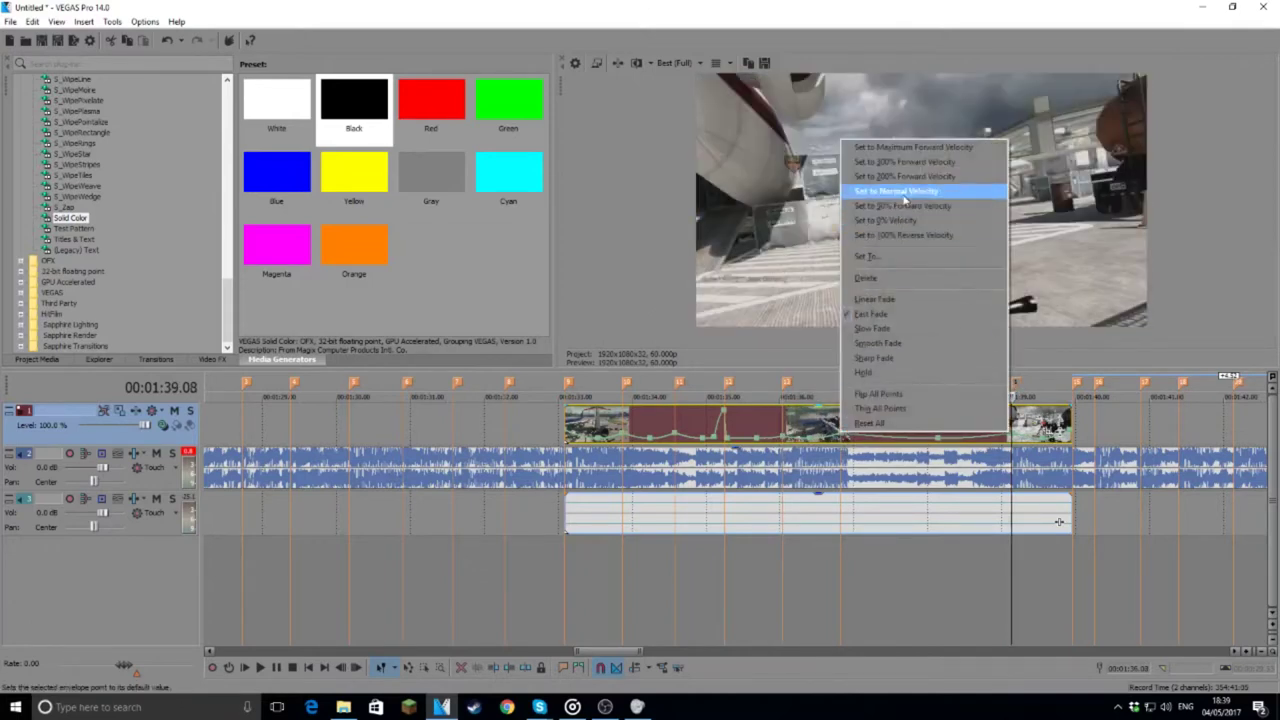
left_click(850, 191)
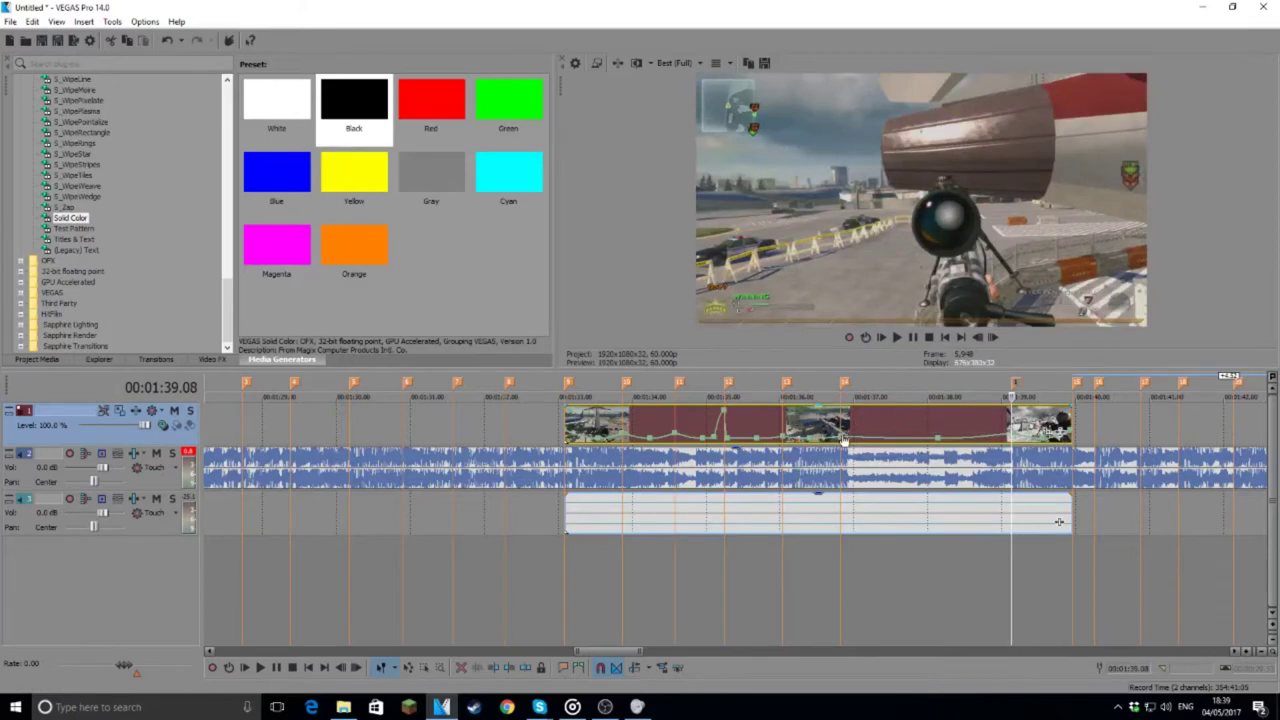
right_click(843, 439)
left_click(885, 260)
type("15")
key("Return")
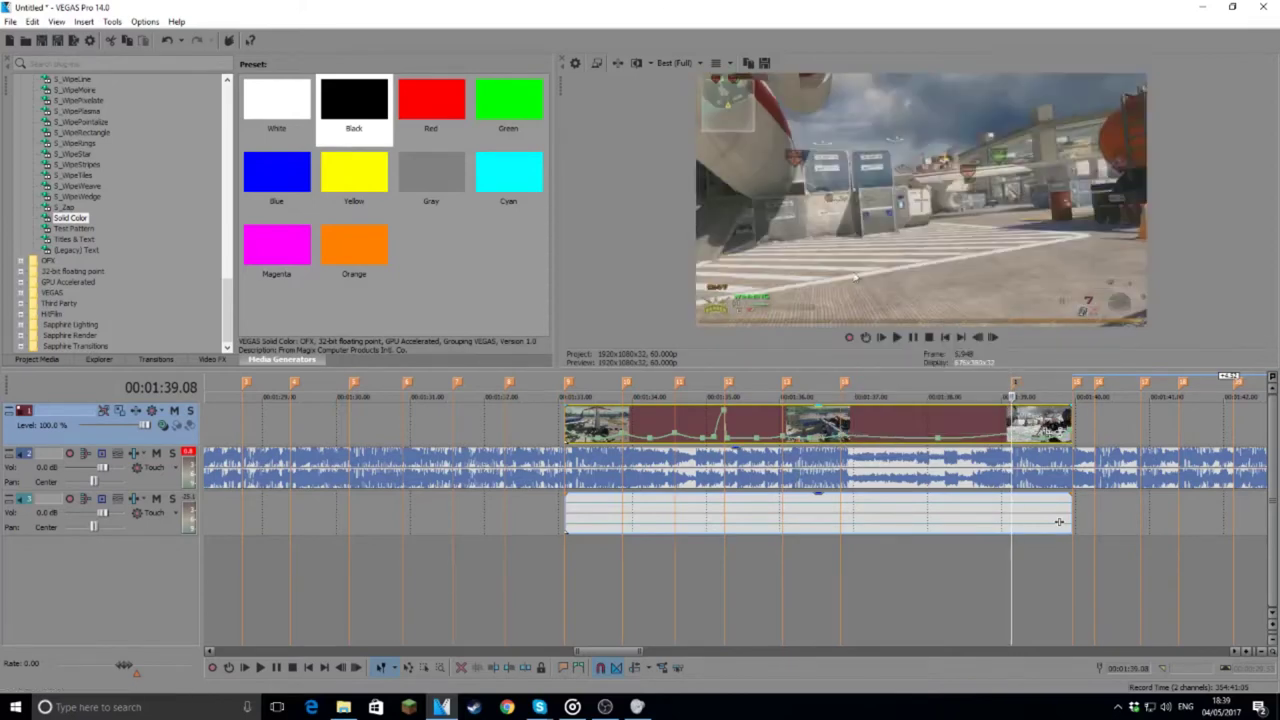
Step: Add a velocity point at 1:38.50 set to 50% forward velocity, and adjust the velocity point at the 1:39.08 marker
left_click(991, 439)
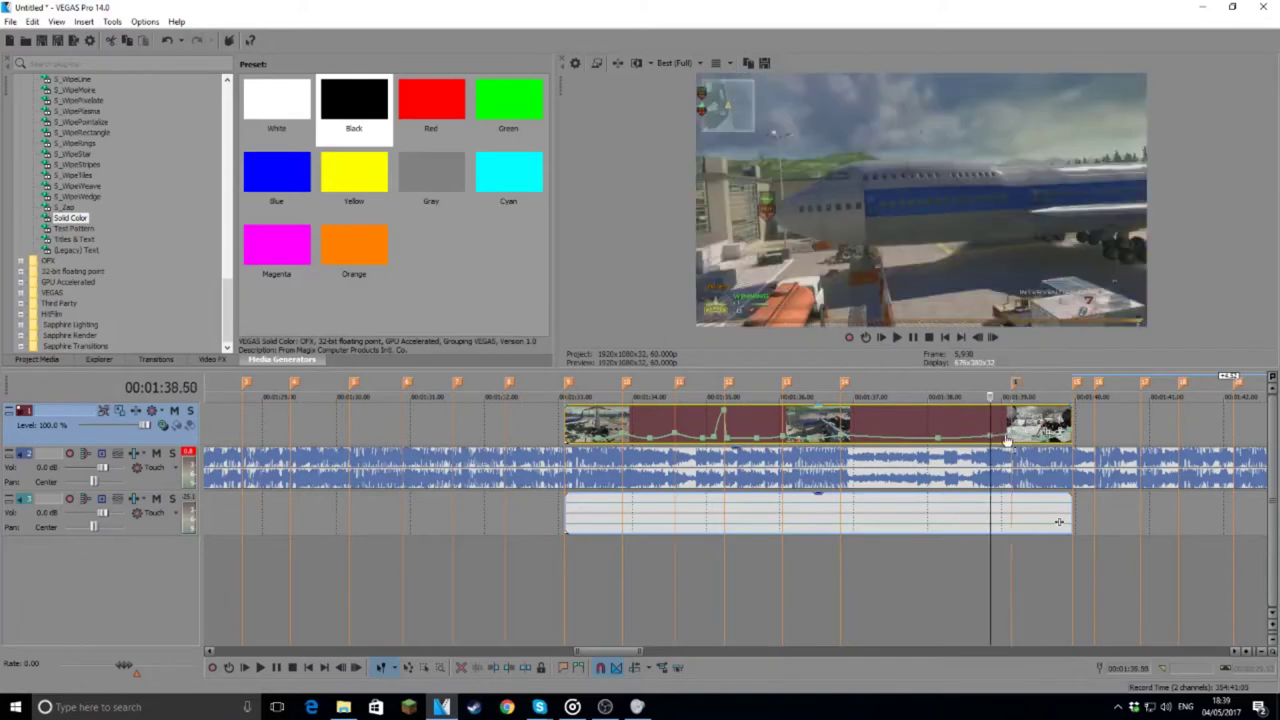
right_click(1008, 433)
left_click(1054, 484)
right_click(996, 445)
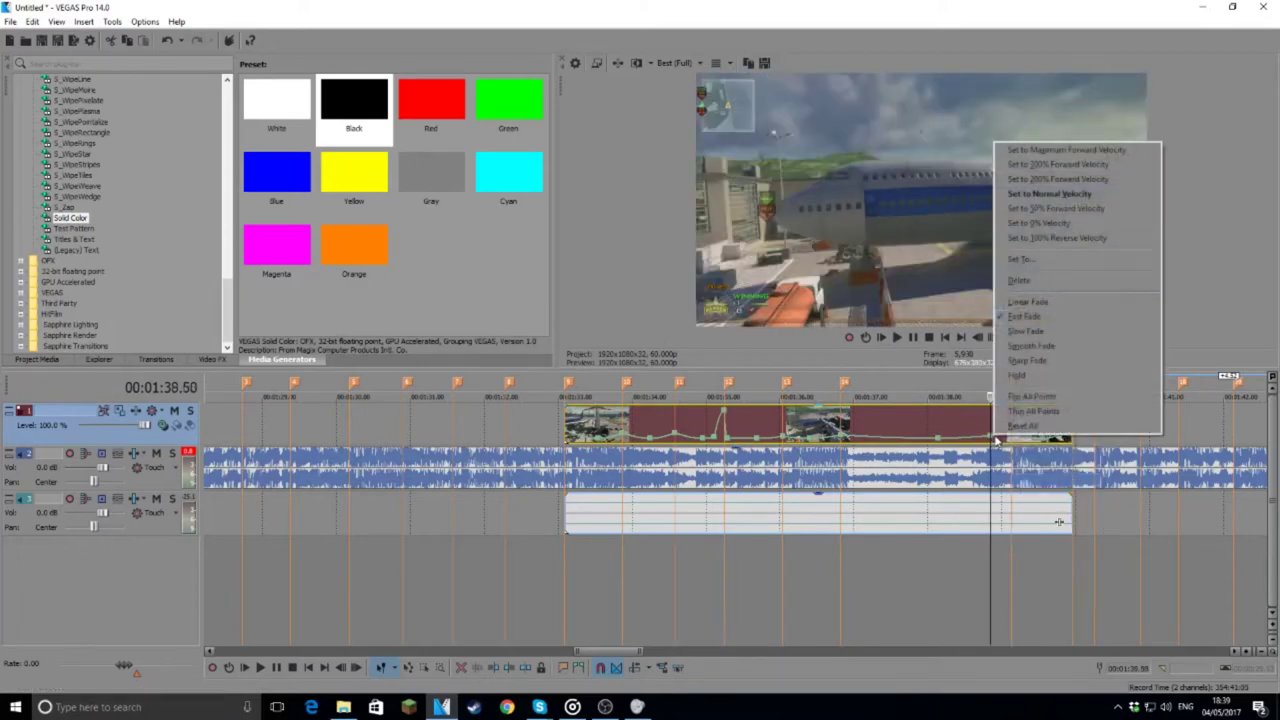
left_click(1040, 206)
left_click(1014, 384)
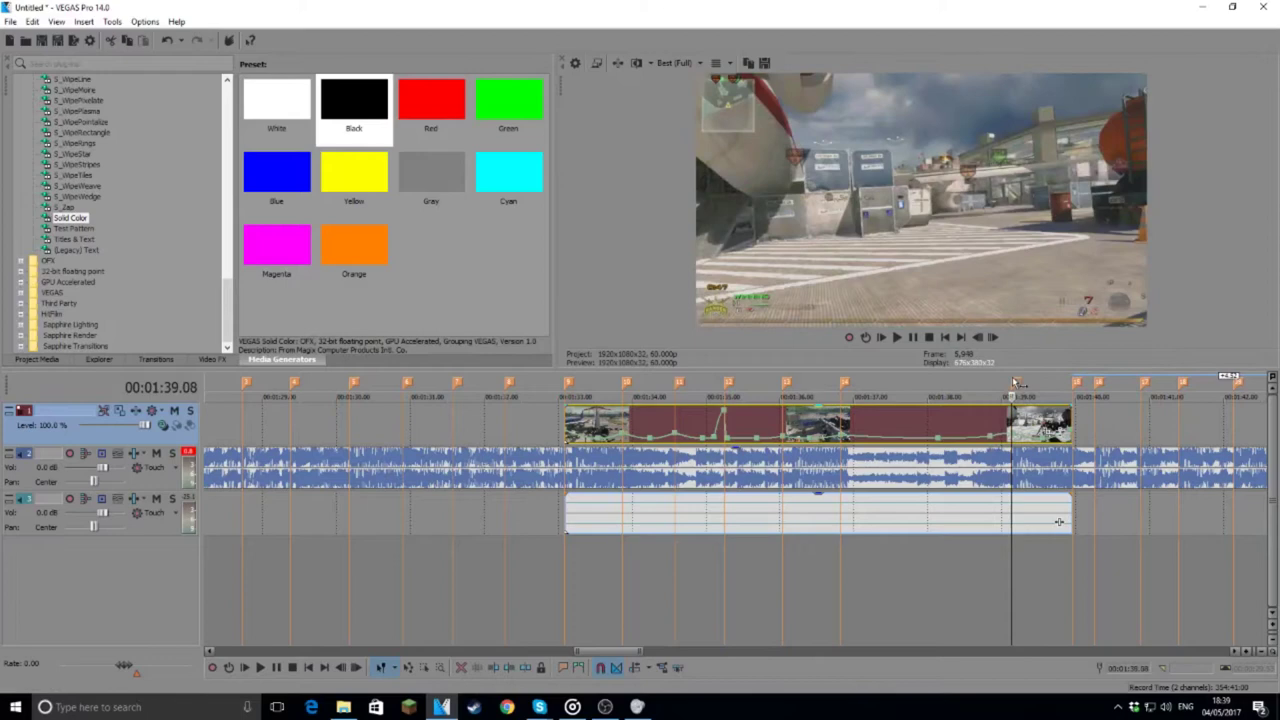
left_click_drag(1013, 436, 1013, 436)
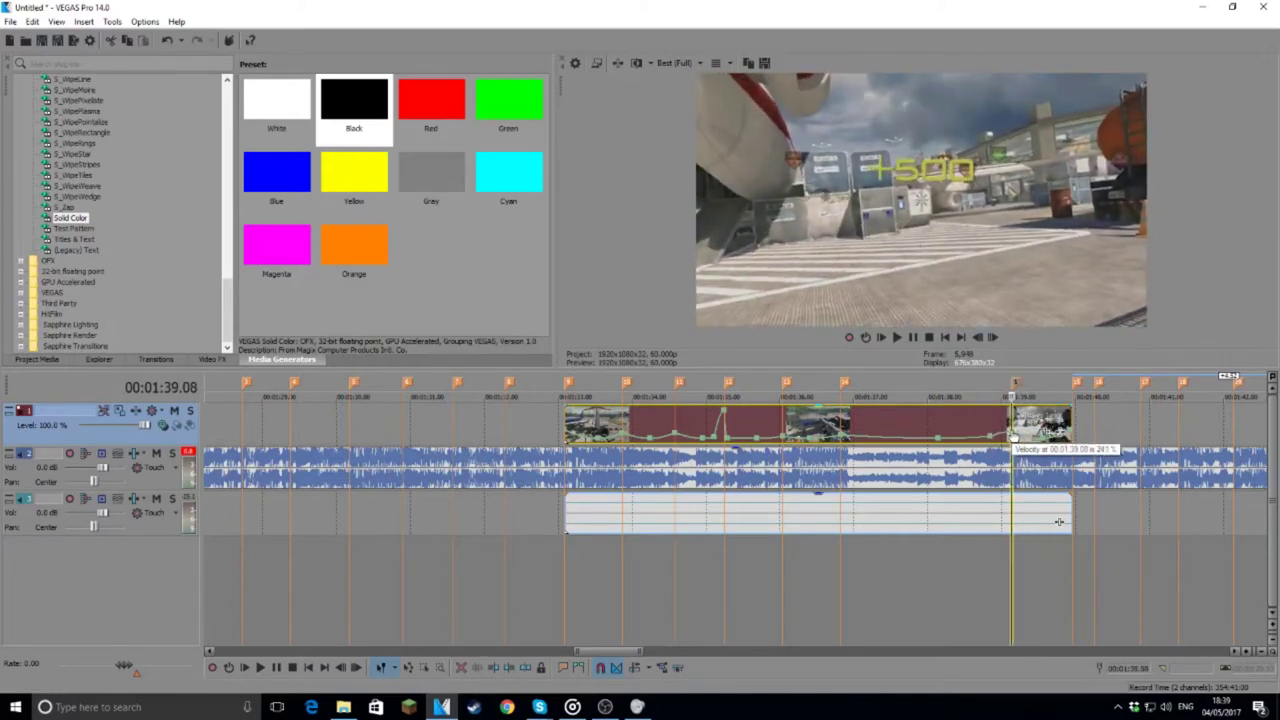
Step: Play back the clip's second half, the whole clip from marker 9, and the ending from 1:39.08 to check the timing
left_click(920, 385)
left_click(897, 337)
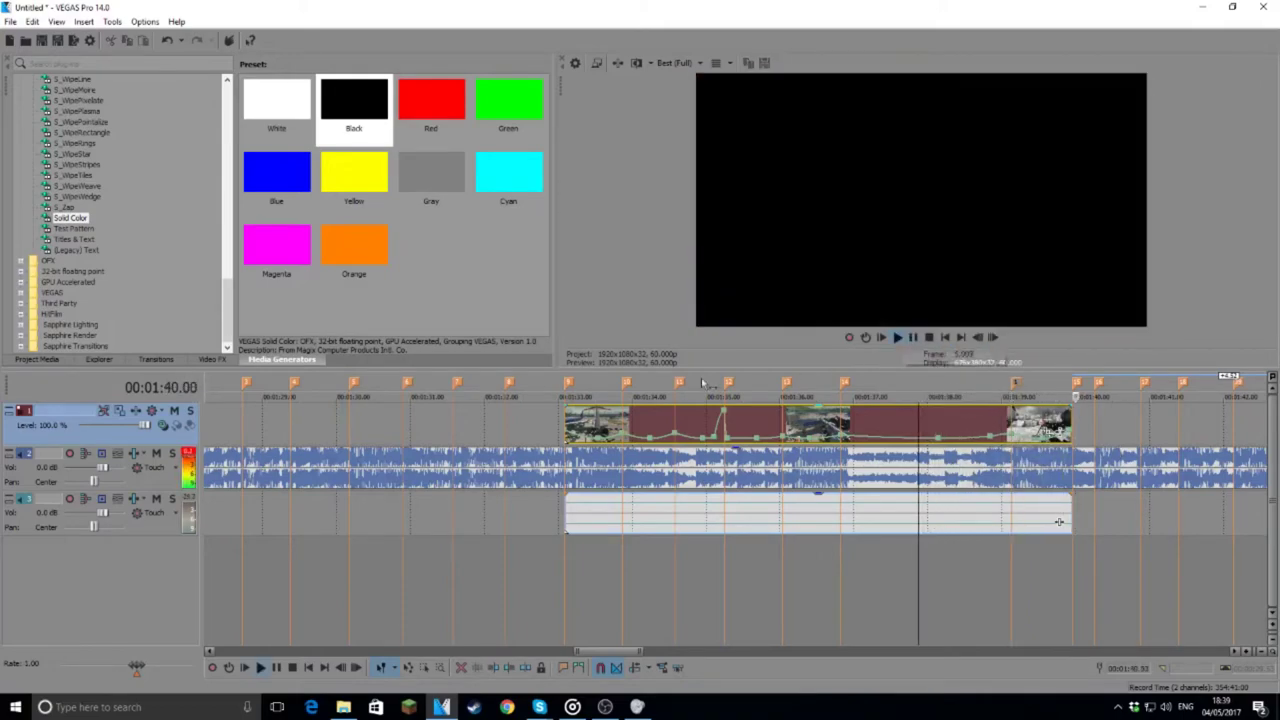
left_click(567, 384)
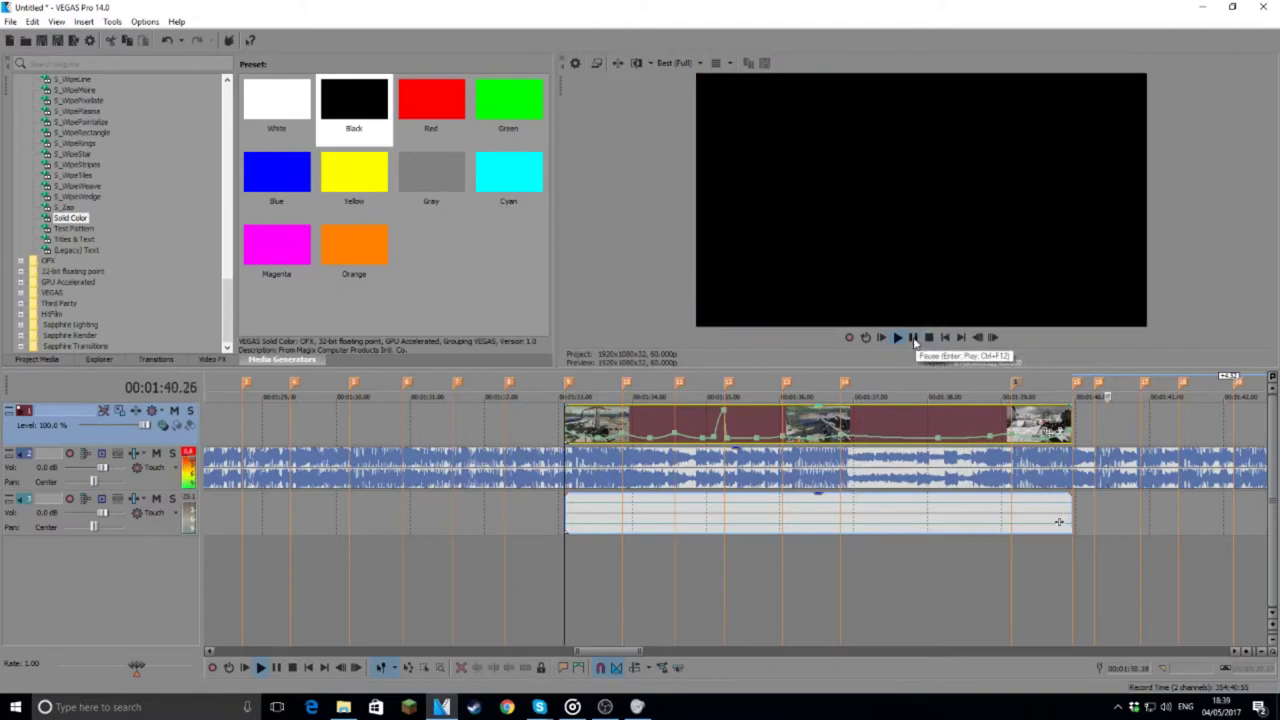
left_click(913, 339)
left_click(1011, 393)
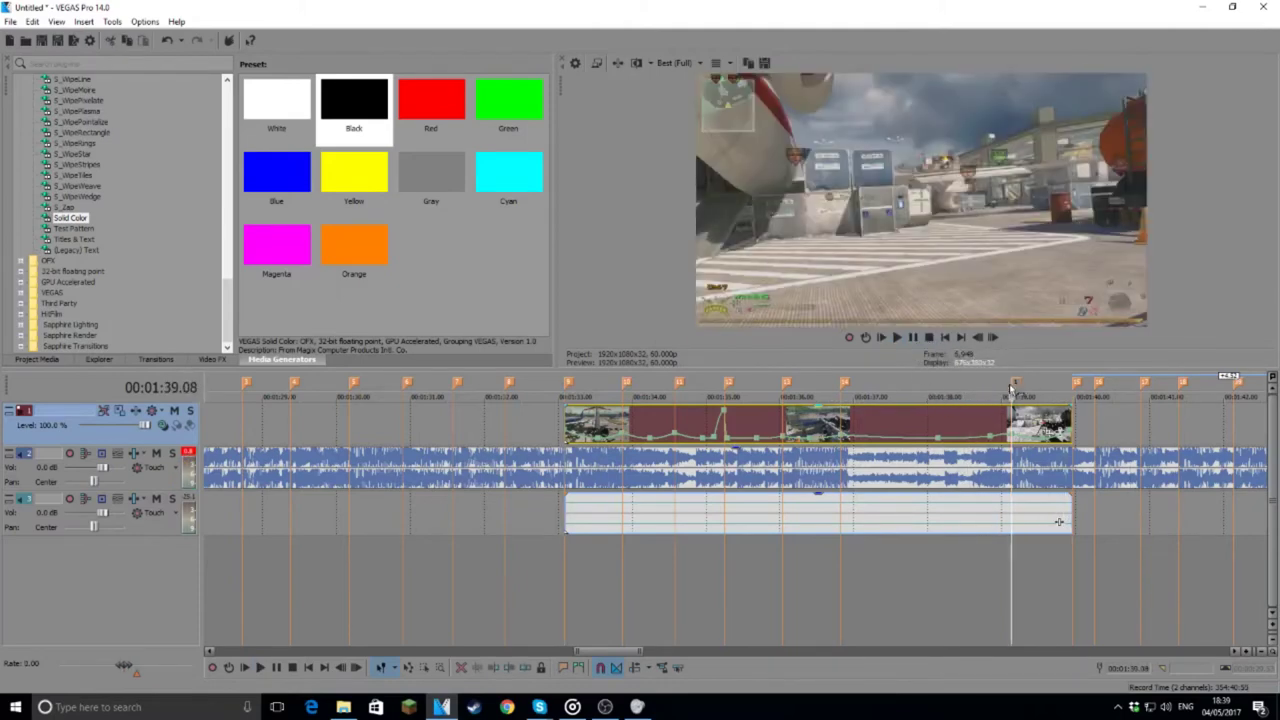
left_click(903, 339)
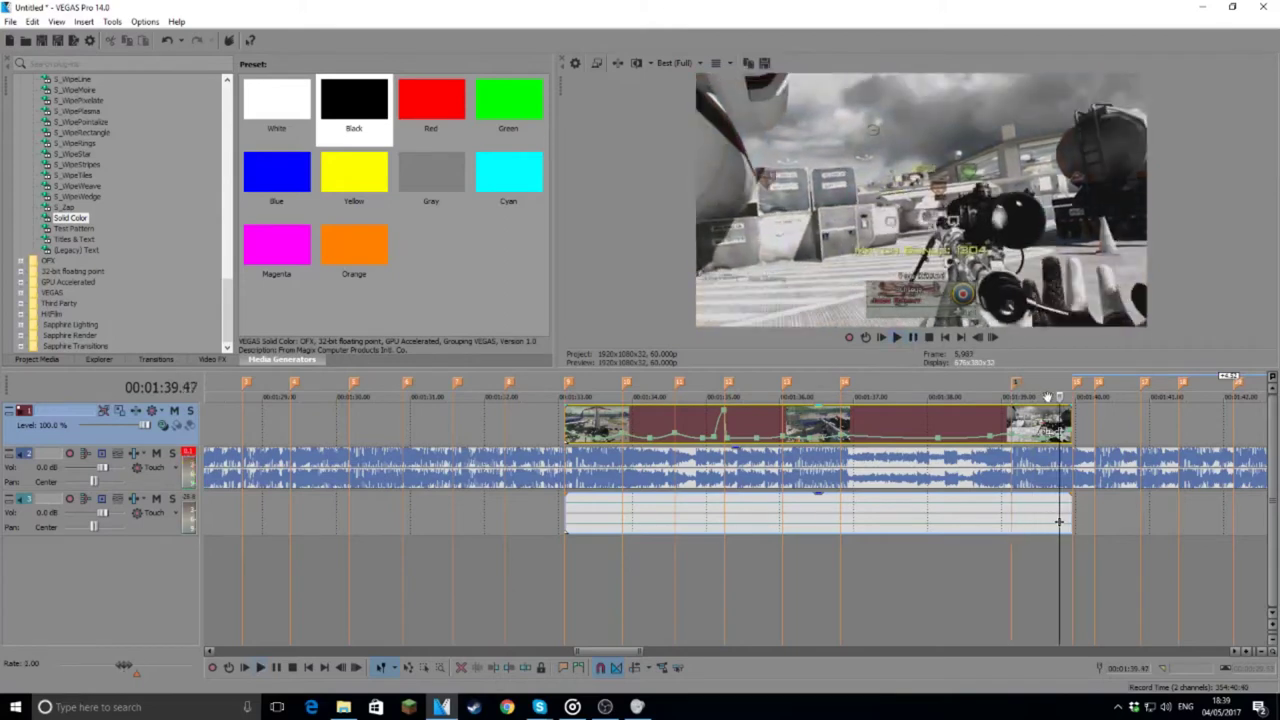
key("space")
Step: Try 30% velocity on the point between markers 13 and 14 with a nudge of the 1:39.08 point, and undo it
scroll(969, 449, "up", 1)
scroll(806, 464, "down", 5)
scroll(804, 464, "up", 5)
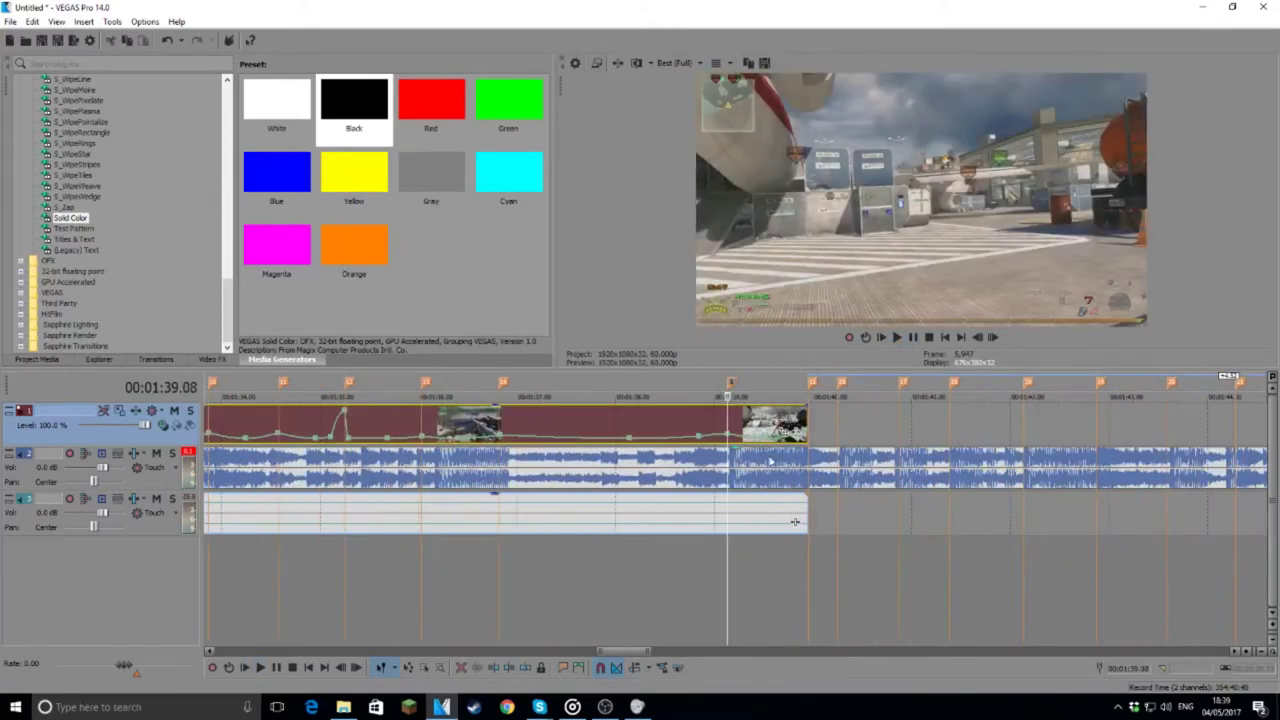
right_click(455, 441)
left_click(508, 261)
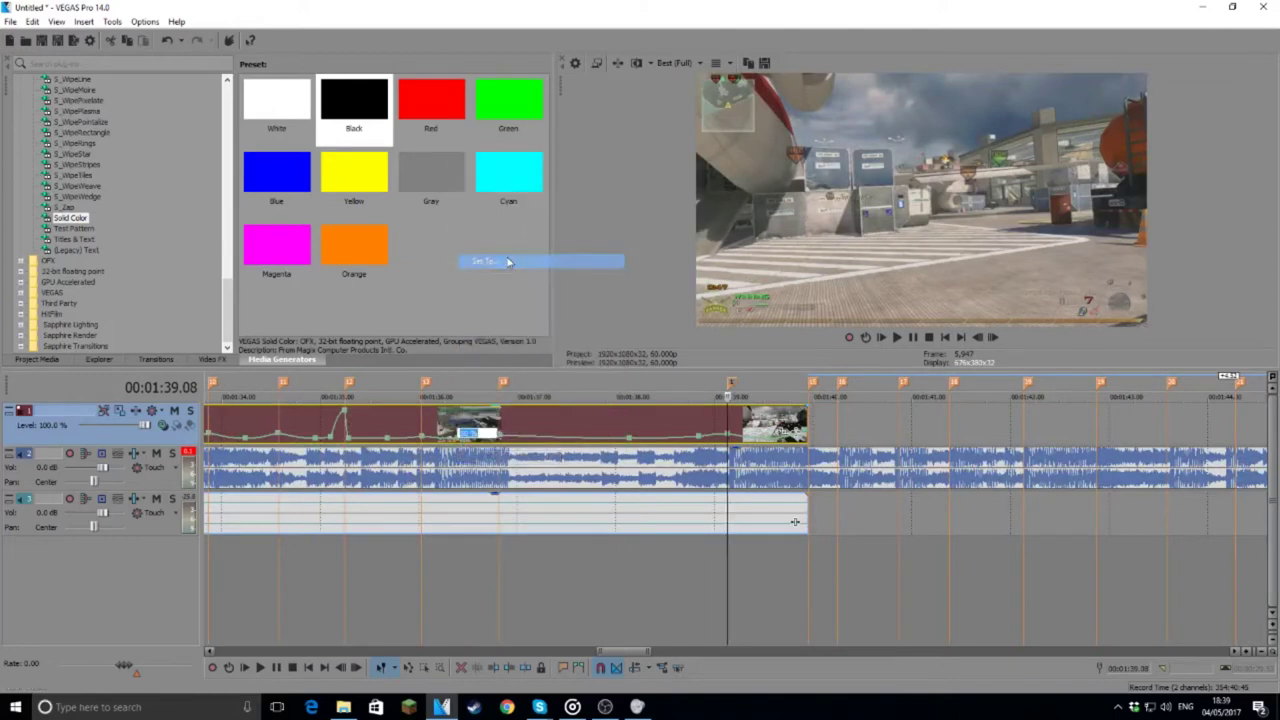
type("3")
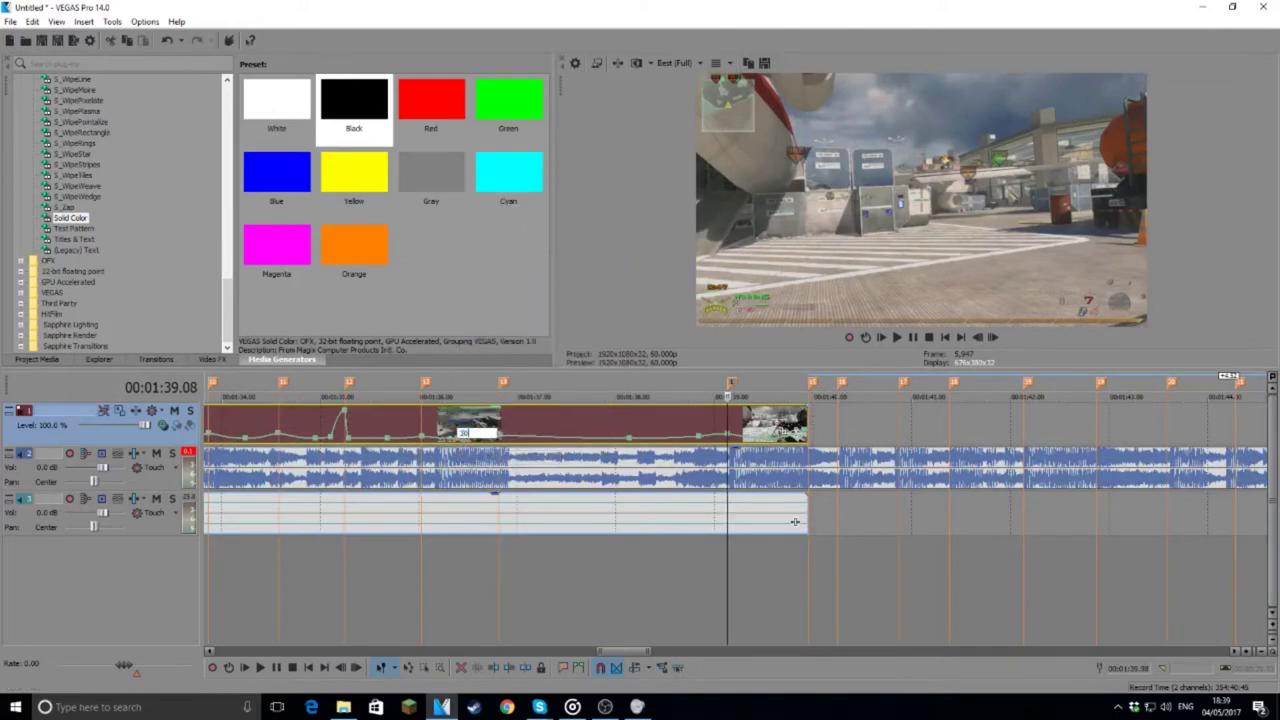
key("Return")
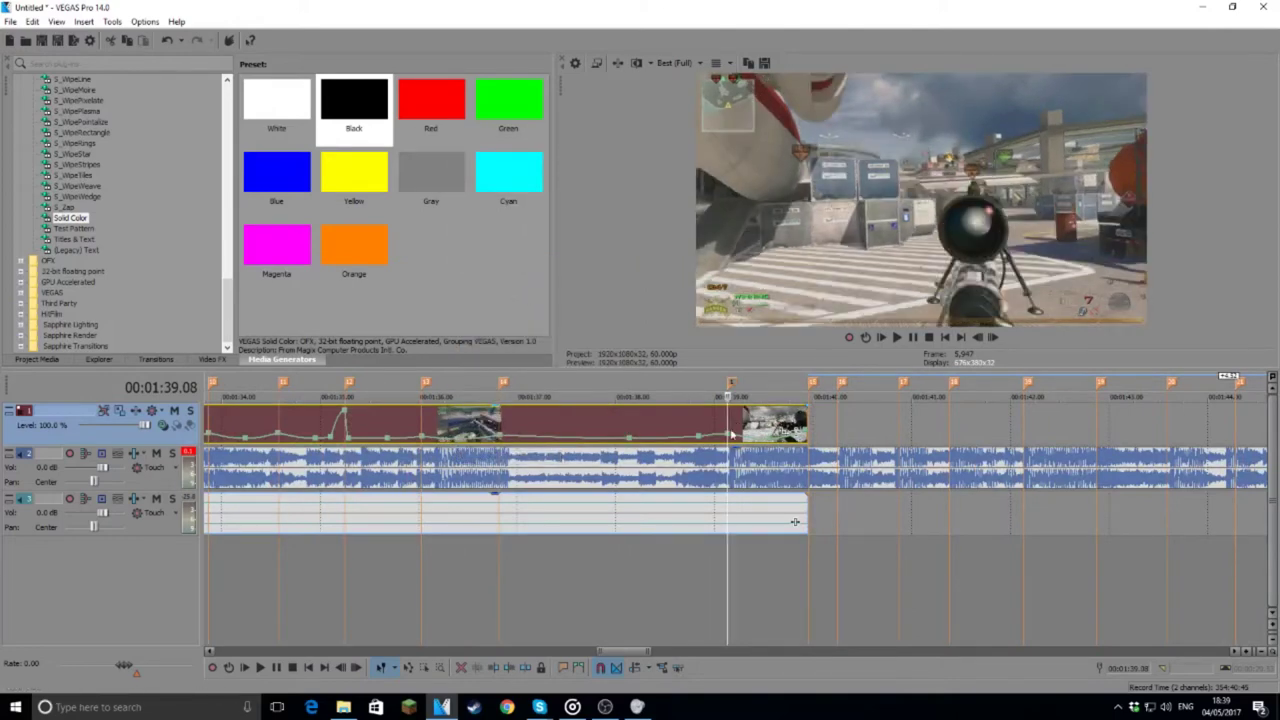
left_click_drag(726, 438, 729, 437)
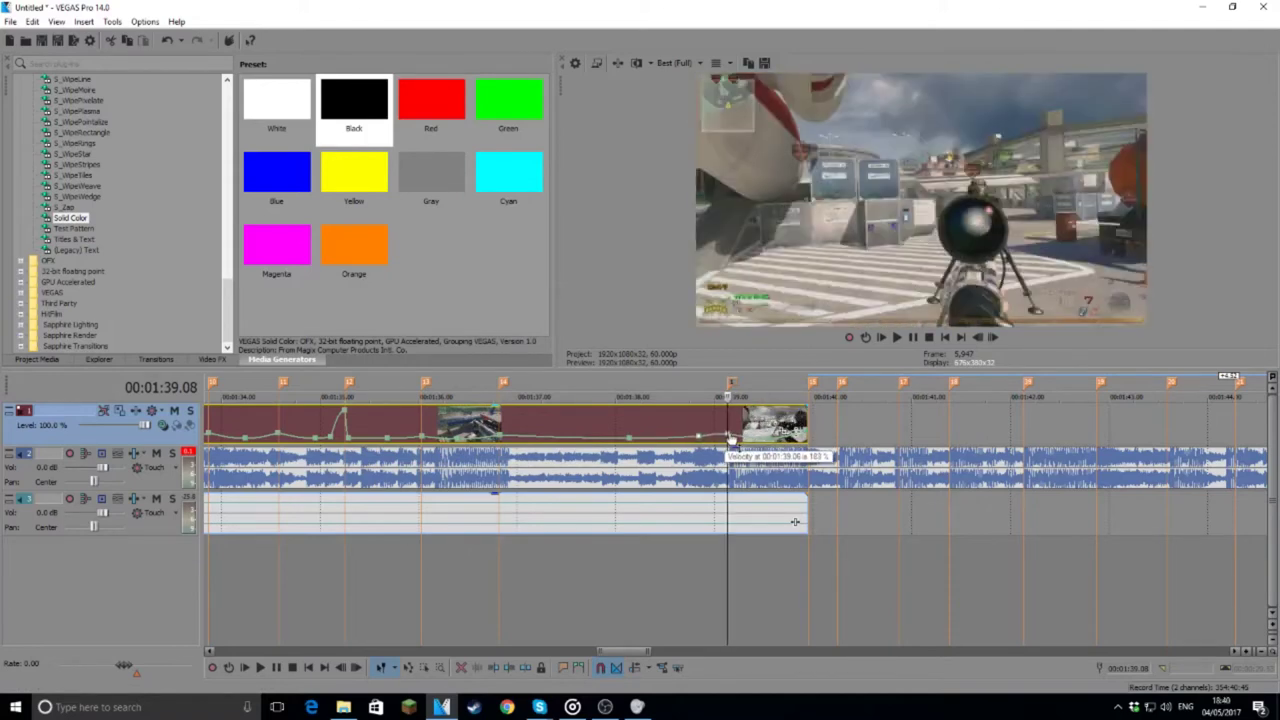
left_click(168, 39)
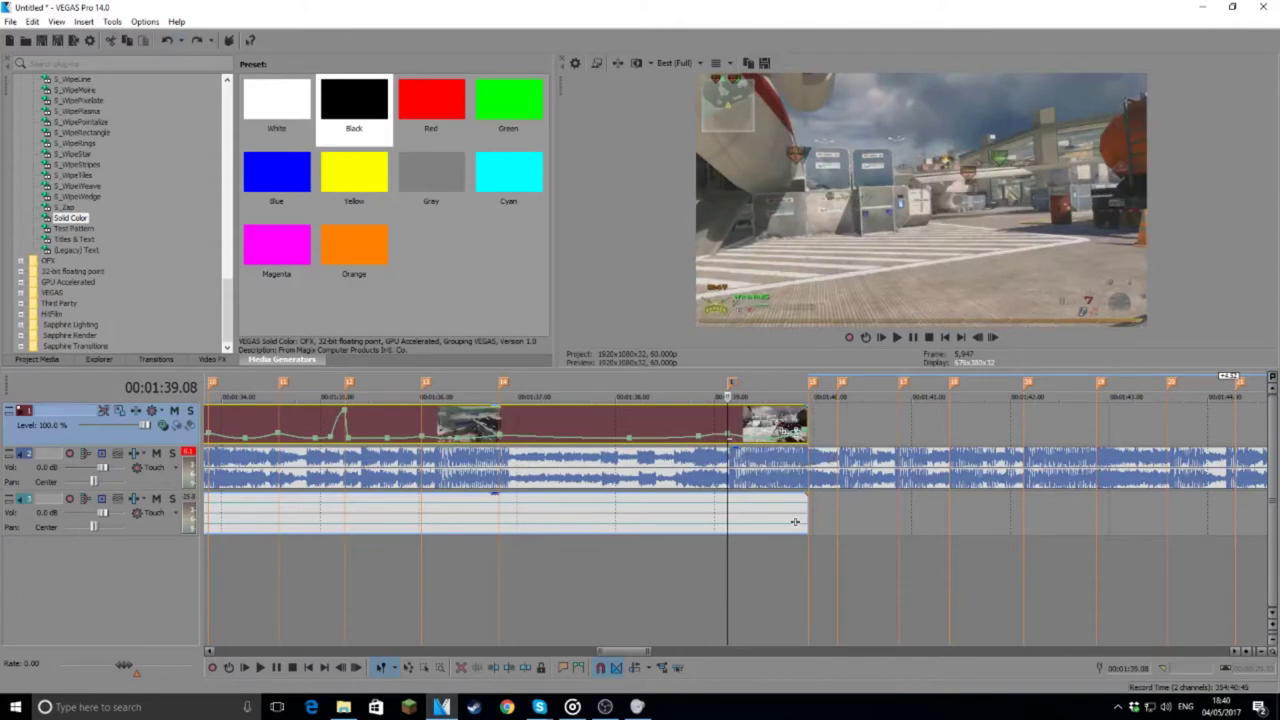
Step: Fine-tune the velocity of the 1:39.08 point so the gunshot frame falls on the marker
mouse_move(730, 437)
left_click_drag(731, 438, 731, 440)
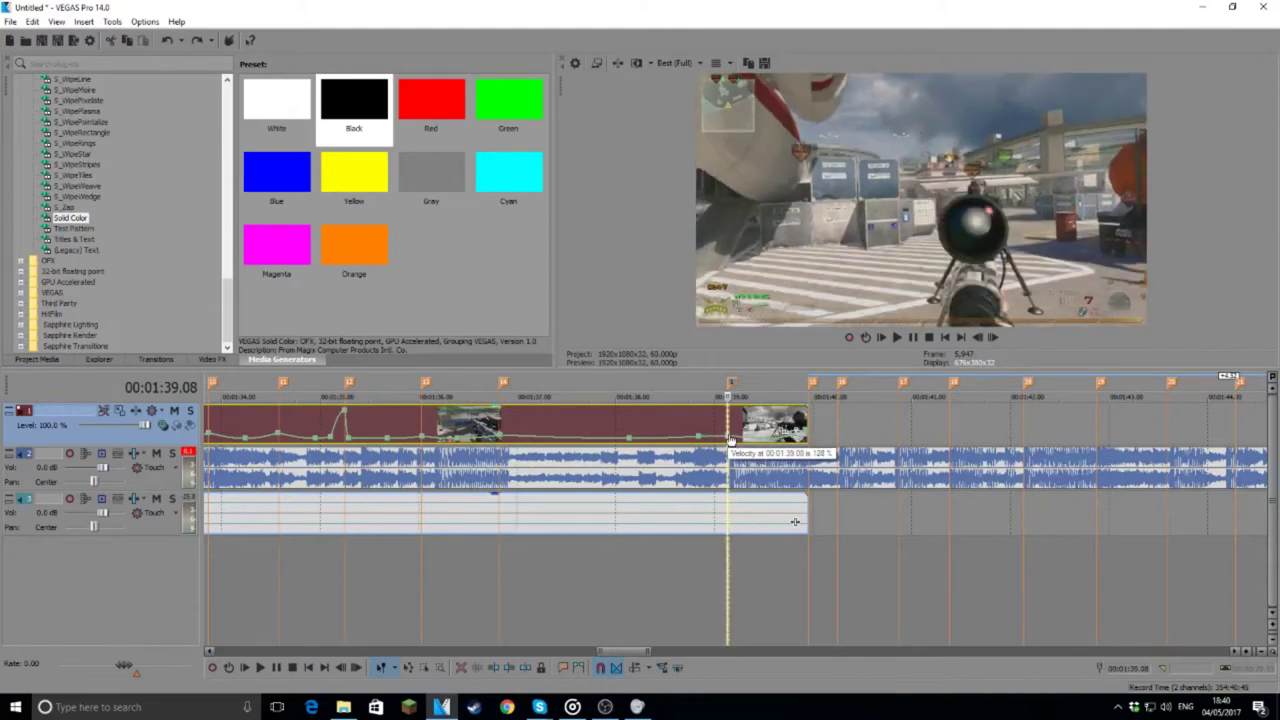
left_click_drag(731, 439, 731, 438)
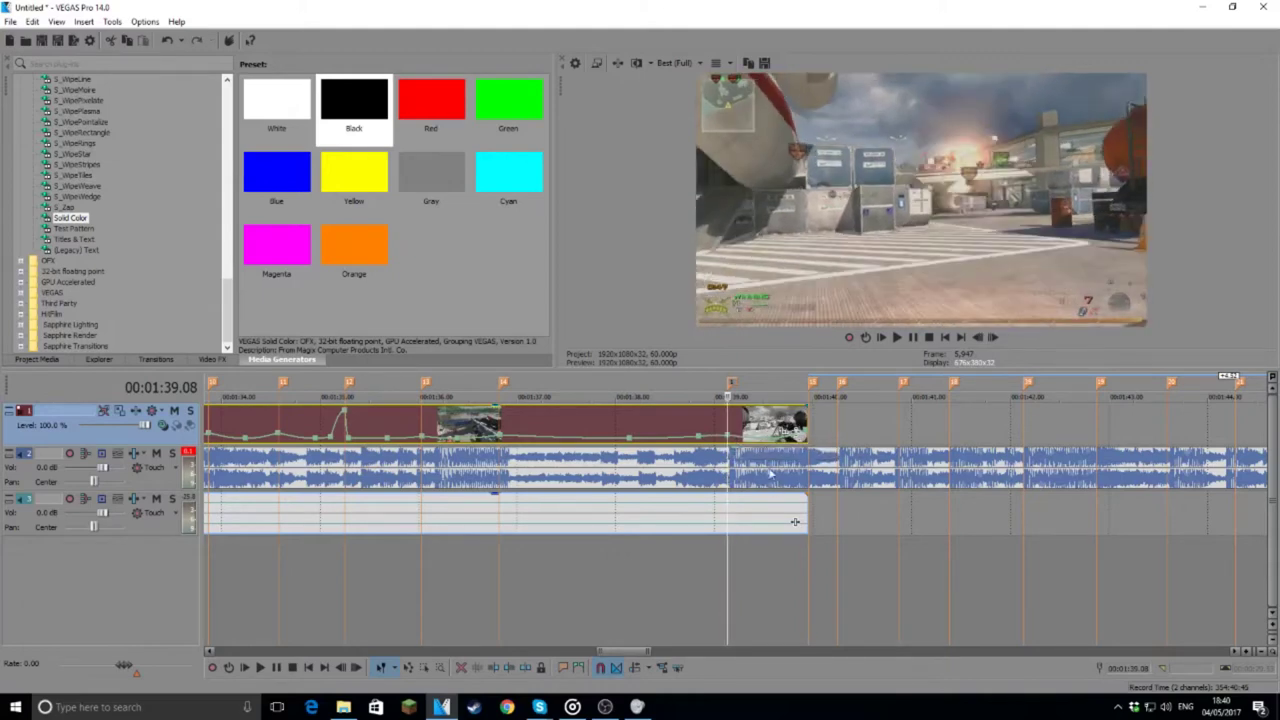
Step: Slow the clip down right after the shot by setting a velocity point at 1:39.14 to 30%
right_click(738, 441)
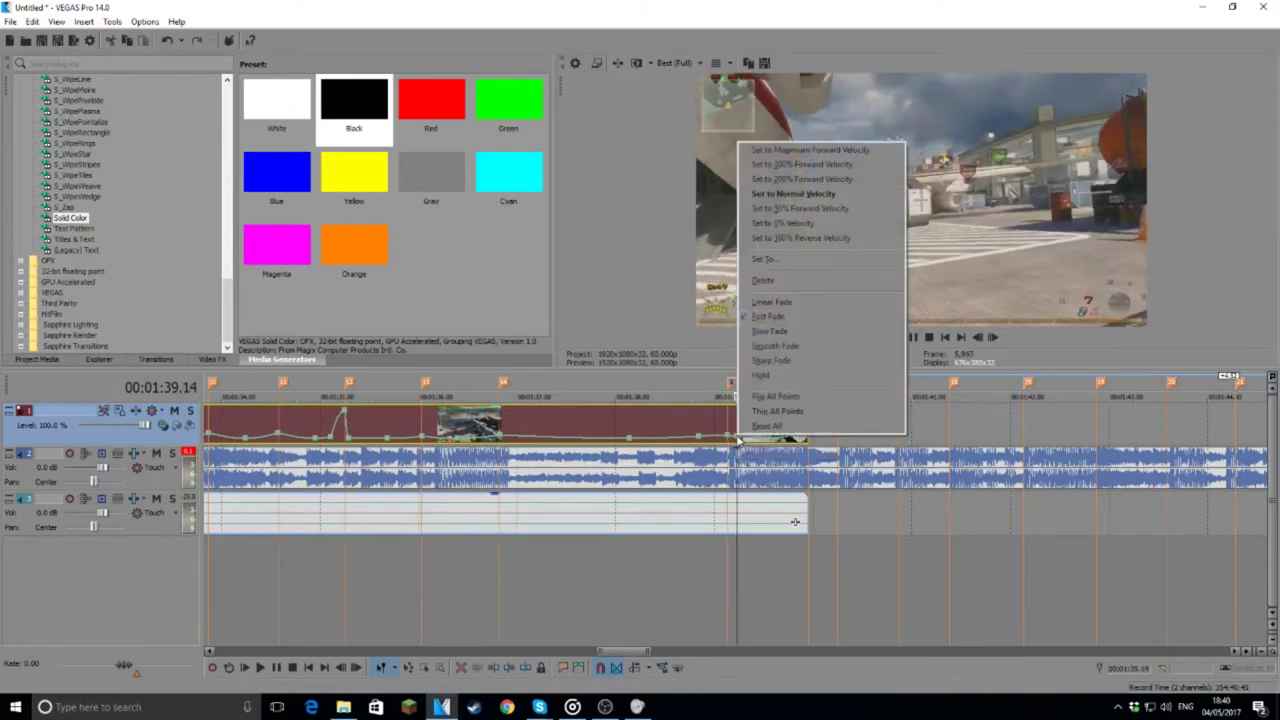
left_click(770, 227)
right_click(735, 439)
left_click(797, 263)
type("30")
key("Return")
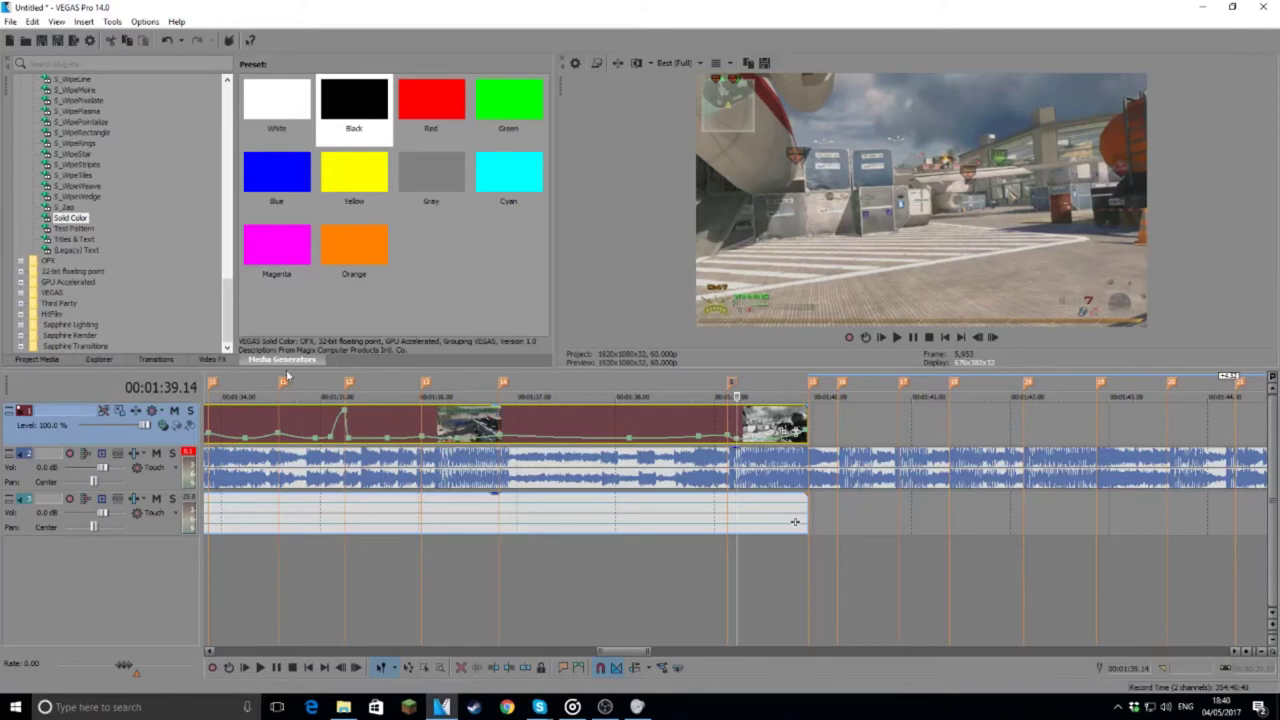
Step: Play the clip from marker 11 and again from the 1:39.08 marker to check the slowdown after the shot
left_click(280, 388)
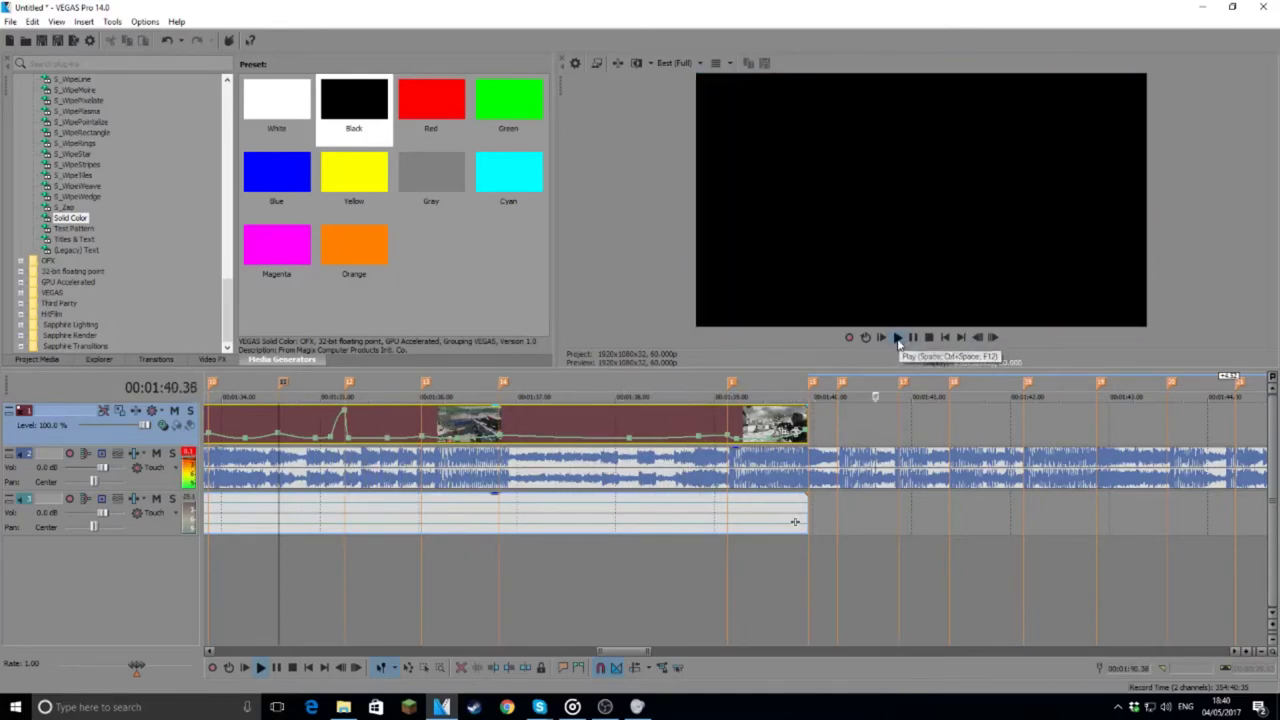
left_click(897, 338)
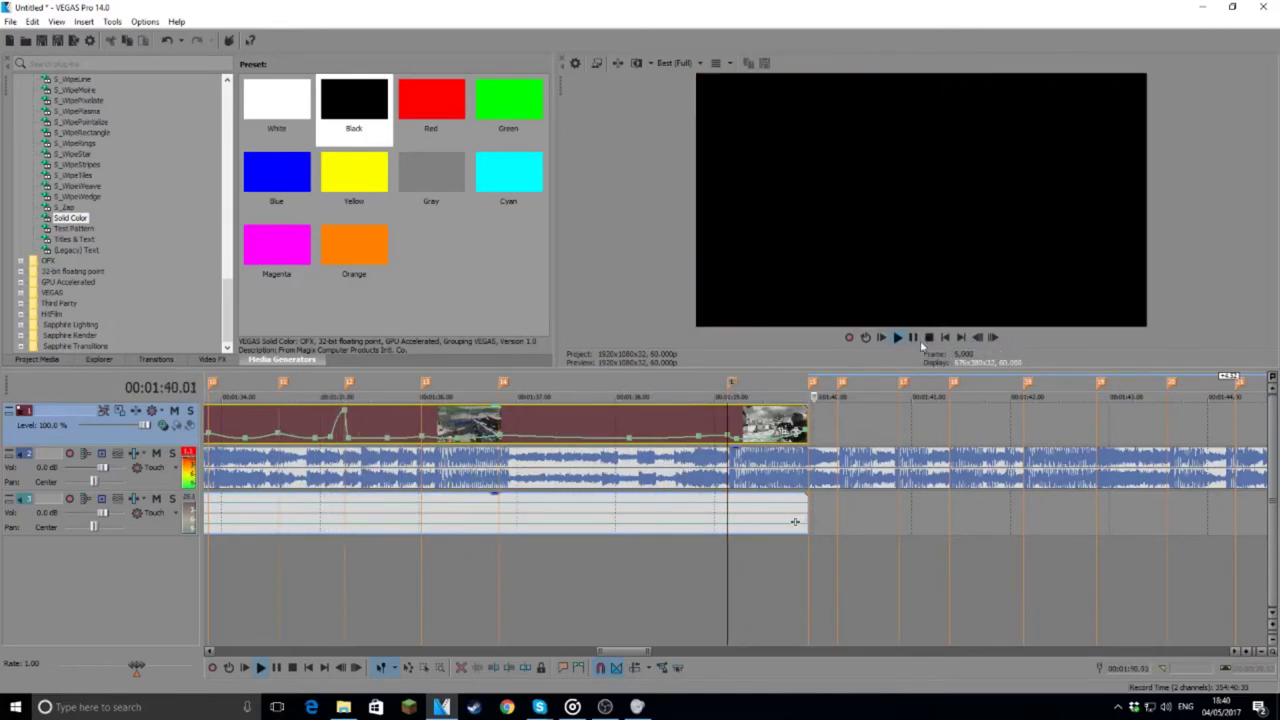
left_click(913, 338)
left_click(733, 386)
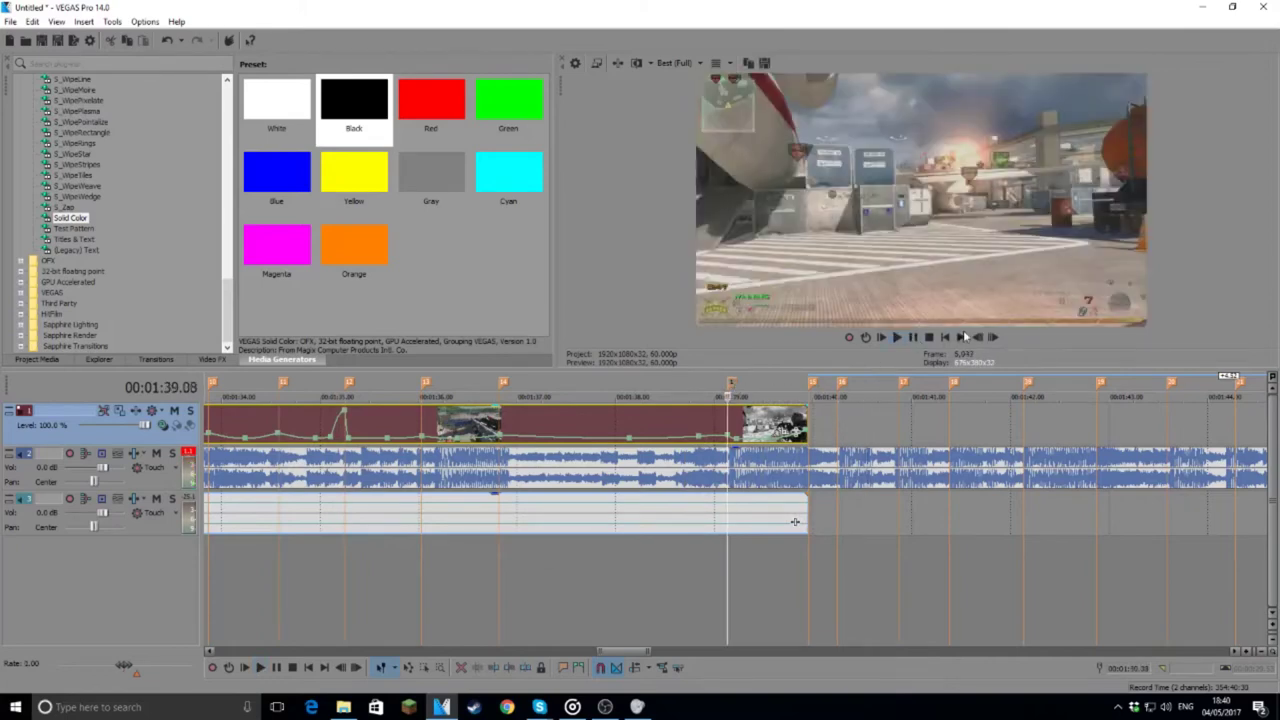
left_click(897, 338)
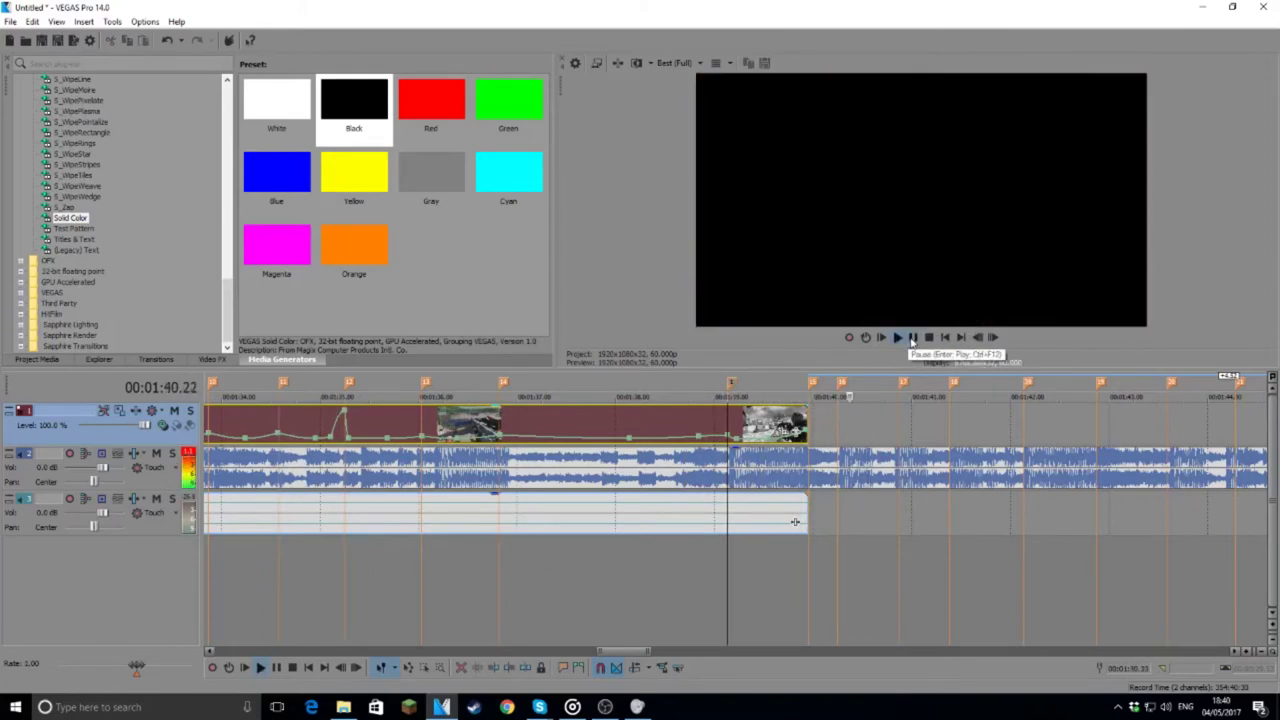
left_click(913, 339)
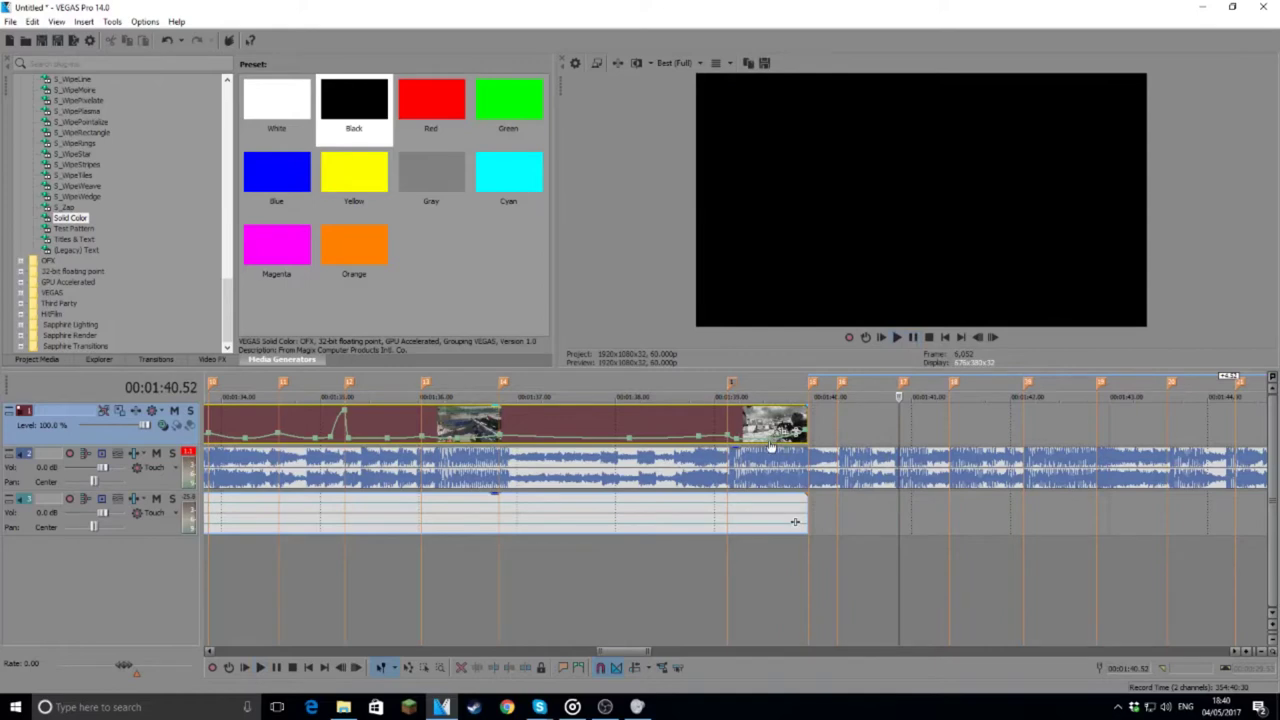
Step: Set the velocity point near the clip's end to 50% forward velocity and briefly play the song past the clip
right_click(792, 438)
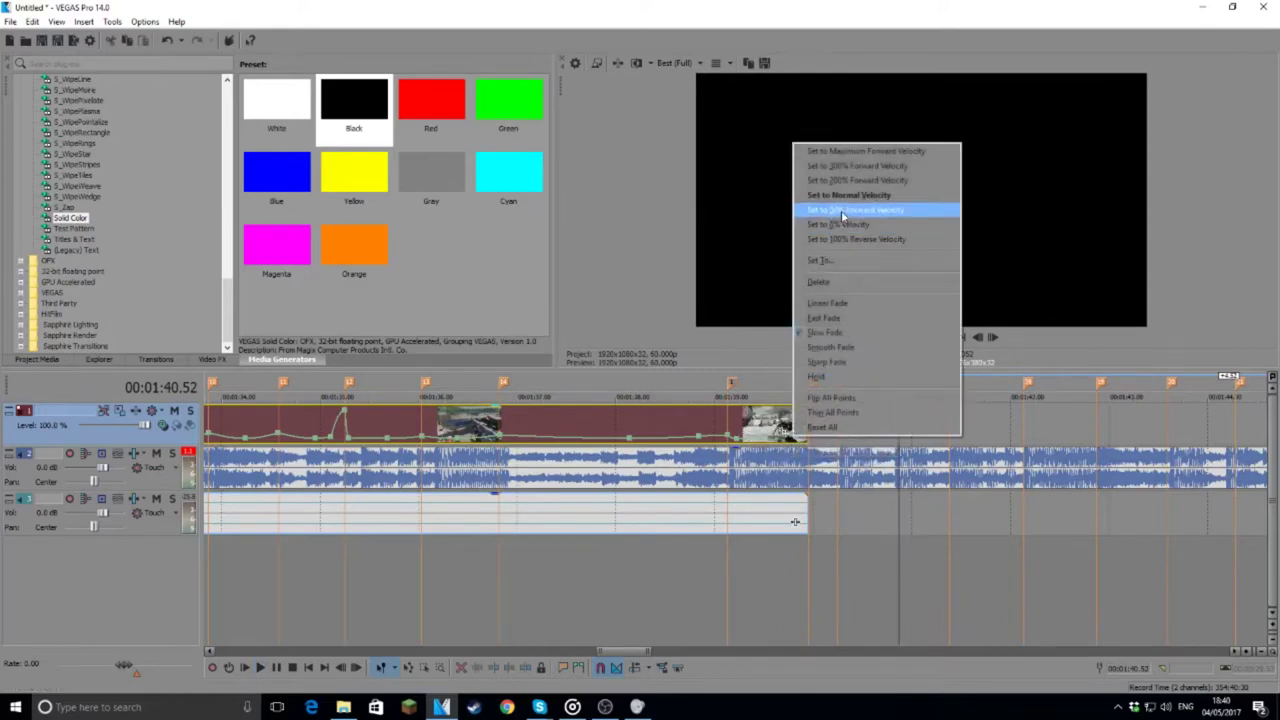
left_click(841, 210)
left_click(899, 337)
left_click(913, 337)
scroll(680, 413, "down", 5)
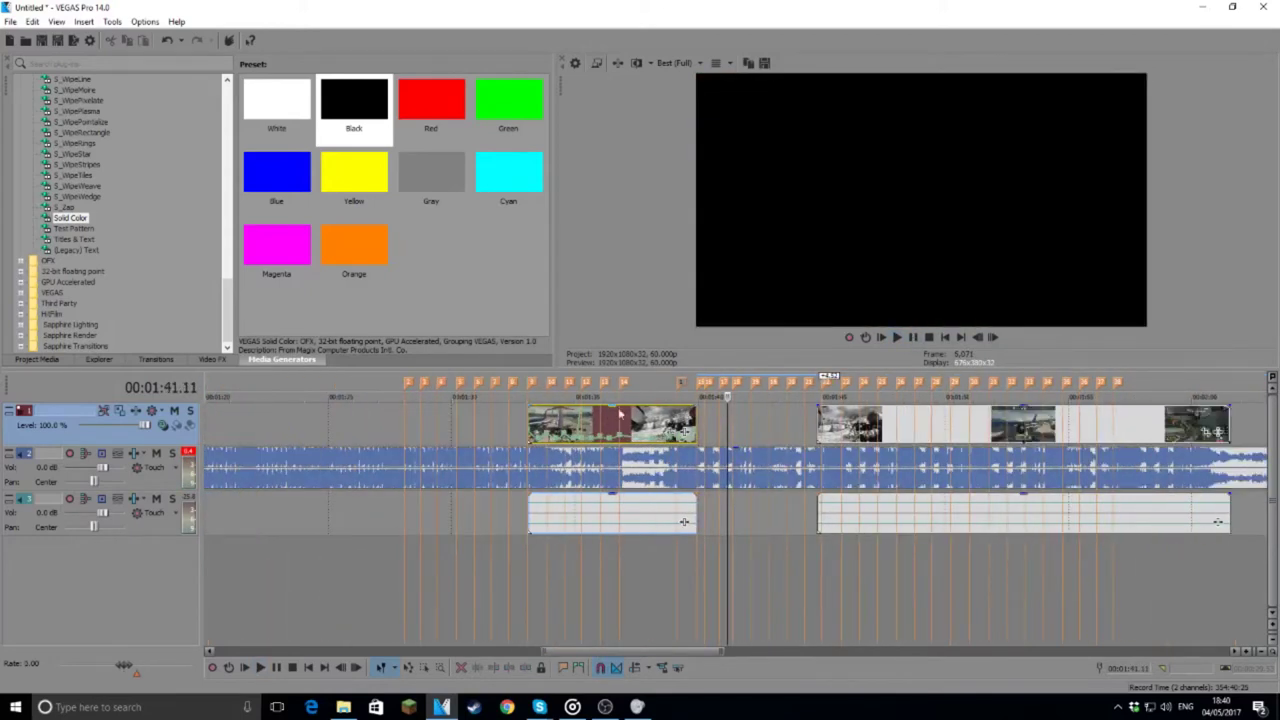
Step: Play the clip from marker 9 through the shot at its end to check the velocity sync against the song
left_click(663, 383)
left_click(898, 339)
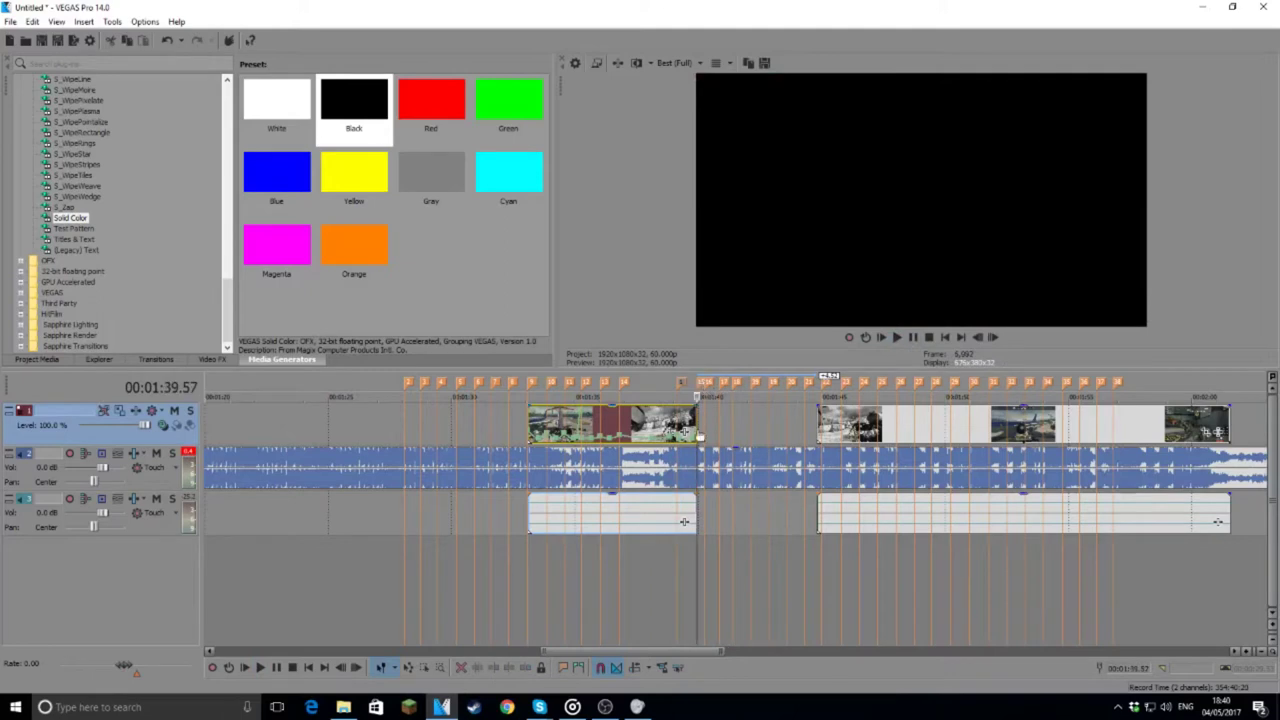
scroll(981, 436, "down", 3)
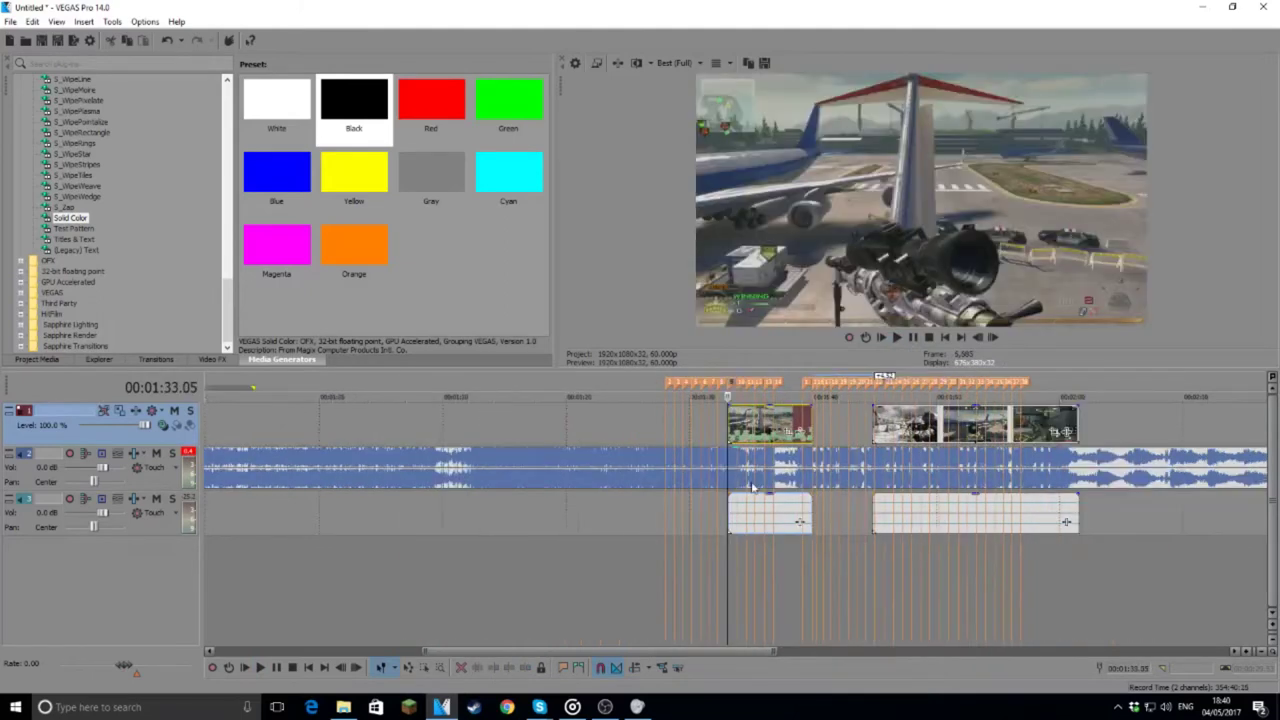
scroll(751, 485, "up", 6)
scroll(783, 470, "down", 5)
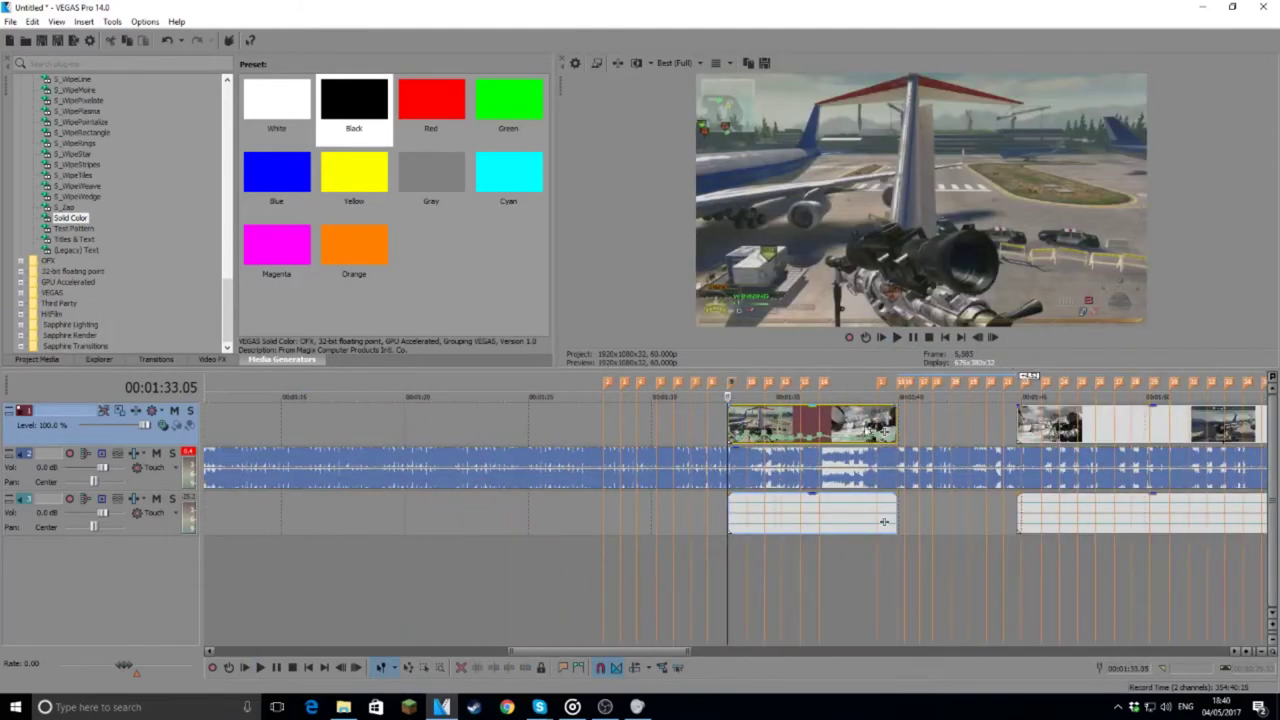
left_click(897, 338)
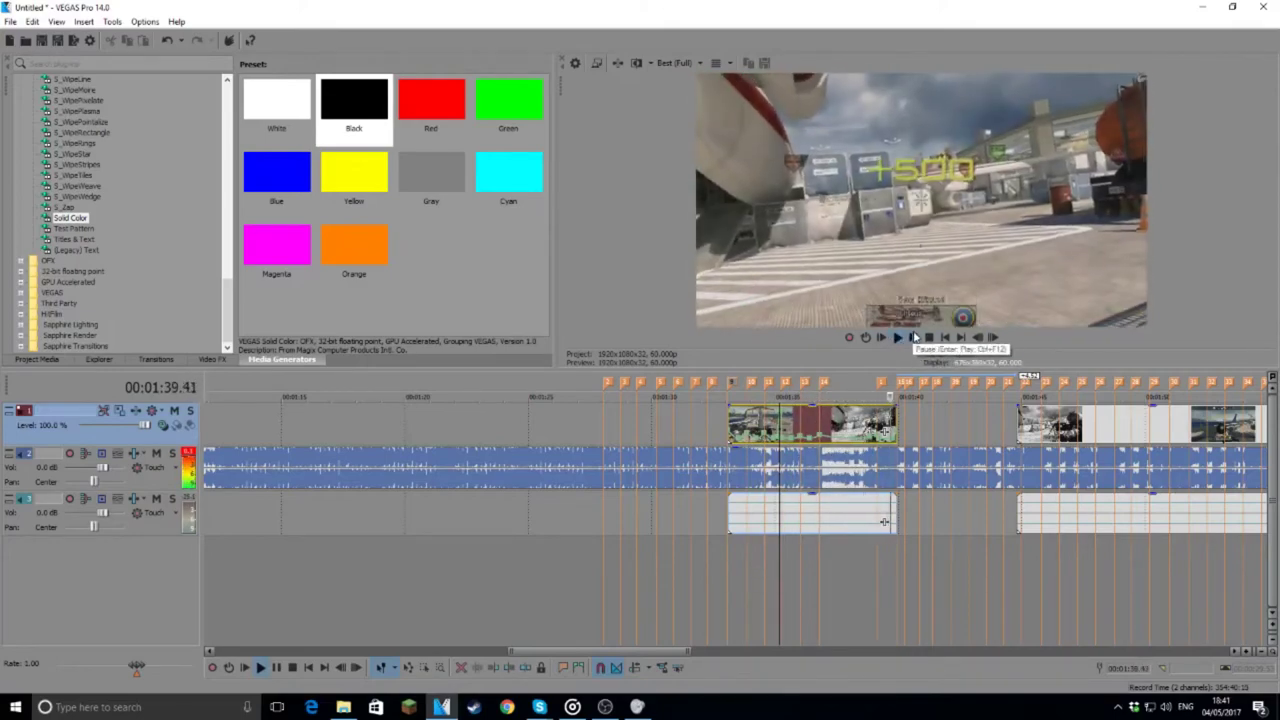
left_click(914, 337)
Step: Open the clip's Event Pan/Crop settings and zoom in slightly at marker 9, cropping the frame to about 1,798 by 1,012 pixels
left_click(795, 392)
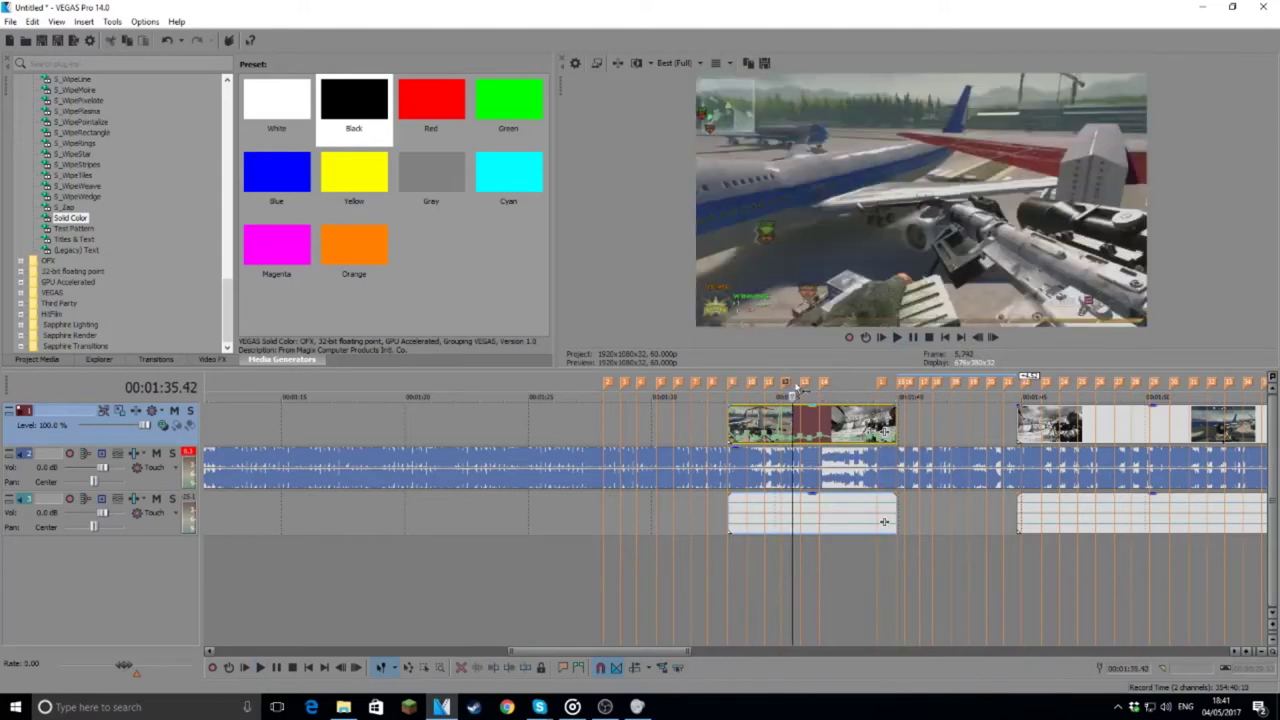
scroll(818, 421, "up", 4)
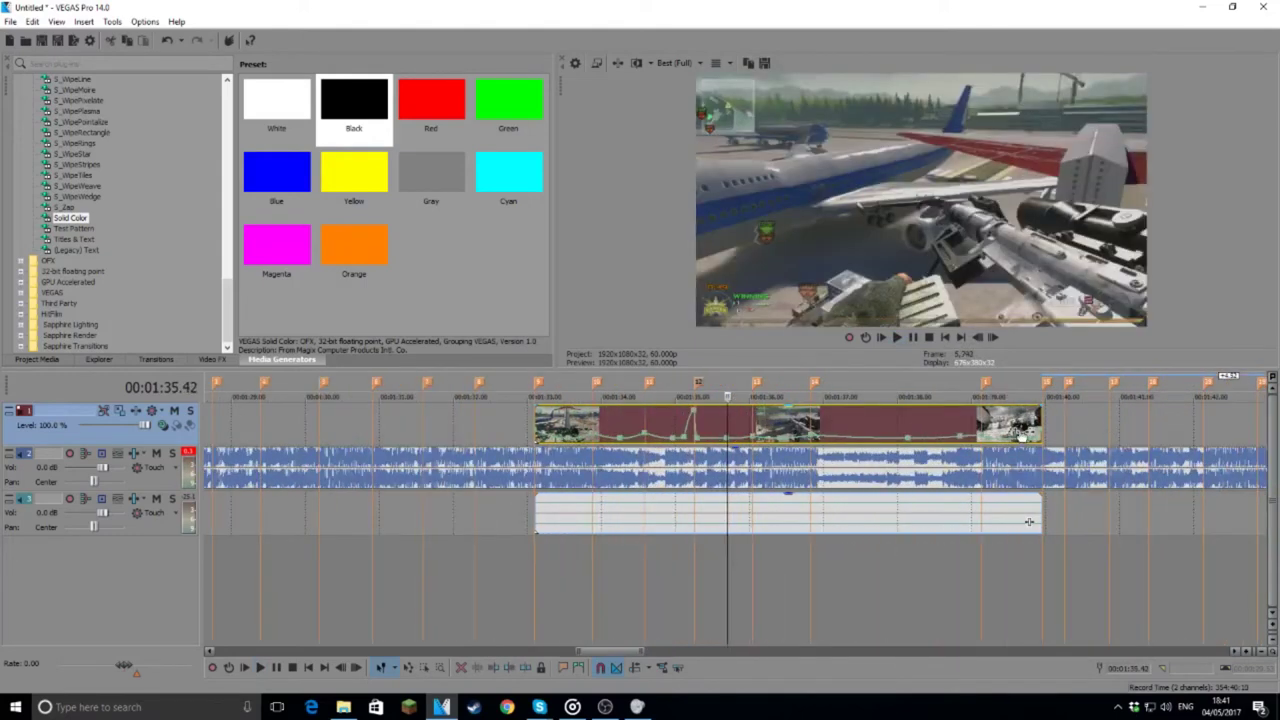
left_click(1023, 431)
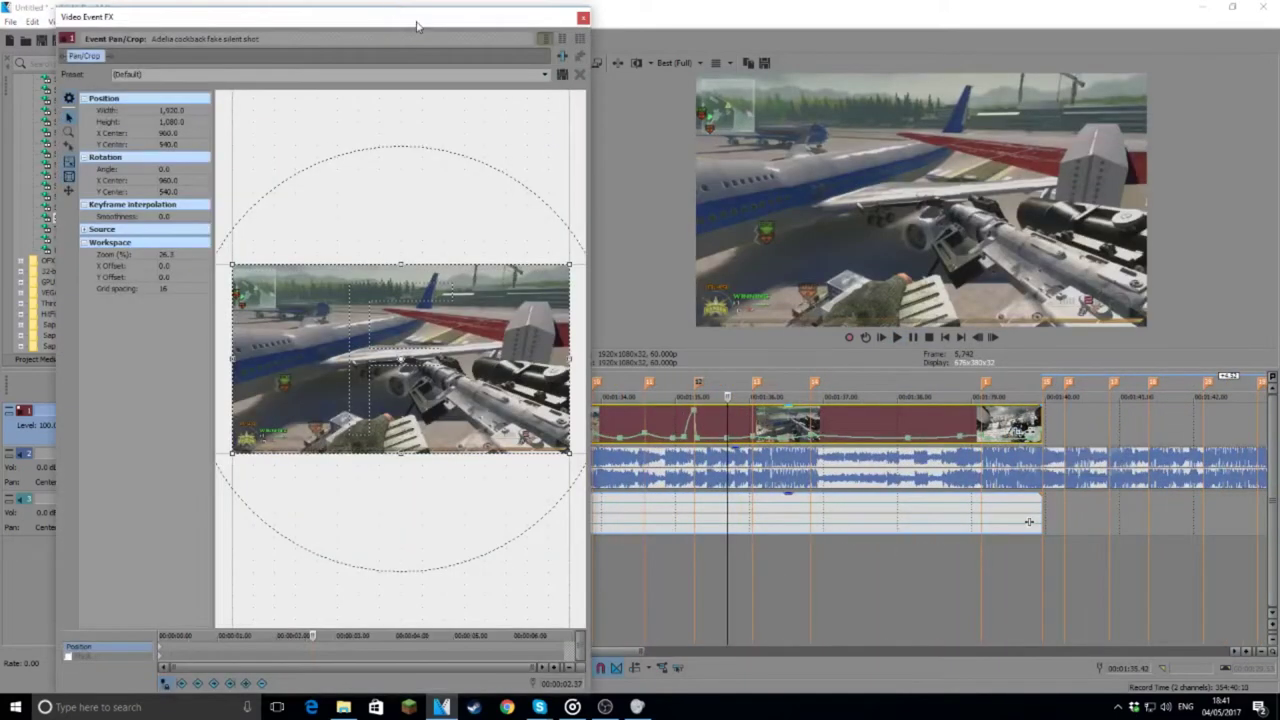
left_click_drag(418, 26, 346, 21)
mouse_move(520, 5)
left_mouse_down()
mouse_move(477, 85)
mouse_move(480, 178)
mouse_move(497, 207)
mouse_move(437, 119)
mouse_move(471, 80)
left_mouse_up()
left_click(537, 383)
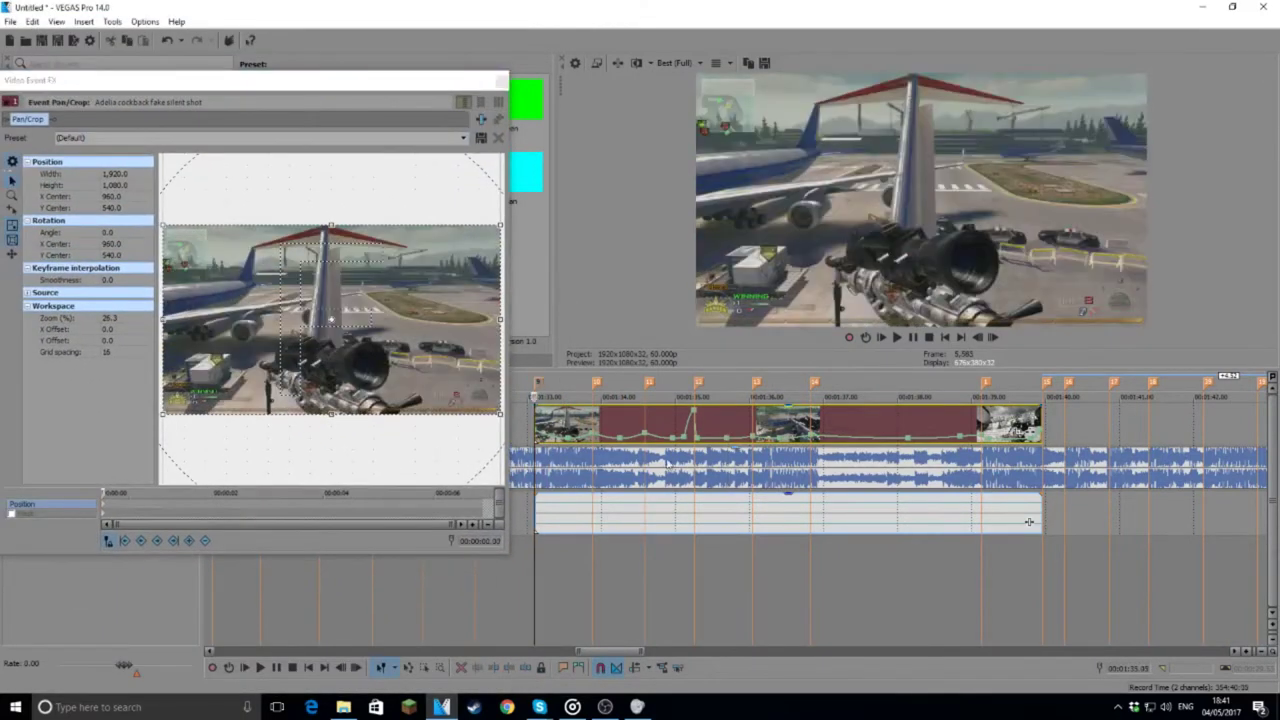
left_click_drag(163, 226, 168, 232)
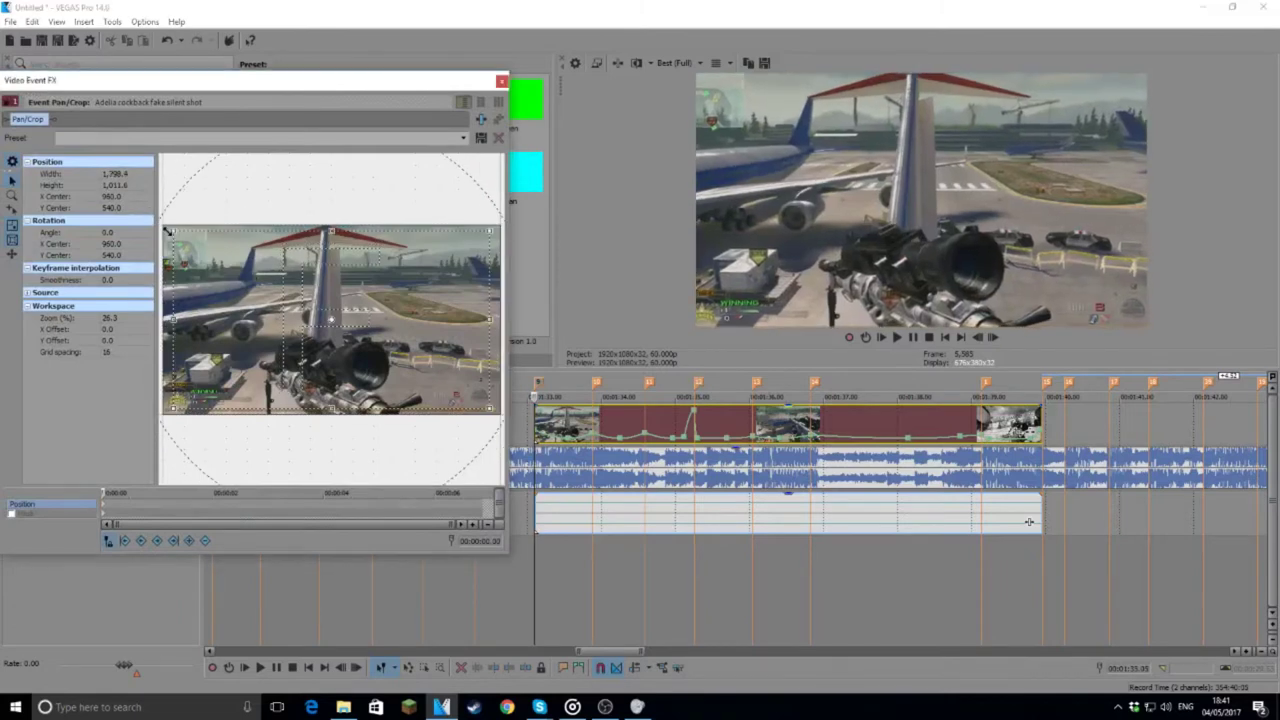
Step: Widen the crop to about 1,844 by 1,037 pixels at marker 10 and add a matching keyframe at marker 11
left_click(596, 388)
left_click_drag(174, 232, 167, 224)
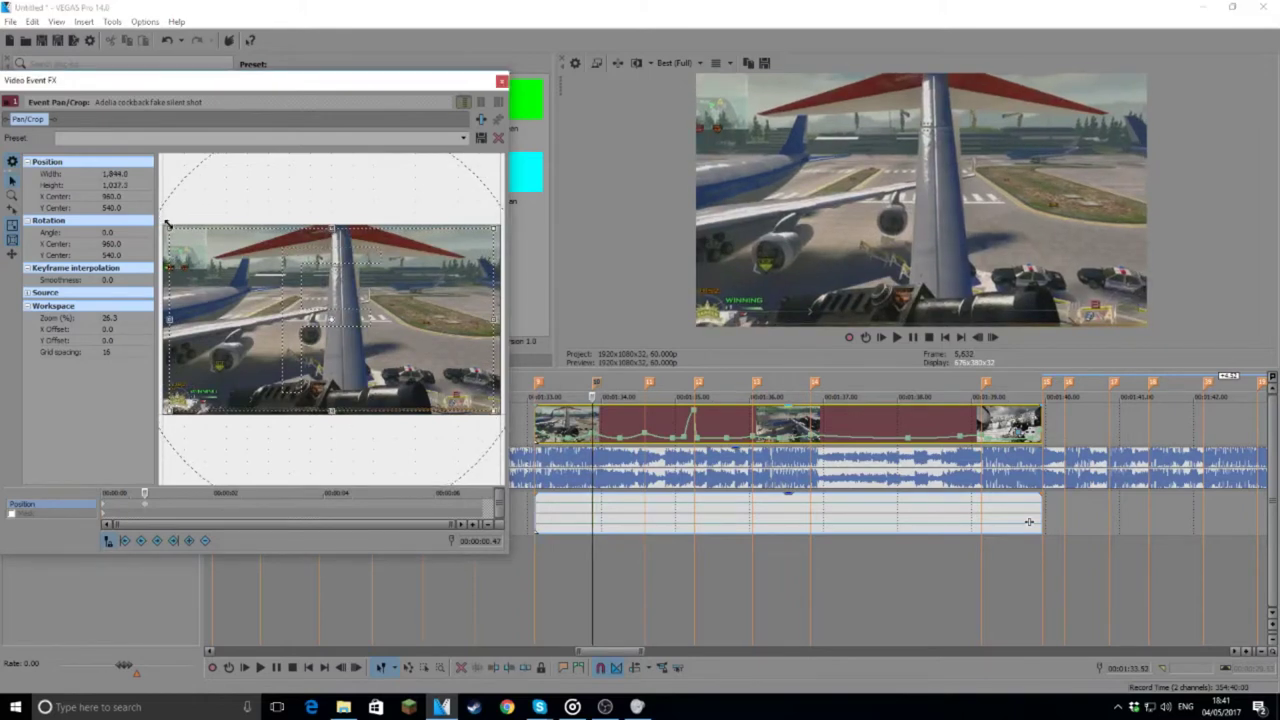
left_click(646, 384)
left_click(187, 542)
Step: Keyframe the crop at about 1,763 by 992 pixels on marker 12 and about 1,830 by 1,030 pixels on marker 13
left_click(697, 386)
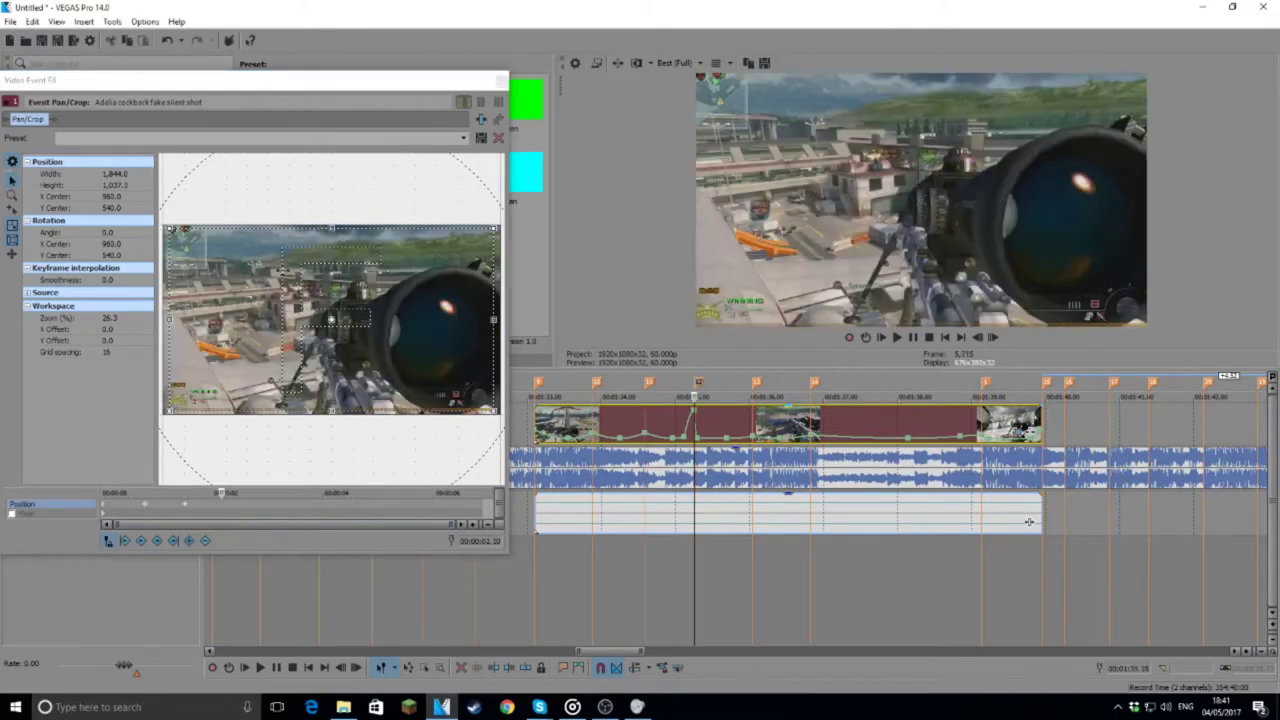
left_click(169, 229)
left_click_drag(166, 229, 174, 234)
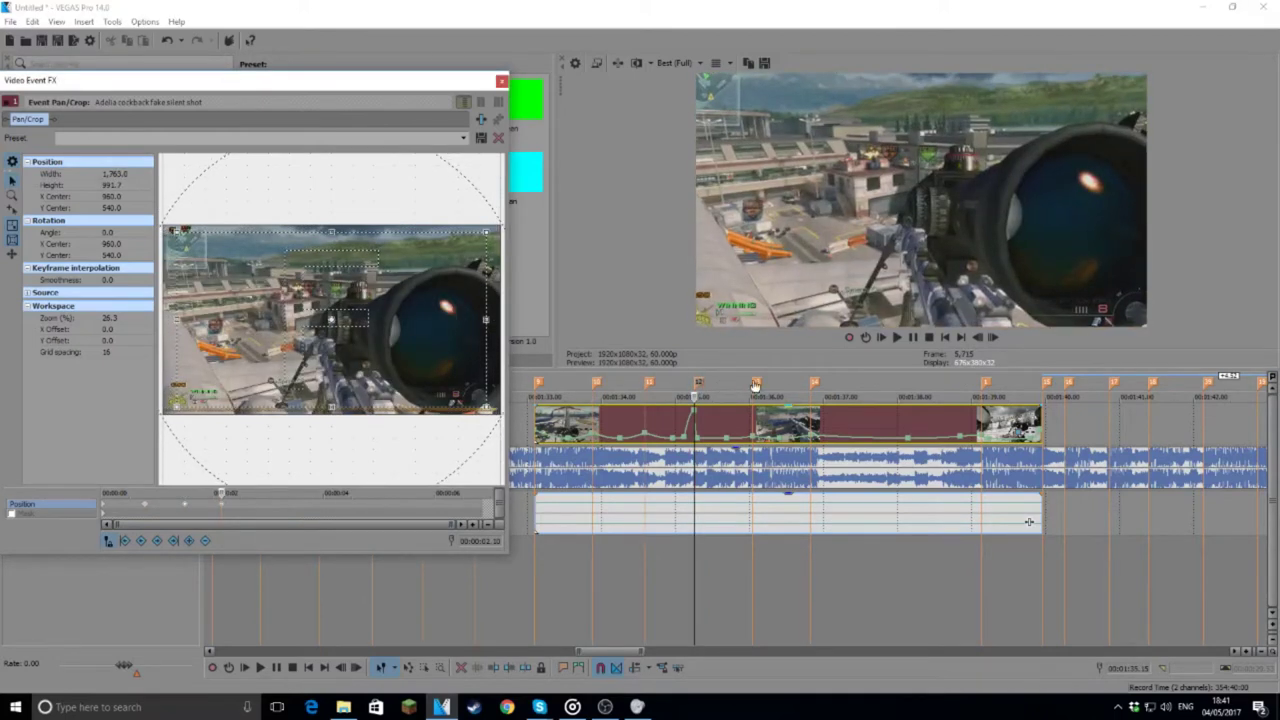
left_click(755, 386)
left_click_drag(176, 232, 170, 229)
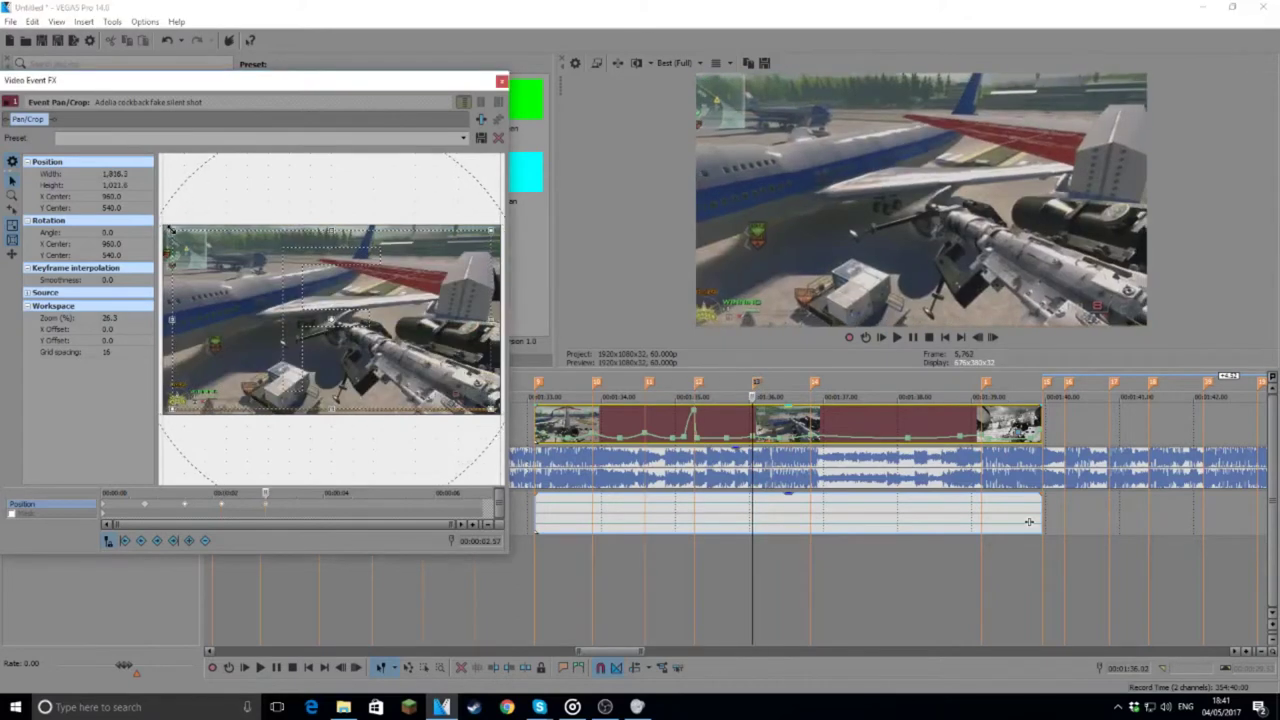
Step: Hold the crop with a keyframe at marker 14, zoom in slightly at the 1:39.08 marker and close the Pan/Crop settings
left_click(812, 390)
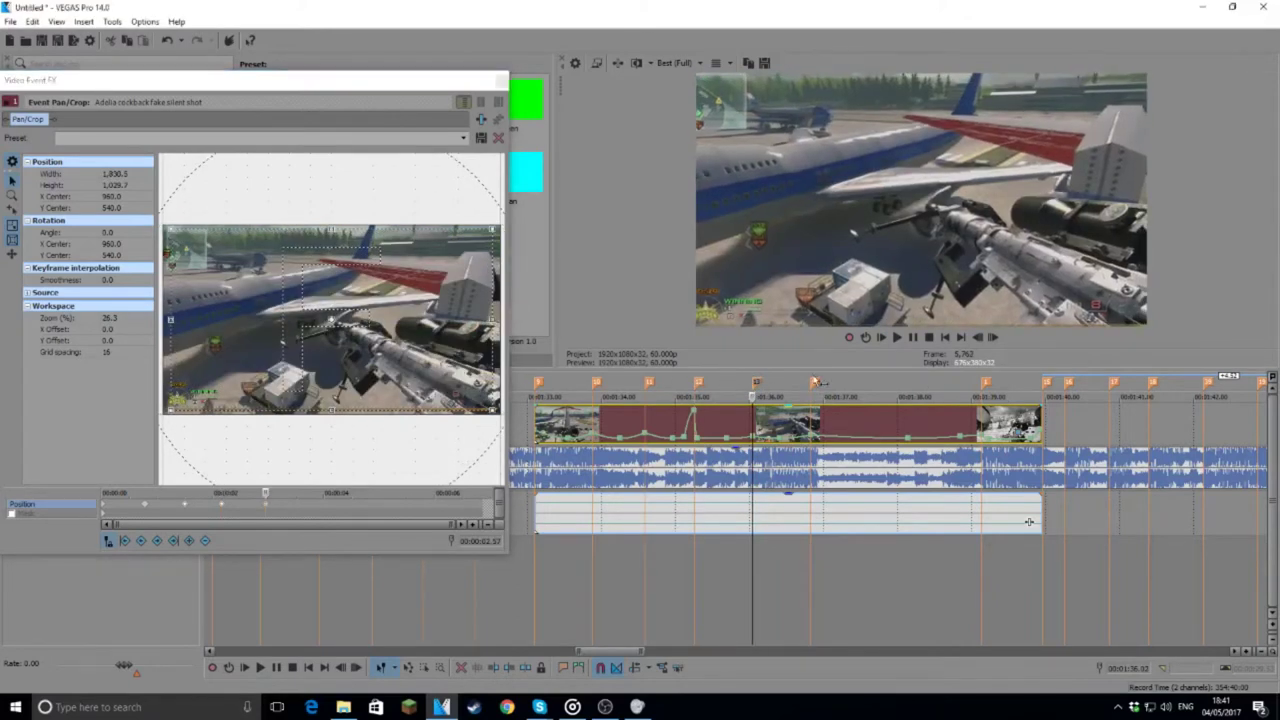
left_click(205, 541)
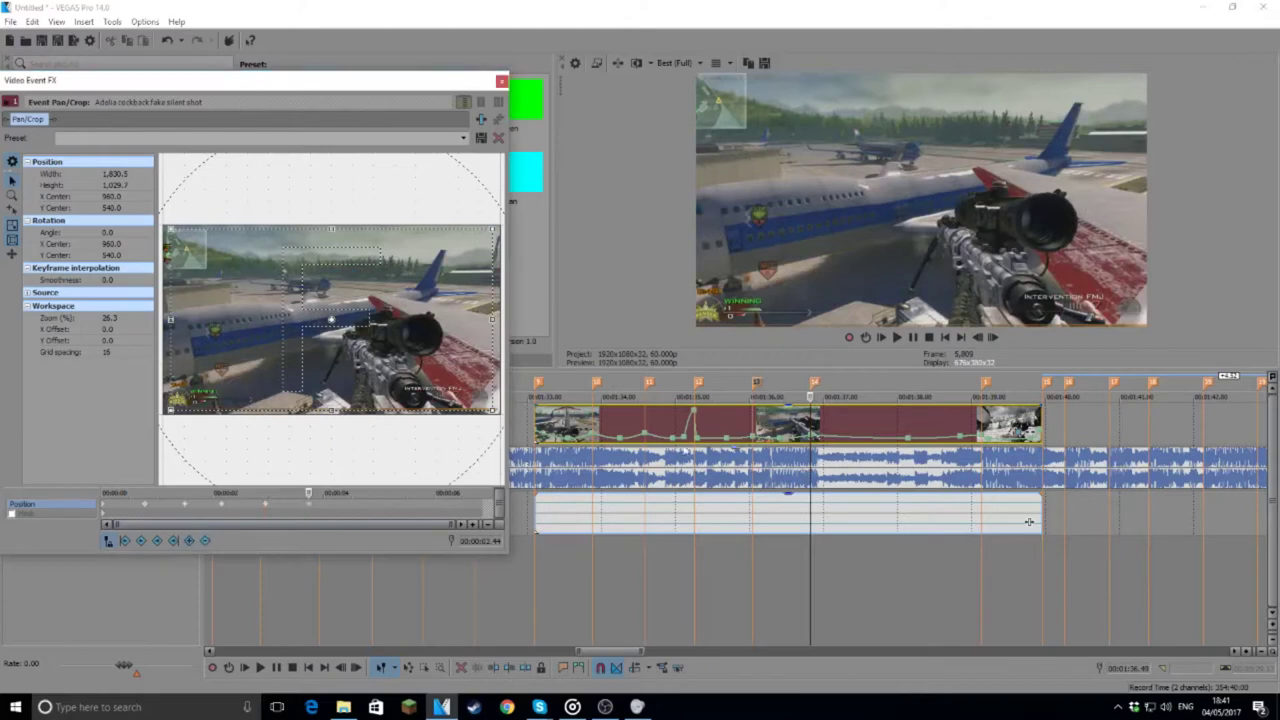
left_click(985, 383)
left_click_drag(176, 232, 179, 234)
left_click(502, 82)
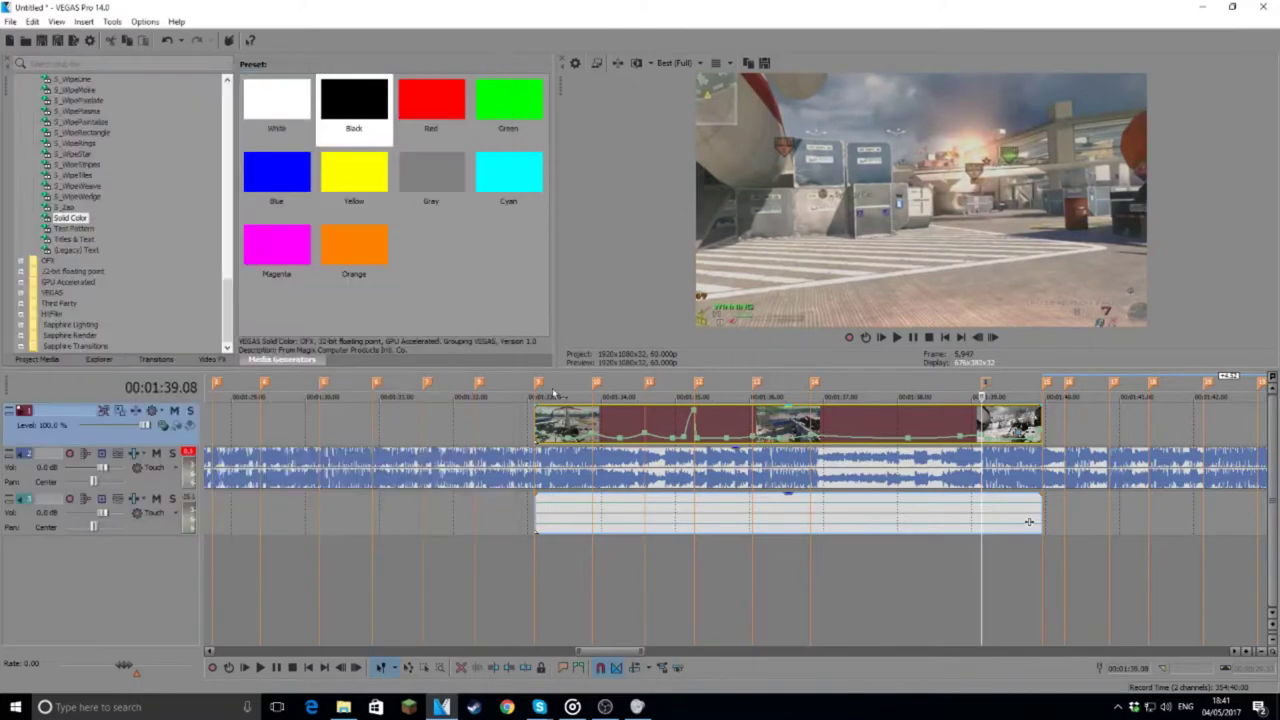
Step: Play the clip from marker 9 past its end to check the beat-timed zooms
left_click(538, 385)
left_click(896, 337)
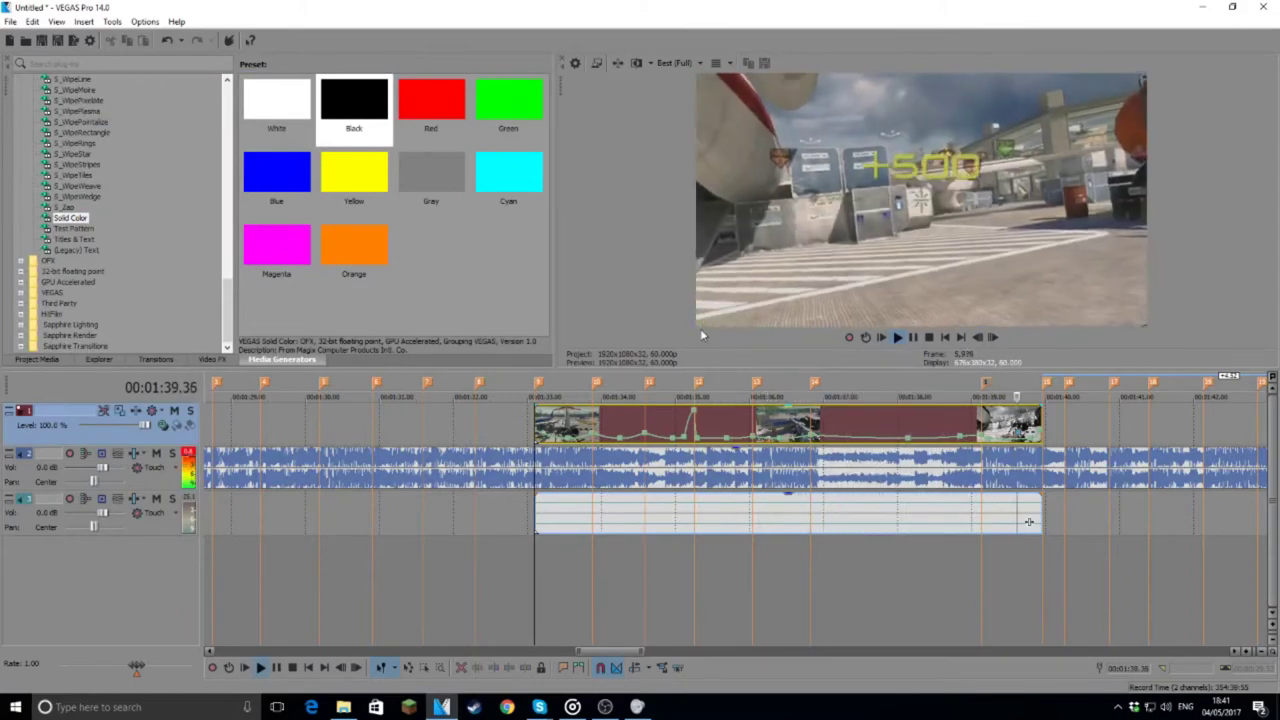
left_click(913, 337)
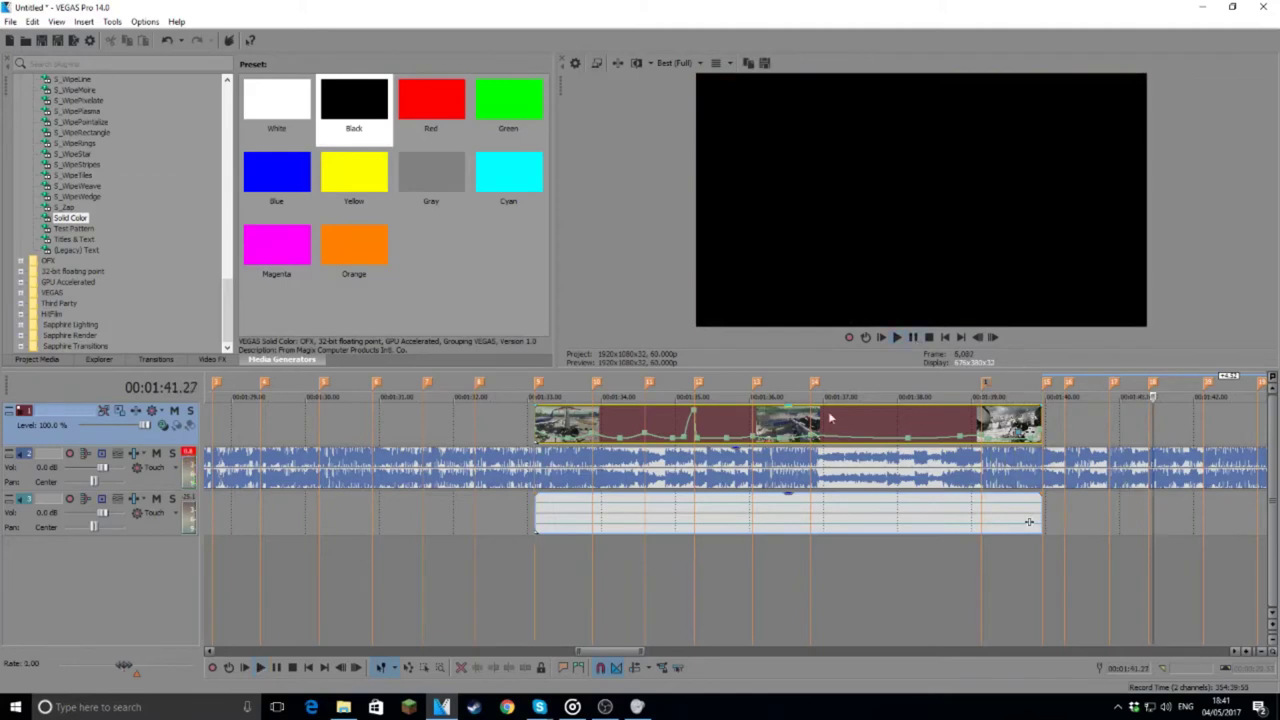
left_click(742, 380)
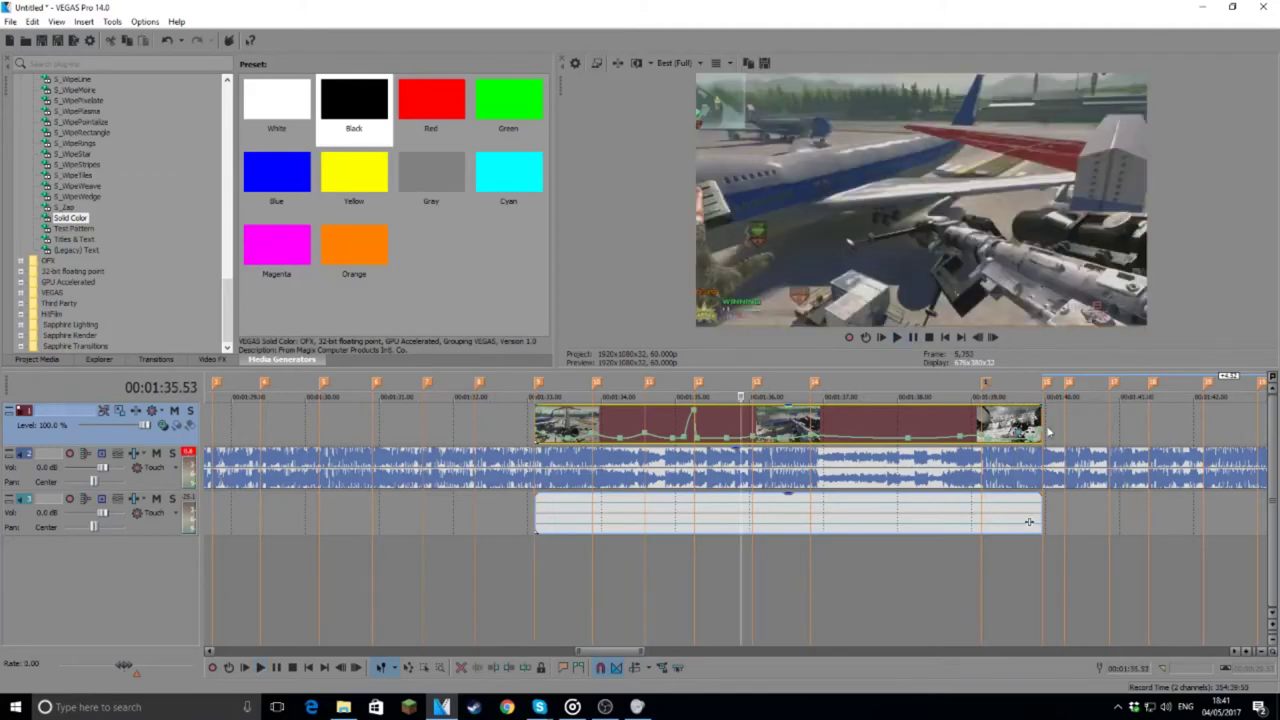
left_click(1260, 441)
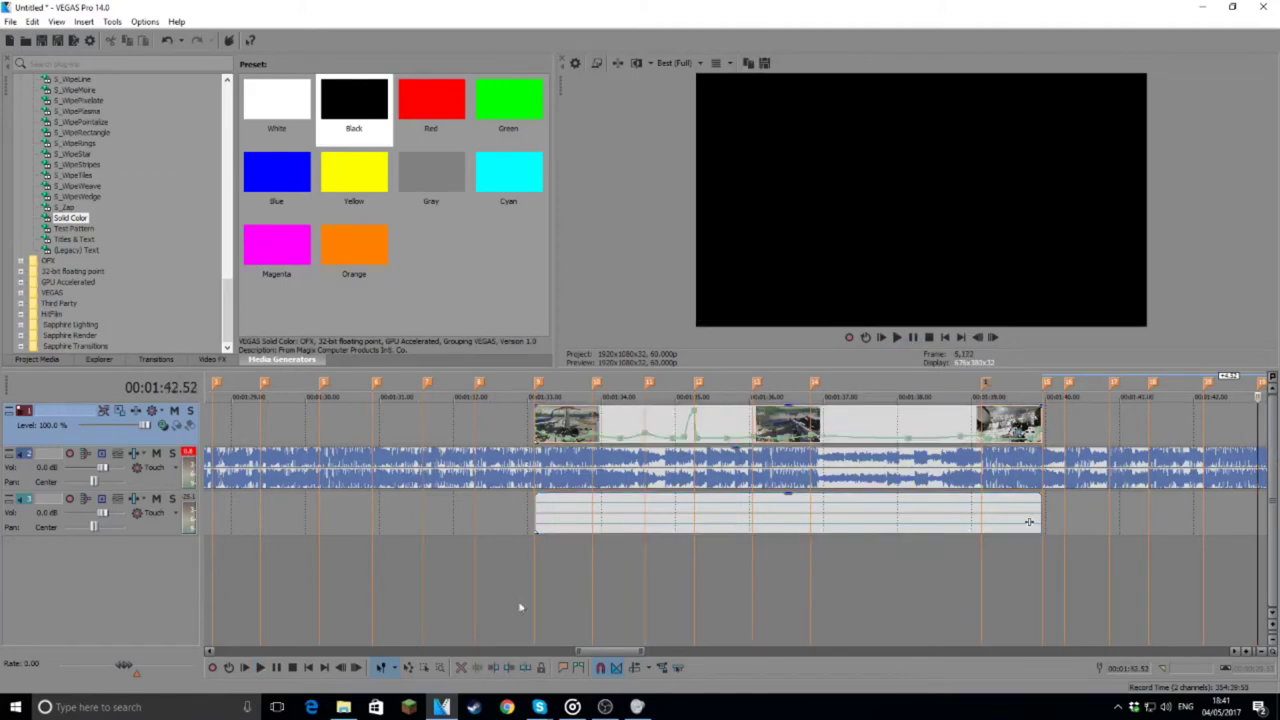
left_click(720, 426)
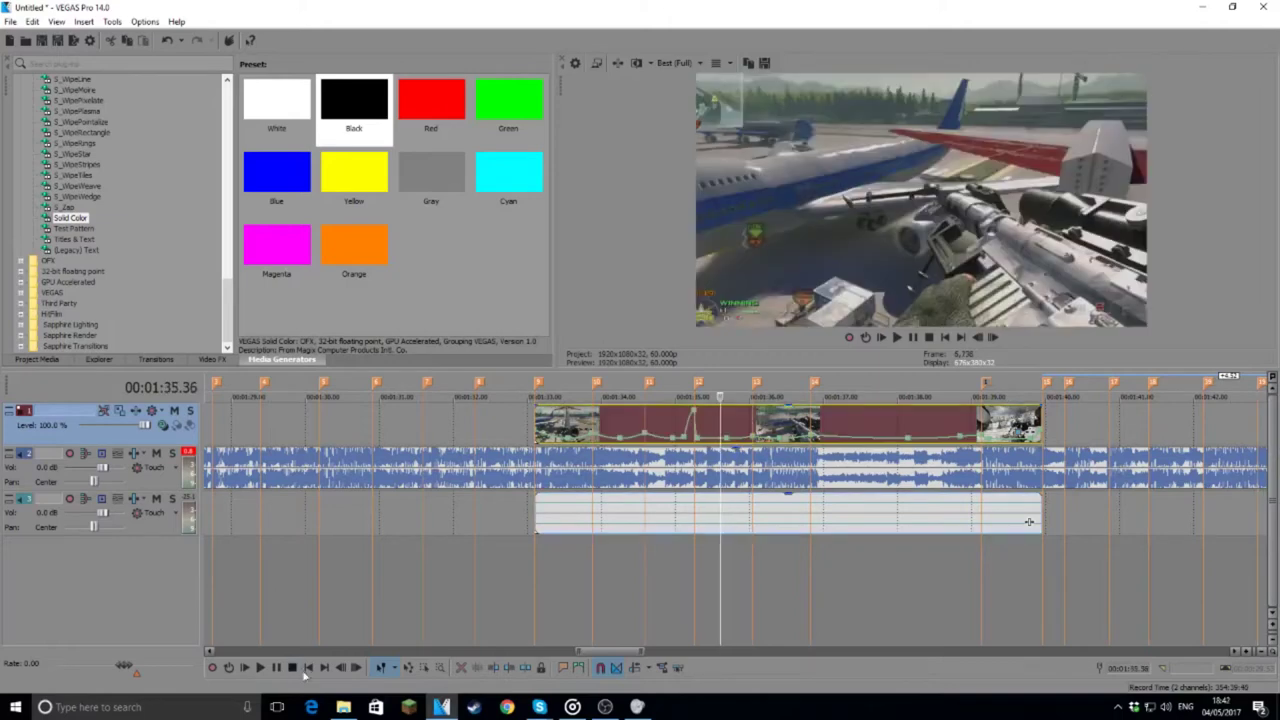
Step: Preview the Scrapyard FAL video from the clip folder around its final kill, and close the player
left_click(343, 707)
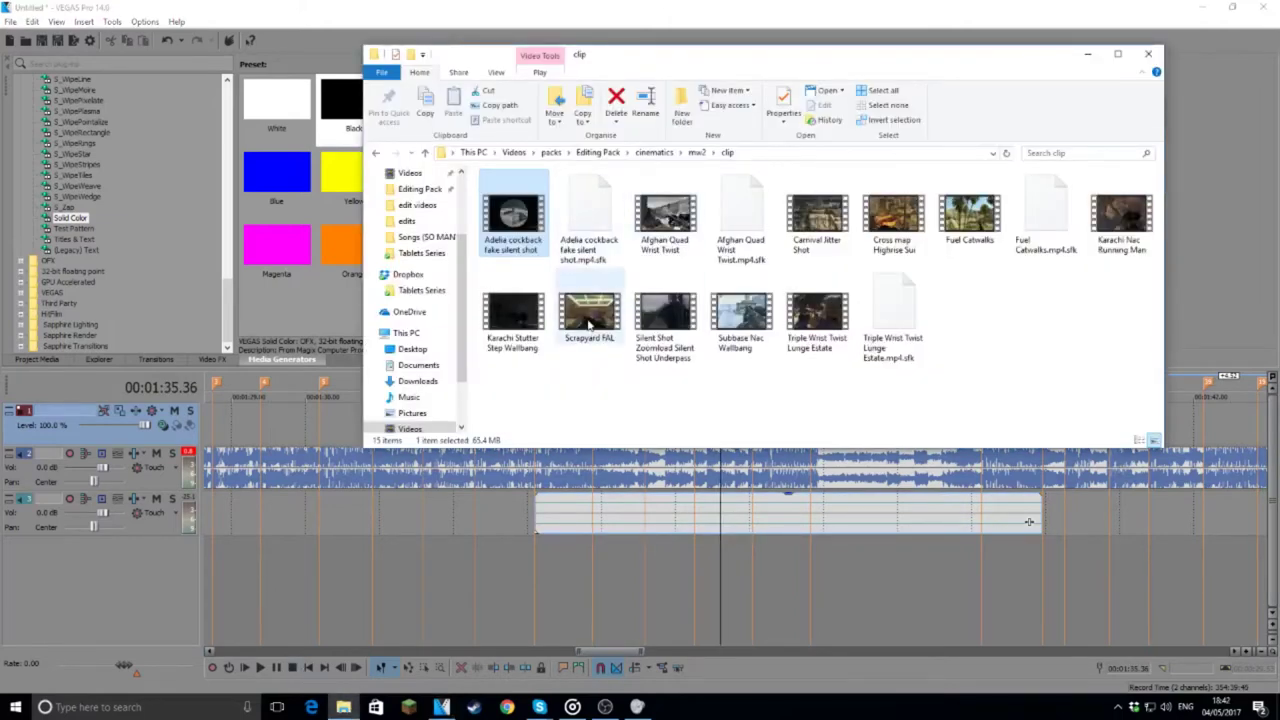
double_click(590, 313)
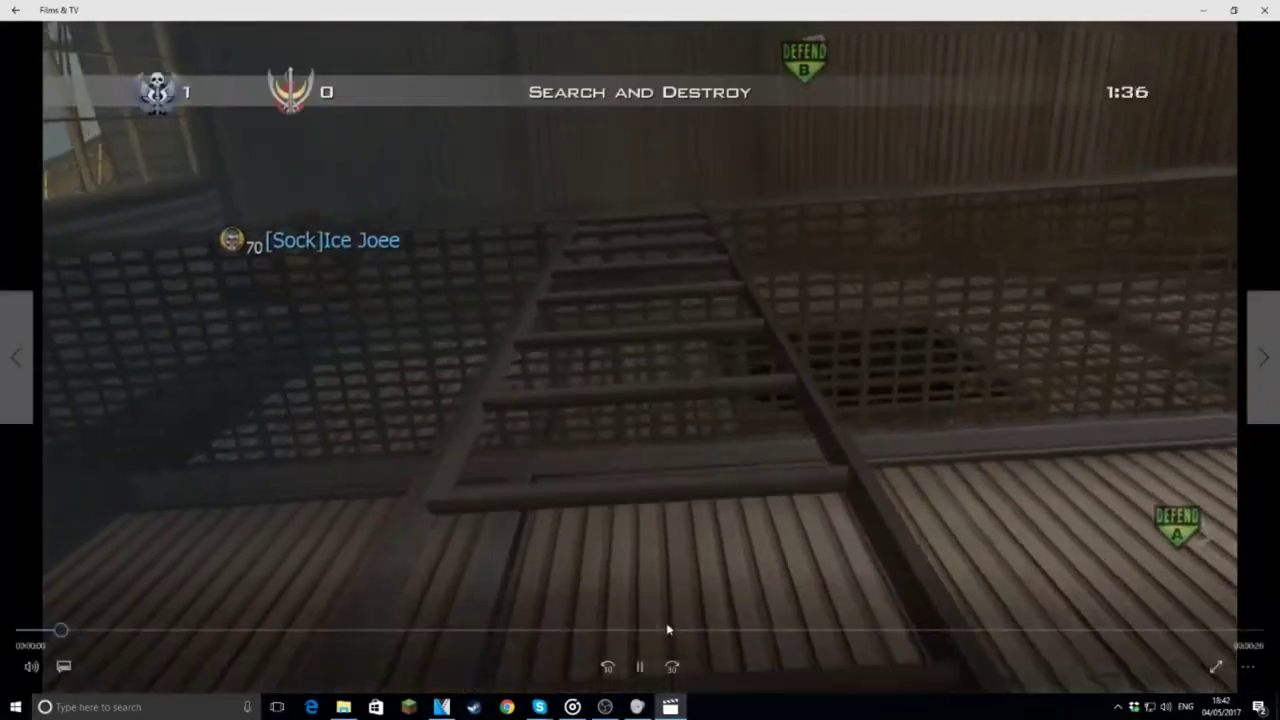
left_click(668, 630)
left_click(505, 628)
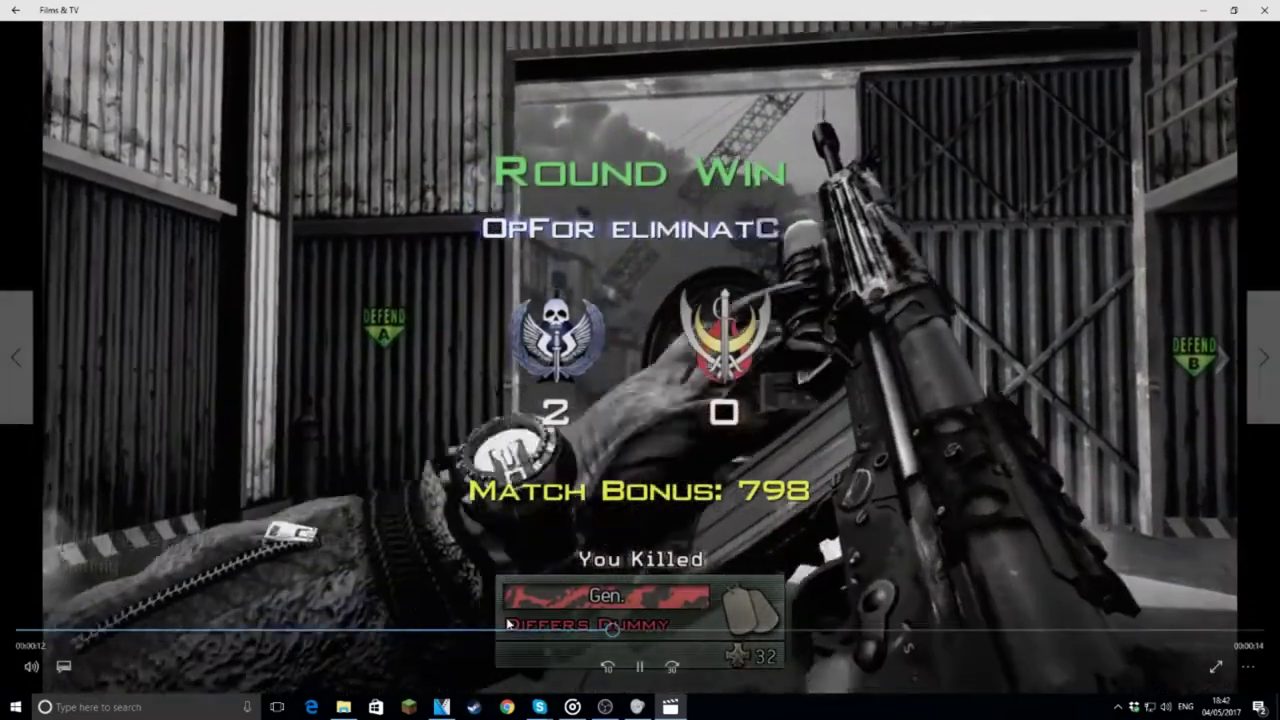
left_click(508, 625)
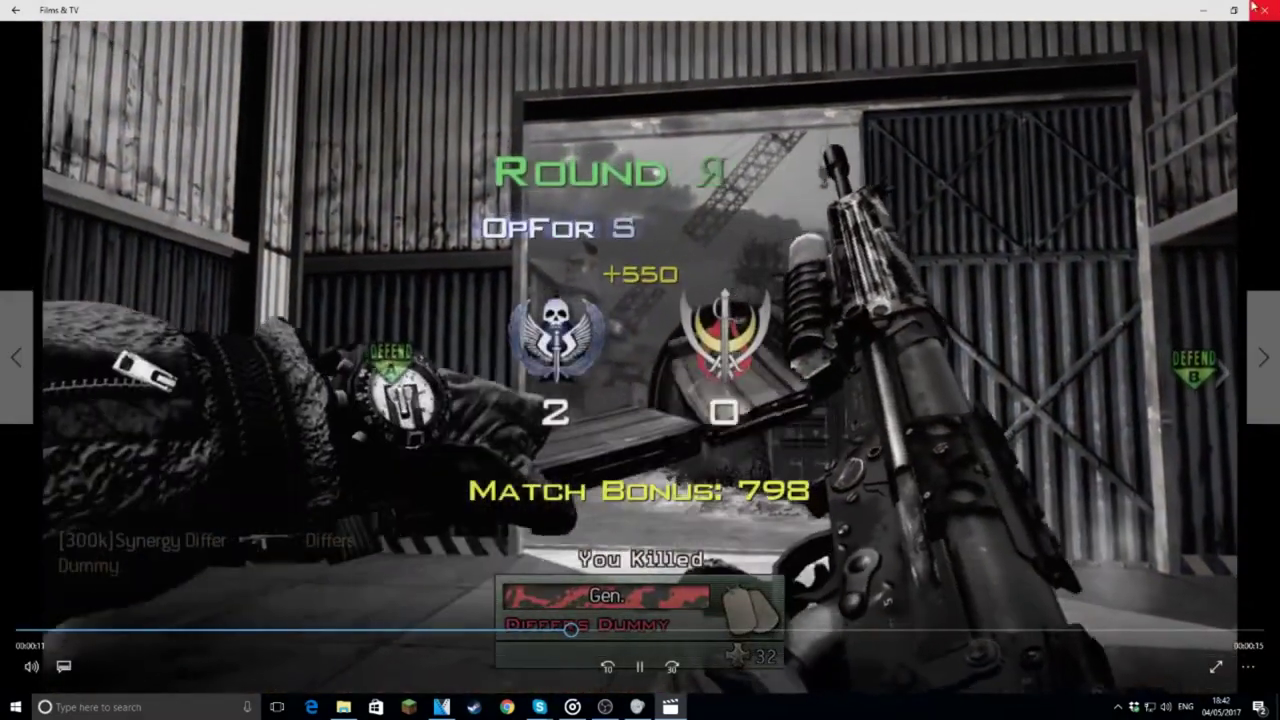
left_click(1256, 9)
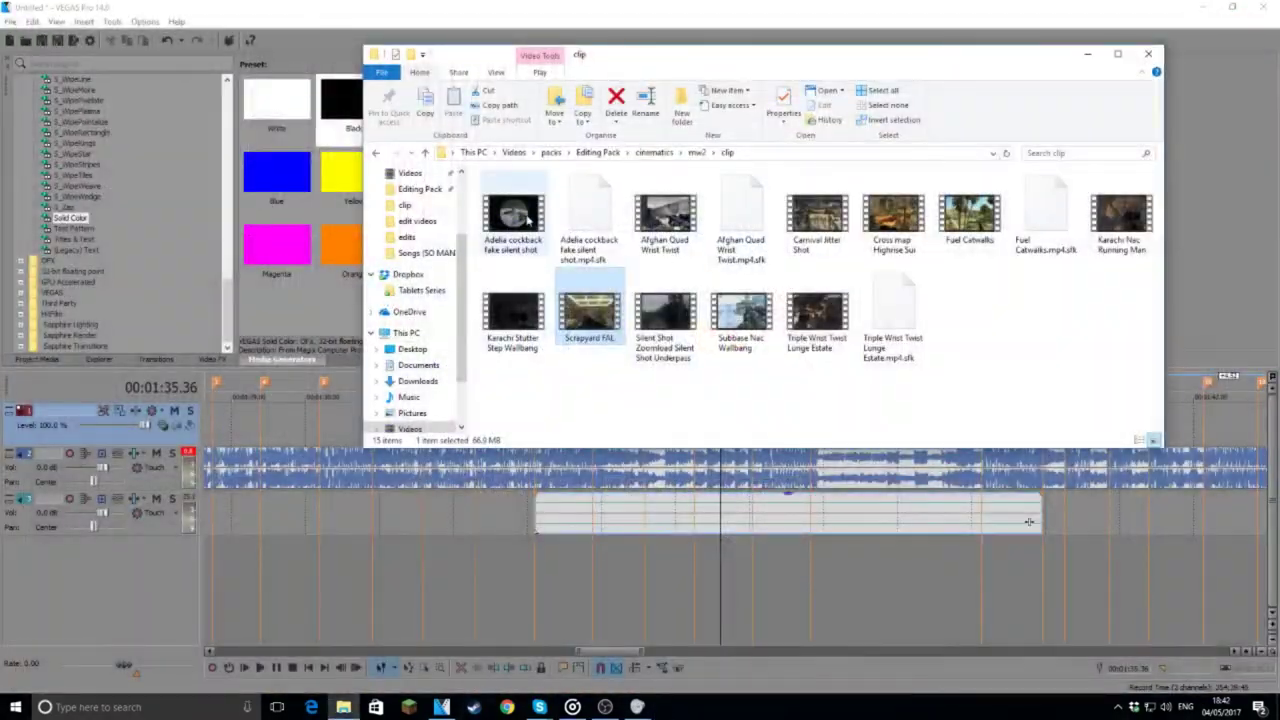
Step: Preview the Karachi Stutter Step Wallbang video from the clip folder, skipping ahead to its final kill, and close the player
double_click(513, 312)
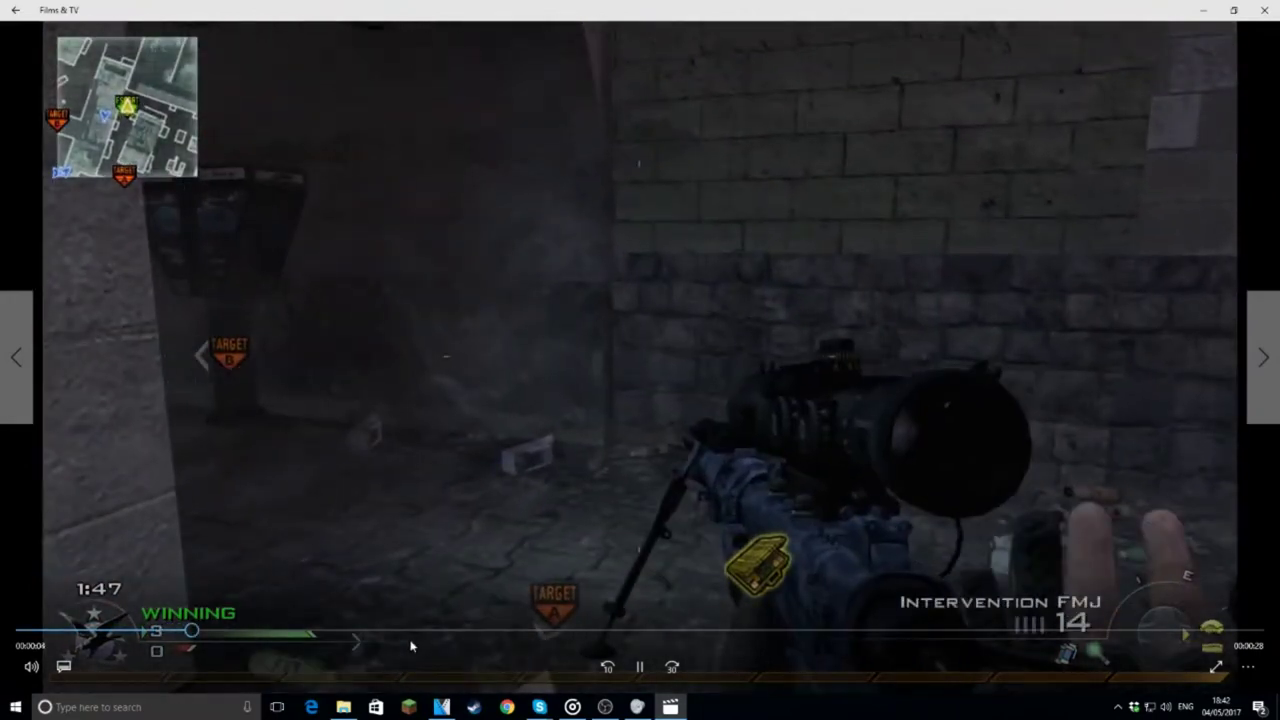
left_click(347, 630)
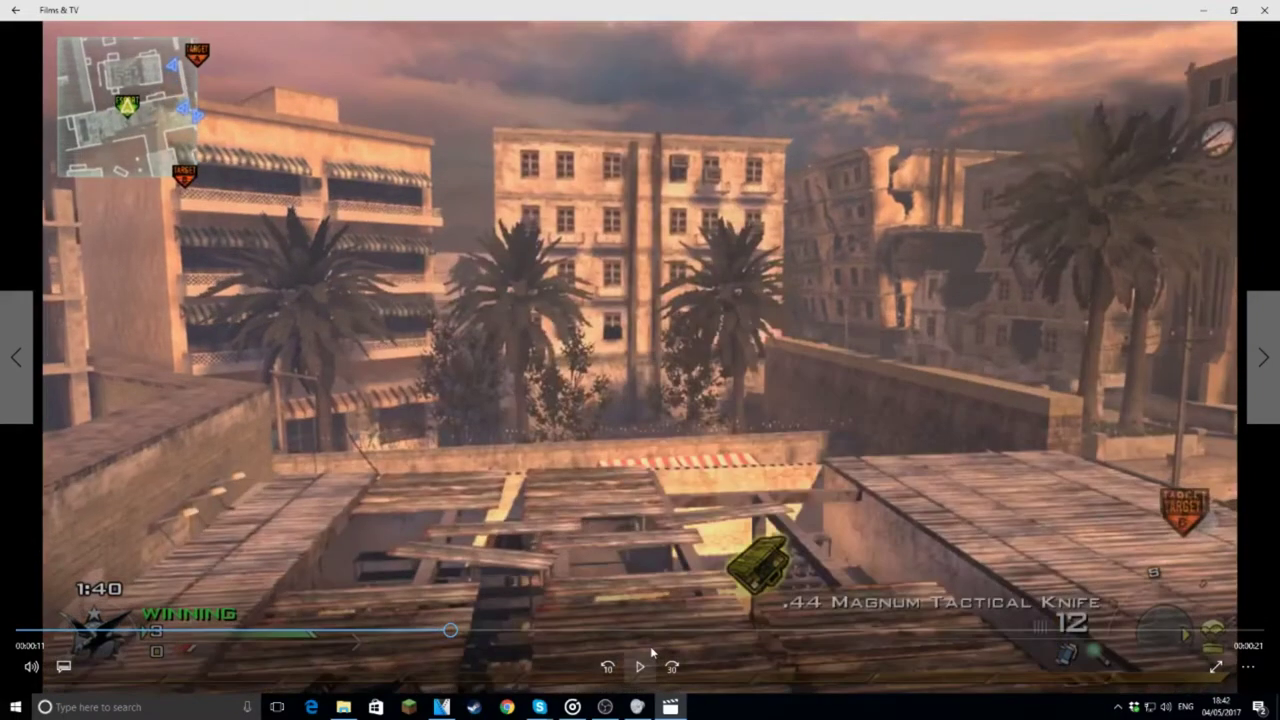
left_click(641, 667)
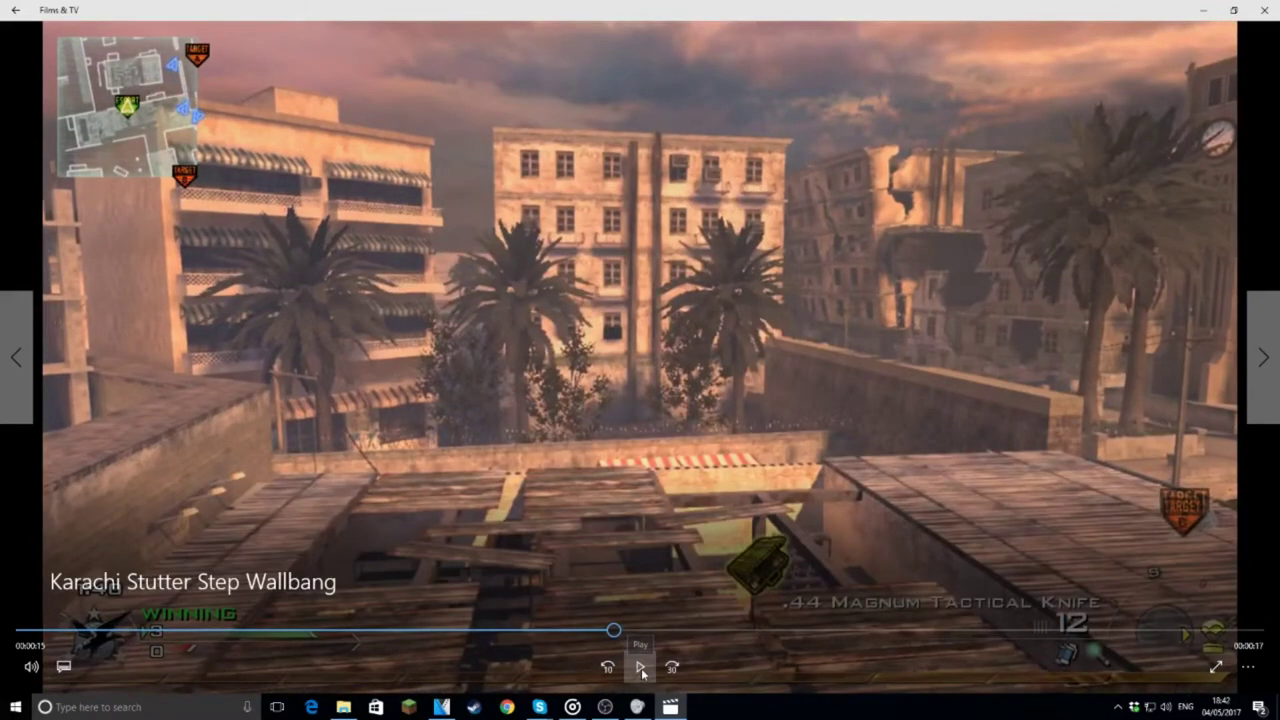
left_click(641, 667)
right_click(660, 708)
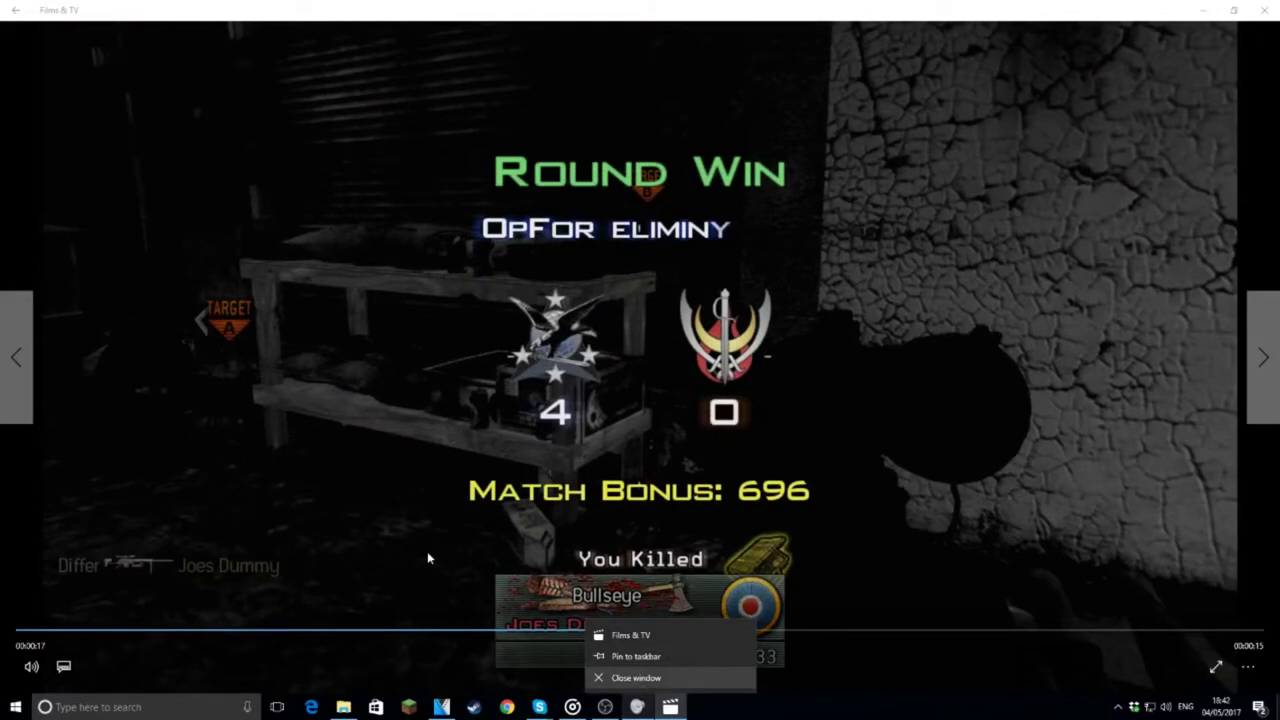
left_click(636, 678)
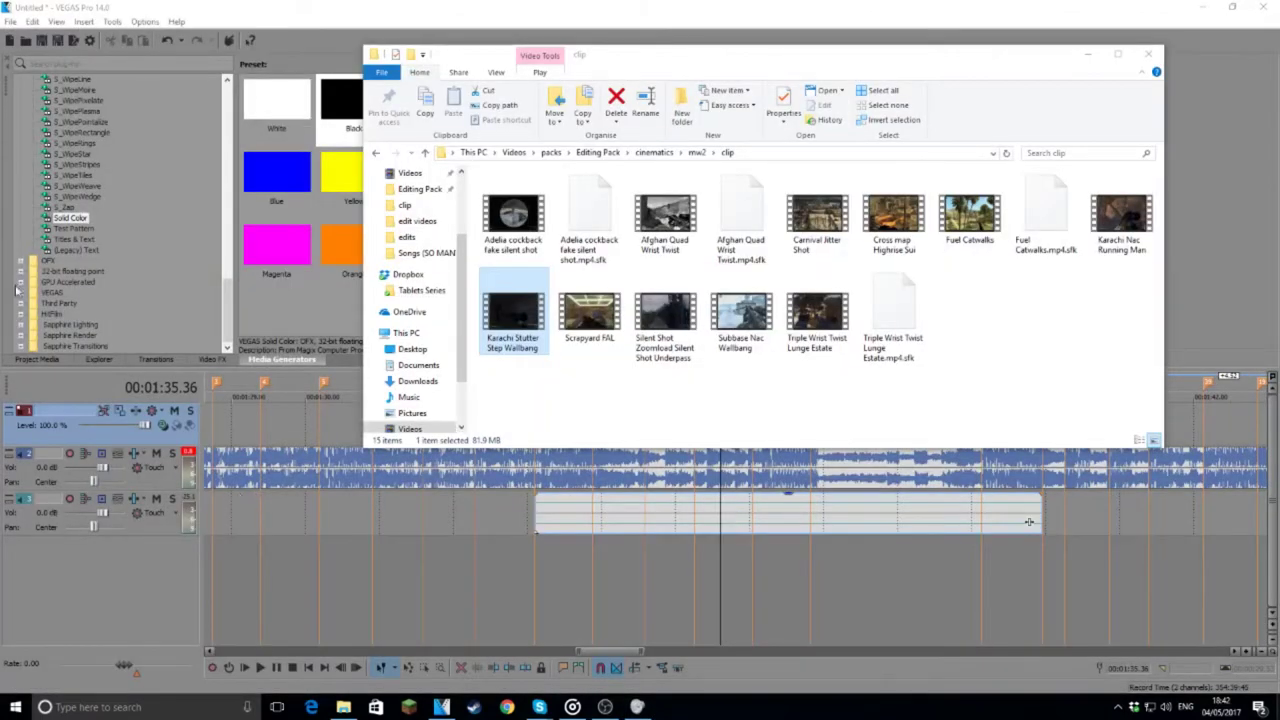
Step: Bring File Explorer back up, go up to the cinematics folder and open its mw2 folder
left_click(408, 588)
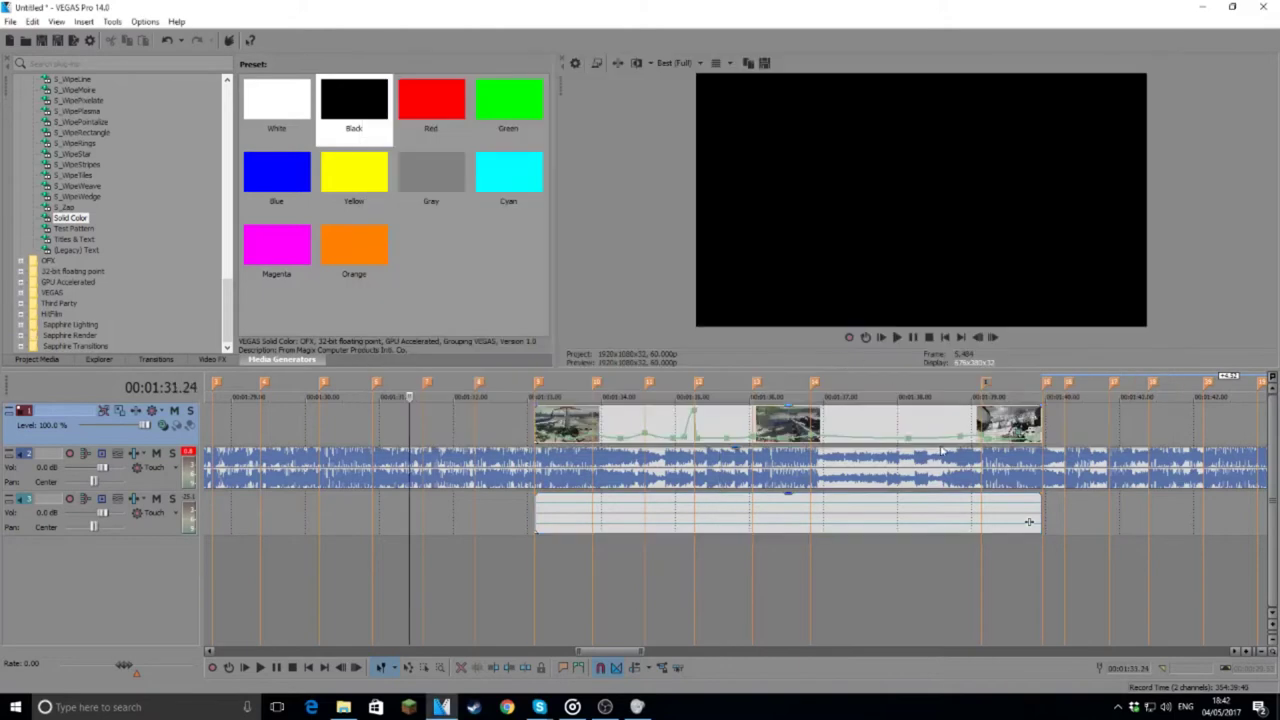
left_click(343, 697)
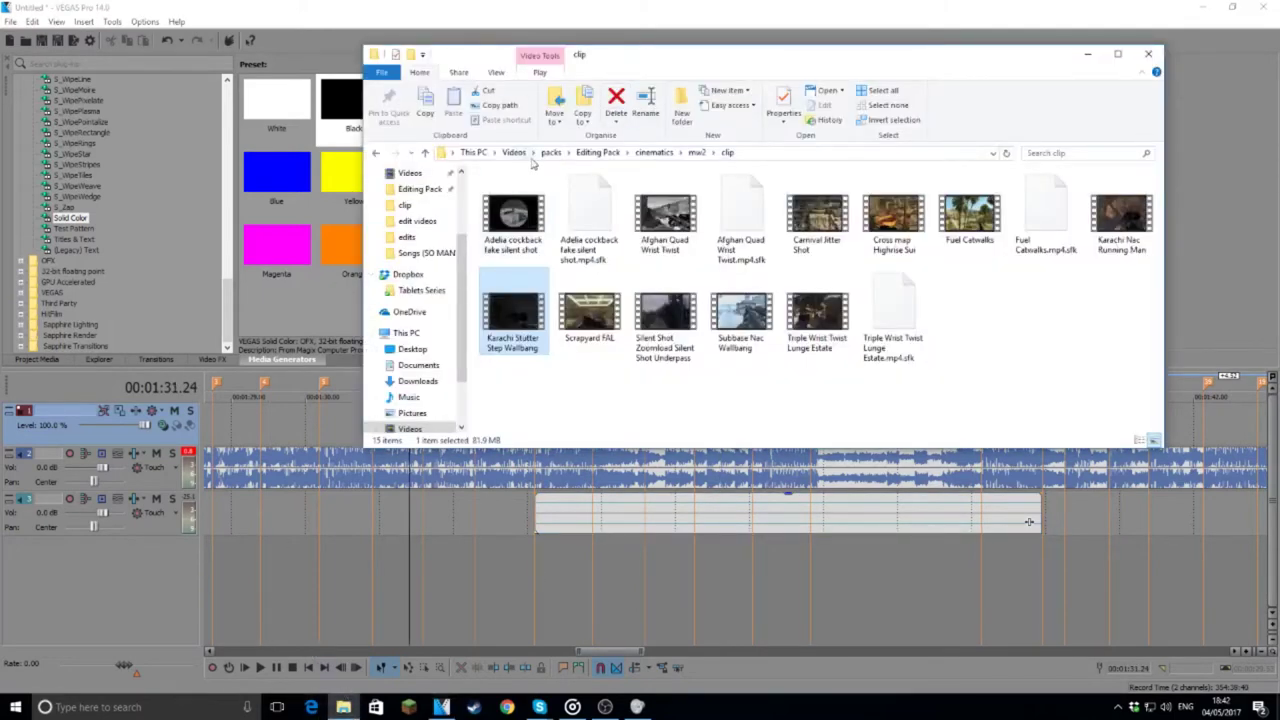
left_click(654, 152)
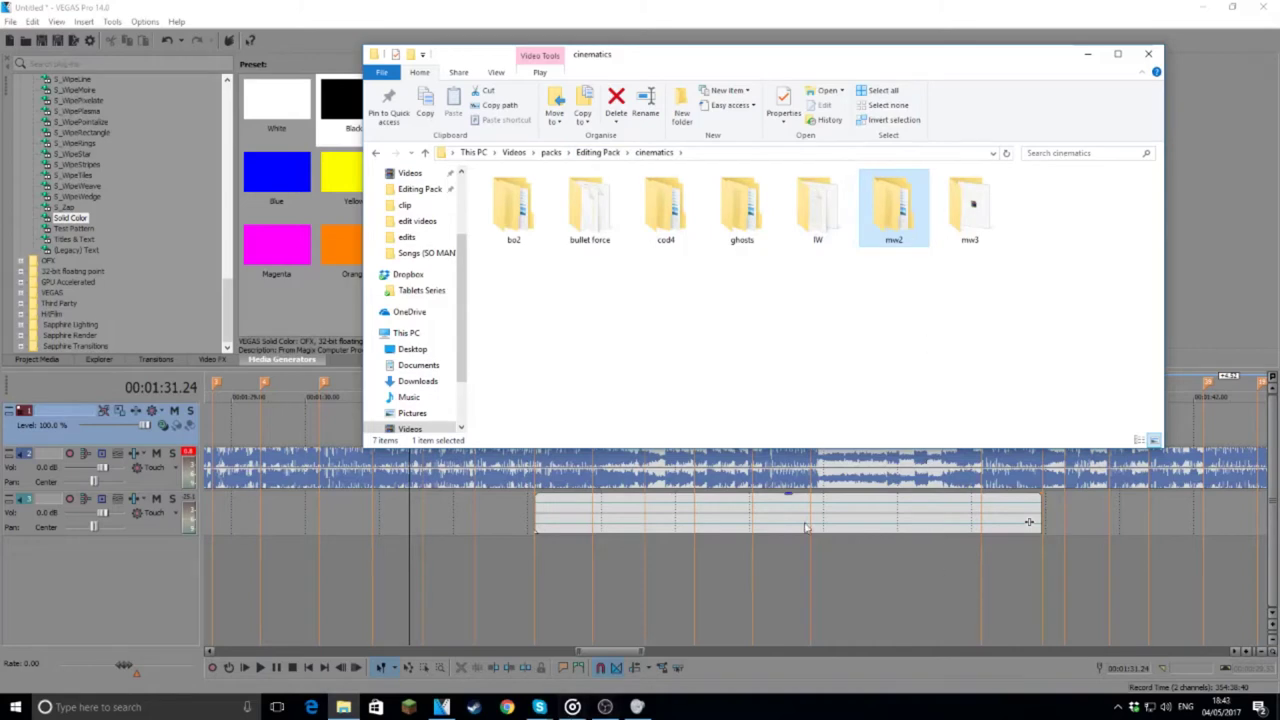
double_click(893, 210)
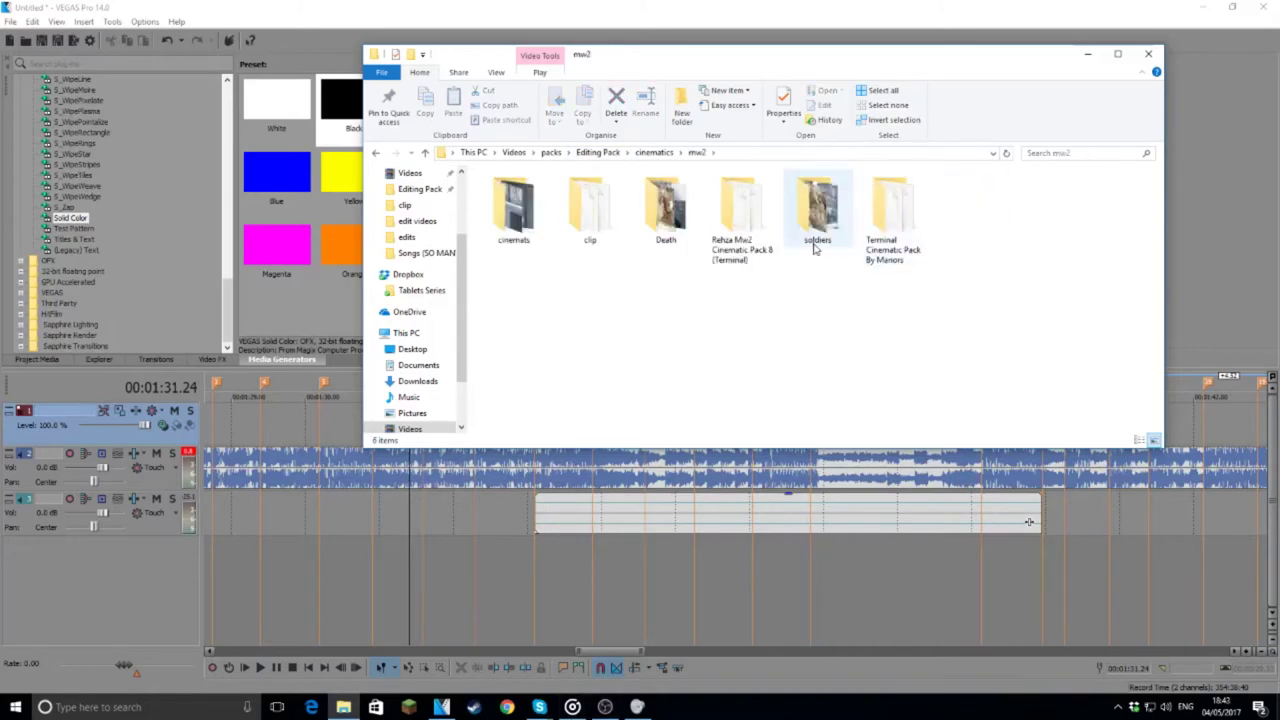
Step: Look through the Terminal Cinematic Pack By Manors, soldiers, Death and clip folders, ending in the Rehza Mw2 Cinematic Pack 8 (Terminal) folder
double_click(895, 210)
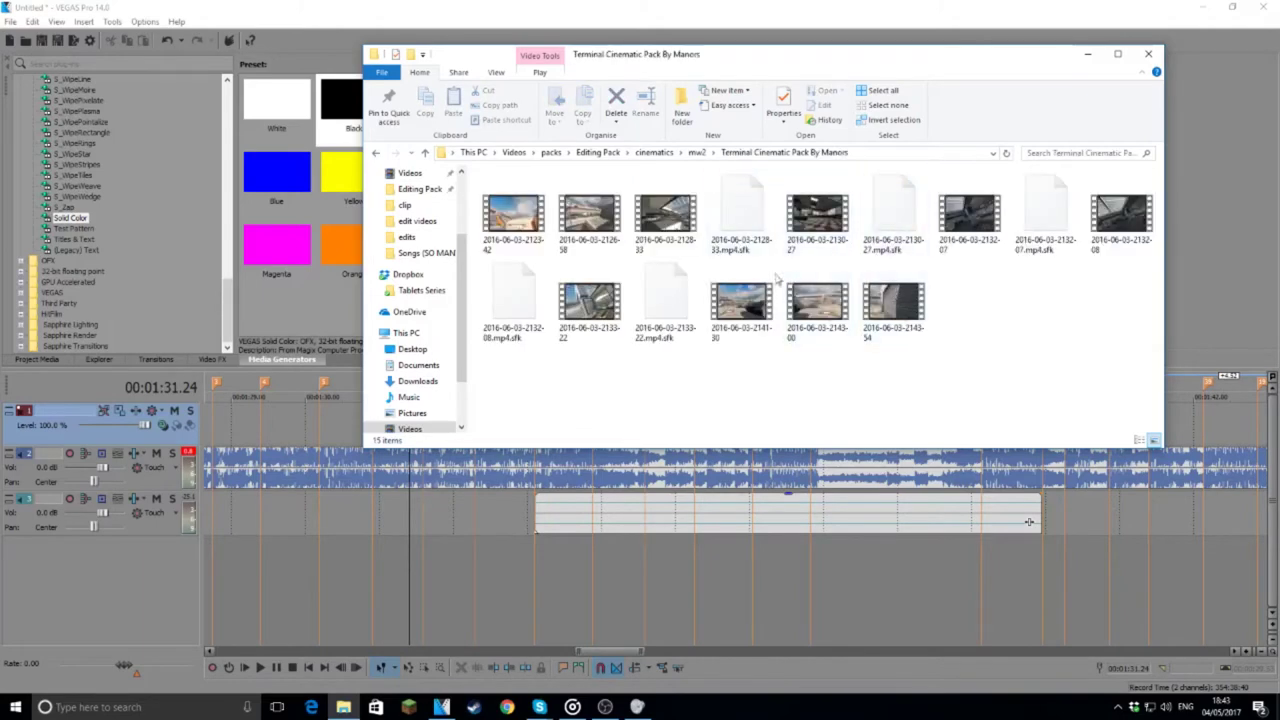
key("alt+Left")
double_click(806, 207)
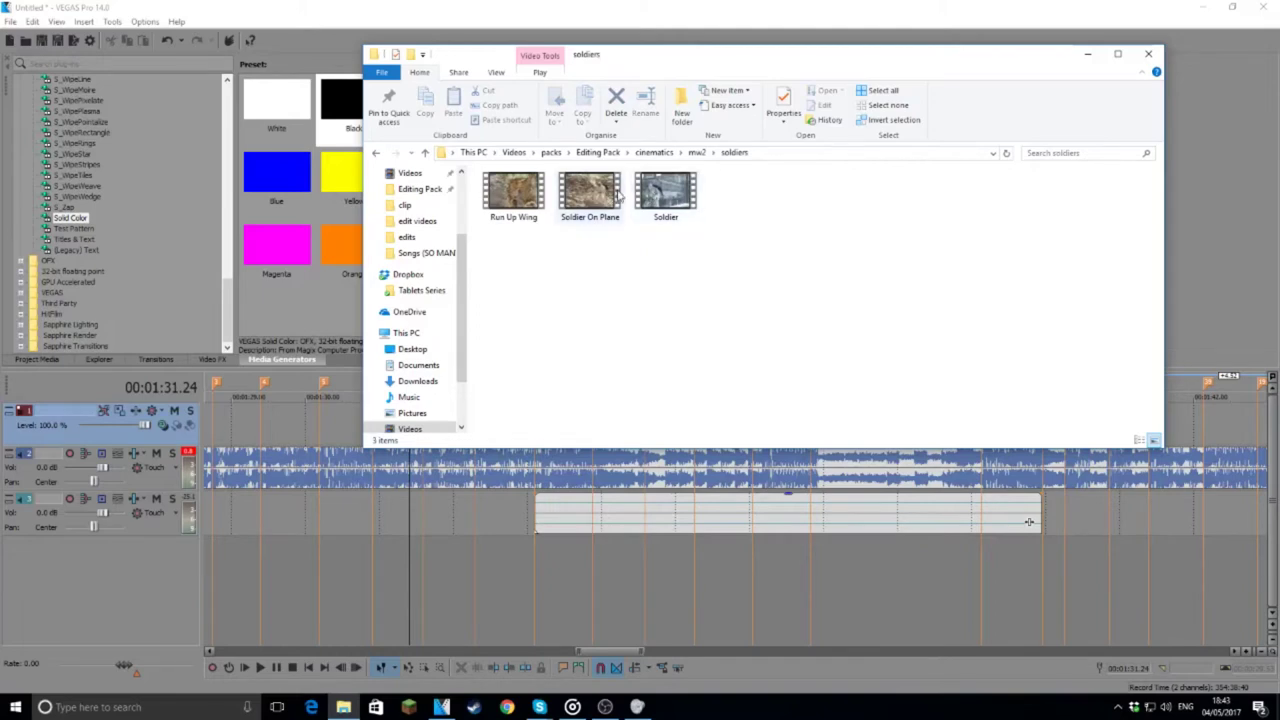
key("alt+Left")
double_click(666, 198)
key("alt+Left")
double_click(595, 222)
key("alt+Left")
double_click(740, 212)
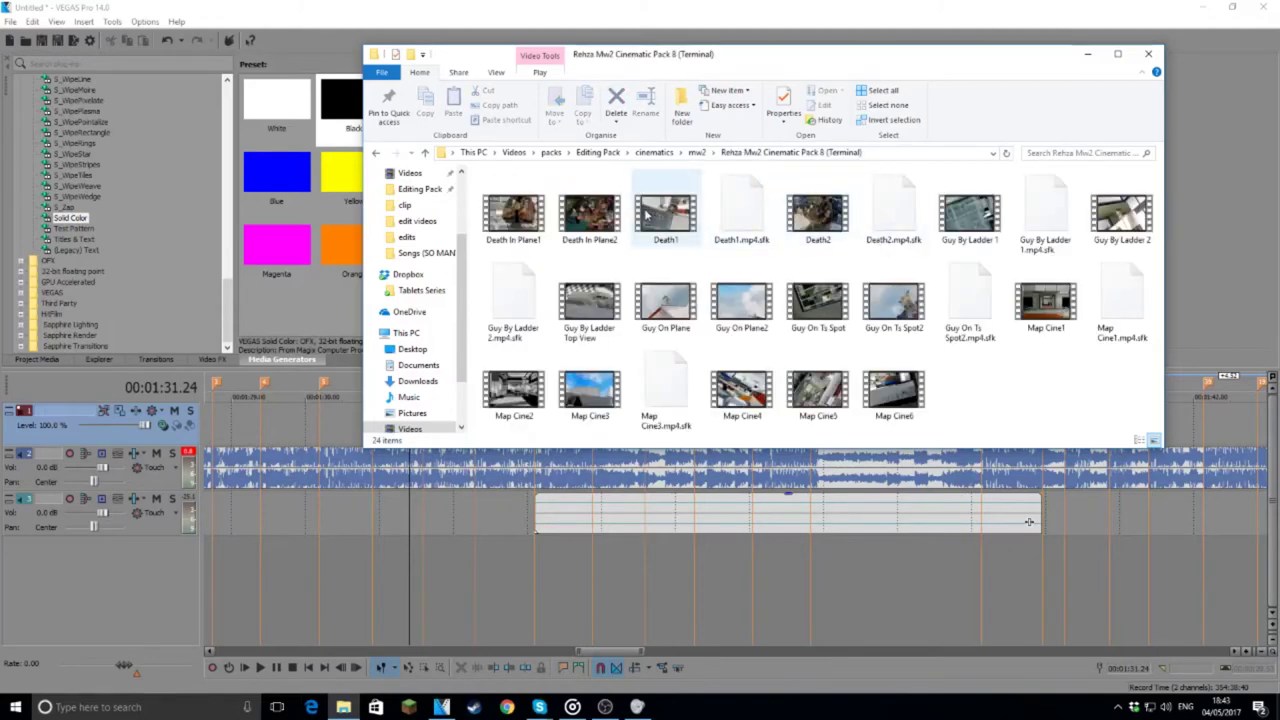
Step: Preview the Death In Plane1 and Death1 videos, skipping ahead in Death1, and close the player after each
double_click(509, 206)
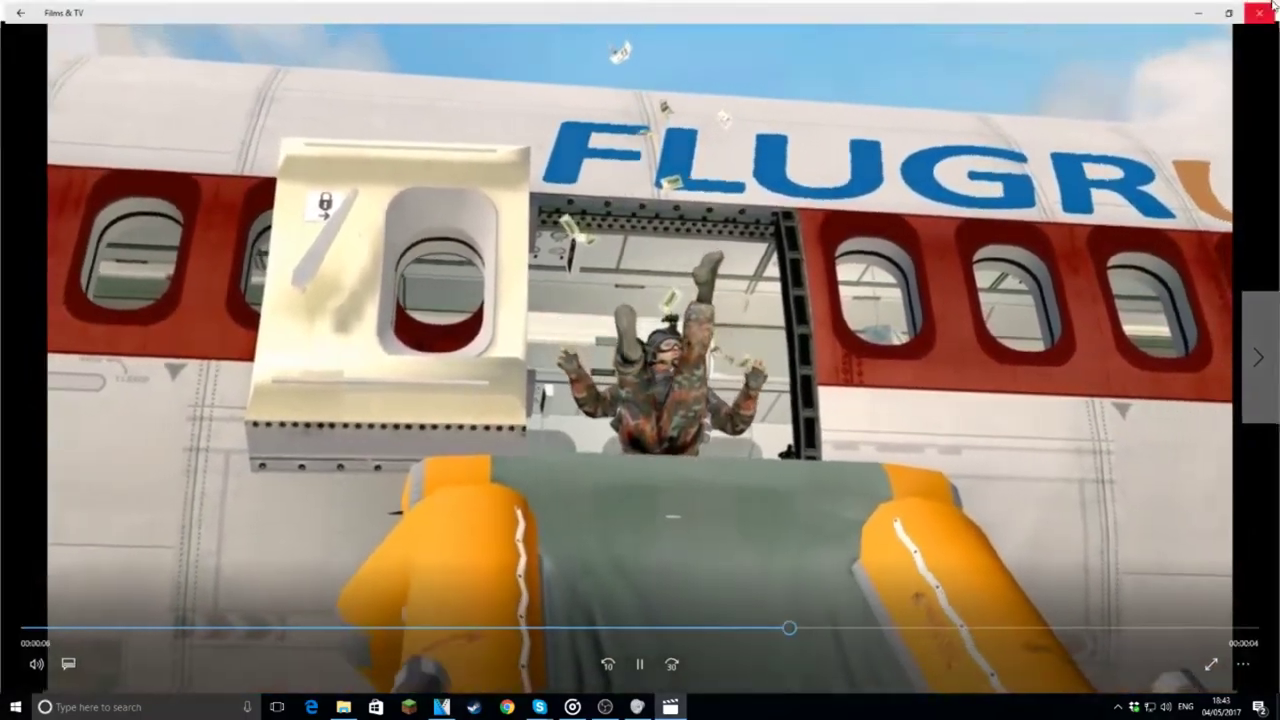
left_click(1273, 6)
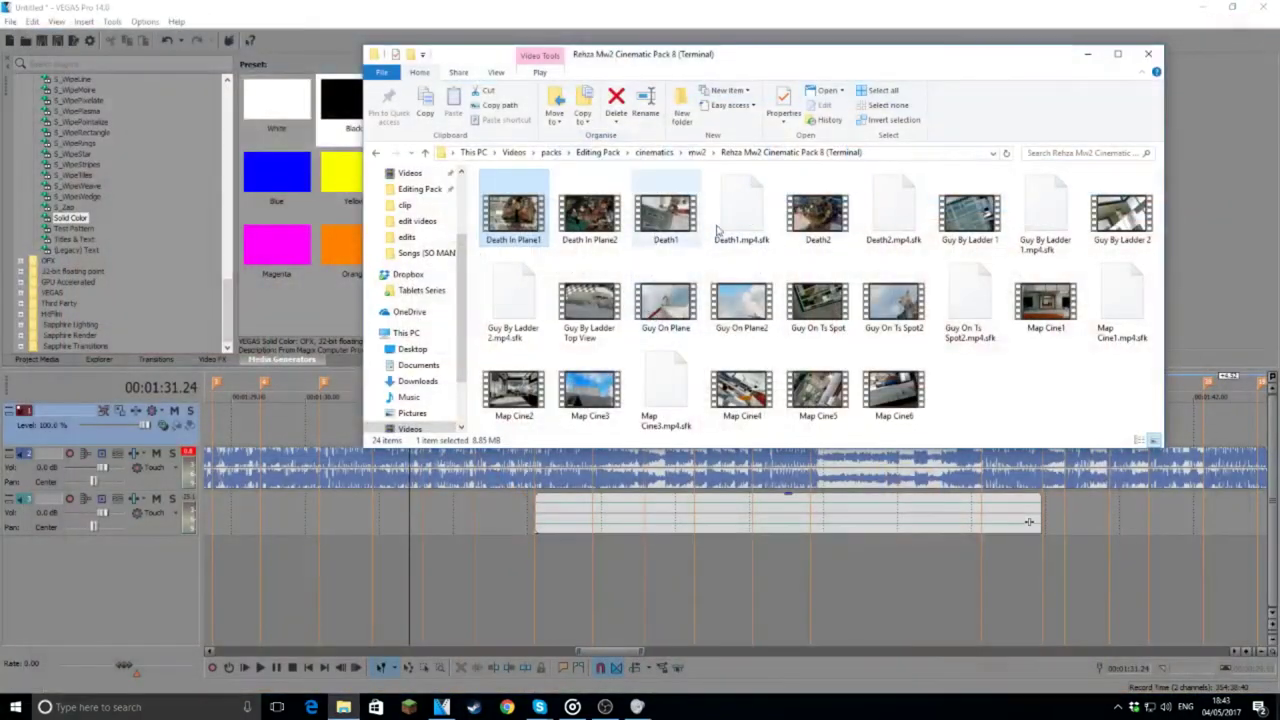
double_click(680, 212)
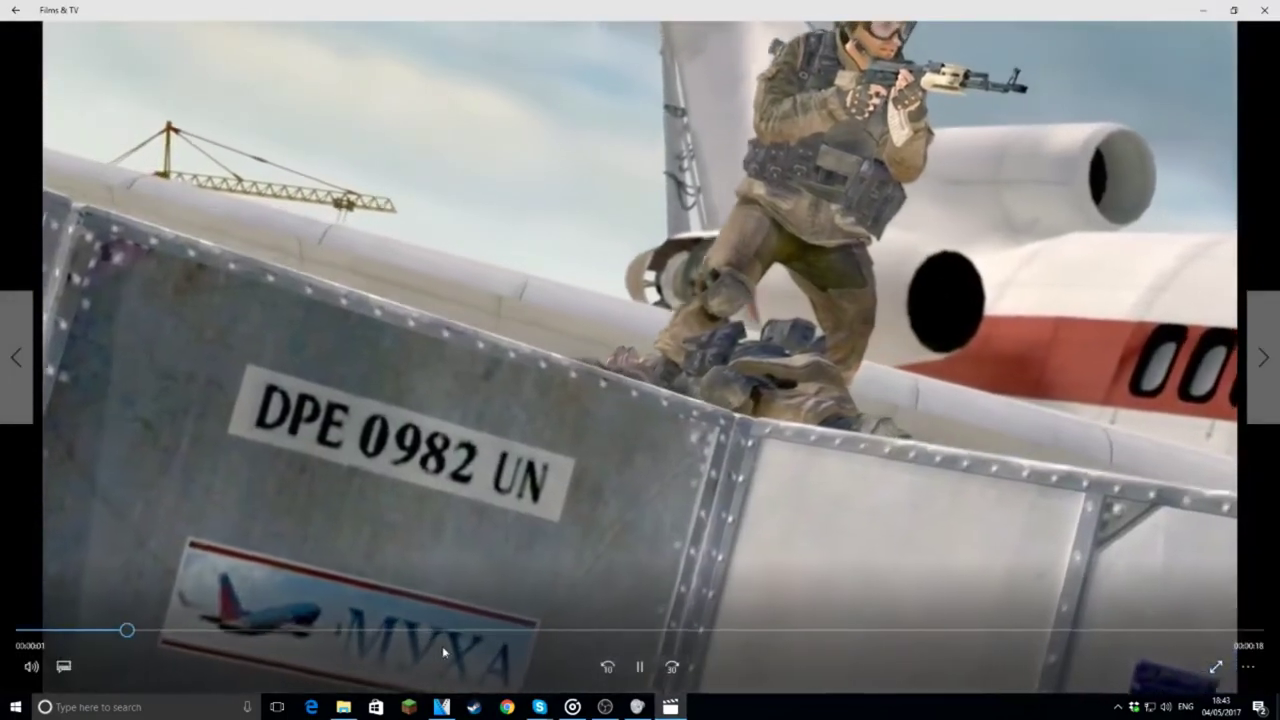
left_click(423, 630)
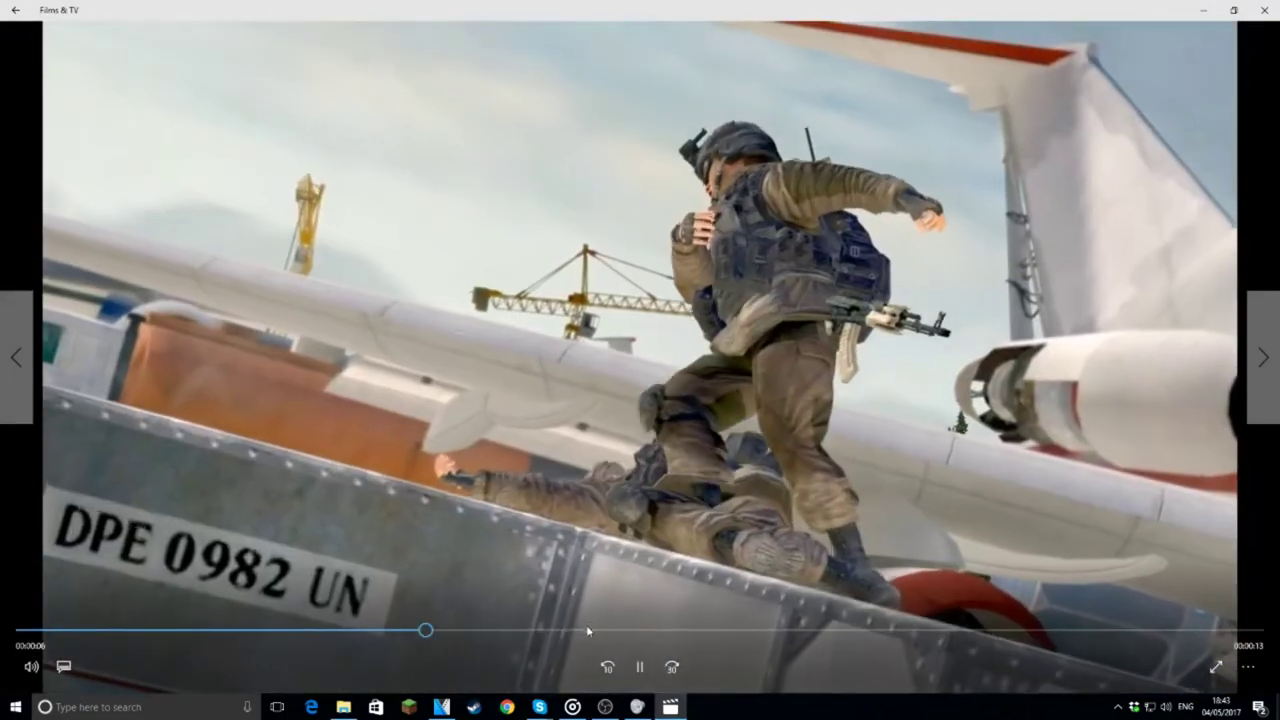
left_click(1264, 9)
Step: Add the Death1 video to the timeline beyond the edited clip and minimize File Explorer
left_click_drag(650, 208, 1209, 433)
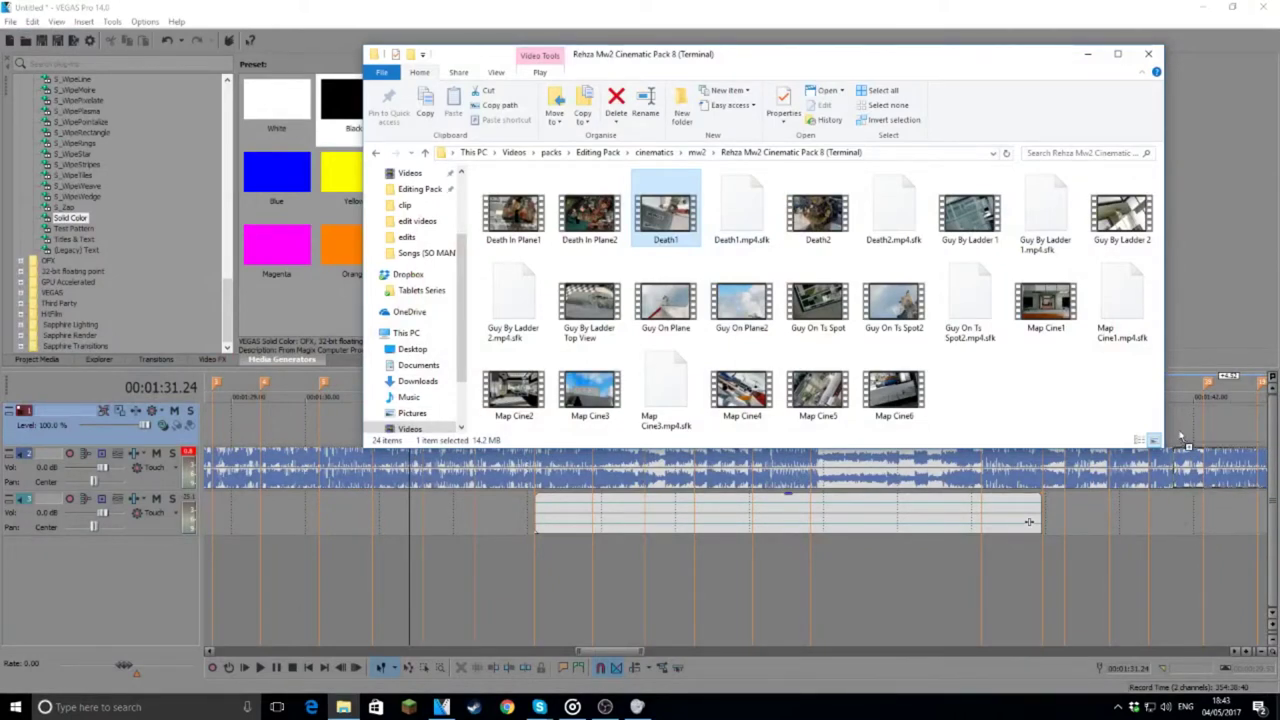
left_click_drag(1169, 502, 1180, 470)
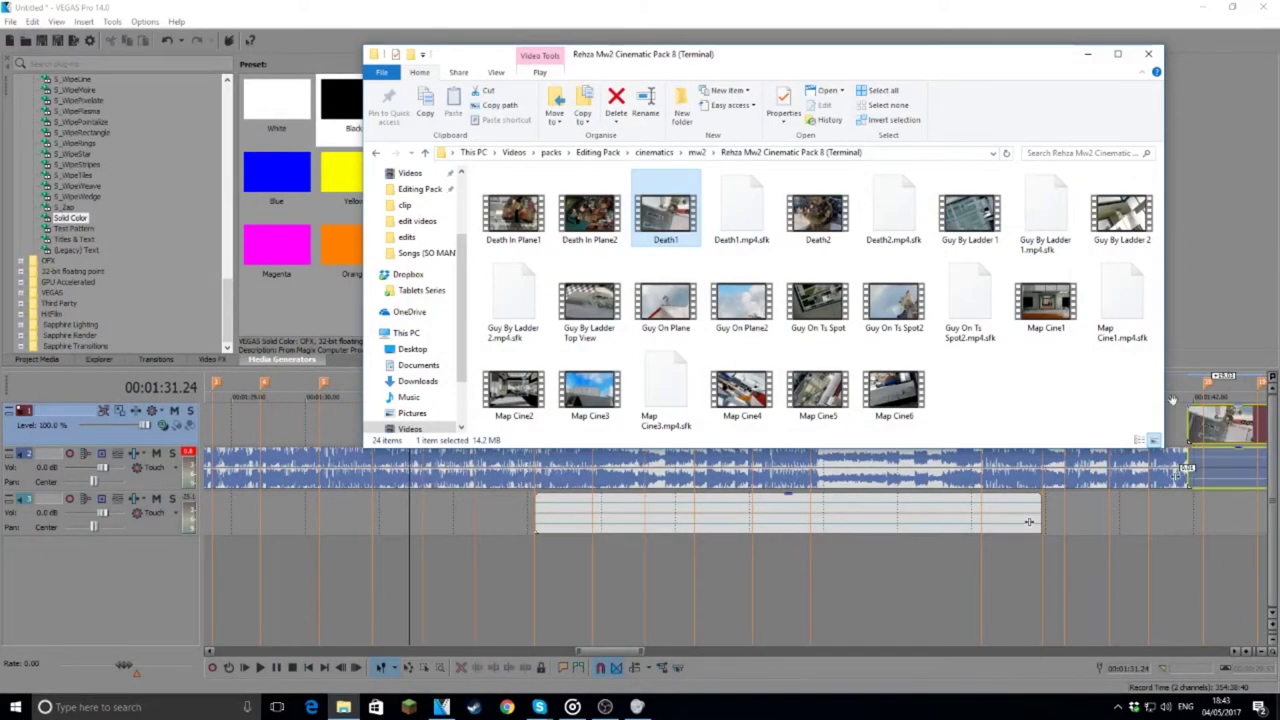
left_click(1087, 53)
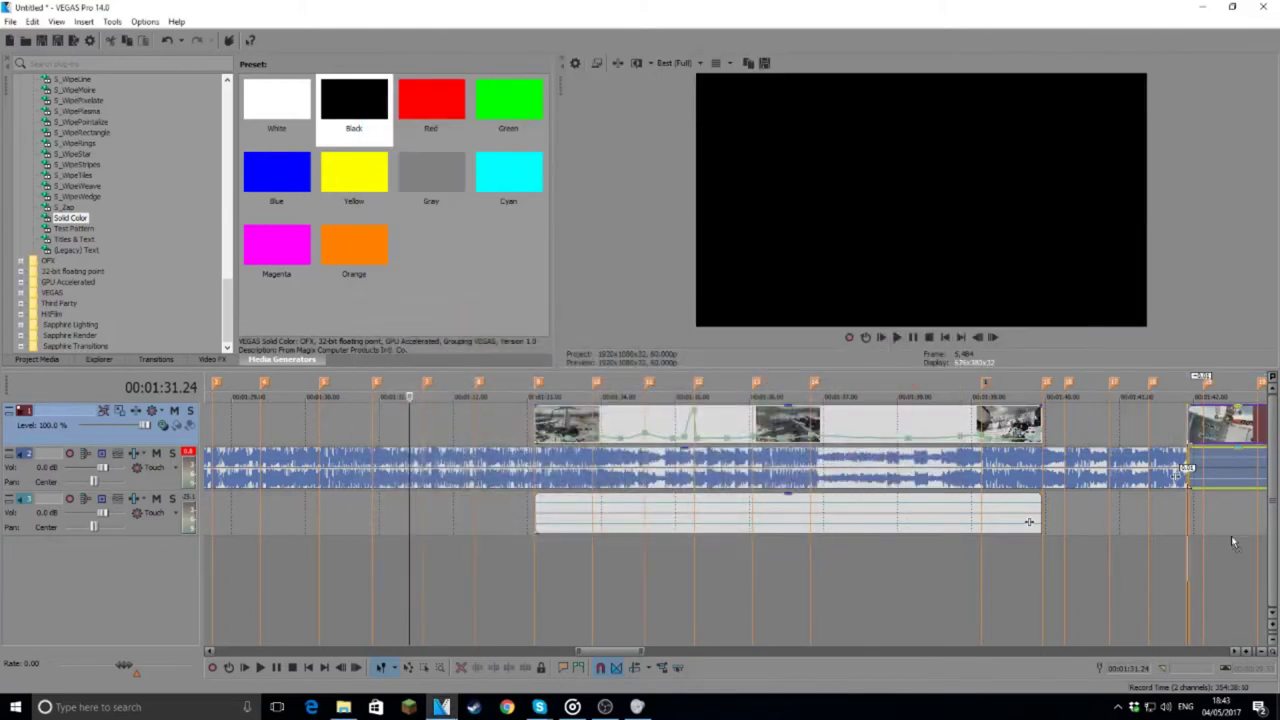
Step: Move the Death1 clip against the end of the edited clip and shift the later clip that overlaps it out of the way
left_click_drag(1209, 516, 1057, 415)
scroll(1085, 430, "down", 5)
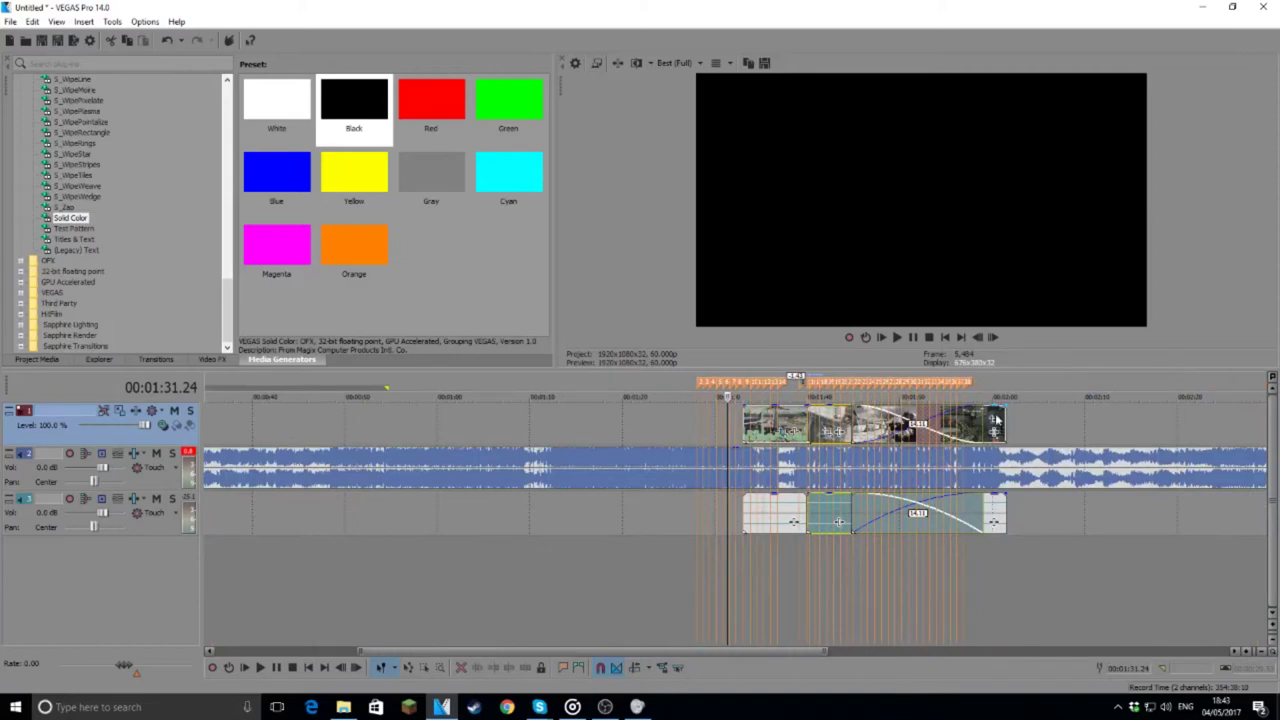
left_click_drag(996, 415, 1238, 425)
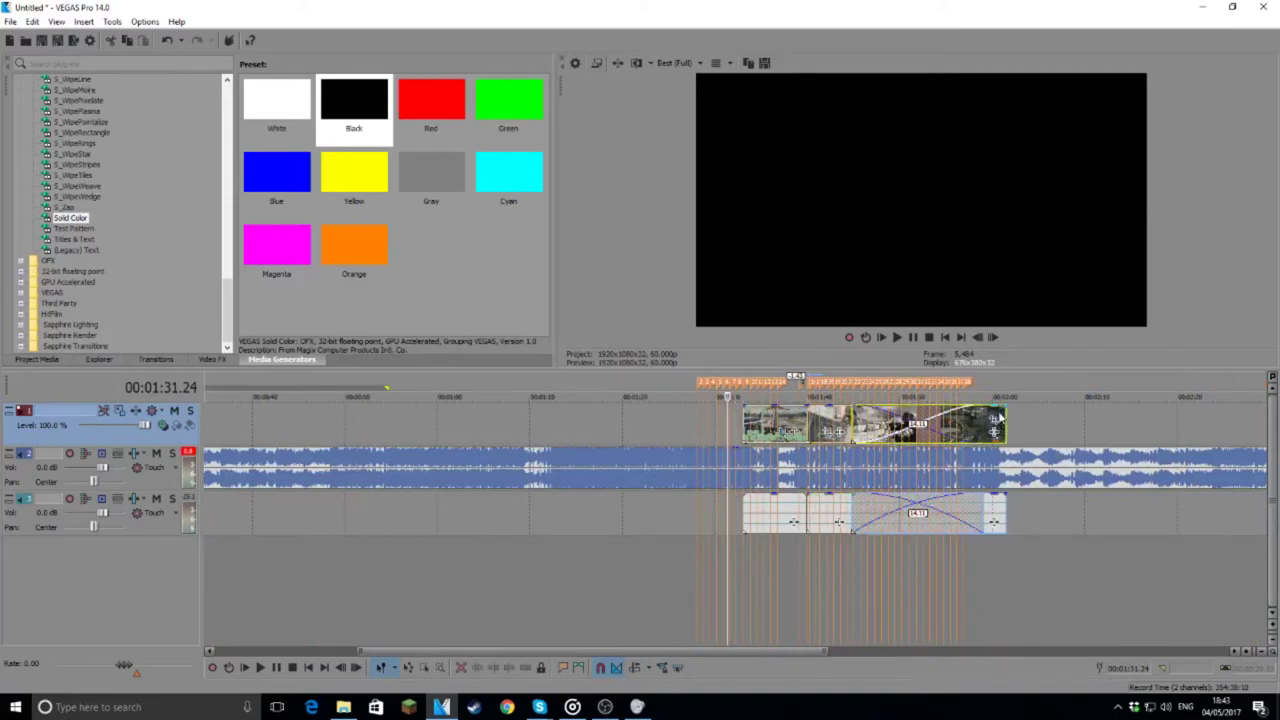
left_click(828, 436)
scroll(818, 439, "up", 3)
scroll(818, 440, "up", 3)
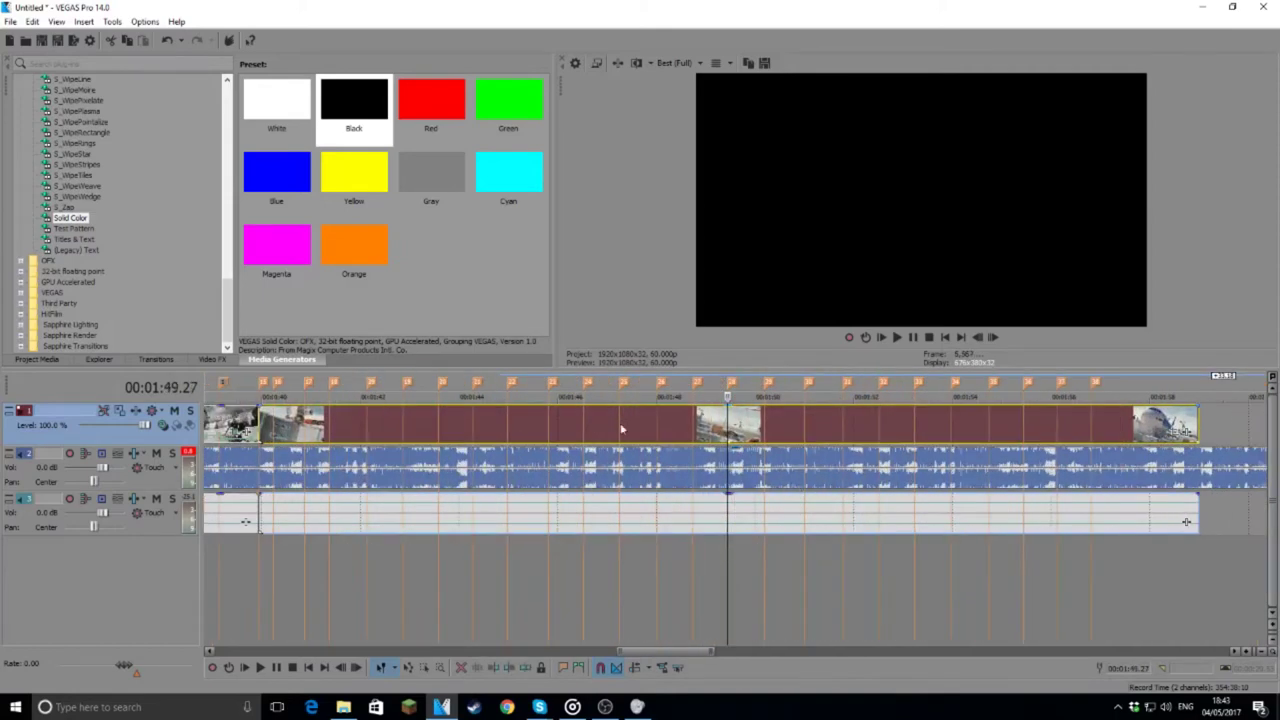
Step: Trim the end of the Death1 clip back to just past marker 21 and play its opening from marker 15
left_click(265, 384)
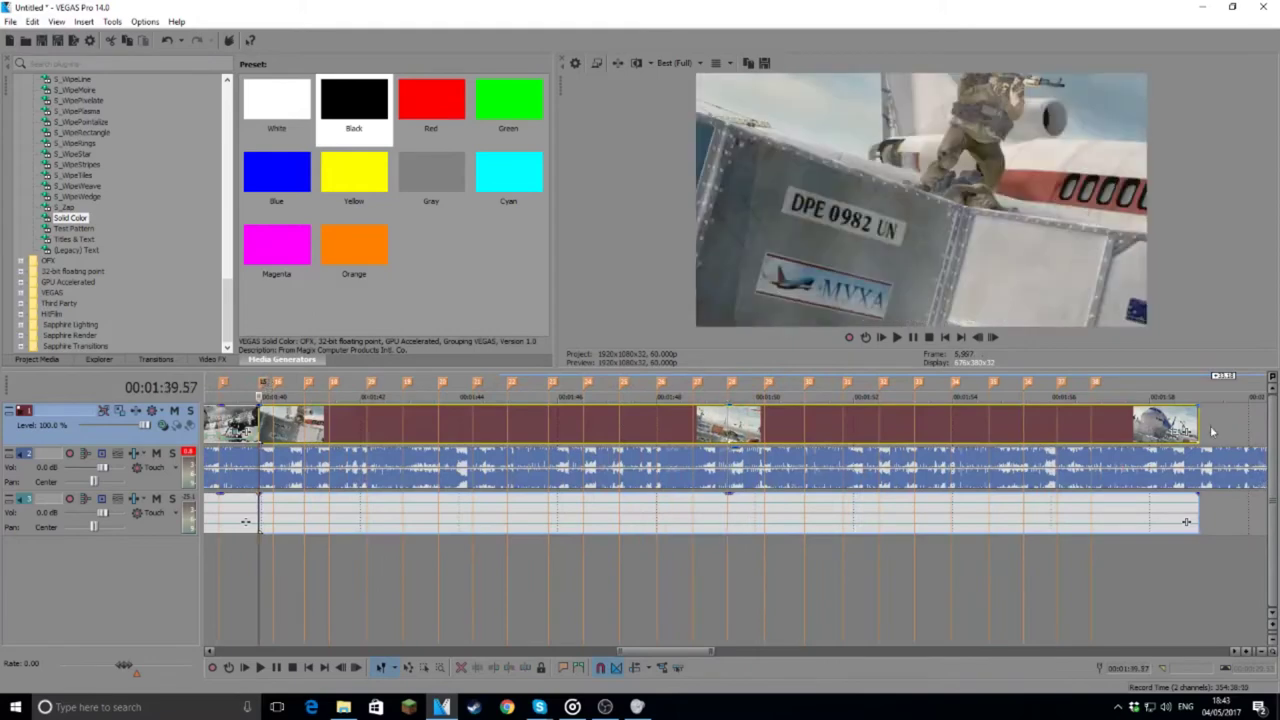
left_click_drag(1187, 521, 481, 521)
key("space")
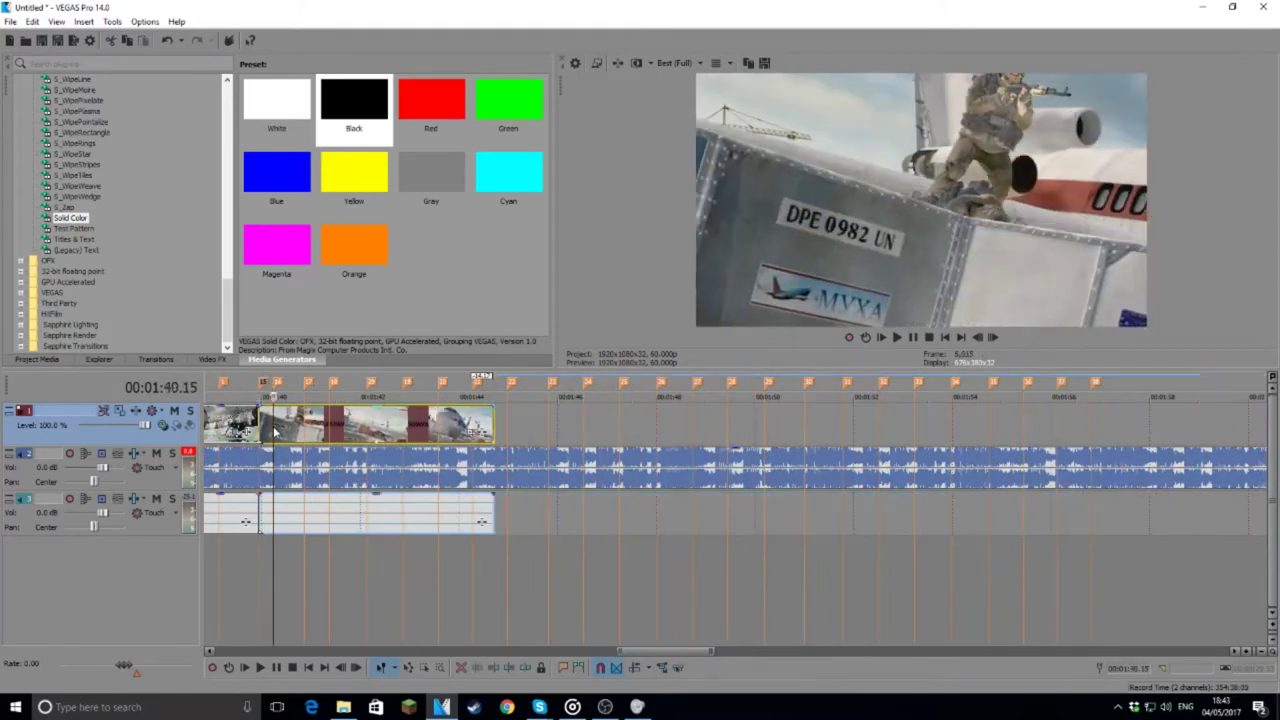
Step: Disable resampling on the Death1 clip and on the edited clip before it
left_click(309, 423)
left_click(271, 421)
right_click(269, 418)
mouse_move(355, 575)
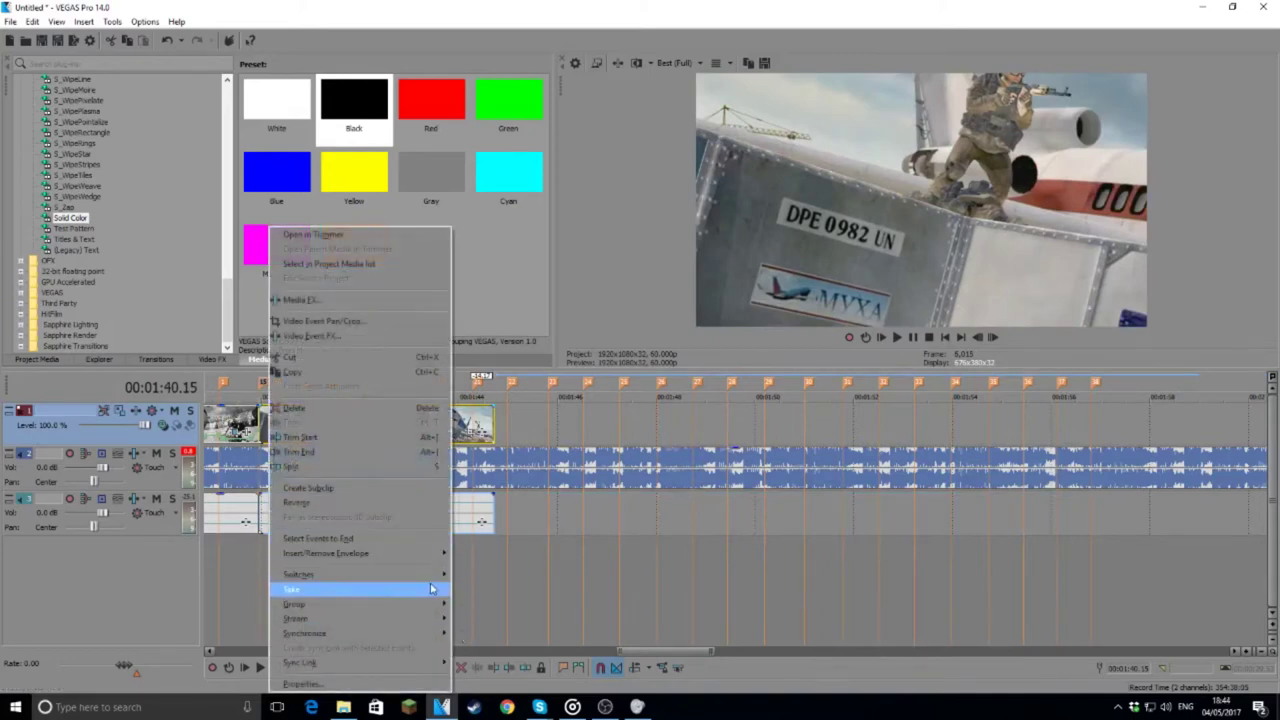
mouse_move(430, 581)
left_click(522, 690)
left_click(235, 416)
right_click(235, 418)
mouse_move(305, 575)
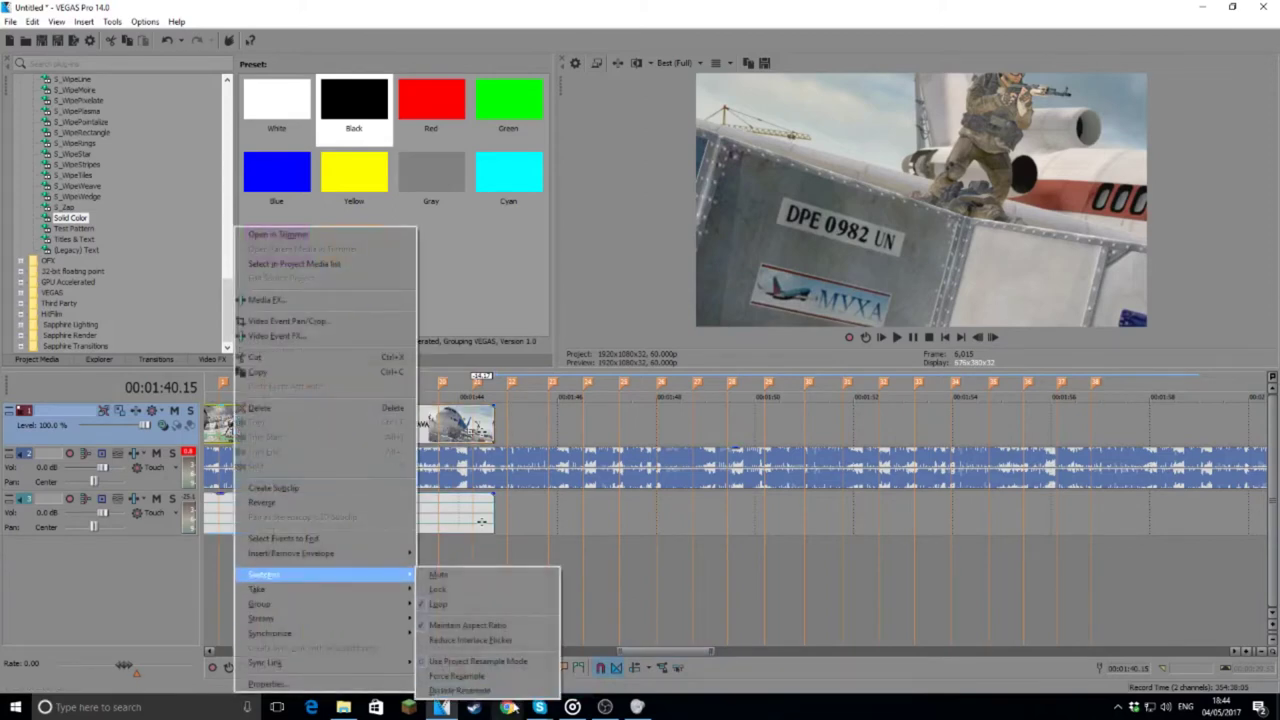
left_click(500, 688)
Step: Play the Death1 clip from marker 15 through its end, and replay the section around marker 21
left_click(338, 420)
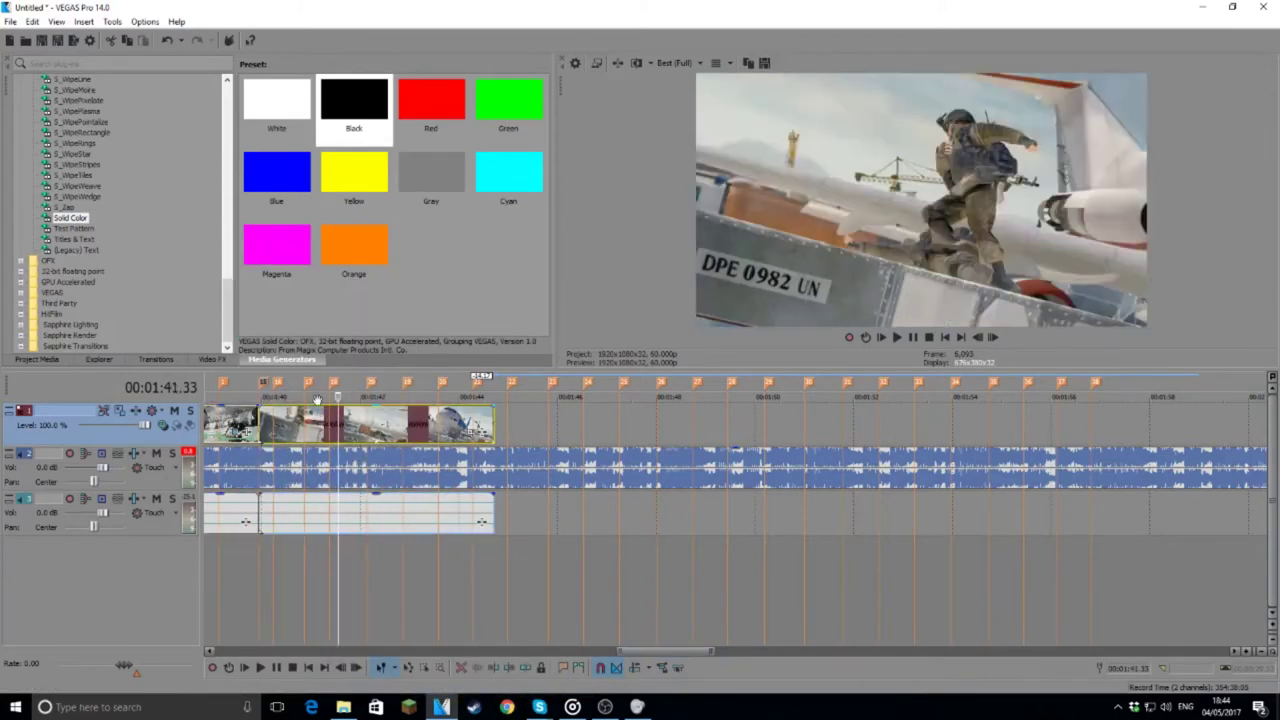
left_click(262, 382)
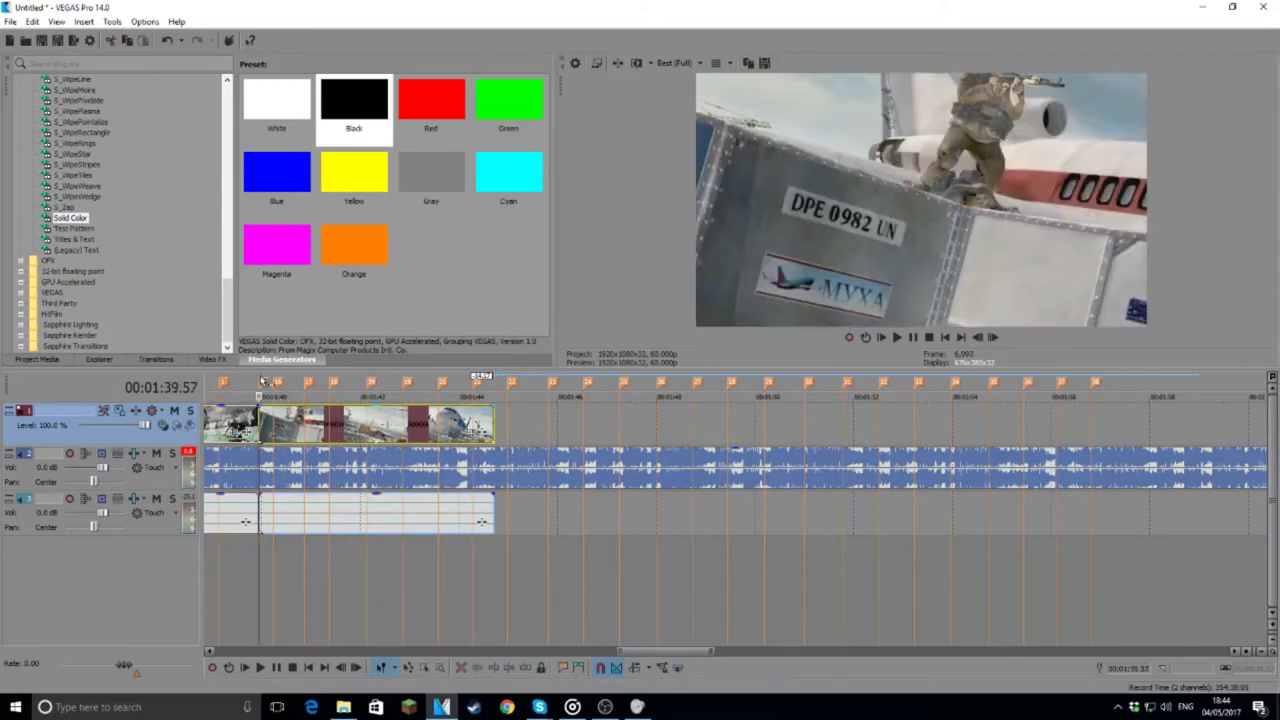
left_click(896, 338)
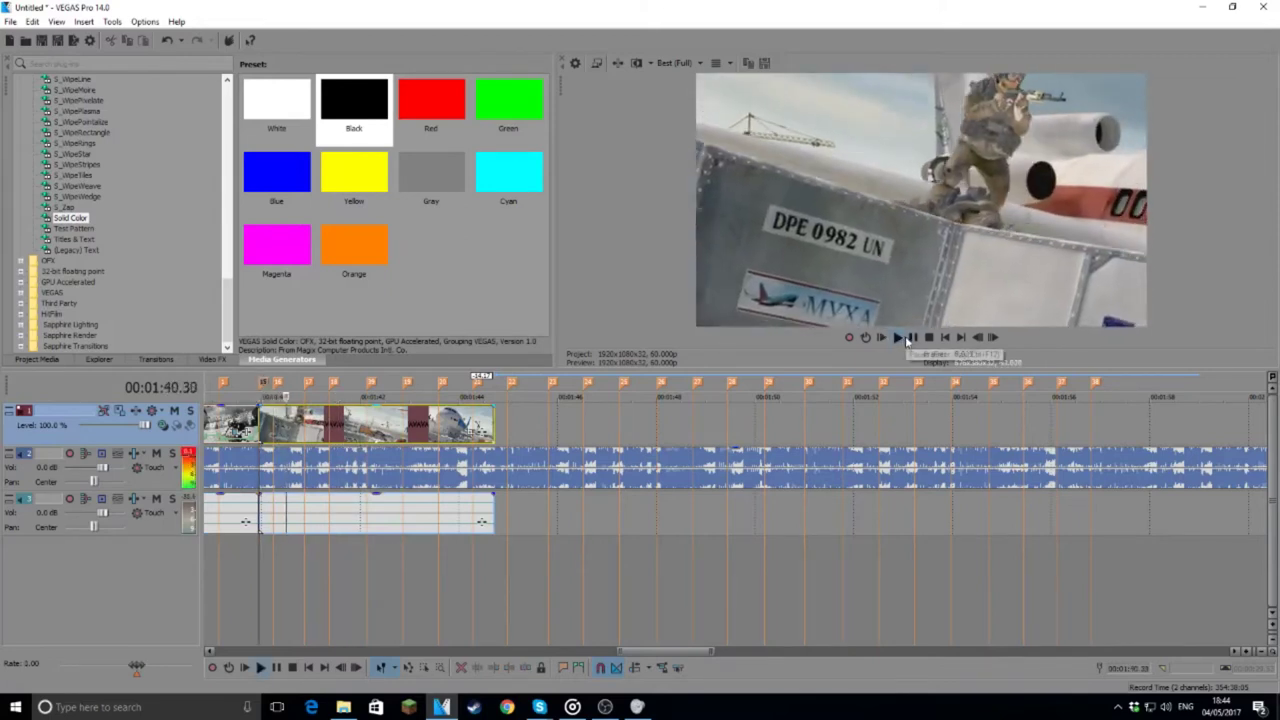
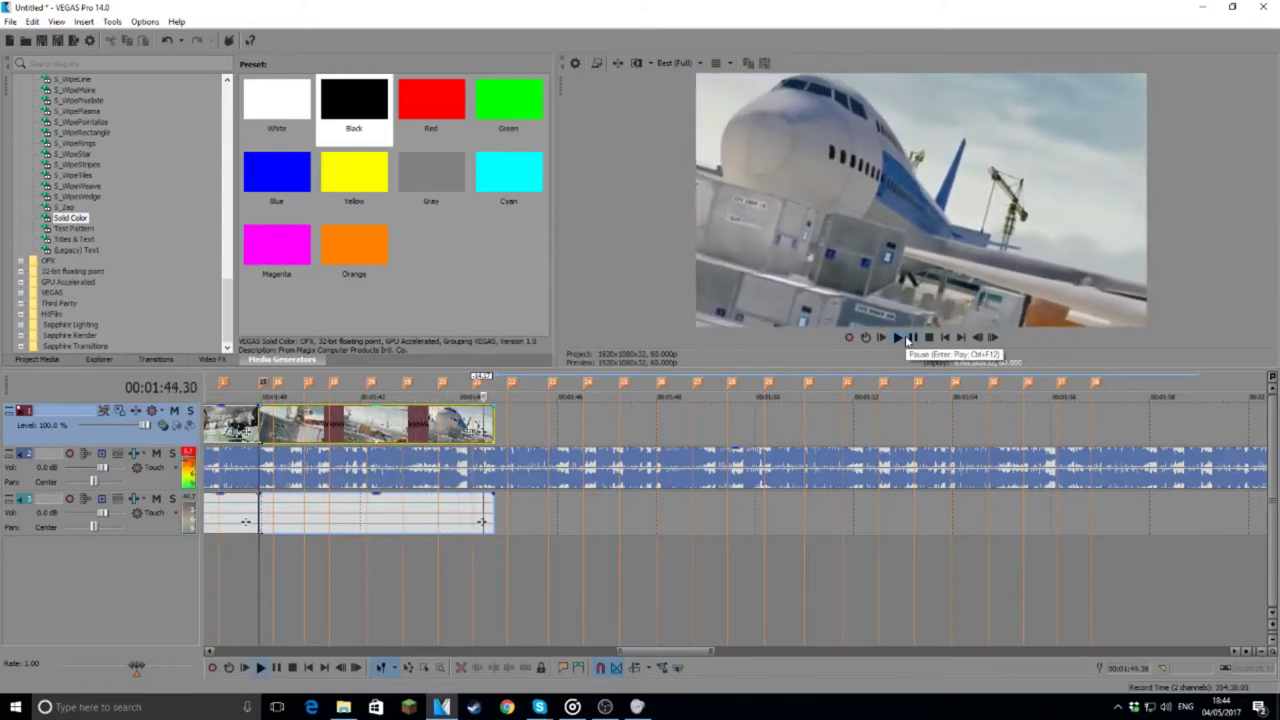
left_click(908, 341)
left_click(471, 382)
left_click(898, 338)
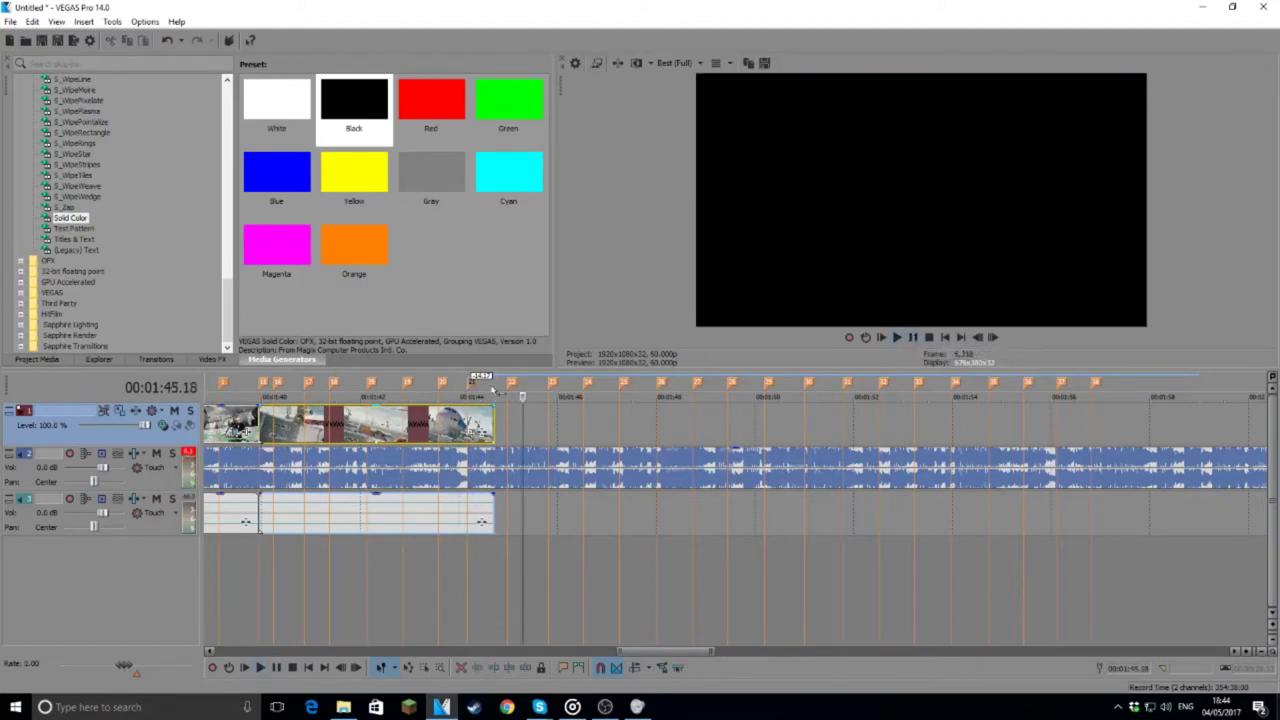
Step: Try splitting the Death1 clip at marker 18 and deleting everything after it, and undo both edits
left_click(331, 420)
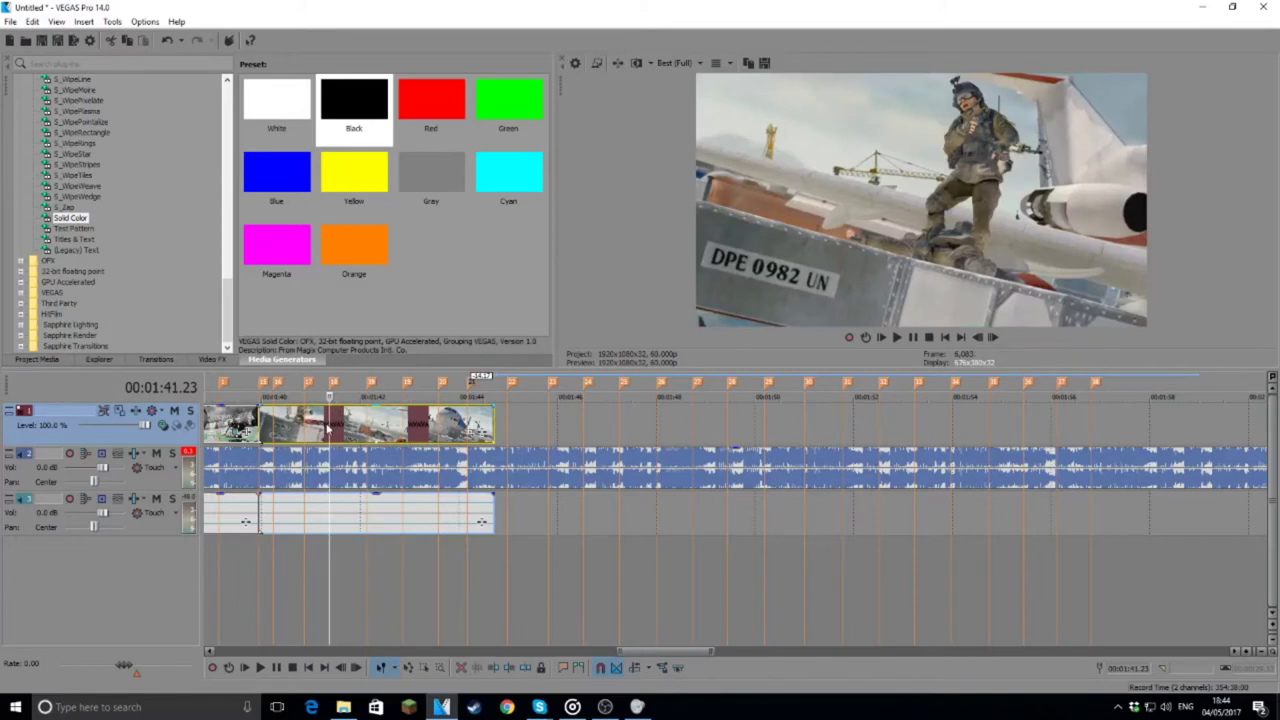
key("s")
left_click(357, 428)
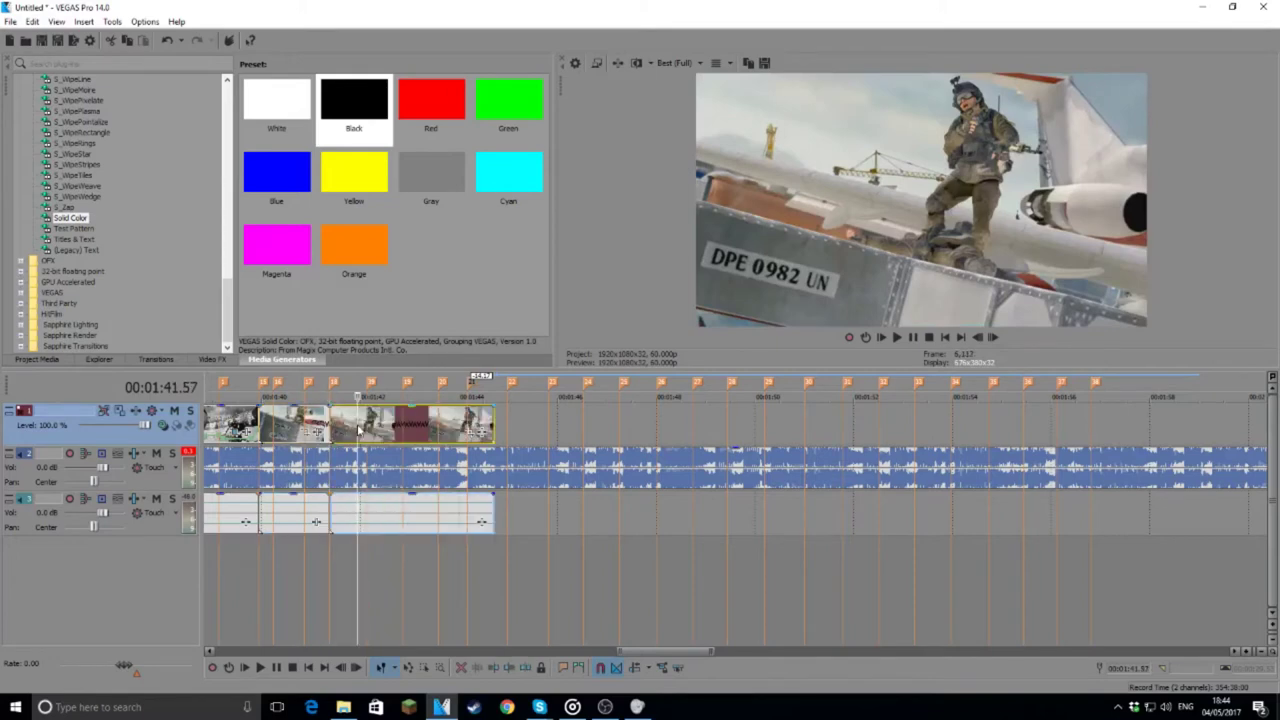
key("Delete")
left_click(287, 430)
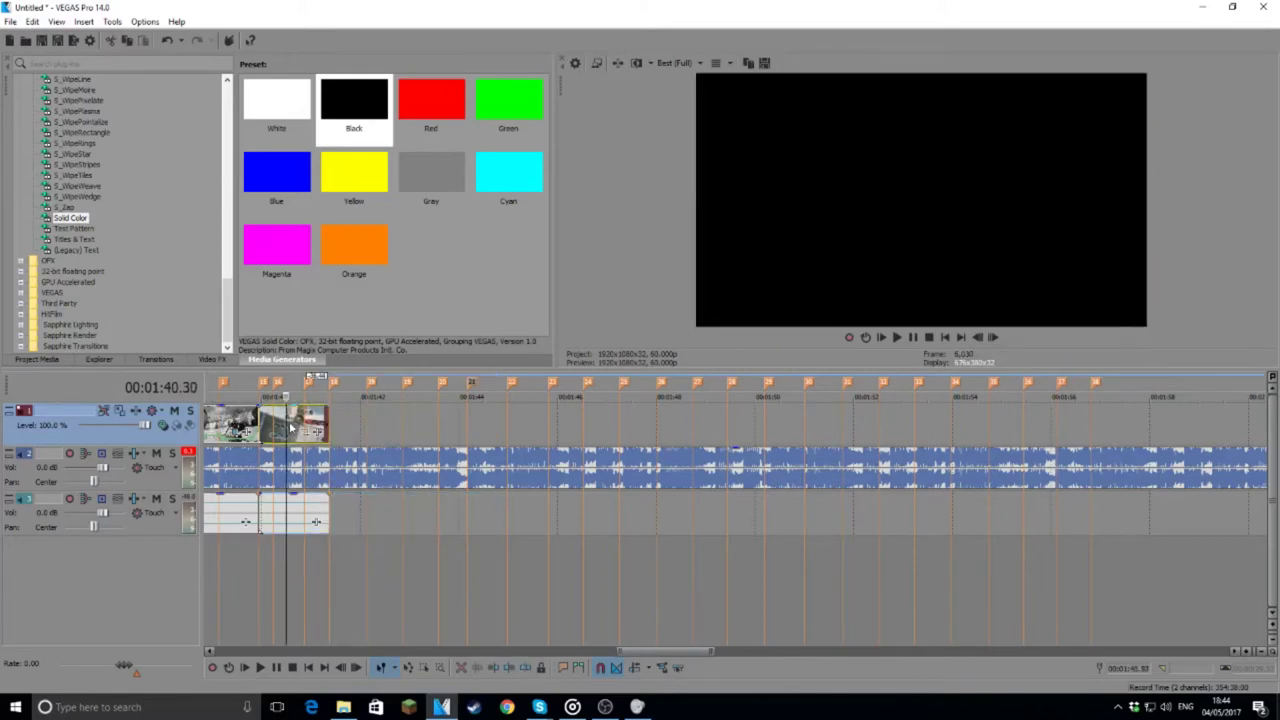
left_click(304, 428)
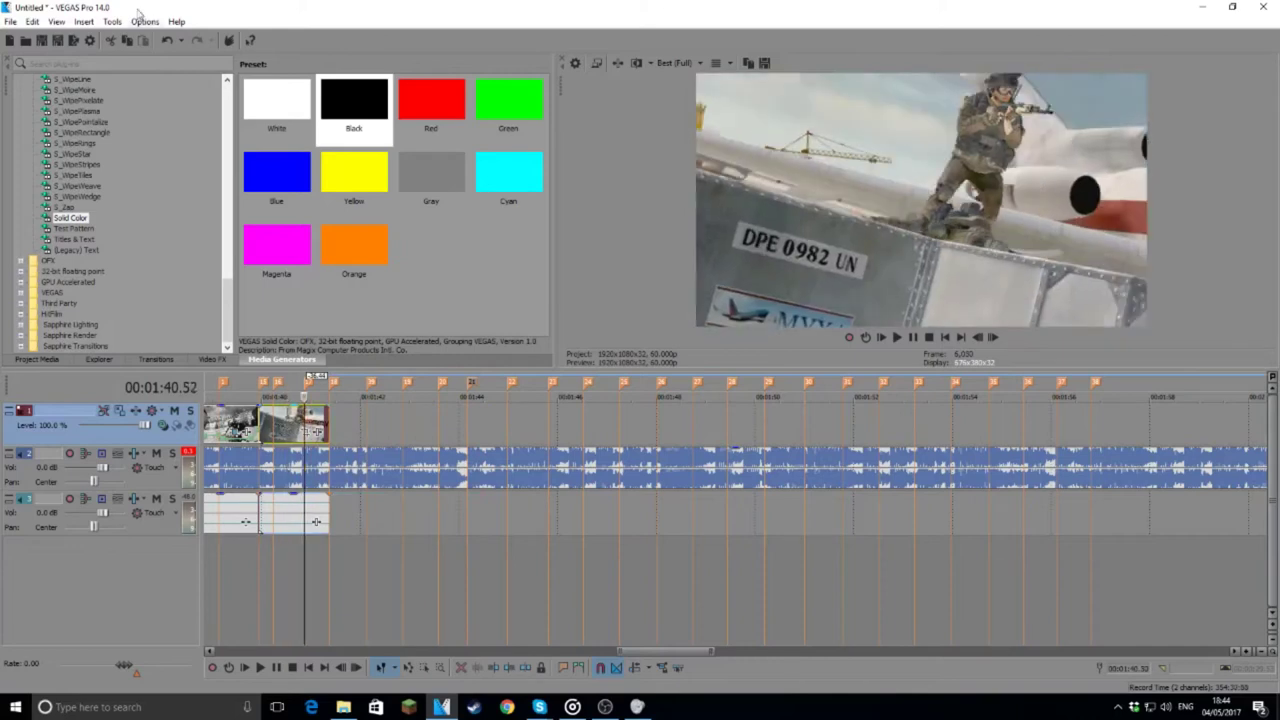
left_click(169, 41)
left_click(168, 41)
Step: Cut off the Death1 clip's opening up to marker 17 and move the remainder against the end of the edited clip
left_click(331, 427)
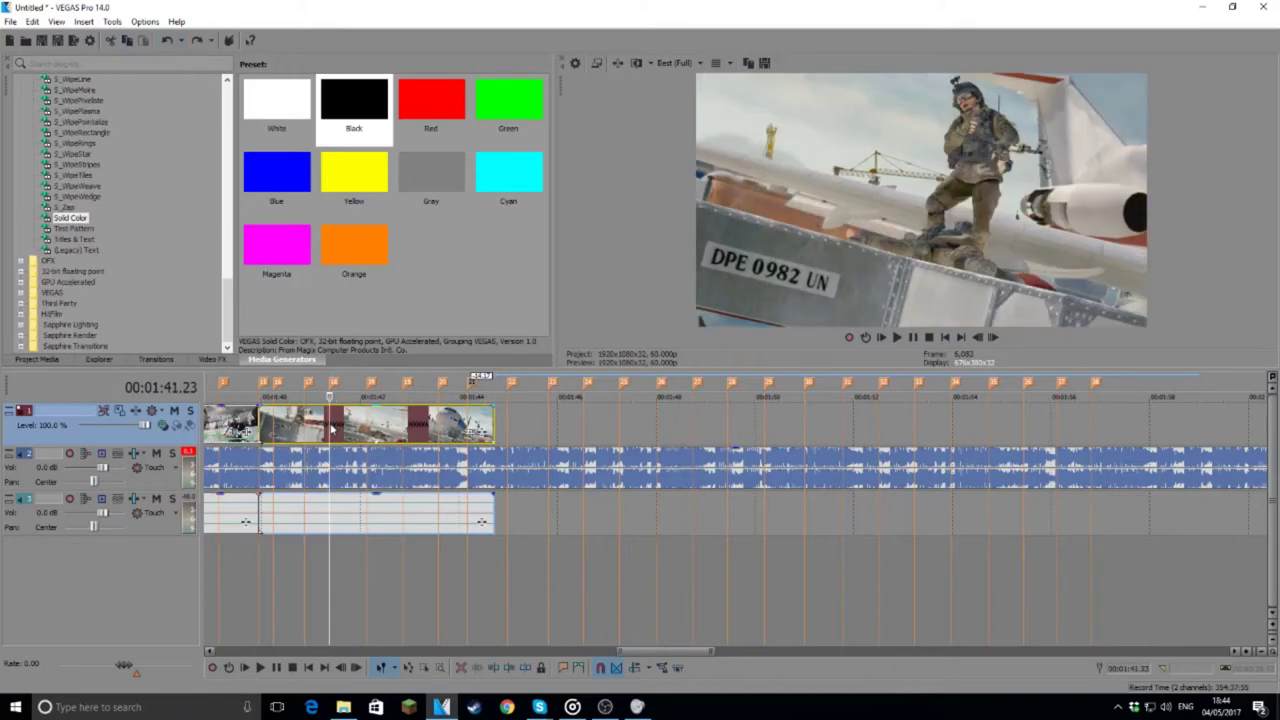
left_click(311, 430)
left_click(296, 430)
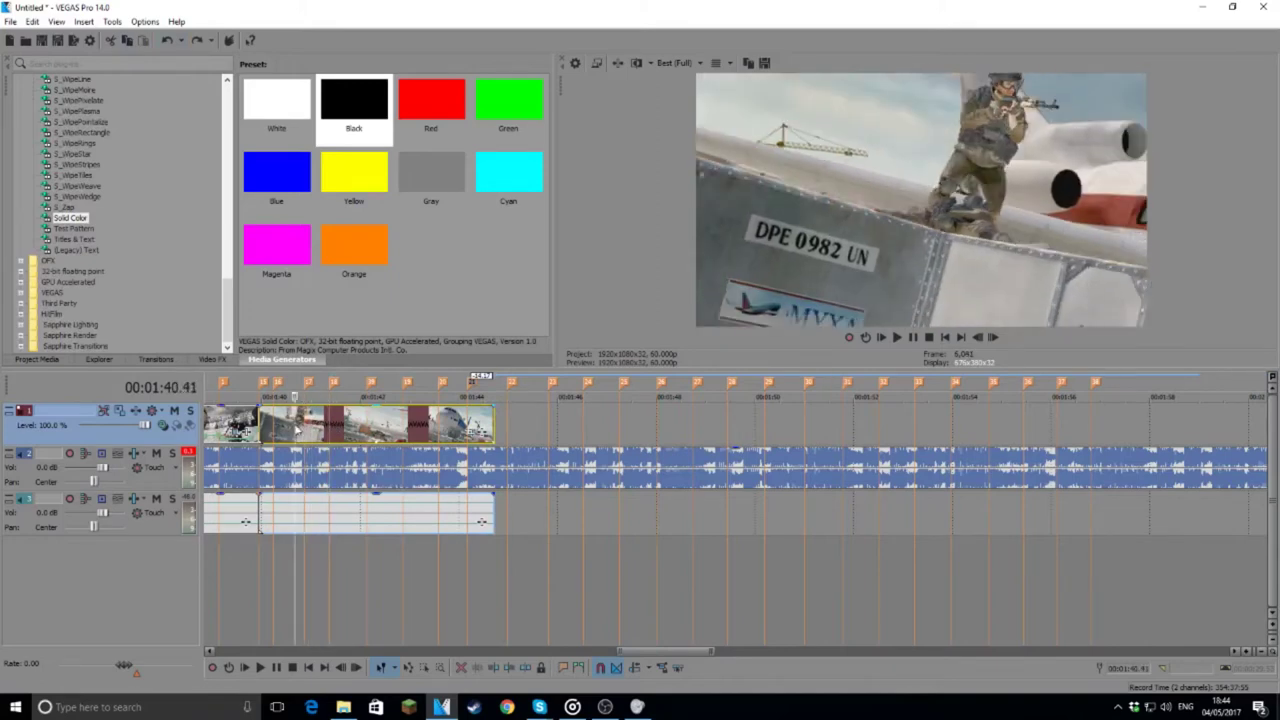
left_click(303, 429)
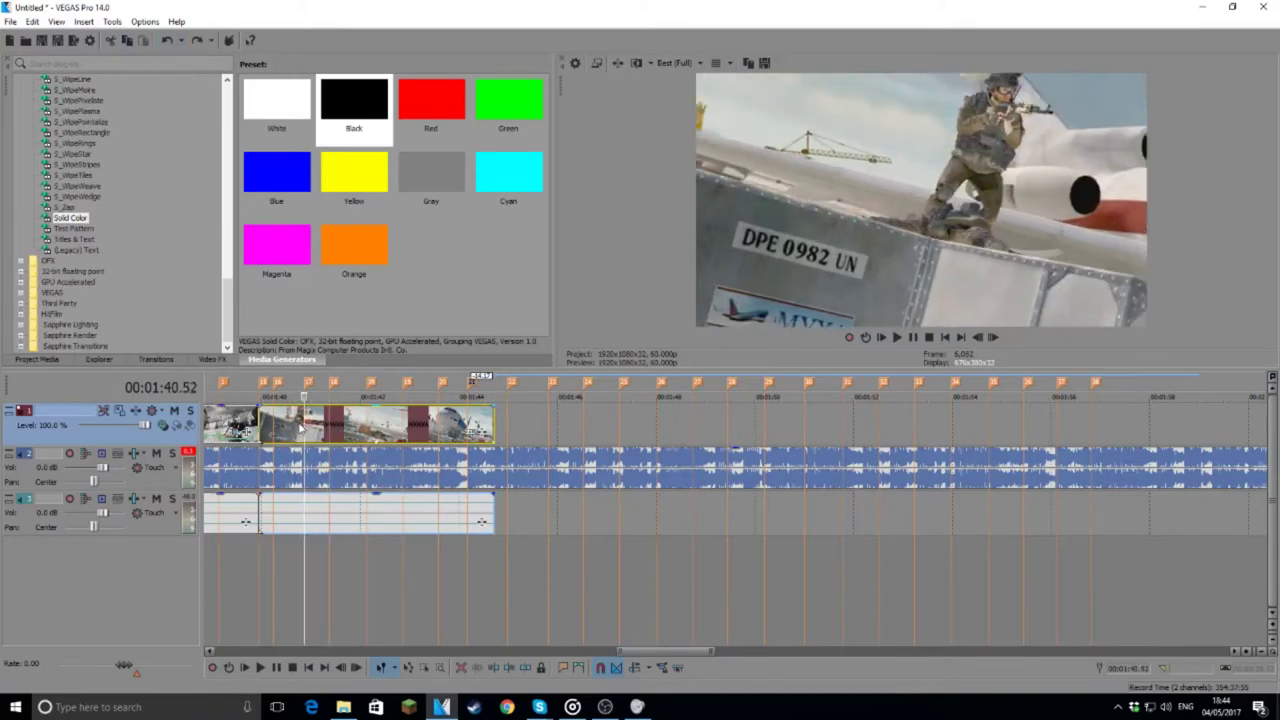
key("s")
left_click(283, 421)
key("Delete")
left_click_drag(326, 419, 281, 427)
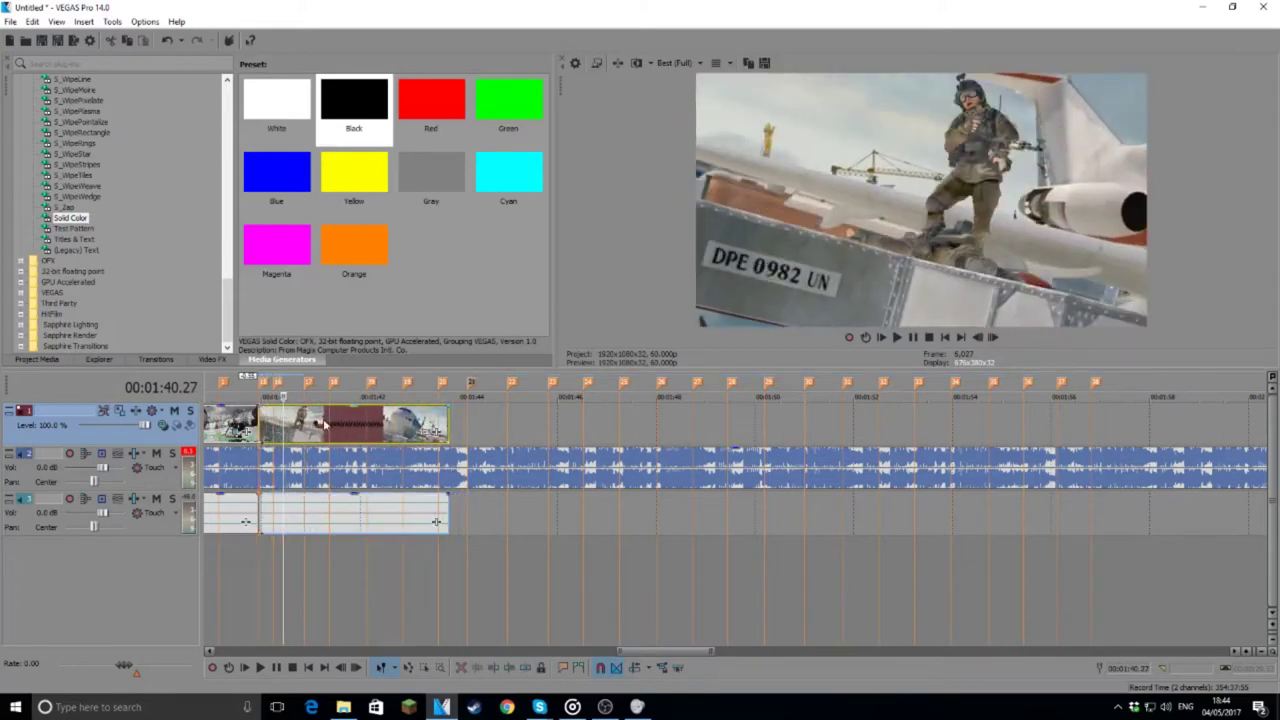
Step: Play the moved Death1 clip to find its end point, split it at marker 18 and delete the part after the split
left_click(900, 338)
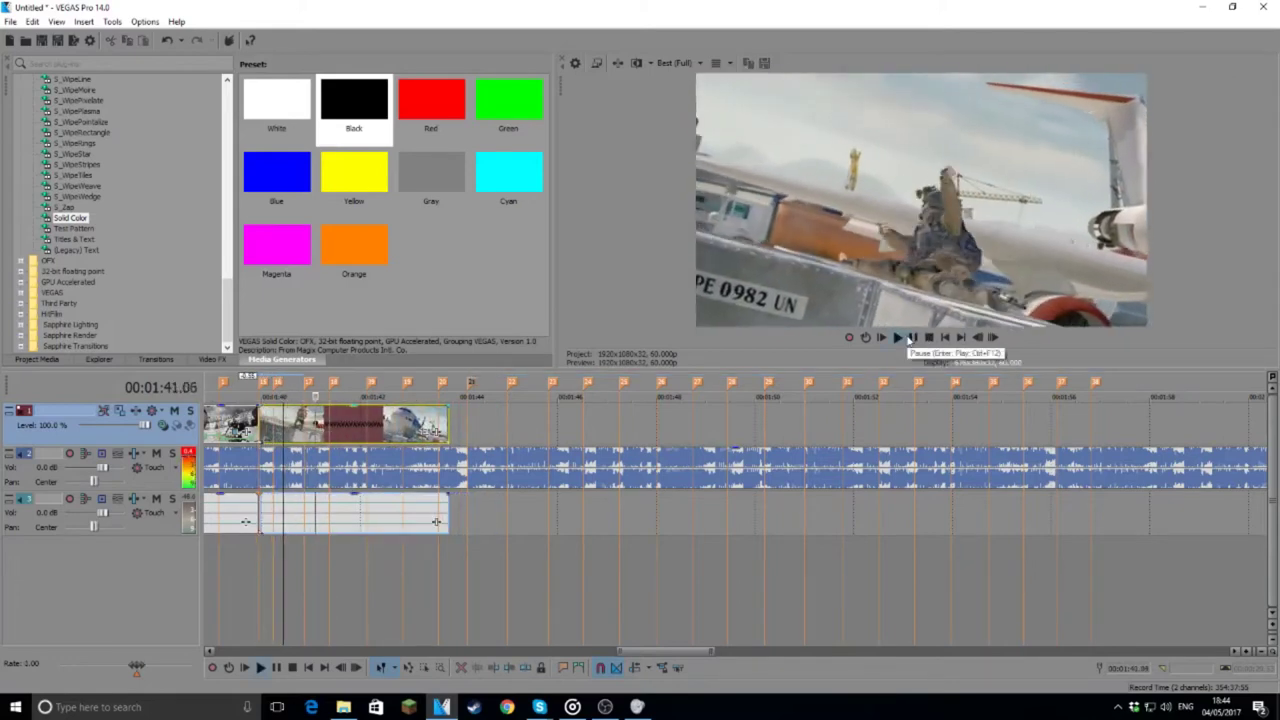
left_click(912, 337)
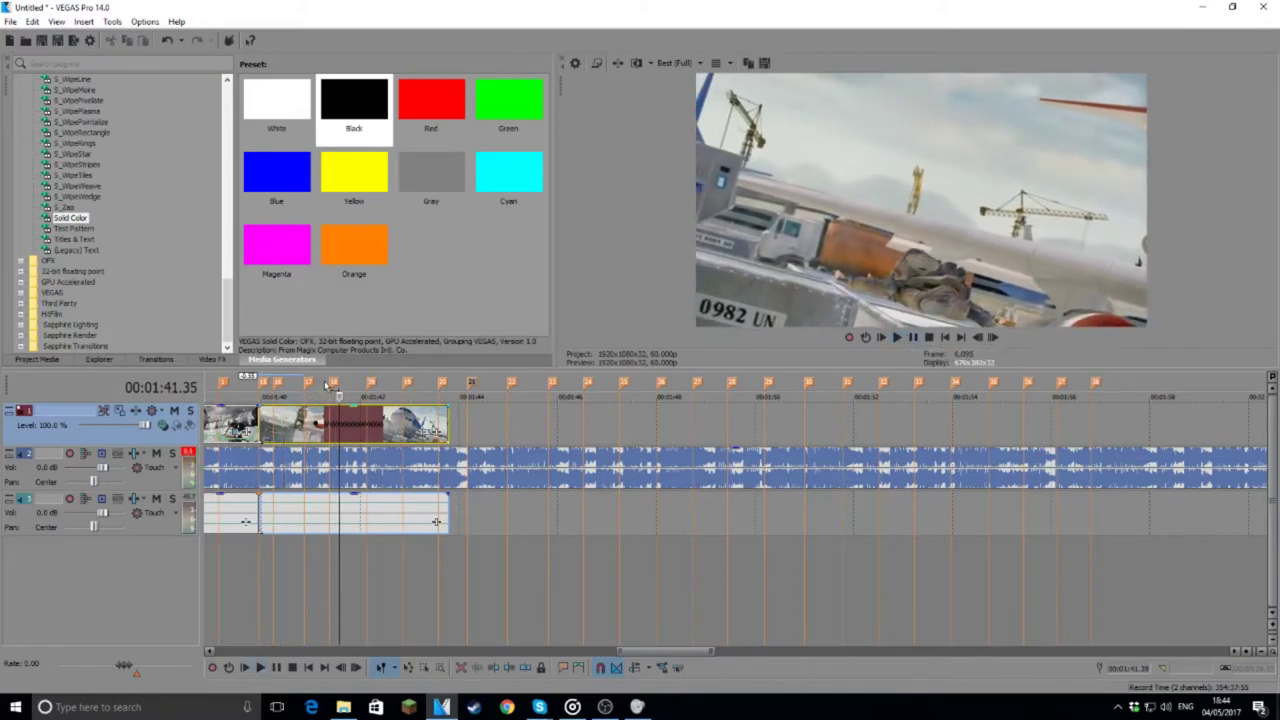
left_click(333, 387)
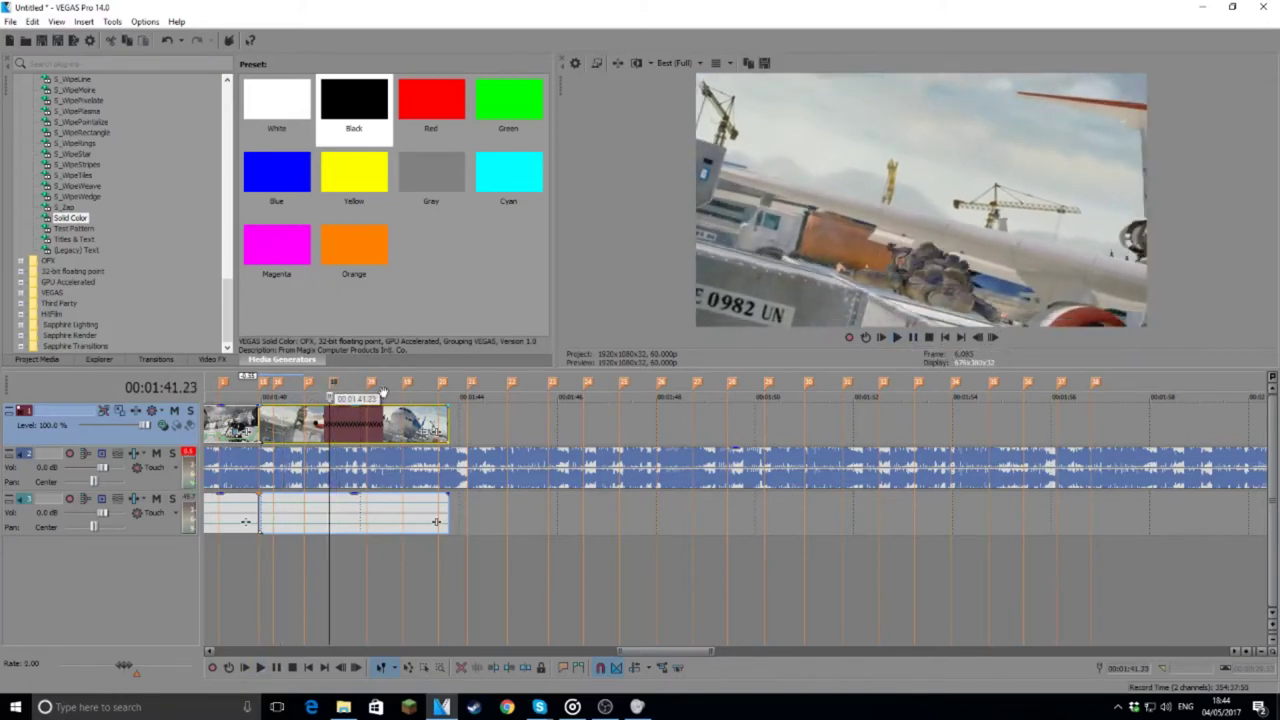
key("s")
left_click(349, 416)
key("Delete")
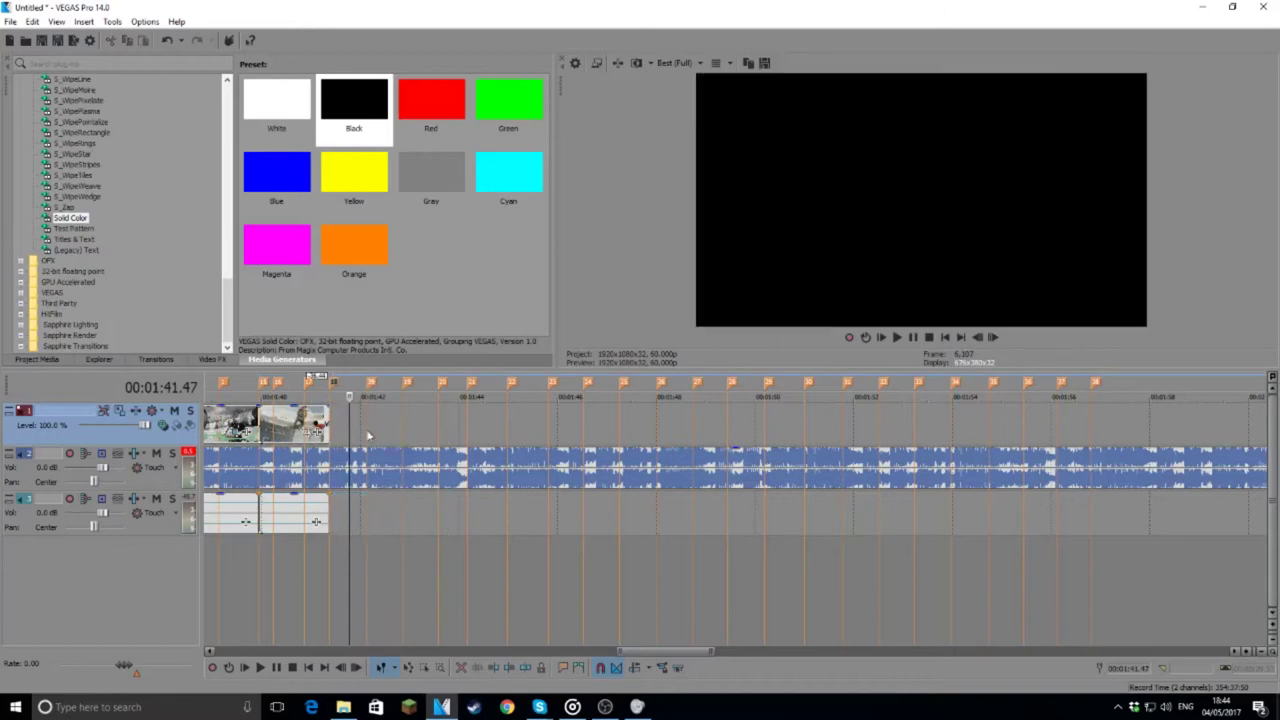
Step: Insert a velocity envelope on the trimmed Death1 clip and raise the velocity at the clip's start
right_click(277, 429)
mouse_move(374, 555)
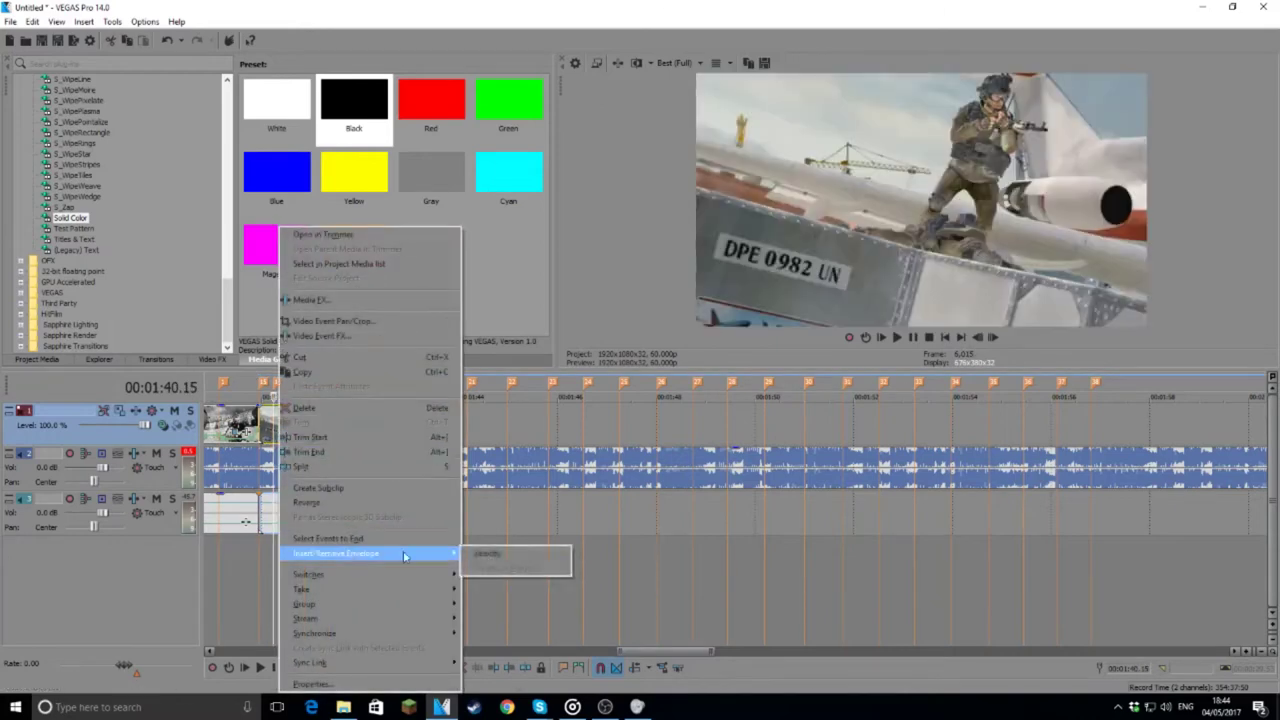
left_click(488, 553)
left_click(263, 426)
scroll(263, 426, "up", 3)
scroll(770, 460, "down", 1)
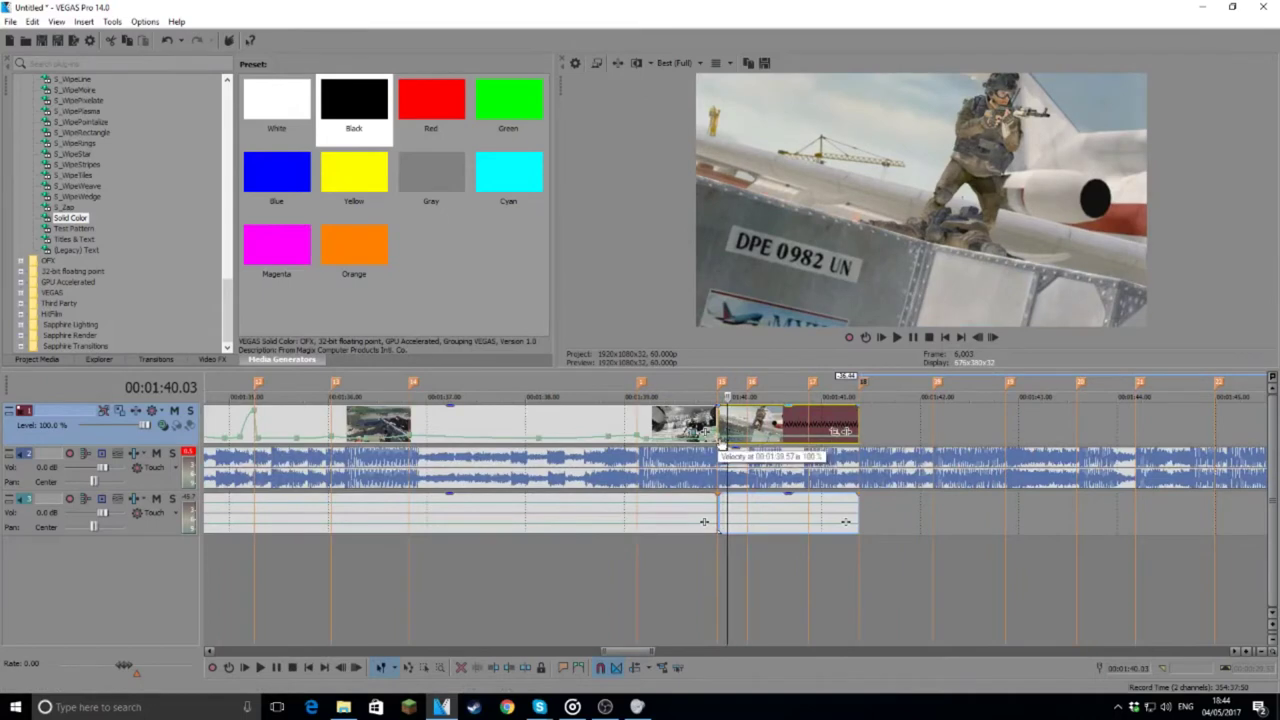
right_click(727, 440)
left_click(775, 168)
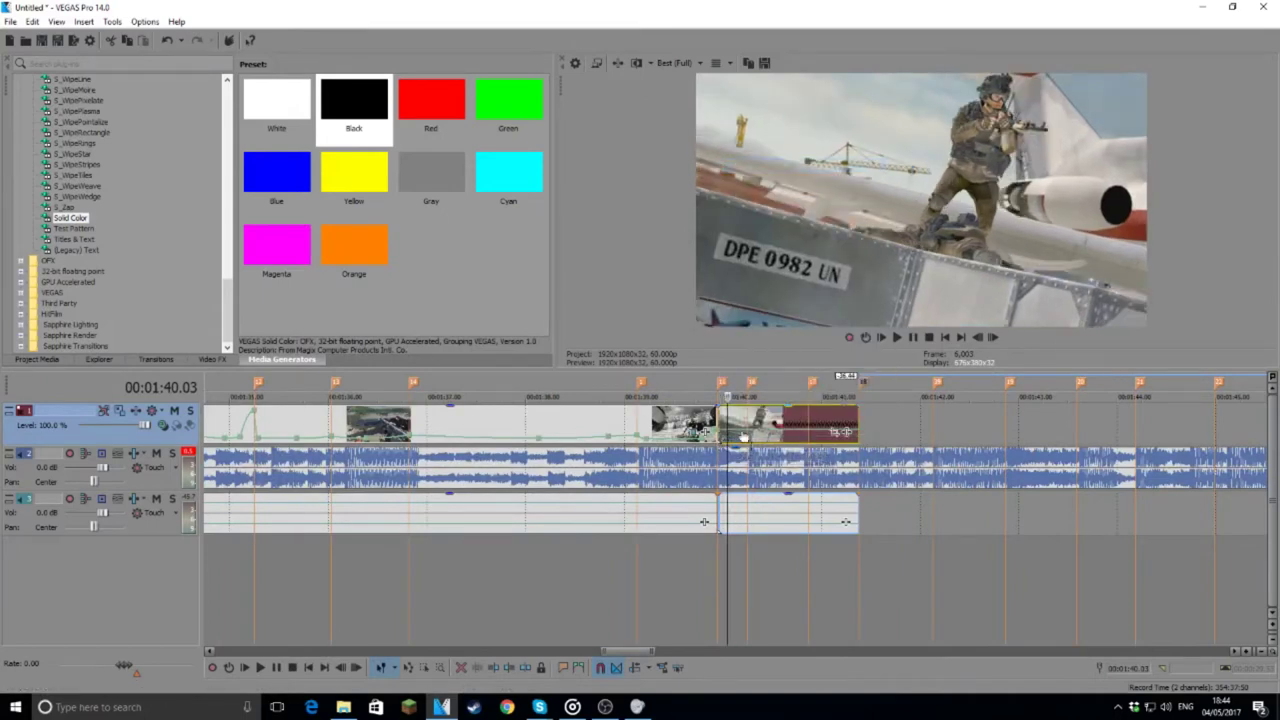
Step: Add velocity points to slow the Death1 clip to 50% just after its start and speed it up to 200% at marker 16
left_click(733, 437)
right_click(733, 437)
left_click(800, 205)
left_click(747, 437)
right_click(747, 437)
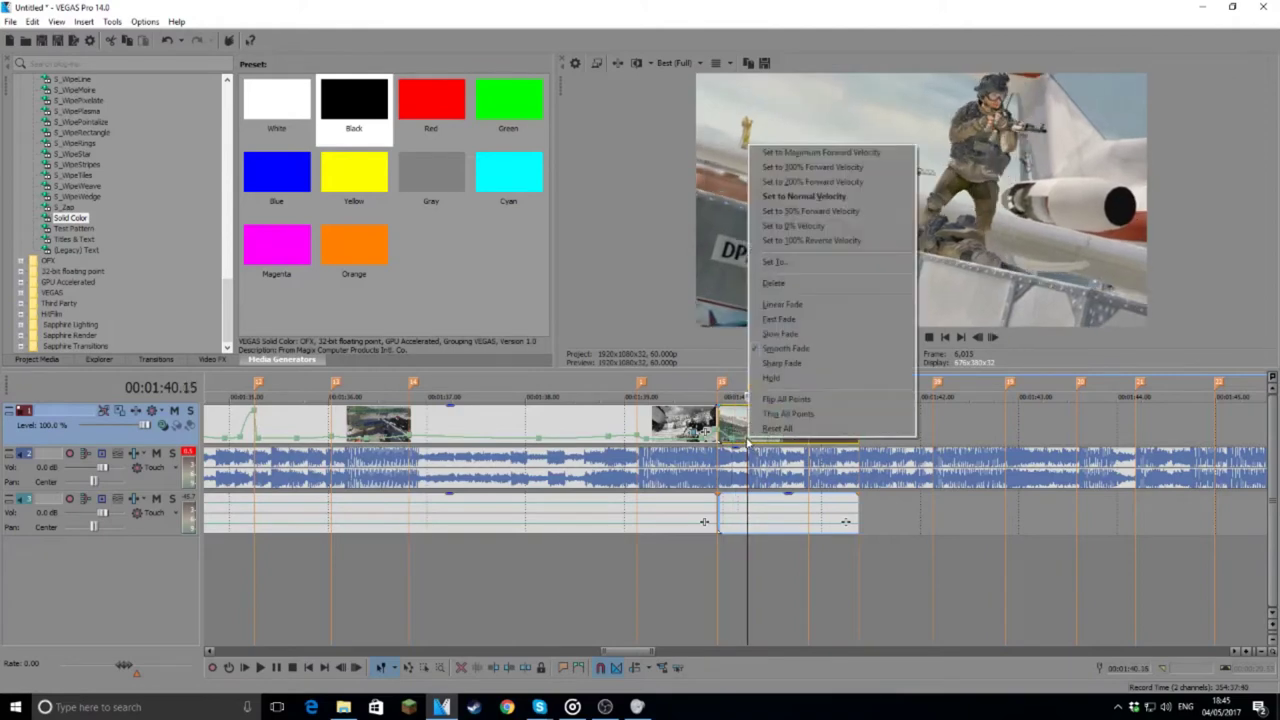
left_click(822, 184)
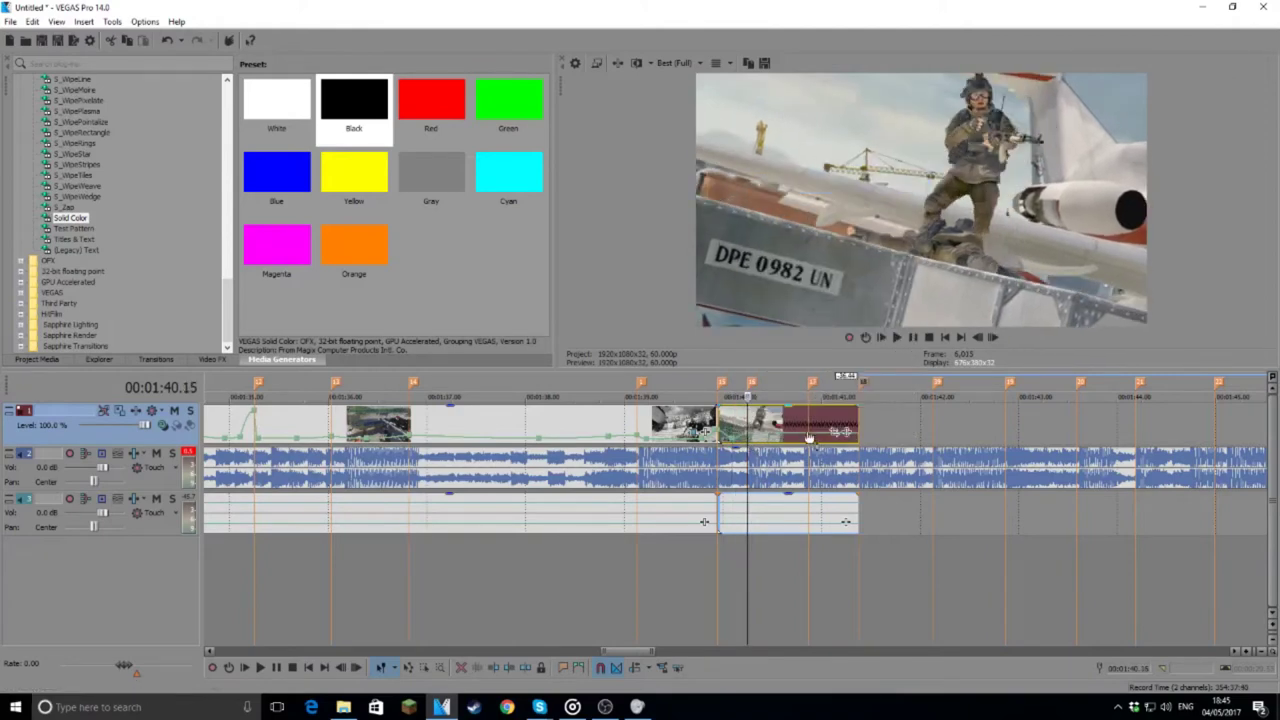
Step: Add a velocity point at marker 17 and slow the clip to 50% midway between markers 16 and 17 and again after marker 17
left_click(810, 437)
left_click(832, 437)
right_click(832, 440)
left_click(880, 206)
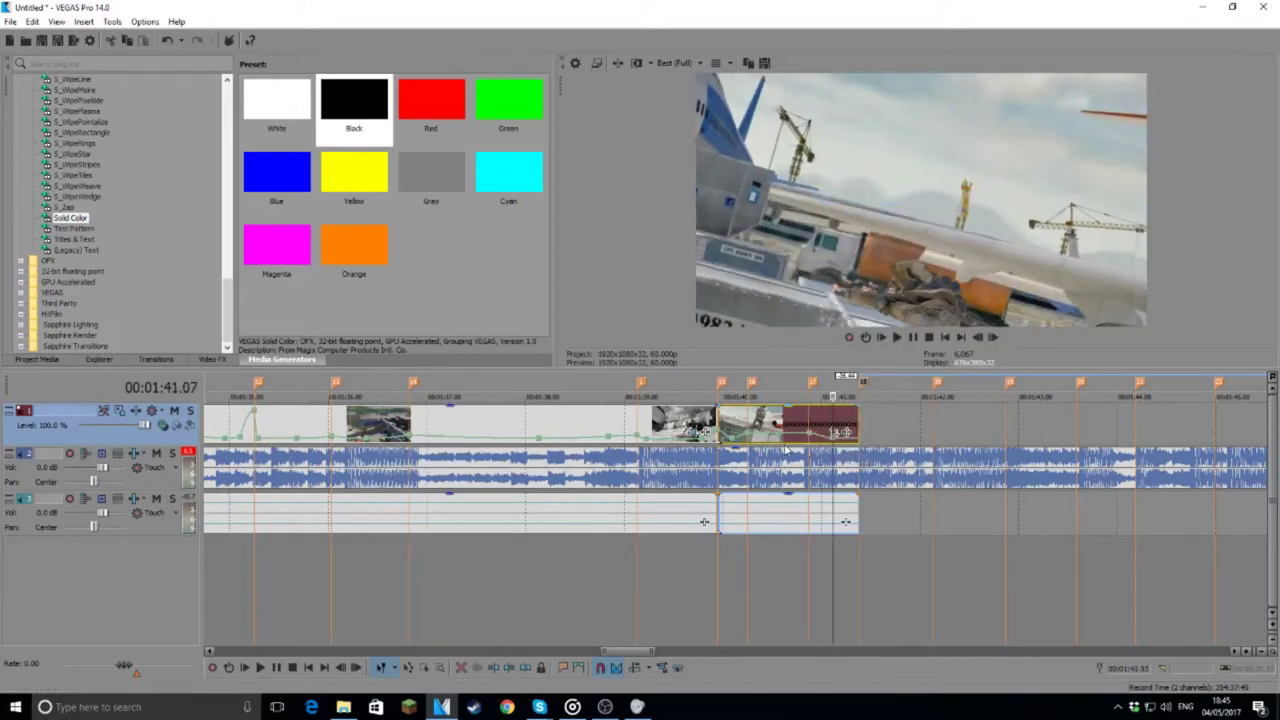
left_click(779, 440)
right_click(779, 440)
left_click(860, 206)
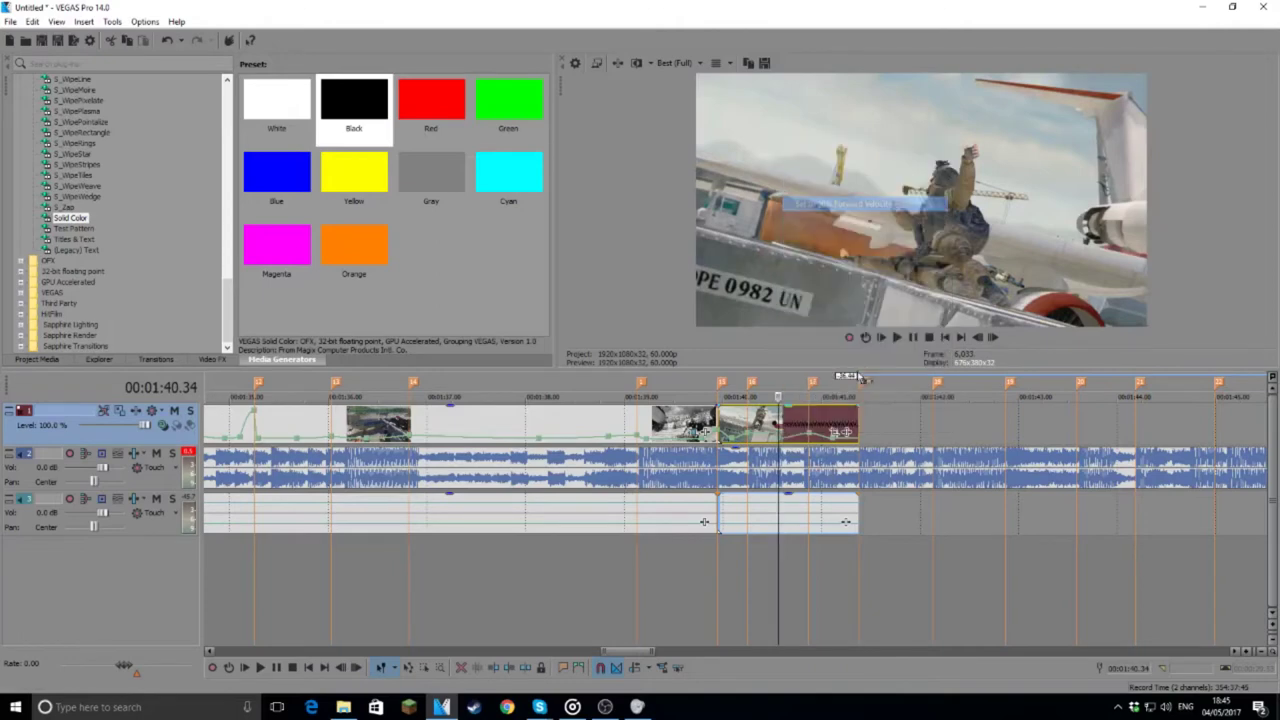
Step: Add a velocity point at the Death1 clip's end, at marker 18, and raise its forward velocity
left_click(860, 443)
right_click(858, 140)
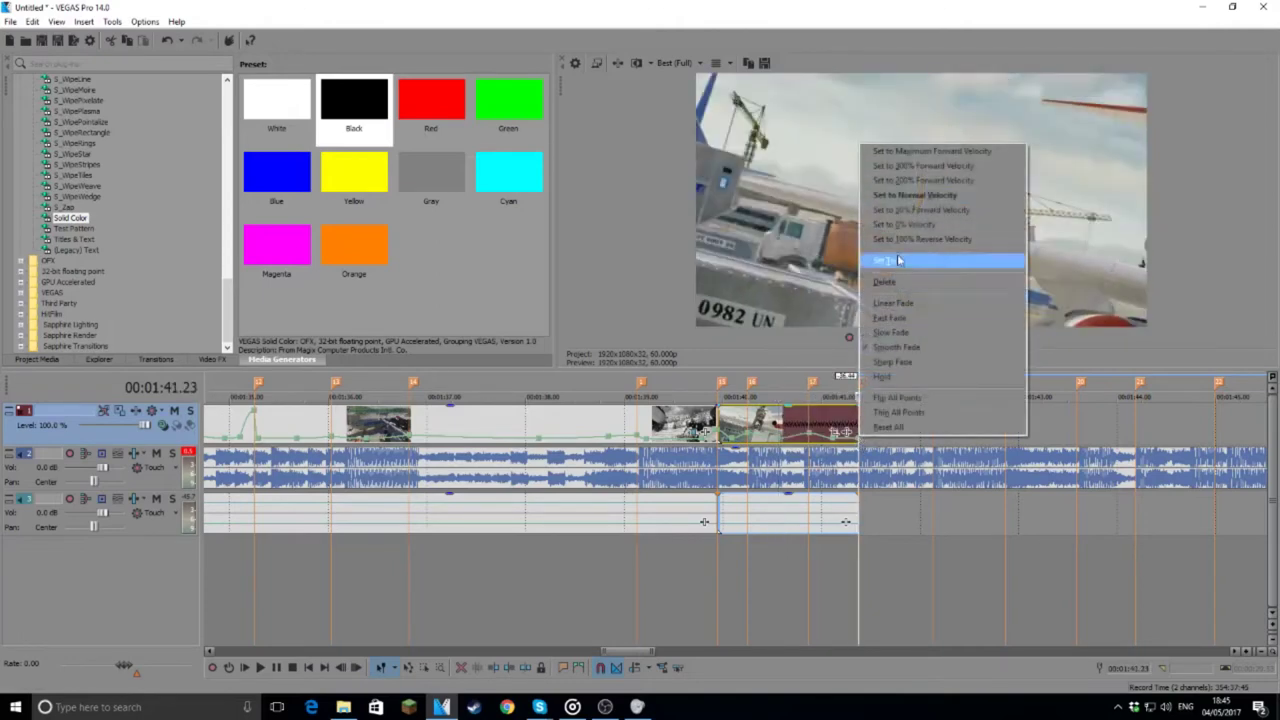
left_click(930, 166)
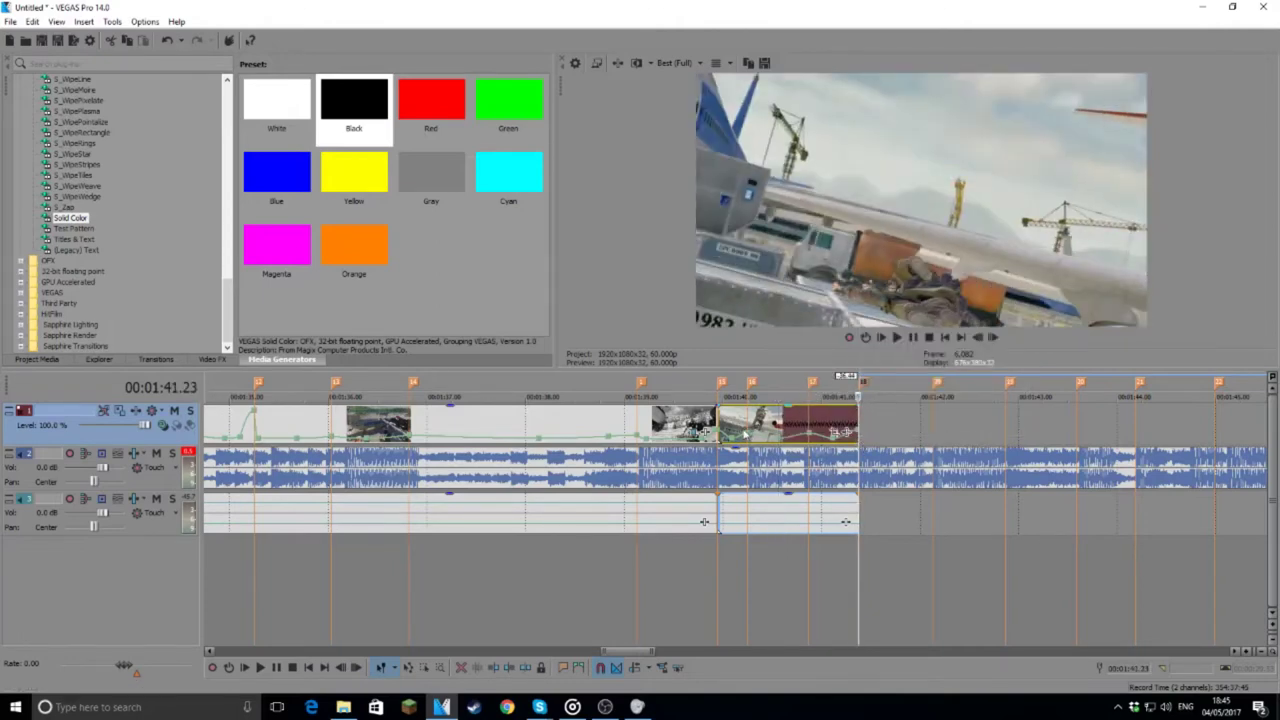
Step: Reshape the velocity curve segments from the clip's start to just past marker 16, with a fast fade on the drop after the marker
right_click(724, 433)
left_click(774, 482)
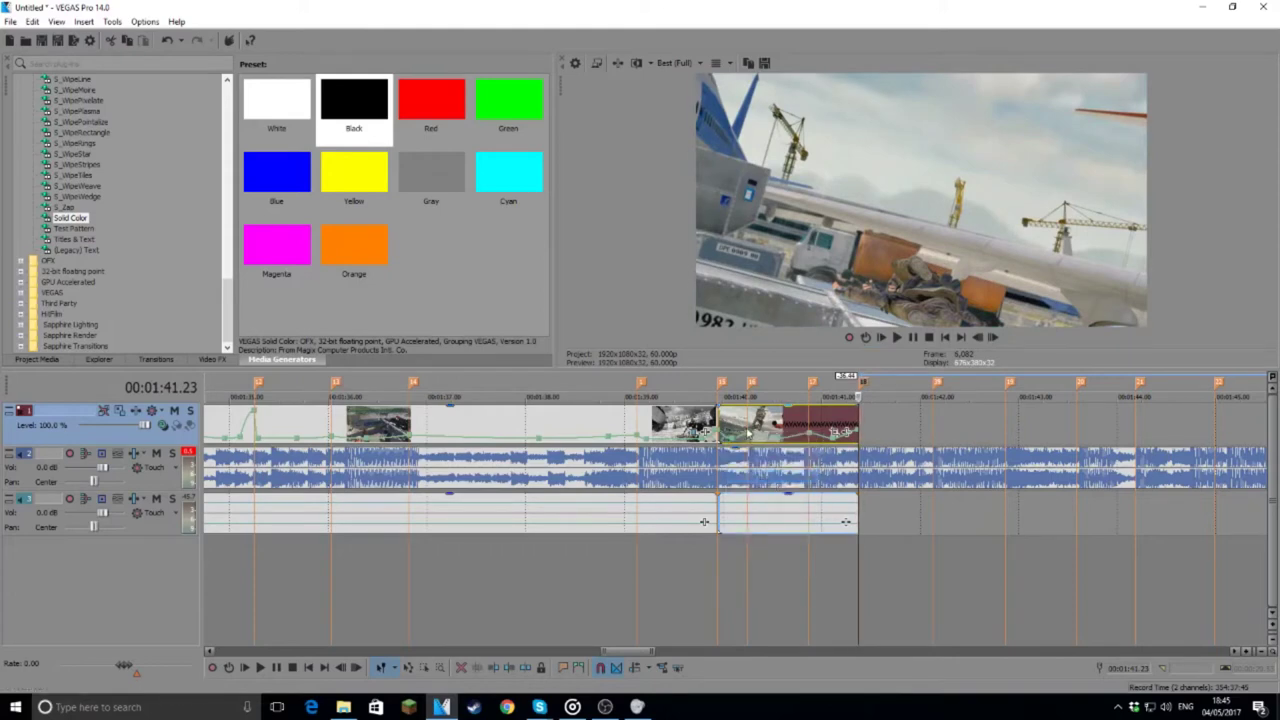
right_click(746, 437)
left_click(800, 336)
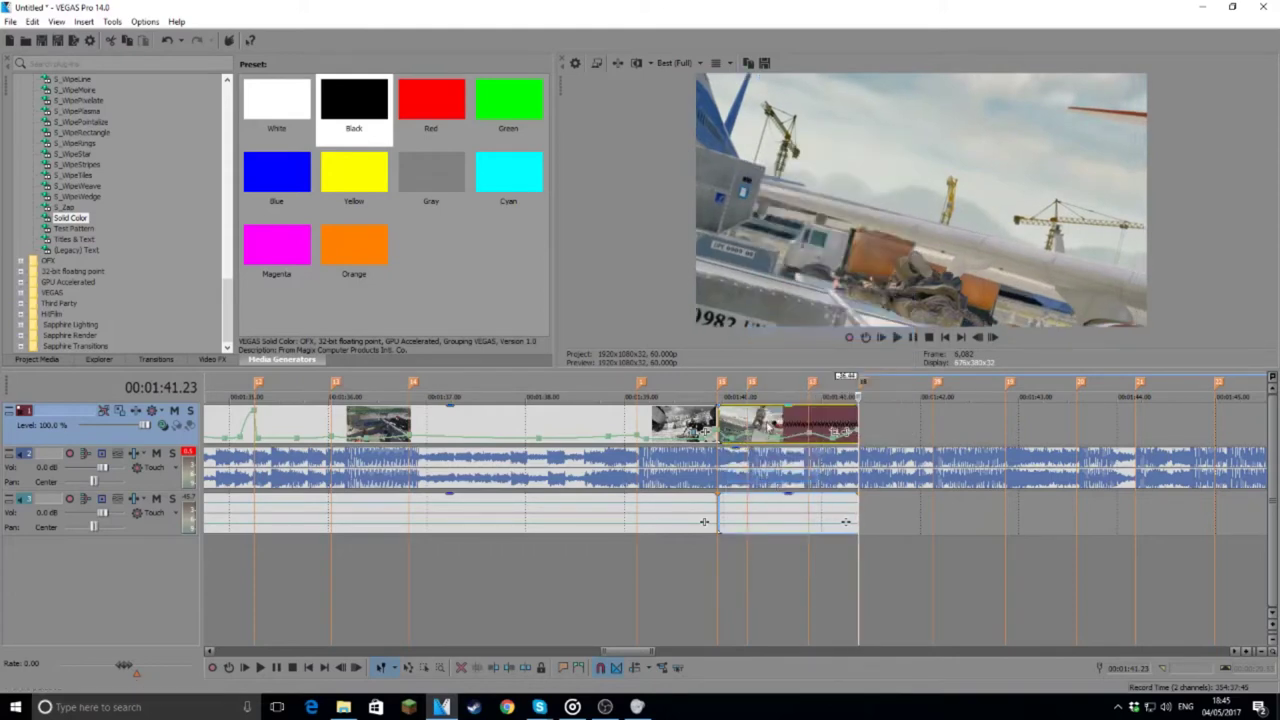
right_click(758, 436)
left_click(779, 480)
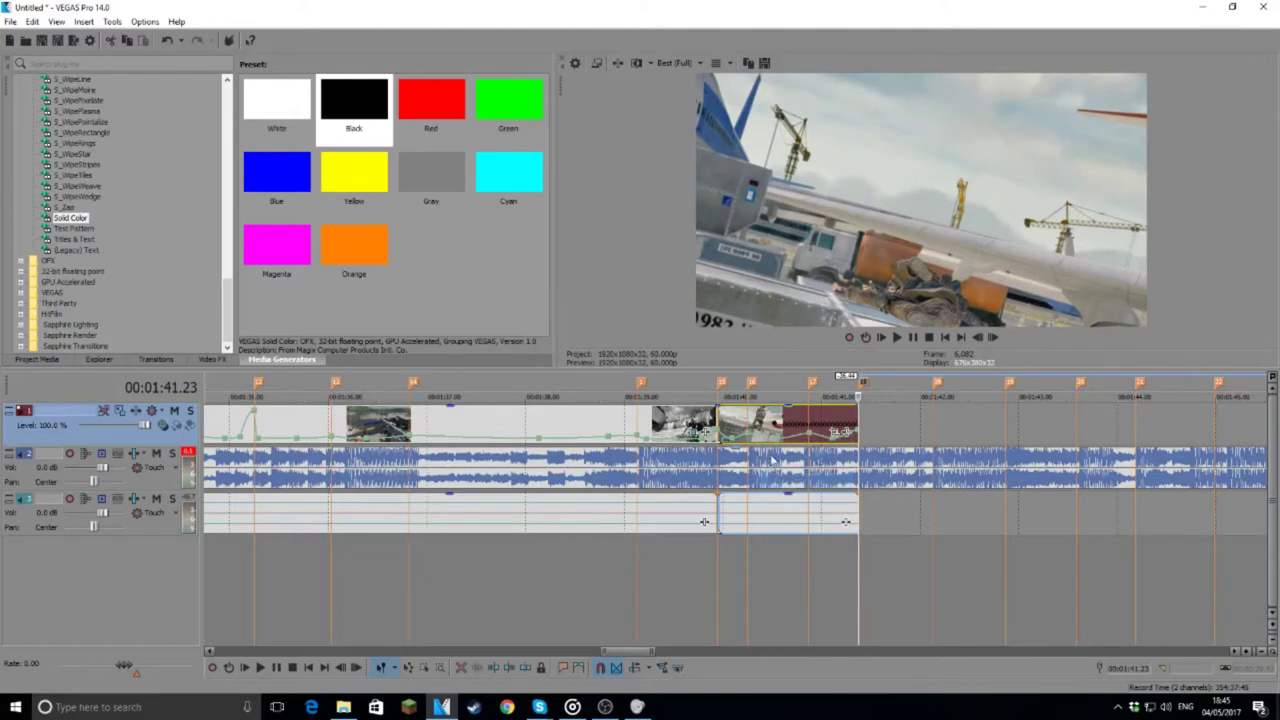
Step: Reshape the rise into marker 16 and the remaining velocity segments around marker 17 and up to the clip's end with fast and slow fades
scroll(760, 455, "up", 3)
right_click(378, 444)
left_click(400, 500)
right_click(518, 446)
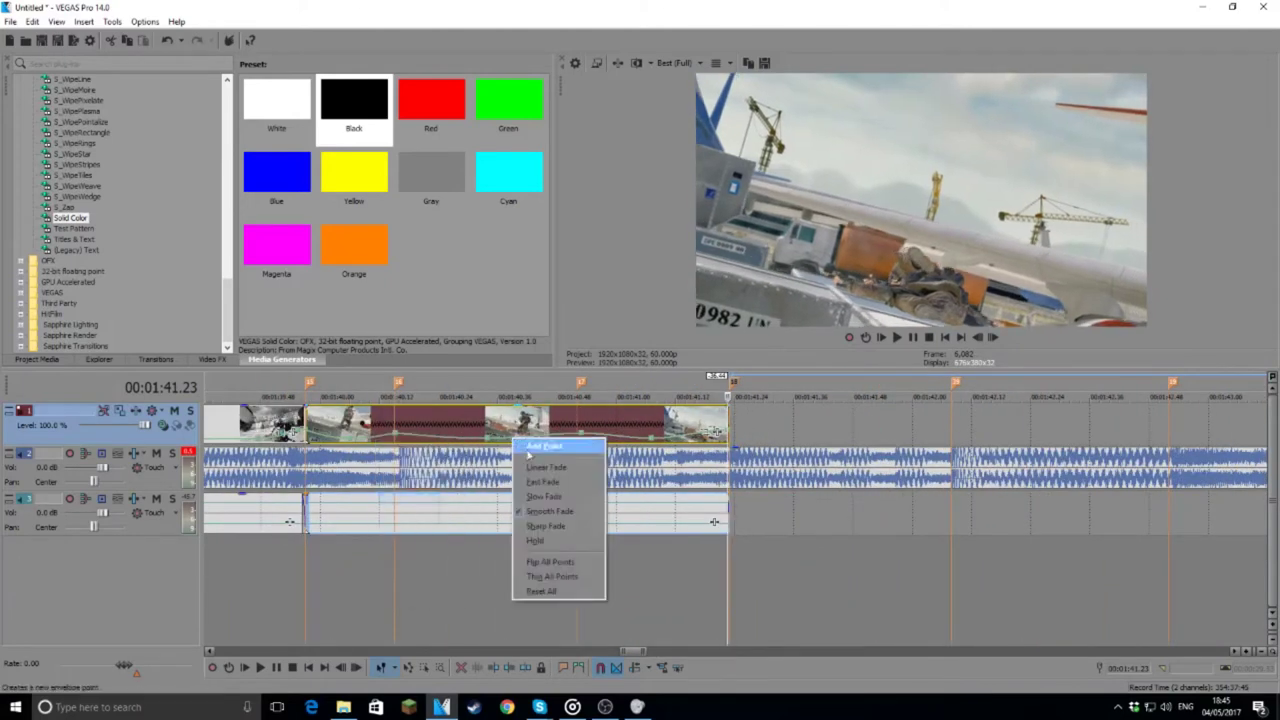
left_click(545, 482)
right_click(606, 439)
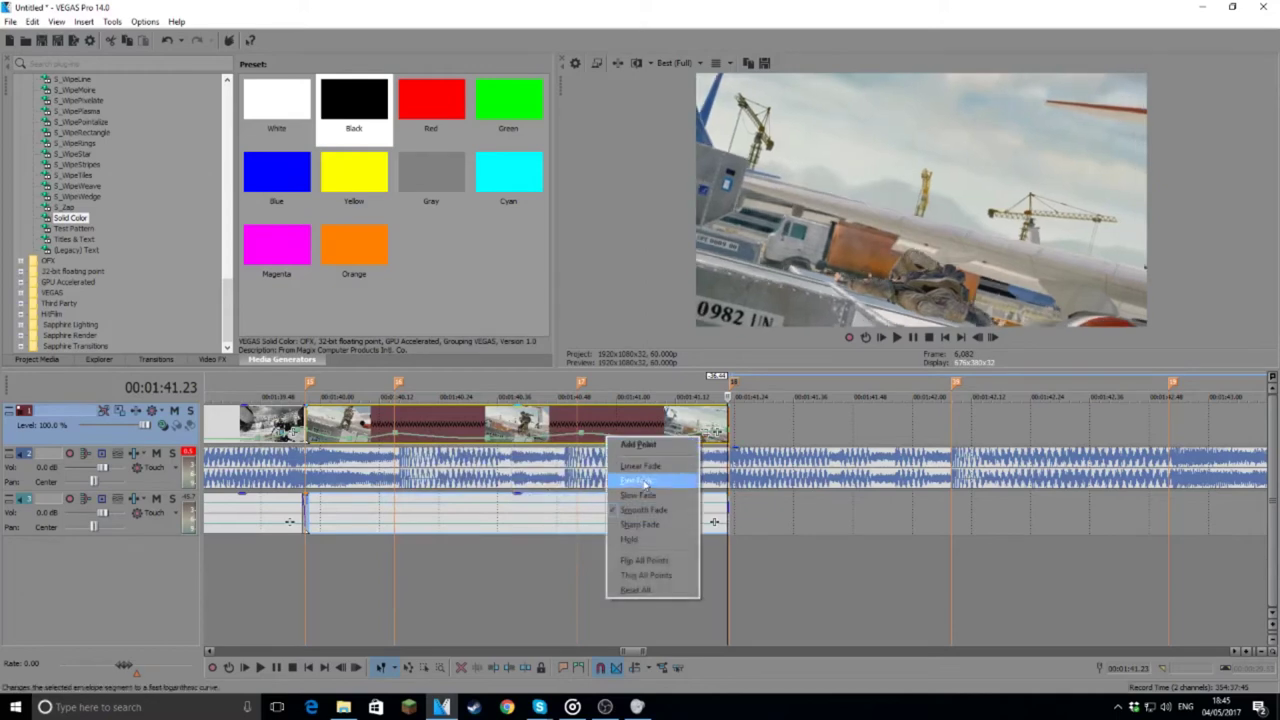
left_click(642, 482)
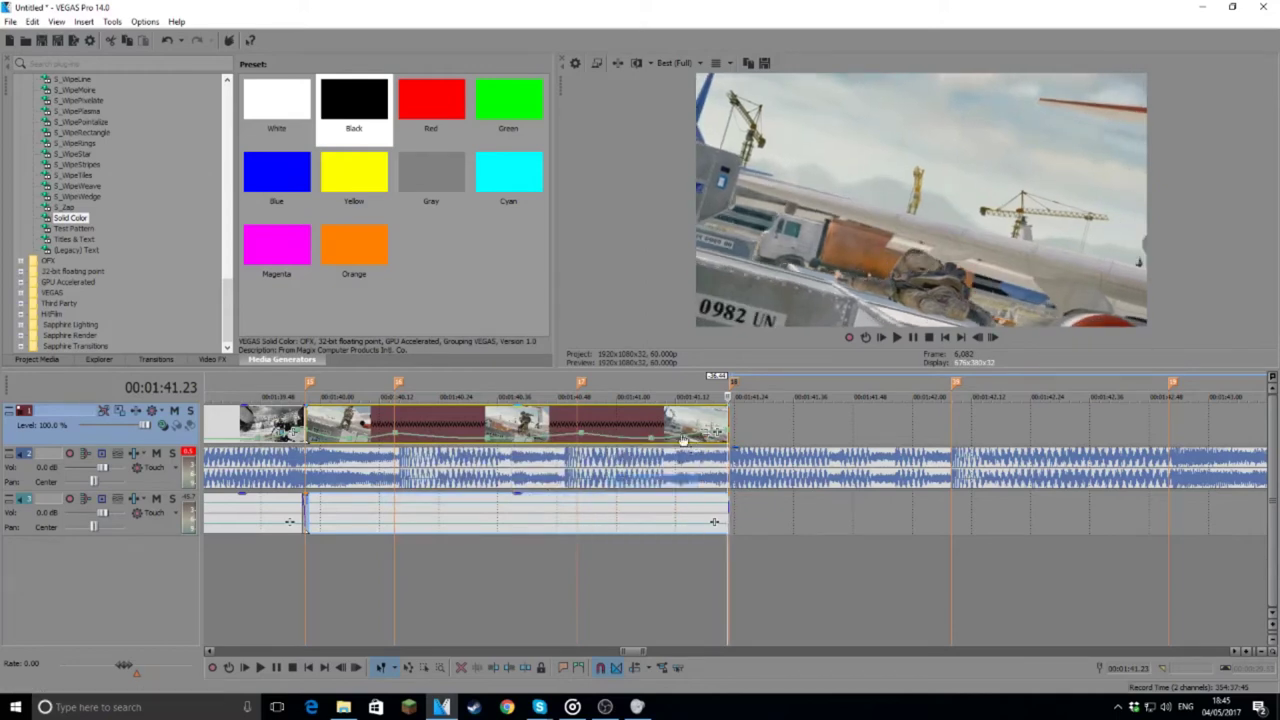
right_click(682, 441)
left_click(686, 502)
Step: Play the Death1 clip from marker 15 and replay it from slightly earlier to check the velocity sync
scroll(686, 502, "down", 2)
left_click(448, 381)
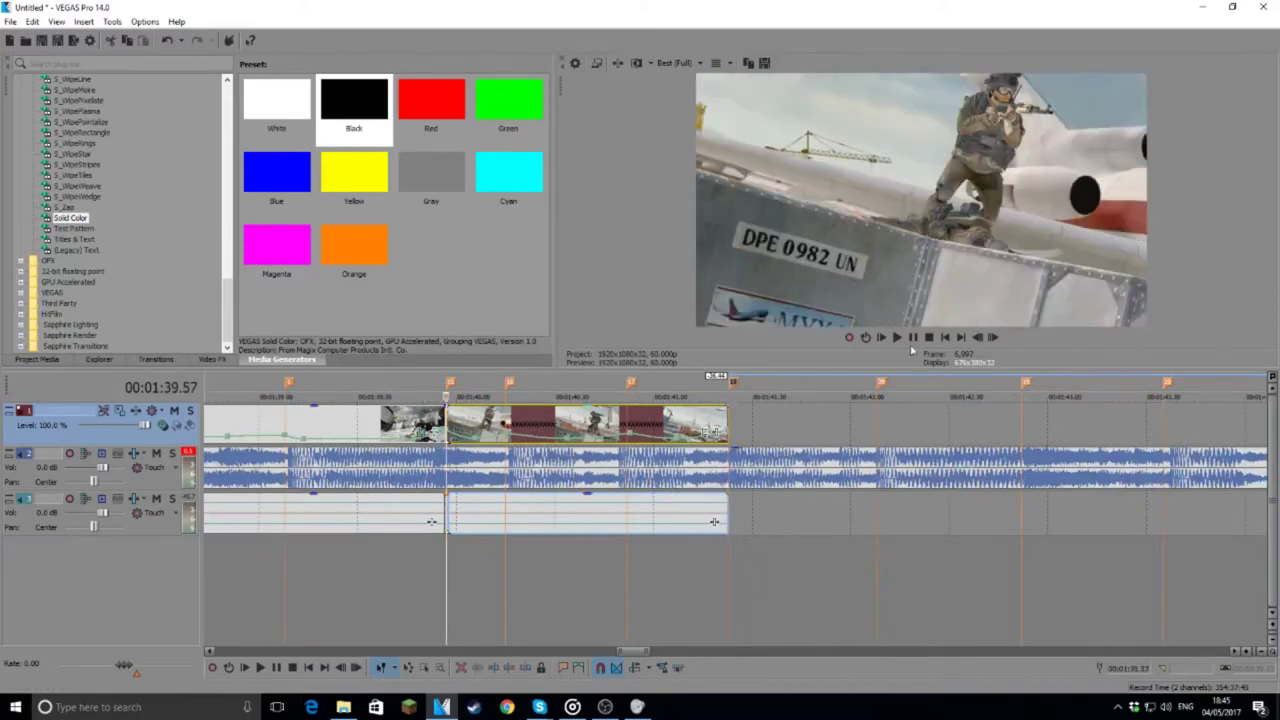
left_click(897, 337)
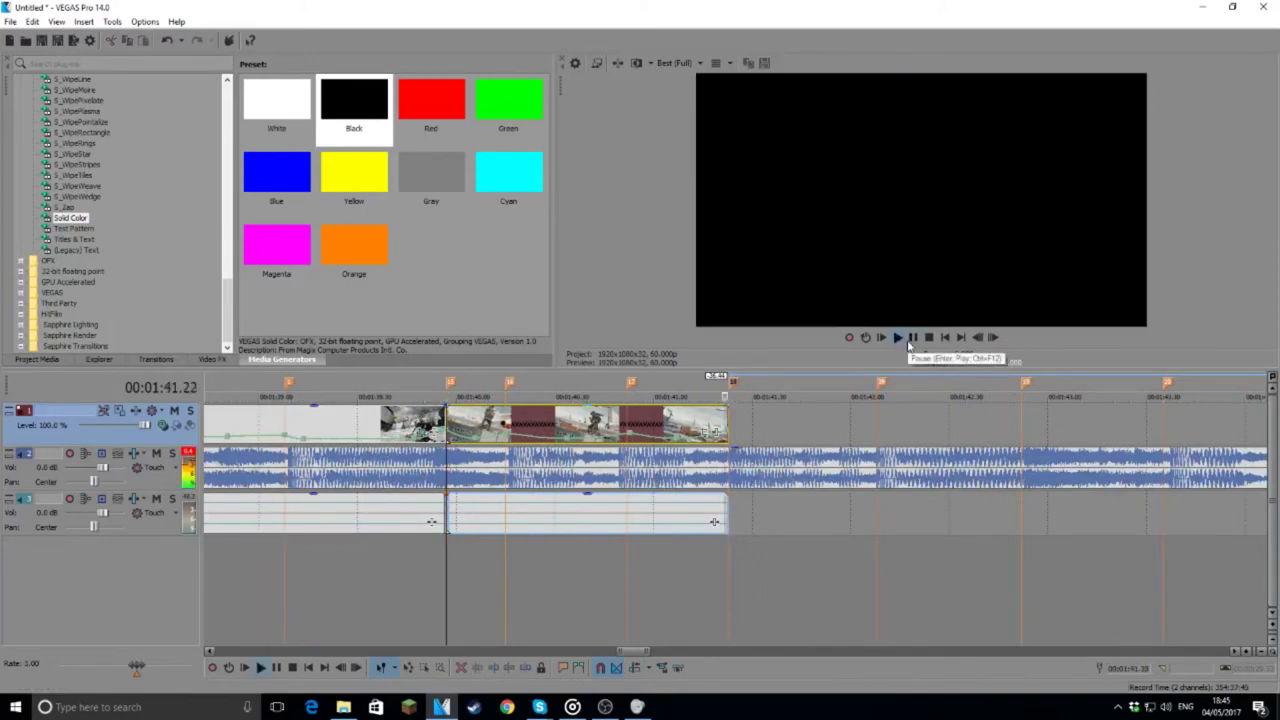
left_click(412, 384)
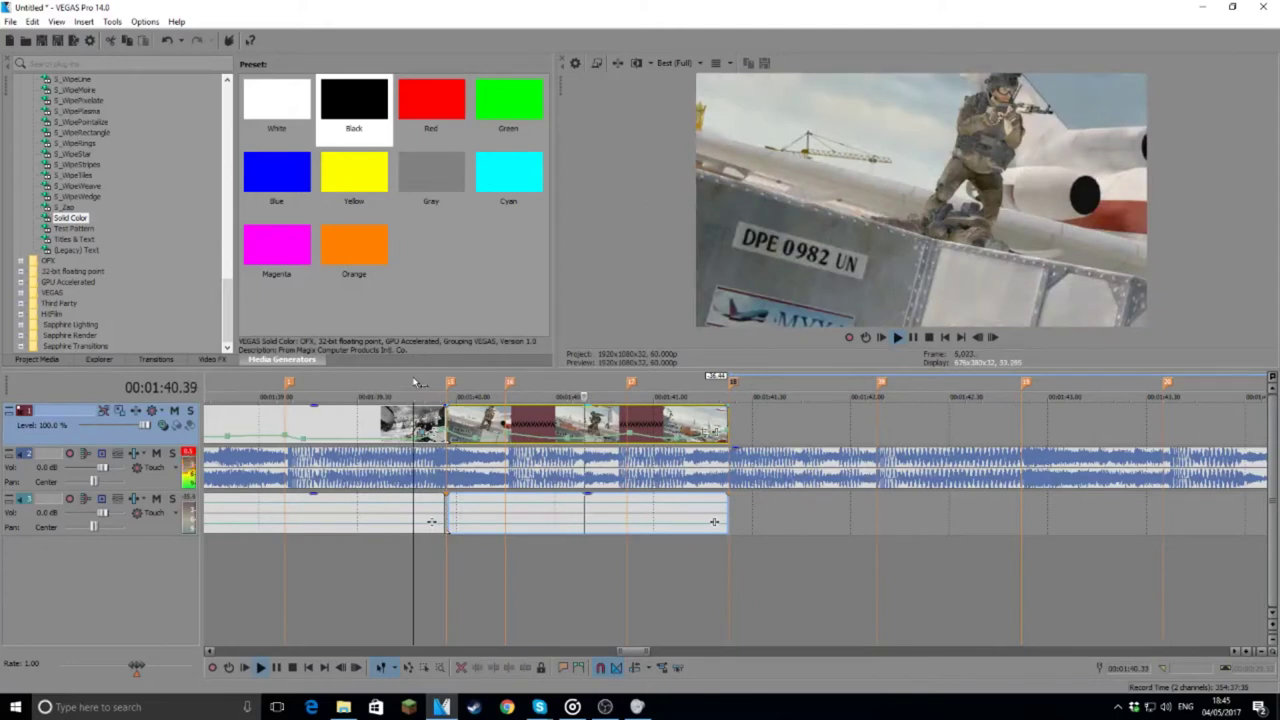
left_click(408, 384)
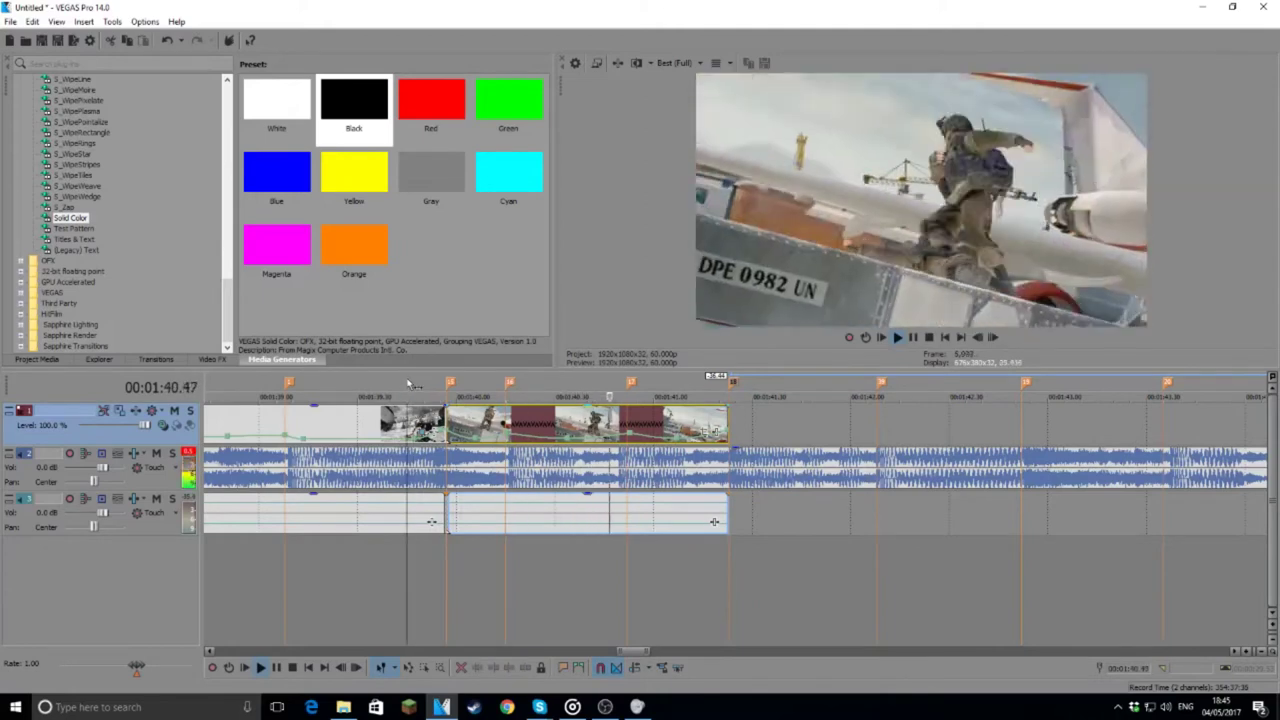
left_click(408, 384)
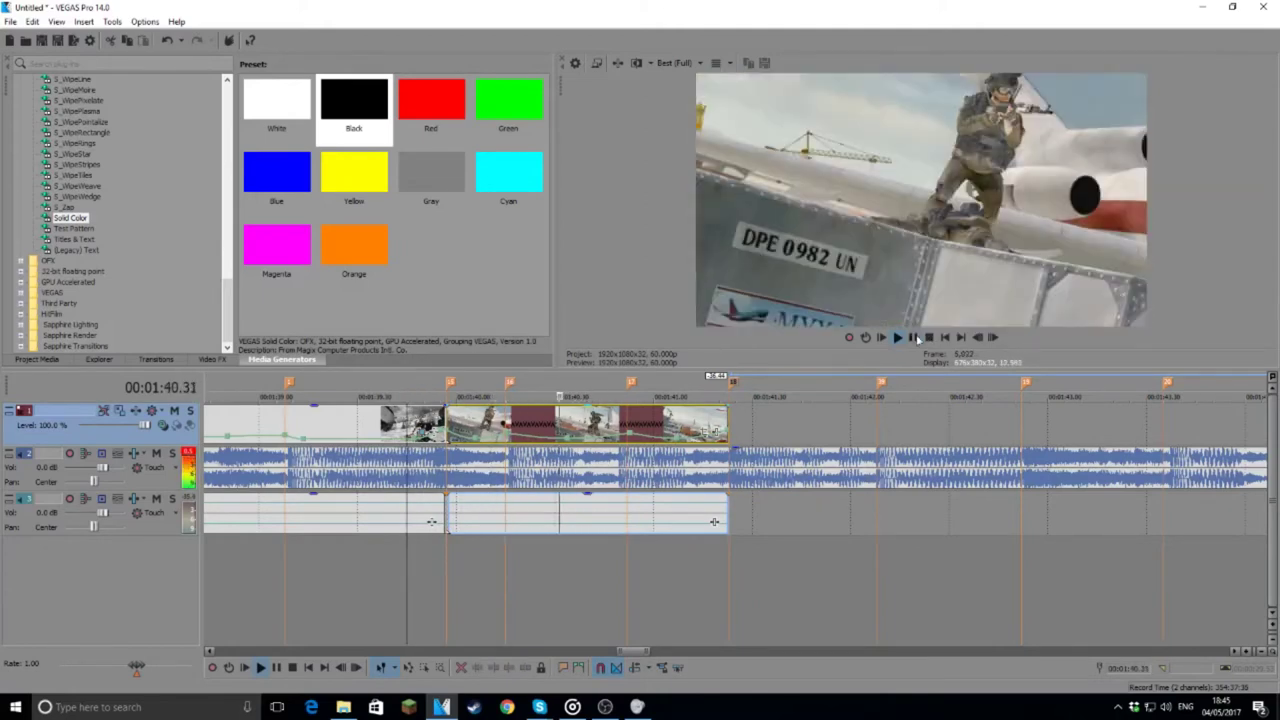
Step: Lower the preview quality to Draft (Half) and replay the section from just before marker 15
left_click(682, 63)
mouse_move(690, 82)
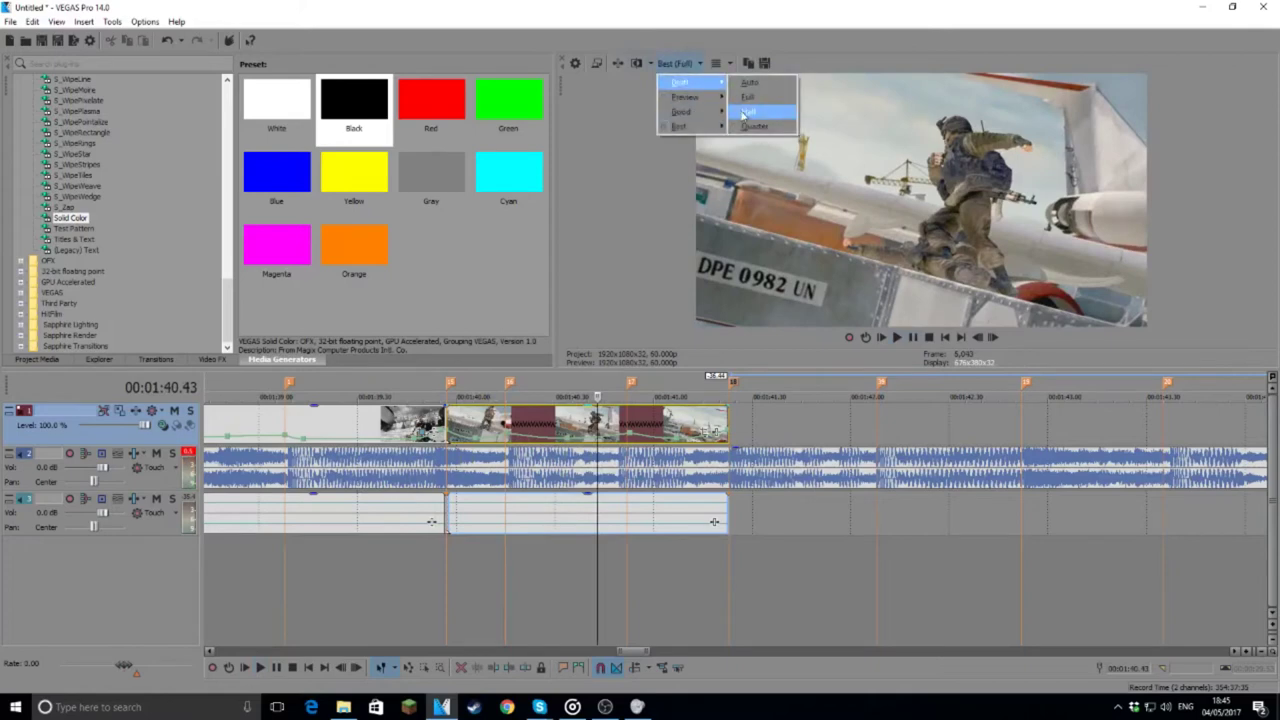
left_click(762, 114)
left_click(436, 384)
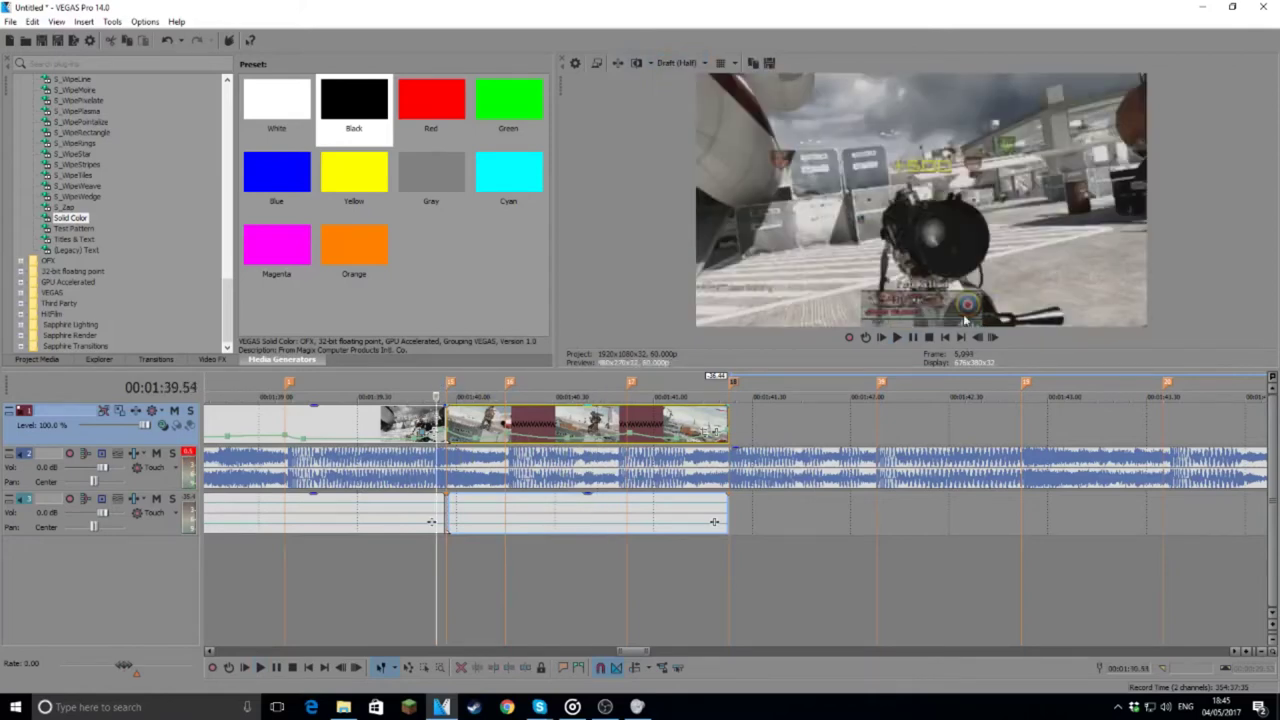
left_click(897, 337)
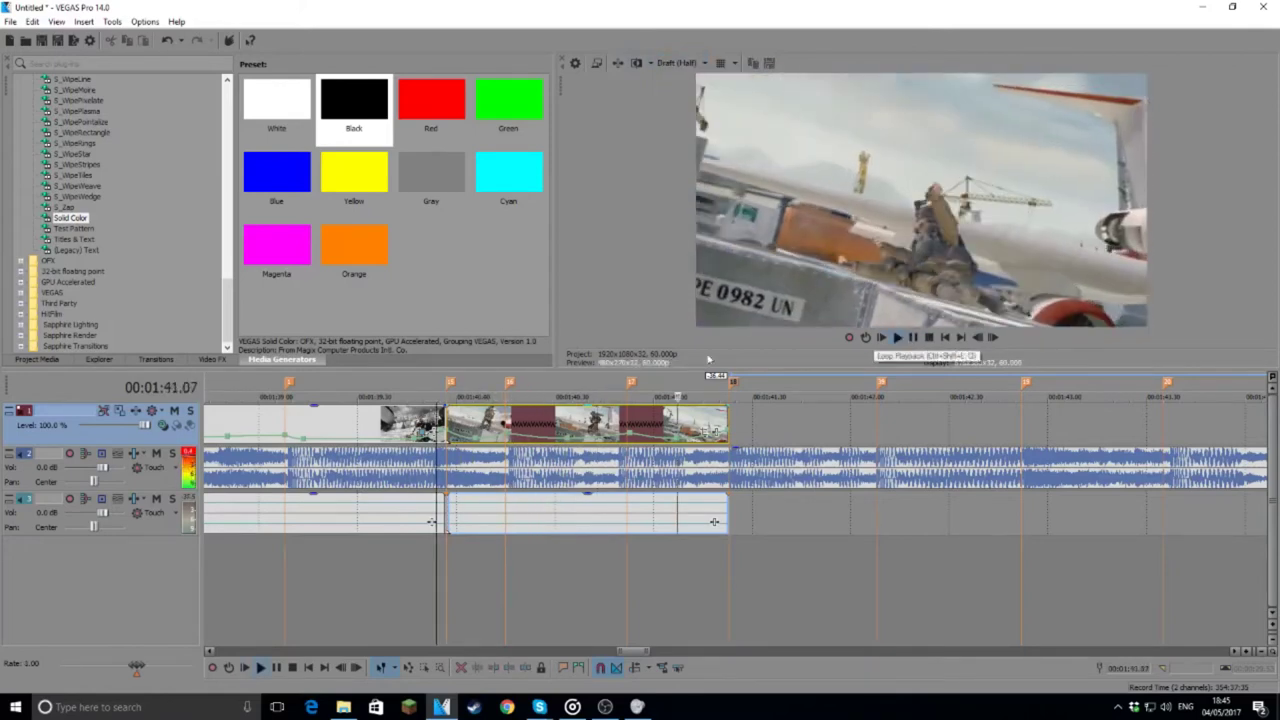
left_click(406, 381)
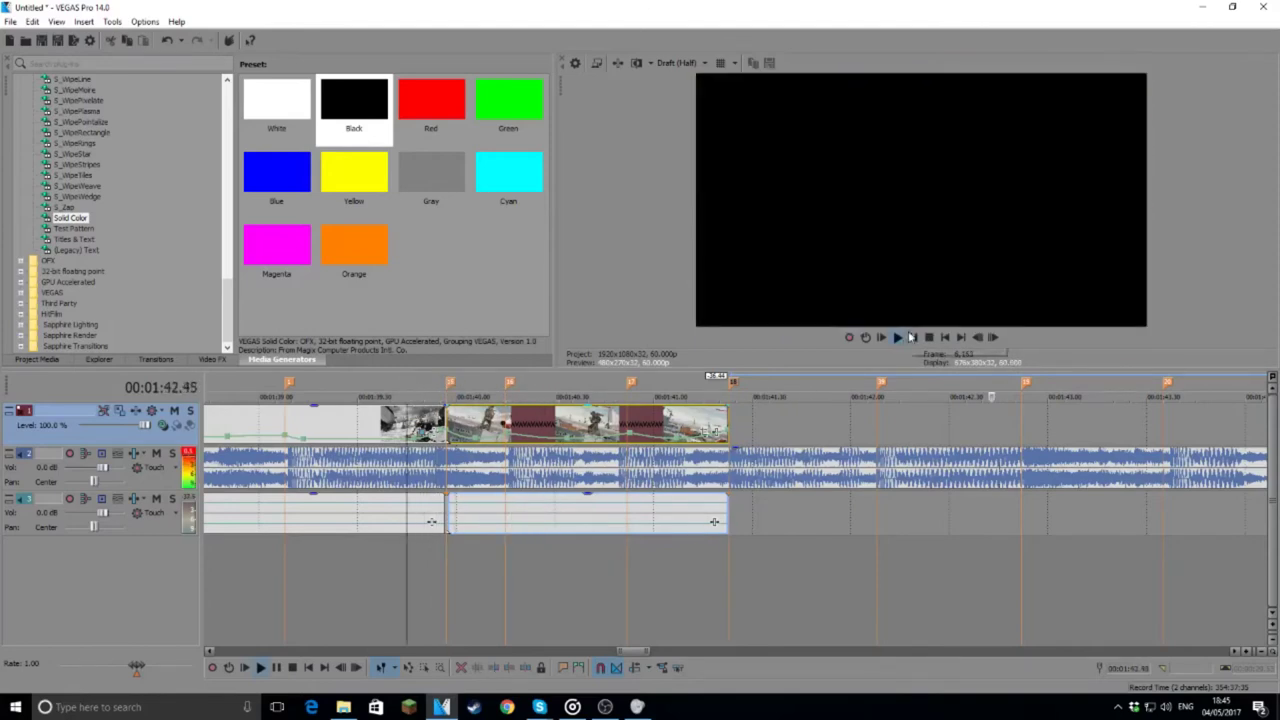
left_click(911, 337)
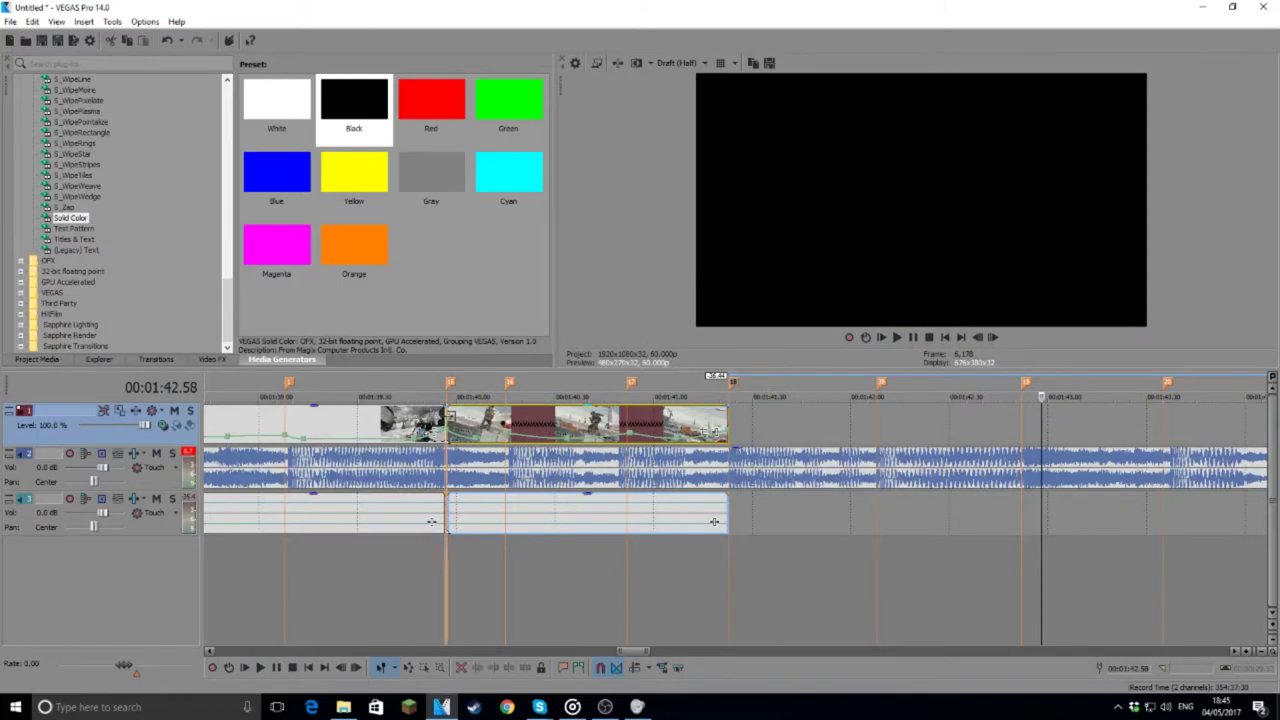
Step: Zoom the Death1 clip's pan/crop frame in to about 1,193 by 671 at its start and restore the full frame at its end
left_click(450, 418)
left_click(705, 433)
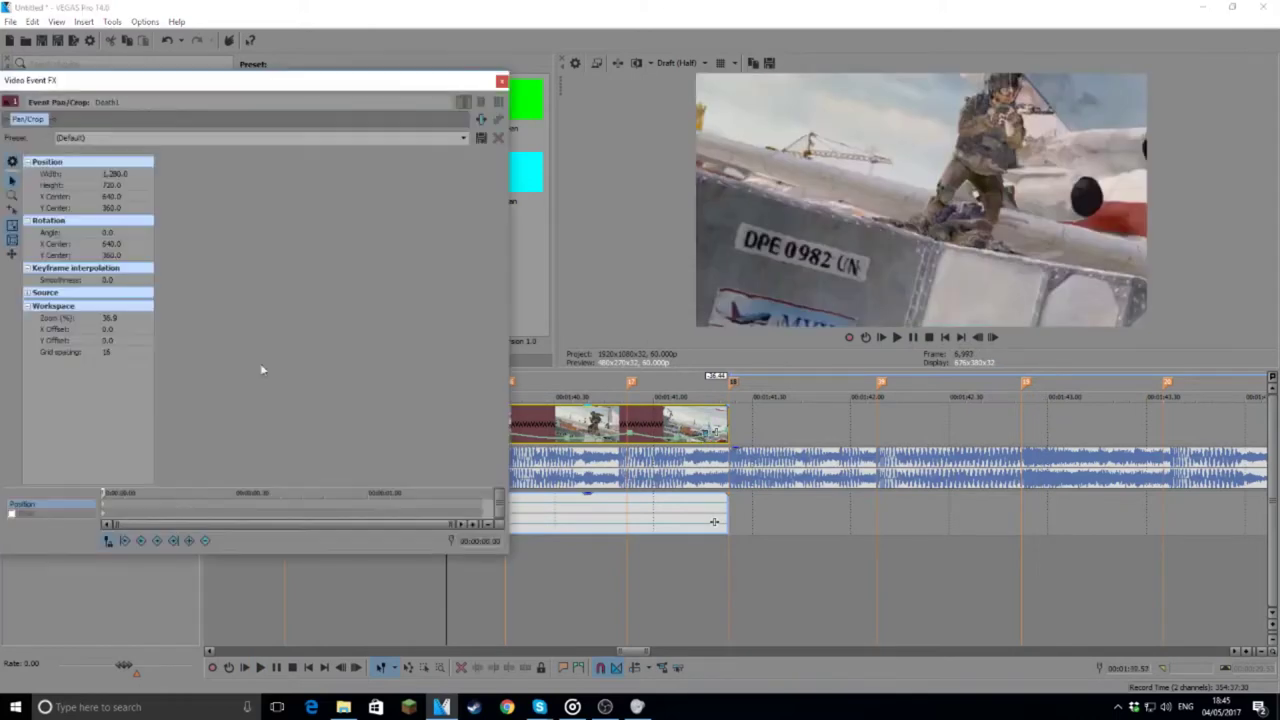
left_click_drag(172, 228, 177, 233)
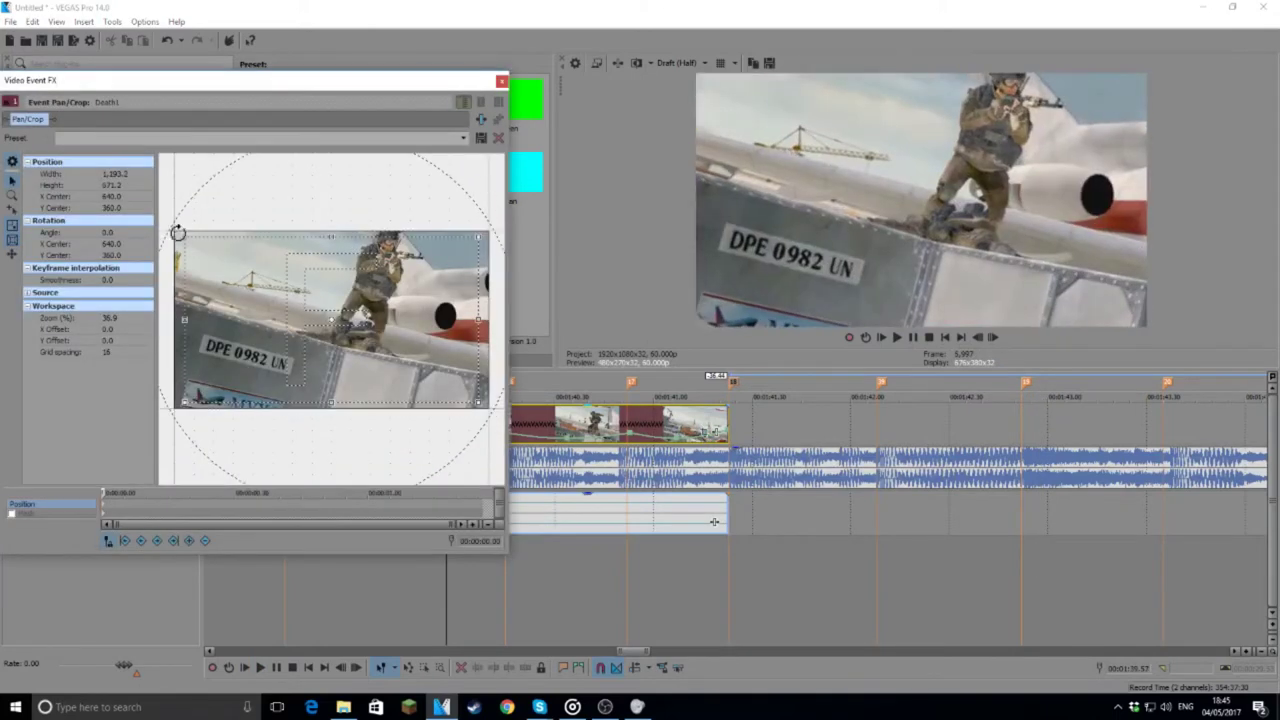
left_click(488, 510)
right_click(428, 386)
left_click(452, 401)
left_click(501, 81)
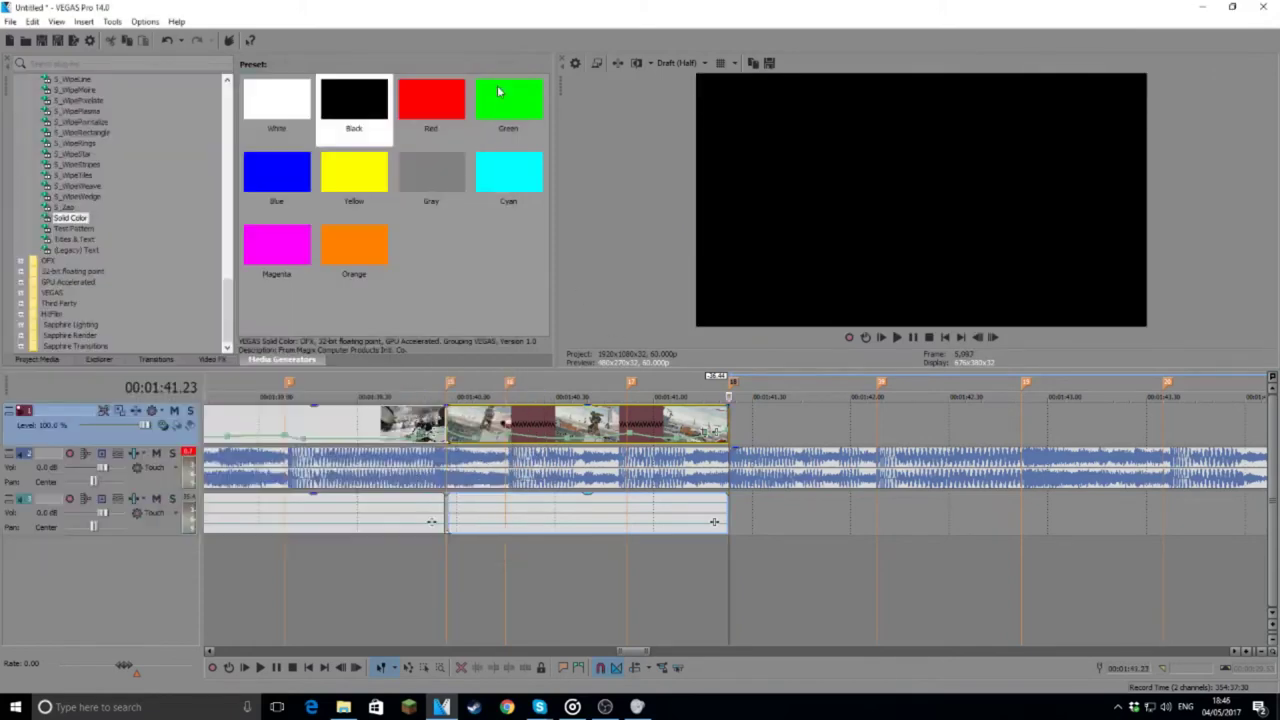
Step: Play the transition into the Death1 clip to check the pan/crop zoom against the music
left_click(426, 378)
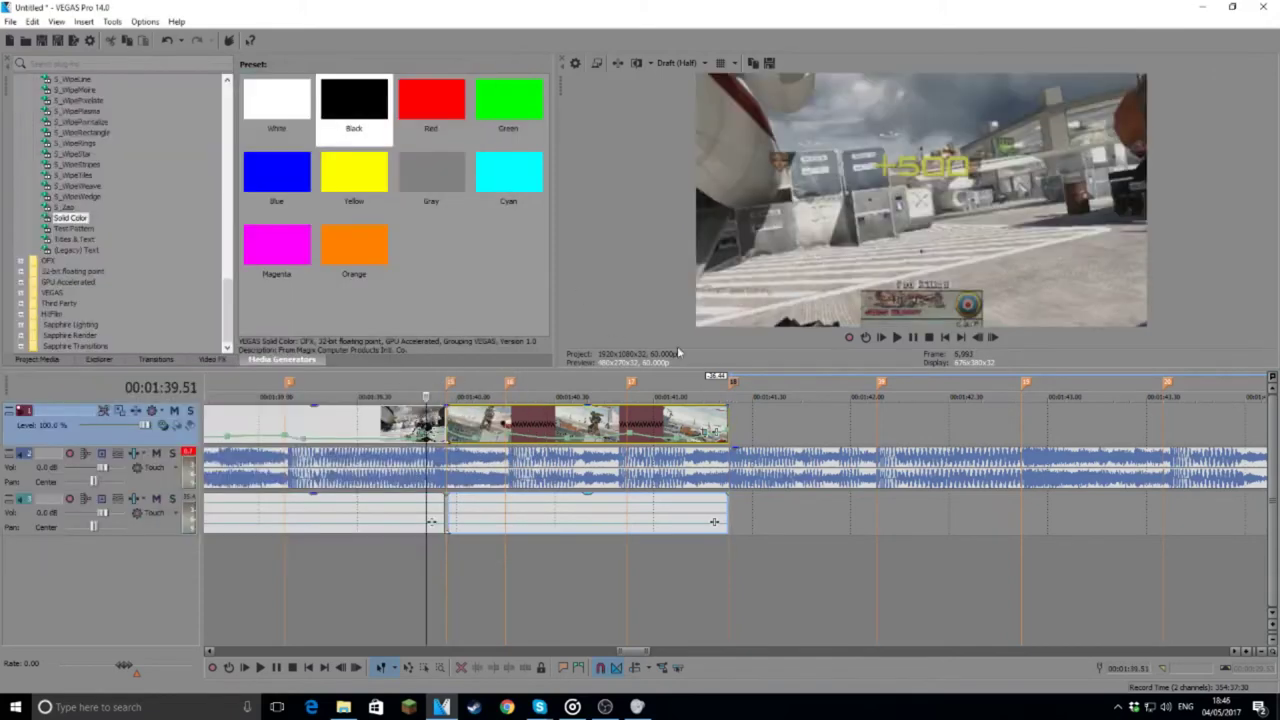
left_click(905, 335)
left_click(377, 380)
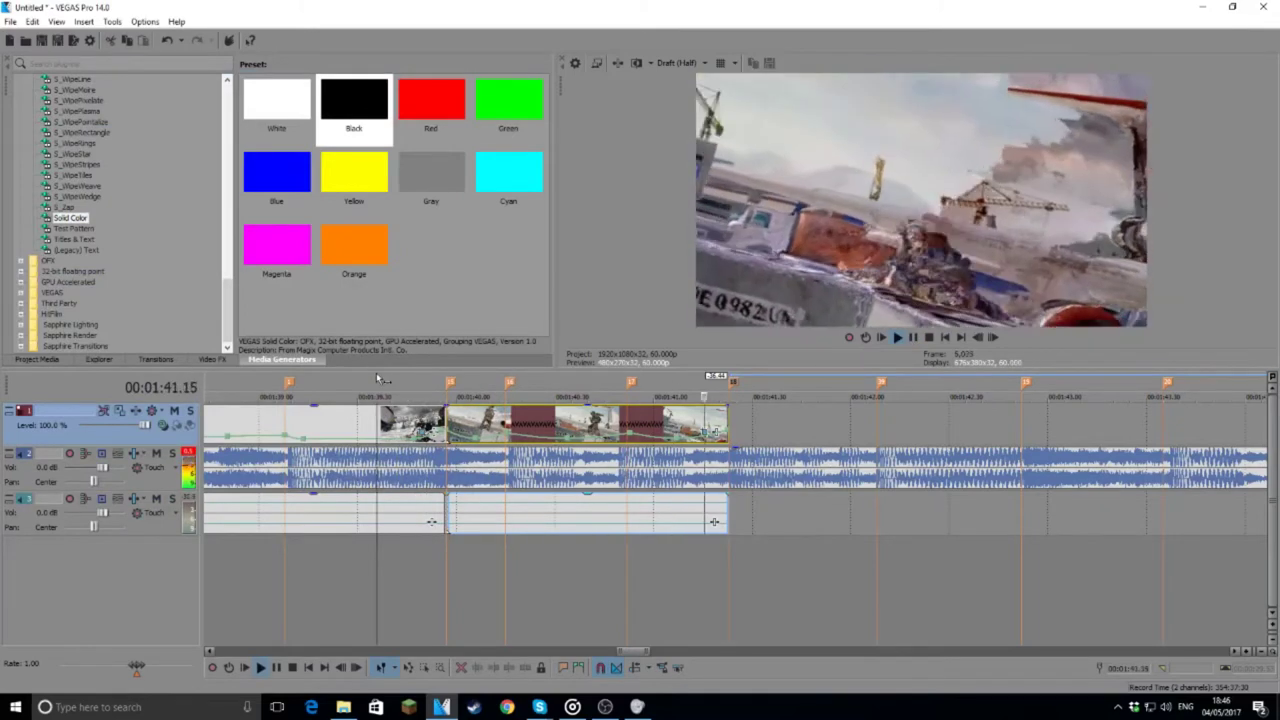
left_click(913, 337)
Step: Scrub and play the unused gameplay clip around 2:24 to find where its round-winning kill section should start
scroll(919, 397, "down", 3)
scroll(885, 404, "down", 3)
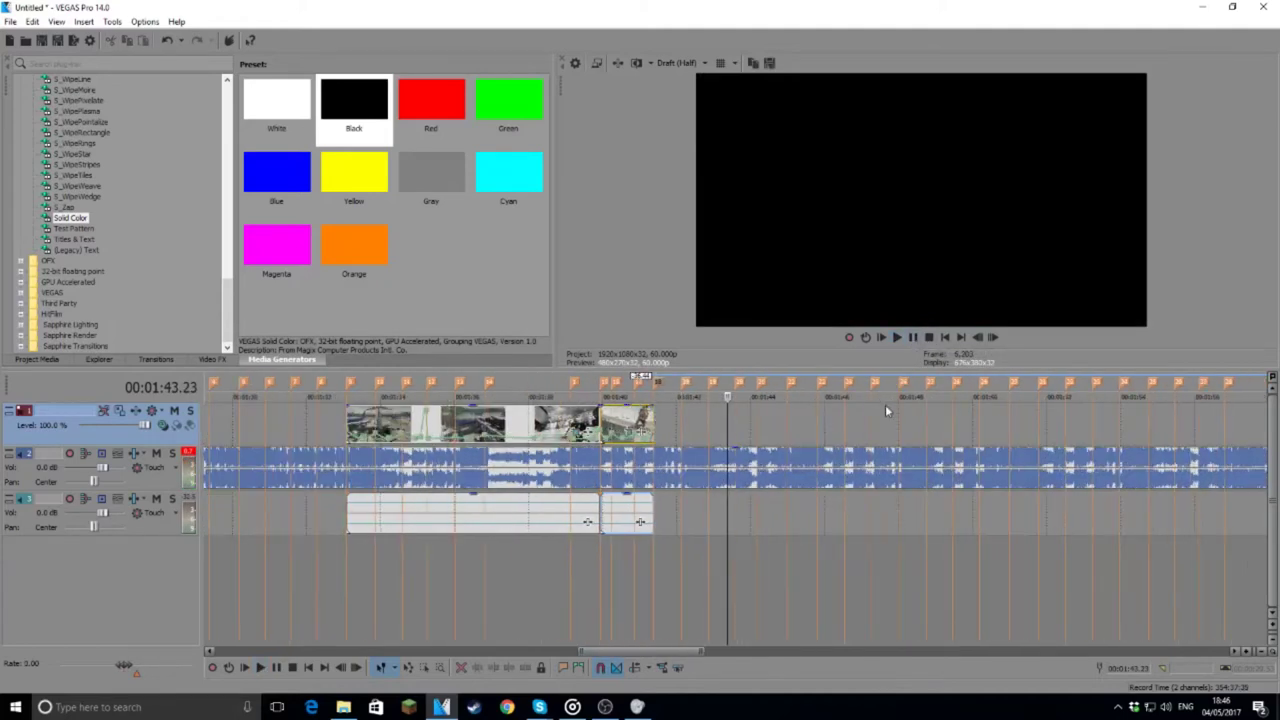
left_click(1107, 428)
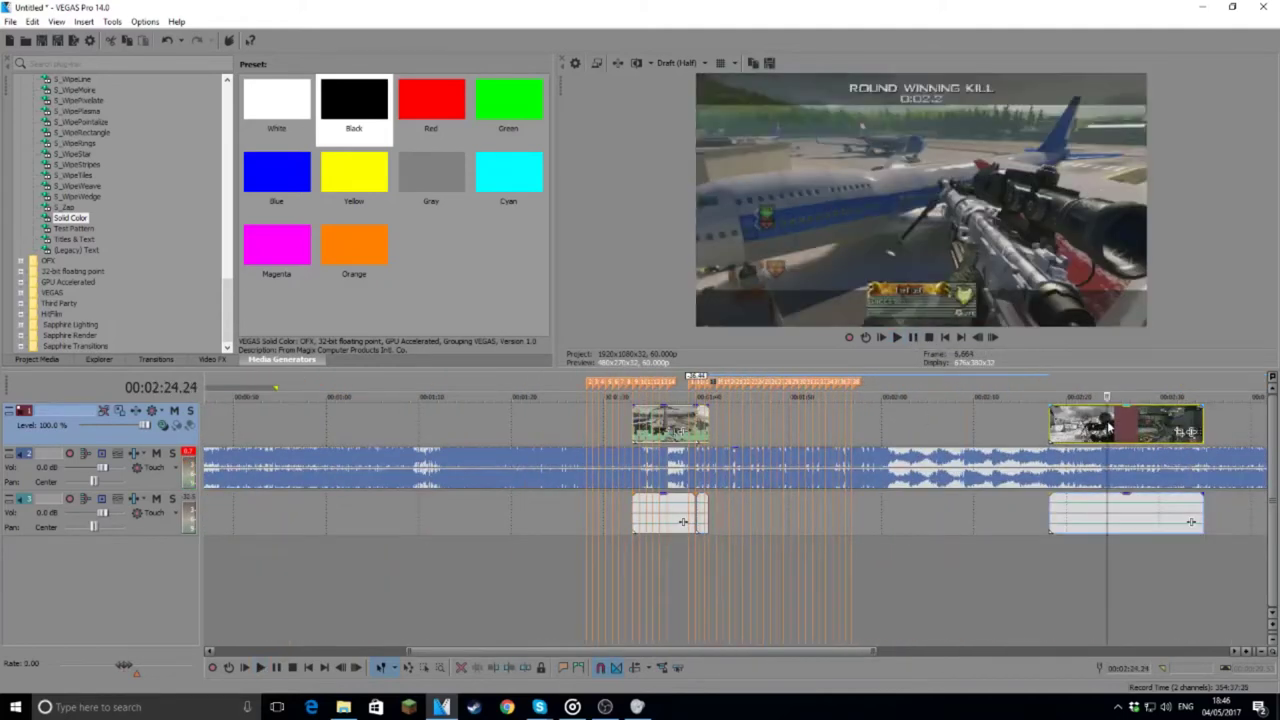
key("space")
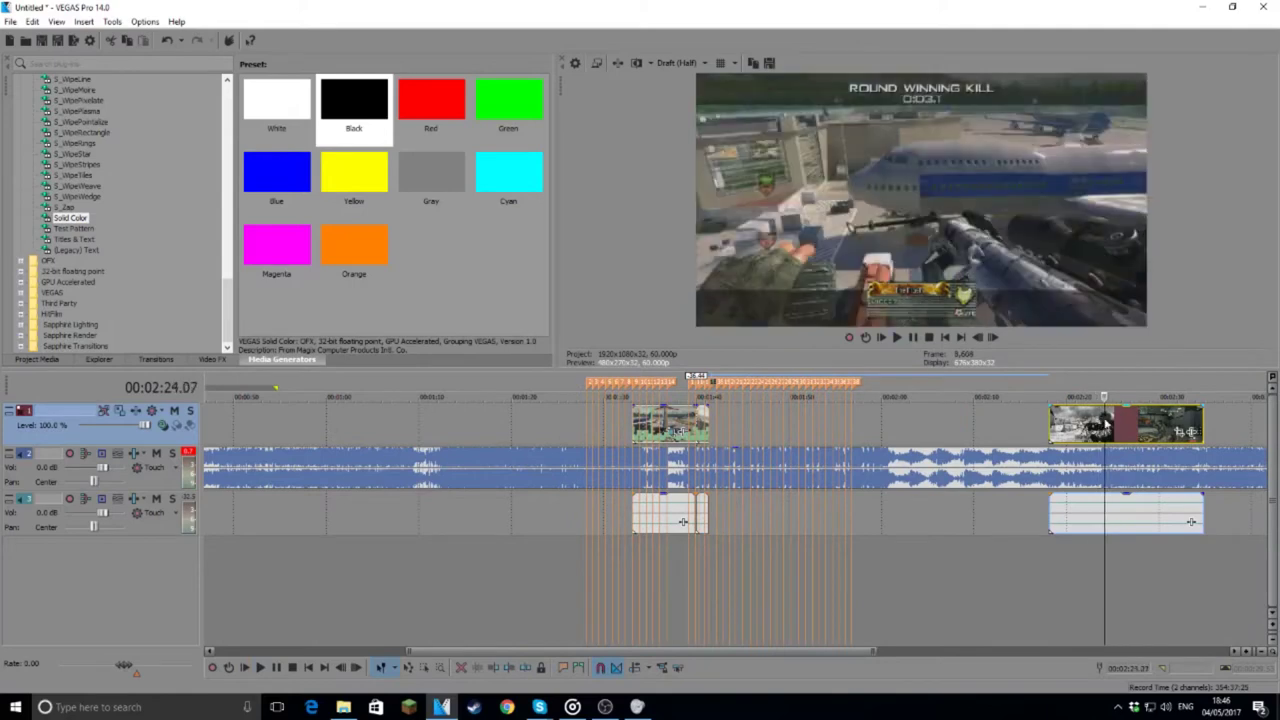
left_click(1099, 425)
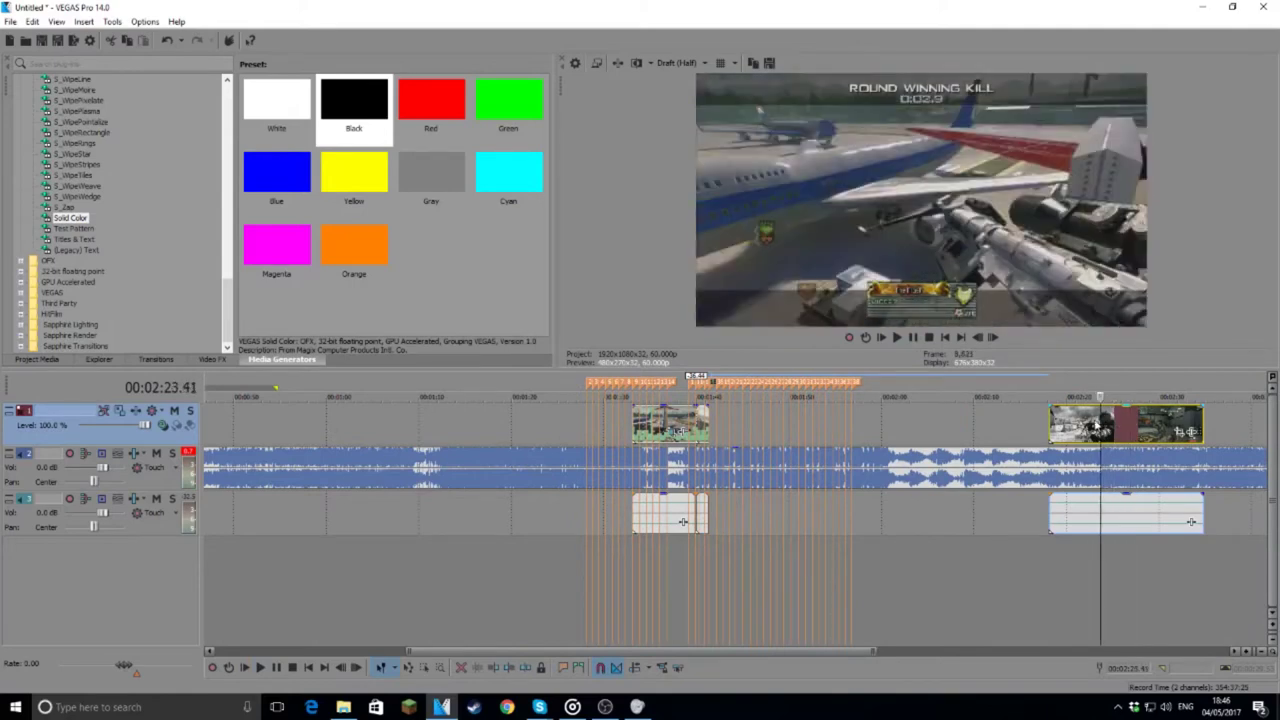
left_click(1086, 422)
left_click(1095, 422)
left_click(1100, 422)
left_click(1103, 421)
key("space")
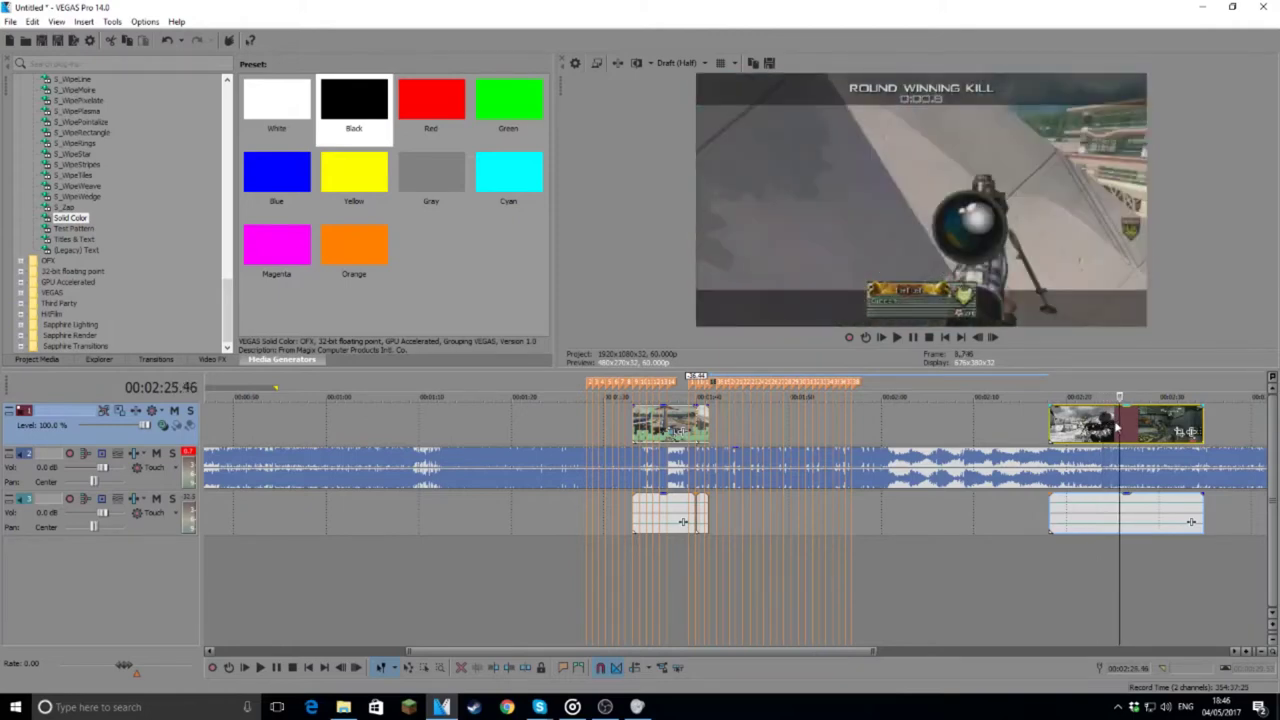
Step: Split the unused gameplay clip at 00:02:25.20 and delete the part before the cut
left_click(1116, 425)
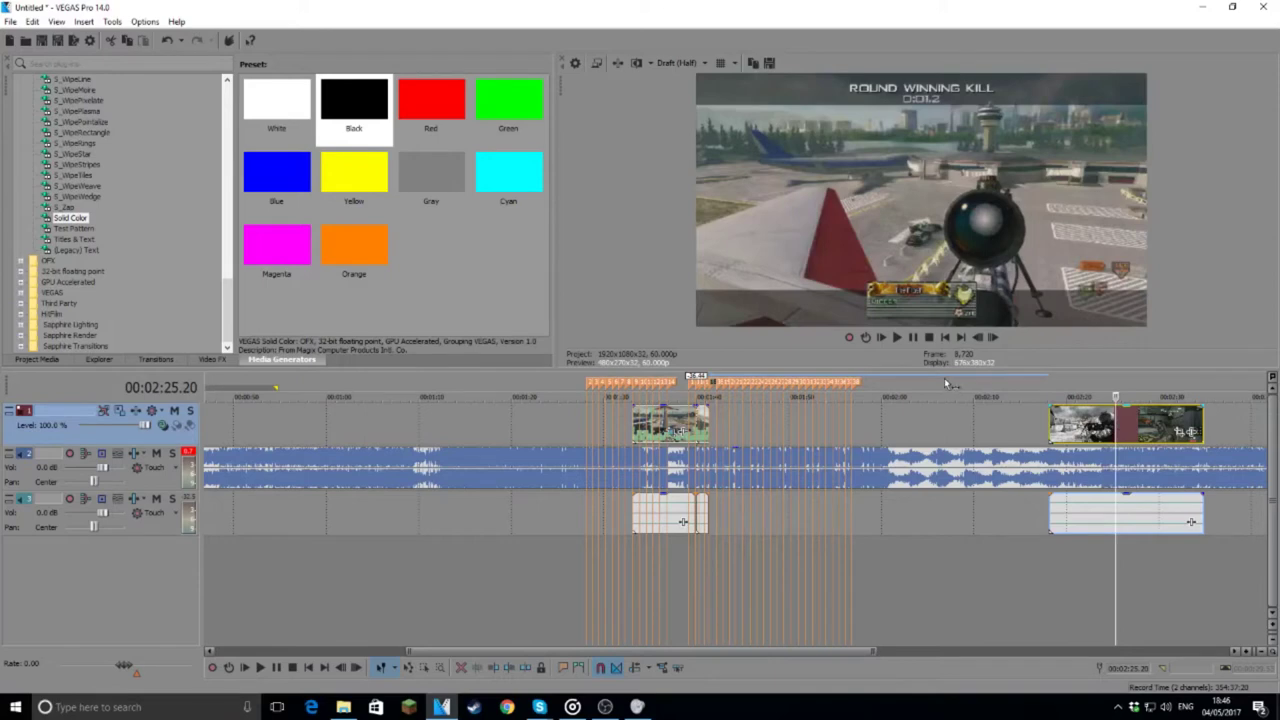
key("s")
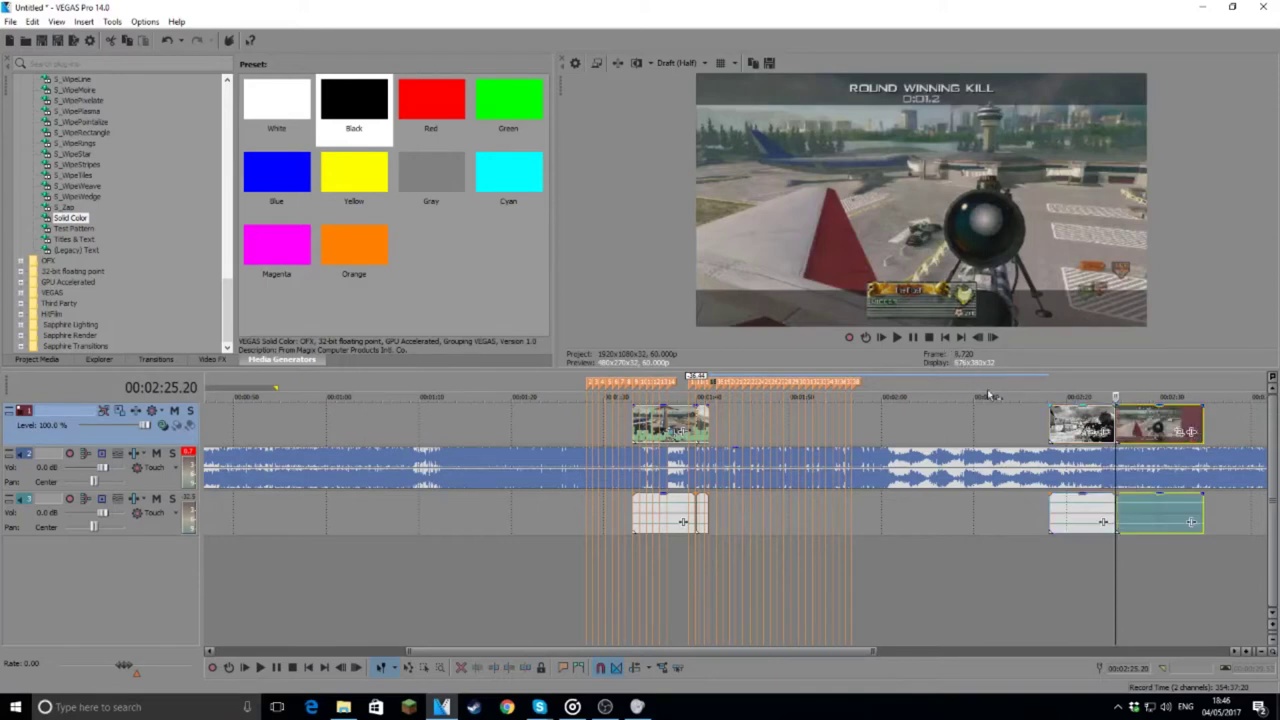
left_click(1072, 438)
key("Delete")
Step: Move the remaining gameplay clip to start at marker 18, directly against the end of the Death1 clip
left_click_drag(1146, 431, 750, 449)
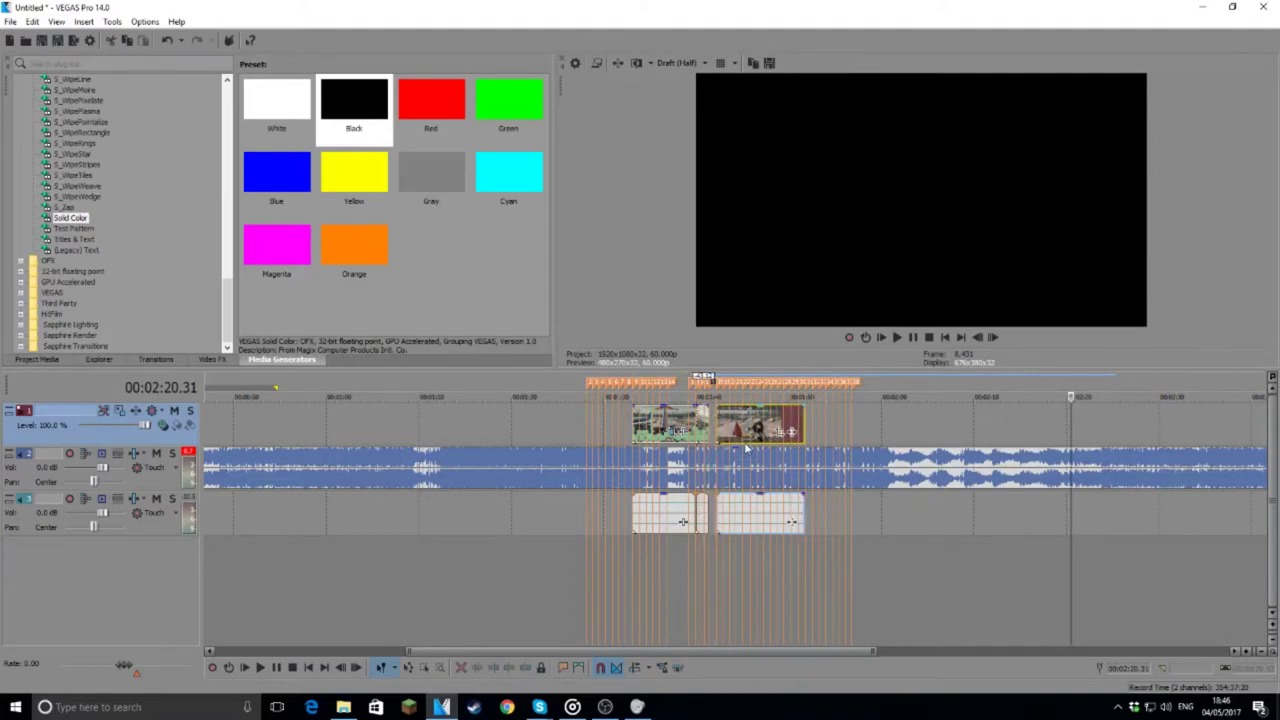
scroll(745, 426, "up", 2)
scroll(708, 432, "down", 2)
left_click(408, 420)
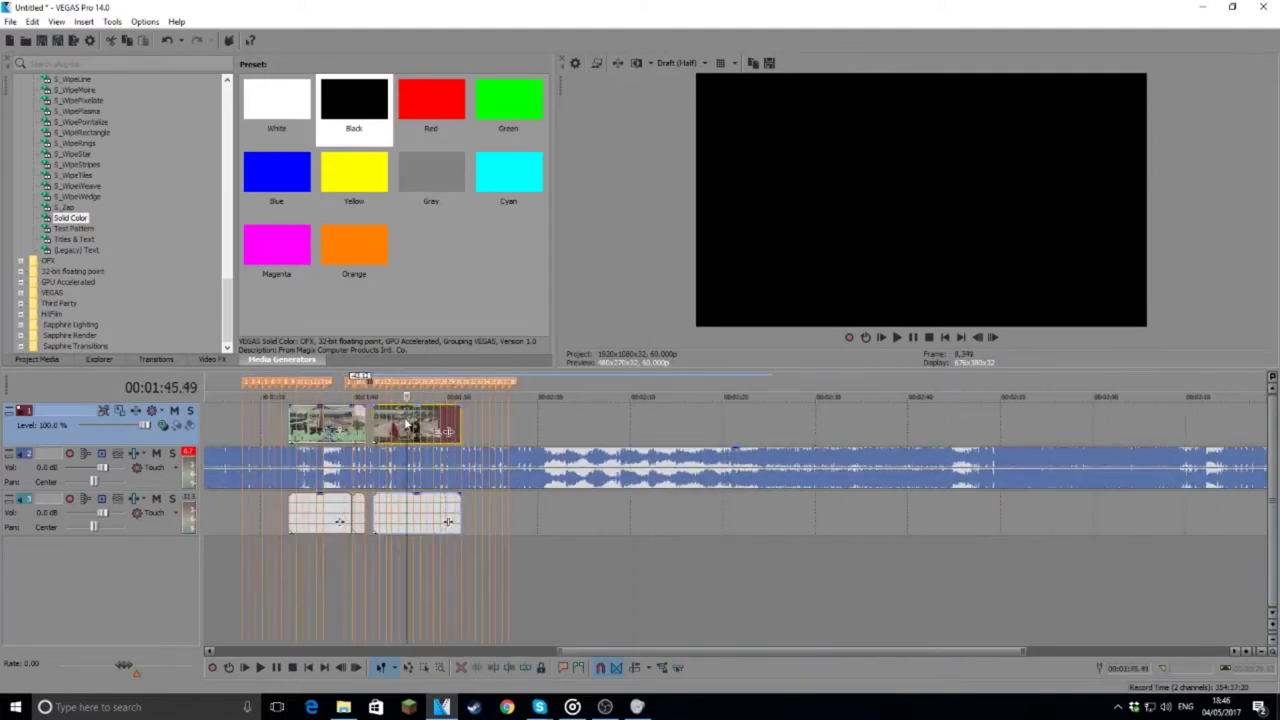
scroll(414, 424, "up", 4)
left_click(507, 425)
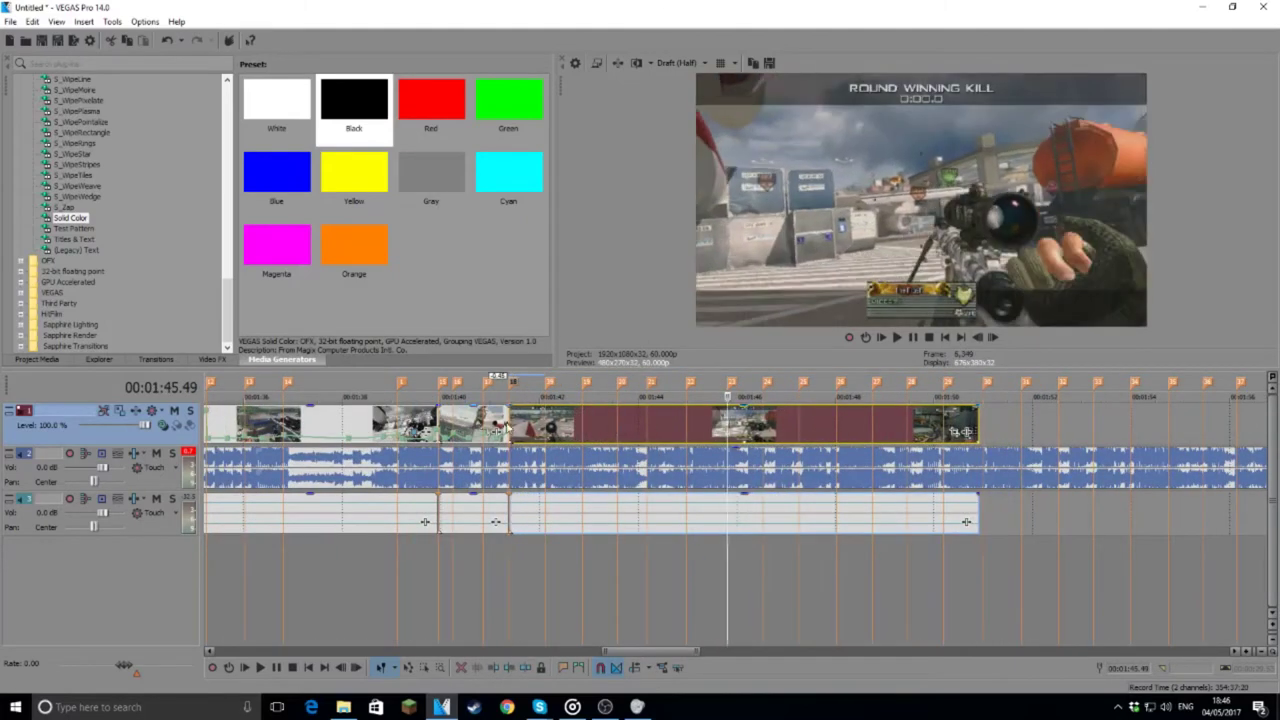
Step: Play the transition into the newly placed clip and locate its shot frame around 00:01:43.35
left_click(897, 337)
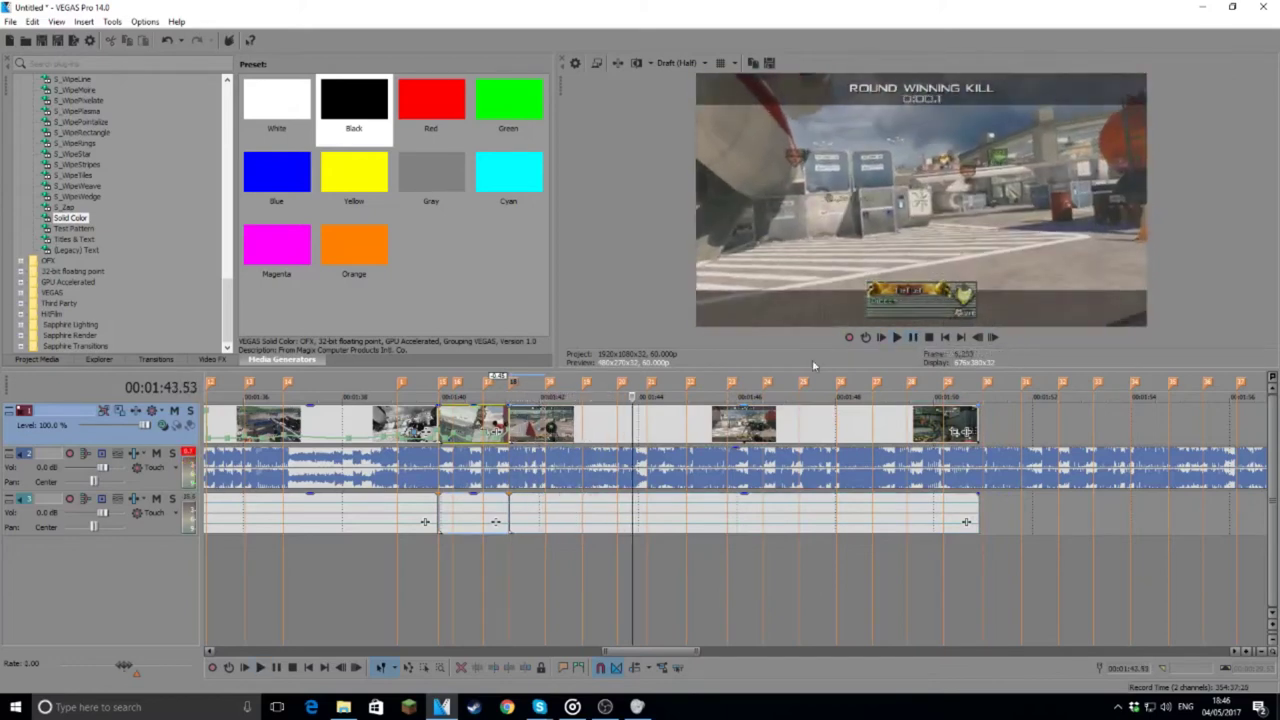
left_click(622, 384)
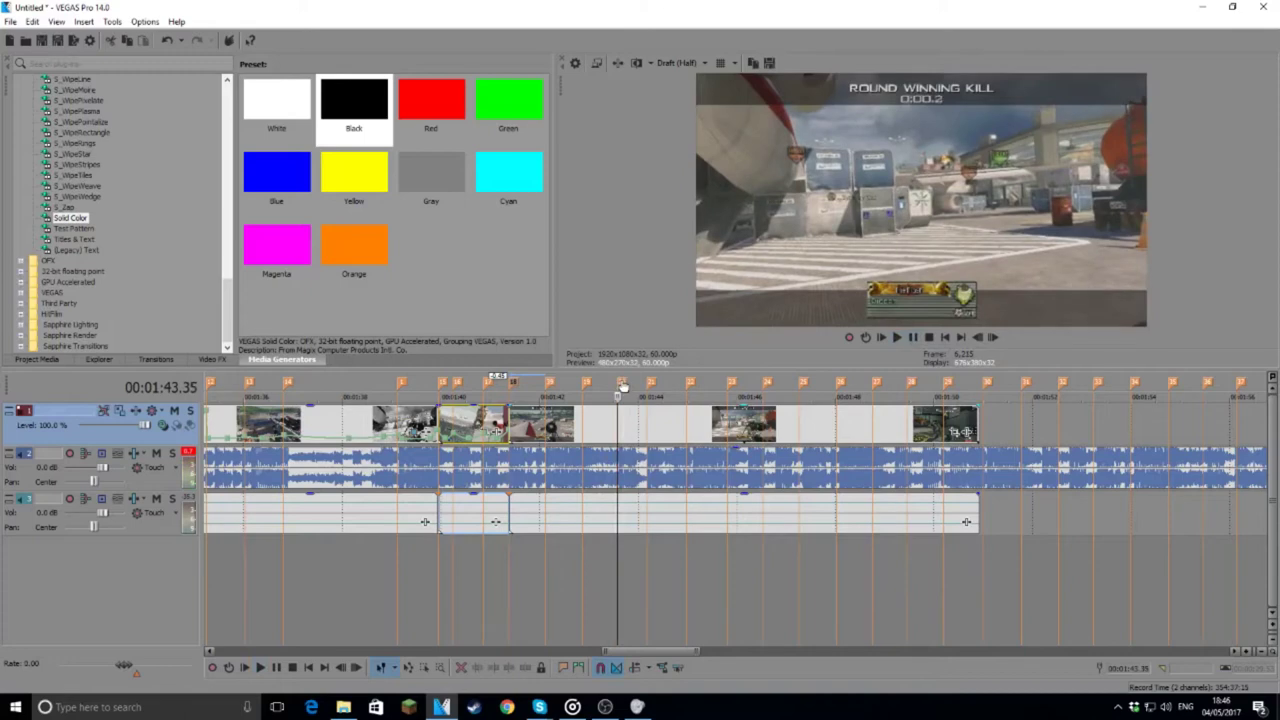
Step: Play the last clip repeatedly from the beat markers around 00:01:44 and 00:01:45 to judge where it should end
left_click(899, 339)
left_click(913, 338)
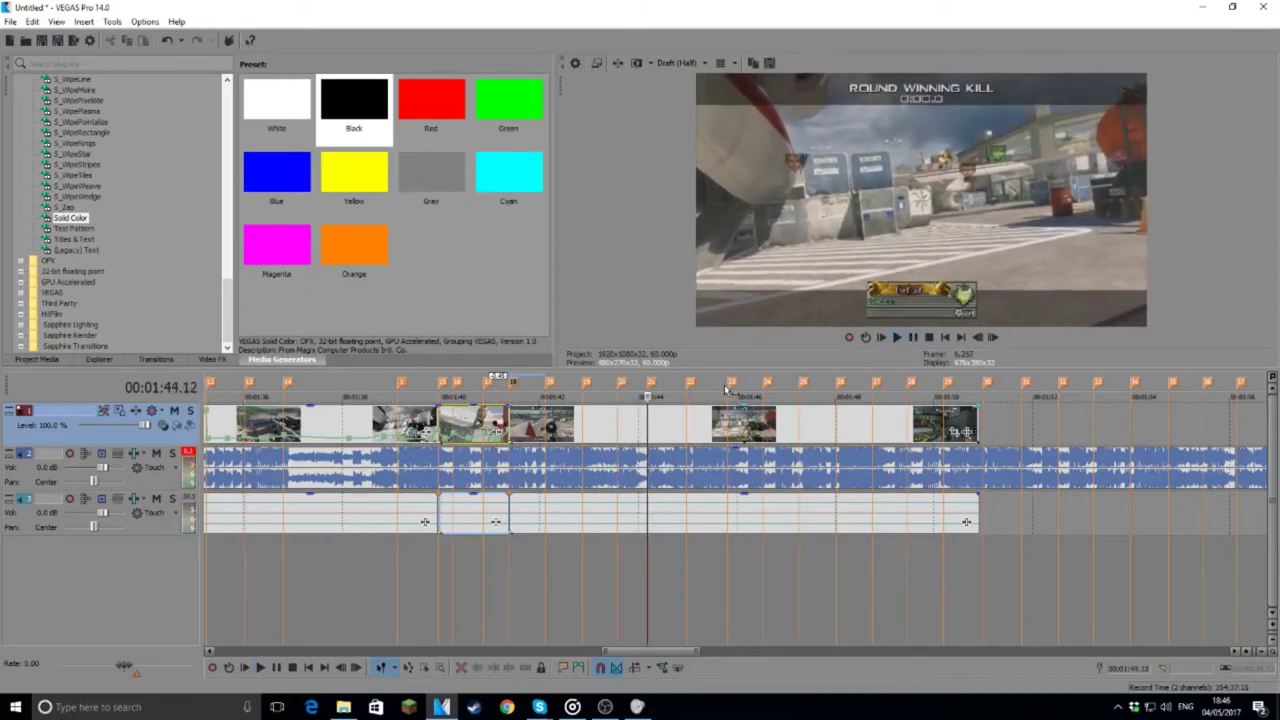
left_click(913, 338)
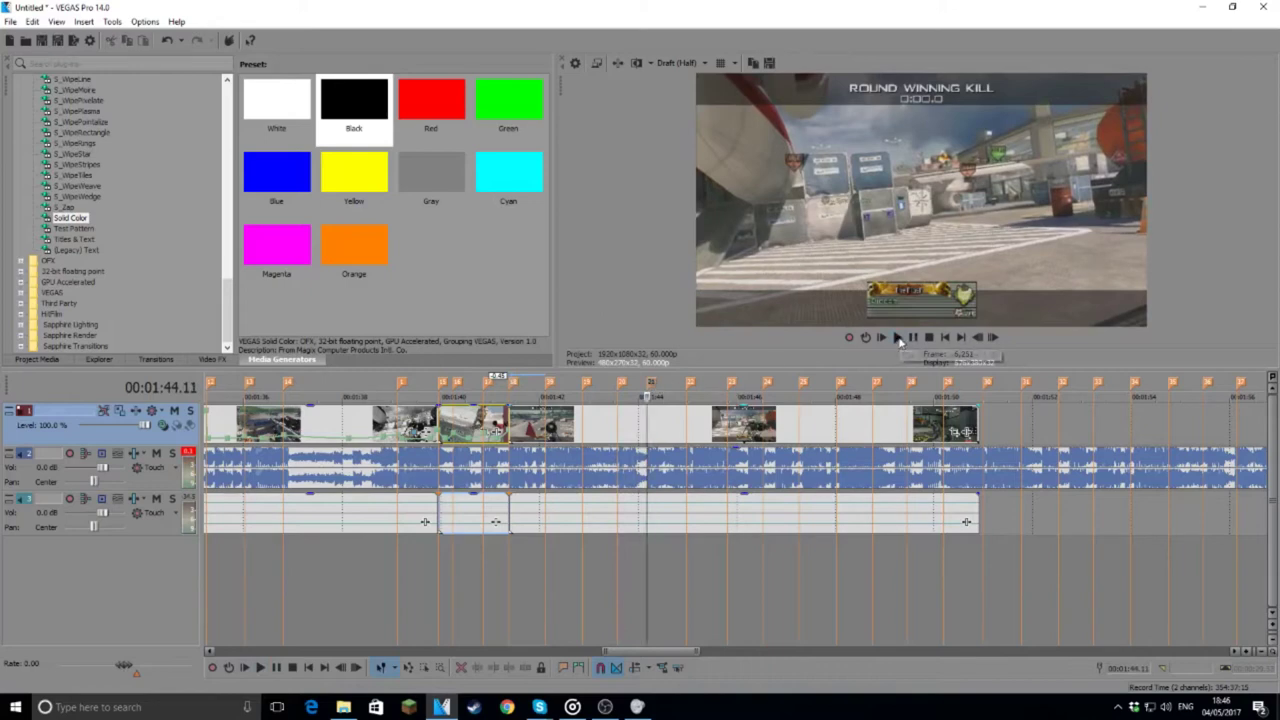
left_click(913, 338)
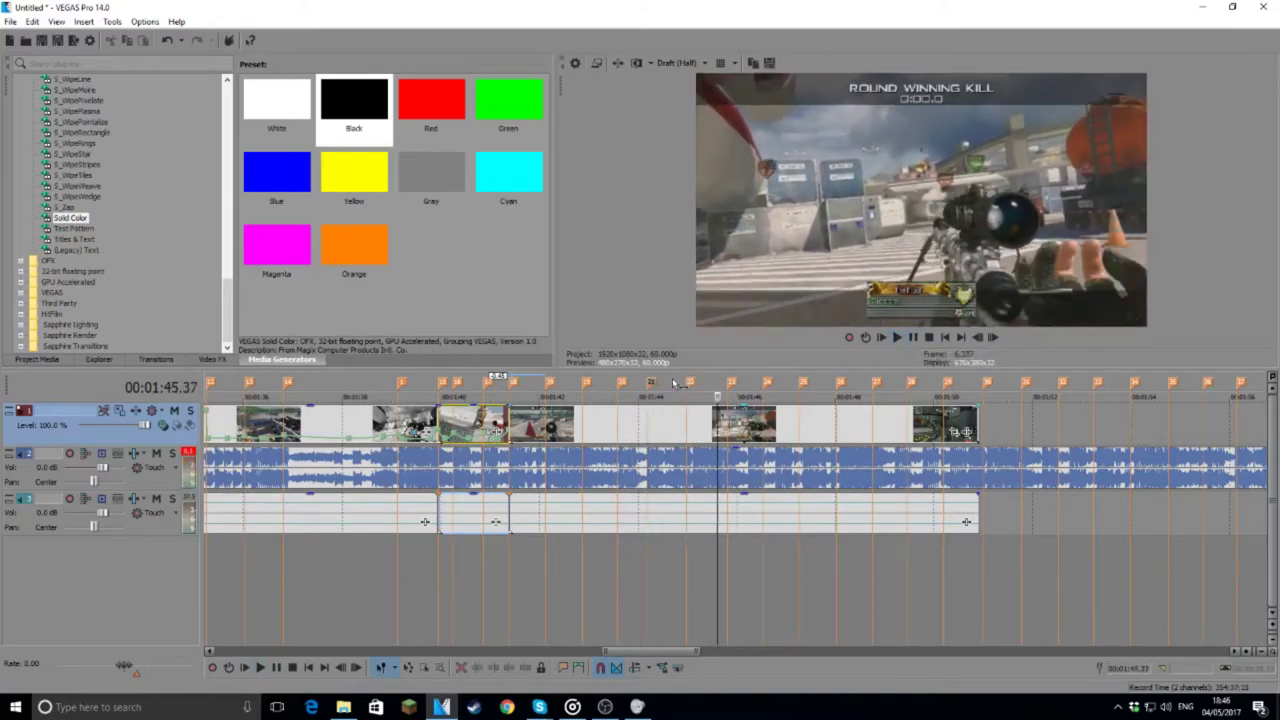
left_click(650, 385)
left_click(897, 338)
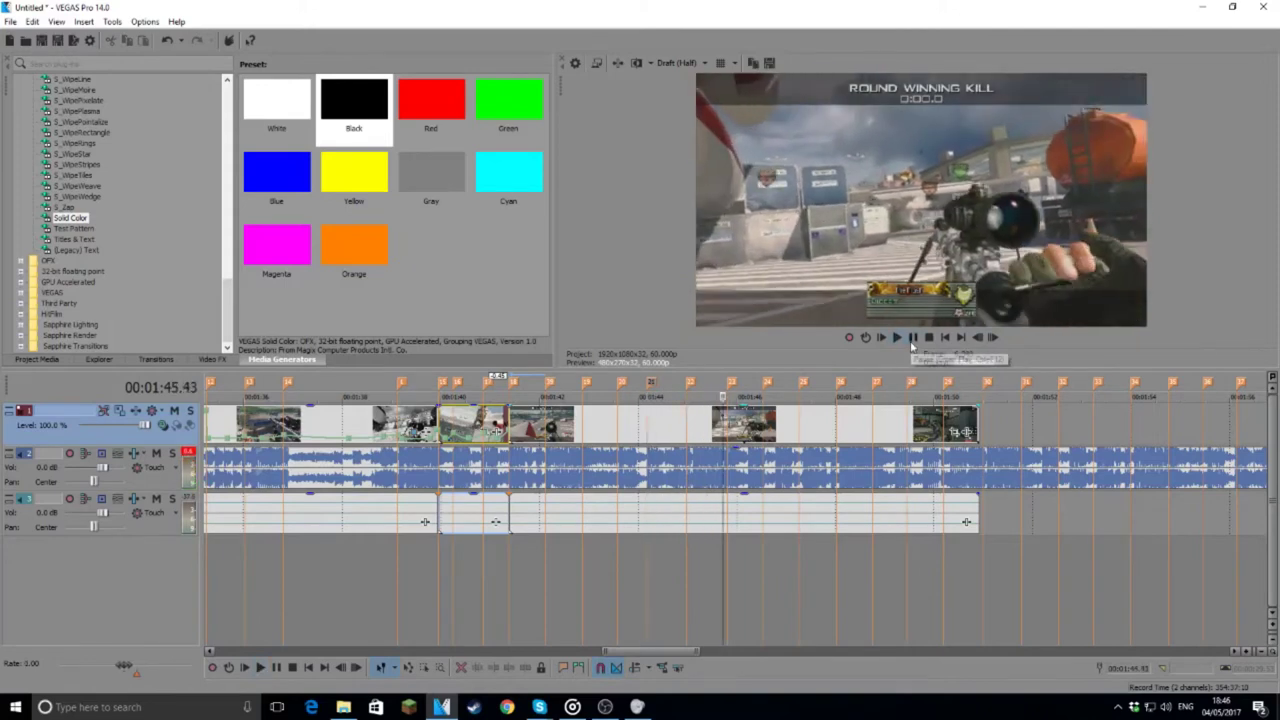
left_click(690, 385)
left_click(897, 338)
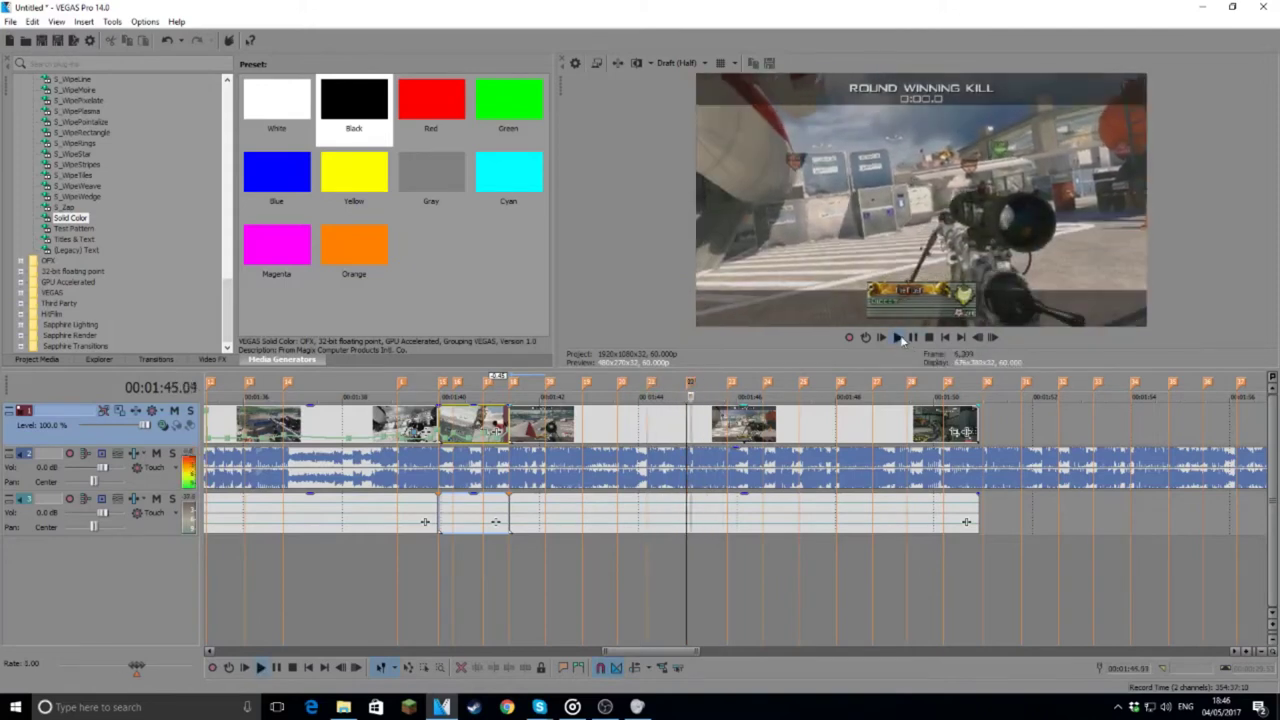
left_click(728, 387)
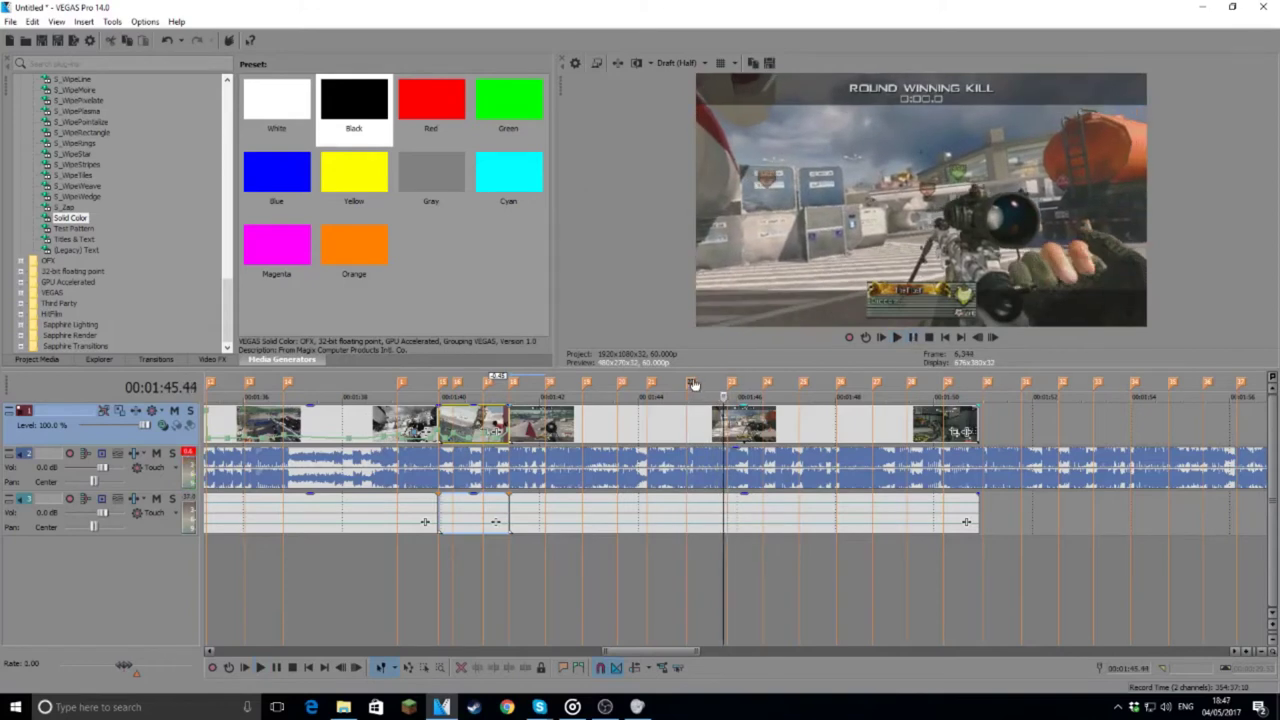
left_click(691, 385)
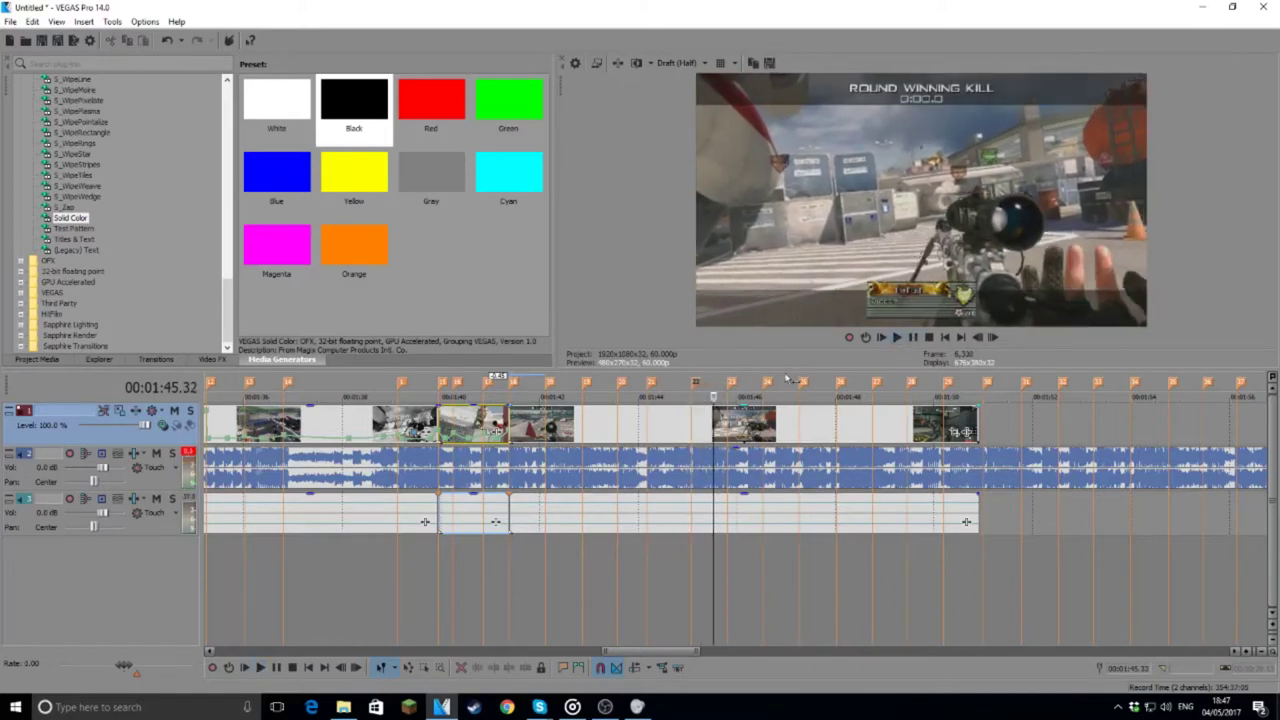
key("space")
Step: Split the last video clip at 00:01:45.05, on marker 22, and delete the part after the split
left_click(692, 420)
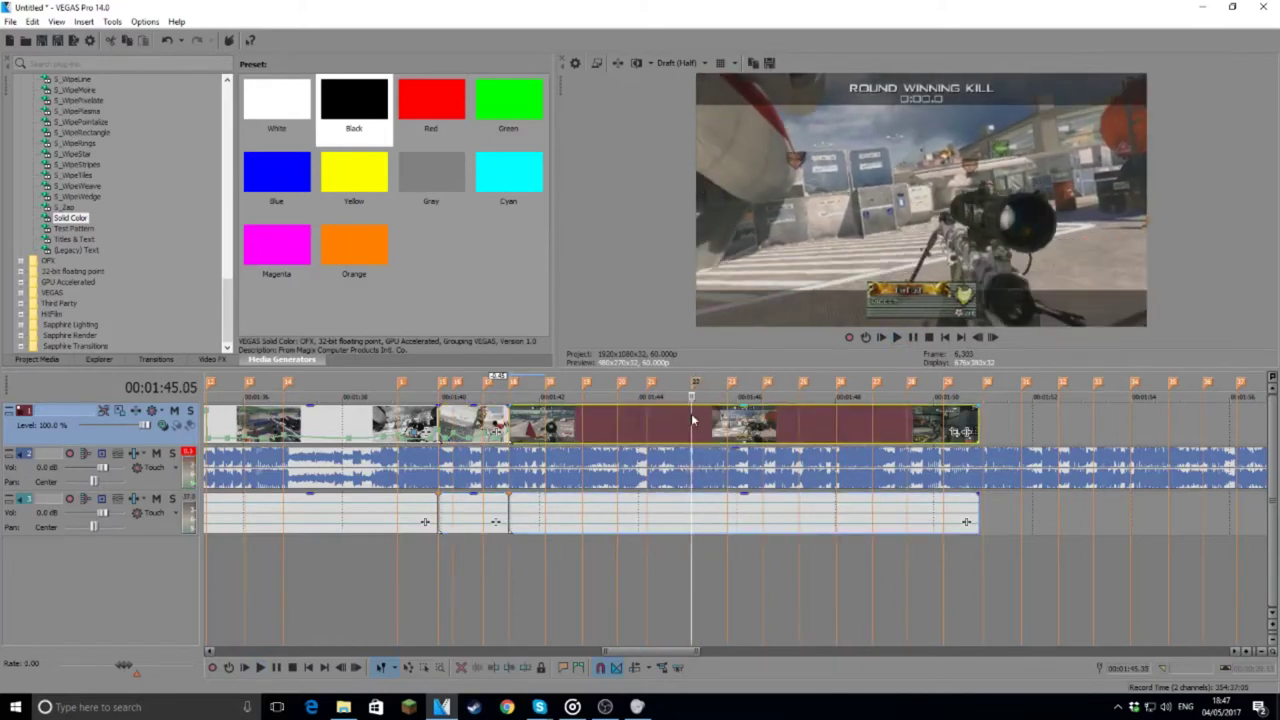
key("s")
left_click(713, 420)
key("Delete")
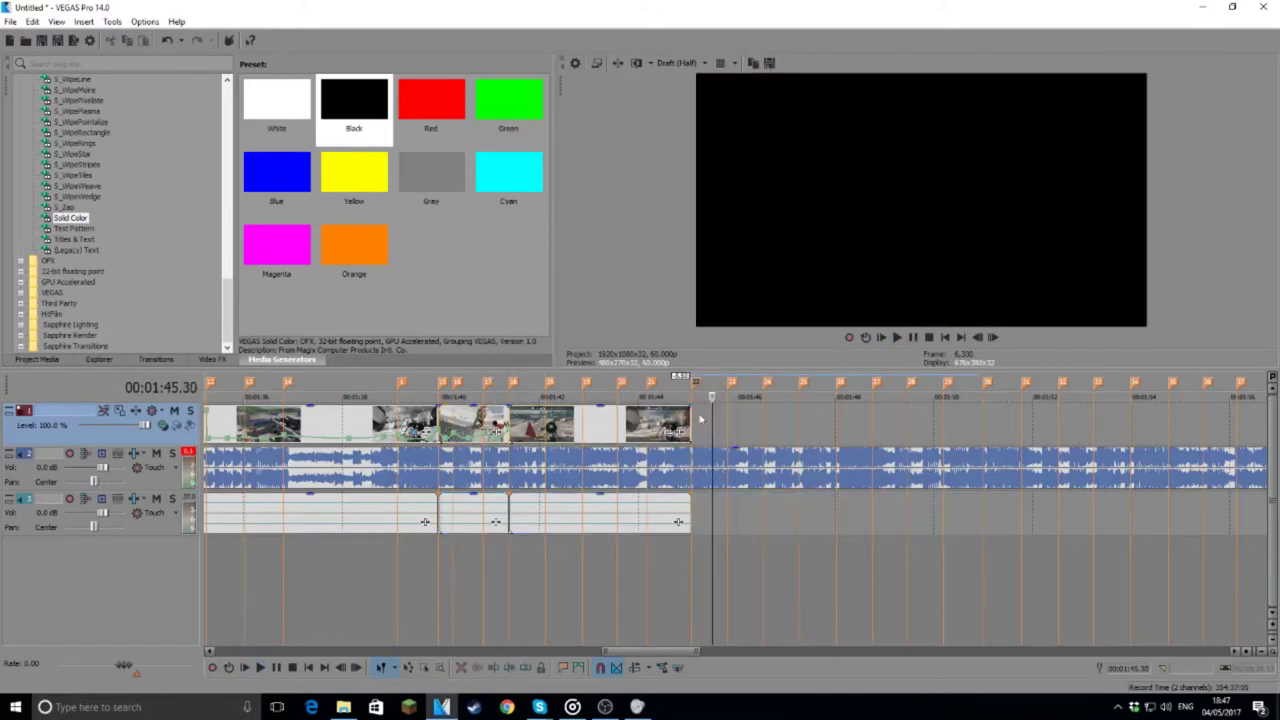
Step: Slide the last clip about 57 frames later and extend its start back to meet the preceding clip
left_click(650, 386)
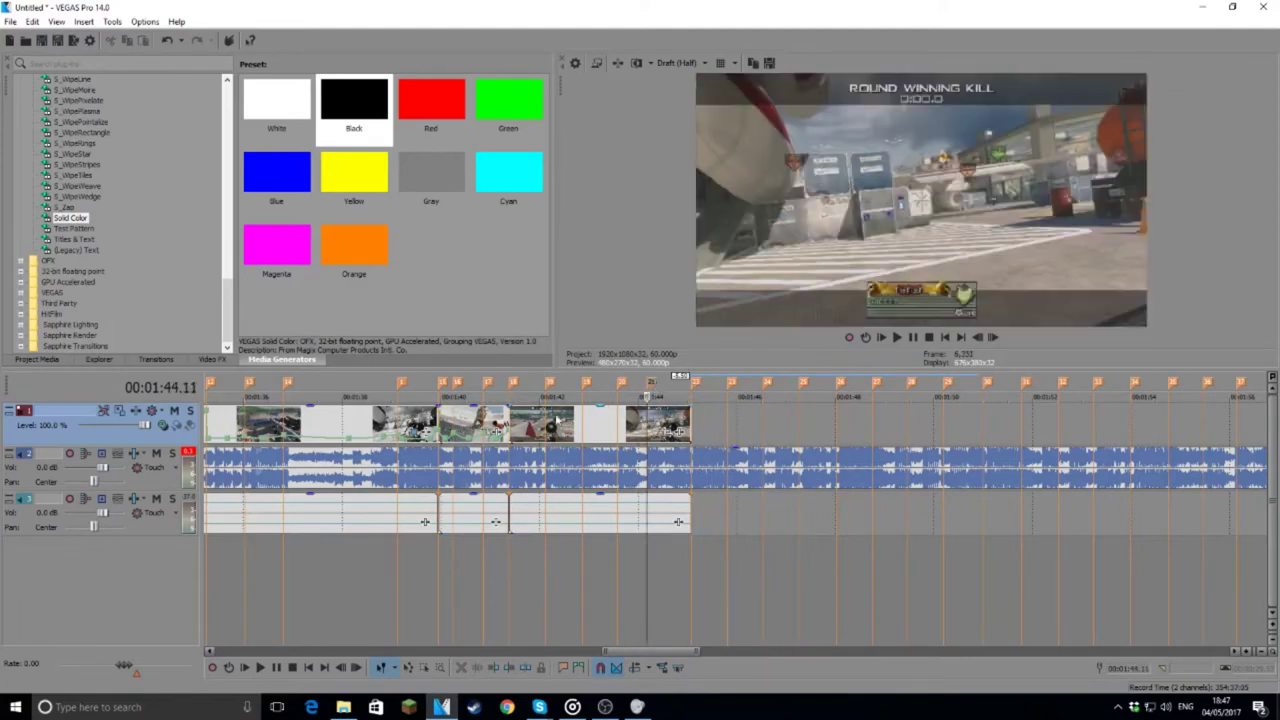
right_click(532, 418)
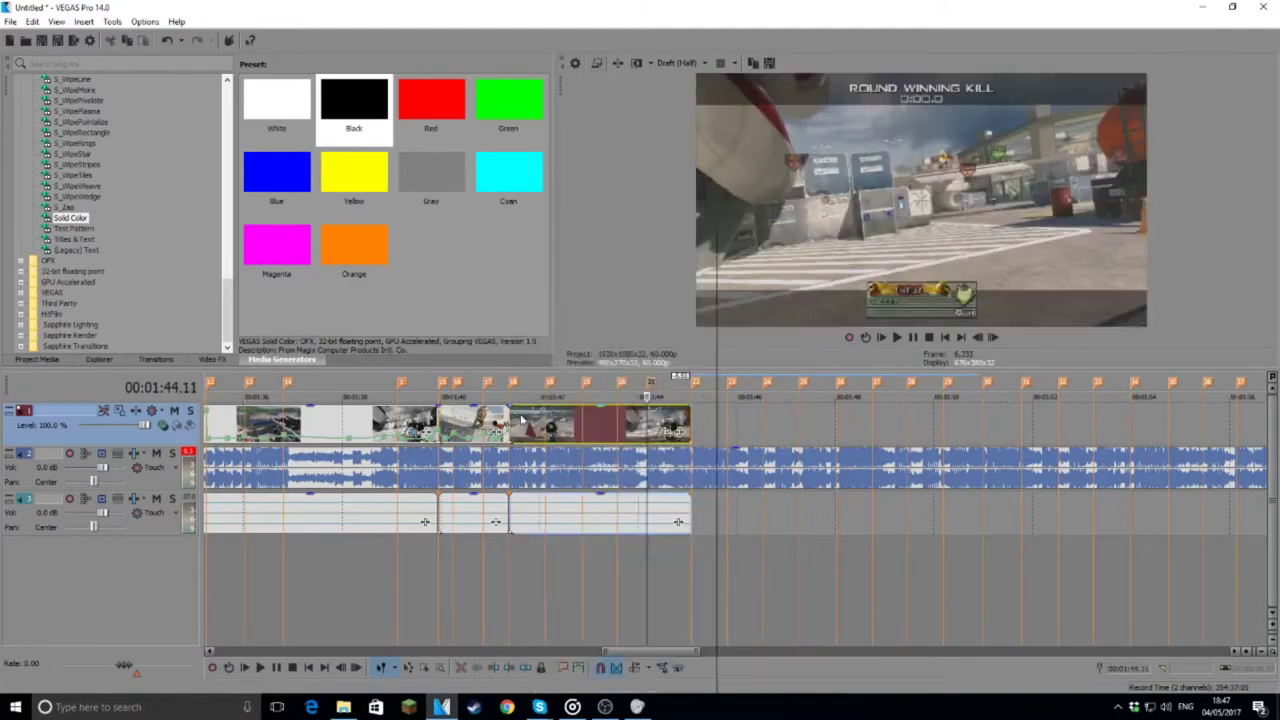
left_click(516, 420)
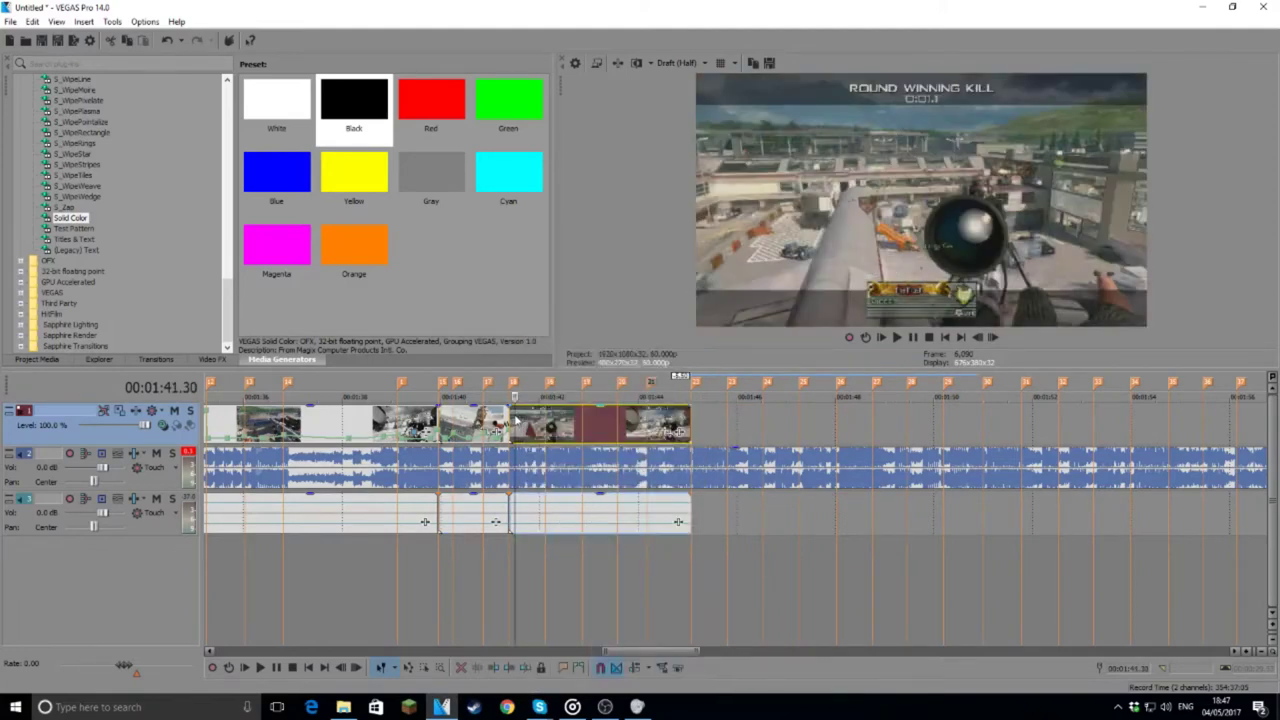
left_click(650, 385)
left_click_drag(592, 435, 640, 440)
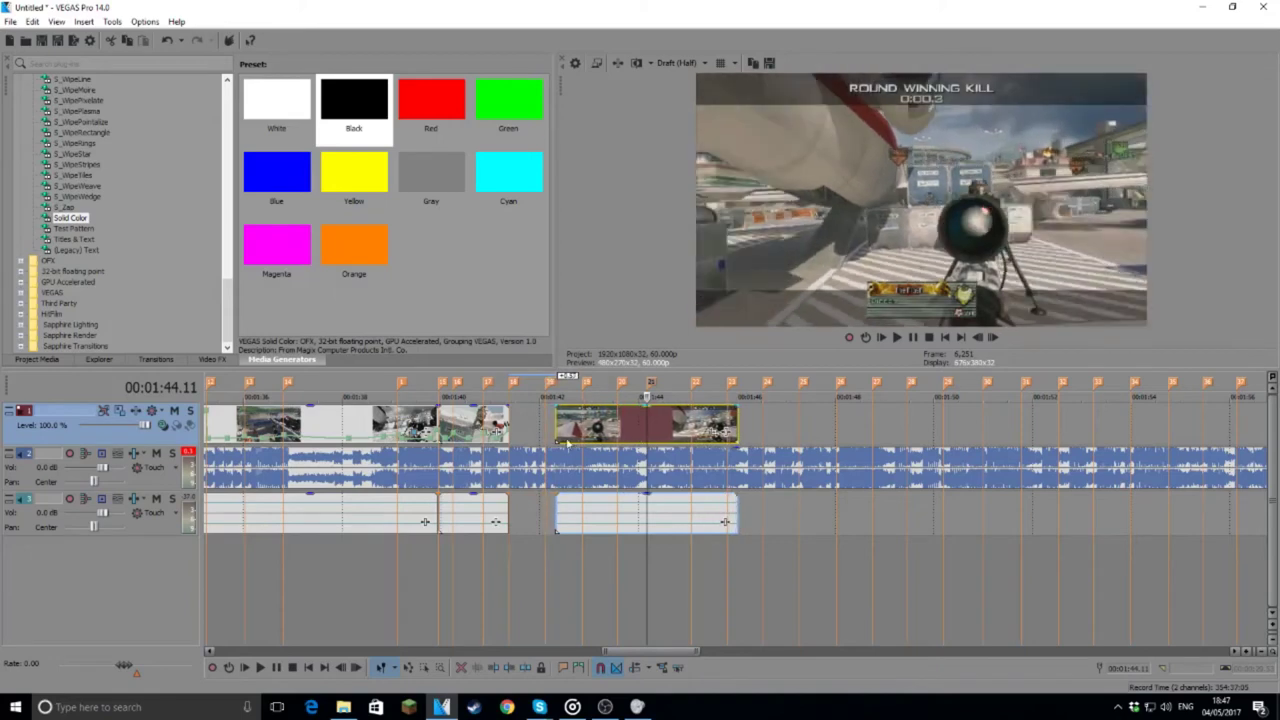
left_click_drag(556, 528, 511, 528)
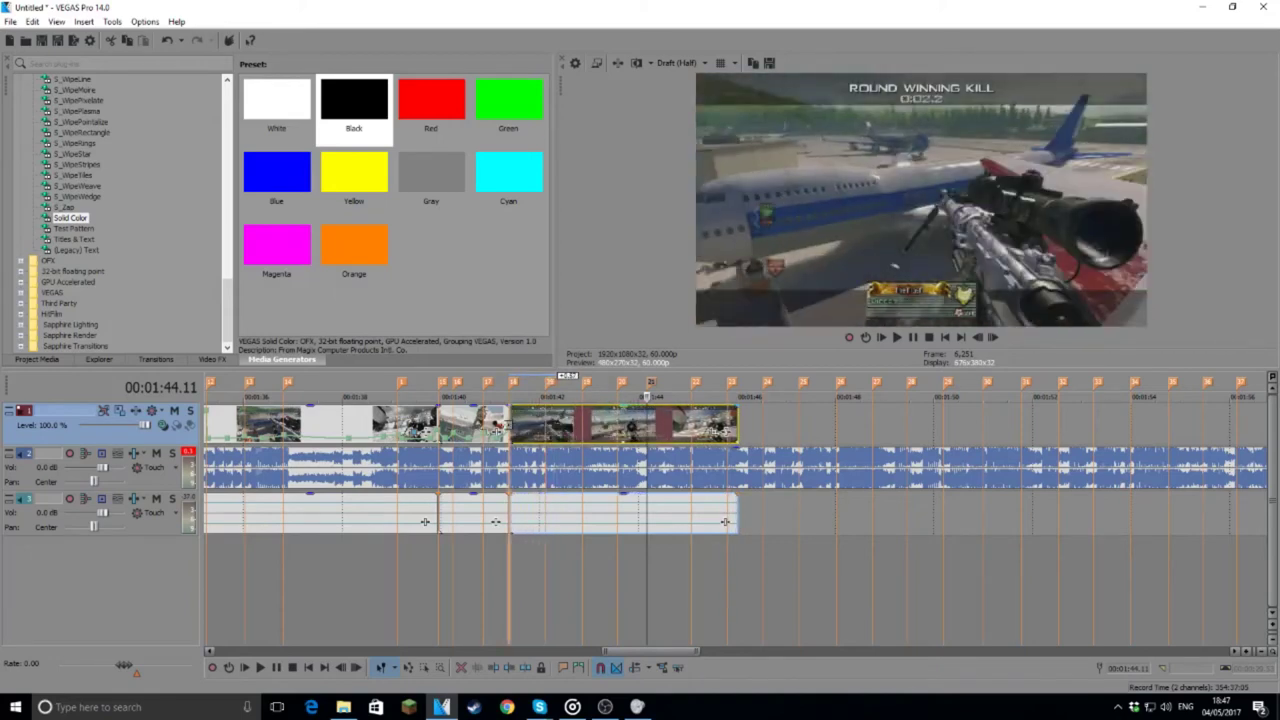
Step: Preview the last clip from its start, trim about 0.6 s off its beginning and slide it back against the preceding clip
left_click(505, 428)
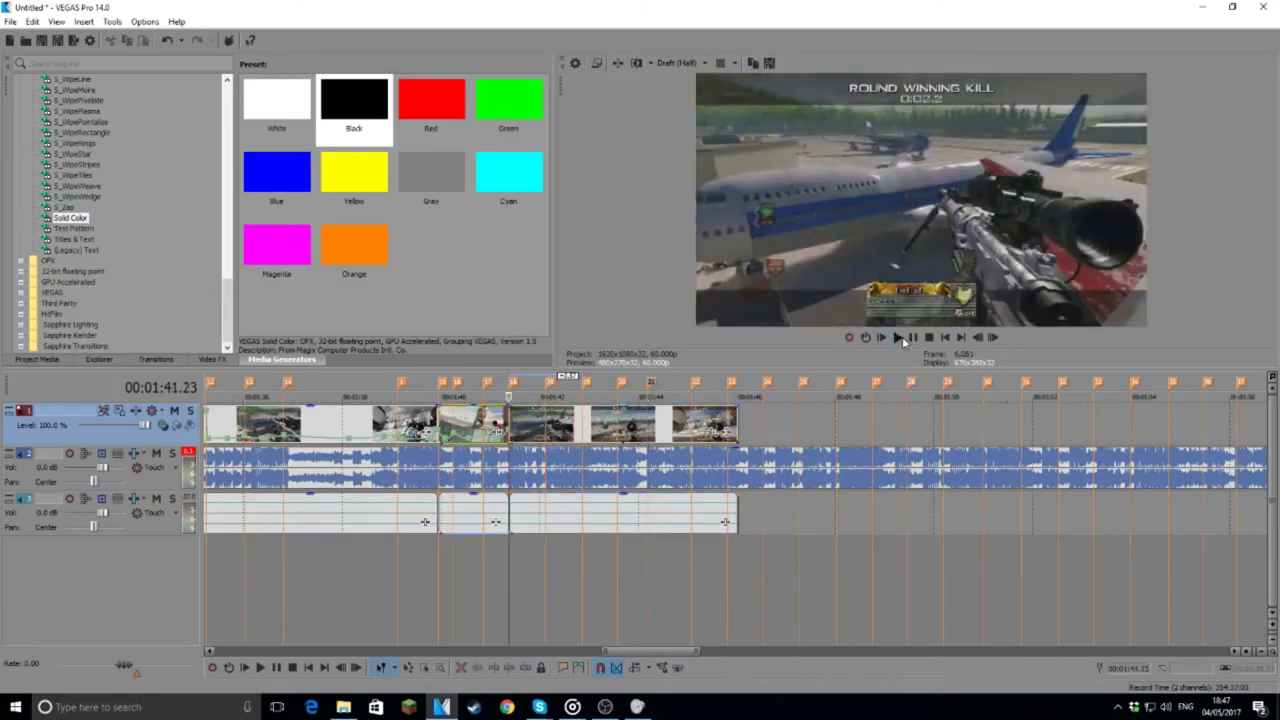
left_click(902, 336)
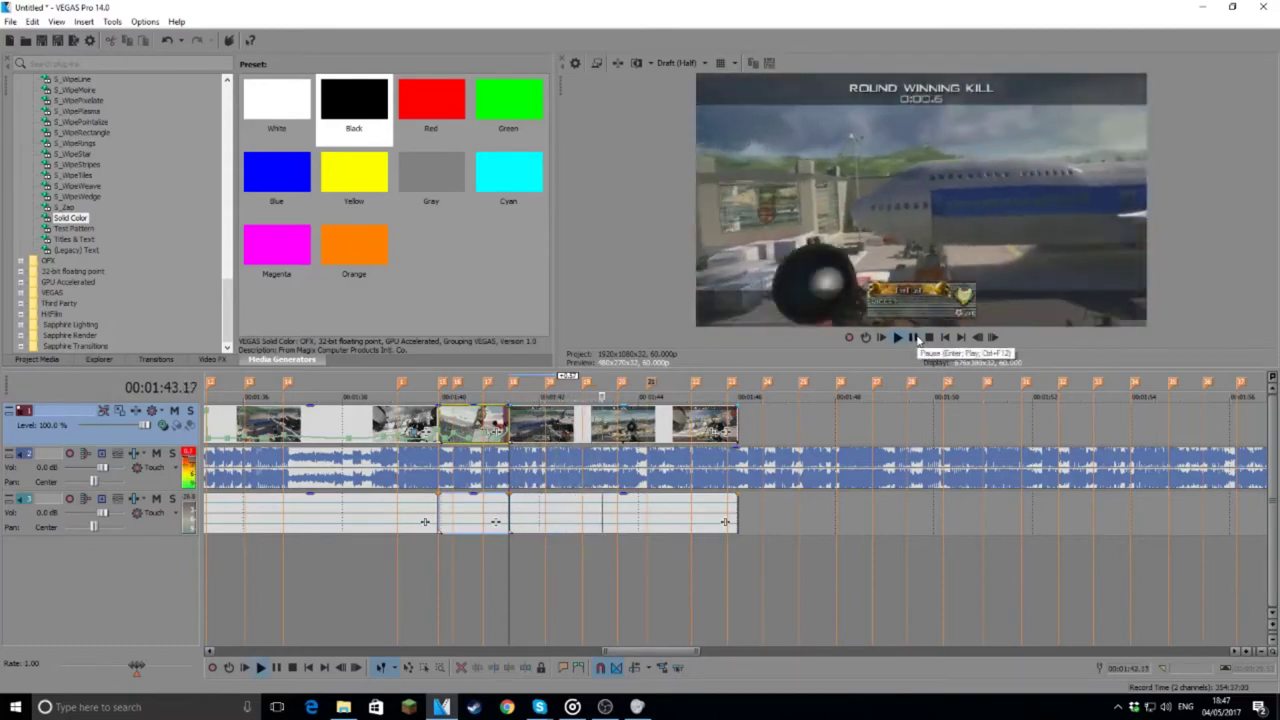
left_click(475, 381)
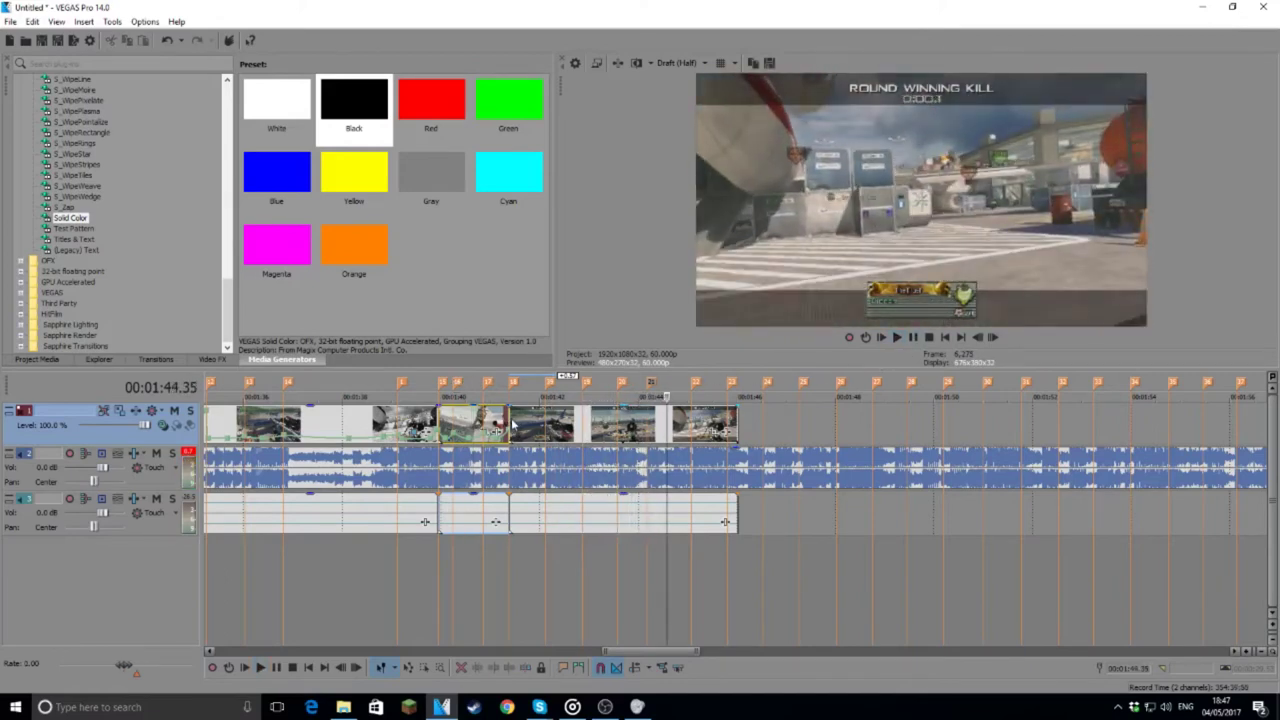
left_click_drag(506, 421, 529, 425)
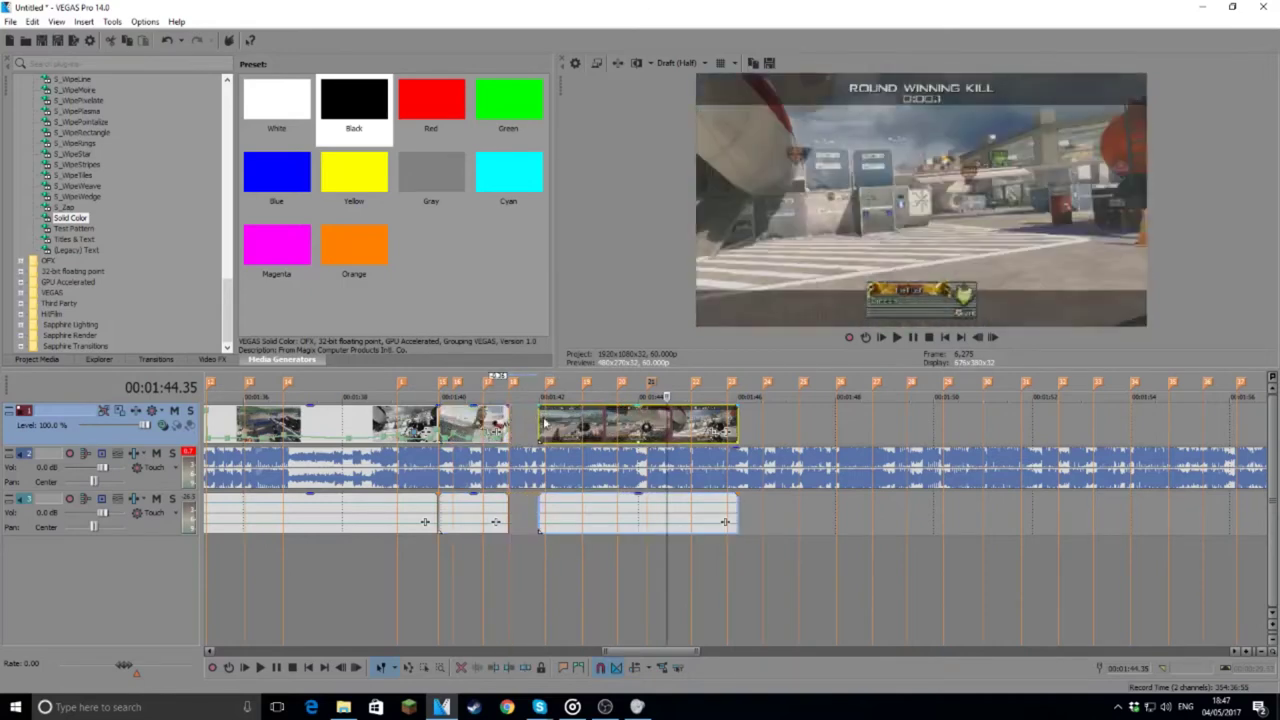
left_click_drag(549, 425, 531, 427)
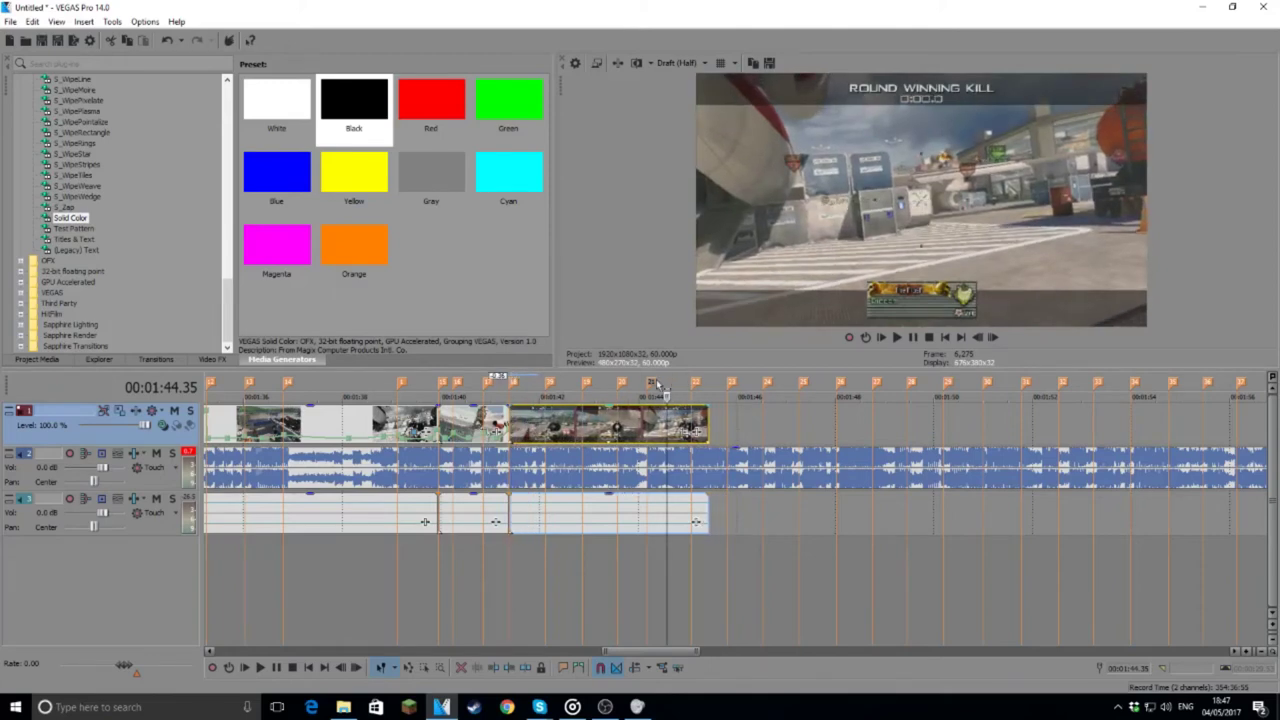
Step: Insert a velocity envelope on the last clip and change the velocity at the clip's start
left_click(648, 389)
right_click(528, 429)
mouse_move(588, 553)
left_click(755, 554)
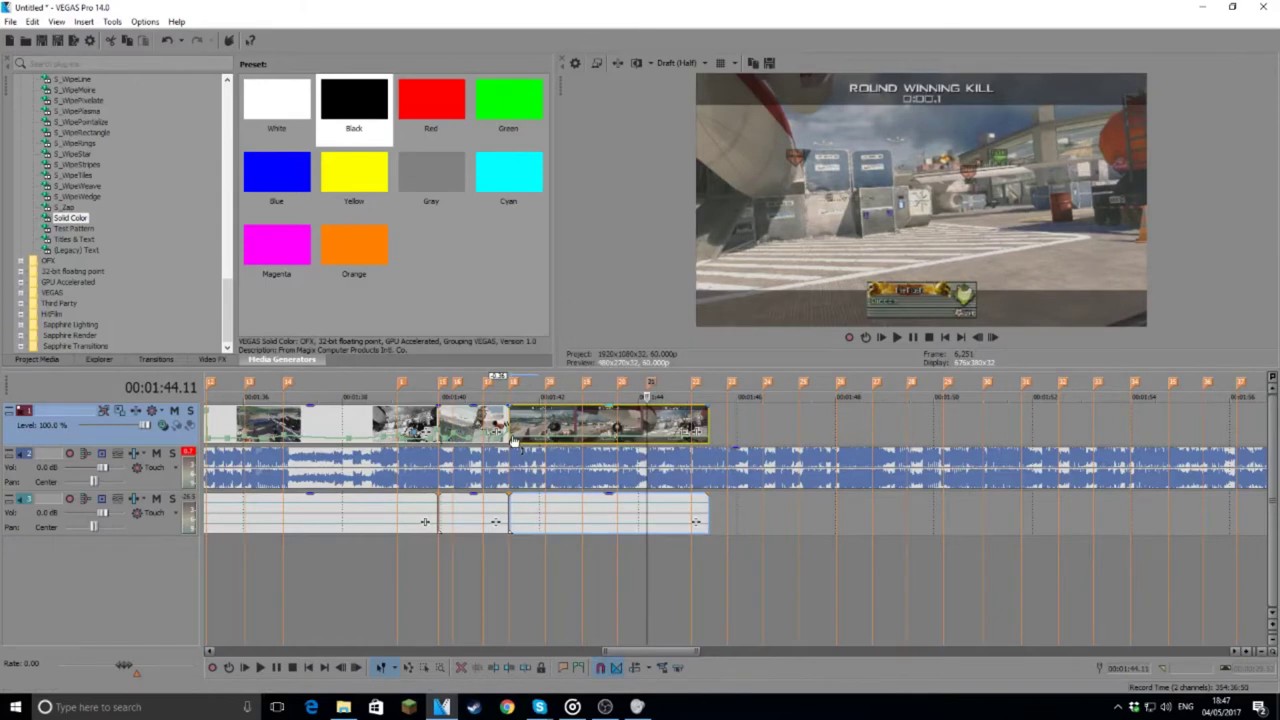
right_click(513, 441)
left_click(575, 196)
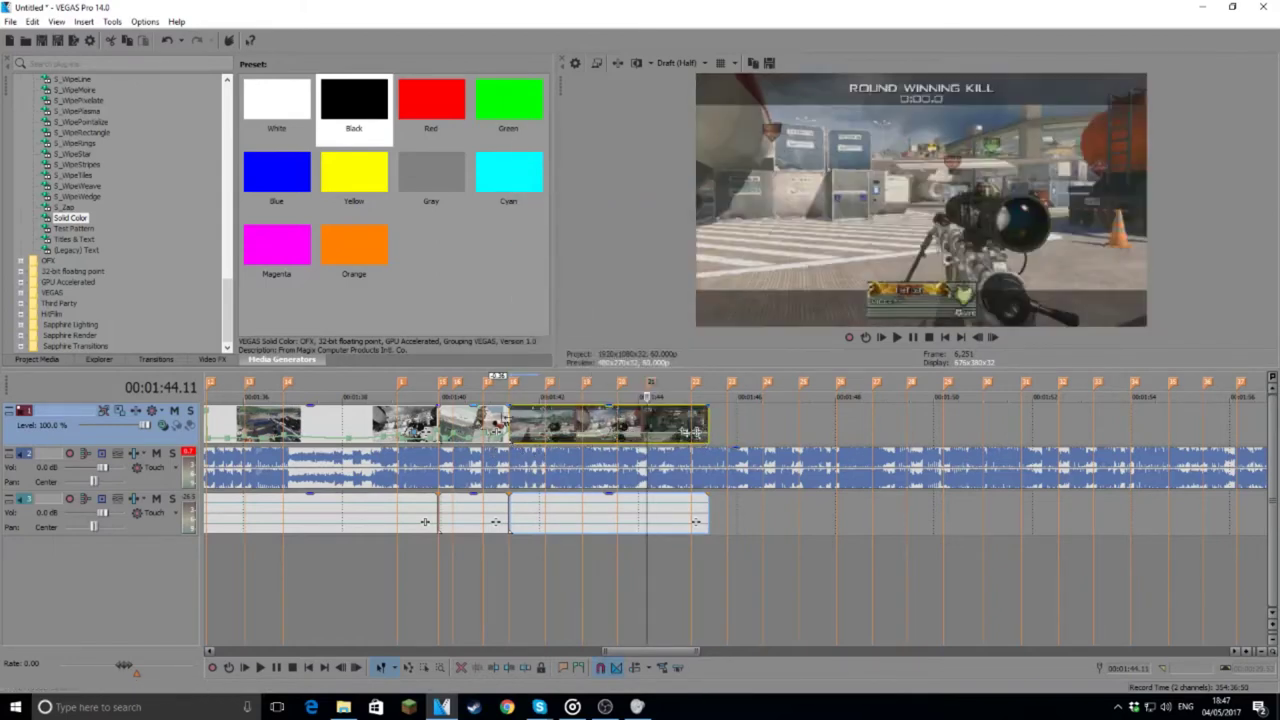
Step: Lower the last clip's velocity at 00:01:41.43, between its start and the next beat marker
left_click(512, 389)
scroll(628, 457, "up", 3)
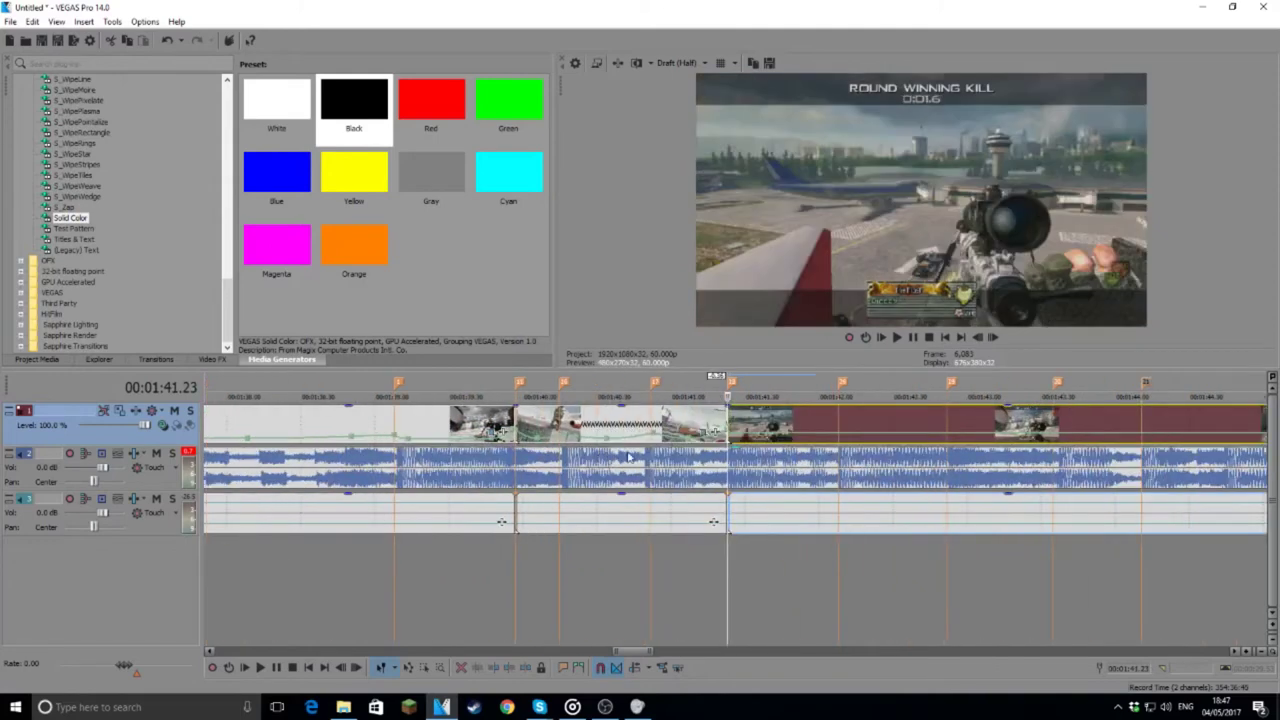
right_click(778, 438)
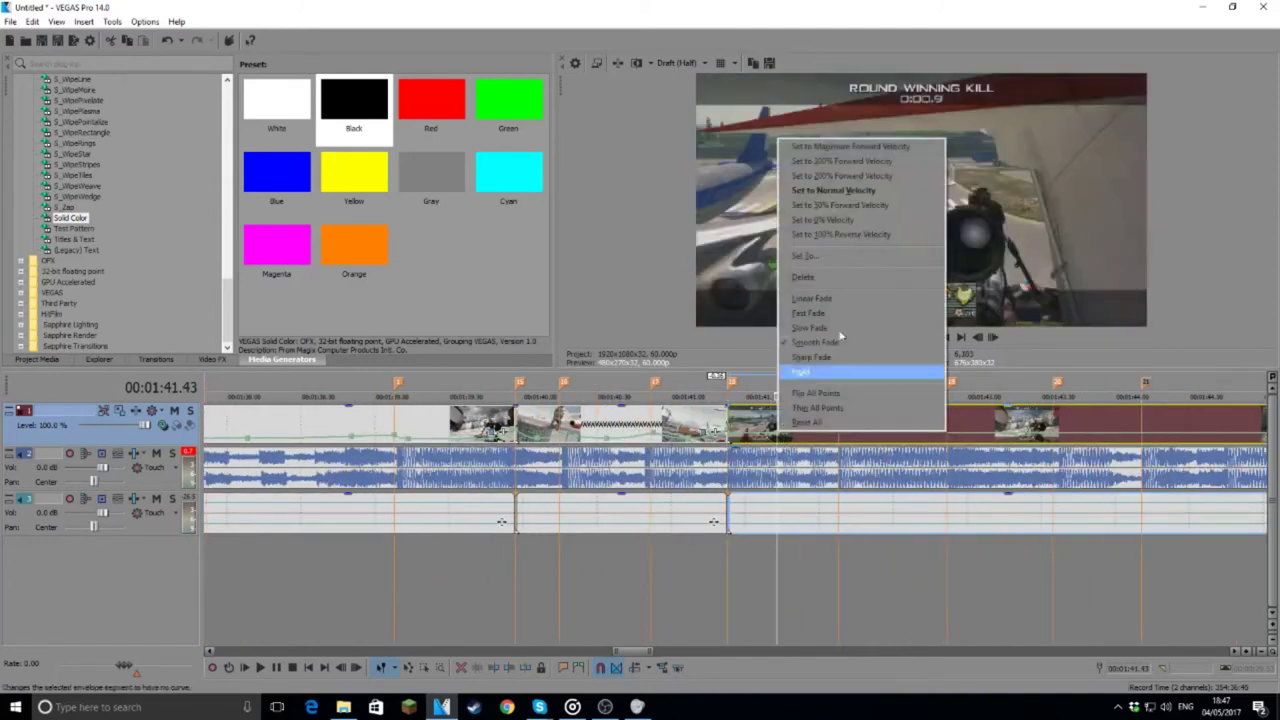
left_click(857, 191)
Step: Add a velocity point on the beat marker at 00:01:42.08 and set it to 125%
right_click(840, 446)
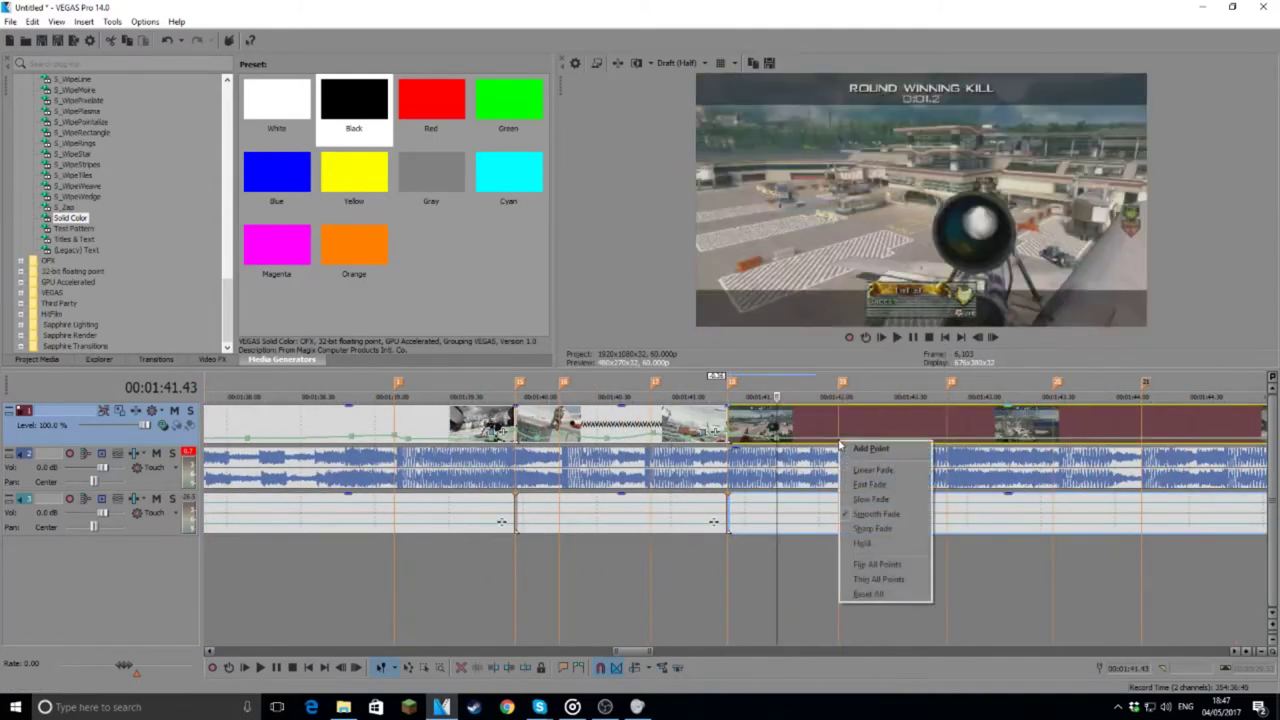
left_click(841, 444)
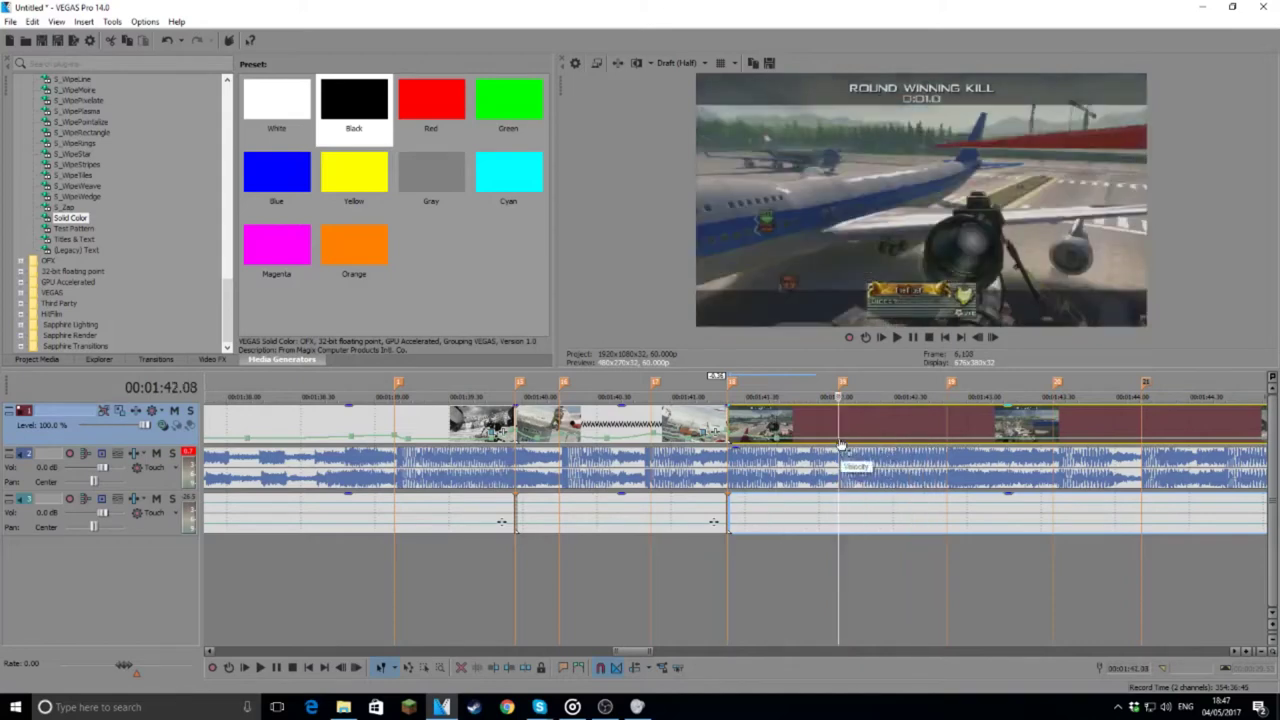
right_click(841, 444)
left_click(875, 264)
type("125")
key("Return")
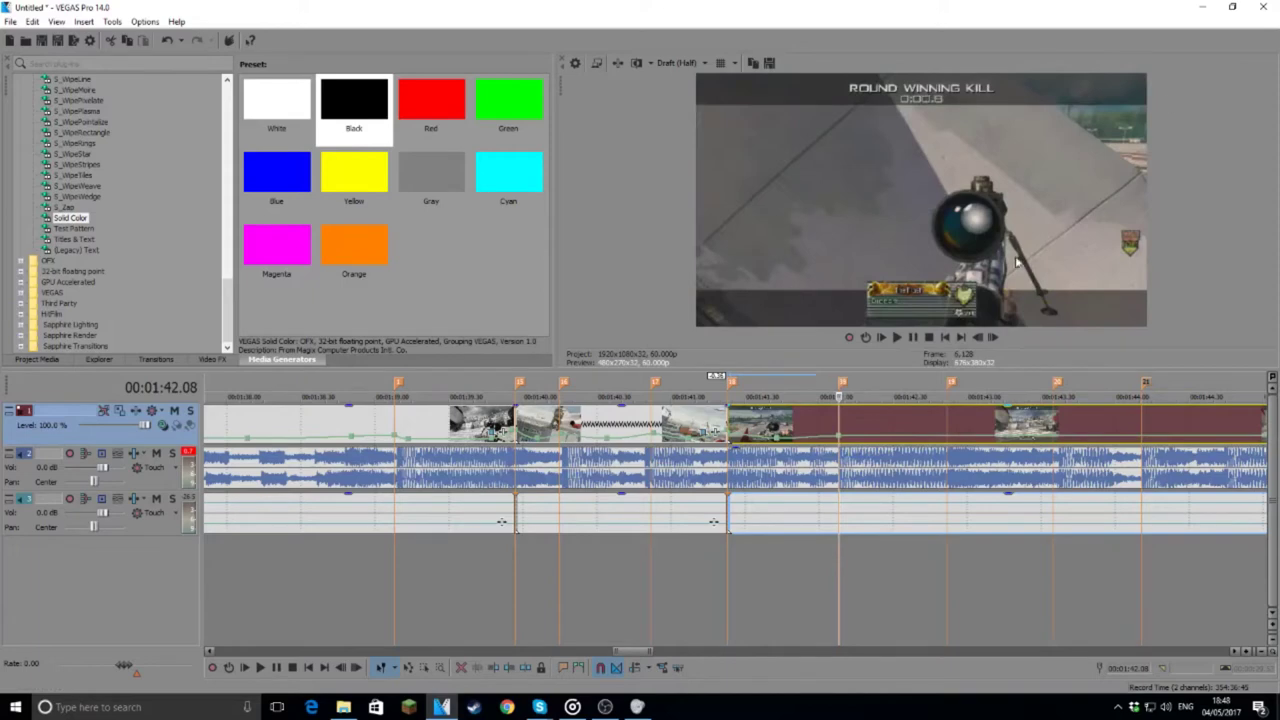
Step: Add velocity points to the last clip at the following beat markers, up to 00:01:44.11
left_click(784, 441)
left_click(834, 441)
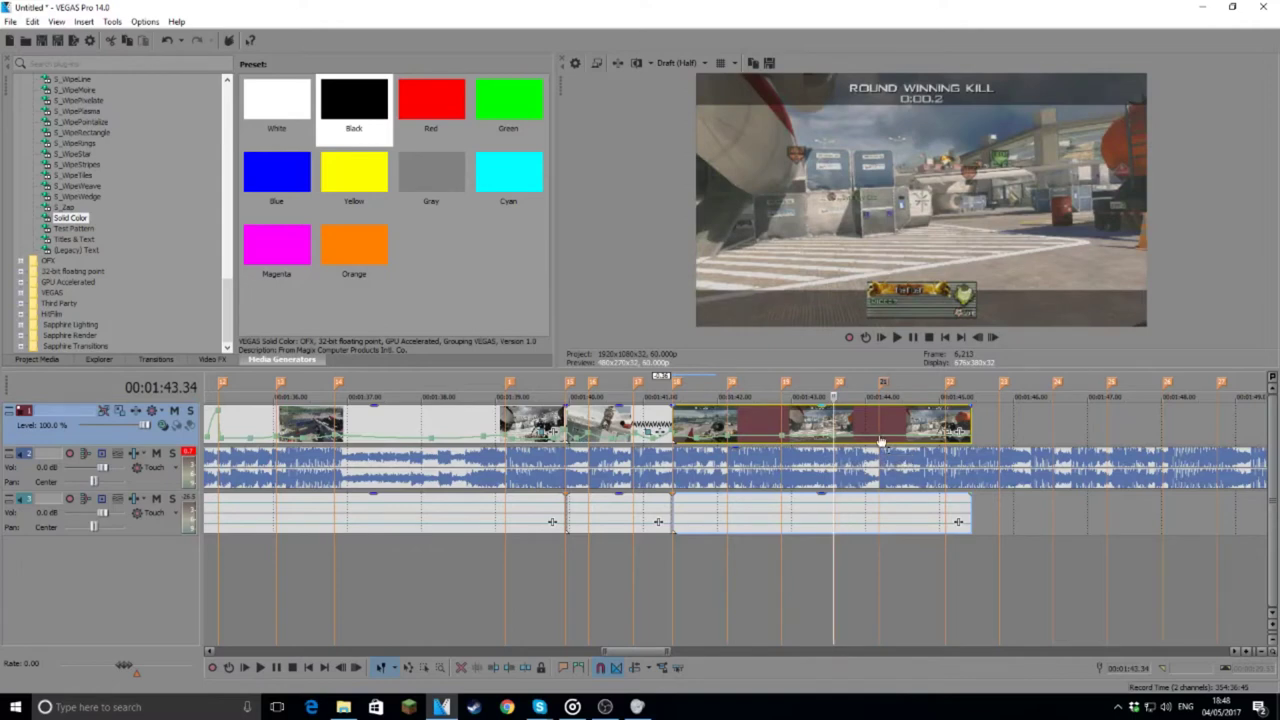
left_click(880, 441)
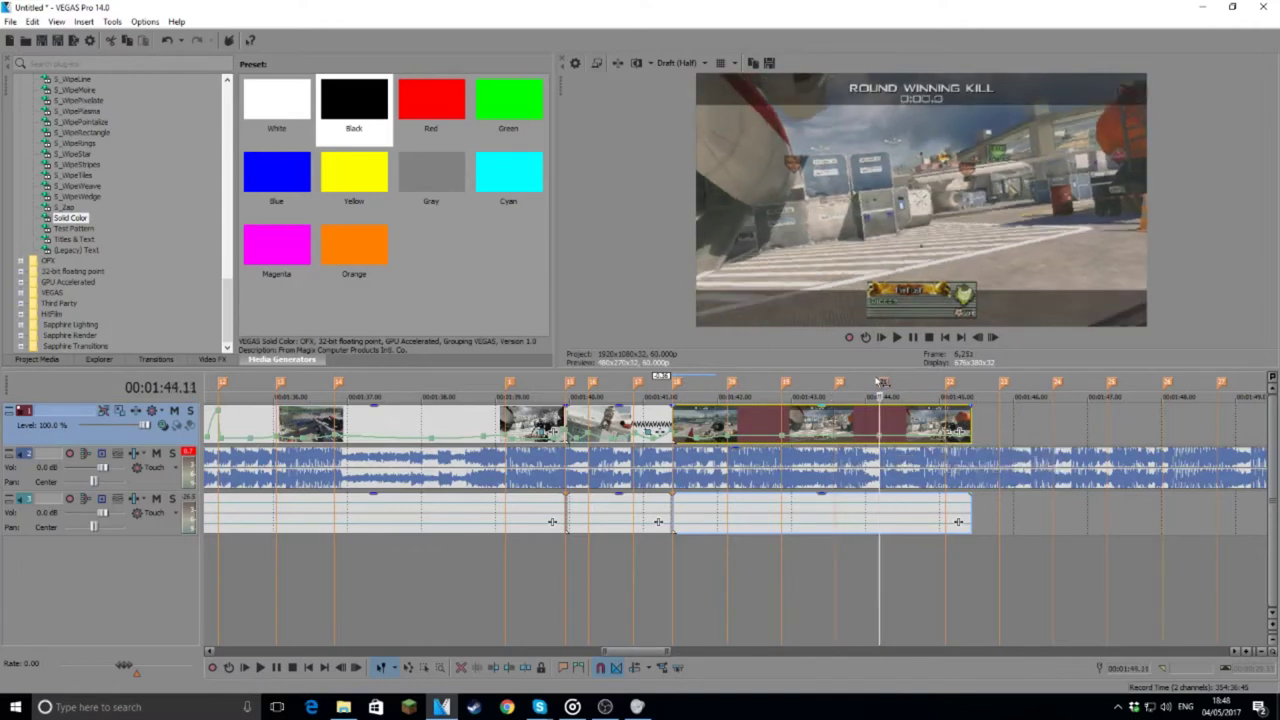
Step: Set the velocity to 50% between the beat markers at 00:01:43.55, 00:01:43.14 and 00:01:42.28
right_click(860, 436)
left_click(909, 209)
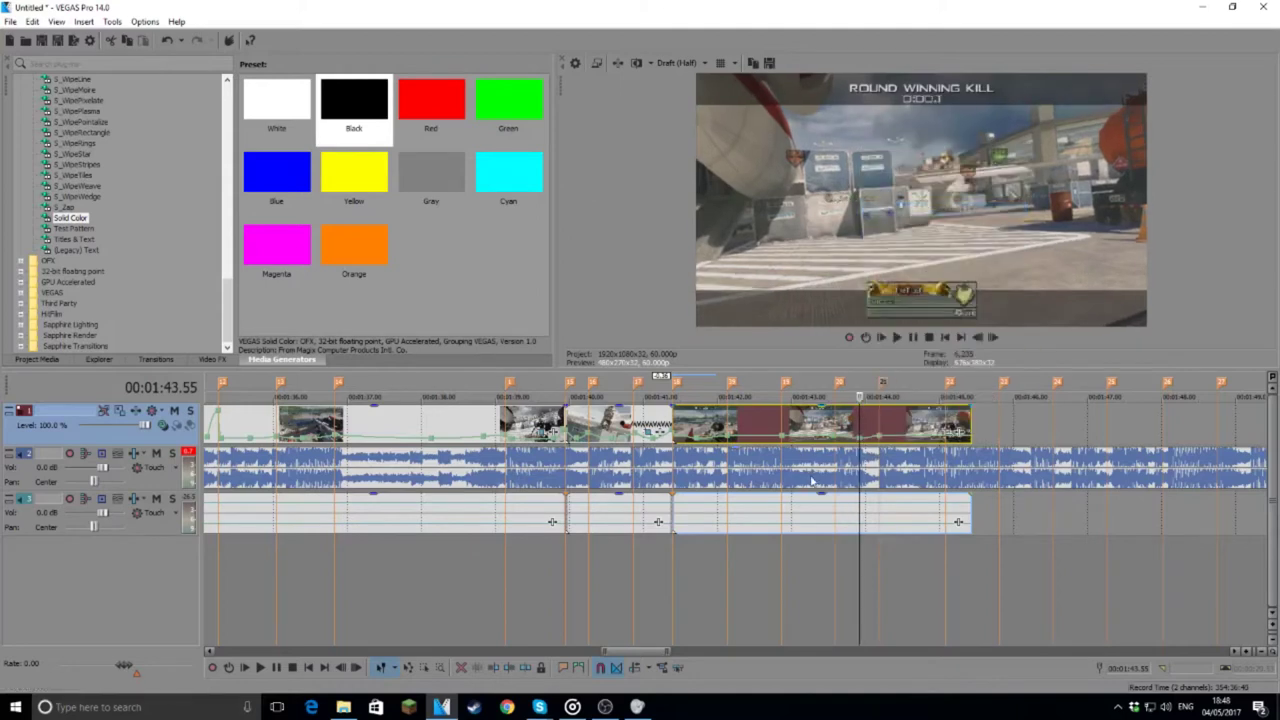
right_click(809, 437)
left_click(866, 208)
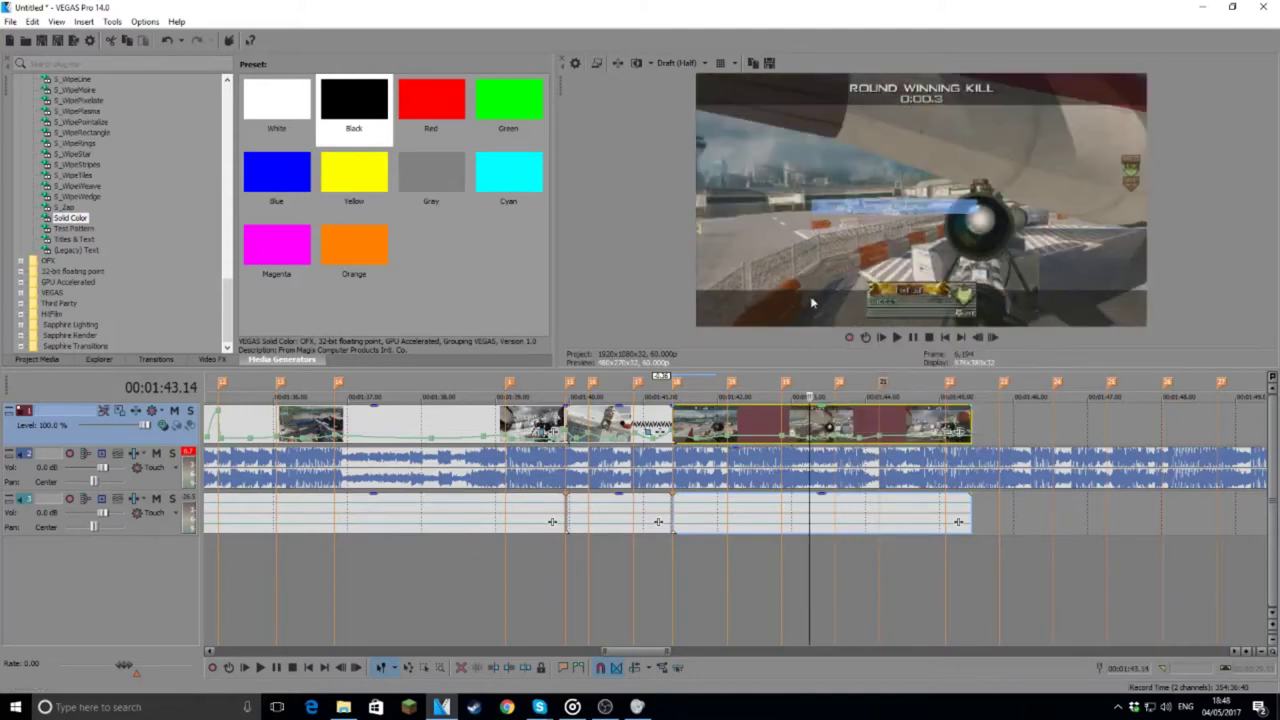
left_click(753, 441)
right_click(753, 441)
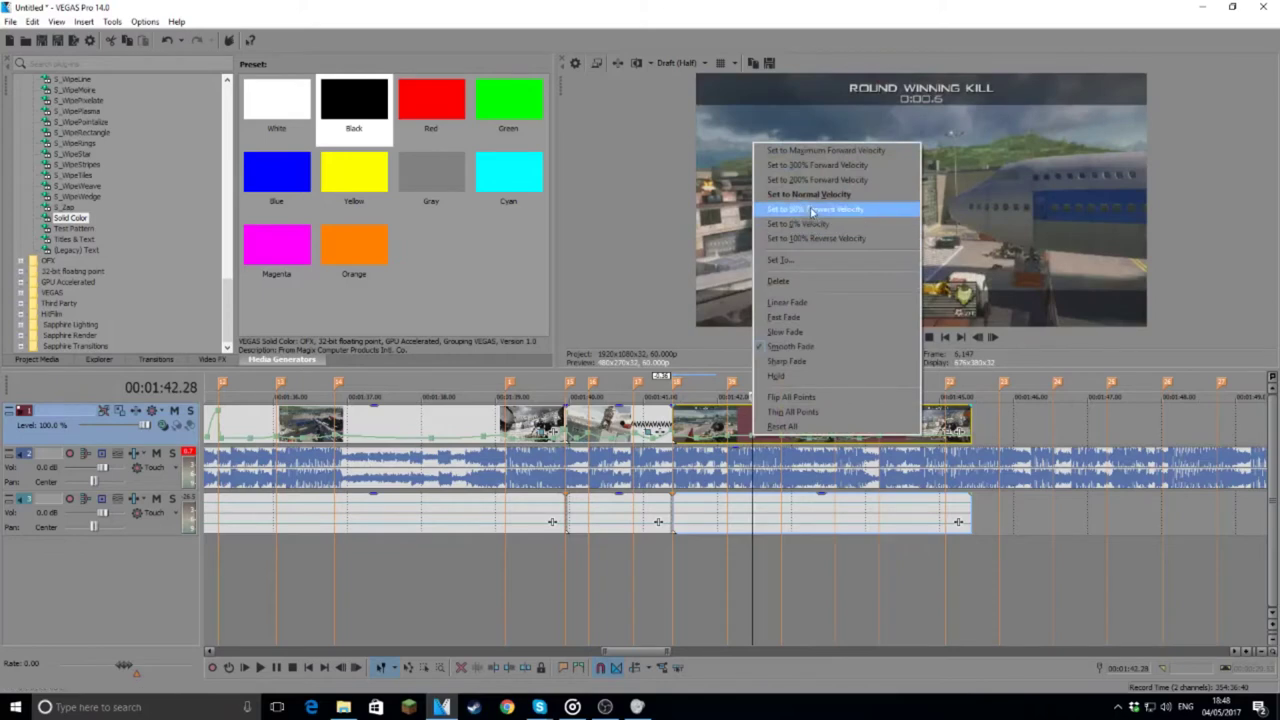
key("Escape")
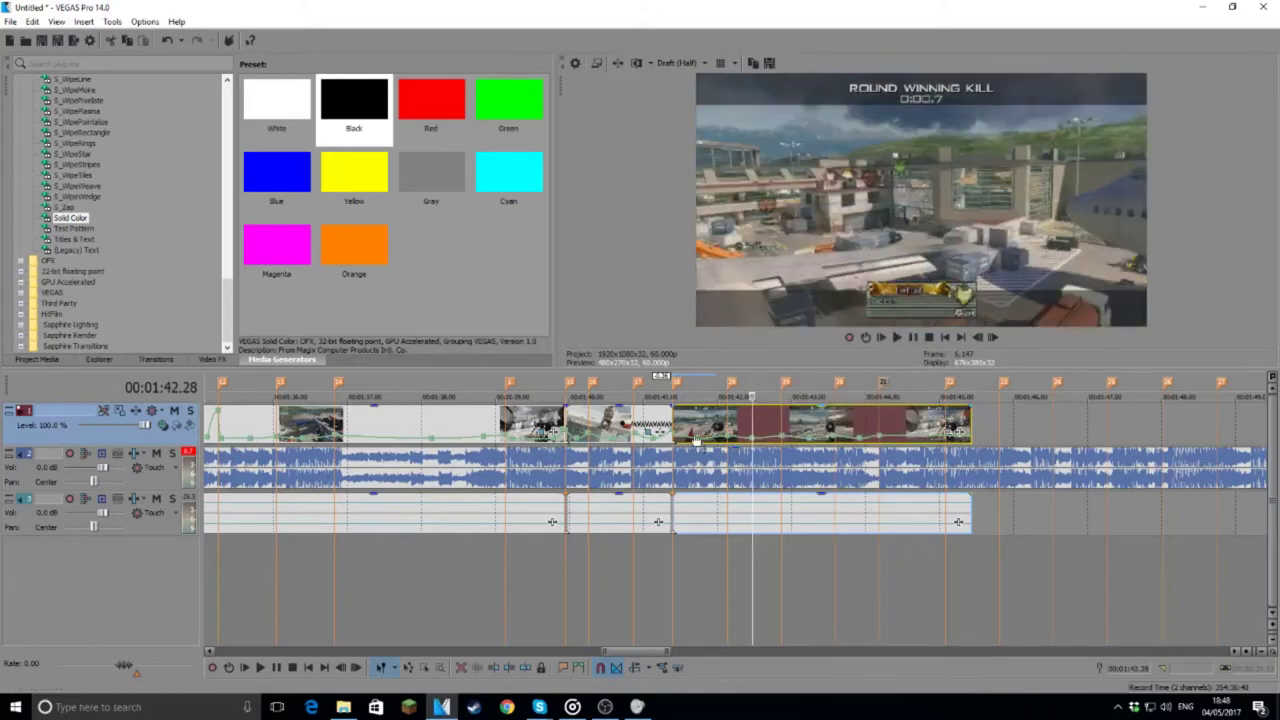
Step: Apply fast fades to the falling and slow fades to the rising velocity segments from the last clip's start to about 00:01:42.52
right_click(687, 440)
left_click(722, 480)
right_click(716, 440)
left_click(748, 494)
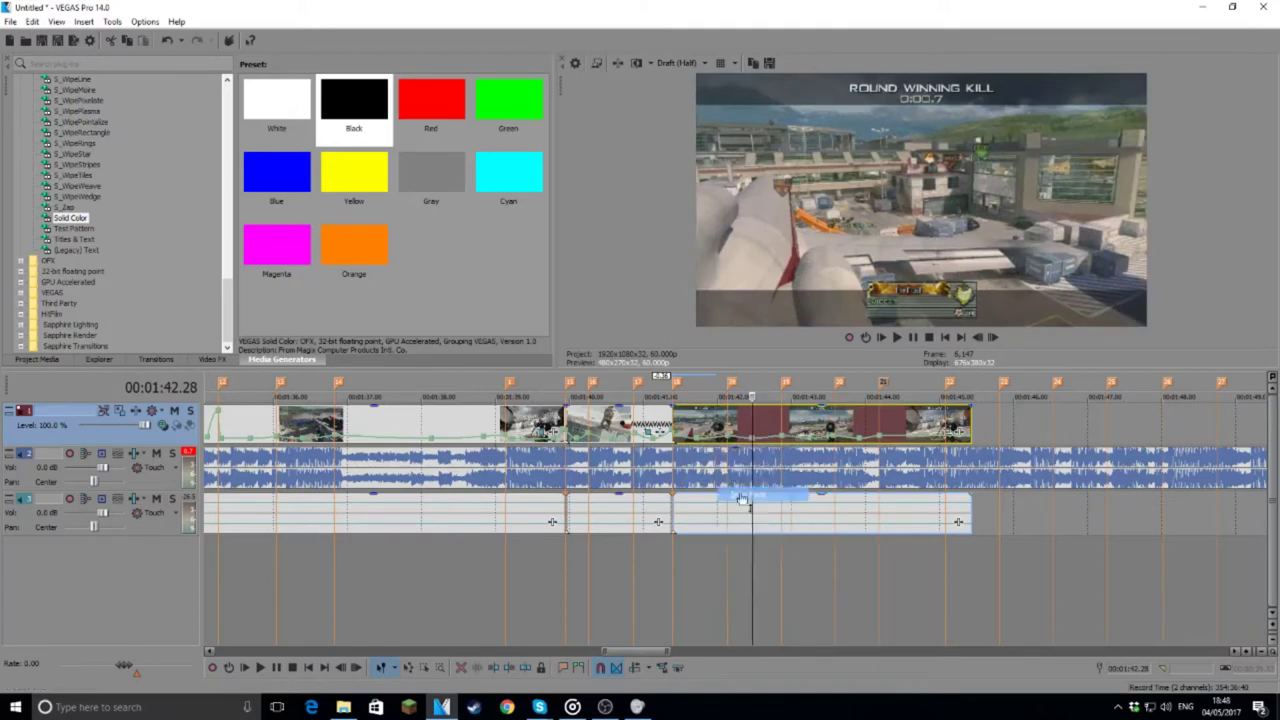
right_click(742, 440)
left_click(770, 480)
right_click(768, 440)
left_click(806, 465)
Step: Apply the same alternating fast and slow fades to the last clip's remaining velocity segments up to the 00:01:44.11 beat marker
left_click(882, 386)
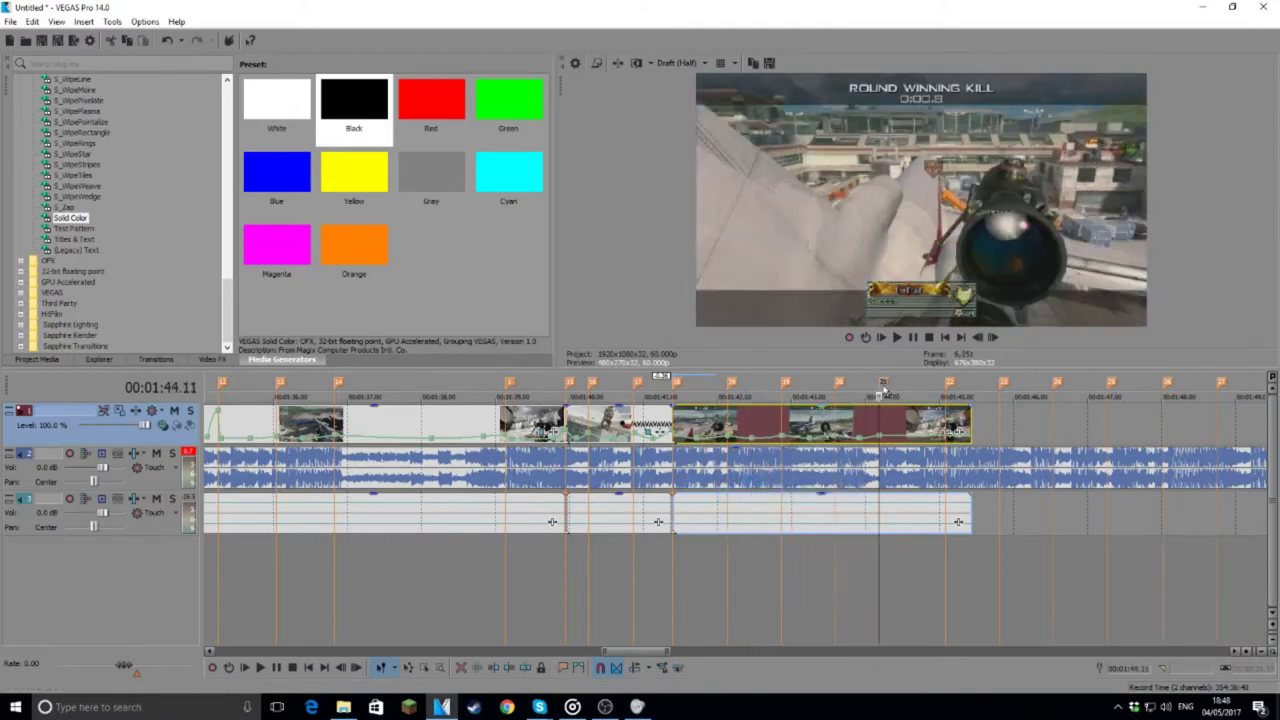
right_click(800, 443)
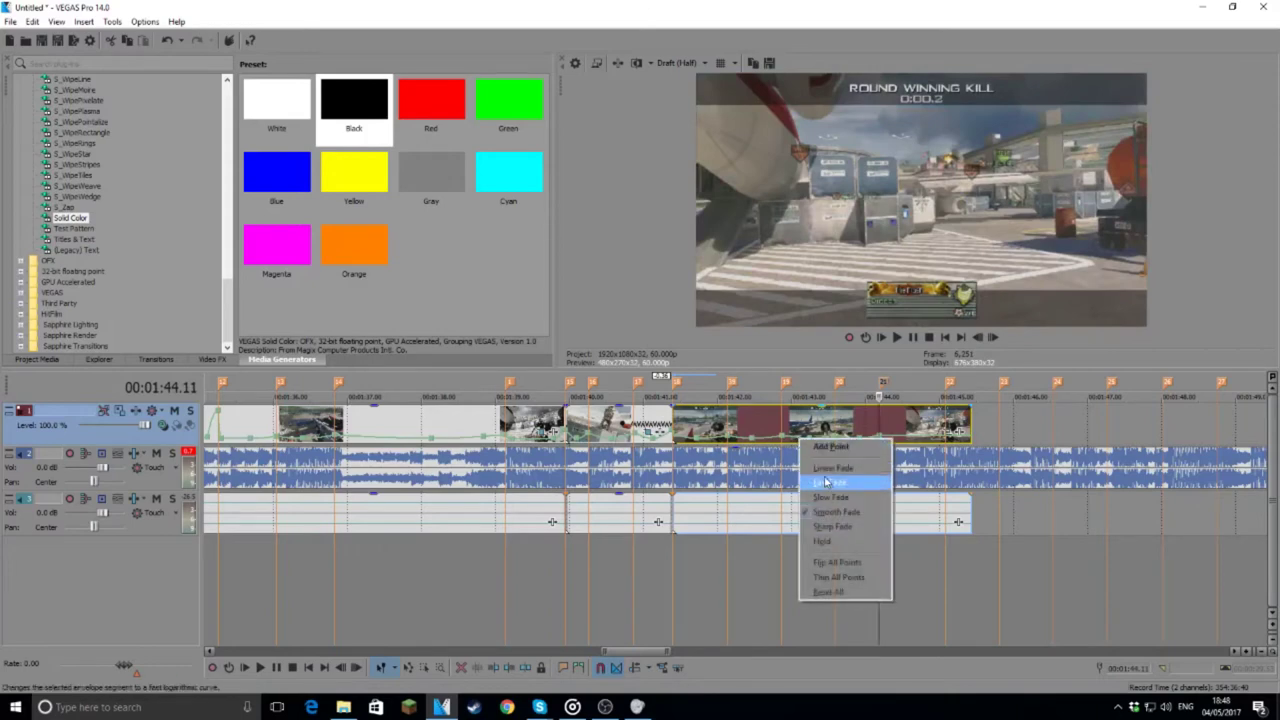
left_click(827, 482)
right_click(823, 439)
left_click(845, 497)
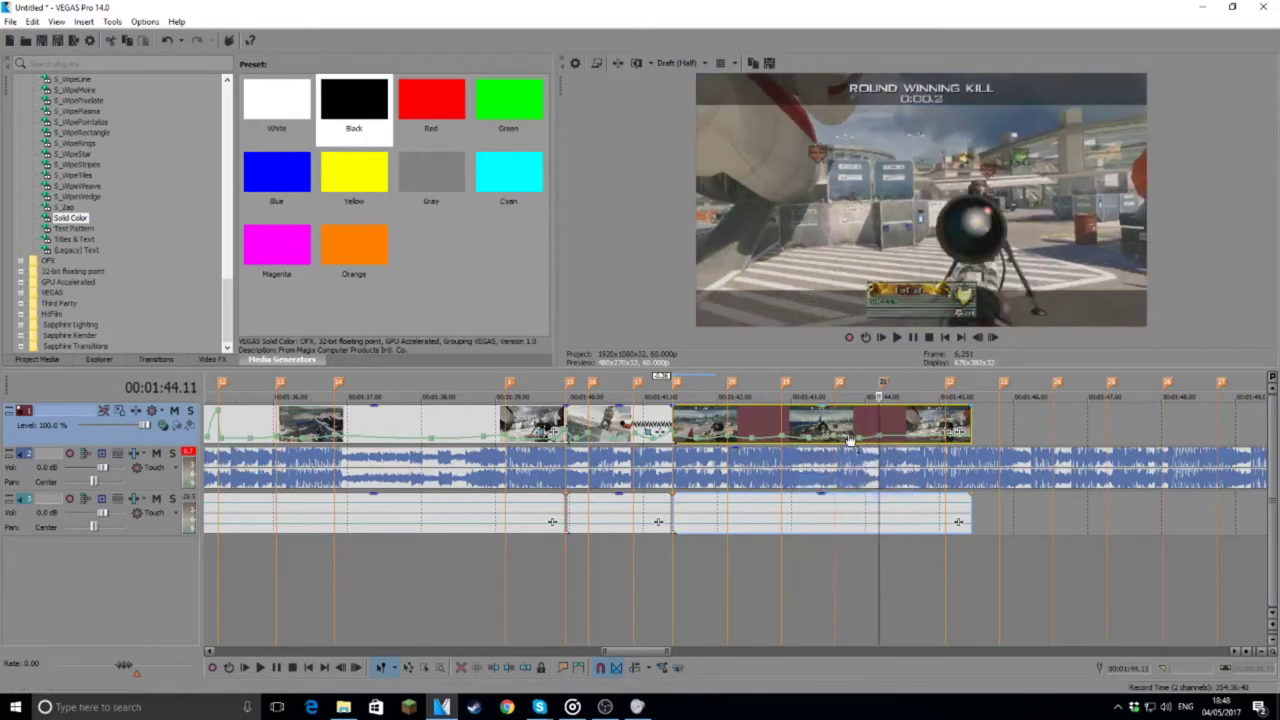
right_click(848, 440)
left_click(874, 482)
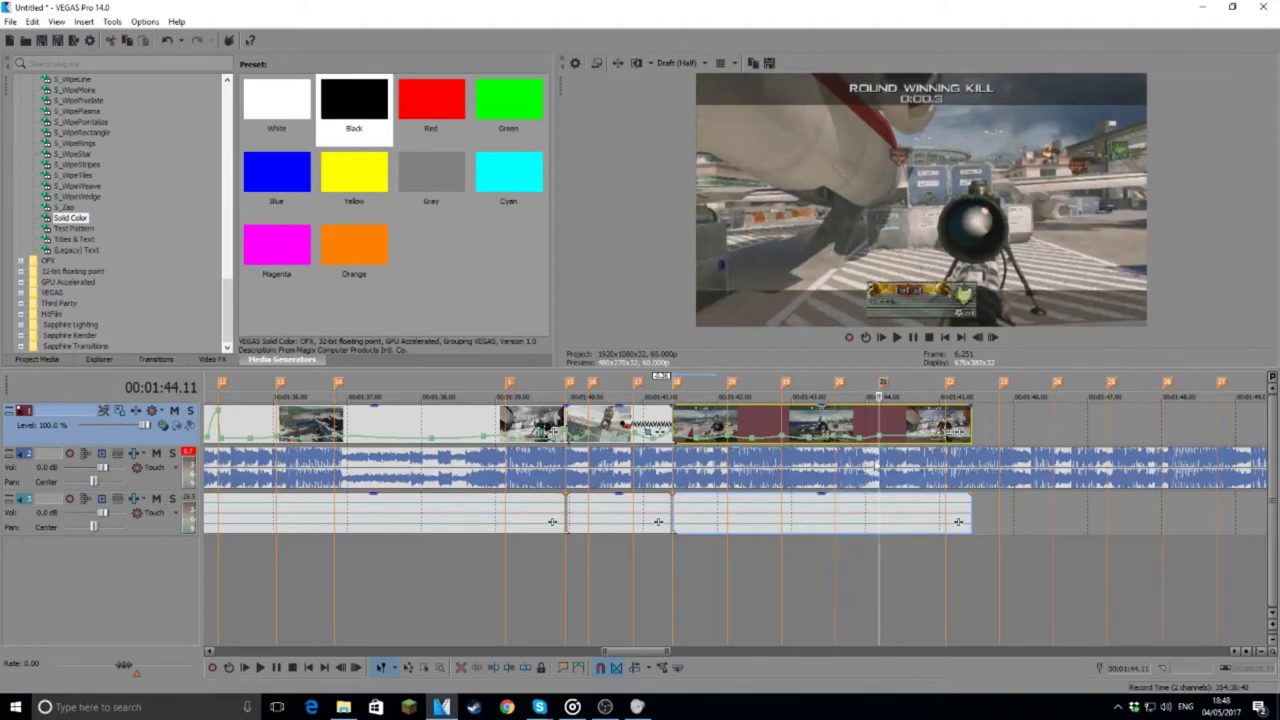
right_click(882, 425)
left_click(903, 507)
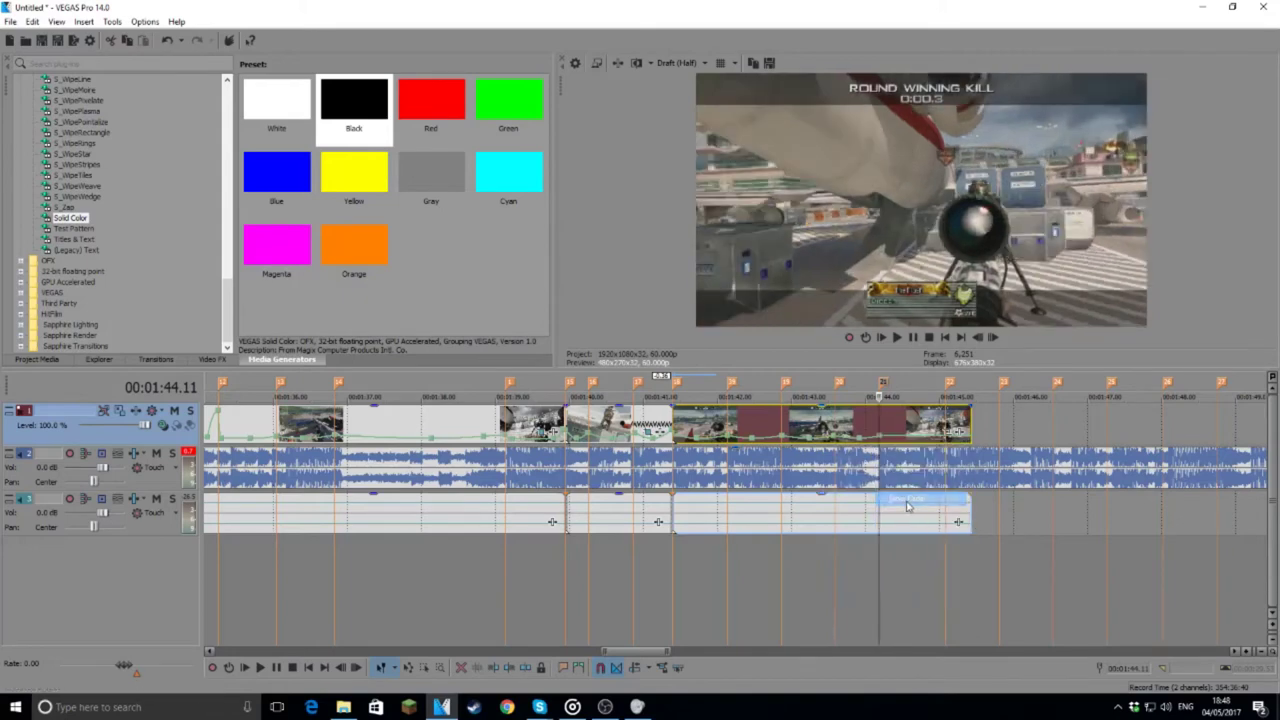
Step: Raise the velocity point at the 00:01:44.11 beat marker, with a fast fade leading in from a new point at 00:01:44.06
scroll(866, 497, "up", 4)
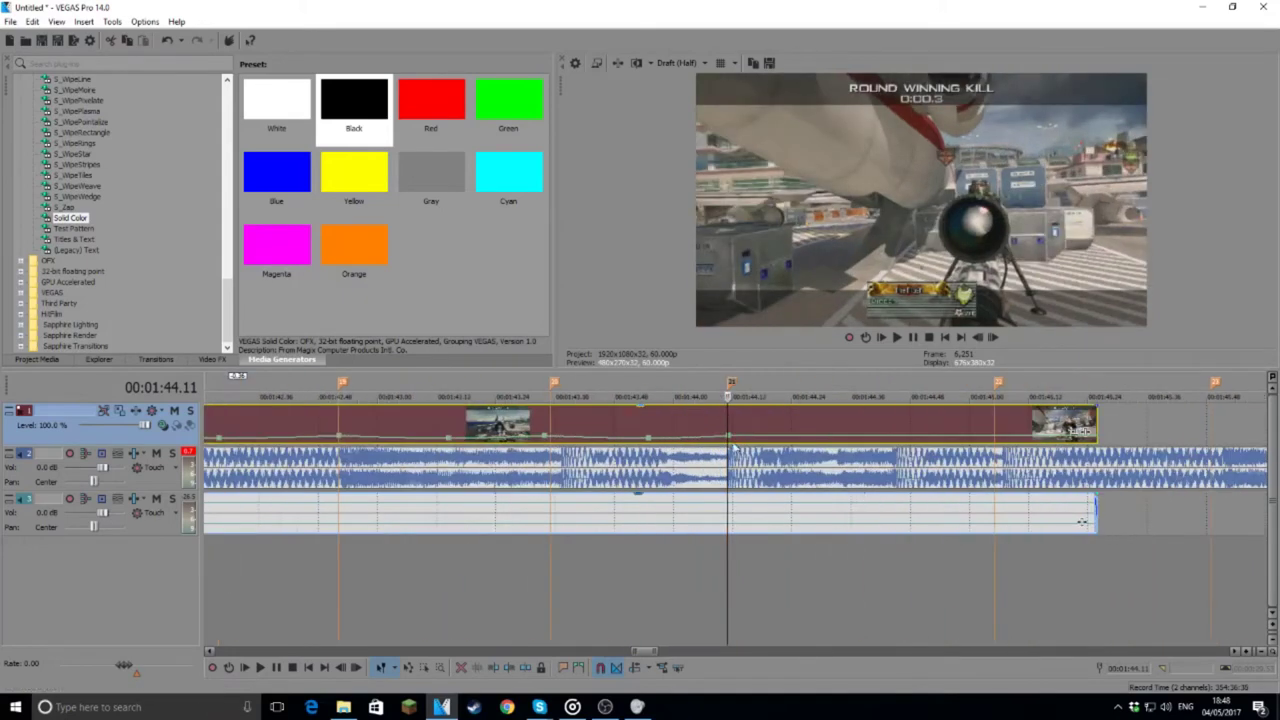
right_click(708, 440)
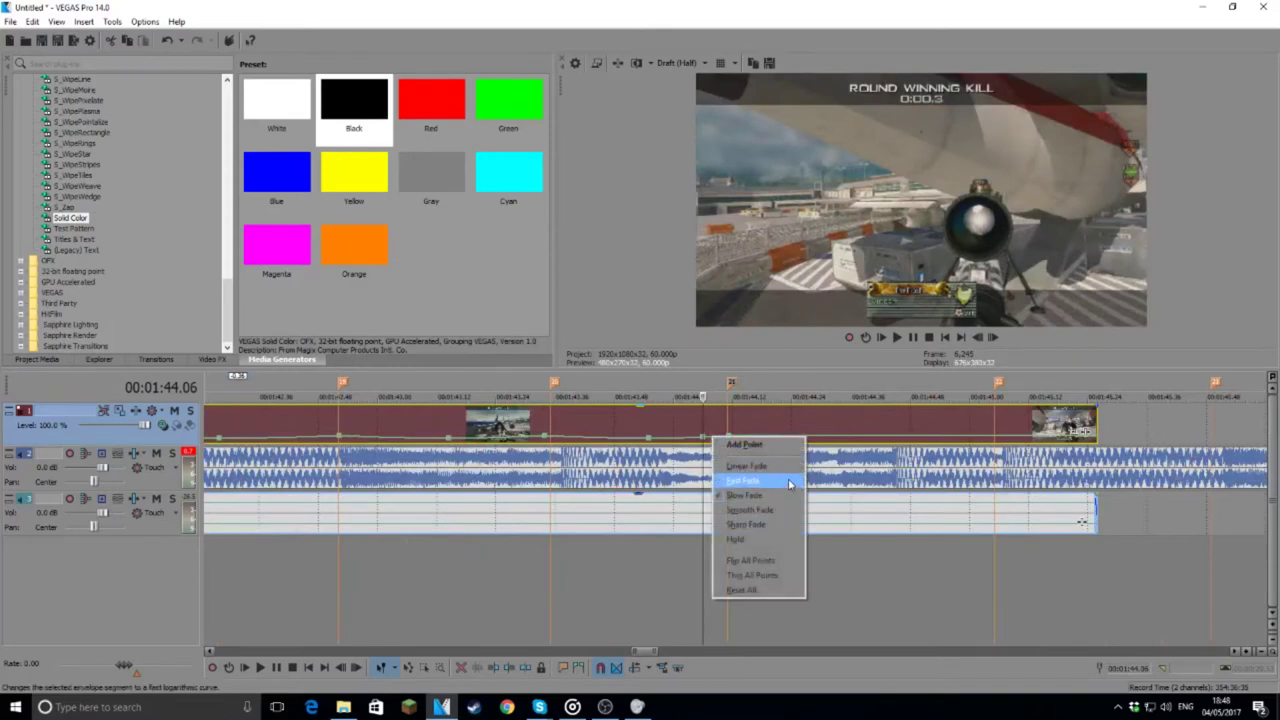
left_click(737, 486)
mouse_move(704, 441)
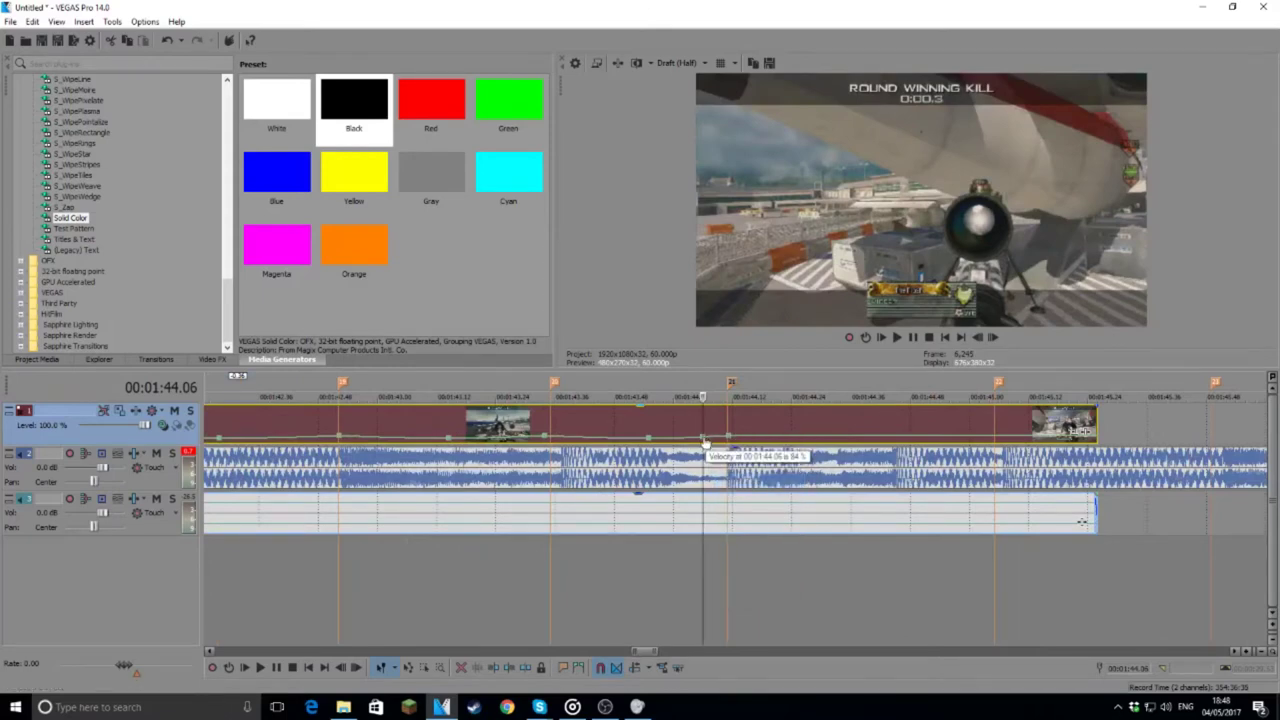
left_click(729, 384)
mouse_move(731, 441)
left_mouse_down()
mouse_move(722, 480)
mouse_move(728, 437)
left_mouse_up()
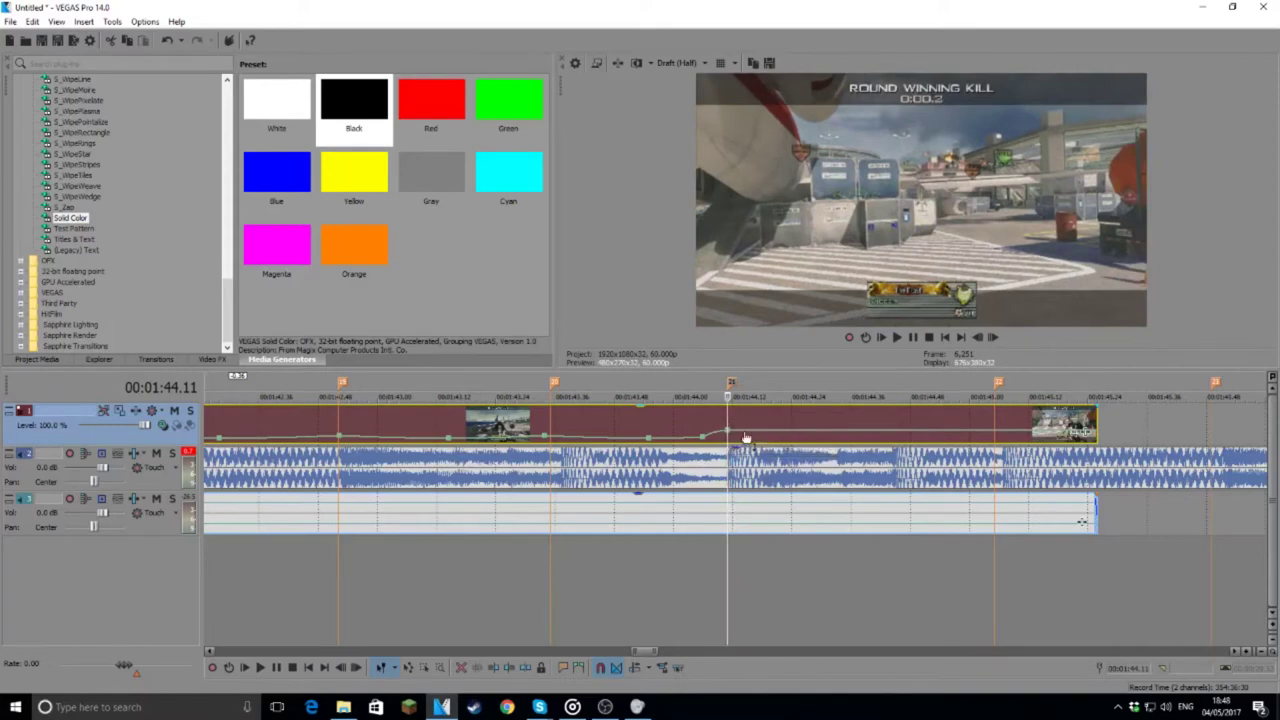
Step: Set a velocity point at 00:01:44.14 to 50% and apply a fast fade to the segment leading into it
right_click(745, 436)
left_click(800, 205)
right_click(738, 437)
left_click(781, 483)
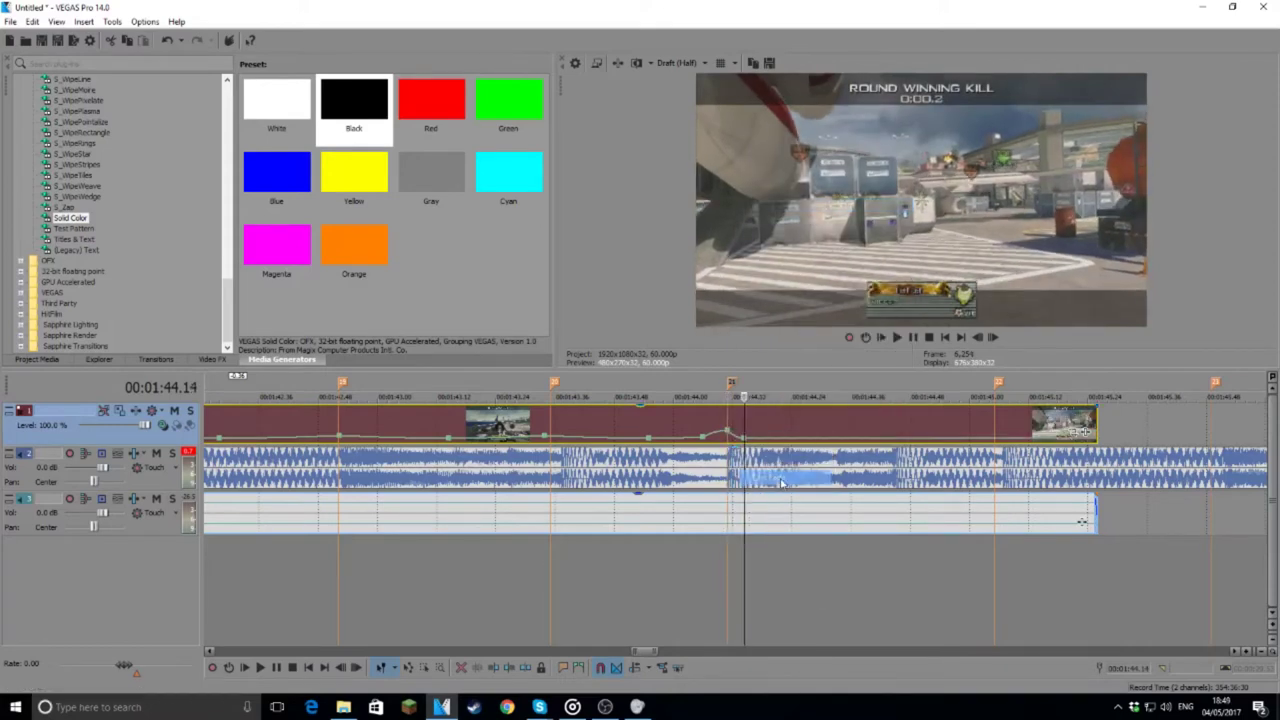
Step: Set a velocity point at 00:01:44.39 to 50% and ramp up with a slow fade to a raised point on the 00:01:45.05 beat marker
right_click(866, 443)
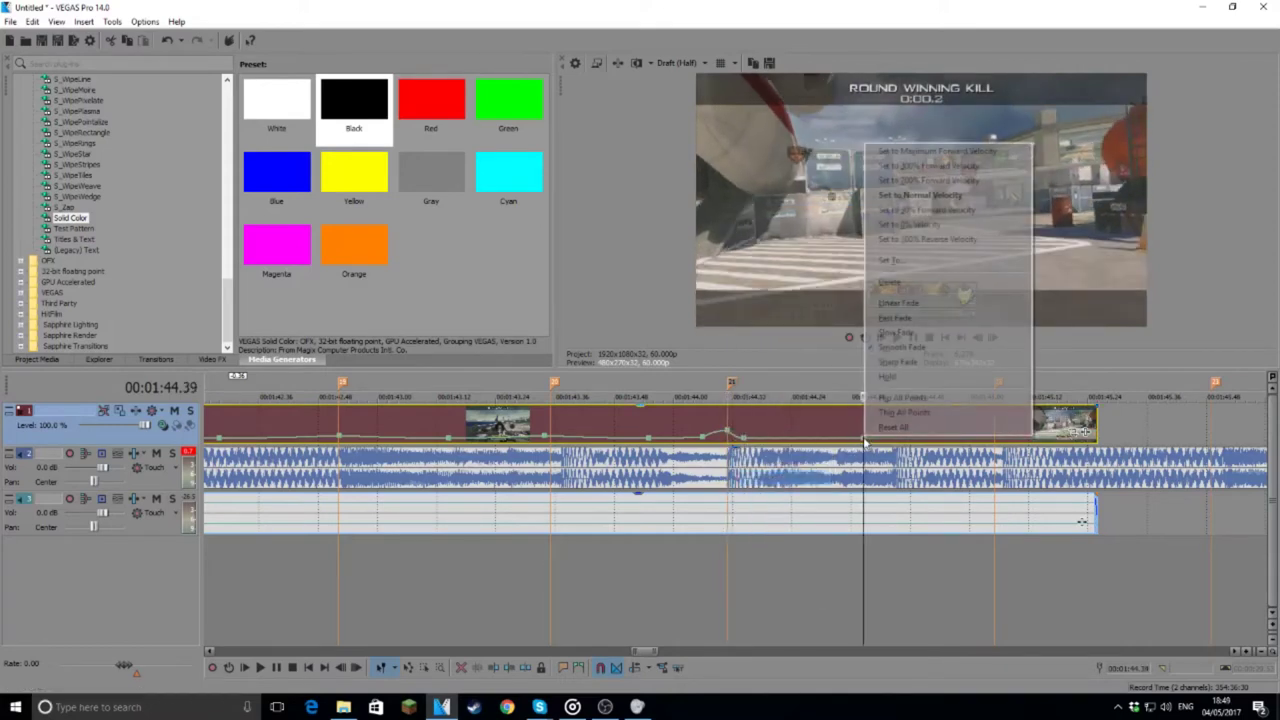
left_click(918, 211)
right_click(996, 445)
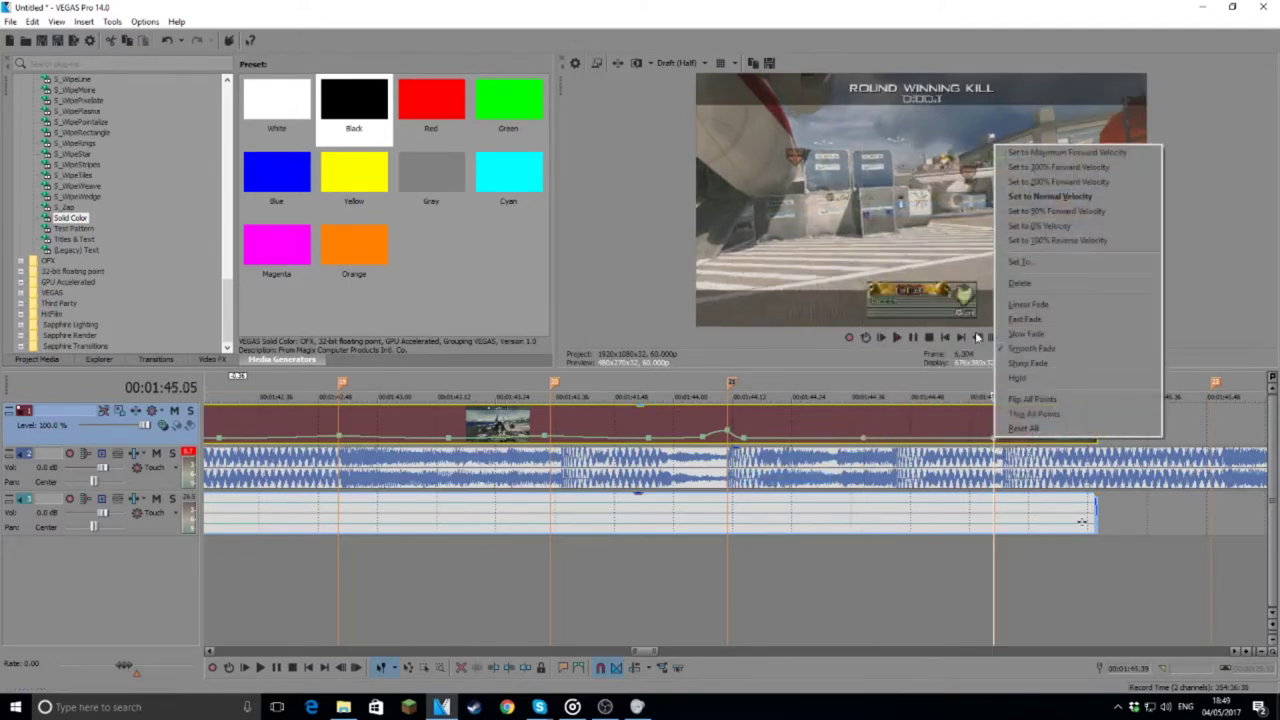
left_click(1040, 166)
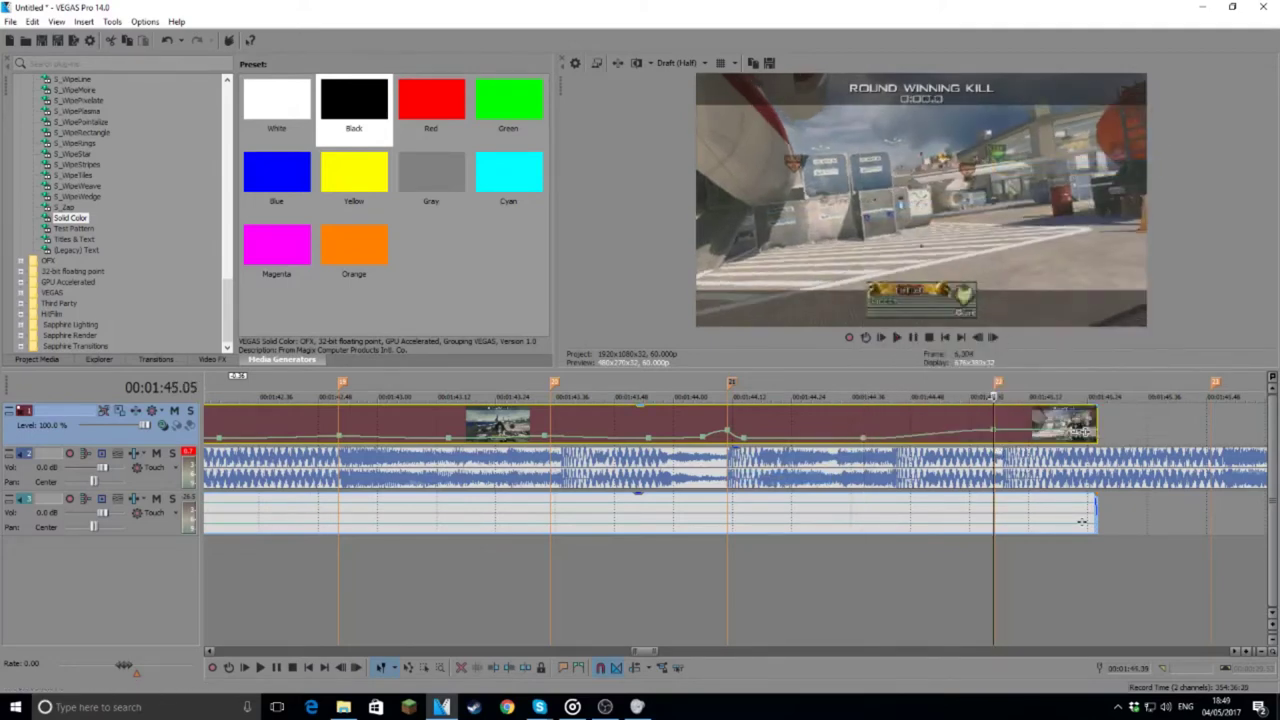
right_click(948, 441)
left_click(988, 492)
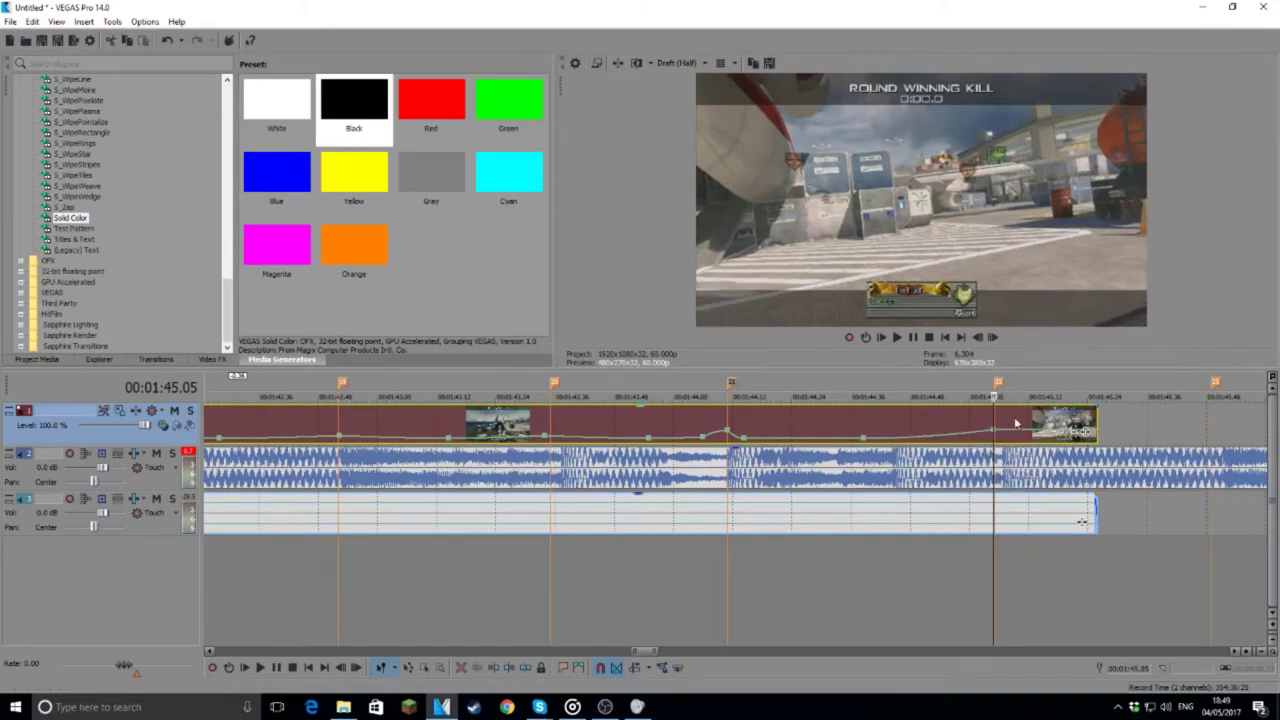
Step: Split the last clip at the 00:01:45.05 beat marker and delete the part after it
key("s")
left_click(1022, 426)
key("Delete")
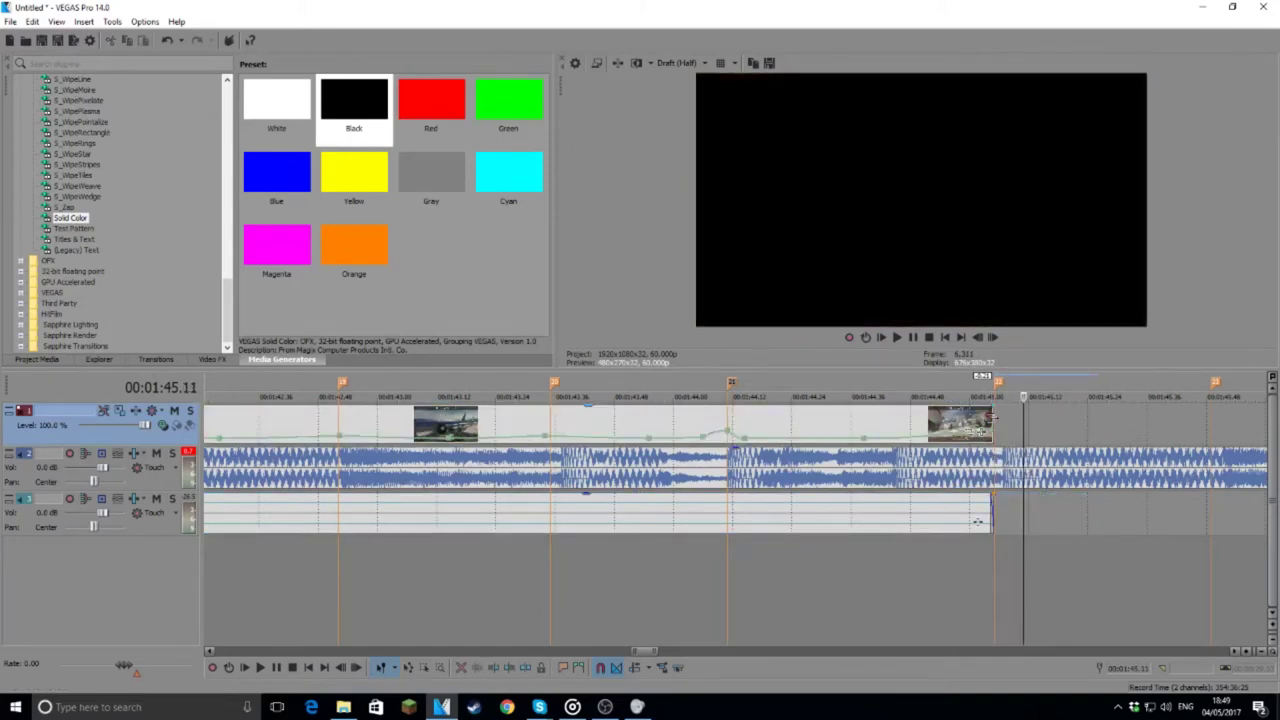
Step: Play back the last clip with the music to check its velocity sync
scroll(991, 416, "down", 5)
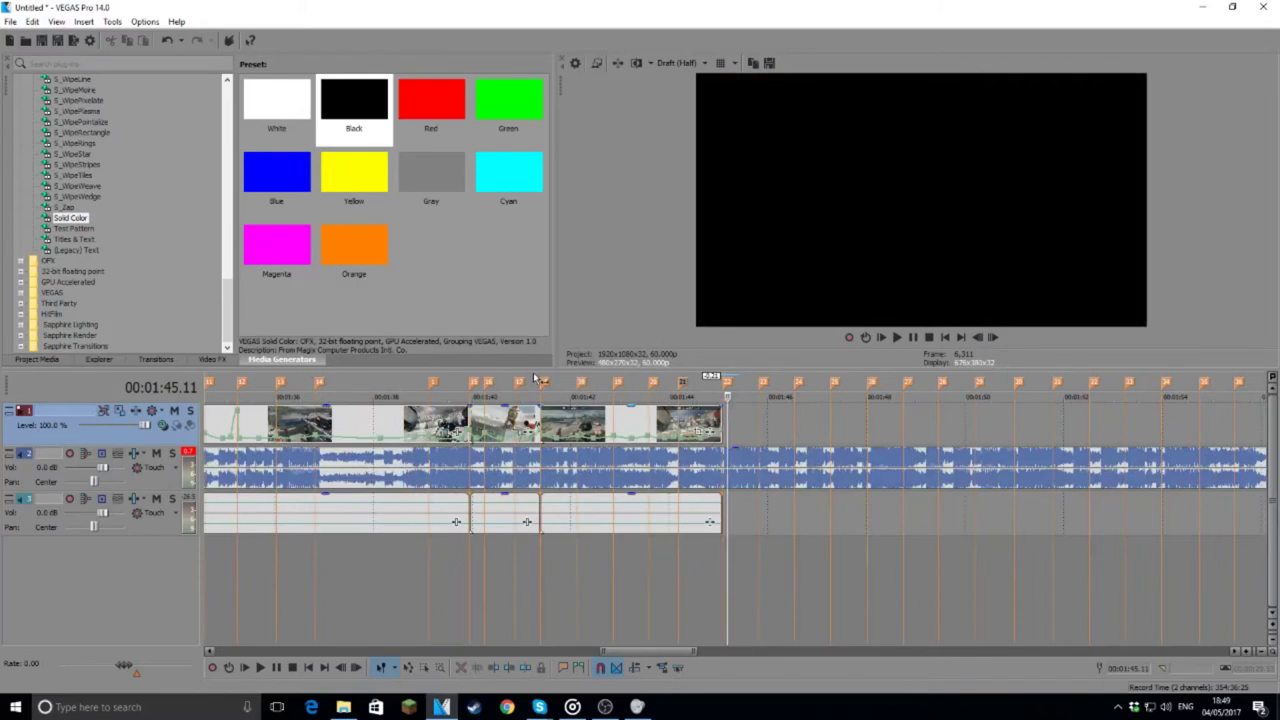
left_click(535, 379)
left_click(899, 338)
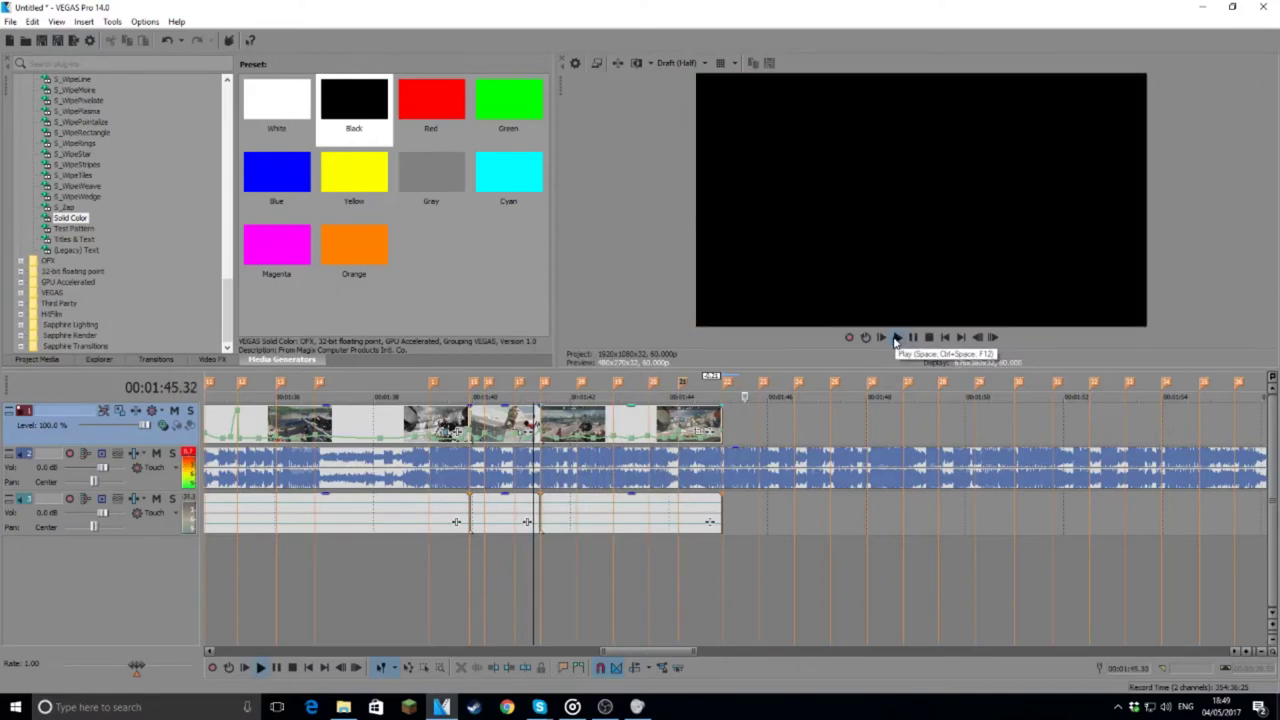
left_click(538, 390)
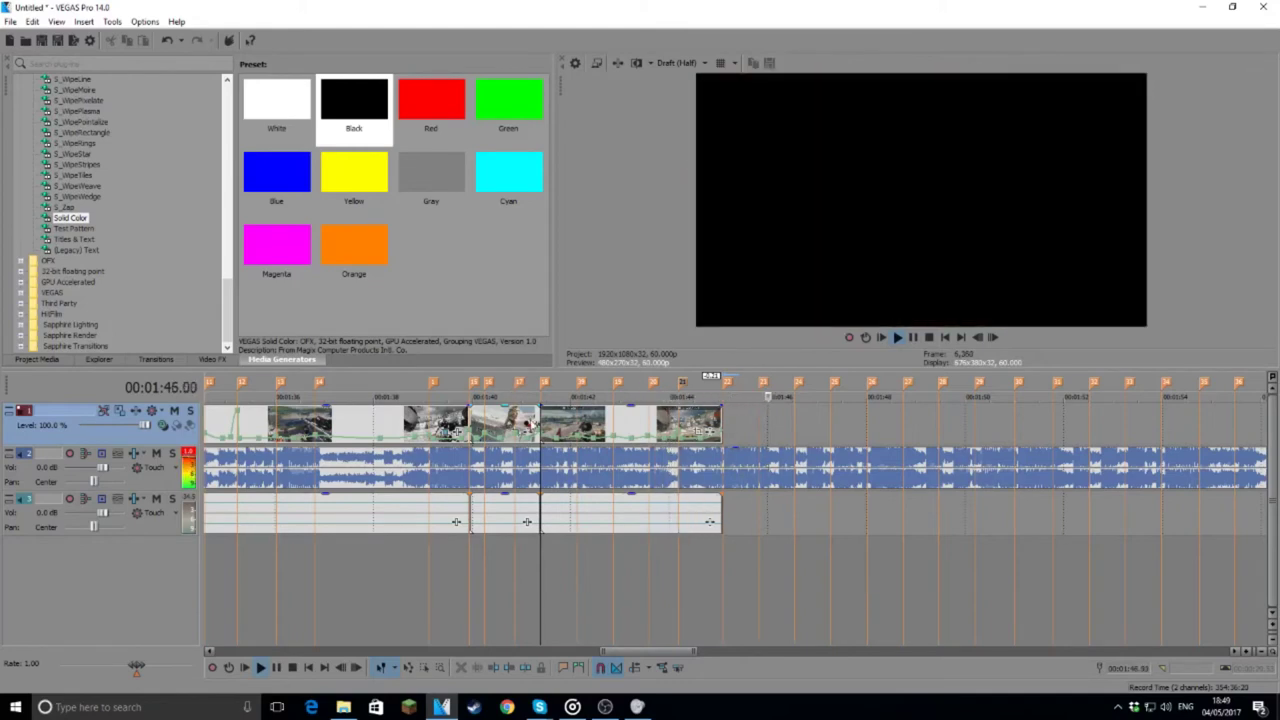
left_click(528, 390)
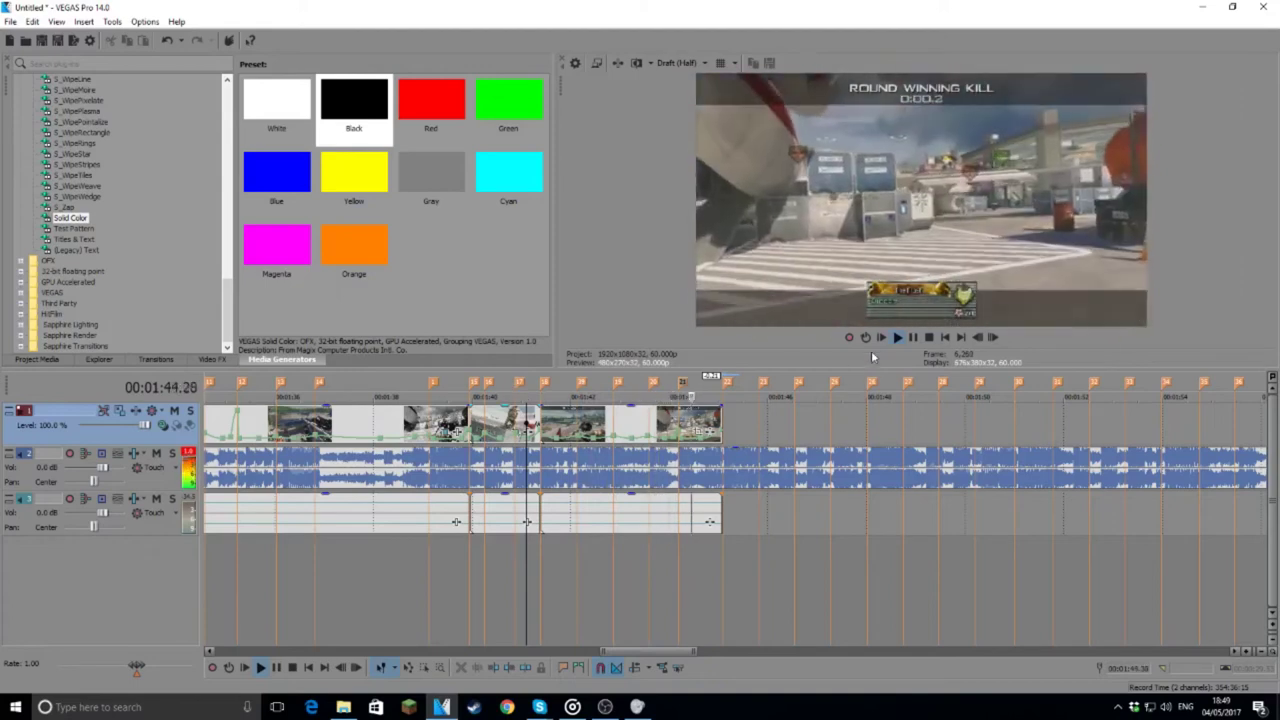
left_click(912, 337)
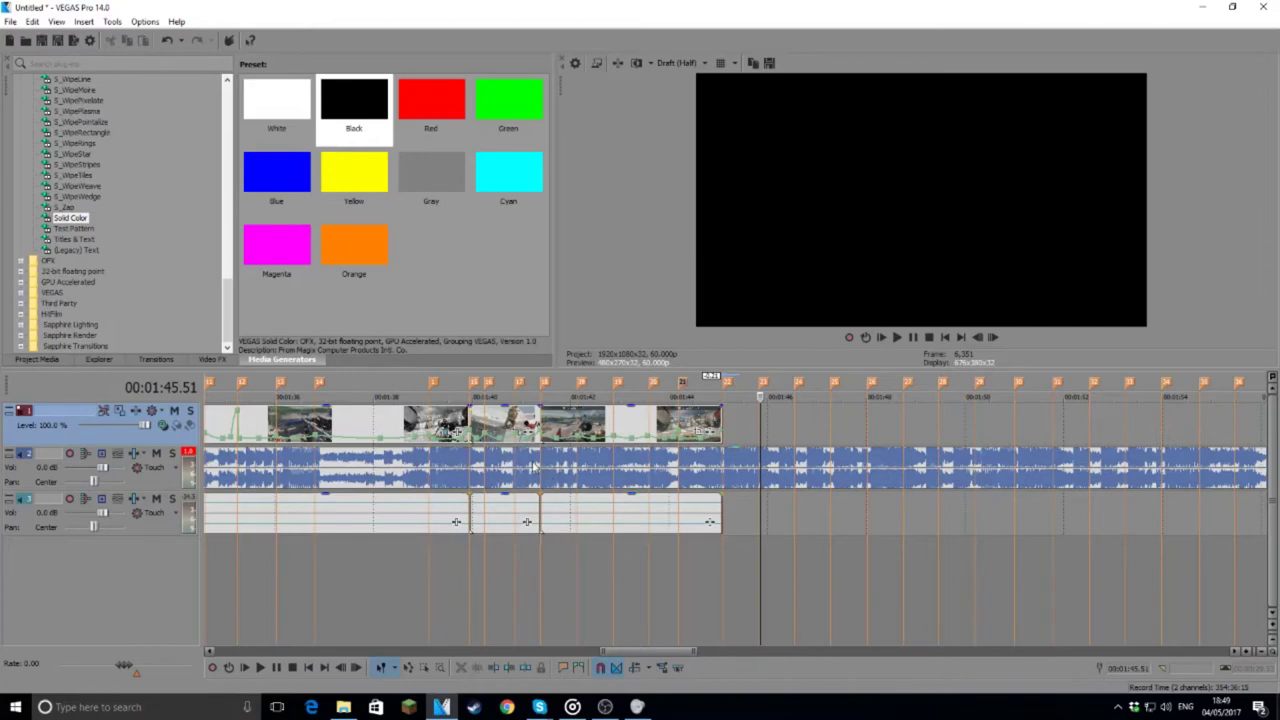
Step: Open Event Pan/Crop for the last clip and crop its starting frame to 1,833.2 × 1,031.2
left_click(543, 428)
left_click(698, 433)
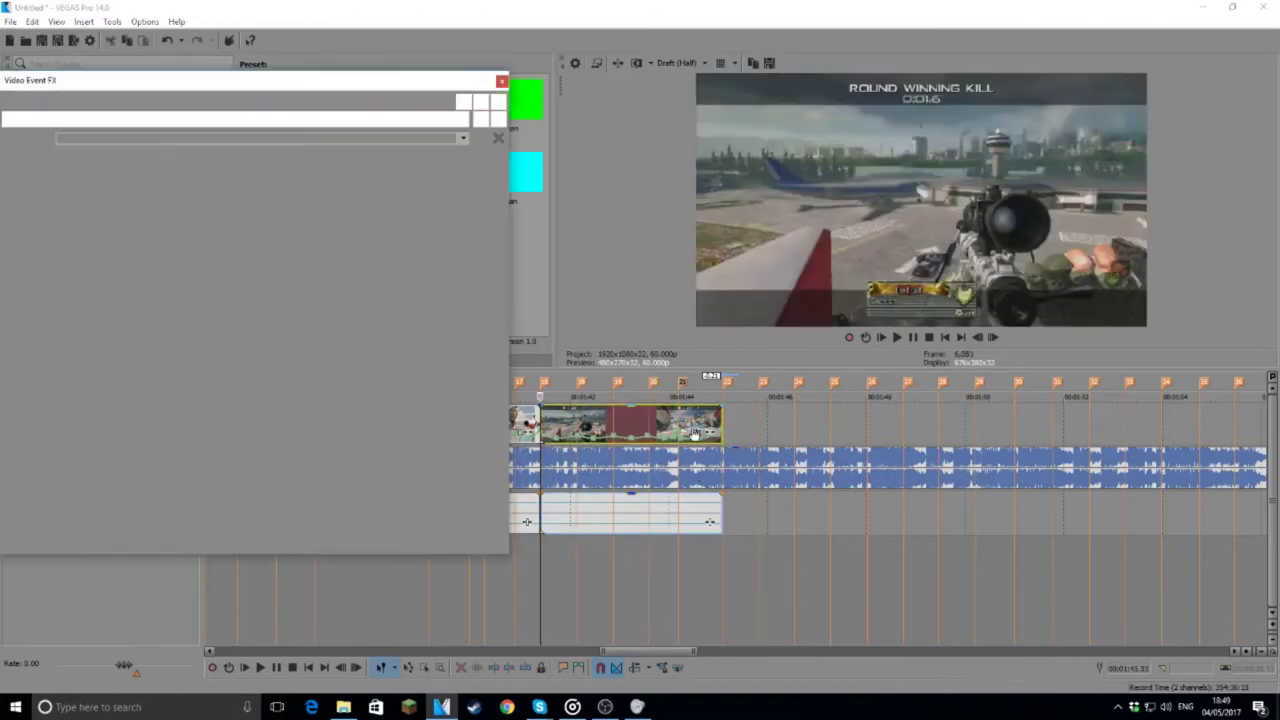
left_click_drag(172, 230, 181, 234)
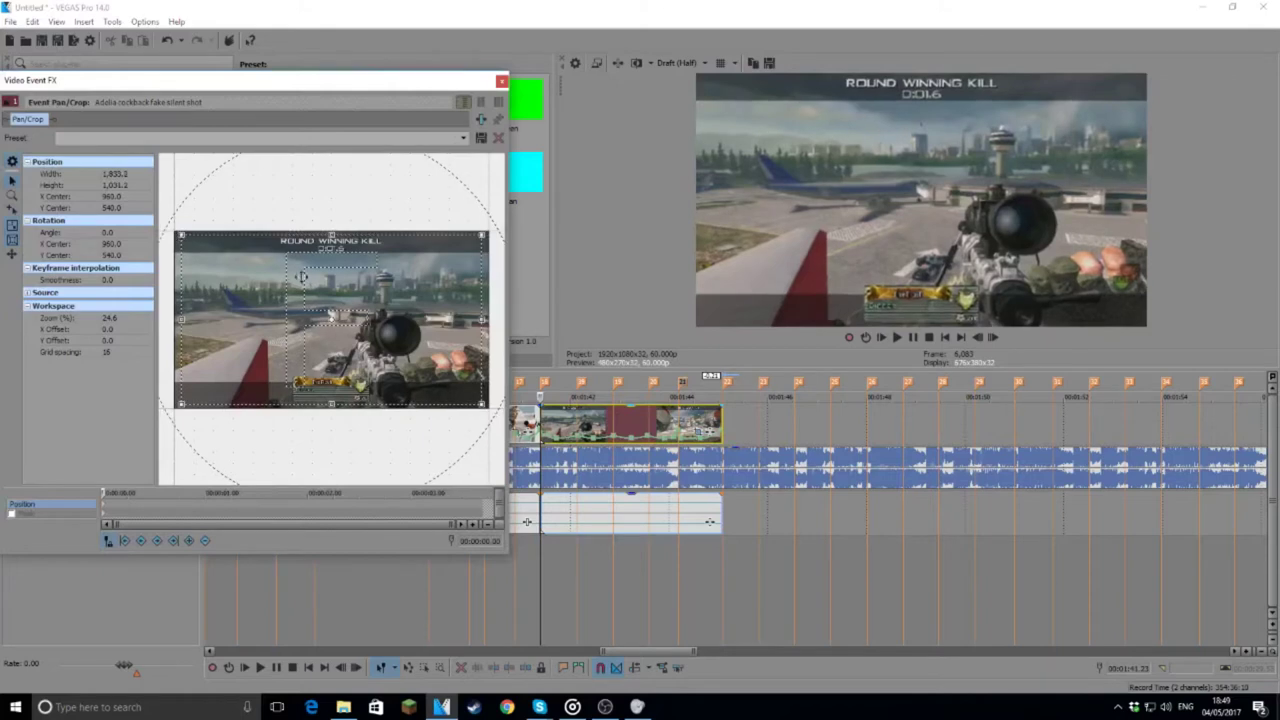
Step: Add pan/crop position keyframes on the last clip's next three beat markers, starting at 00:01:42.08
left_click(582, 384)
left_click(181, 236)
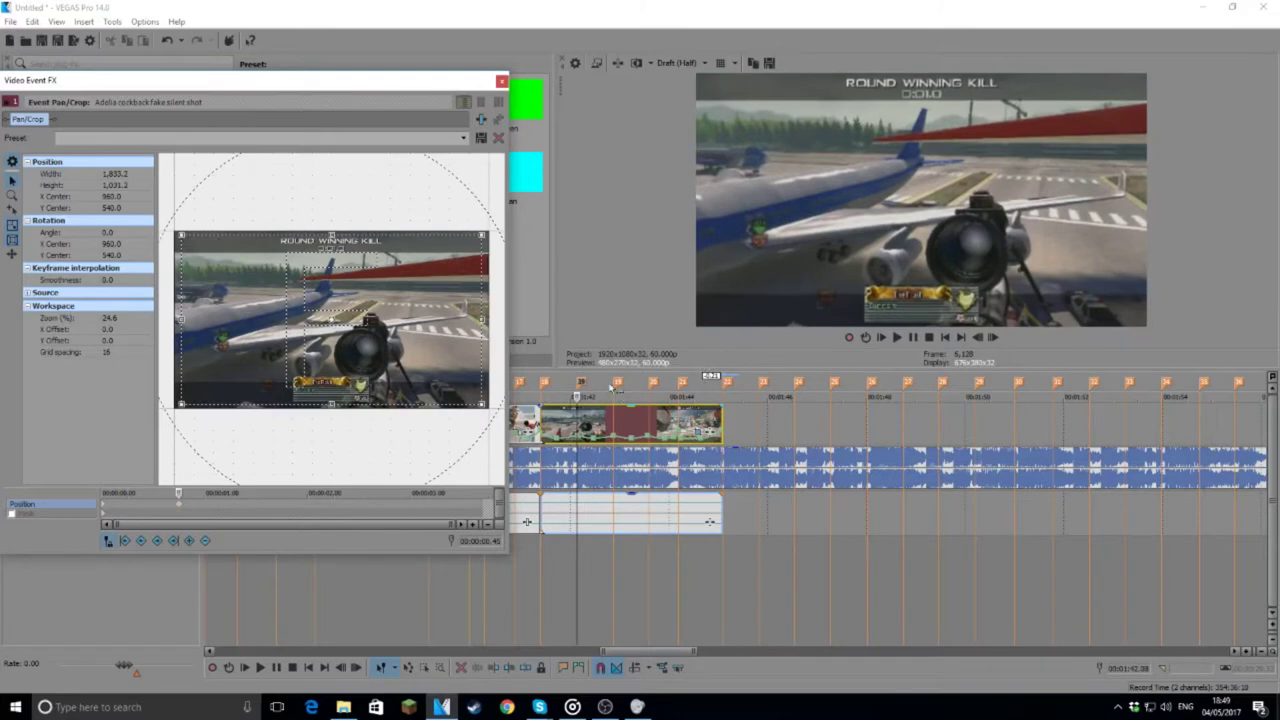
left_click(621, 384)
left_click(199, 544)
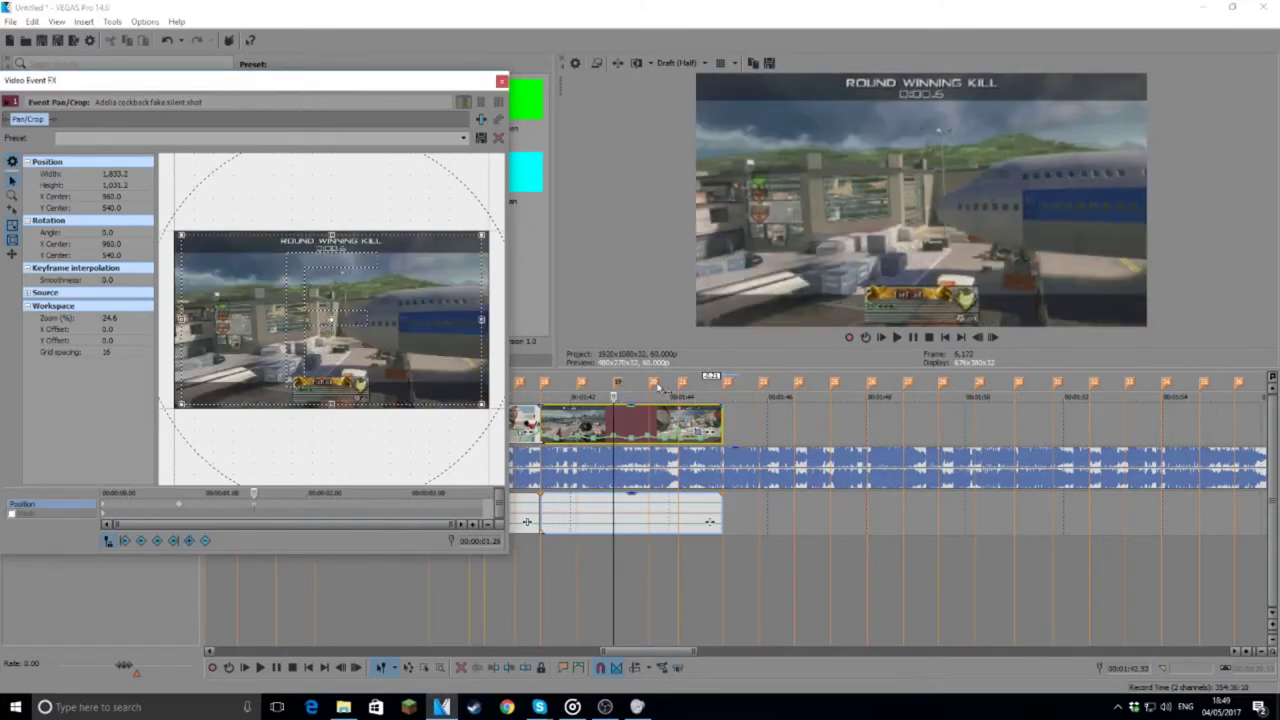
left_click(652, 392)
left_click(193, 541)
Step: Crop the frame to about 1,790 × 1,007 at the 00:01:44.11 marker and restore the full frame at the clip's end
left_click(682, 389)
left_click_drag(181, 236, 185, 240)
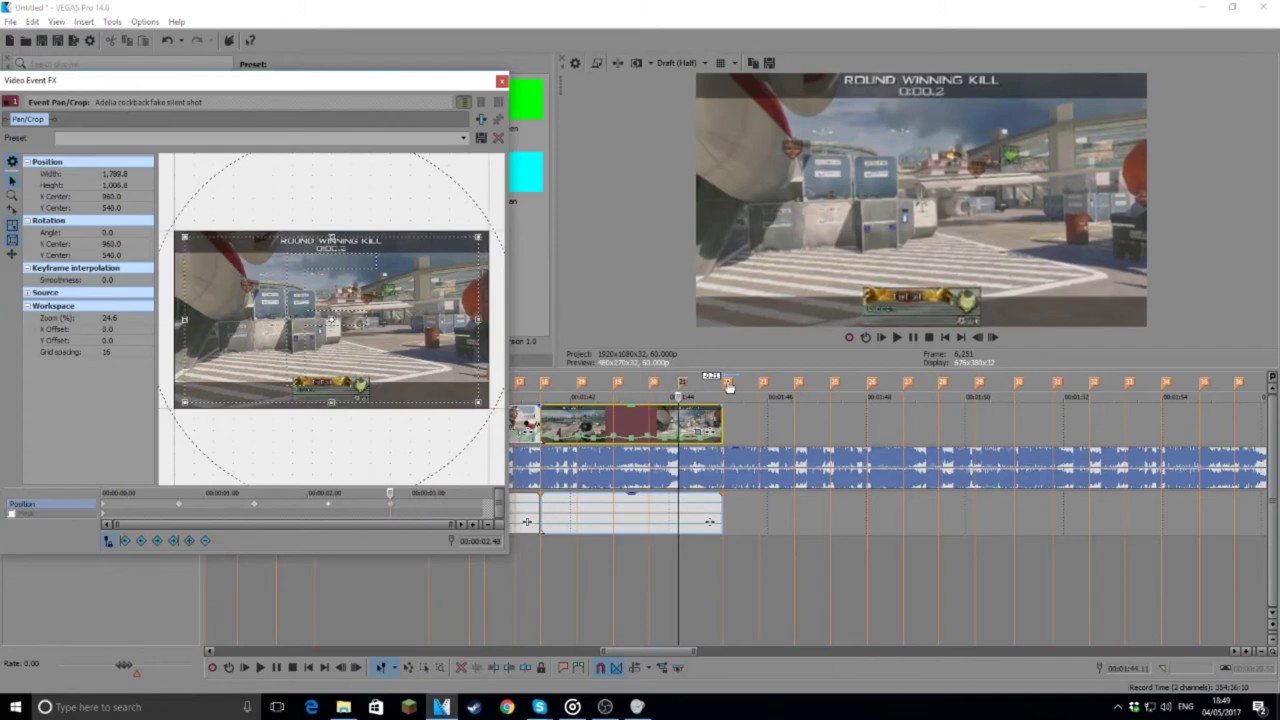
left_click(724, 387)
right_click(398, 338)
left_click(422, 347)
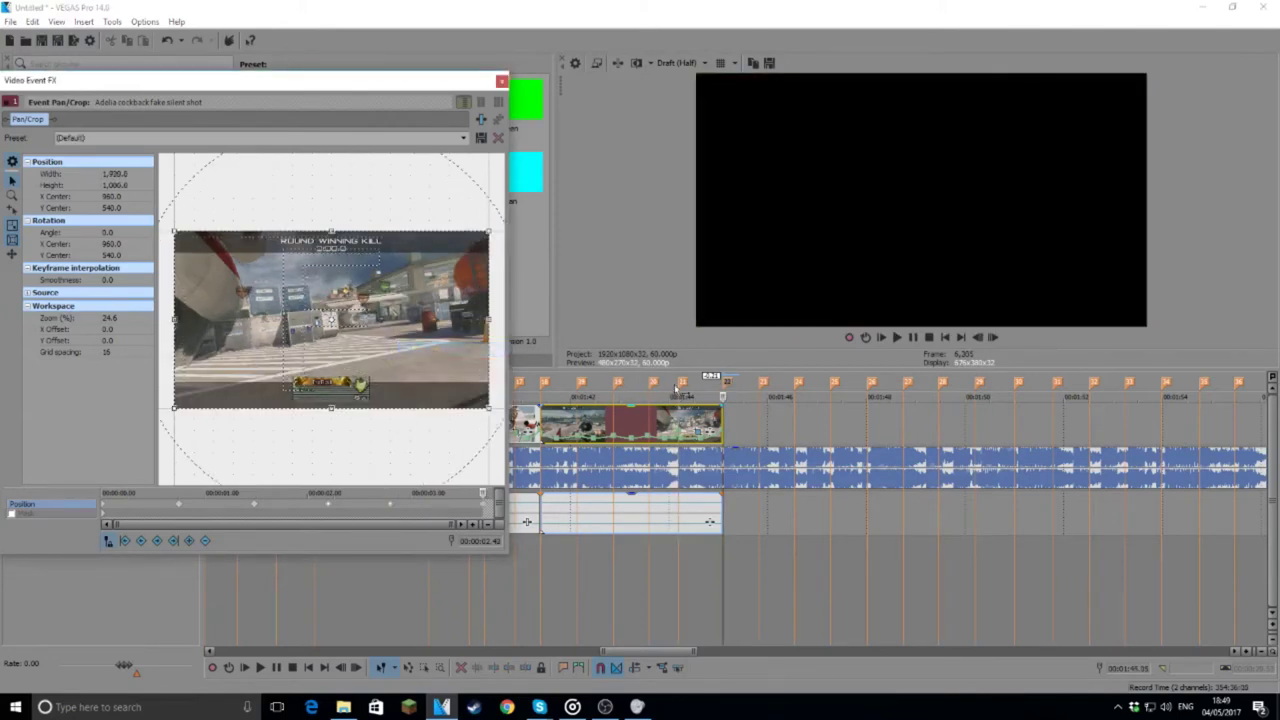
Step: Restore the full frame at the pan/crop keyframes on the beat markers from 00:01:44.11 back to 00:01:42.08
left_click(679, 388)
right_click(251, 343)
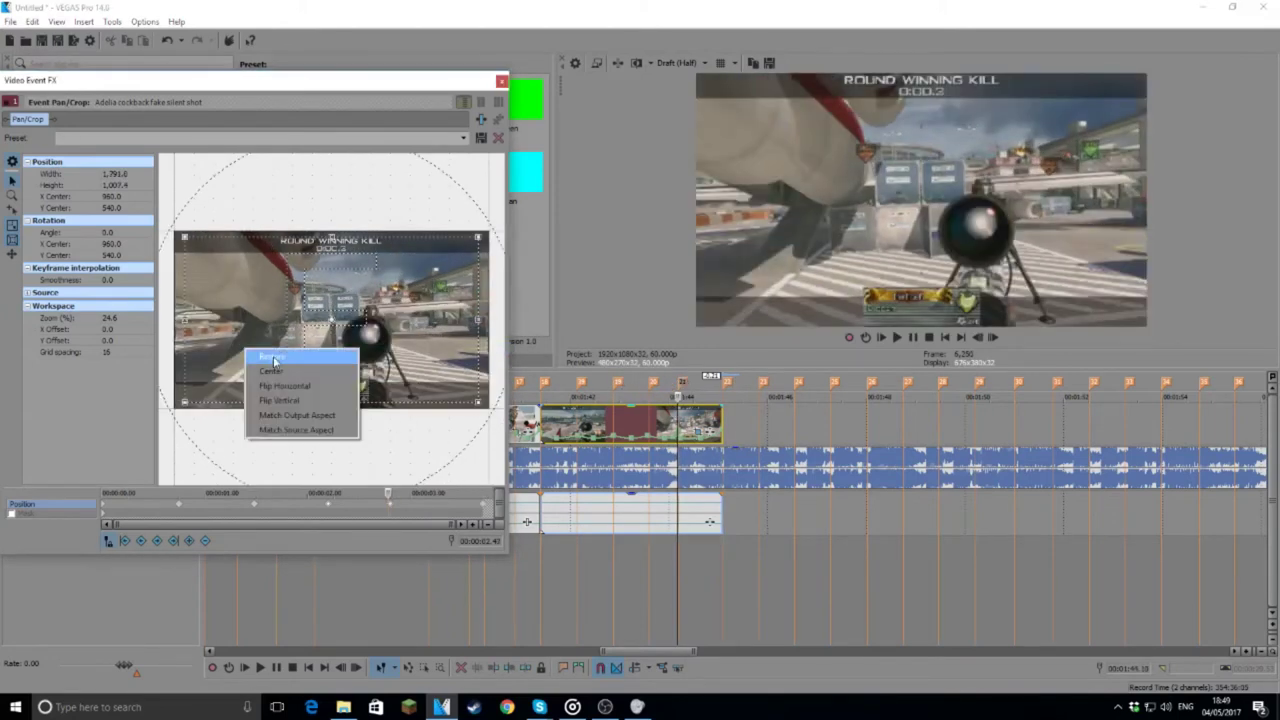
left_click(263, 352)
left_click(648, 388)
right_click(260, 368)
left_click(288, 384)
left_click(613, 389)
right_click(335, 389)
left_click(441, 399)
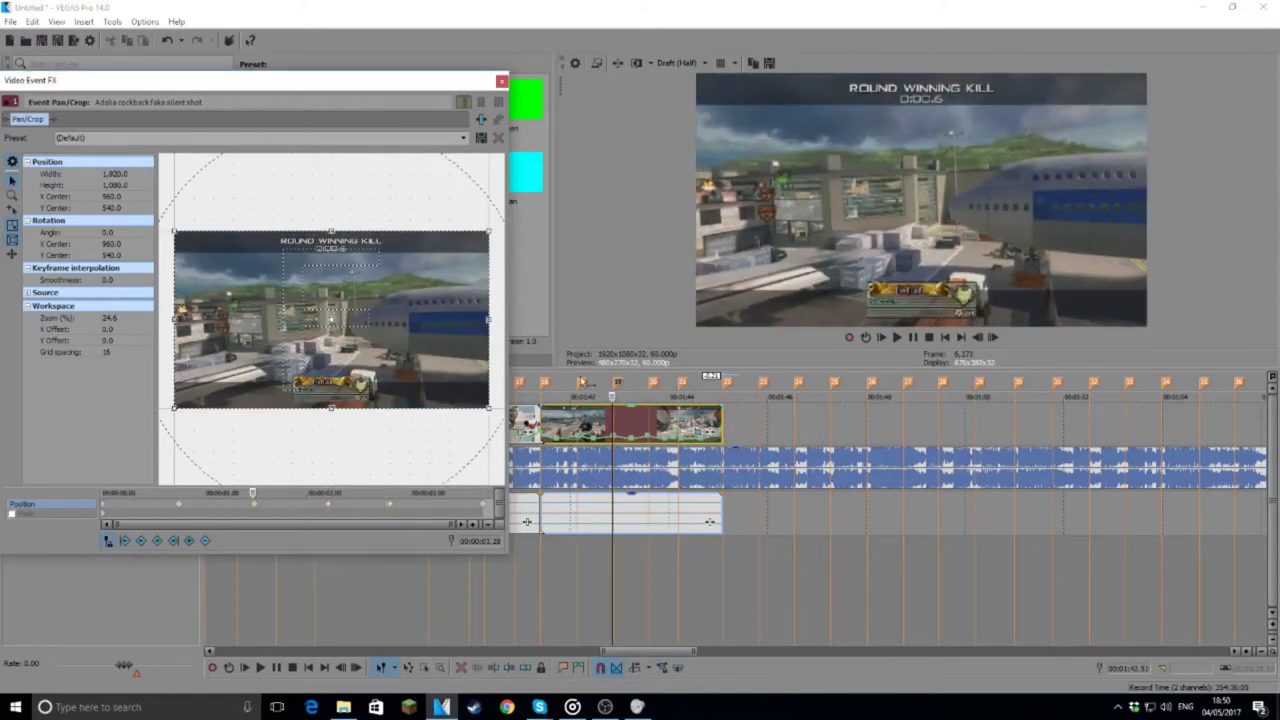
left_click(578, 387)
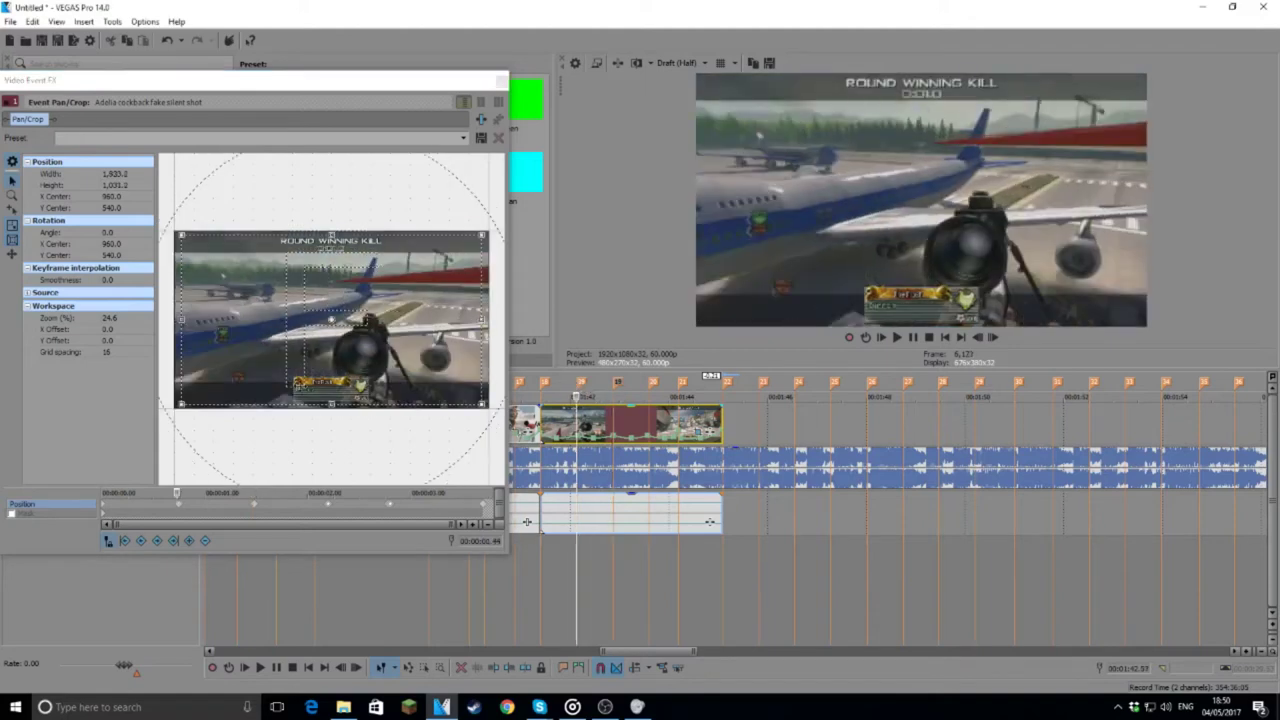
right_click(300, 388)
left_click(328, 396)
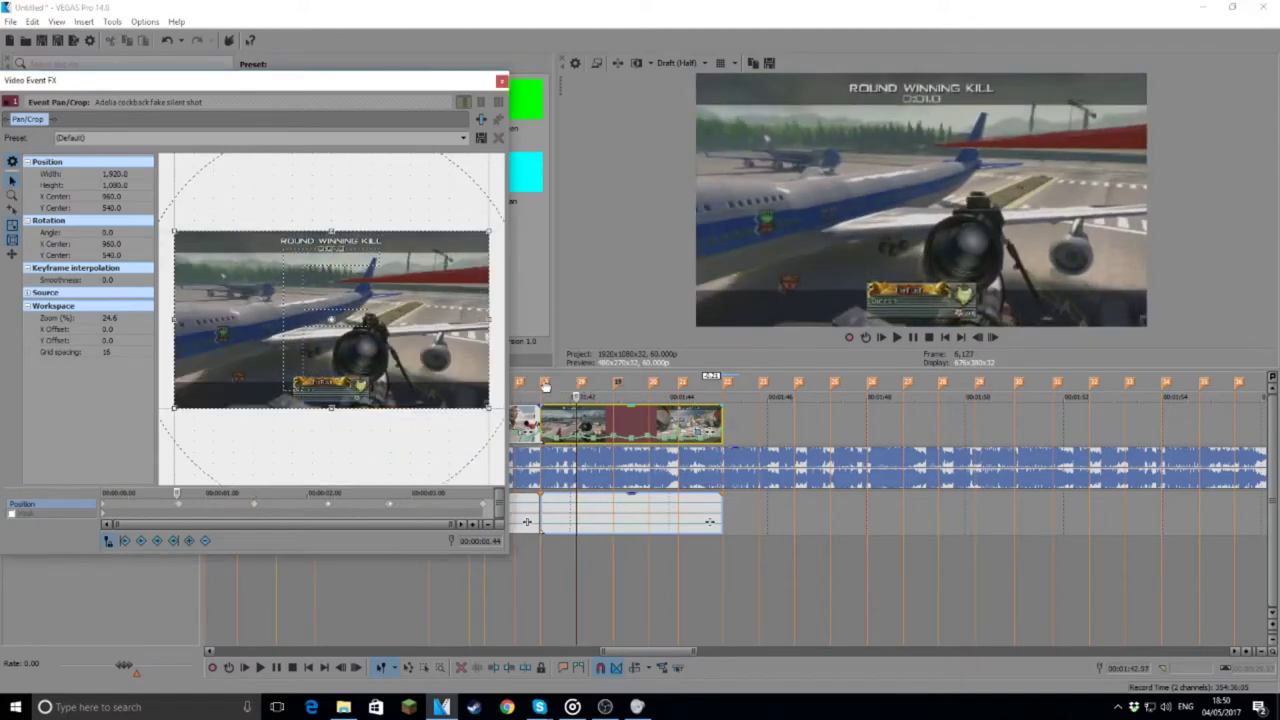
Step: Play back the last clip from its start to check the zoom, and close the Event Pan/Crop window
left_click(541, 386)
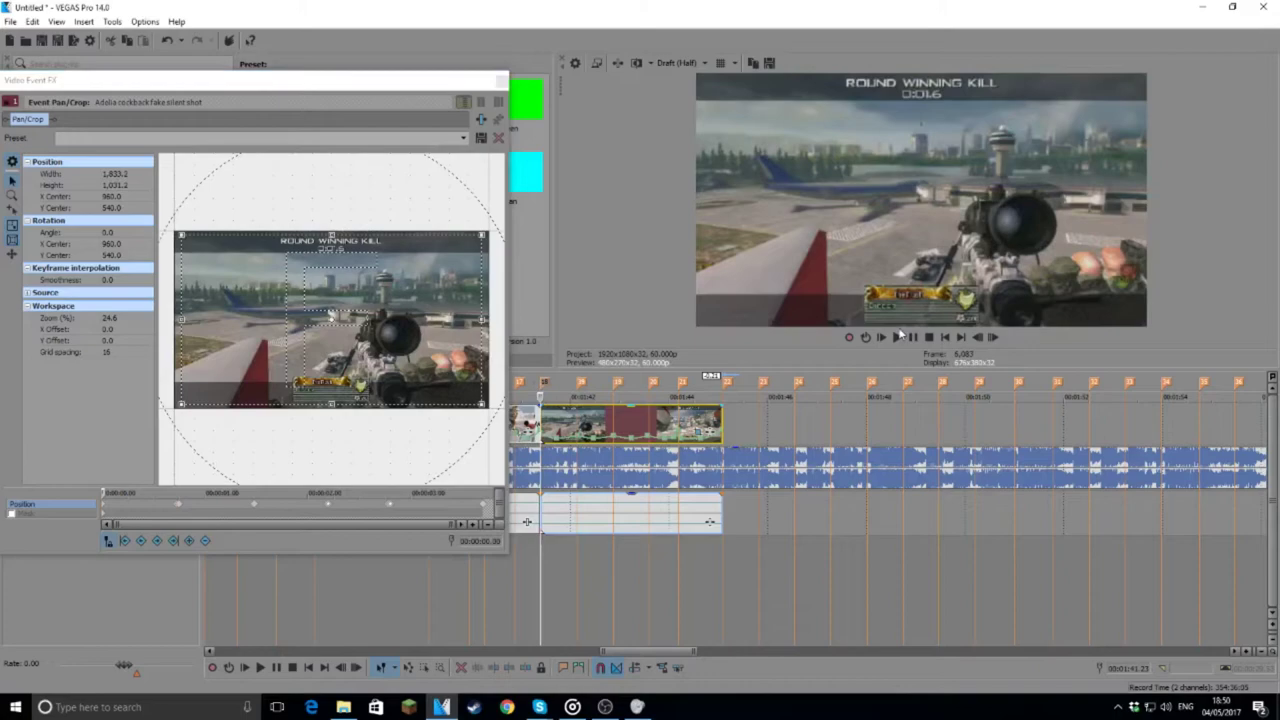
left_click(897, 337)
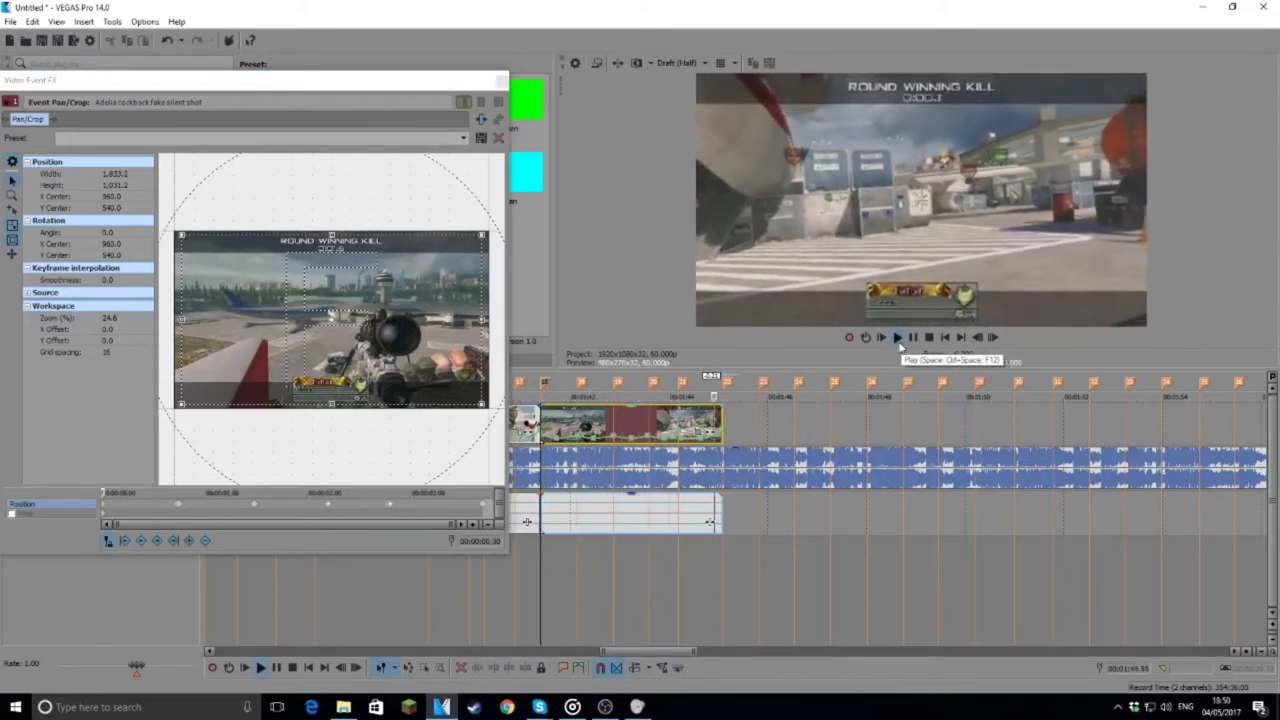
left_click(913, 338)
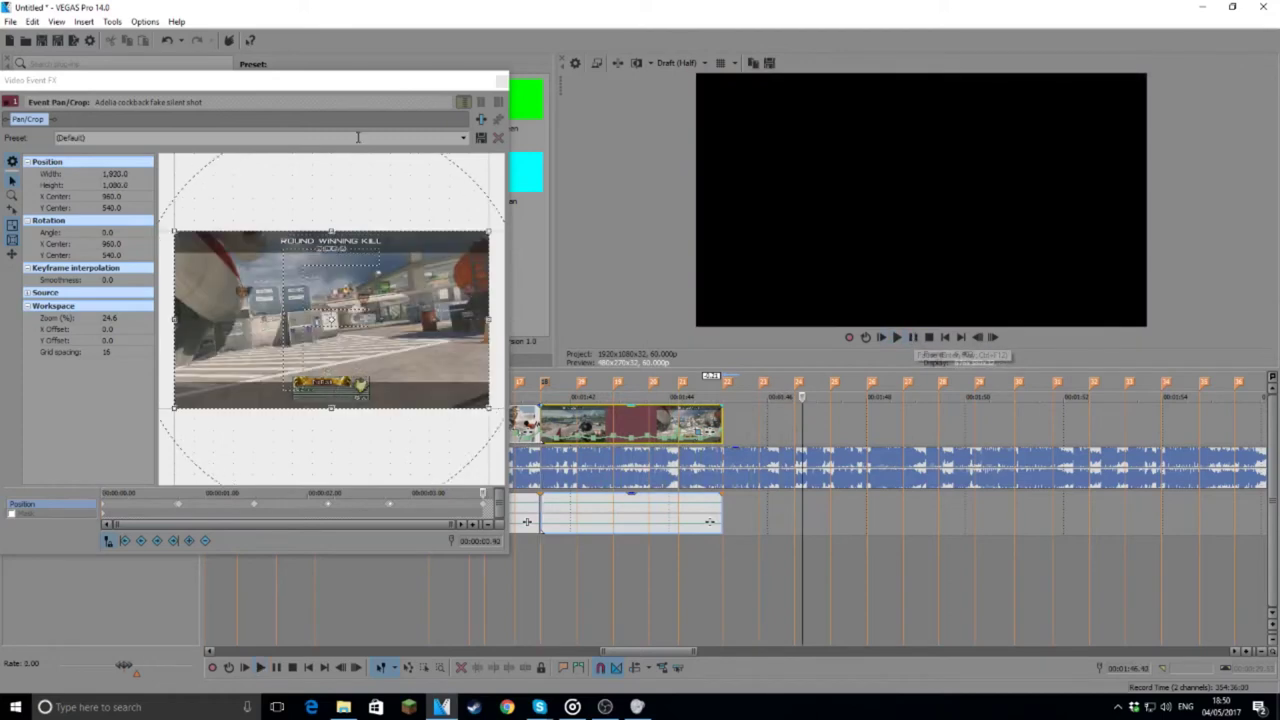
left_click(501, 81)
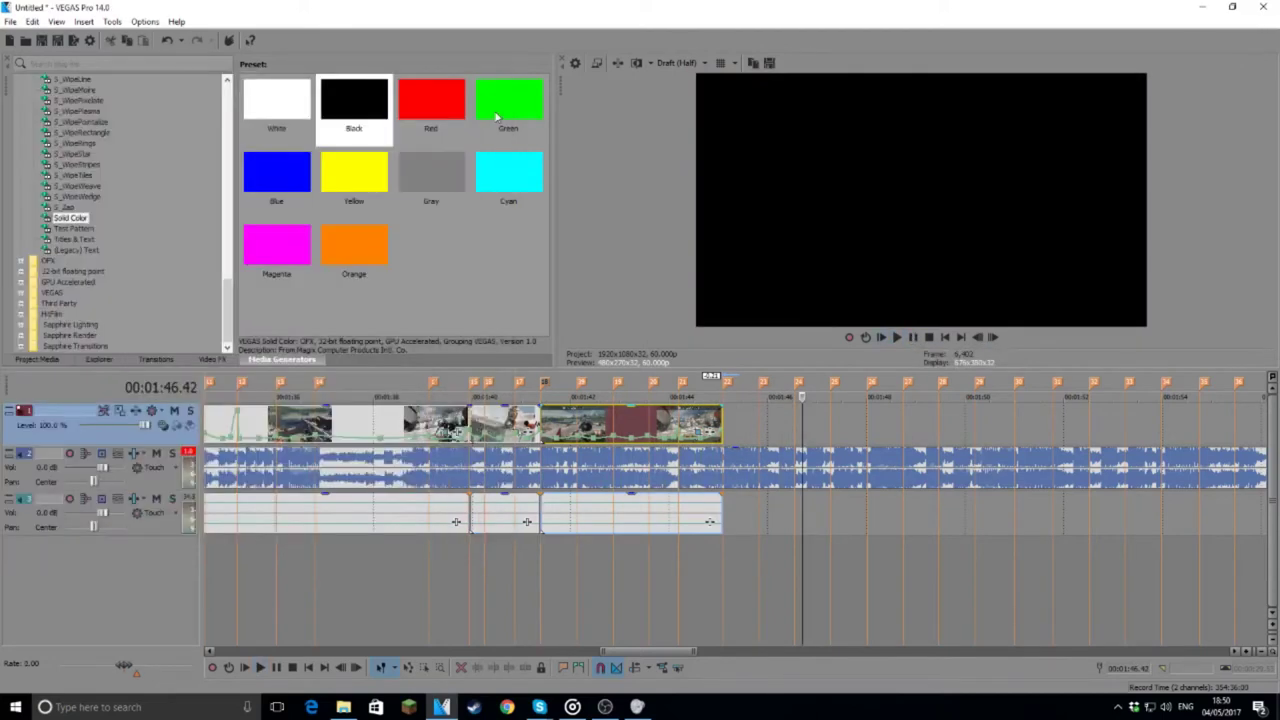
Step: Play back the edited section from the start of the first gameplay clip
scroll(640, 422, "down", 4)
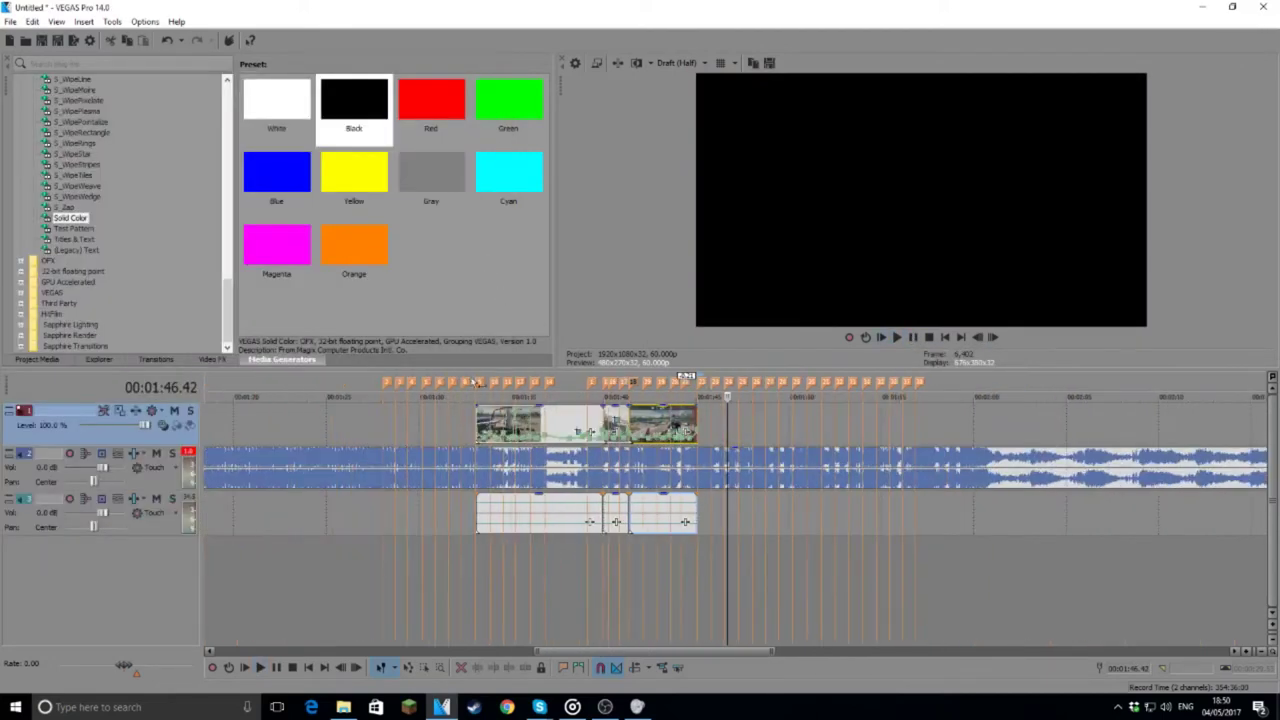
left_click(474, 381)
left_click(899, 338)
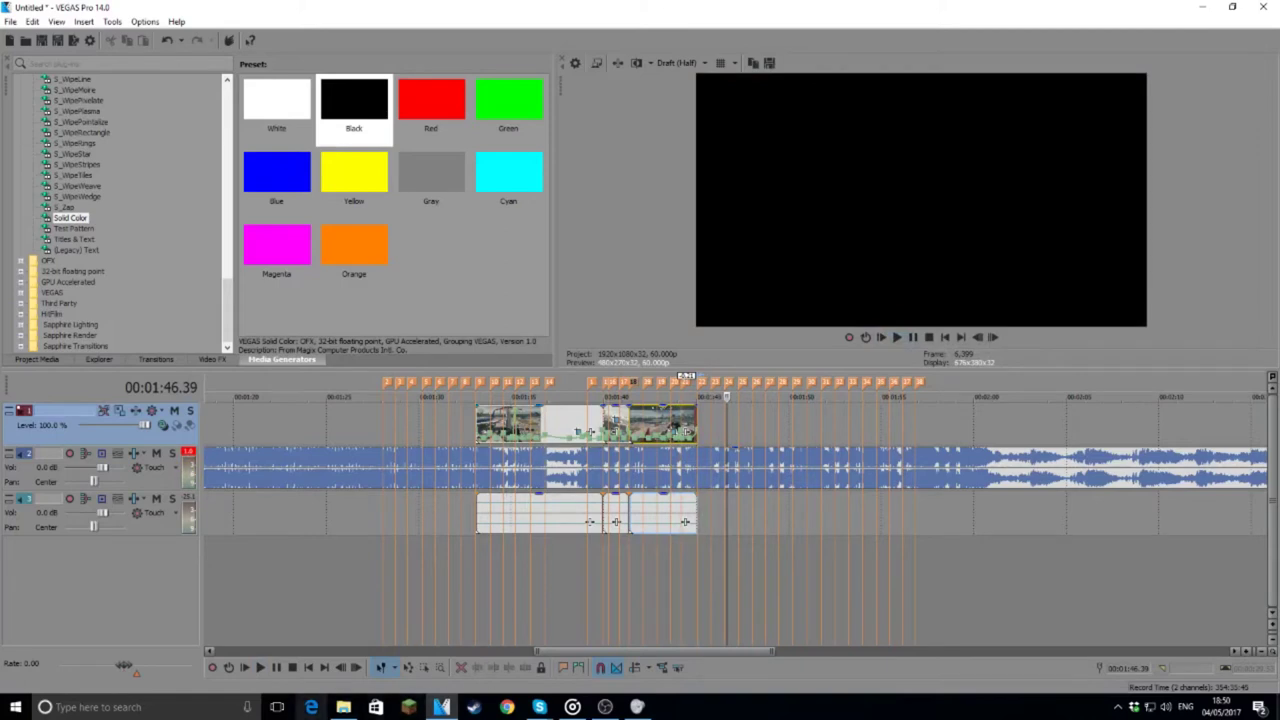
left_click(311, 707)
left_click(1101, 10)
right_click(326, 707)
left_click(306, 683)
Step: Insert an empty audio track between the music track and the gameplay clips' audio track
left_click(549, 514)
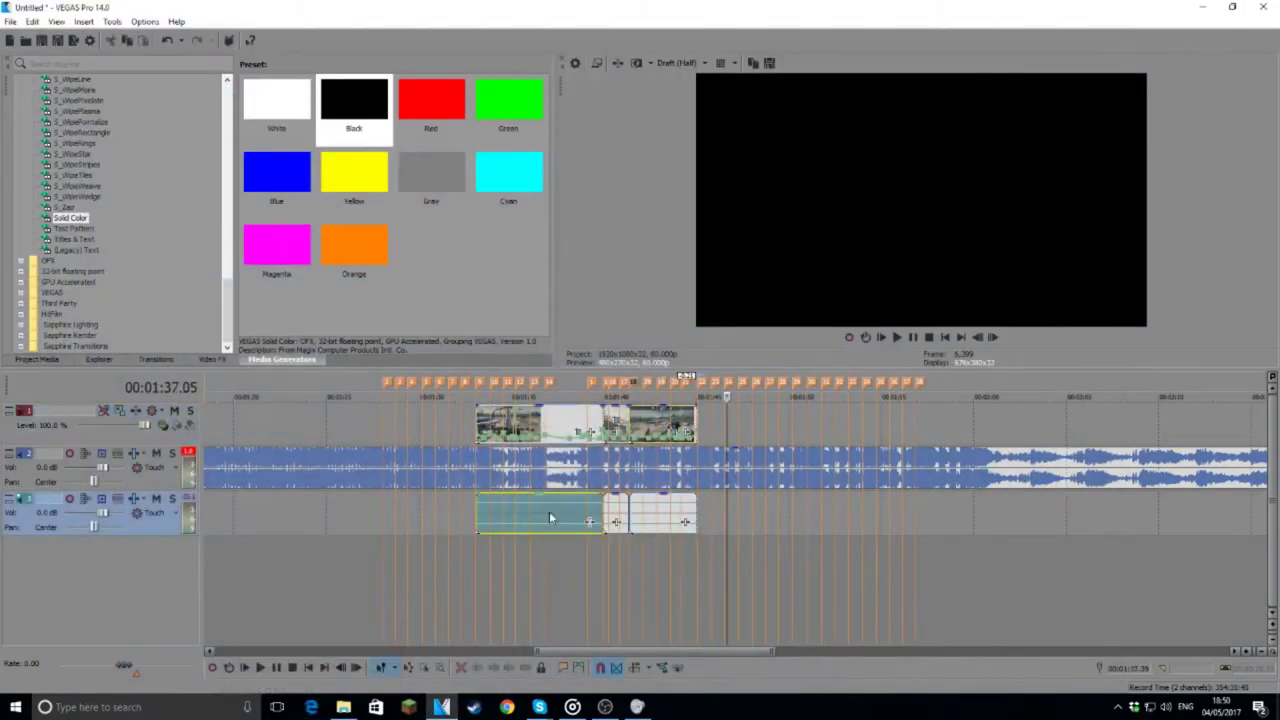
left_click(661, 518)
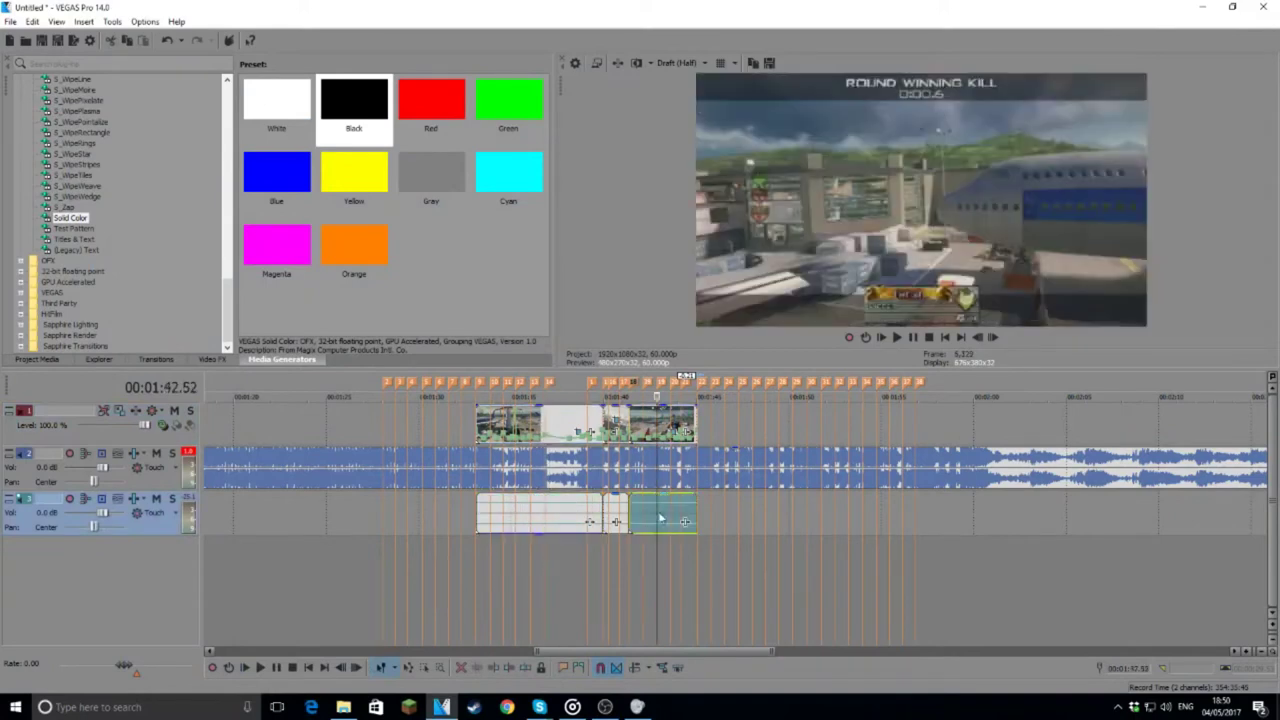
left_click(616, 510)
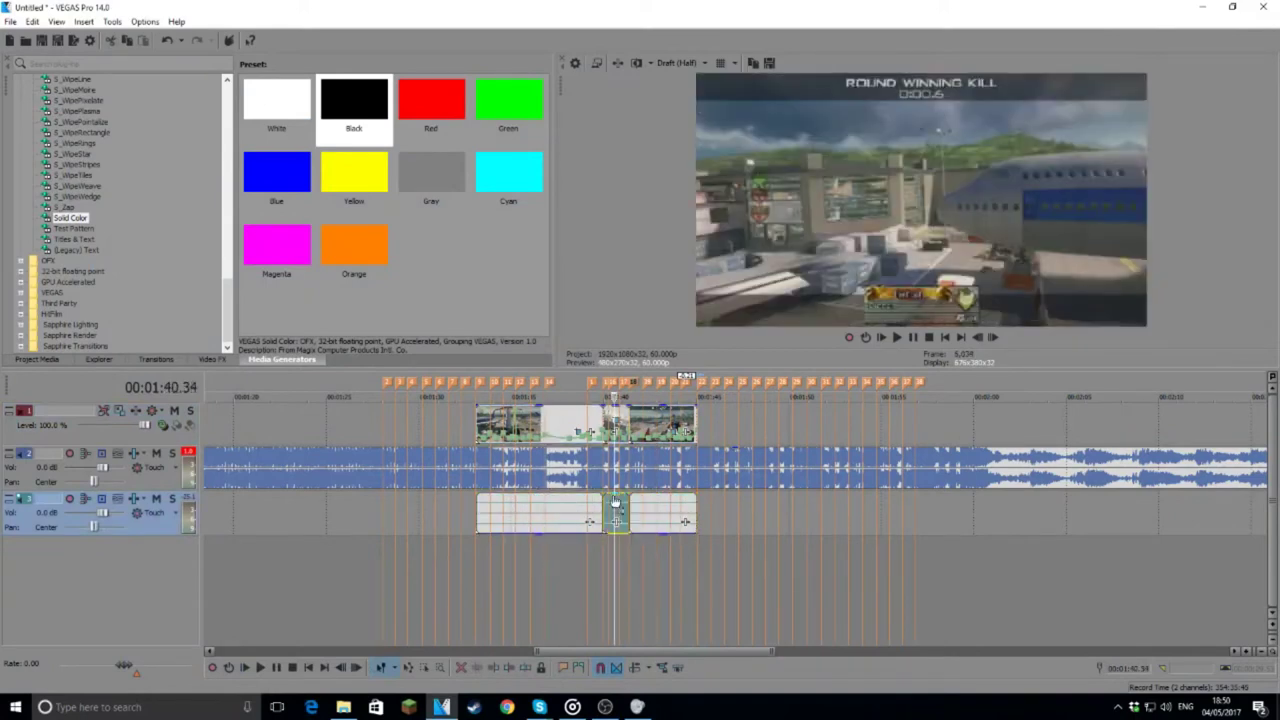
right_click(128, 530)
left_click(105, 542)
right_click(156, 530)
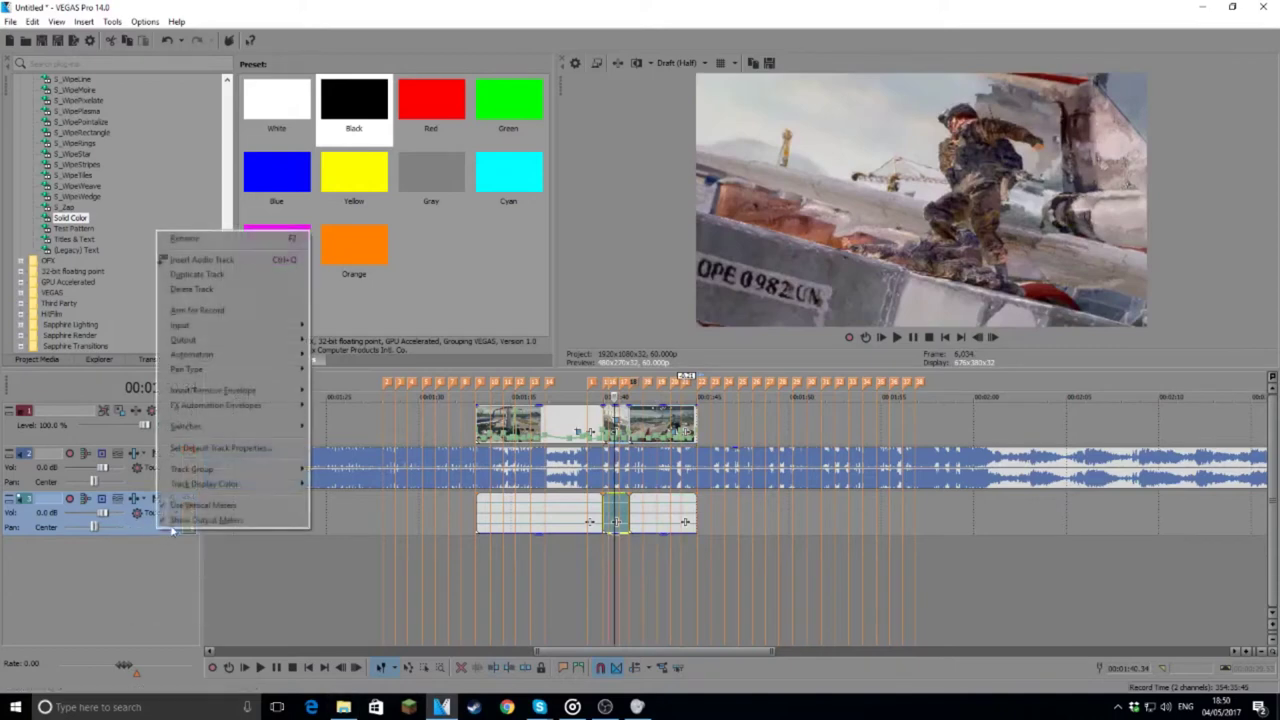
left_click(205, 259)
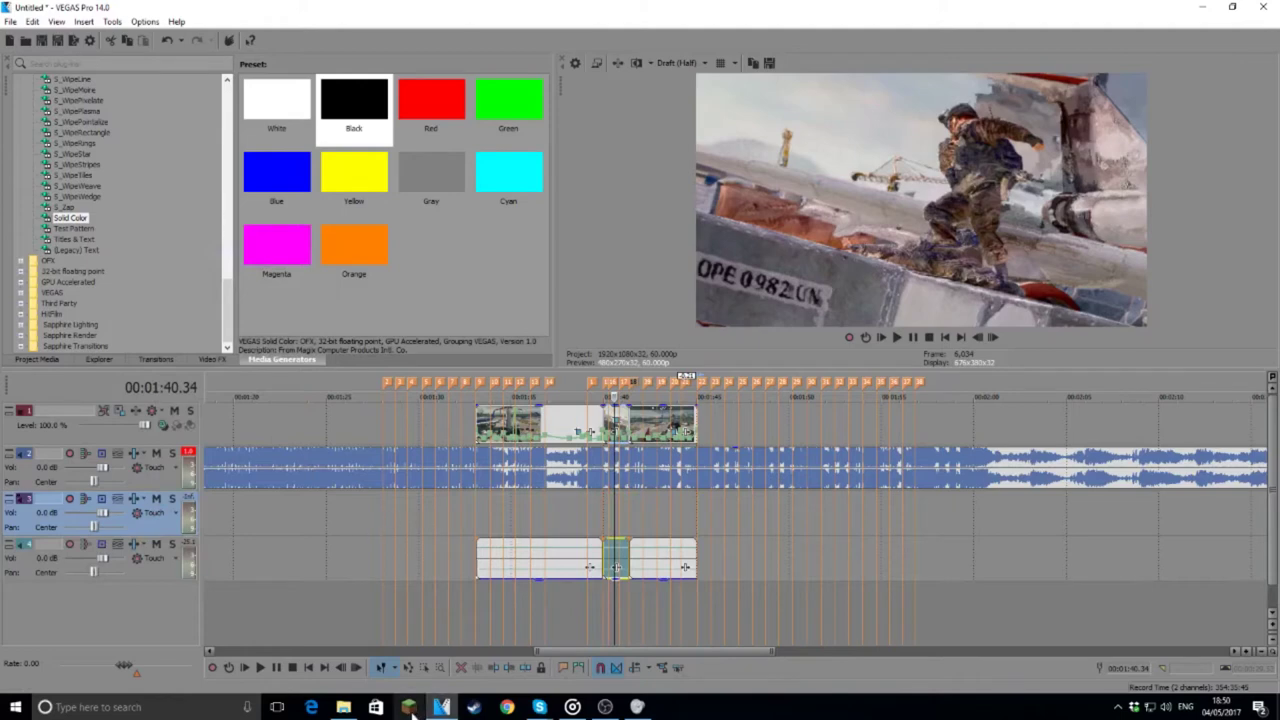
Step: Switch to File Explorer and open the Custom (by Deer) folder under Gun Sounds in the Deer - 10k Editing Pack
left_click(343, 707)
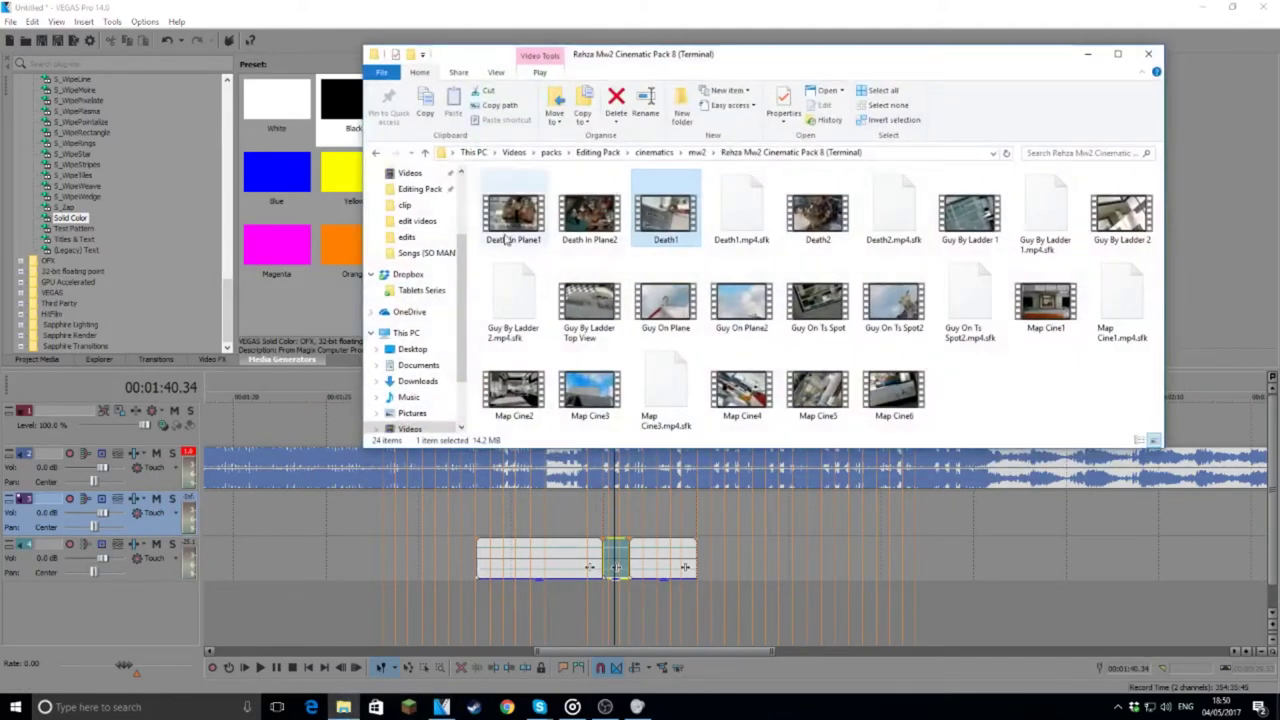
left_click(595, 155)
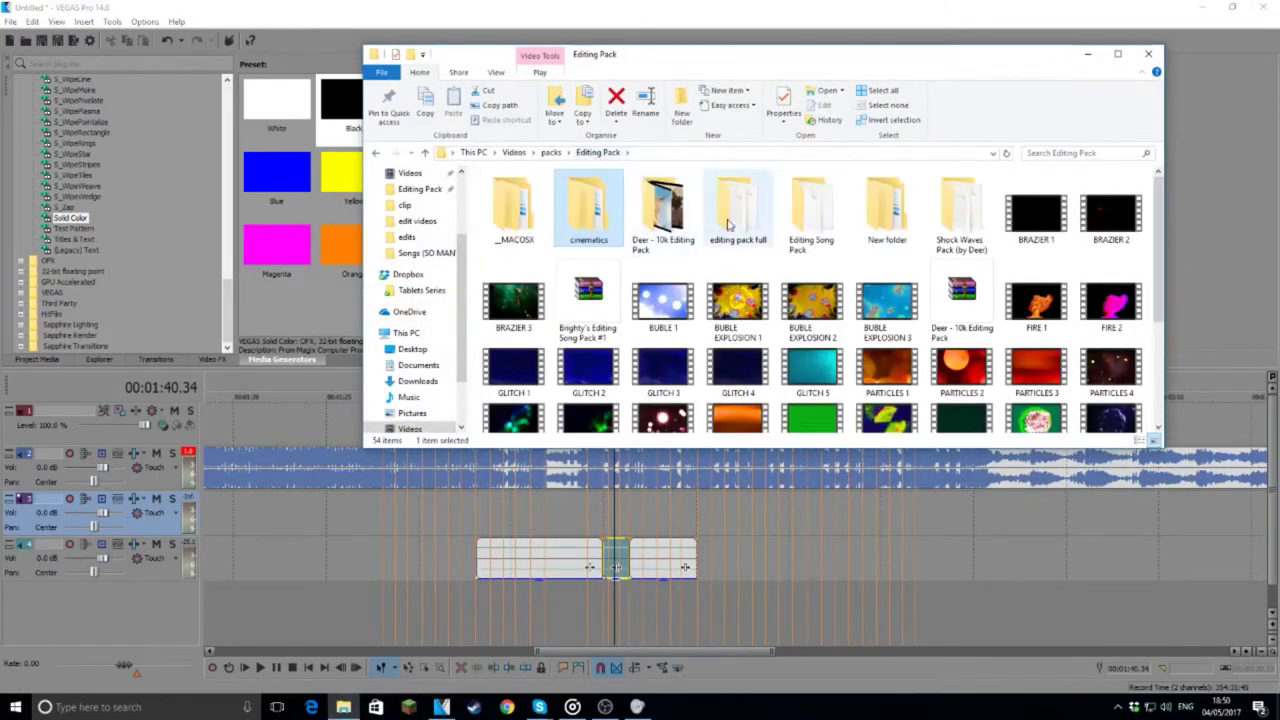
double_click(672, 207)
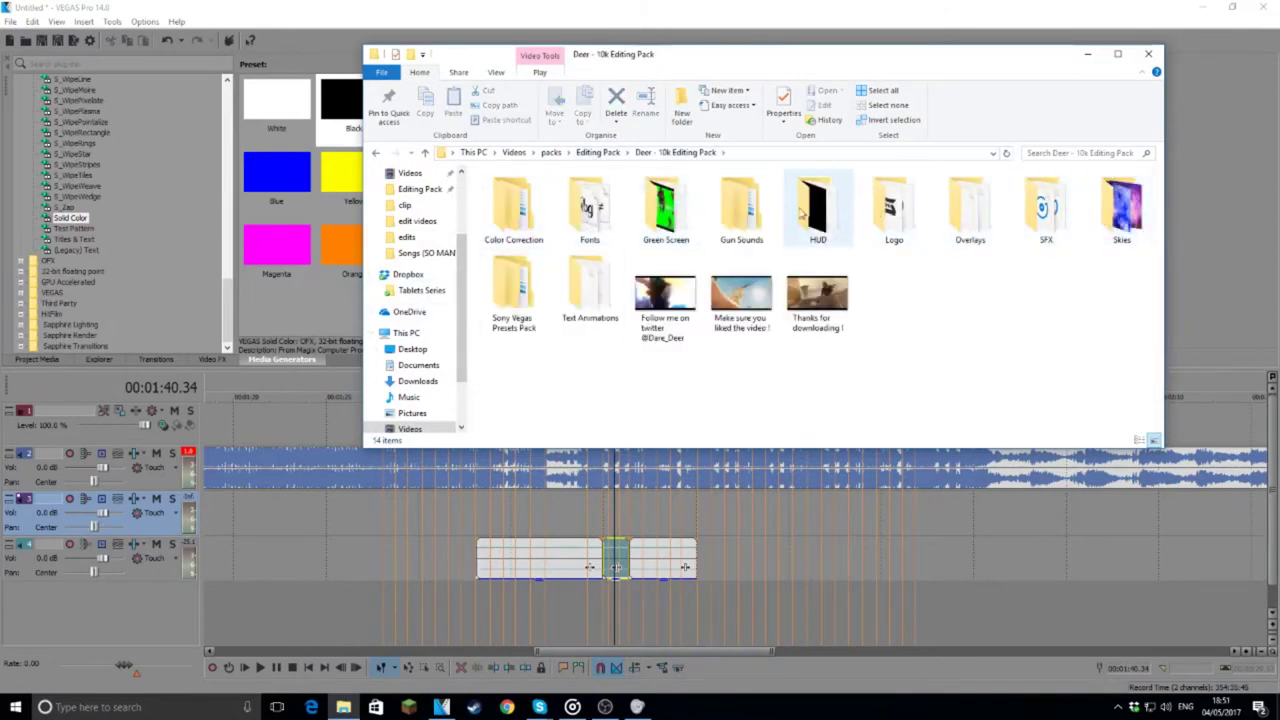
double_click(741, 210)
double_click(514, 206)
scroll(560, 330, "down", 2)
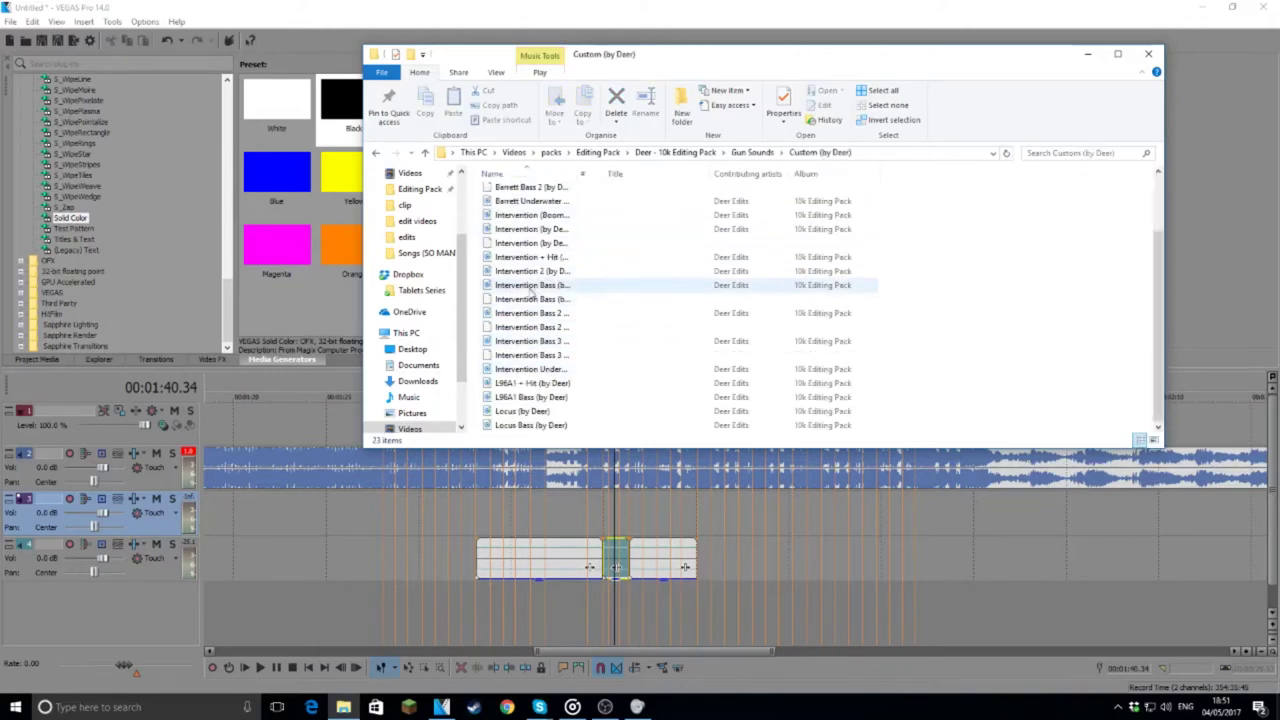
scroll(530, 256, "up", 1)
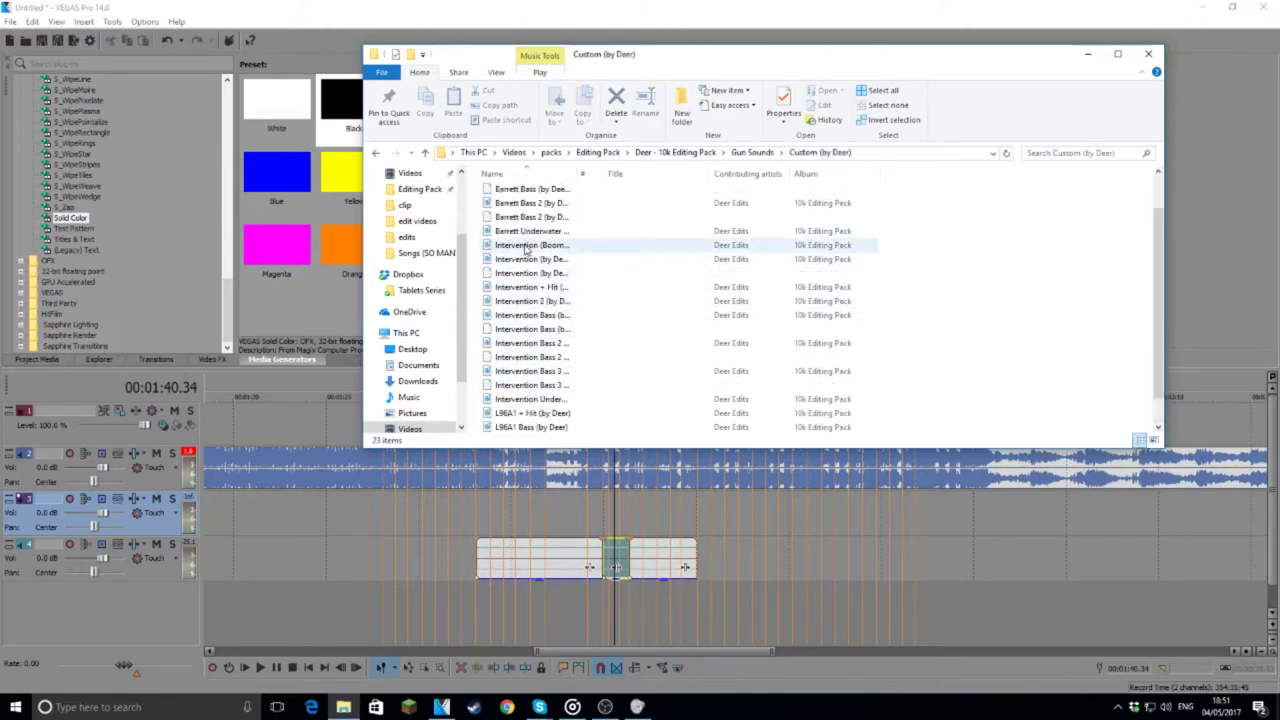
scroll(522, 256, "up", 1)
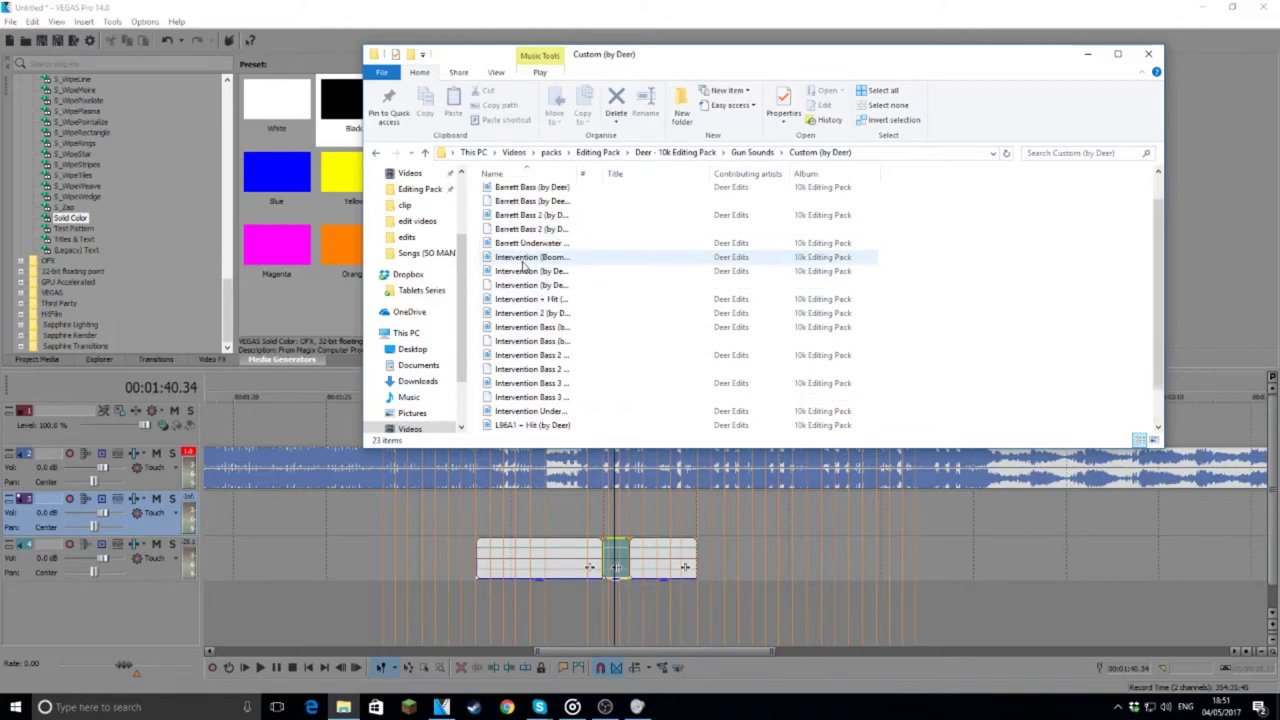
scroll(522, 263, "down", 1)
Step: Check the Popular gun sounds folder and return to the Custom (by Deer) folder
key("alt+Left")
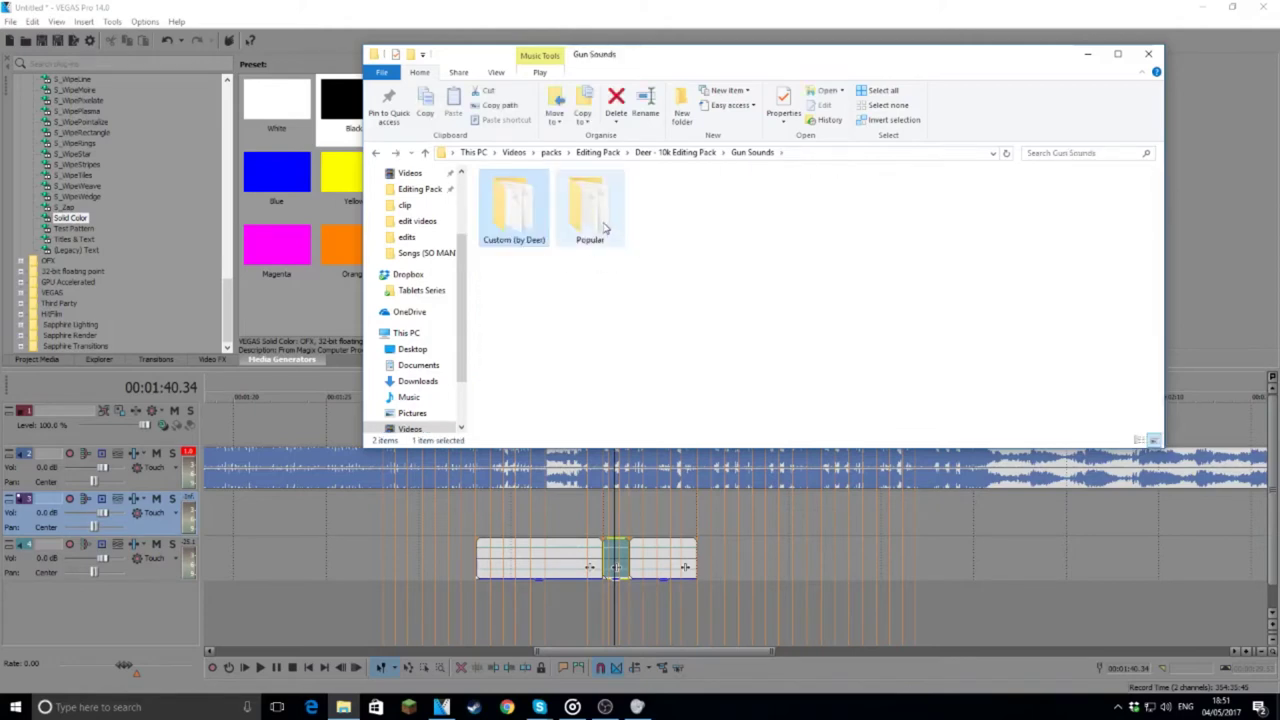
key("alt+Left")
double_click(755, 205)
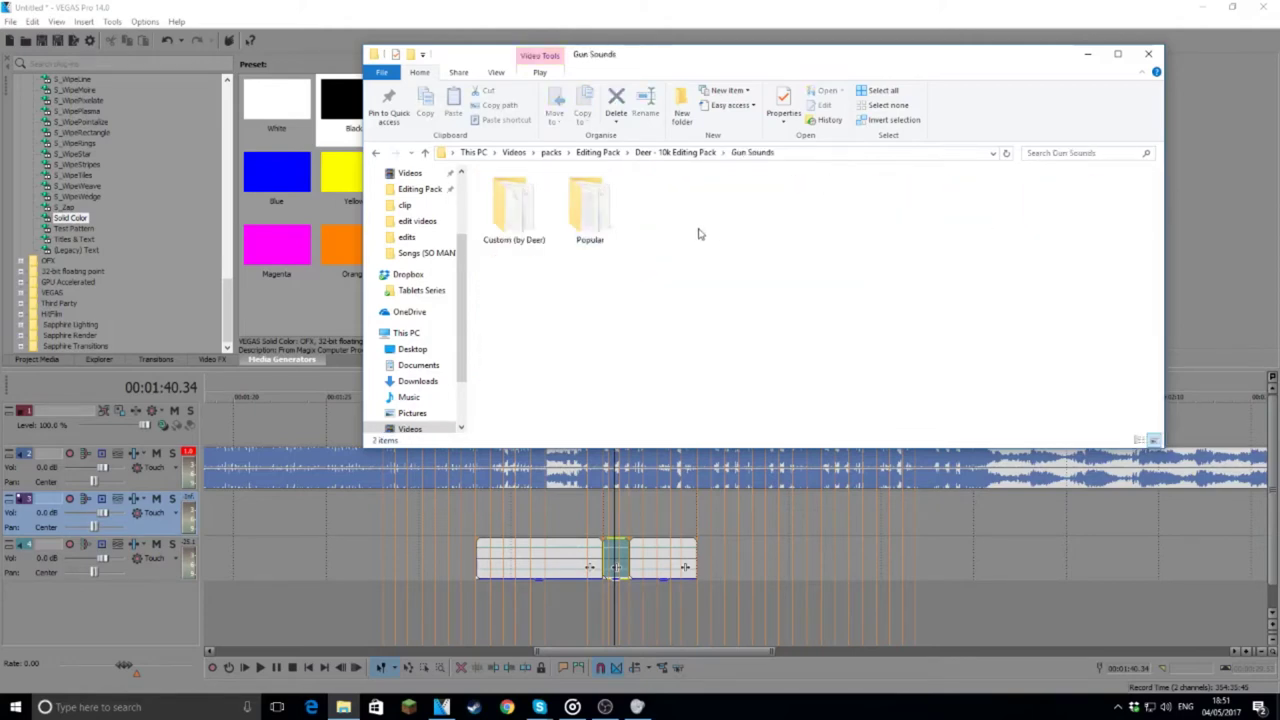
double_click(589, 229)
key("BackSpace")
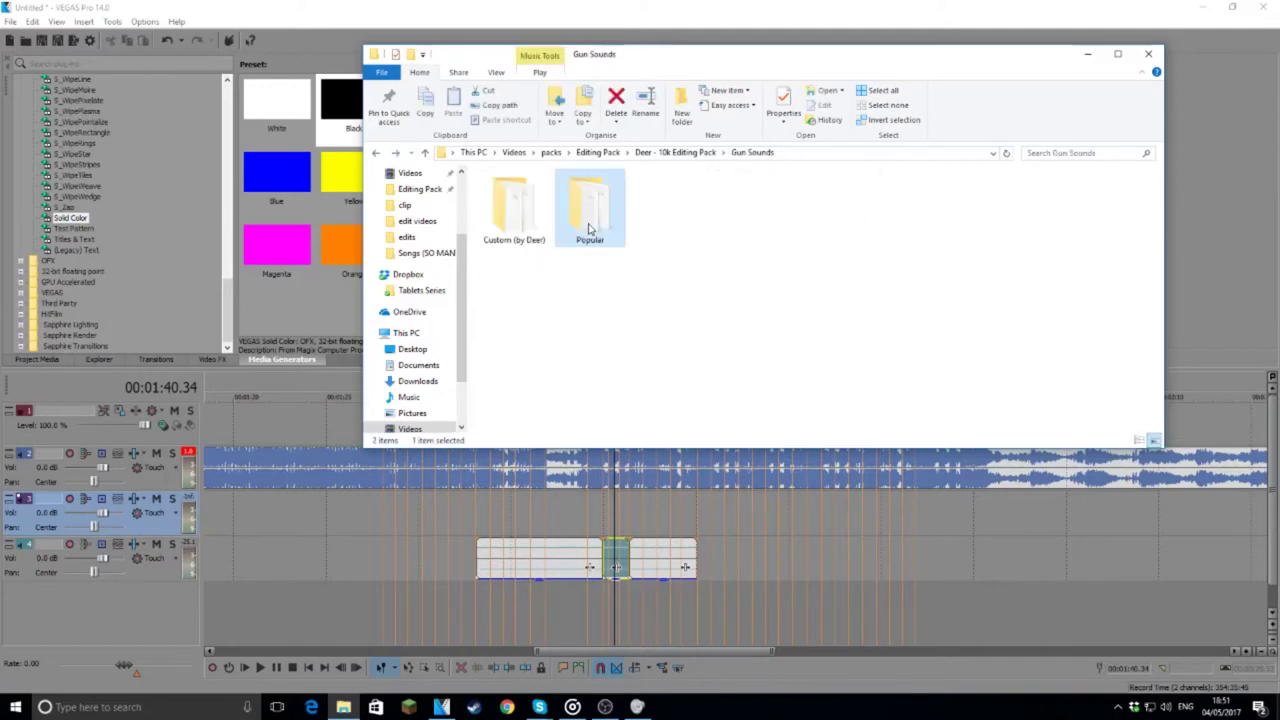
double_click(533, 236)
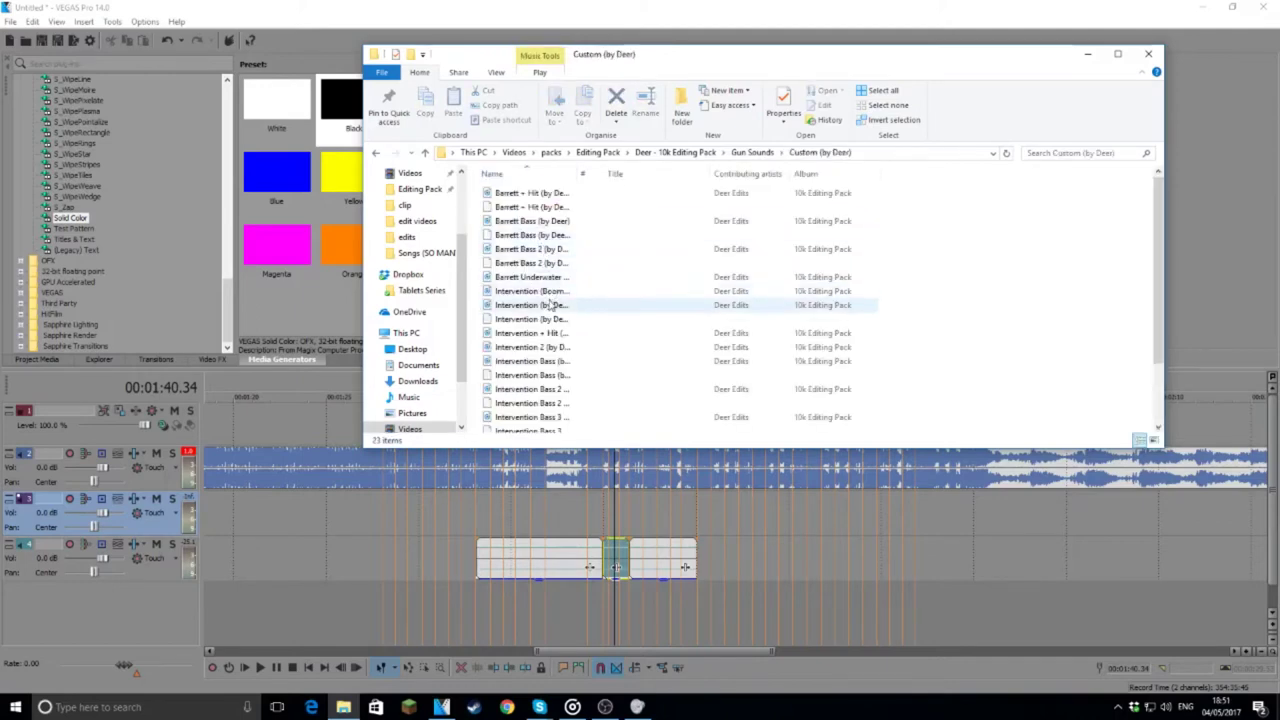
Step: Listen to the Intervention (by Deer) sound and place it on the new audio track, starting between markers 12 and 13
double_click(549, 306)
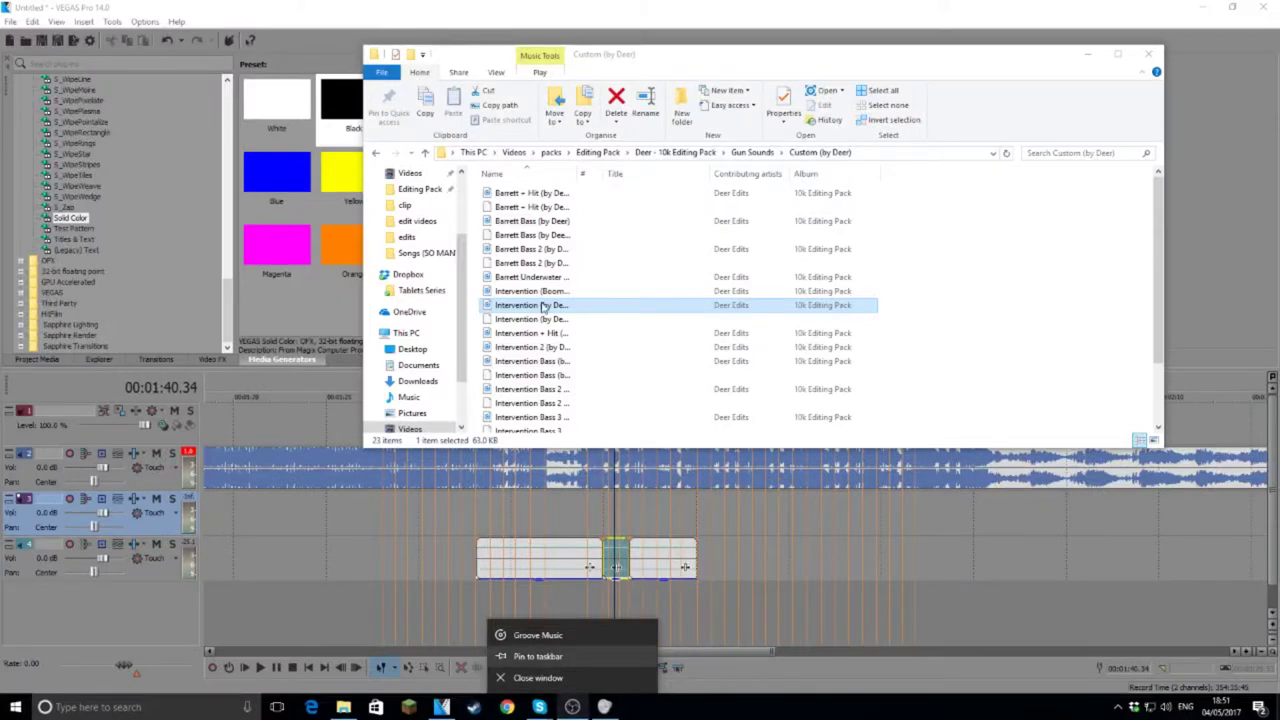
left_click_drag(543, 307, 722, 562)
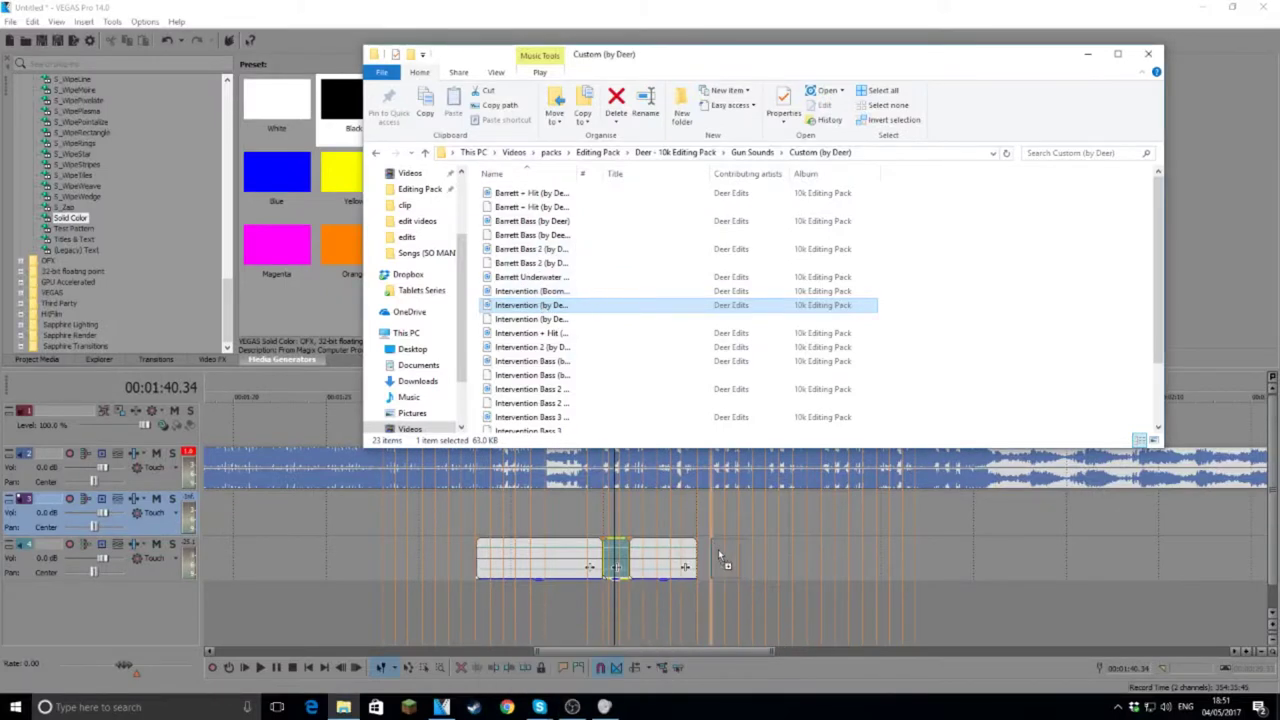
left_click_drag(674, 519, 538, 522)
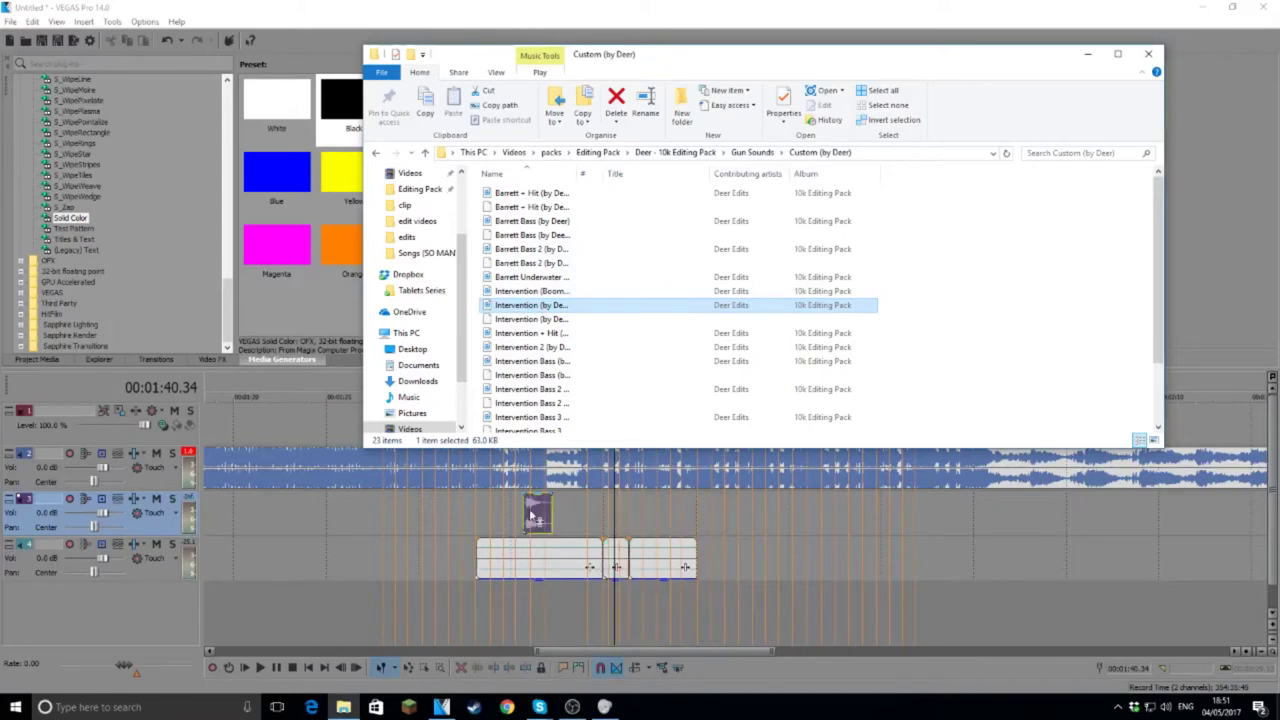
left_click(532, 517)
scroll(672, 532, "up", 5)
left_click(703, 514)
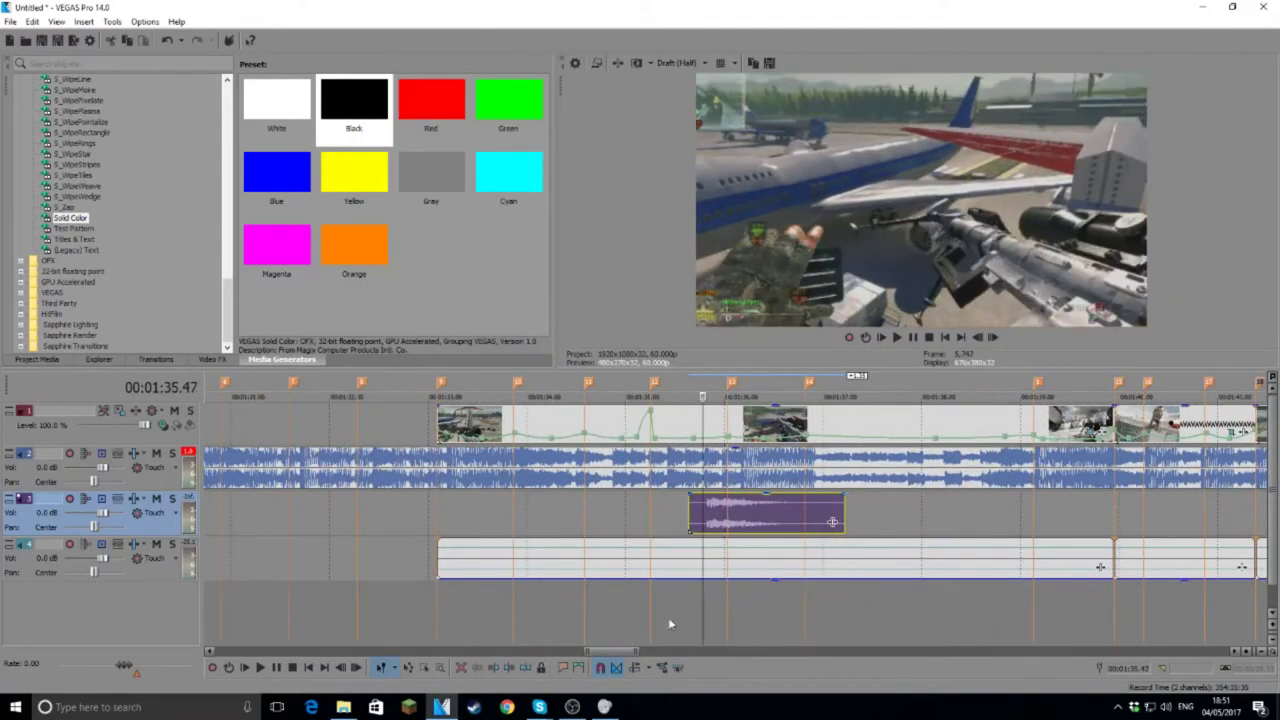
Step: Listen to the Intervention Bass (by Deer) sound, close the player and look through the other custom gun sounds
left_click(343, 707)
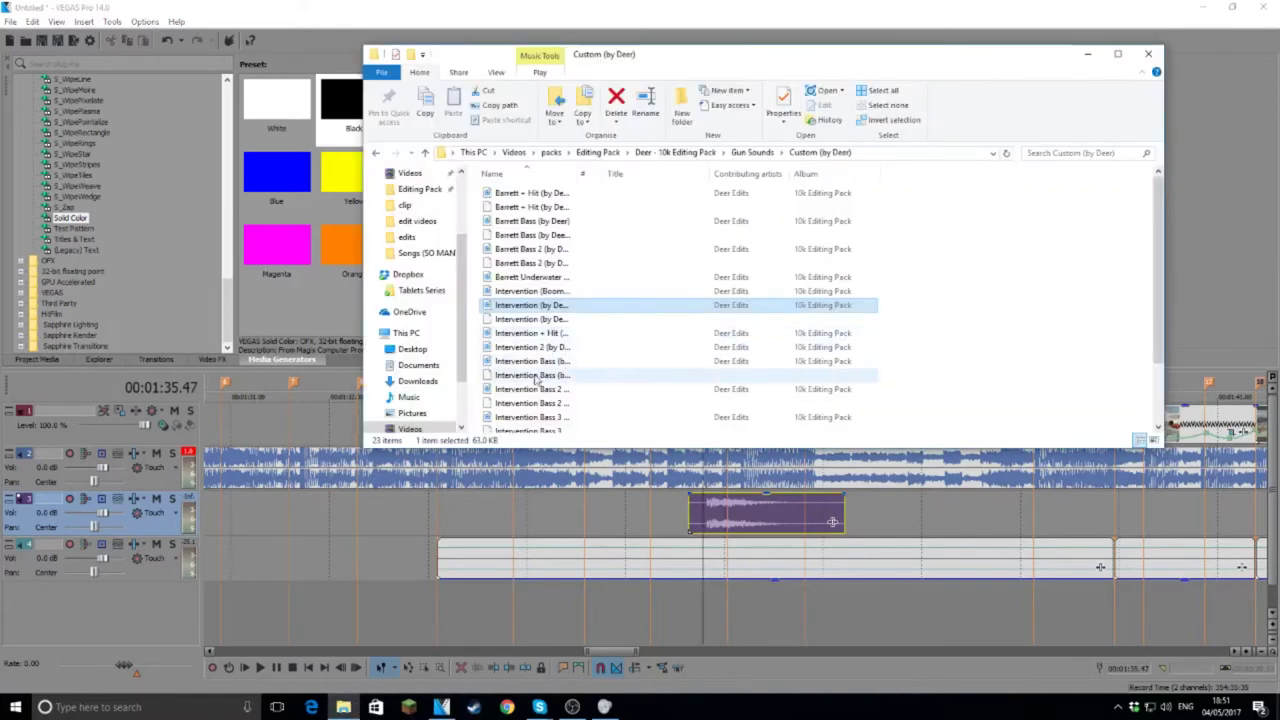
scroll(545, 350, "down", 2)
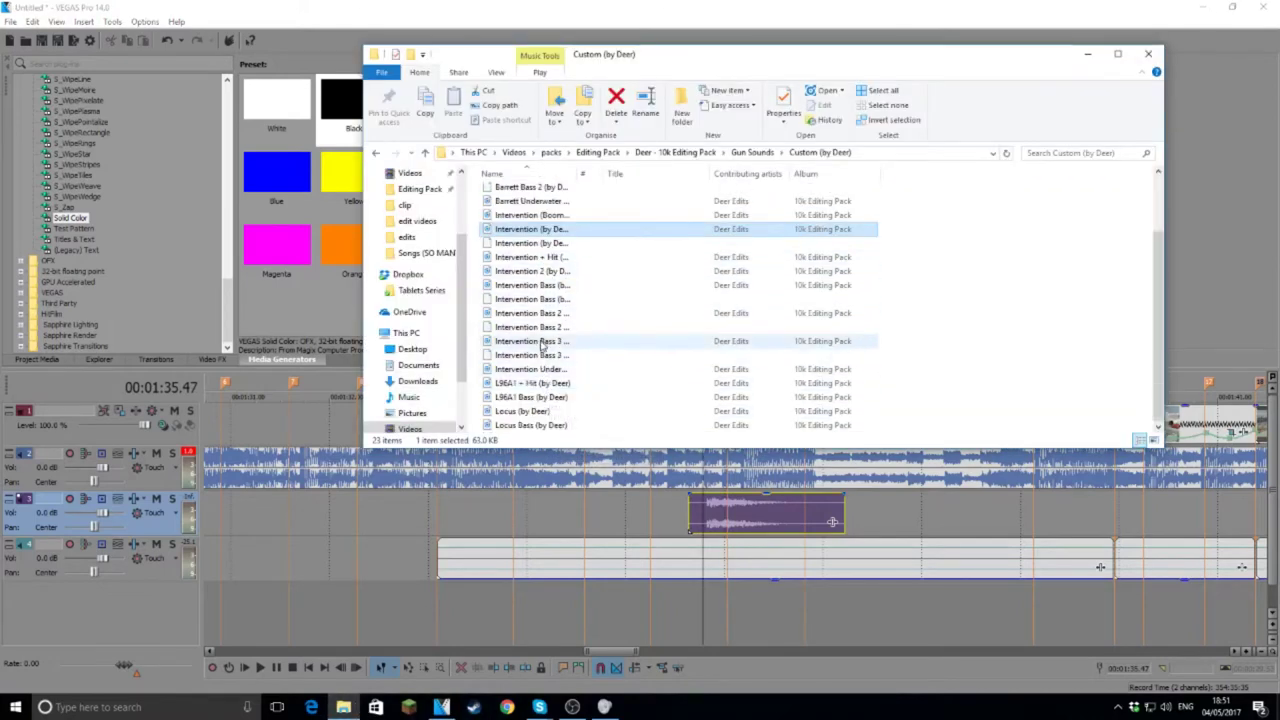
double_click(548, 288)
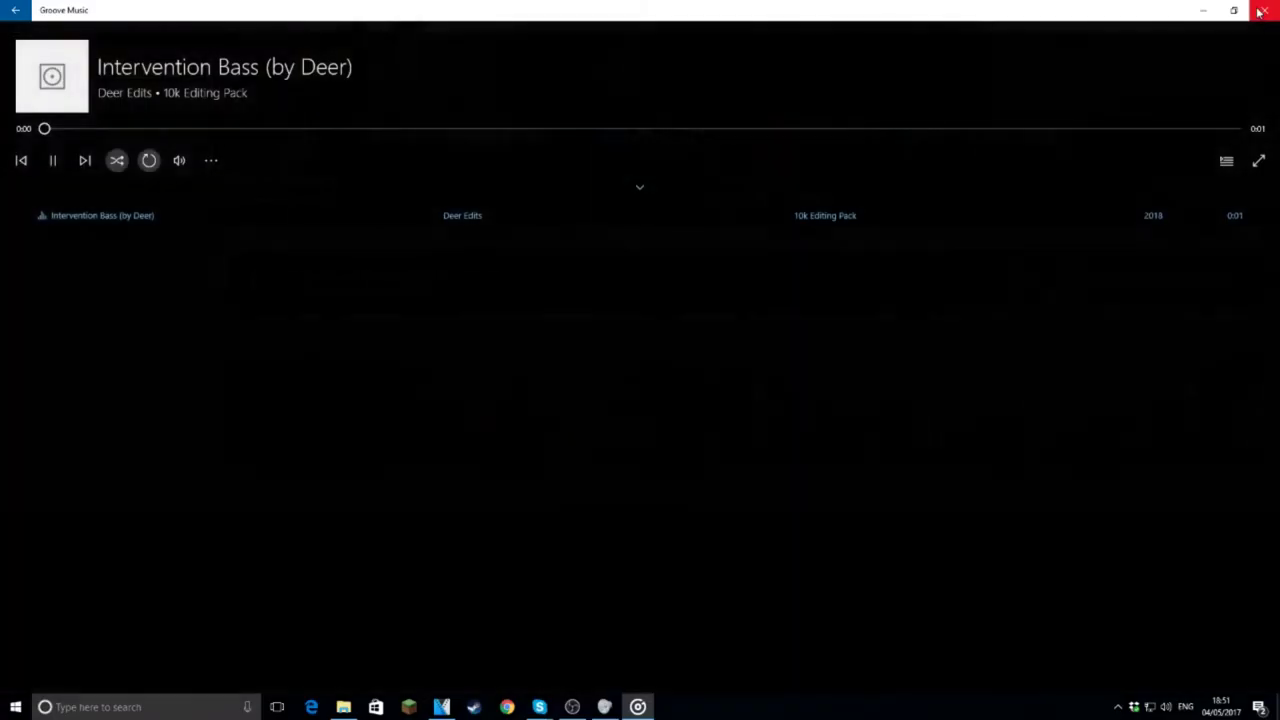
left_click(1260, 11)
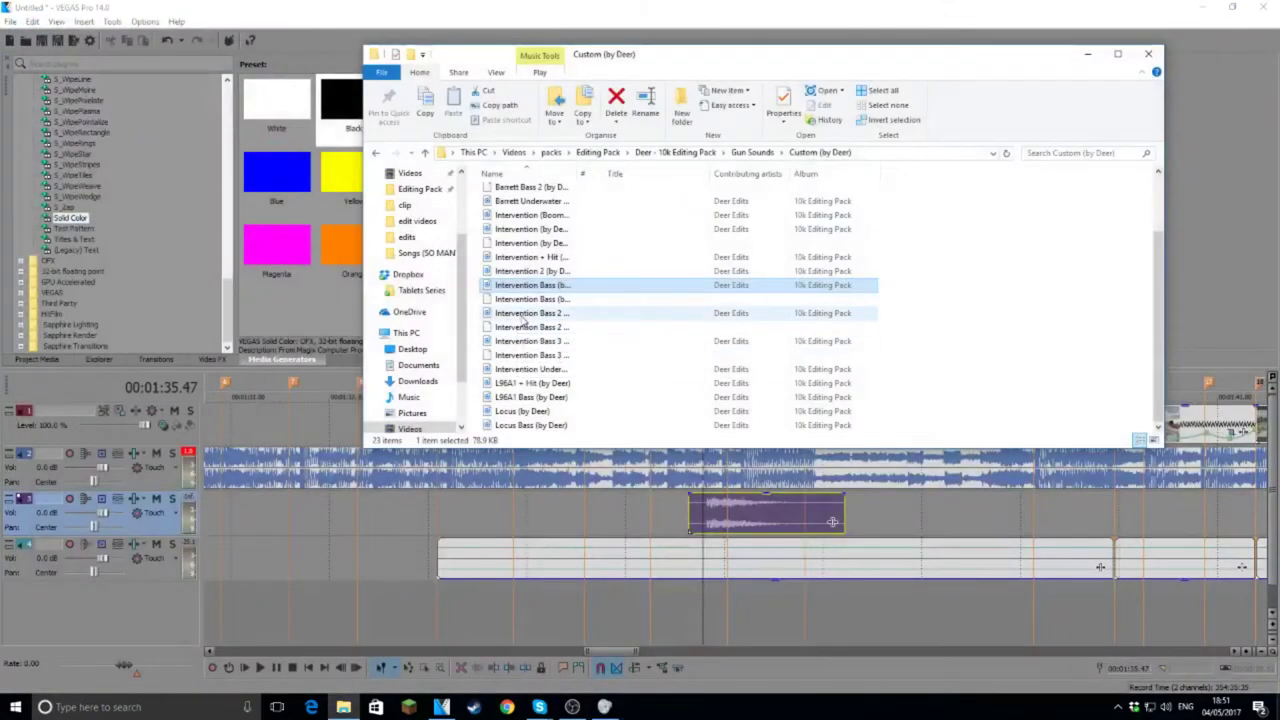
scroll(530, 330, "up", 2)
scroll(528, 330, "down", 3)
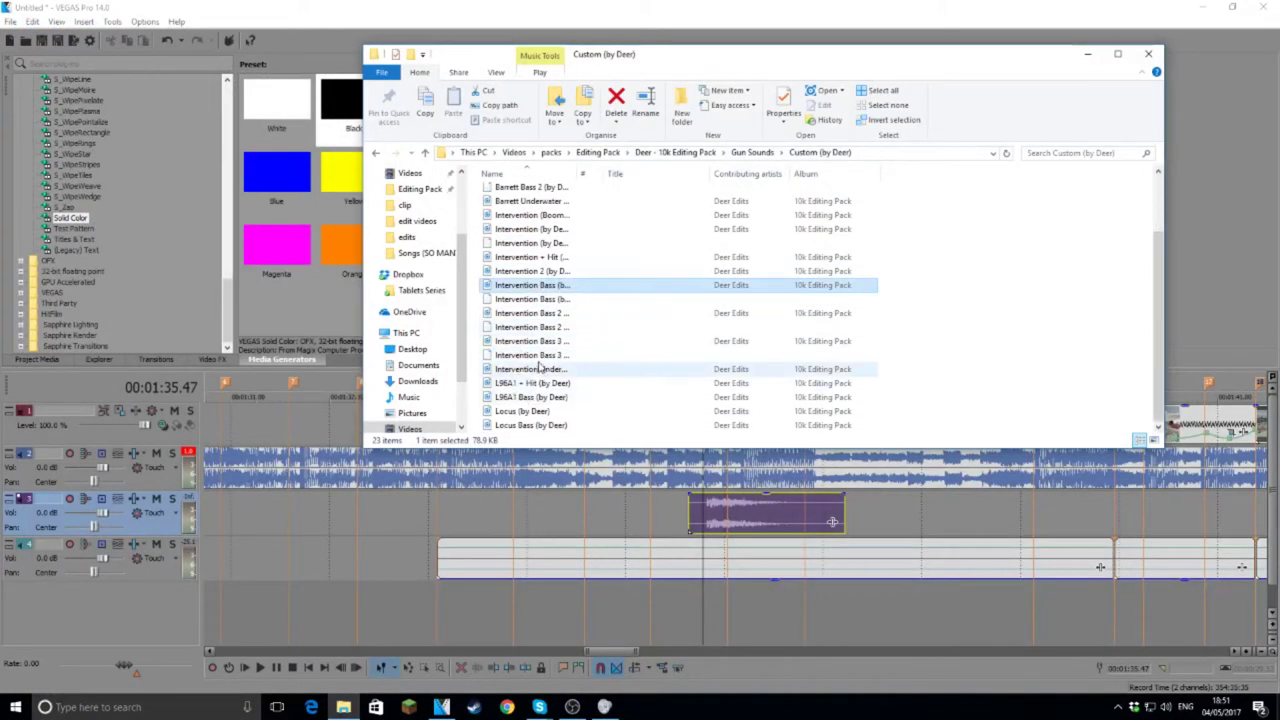
Step: Go back to the Editing Pack folder and open the Sound effects folder inside editing pack full
key("alt+Left")
key("BackSpace")
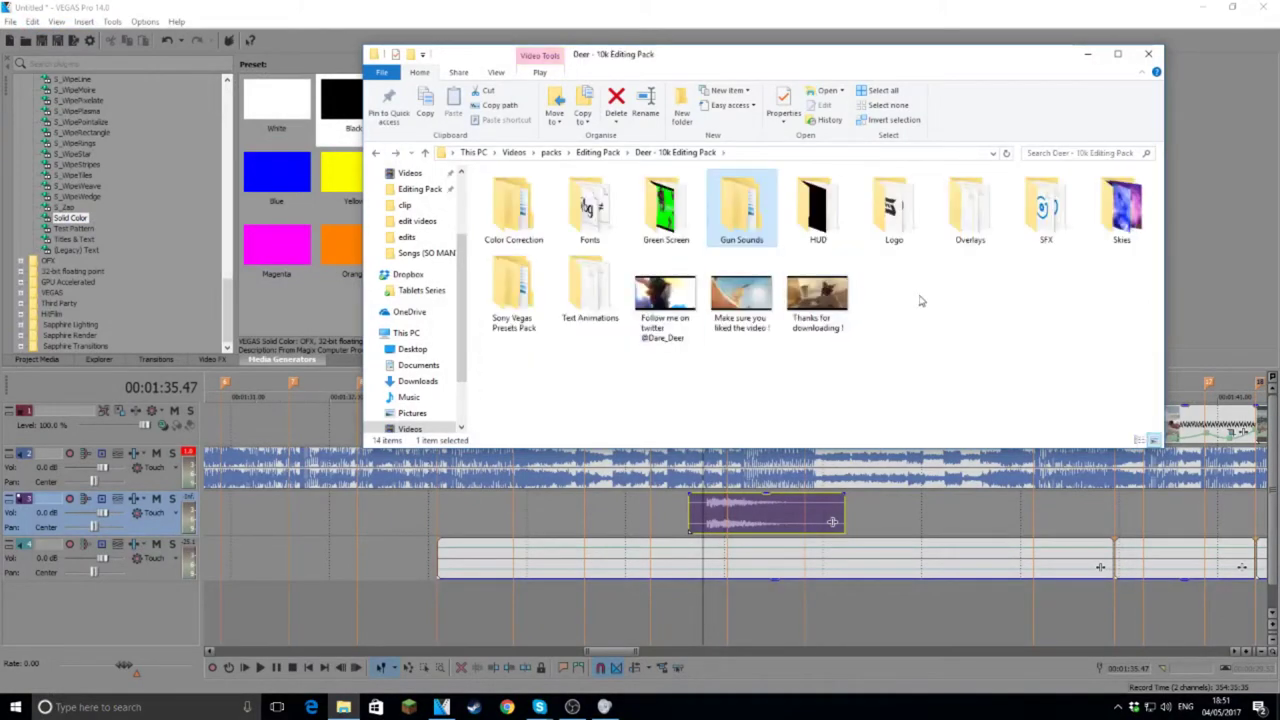
key("BackSpace")
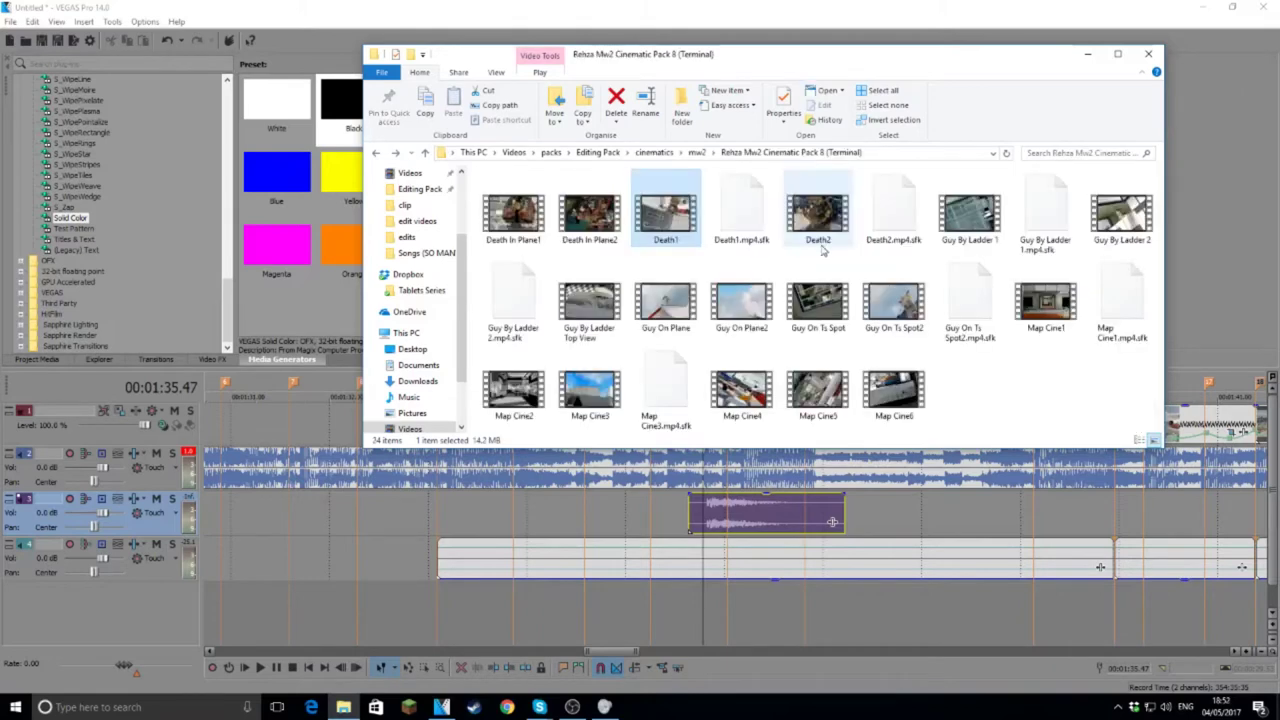
key("alt+Tab")
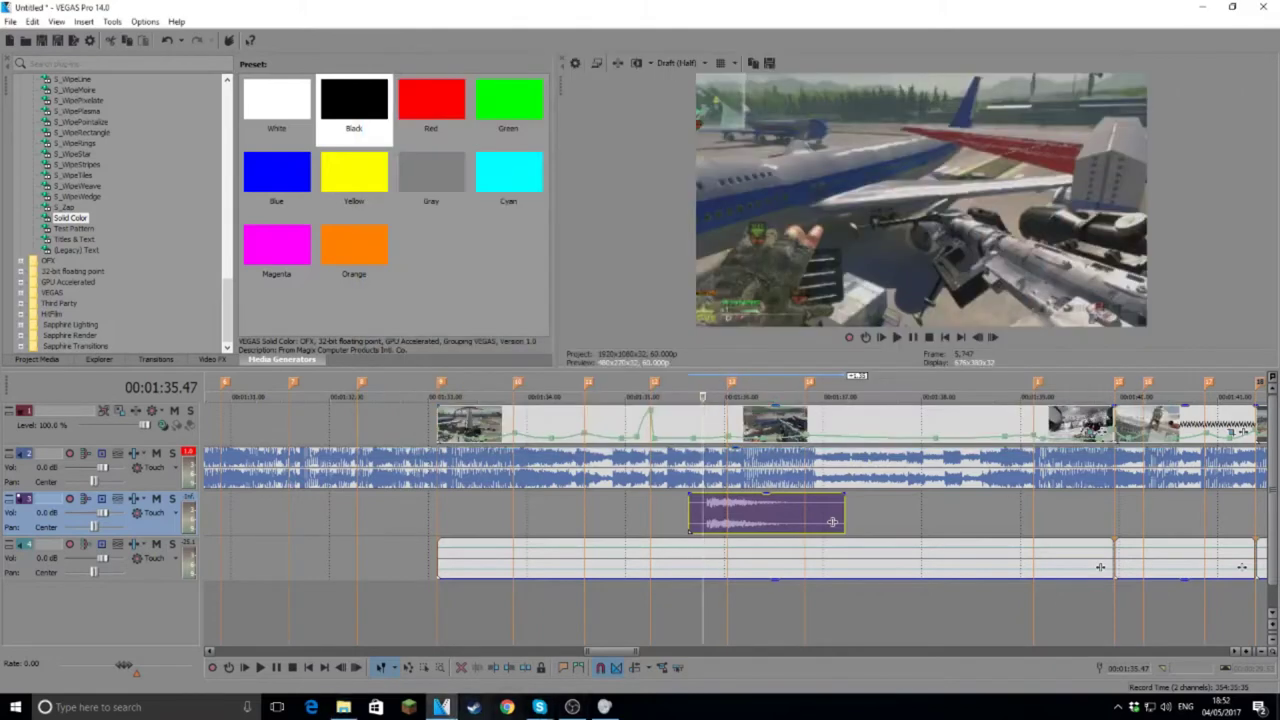
left_click(343, 707)
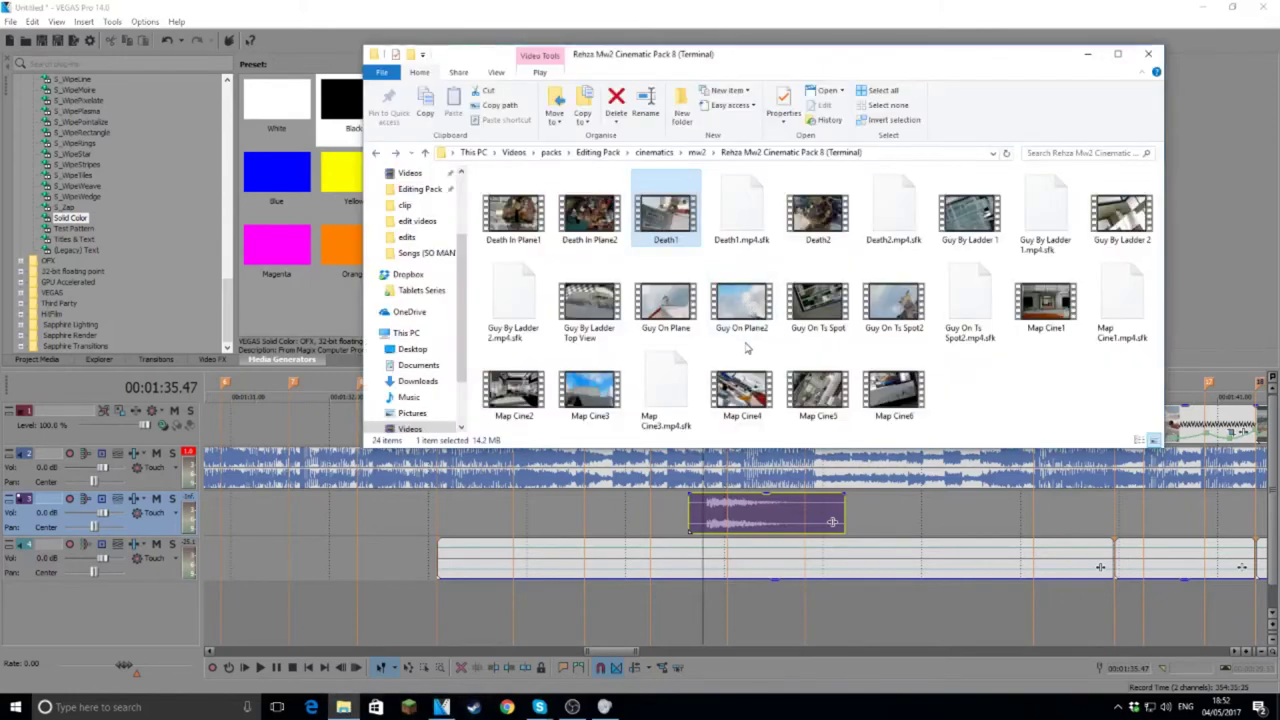
key("alt+Right")
double_click(739, 212)
key("alt+Left")
double_click(729, 213)
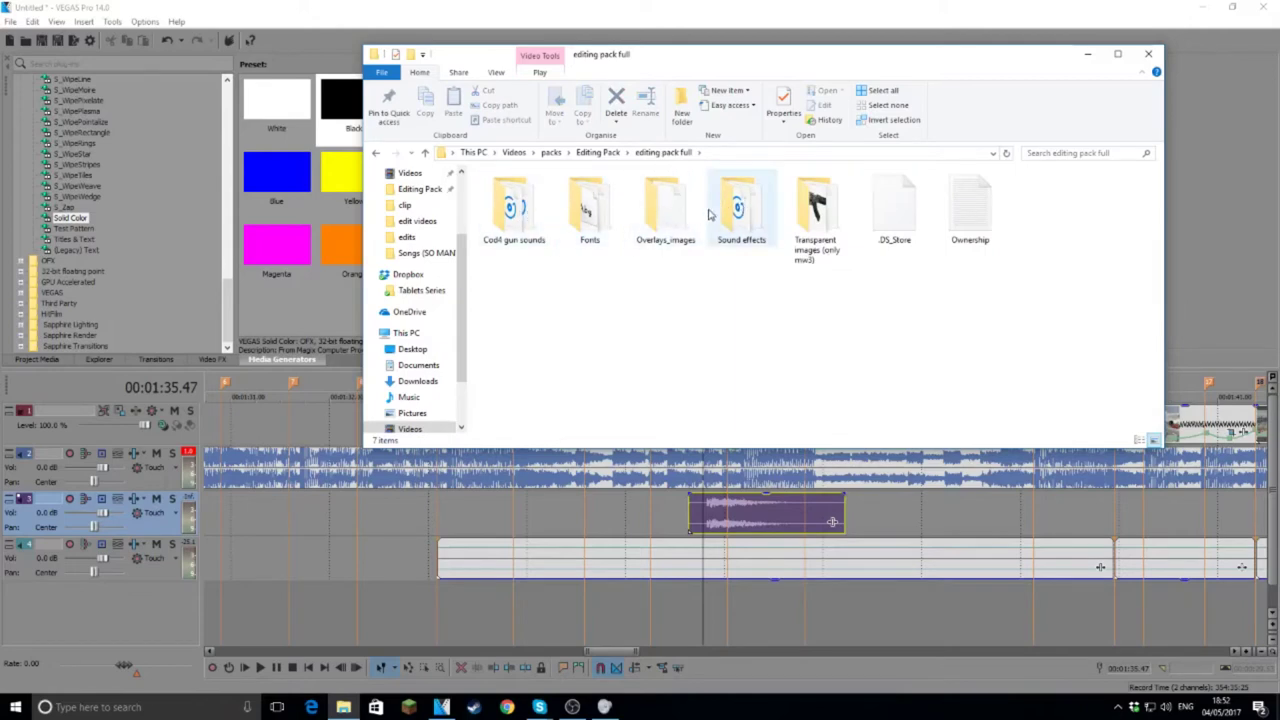
double_click(738, 205)
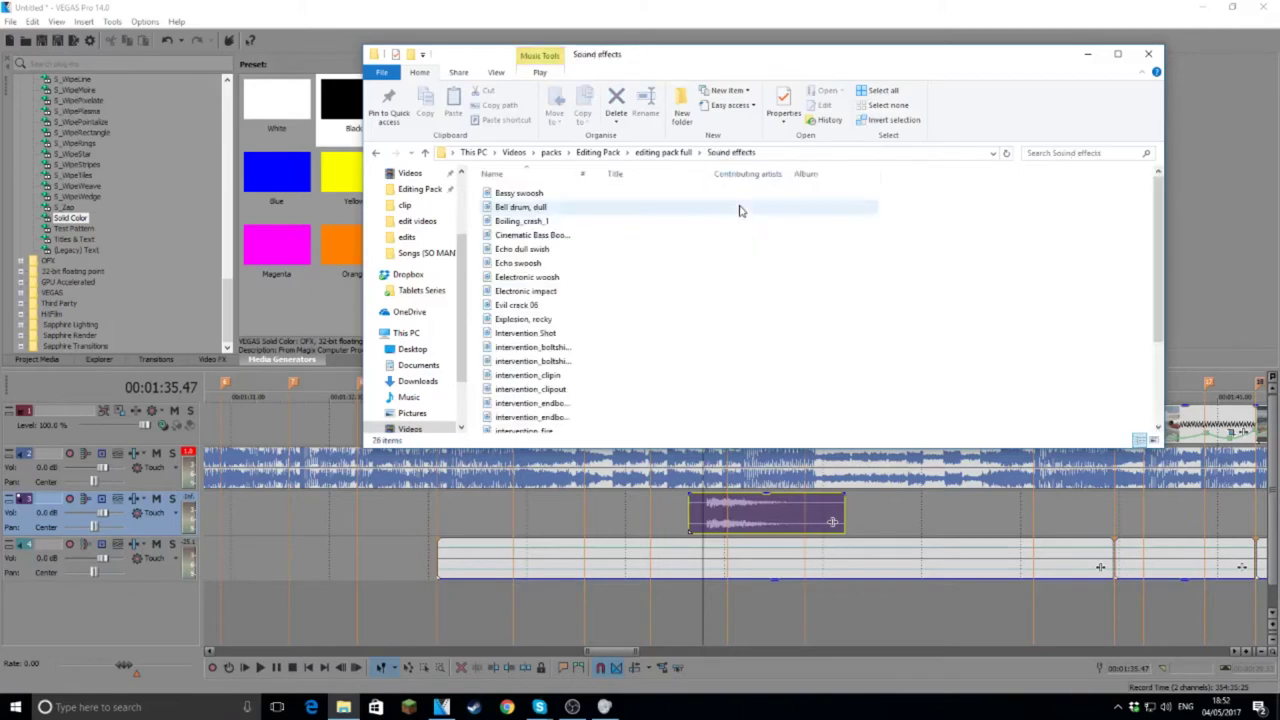
Step: Listen to the Intervention Shot sound in the Sound effects folder and close the player
scroll(580, 237, "down", 2)
scroll(575, 240, "up", 2)
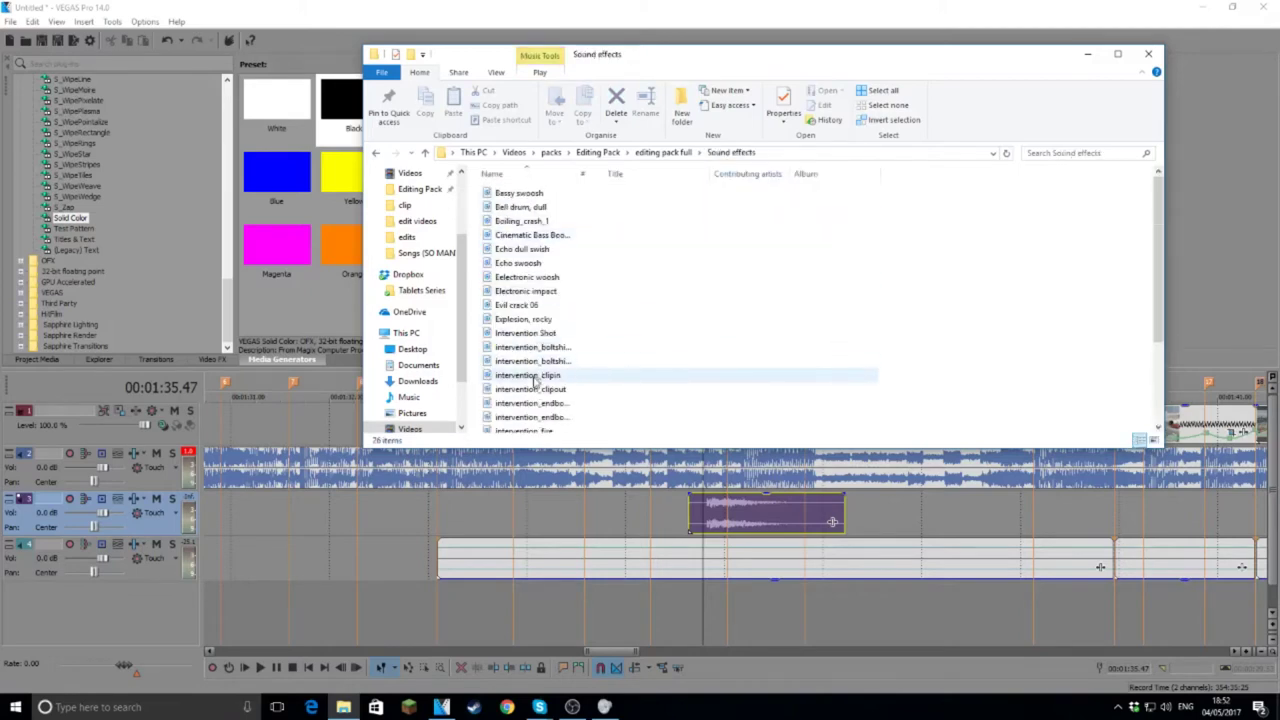
double_click(541, 336)
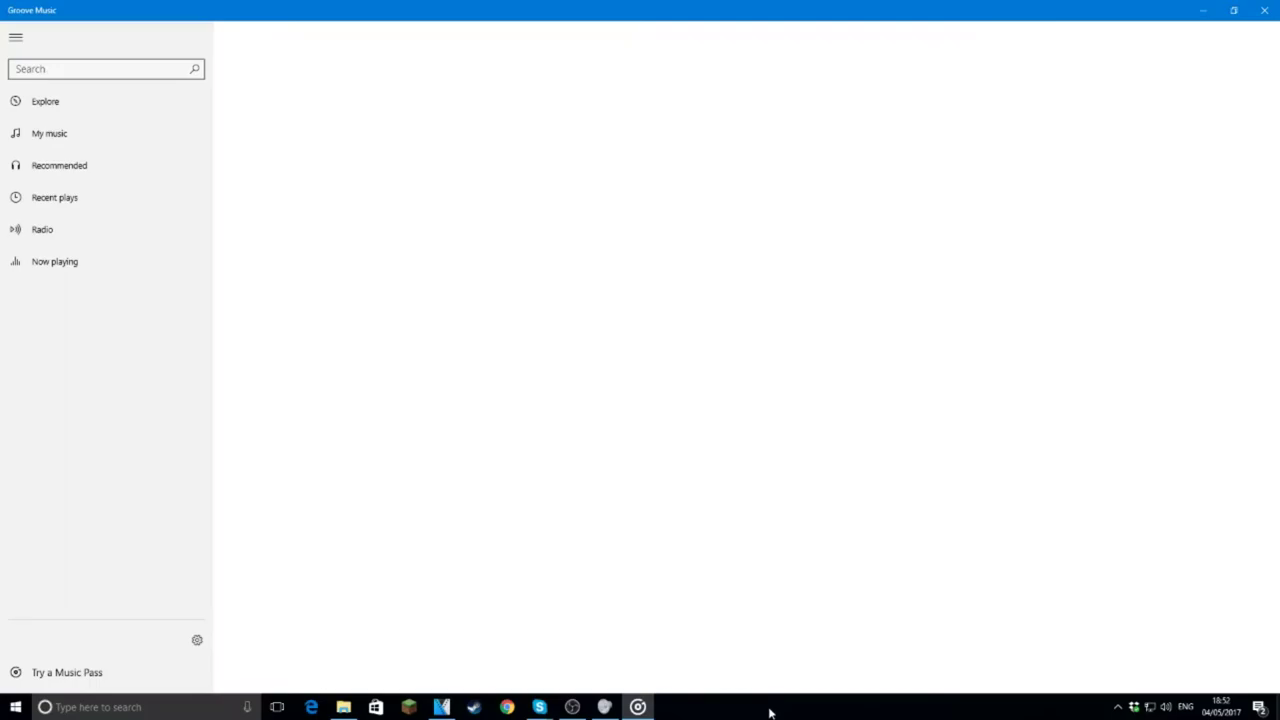
mouse_move(636, 706)
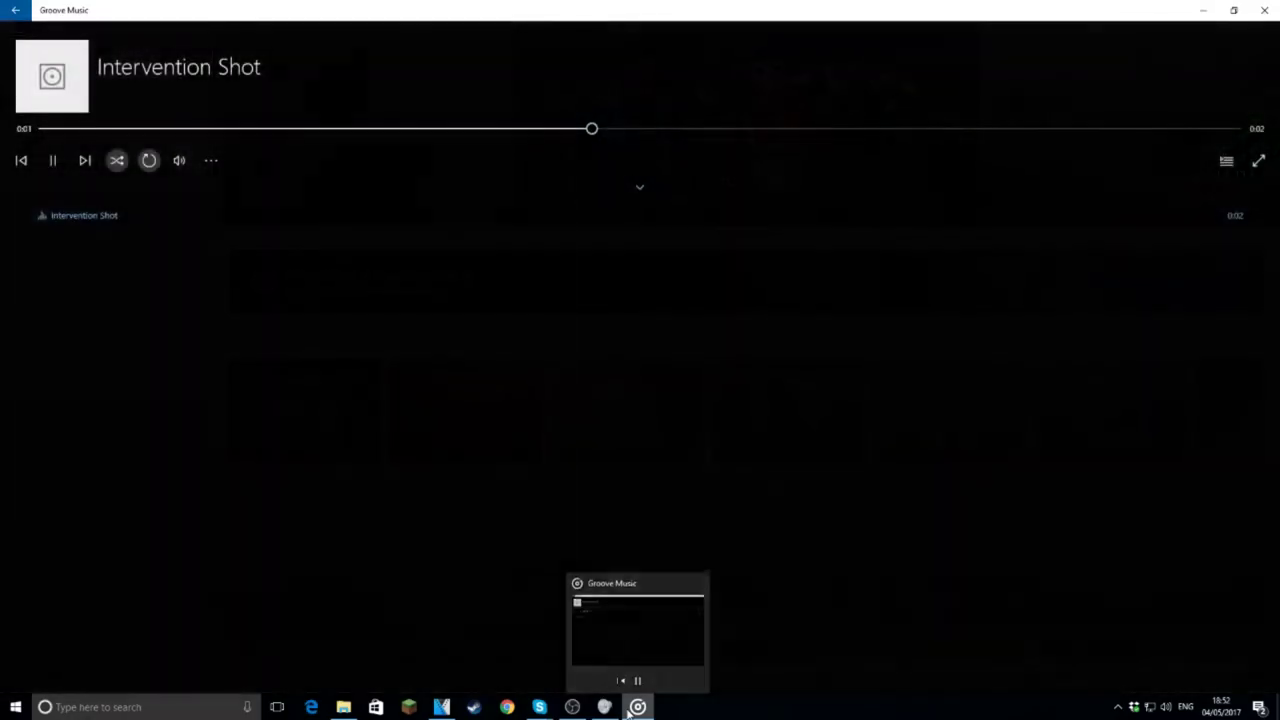
left_click(697, 580)
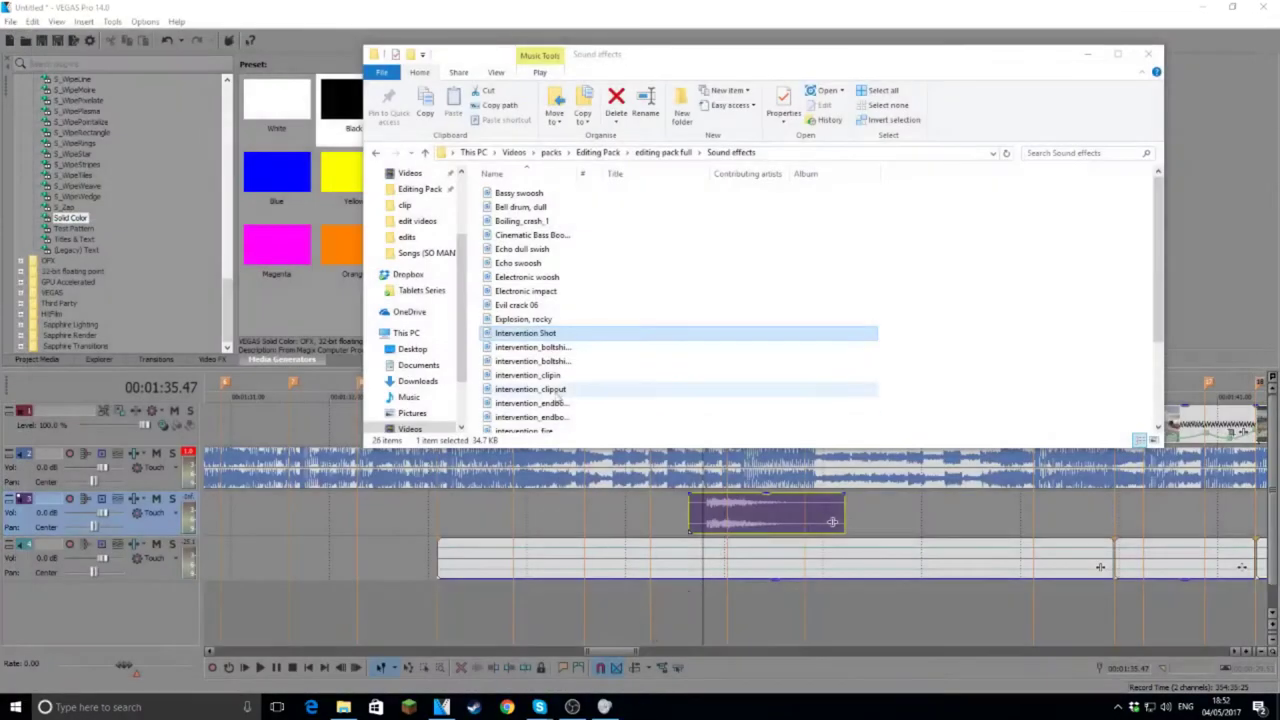
Step: Try the Intervention Shot sound on the gunshot audio track after marker 14, and delete it again
left_click_drag(549, 336, 878, 521)
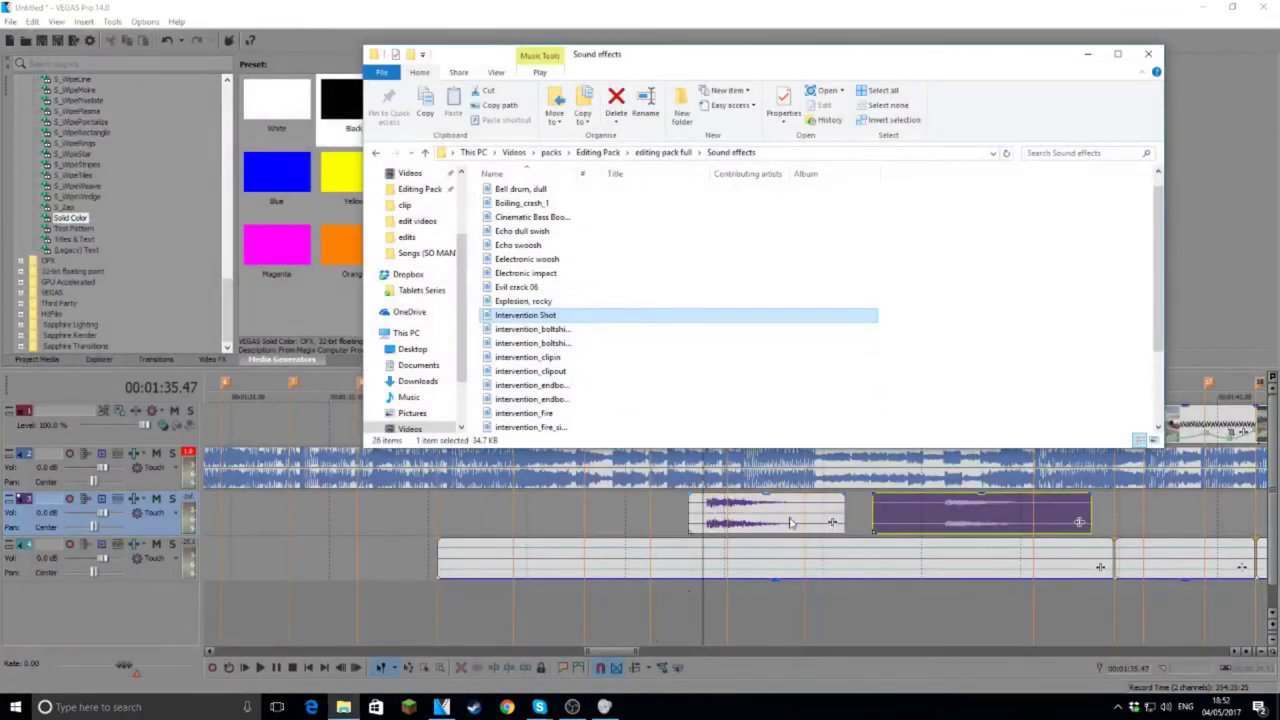
left_click(865, 524)
left_click(908, 514)
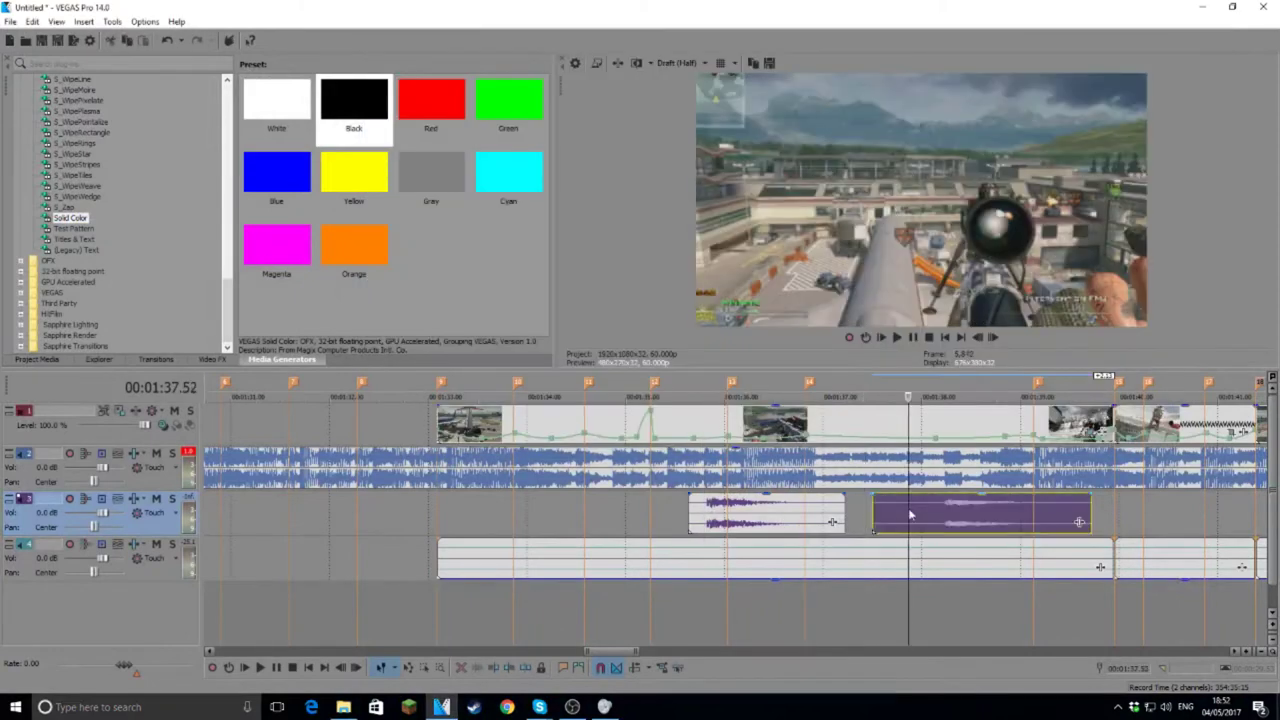
key("Delete")
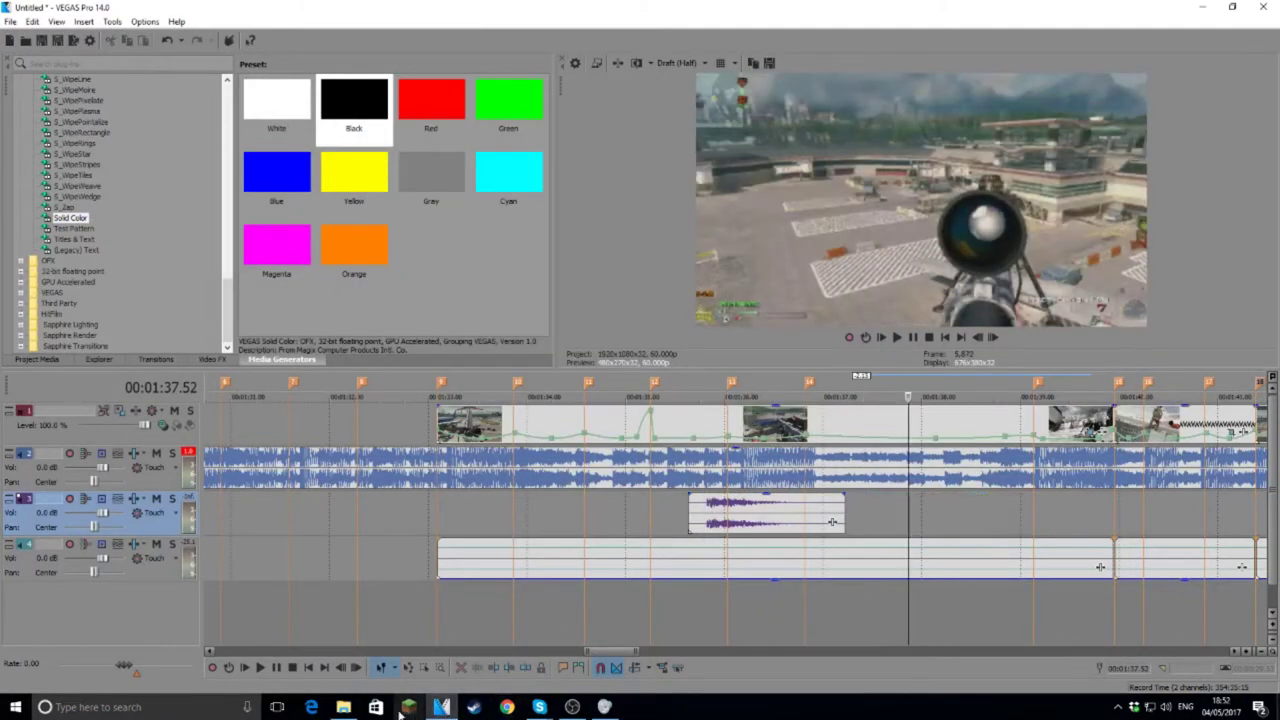
Step: Return to the Custom (by Deer) gun sounds folder inside the Deer - 10k Editing Pack
left_click(343, 707)
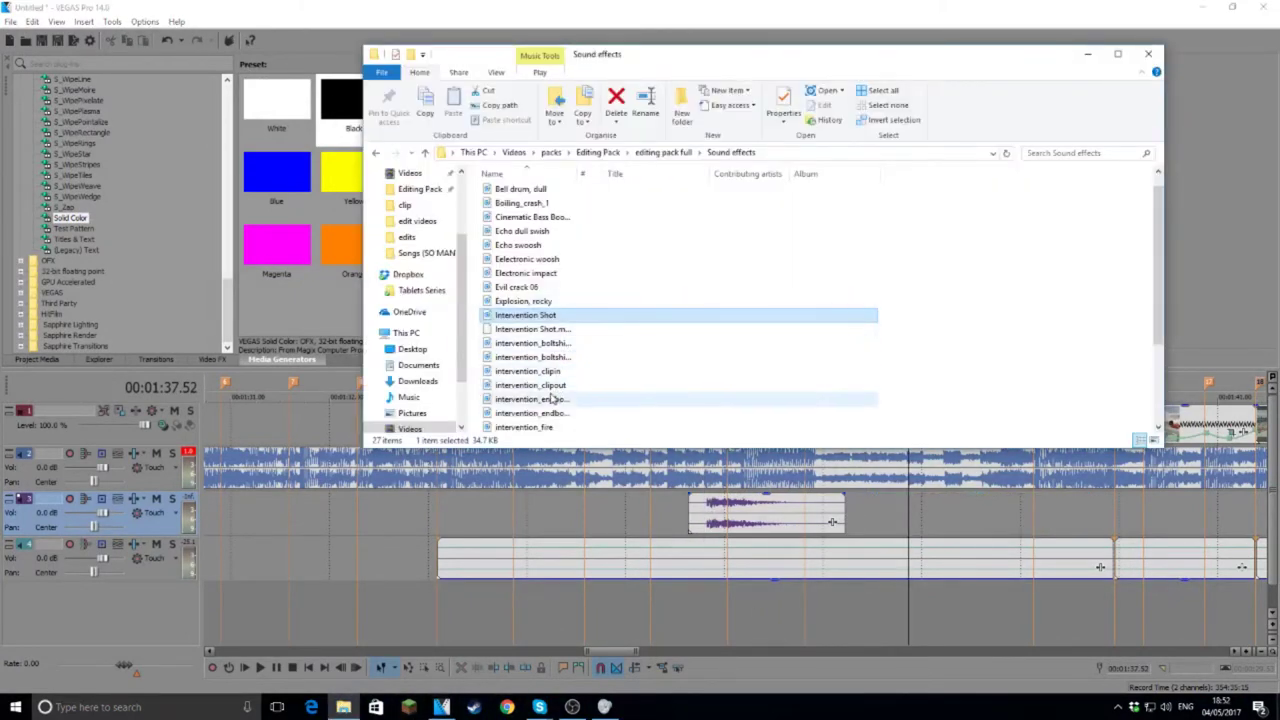
scroll(550, 382, "up", 1)
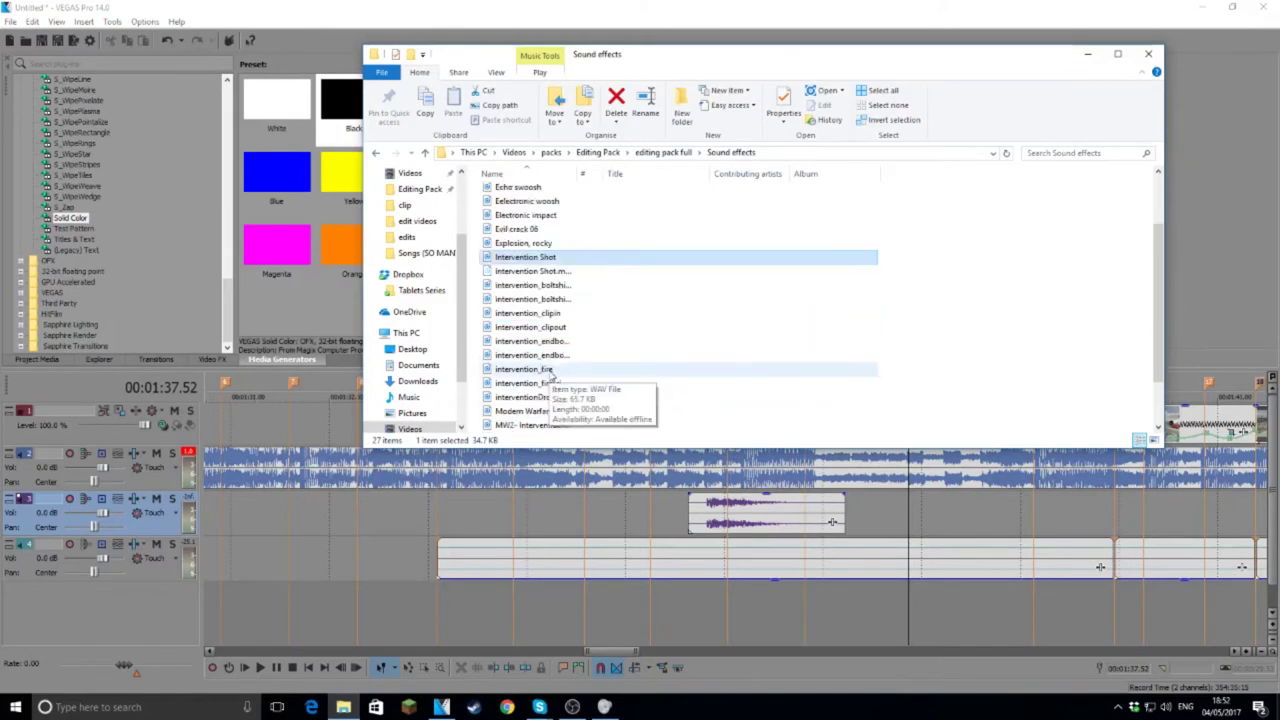
left_click(598, 152)
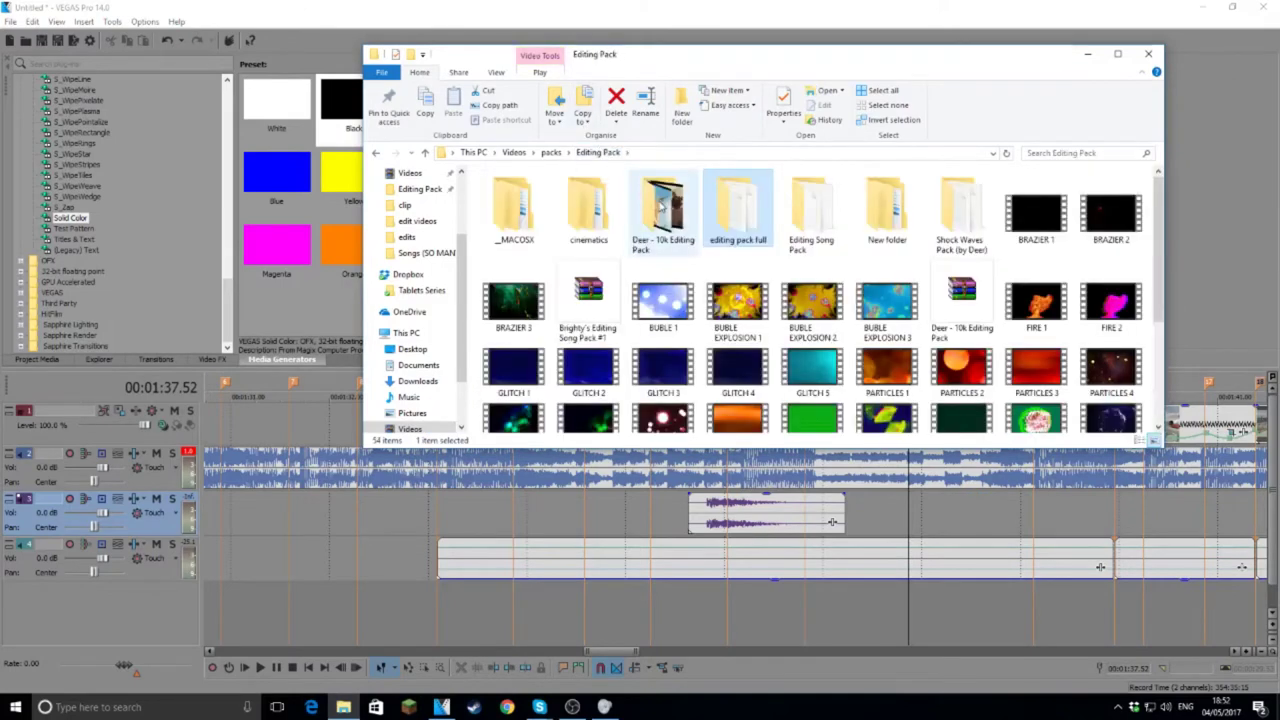
double_click(675, 207)
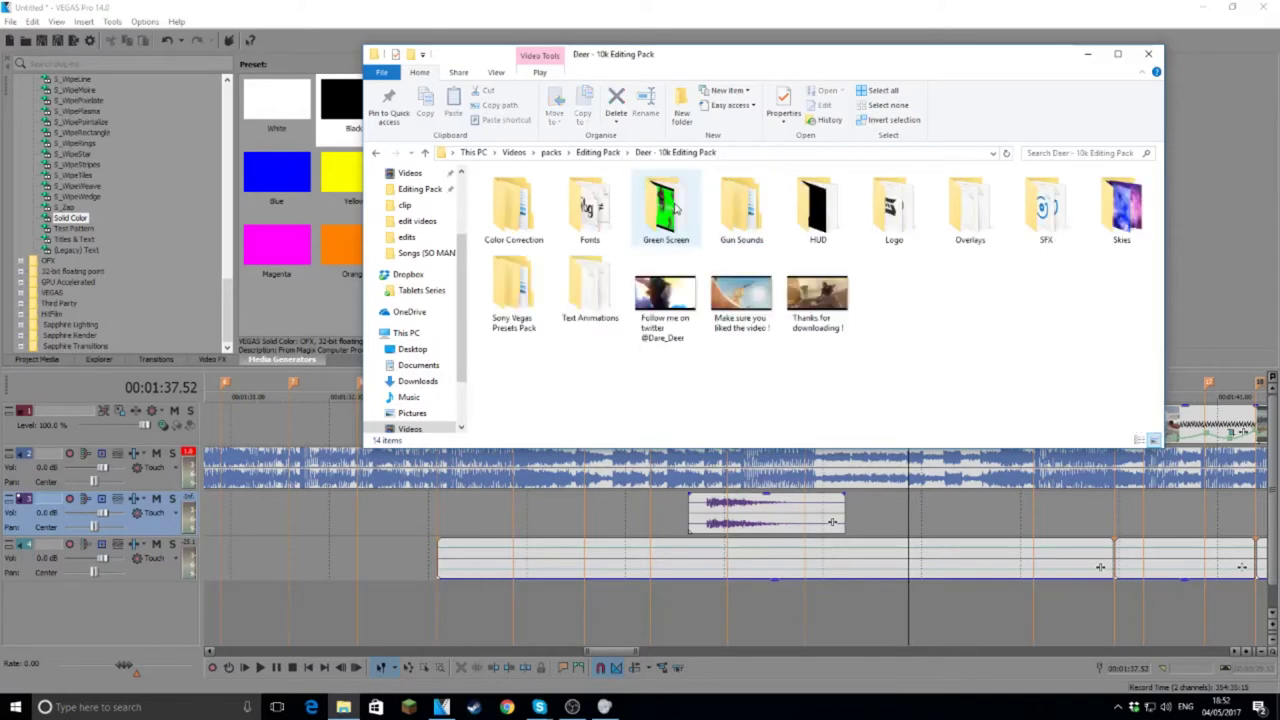
double_click(732, 220)
double_click(588, 212)
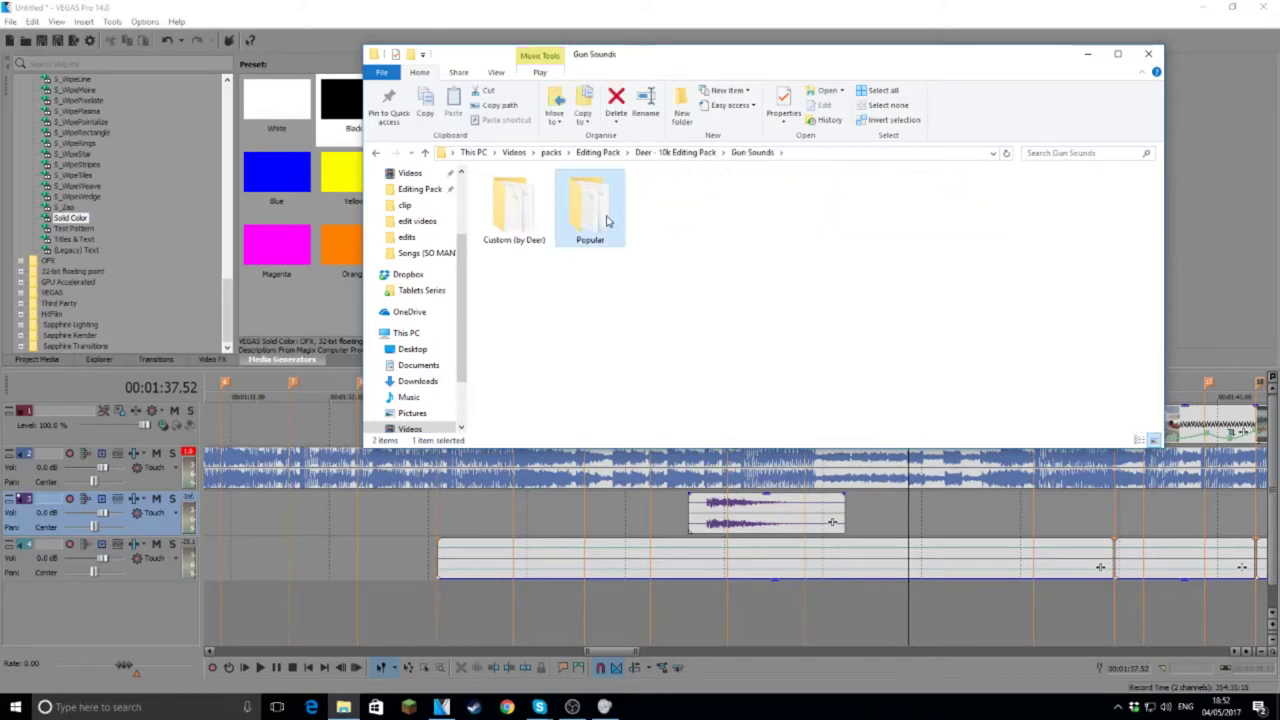
key("BackSpace")
double_click(505, 194)
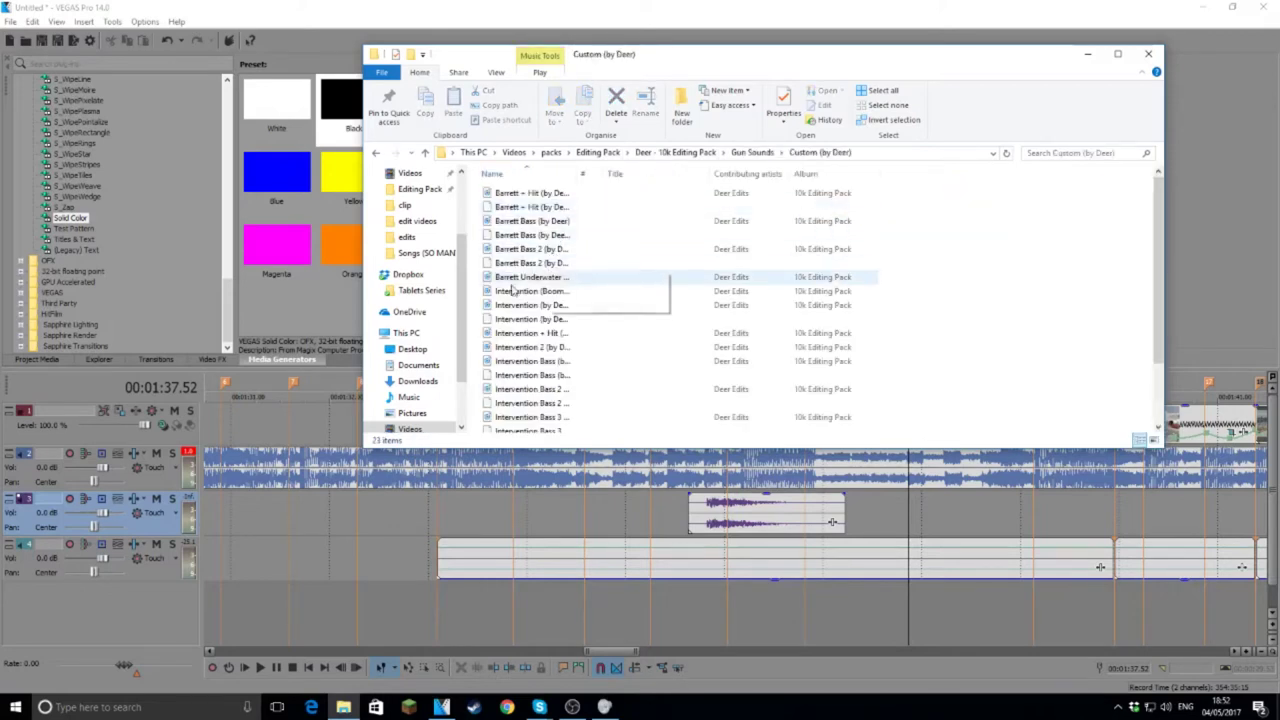
Step: Listen to the Intervention (by Deer) sound and look through the other custom gun sounds
double_click(526, 305)
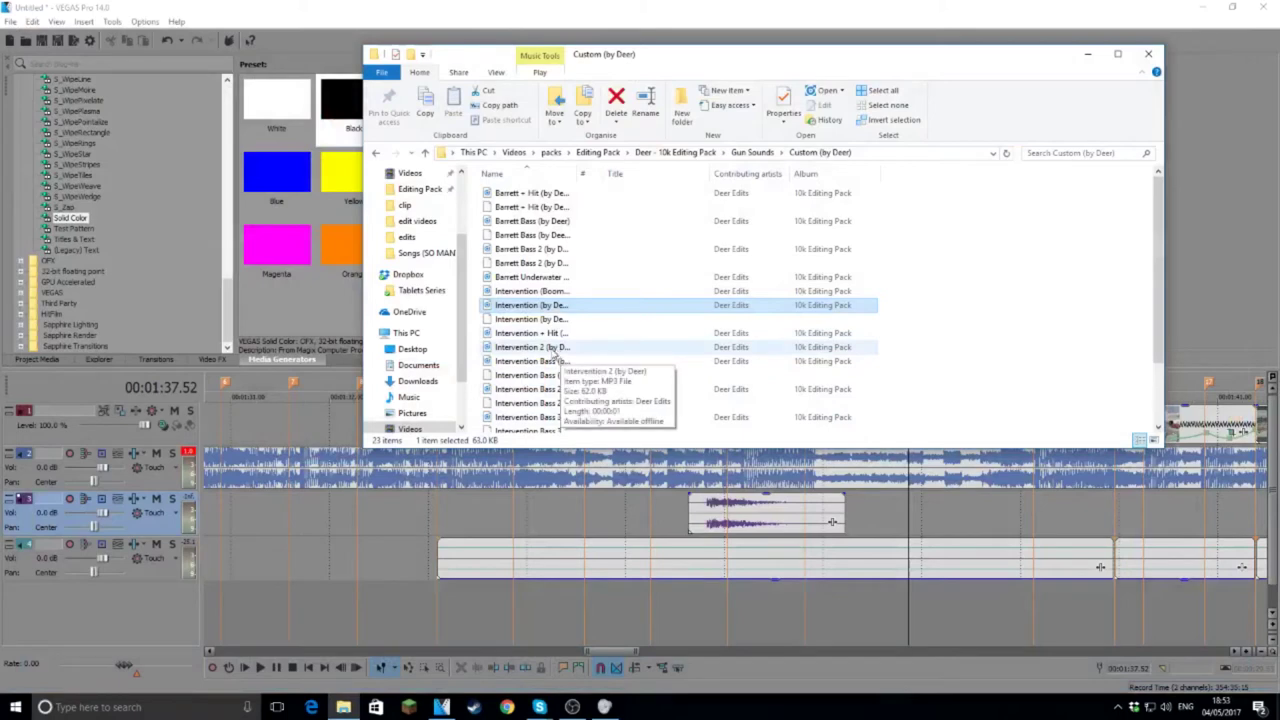
left_click(552, 350)
scroll(578, 368, "down", 2)
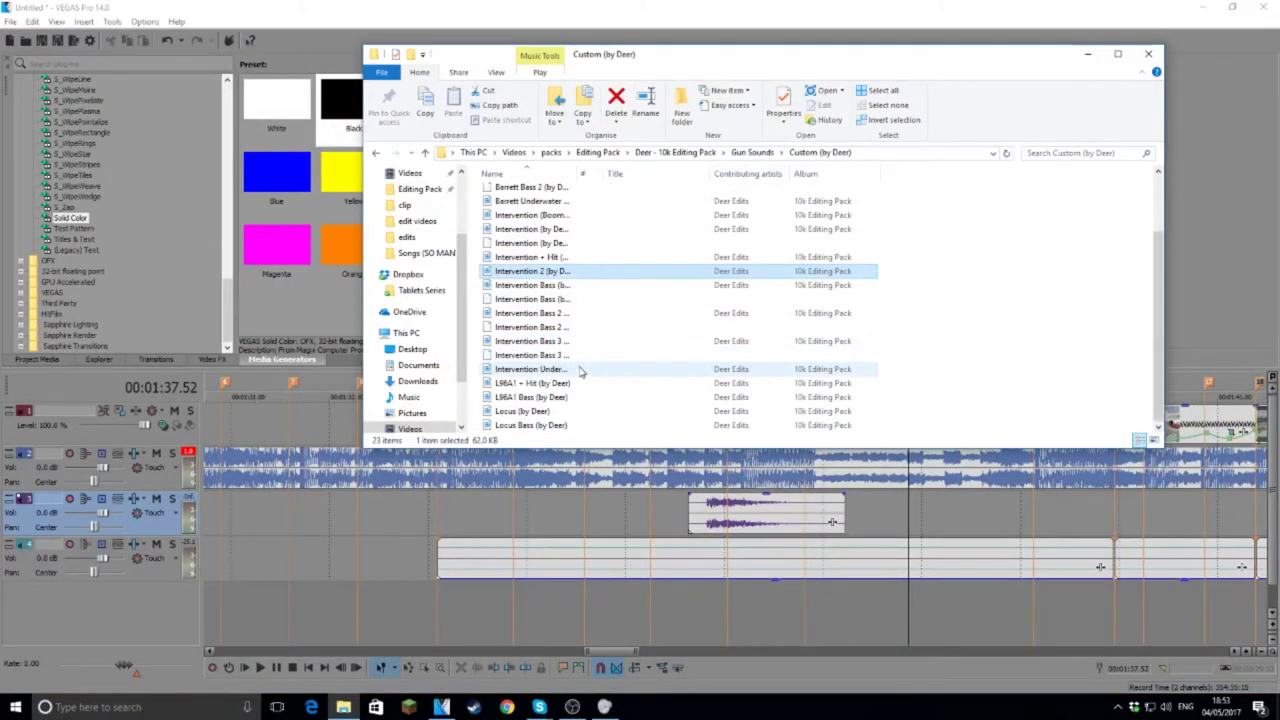
scroll(500, 340, "up", 1)
Step: Trim the silent start of the gunshot sound at about 00:01:35.47 and shorten its tail to just before marker 14
left_click(649, 533)
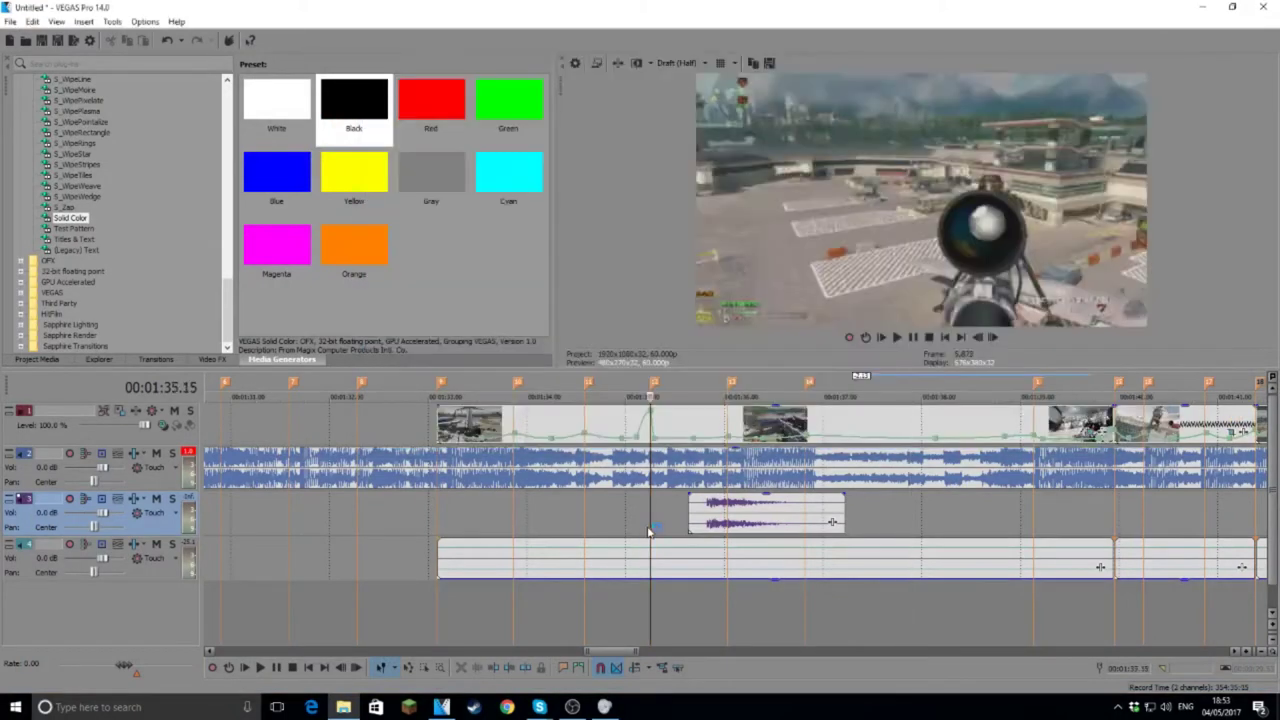
left_click(703, 518)
scroll(704, 519, "up", 5)
left_click_drag(551, 515, 750, 513)
scroll(760, 512, "down", 4)
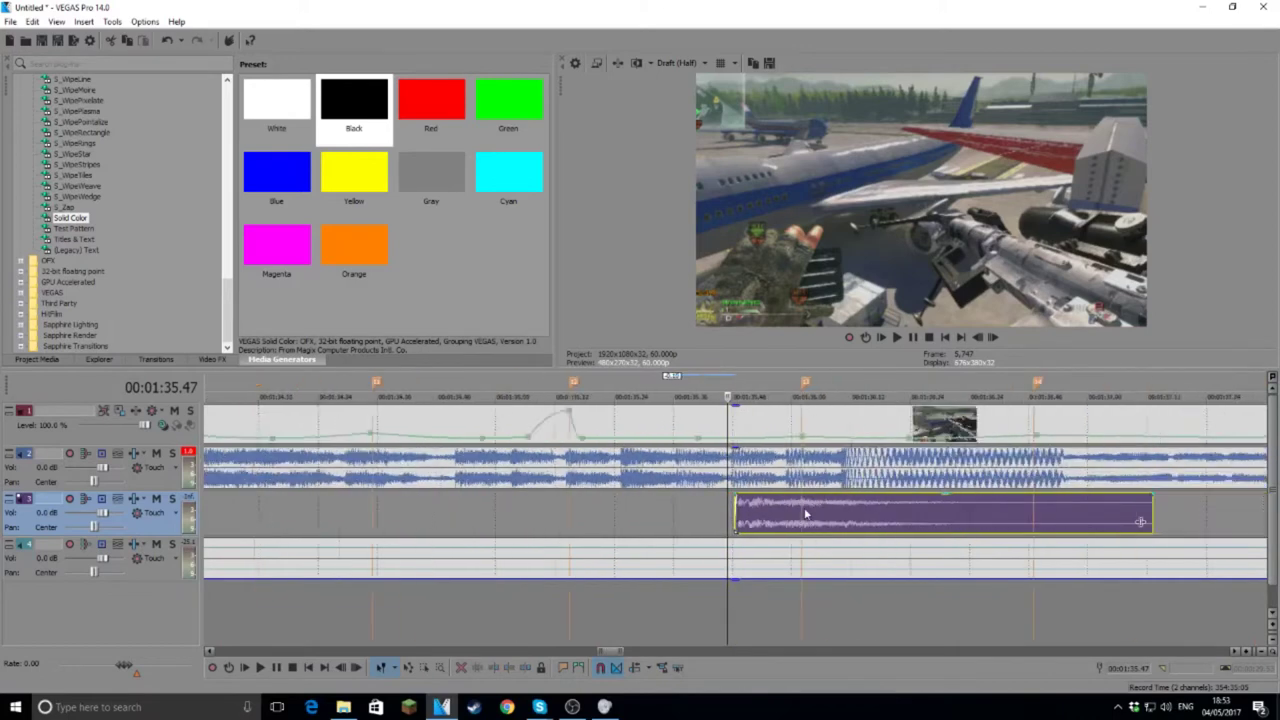
left_click_drag(1015, 515, 912, 519)
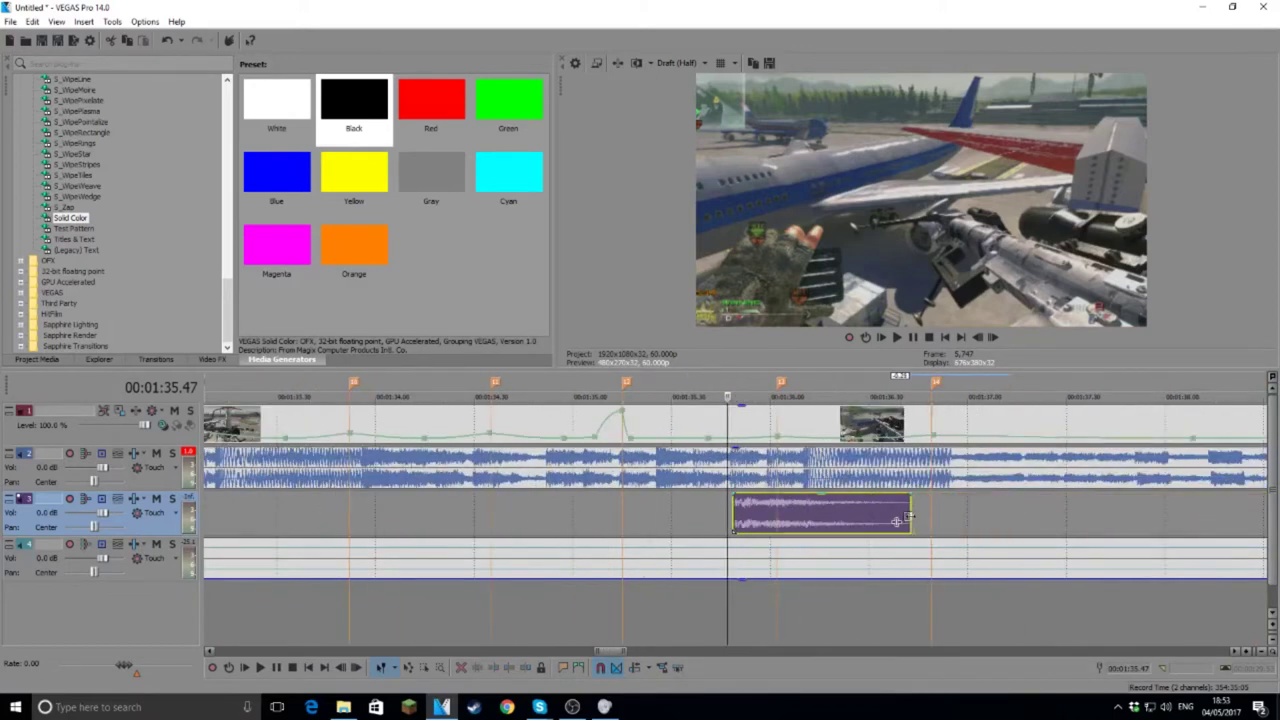
Step: Copy the trimmed gunshot sound and move the original so it starts at marker 12
right_click(865, 507)
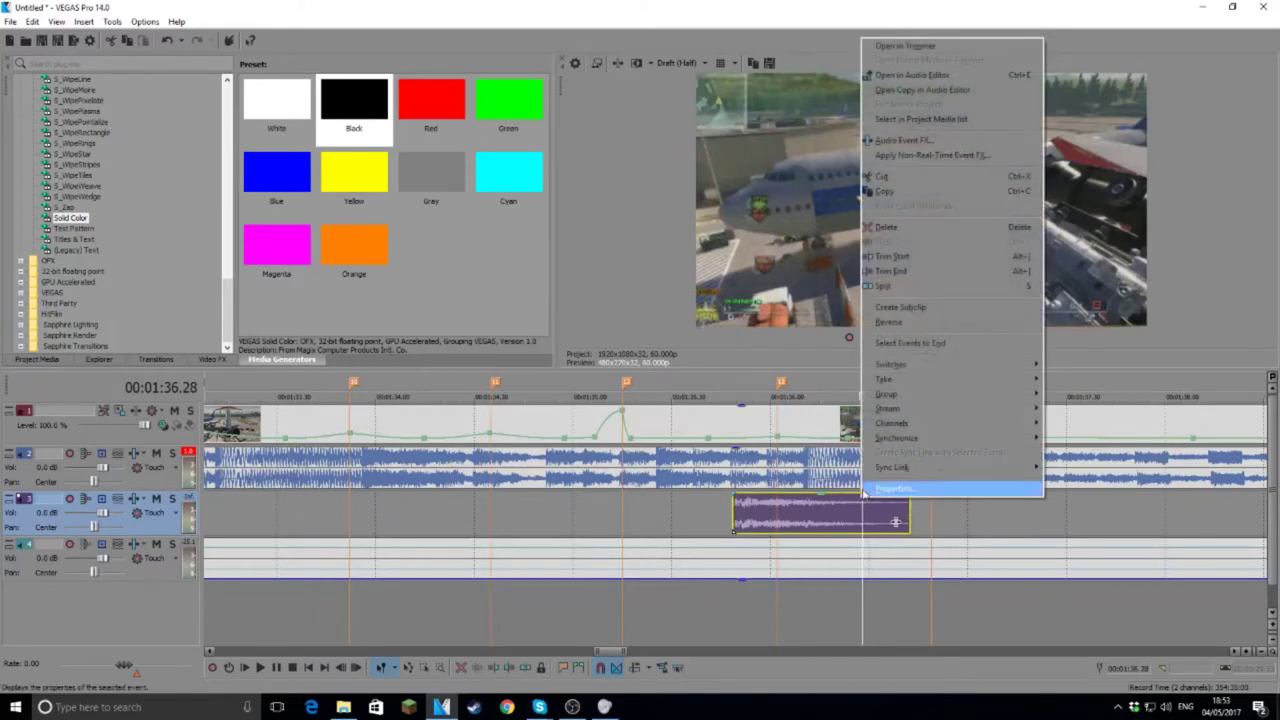
left_click(885, 193)
scroll(707, 546, "down", 3)
left_click_drag(706, 516, 666, 510)
Step: Paste the copied gunshot sound on the same audio track at the marker at 00:01:39.08
left_click(981, 512)
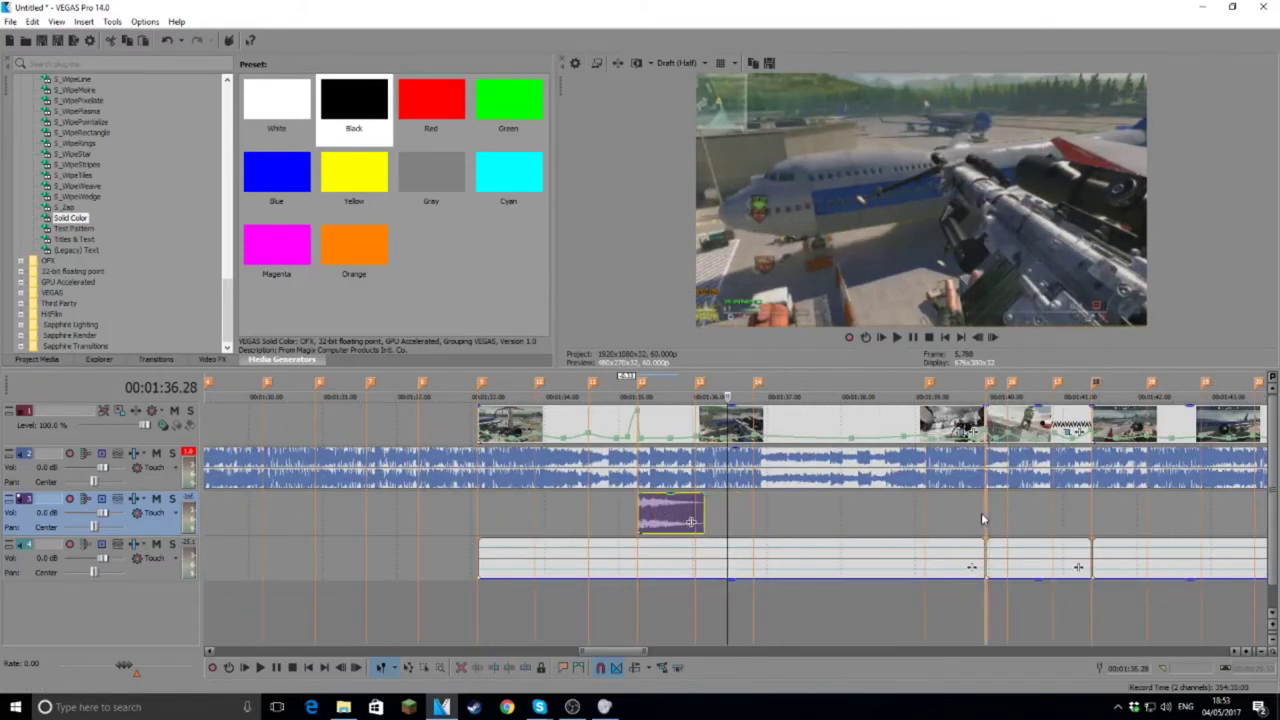
right_click(981, 512)
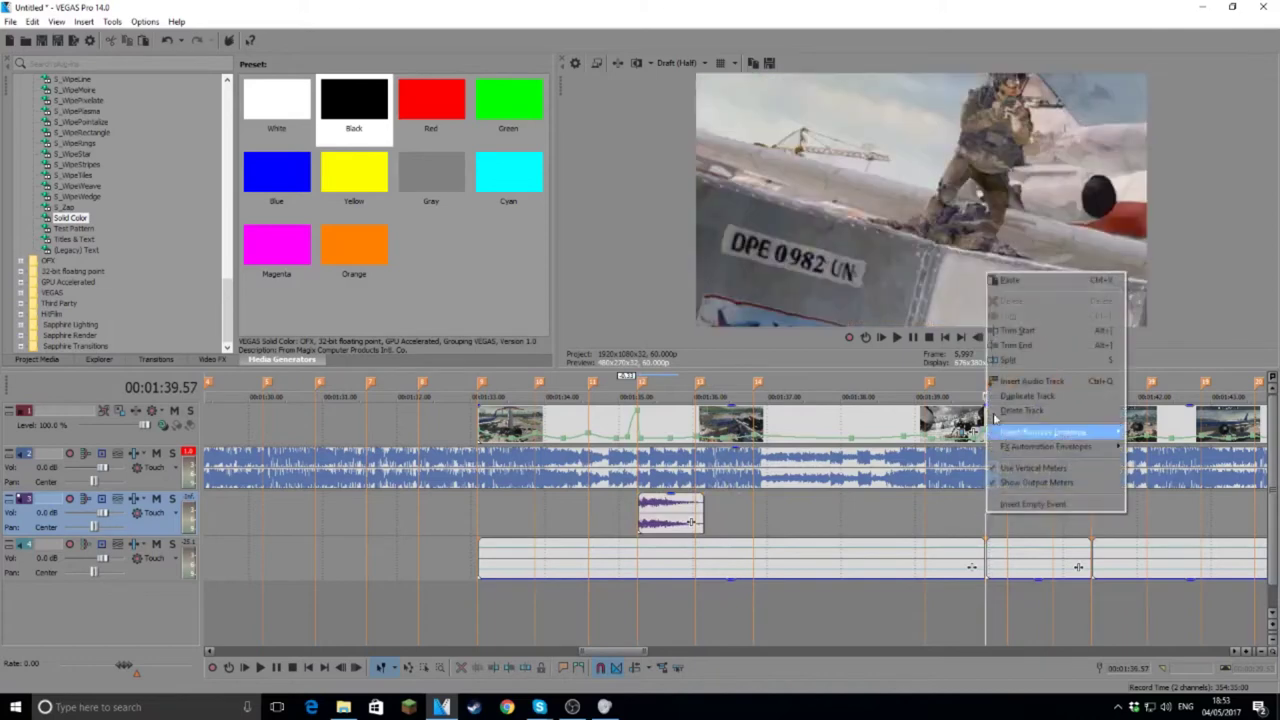
left_click(926, 518)
left_click(926, 518)
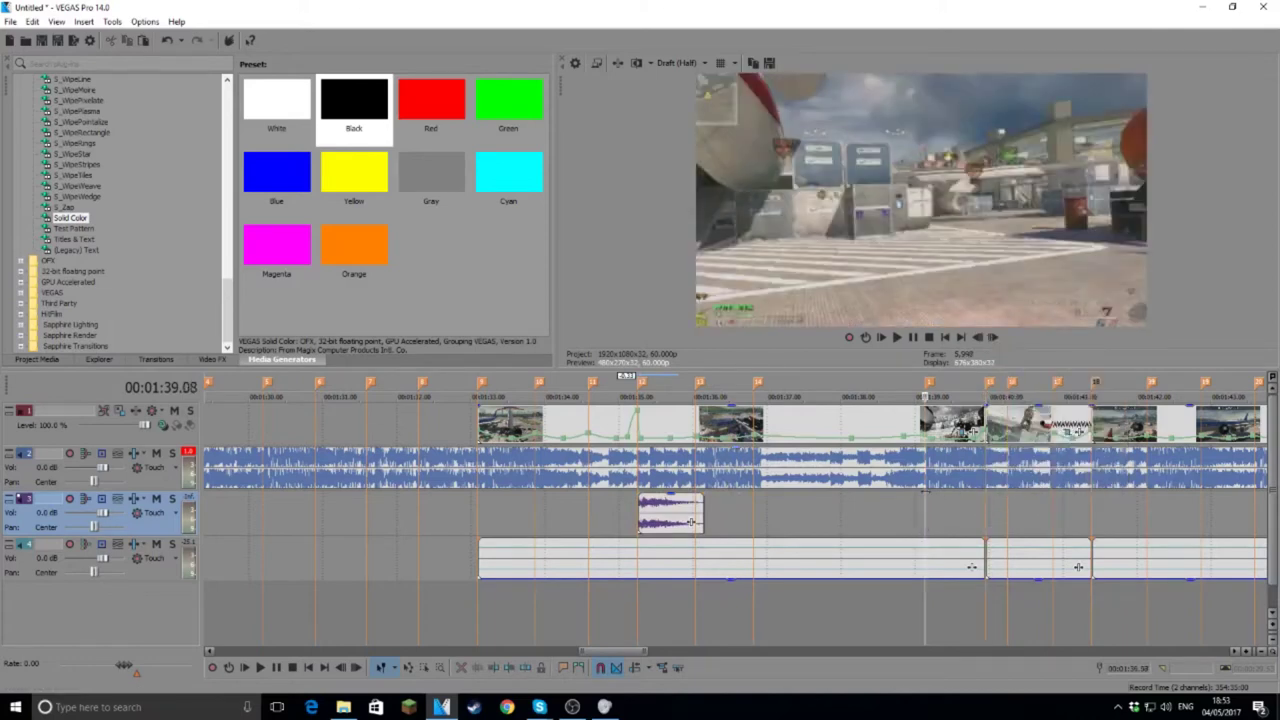
right_click(928, 515)
left_click(955, 276)
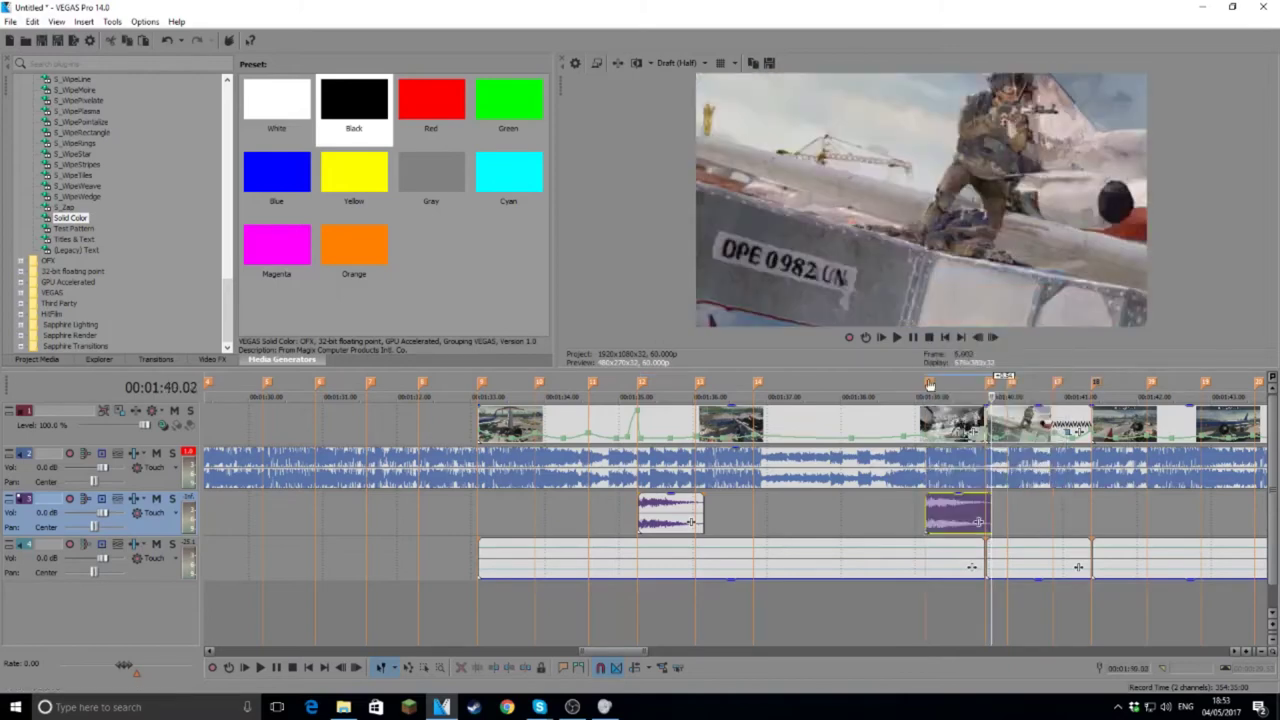
Step: Set the first clip's velocity point near 00:01:38 to 30% and align the following point with the marker at 00:01:39.08
left_click(929, 385)
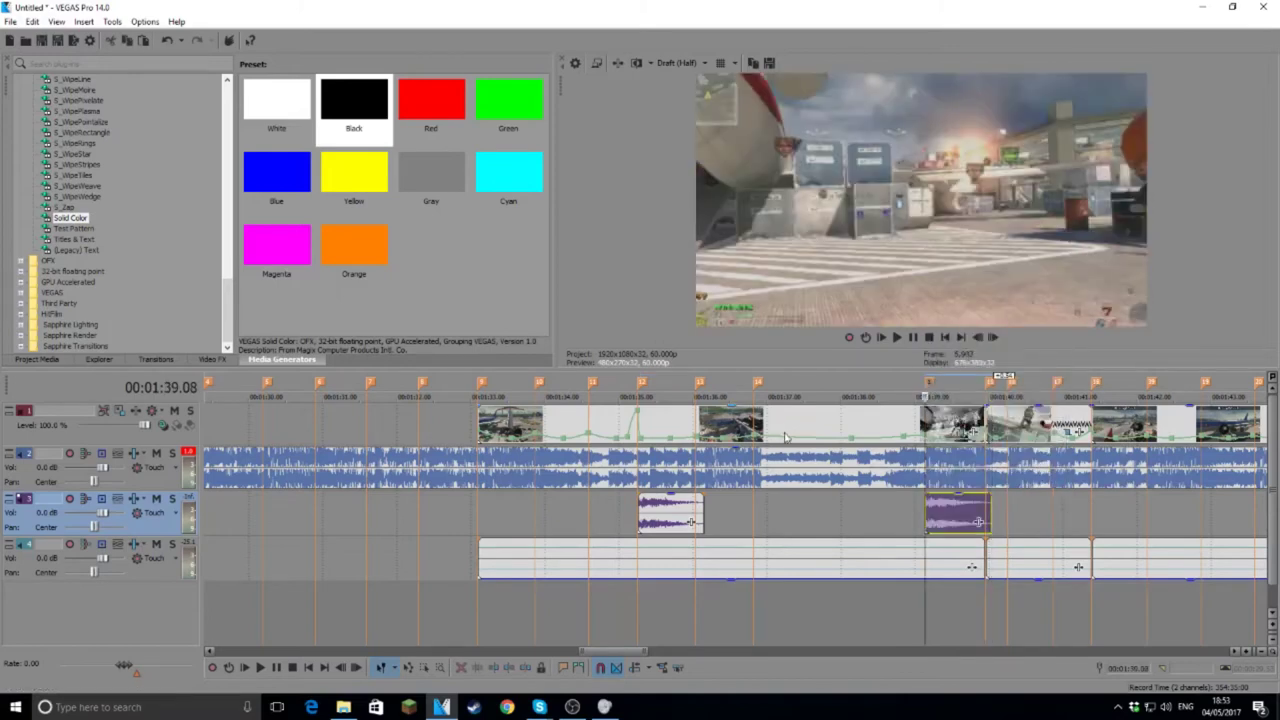
right_click(853, 443)
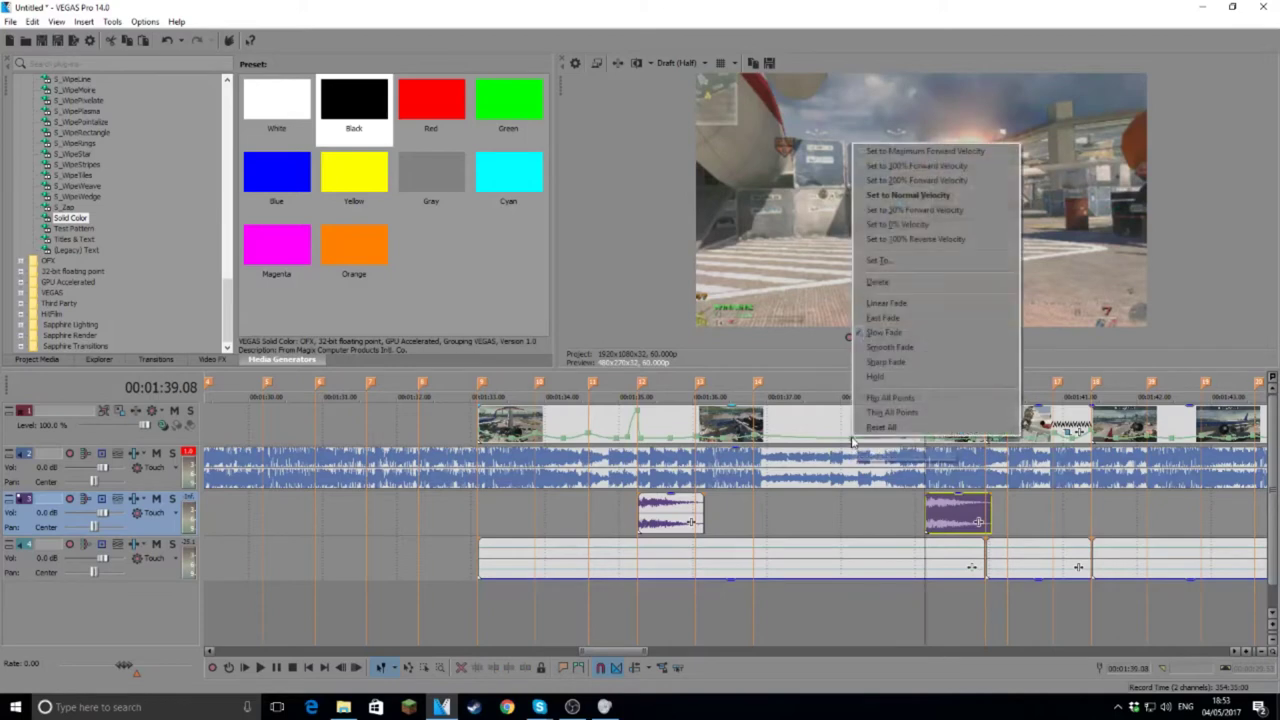
left_click(895, 268)
type("10")
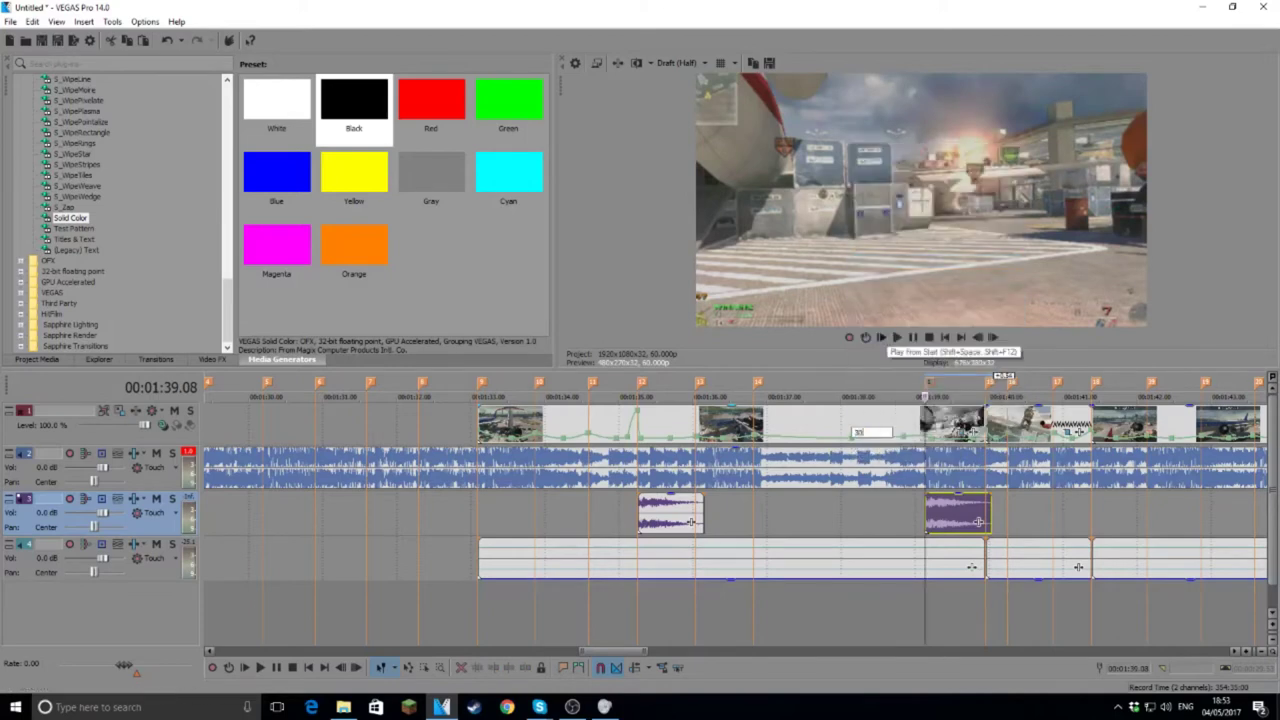
key("Return")
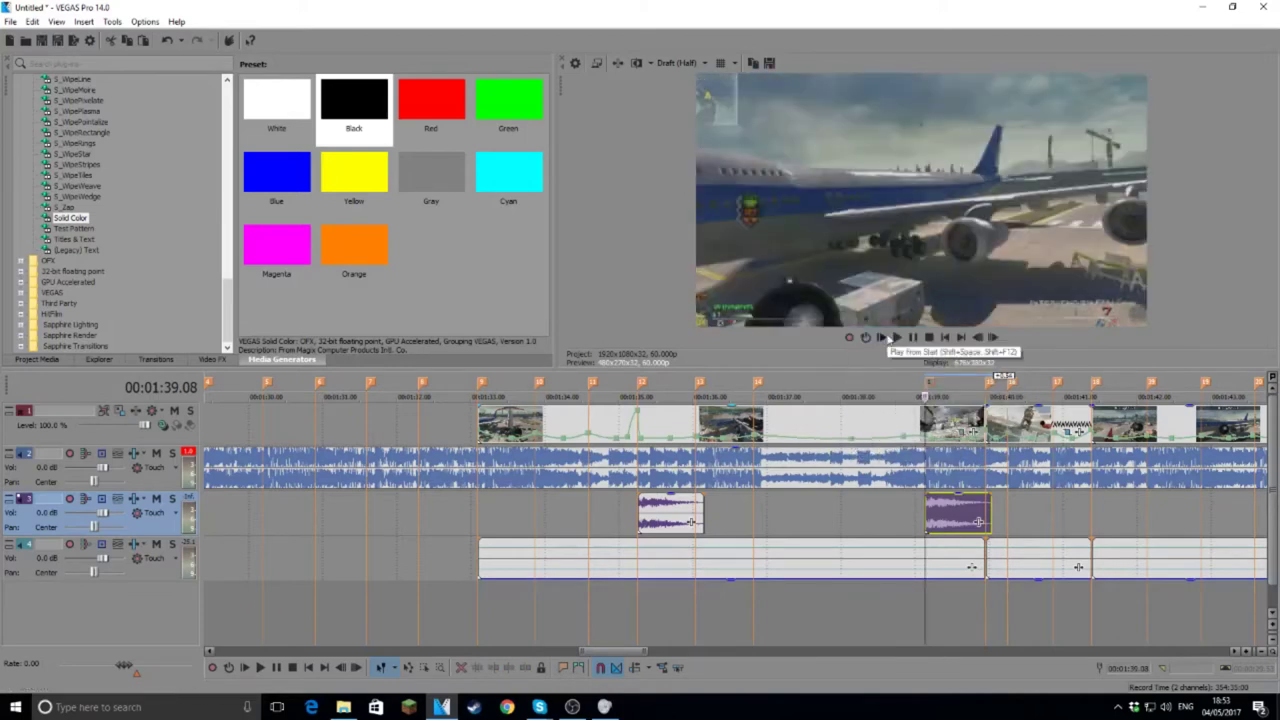
left_click(930, 385)
left_click_drag(927, 436, 925, 436)
Step: Play back the edited clips, checking how both gunshot sounds fit the shots and the beat
left_click(900, 338)
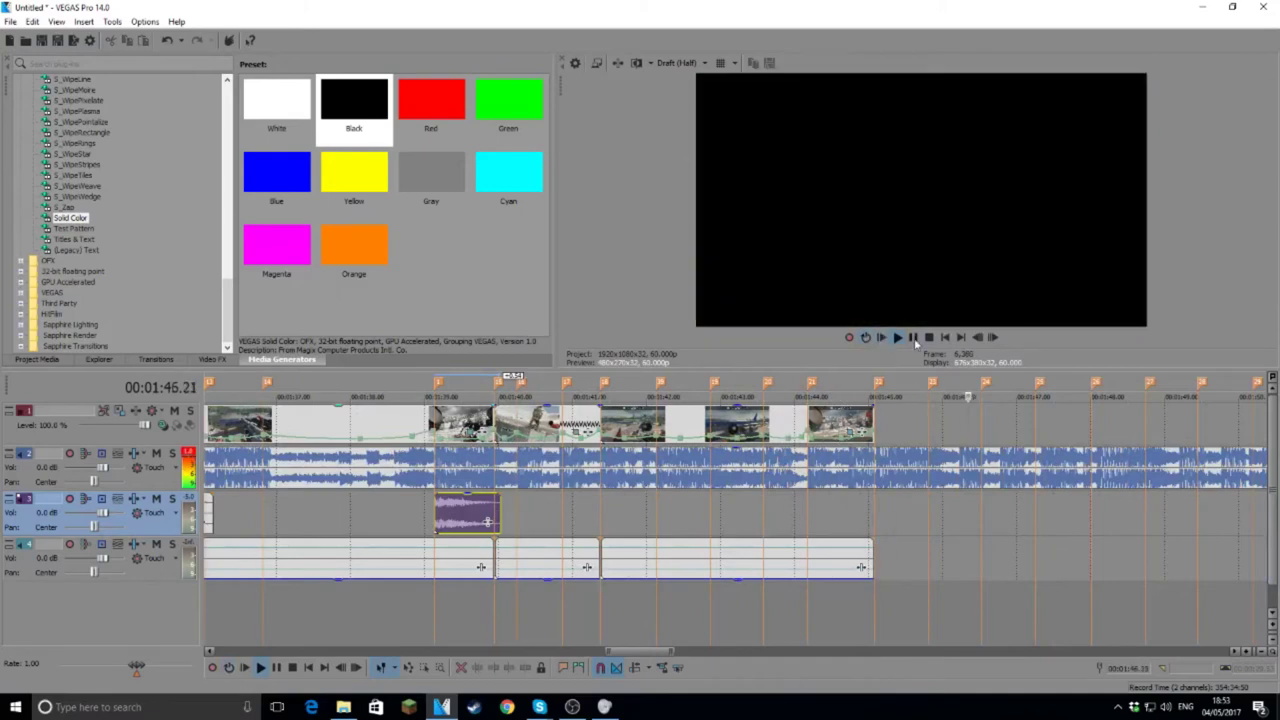
scroll(679, 392, "down", 6)
left_click(610, 390)
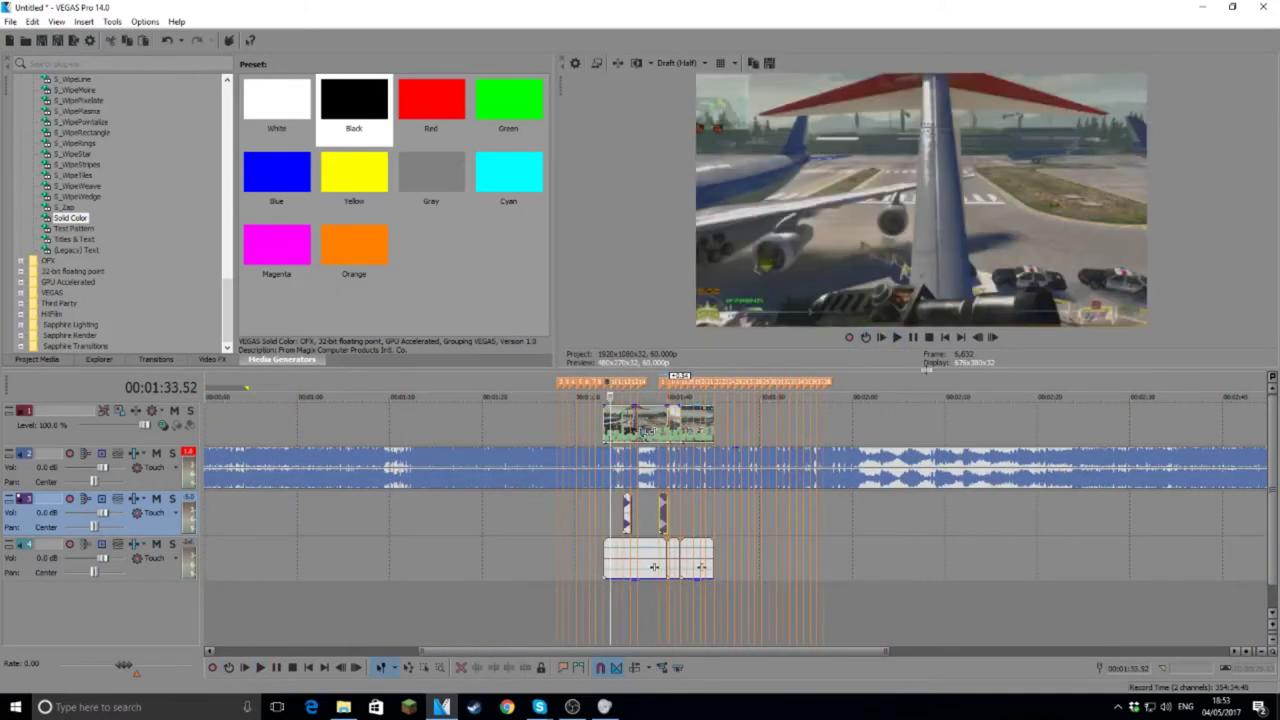
left_click(897, 337)
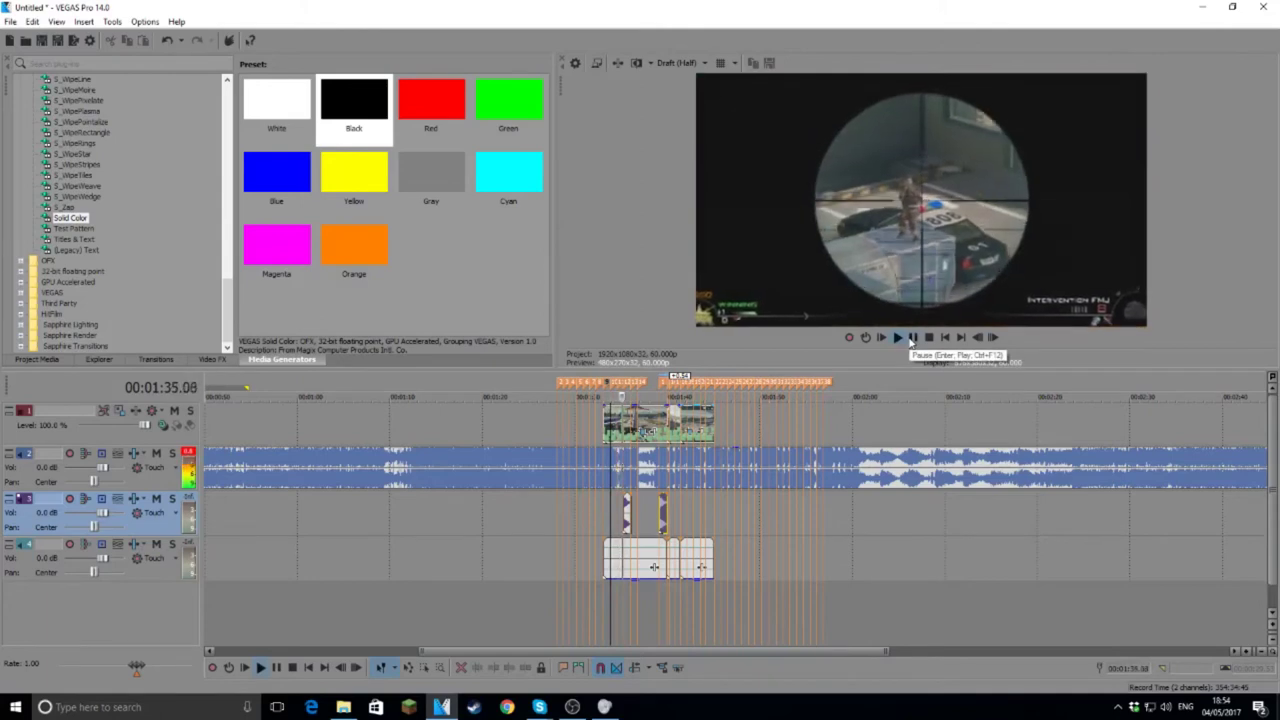
left_click(911, 337)
scroll(662, 401, "up", 4)
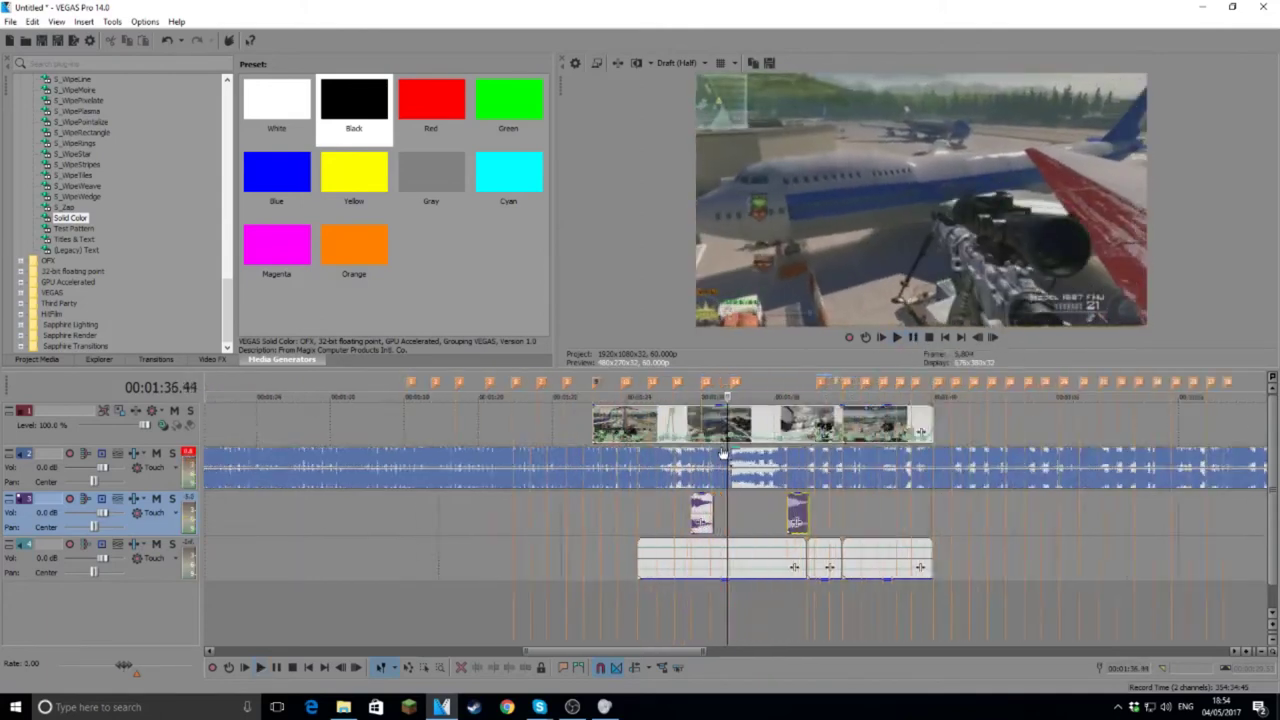
left_click(664, 395)
key("space")
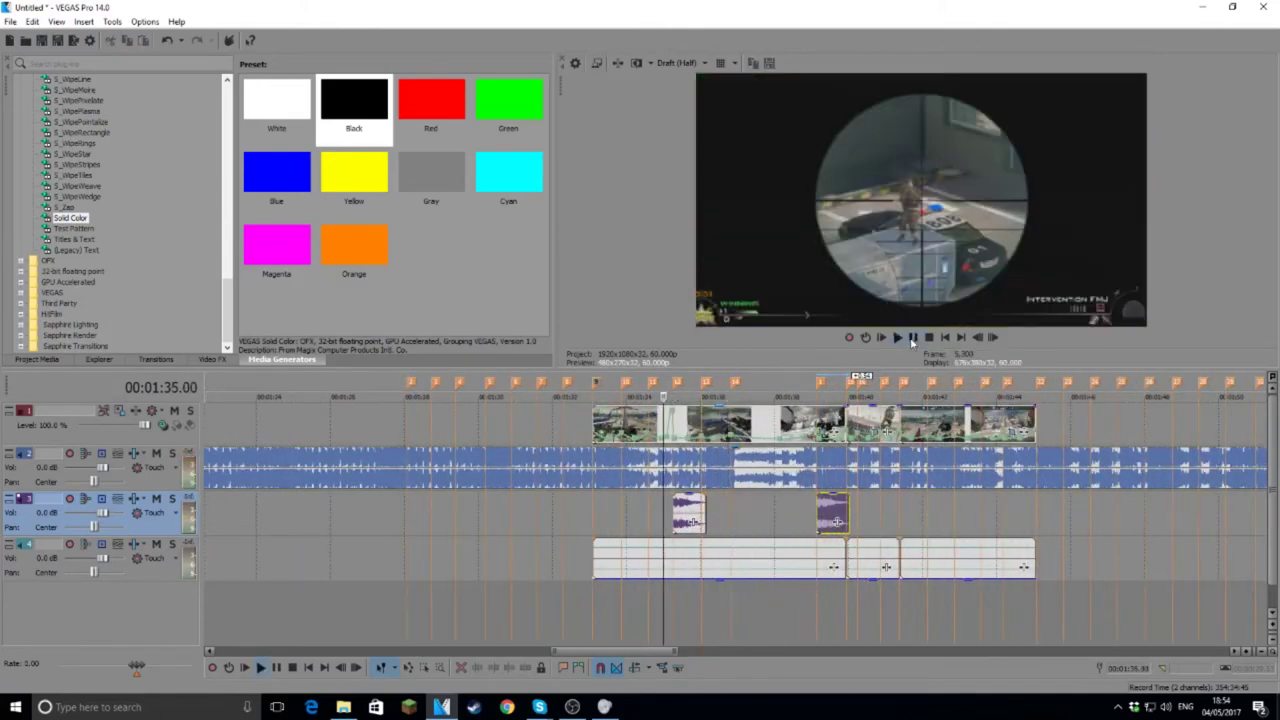
left_click(912, 338)
left_click(912, 340)
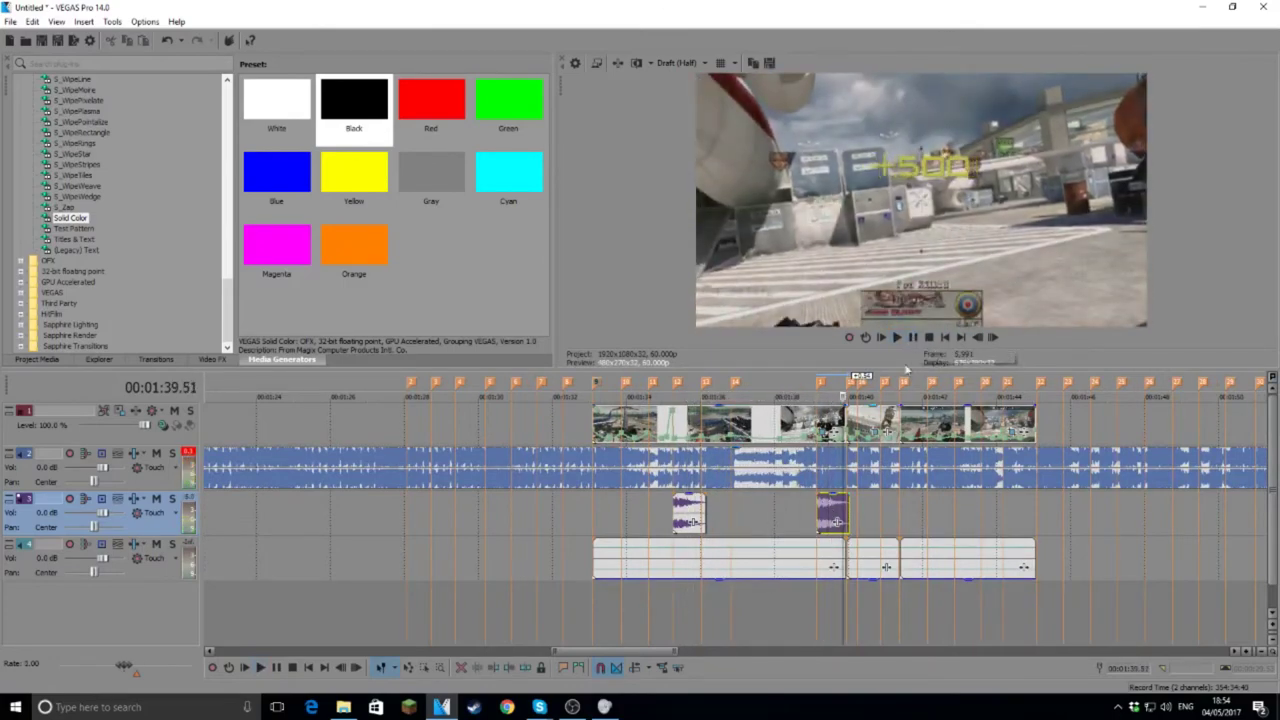
Step: Delete both gunshot sounds from the audio track and reopen the Custom (by Deer) folder
left_click(829, 515)
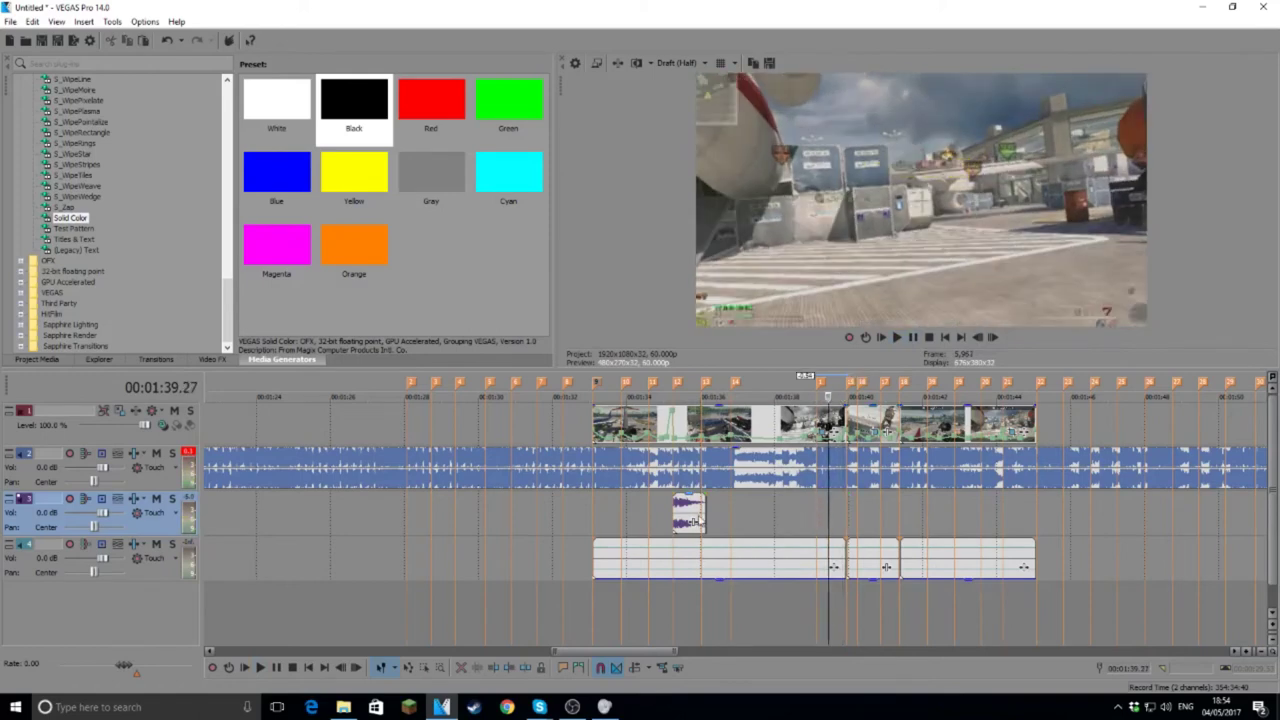
left_click(700, 519)
key("Delete")
left_click(342, 708)
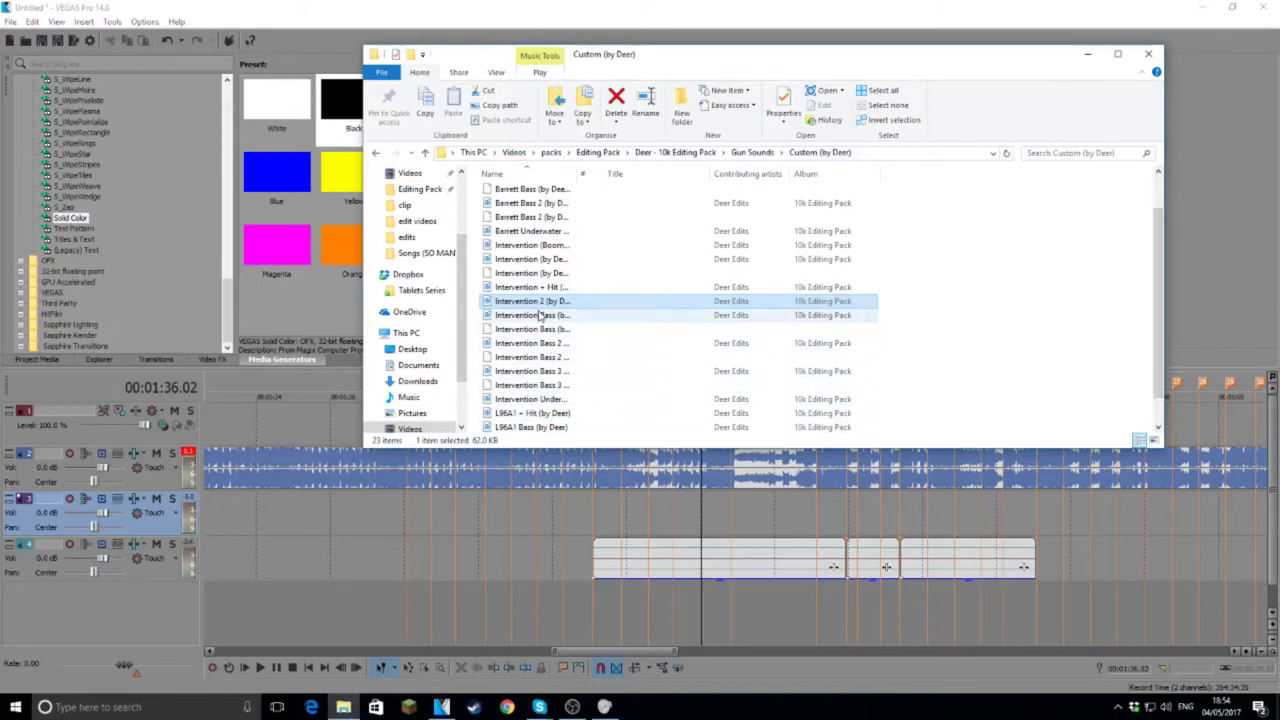
Step: Audition the Intervention (by Deer) sound and look through the neighbouring pack folders for another gunshot sound
double_click(547, 261)
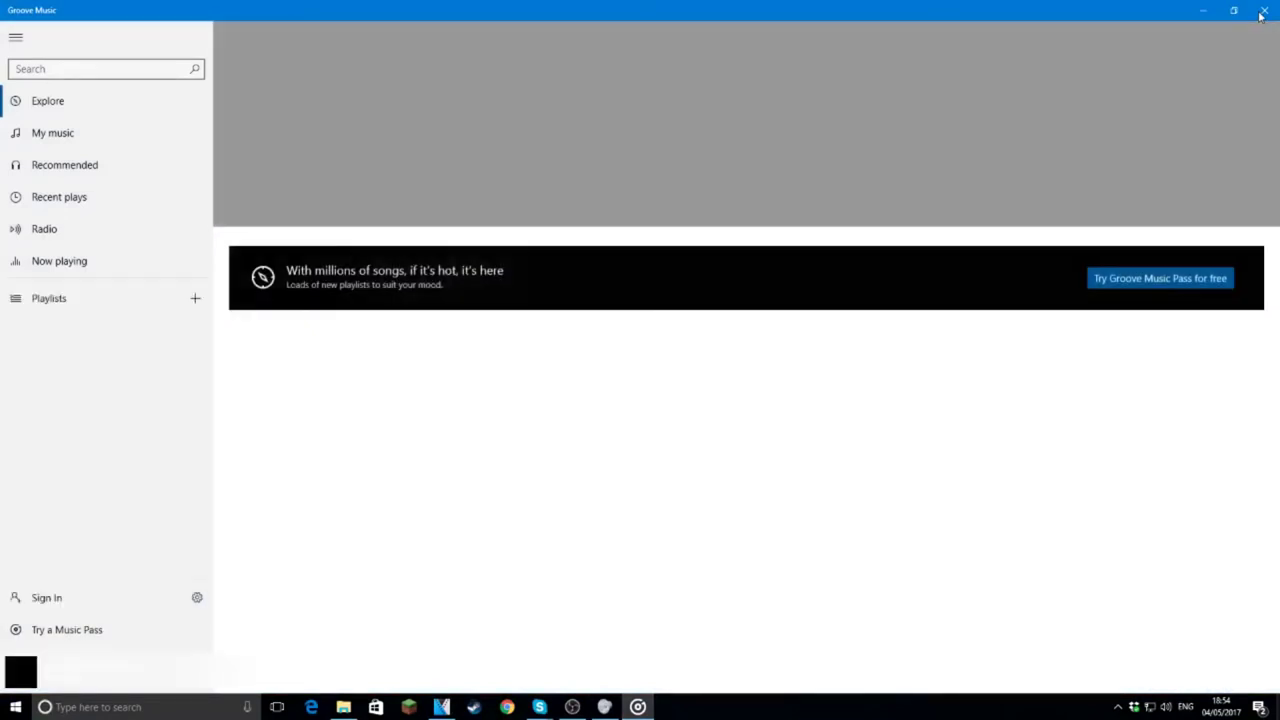
left_click(1262, 11)
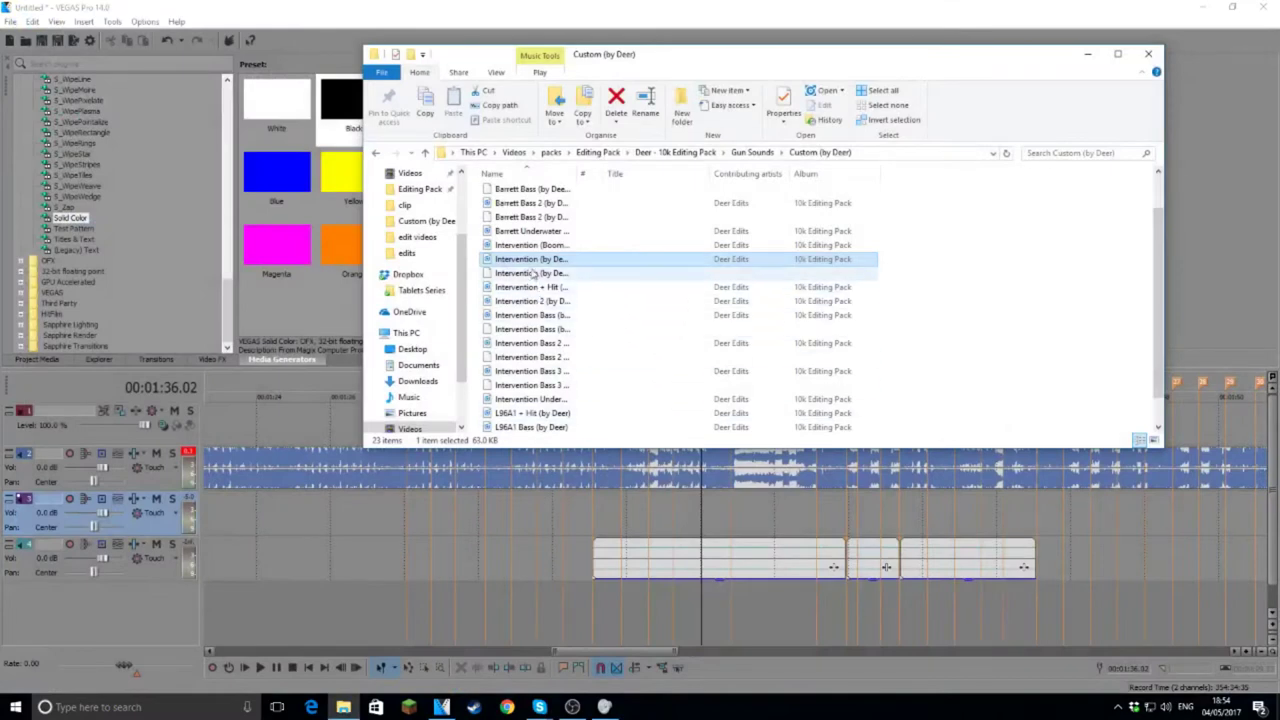
scroll(560, 300, "up", 1)
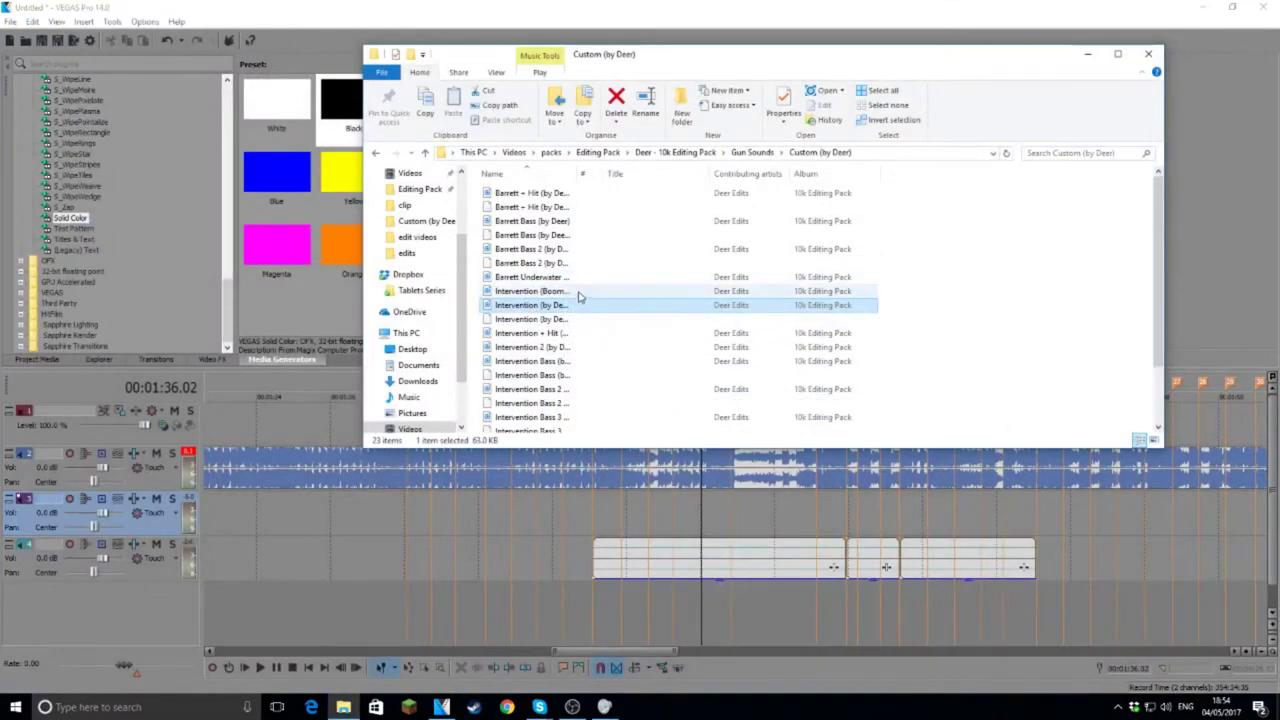
key("BackSpace")
key("BackSpace")
key("BackSpace")
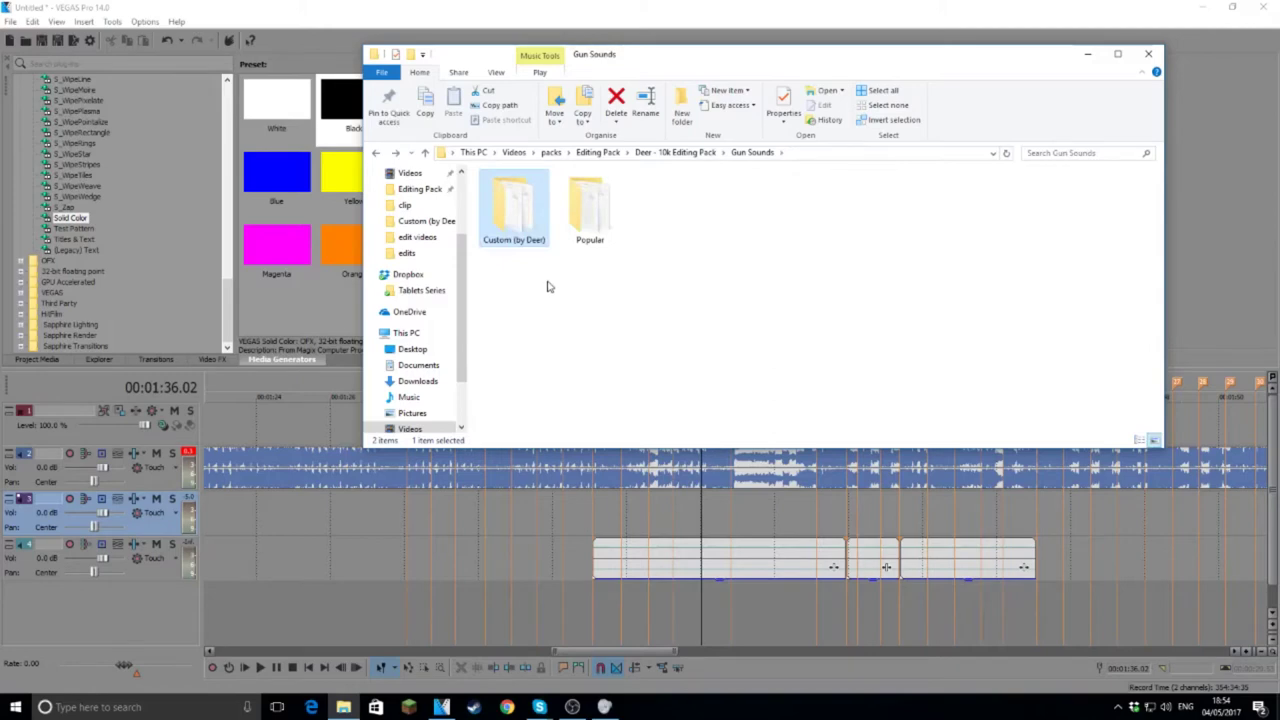
key("BackSpace")
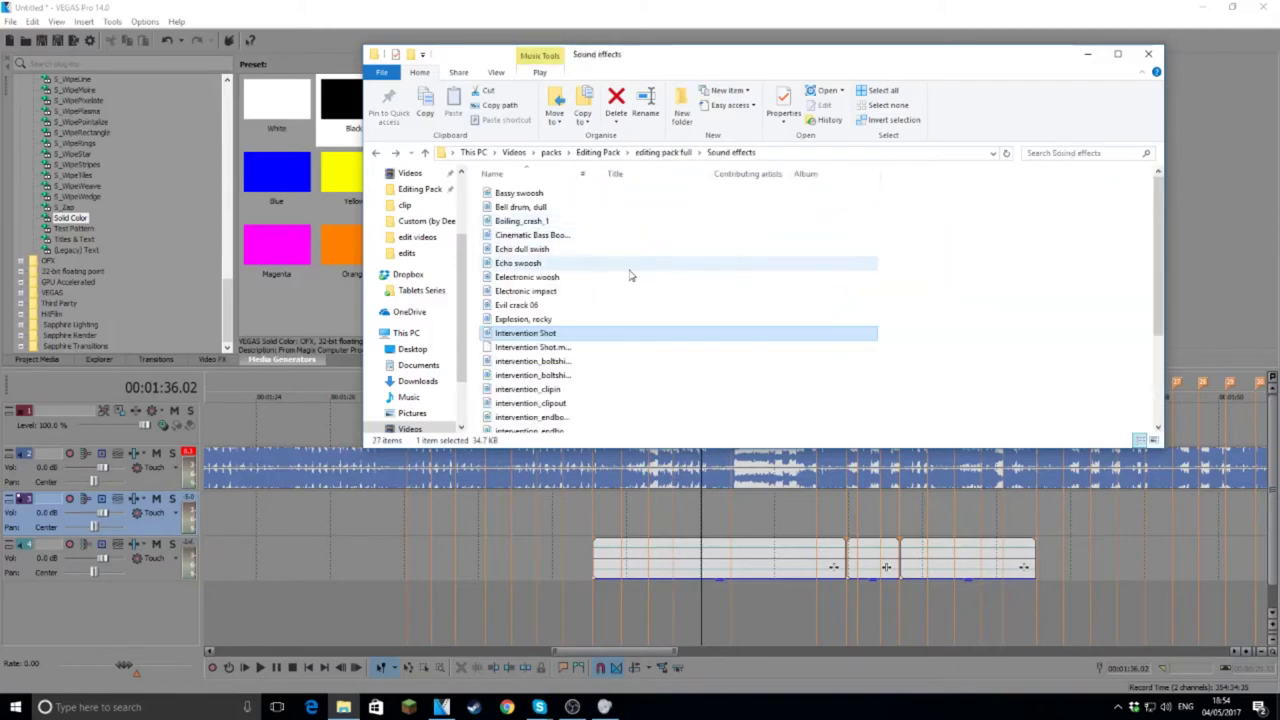
key("BackSpace")
left_click(641, 155)
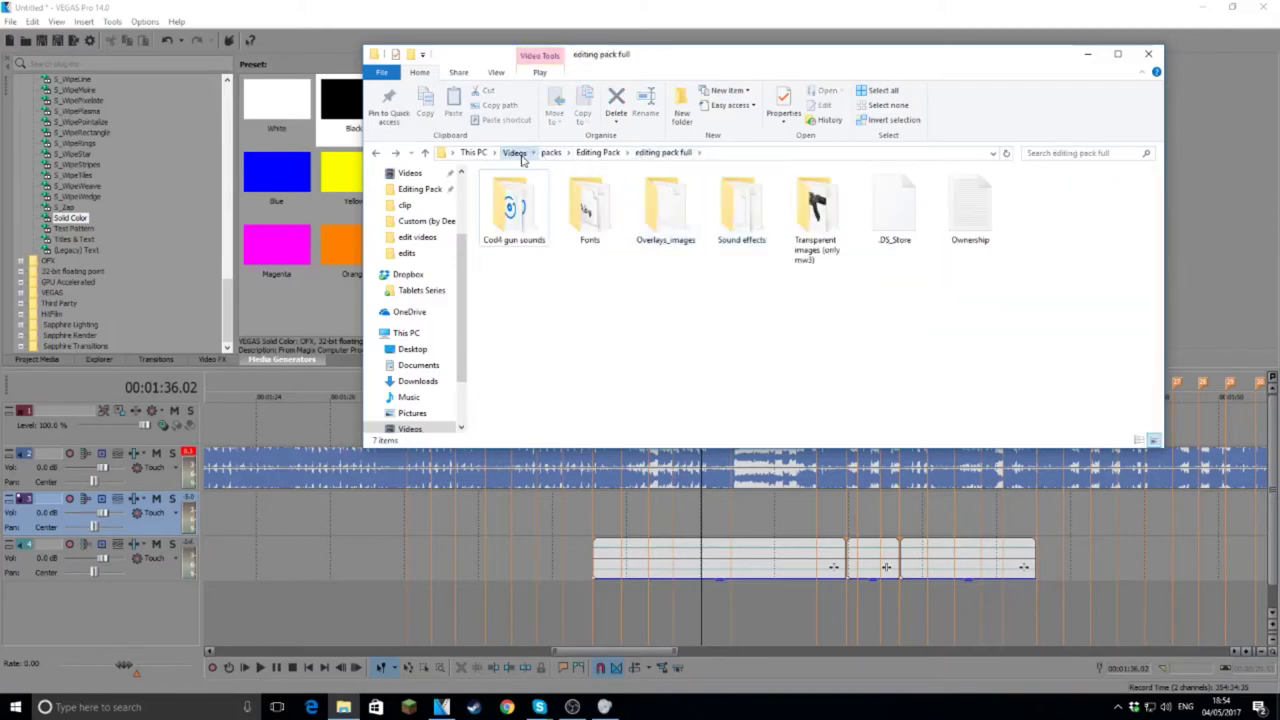
Step: Add Intervention Shot from the Modern Warfare 2 Intervention folder of Wiliam's Ultimate CoD Sniper SoundFX Pack to the empty audio track near 00:01:34
left_click(517, 153)
double_click(1110, 210)
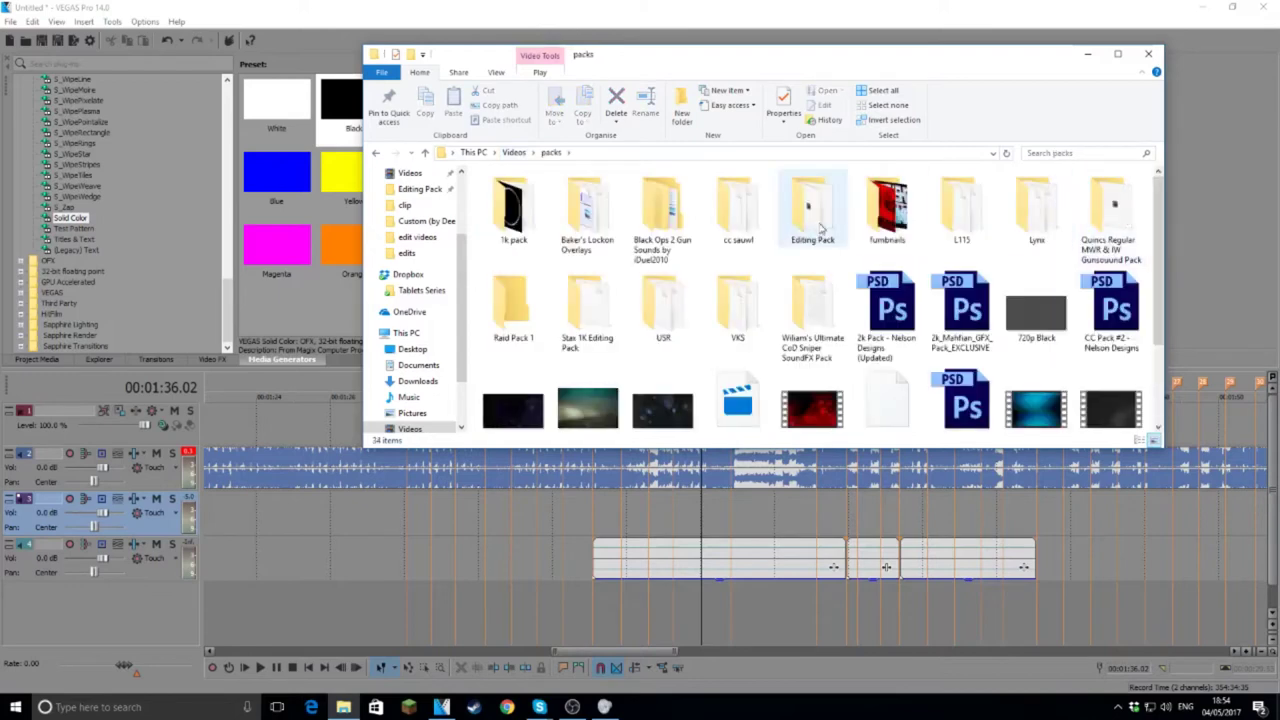
double_click(804, 316)
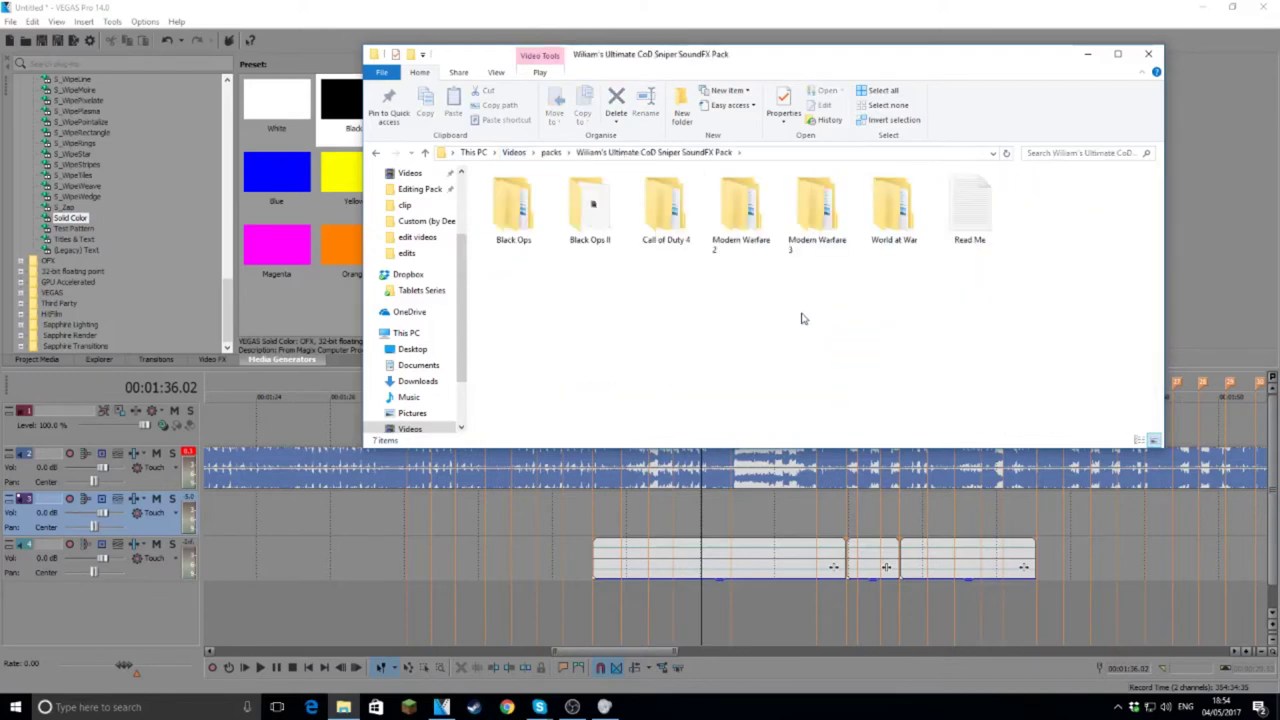
double_click(758, 230)
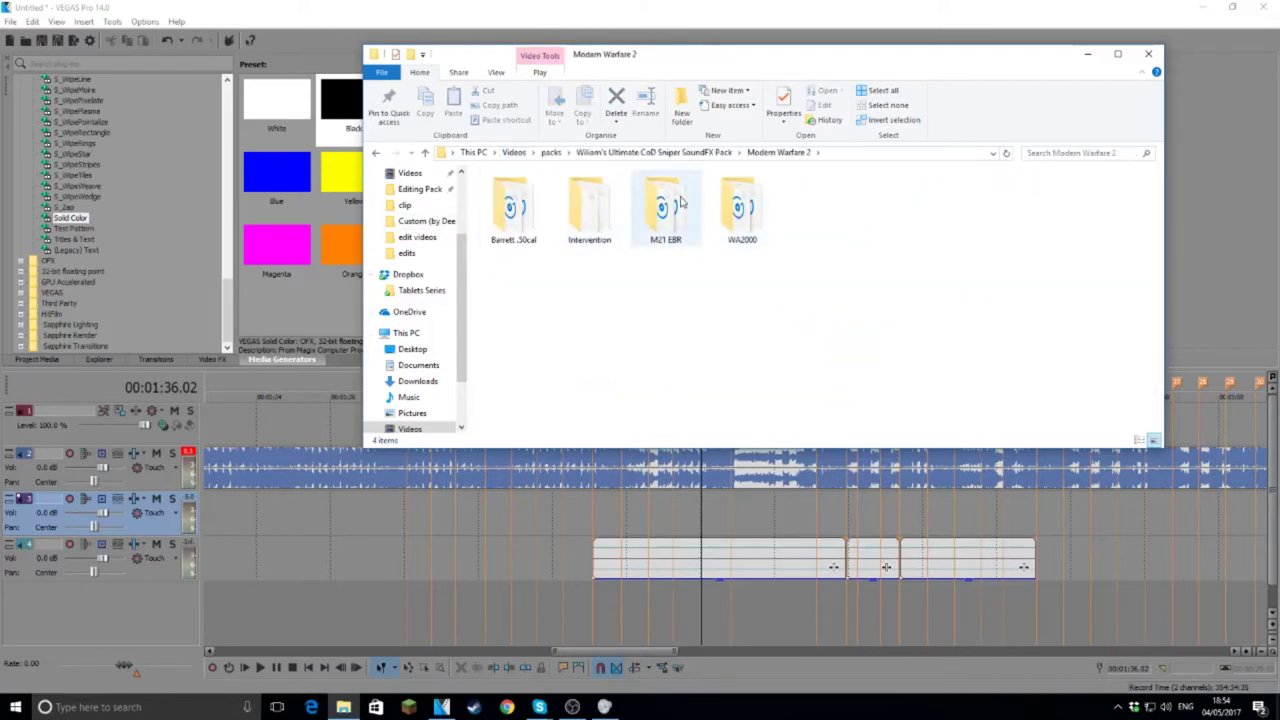
double_click(586, 208)
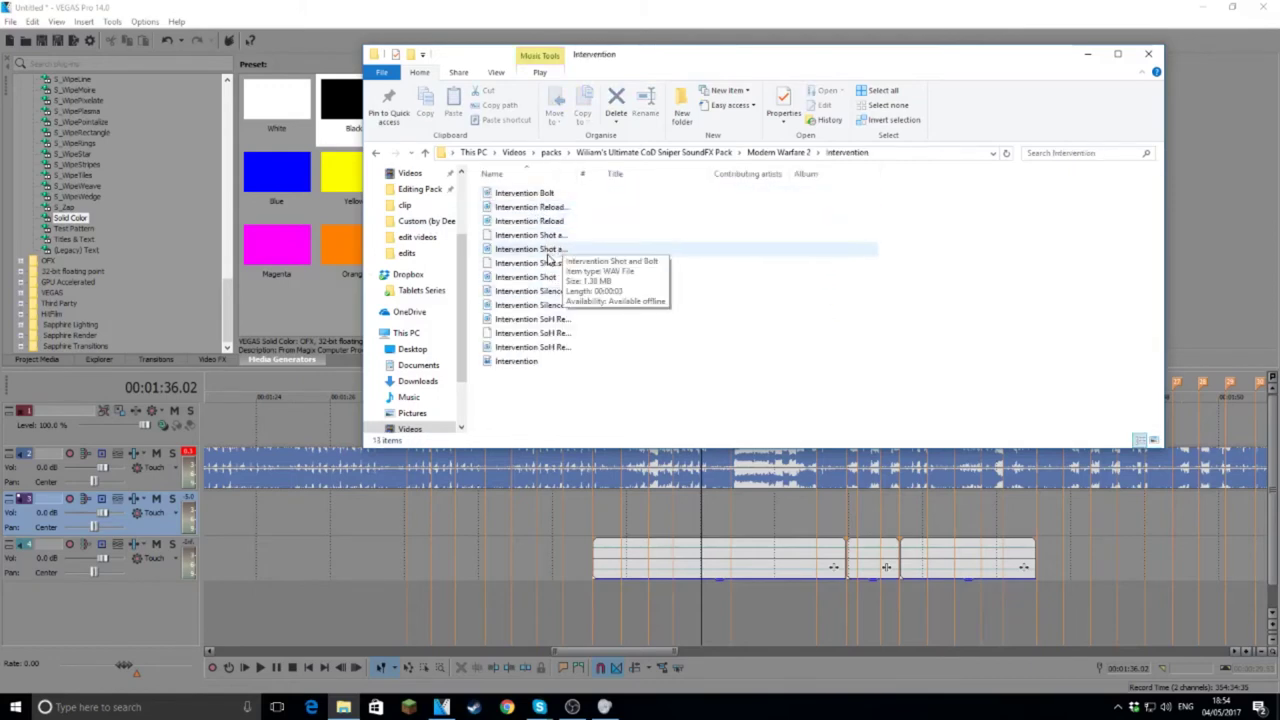
left_click(546, 281)
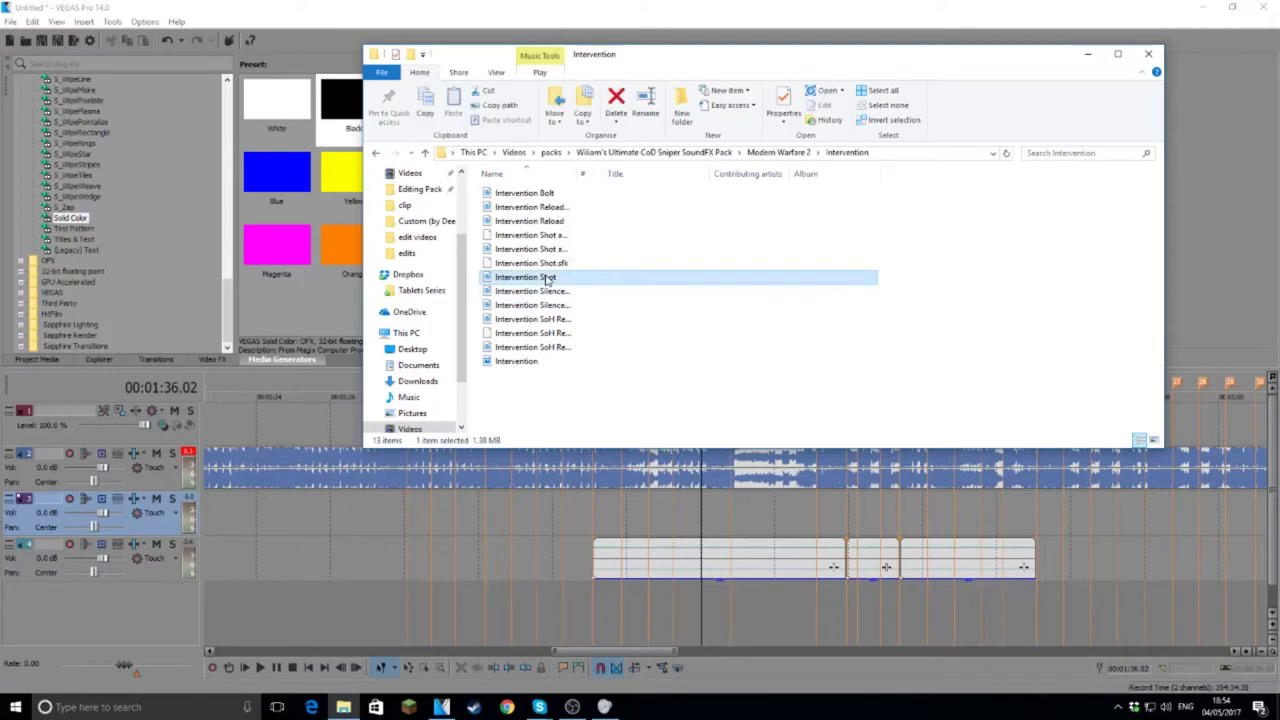
left_click_drag(630, 519, 628, 514)
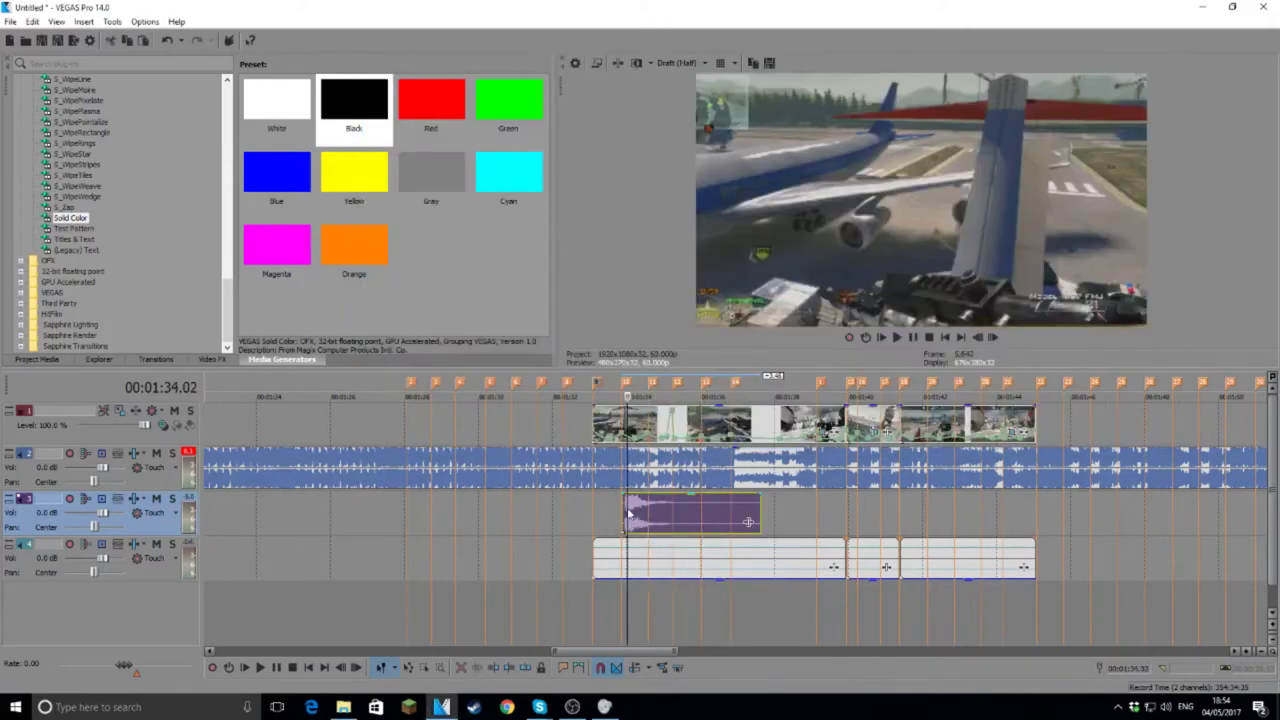
Step: Play back the first clips to check how the new gunshot sound fits the shot and the music
left_click(607, 508)
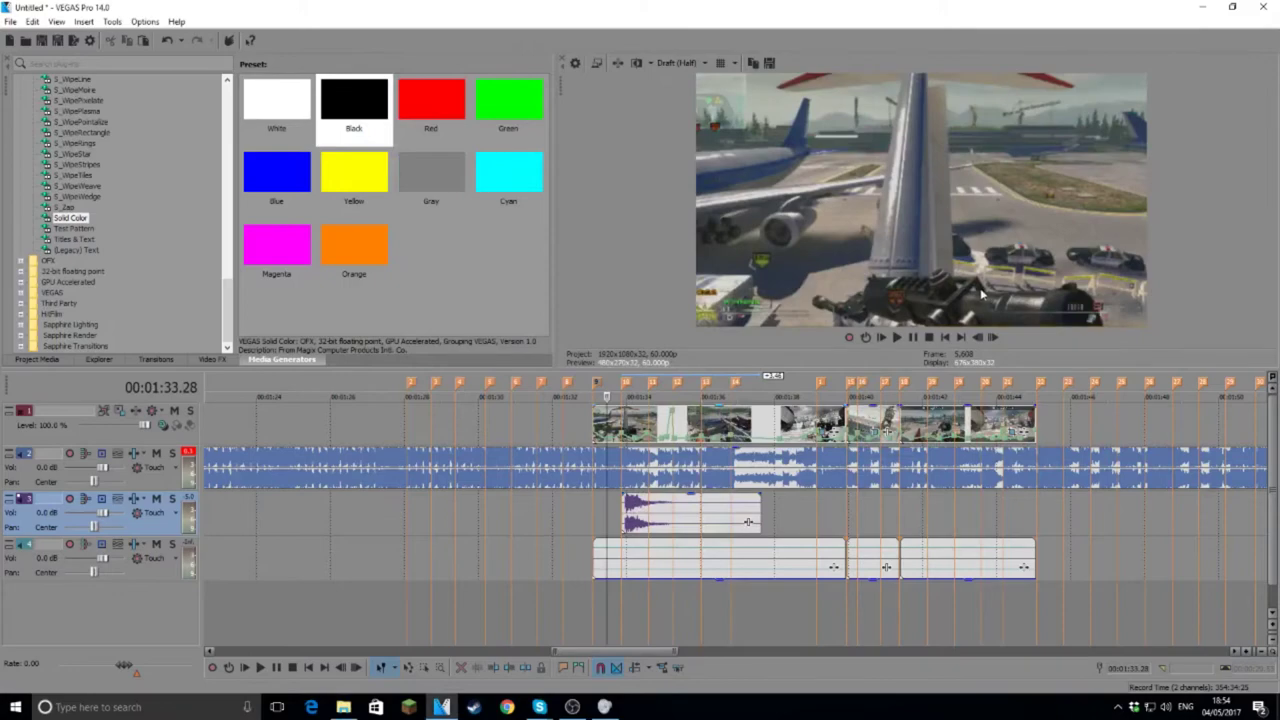
left_click(898, 338)
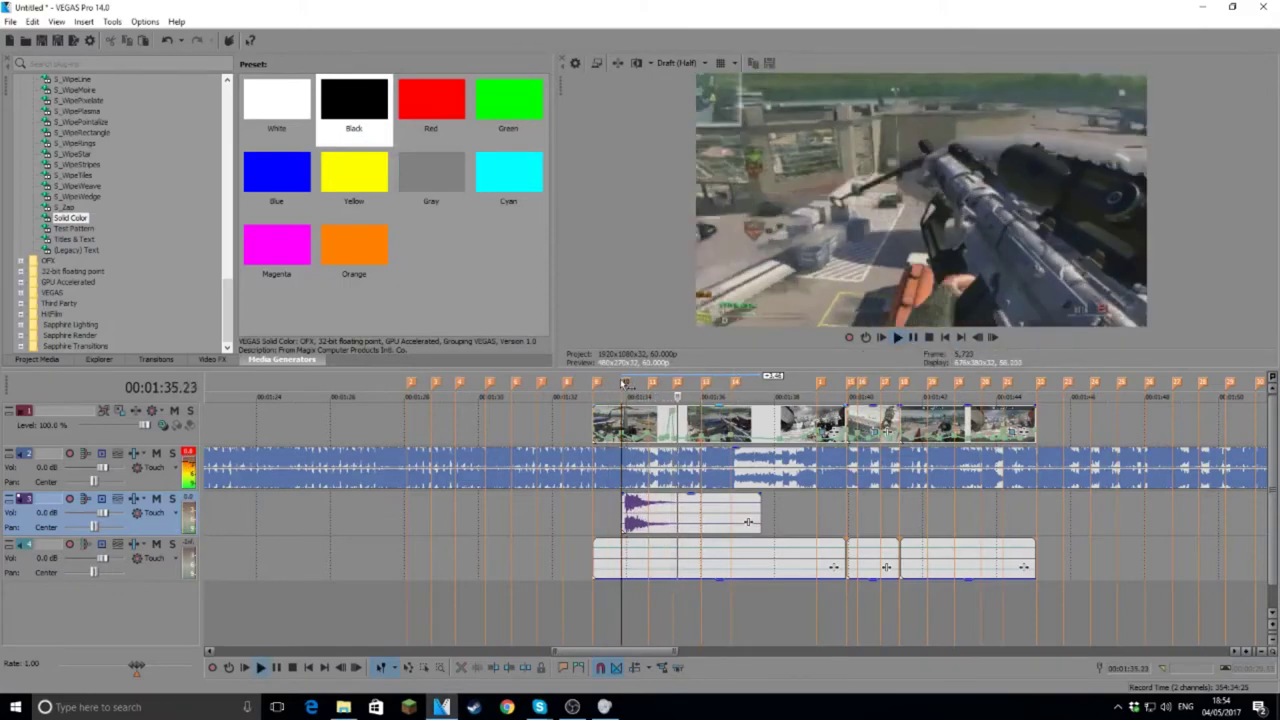
double_click(596, 383)
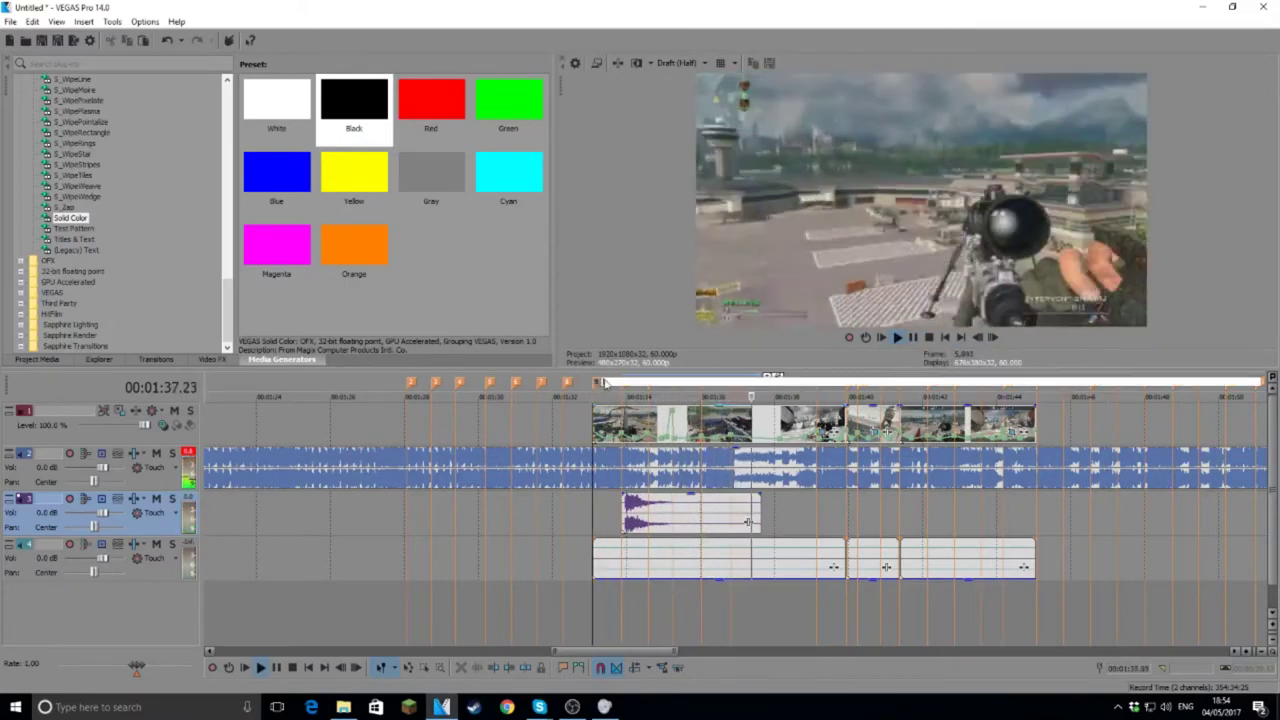
key("Return")
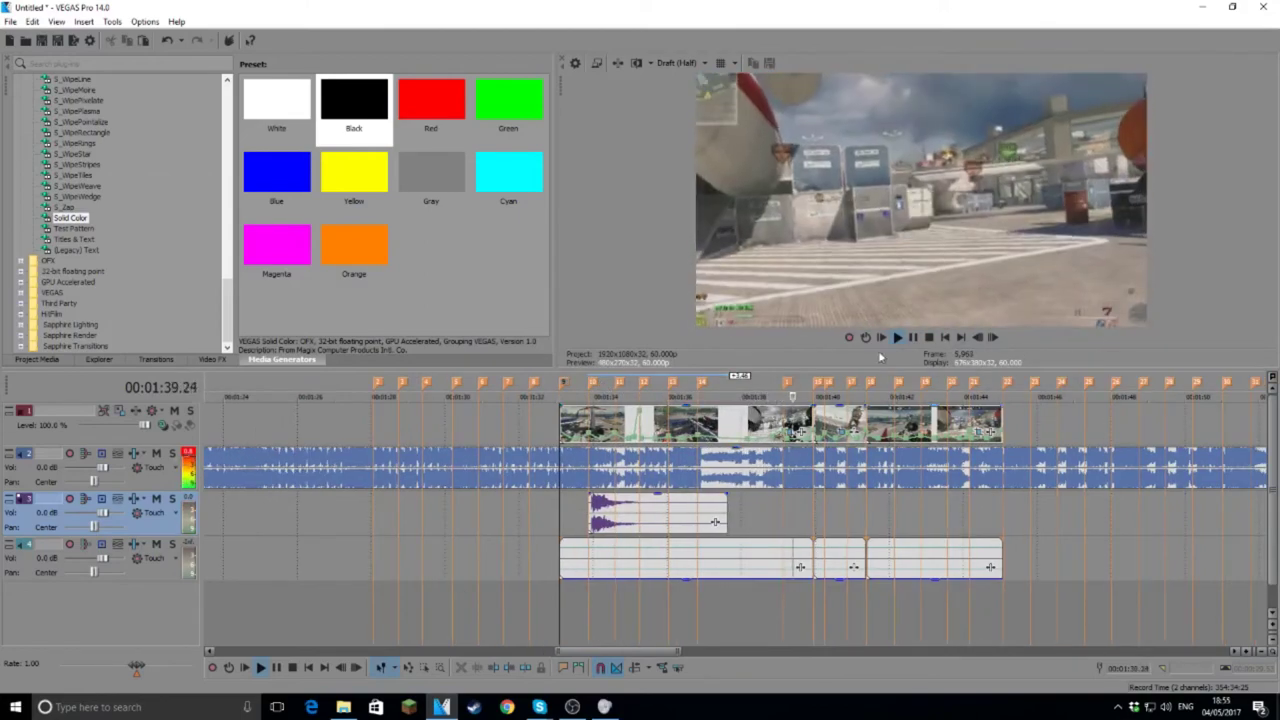
left_click(911, 338)
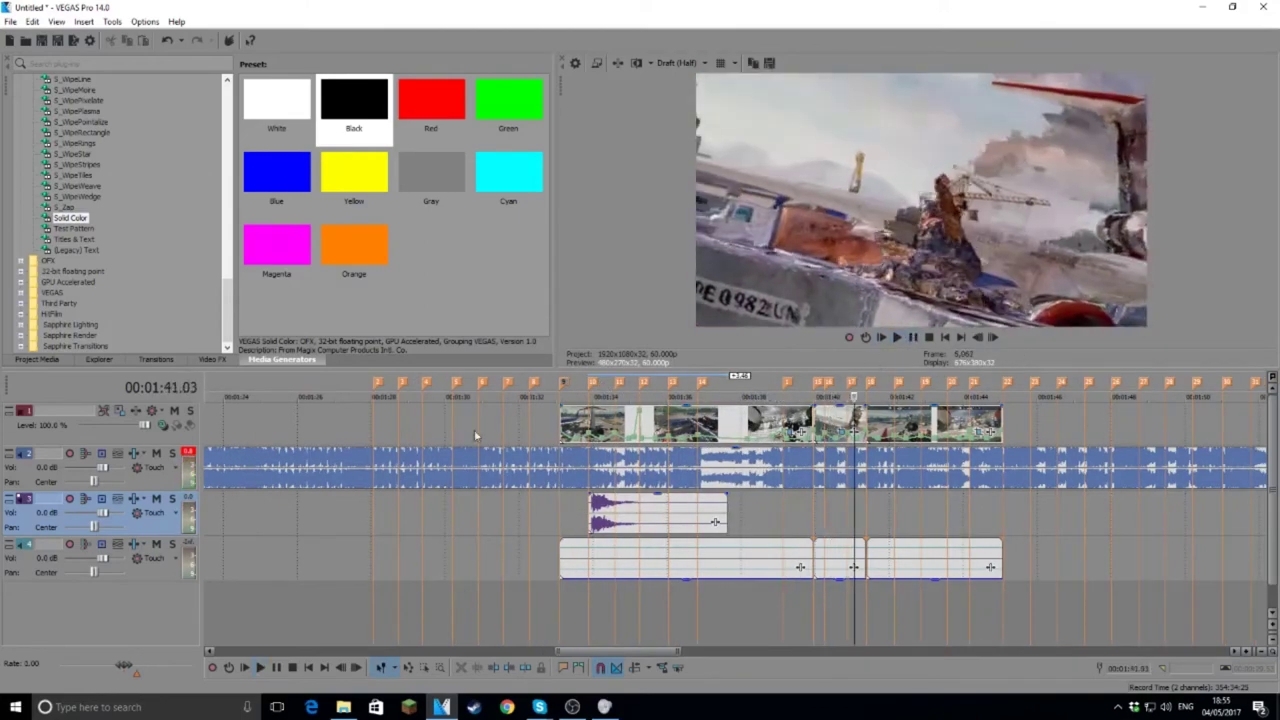
left_click(575, 387)
left_click(895, 338)
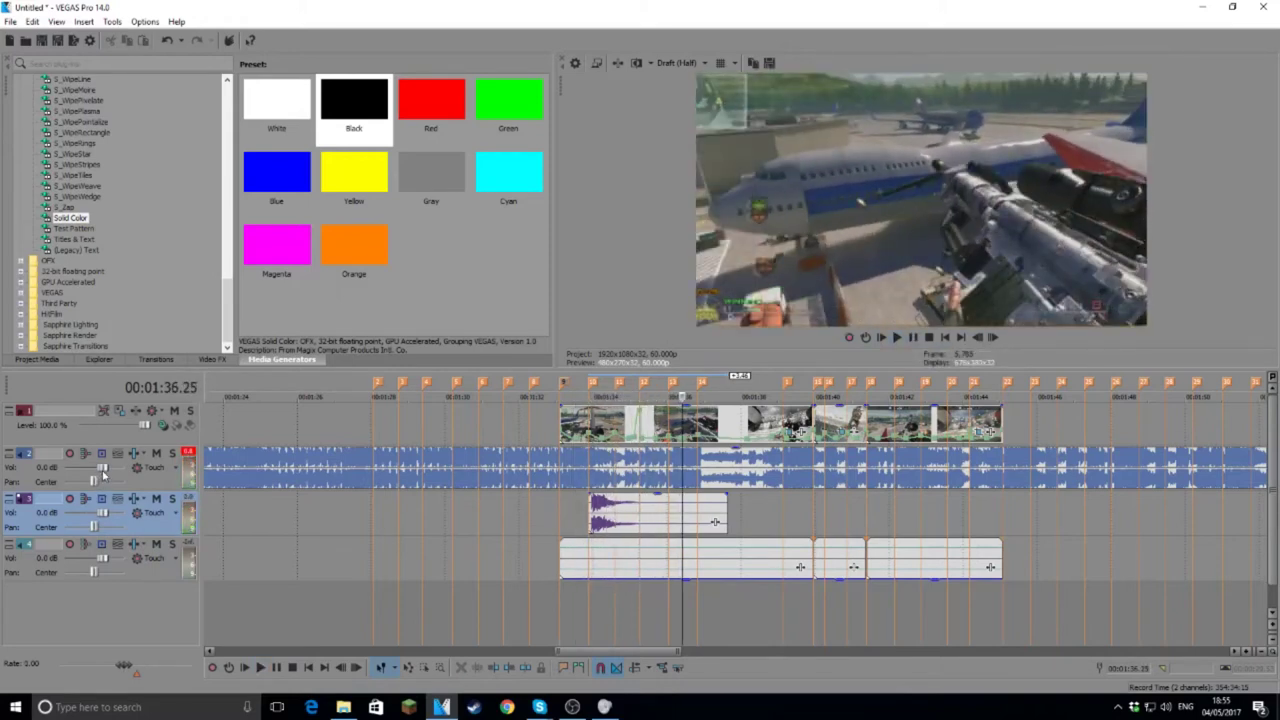
Step: Set the music track's volume to -2.6 dB, checking its balance against the gunshot in playback
left_click(561, 384)
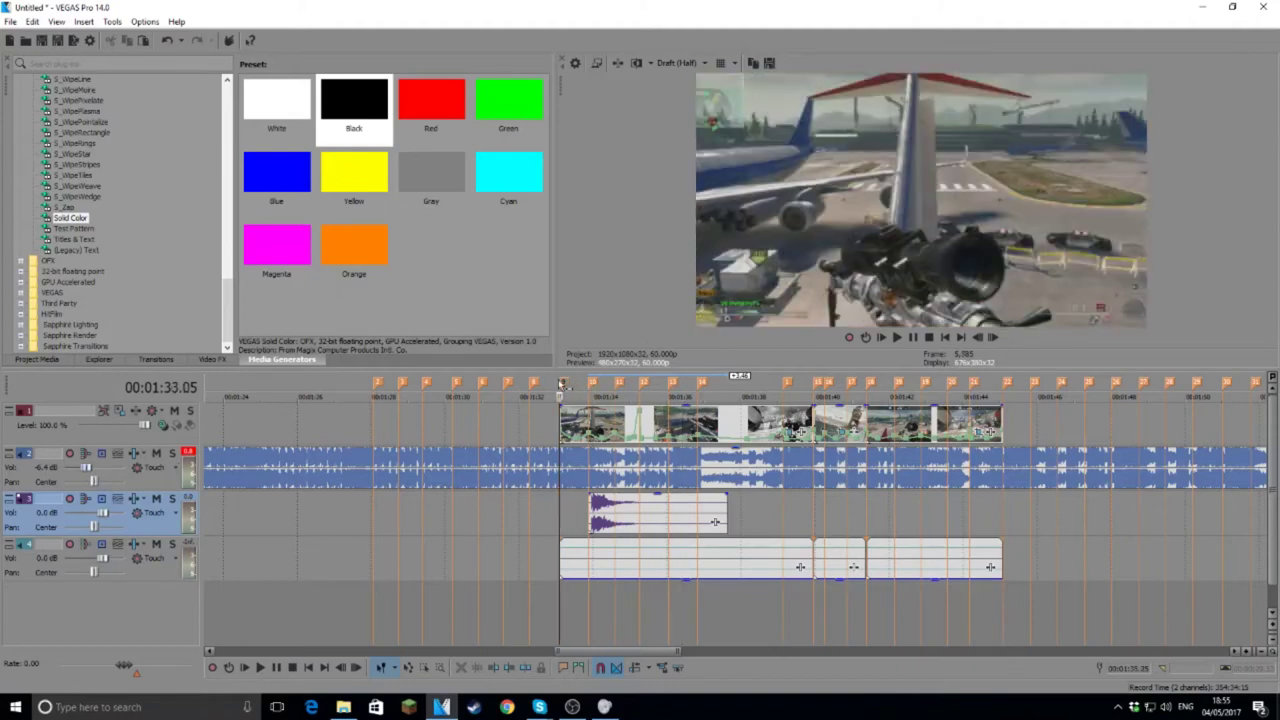
left_click(897, 338)
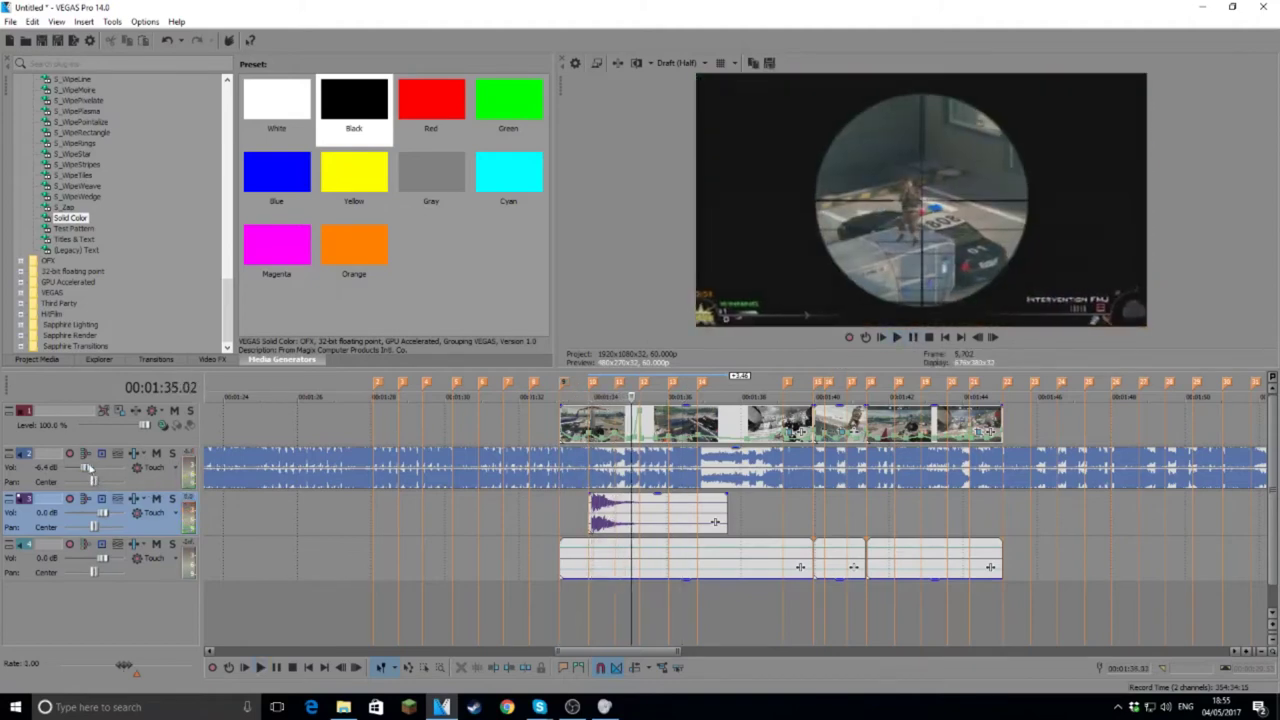
left_click(597, 389)
left_click(900, 337)
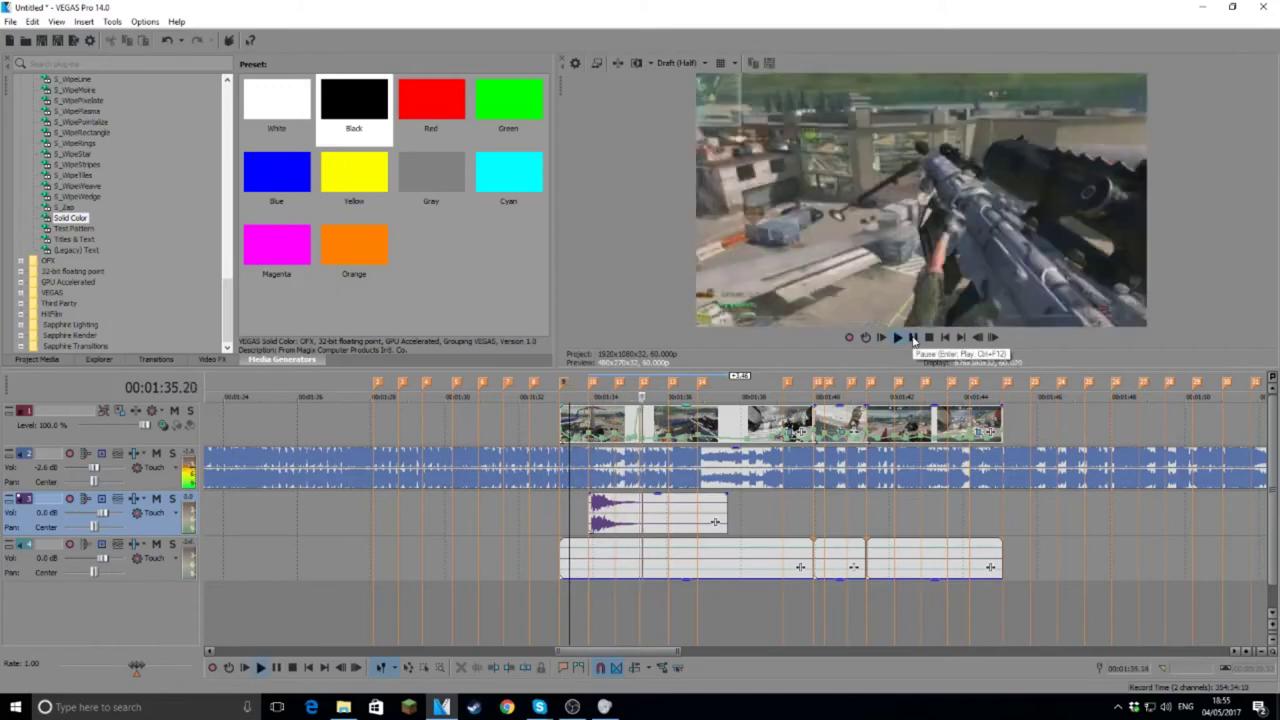
left_click(912, 338)
Step: Move the gunshot sound to marker 12 at about 00:01:35.15 and play it back
left_click_drag(620, 518, 665, 515)
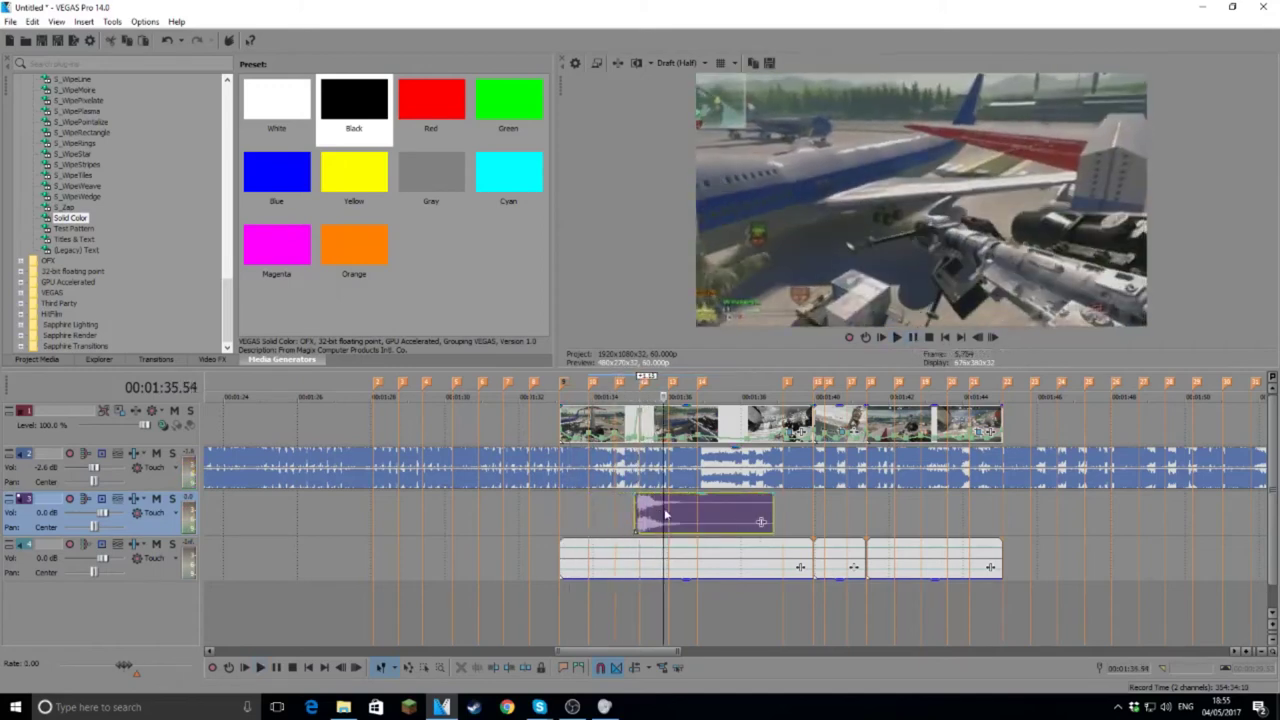
left_click(641, 396)
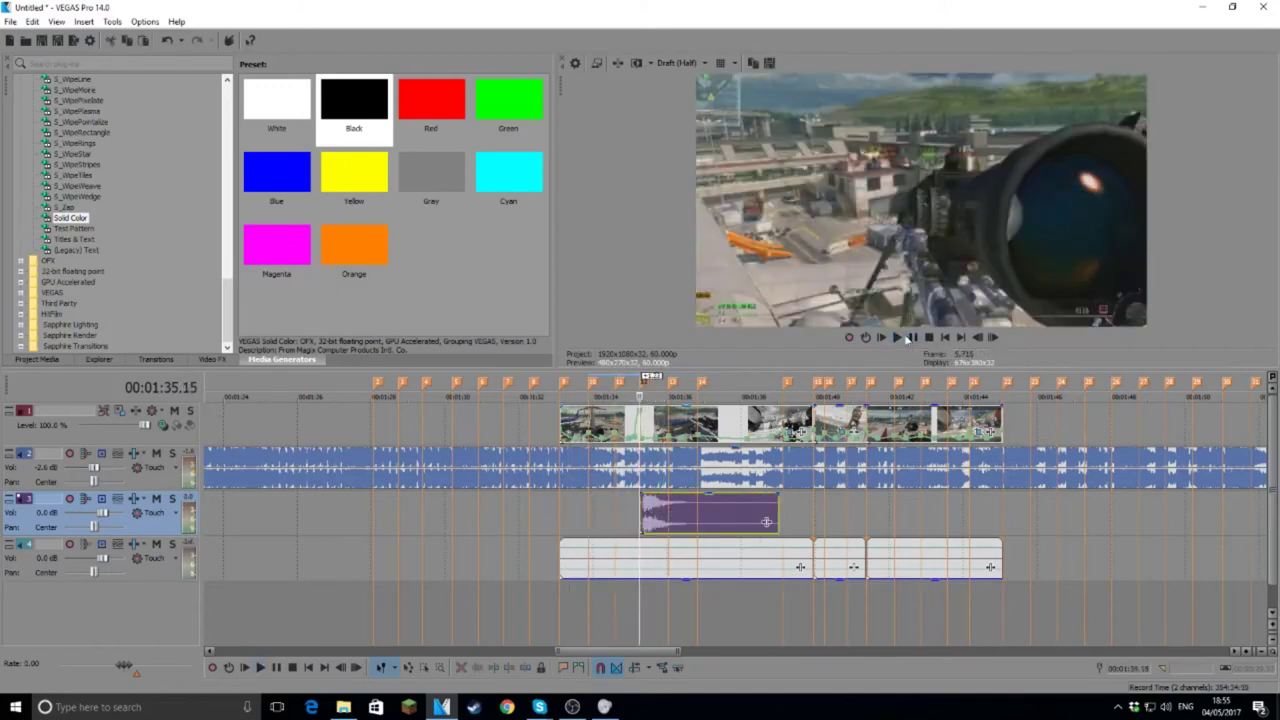
left_click(898, 338)
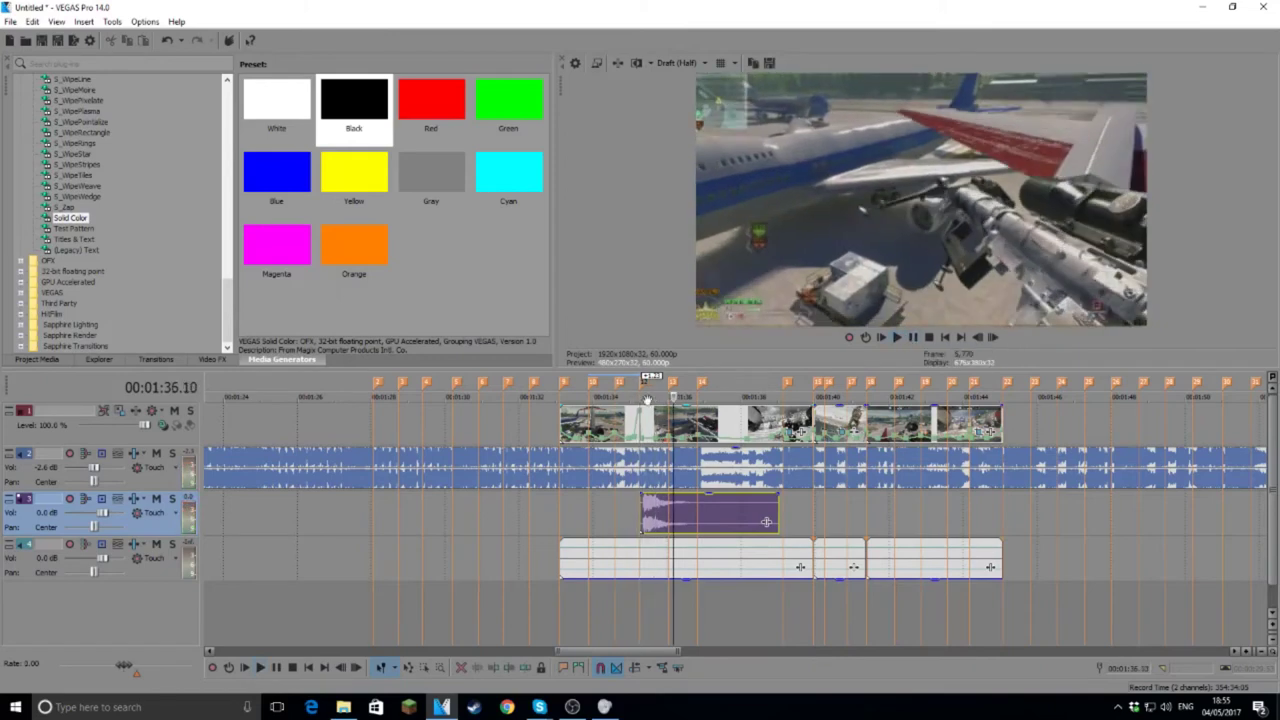
Step: Trim the silent start of the gunshot sound and shorten its tail to just before marker 14
left_click(645, 410)
scroll(687, 581, "up", 5)
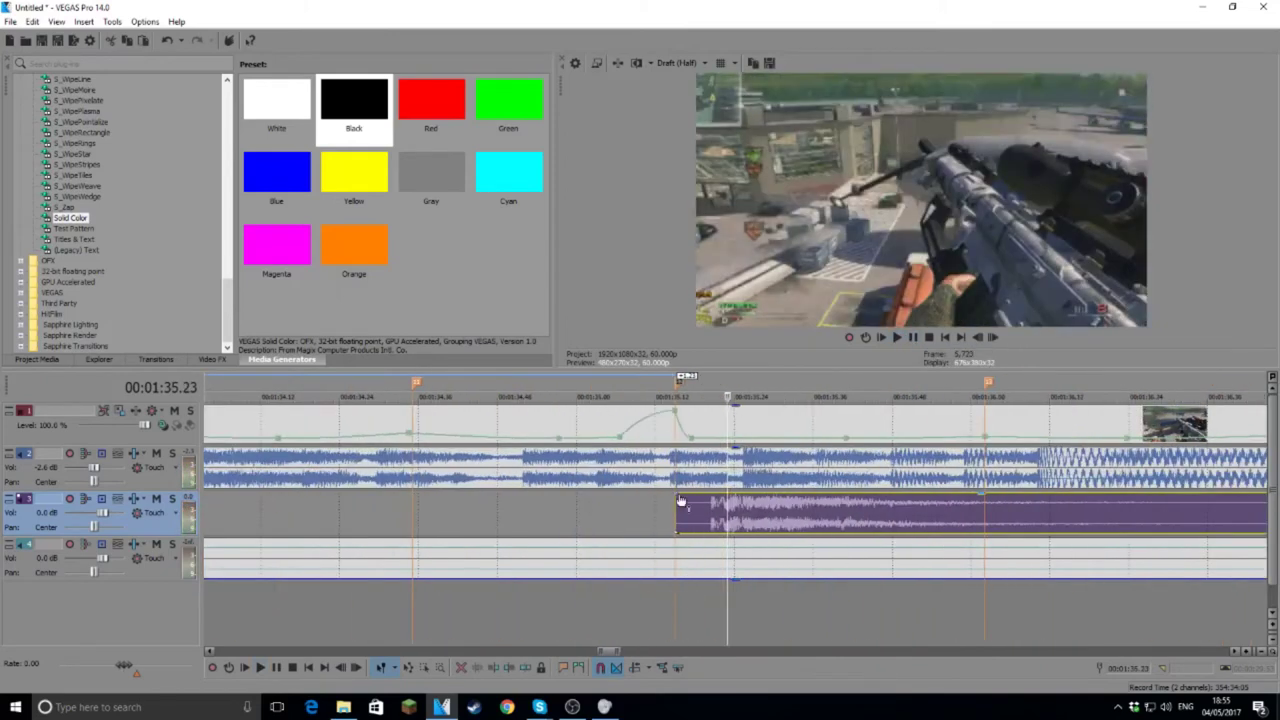
left_click_drag(701, 495, 670, 501)
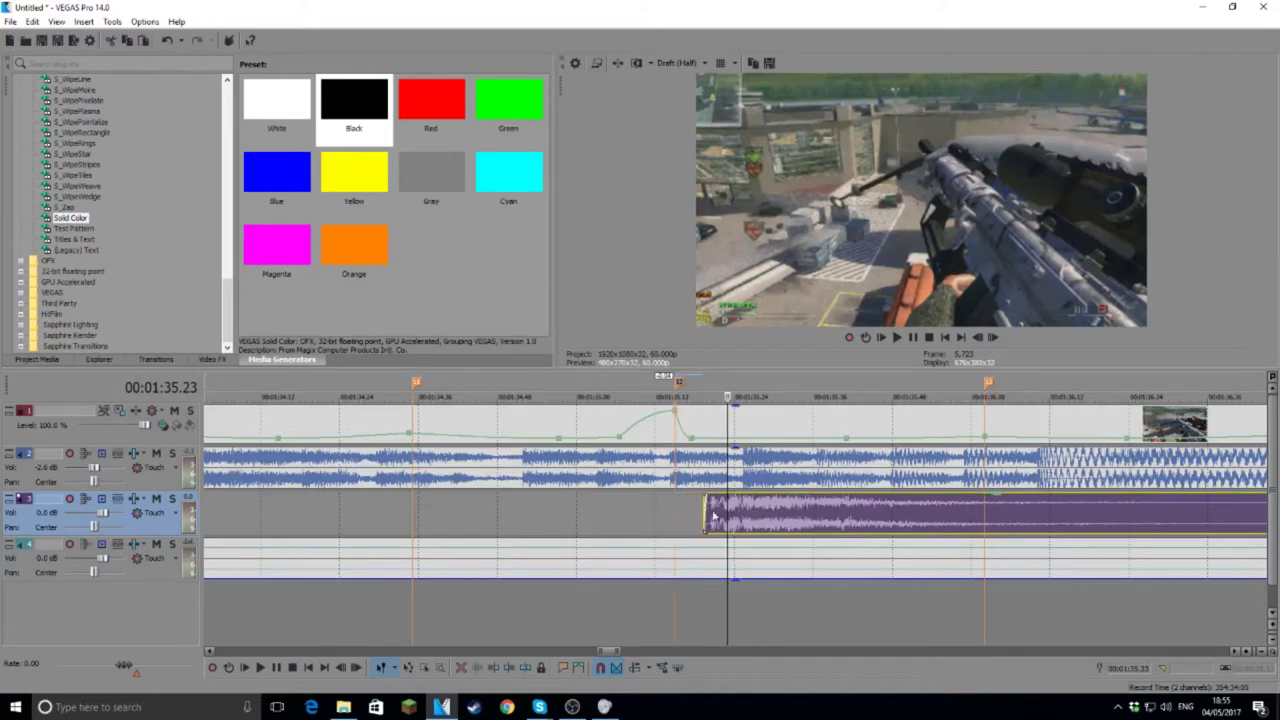
scroll(1202, 520, "down", 3)
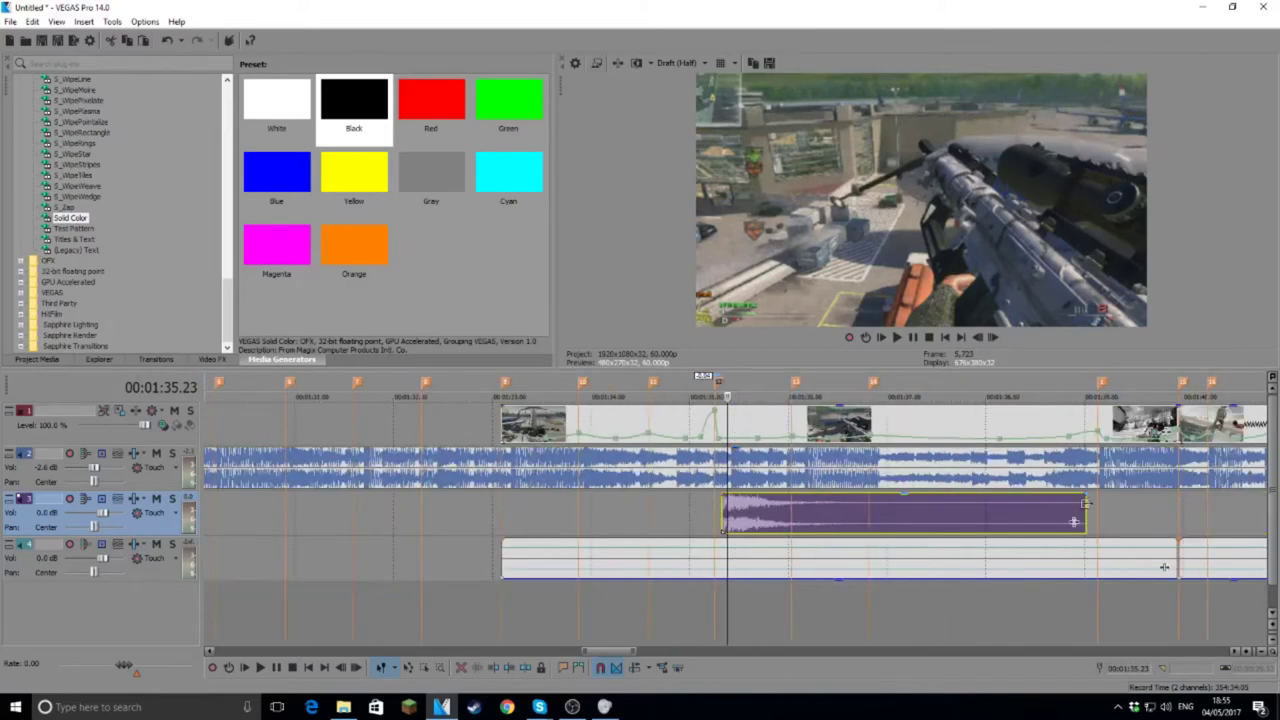
left_click_drag(1074, 521, 945, 520)
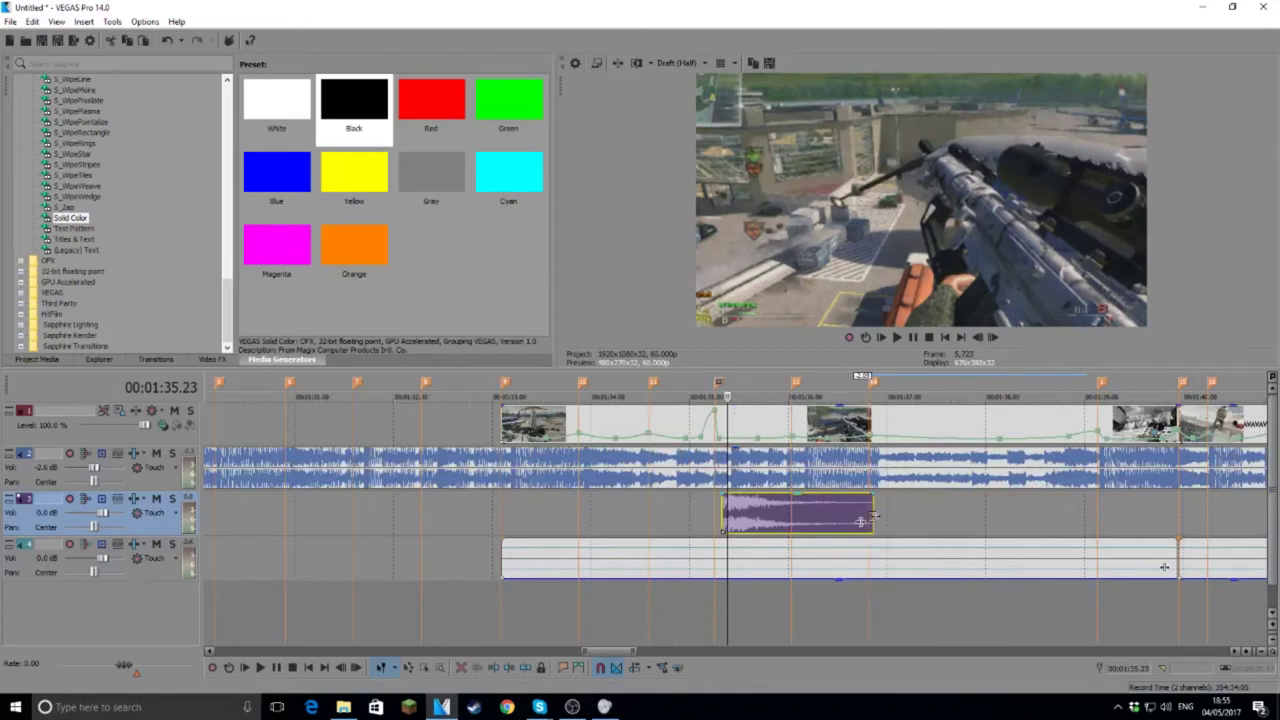
Step: Copy the trimmed gunshot sound and align its start with marker 12
right_click(824, 515)
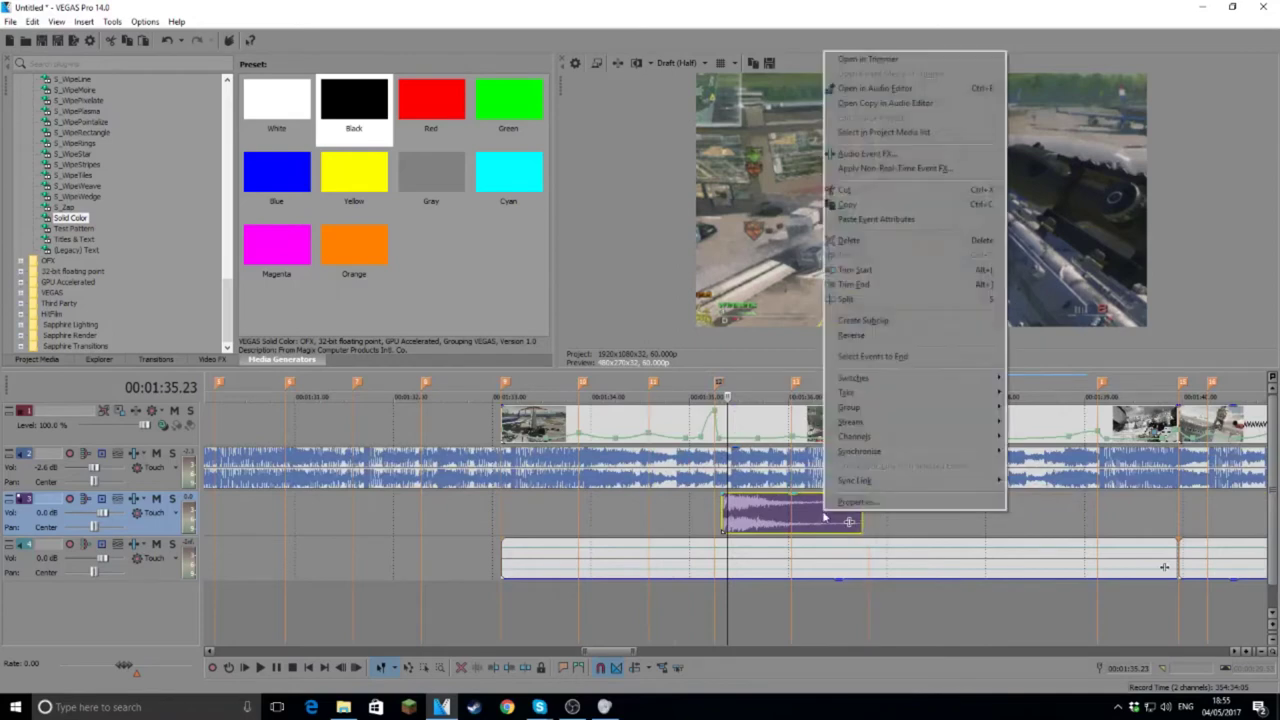
left_click(861, 208)
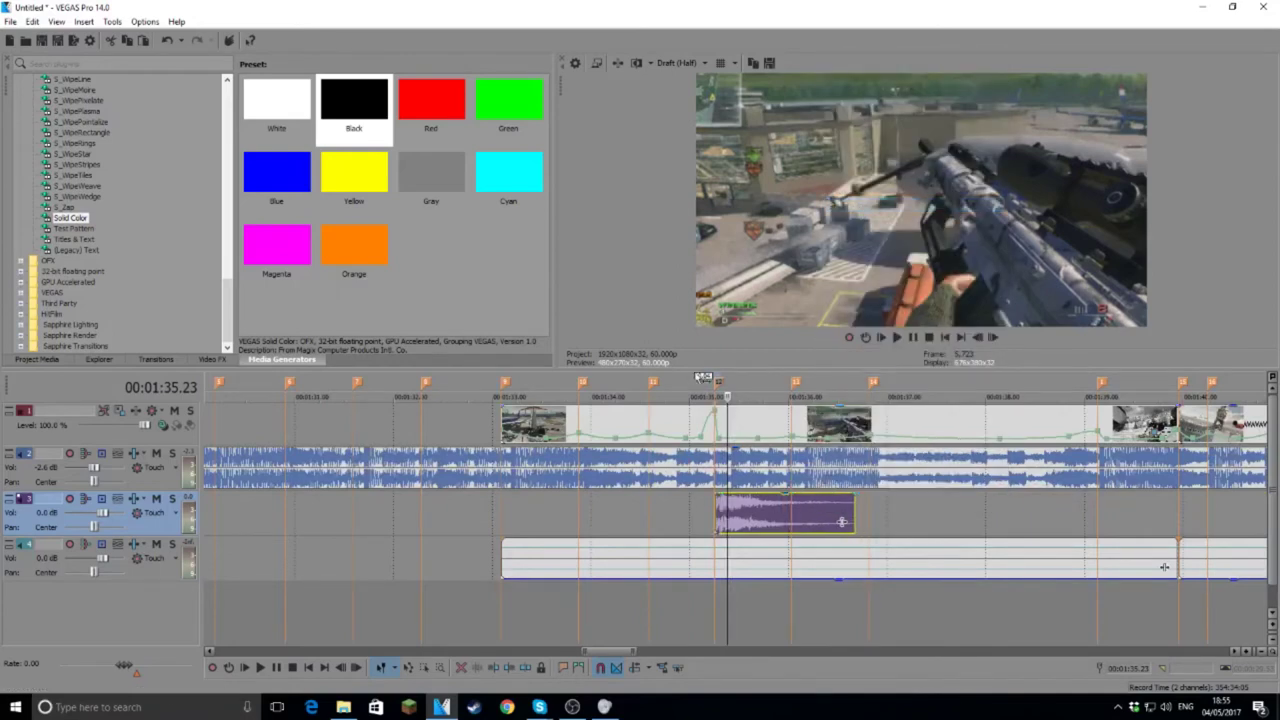
Step: Play back the section around marker 12 to check the trimmed gunshot's timing against the shot
left_click(688, 390)
left_click(903, 337)
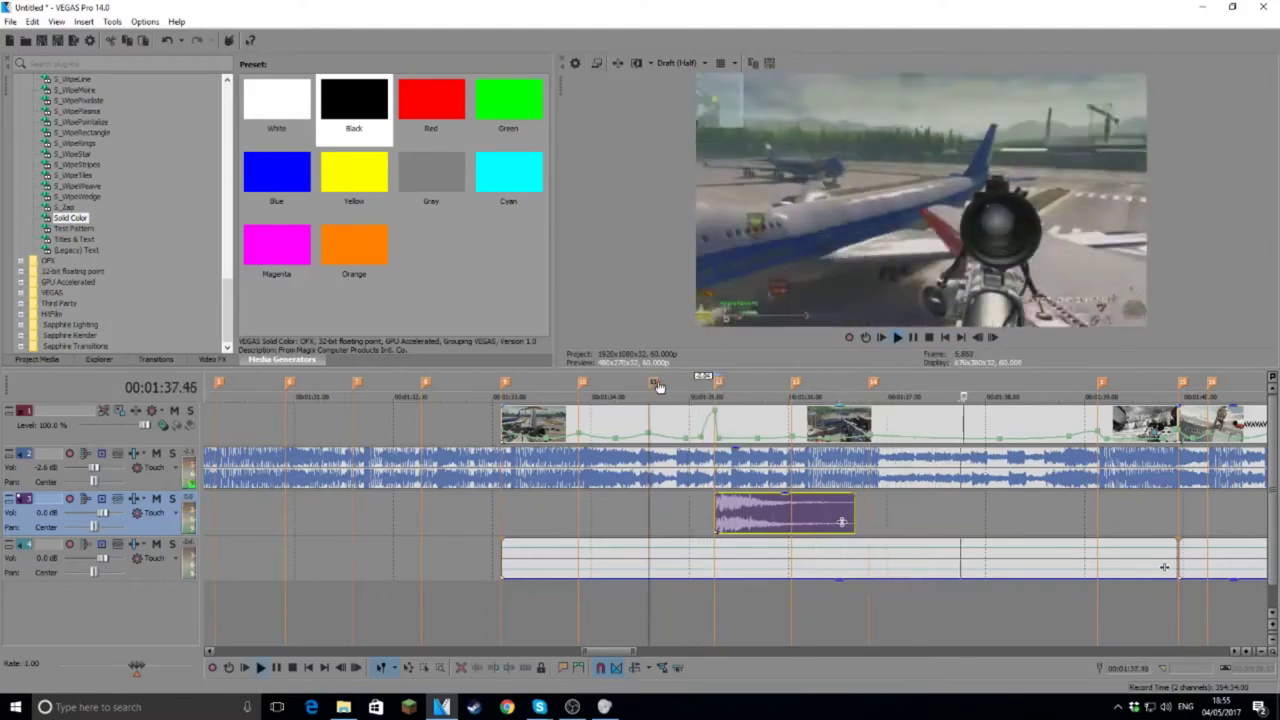
left_click(926, 337)
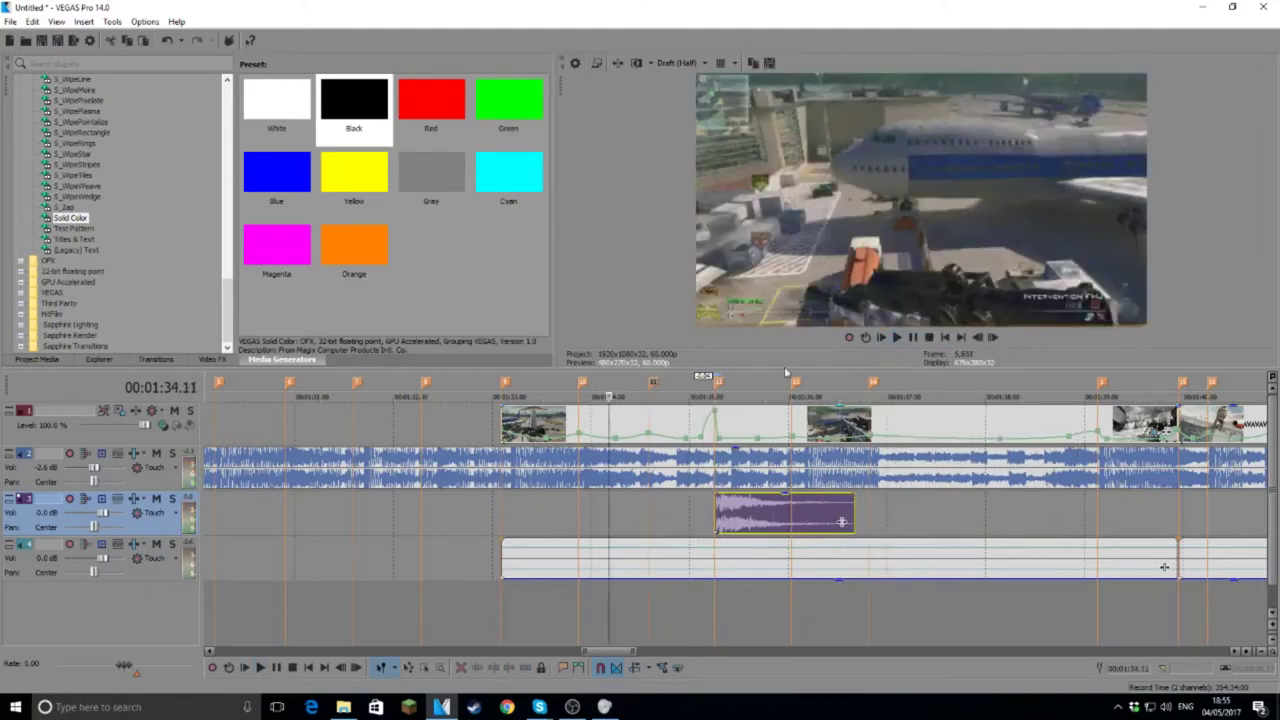
left_click(900, 337)
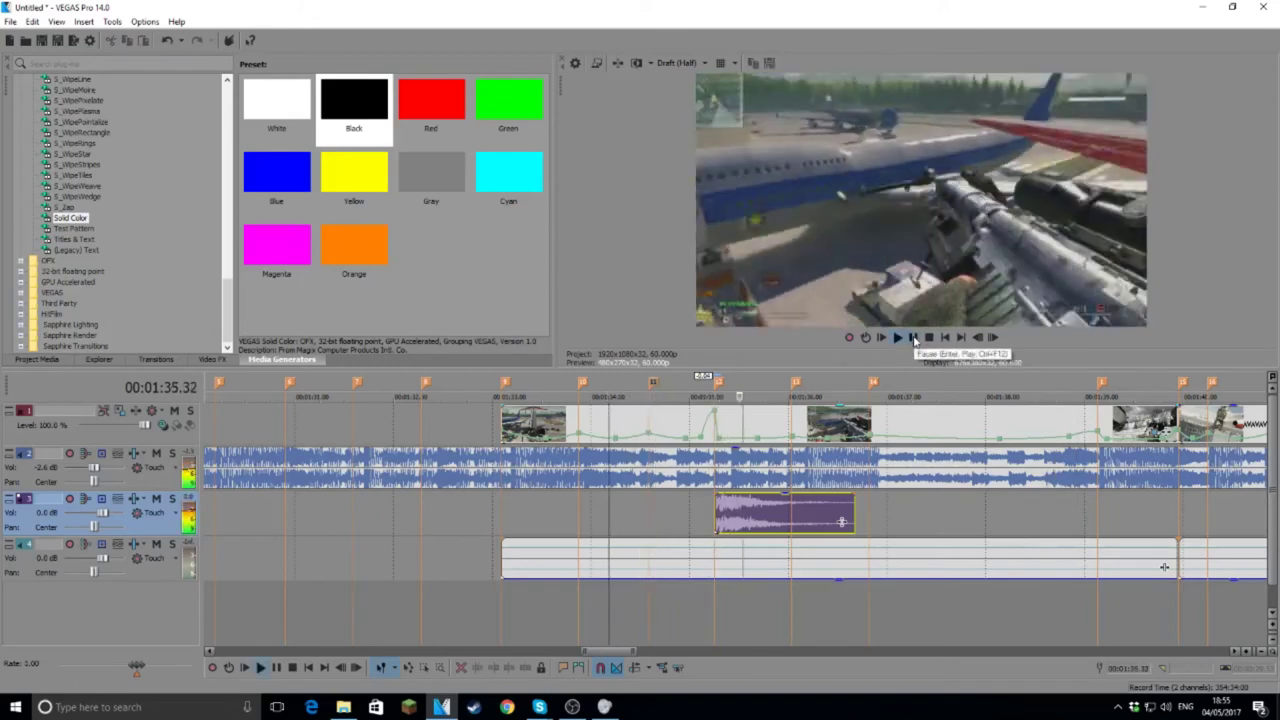
left_click(913, 337)
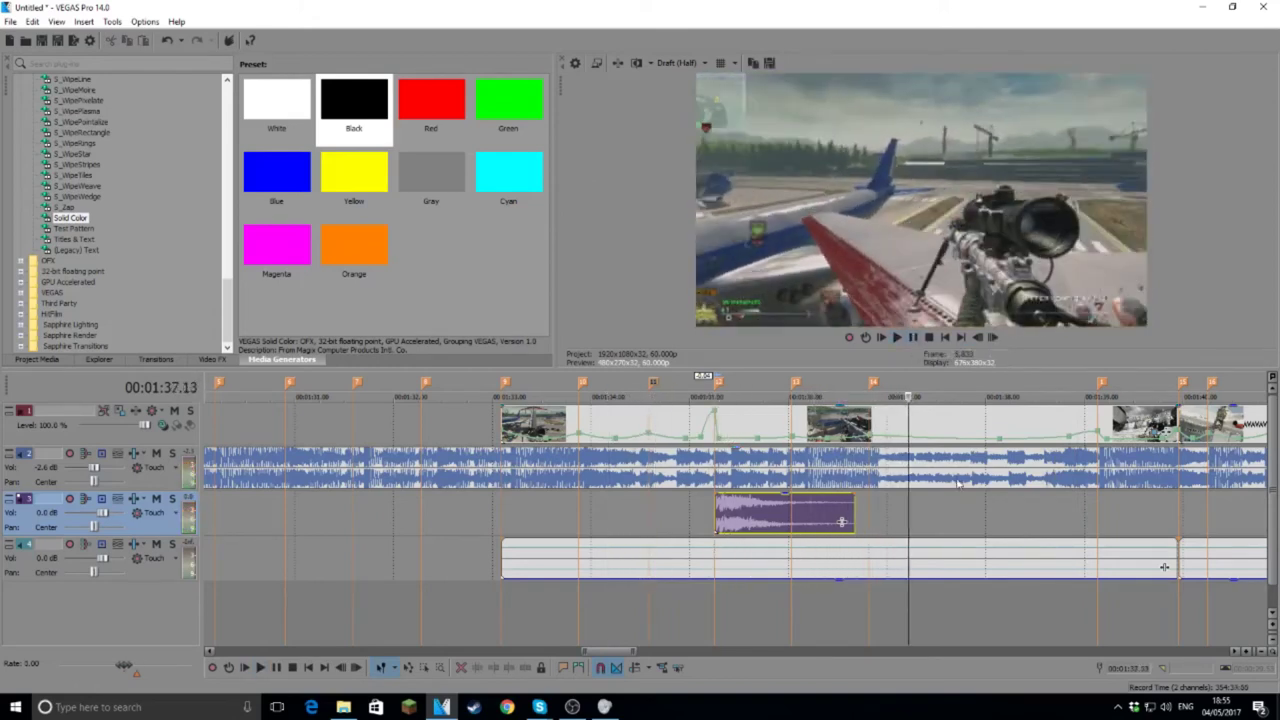
Step: Paste the copied gunshot sound at 00:01:39.08 and again at marker 21 on the gunshot track
scroll(890, 520, "down", 3)
right_click(822, 517)
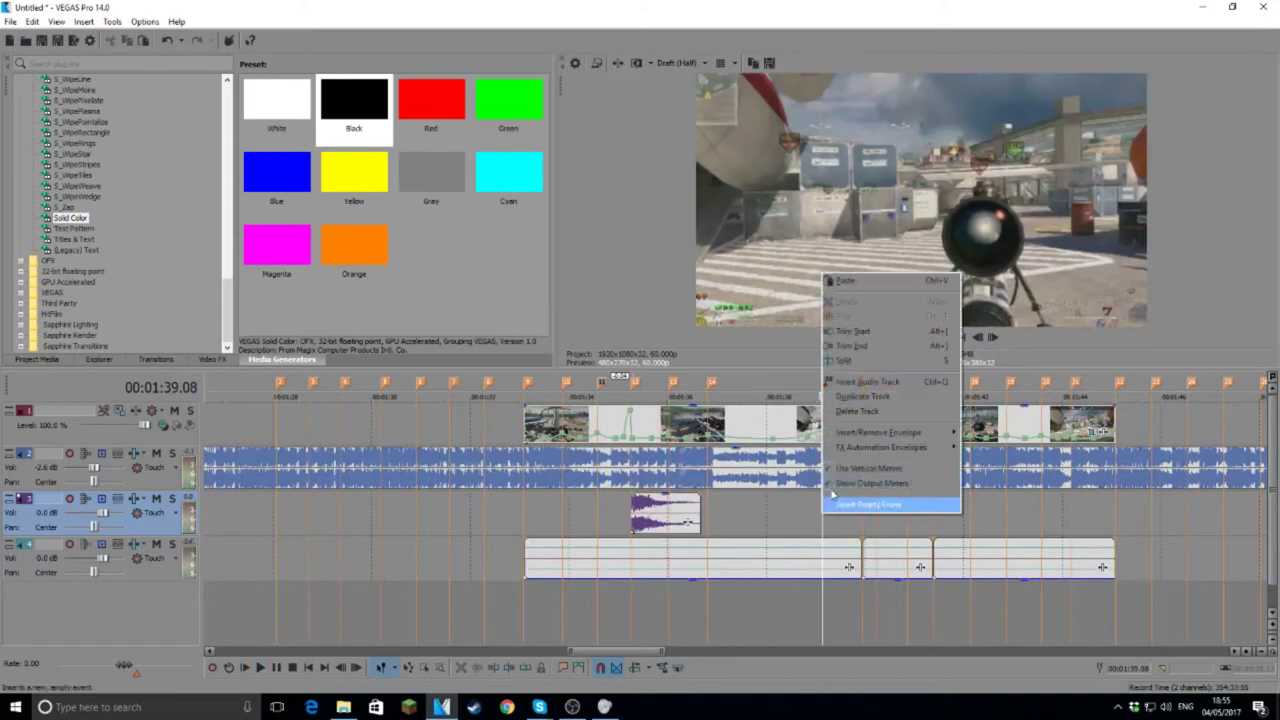
left_click(850, 281)
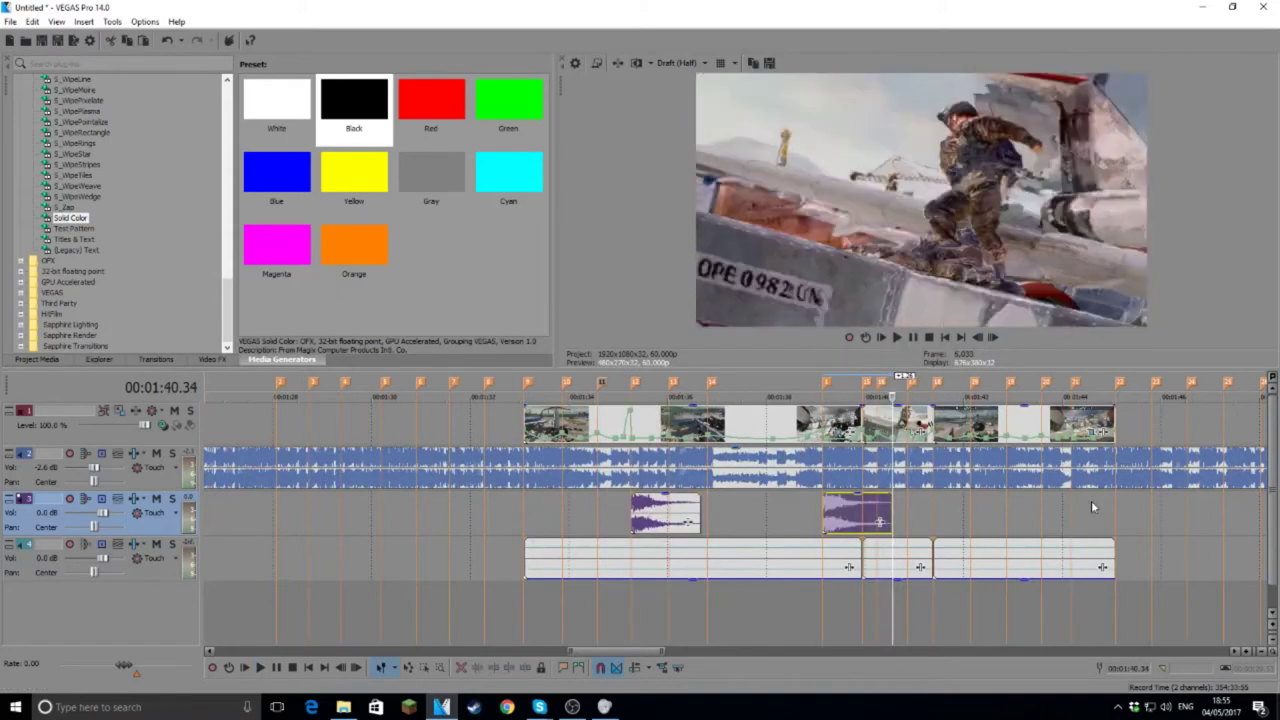
right_click(1070, 516)
left_click(1100, 281)
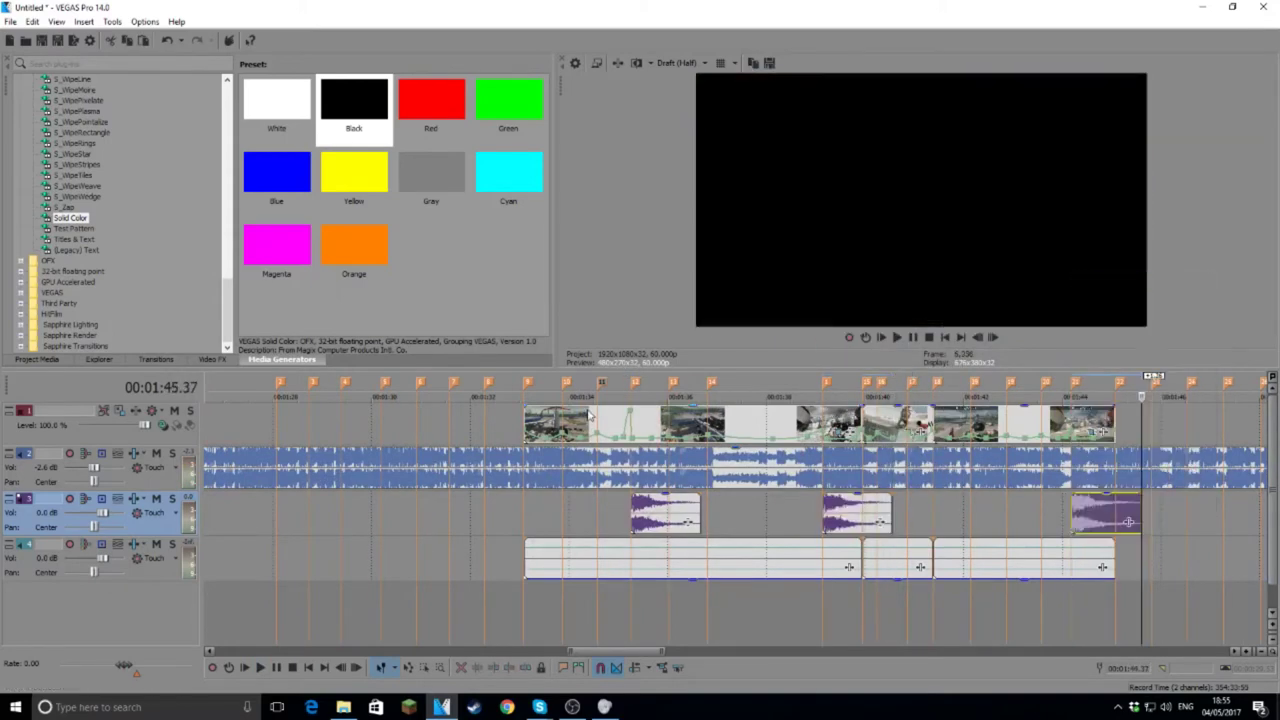
Step: Play back from marker 11 to check the pasted gunshots against the clips
left_click(600, 386)
left_click(899, 338)
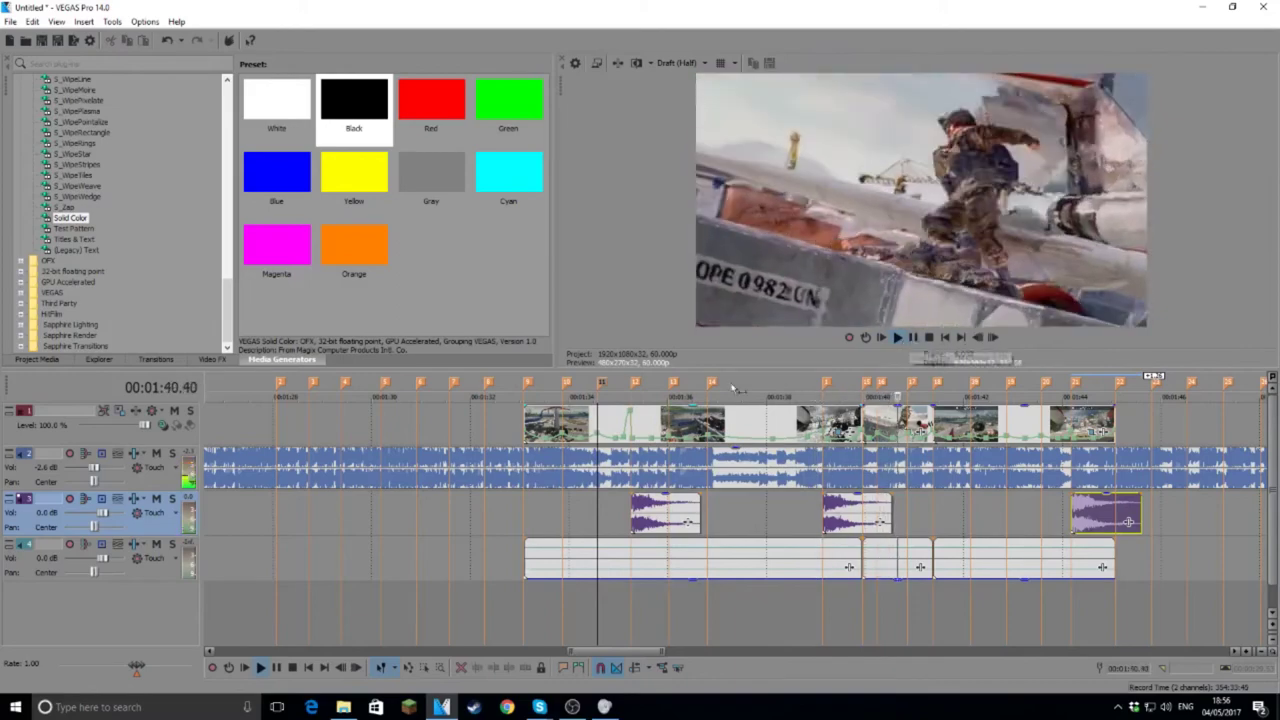
left_click(912, 337)
Step: Find the muzzle-flash frame at 00:01:36.47, just before marker 14, and paste the gunshot sound there
left_click(631, 387)
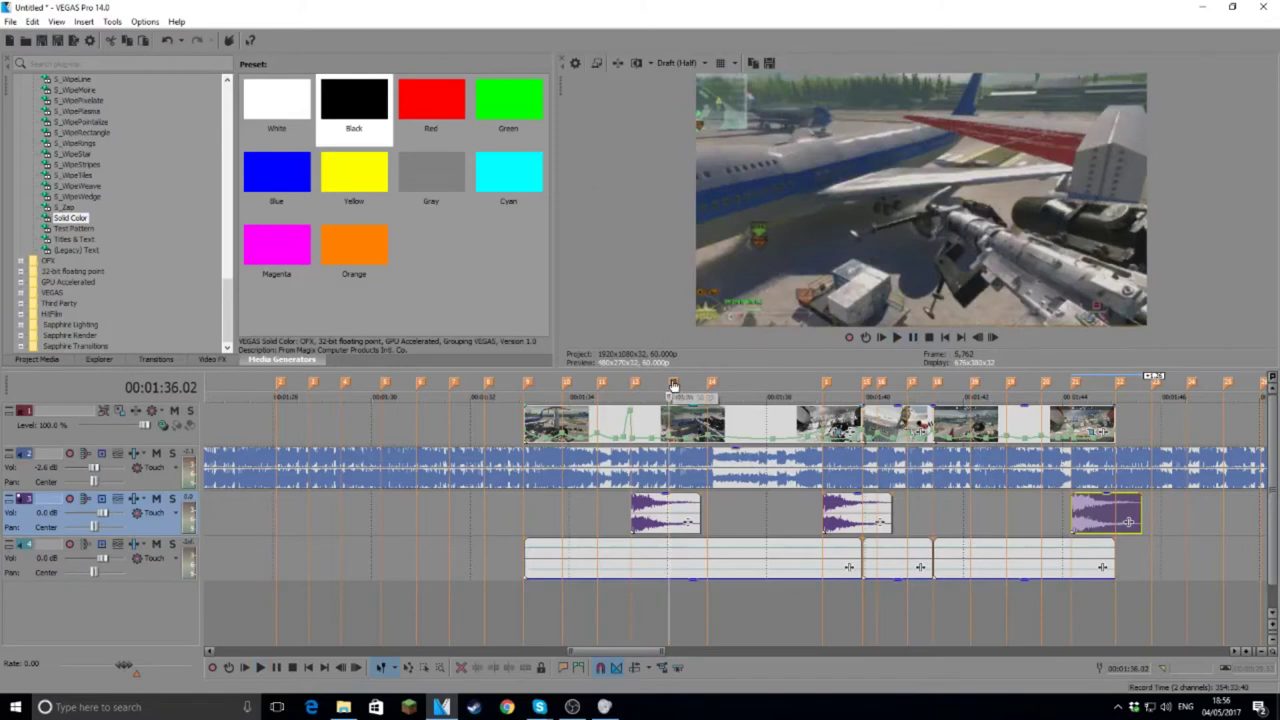
left_click(993, 337)
left_click(993, 337)
left_click(993, 337)
left_click(993, 337)
left_click(993, 337)
left_click(993, 337)
left_click(993, 337)
left_click(989, 338)
left_click(989, 338)
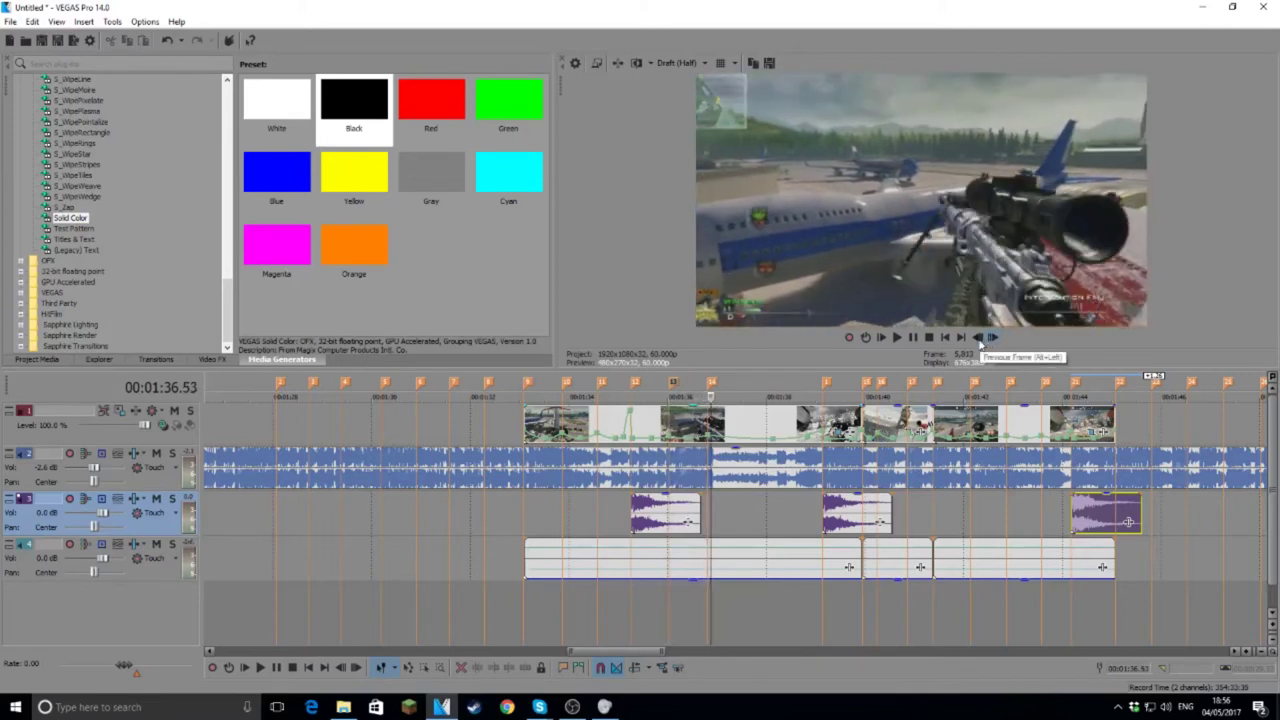
left_click(979, 339)
left_click(979, 339)
left_click(979, 339)
left_click(979, 339)
left_click(979, 338)
left_click(993, 337)
left_click(979, 337)
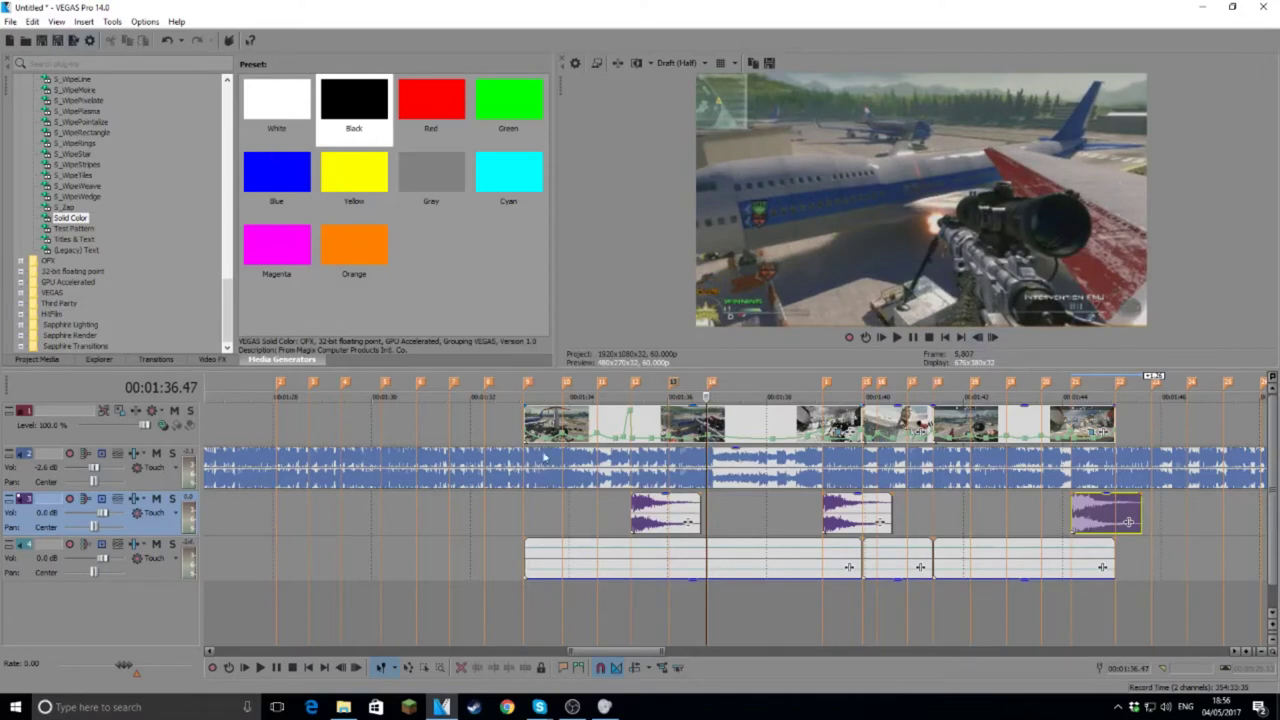
right_click(709, 513)
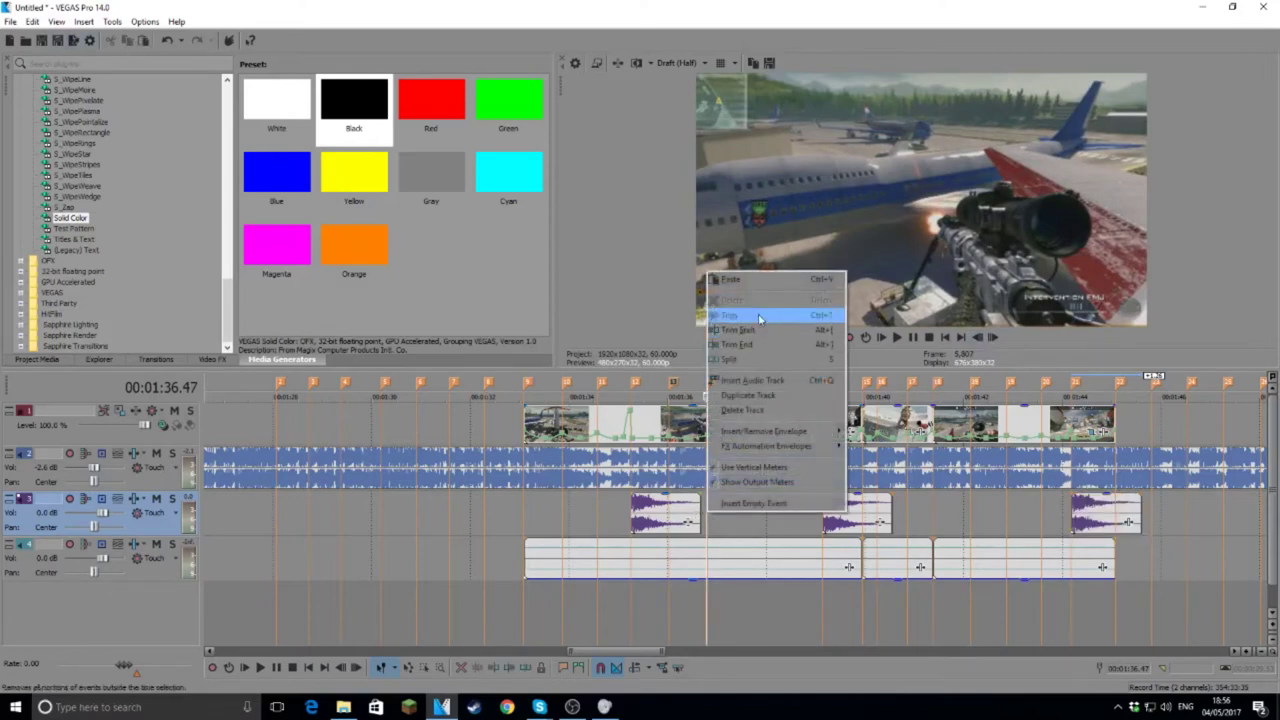
left_click(740, 277)
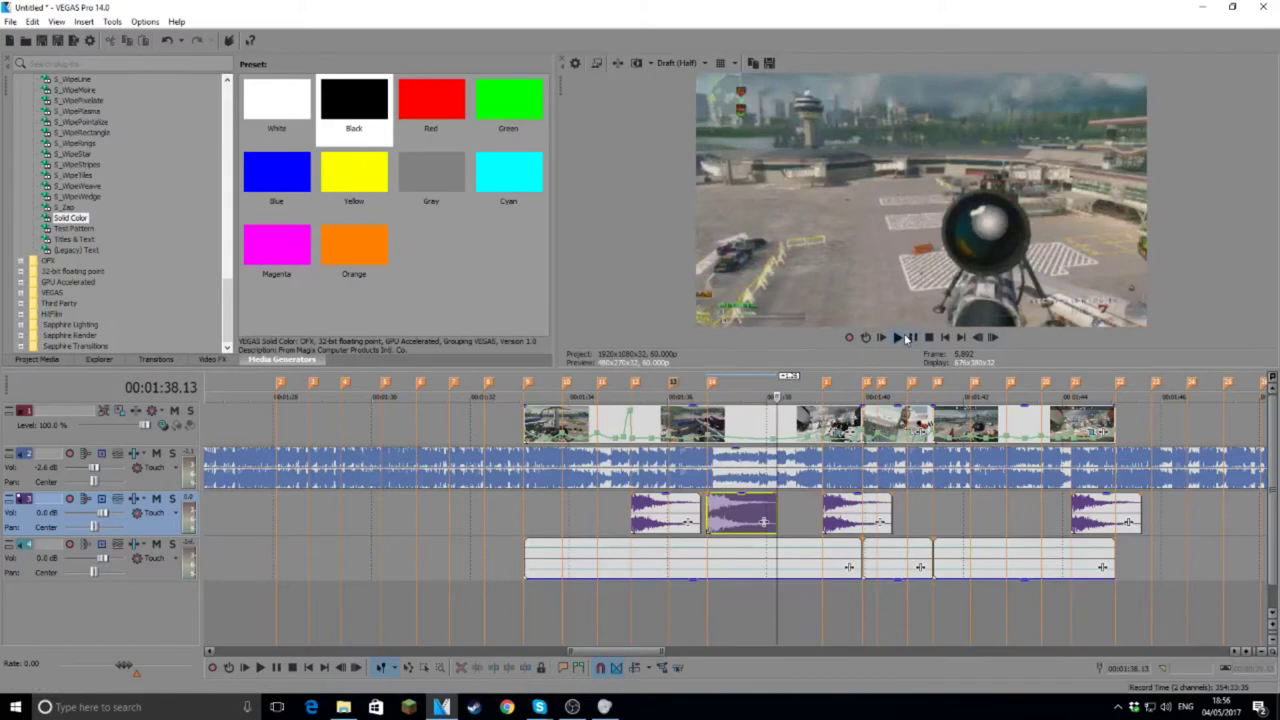
Step: Play back from marker 10 to about 00:01:39 to check the timing of the new gunshot
left_click(897, 337)
left_click(599, 384)
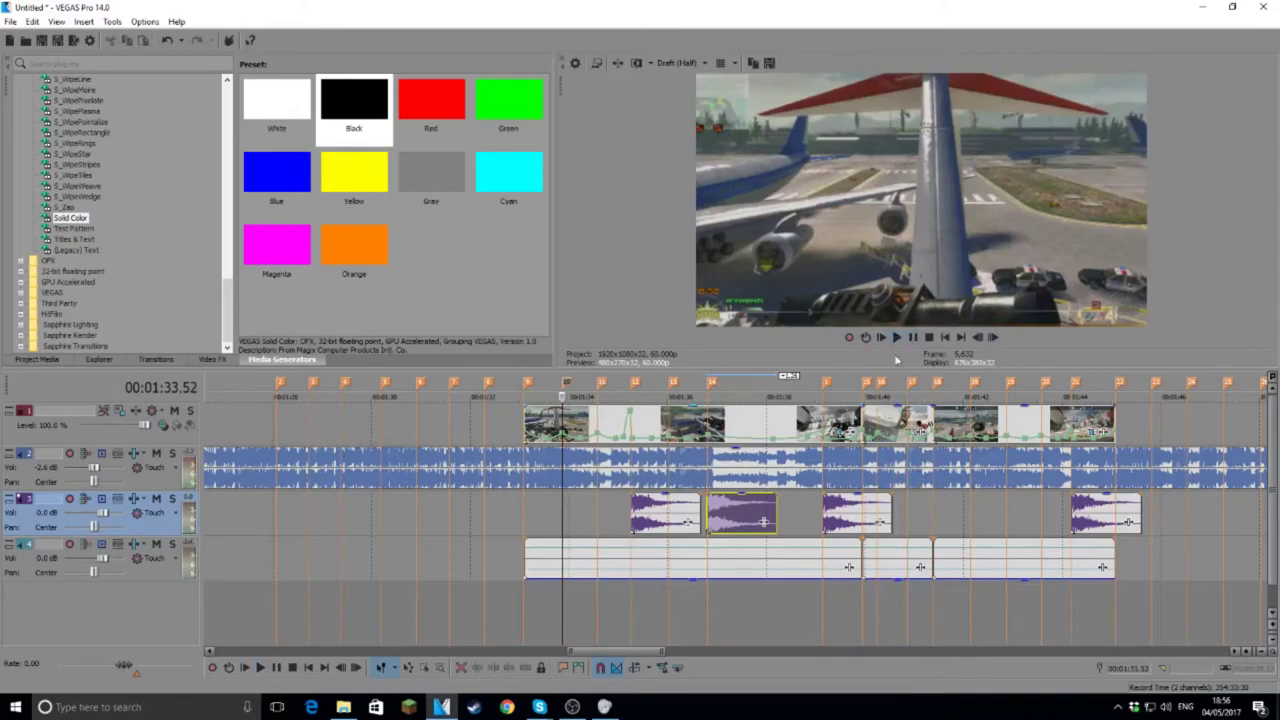
left_click(898, 337)
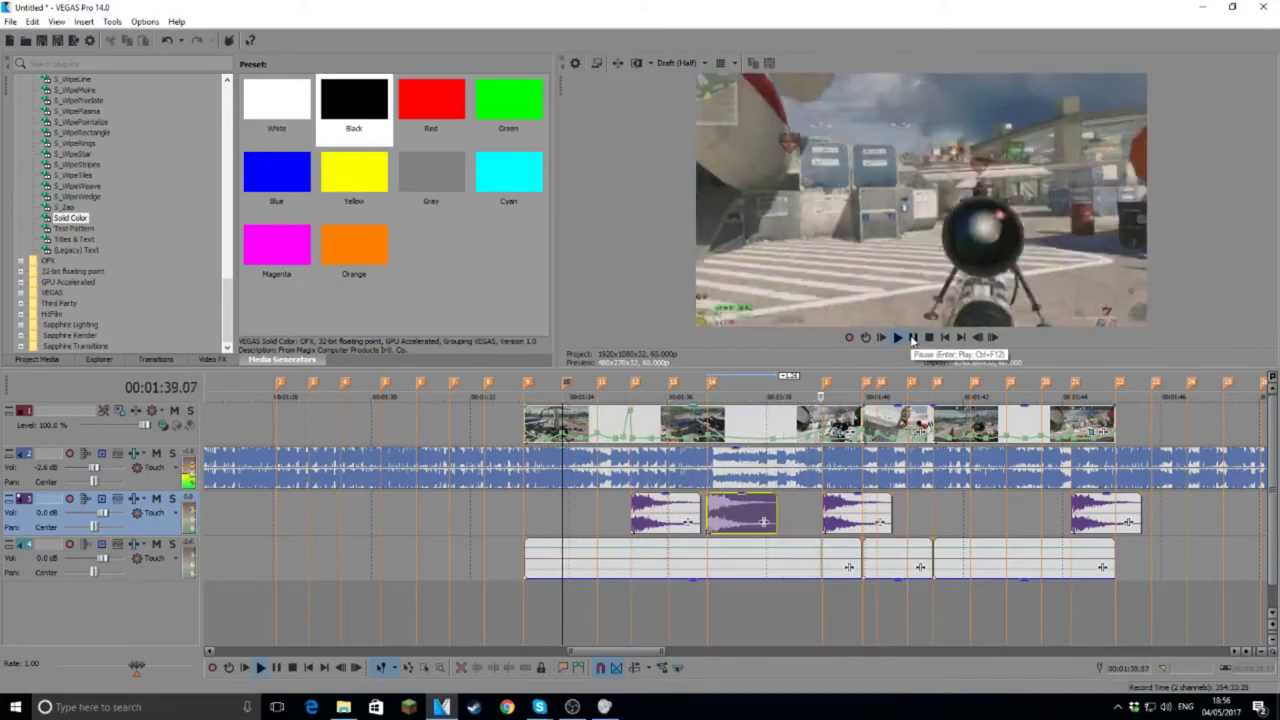
left_click(912, 337)
Step: Set the playhead to 00:01:37.45 and add the Intervention Bolt sound from the Intervention folder to the gunshot track
left_click_drag(760, 380, 743, 384)
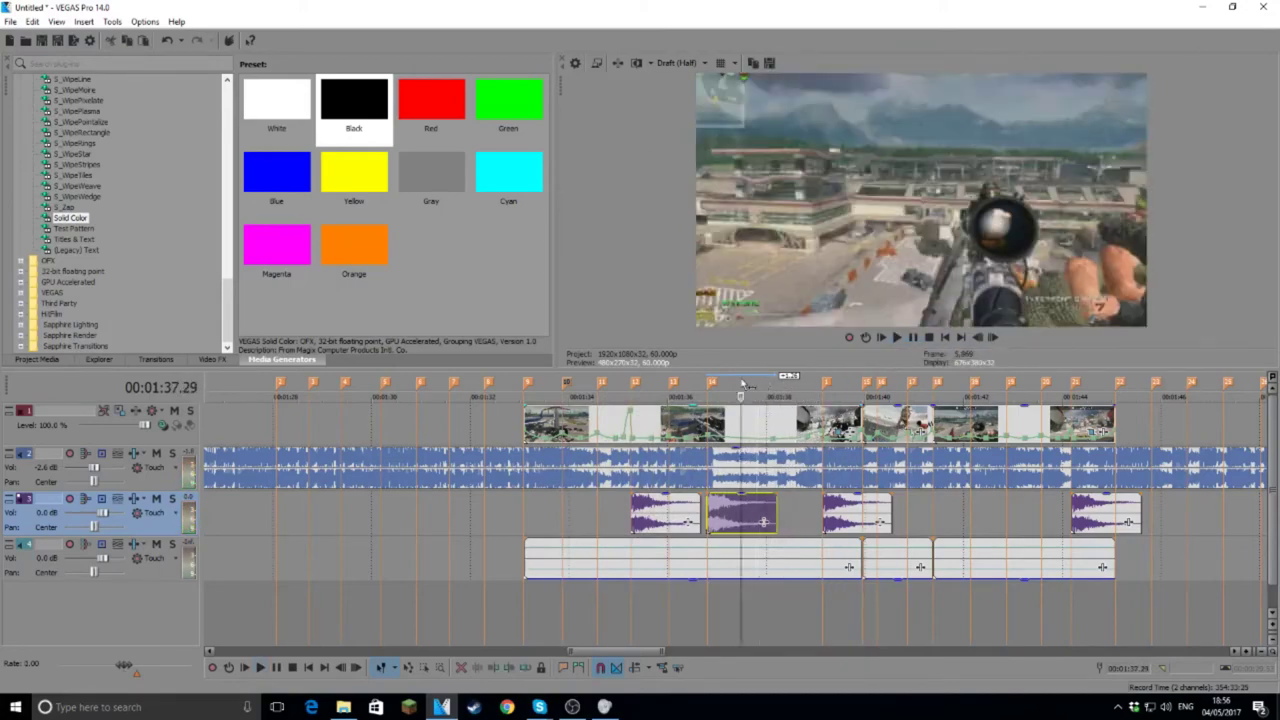
left_click(993, 342)
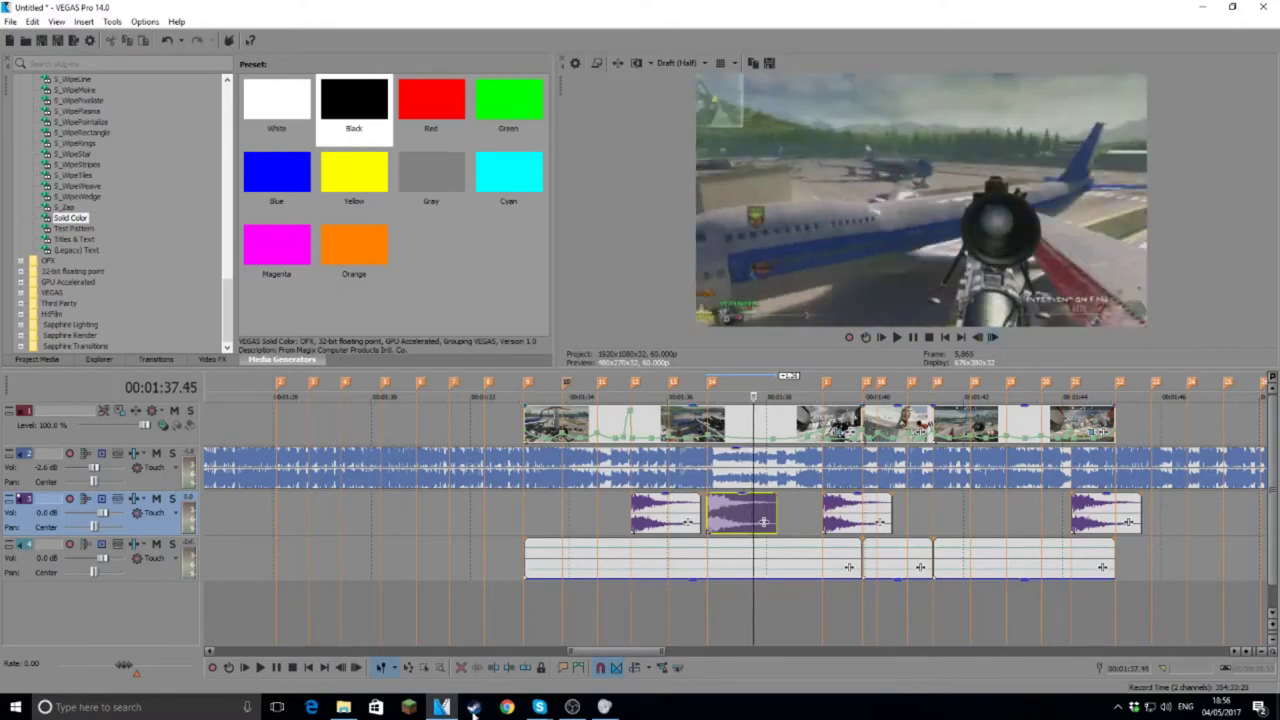
left_click(343, 707)
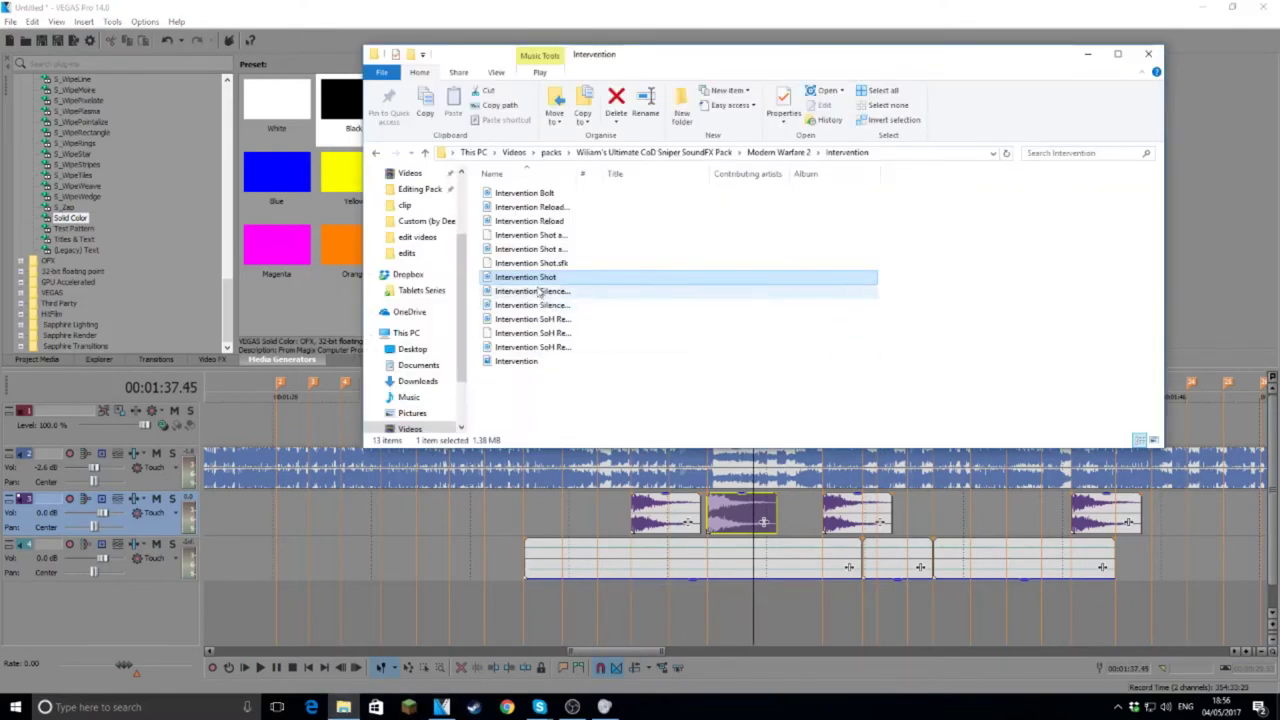
left_click_drag(563, 191, 615, 176)
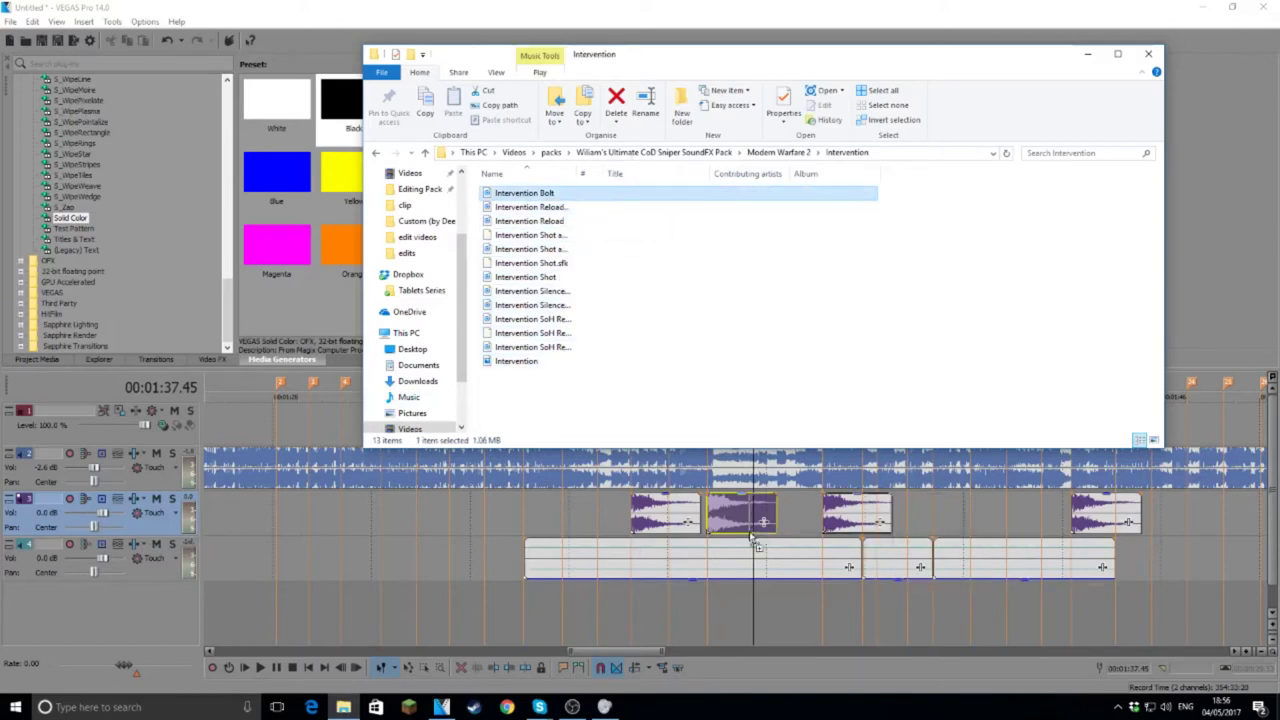
left_click_drag(788, 521, 788, 521)
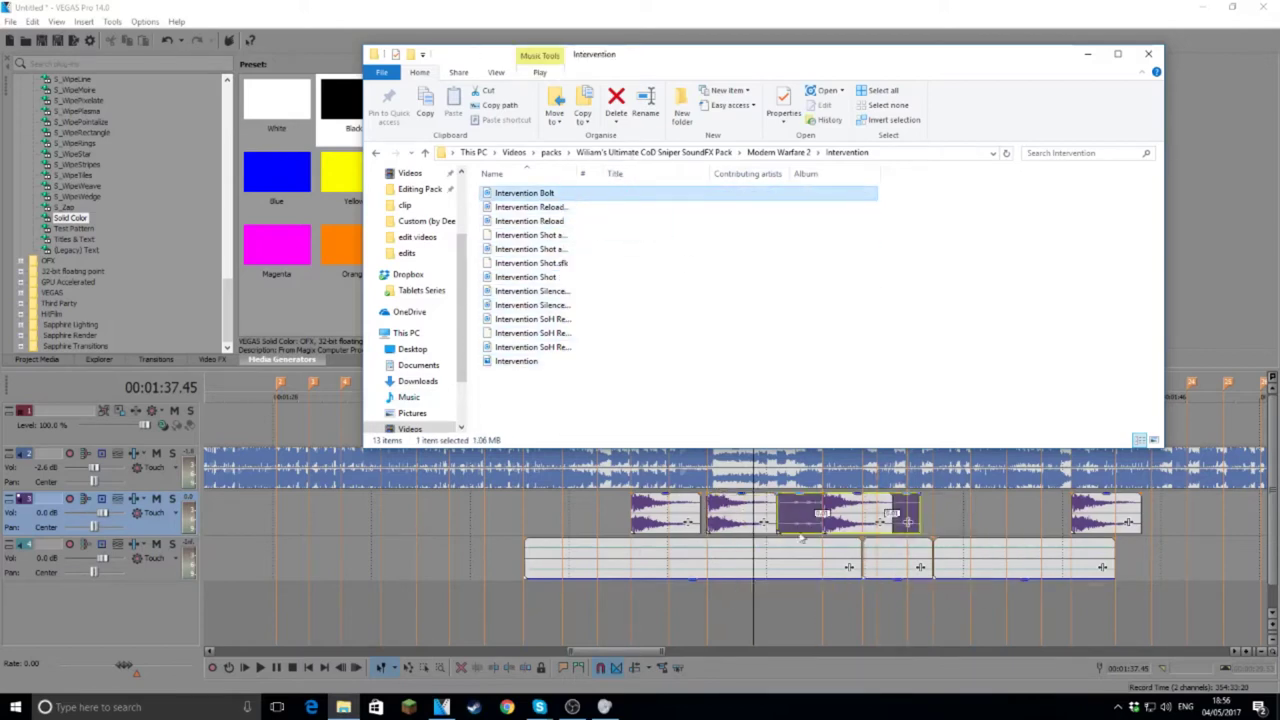
Step: Insert a new audio track above the gunshots and place the bolt sound on it at 00:01:37.45
left_click(824, 650)
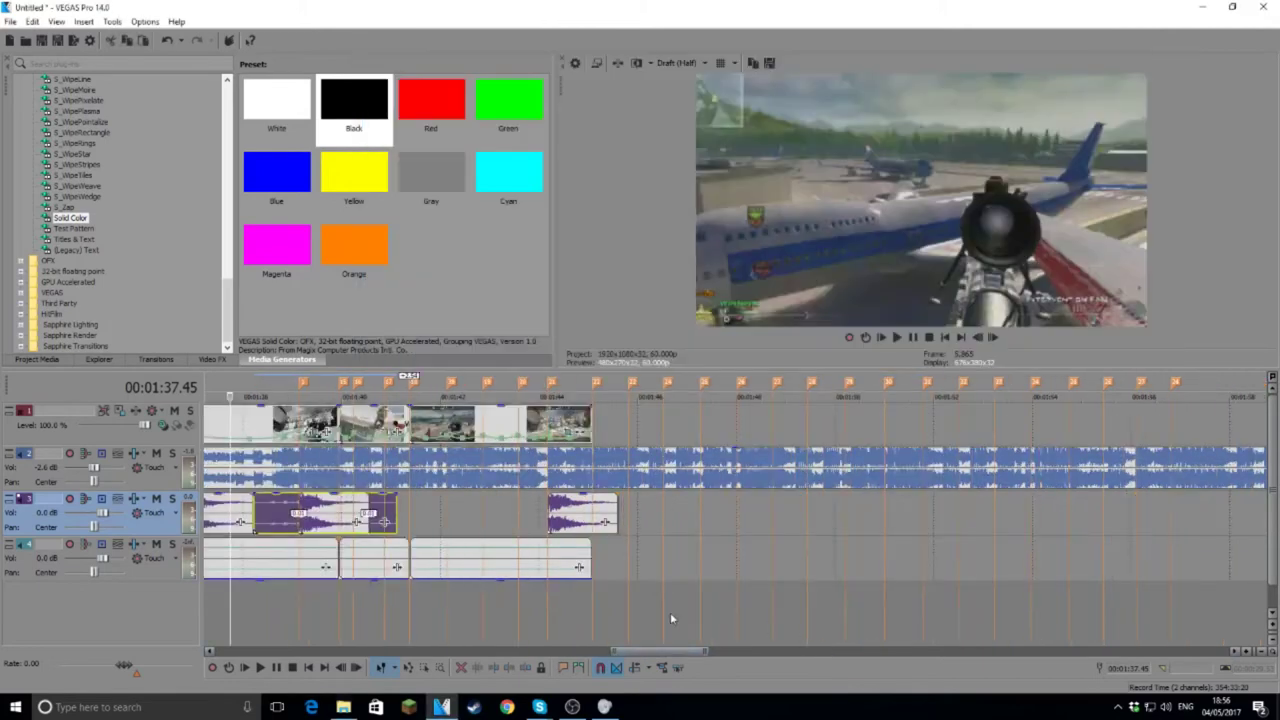
right_click(175, 522)
left_click(267, 250)
left_click_drag(288, 541, 330, 513)
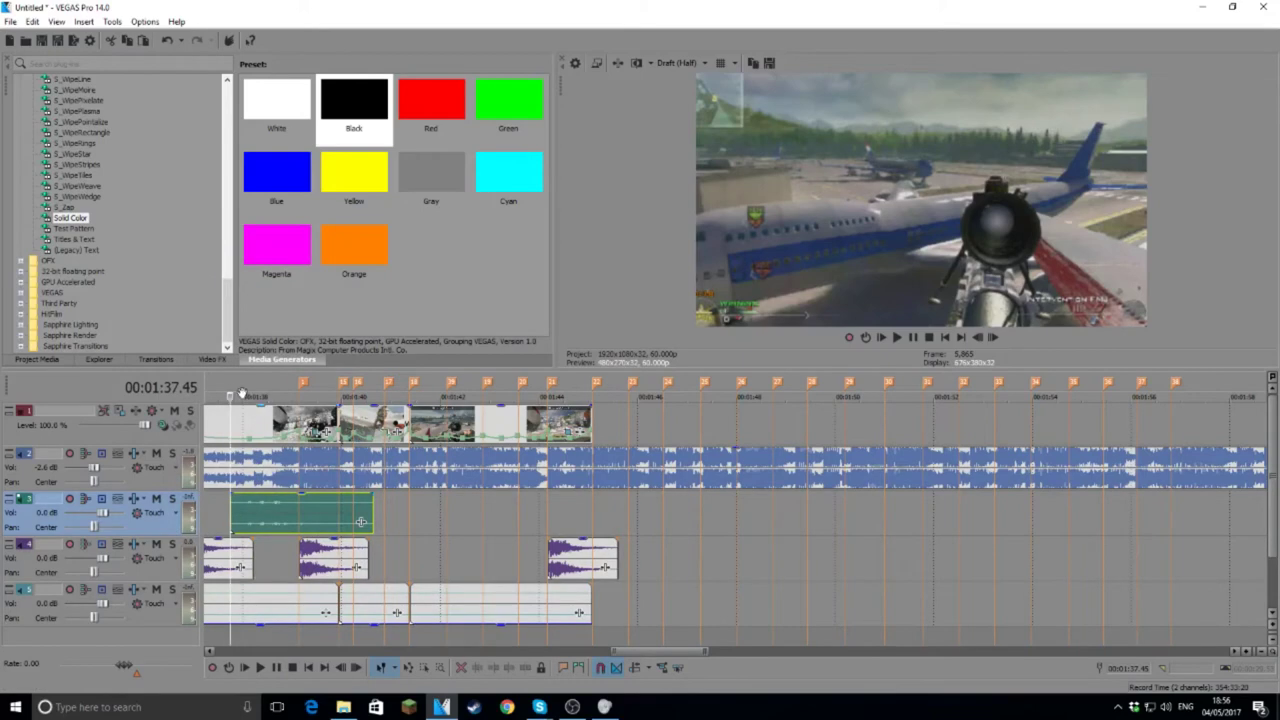
Step: Move the bolt sound earlier to start shortly after marker 14, and play back that section
scroll(495, 506, "down", 2)
scroll(495, 506, "up", 4)
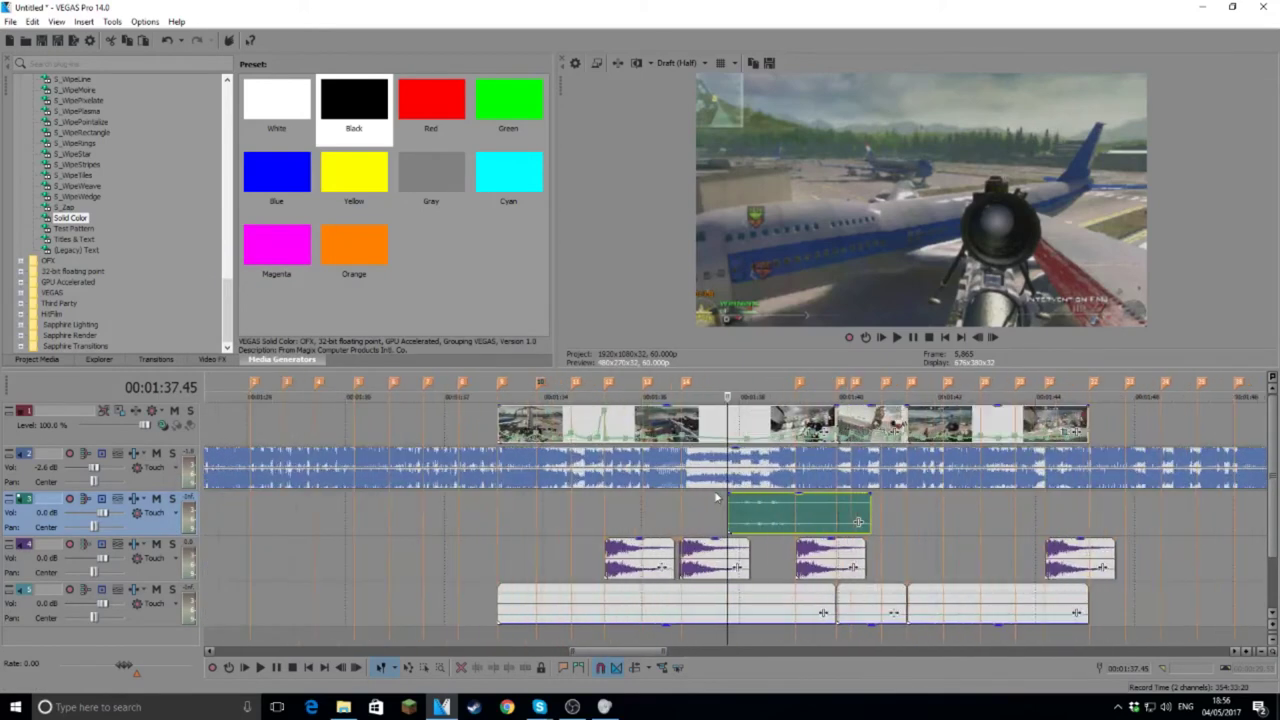
left_click_drag(764, 522, 703, 520)
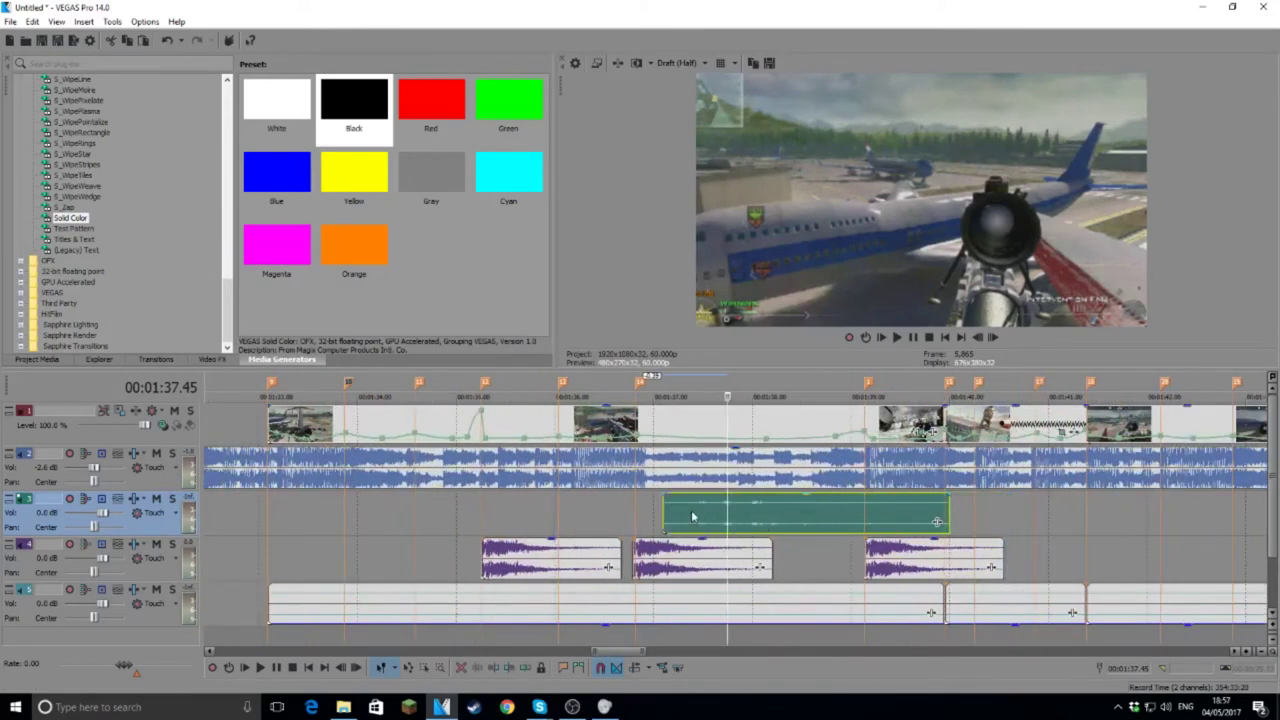
left_click(692, 516)
left_click(664, 514)
left_click(899, 338)
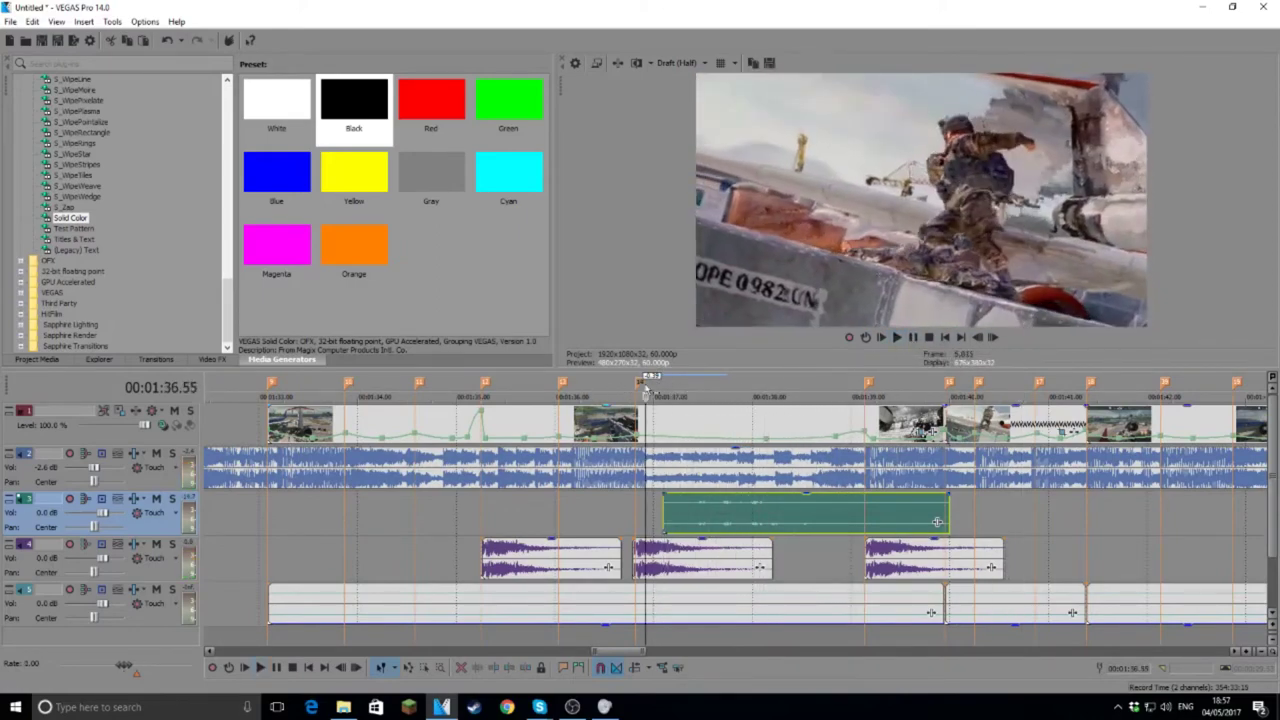
left_click(911, 341)
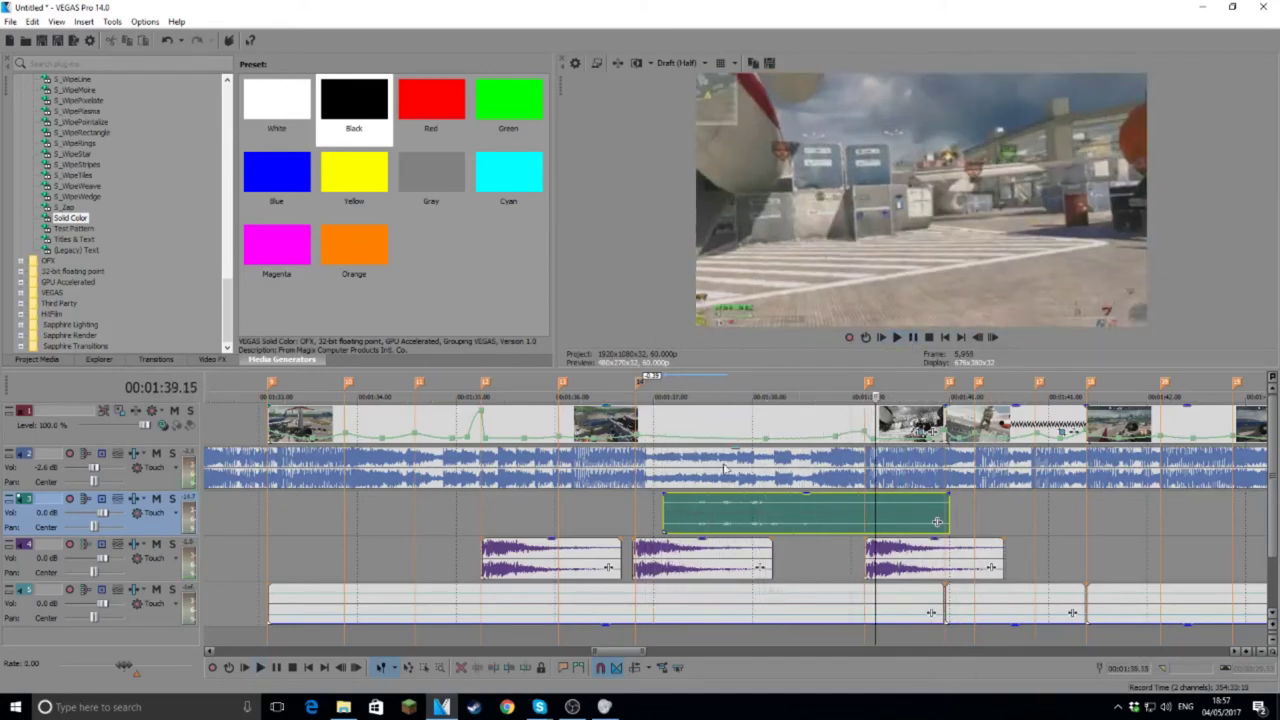
Step: Adjust the bolt sound to span from shortly after marker 14 to just before marker 17, playing back the section
left_click_drag(746, 511, 784, 513)
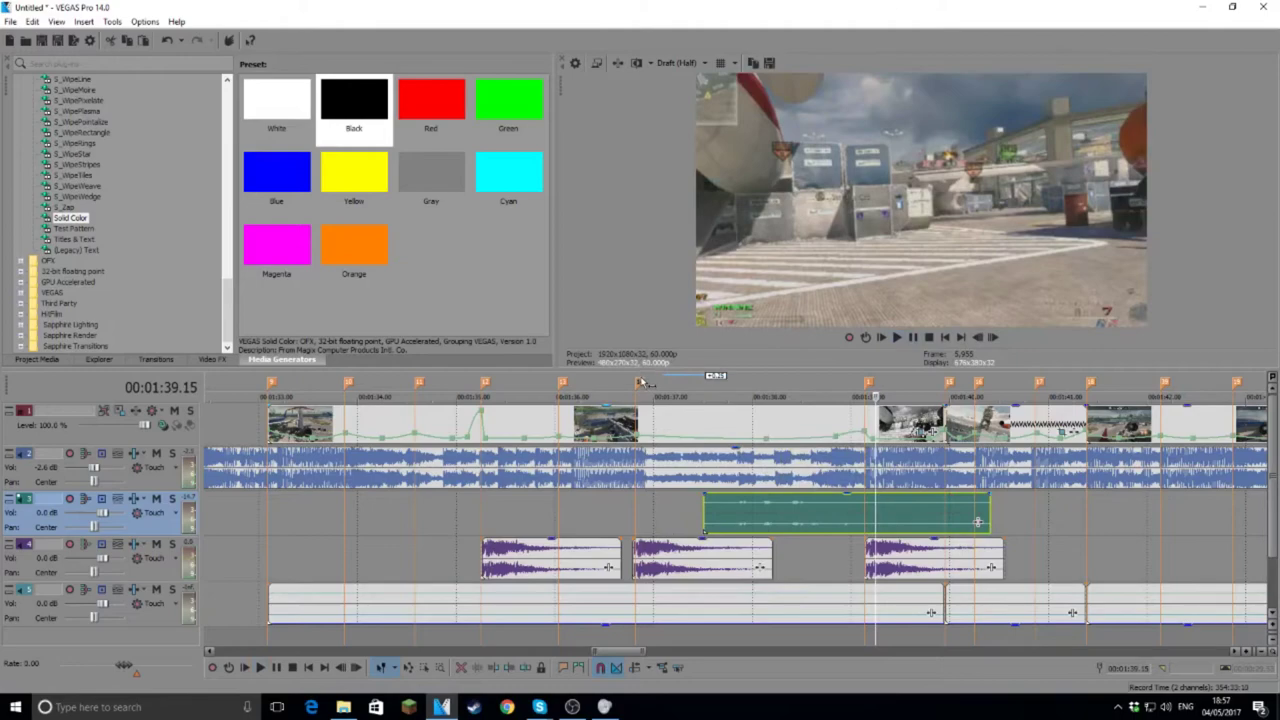
left_click(903, 341)
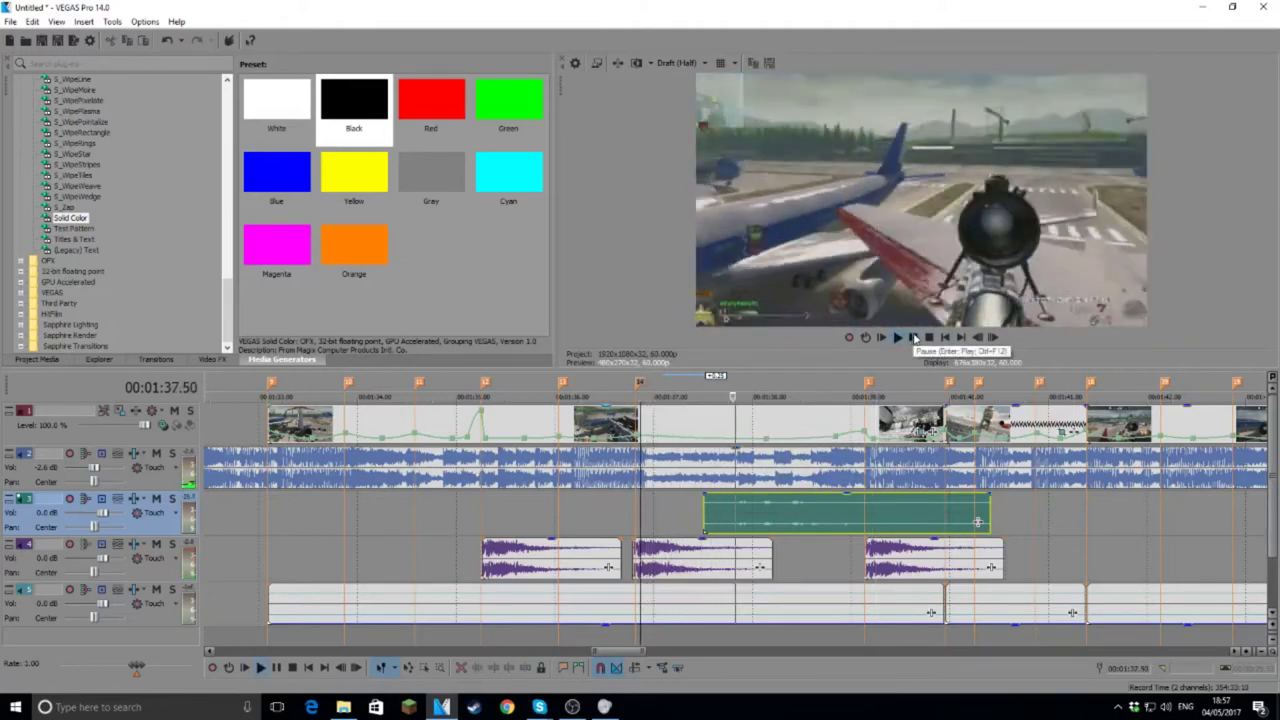
left_click(913, 340)
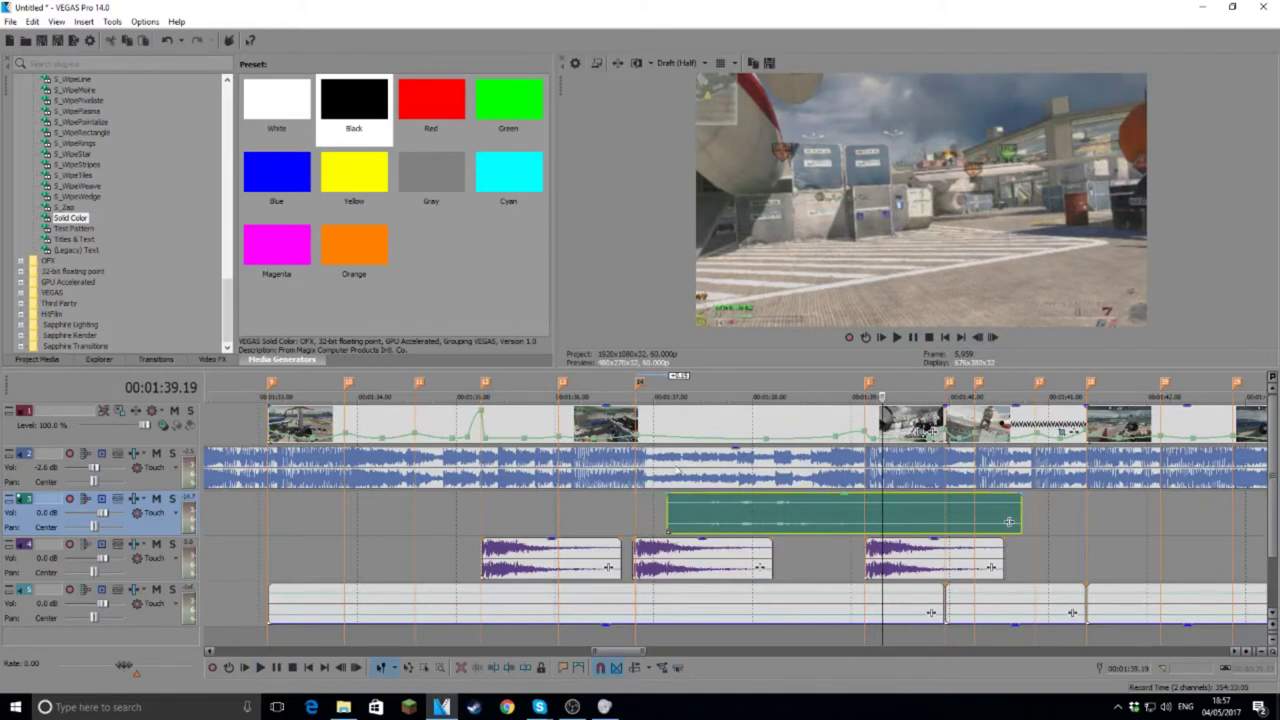
left_click(623, 388)
left_click(896, 340)
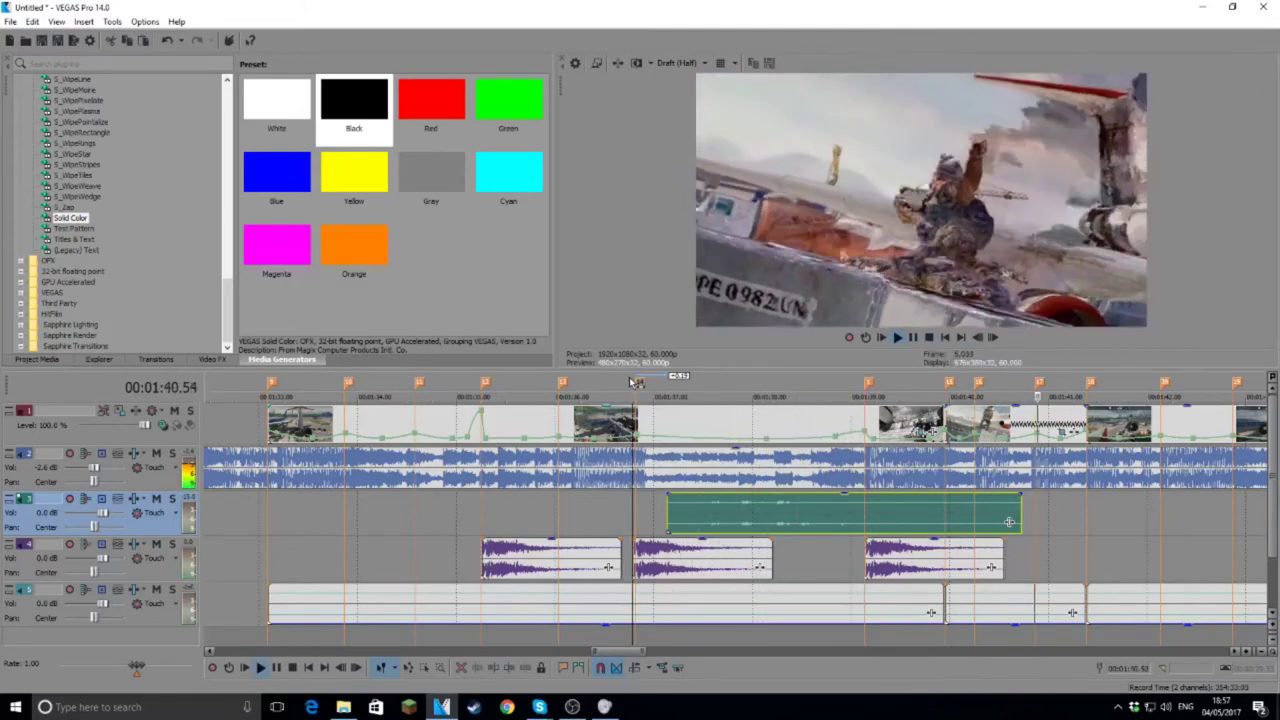
left_click(910, 337)
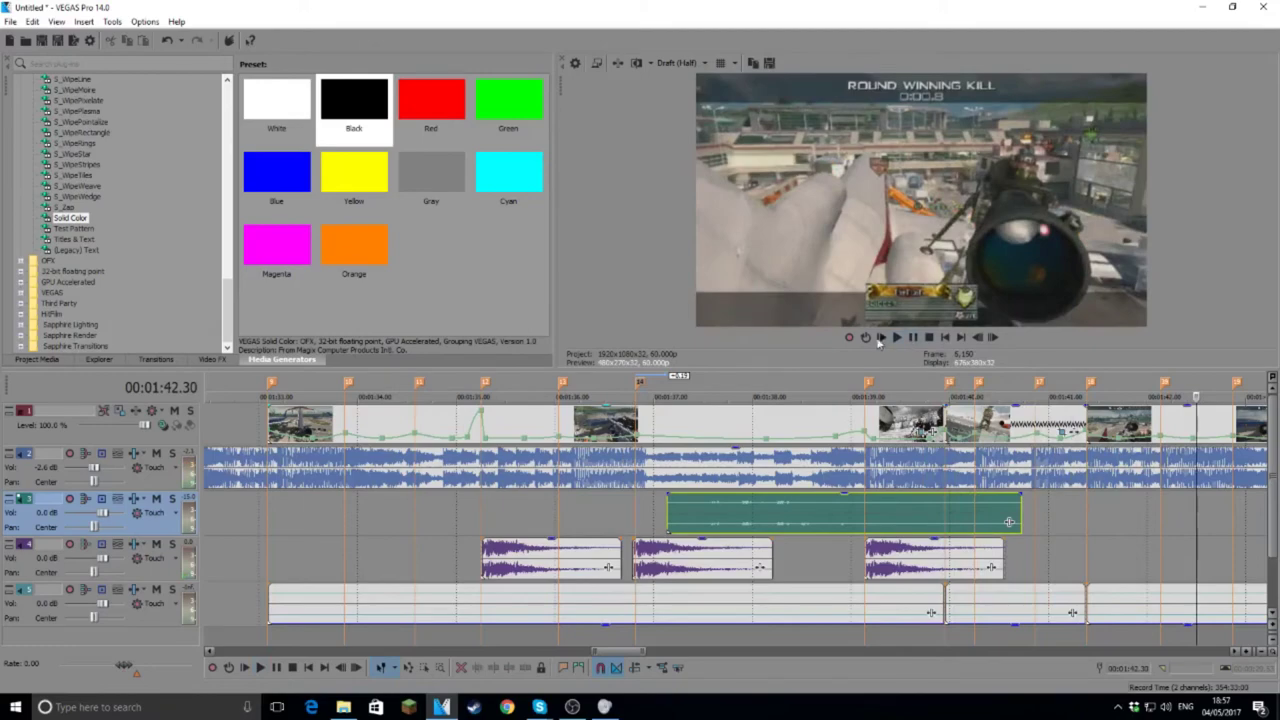
Step: Turn on looped playback and play from around marker 13 to check the bolt sound
left_click(546, 383)
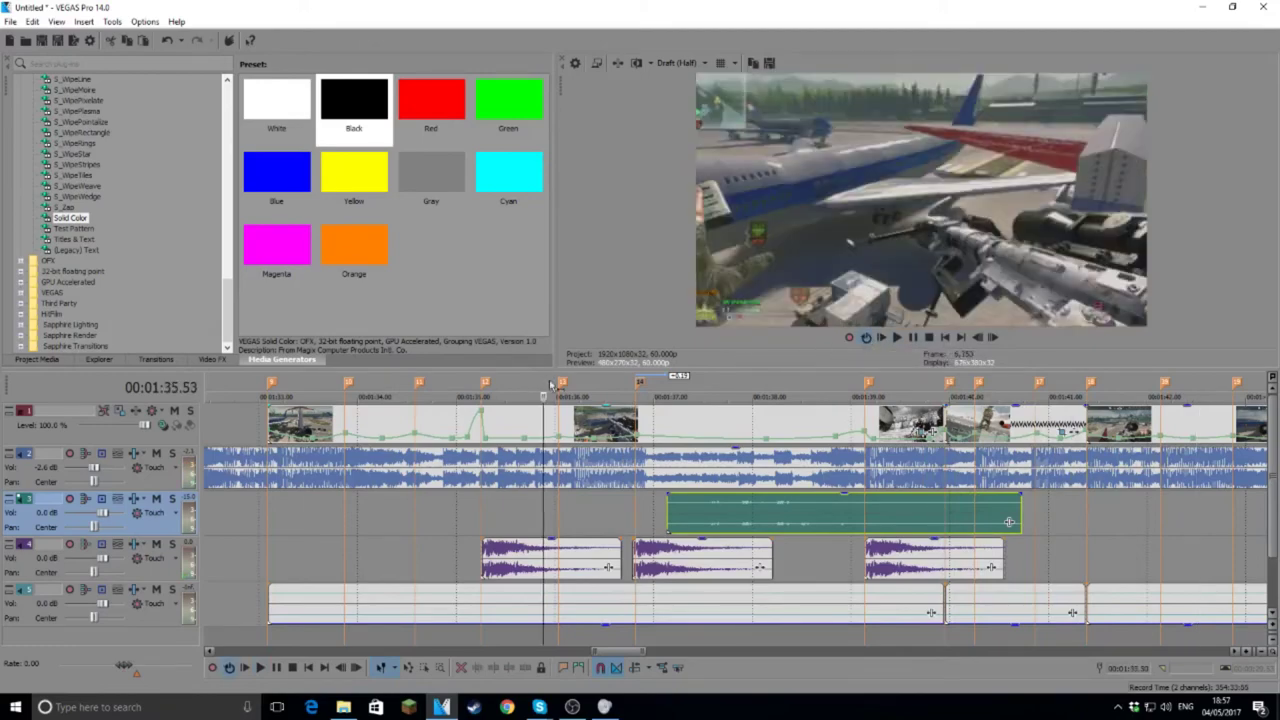
left_click(897, 338)
triple_click(585, 385)
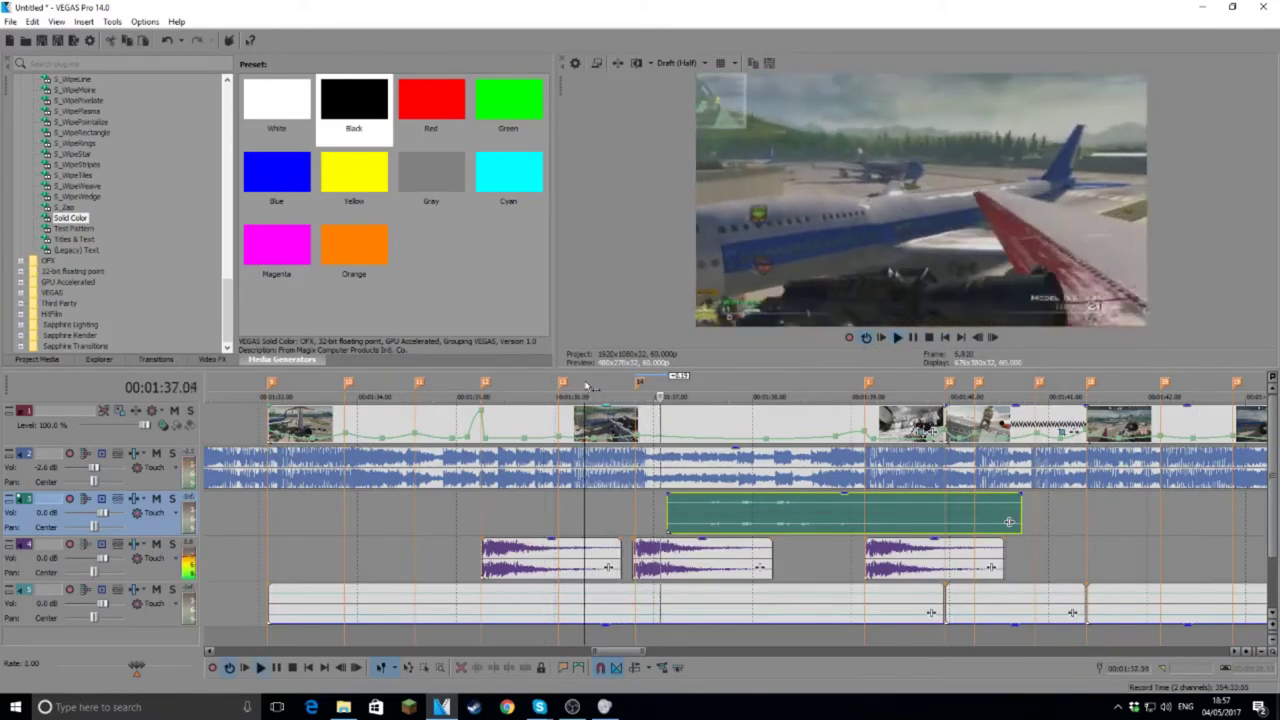
Step: Return to marker 9 at the start of the clips and play back the sequence with its gunshot and bolt sounds
scroll(593, 390, "down", 4)
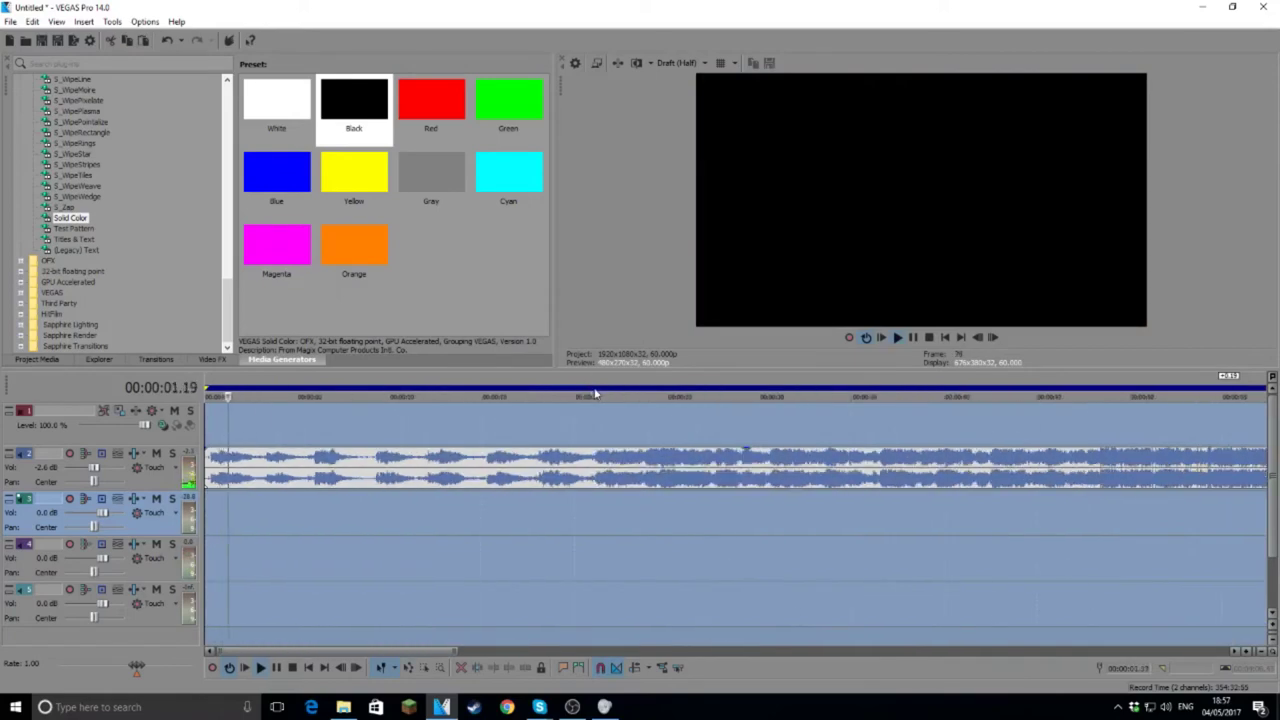
left_click(691, 390)
scroll(780, 384, "down", 4)
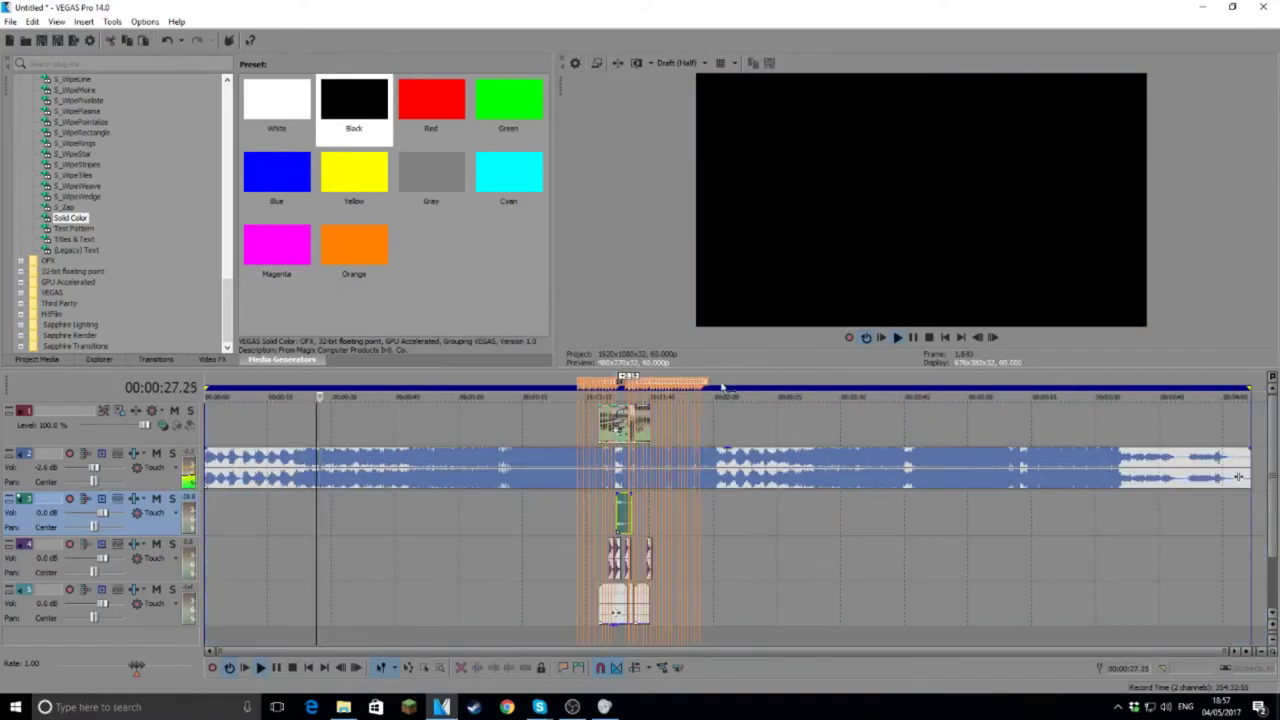
left_click(583, 386)
scroll(660, 392, "up", 4)
scroll(700, 398, "down", 2)
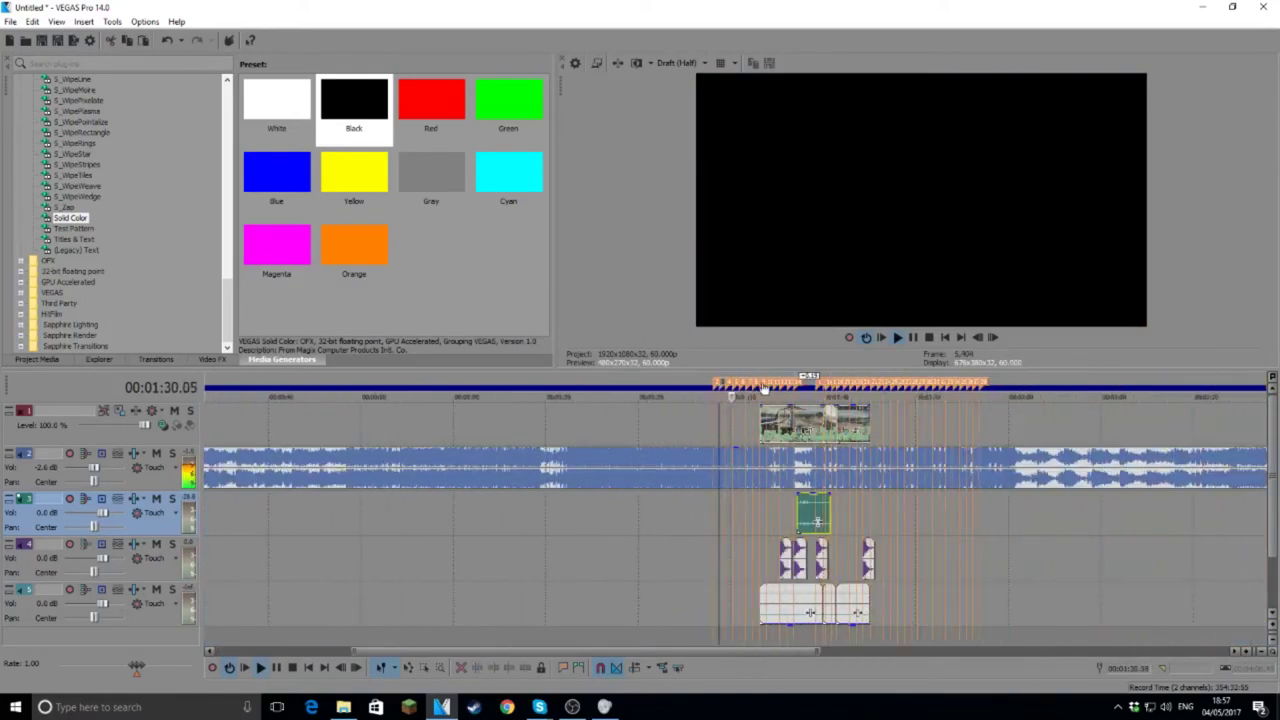
left_click(762, 389)
scroll(778, 393, "up", 3)
key("space")
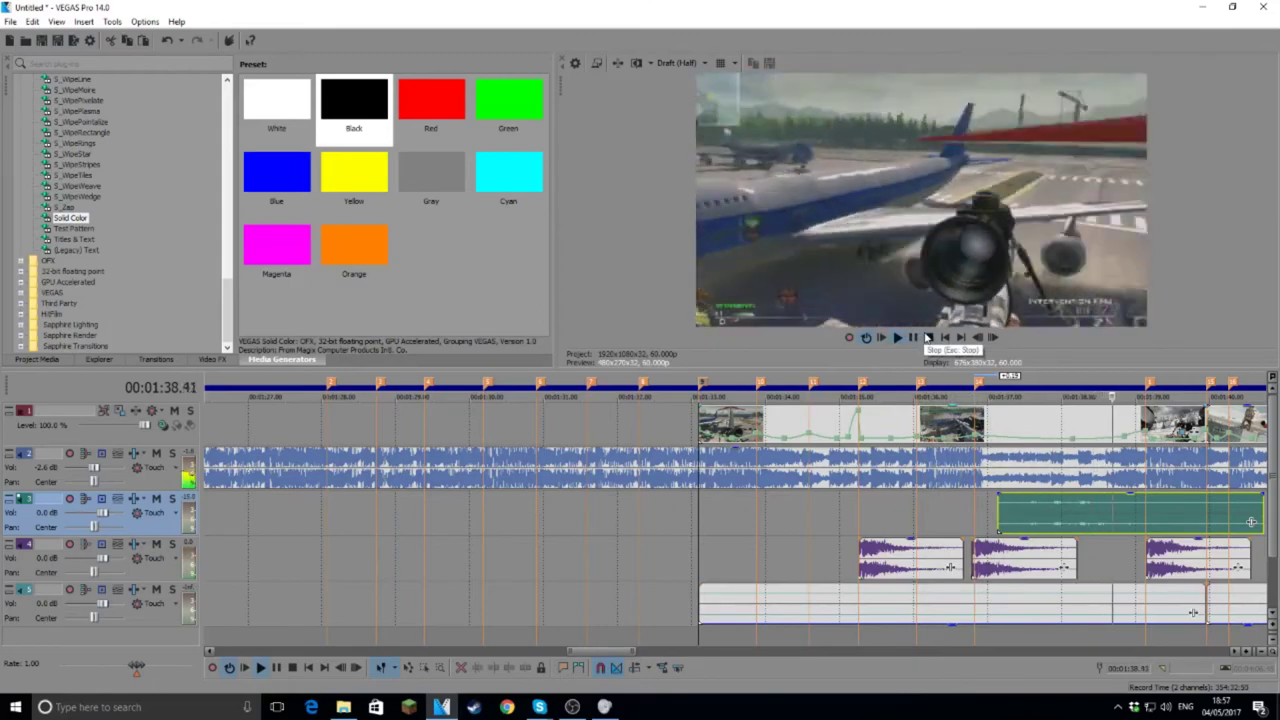
left_click(912, 338)
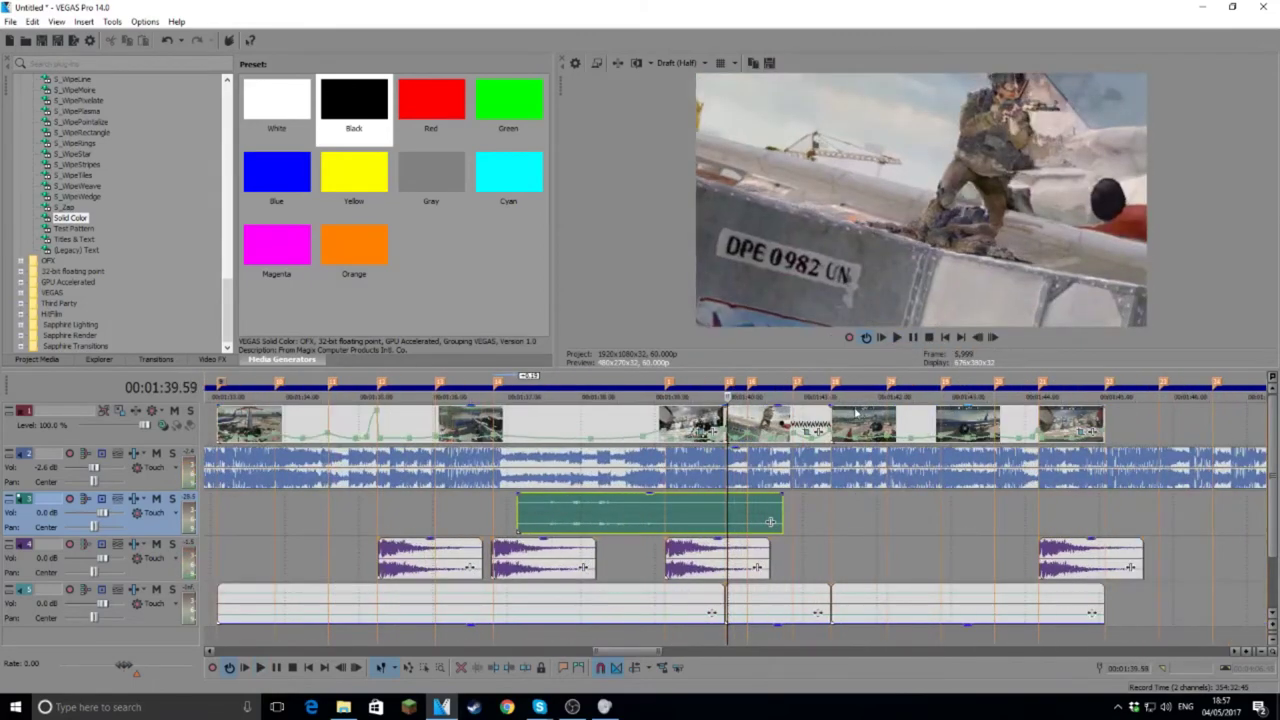
left_click(897, 338)
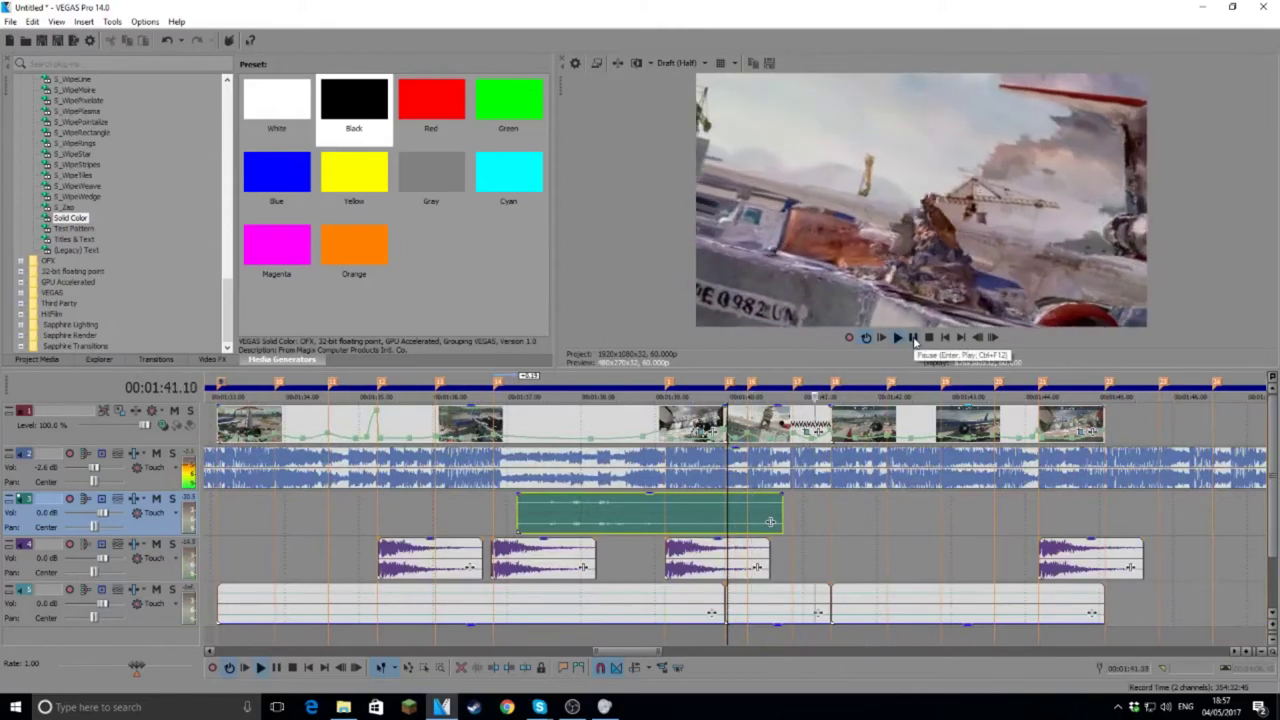
Step: Stop playback, paste a copy of the bolt sound at marker 17 on the same track, and play back that section
left_click(913, 338)
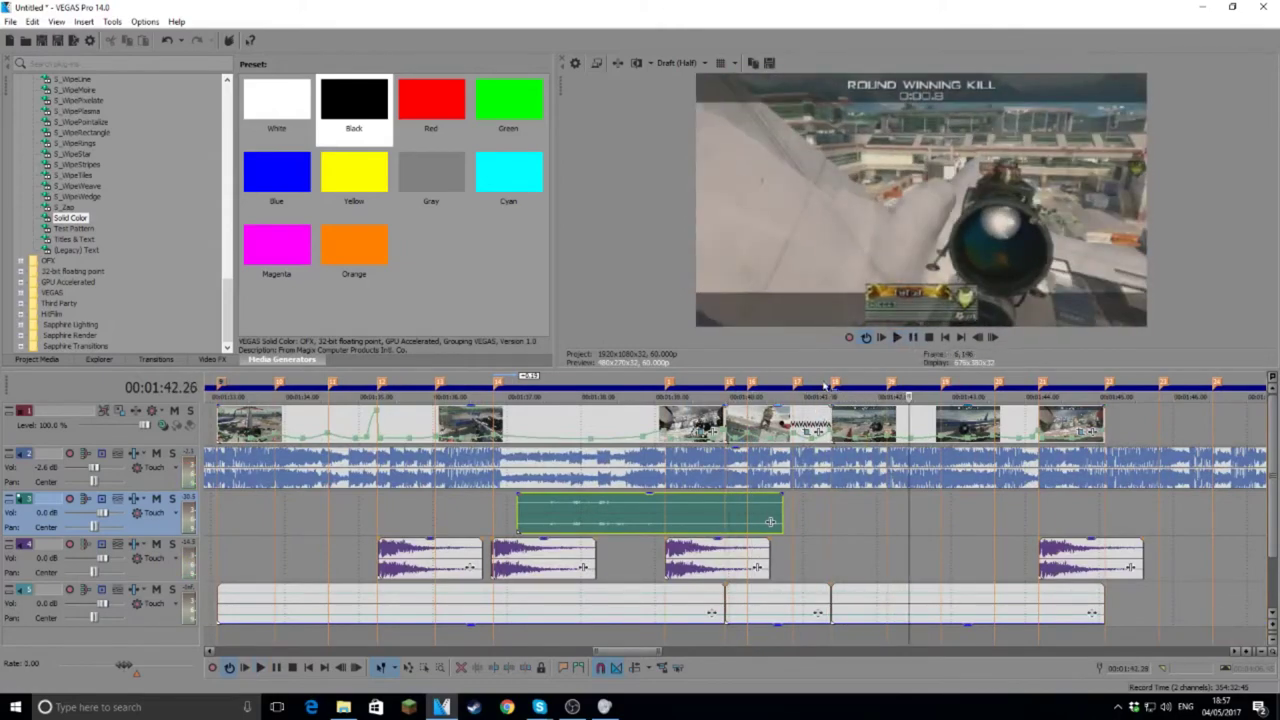
left_click(837, 386)
right_click(672, 516)
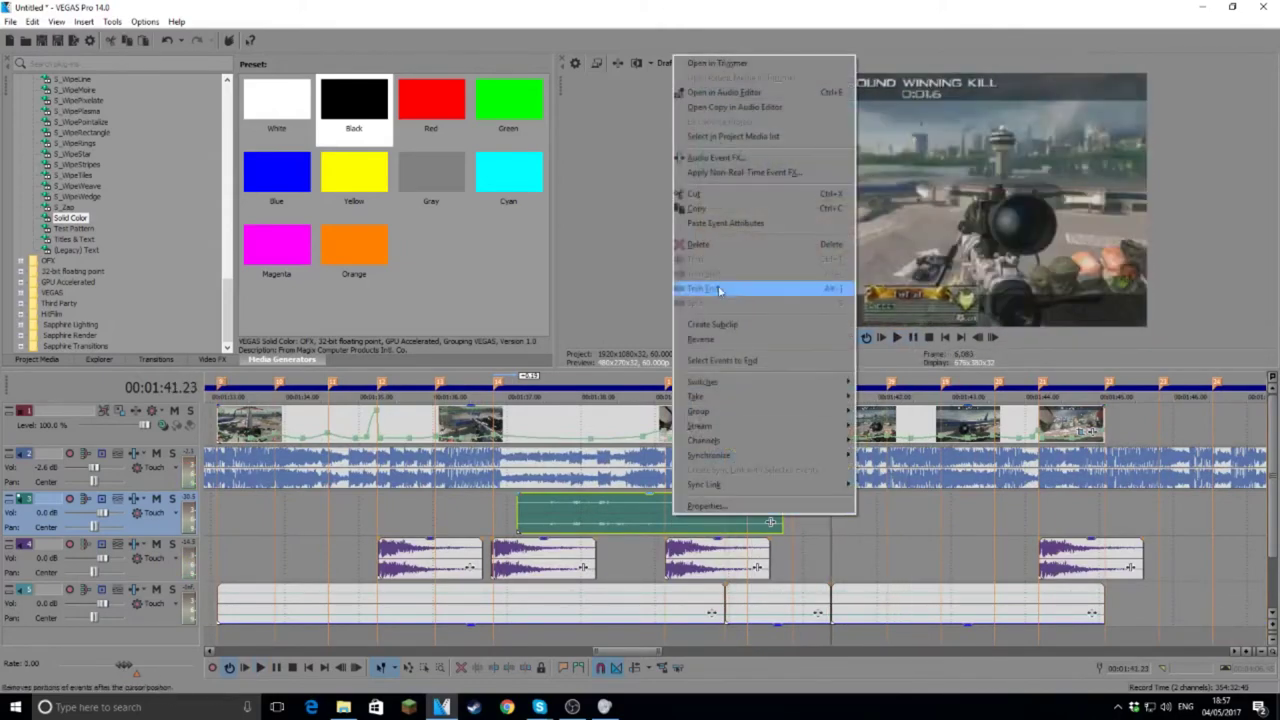
left_click(750, 209)
left_click(794, 522)
right_click(814, 519)
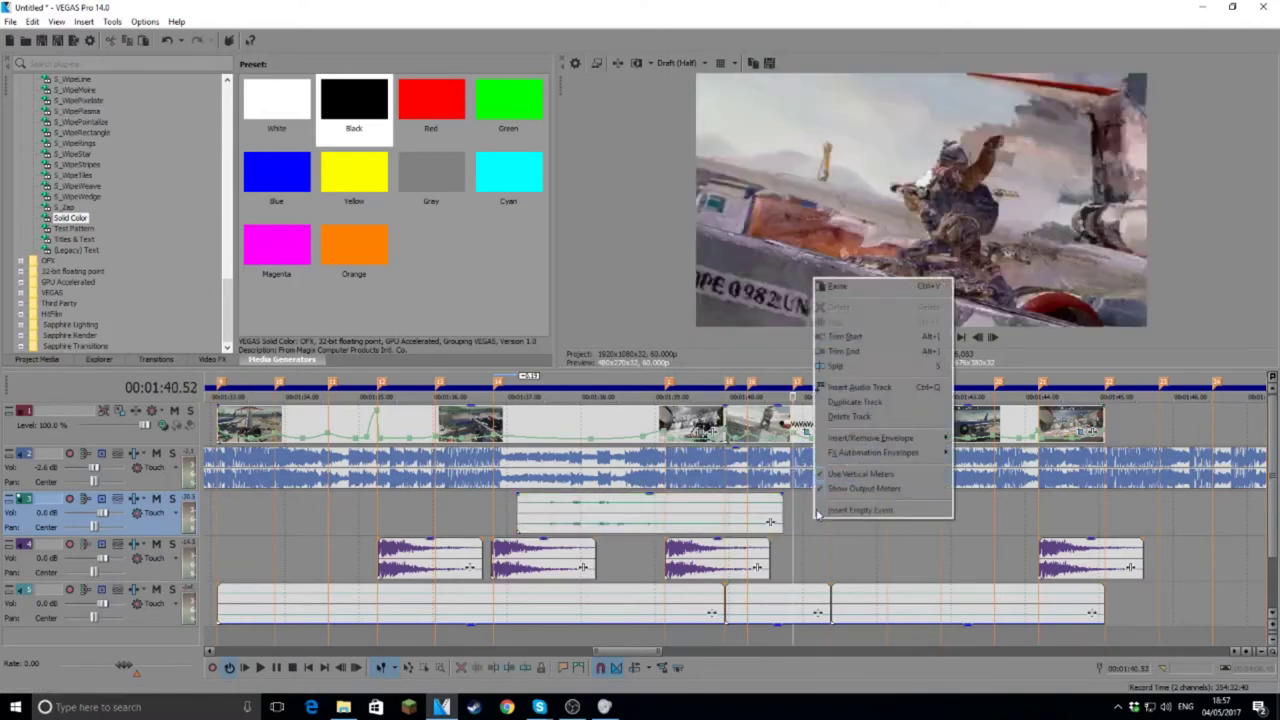
left_click(888, 288)
left_click(904, 338)
left_click(788, 383)
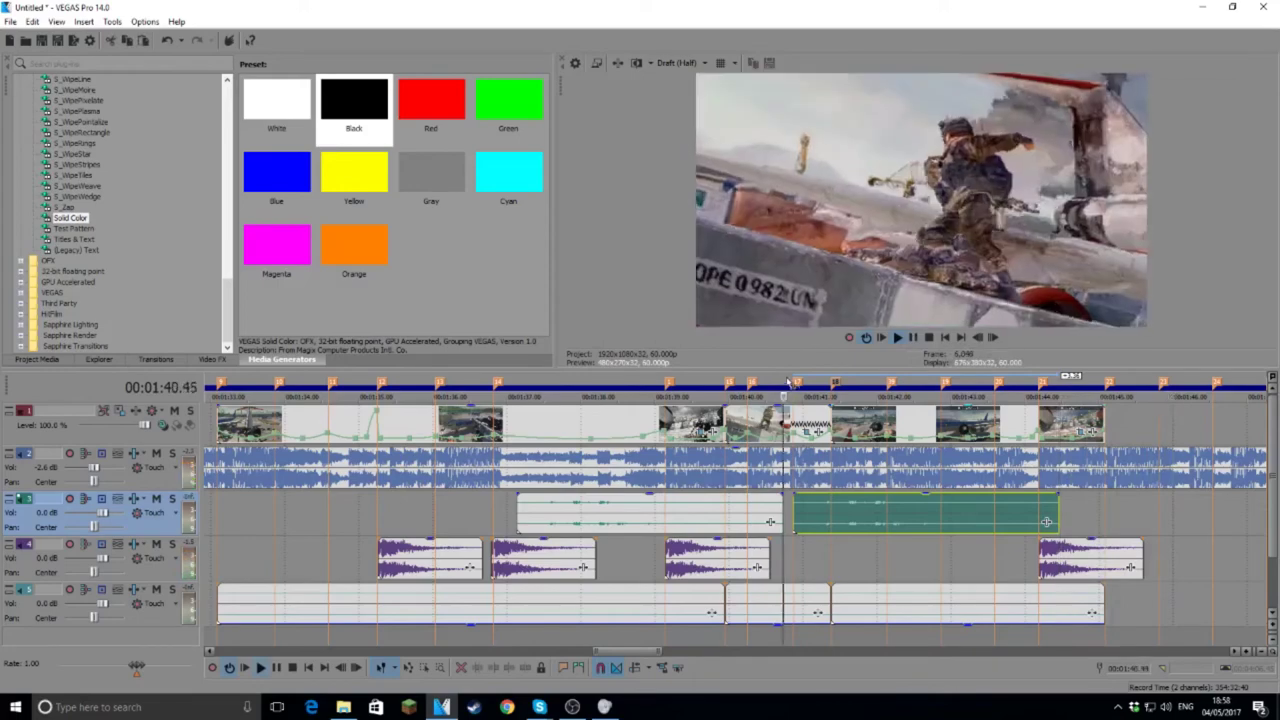
left_click(797, 383)
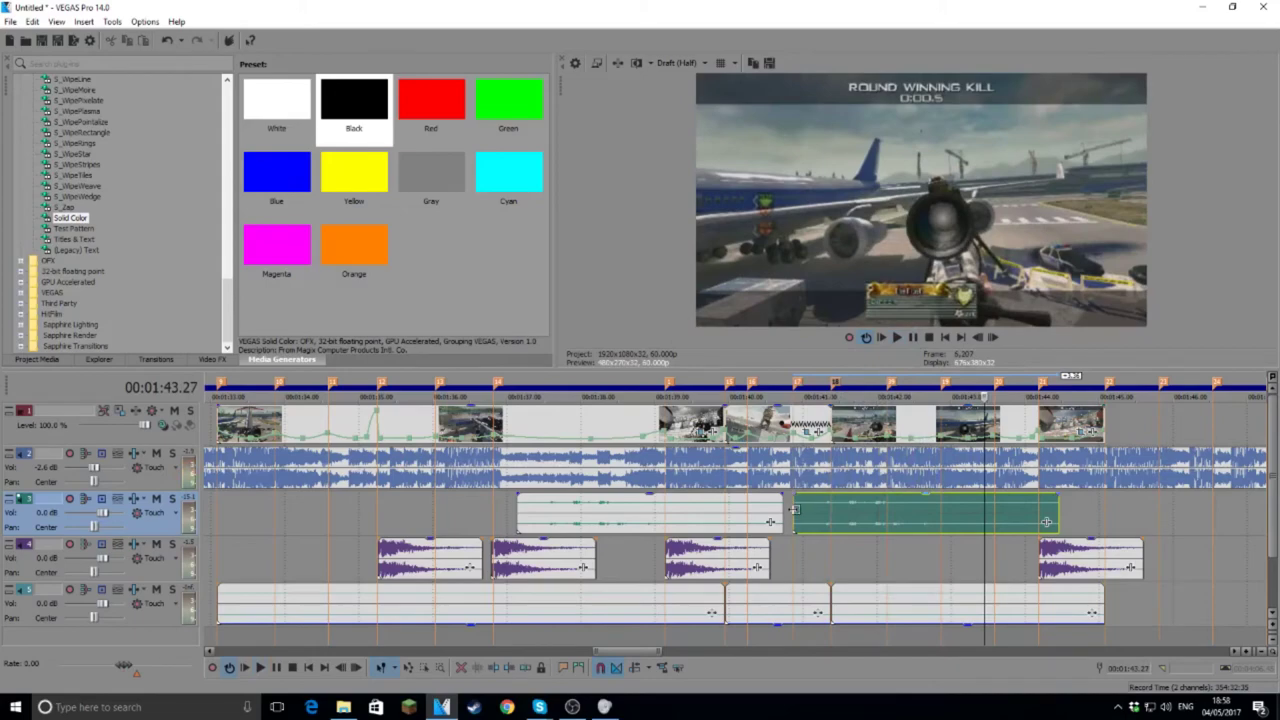
Step: Trim the start of the second bolt sound to shortly after marker 17 and play back from marker 18
left_click_drag(794, 510, 813, 510)
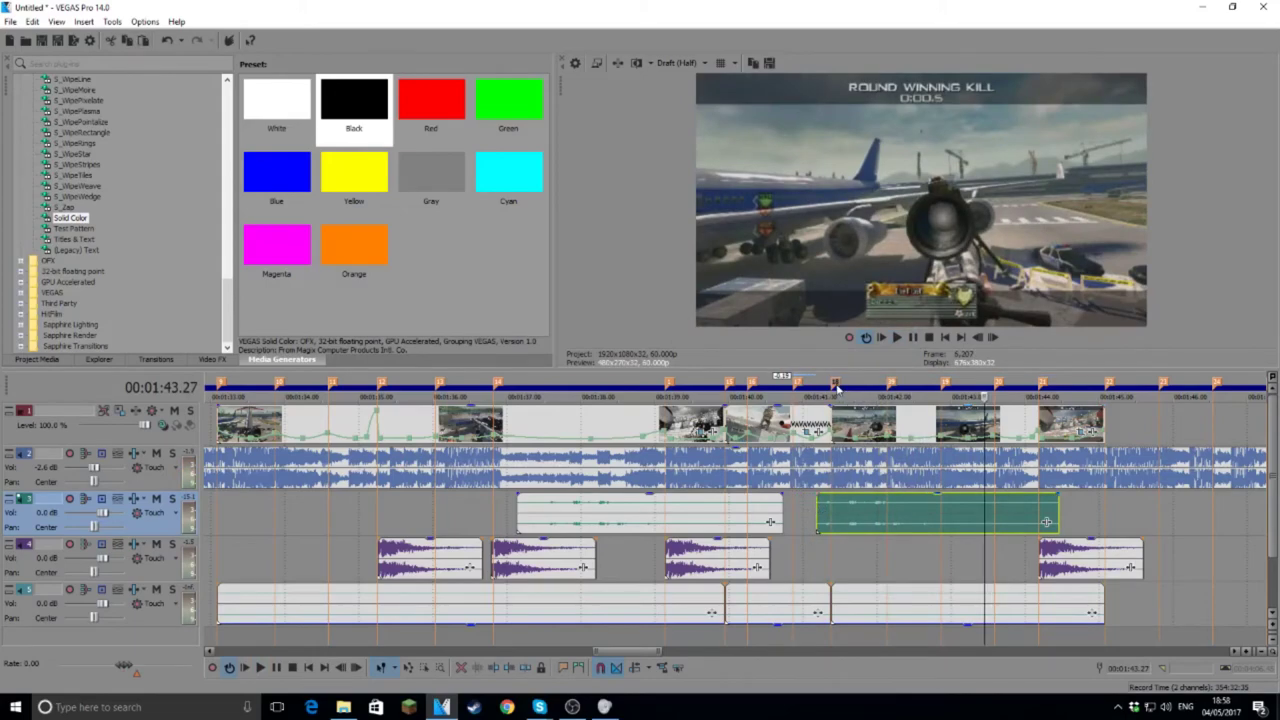
left_click(836, 387)
left_click(899, 338)
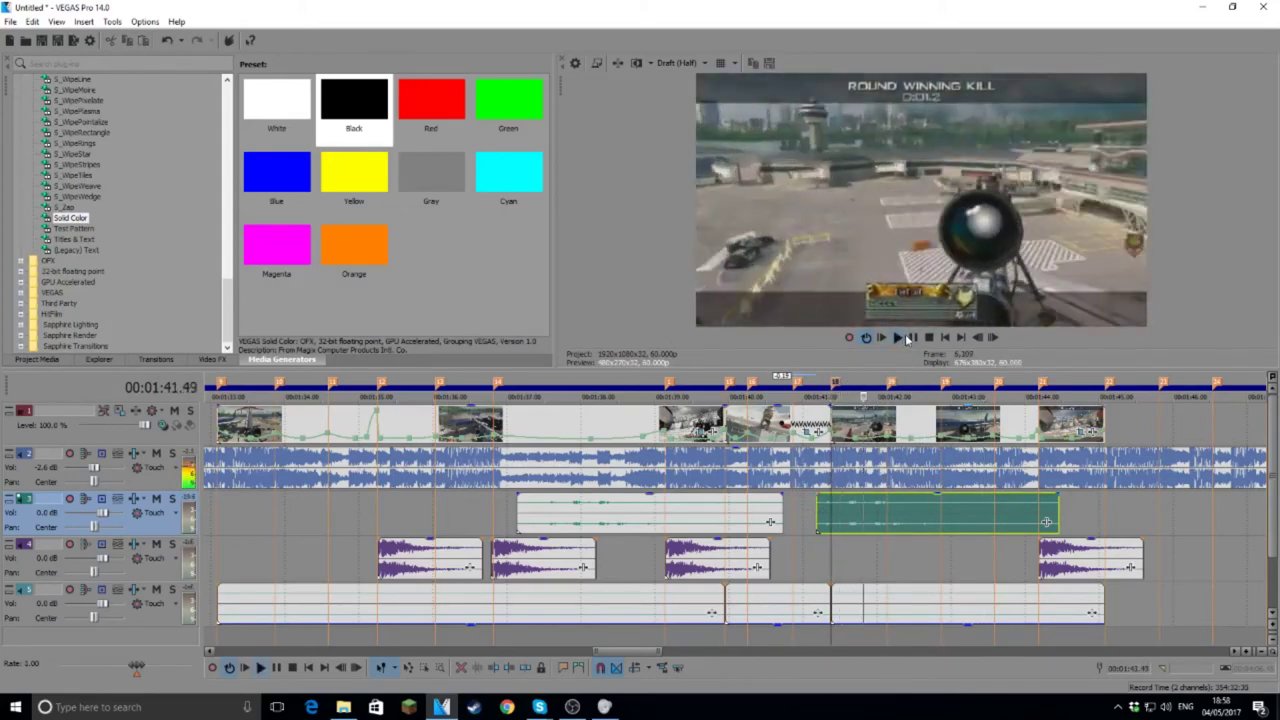
Step: Raise the bolt sound track's volume to 1.7 dB and play back from between markers 13 and 14
left_click(722, 514)
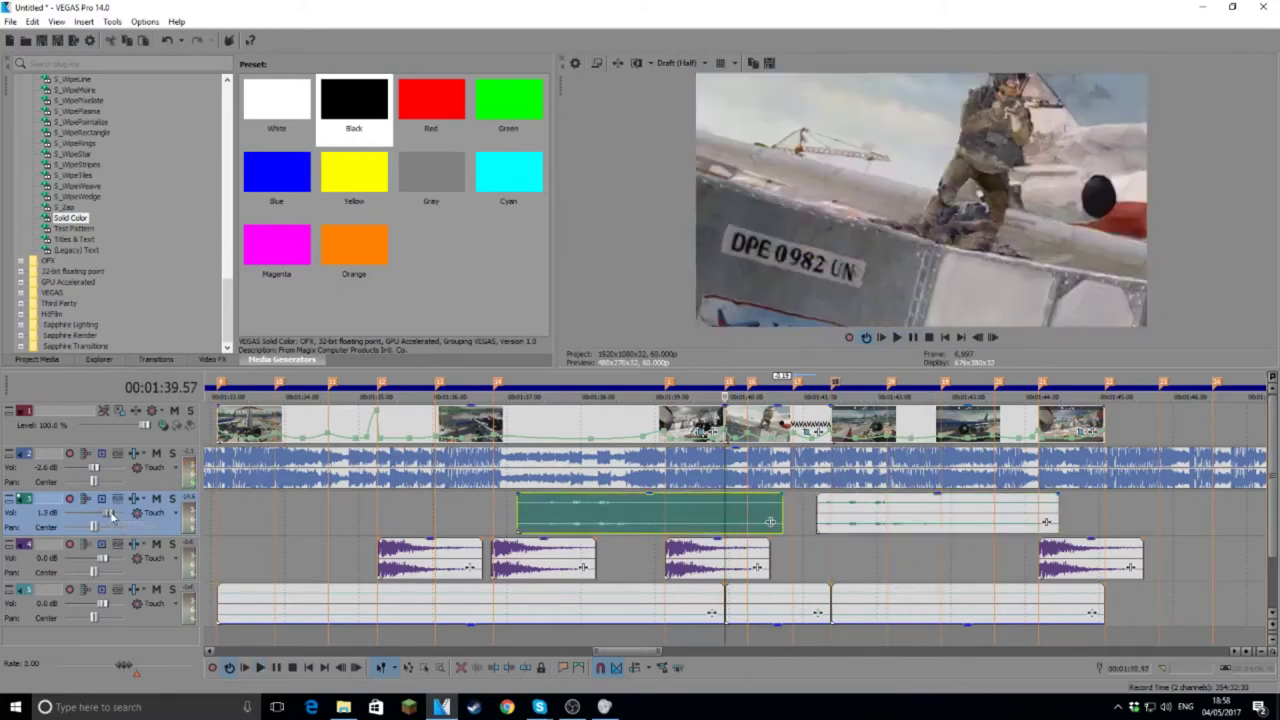
left_click(475, 388)
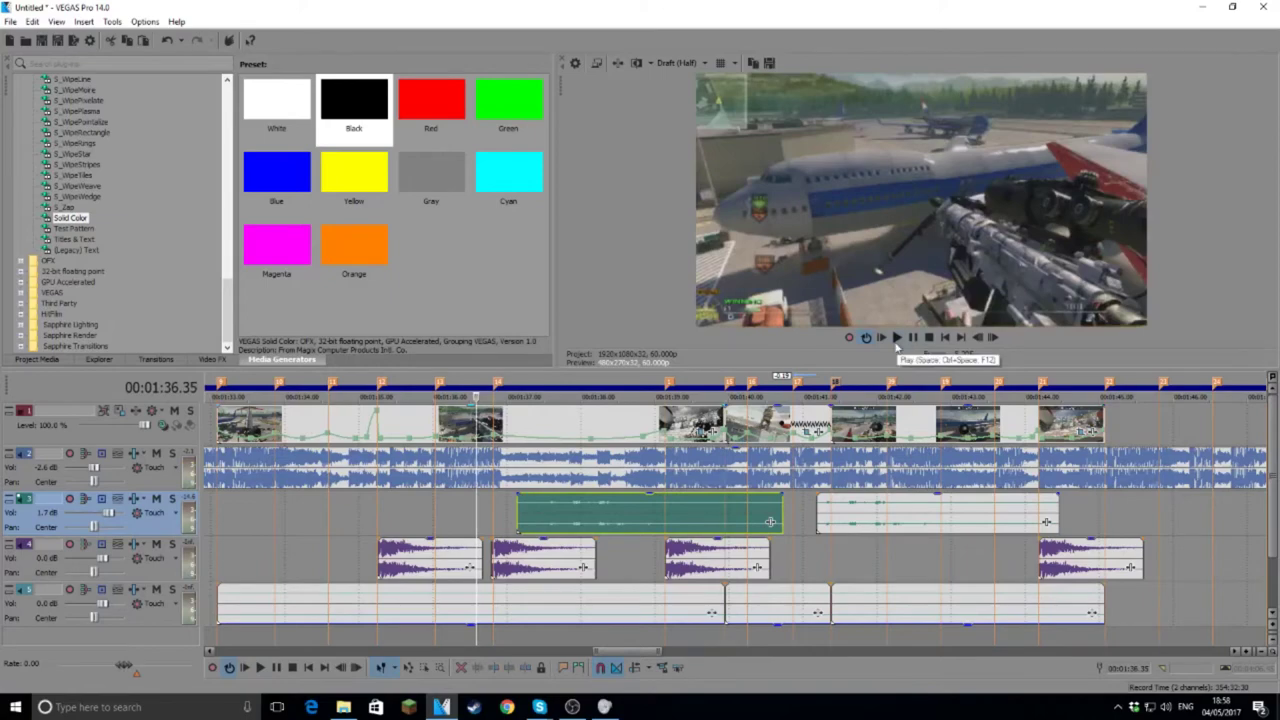
left_click(898, 338)
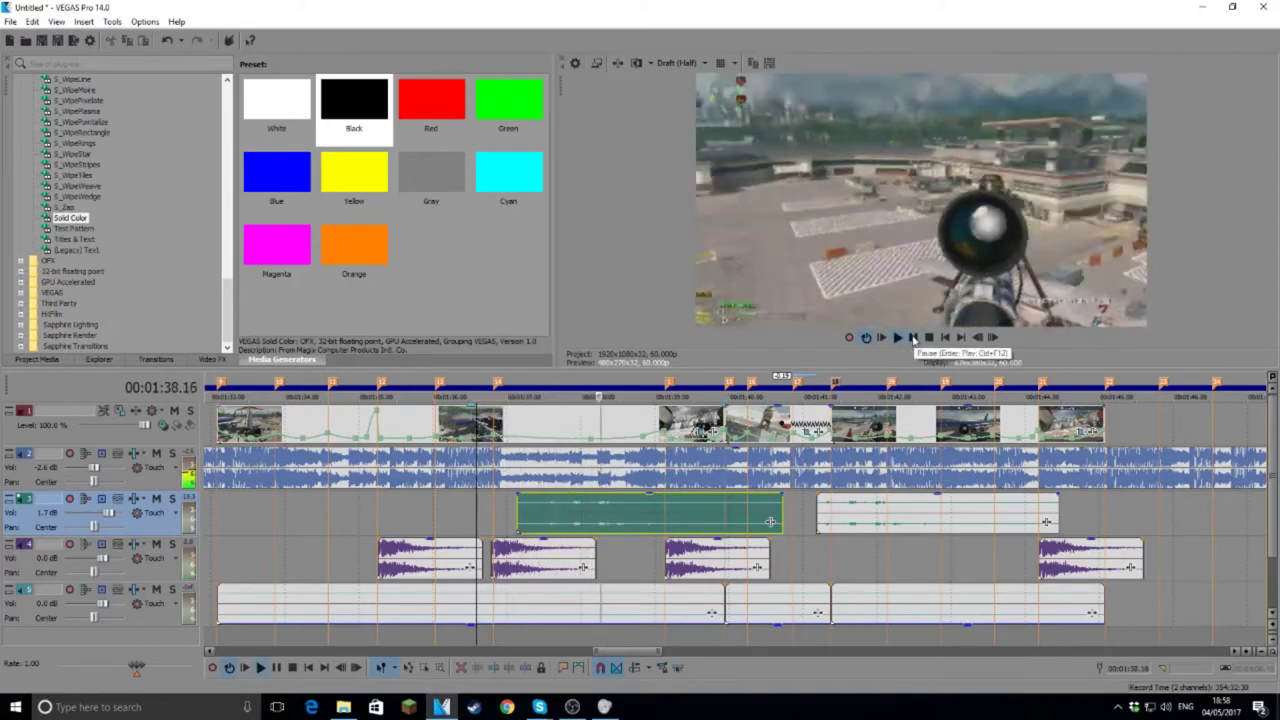
left_click(912, 338)
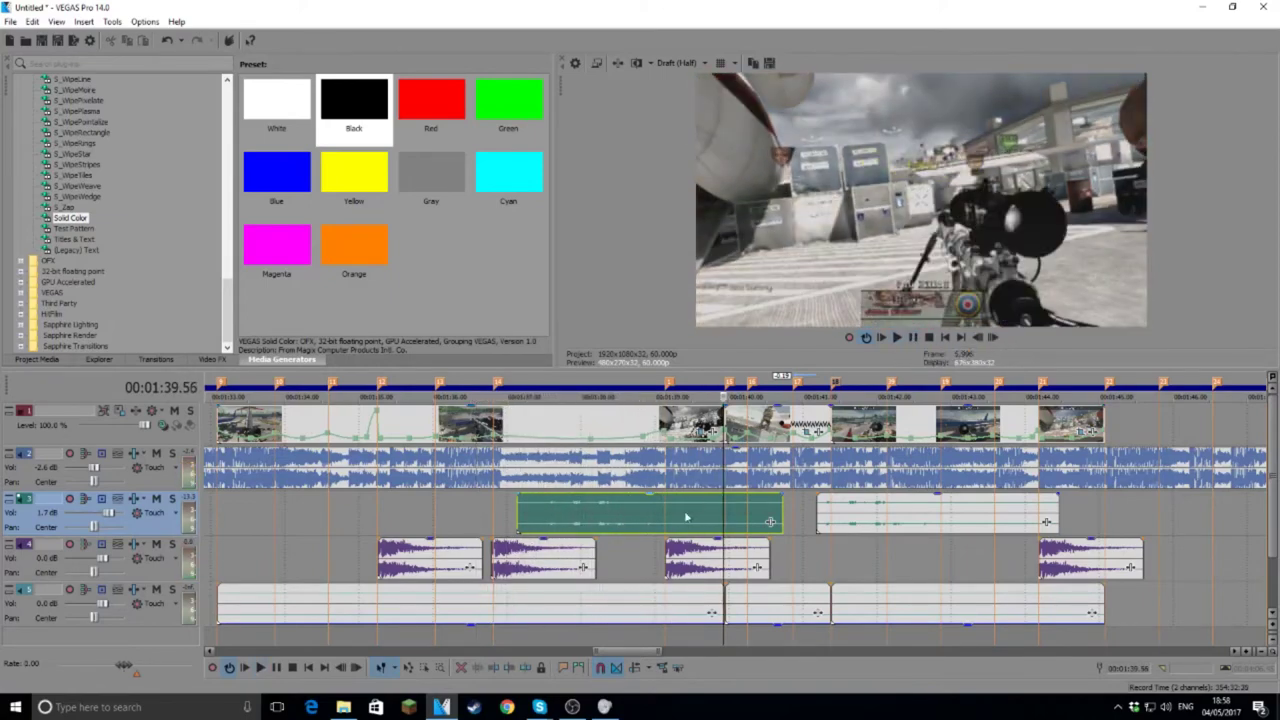
Step: Shift the first bolt sound earlier to span from just before marker 14 to about marker 16, and play back that section
left_click_drag(770, 521, 680, 520)
left_click_drag(559, 524, 548, 524)
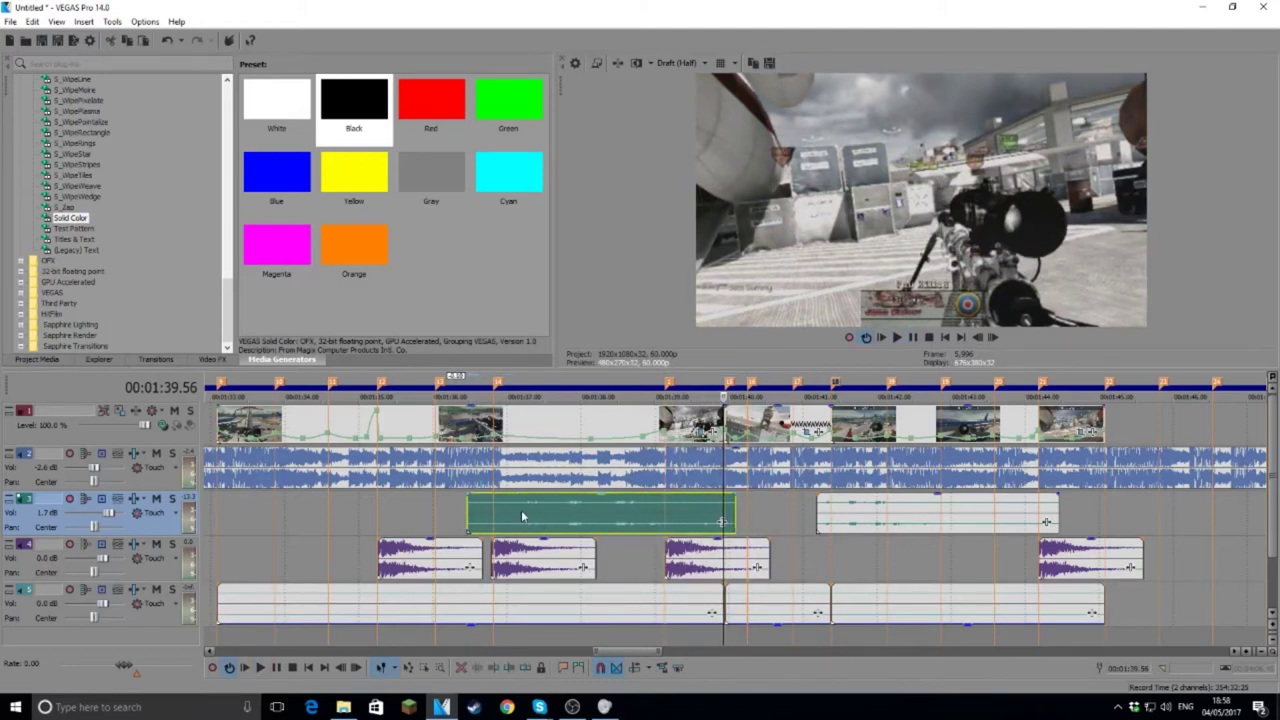
left_click(521, 514)
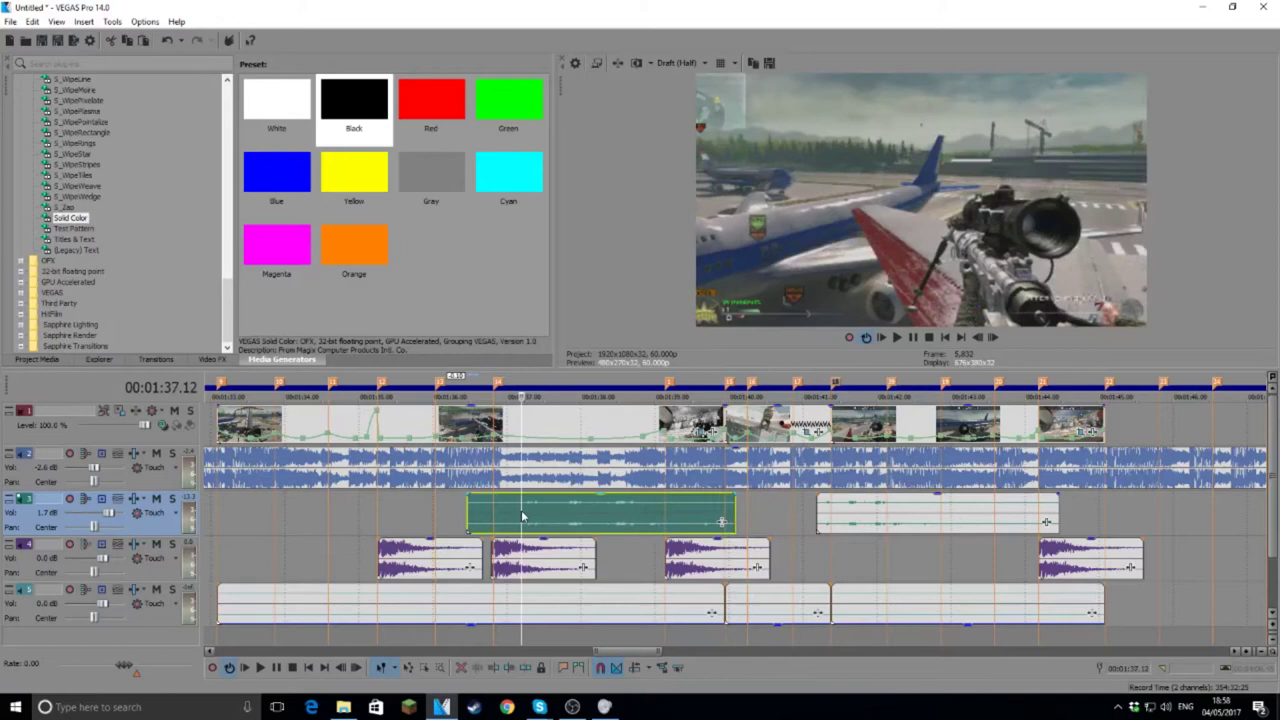
left_click(993, 339)
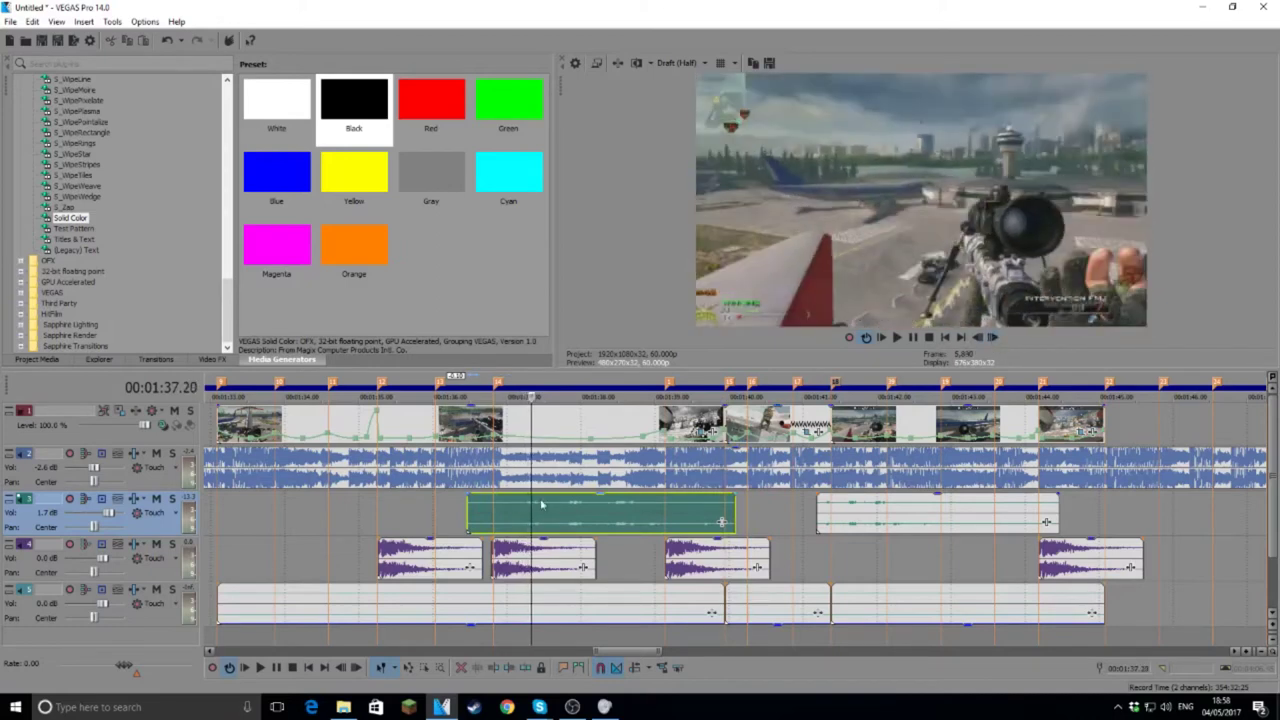
left_click_drag(578, 512, 586, 513)
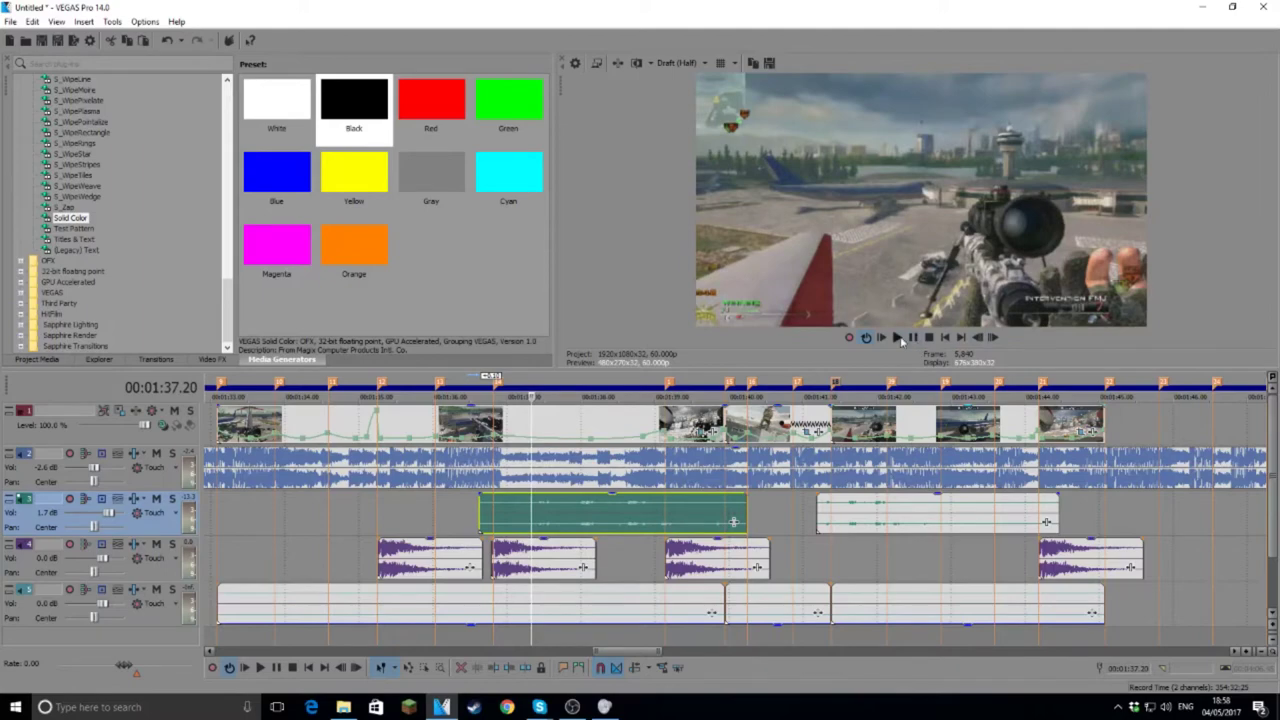
left_click(899, 339)
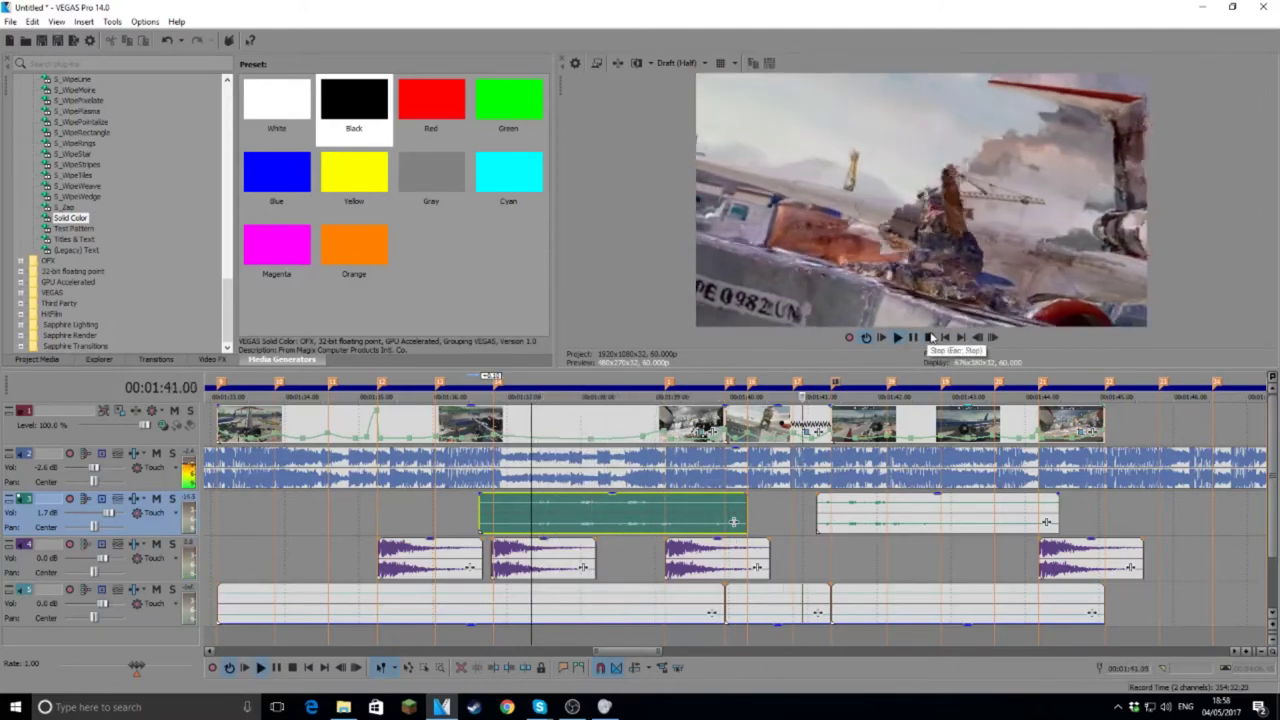
Step: Adjust the second bolt sound to span from marker 18 to about marker 22, and play back that section
left_click_drag(842, 508, 846, 510)
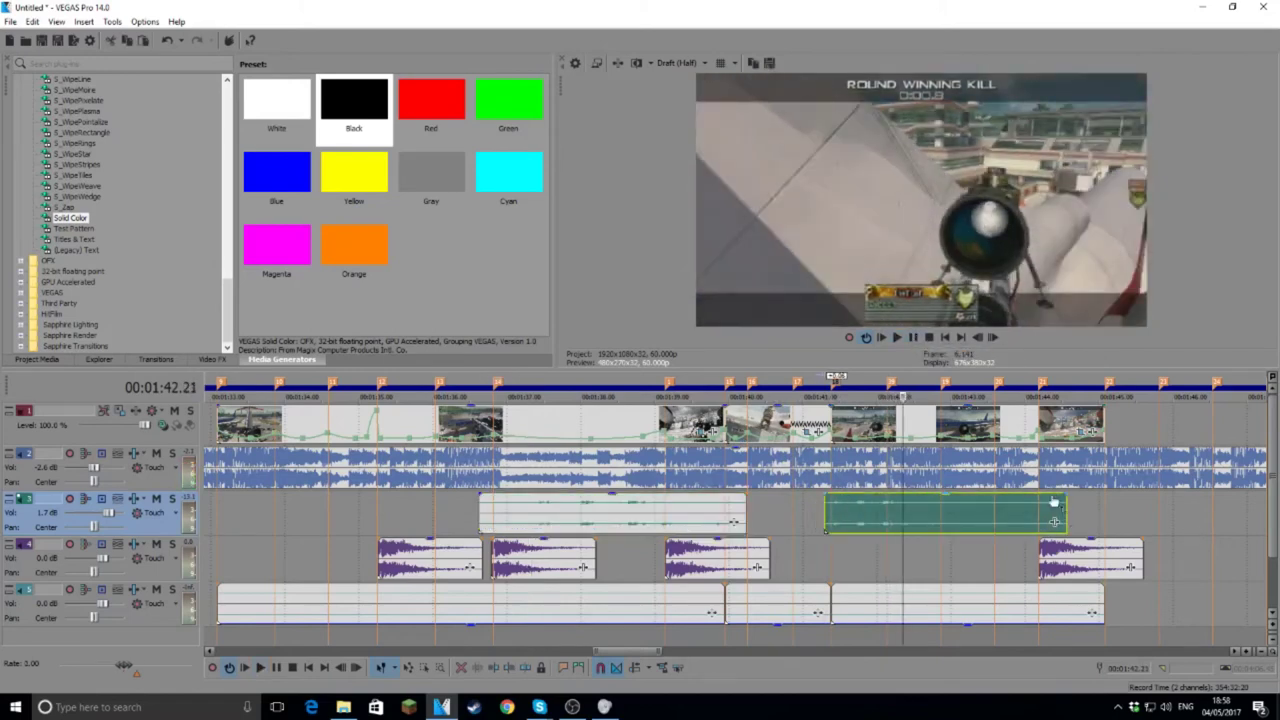
left_click_drag(1055, 521, 1092, 521)
left_click_drag(942, 528, 932, 470)
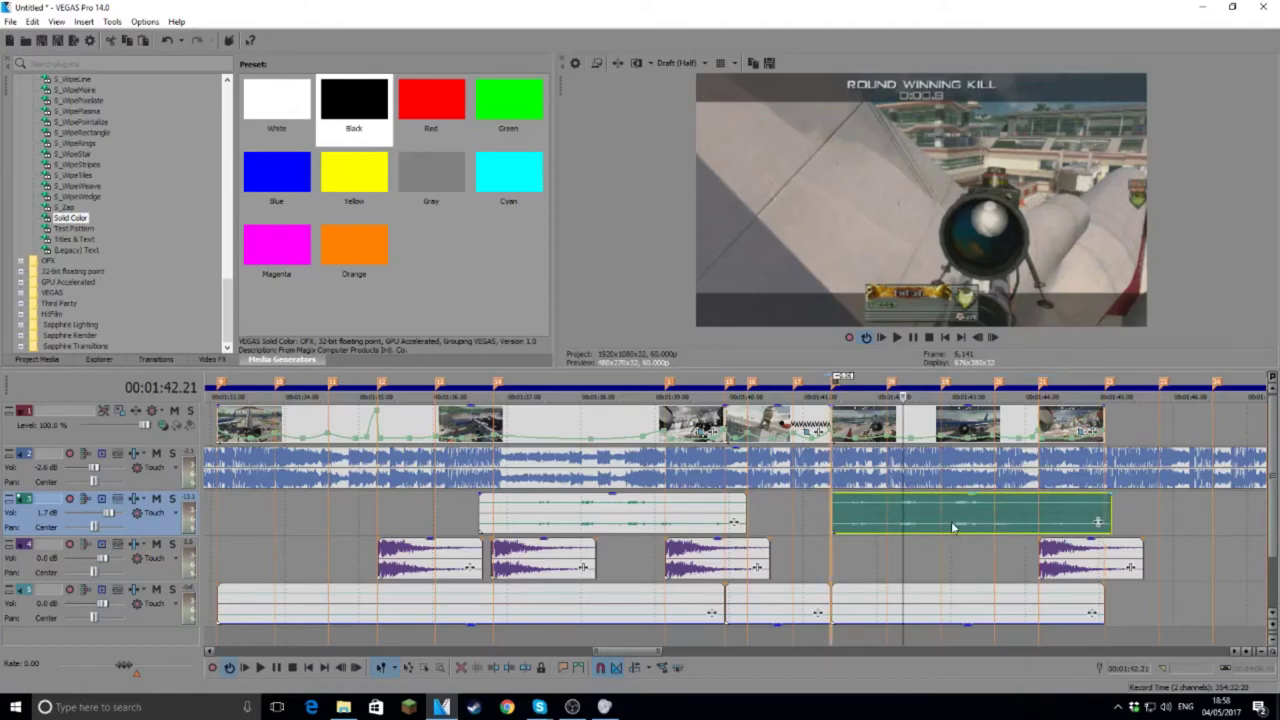
key("space")
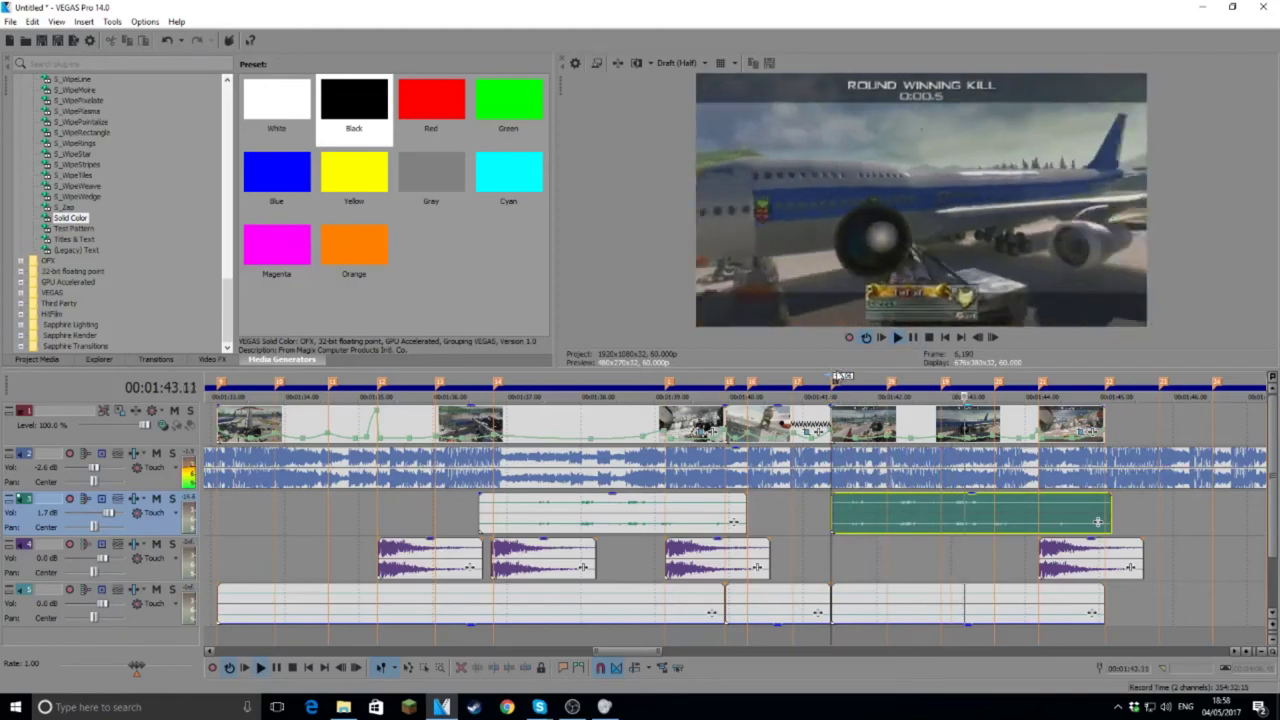
key("space")
key("space")
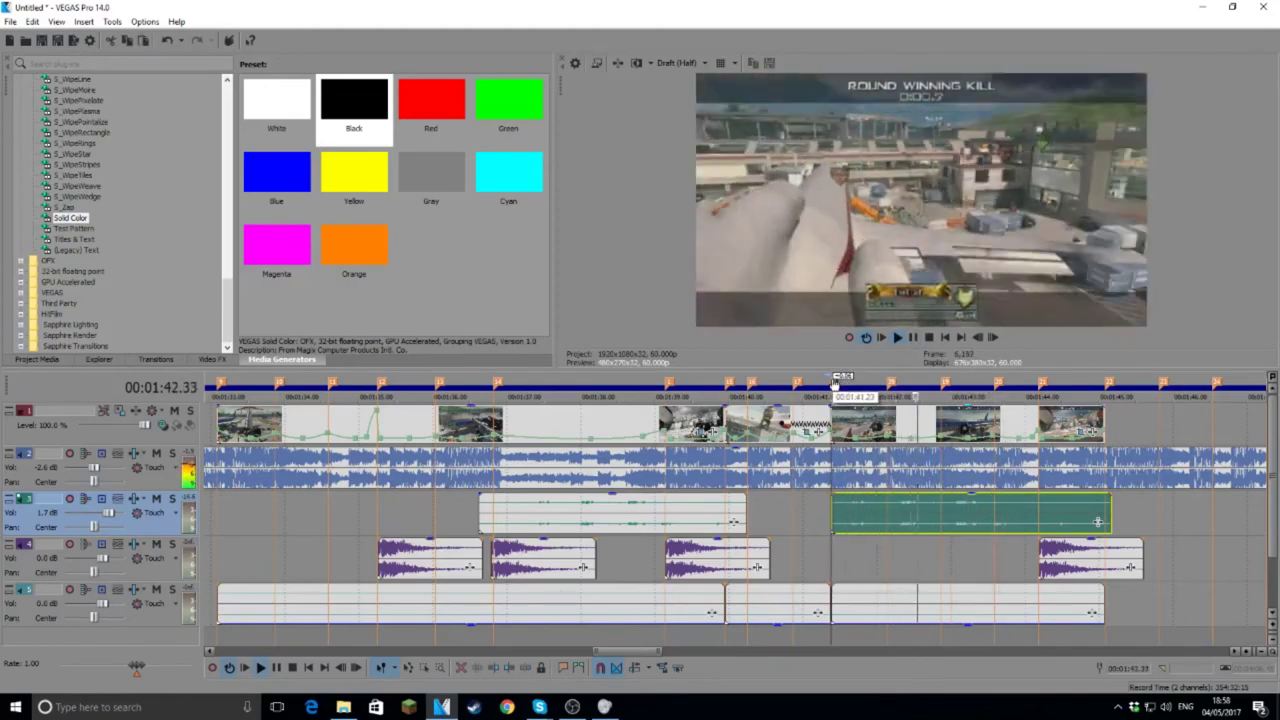
left_click(835, 383)
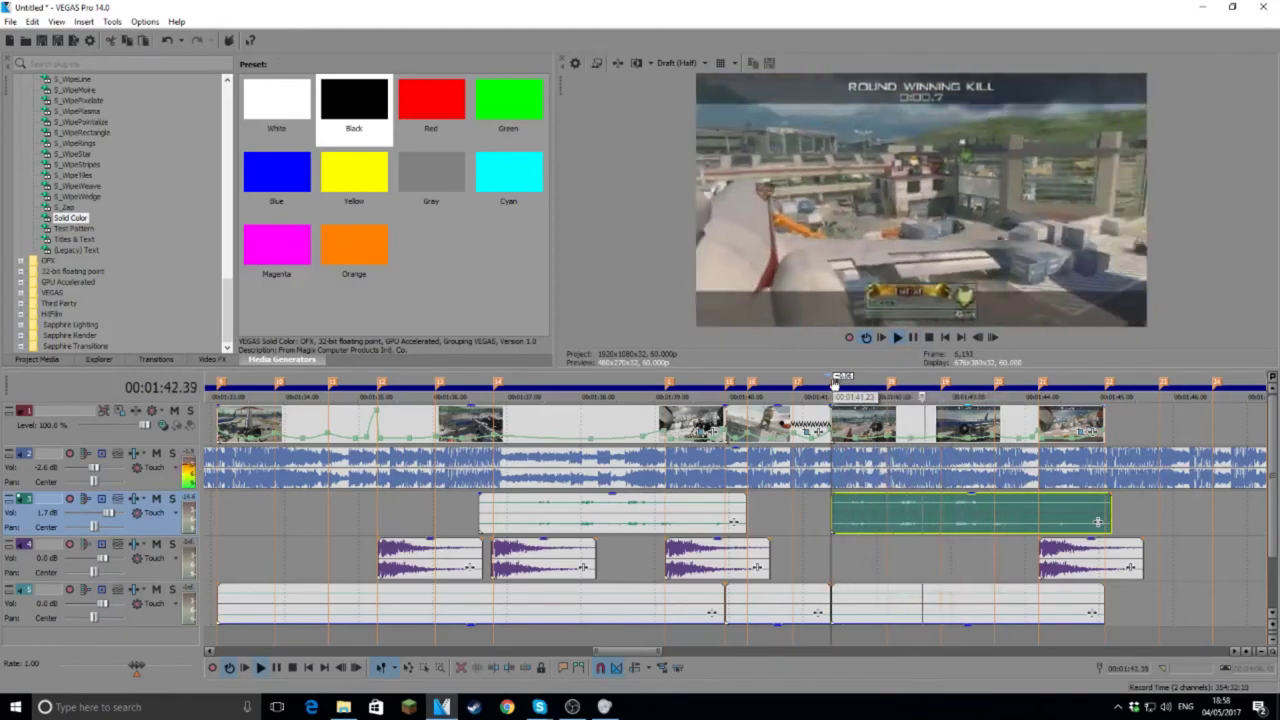
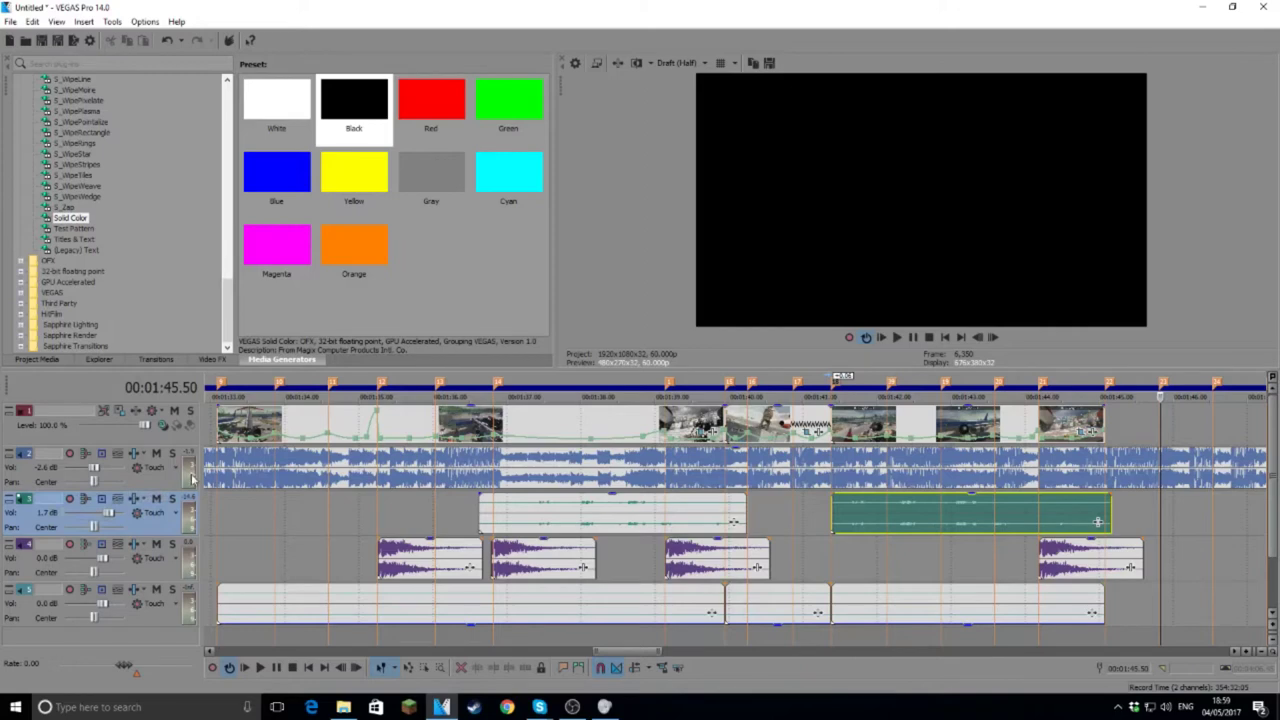
Step: Insert a video track above the clips and add a Linear Red to Yellow color gradient starting at marker 9
right_click(141, 440)
left_click(258, 460)
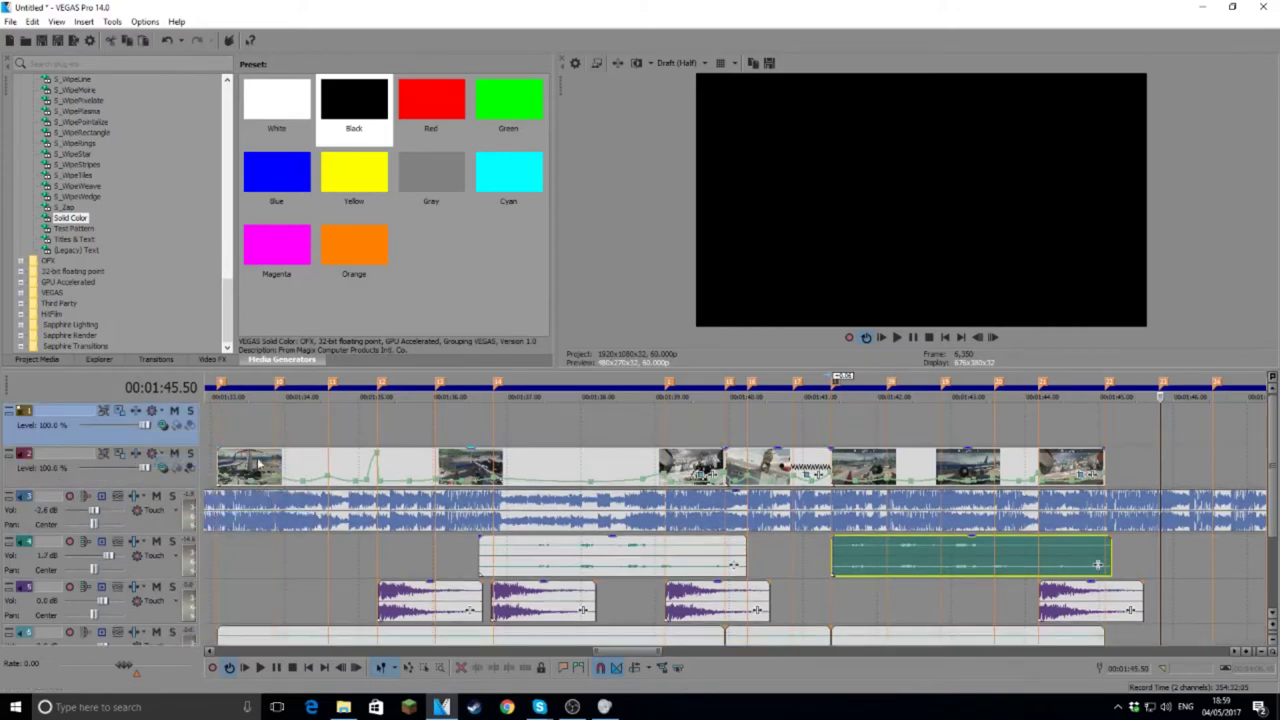
scroll(99, 226, "up", 15)
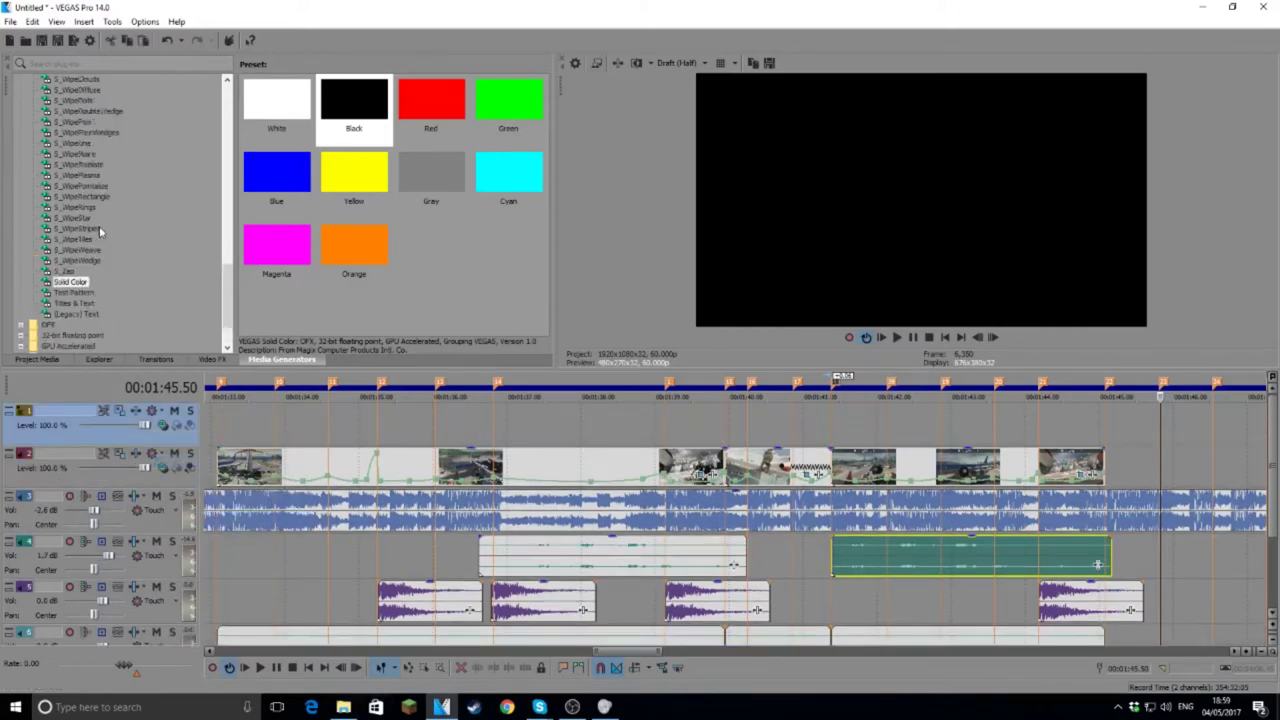
left_click(77, 100)
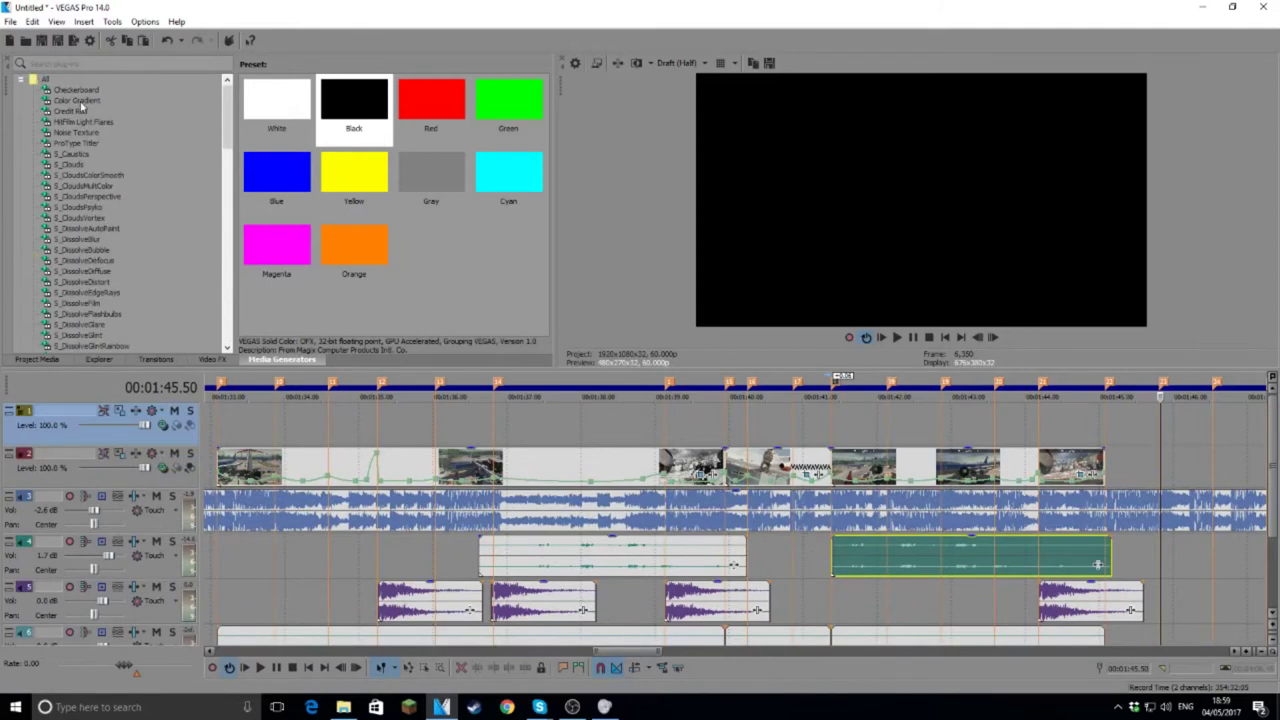
left_click_drag(325, 257, 300, 432)
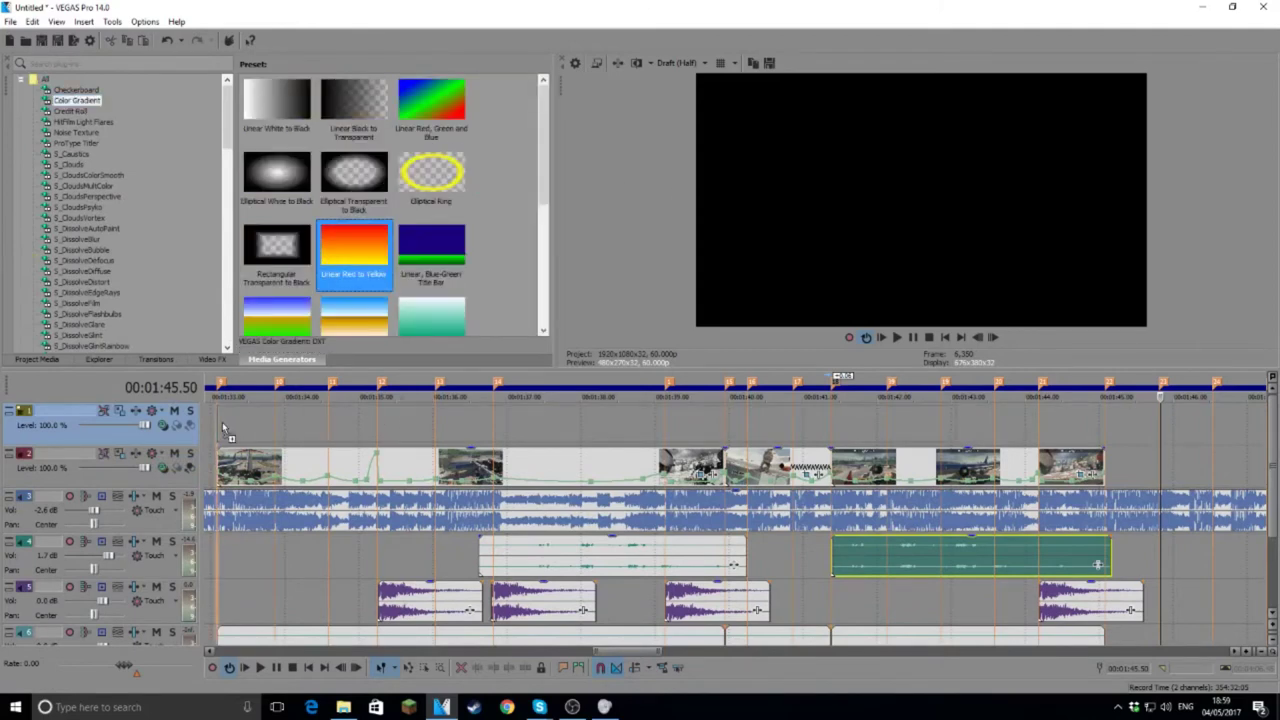
left_click_drag(222, 422, 224, 424)
left_click(691, 164)
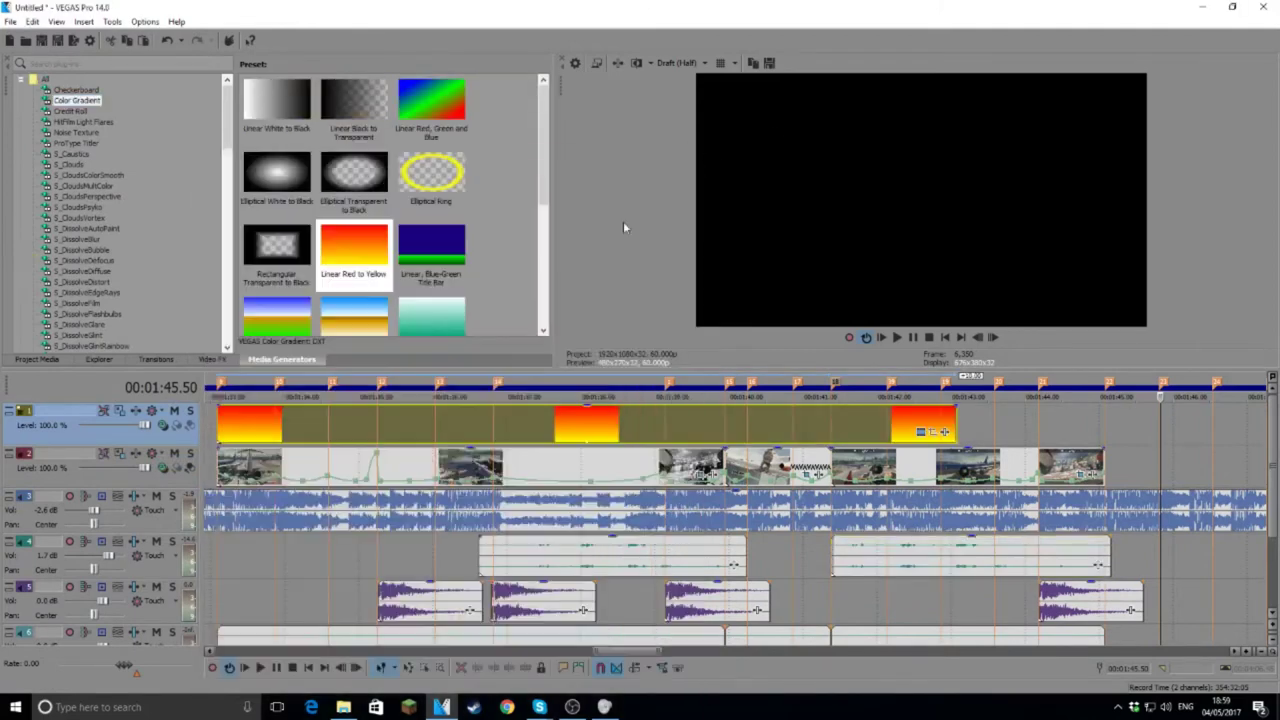
Step: Play back the section under the gradient and return the cursor to just after marker 12
left_click(396, 390)
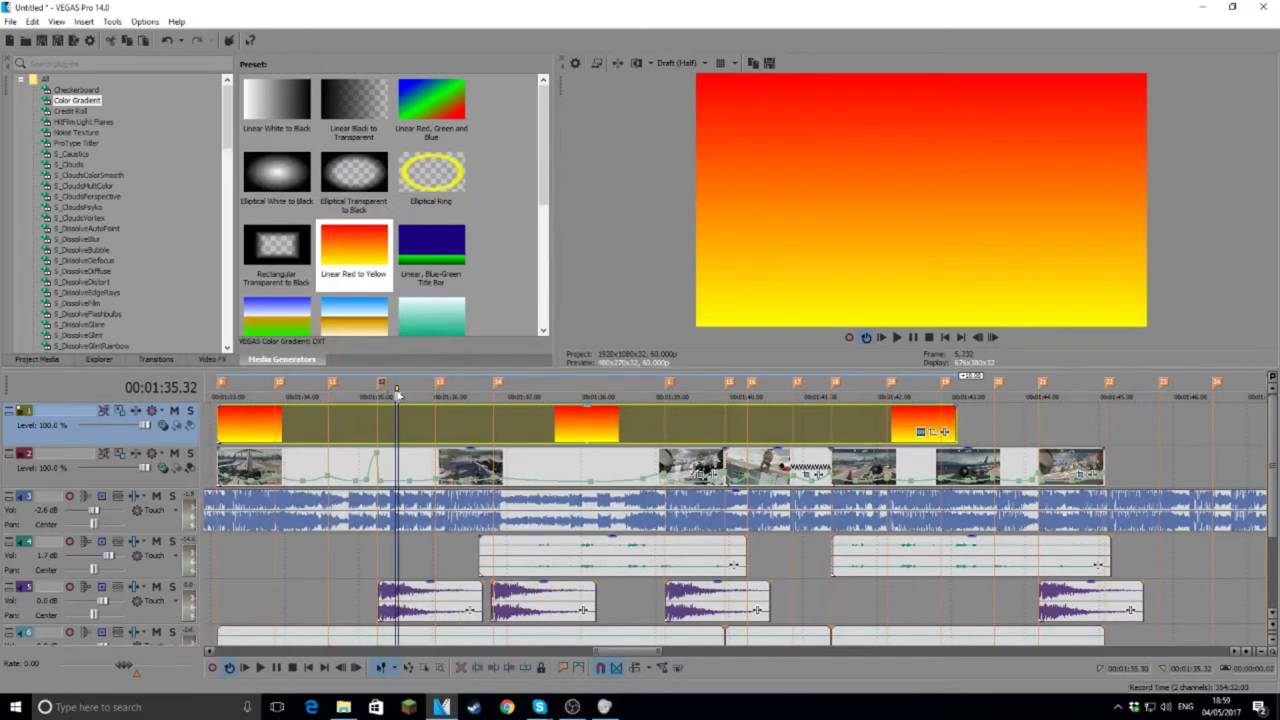
key("space")
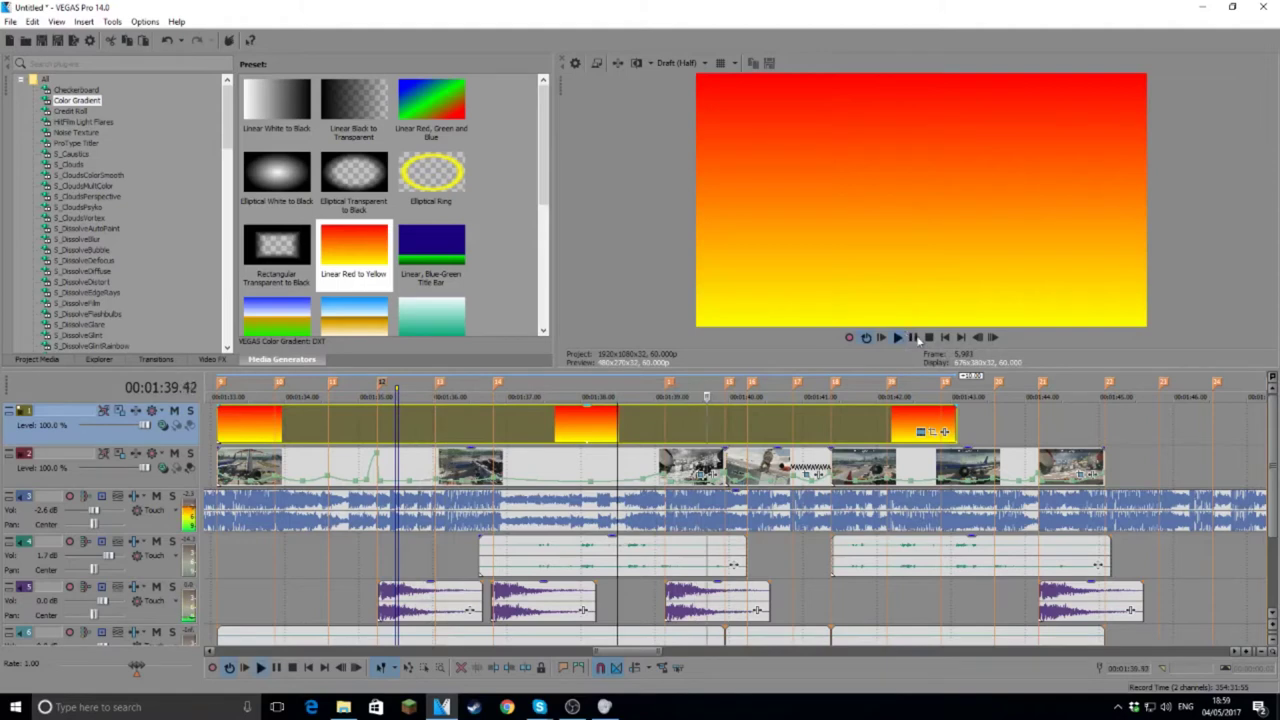
left_click(928, 338)
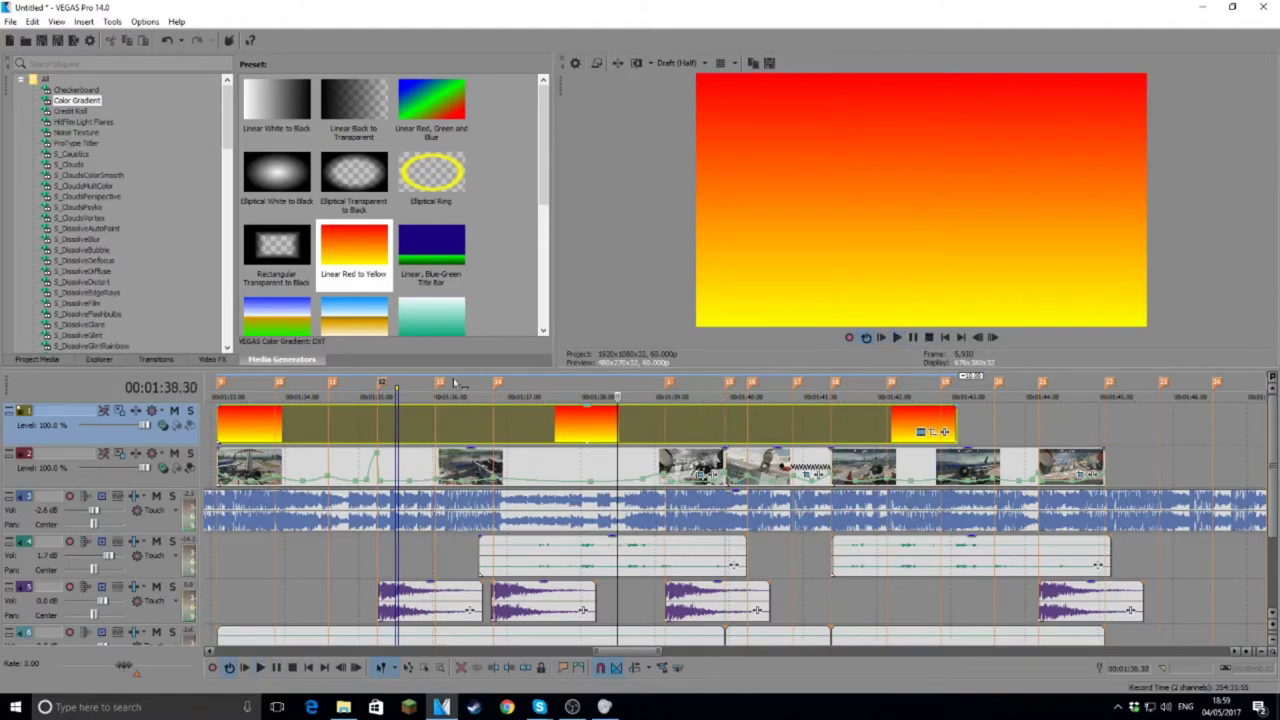
left_click(399, 390)
left_click(395, 387)
left_click(397, 387)
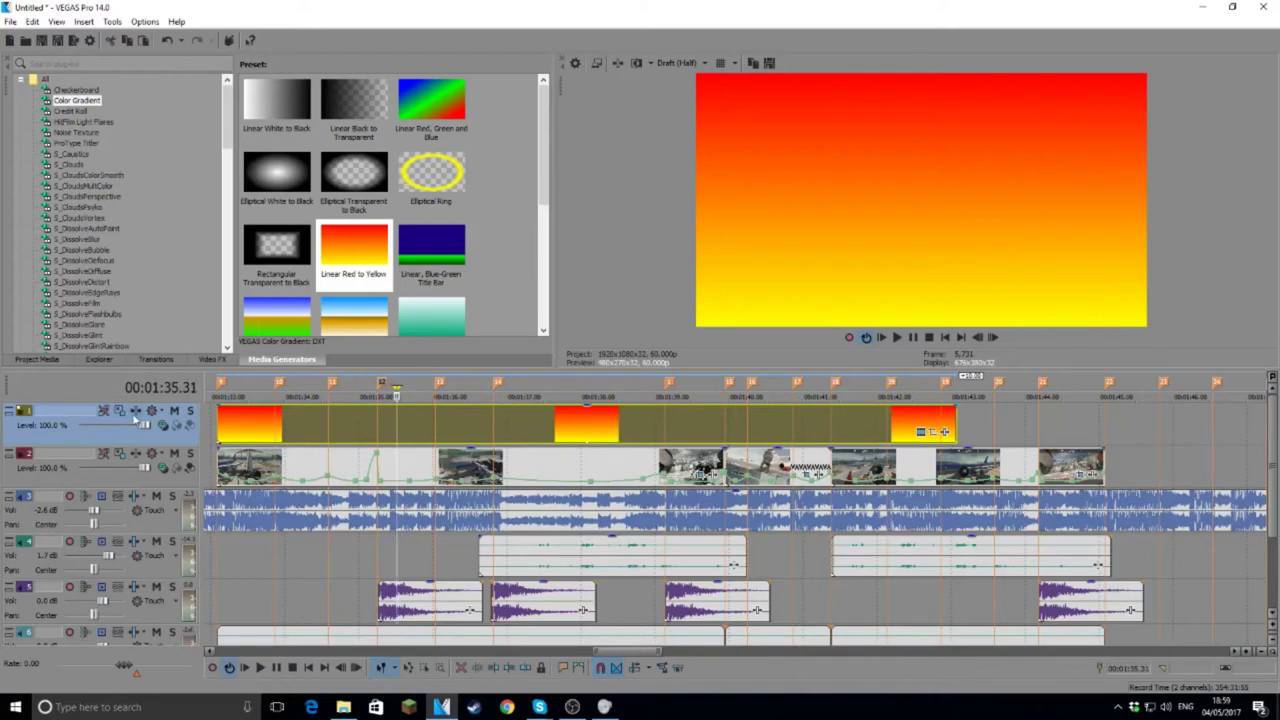
Step: Try the Screen and Lighten compositing modes on the gradient track, and set it to Dodge
left_click(172, 425)
left_click(207, 552)
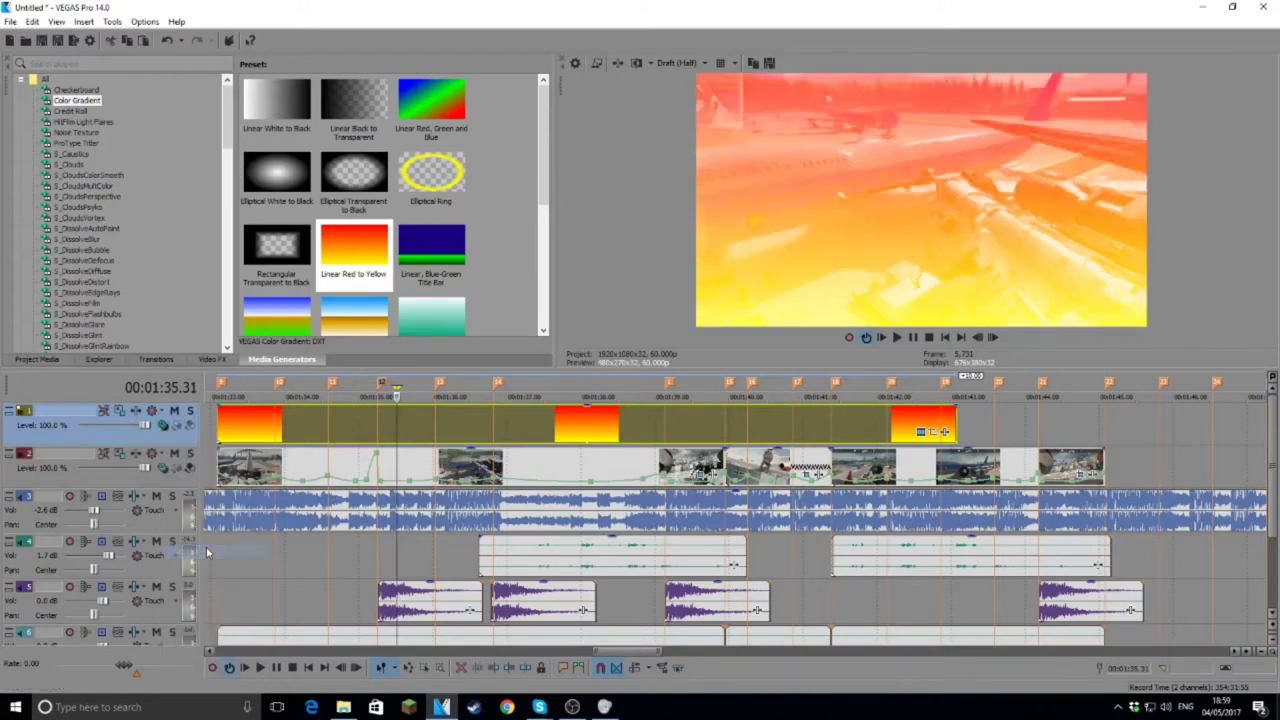
left_click(163, 425)
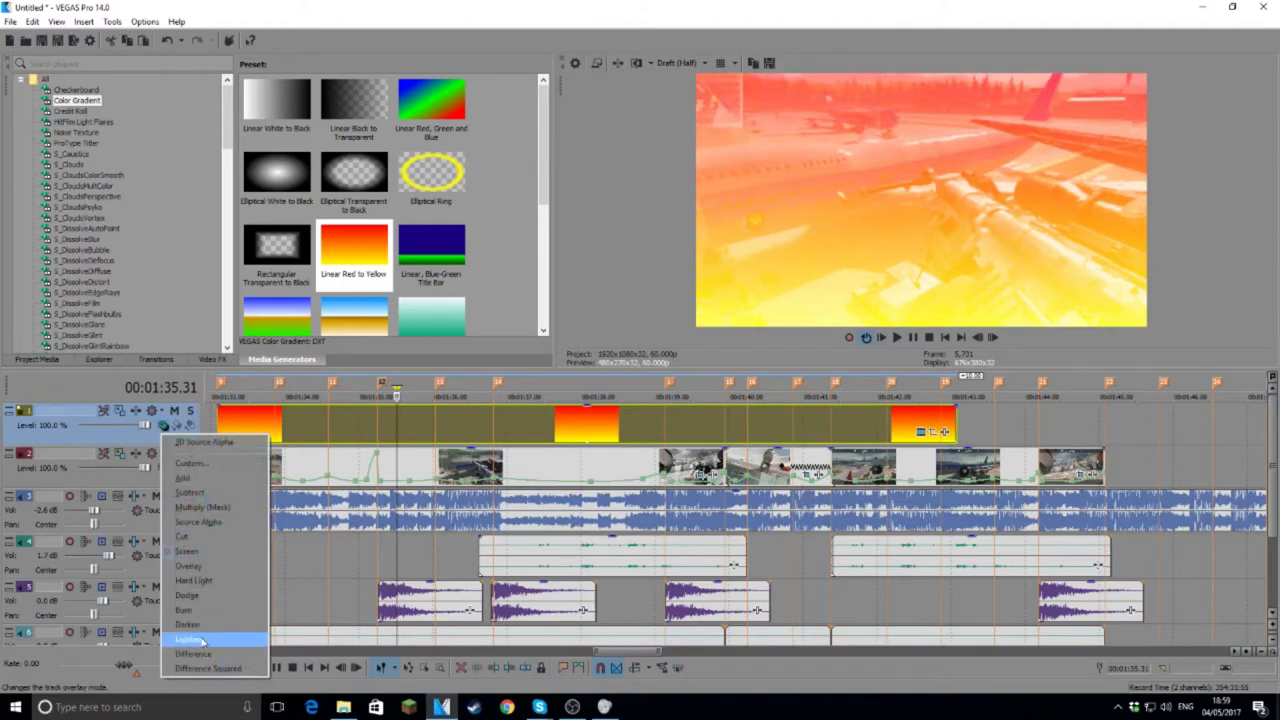
left_click(203, 641)
left_click(163, 425)
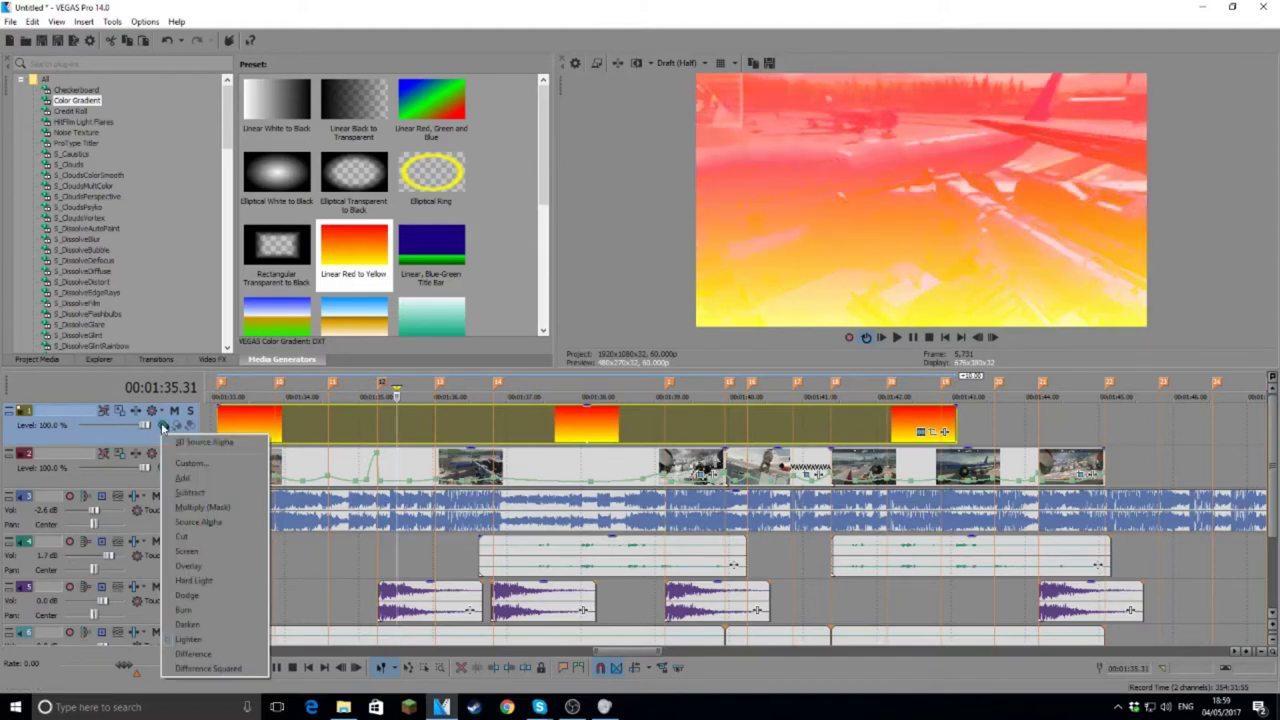
left_click(192, 598)
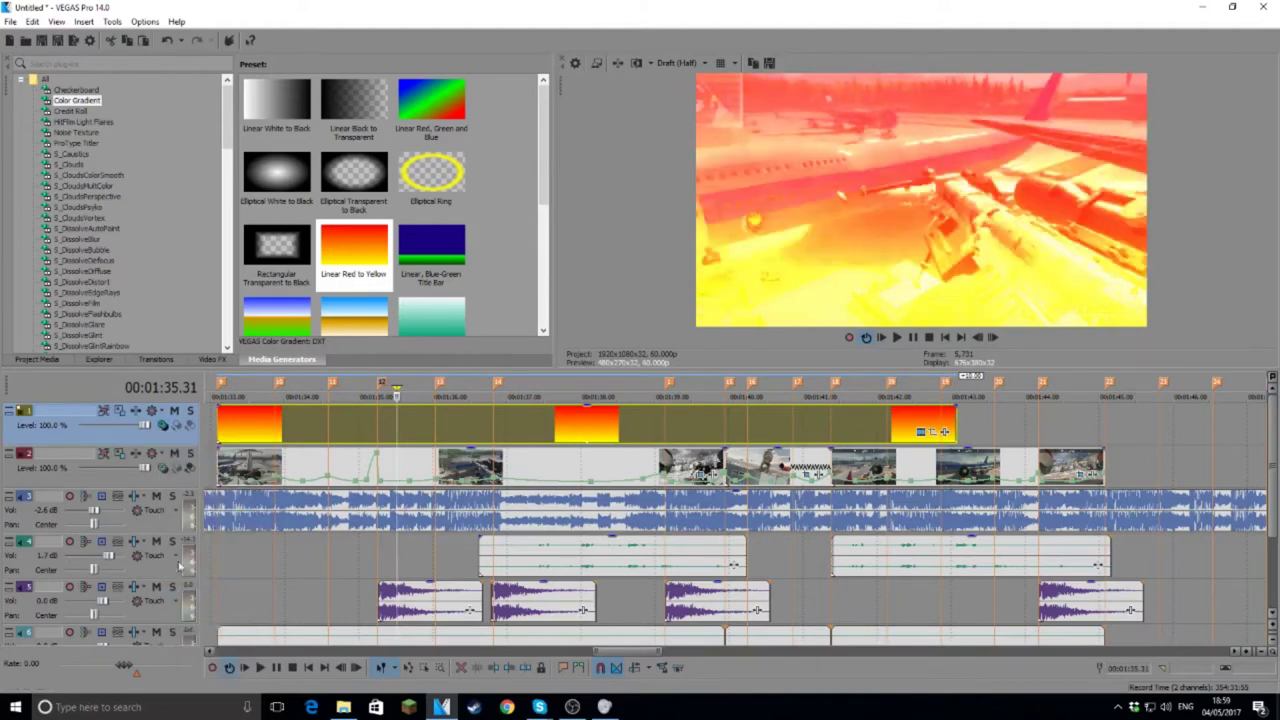
Step: Try the Hard Light compositing mode on the gradient track, then set it to Screen and lower the track level to 69.6%
left_click(165, 437)
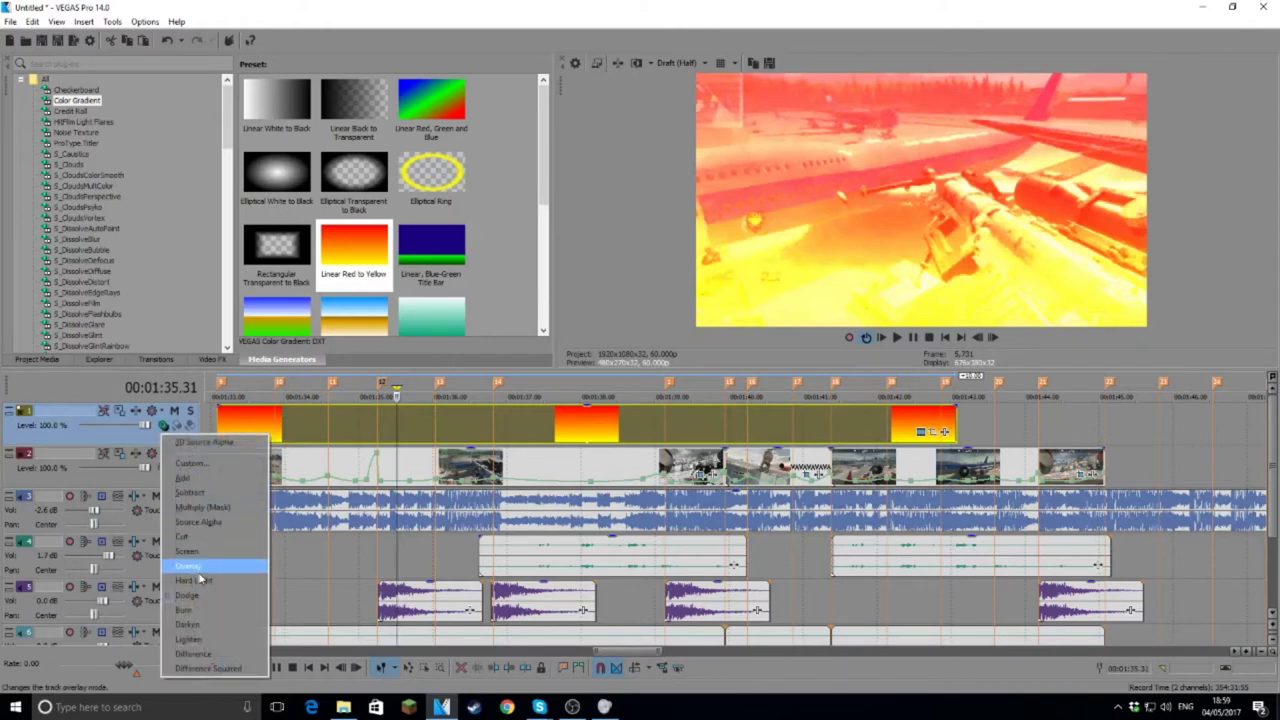
left_click(198, 580)
left_click(165, 430)
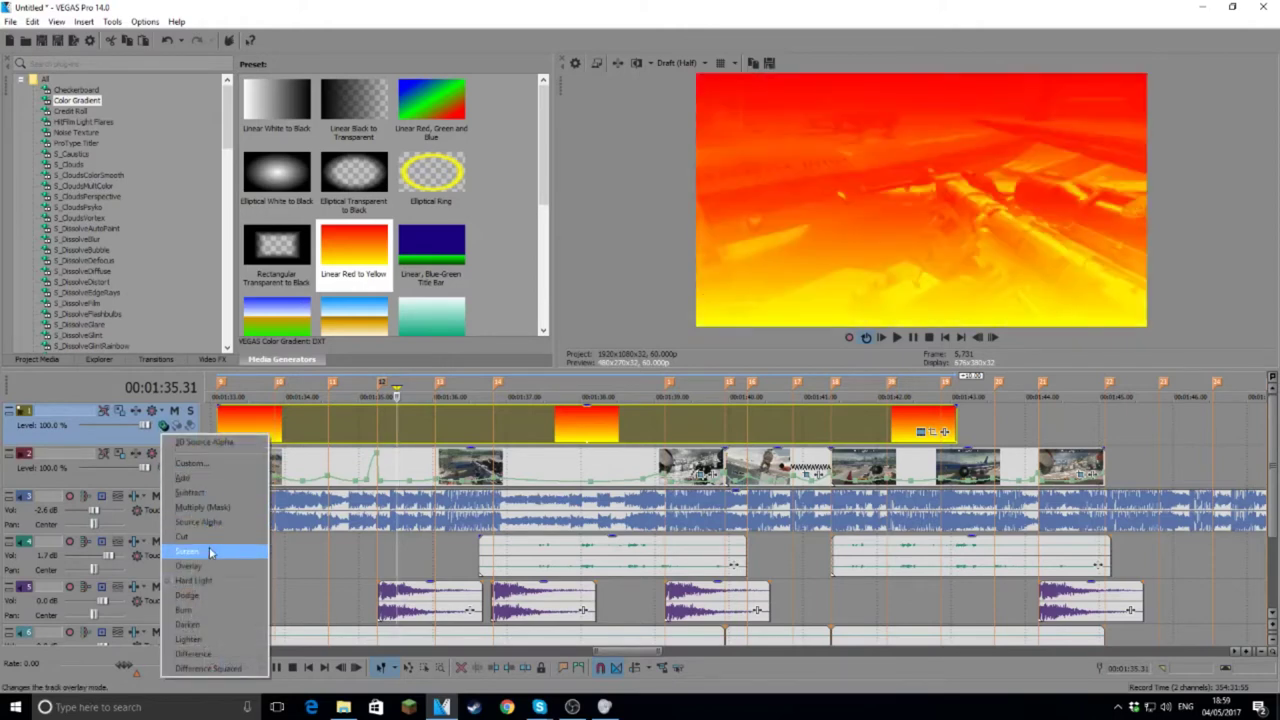
left_click(209, 552)
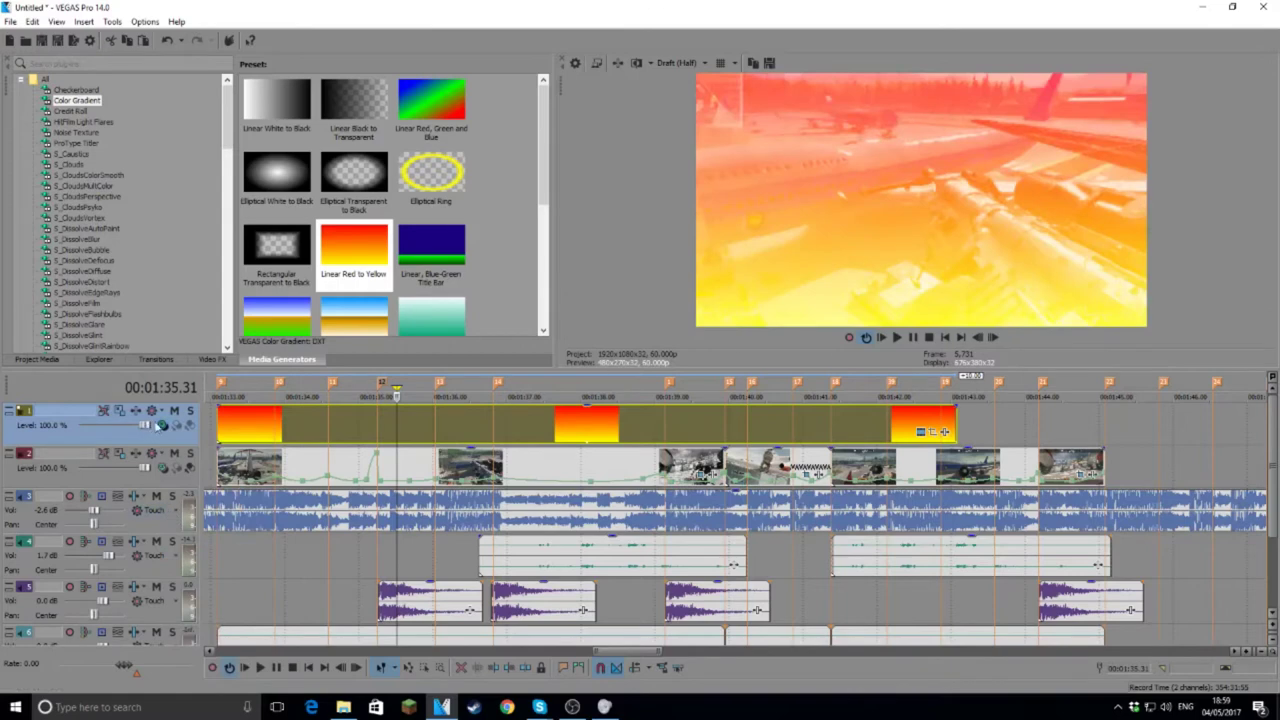
left_click_drag(145, 425, 124, 425)
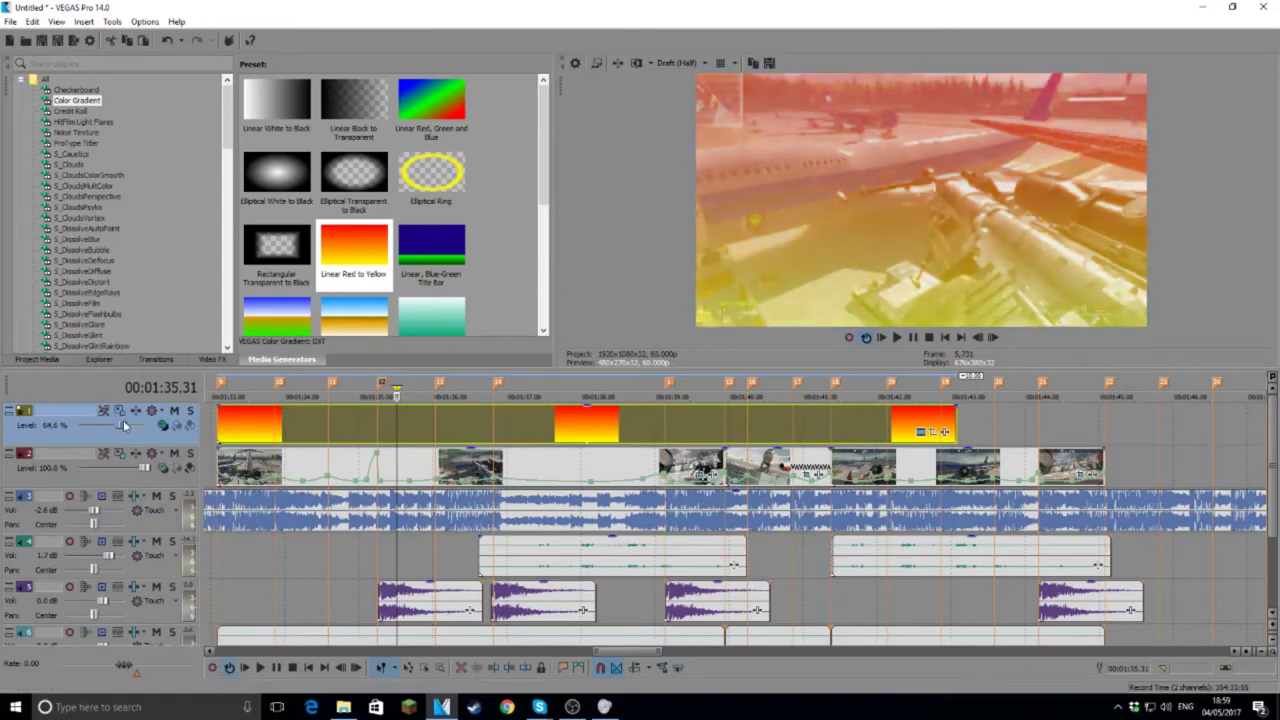
Step: Angle the gradient at 225 degrees and recolor its red point to RGB 174, 0, 31 and its yellow point to 81, 174, 255
left_click(930, 433)
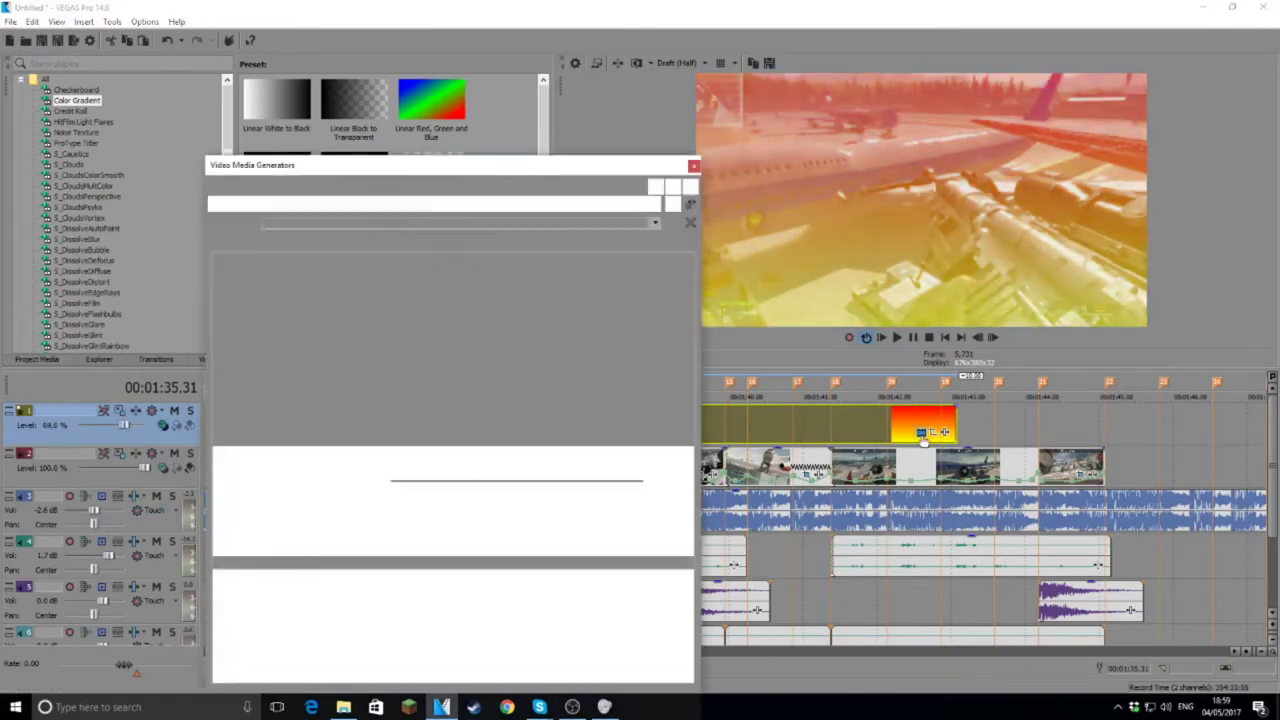
left_click_drag(284, 289, 233, 303)
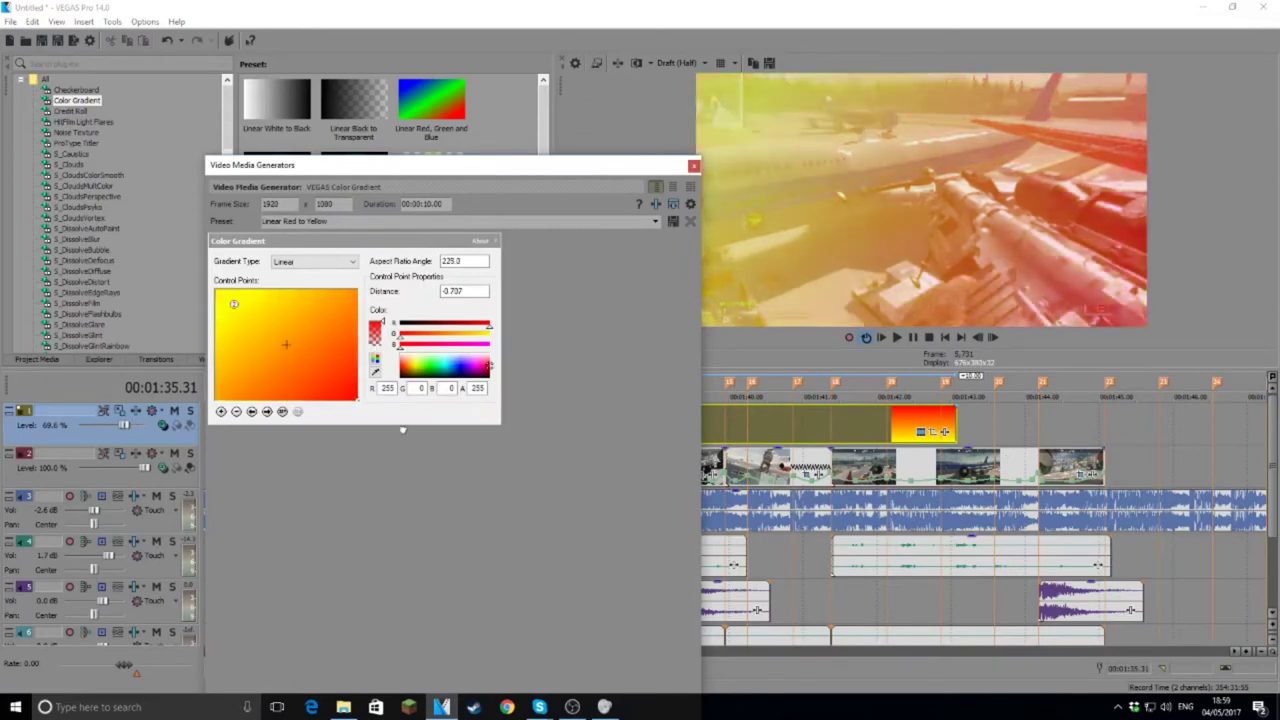
mouse_move(487, 366)
left_mouse_down()
mouse_move(466, 369)
mouse_move(486, 370)
left_mouse_up()
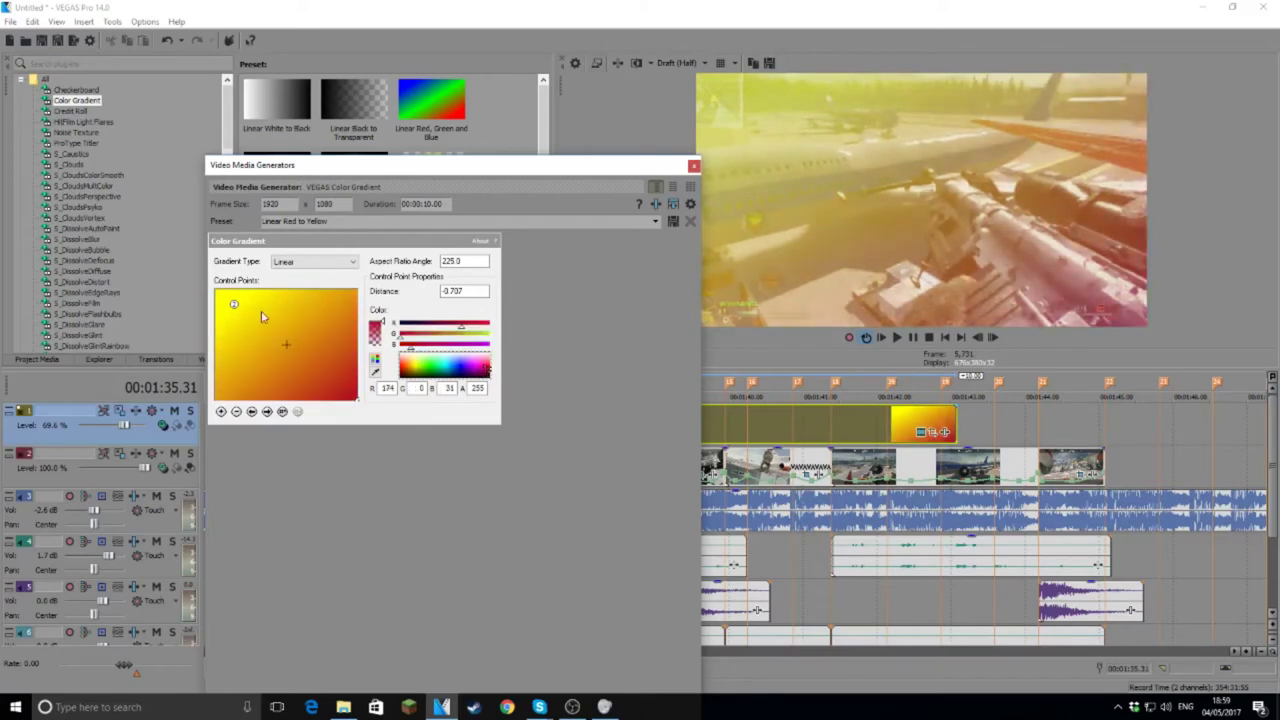
left_click(233, 303)
left_click_drag(417, 371, 453, 369)
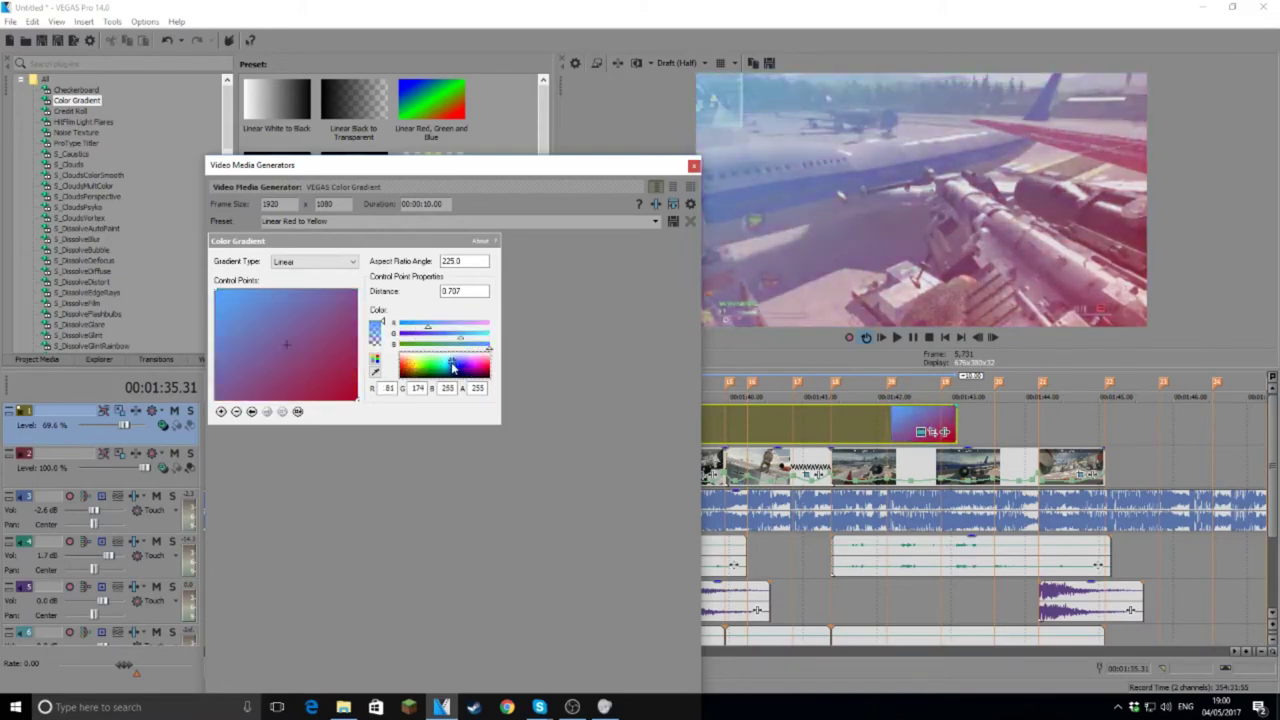
left_click(694, 166)
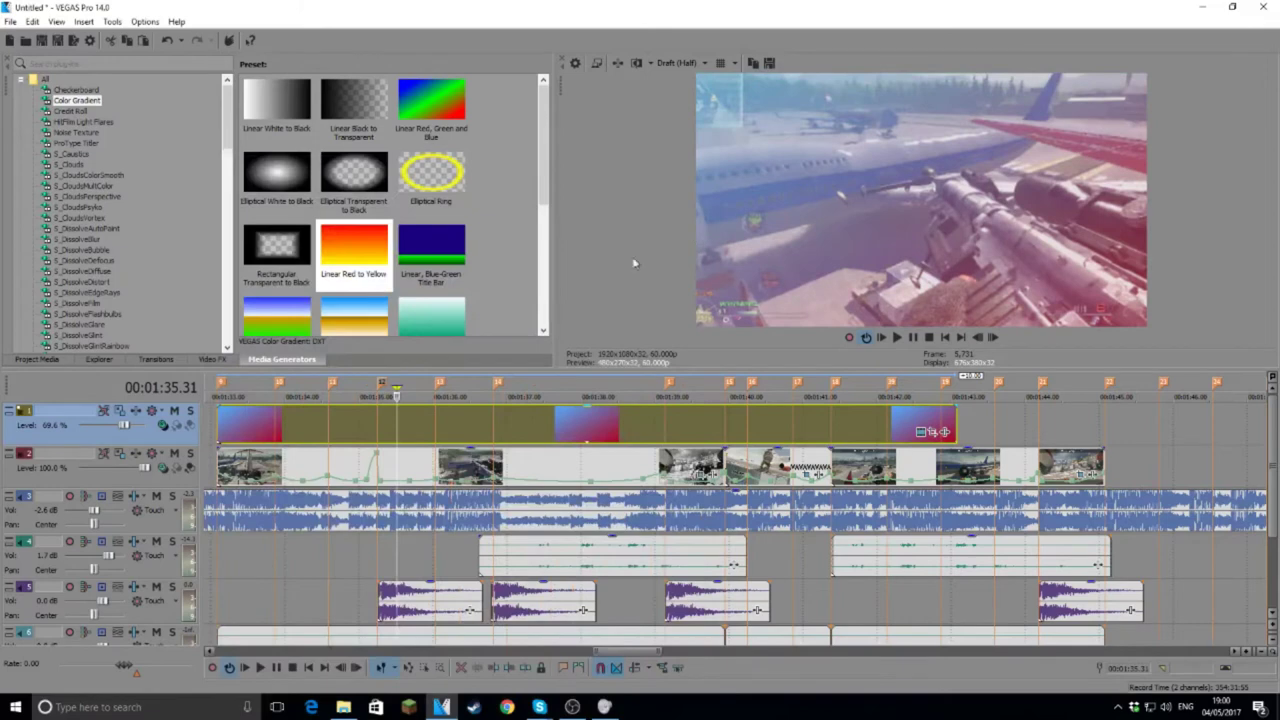
Step: Extend the gradient to the end of the gameplay clips and split it at every beat marker
left_click_drag(955, 420, 1104, 425)
left_click(661, 420)
scroll(642, 441, "down", 3)
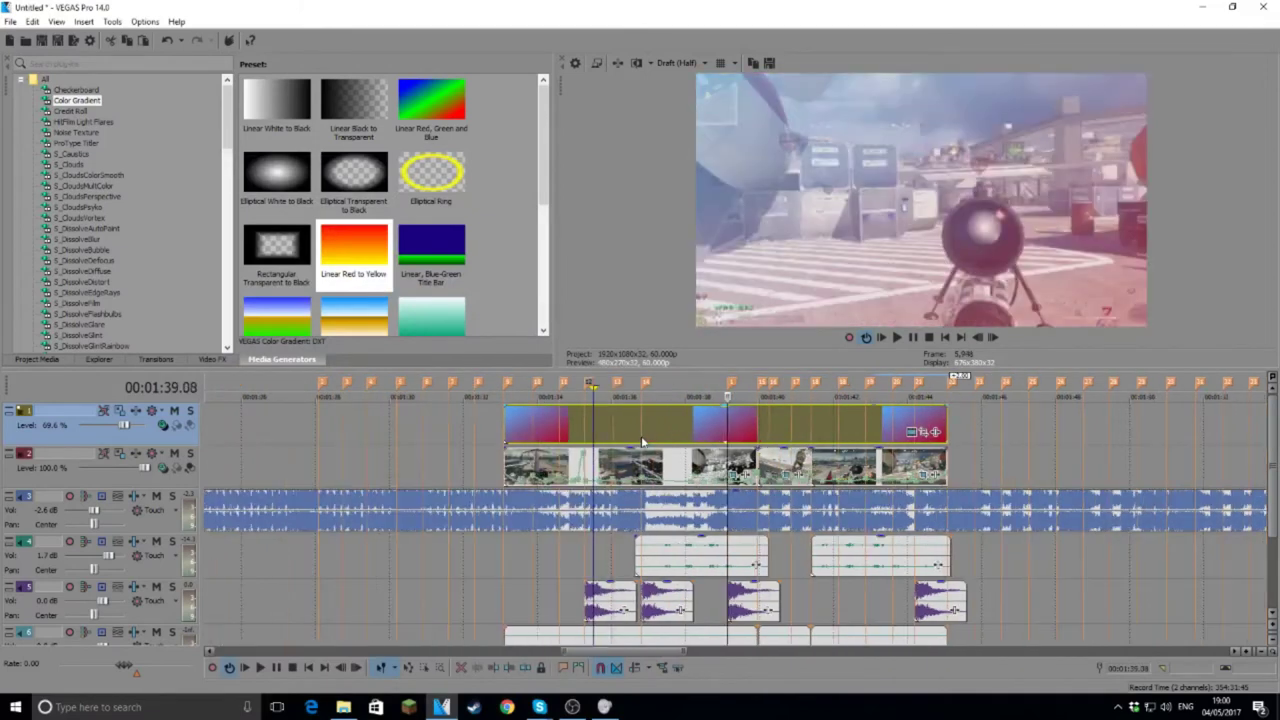
left_click(528, 420)
left_click(535, 421)
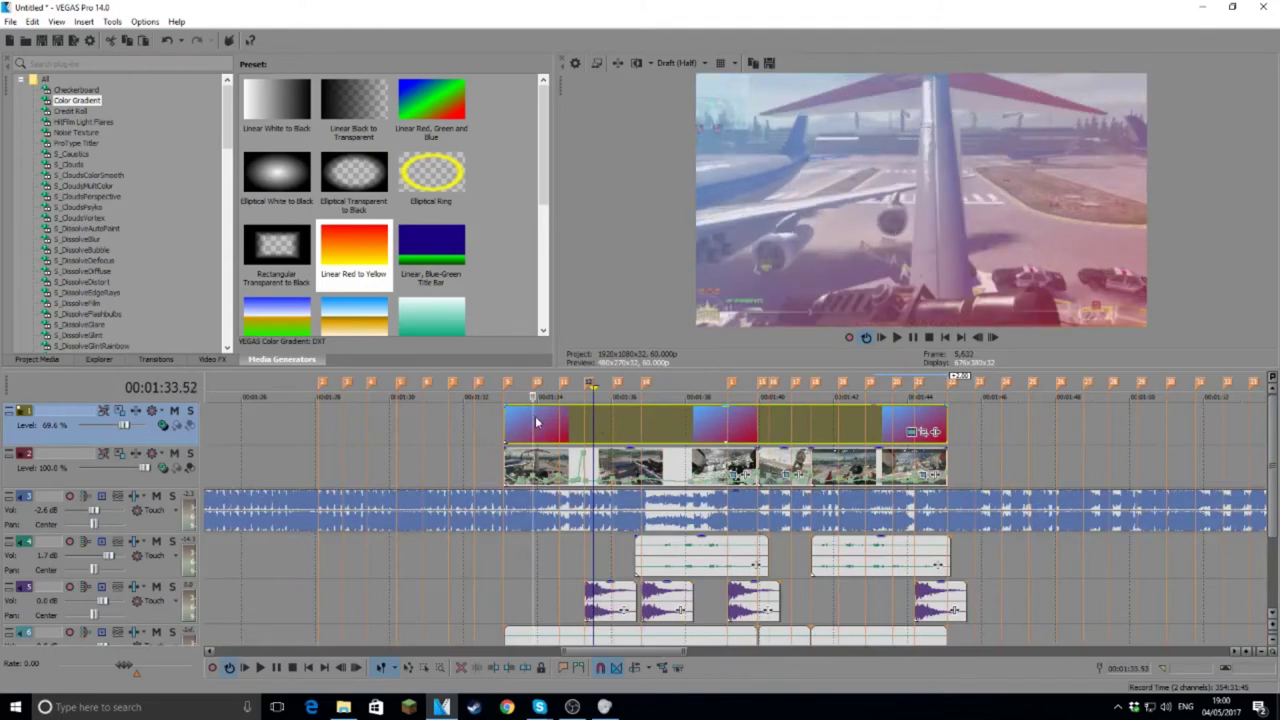
key("s")
left_click_drag(563, 428, 928, 424)
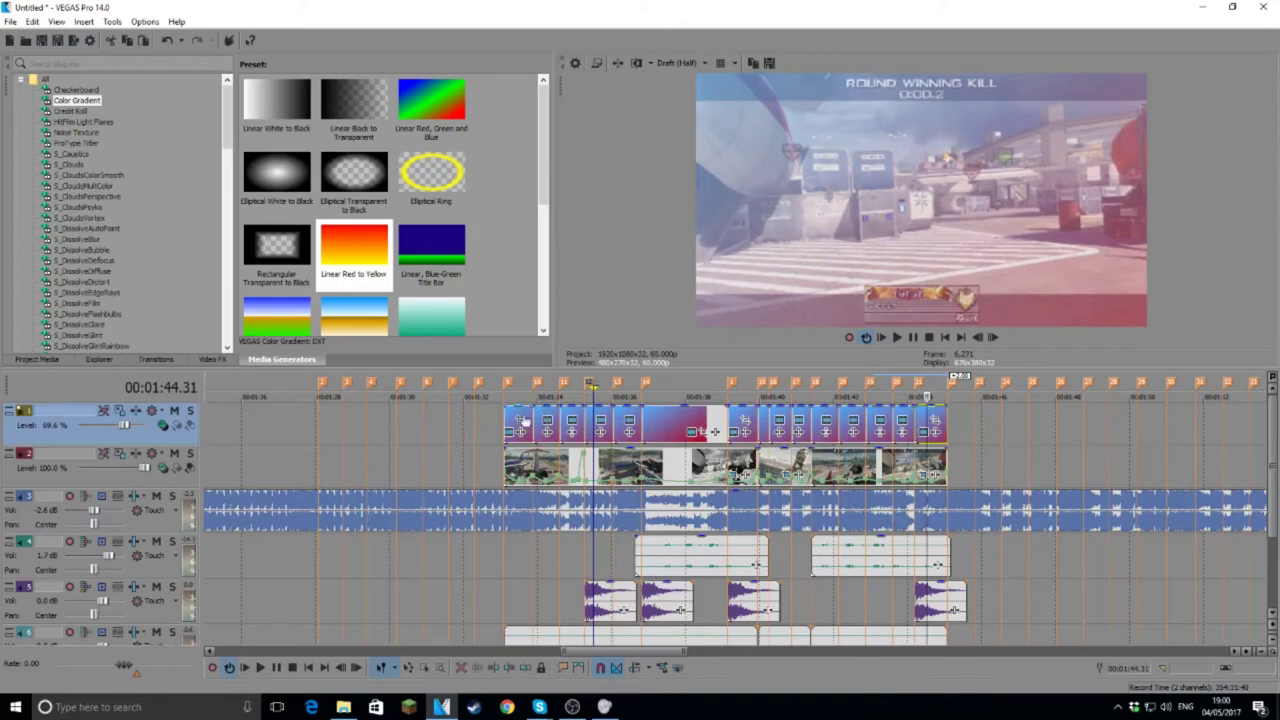
Step: Lower the opacity of the gradient segments and play back the section after marker 14
left_click_drag(659, 411, 662, 431)
left_click(677, 412)
left_click(898, 337)
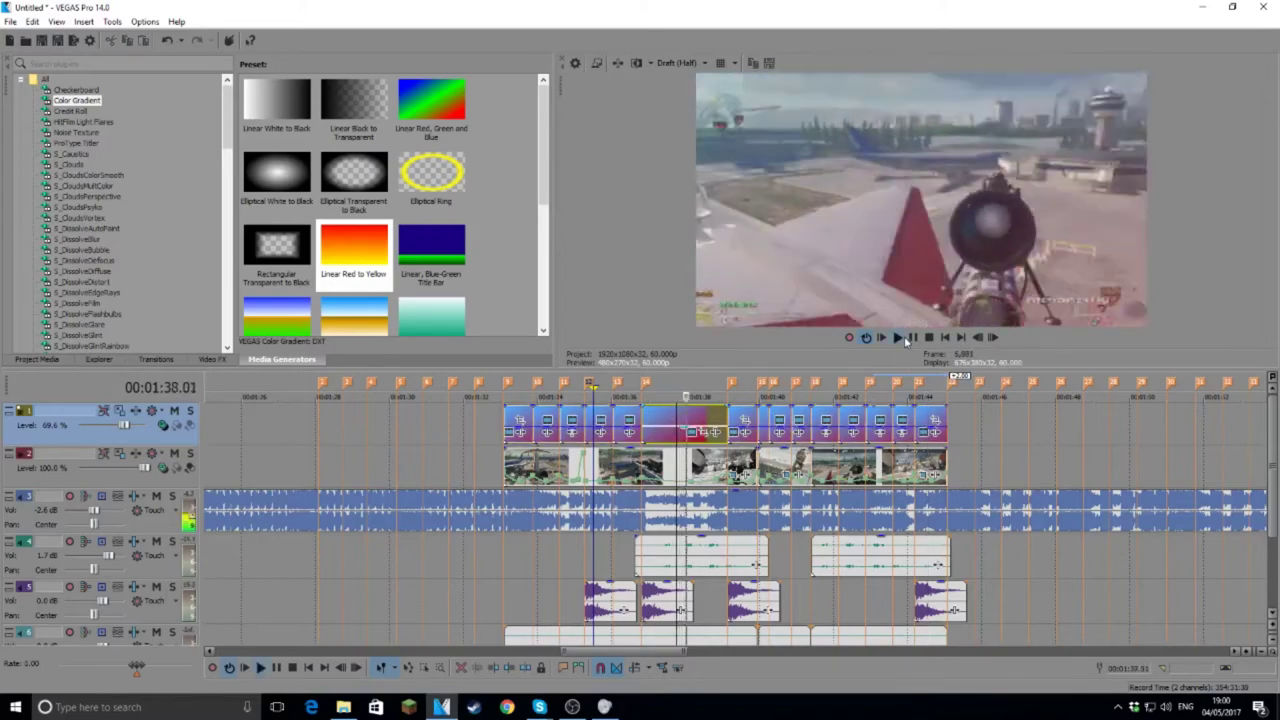
left_click(913, 338)
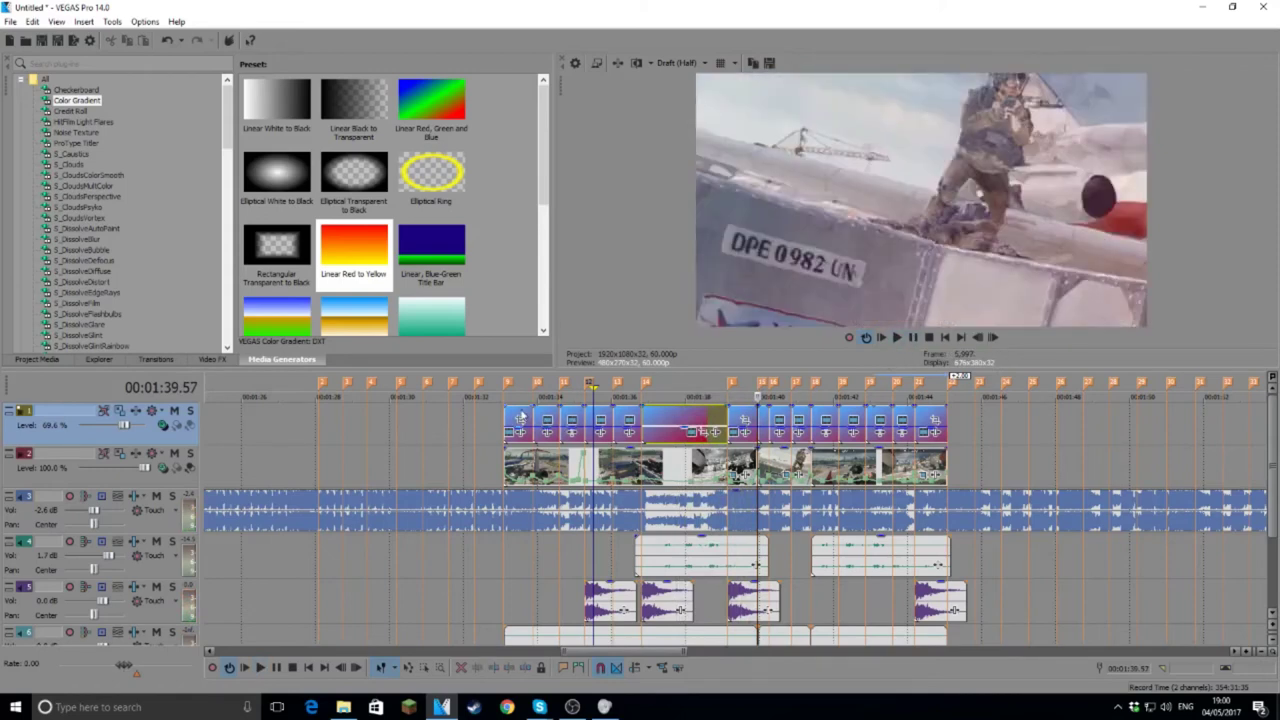
Step: Select all gradient segments, give each a fade-out, and play back the section from before marker 9
left_click(520, 418)
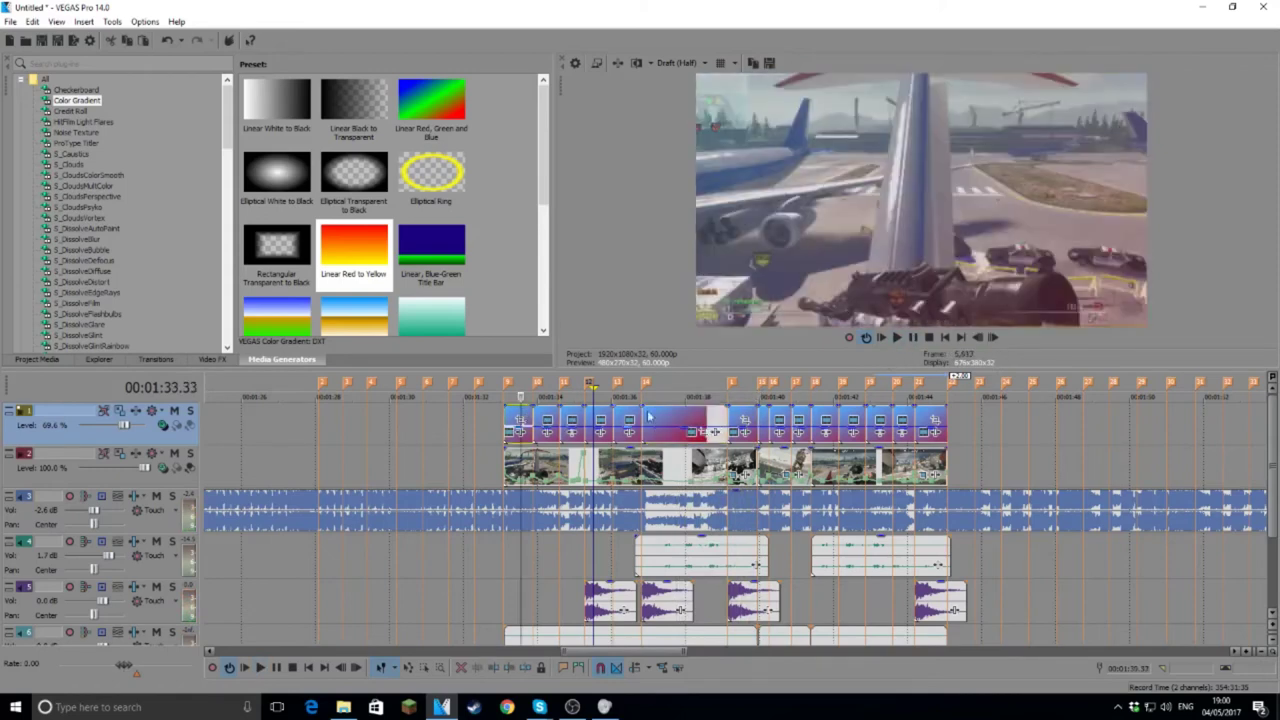
left_click(928, 416, "shift")
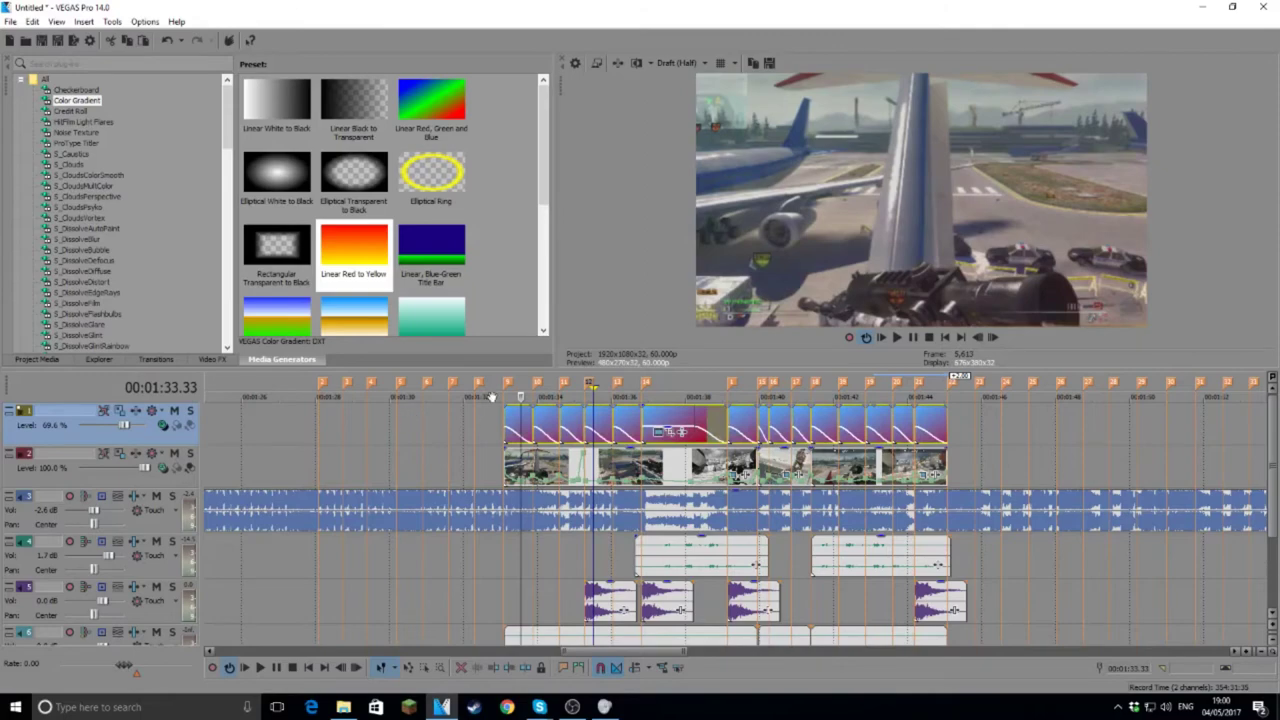
left_click(498, 396)
left_click(895, 340)
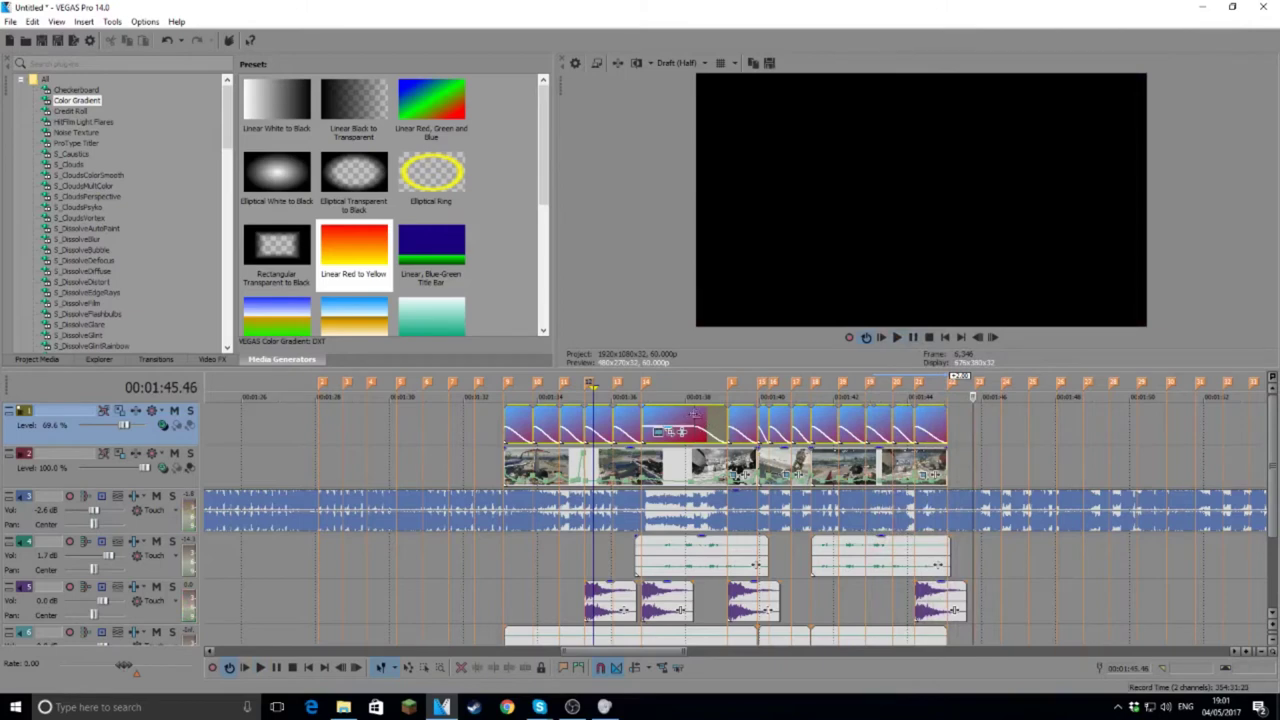
Step: Lengthen the fade-out of the long gradient segment to begin at marker 14, and play back from there
left_click_drag(695, 418, 590, 420)
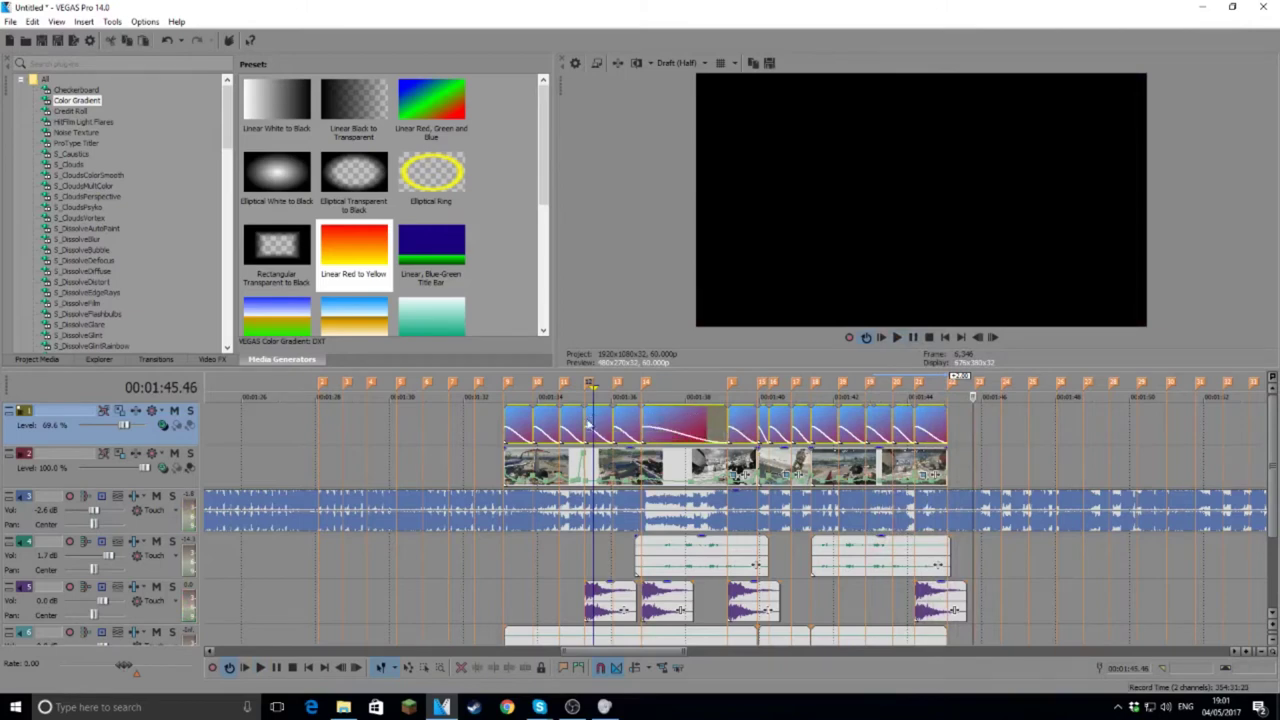
left_click(643, 387)
left_click(898, 337)
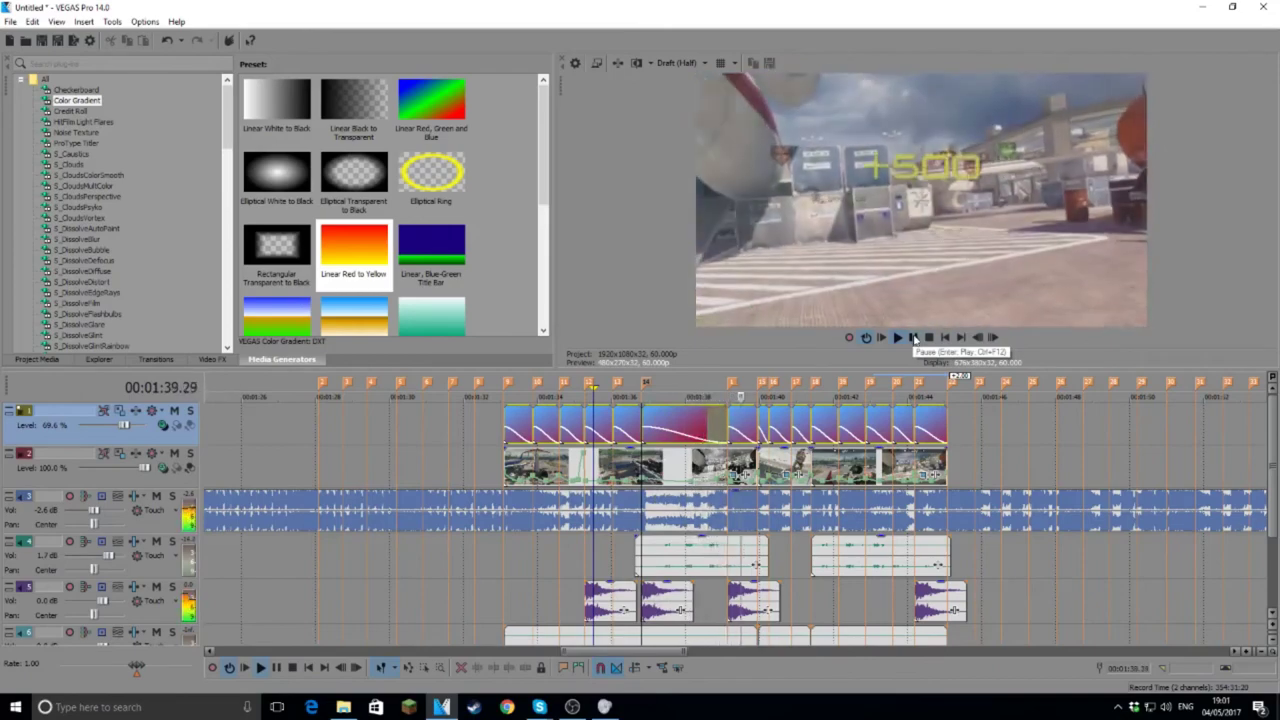
left_click(703, 384)
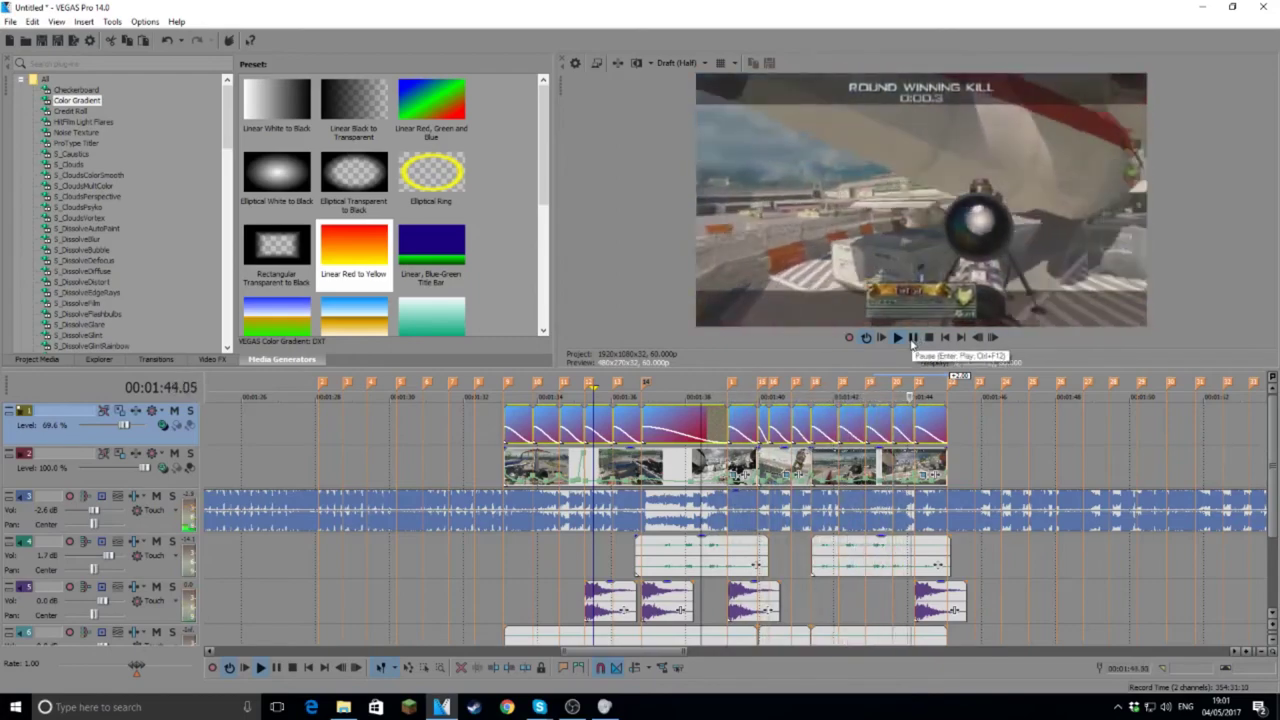
left_click(911, 339)
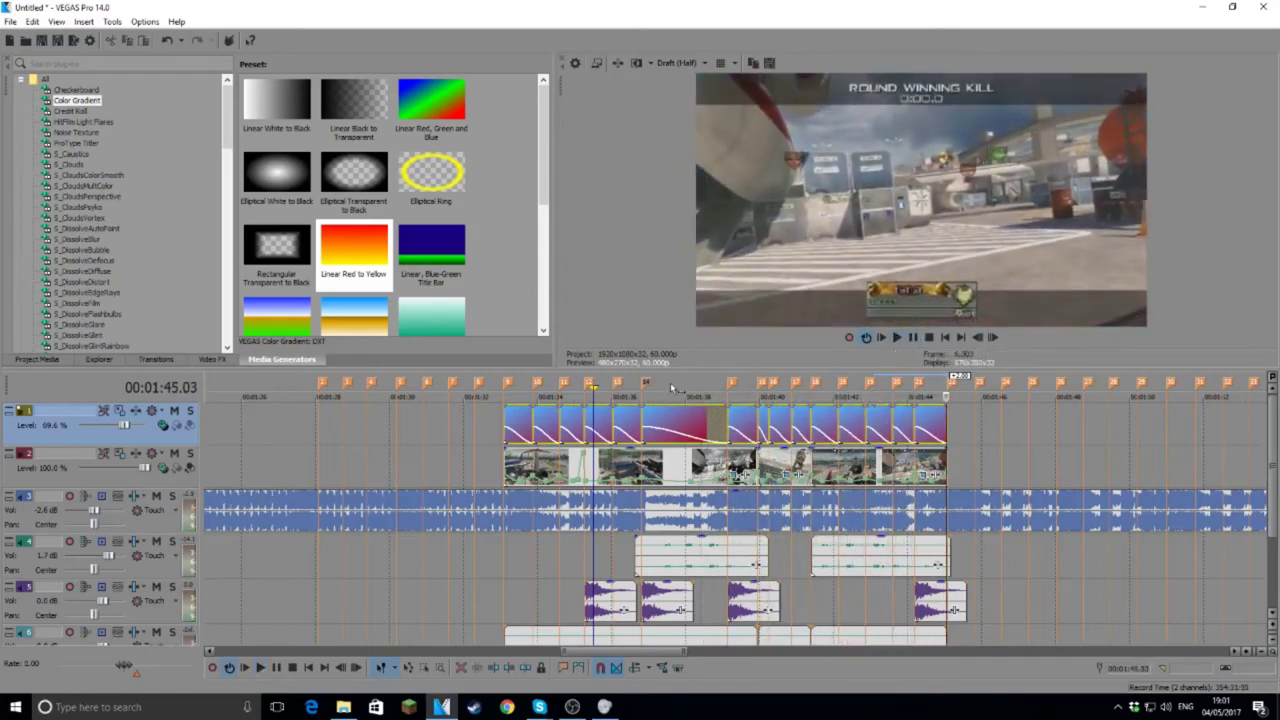
Step: With the cursor at 00:01:39.08, search the video effects for "glow" and add S_Glow to the gameplay clips' track
left_click(731, 384)
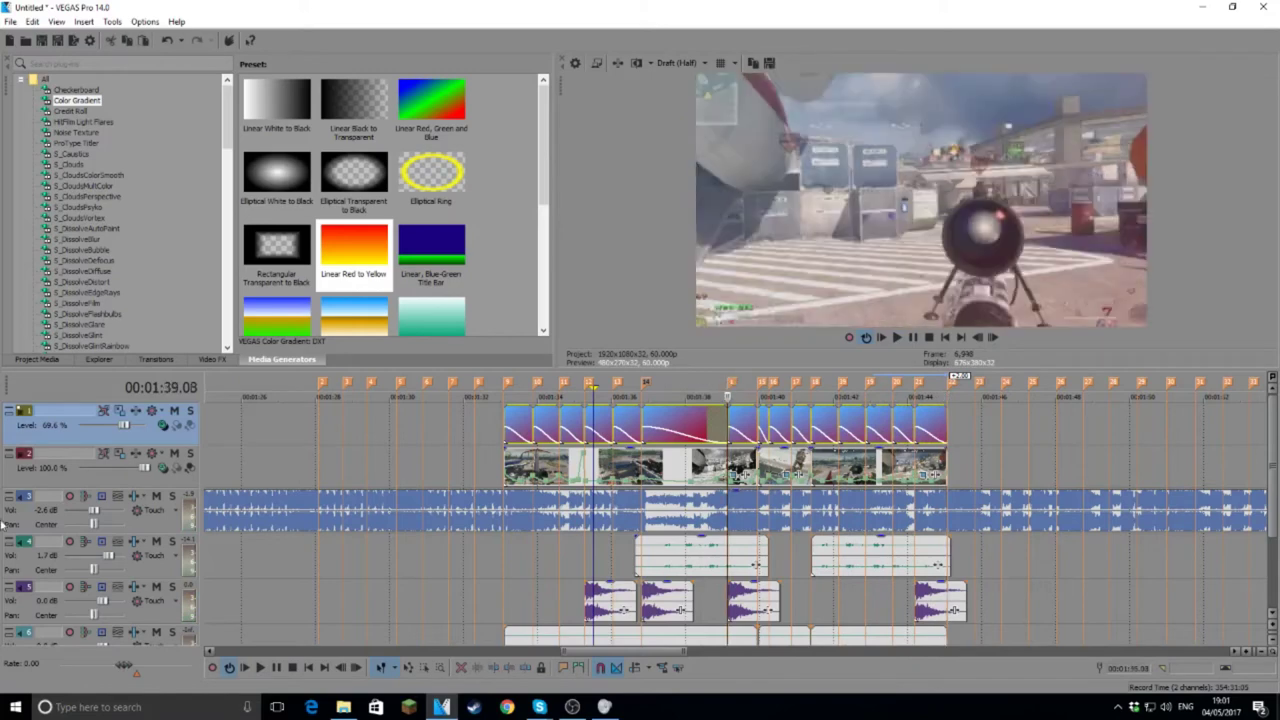
right_click(155, 486)
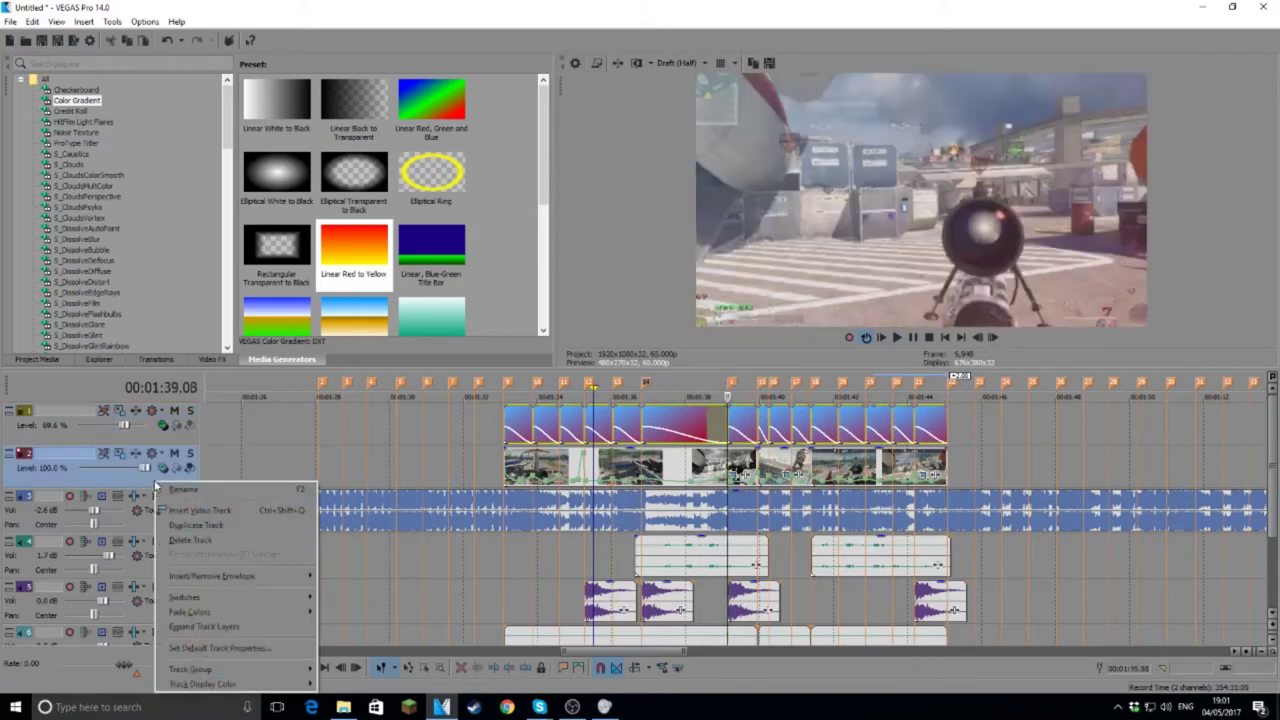
left_click(229, 146)
left_click_drag(229, 146, 225, 177)
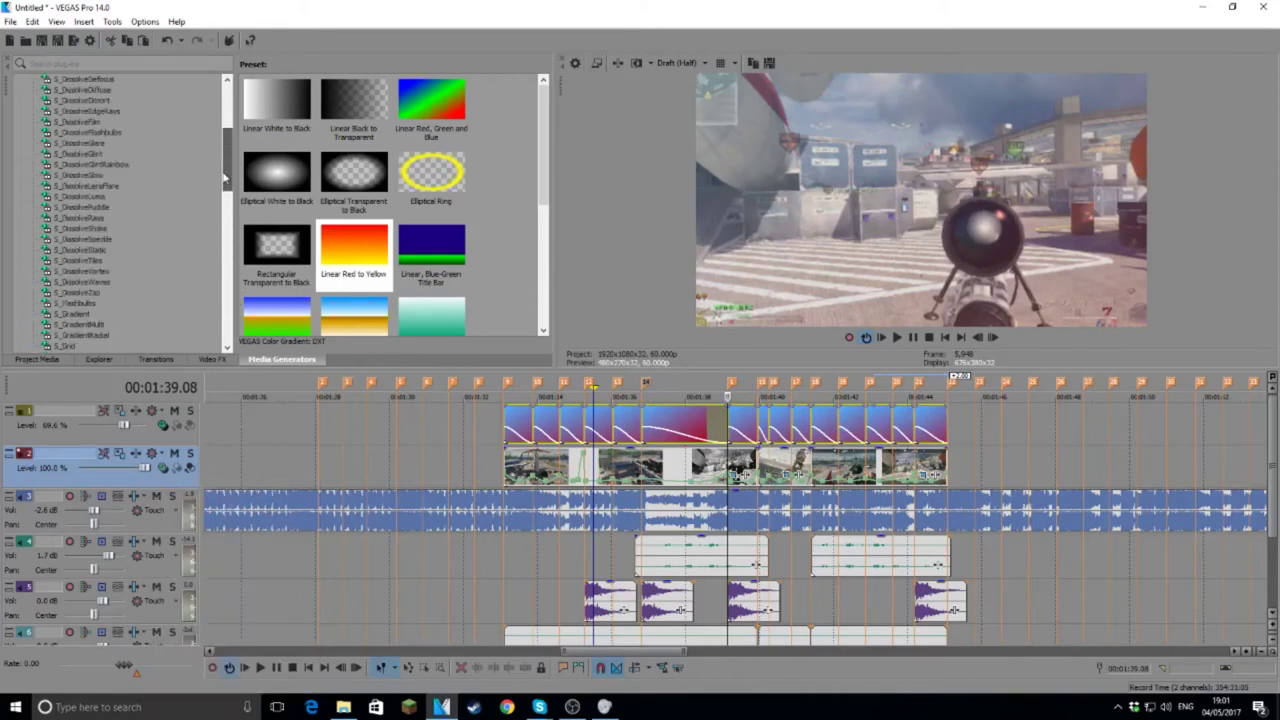
left_click(210, 359)
left_click_drag(130, 170, 130, 262)
left_click(72, 261)
type("gl")
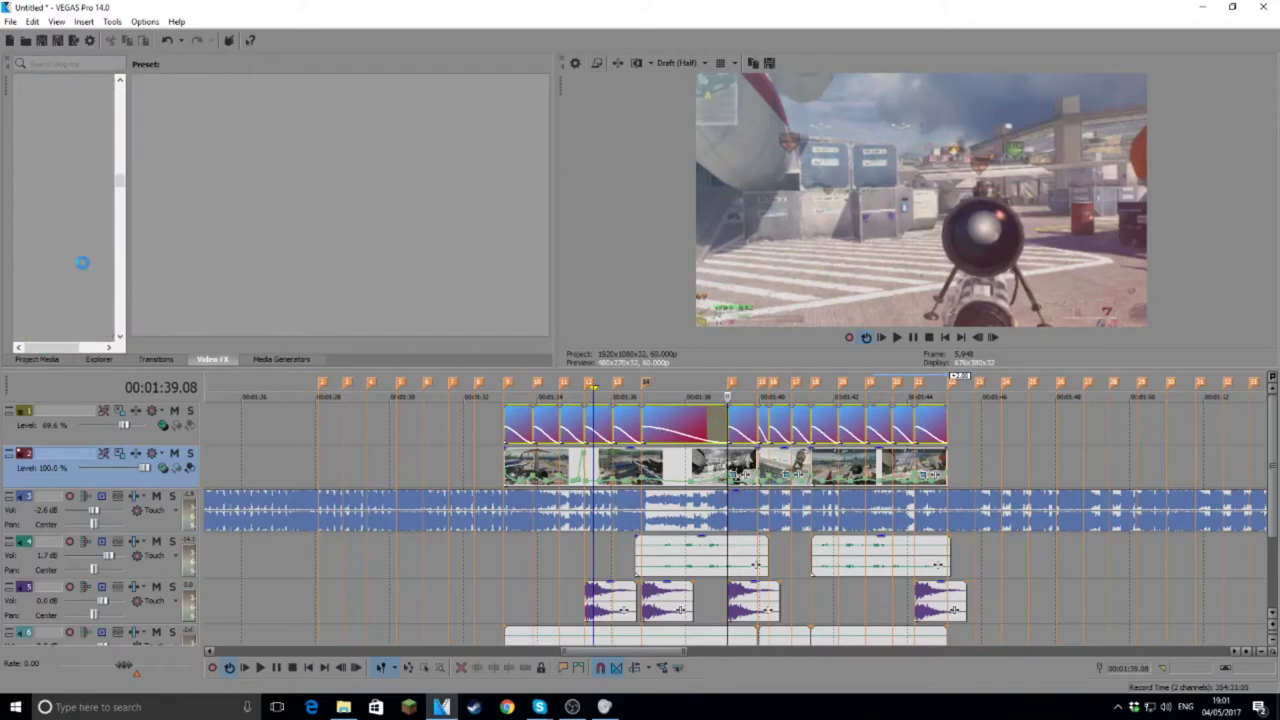
scroll(90, 240, "up", 10)
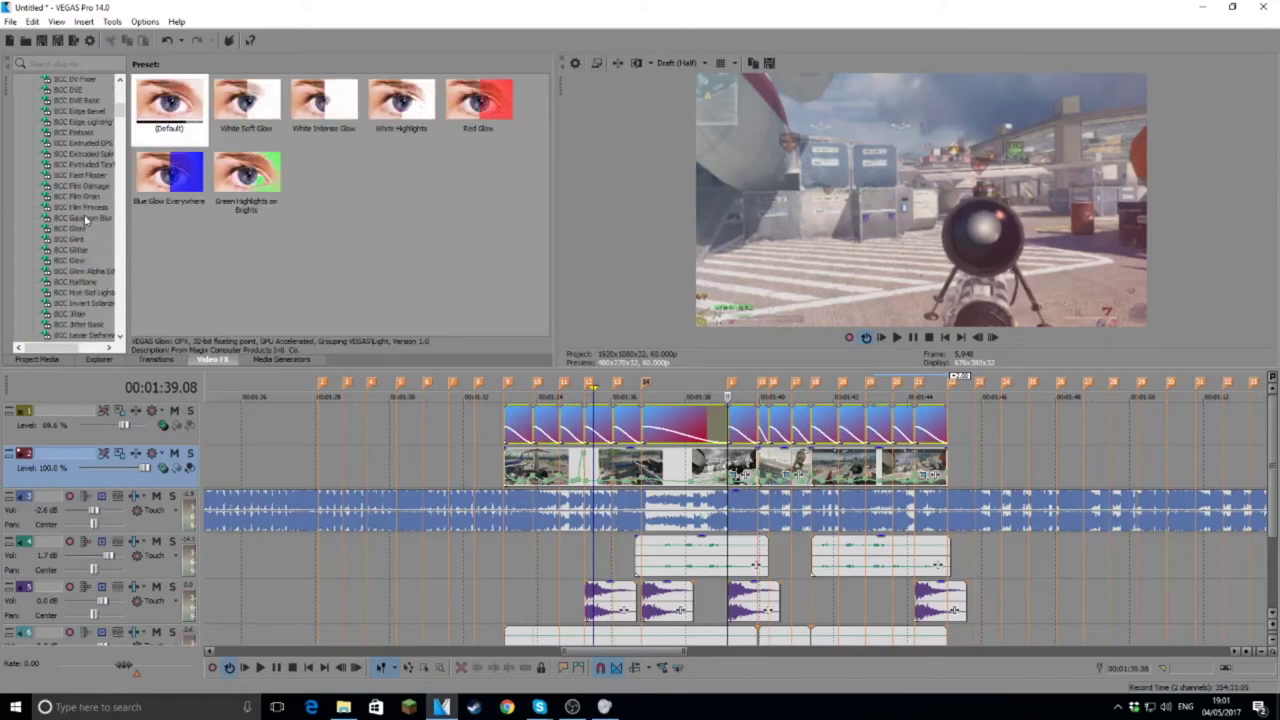
left_click(53, 68)
type("glow")
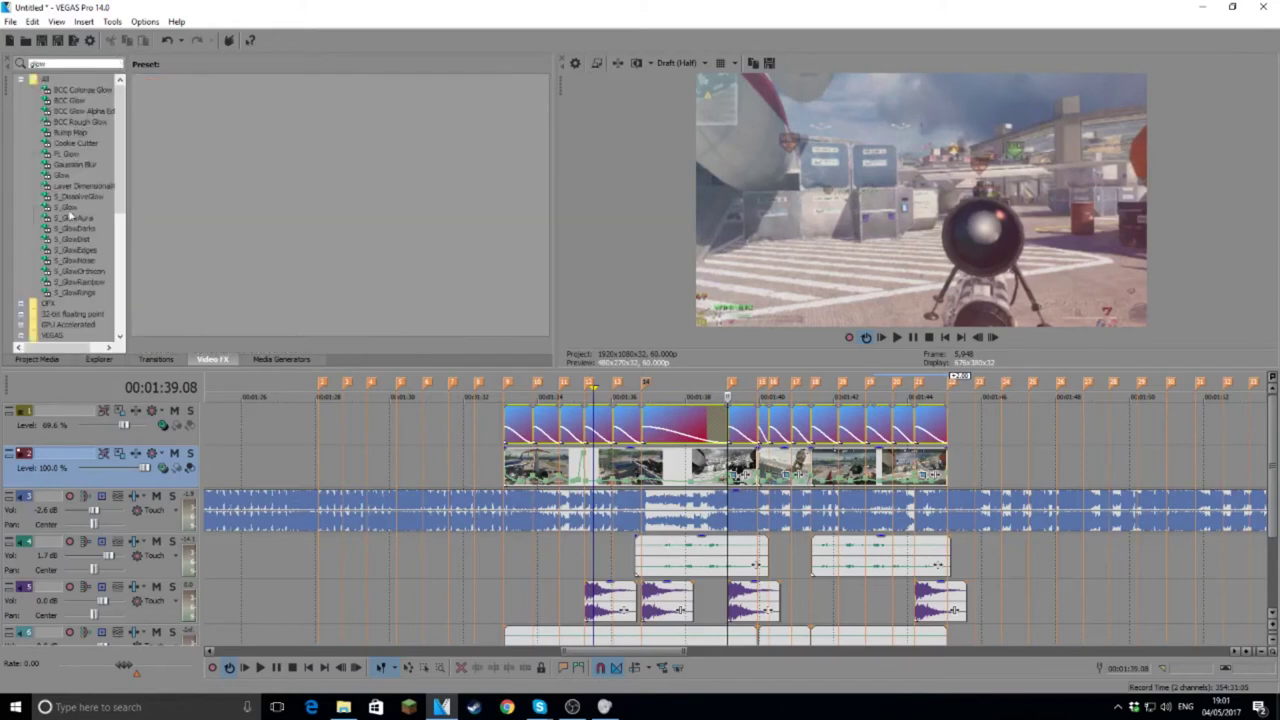
left_click_drag(72, 210, 143, 470)
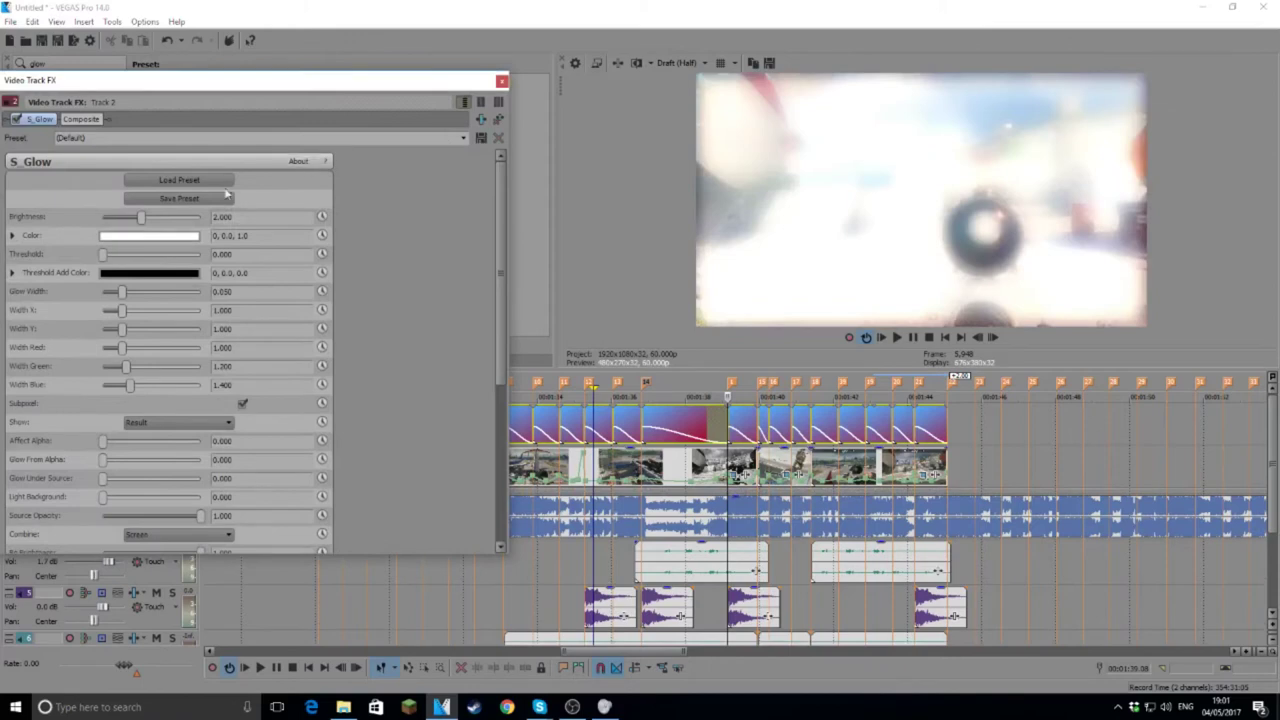
Step: Set the S_Glow color to a light blue with HSV 198, 0.86, 0.92
left_click(130, 237)
left_click_drag(198, 391, 193, 326)
left_click(158, 287)
left_click(136, 285)
left_click_drag(137, 286, 148, 287)
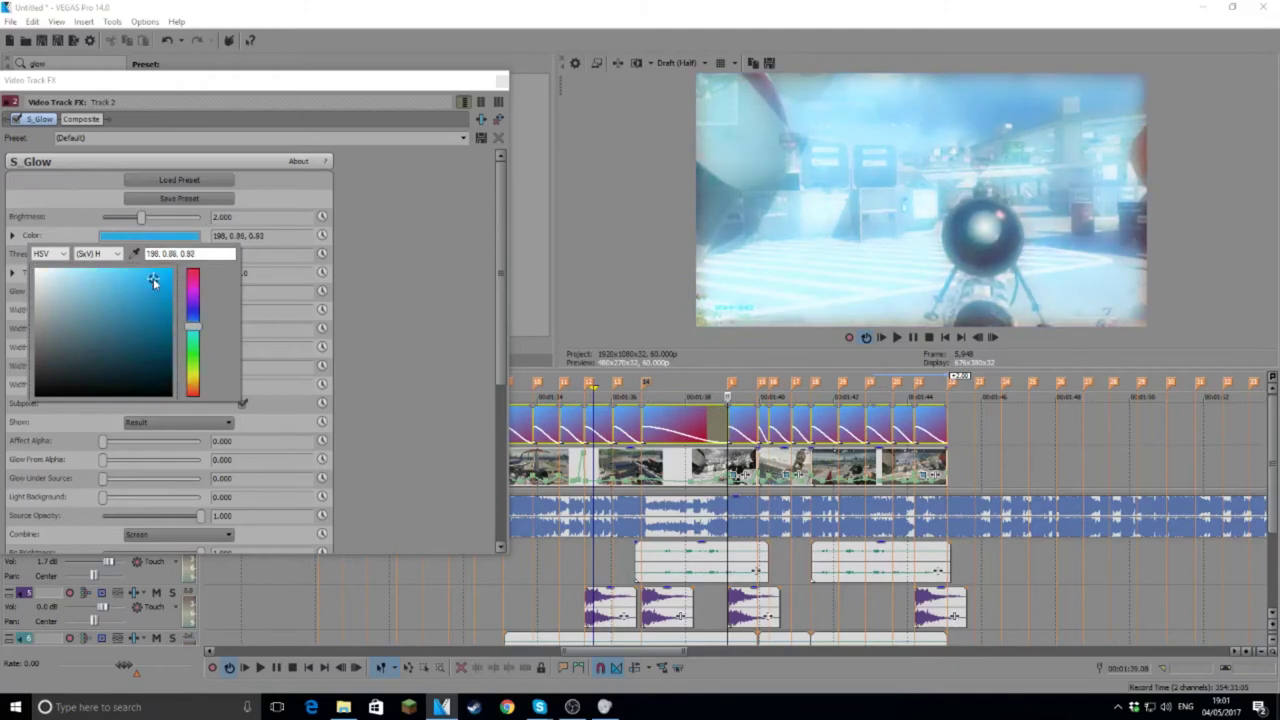
Step: Set the glow's Brightness to about 2.585, Threshold to 0.408 and Glow Width to 0.060
left_click(141, 214)
left_click_drag(141, 214, 166, 221)
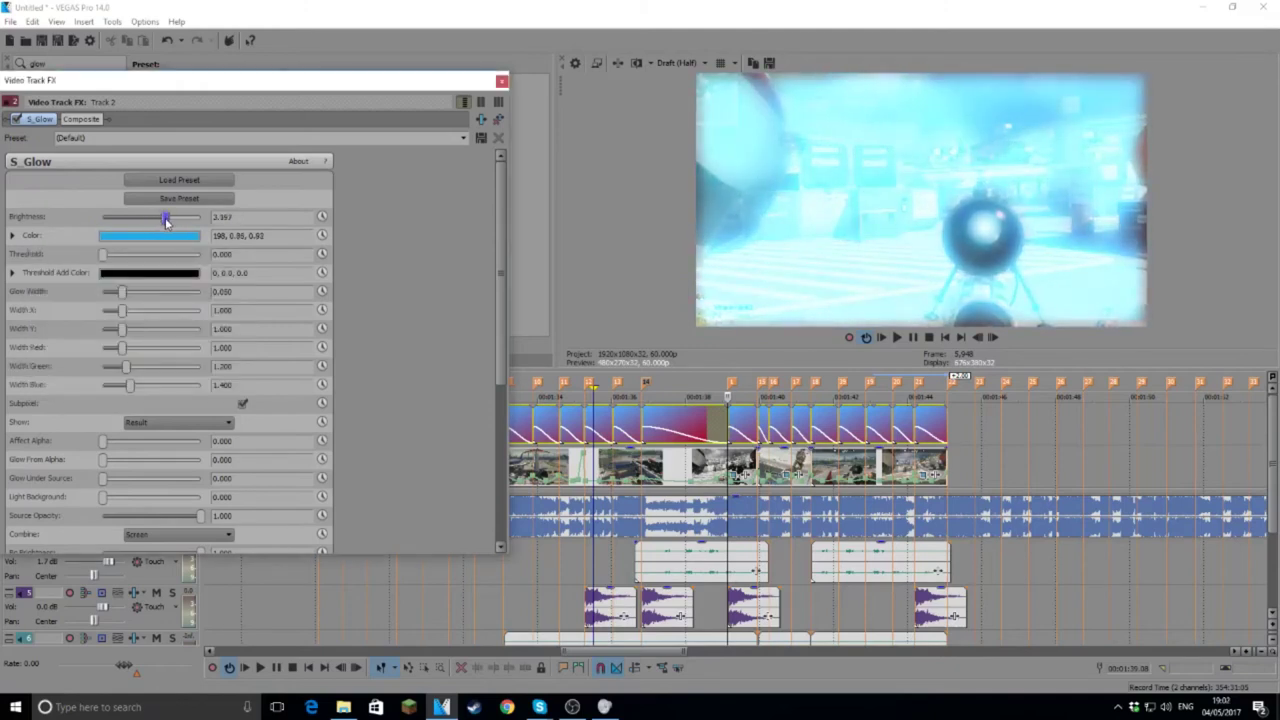
double_click(166, 219)
left_click_drag(101, 256, 141, 257)
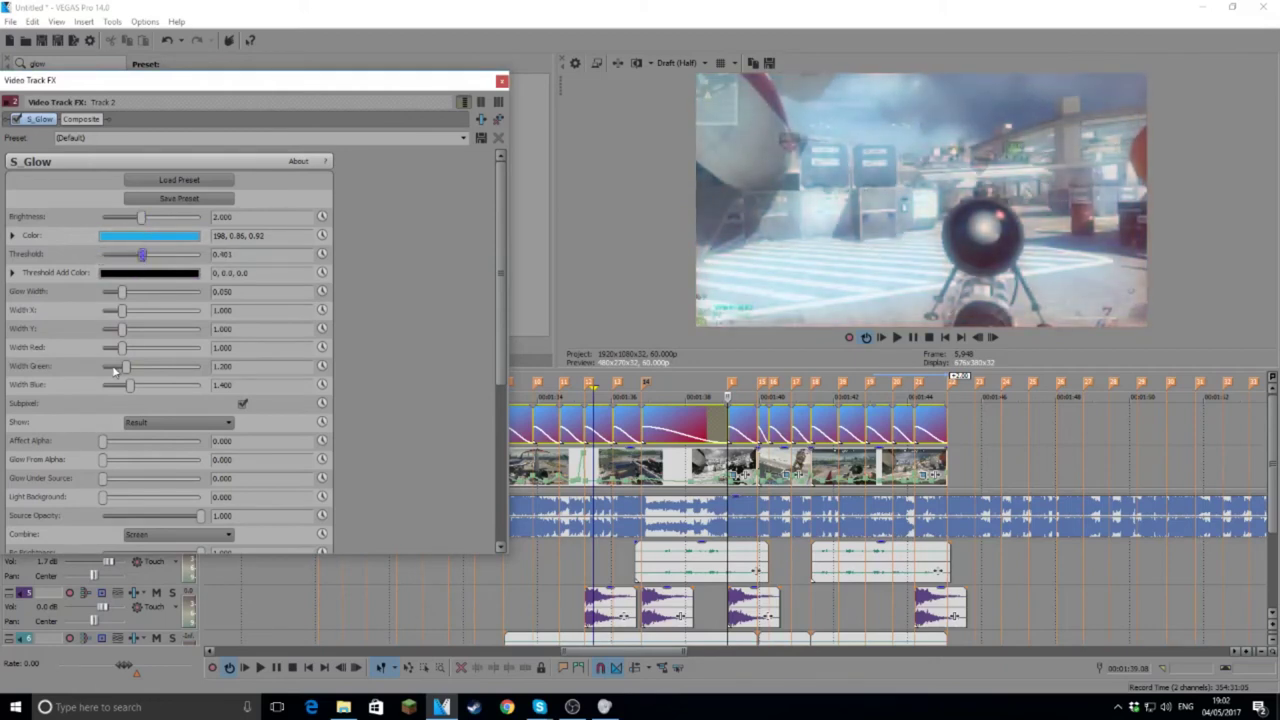
mouse_move(125, 296)
left_mouse_down()
mouse_move(170, 293)
mouse_move(113, 292)
mouse_move(197, 293)
mouse_move(123, 303)
left_mouse_up()
mouse_move(145, 258)
left_mouse_down()
mouse_move(157, 257)
mouse_move(127, 262)
mouse_move(149, 294)
mouse_move(106, 294)
mouse_move(130, 301)
mouse_move(150, 258)
mouse_move(124, 258)
mouse_move(147, 262)
left_mouse_up()
mouse_move(145, 217)
left_mouse_down()
mouse_move(166, 217)
mouse_move(153, 217)
left_mouse_up()
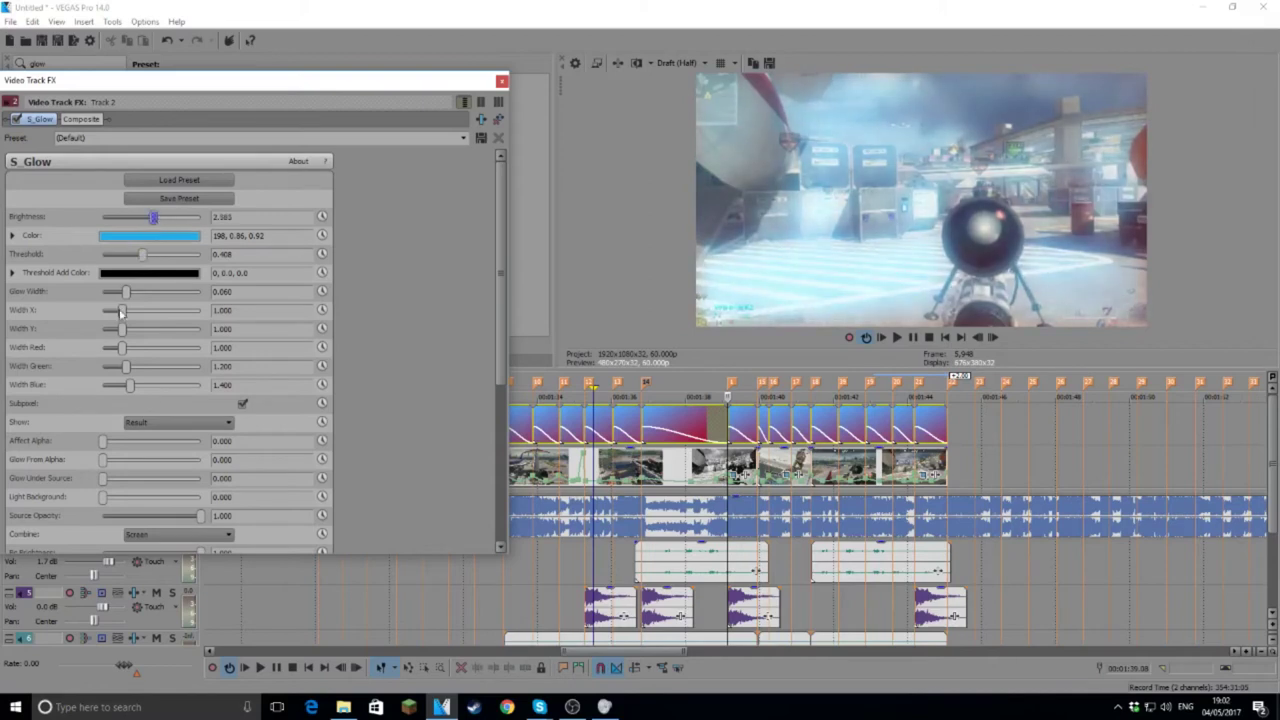
Step: Set the glow's Width X to about 1.935, Width Y to 1.633, Width Green to 2.279, Width Blue to 1.224 and Glow From Alpha to 0.231
left_click_drag(120, 328, 150, 317)
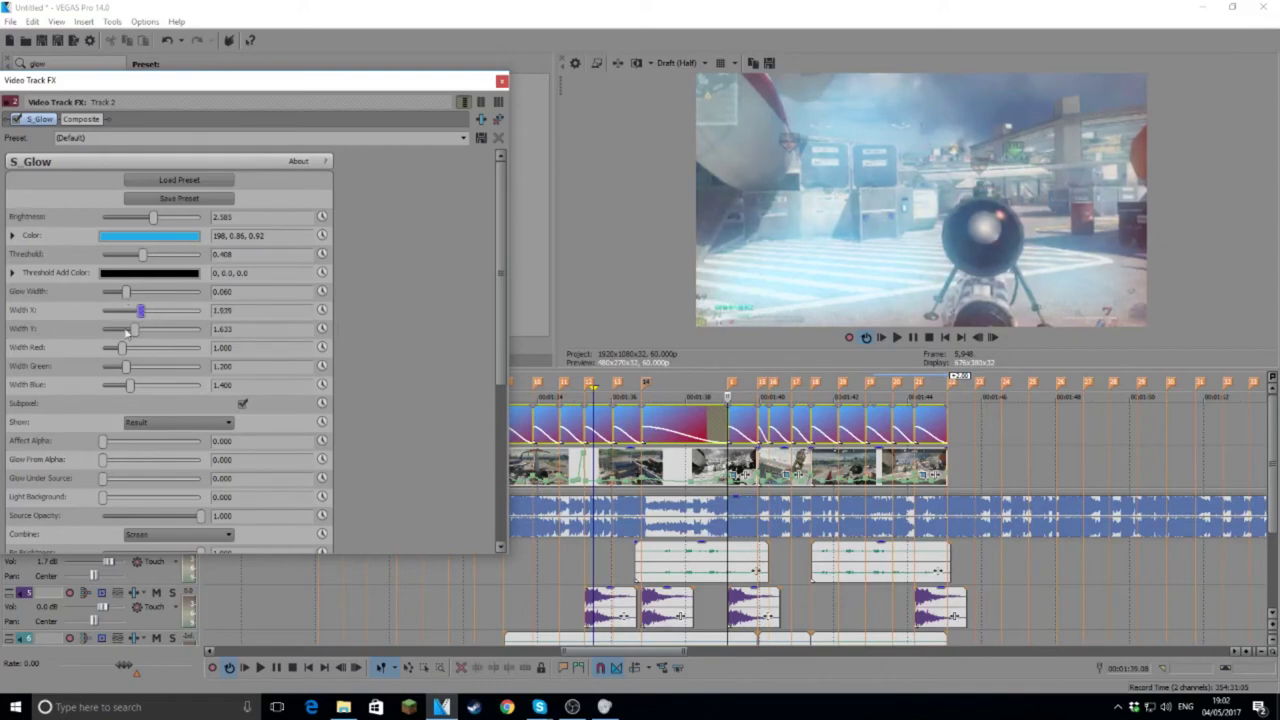
left_click_drag(127, 369, 148, 369)
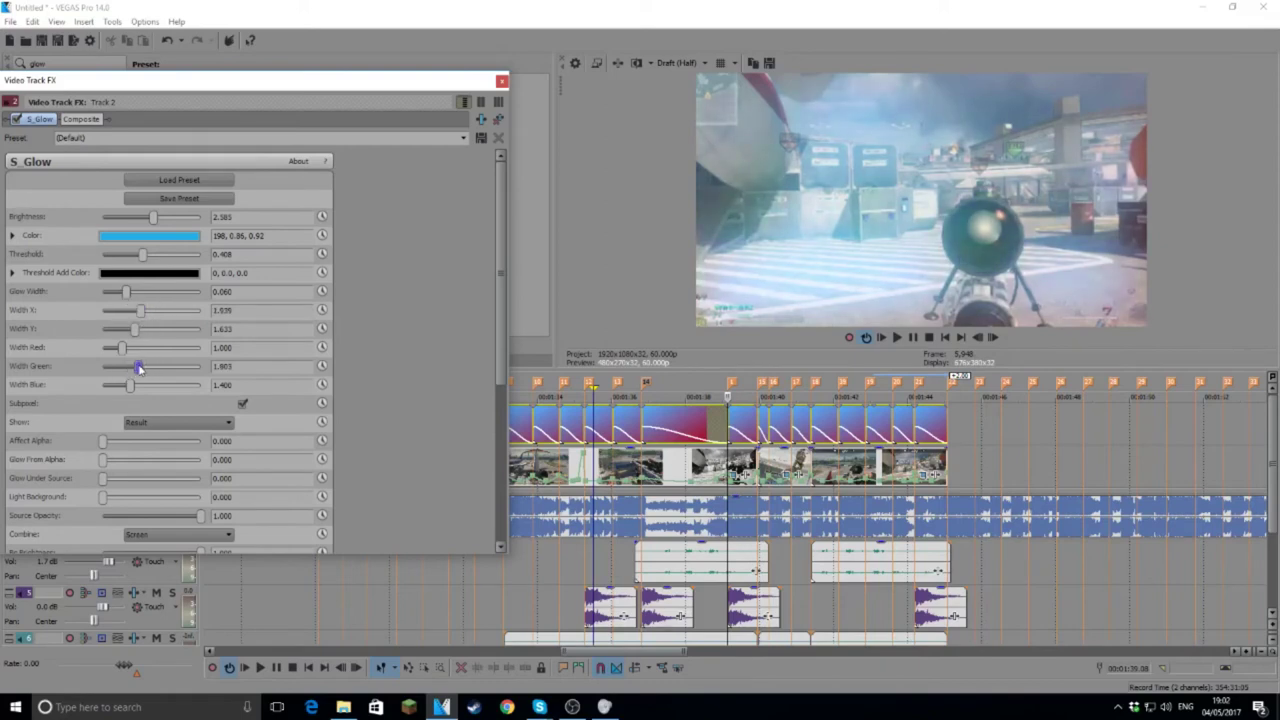
mouse_move(130, 390)
left_mouse_down()
mouse_move(165, 388)
mouse_move(125, 388)
left_mouse_up()
mouse_move(104, 460)
left_mouse_down()
mouse_move(145, 458)
mouse_move(129, 458)
left_mouse_up()
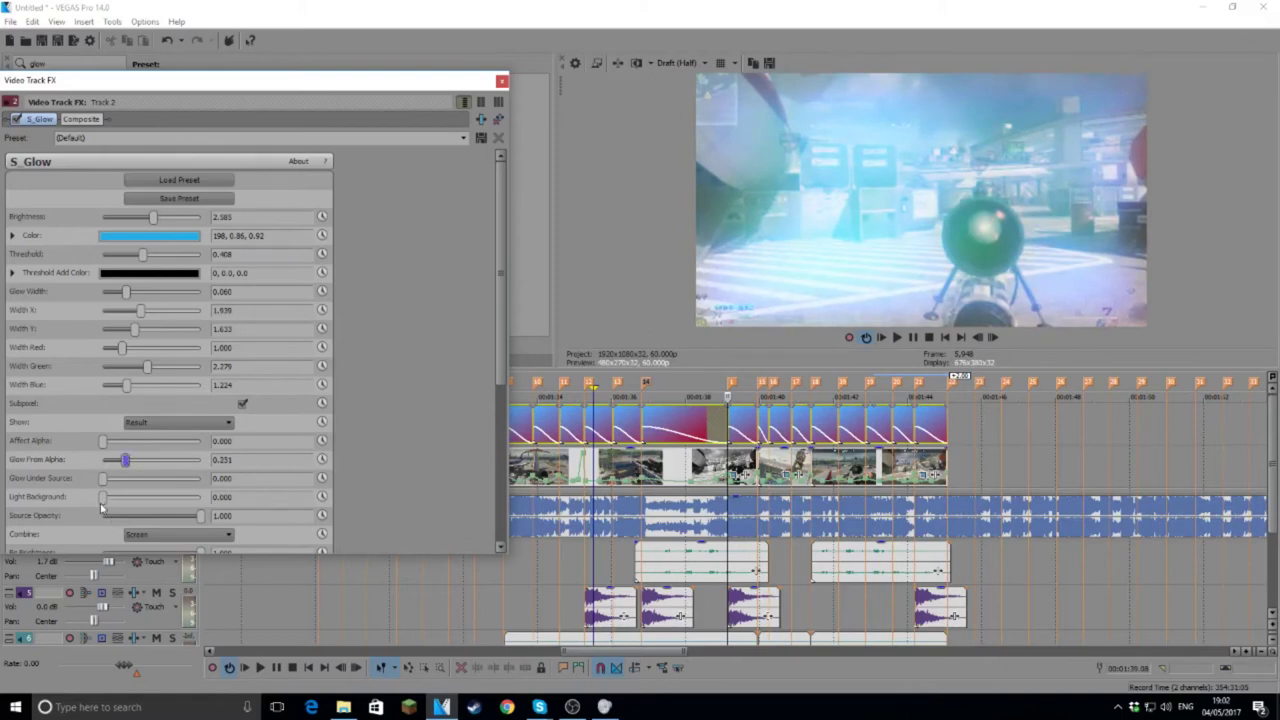
Step: Try different Light Background, Source Opacity and Bg Brightness amounts for the glow
left_click_drag(104, 498, 115, 498)
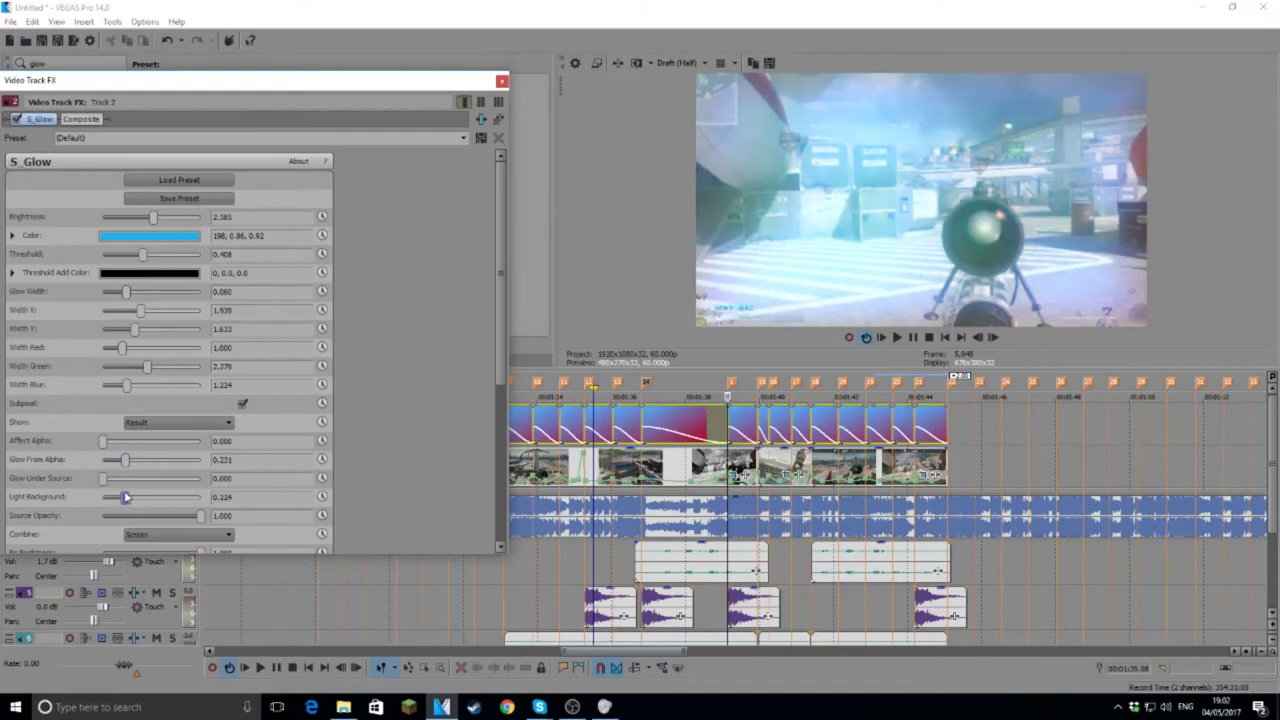
left_click_drag(125, 497, 103, 497)
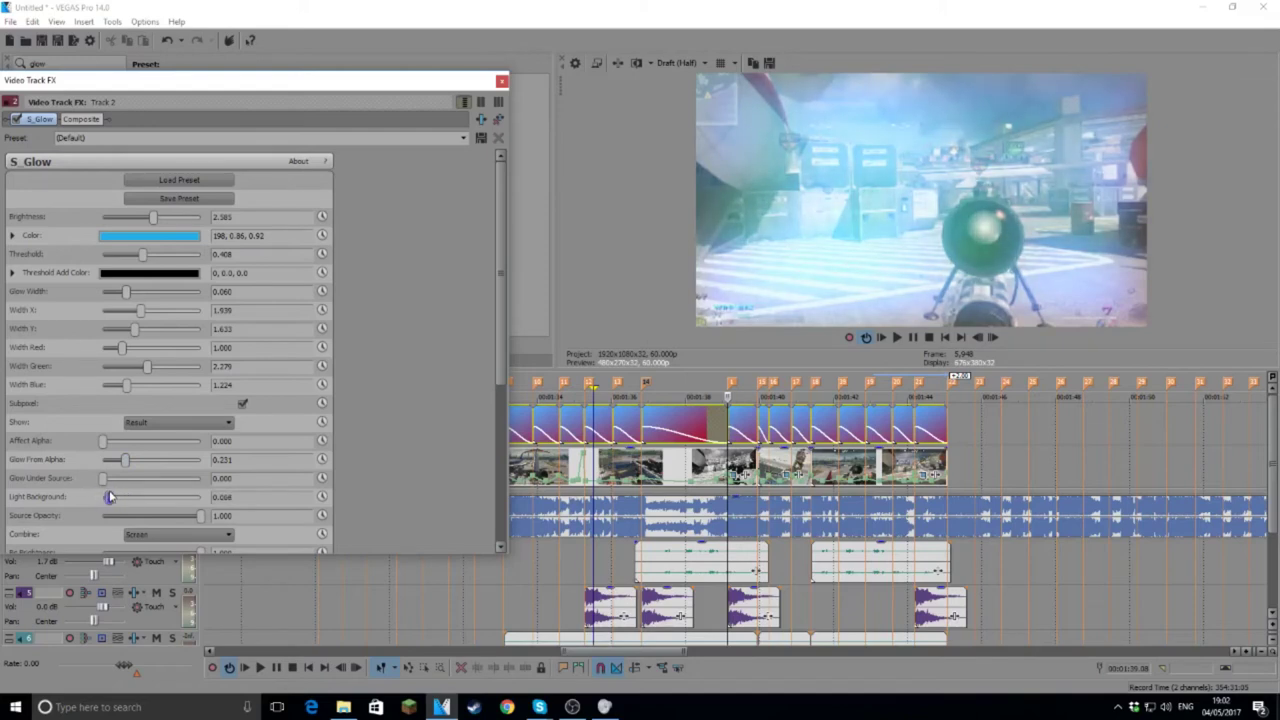
mouse_move(104, 489)
left_mouse_down()
mouse_move(170, 483)
mouse_move(82, 481)
left_mouse_up()
mouse_move(200, 516)
left_mouse_down()
mouse_move(172, 516)
mouse_move(212, 516)
left_mouse_up()
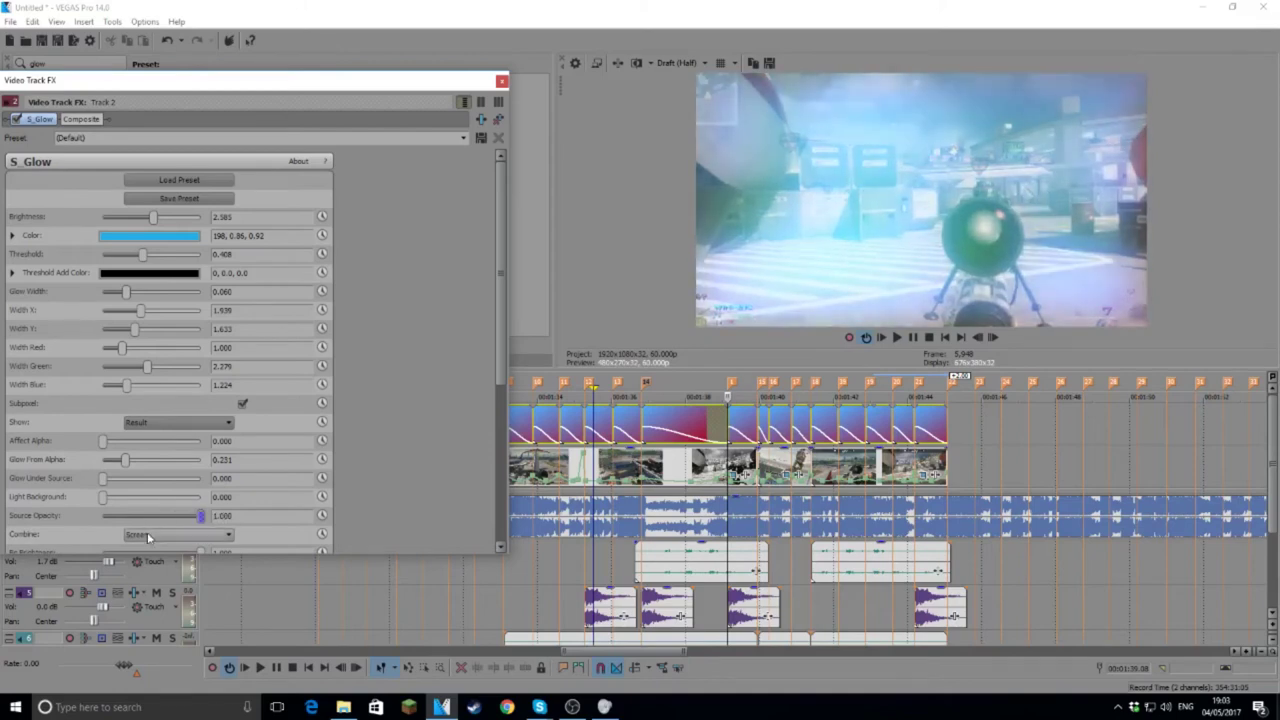
scroll(494, 410, "down", 1)
scroll(494, 410, "down", 2)
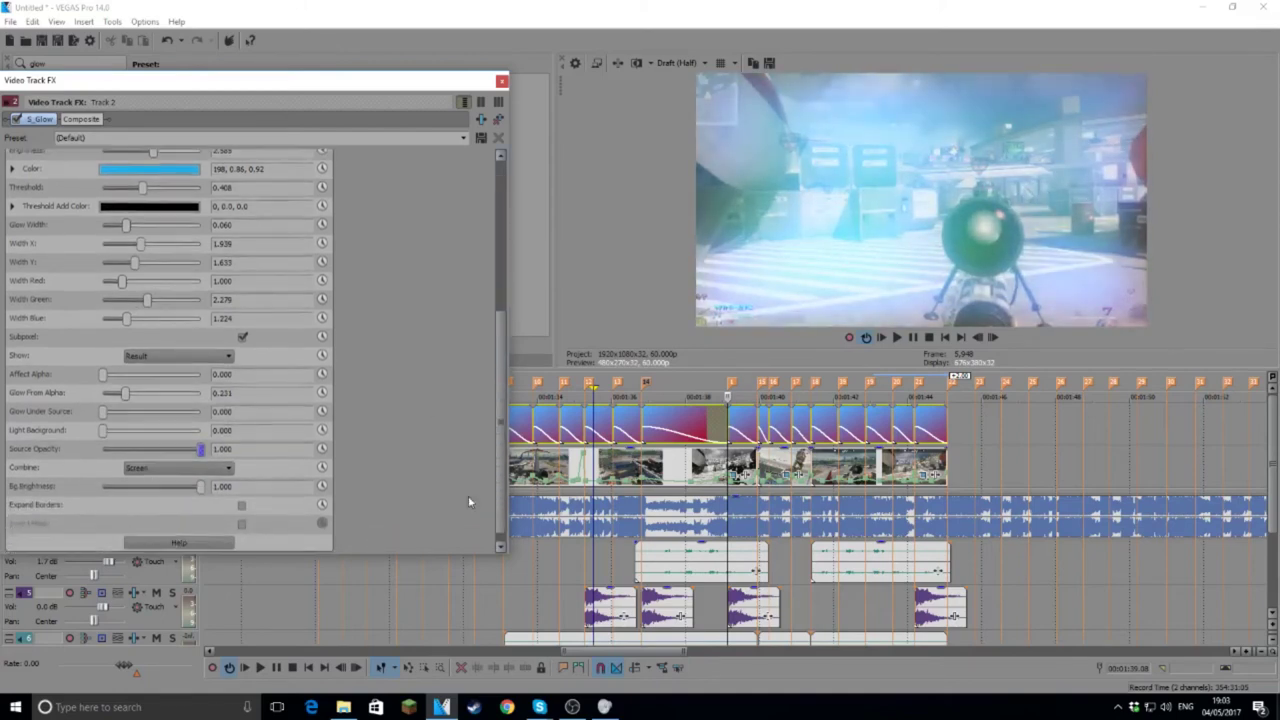
left_click_drag(201, 487, 251, 483)
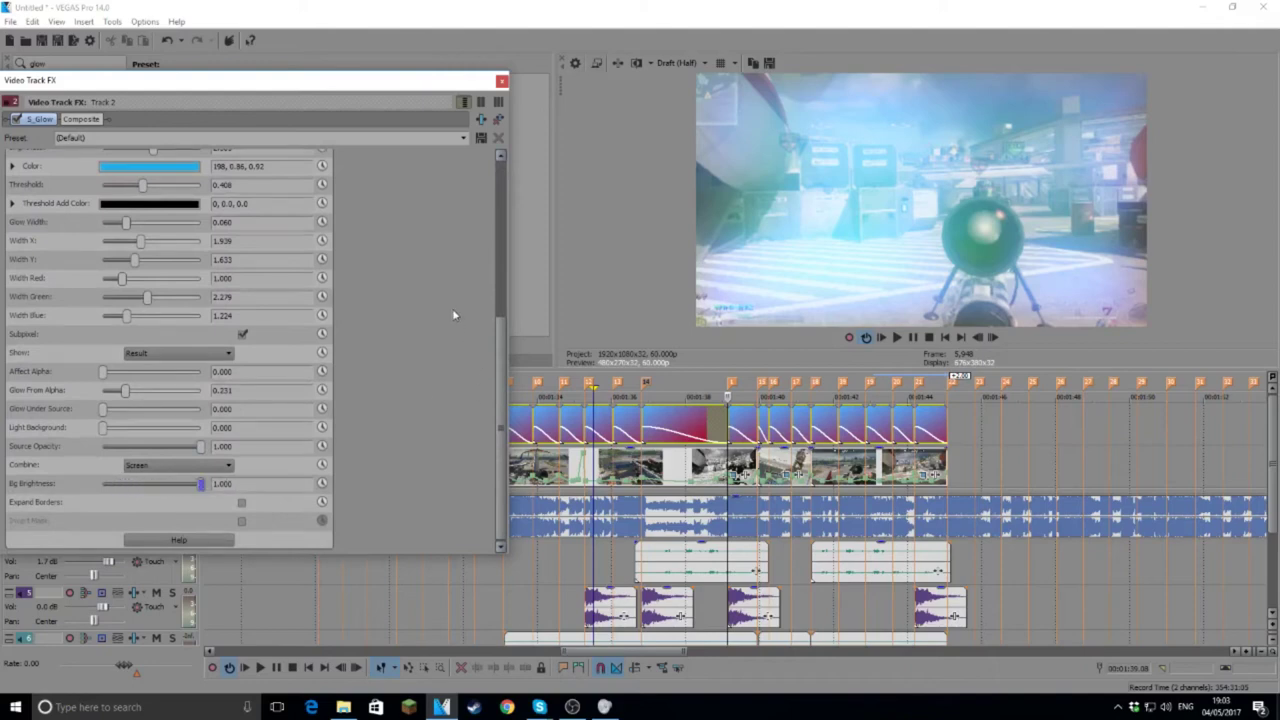
Step: Animate the glow's Threshold and add a keyframe with its current value at the 00:01:39.08 beat marker
left_click_drag(503, 354, 489, 225)
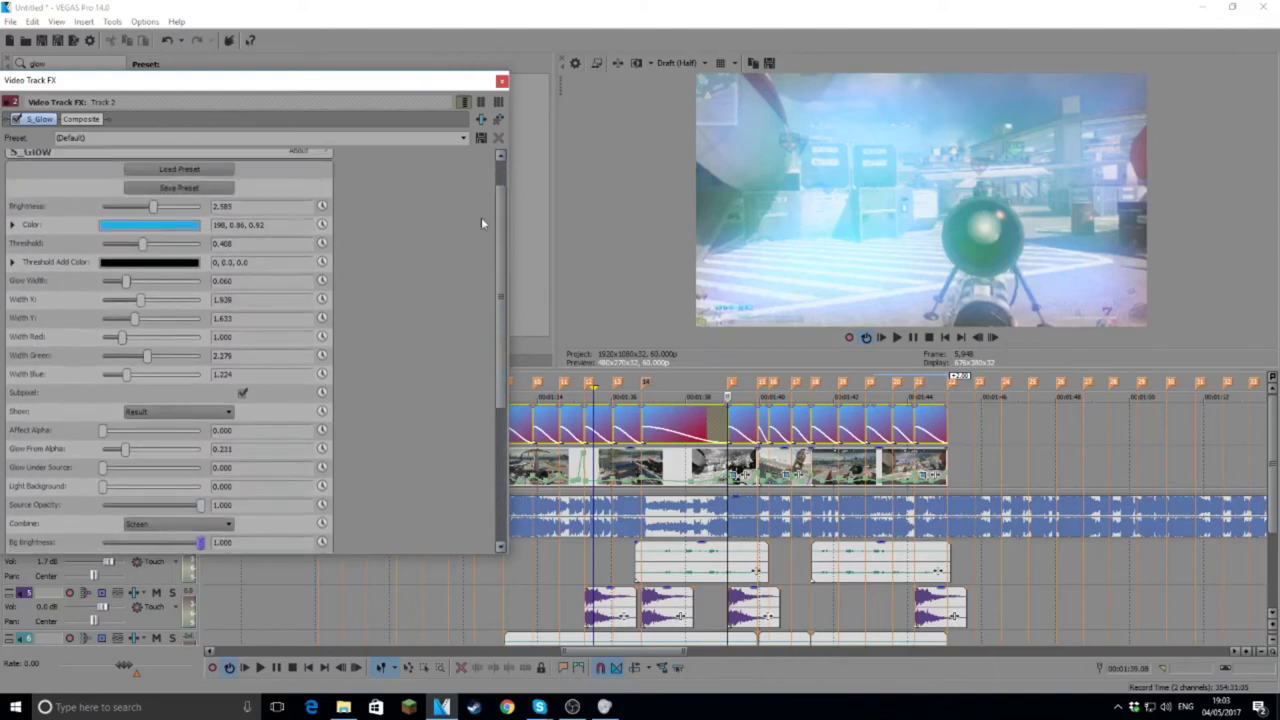
left_click(322, 243)
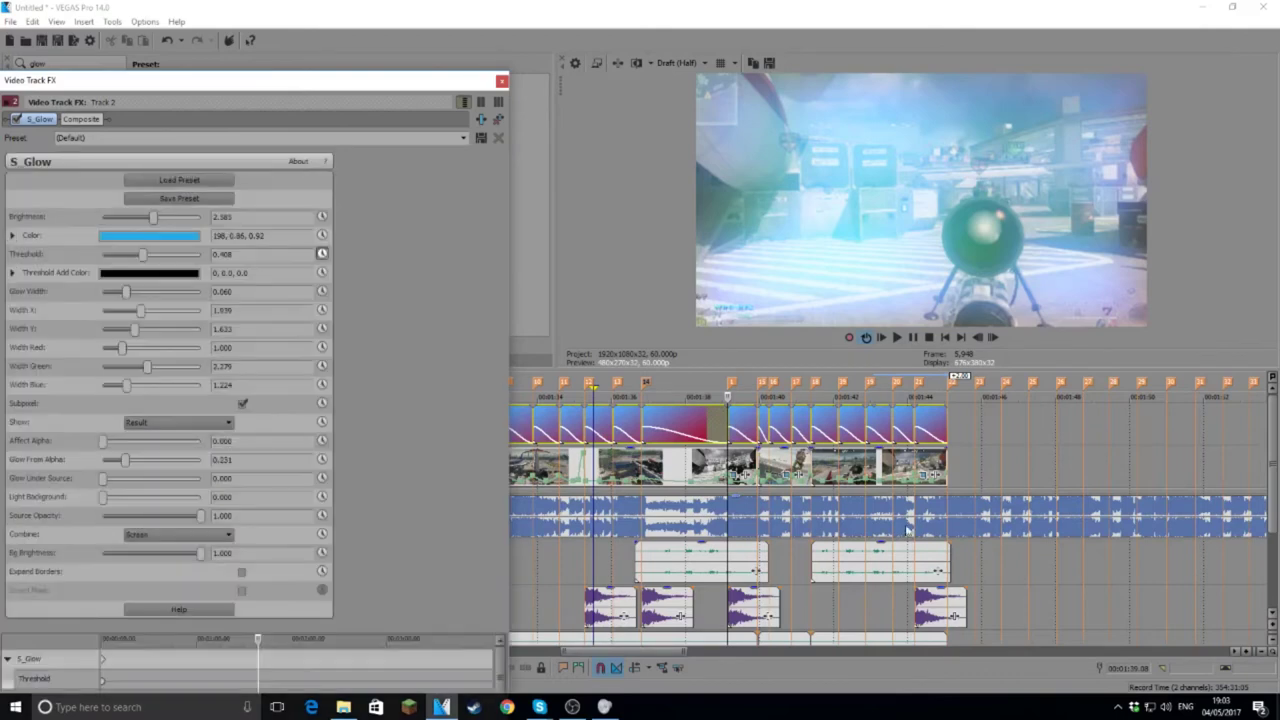
left_click(733, 381)
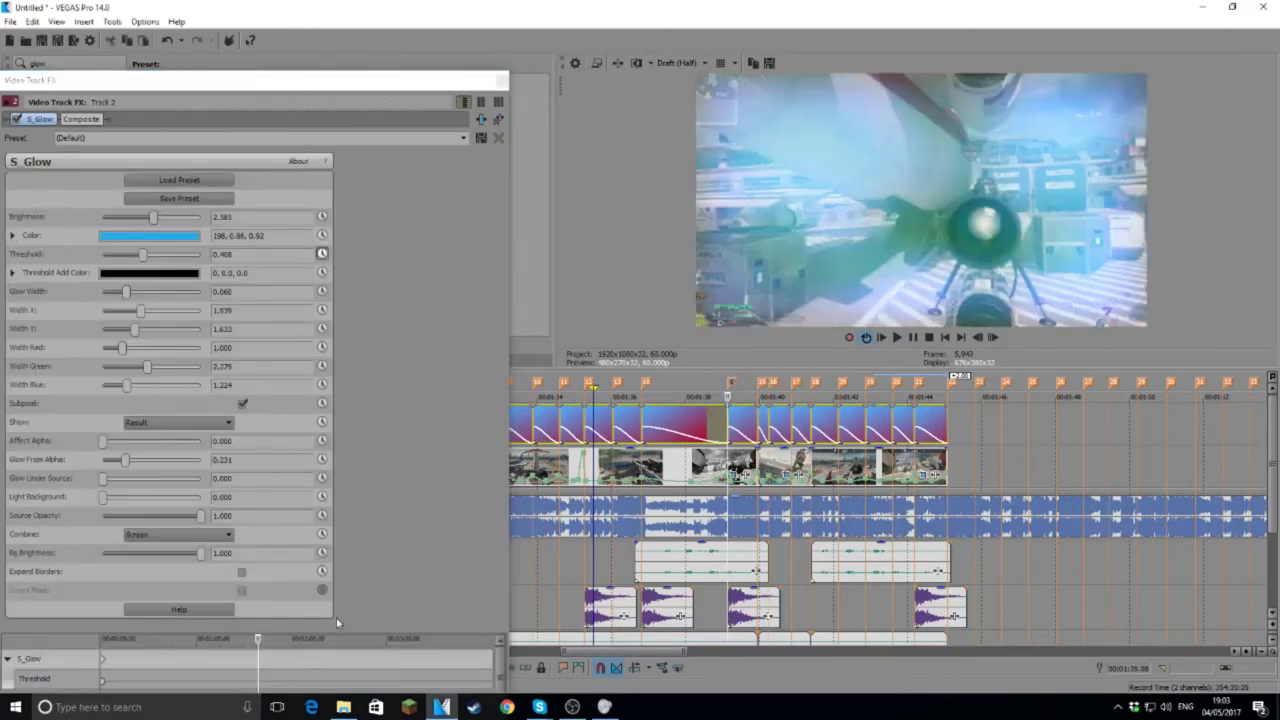
left_click(389, 74)
left_click_drag(397, 84, 413, 14)
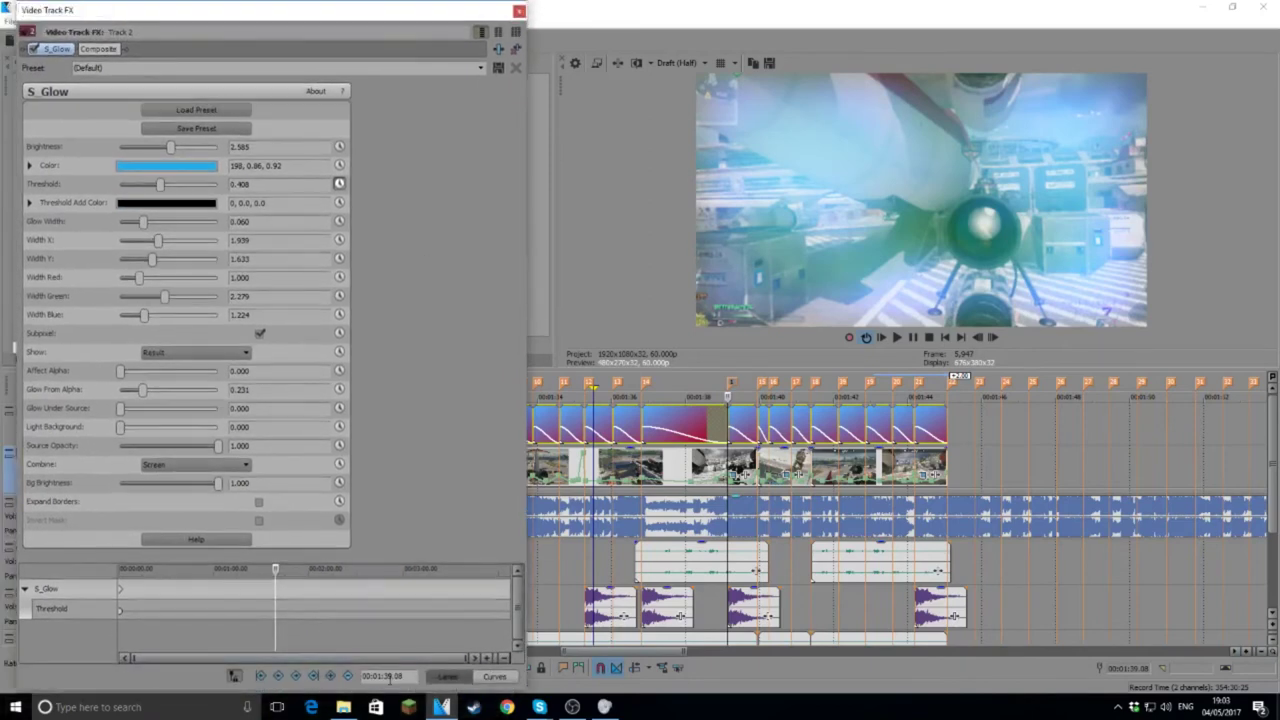
left_click(340, 679)
Step: Keyframe the glow's Threshold to 1.000 at marker 15 (00:01:39.57) and return the cursor to 00:01:39.08
left_click(758, 386)
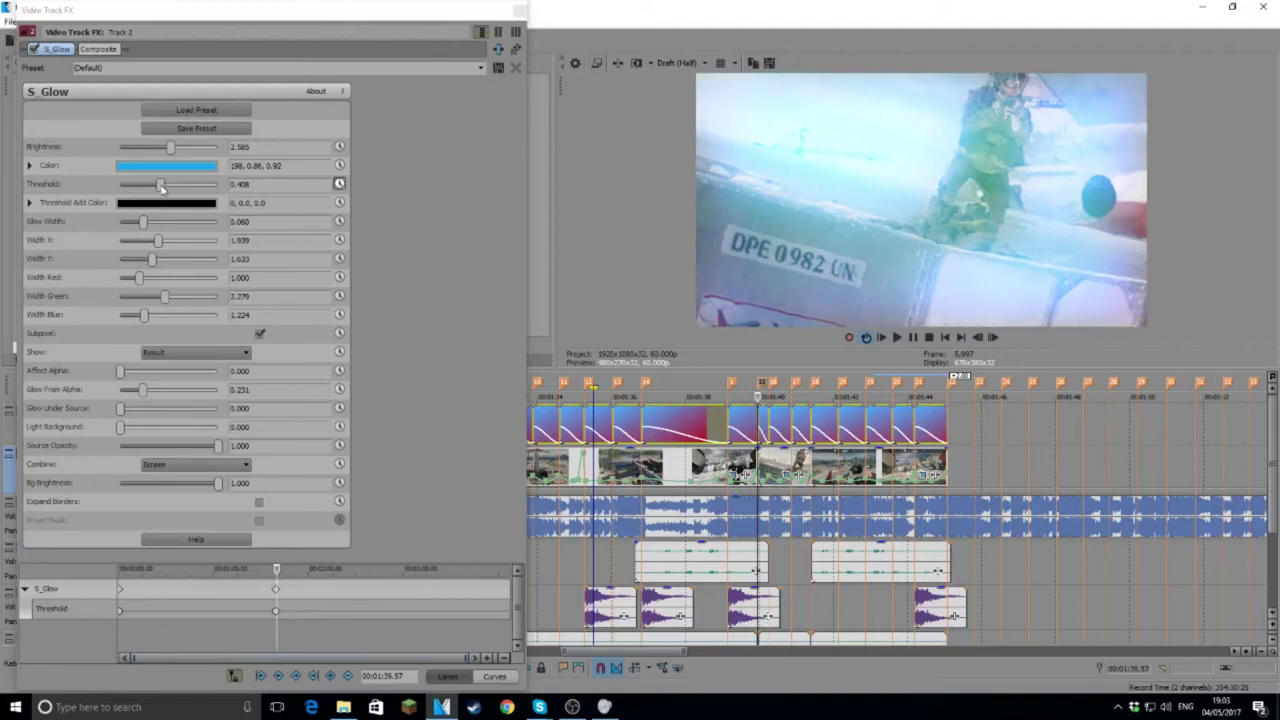
left_click_drag(161, 186, 304, 189)
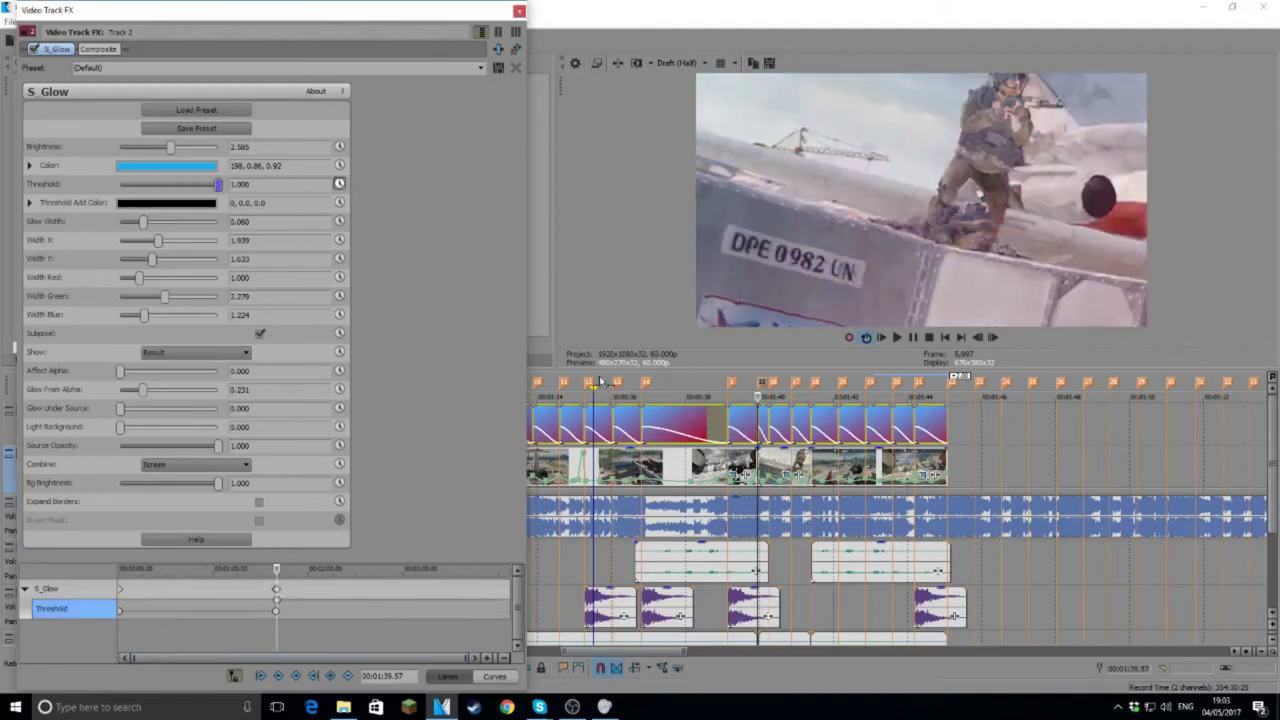
left_click(732, 386)
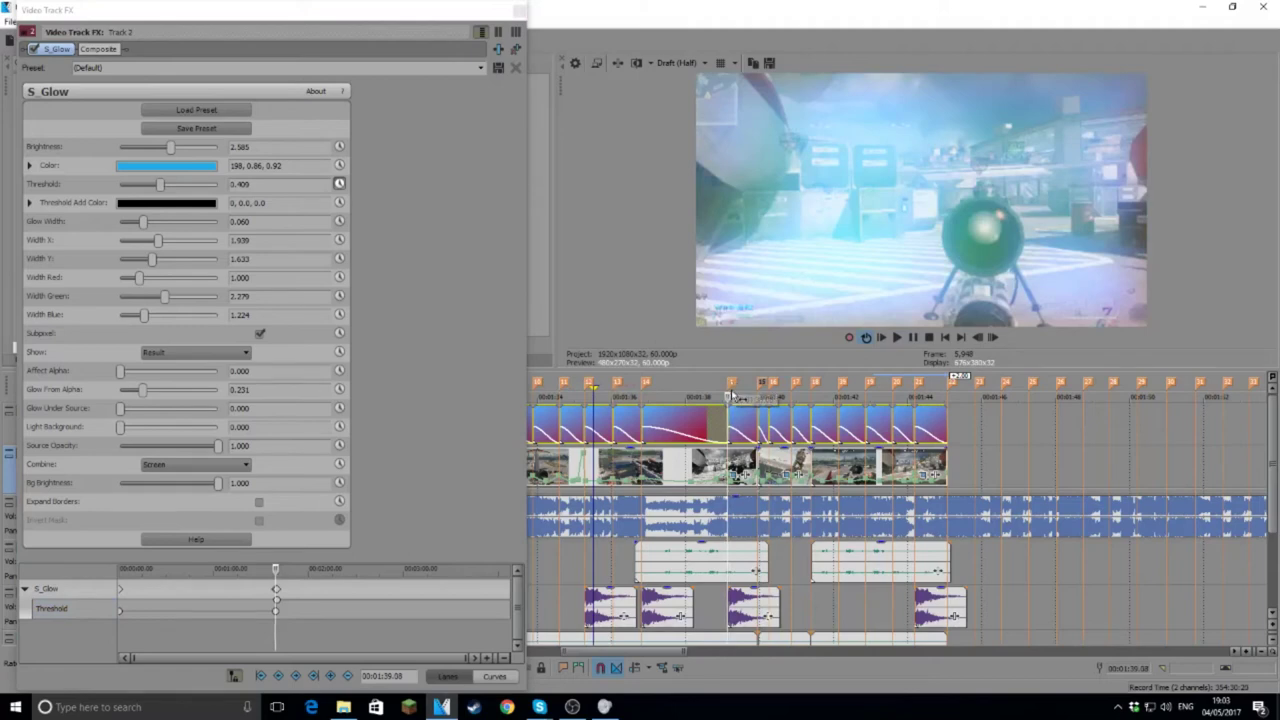
Step: Set the S_Glow Threshold to 1.000 at 00:01:39.07, one frame before the marker, and play back the transition
key("Left")
left_click_drag(160, 185, 240, 188)
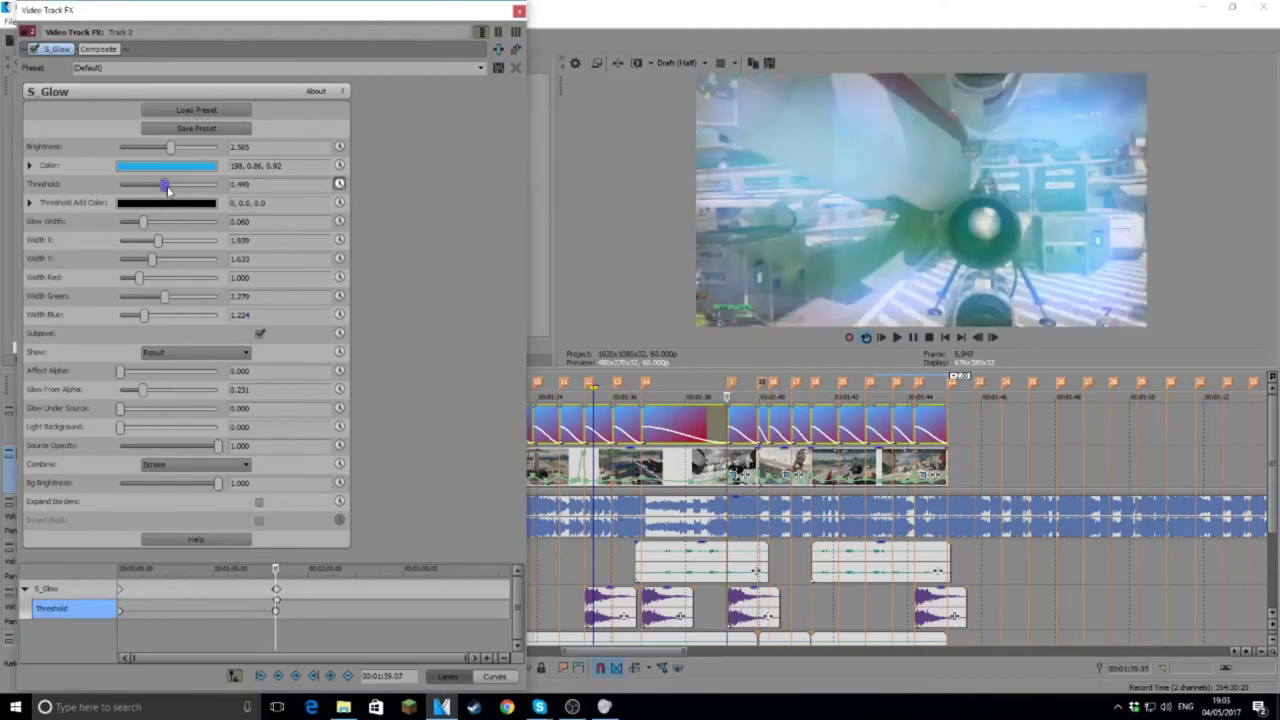
left_click(897, 337)
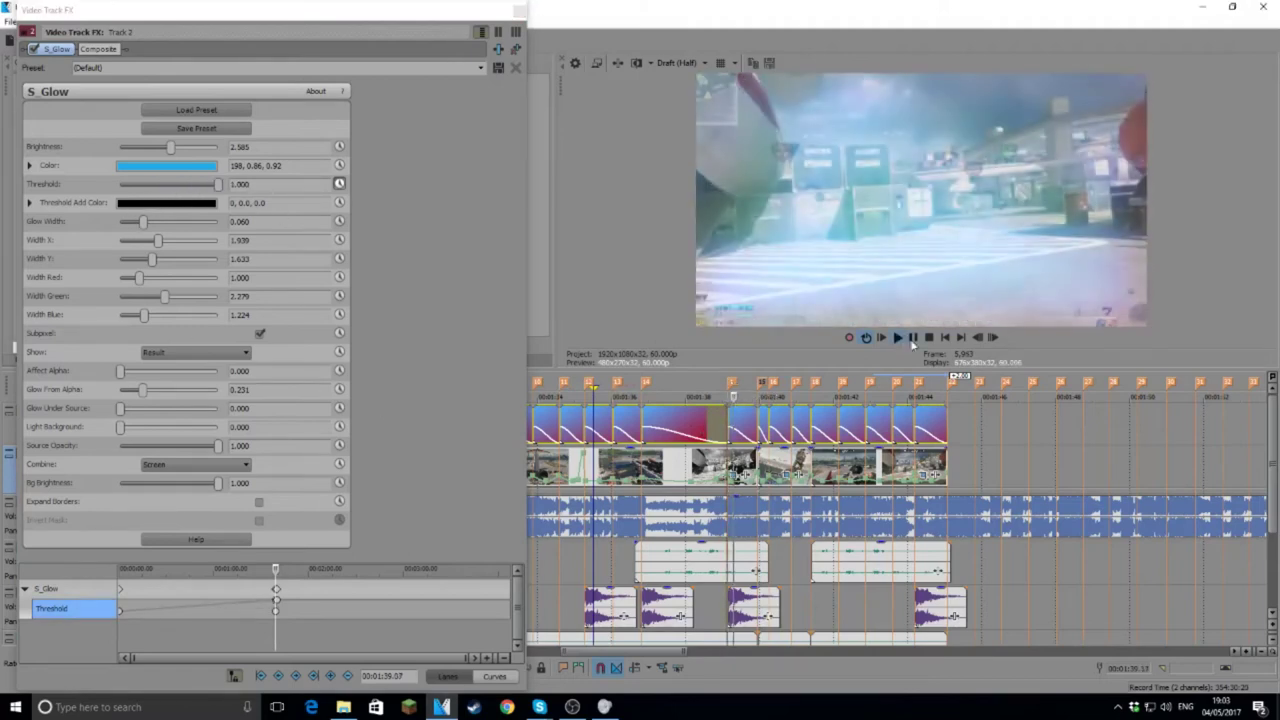
left_click(912, 337)
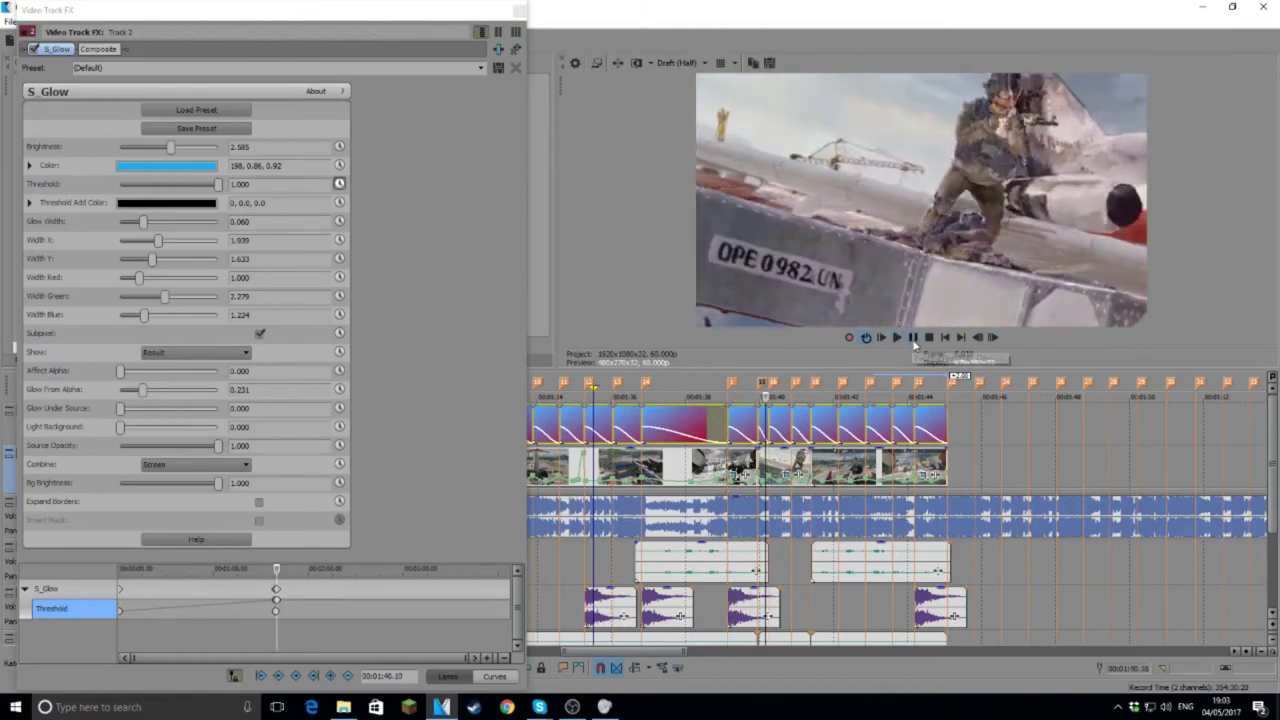
left_click(704, 384)
left_click(635, 380)
left_click(896, 338)
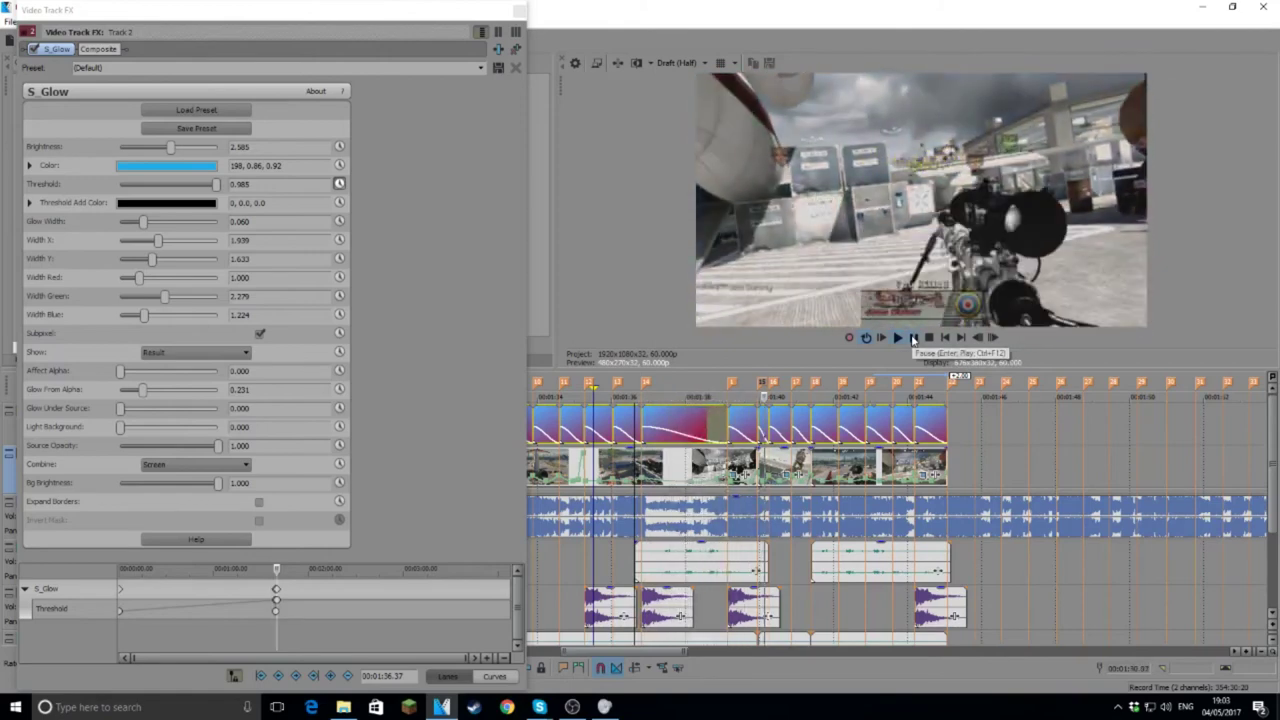
left_click(913, 338)
Step: Align the low-Threshold glow keyframe exactly with the clip cut at 00:01:39.08
left_click(728, 383)
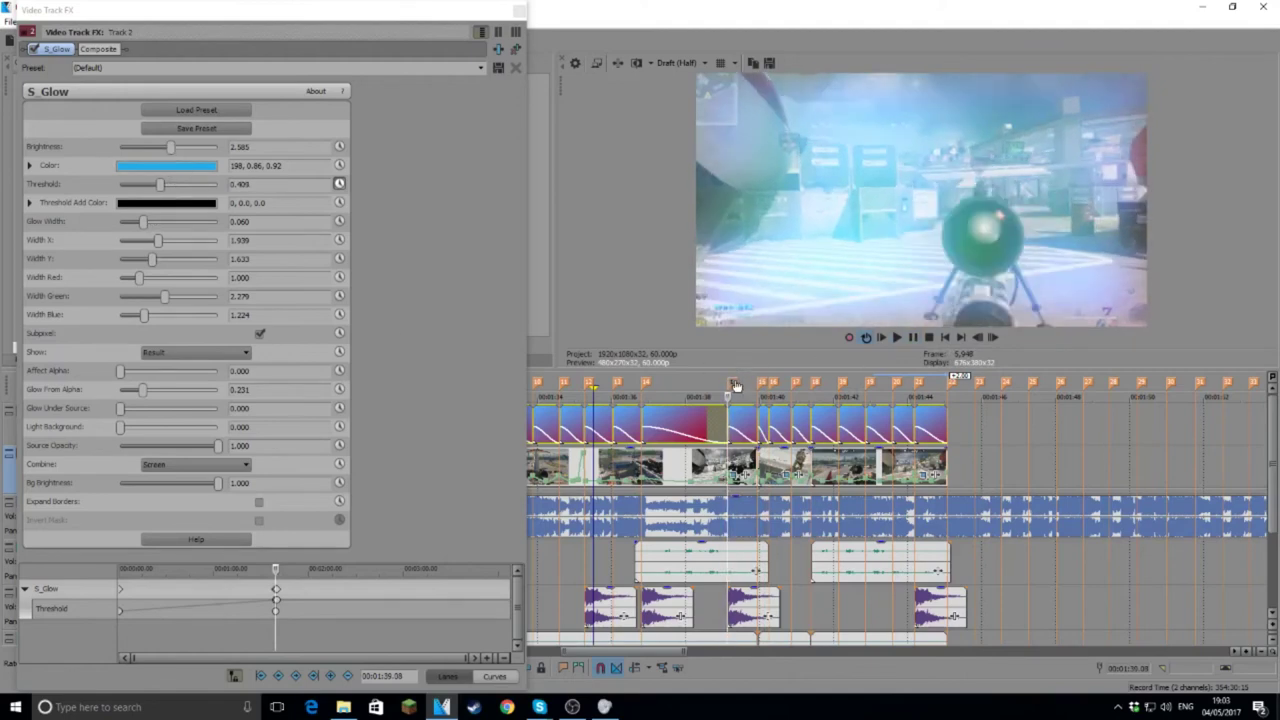
scroll(733, 436, "up", 8)
scroll(733, 436, "up", 3)
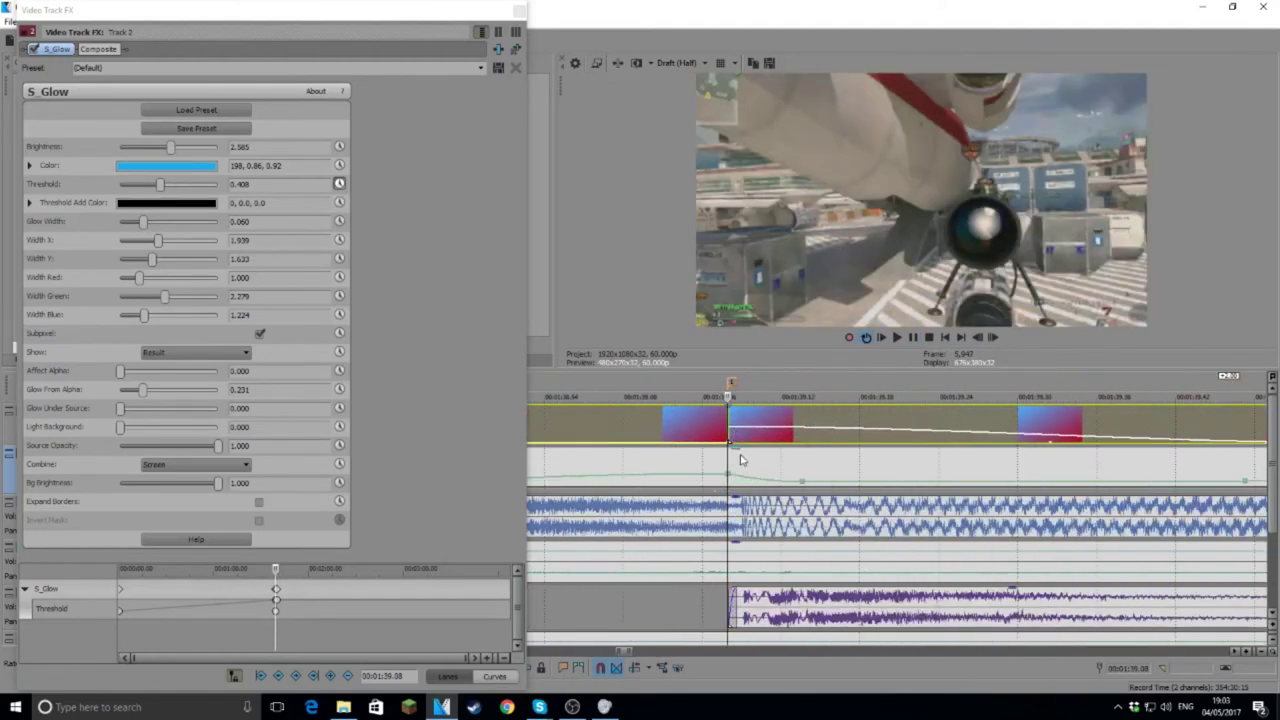
scroll(290, 620, "up", 5)
left_click(313, 588)
scroll(321, 600, "down", 3)
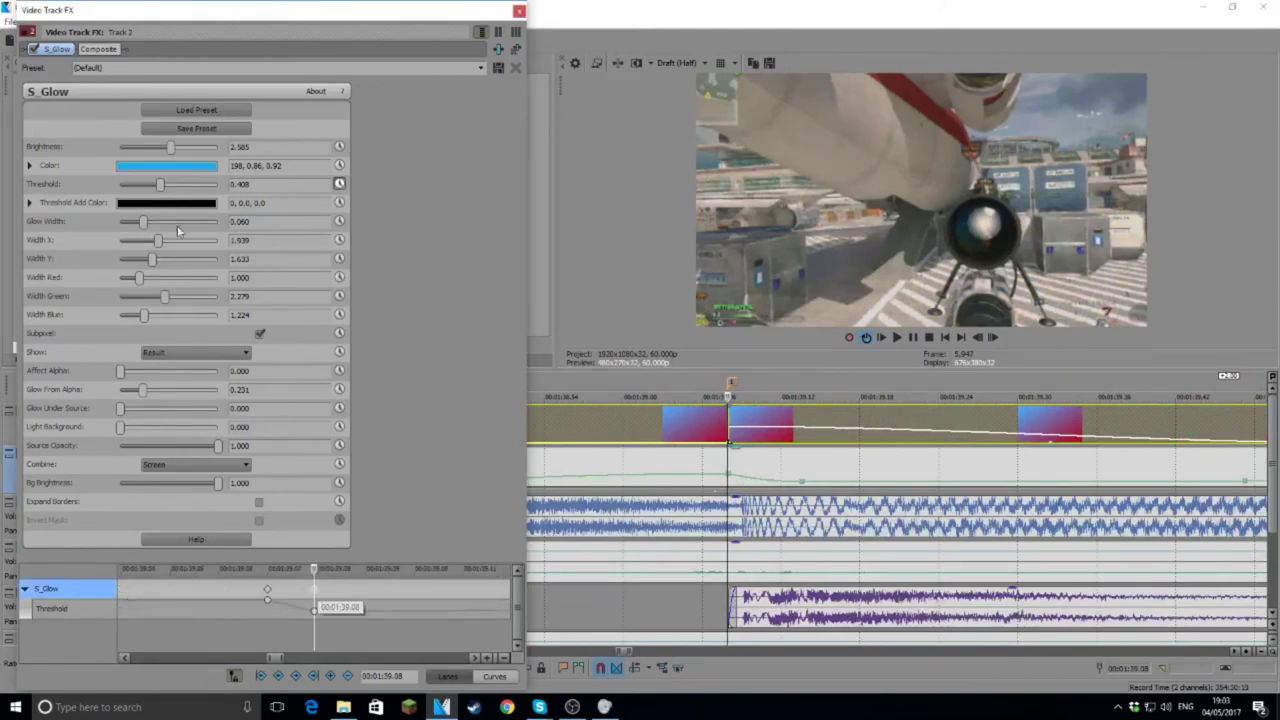
left_click(736, 460)
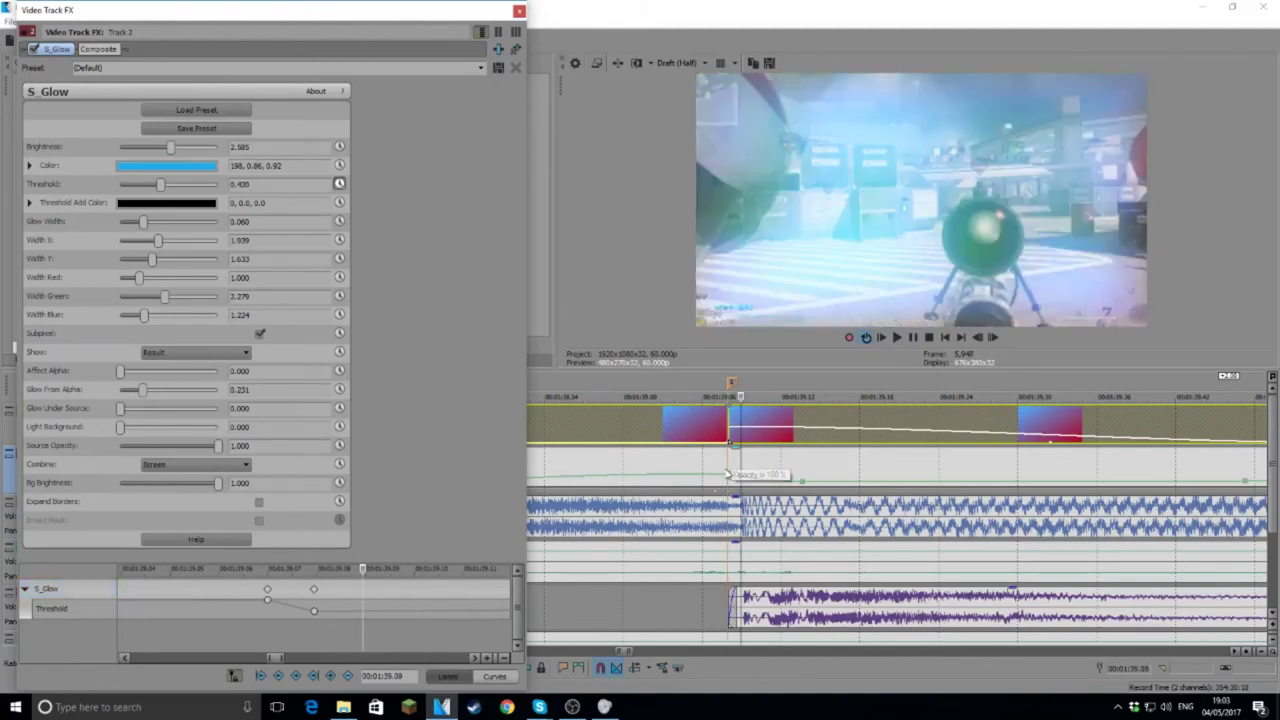
mouse_move(313, 591)
left_mouse_down()
mouse_move(360, 594)
mouse_move(319, 594)
left_mouse_up()
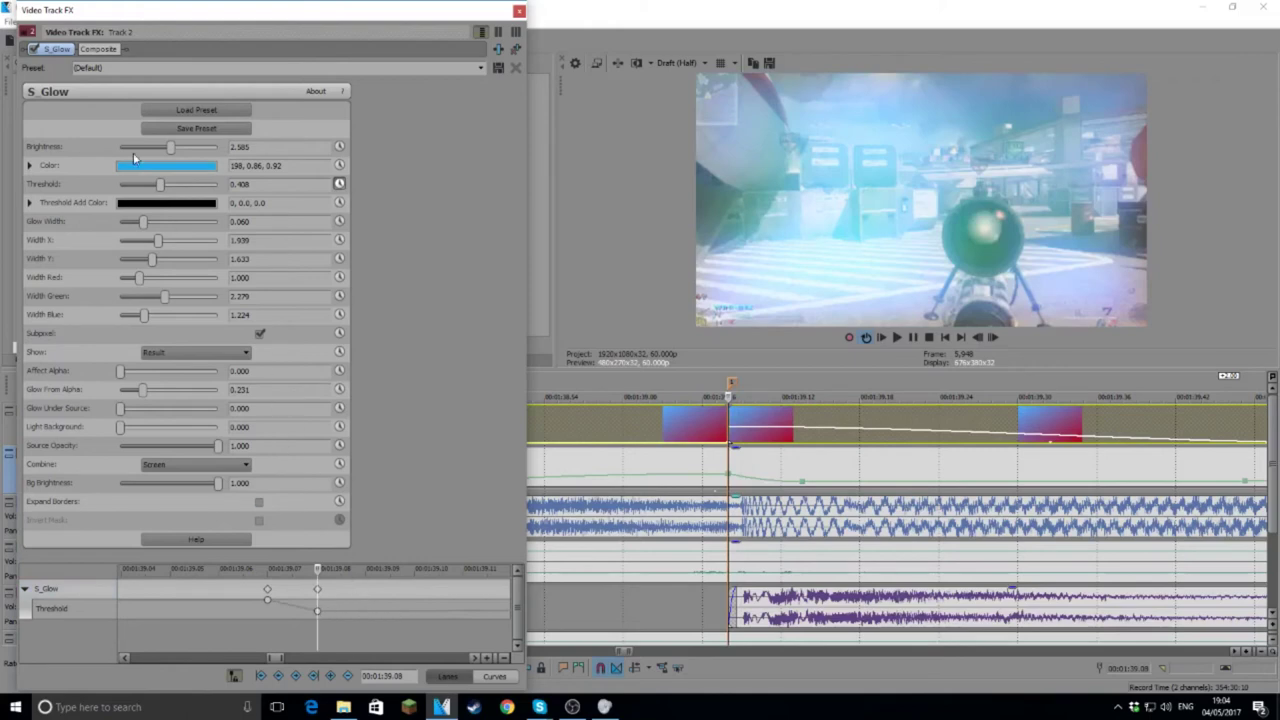
Step: Raise the glow Brightness to 5.000 and lower the Threshold at 00:01:39.08 to 0.204
left_click_drag(171, 147, 224, 148)
left_click(160, 186)
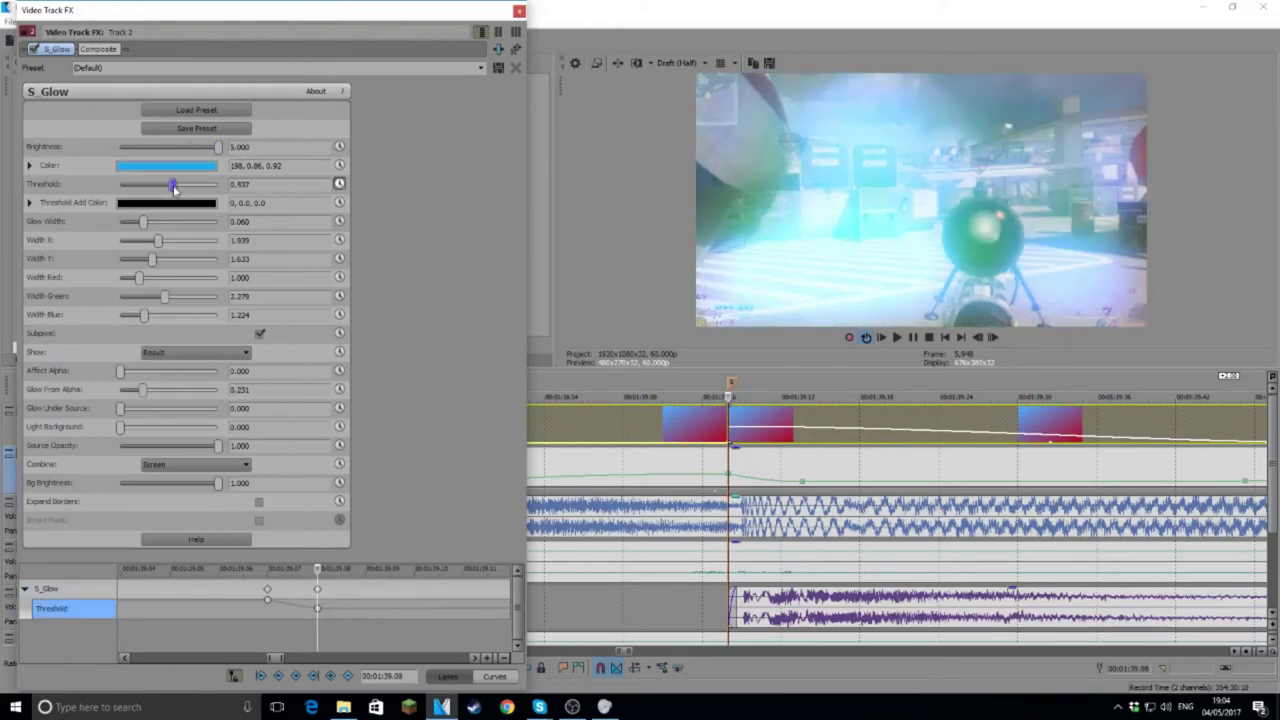
mouse_move(160, 186)
left_mouse_down()
mouse_move(178, 186)
mouse_move(100, 187)
mouse_move(140, 192)
left_mouse_up()
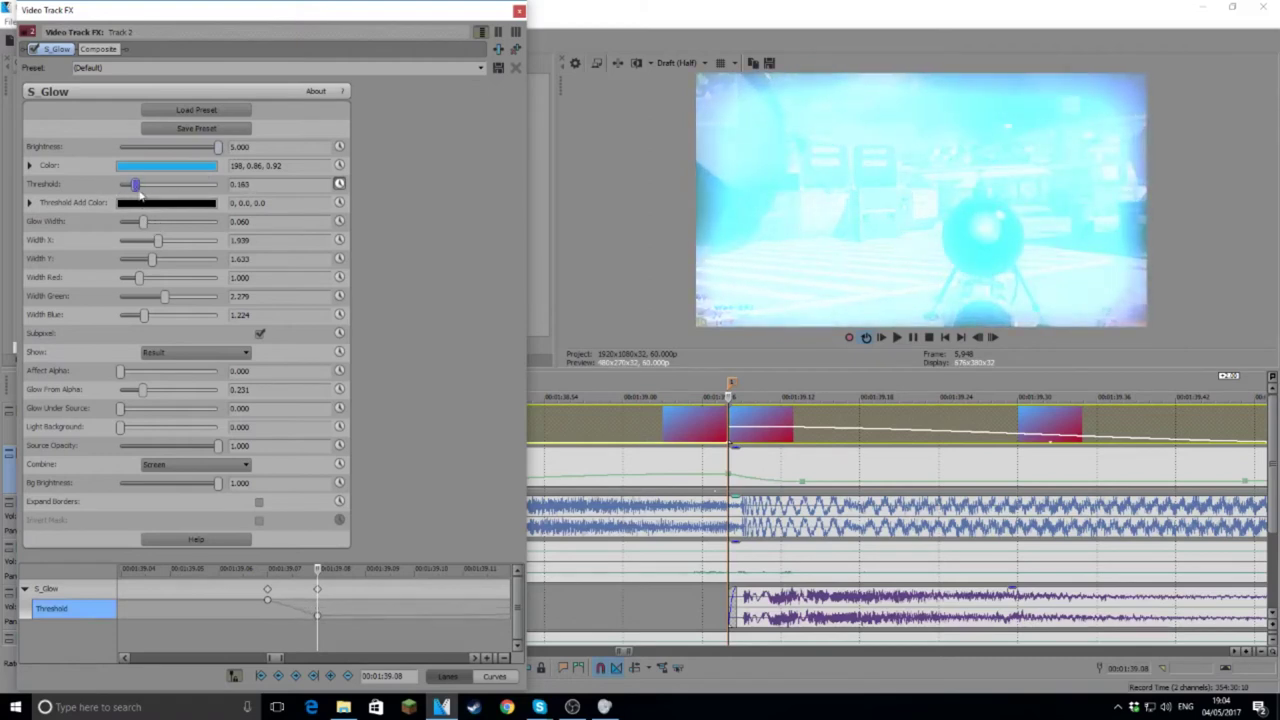
Step: Set Glow Width to 0.177, Width X to 2.789, Width Y to 1.905 and Width Red to 1.224
left_click_drag(145, 224, 188, 220)
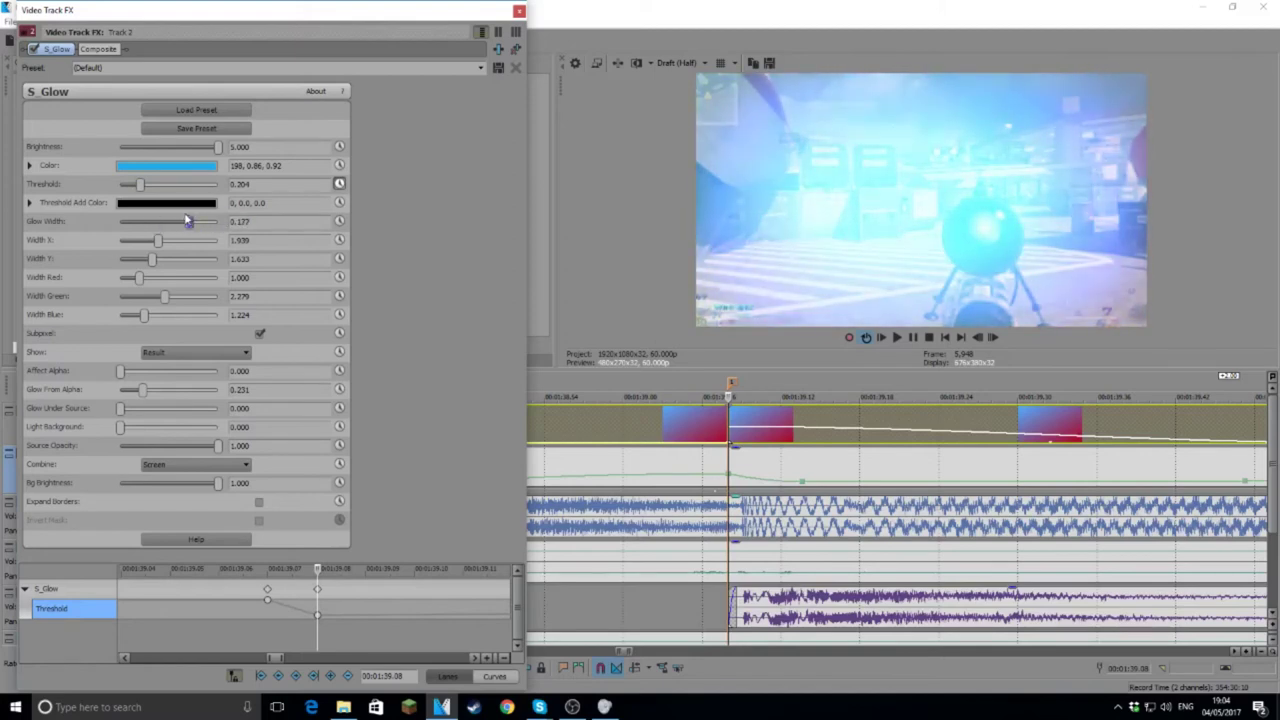
left_click_drag(158, 242, 138, 277)
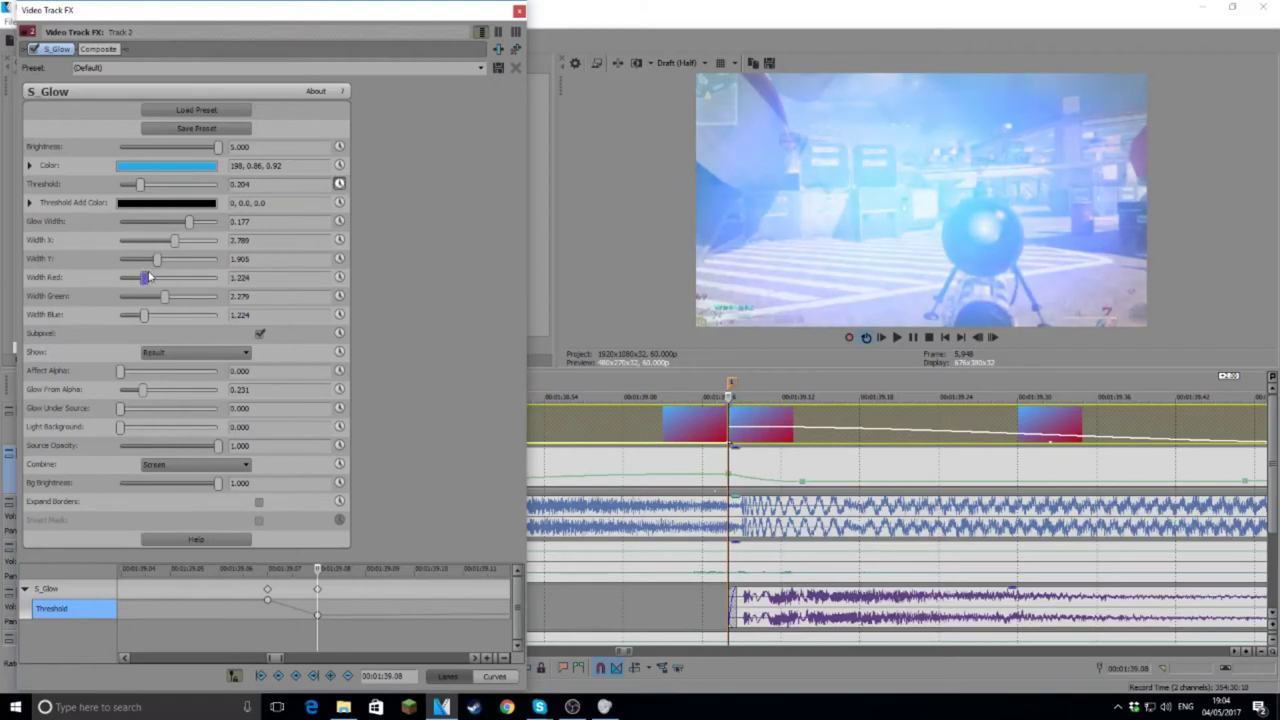
left_click_drag(117, 410, 91, 408)
Step: Preview the glow effect's Threshold output and switch Show back to Result
left_click(175, 352)
left_click(170, 374)
left_click(172, 352)
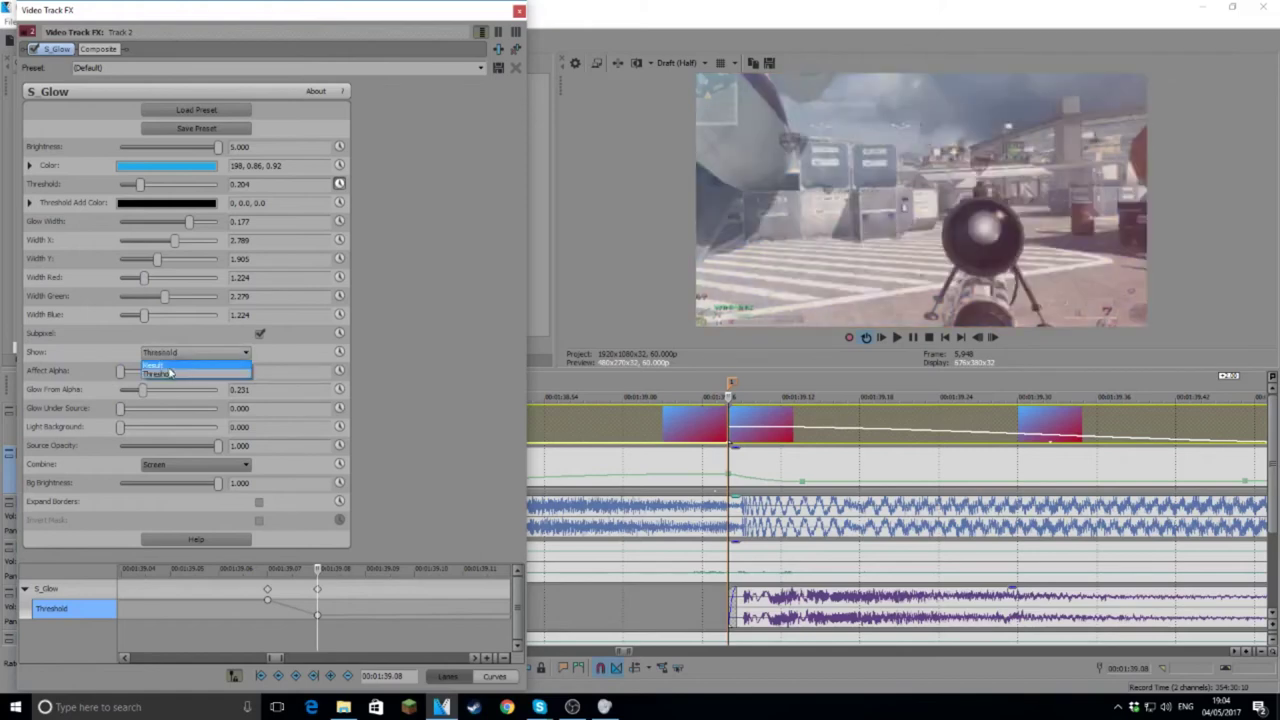
left_click(168, 366)
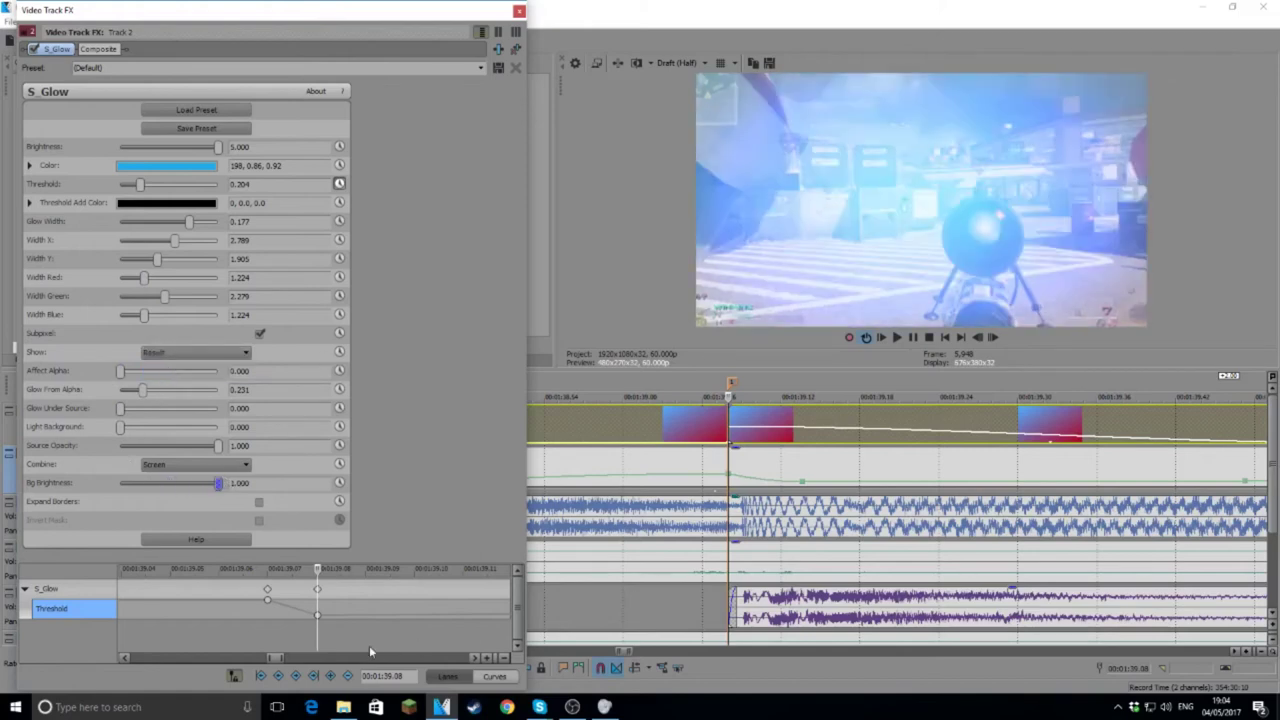
scroll(733, 395, "up", 10)
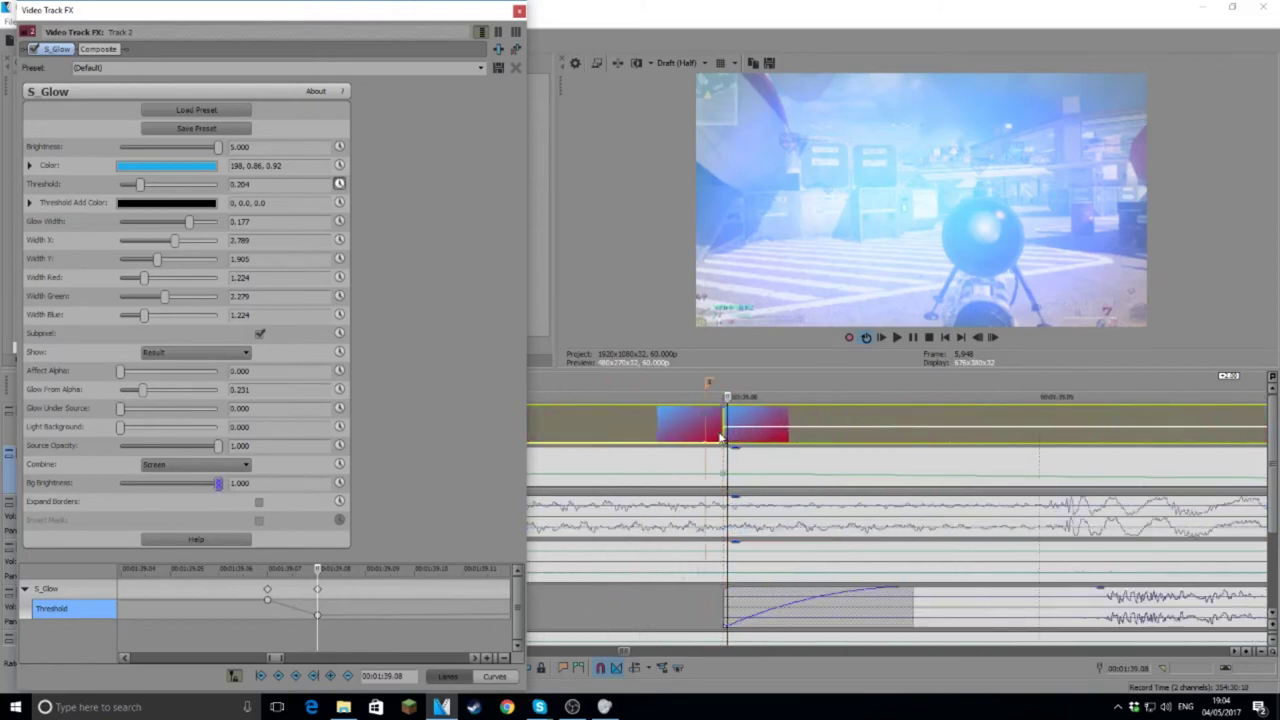
scroll(720, 437, "down", 3)
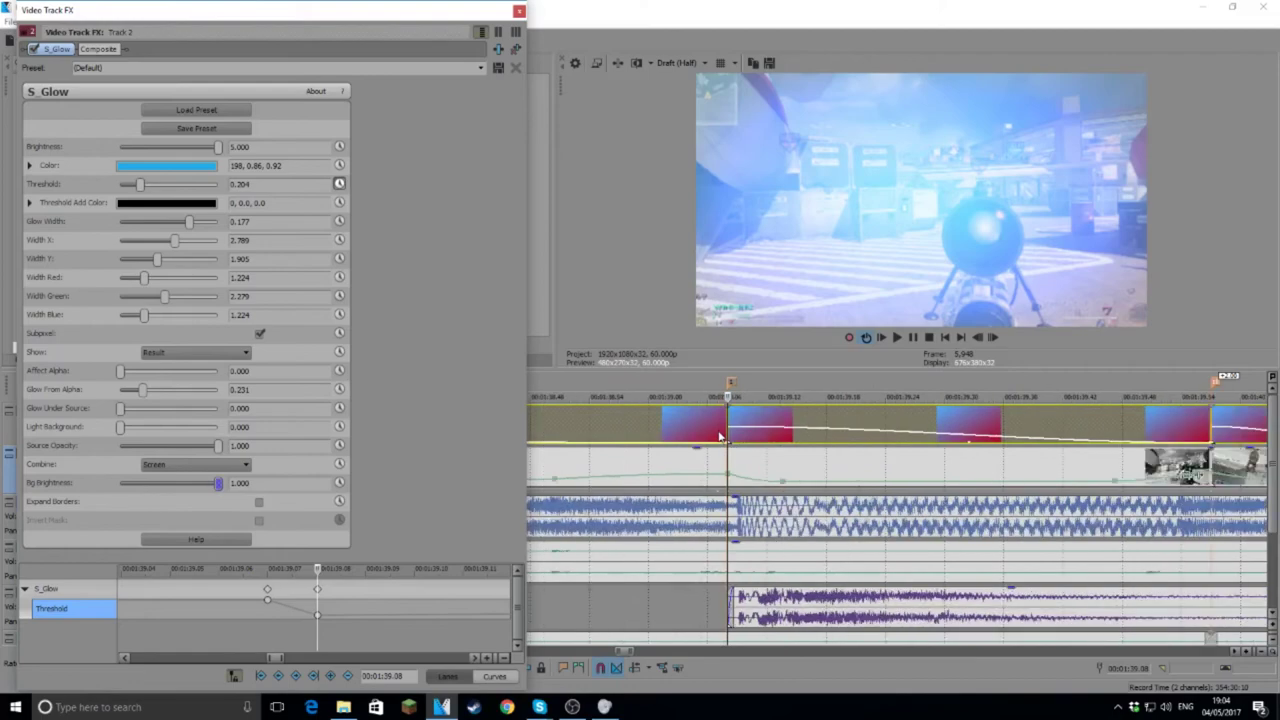
scroll(720, 437, "up", 5)
scroll(718, 436, "down", 2)
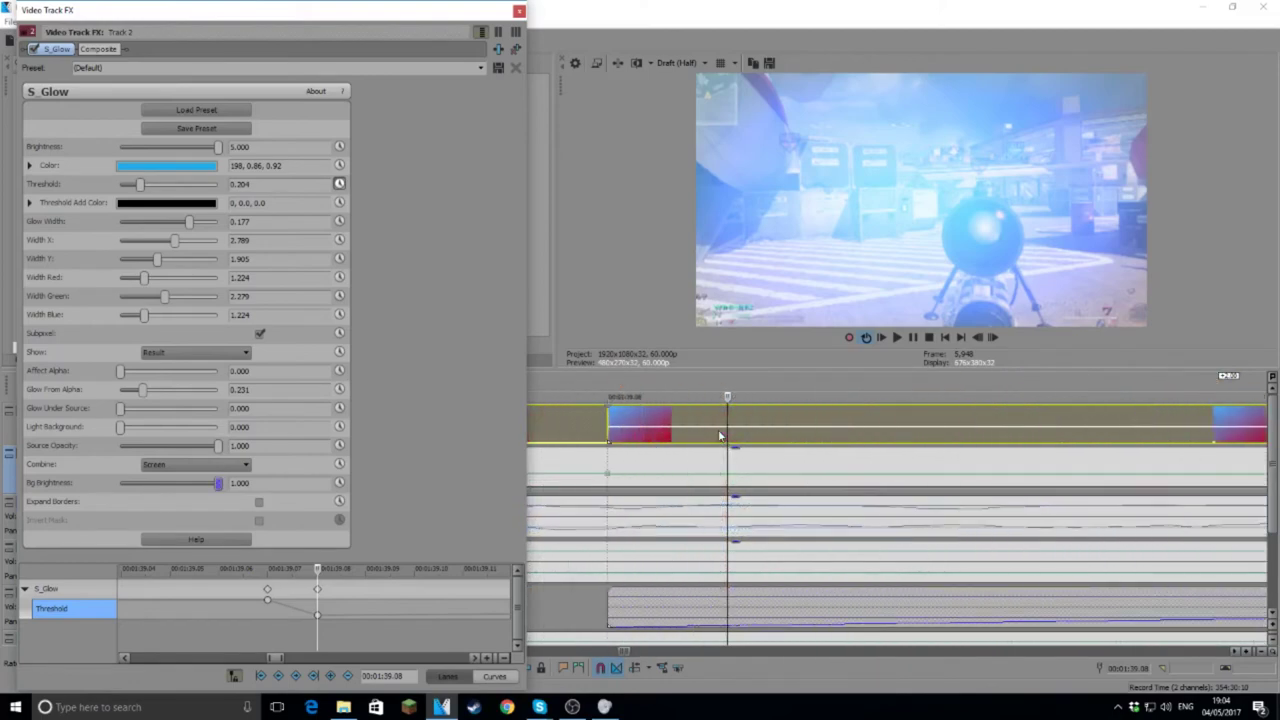
scroll(718, 436, "up", 2)
scroll(713, 437, "down", 3)
scroll(713, 437, "down", 5)
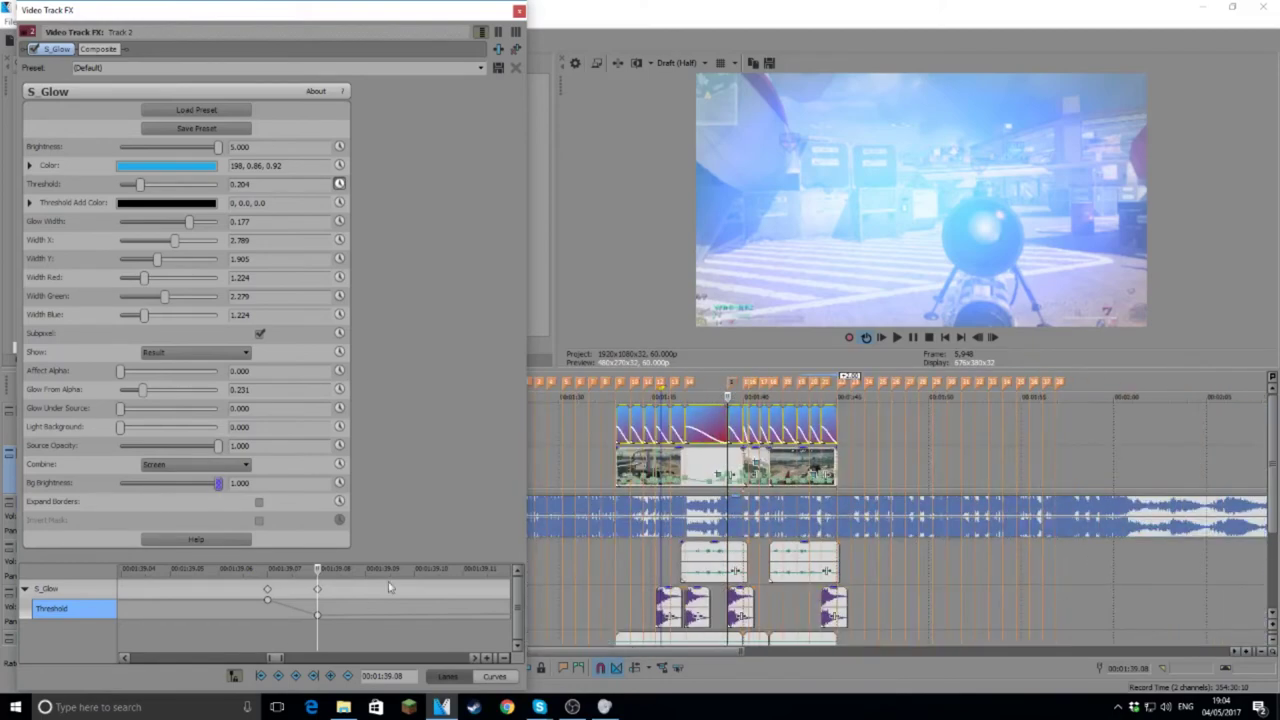
scroll(217, 643, "down", 3)
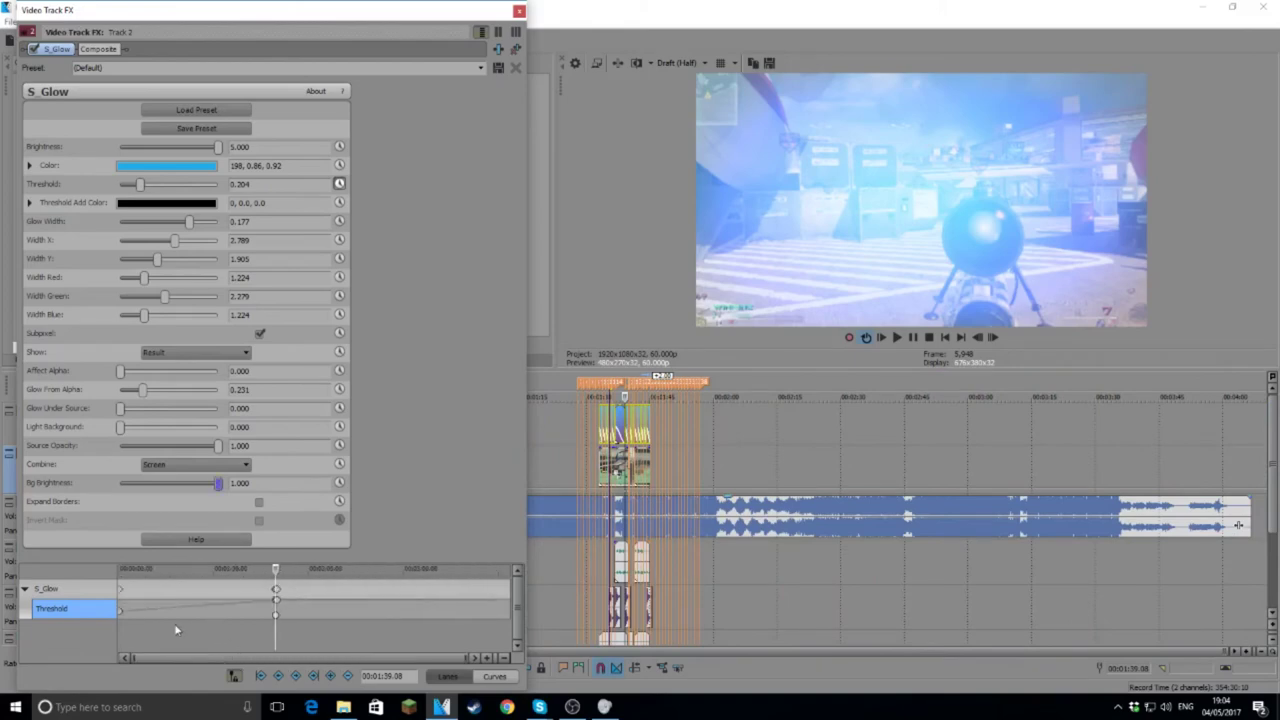
Step: Play back the edited section from its first clip to review the glow flash
left_click(118, 589)
left_click(119, 591)
left_click(882, 340)
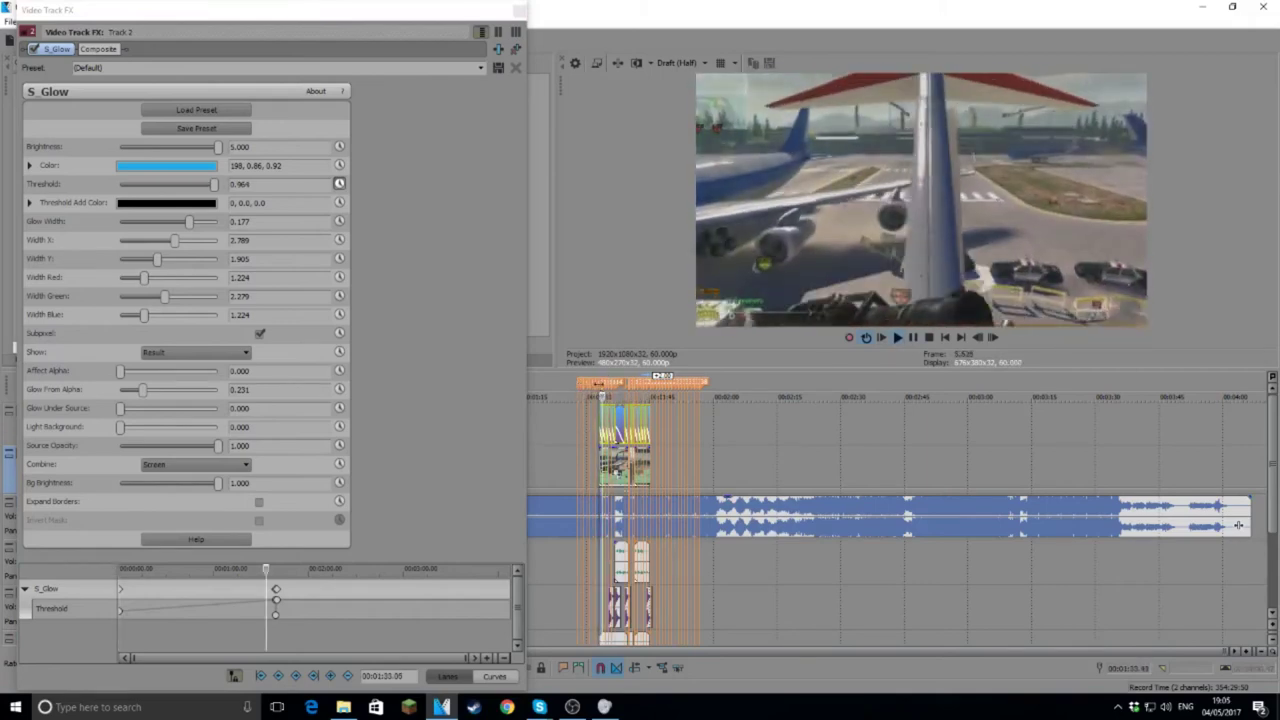
scroll(735, 395, "up", 5)
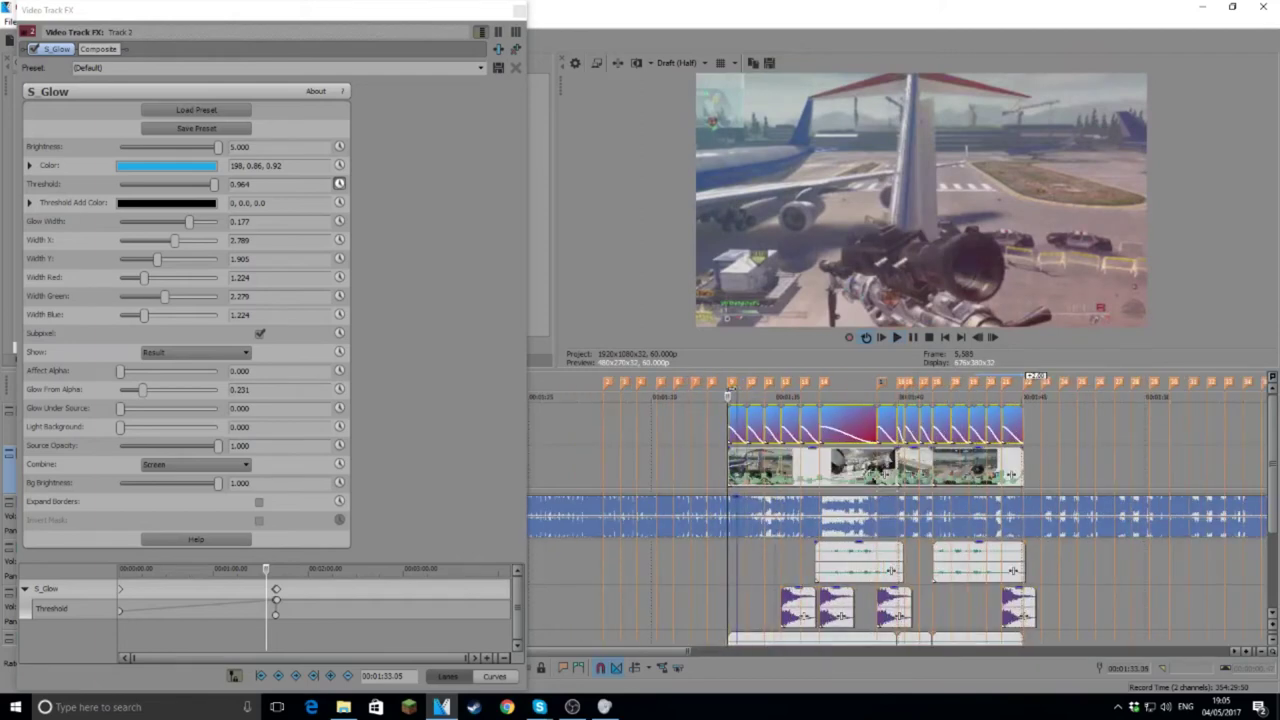
left_click(897, 338)
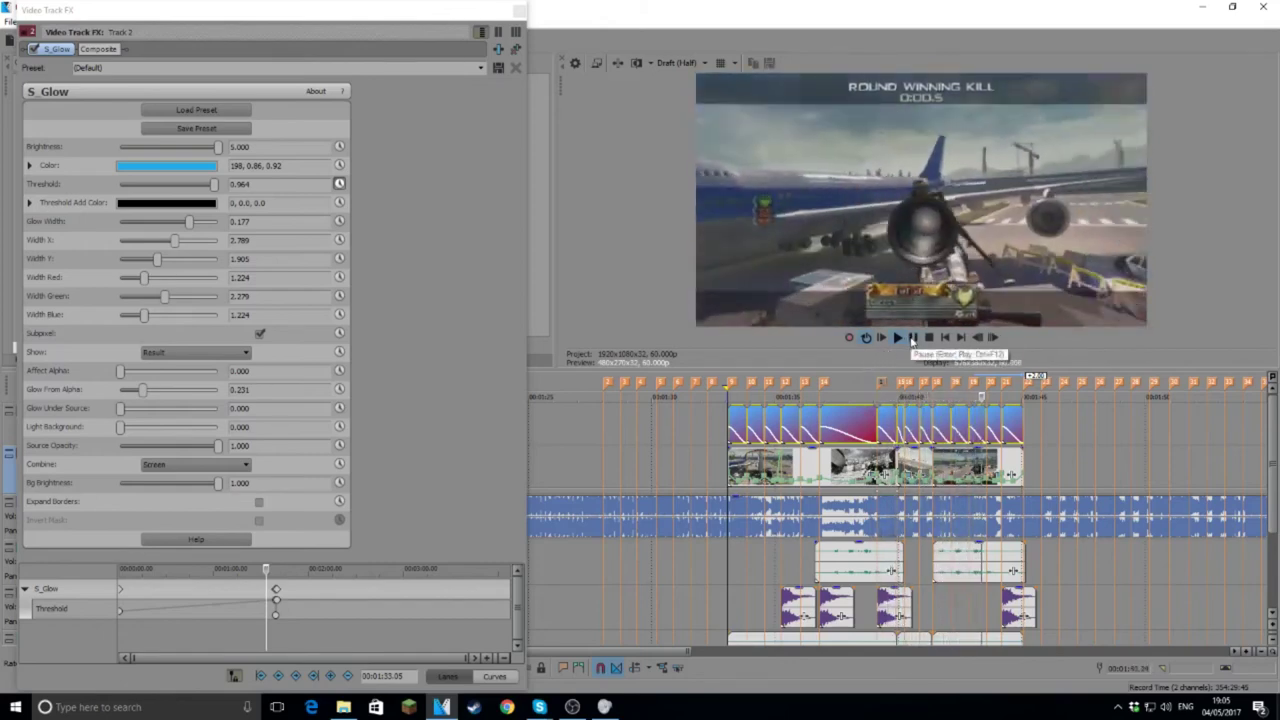
left_click(912, 338)
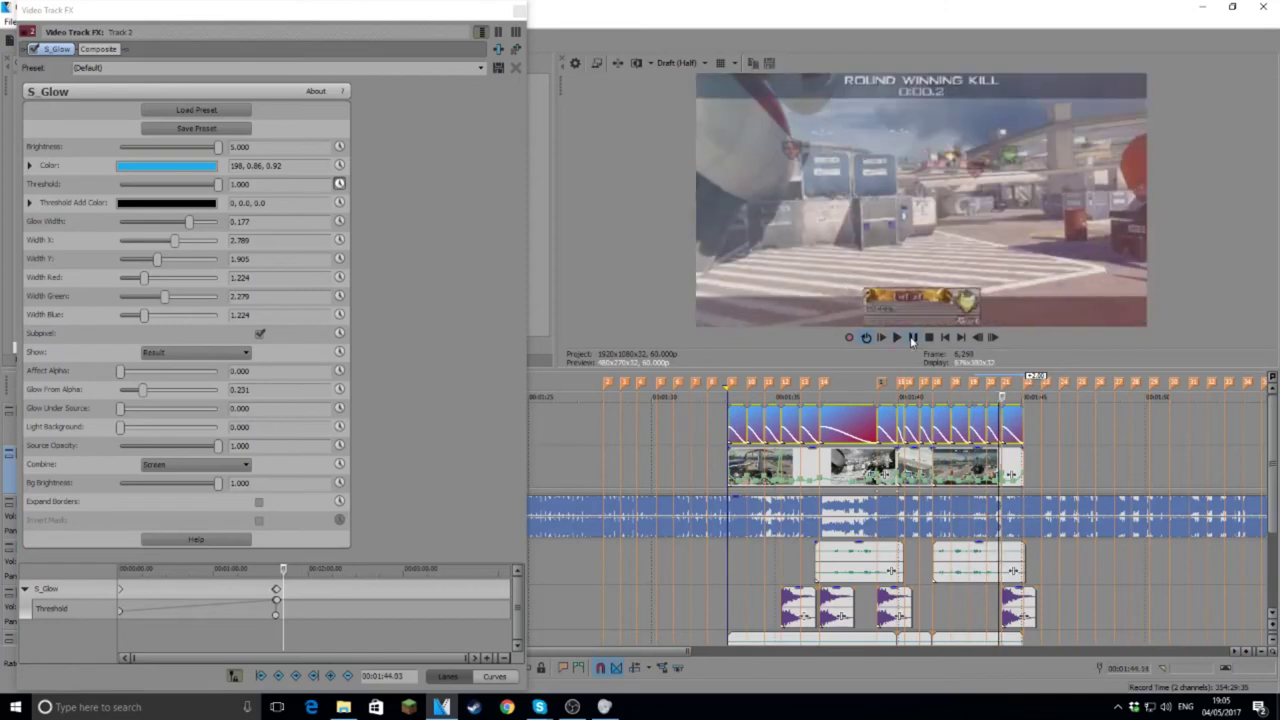
Step: Keyframe the glow at 00:01:44.10, lower Threshold to 0.476 one frame after it, and raise it to maximum at the final clip's end
left_click(1006, 388)
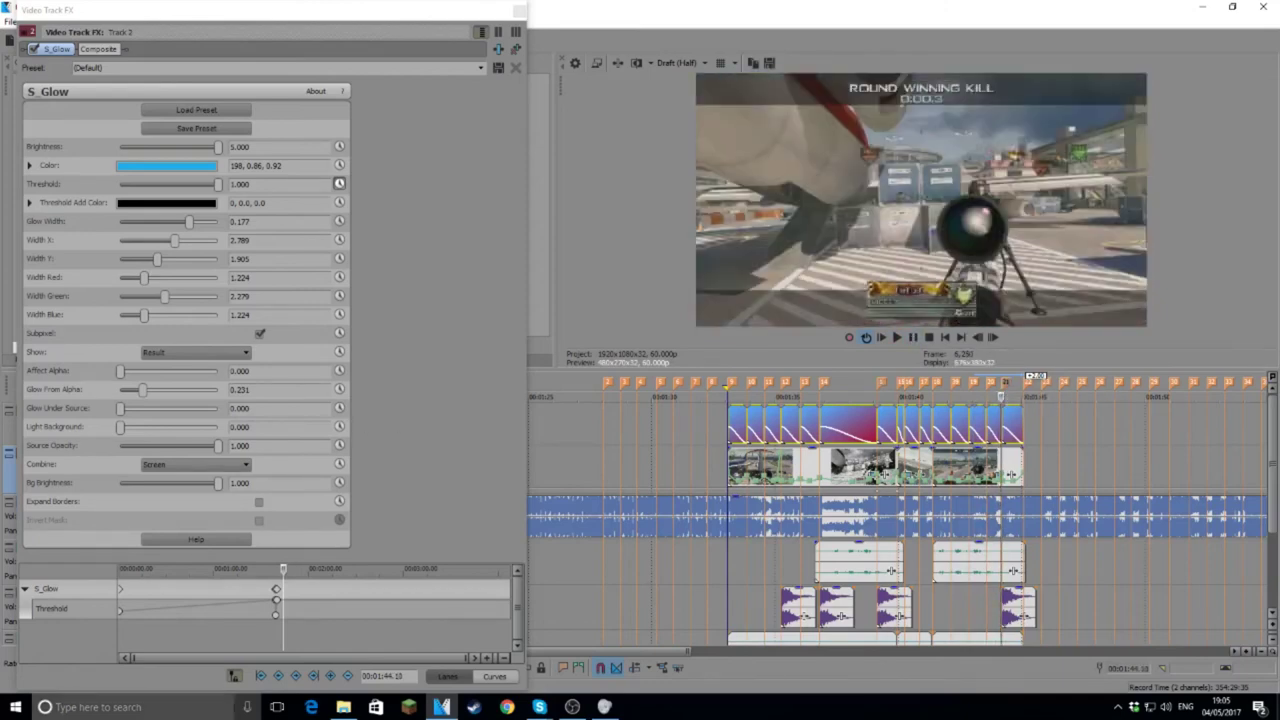
left_click(330, 676)
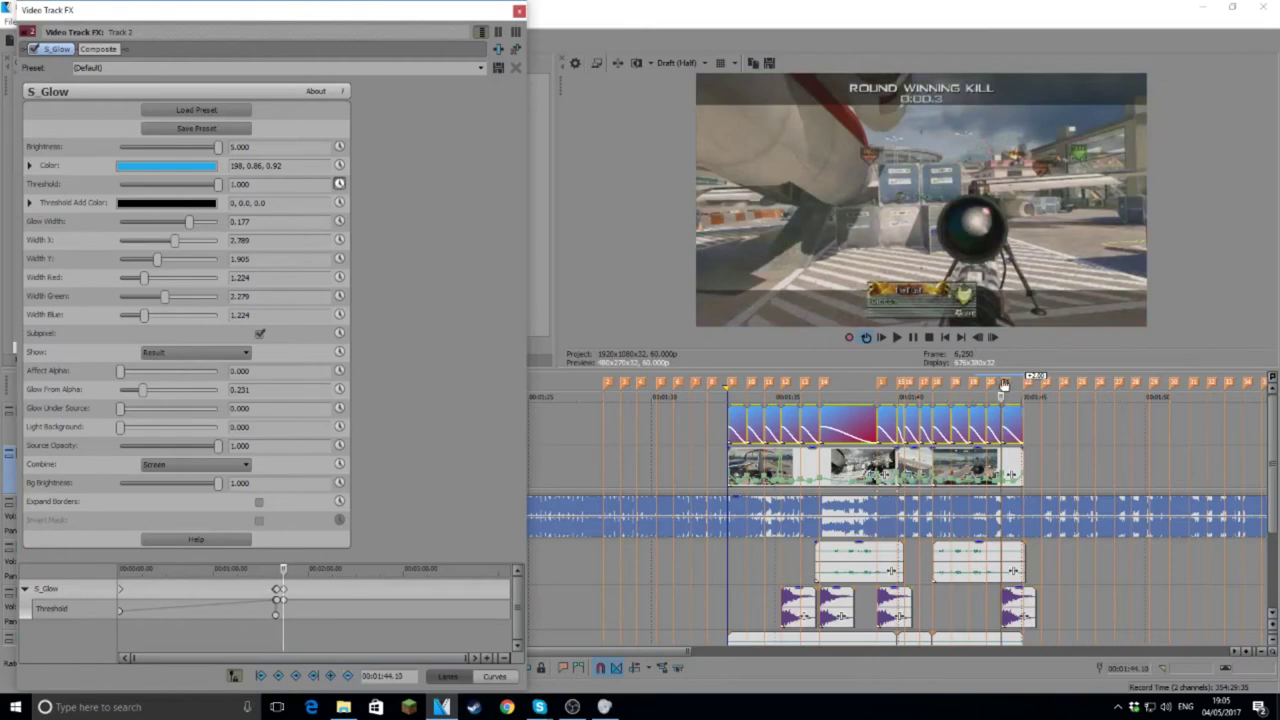
left_click(1004, 386)
left_click_drag(217, 187, 169, 188)
left_click(1033, 379)
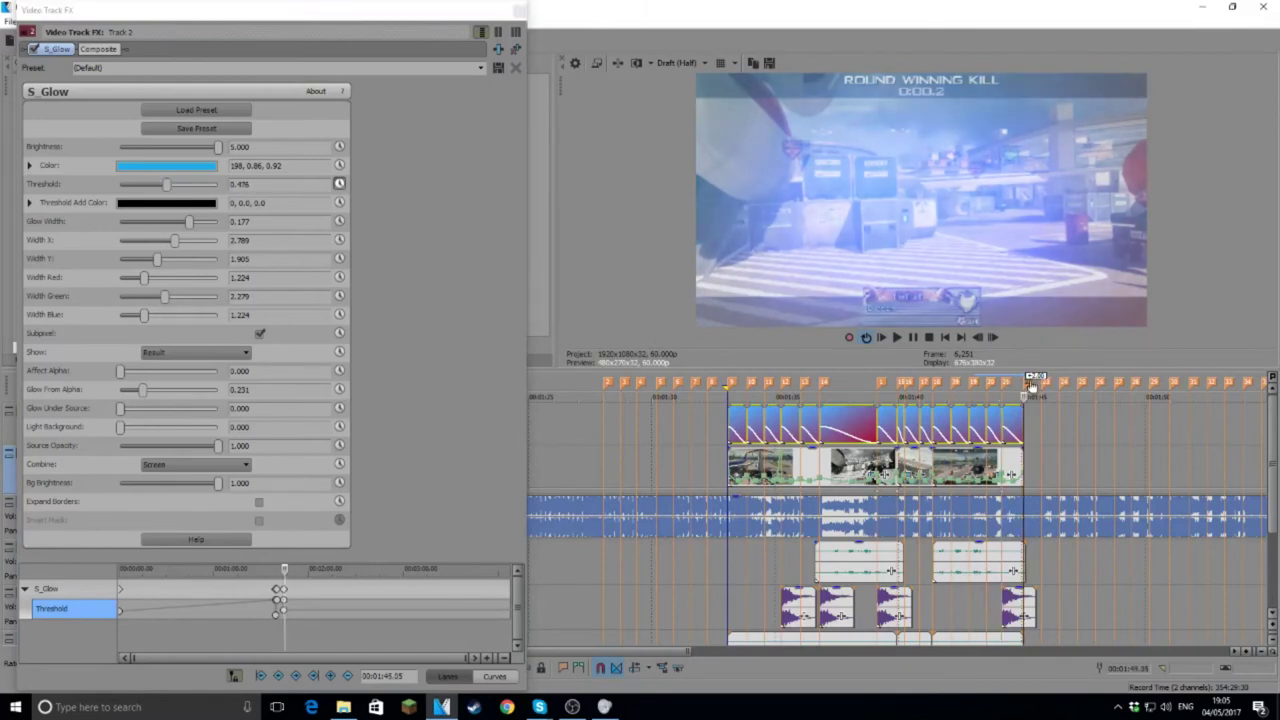
left_click_drag(169, 187, 596, 207)
Step: Play back the final clip's glow flash and close the track effects window
left_click(1003, 383)
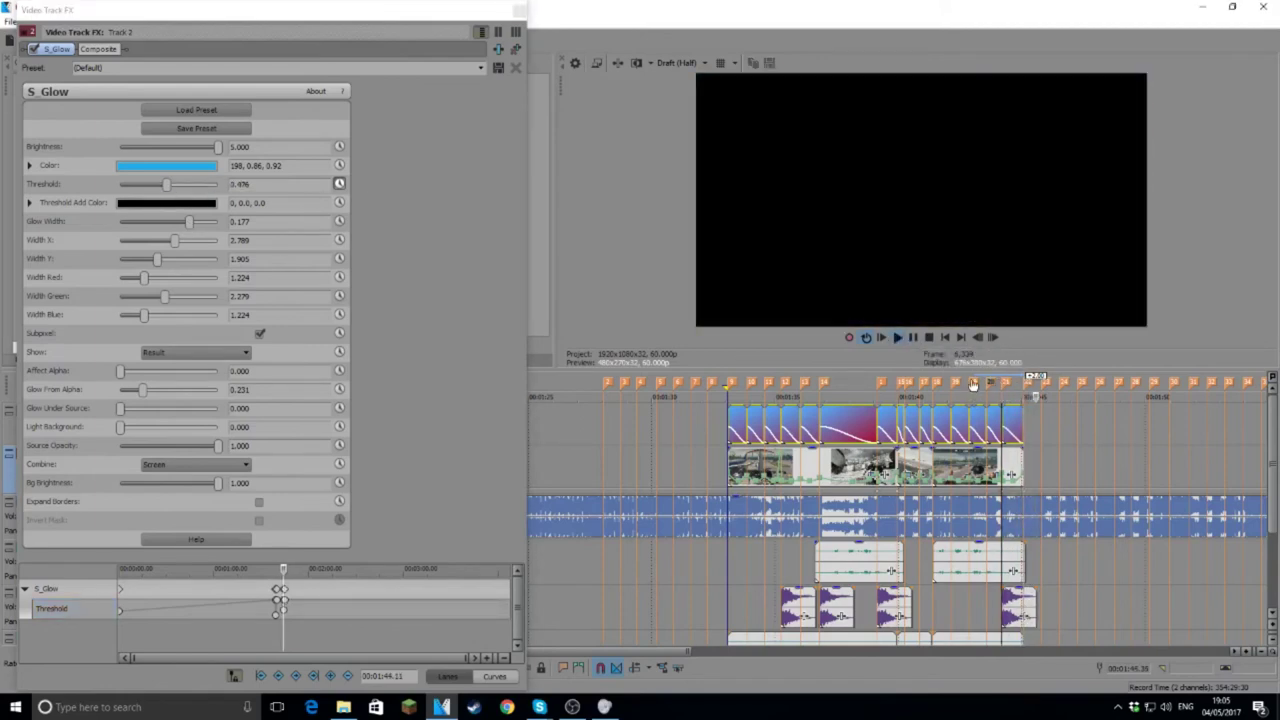
left_click(970, 381)
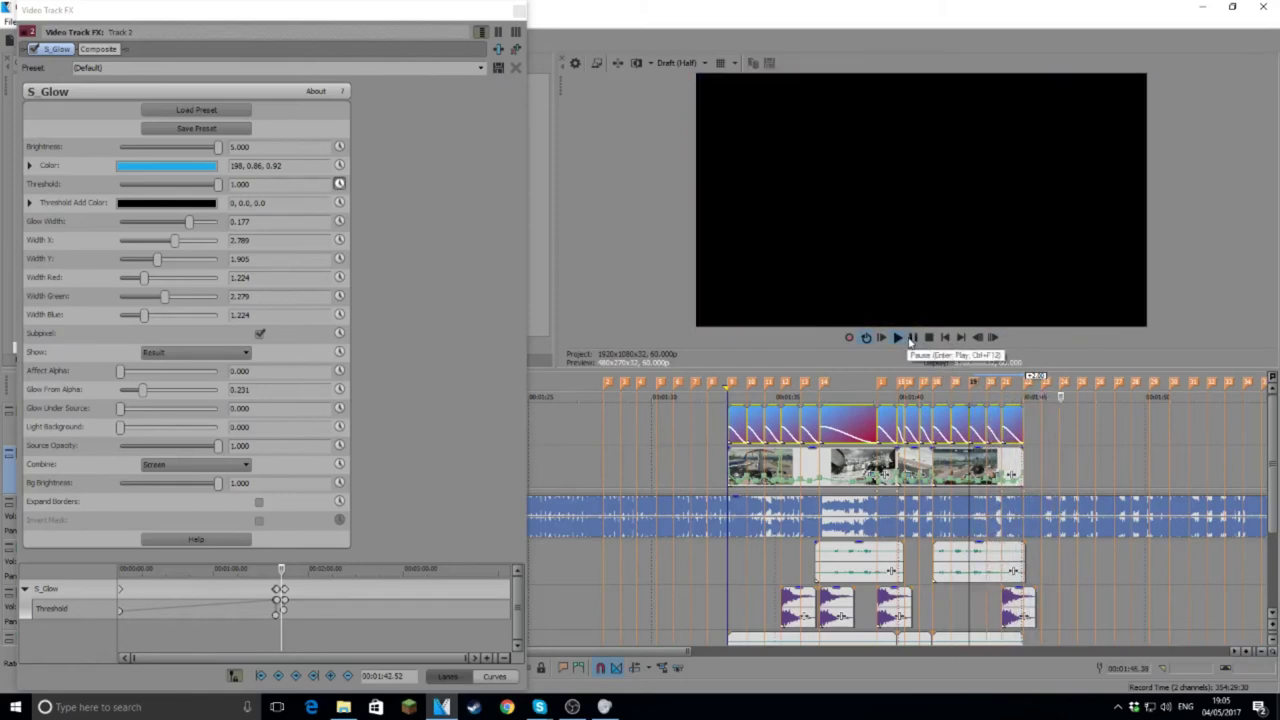
left_click(517, 12)
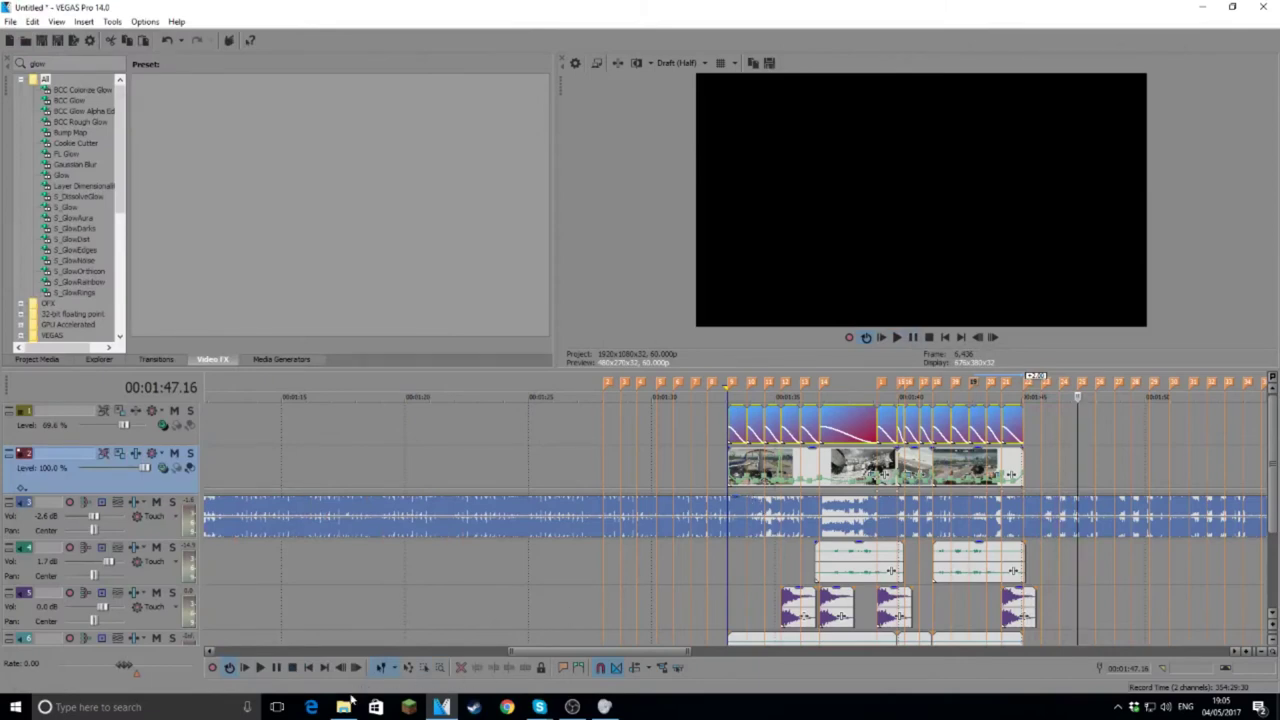
Step: Insert a new empty video track above the existing tracks
mouse_move(328, 706)
left_click(159, 432)
right_click(160, 433)
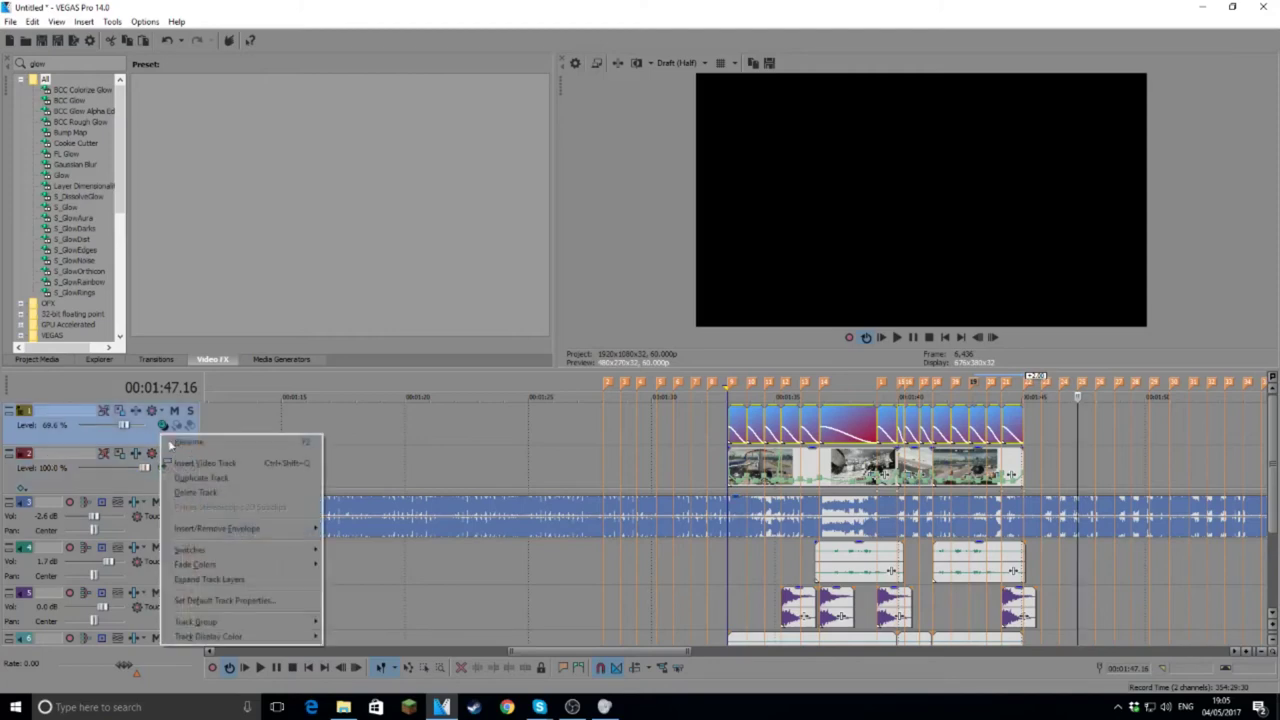
left_click(218, 477)
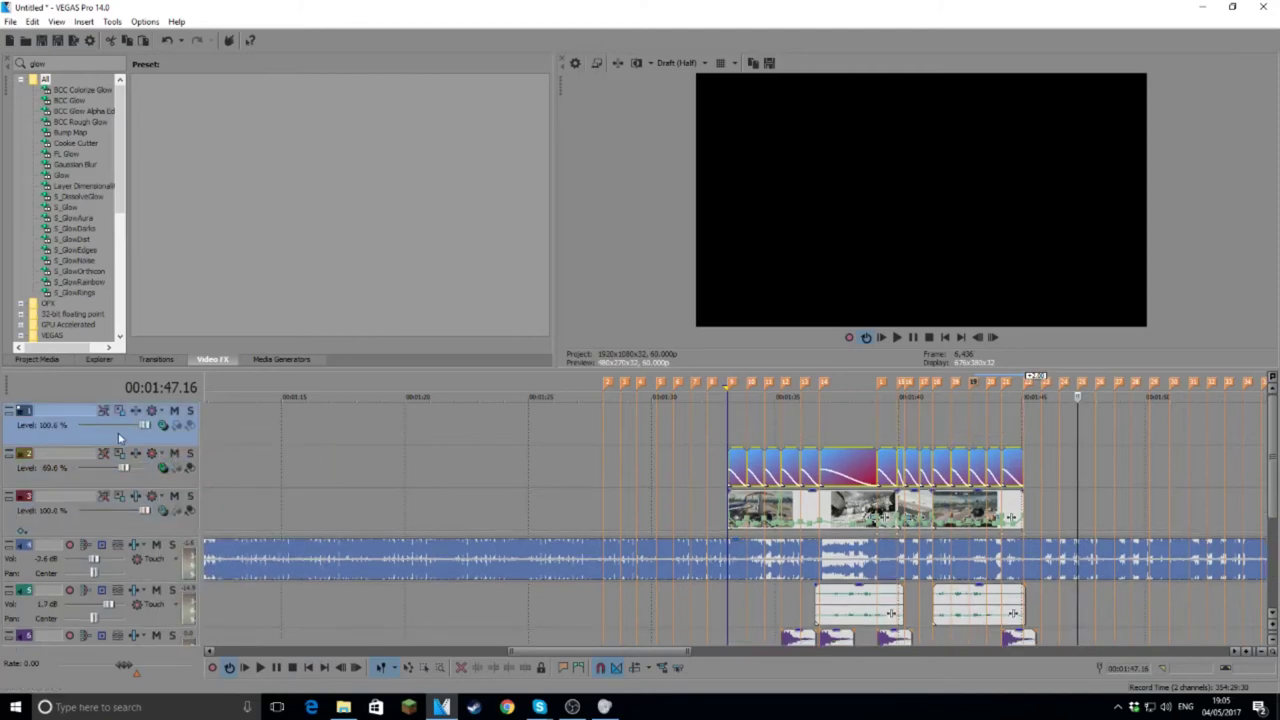
left_click(162, 426)
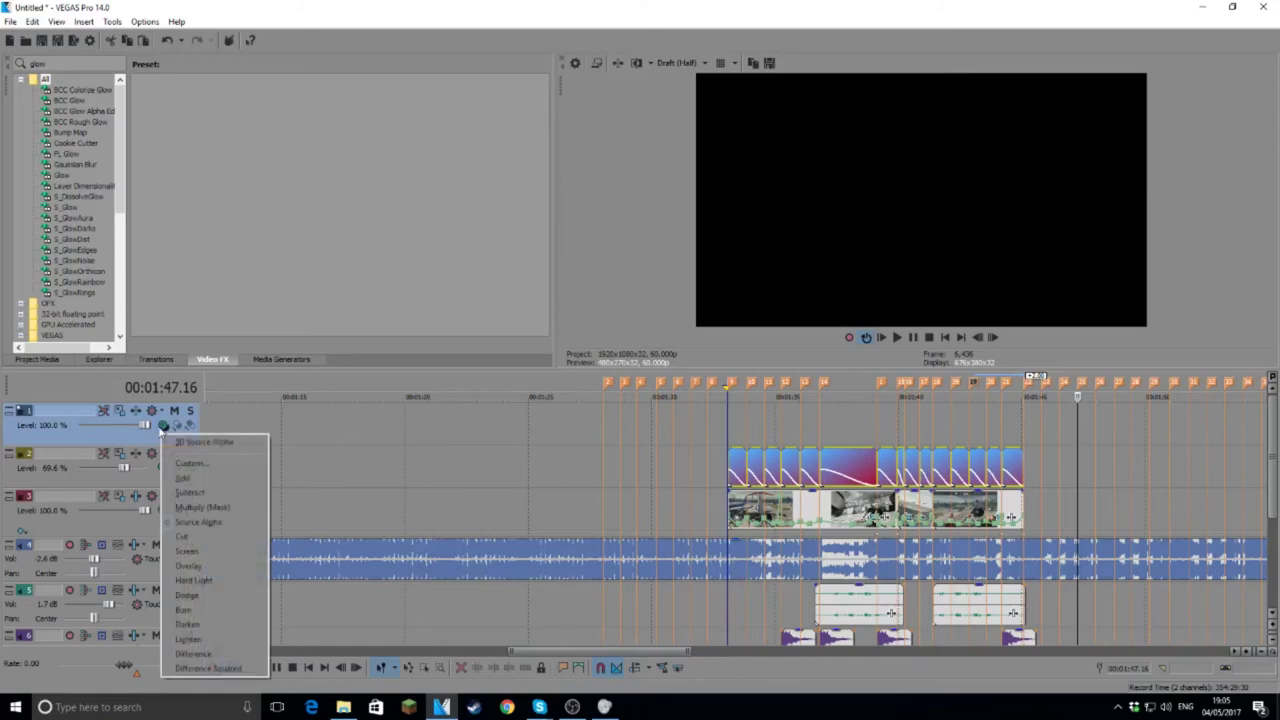
left_click(136, 450)
right_click(138, 445)
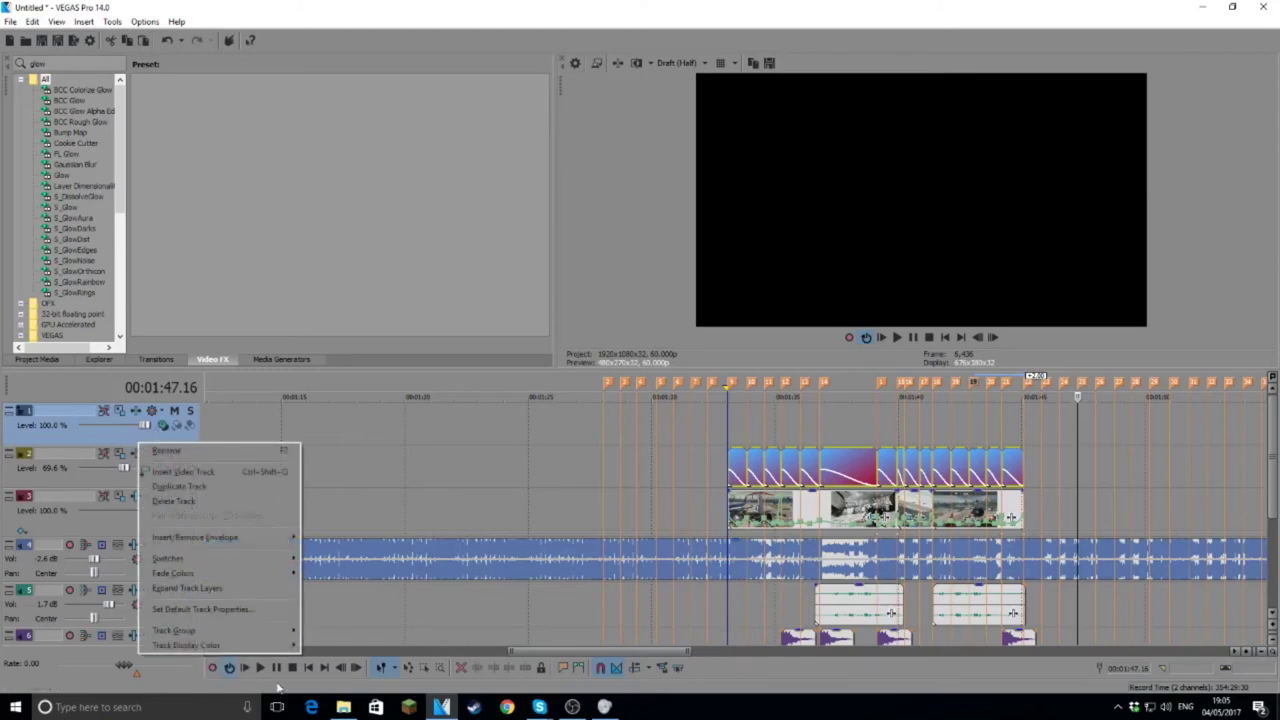
Step: In File Explorer, open the Overlays folder of the Deer - 10k Editing Pack inside packs and browse its clips
left_click(343, 707)
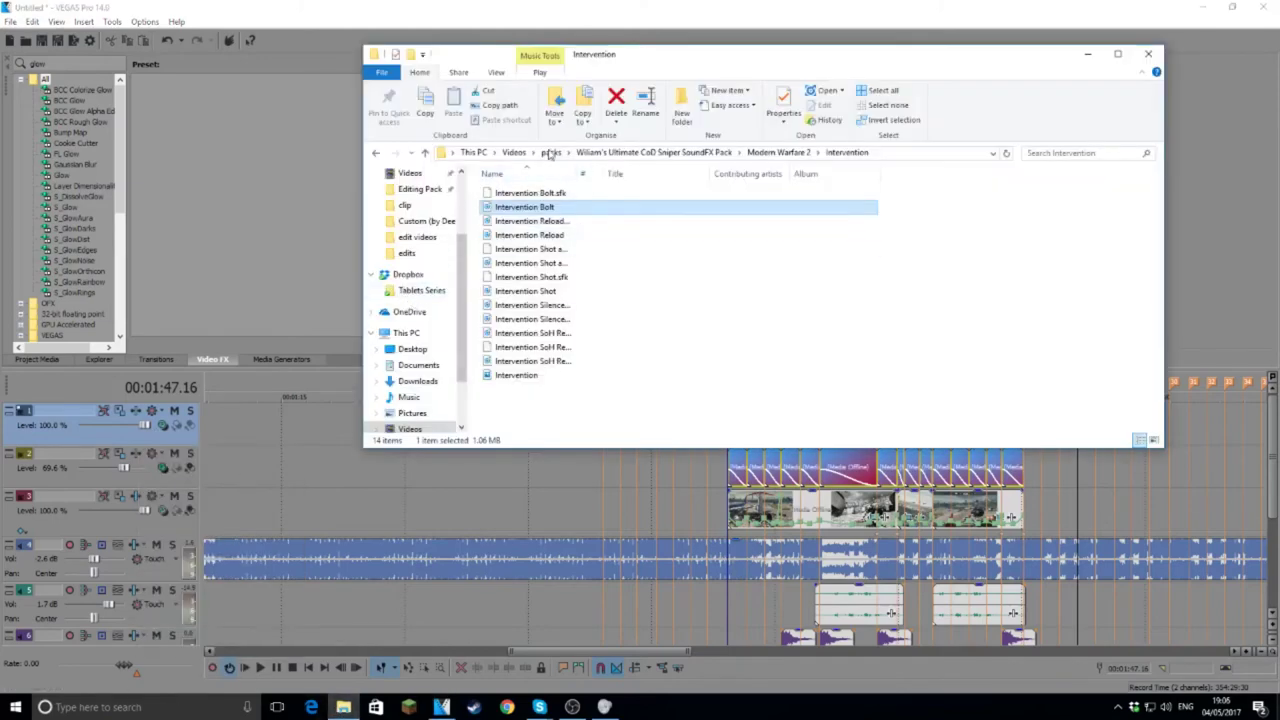
left_click(514, 152)
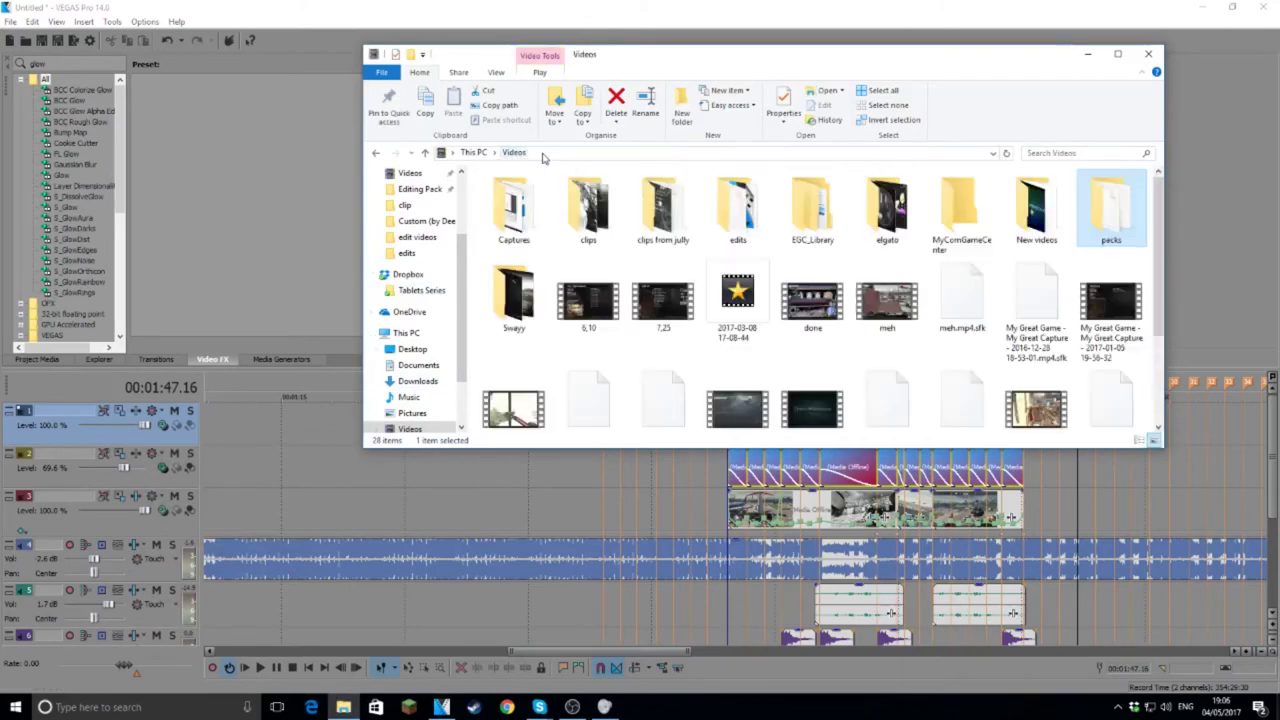
double_click(1088, 212)
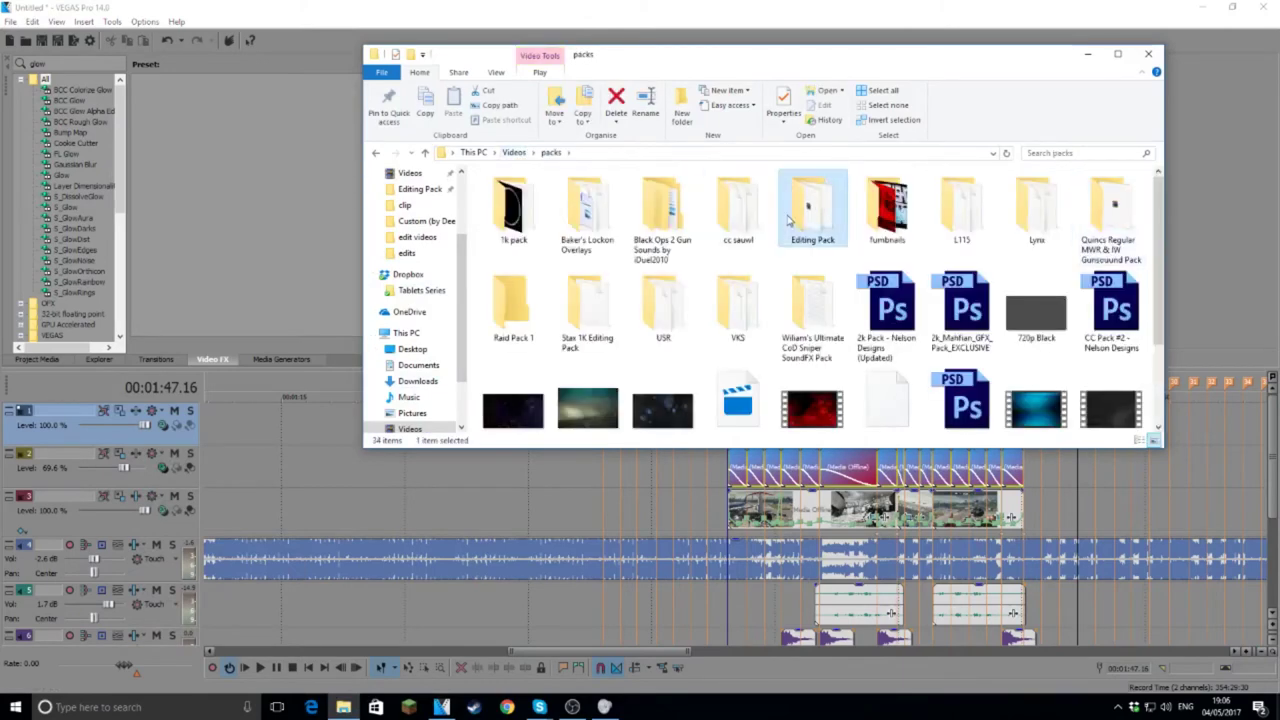
double_click(790, 218)
double_click(662, 228)
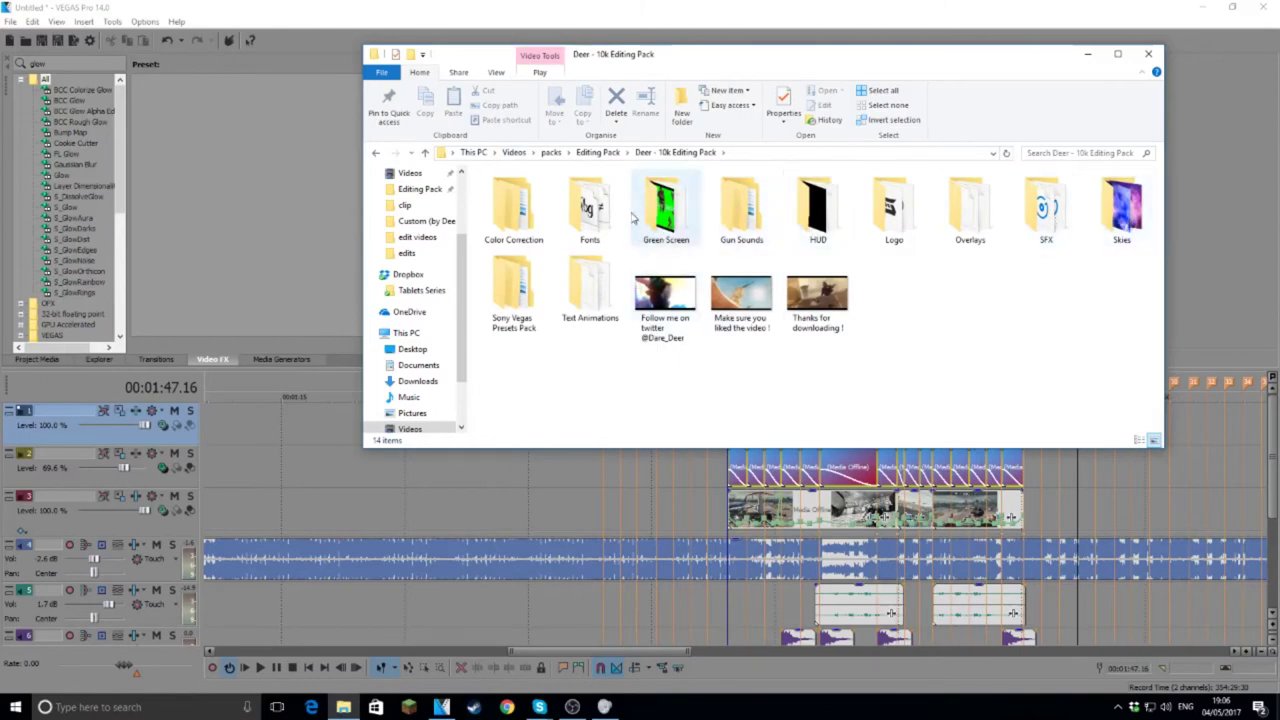
key("BackSpace")
double_click(662, 215)
double_click(970, 212)
scroll(885, 232, "down", 10)
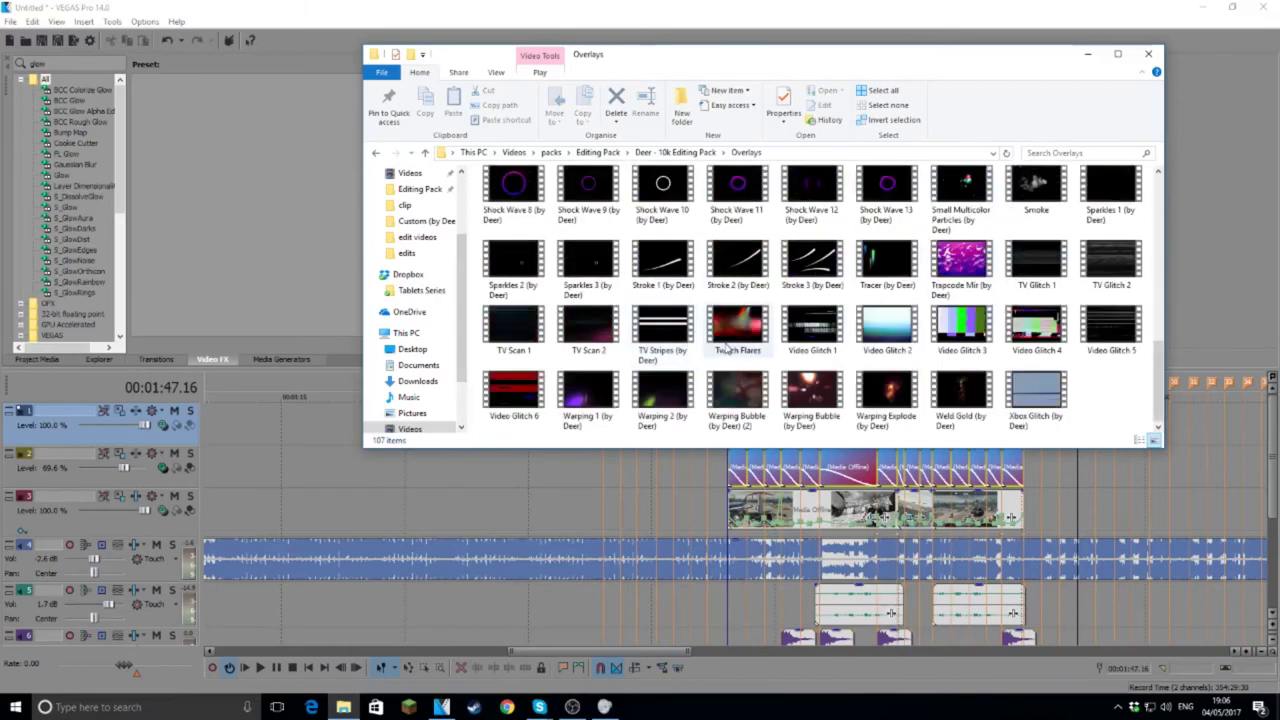
scroll(905, 330, "up", 3)
scroll(880, 318, "up", 5)
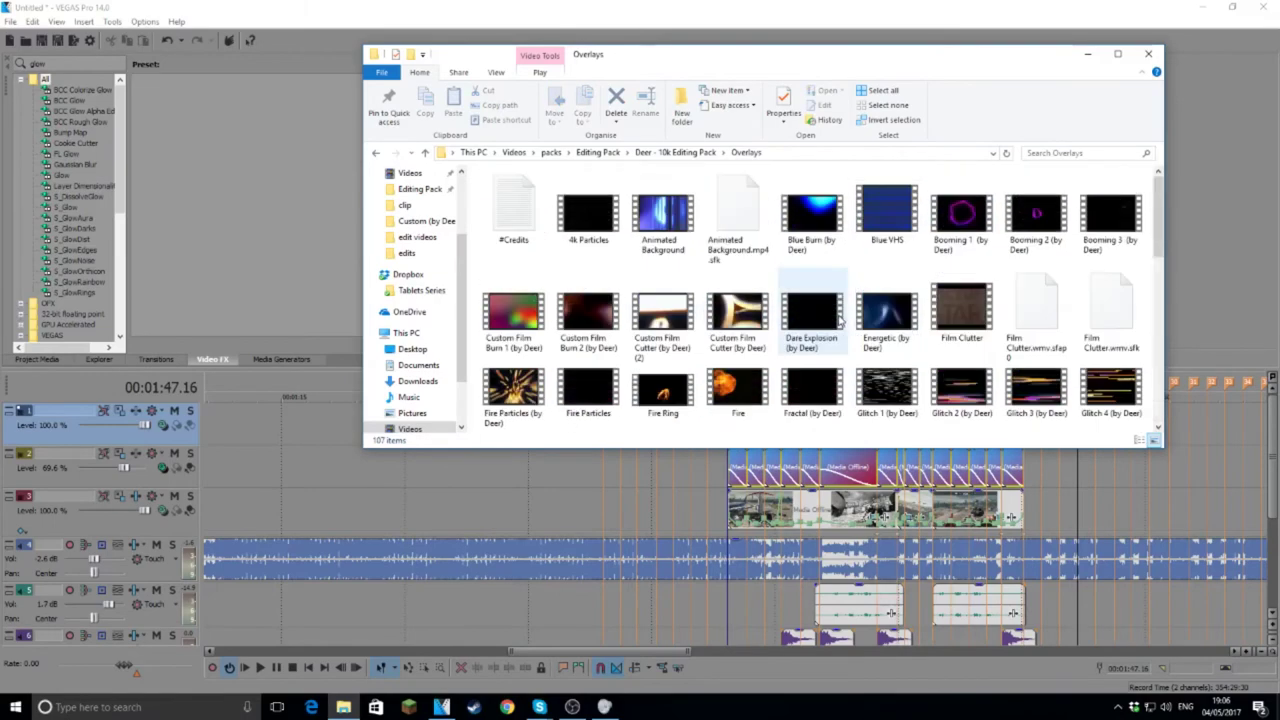
Step: Preview the Booming 1 (by Deer) overlay and place it on the empty top track above the final clip
double_click(955, 215)
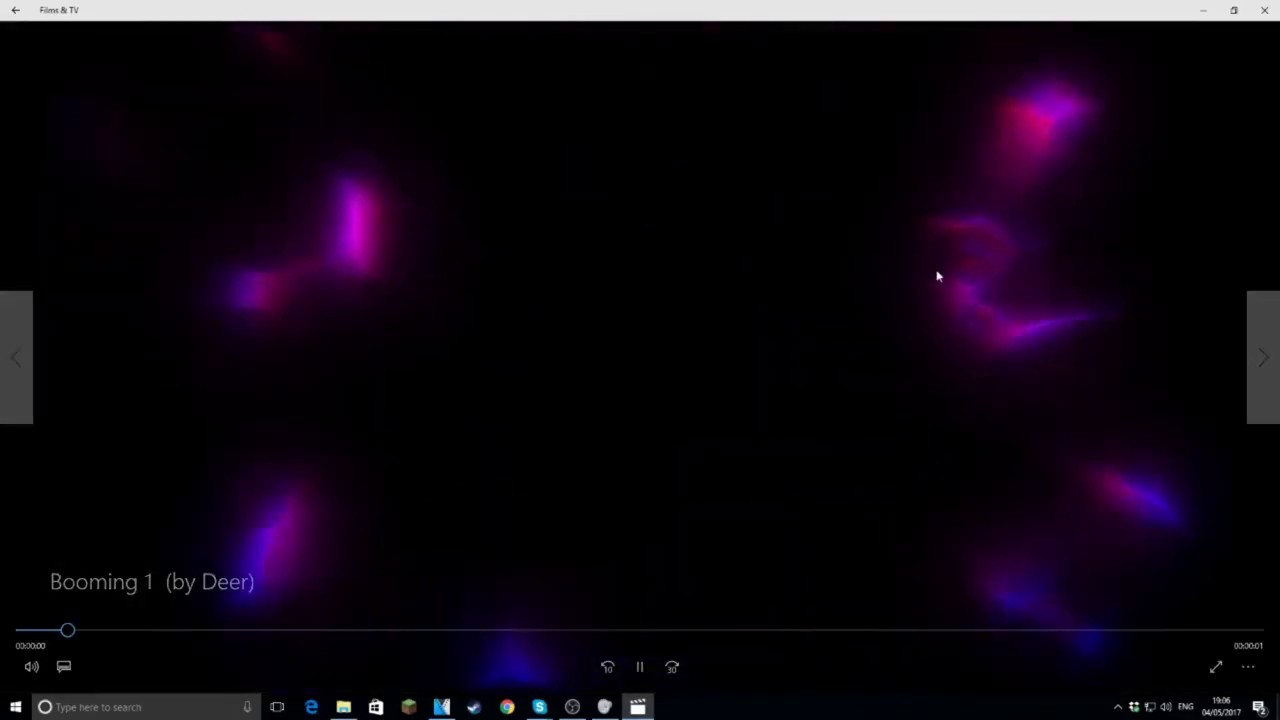
left_click(1260, 12)
left_click_drag(955, 237, 1008, 440)
left_click(1148, 54)
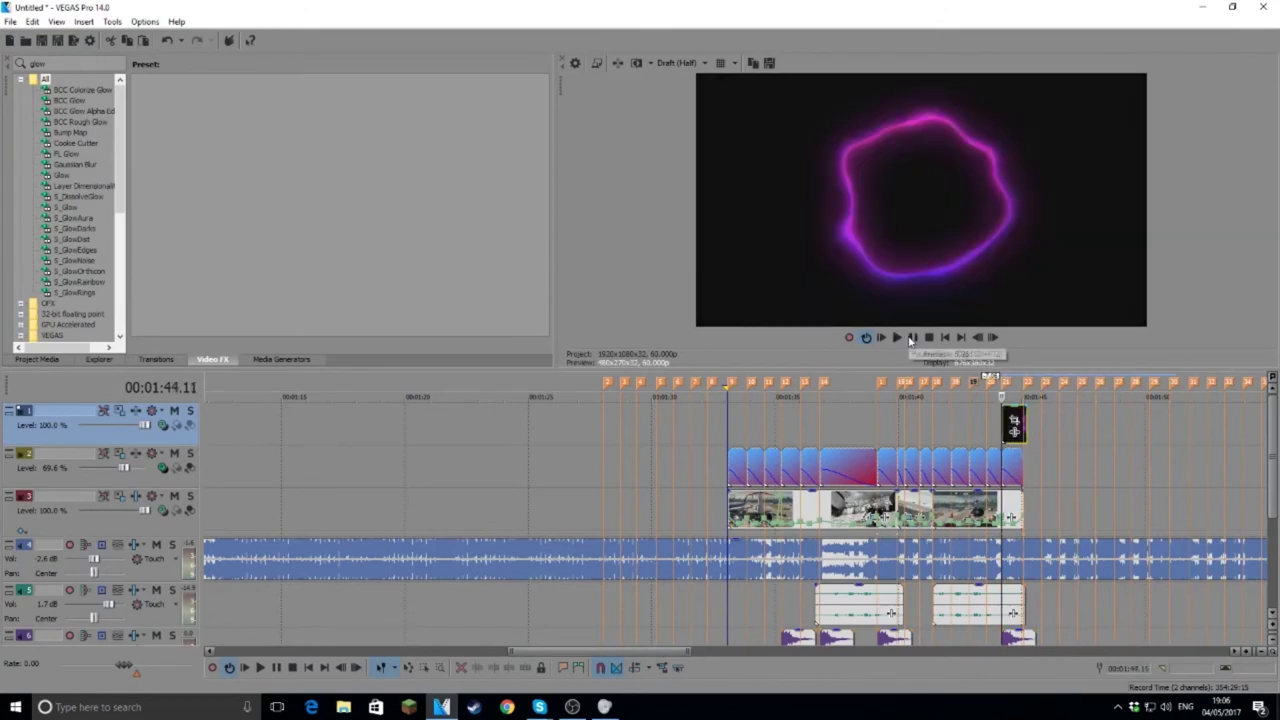
Step: Play back the Booming 1 overlay on the top track from its start
left_click(163, 425)
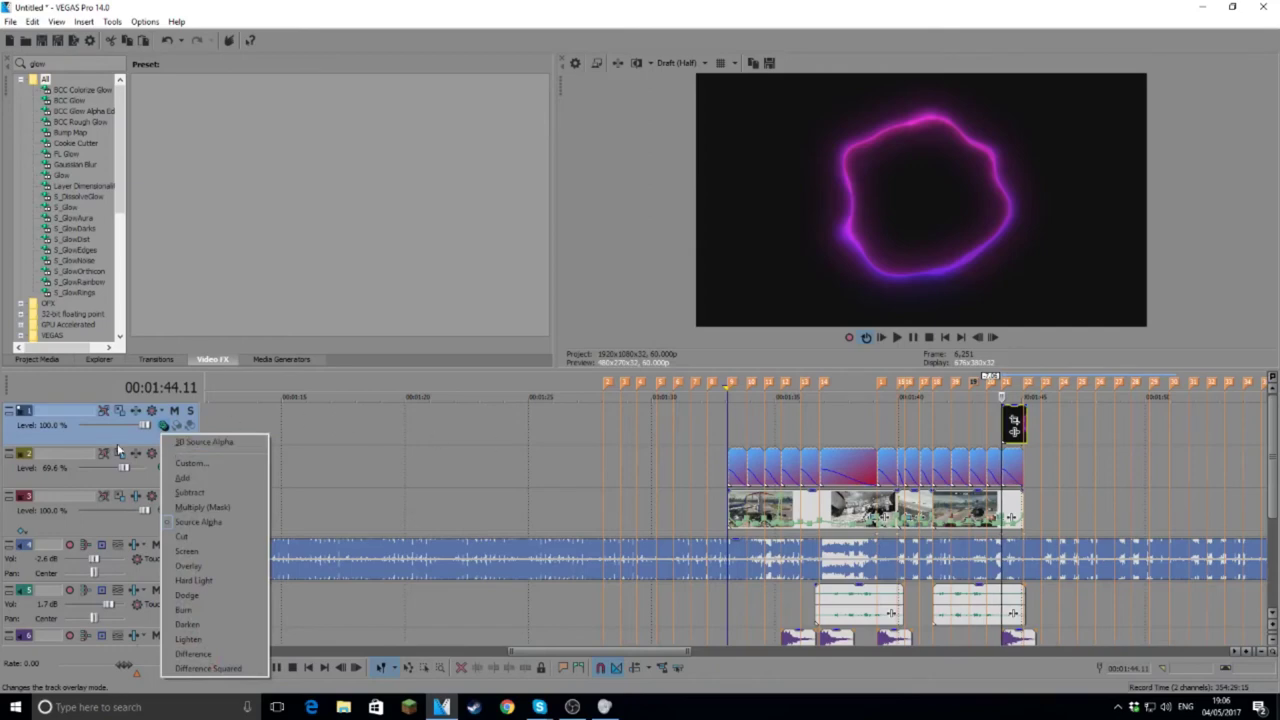
left_click(1003, 421)
left_click(897, 337)
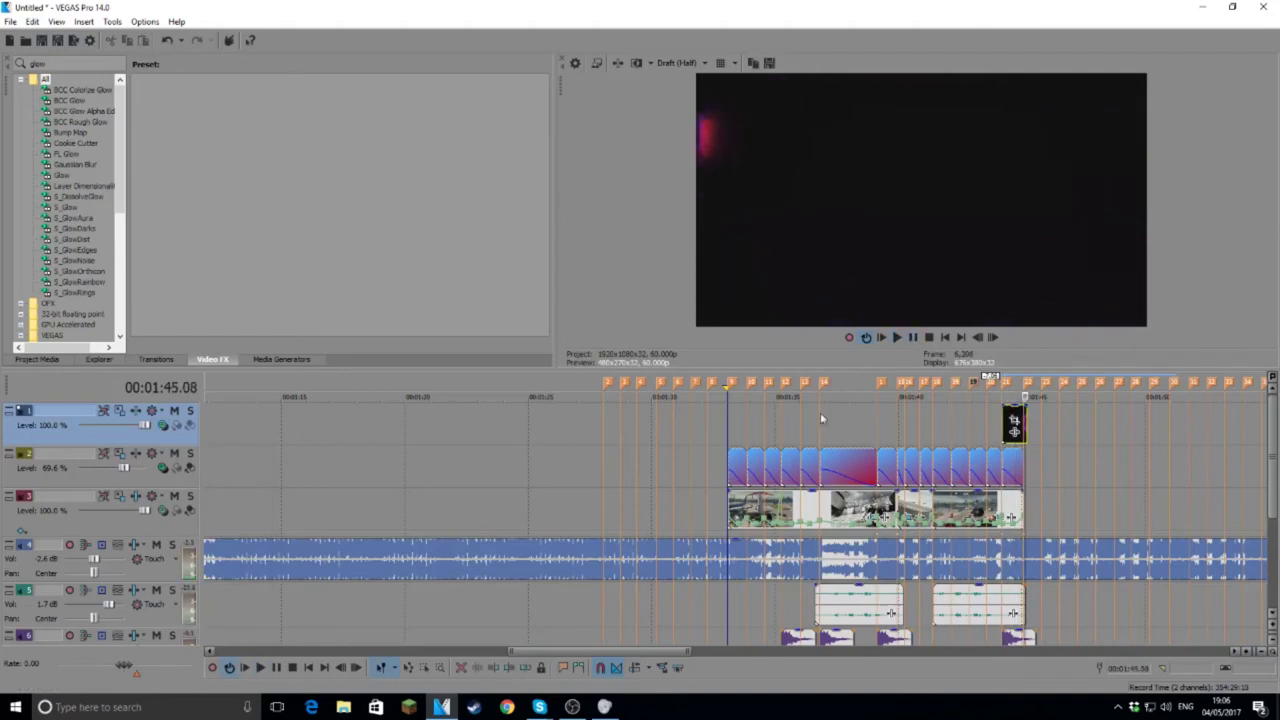
key("space")
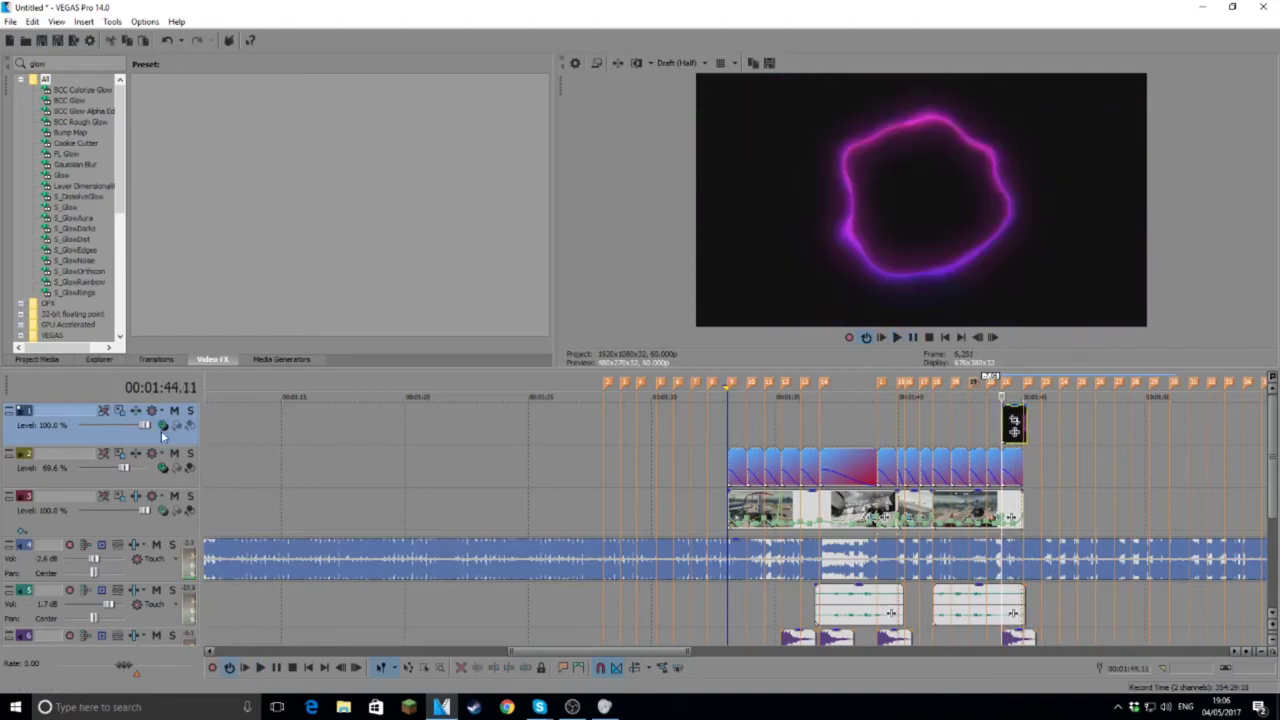
Step: Set the top track's compositing mode to a custom Height Map with the Shockwave preset and play back the effect
left_click(162, 426)
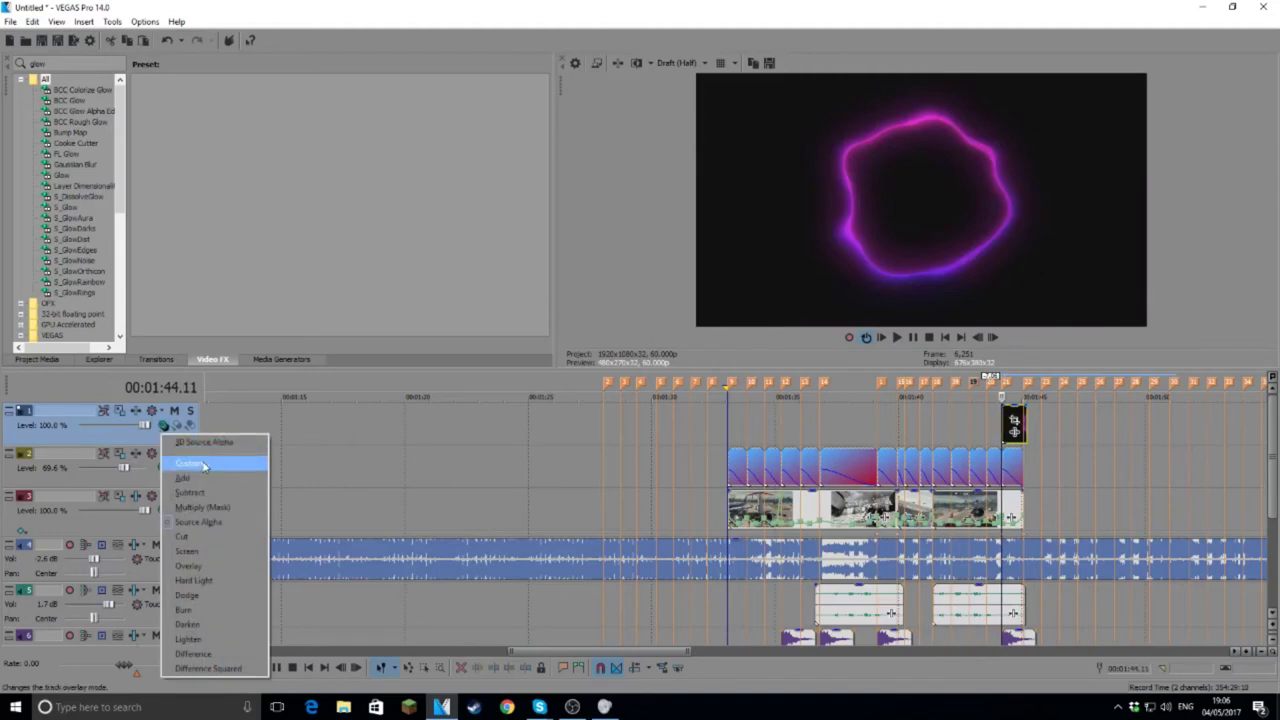
left_click(202, 465)
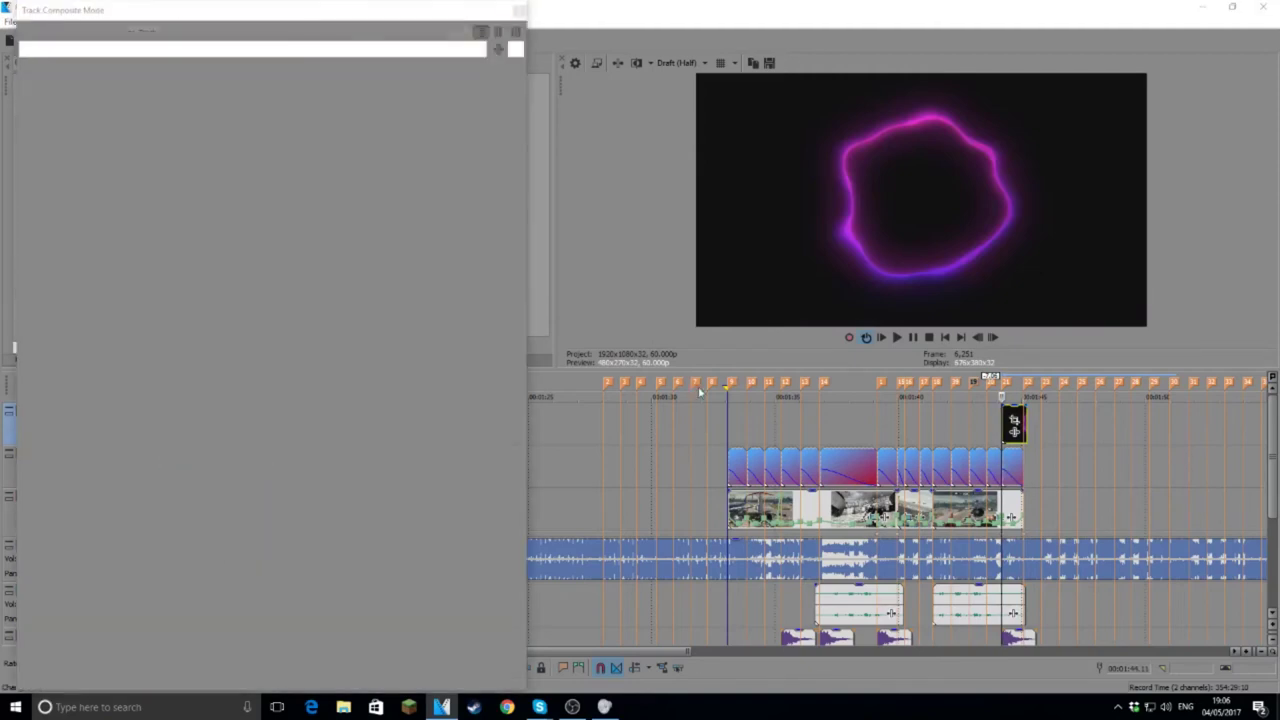
double_click(487, 357)
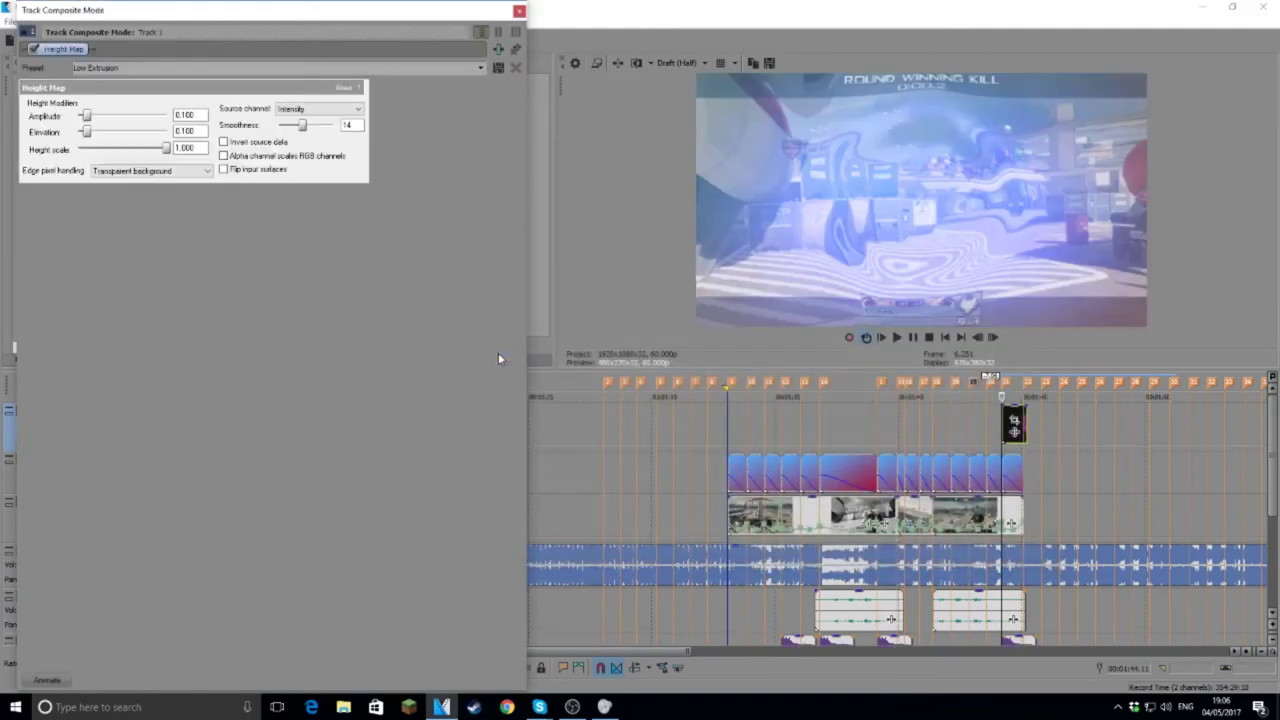
left_click(481, 68)
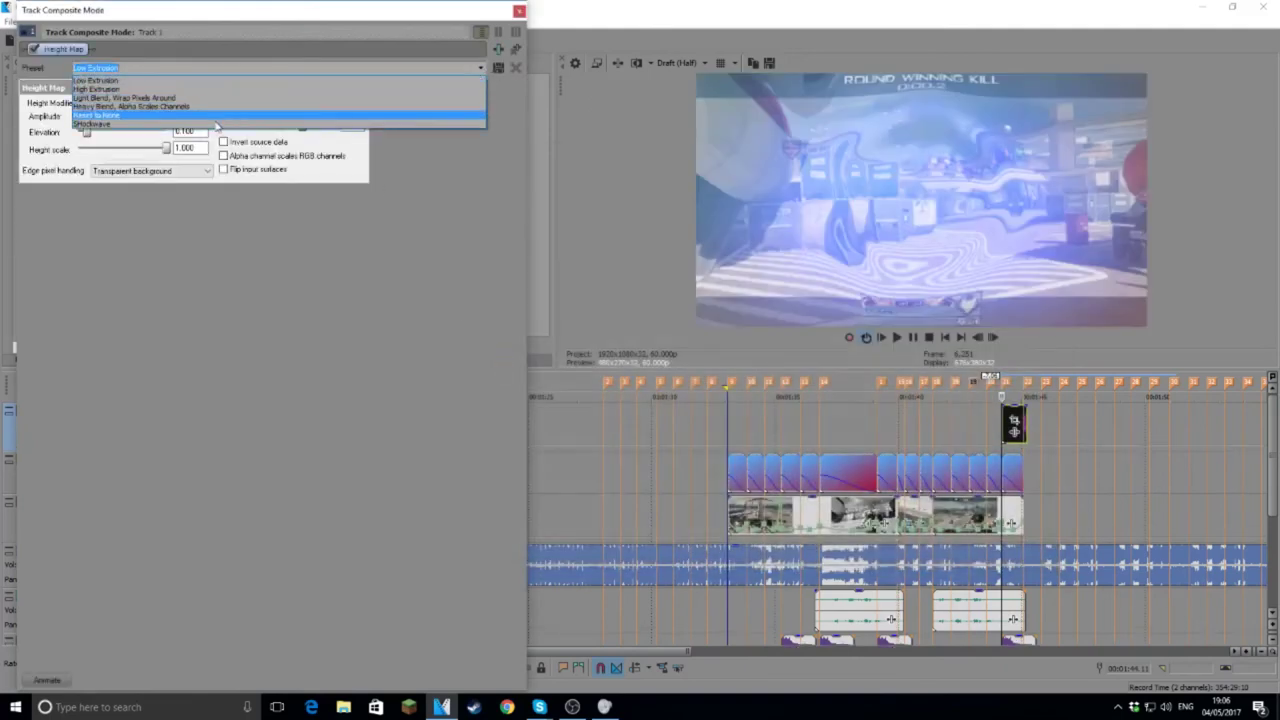
left_click(400, 114)
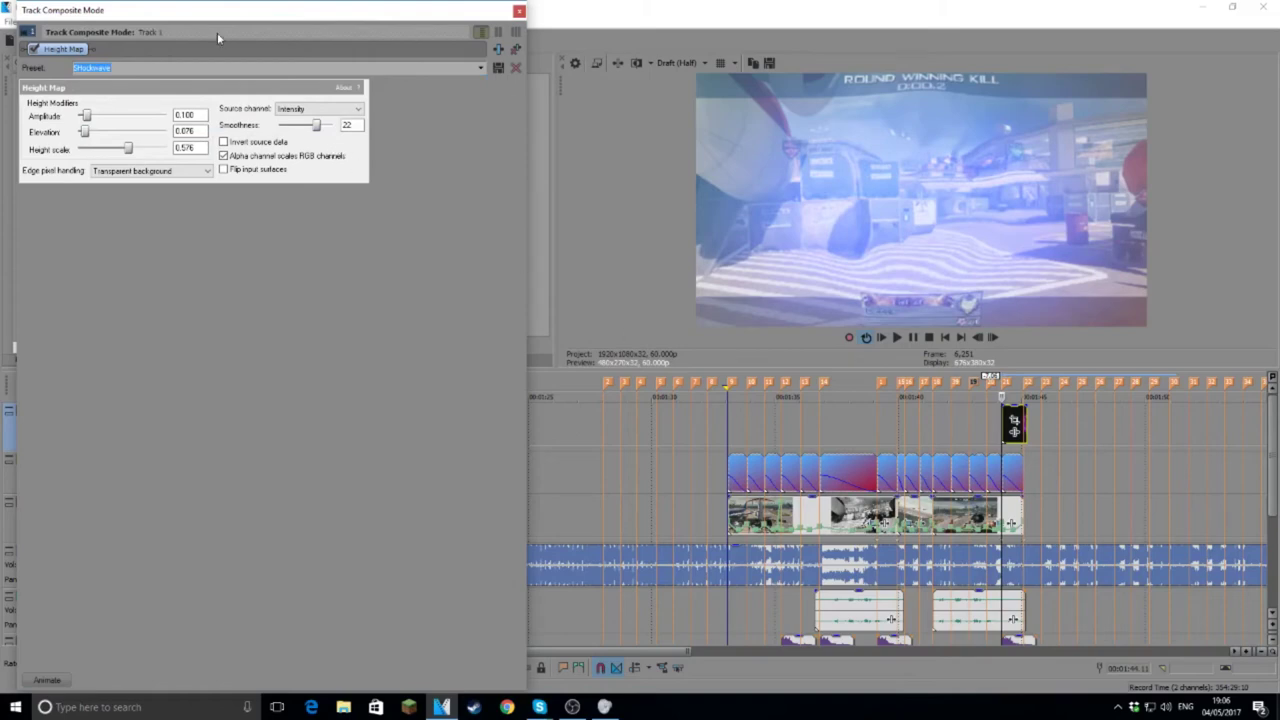
left_click(519, 12)
left_click(897, 338)
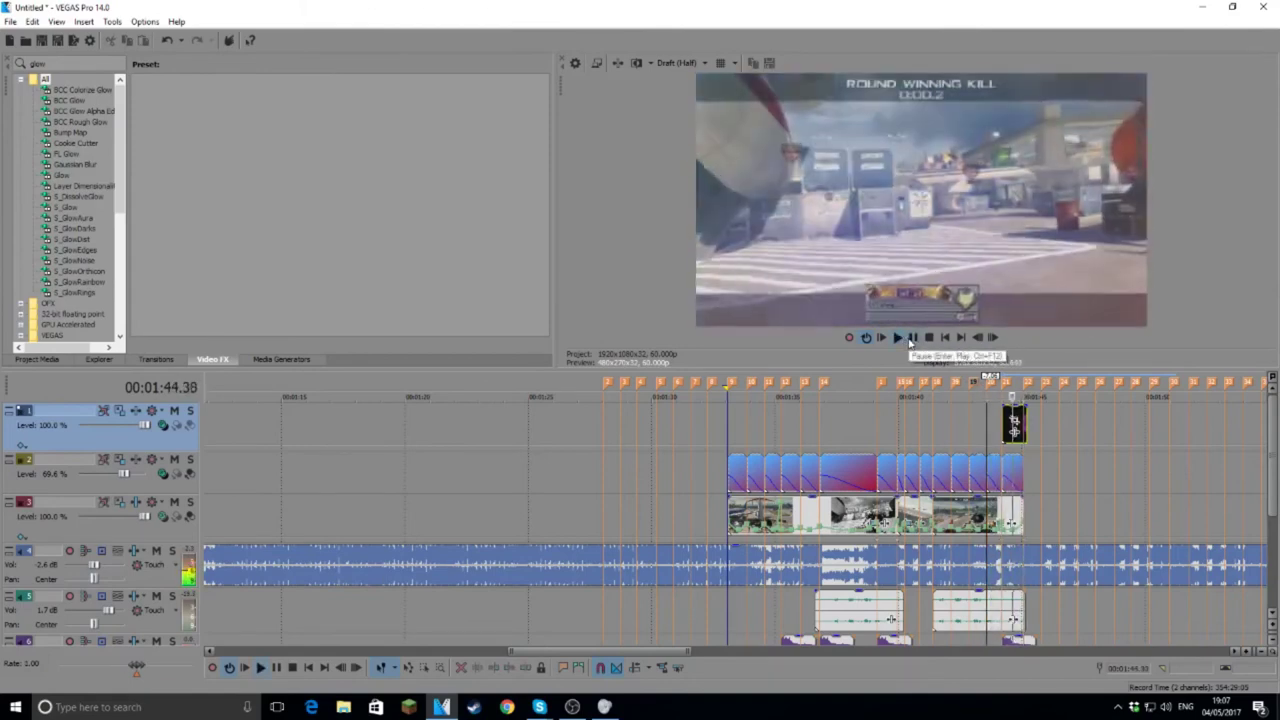
key("space")
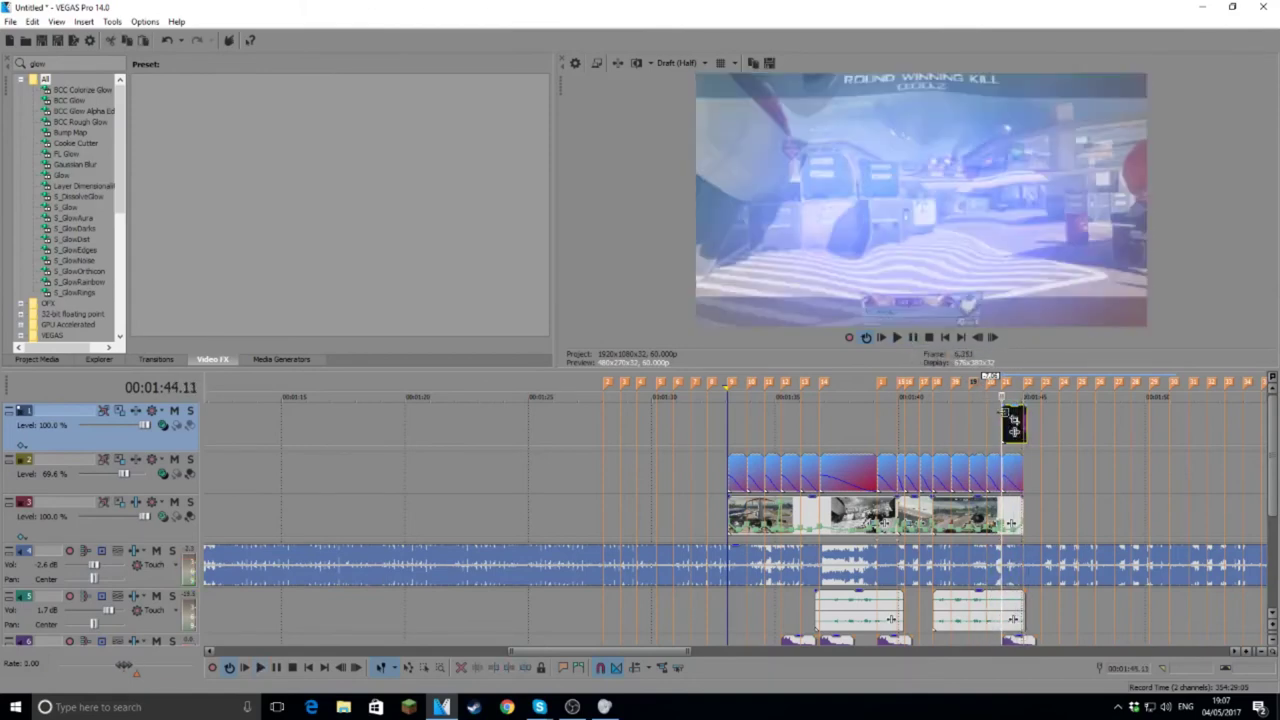
Step: Step through the shockwave frame by frame up to 00:01:44.48 to examine how the distortion develops
left_click(995, 338)
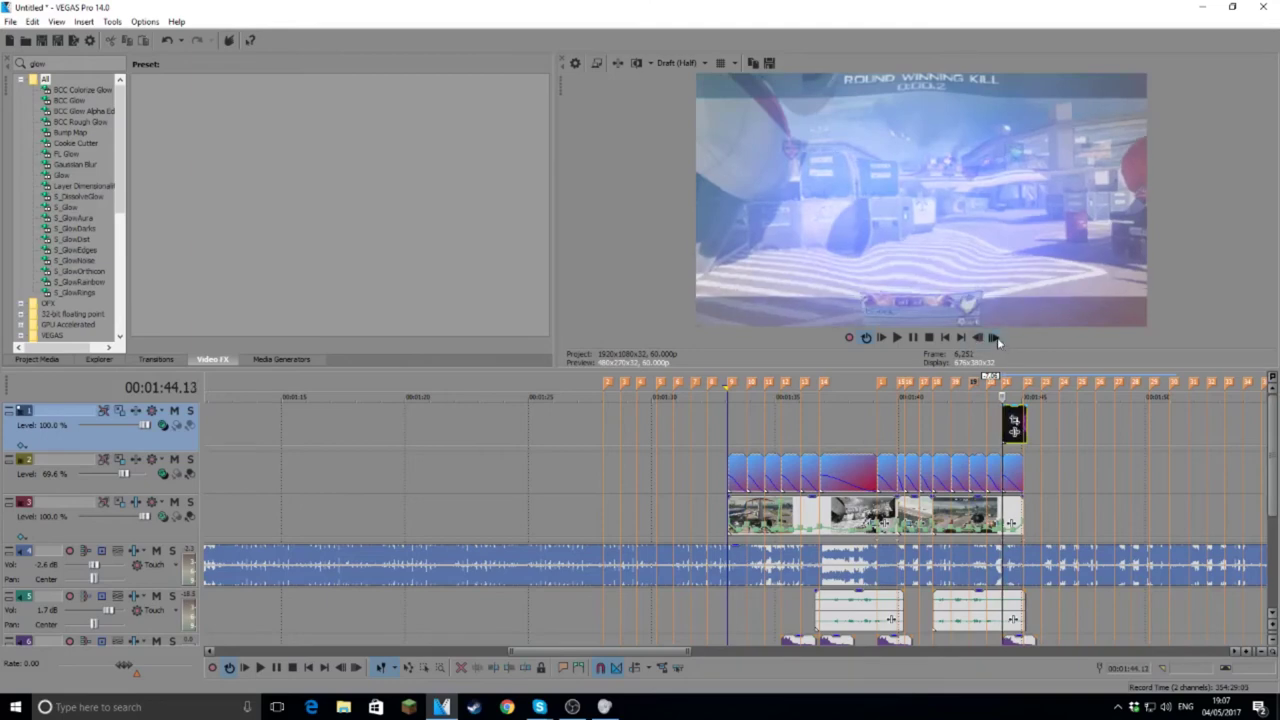
left_click(993, 338)
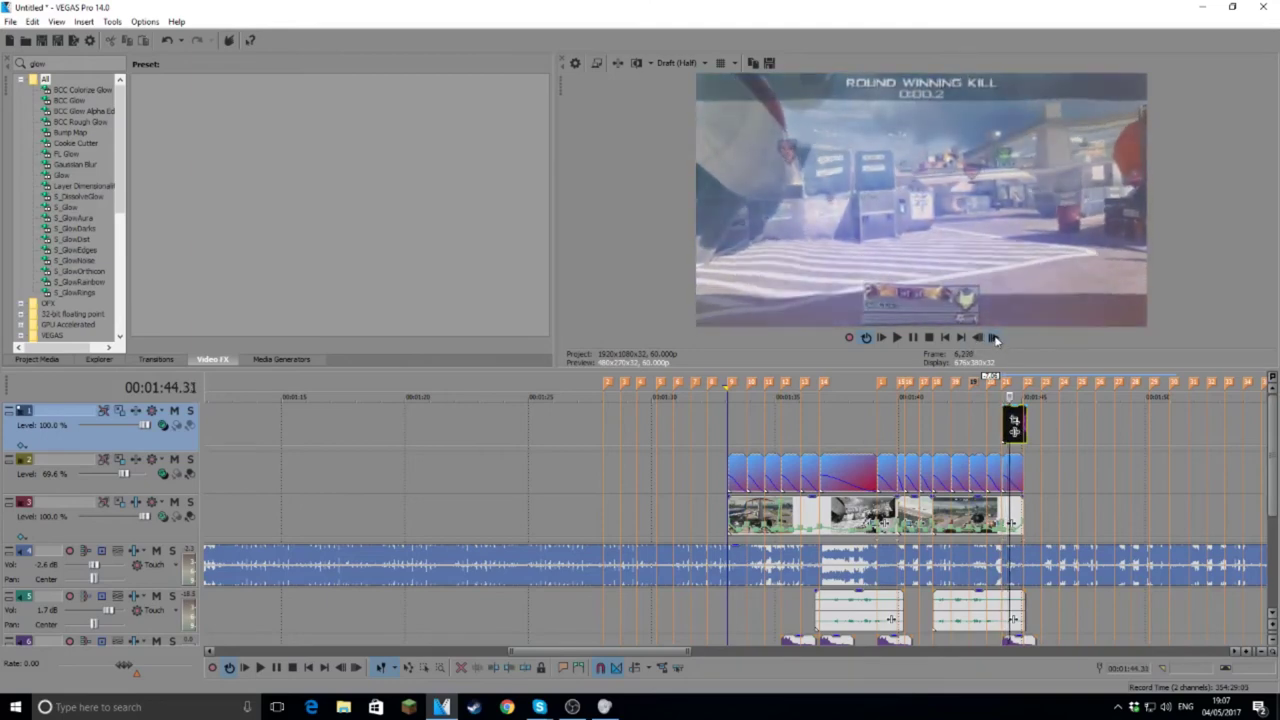
left_click(993, 338)
left_click(993, 338)
left_click(993, 338)
left_click(993, 338)
left_click(993, 338)
left_click(993, 338)
left_click(993, 338)
left_click(993, 338)
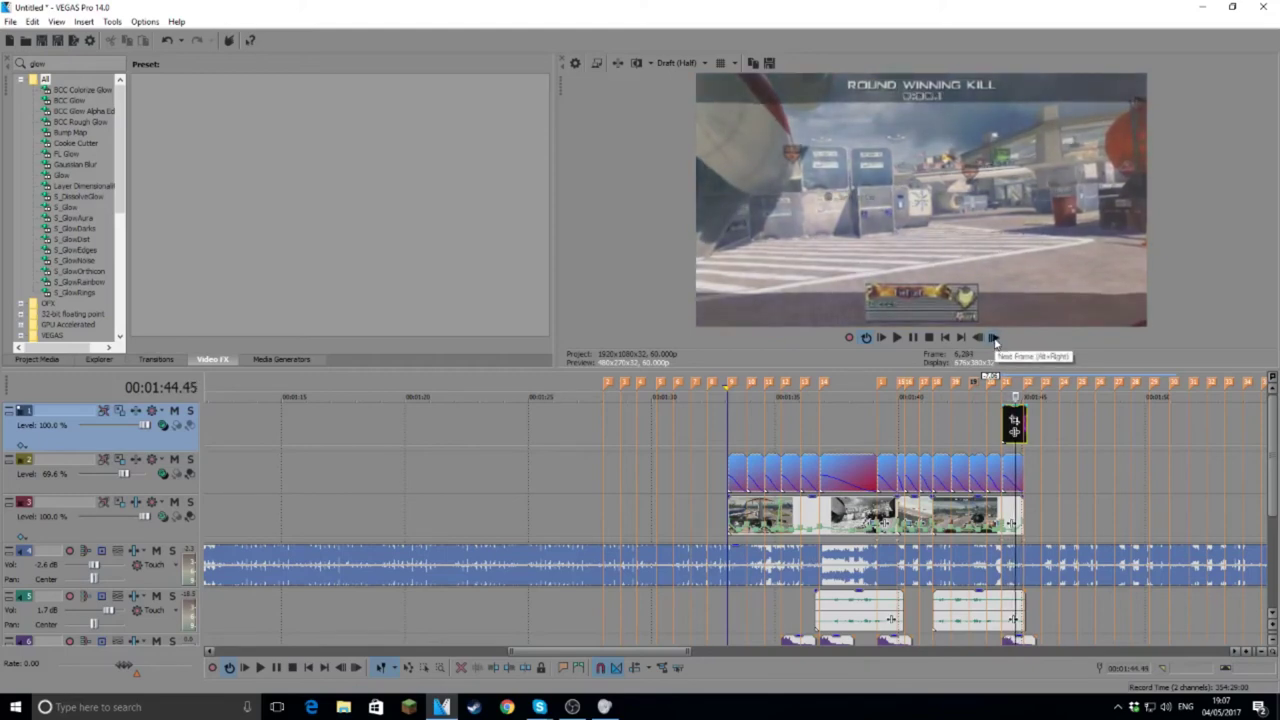
left_click(993, 338)
left_click(993, 338)
Step: Trim the end of the shockwave overlay event to line up with the end of the final clip
key("s")
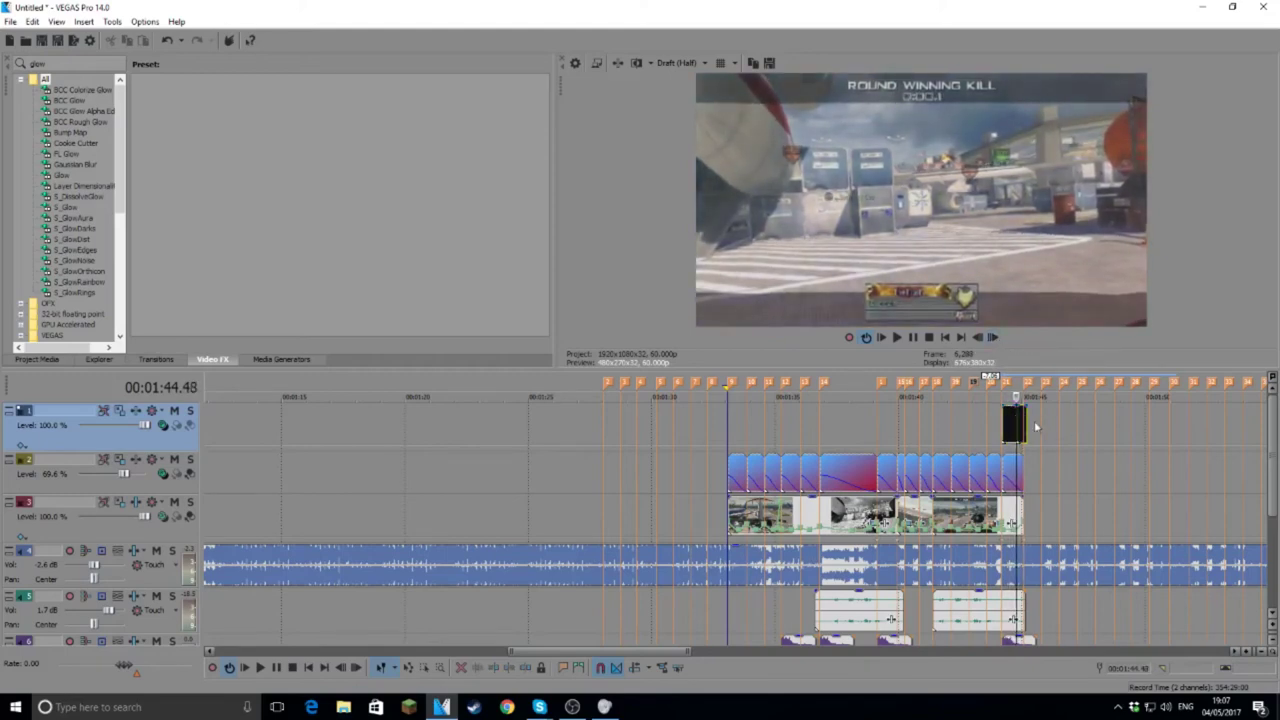
left_click(1022, 414)
scroll(1049, 436, "up", 3)
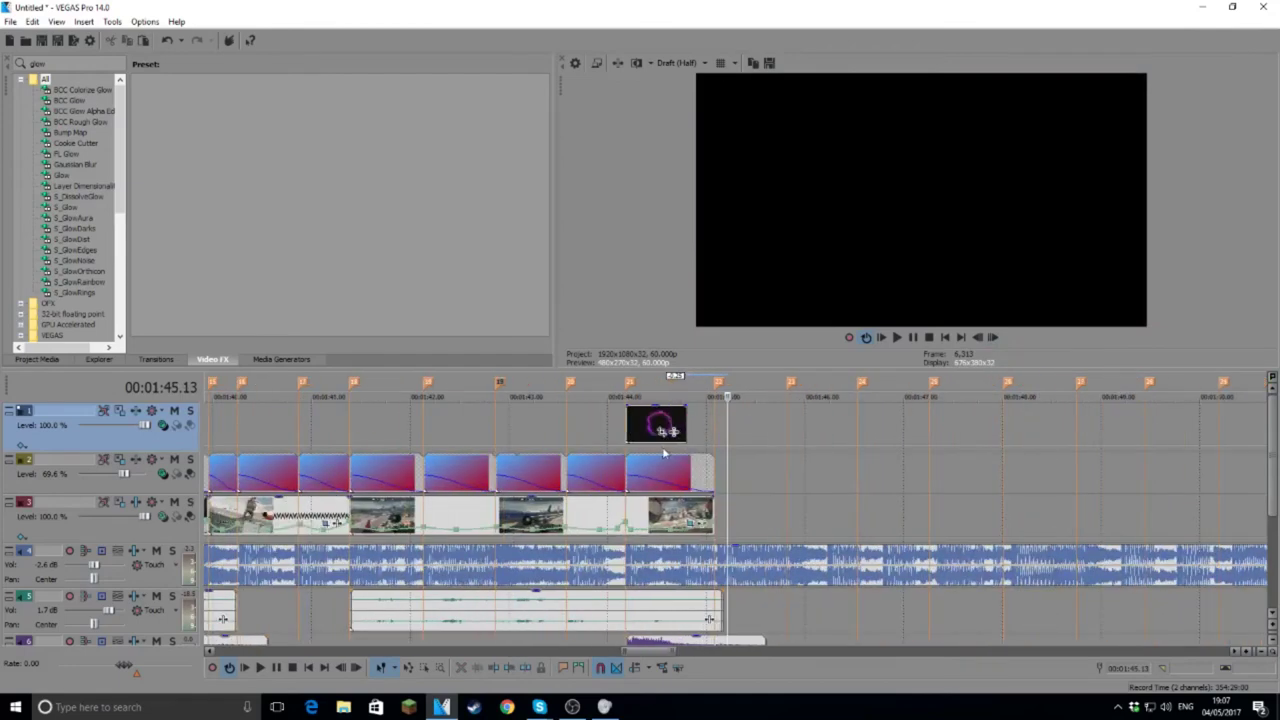
mouse_move(687, 420)
left_mouse_down()
mouse_move(727, 420)
mouse_move(714, 421)
left_mouse_up()
Step: Add a short fade-out to the end of the overlay event and play back the shockwave from 00:01:44.11
left_click(630, 396)
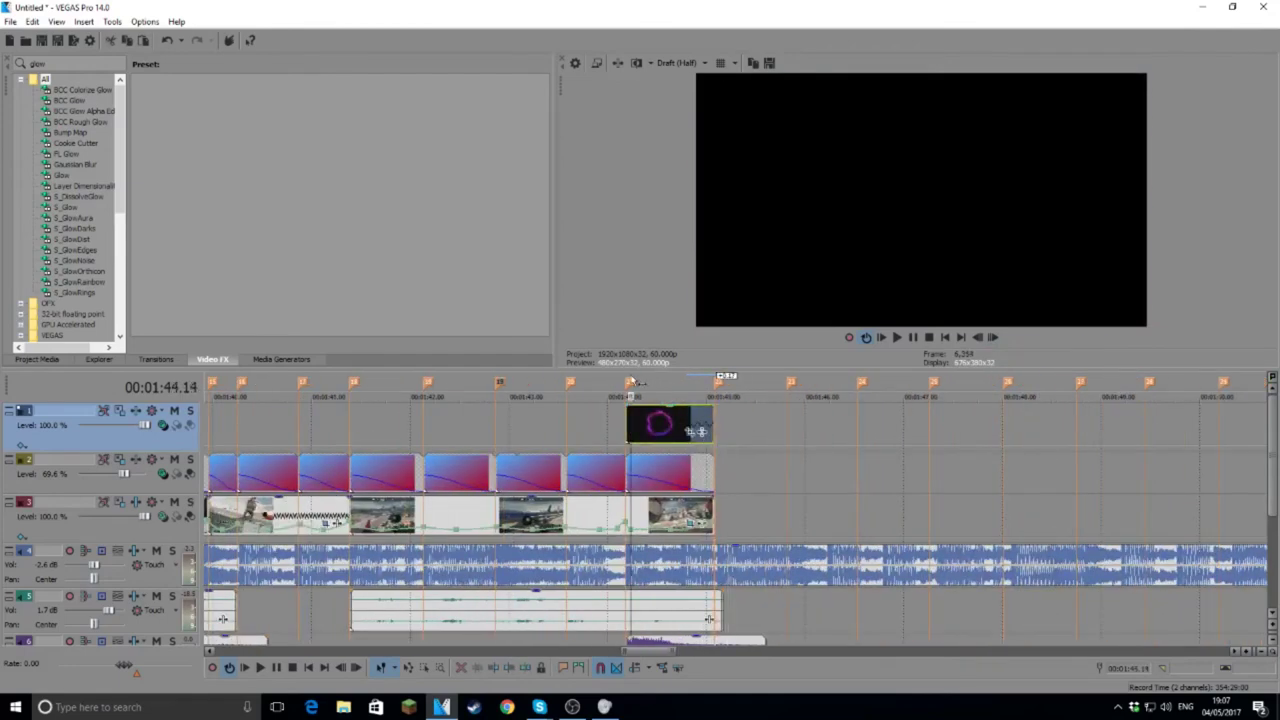
left_click(628, 386)
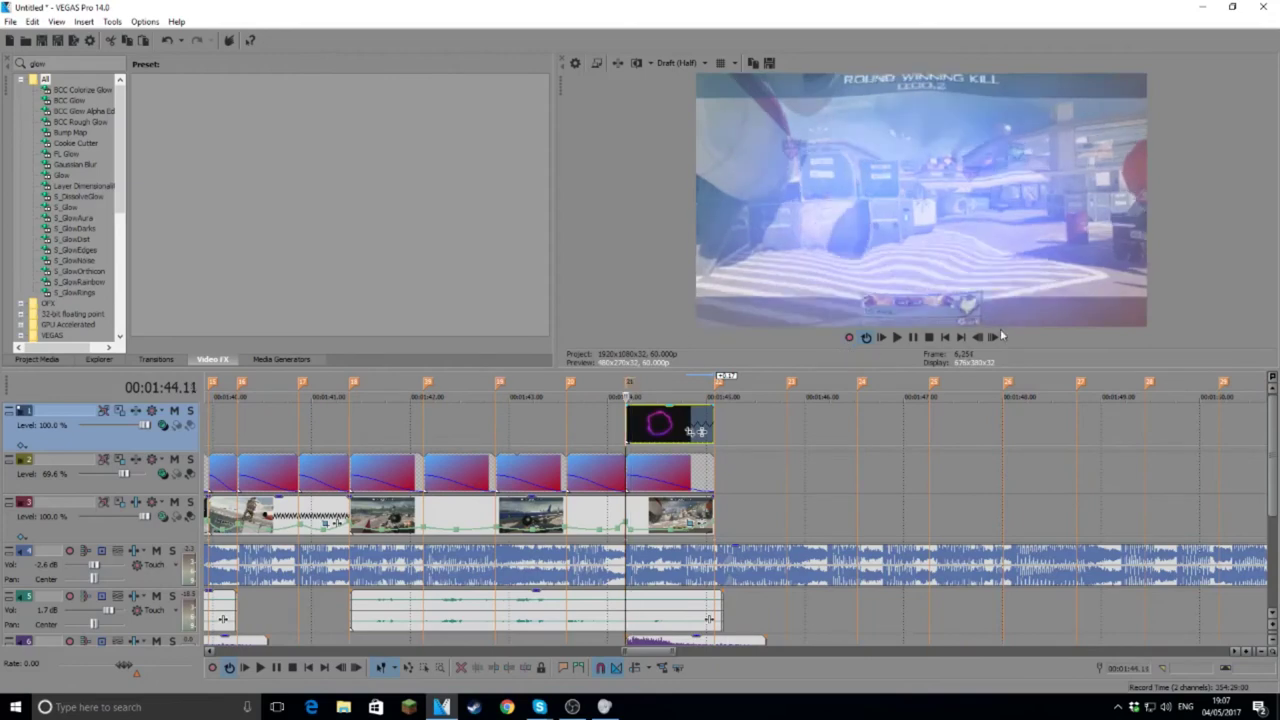
left_click(898, 340)
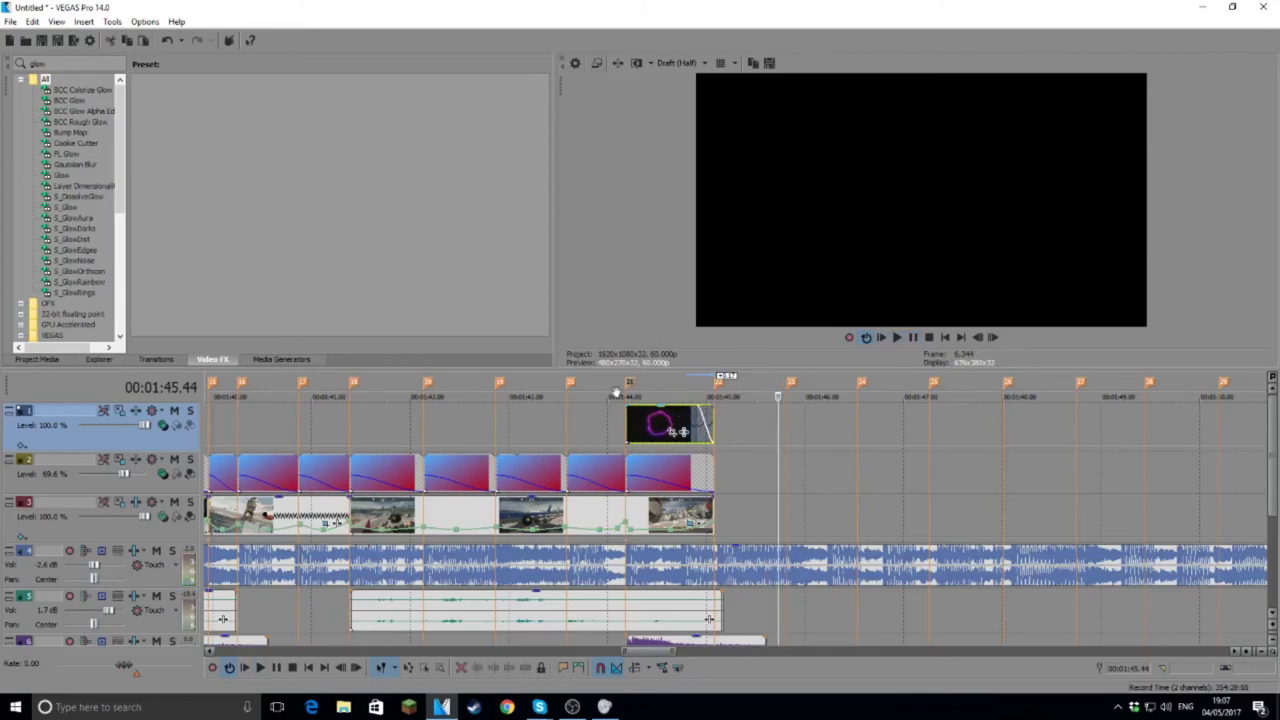
key("space")
left_click(898, 338)
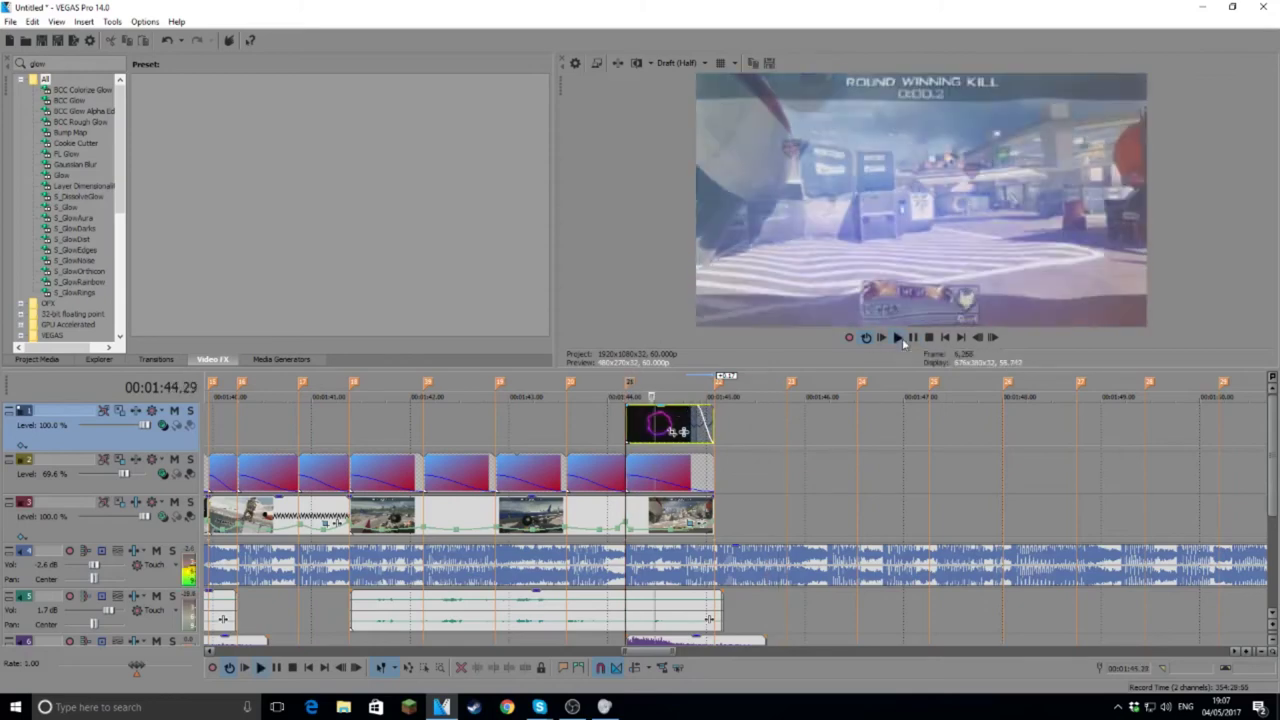
left_click(627, 389)
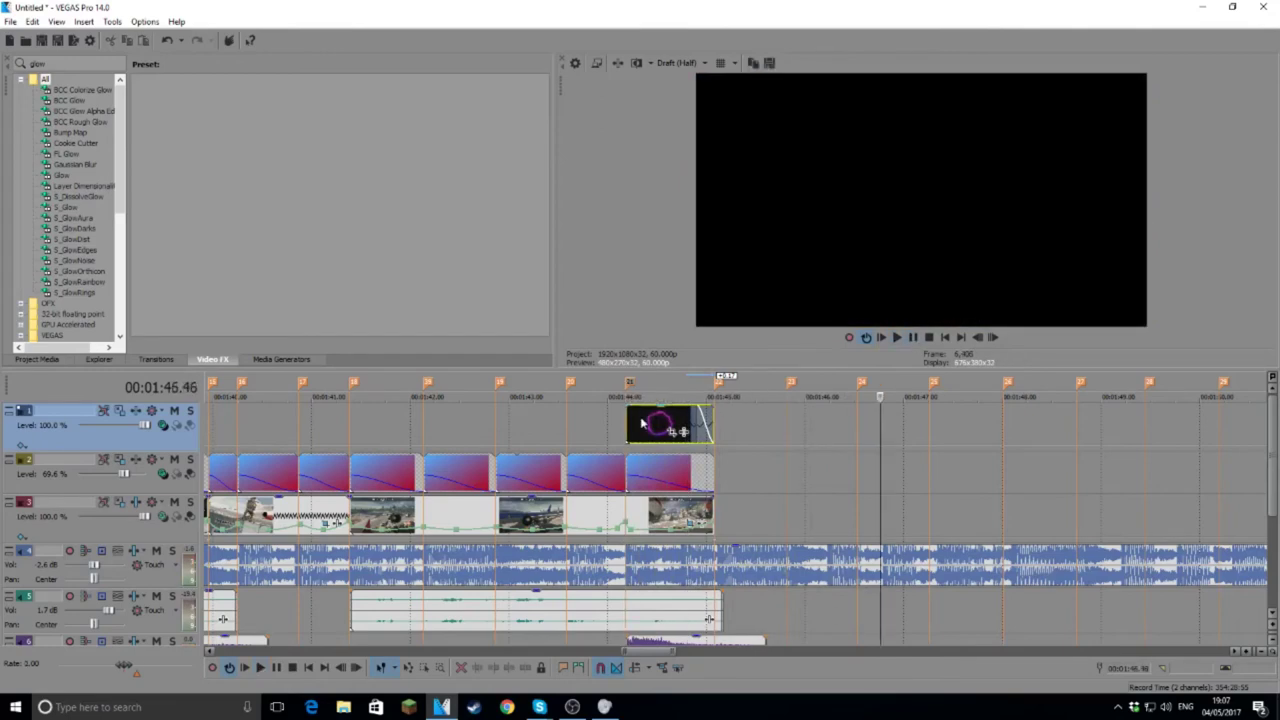
Step: Duplicate the shockwave track and set the upper copy's compositing mode to Overlay
left_click(641, 423)
right_click(125, 446)
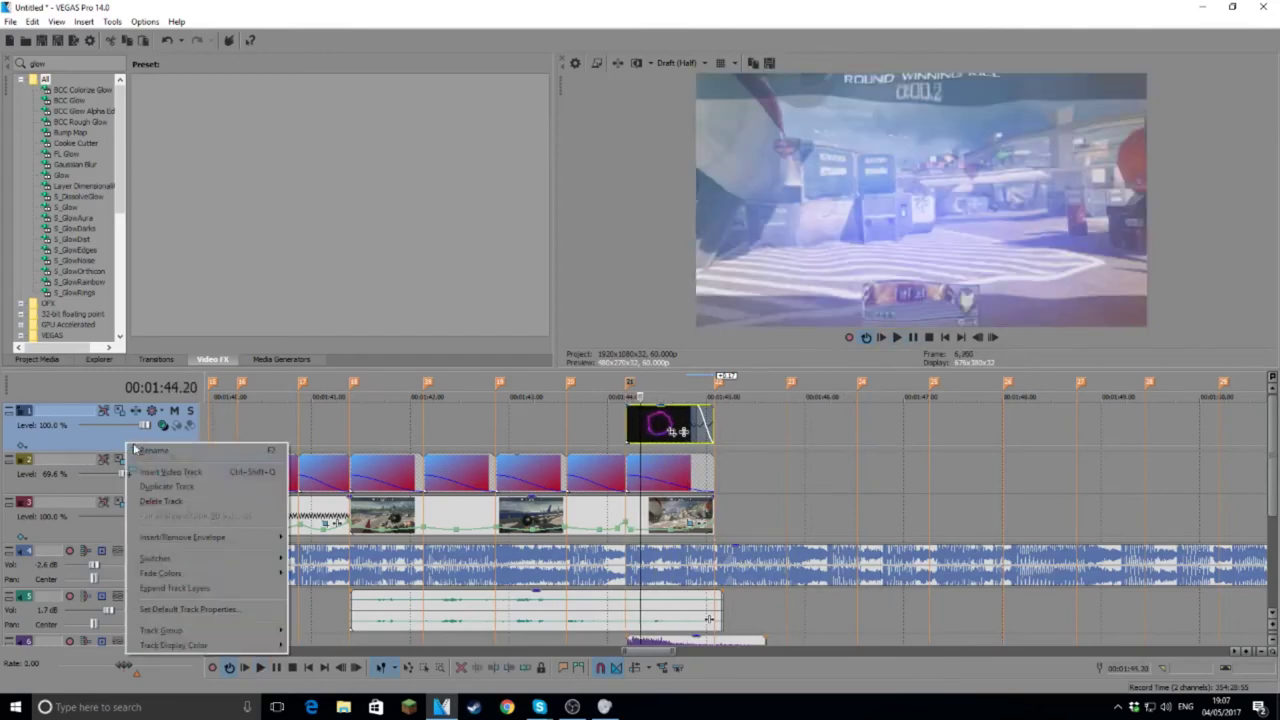
left_click(206, 488)
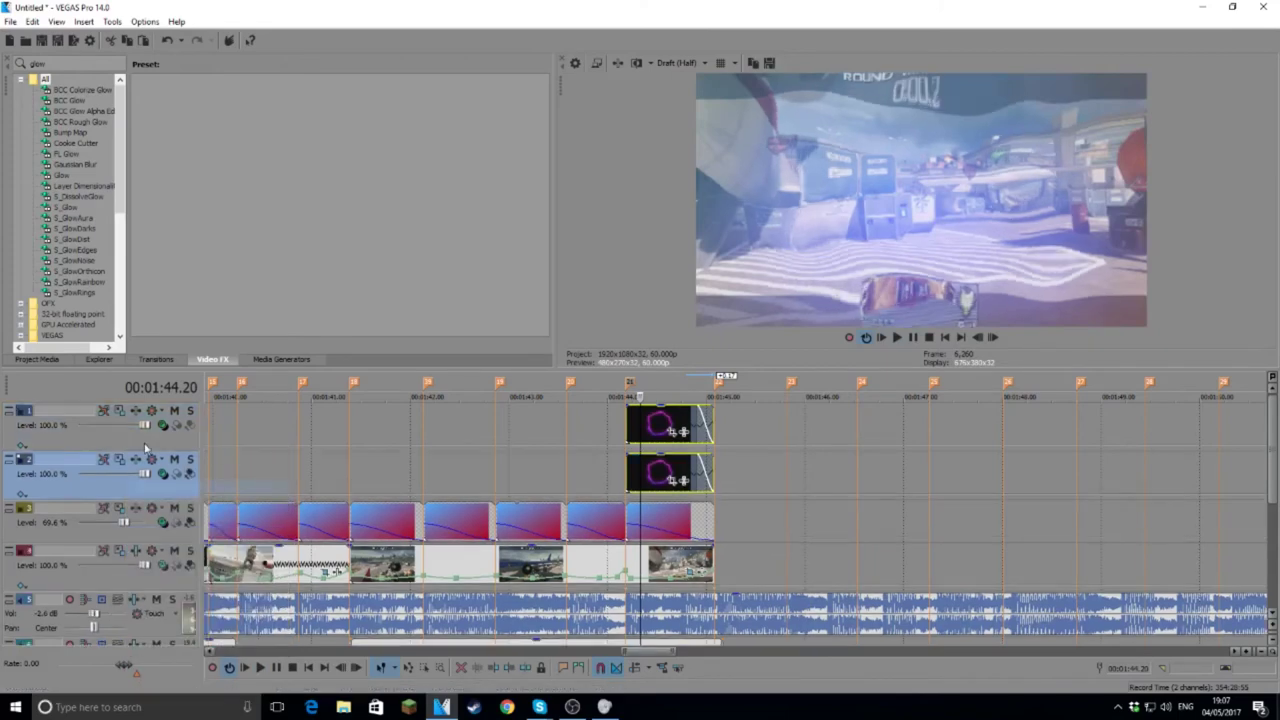
left_click(164, 425)
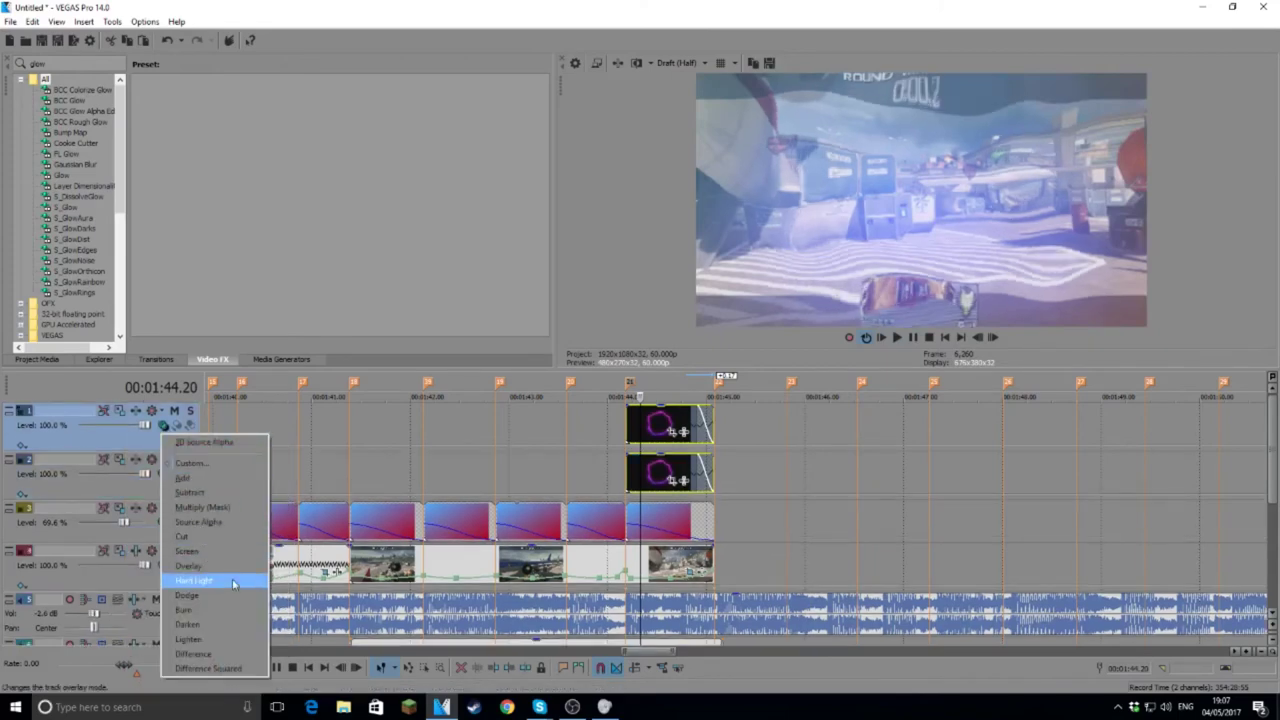
left_click(200, 566)
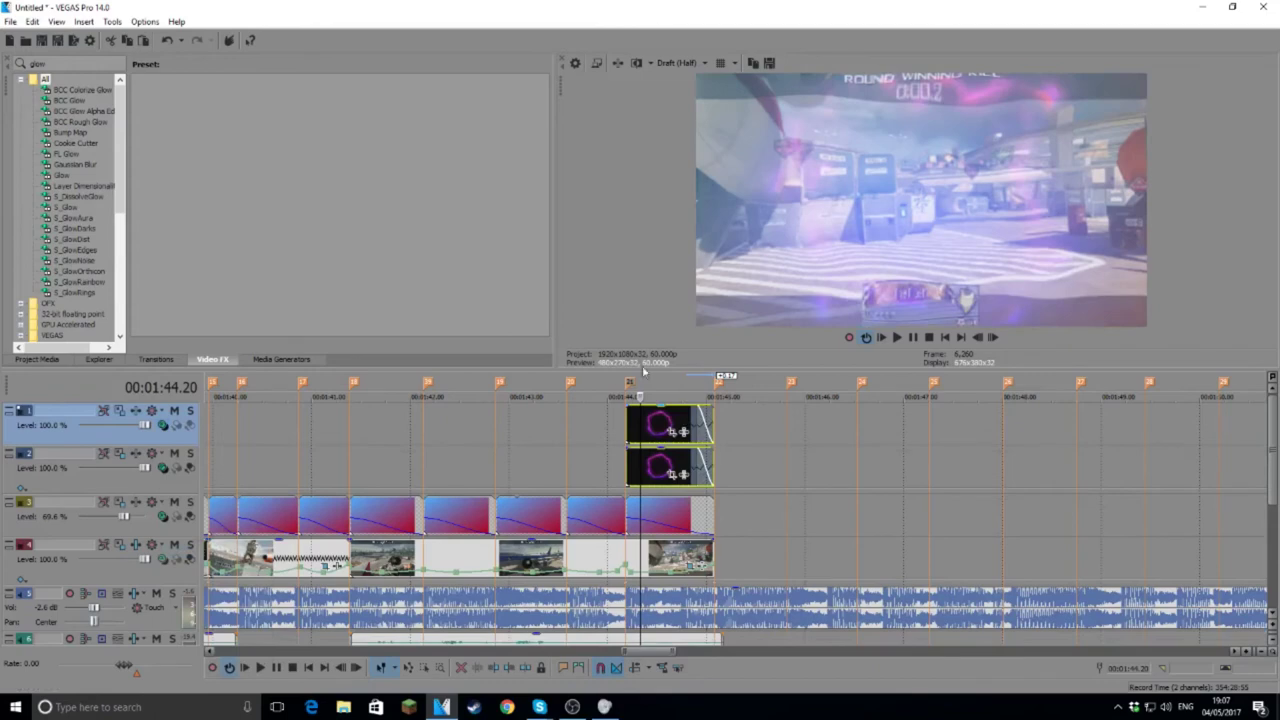
Step: Play back the combined shockwave and ring overlay from just before the final clip, then return to 00:01:44.11
left_click(619, 386)
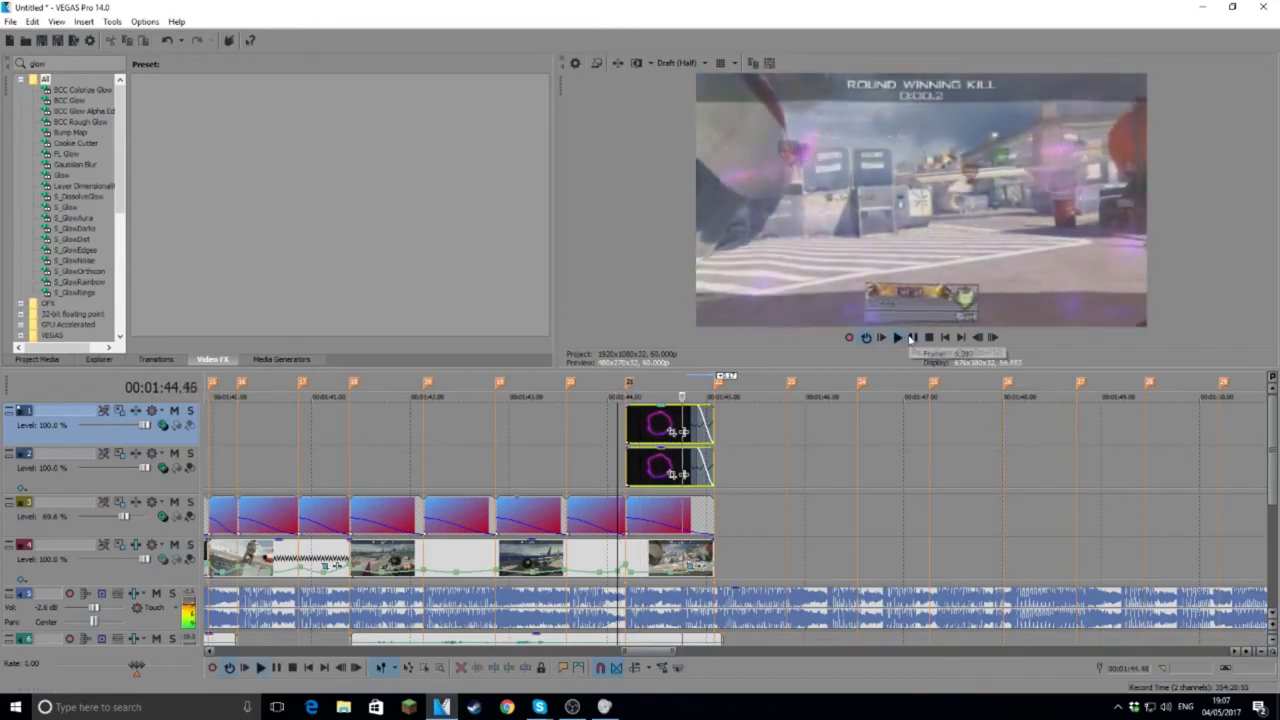
left_click(912, 338)
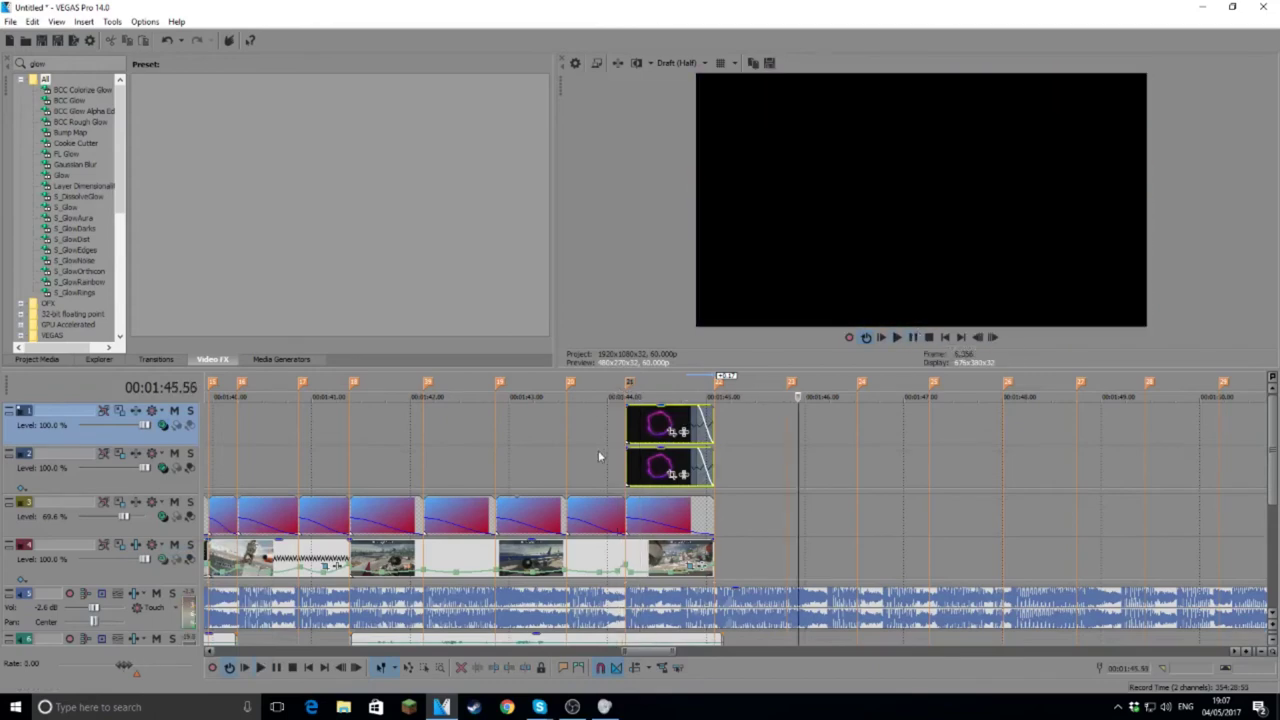
left_click(629, 387)
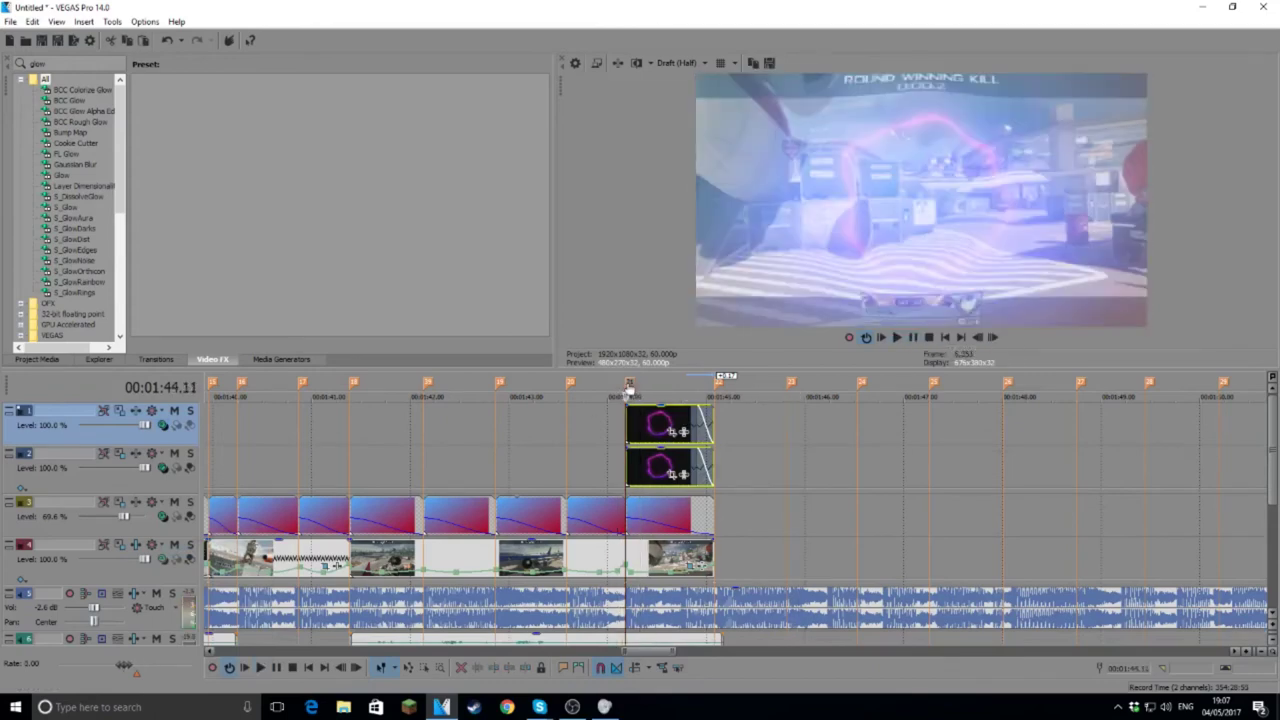
Step: Expand the S_Glow keyframe lane beneath the gameplay video track
left_click(152, 578)
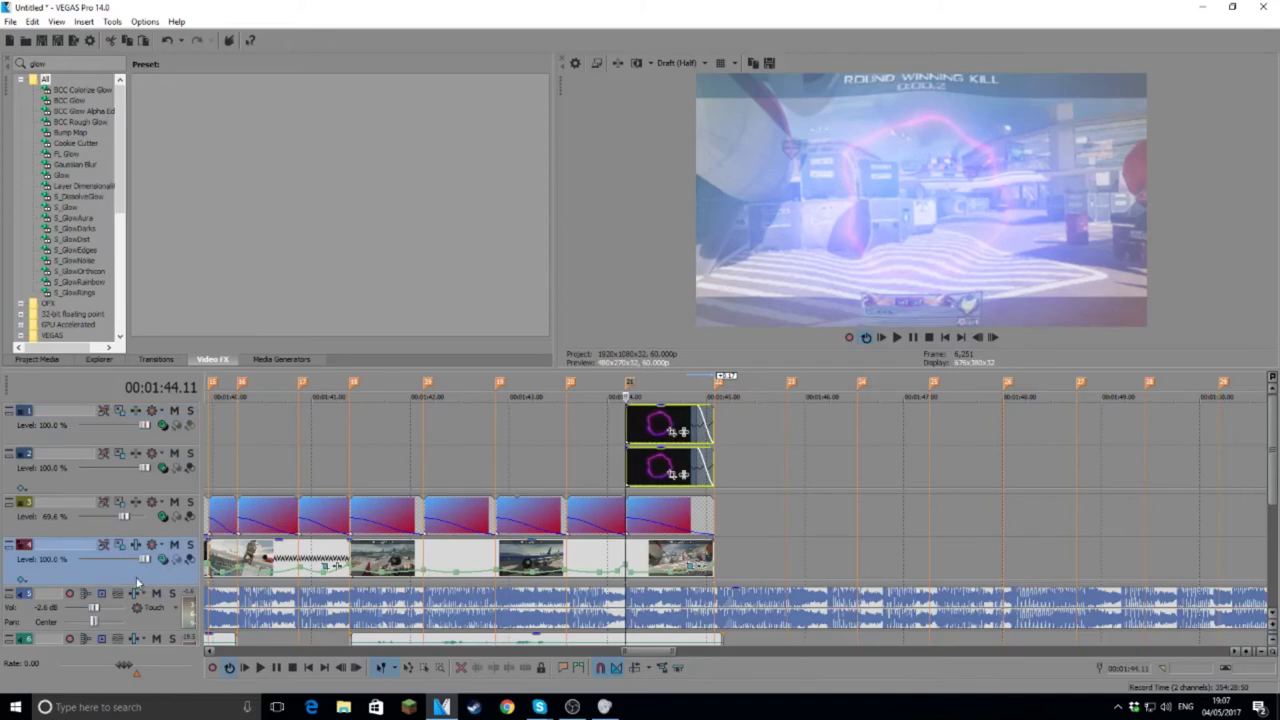
left_click_drag(10, 579, 22, 583)
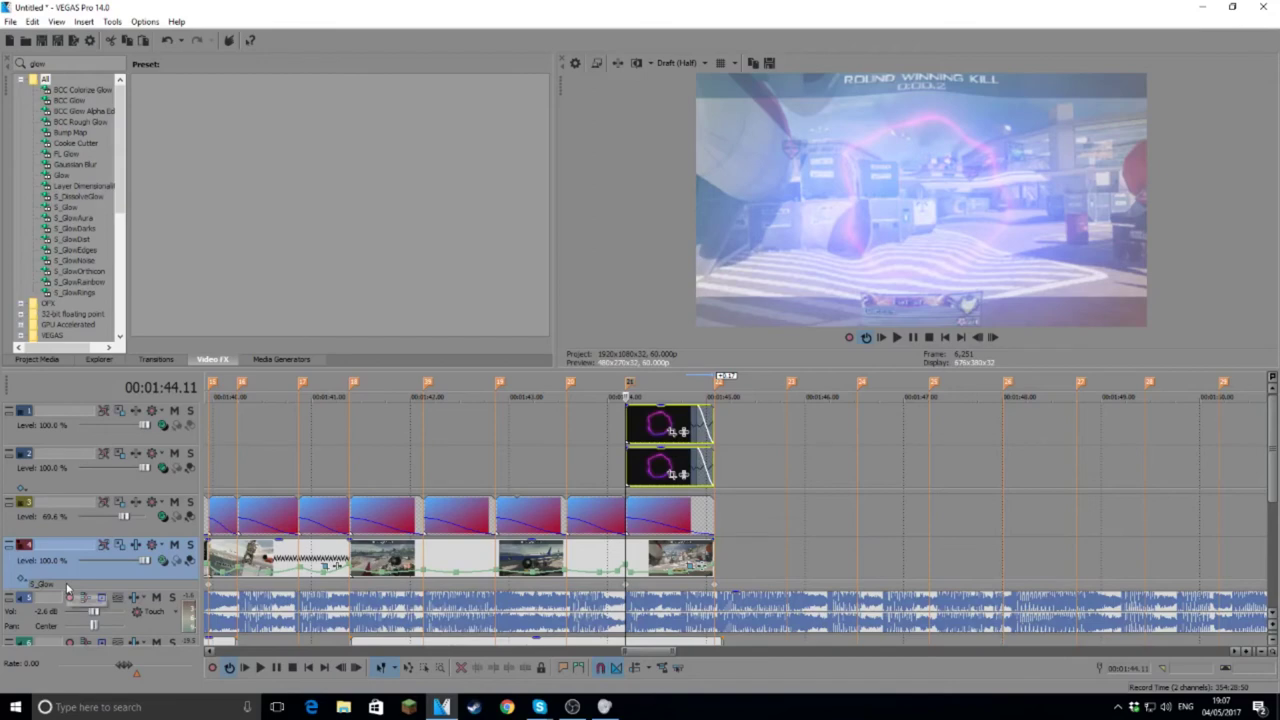
left_click(699, 569)
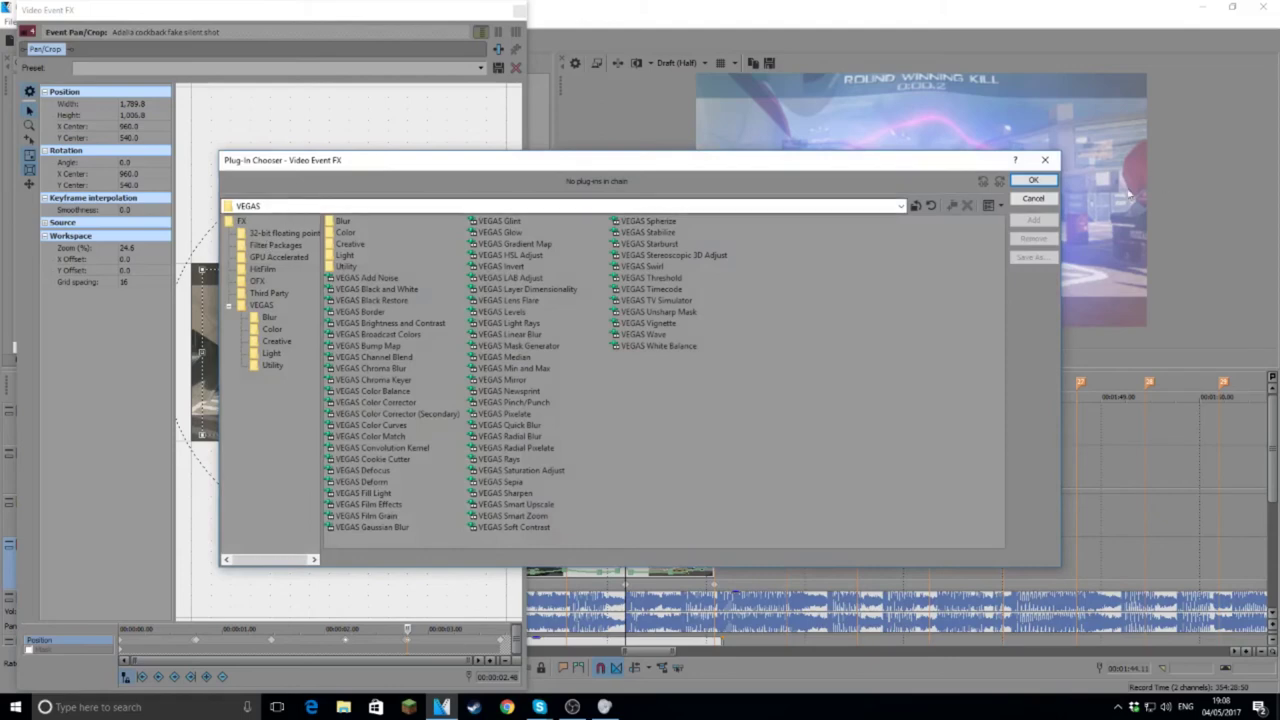
left_click(1045, 160)
left_click(519, 12)
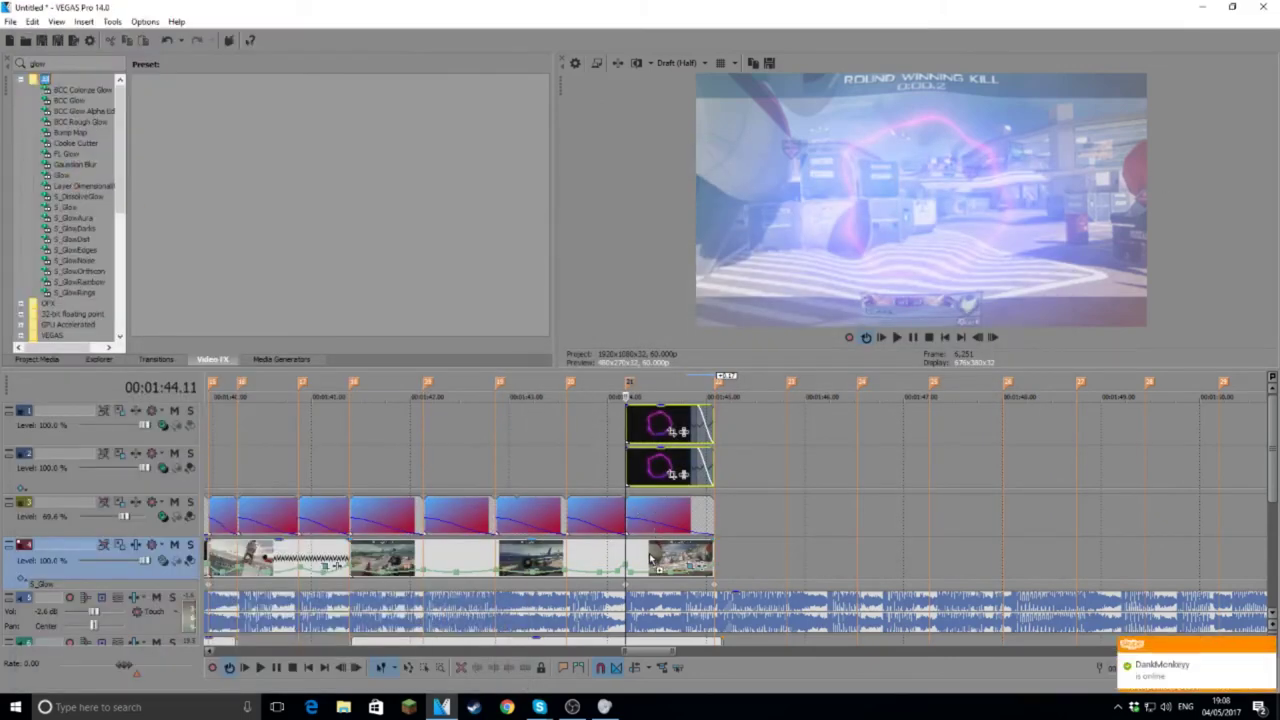
Step: Add the VEGAS Glow and S_Glow effects to the final gameplay clip
left_click_drag(652, 561, 648, 557)
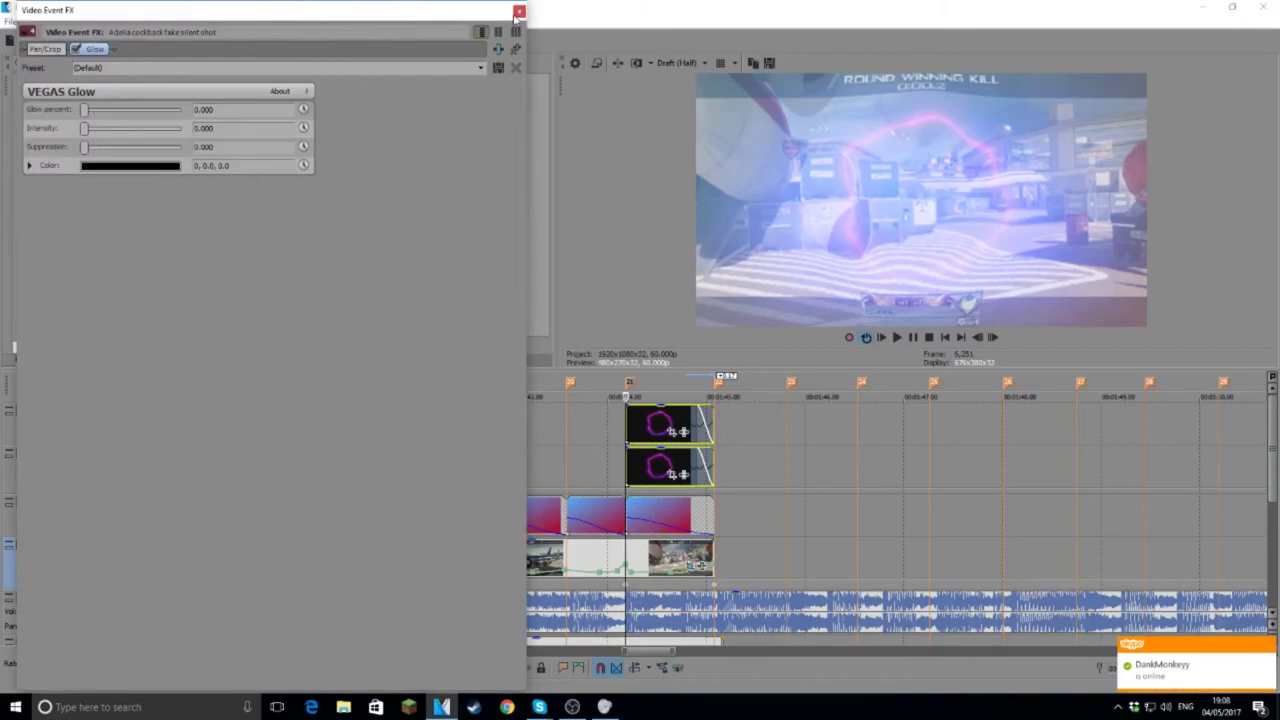
left_click(519, 12)
left_click_drag(69, 229, 496, 492)
left_click_drag(641, 556, 643, 557)
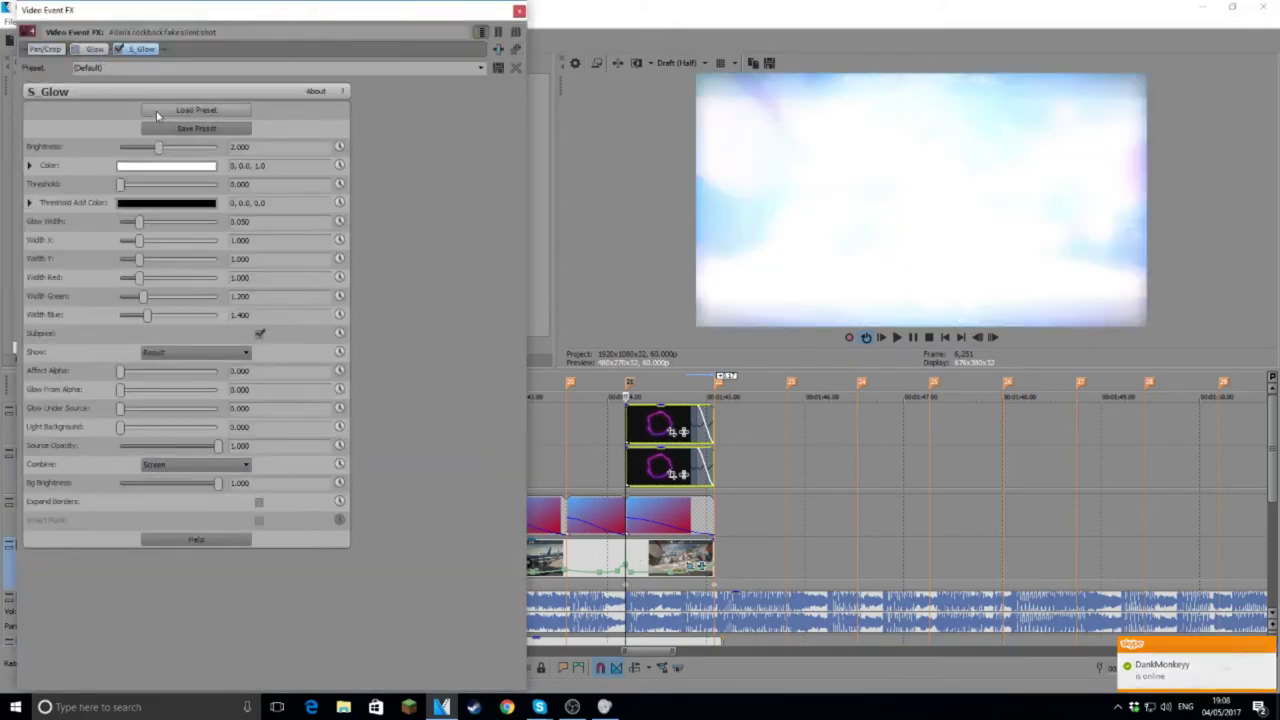
Step: Set the clip's S_Glow brightness to 4.694, threshold to 0.537 and color to magenta 308, 0.9, 0.81
left_click_drag(158, 147, 212, 147)
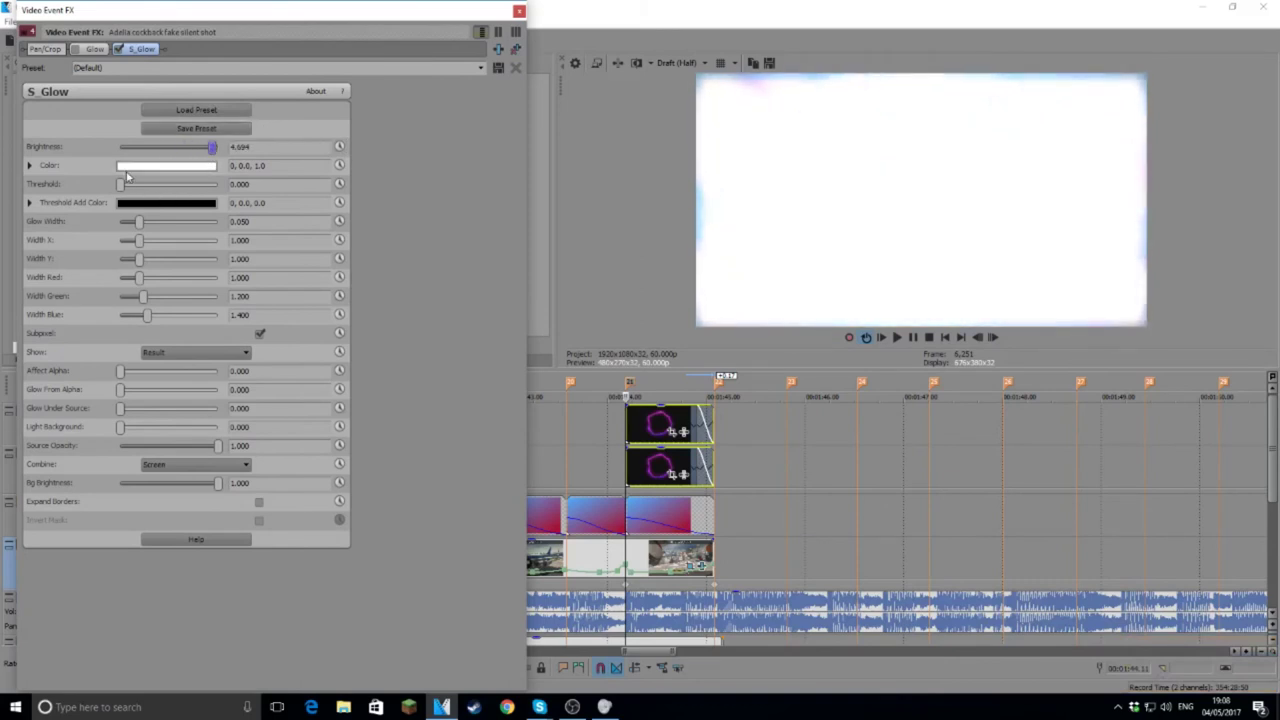
left_click_drag(128, 185, 173, 186)
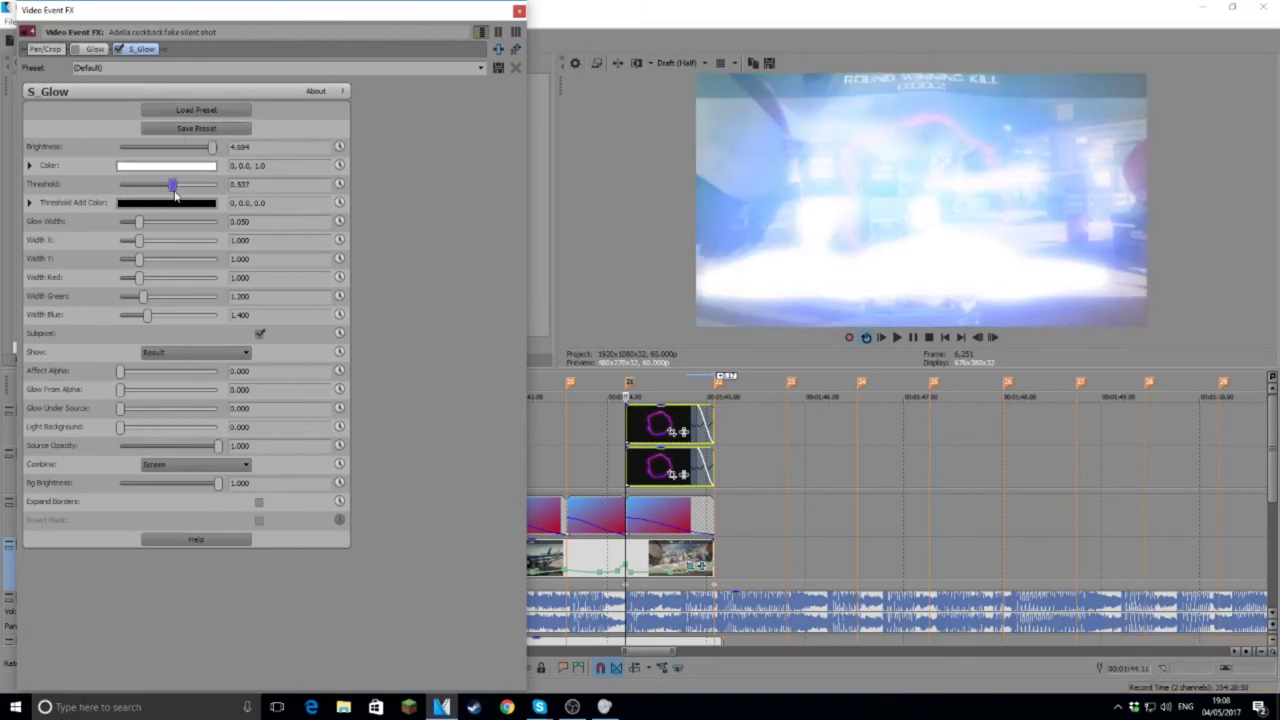
left_click(166, 166)
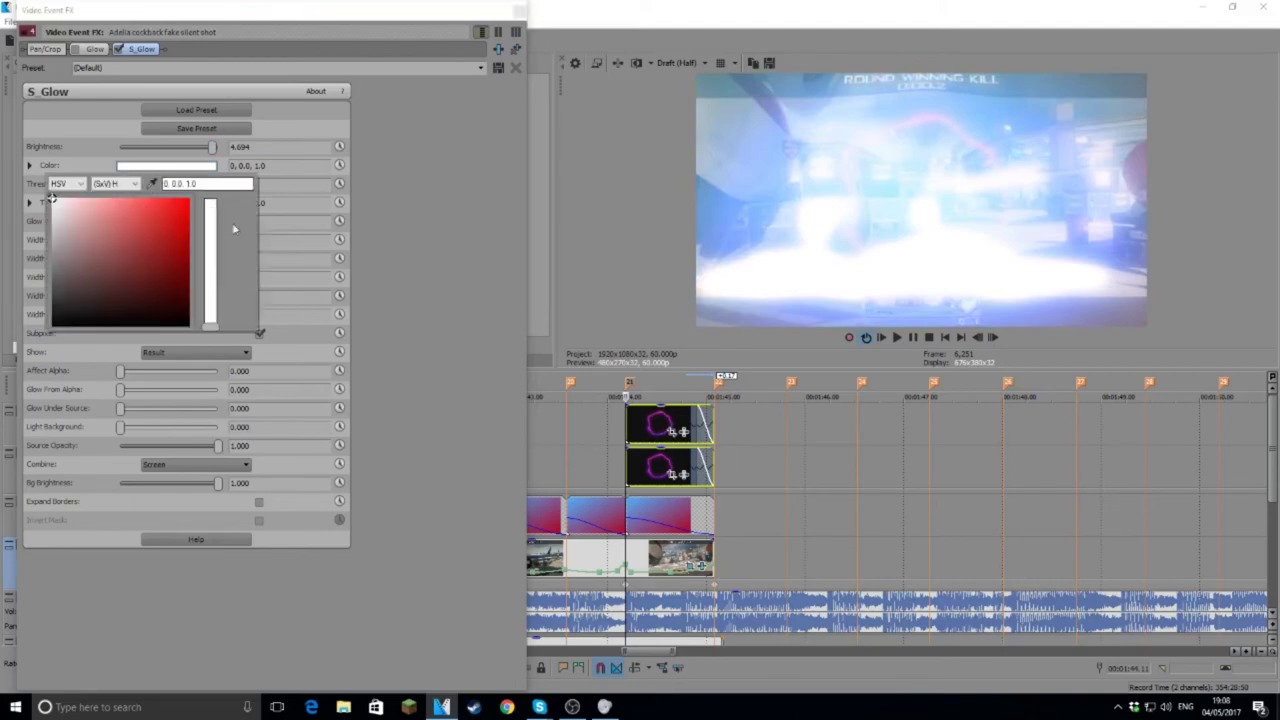
left_click(177, 224)
left_click_drag(211, 210, 216, 219)
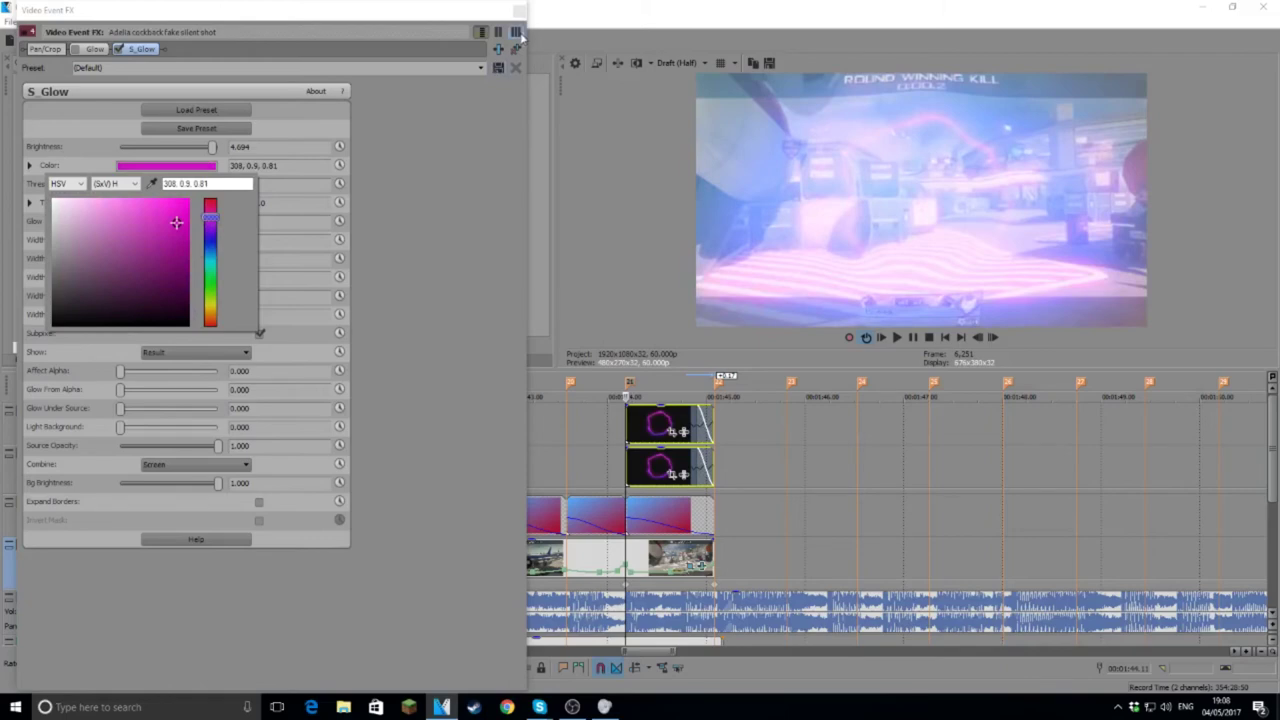
left_click(298, 220)
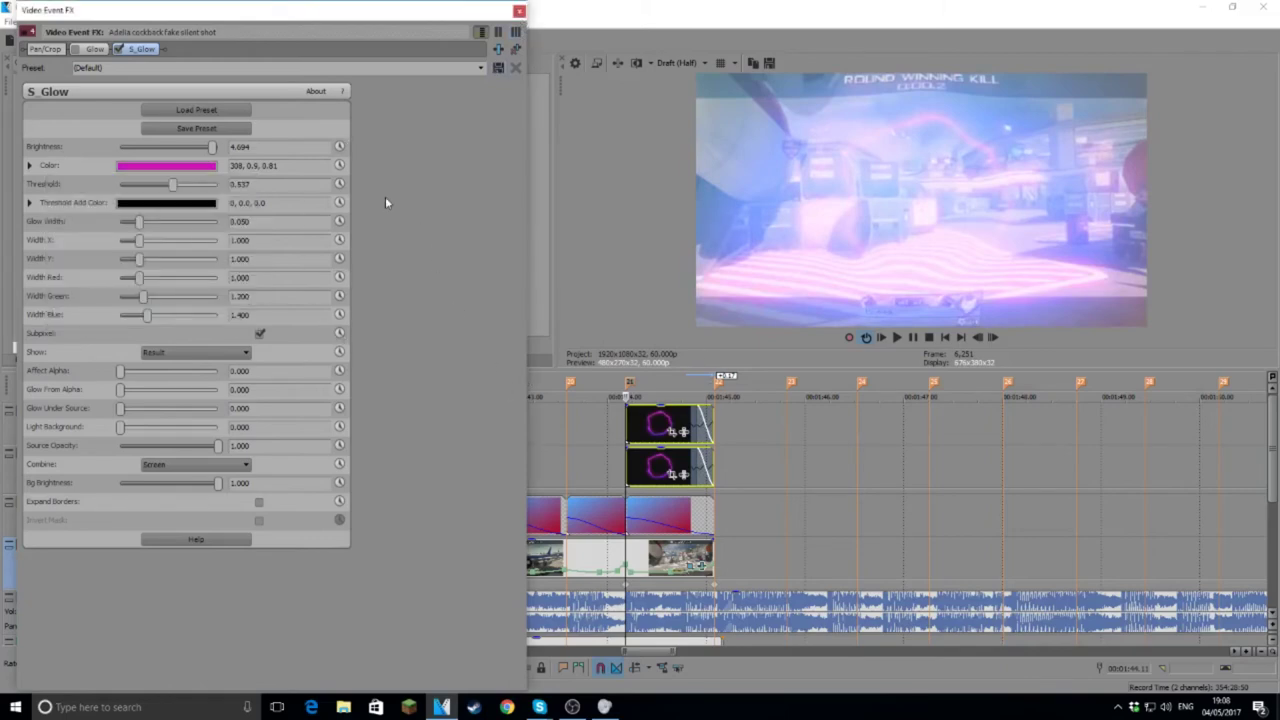
Step: Enable animation of the S_Glow threshold and add a keyframe at 00:00:02.48, where the shockwave starts
left_click(339, 184)
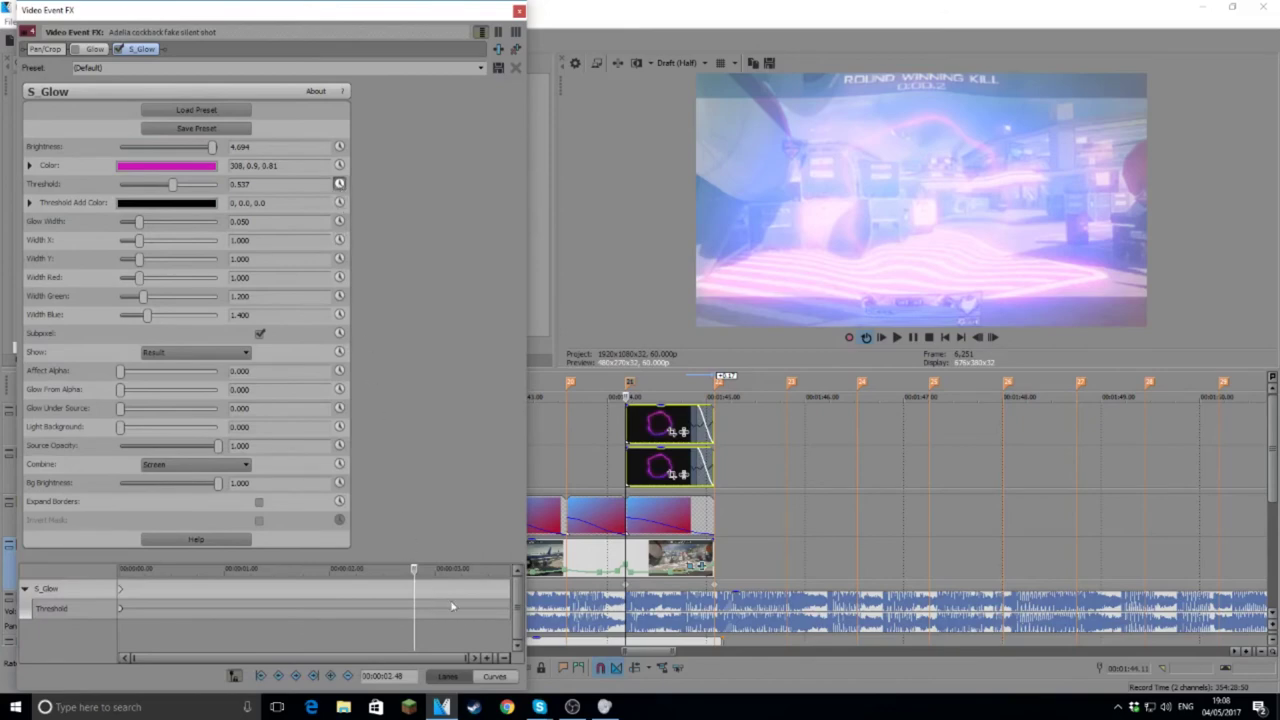
left_click(629, 383)
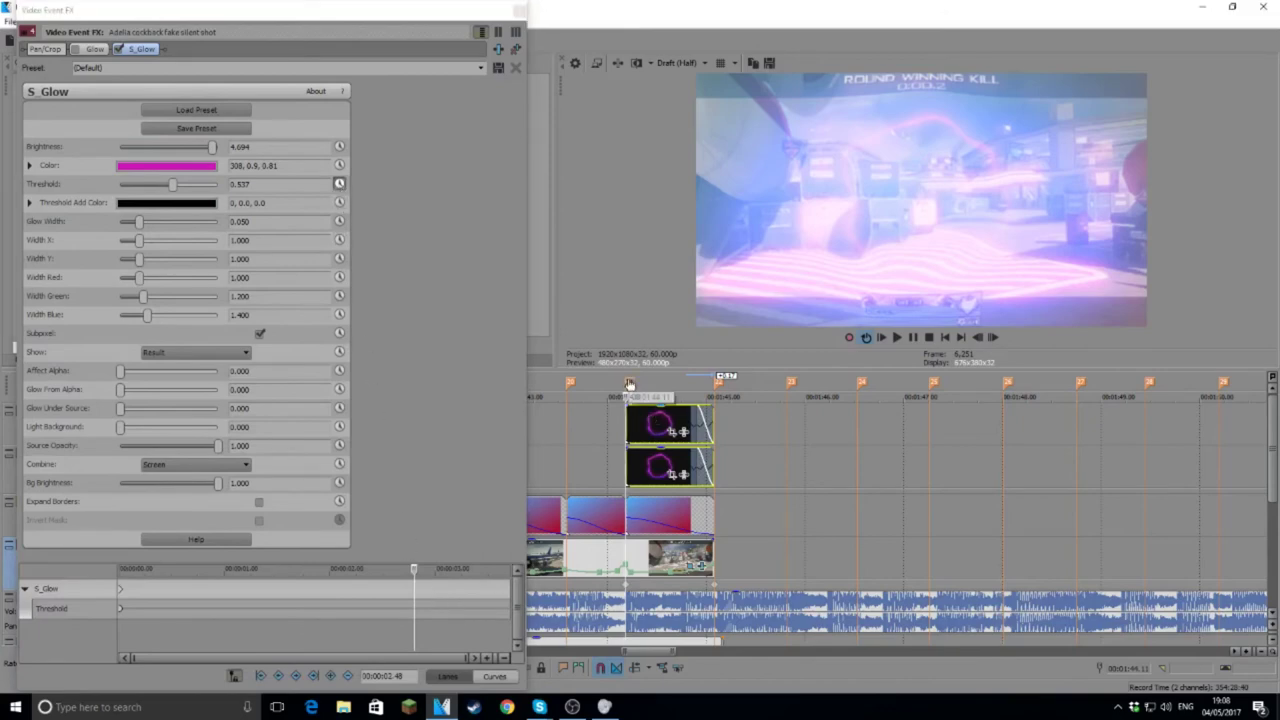
key("Left")
key("Right")
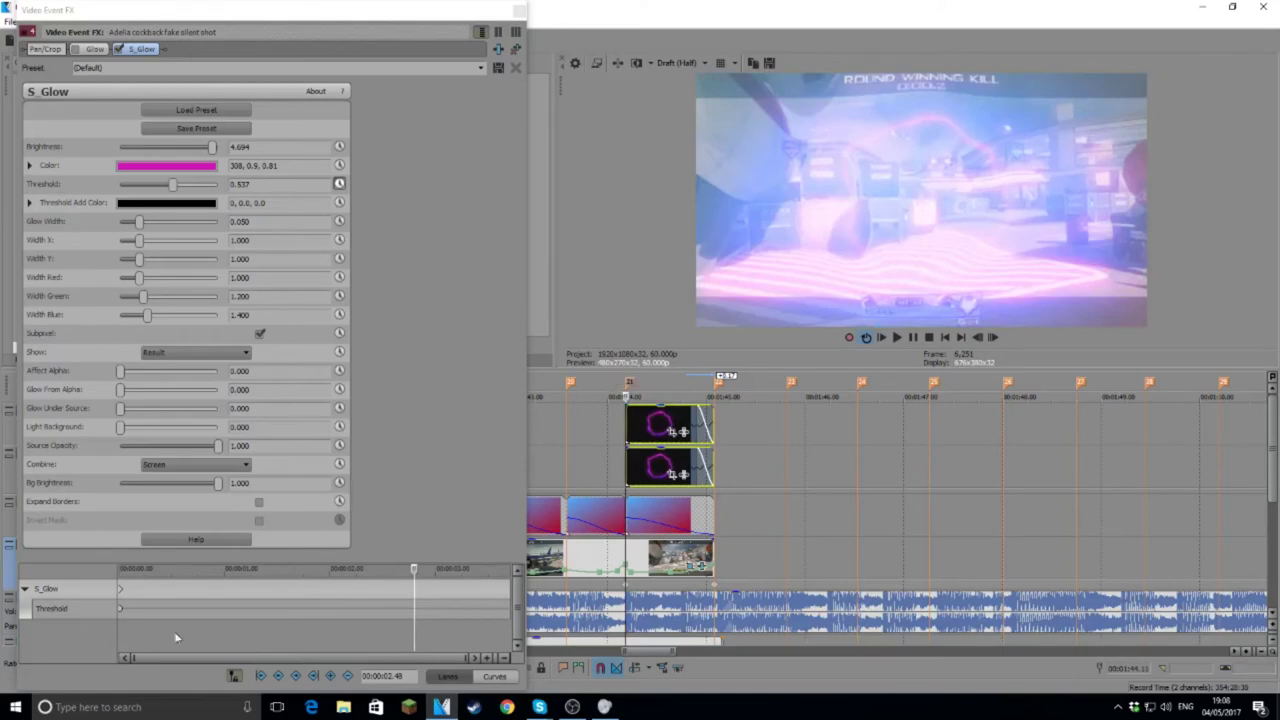
left_click(331, 676)
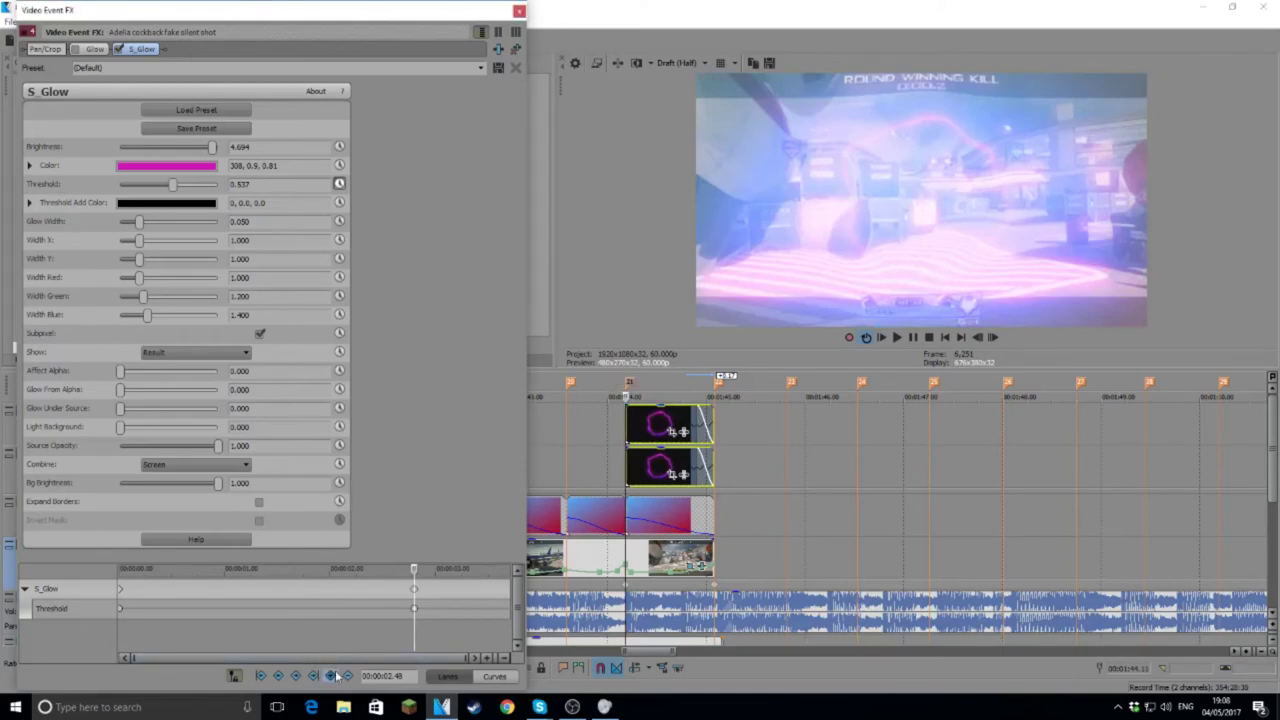
Step: Keyframe the S_Glow threshold at 1.000 one frame before the shockwave, at 00:00:02.47, and at the clip's end, at 00:00:03.41
left_click(624, 383)
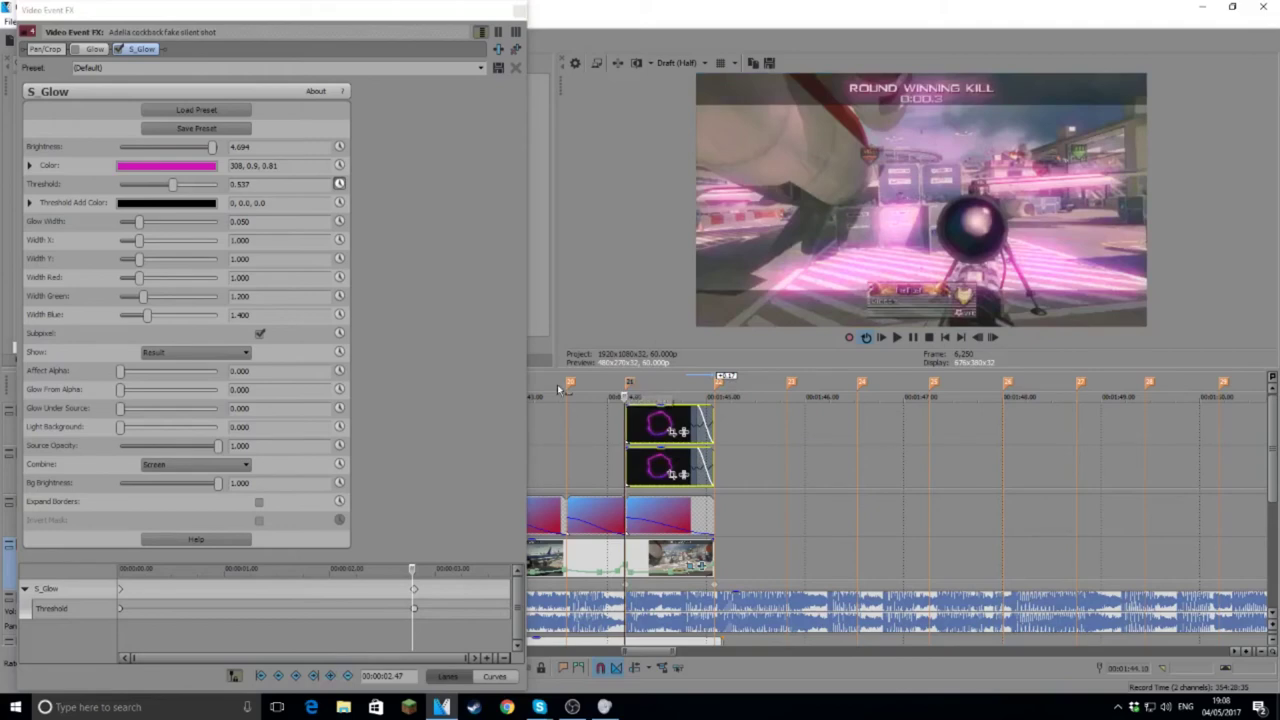
left_click_drag(173, 184, 218, 184)
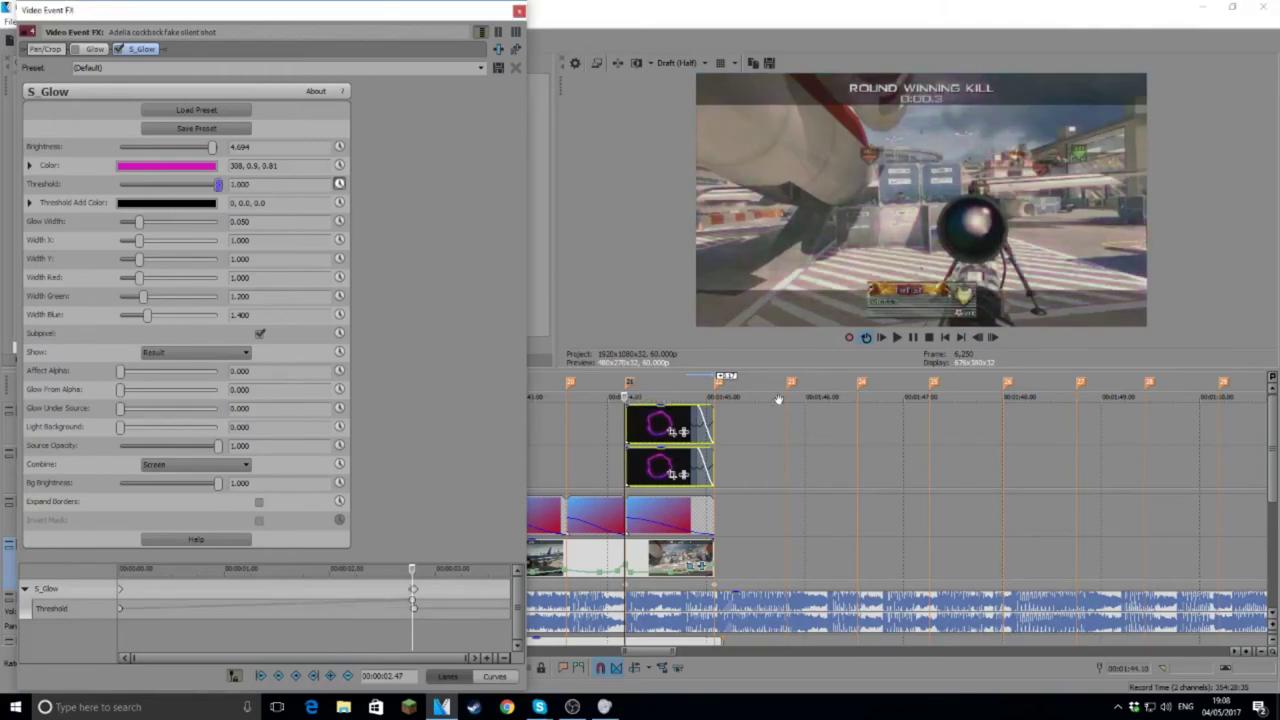
left_click(725, 392)
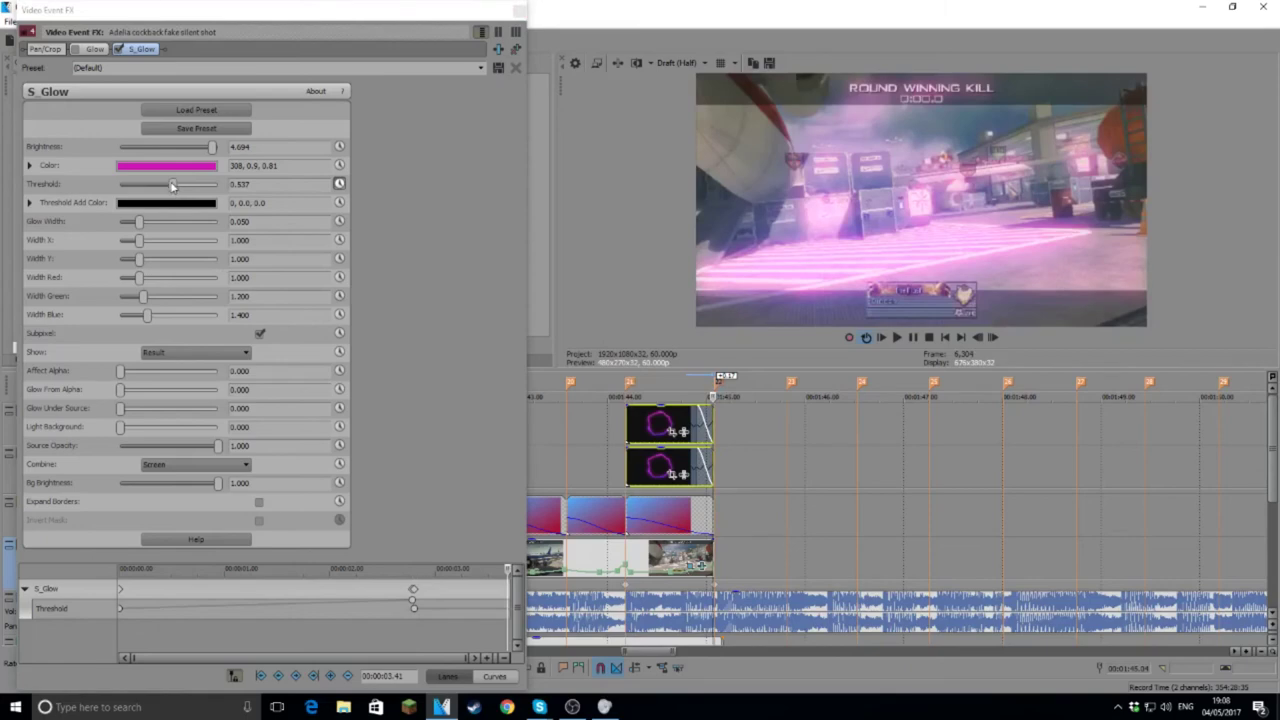
left_click_drag(172, 184, 250, 203)
Step: Delete the S_Glow keyframe at the very start of the clip
scroll(748, 455, "down", 6)
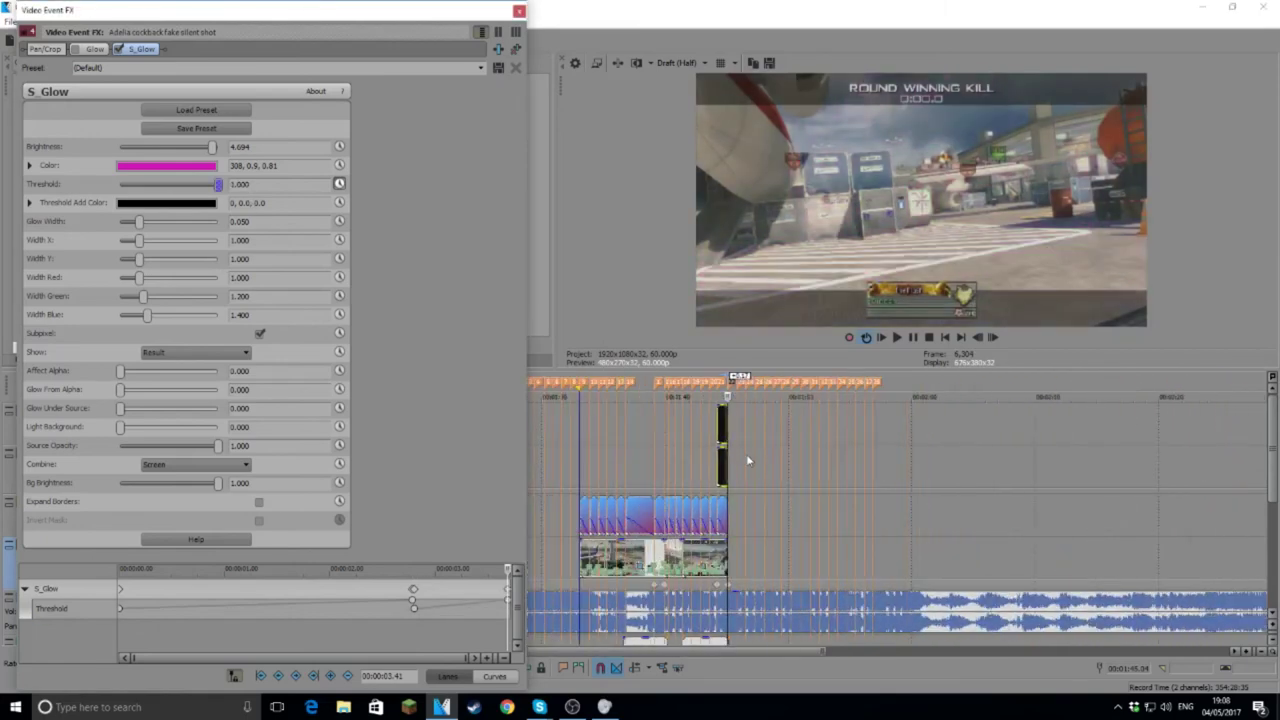
left_click(120, 590)
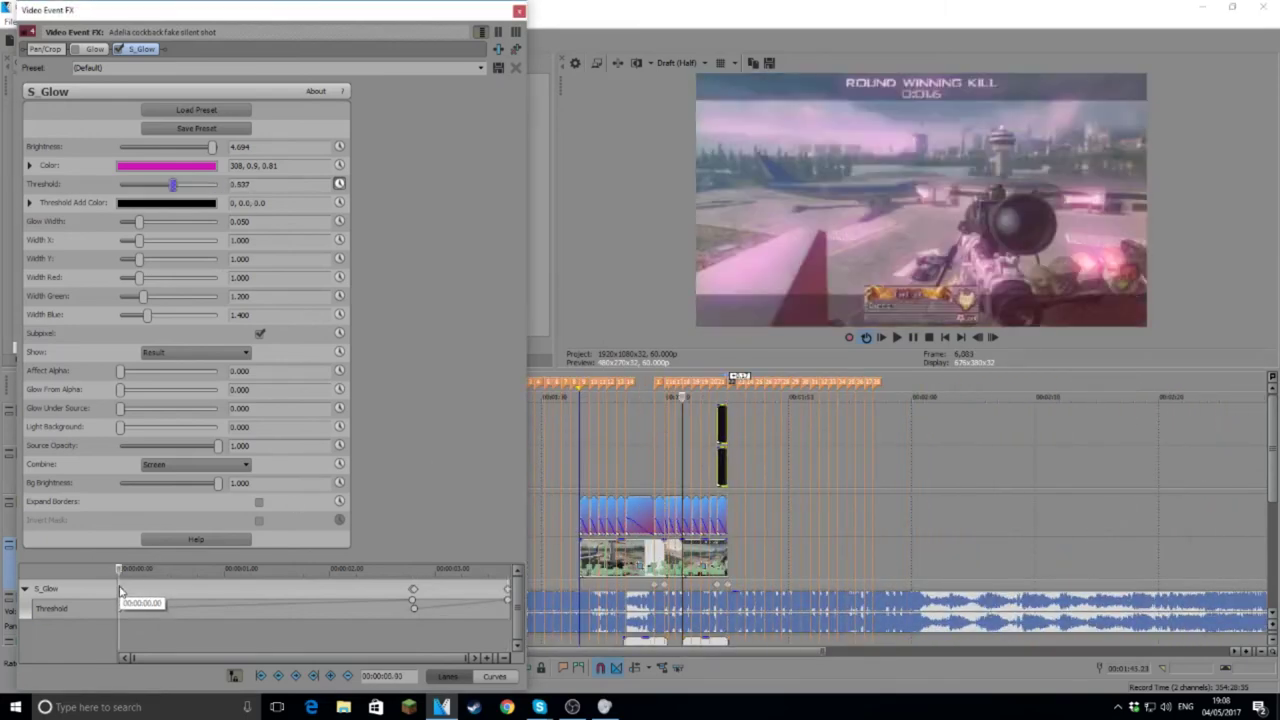
right_click(121, 590)
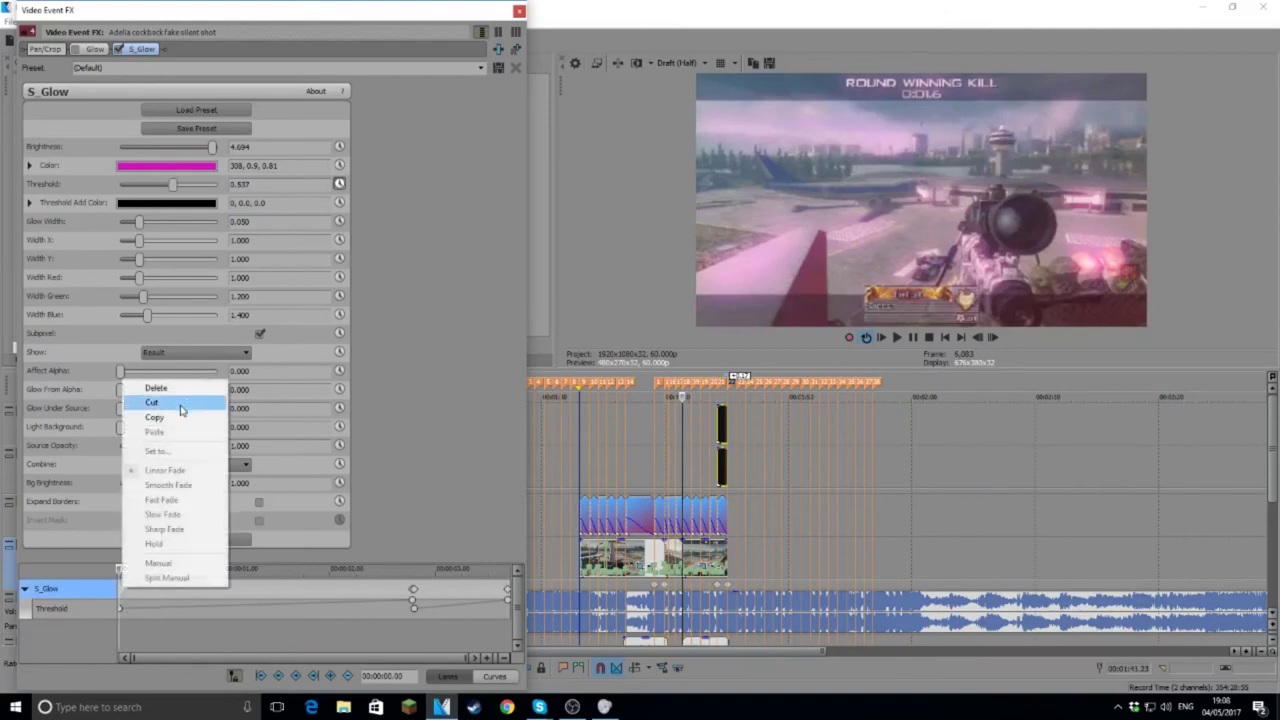
left_click(156, 388)
Step: Play back the montage from just before its first clip, then close the effect settings
left_click(571, 382)
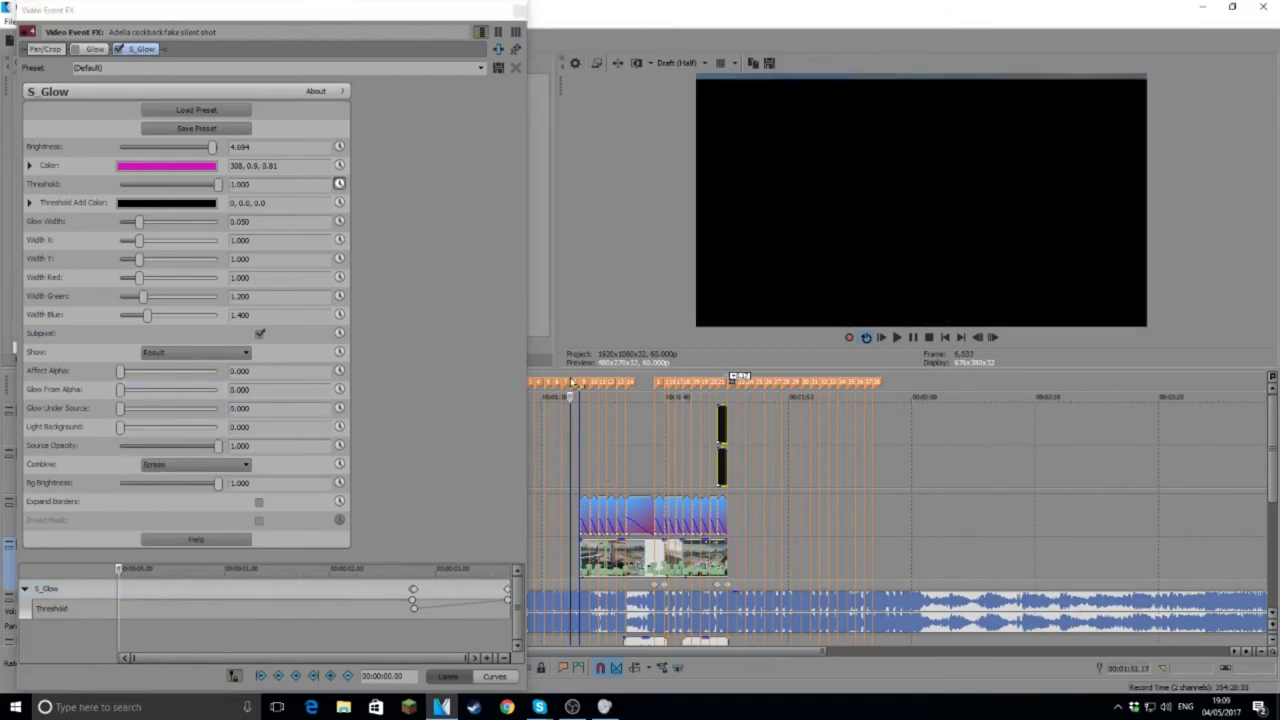
left_click(900, 340)
left_click(906, 340)
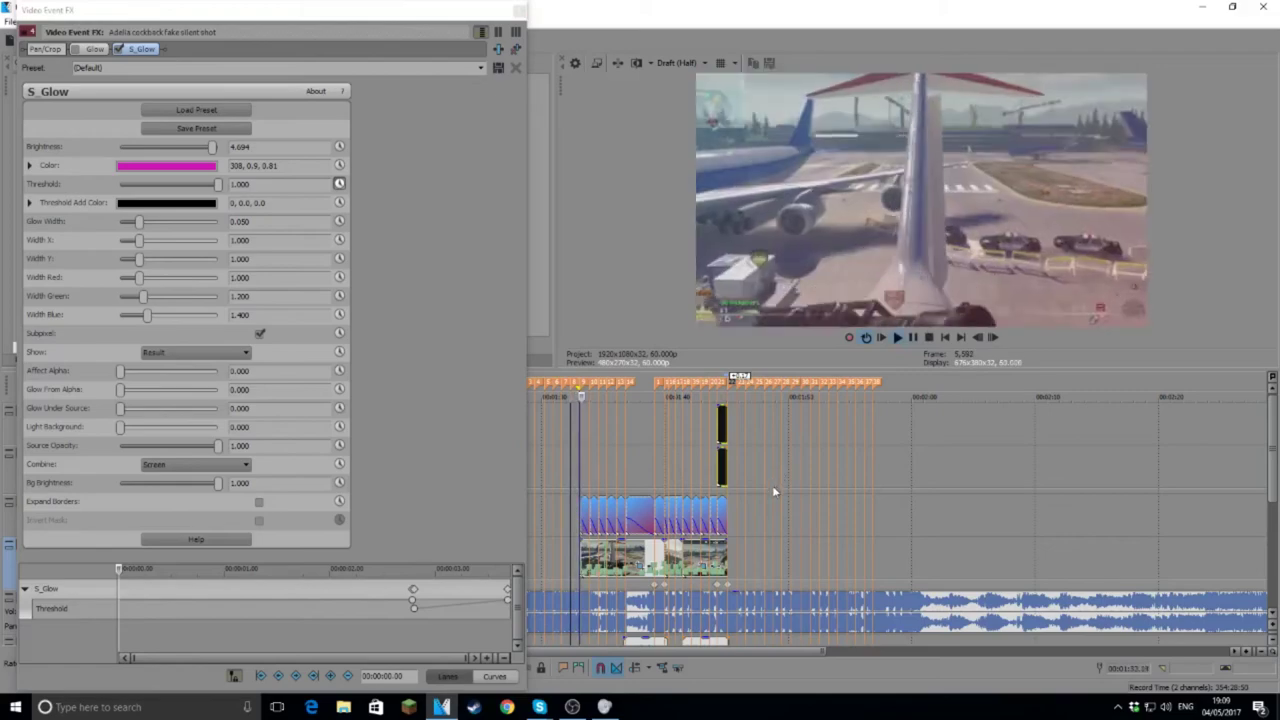
scroll(772, 485, "up", 4)
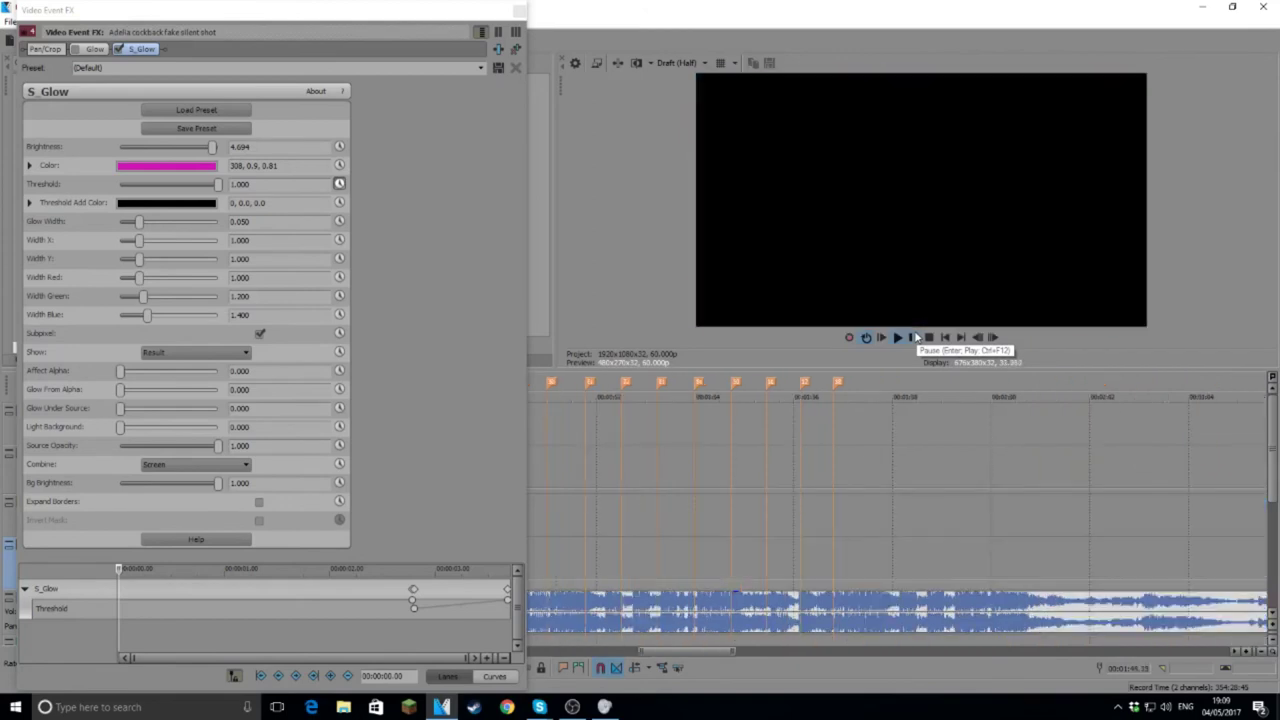
left_click(520, 10)
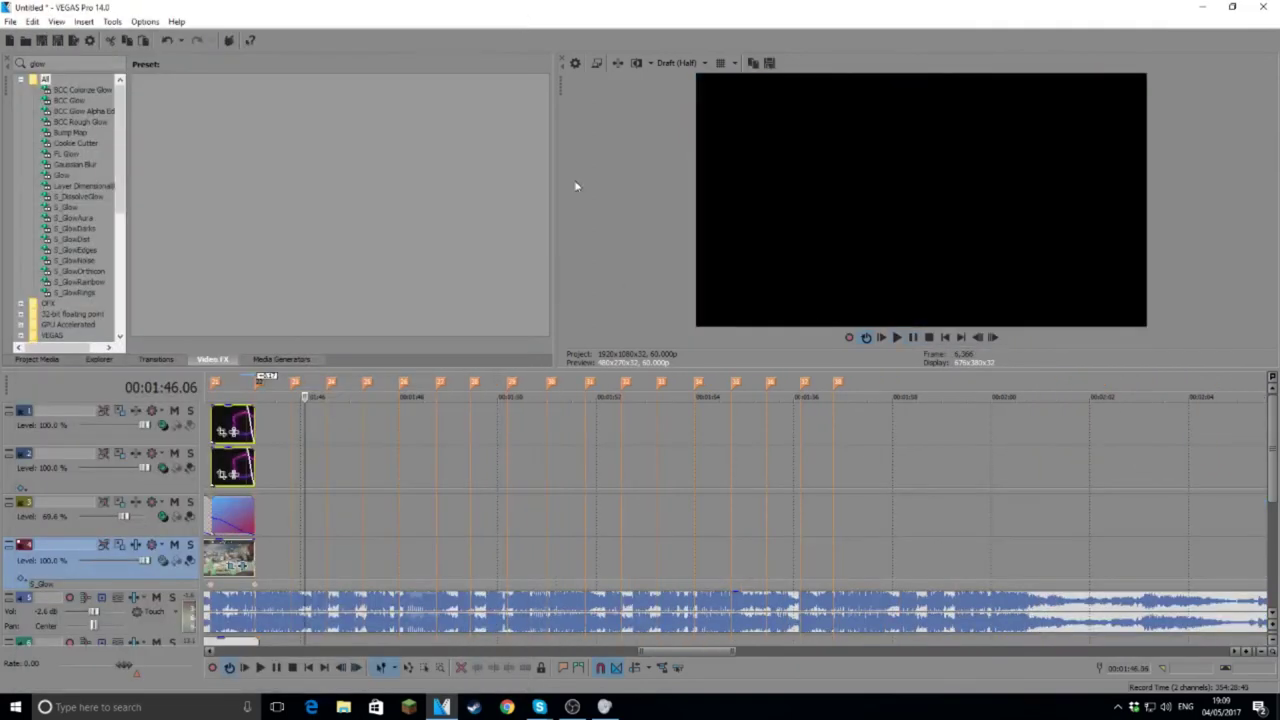
scroll(470, 448, "down", 3)
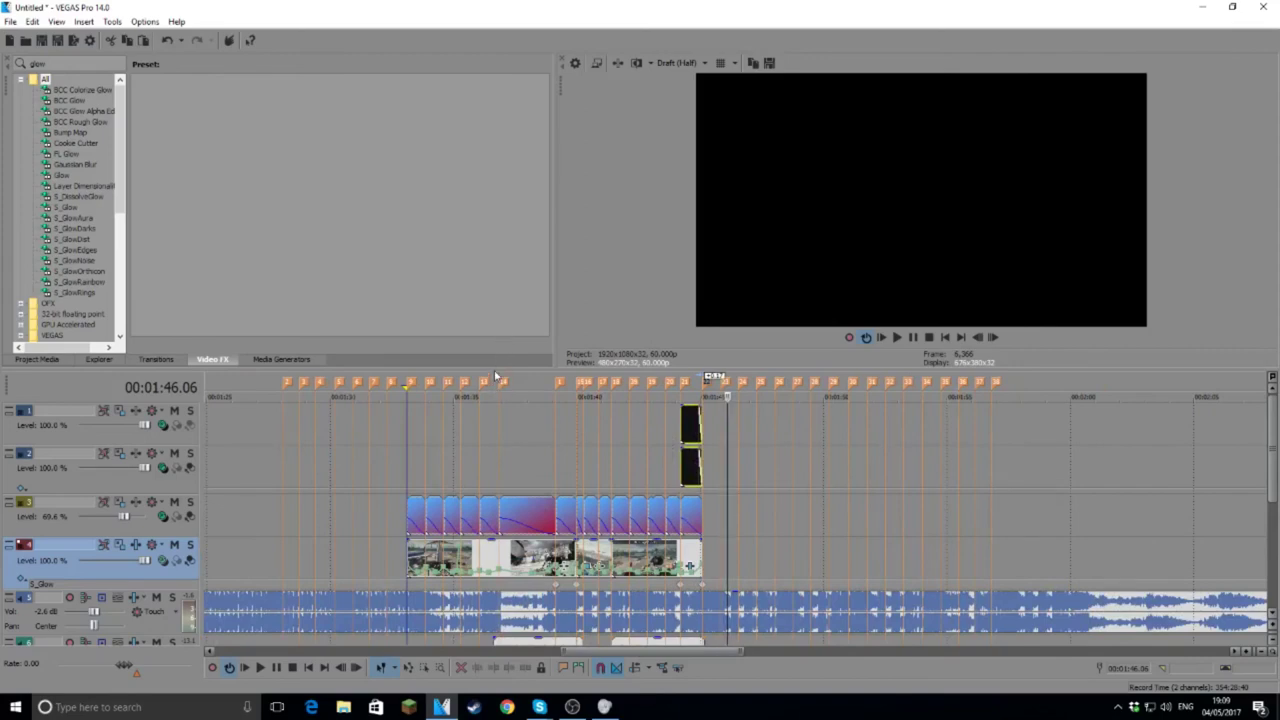
Step: Switch to File Explorer and browse the contents of the Editing Pack folder
left_click(345, 708)
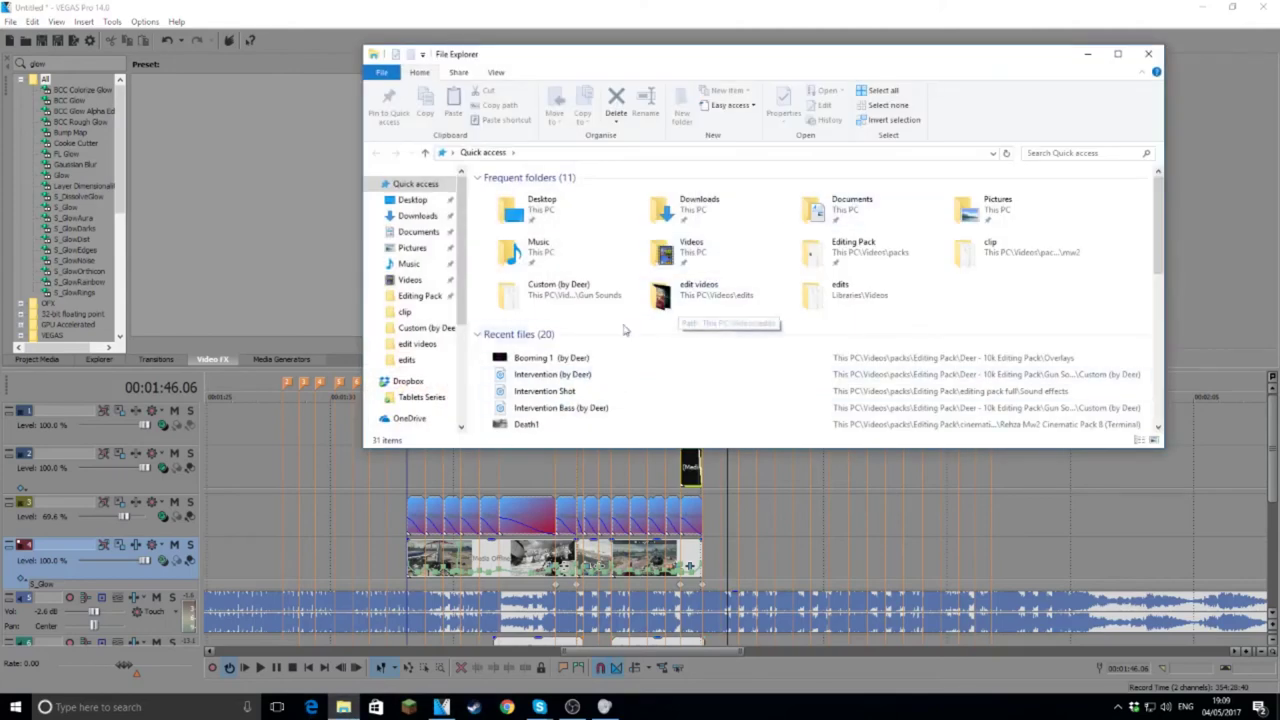
left_click(405, 279)
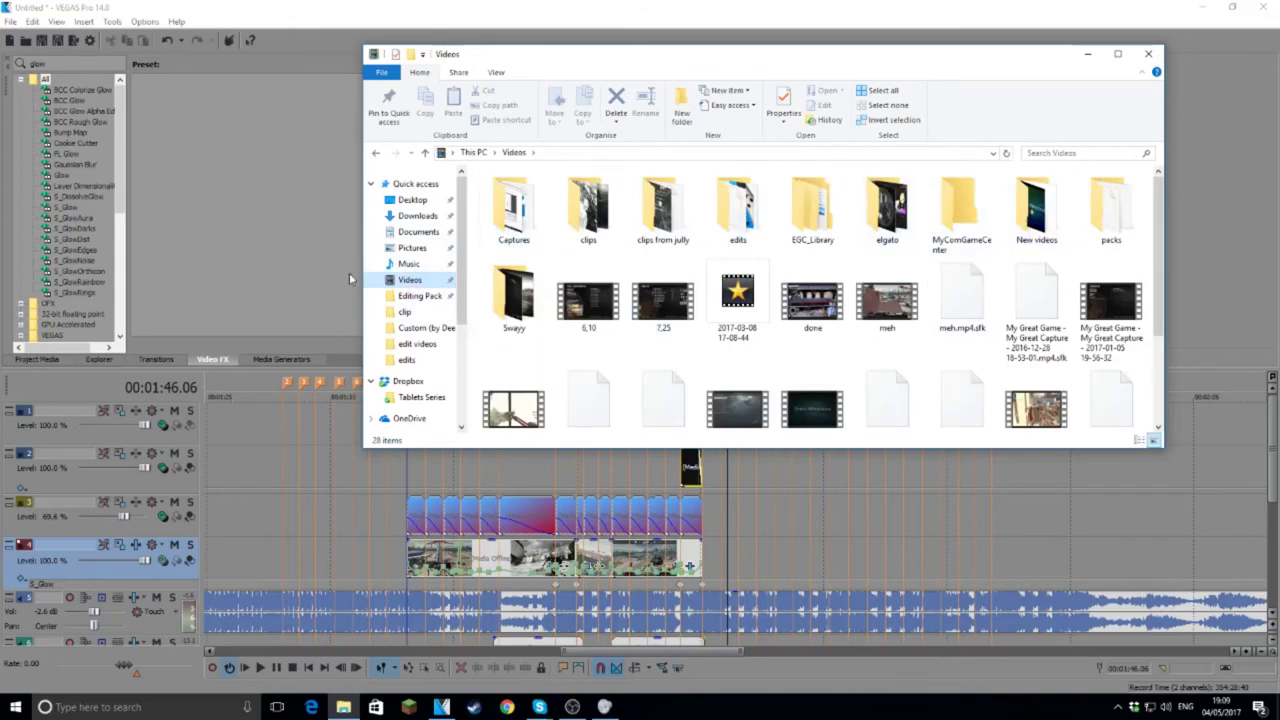
left_click(415, 295)
scroll(898, 210, "down", 3)
scroll(930, 290, "up", 3)
scroll(950, 310, "down", 3)
scroll(940, 310, "up", 3)
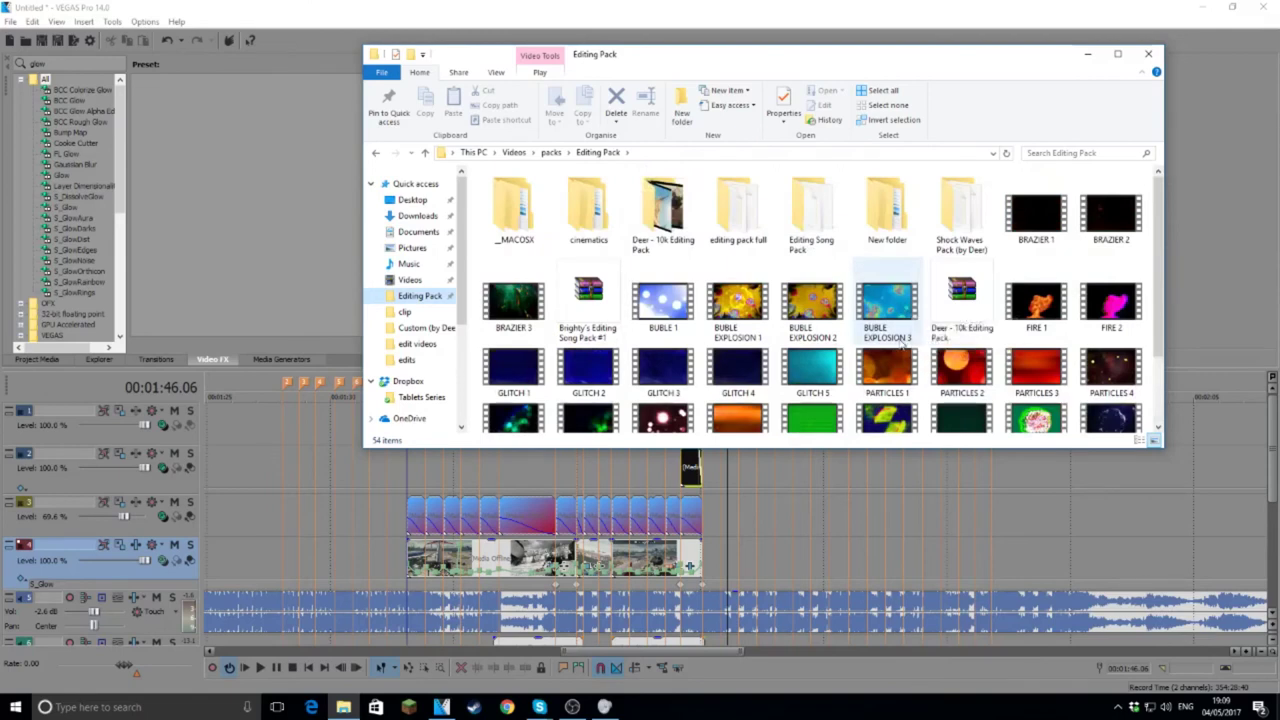
Step: Look inside the Editing Song Pack and editing pack full folders, then return to the Editing Pack folder
left_click(811, 210)
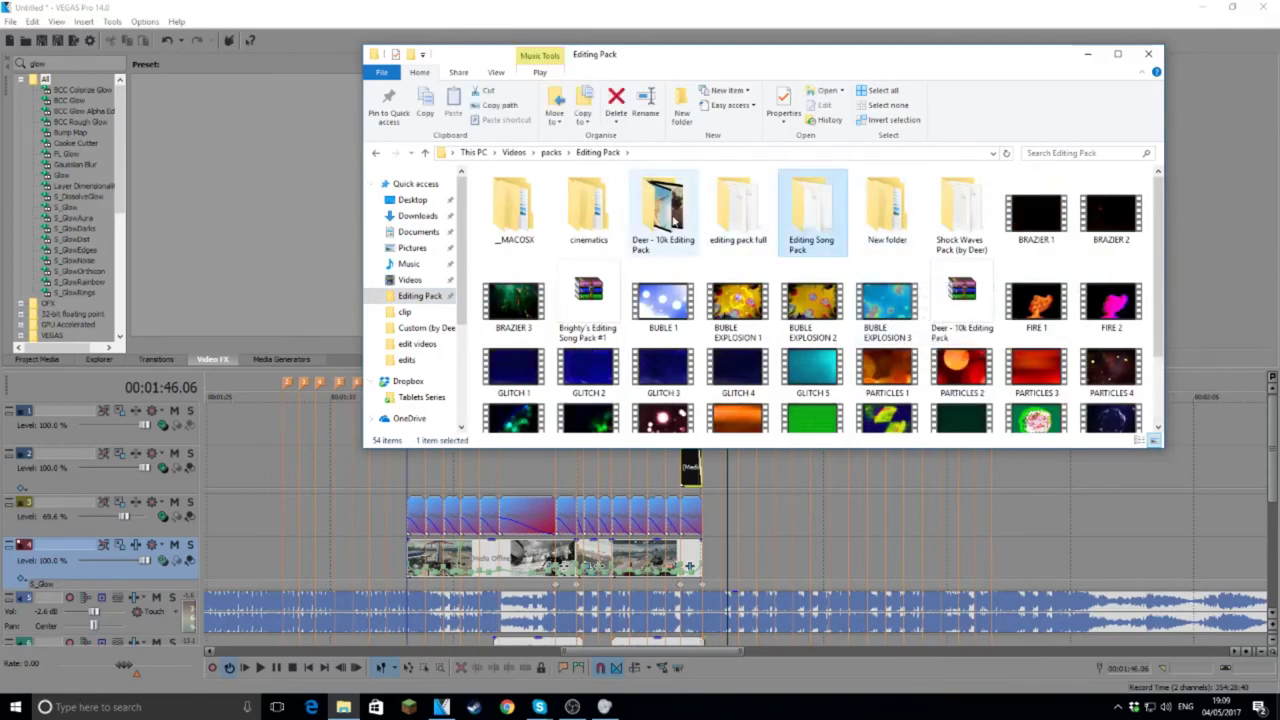
double_click(790, 220)
key("alt+Left")
double_click(757, 213)
key("alt+Left")
left_click(668, 198)
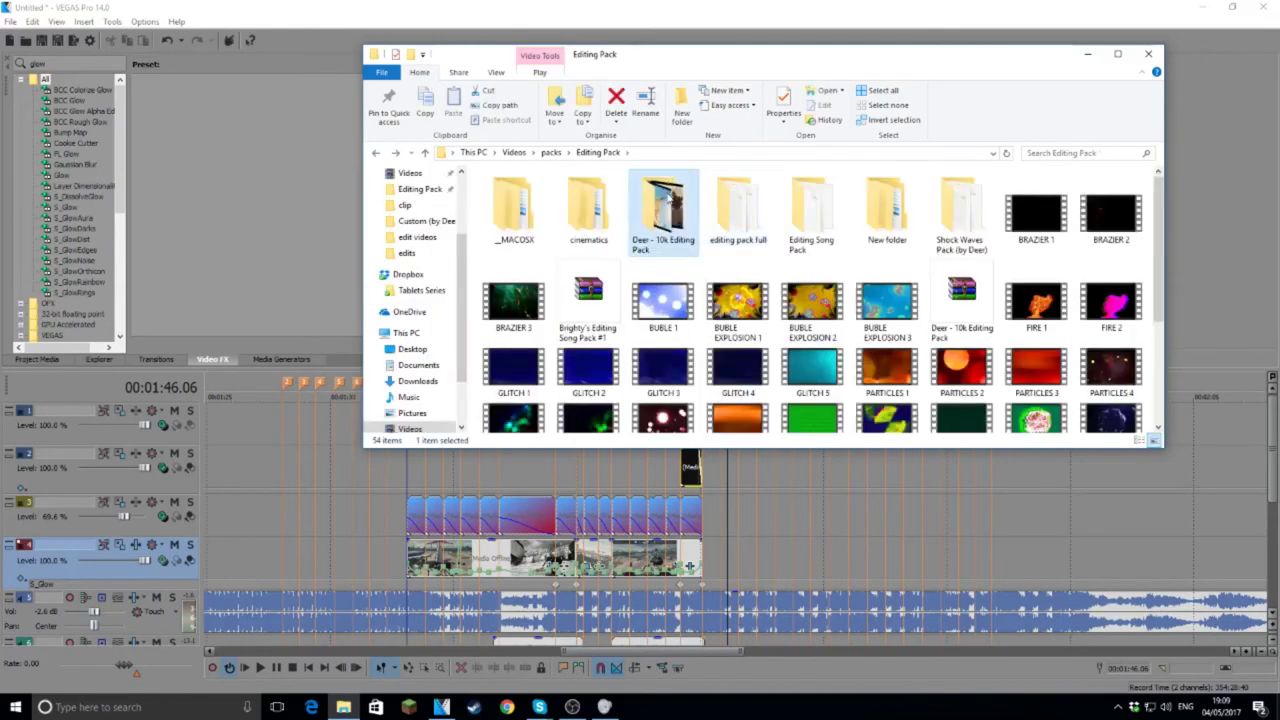
Step: Add the +500 score overlay from the Deer - 10k Editing Pack folder to the second track at the 00:01:39.08 cut
double_click(663, 198)
double_click(960, 212)
mouse_move(812, 212)
left_mouse_down()
mouse_move(735, 420)
mouse_move(610, 465)
mouse_move(503, 483)
mouse_move(566, 470)
left_mouse_up()
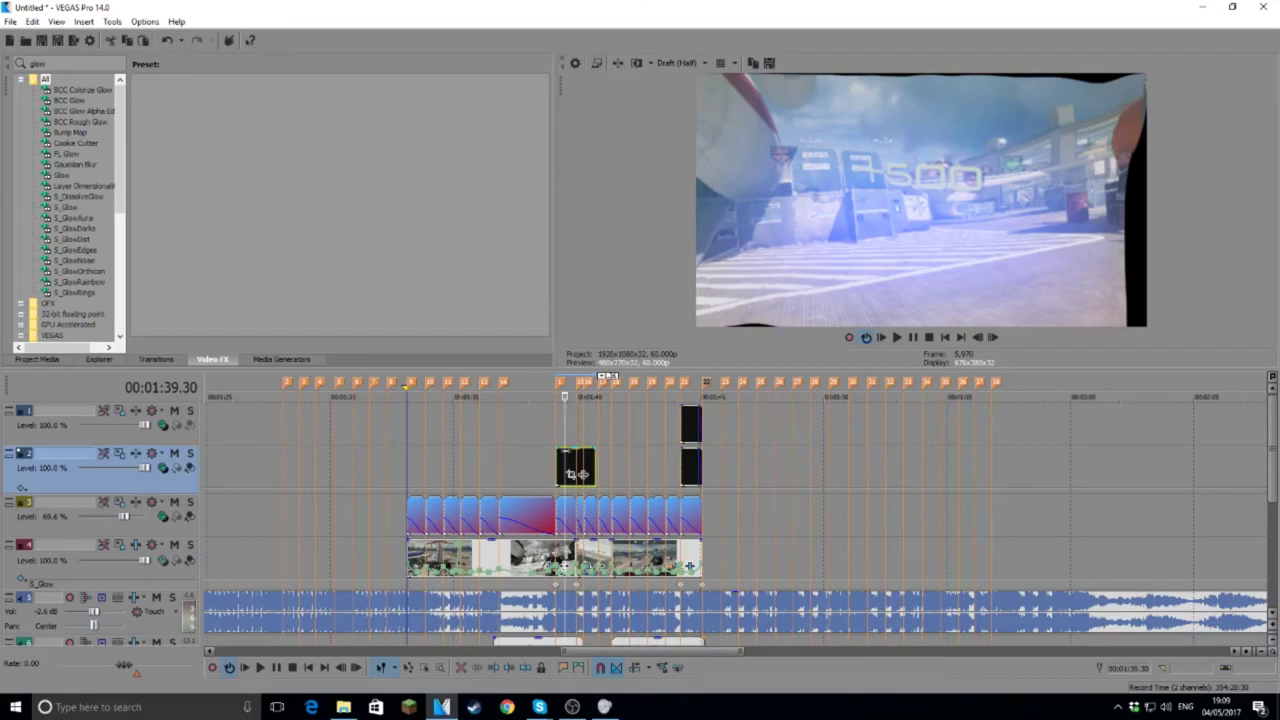
Step: Play back the score overlay from 00:01:39.08 and pause once it has ended
left_click(558, 454)
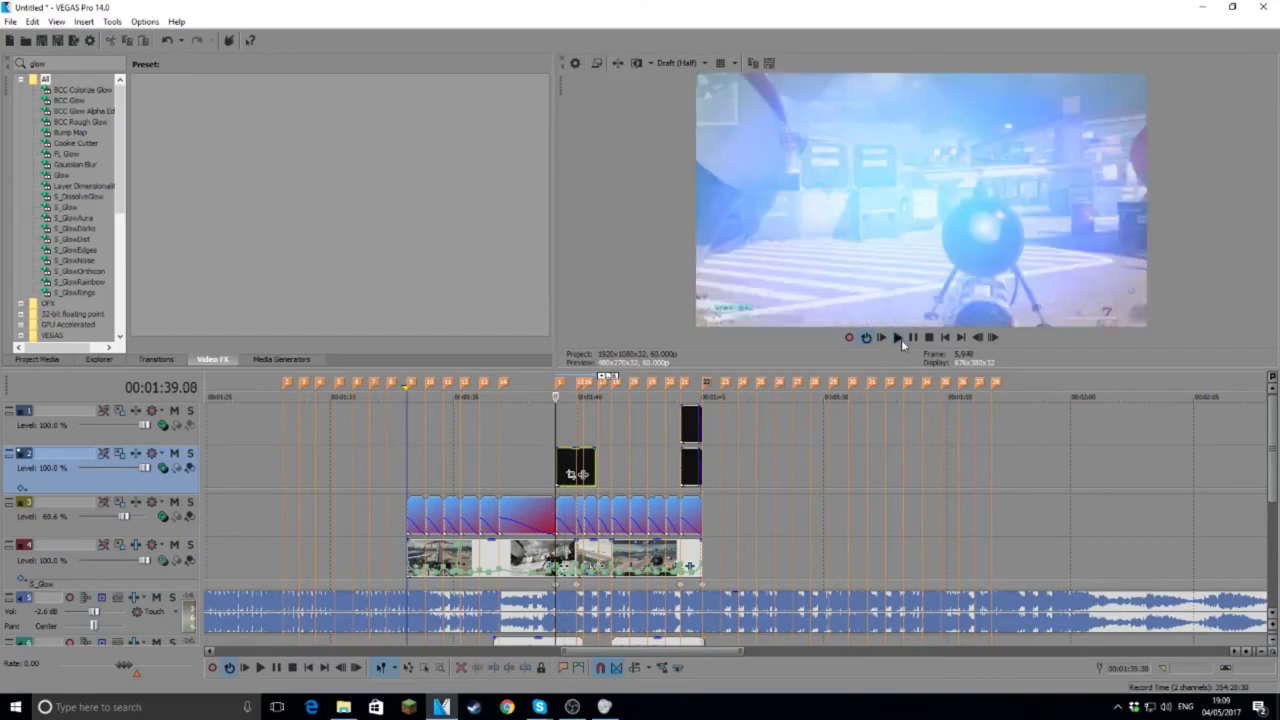
left_click(899, 338)
left_click(912, 338)
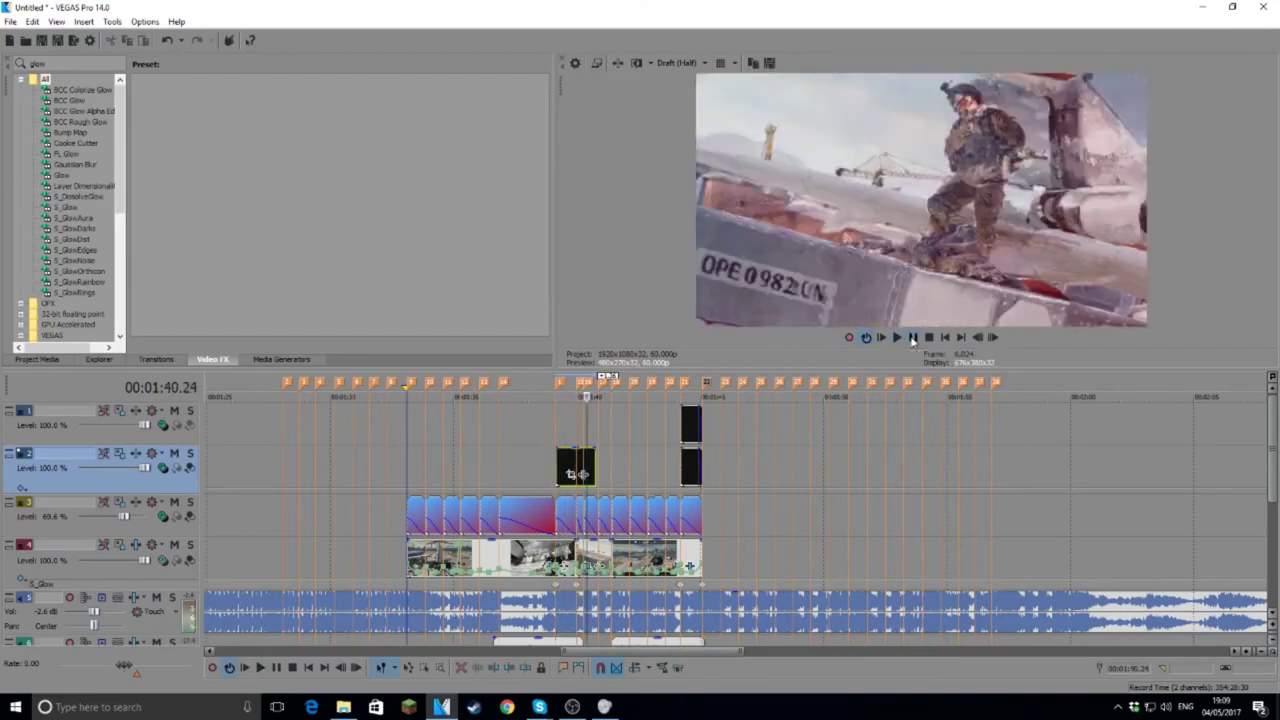
Step: Insert a new empty video track above all the existing tracks
right_click(129, 484)
left_click(160, 300)
left_click_drag(132, 487, 250, 437)
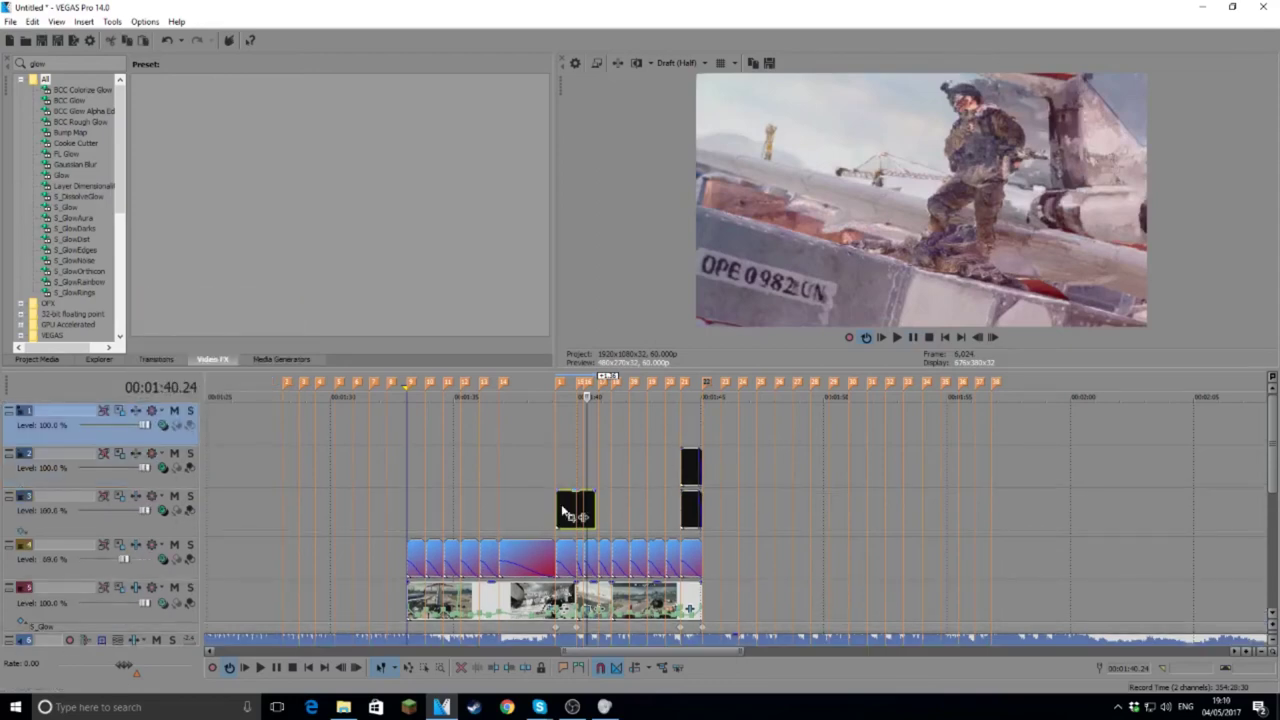
Step: Move the +500 score overlay up to the new top track and play it back from the 00:01:39.08 cut
left_click_drag(563, 513, 563, 428)
left_click(167, 430)
left_click(195, 553)
left_click(557, 397)
left_click(897, 337)
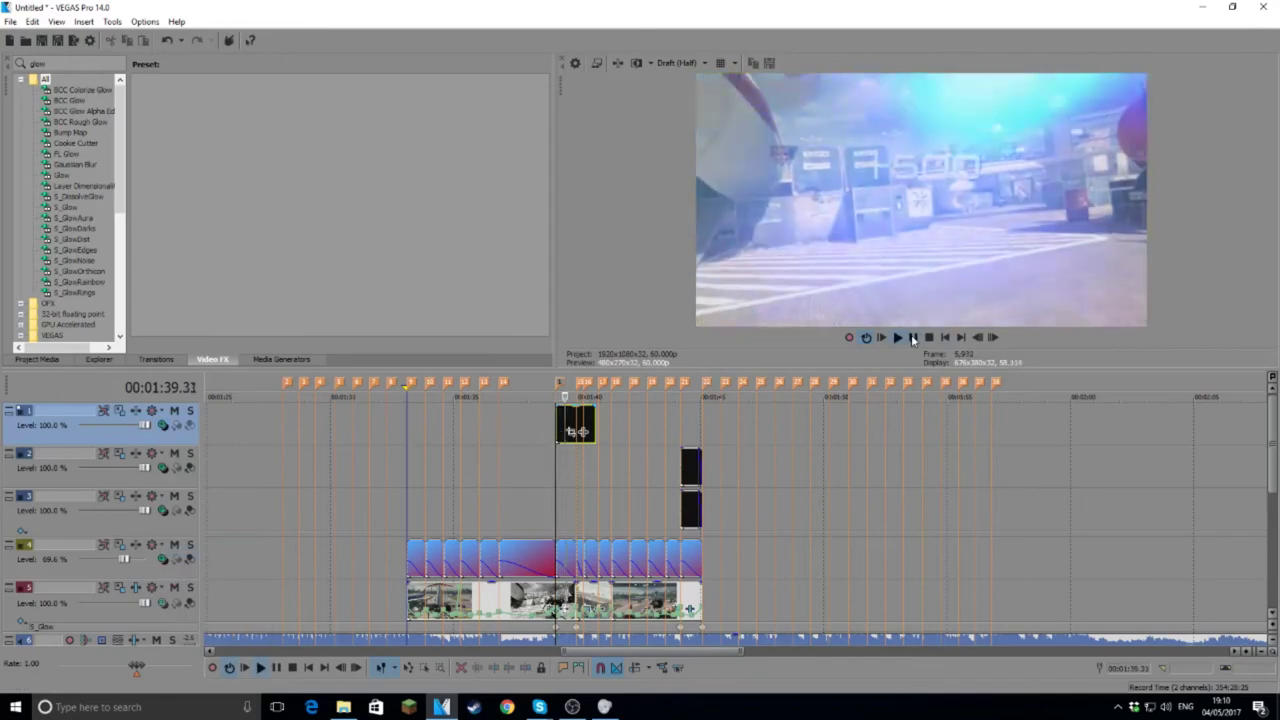
left_click(912, 337)
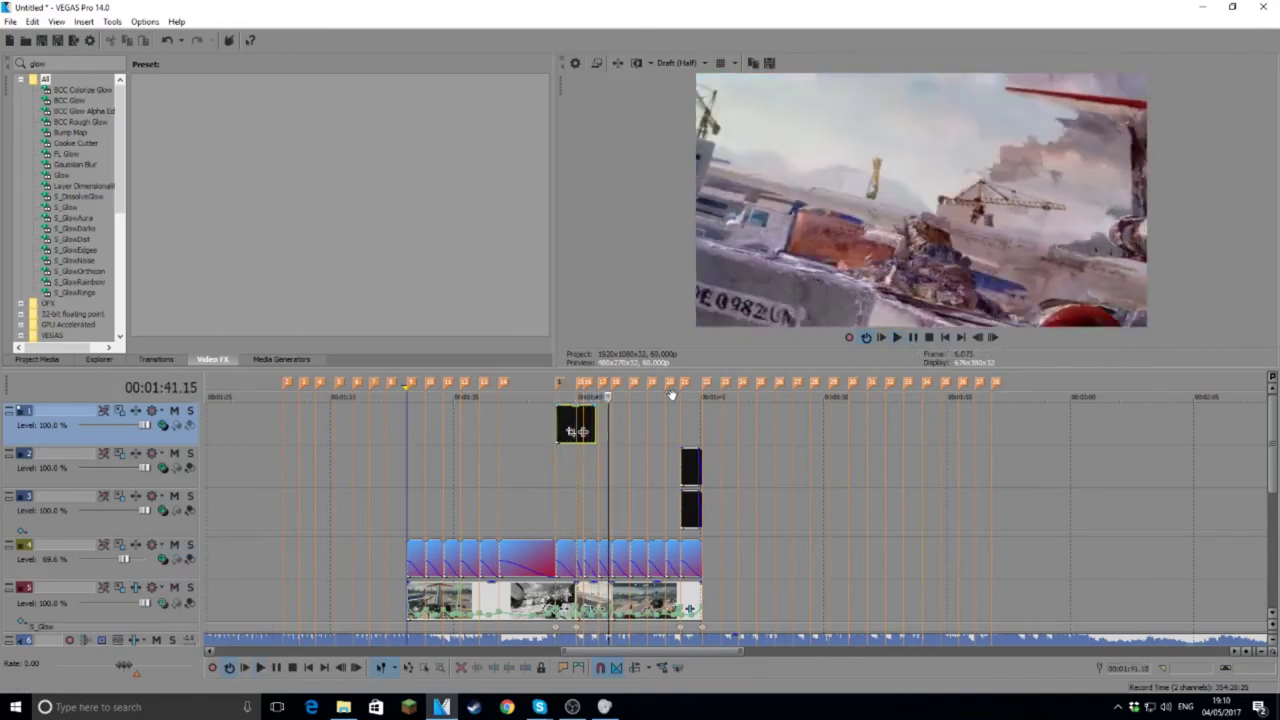
Step: Extend the end of the +500 score overlay by about one second and review the montage in playback
left_click(562, 422)
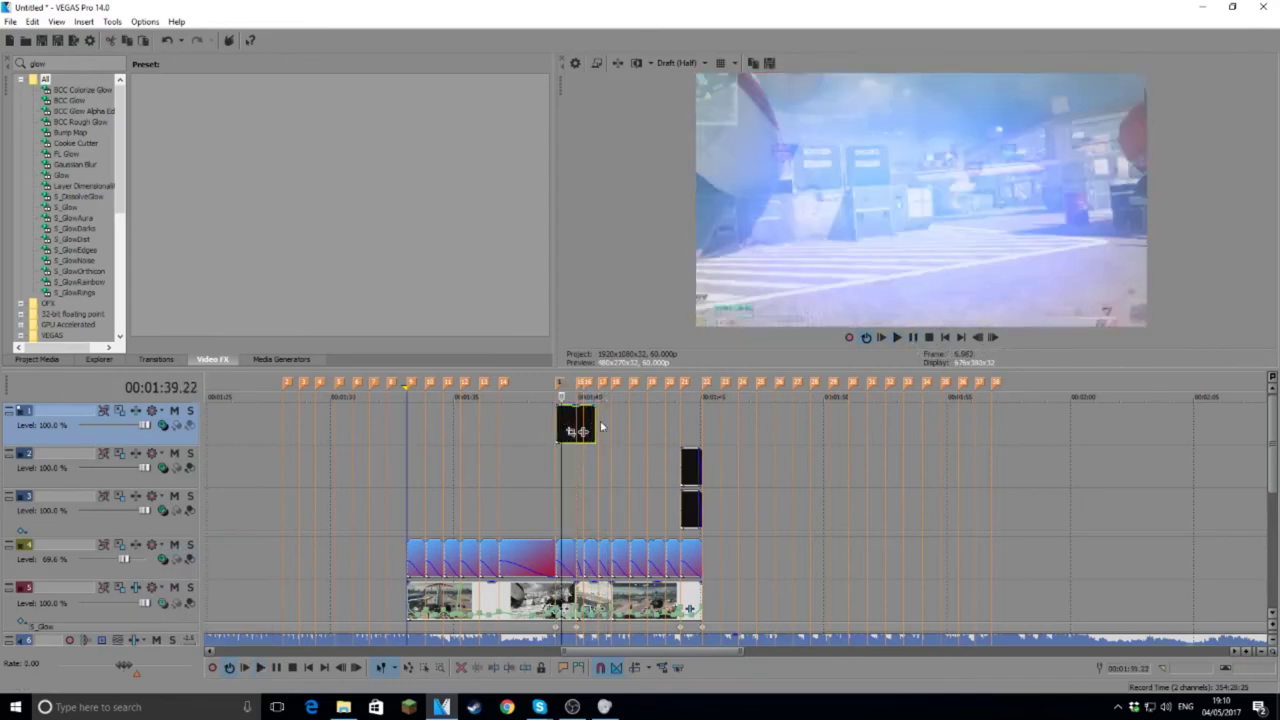
mouse_move(594, 418)
left_mouse_down()
mouse_move(640, 418)
mouse_move(617, 418)
left_mouse_up()
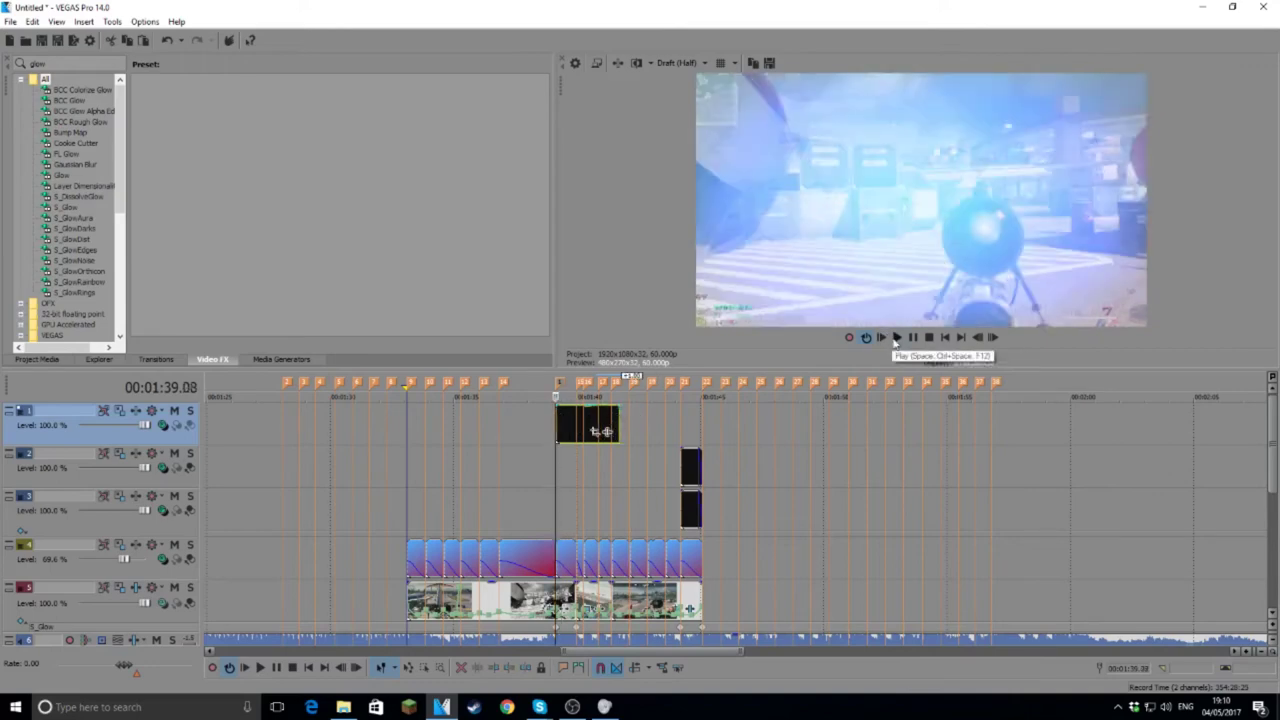
left_click(904, 339)
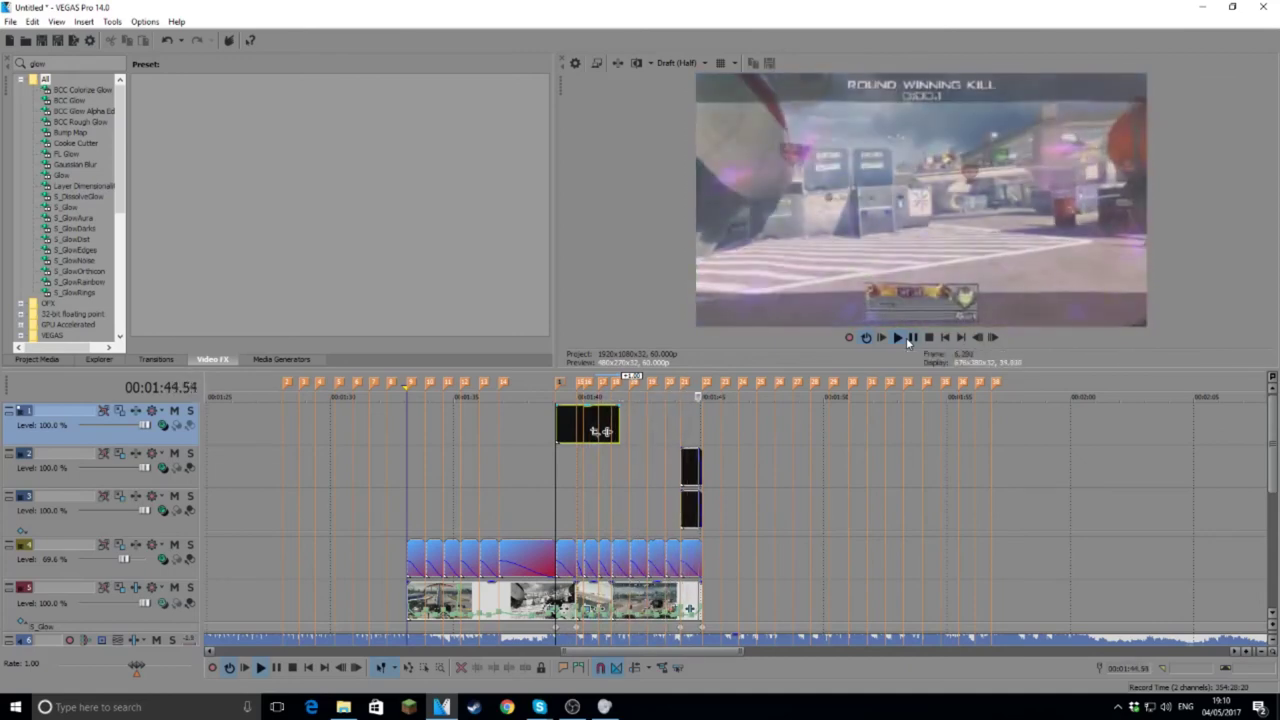
left_click(408, 387)
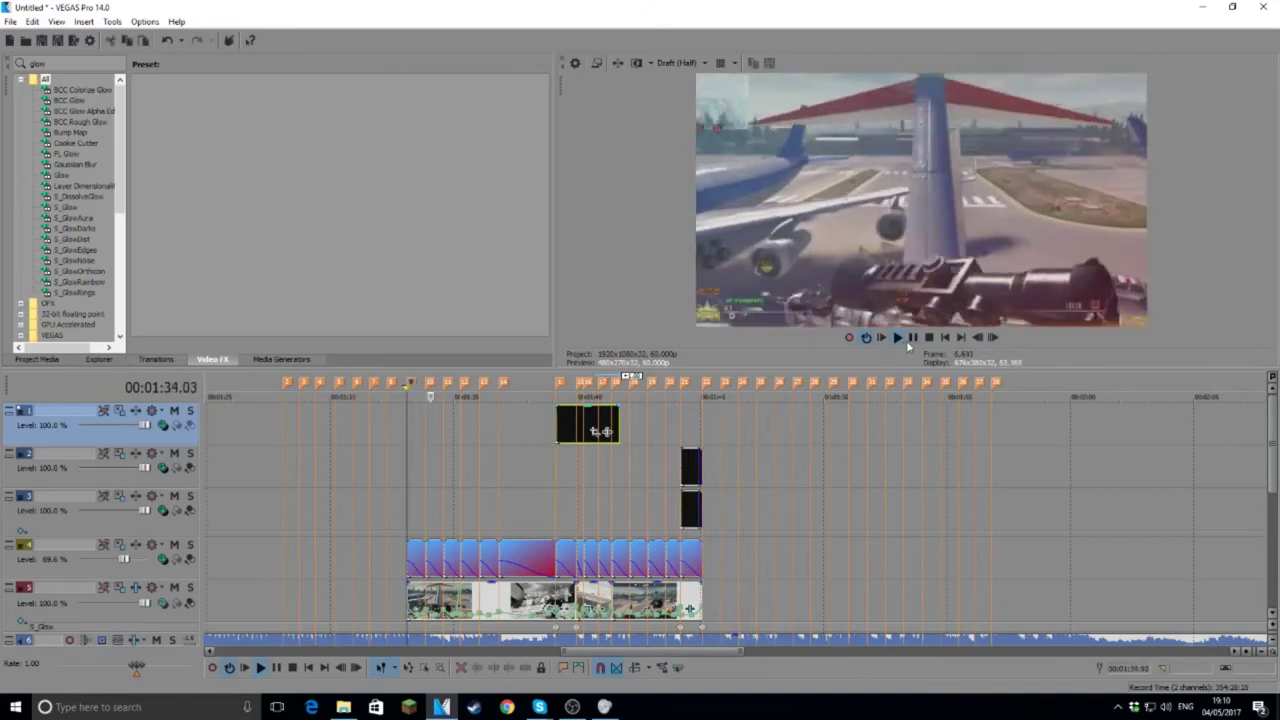
Step: Try a blue glitch overlay from the Editing Pack folder on the top track at the start of the montage
left_click(343, 707)
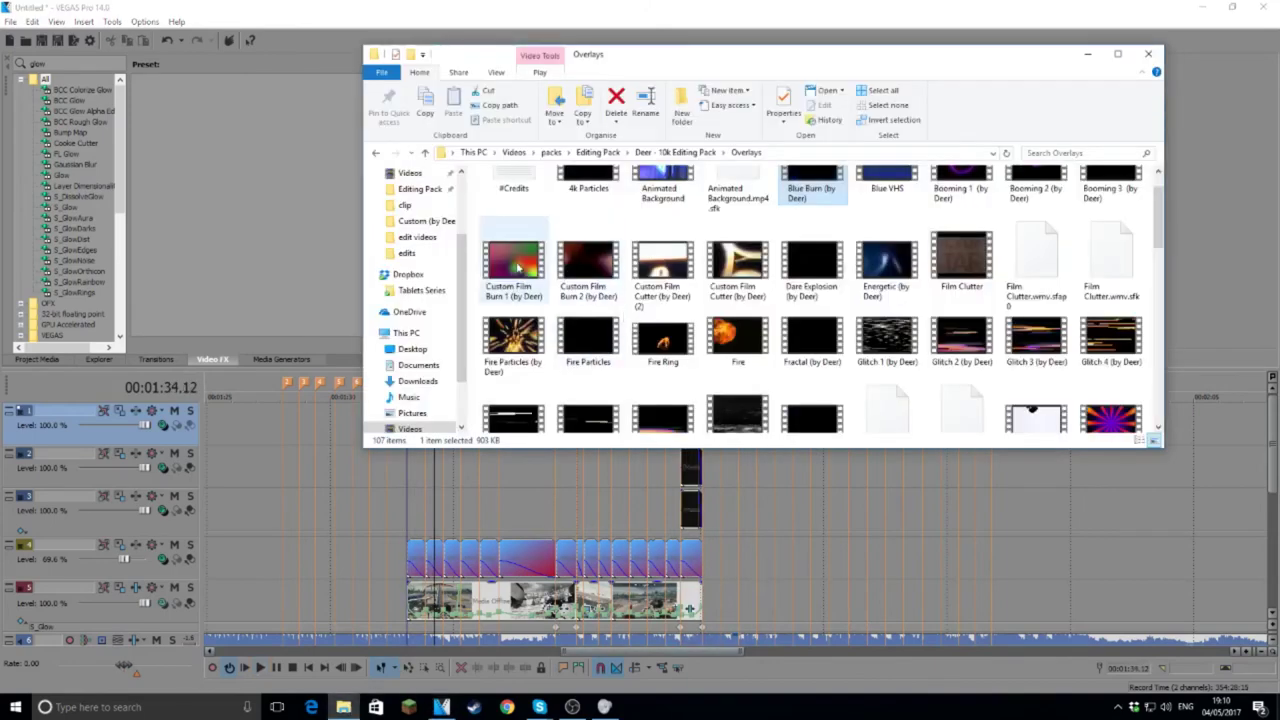
scroll(650, 290, "down", 10)
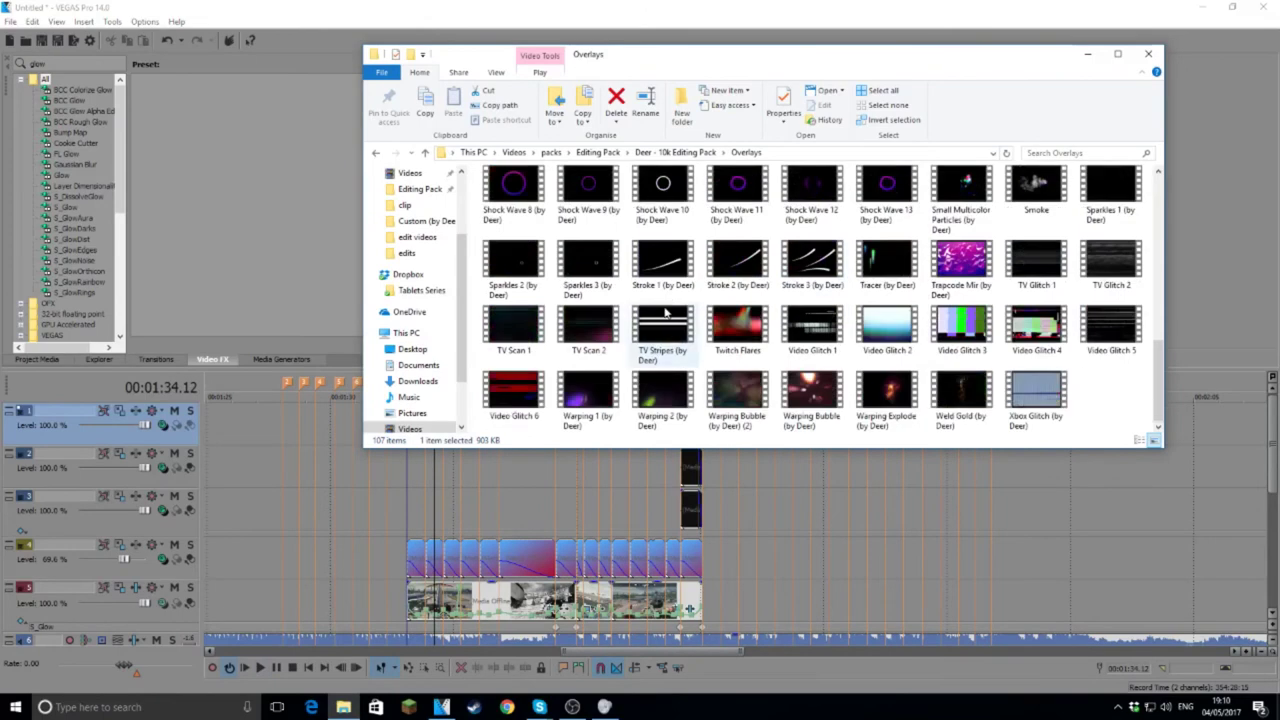
key("alt+Up")
key("alt+Up")
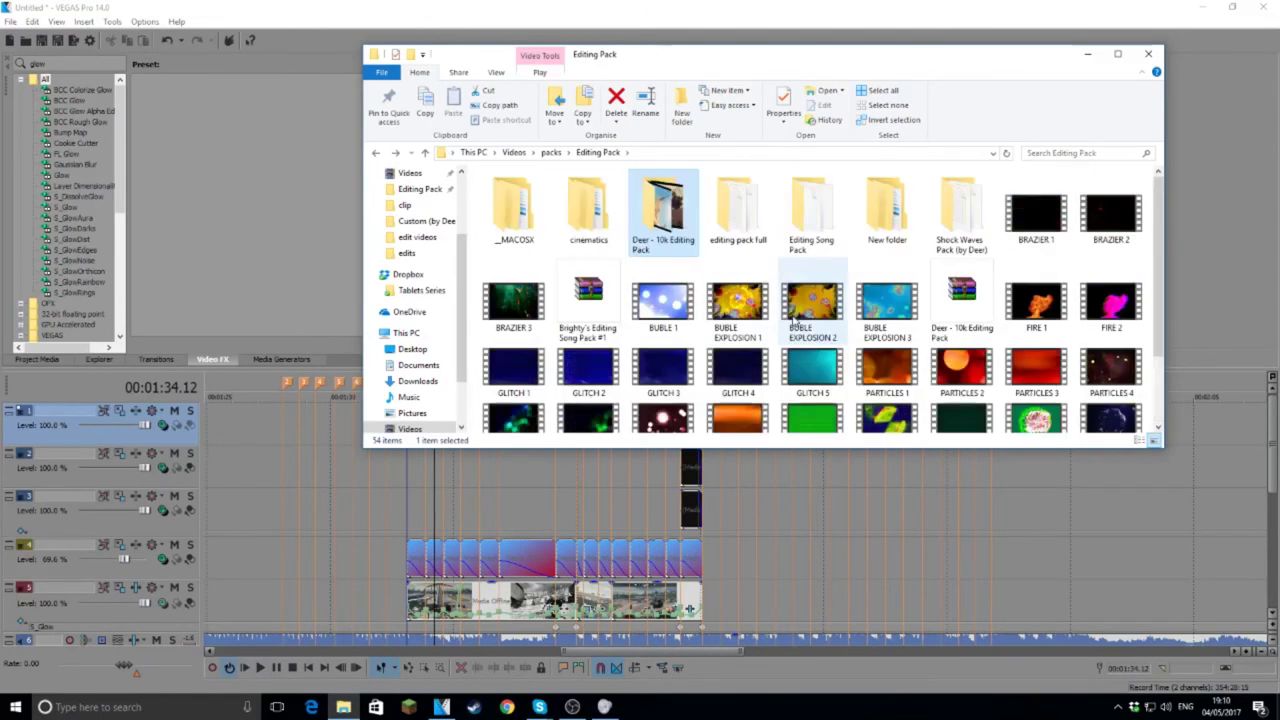
scroll(688, 283, "down", 3)
left_click_drag(961, 225, 409, 464)
left_click(468, 486)
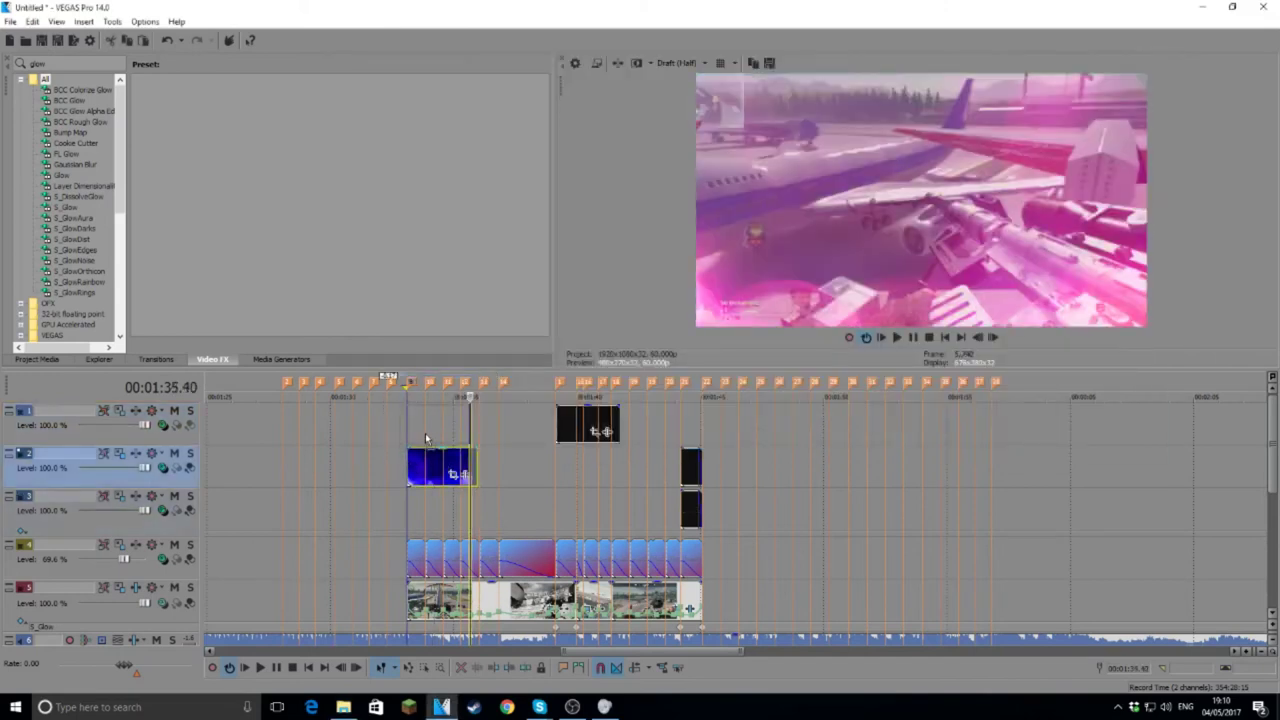
left_click_drag(416, 467, 418, 425)
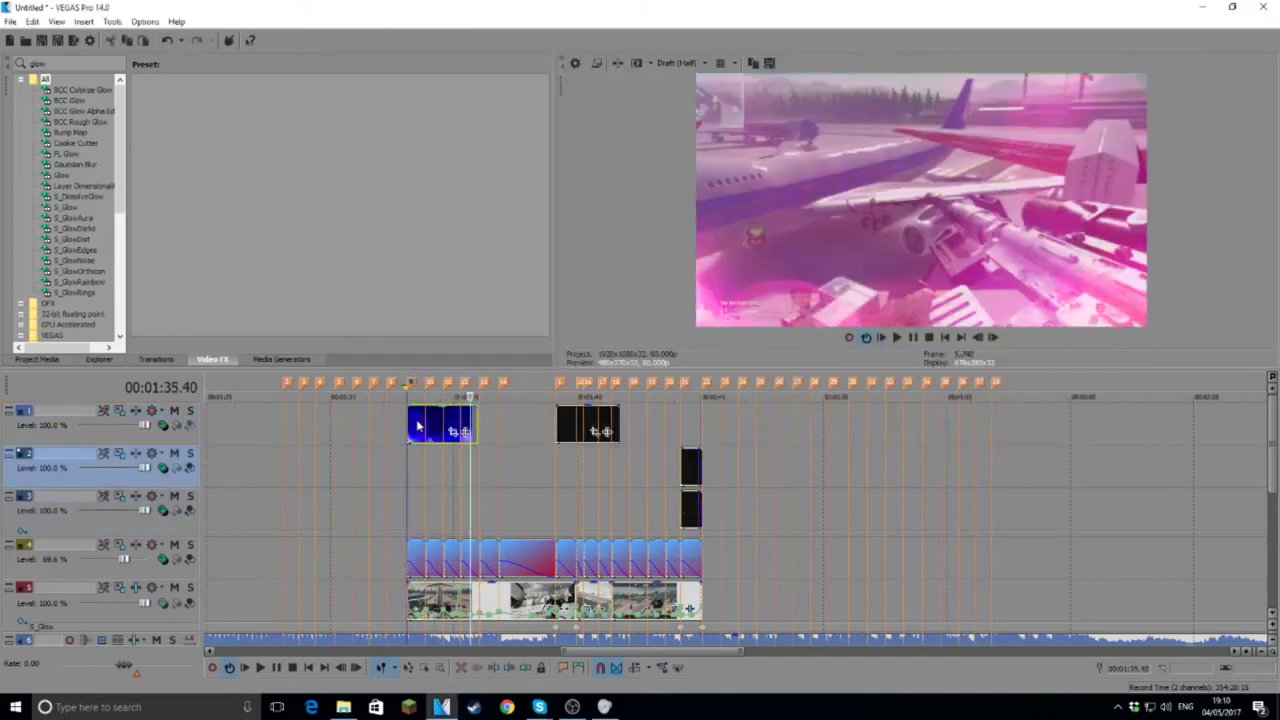
Step: Try fading out the blue glitch overlay, play it back from the montage's start, and delete the overlay
left_click_drag(478, 398, 410, 401)
left_click(419, 385)
left_click(897, 338)
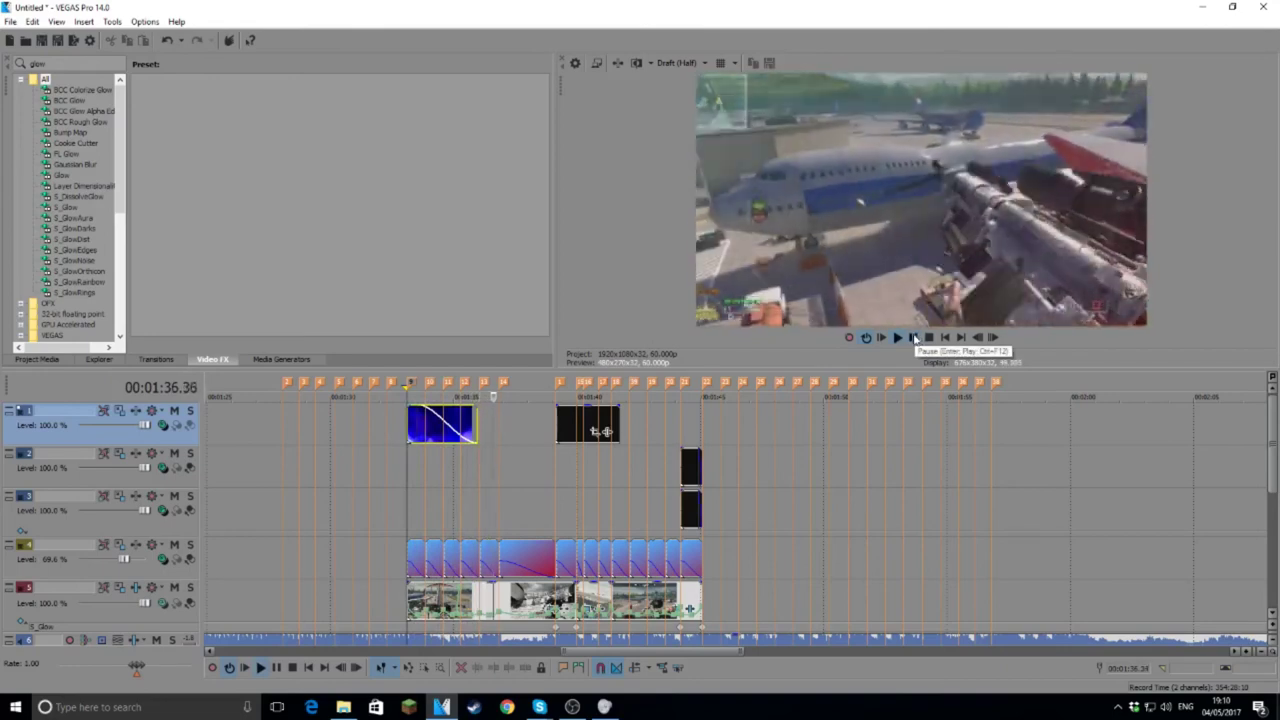
left_click(913, 338)
left_click(443, 432)
key("Delete")
Step: Add a different blue glitch overlay from the Editing Pack folder on the top track at the montage's start and fade it out across its length
left_click(311, 707)
left_click(342, 707)
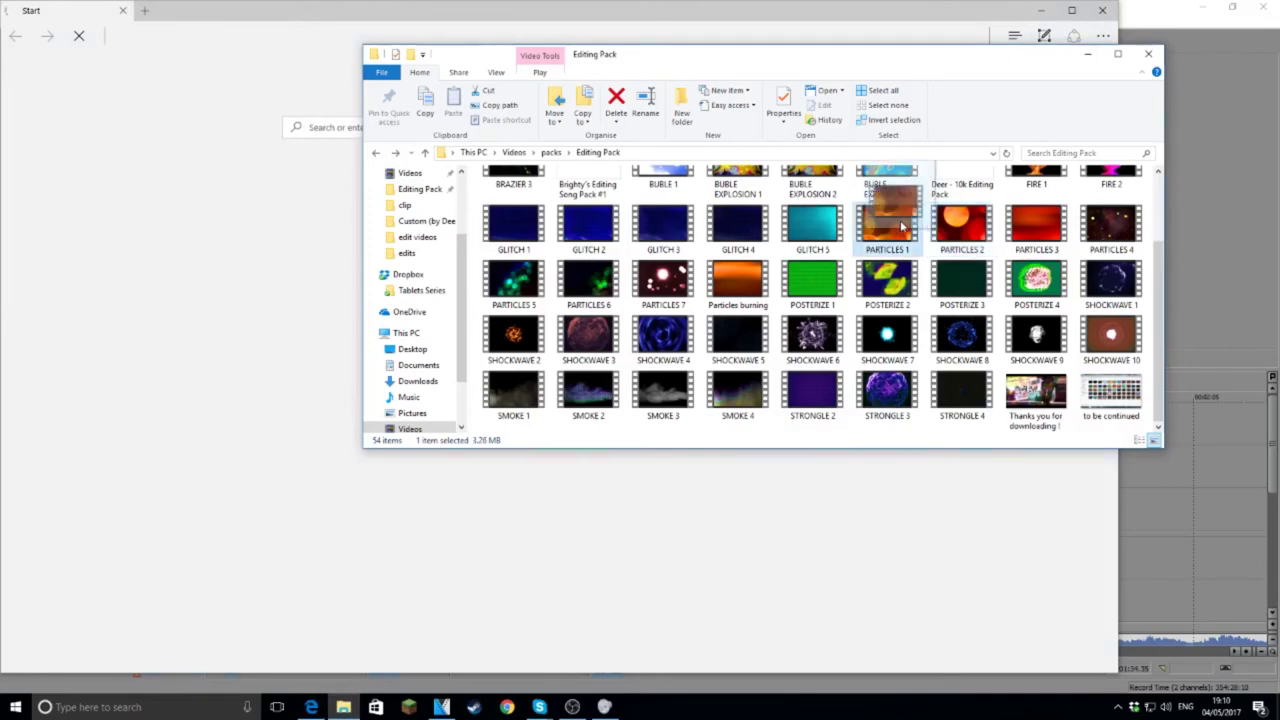
left_click_drag(1036, 225, 454, 667)
left_click_drag(416, 456, 418, 424)
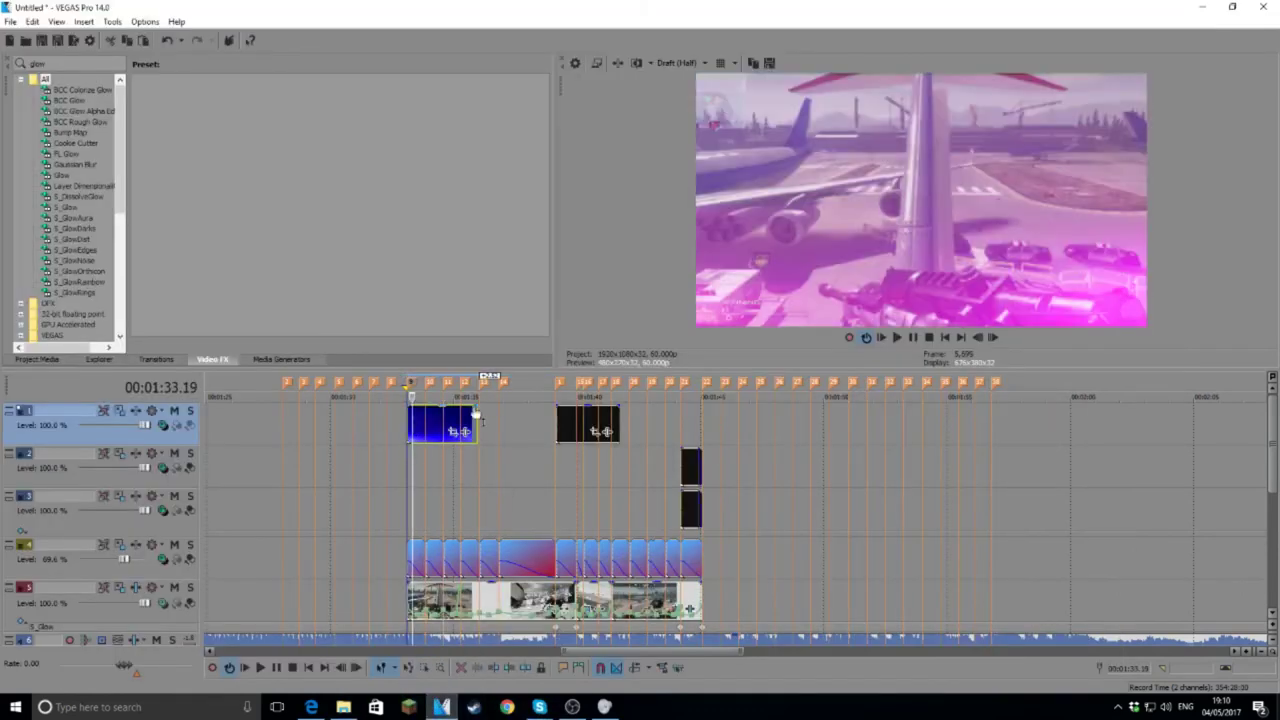
left_click_drag(477, 412, 412, 412)
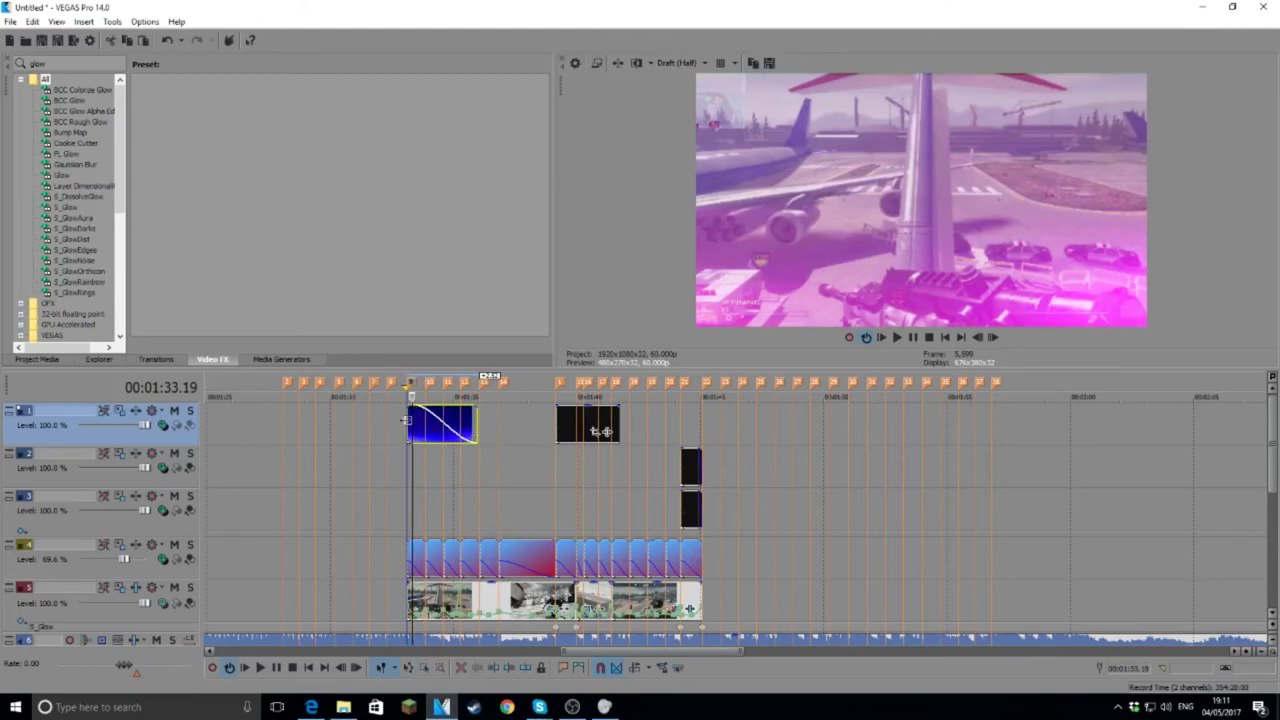
Step: Play back the faded glitch overlay from the start of the montage and pause once it has ended
left_click(425, 430)
left_click(407, 418)
left_click(881, 339)
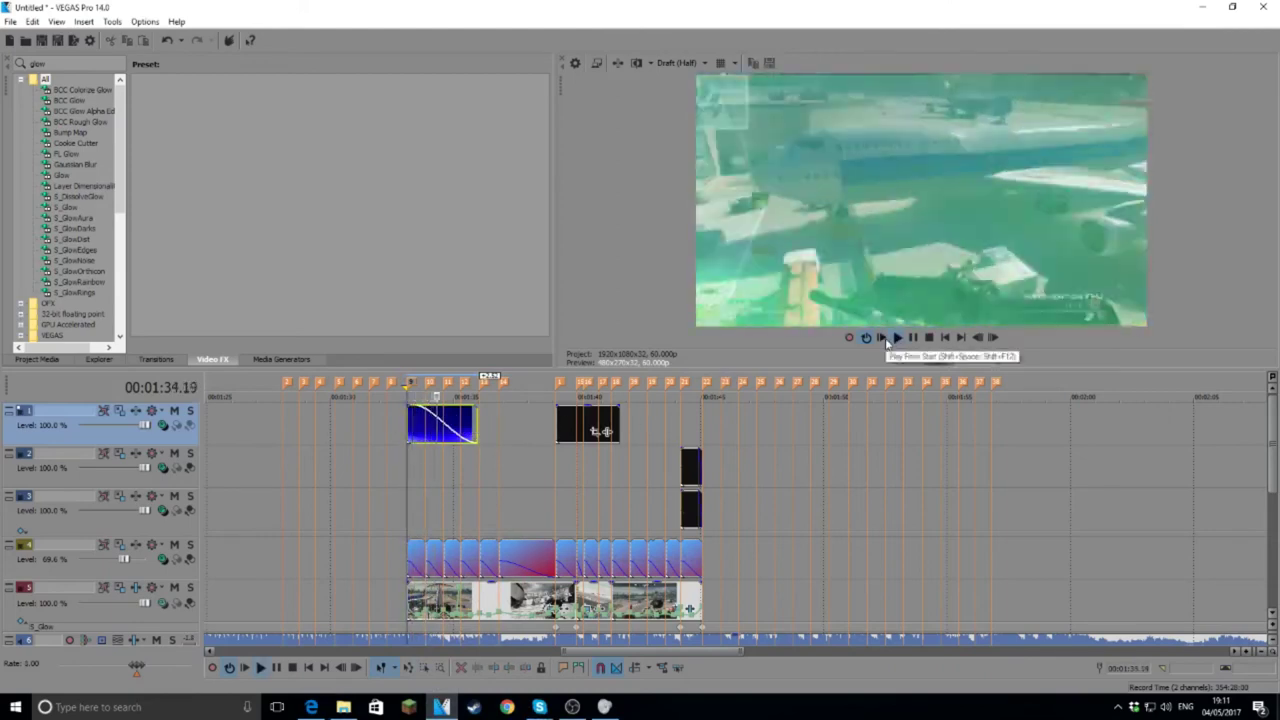
left_click(912, 337)
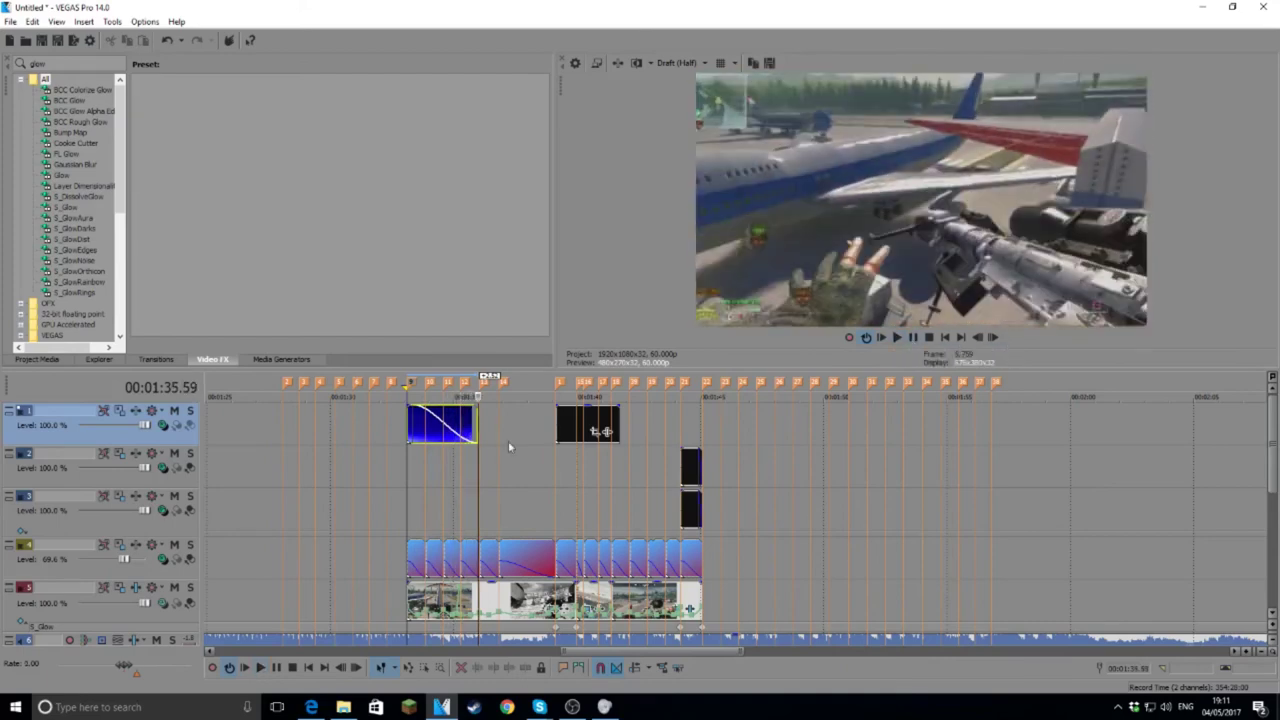
Step: Try stretching the glitch overlay across the montage to about 00:01:44.34, then trim it back to its original length
left_click_drag(477, 425, 687, 423)
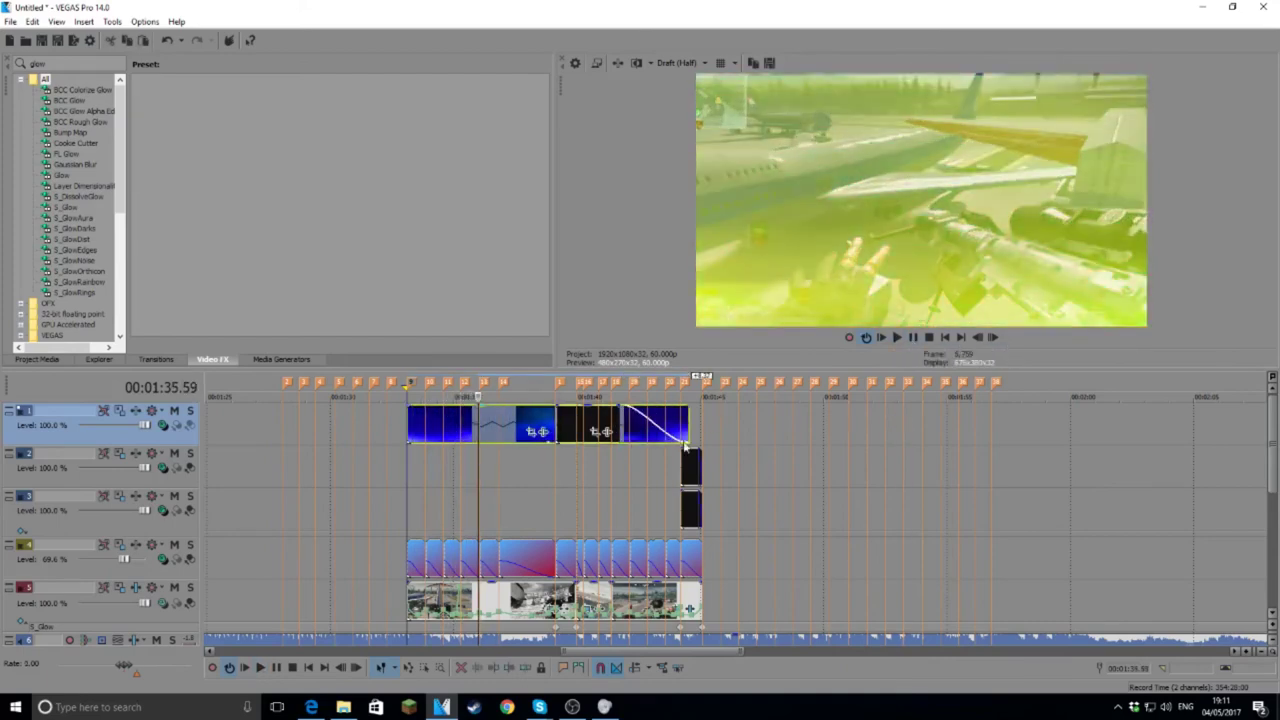
left_click(690, 423)
left_click_drag(690, 423, 475, 423)
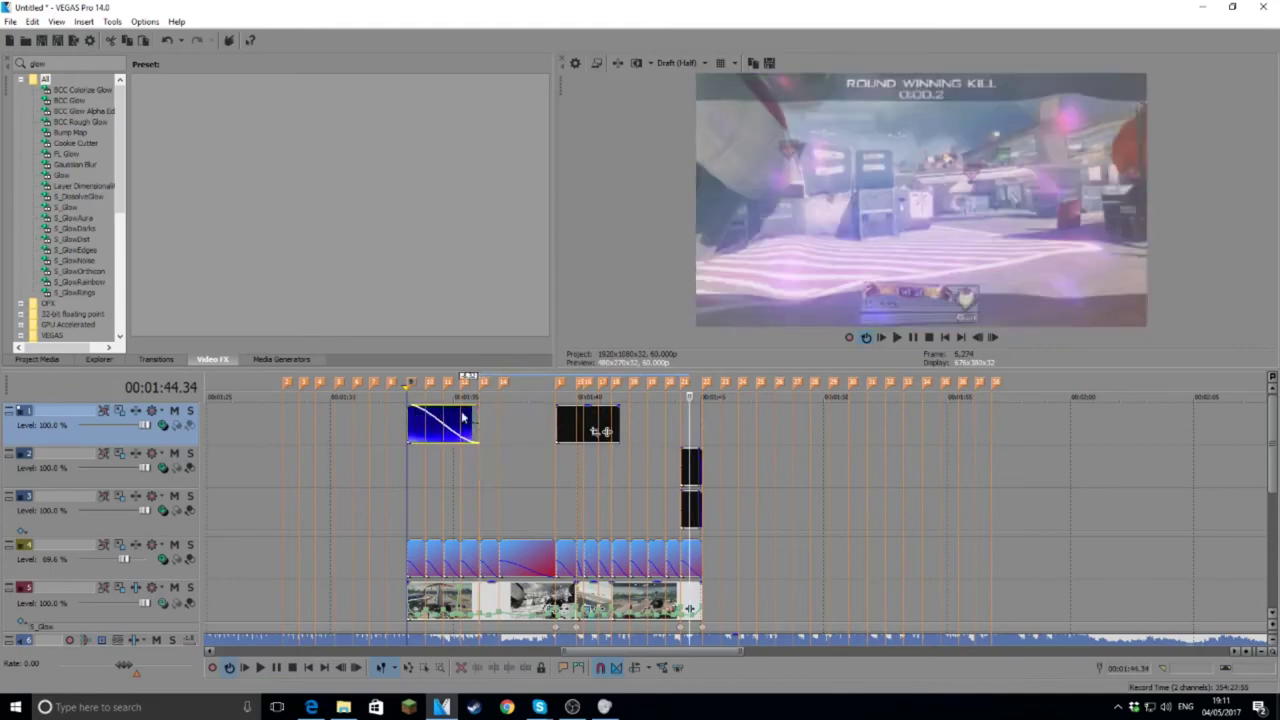
Step: Play back the montage from its first cut through the +500 score overlay
left_click(408, 385)
left_click(895, 338)
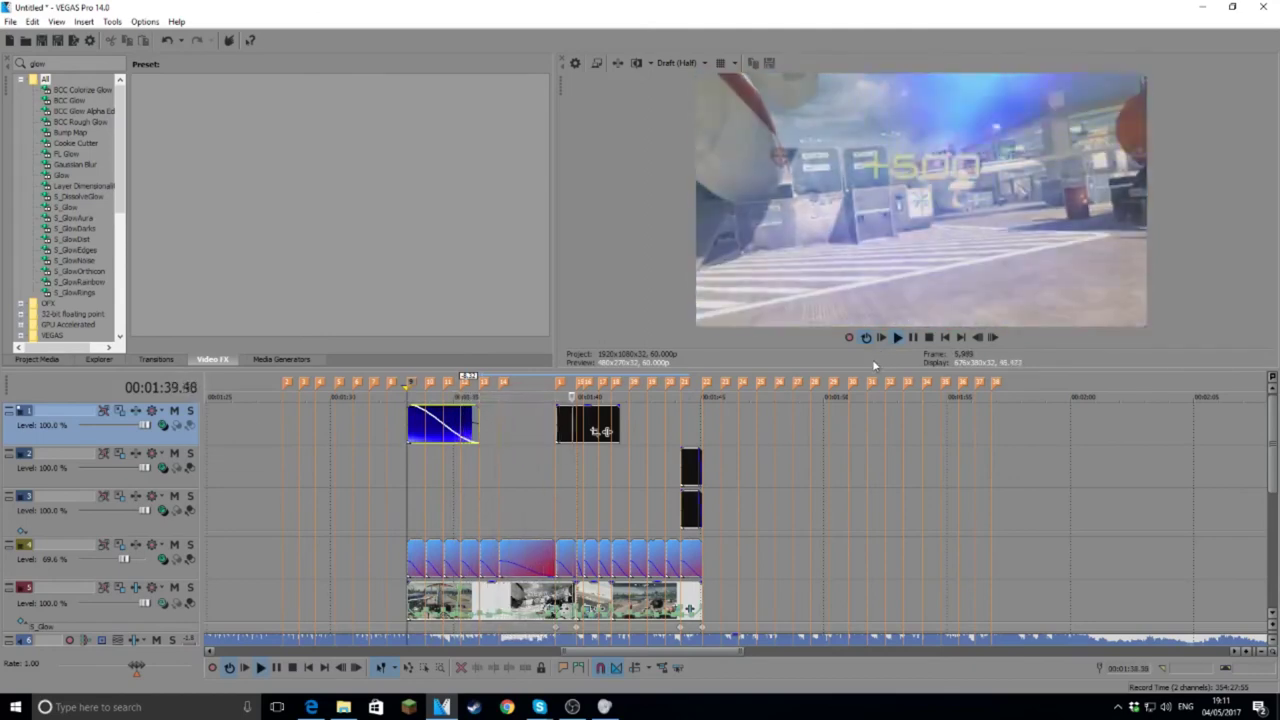
left_click(418, 555)
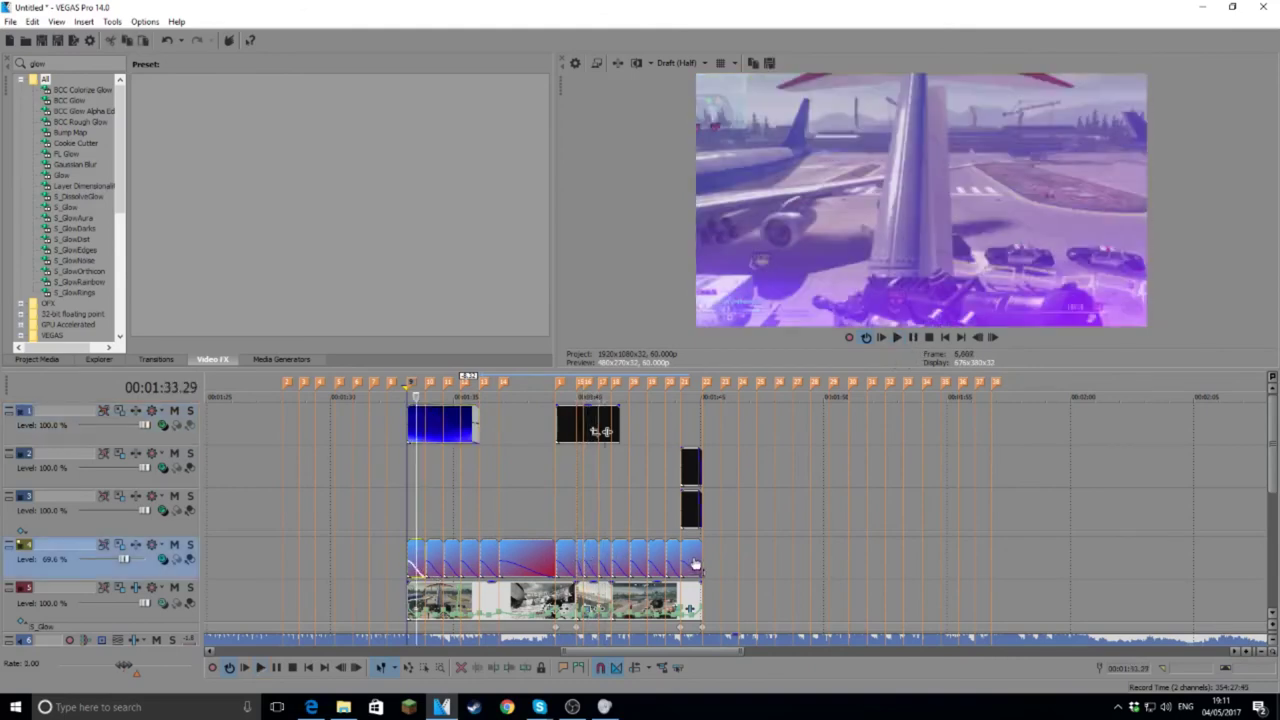
Step: Raise the opacity of the gradient event at 00:01:35.37 and play back that section from 00:01:35.15
left_click(467, 562)
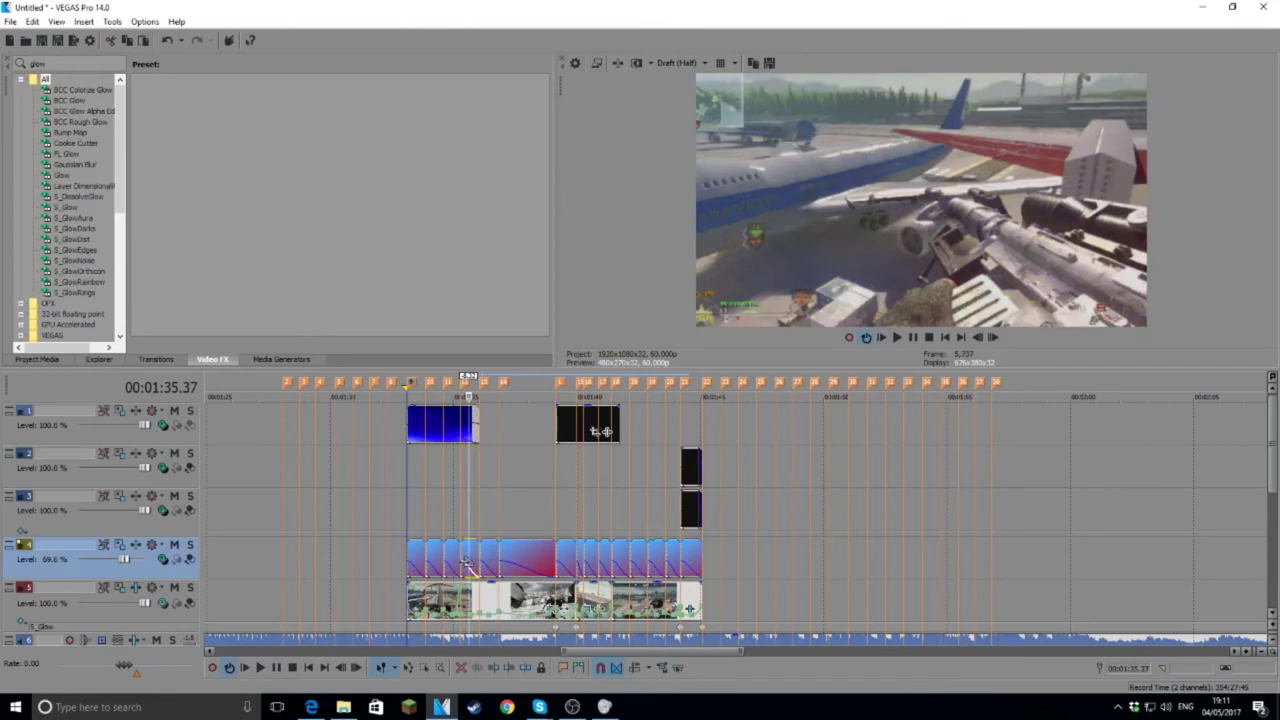
left_click_drag(470, 568, 475, 538)
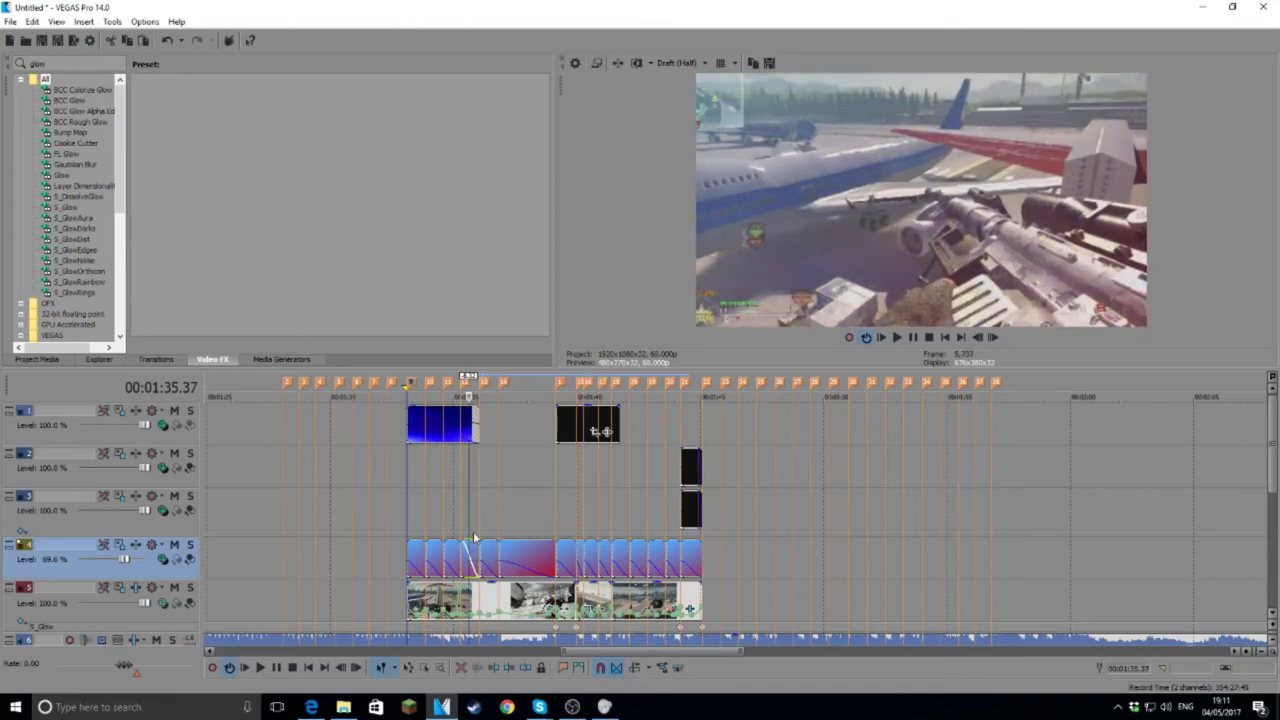
left_click(458, 515)
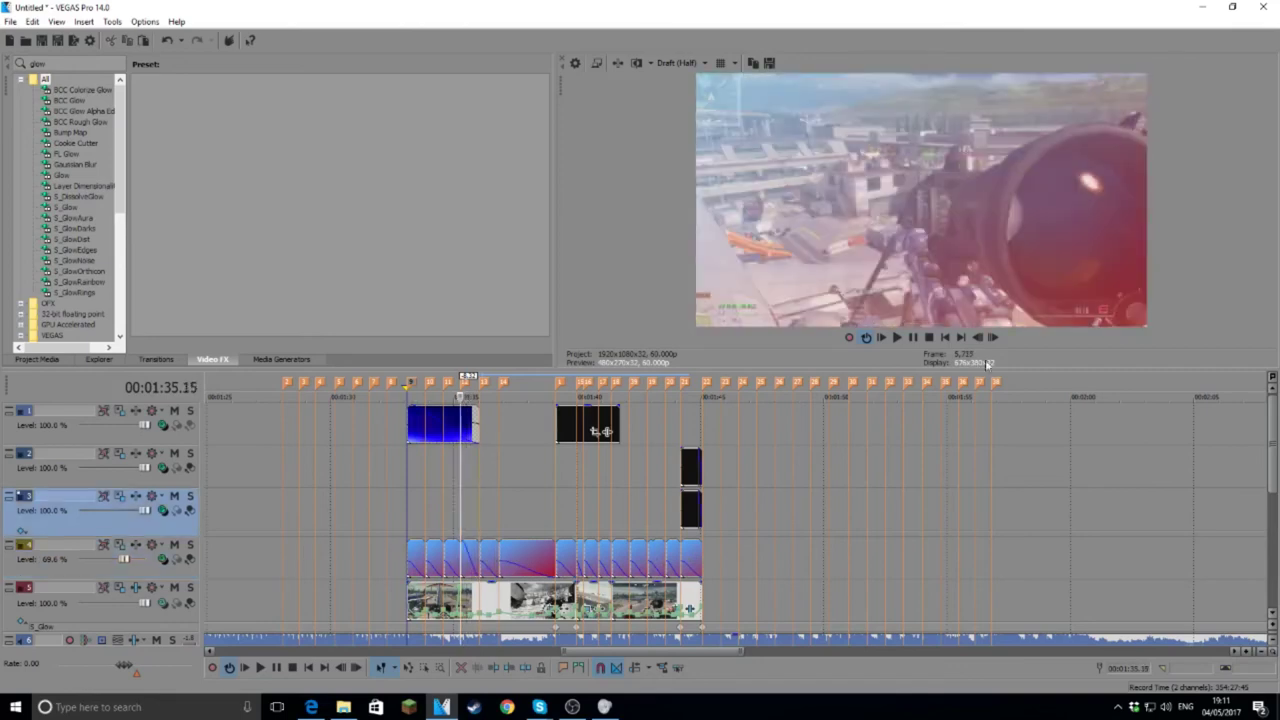
left_click(898, 338)
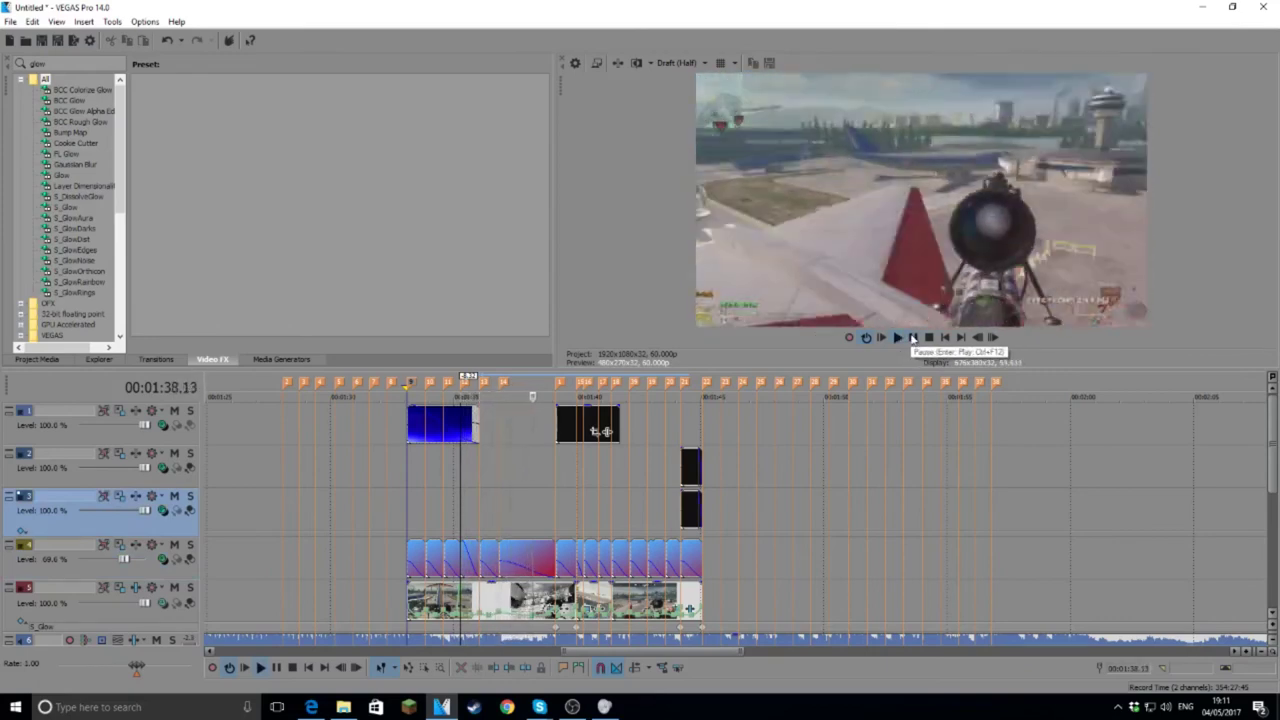
left_click(913, 338)
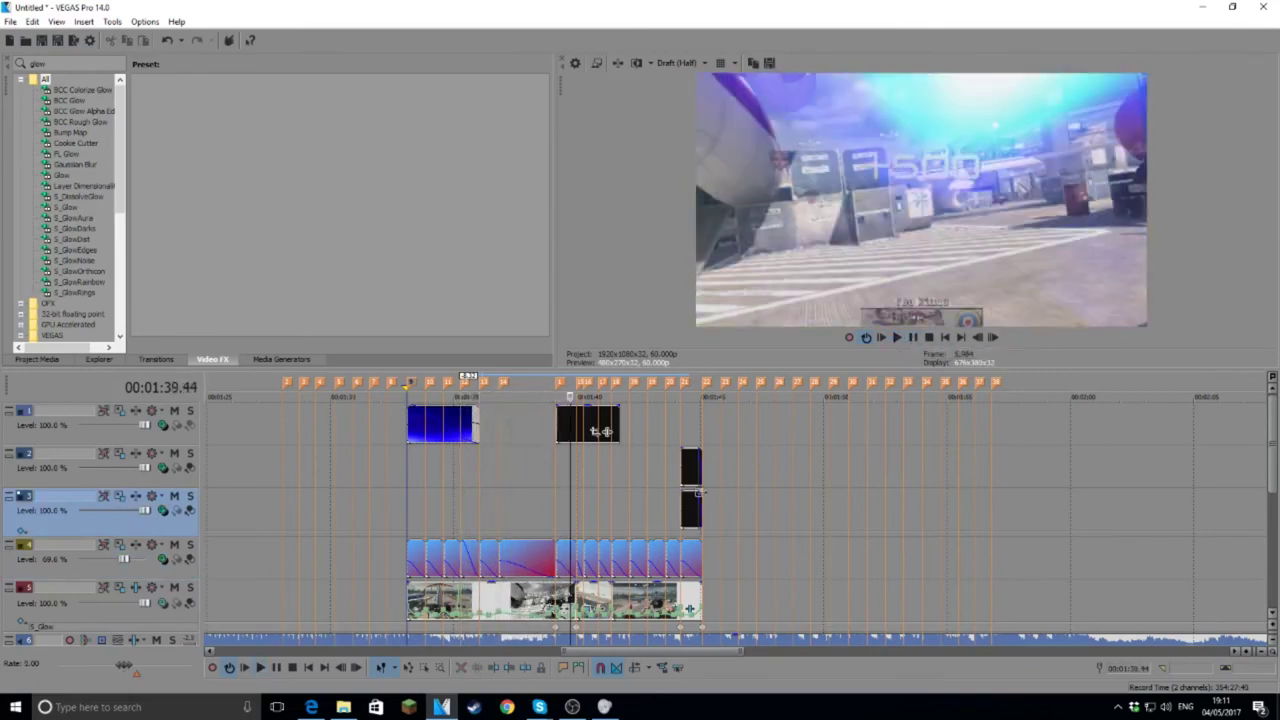
Step: Set the gradient event at the 00:01:39.08 cut to 100% opacity and raise the opacity of the last gradient event
left_click(564, 565)
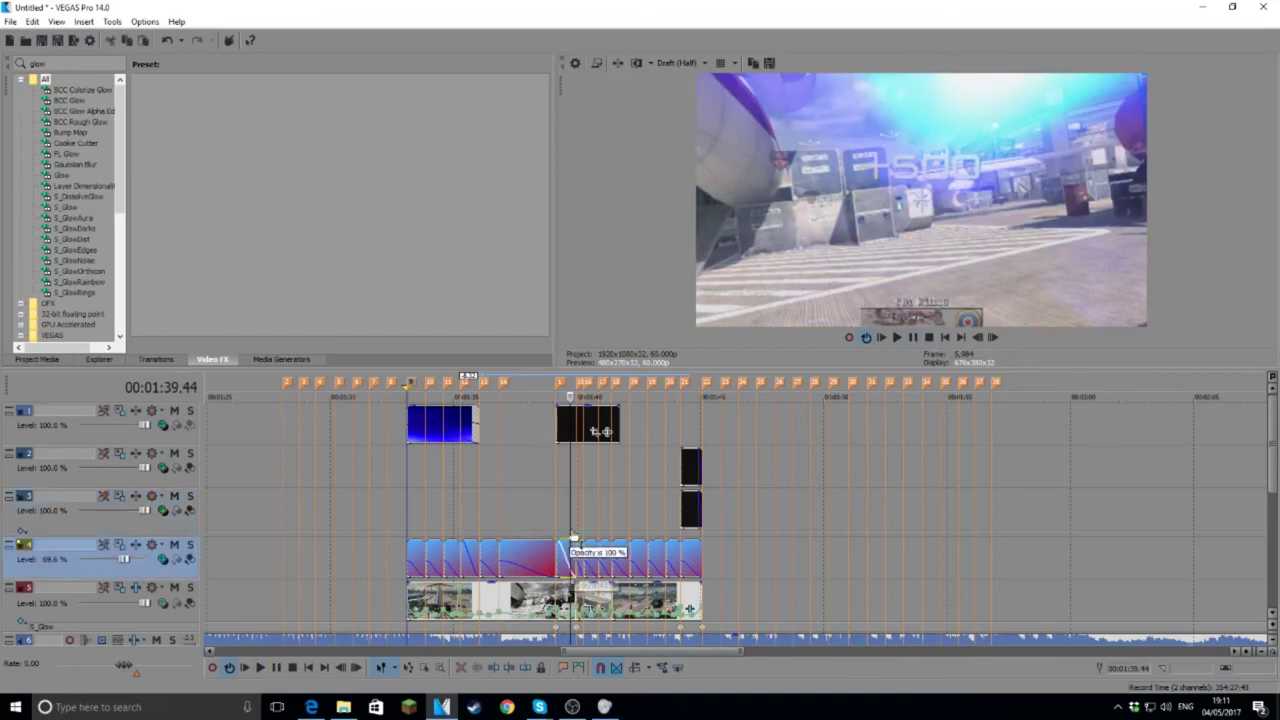
left_click(671, 556)
scroll(712, 571, "up", 5)
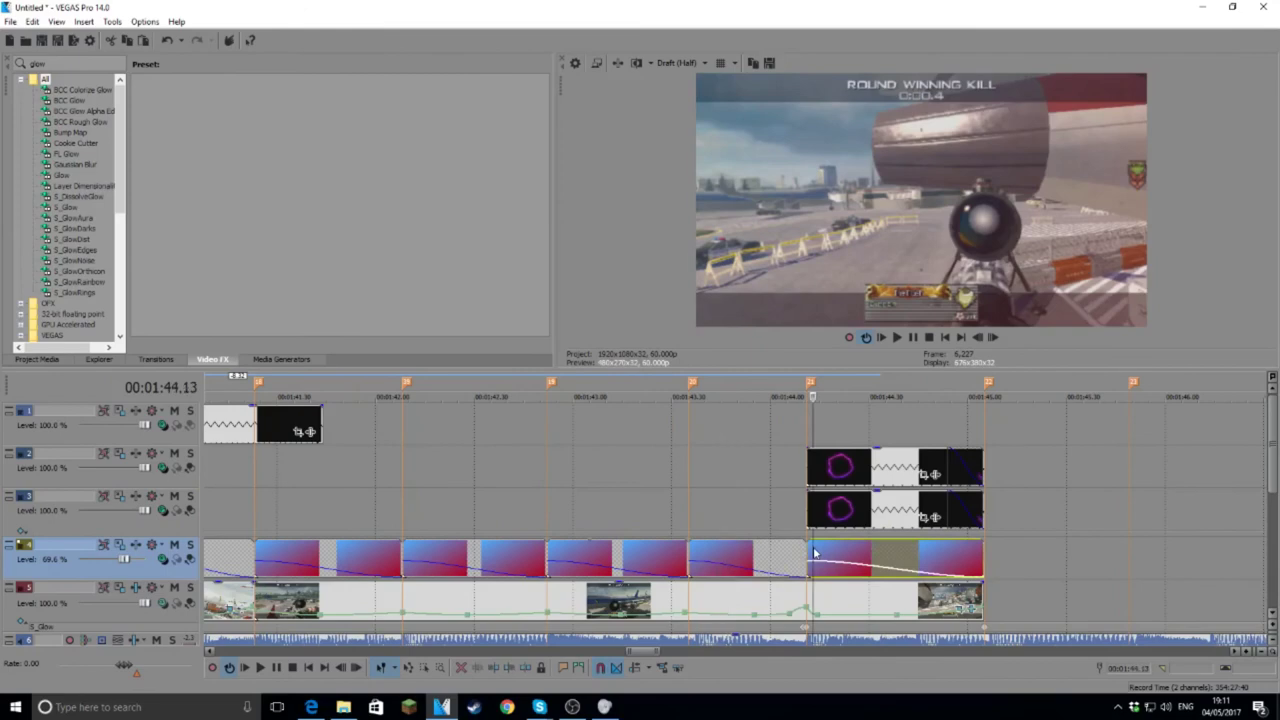
left_click(813, 556)
left_click_drag(826, 543, 808, 545)
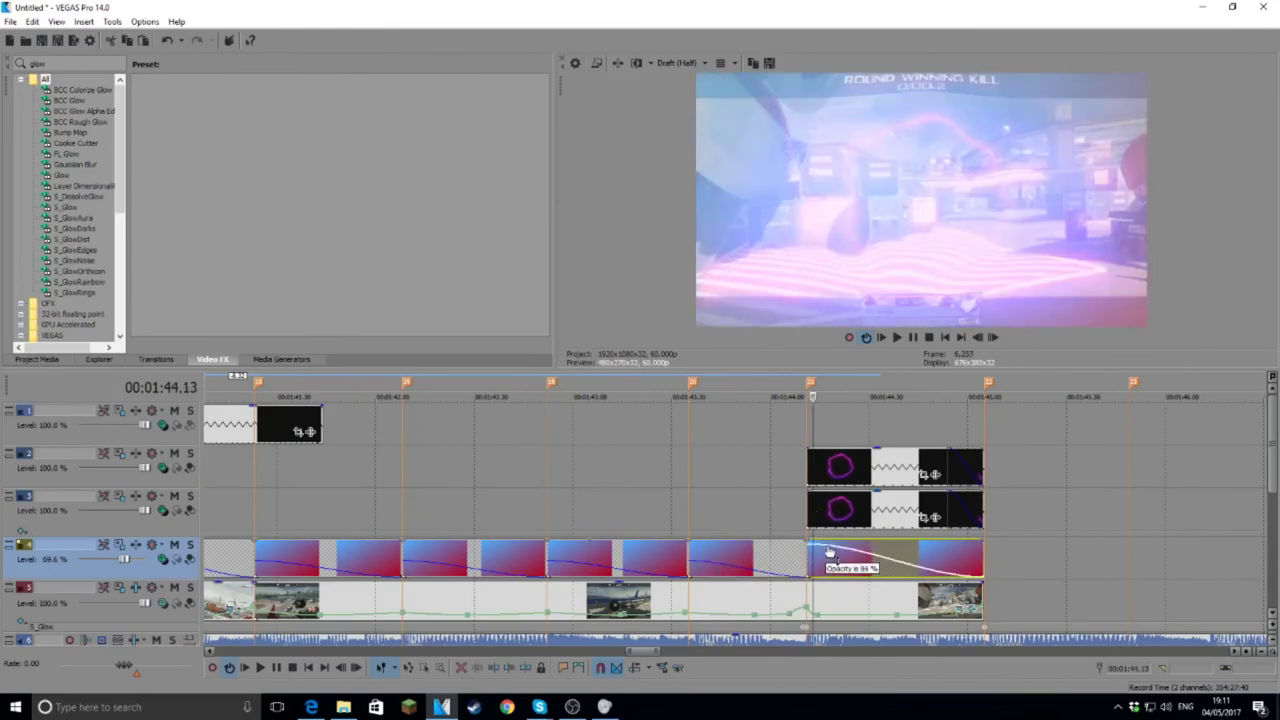
Step: Play back the ending from just before the last gradient event
left_click(801, 461)
left_click(896, 338)
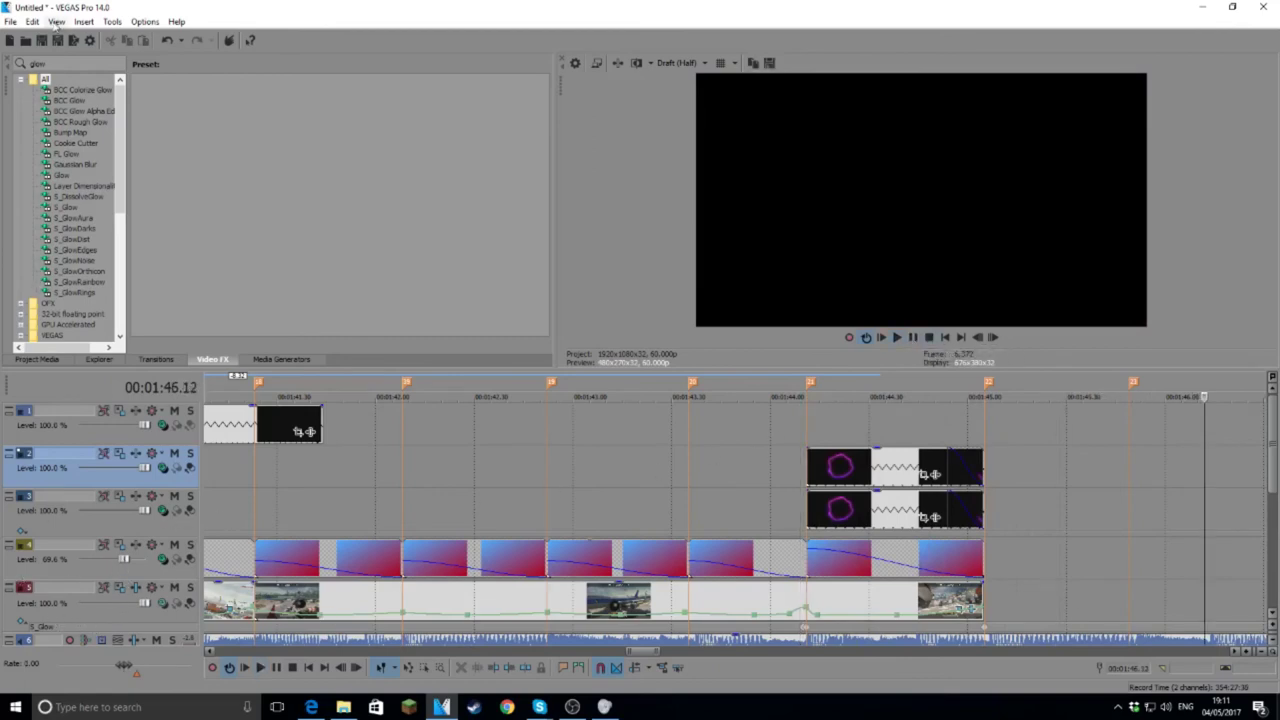
Step: Search the video effects for "sharpen" and apply S_Sharpen to the gameplay track, Track 5
left_click(83, 65)
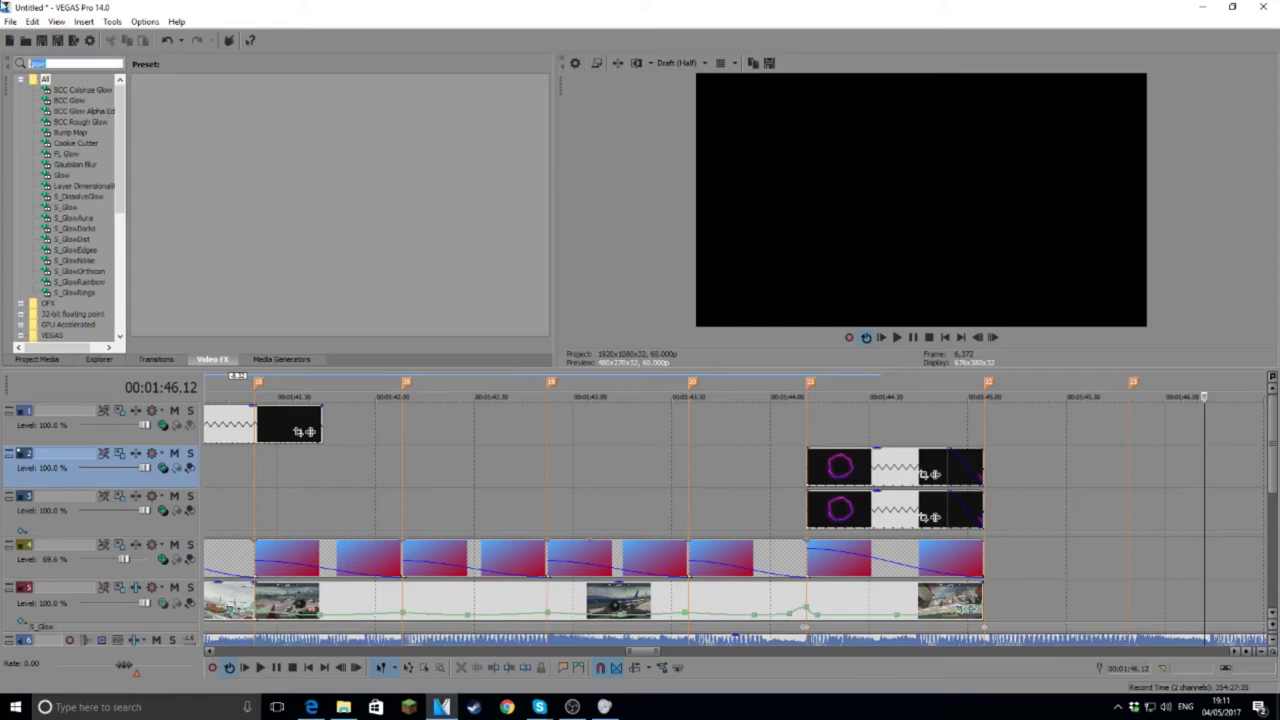
type("sharpen")
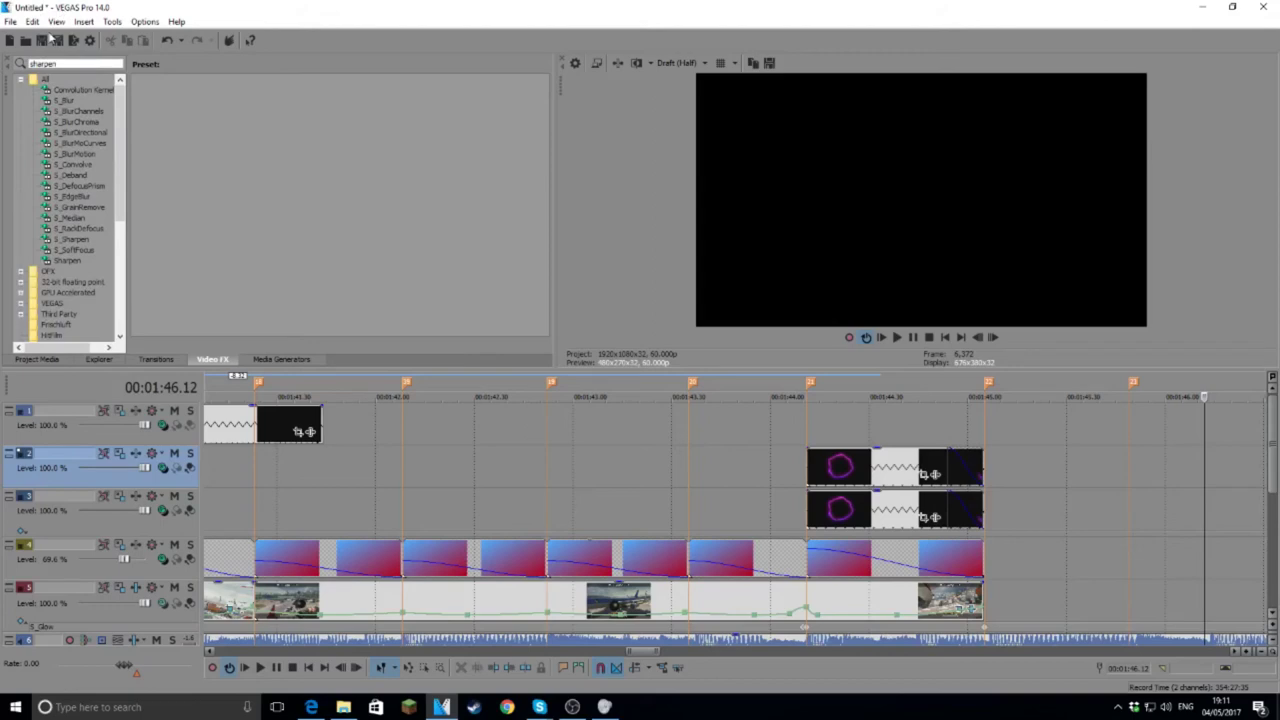
left_click_drag(75, 247, 113, 515)
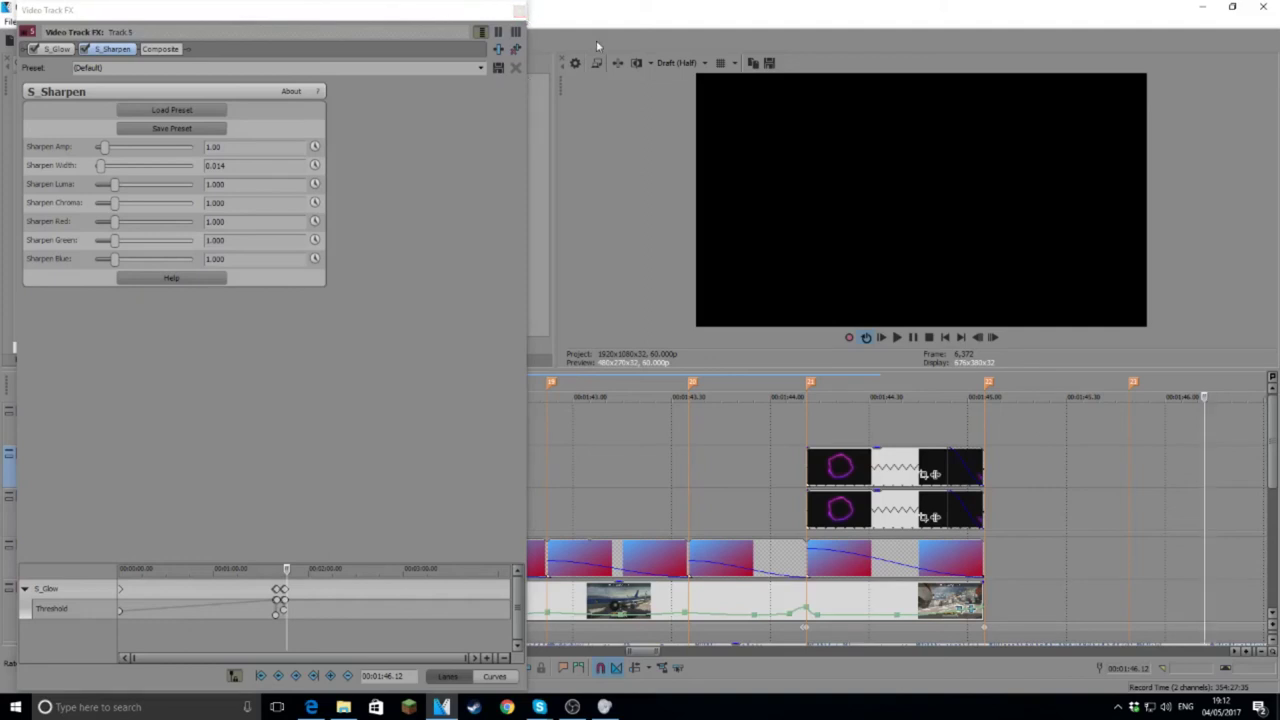
Step: Set the preview quality to Best (Full) and show a frame just before the last cut to check the sharpening
left_click(703, 64)
mouse_move(700, 127)
left_click(755, 142)
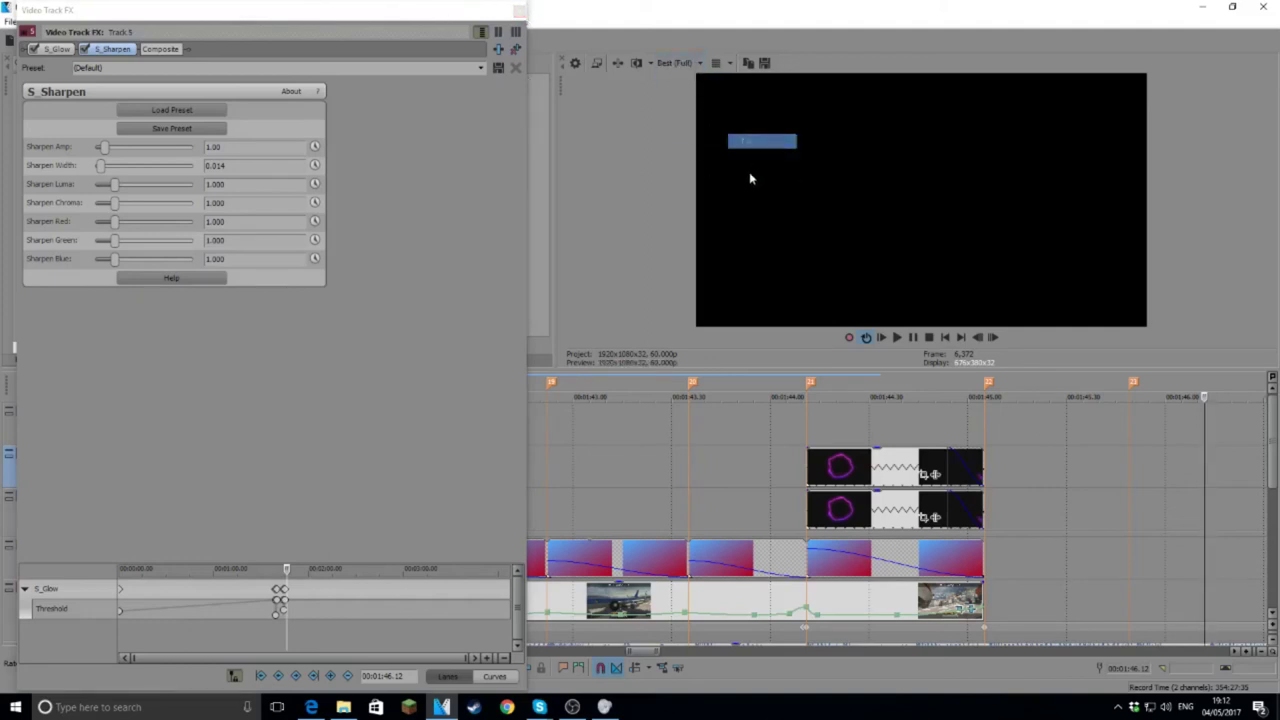
left_click(785, 385)
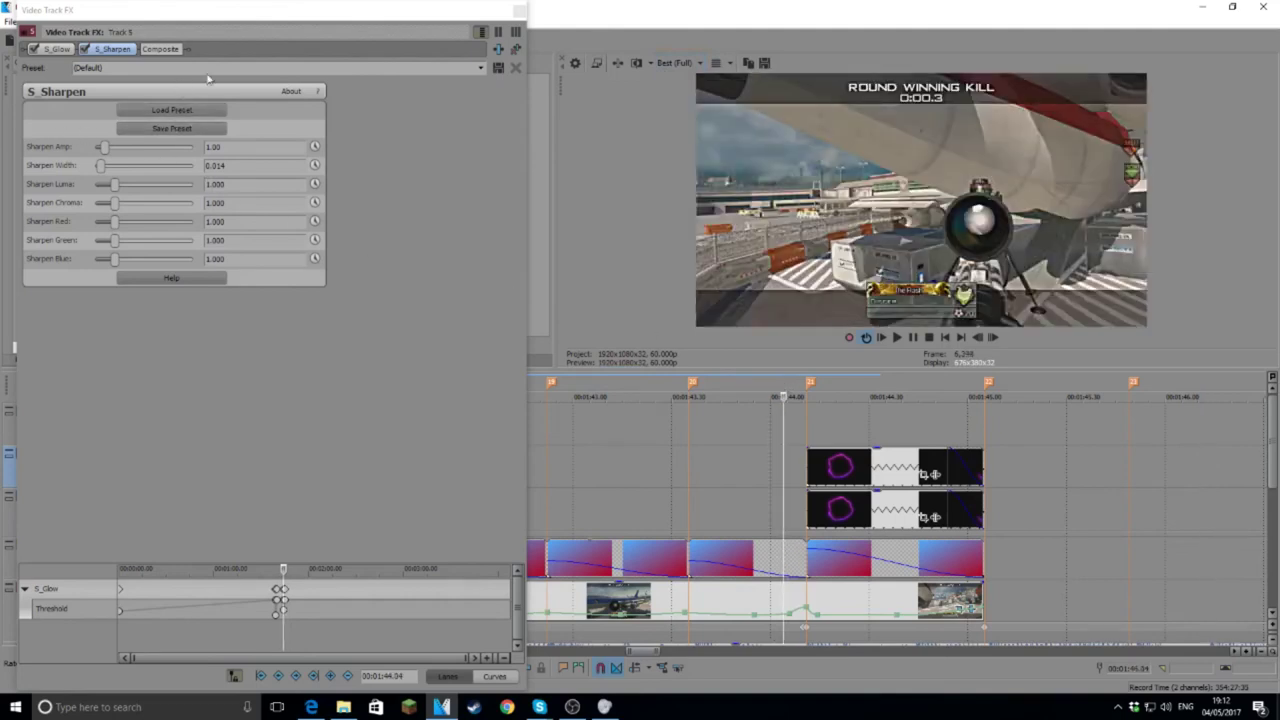
Step: Load the #1 preset for S_Sharpen, play back the ending and show an earlier frame to check the sharpening
left_click(481, 67)
left_click(275, 90)
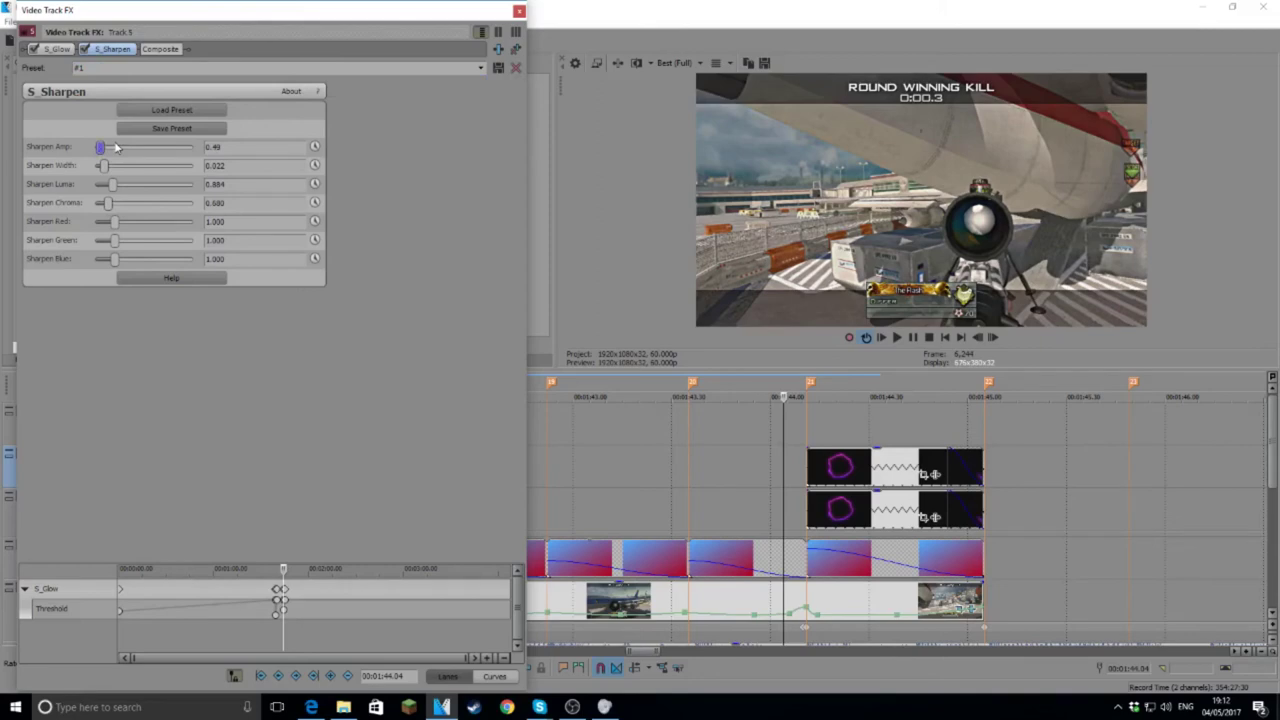
left_click(896, 337)
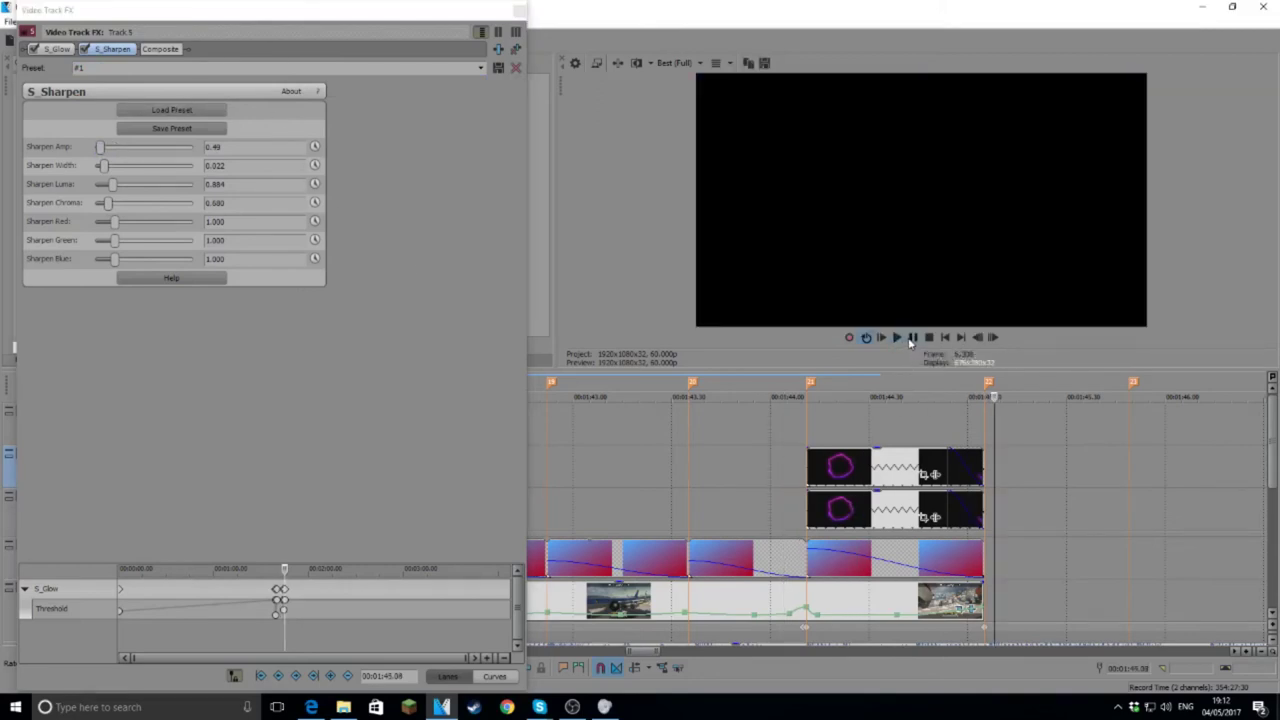
left_click(604, 382)
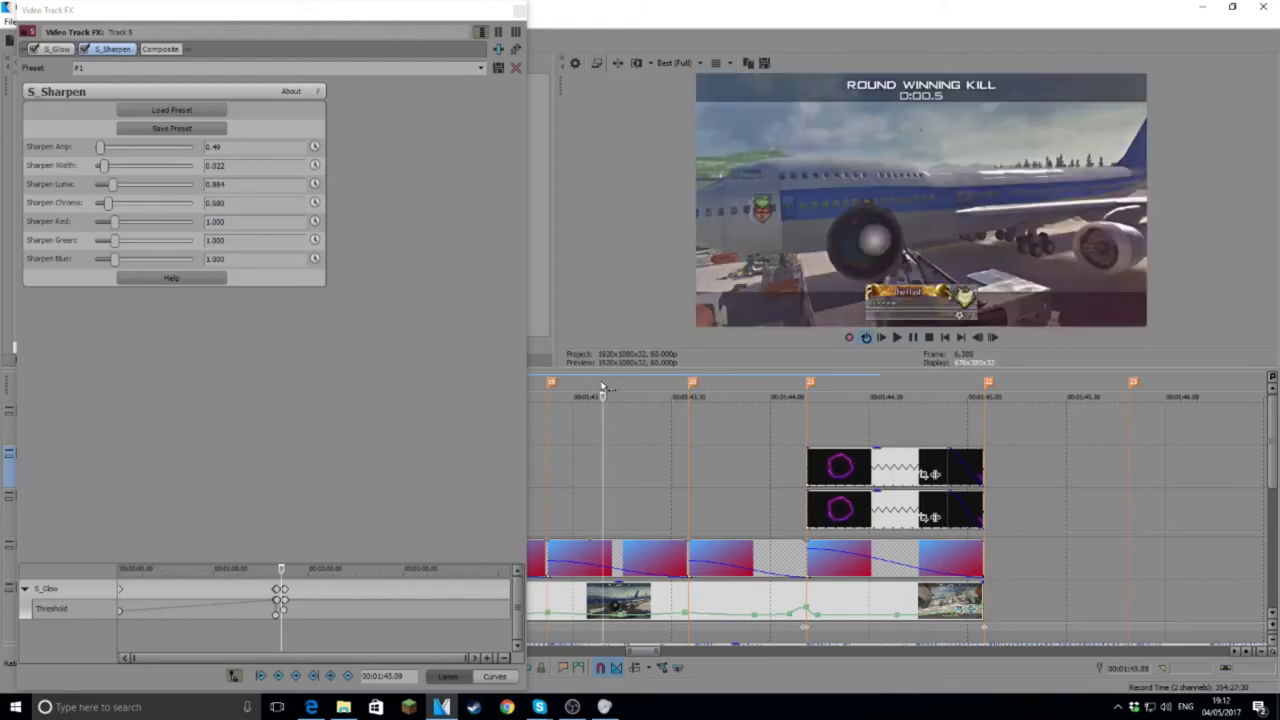
Step: Move S_Sharpen ahead of S_Glow in Track 5's effect chain and play back the ending from just before the last cut
left_click(84, 49)
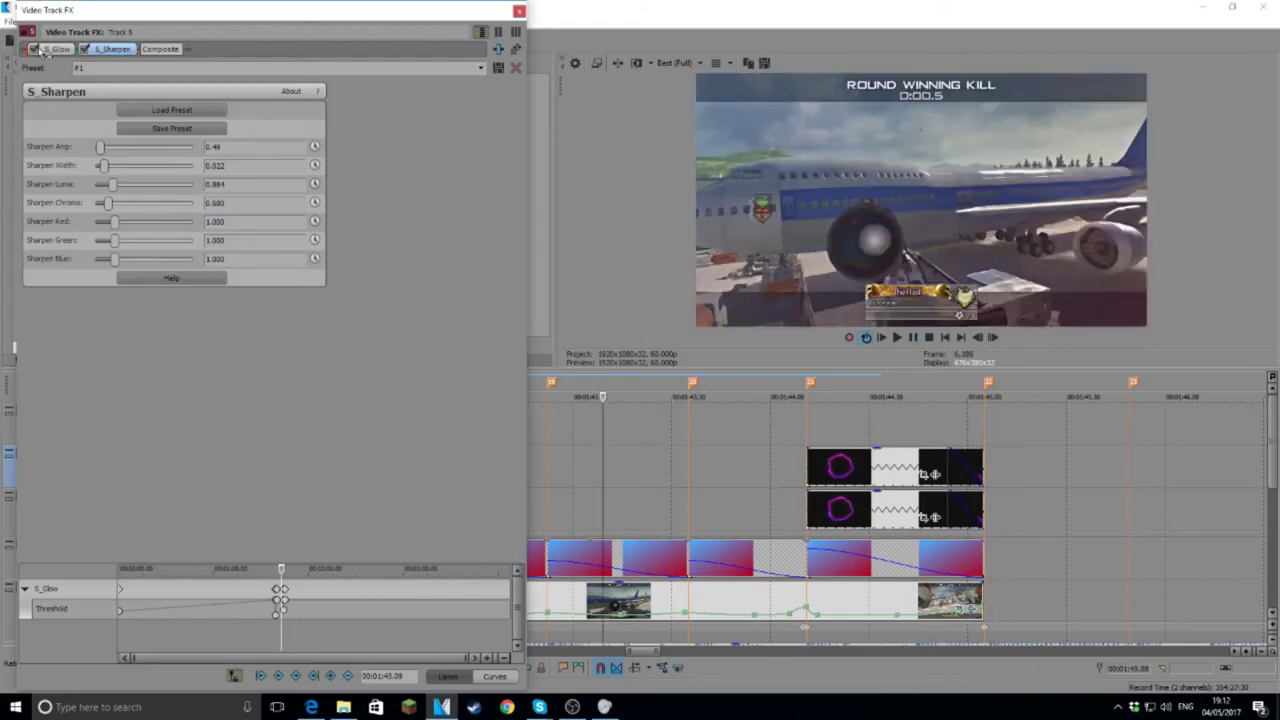
left_click(793, 383)
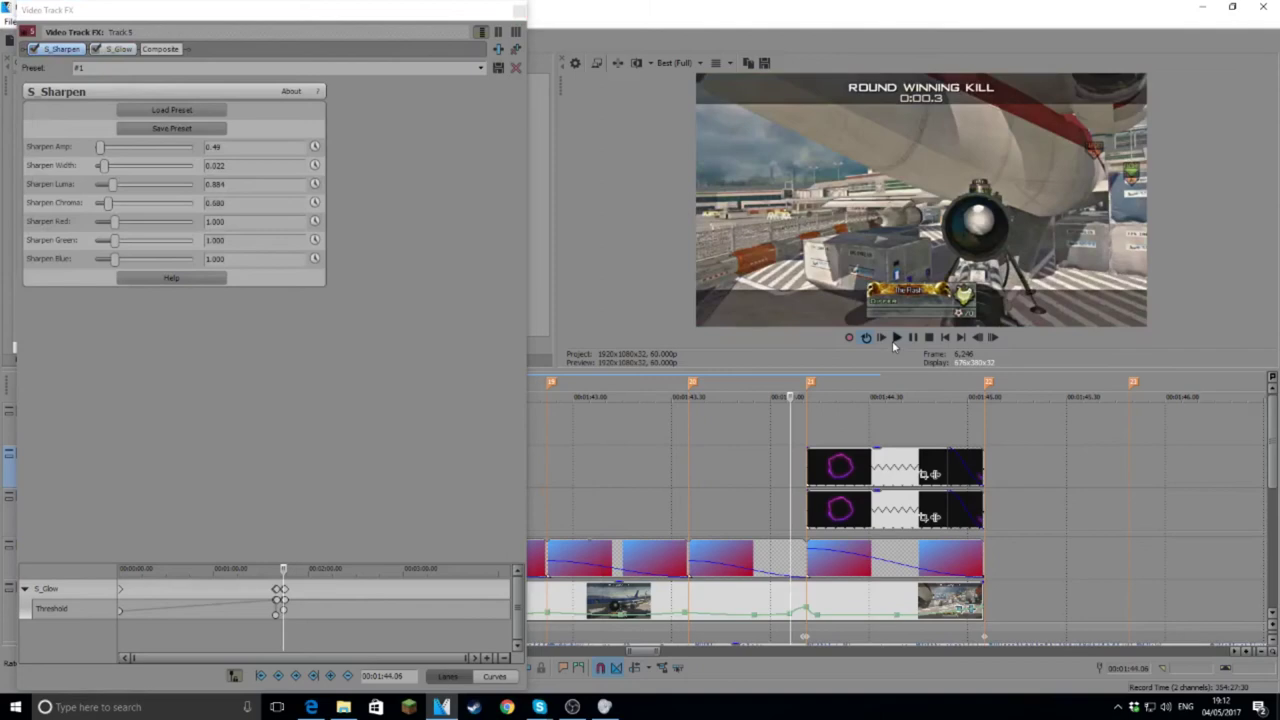
left_click(897, 337)
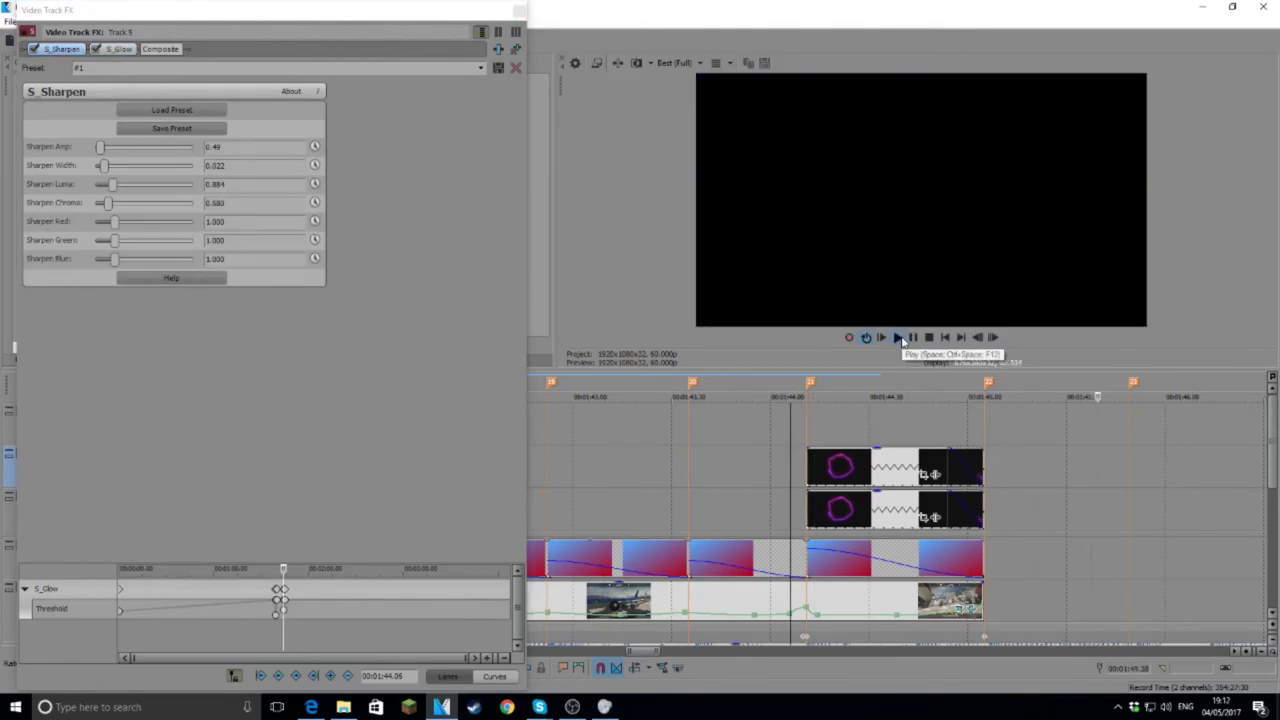
left_click(913, 337)
left_click(770, 390)
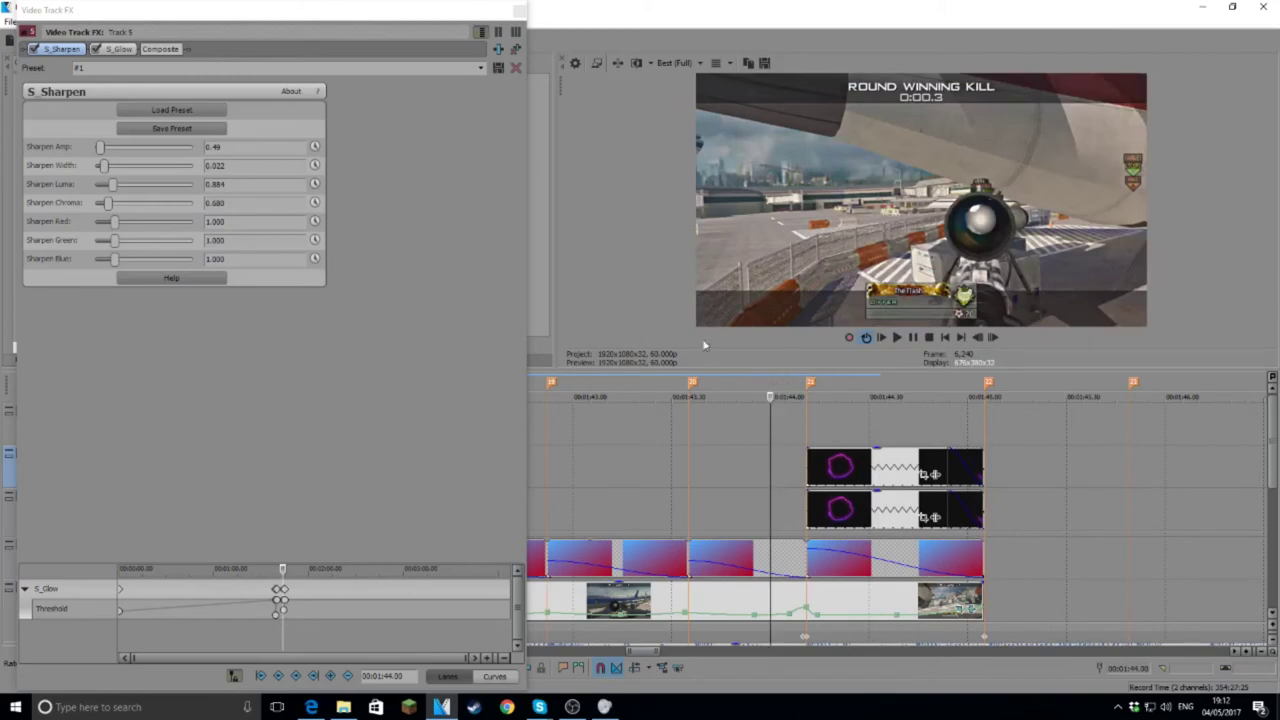
Step: Add the S_Shake effect to Track 5's effect chain from the complete FX list
left_click(496, 58)
left_click(497, 49)
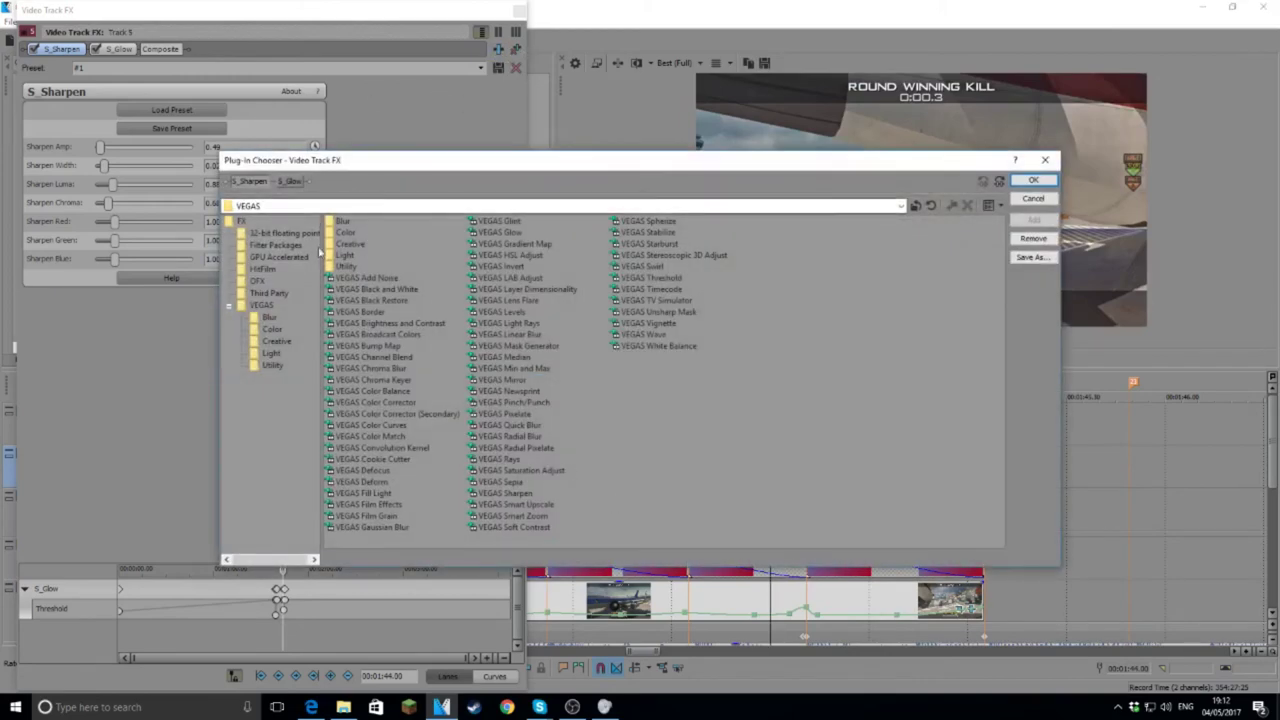
left_click(241, 221)
scroll(818, 435, "down", 5)
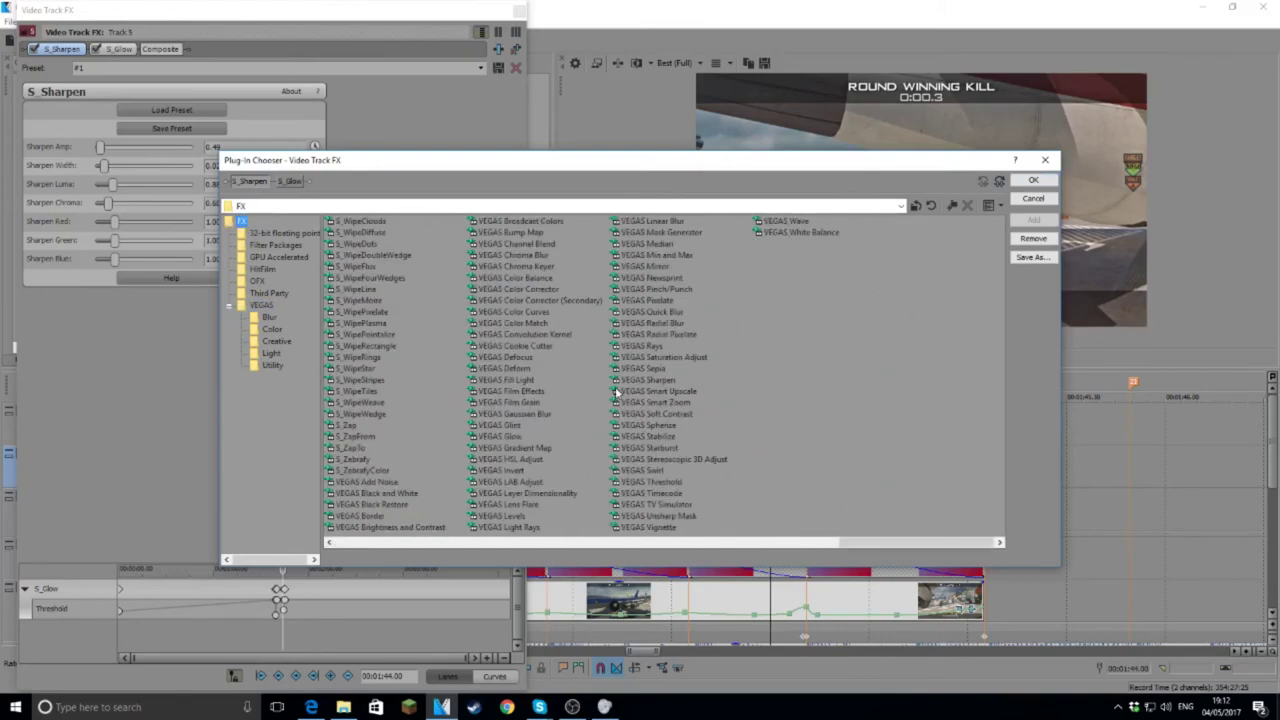
scroll(617, 392, "up", 5)
scroll(616, 391, "down", 5)
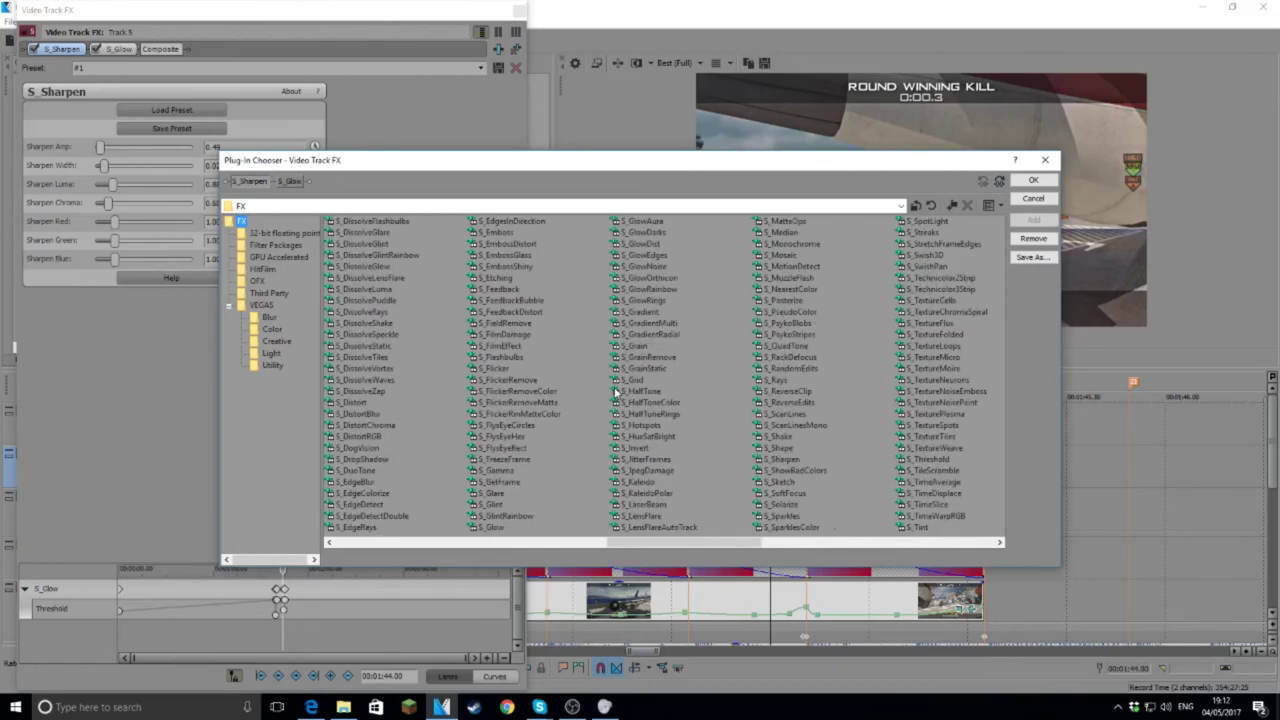
scroll(616, 392, "down", 4)
scroll(616, 392, "up", 4)
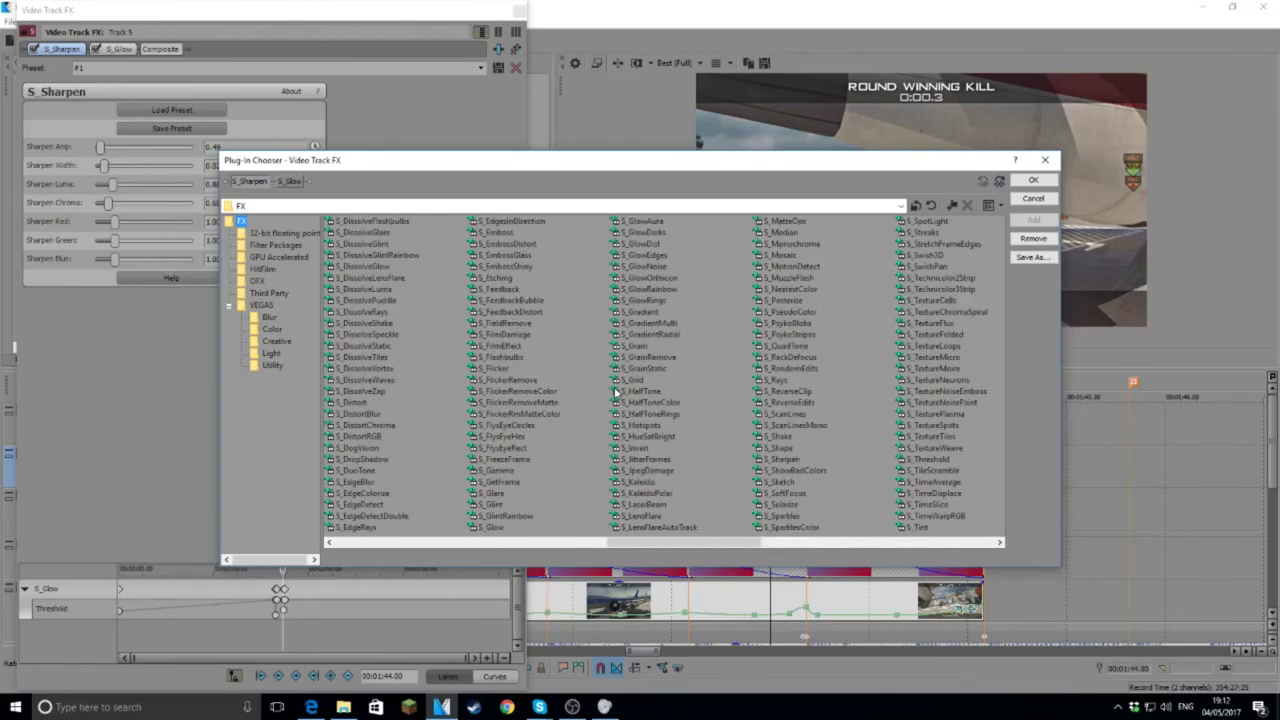
double_click(781, 437)
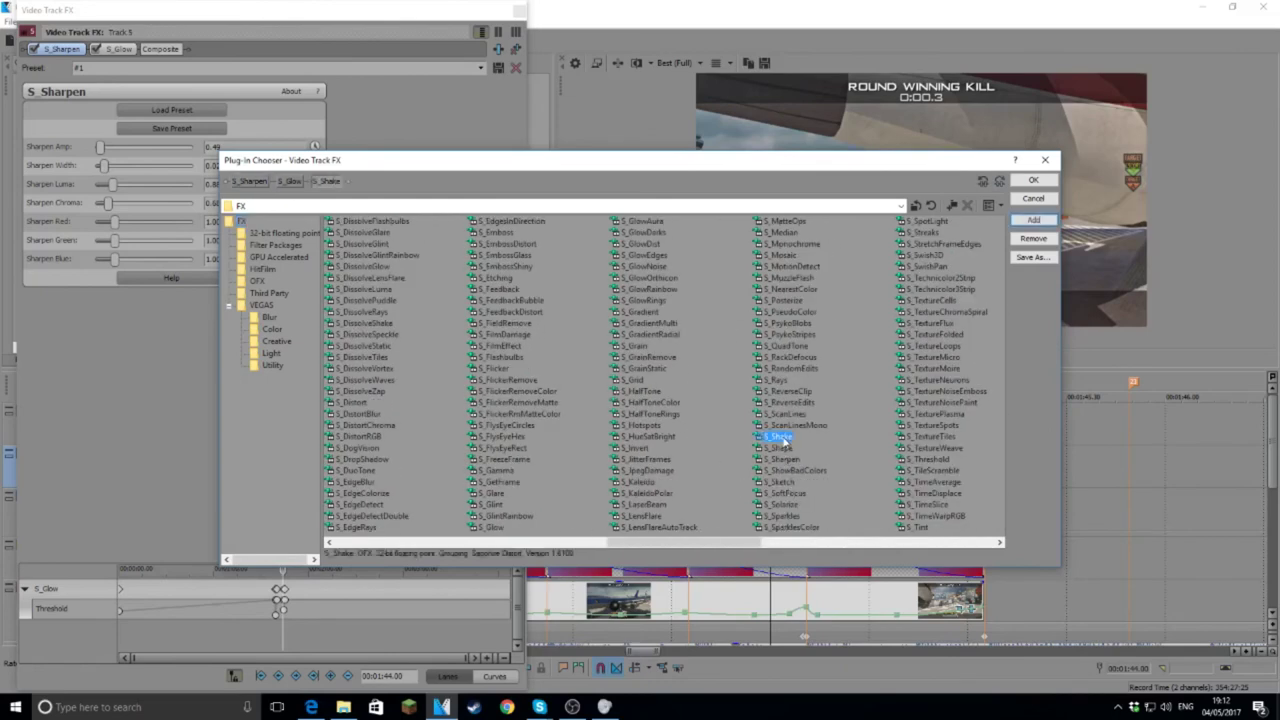
left_click(1034, 183)
Step: Load the myshake preset for S_Shake and play back the ending from 00:01:44.00
left_click(479, 68)
left_click(324, 90)
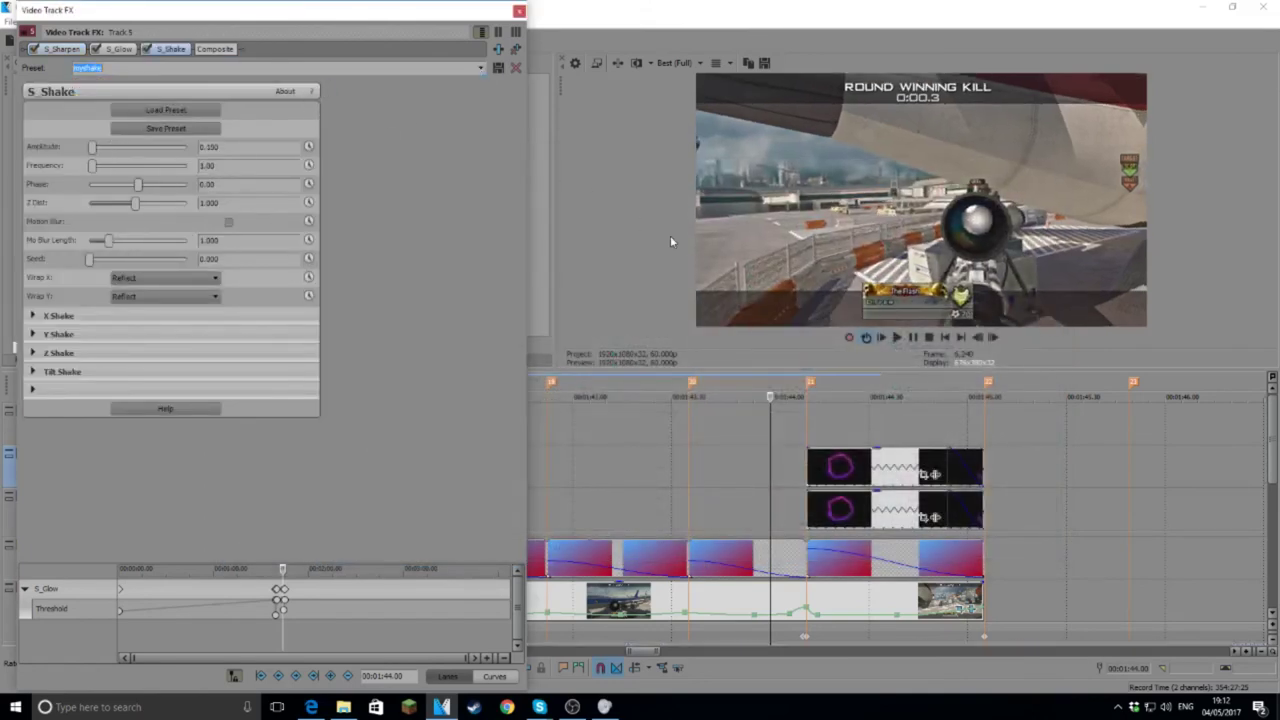
left_click(898, 337)
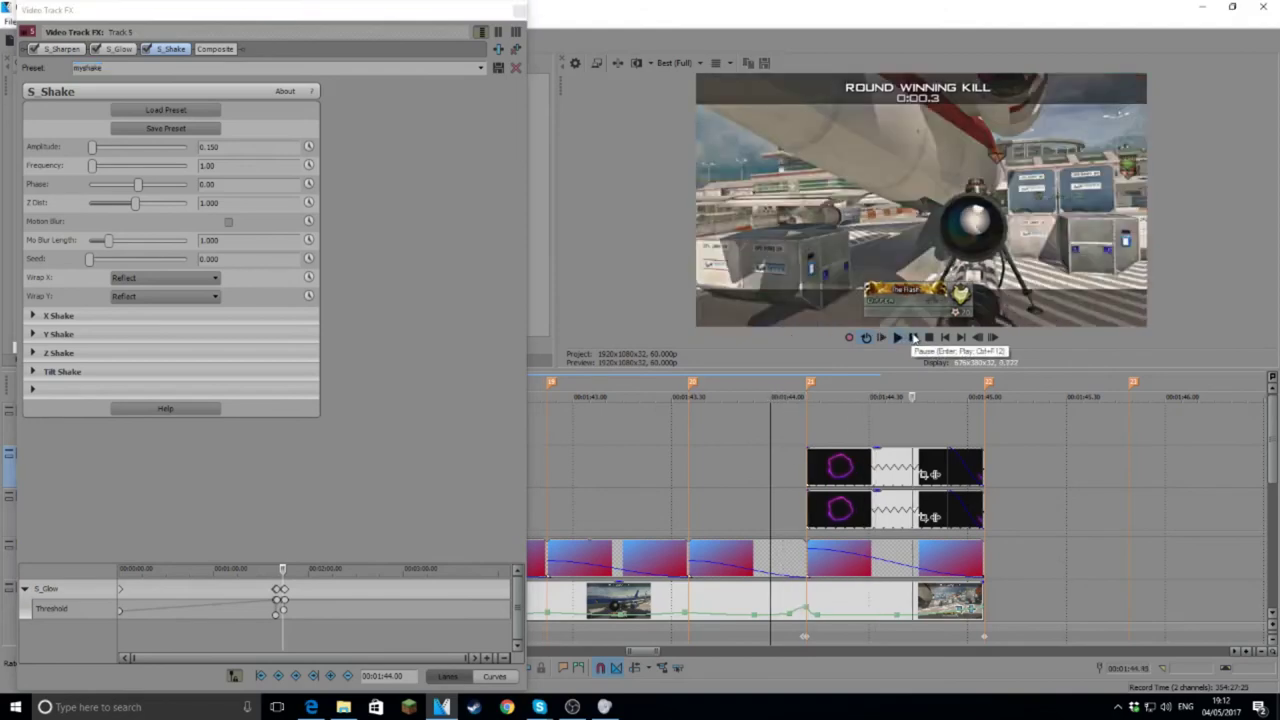
left_click(913, 338)
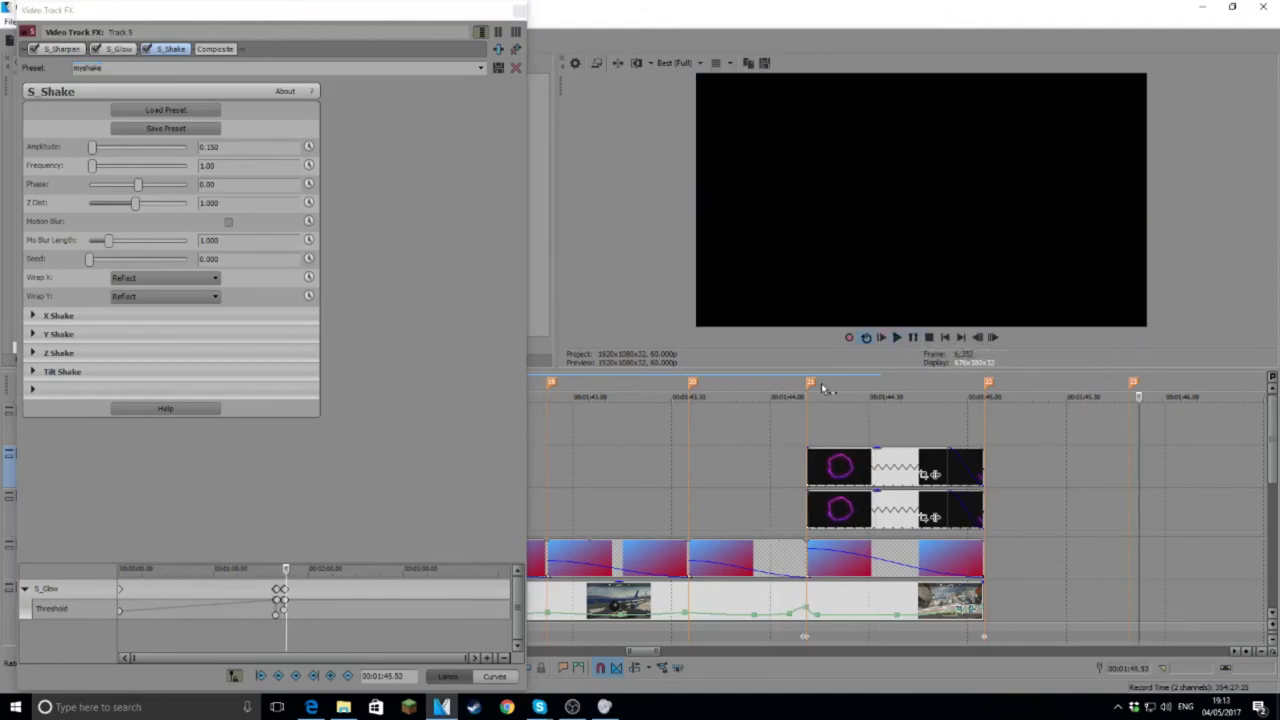
Step: Enable keyframe animation of the S_Shake amplitude at the 00:01:39.08 cut
scroll(758, 439, "down", 6)
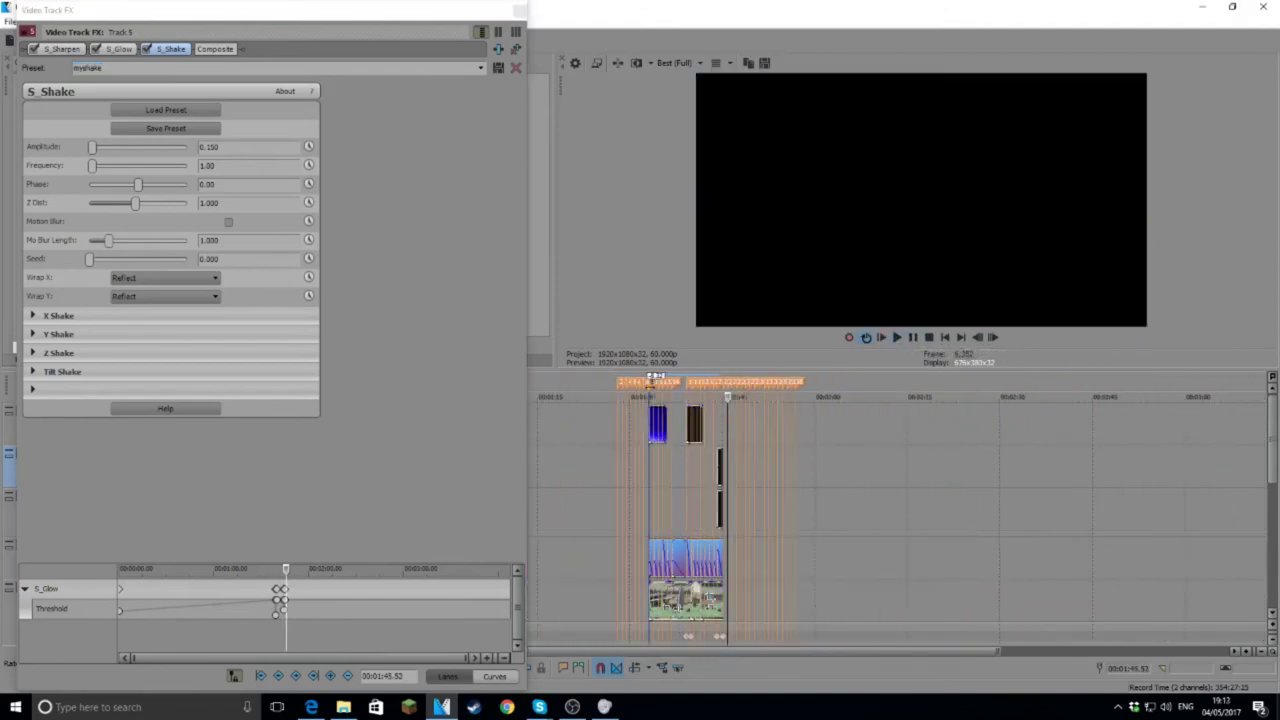
left_click(652, 387)
scroll(741, 474, "up", 6)
scroll(793, 484, "down", 4)
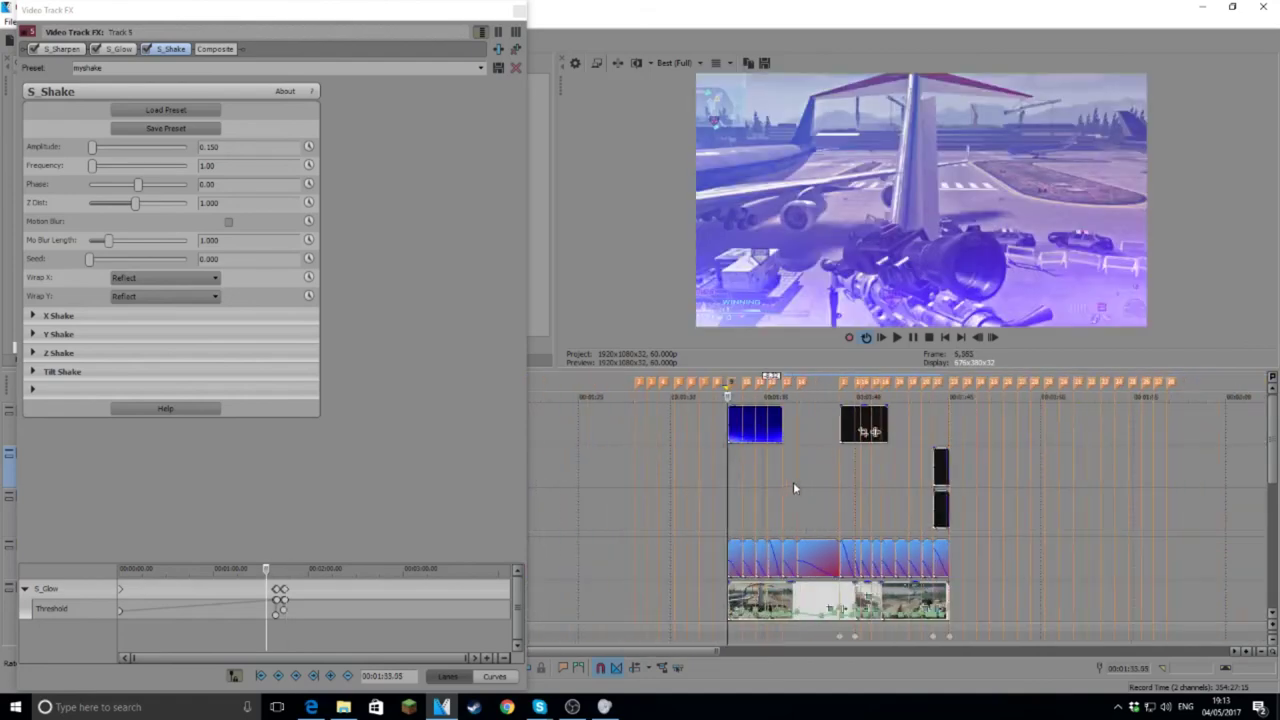
left_click(841, 385)
scroll(878, 498, "up", 2)
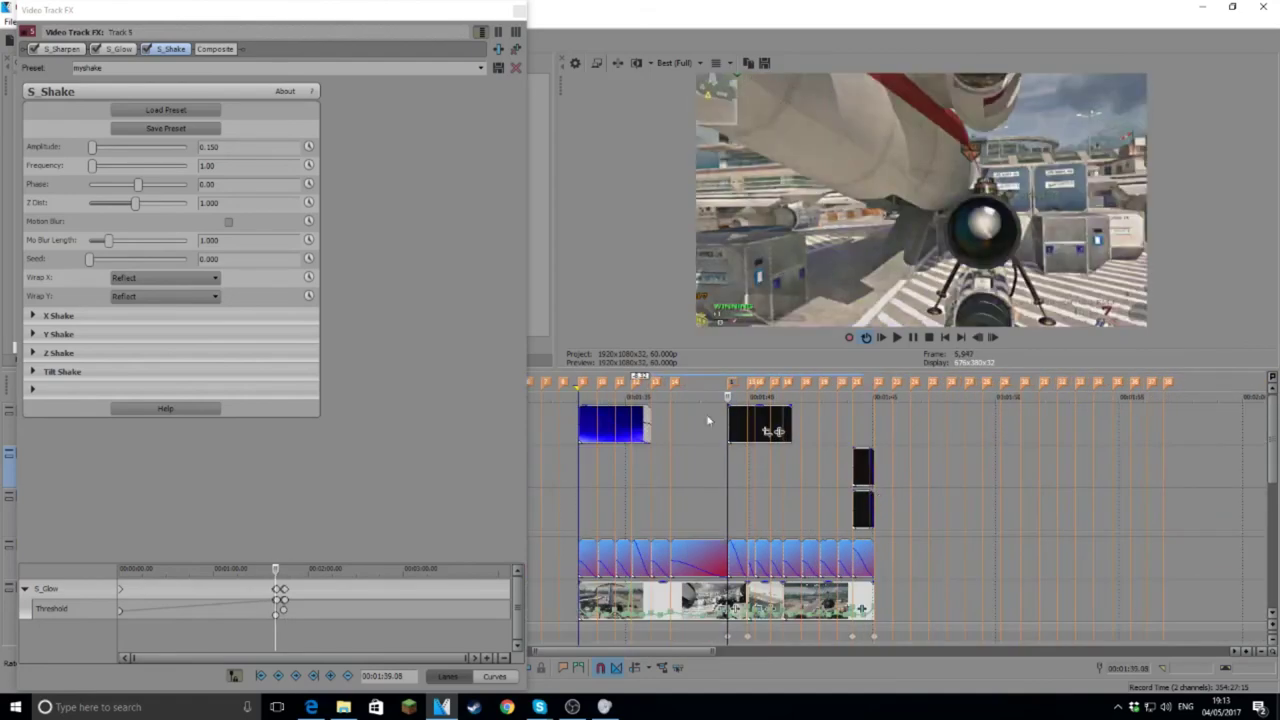
left_click(670, 385)
left_click(728, 385)
scroll(774, 455, "up", 2)
scroll(774, 450, "up", 2)
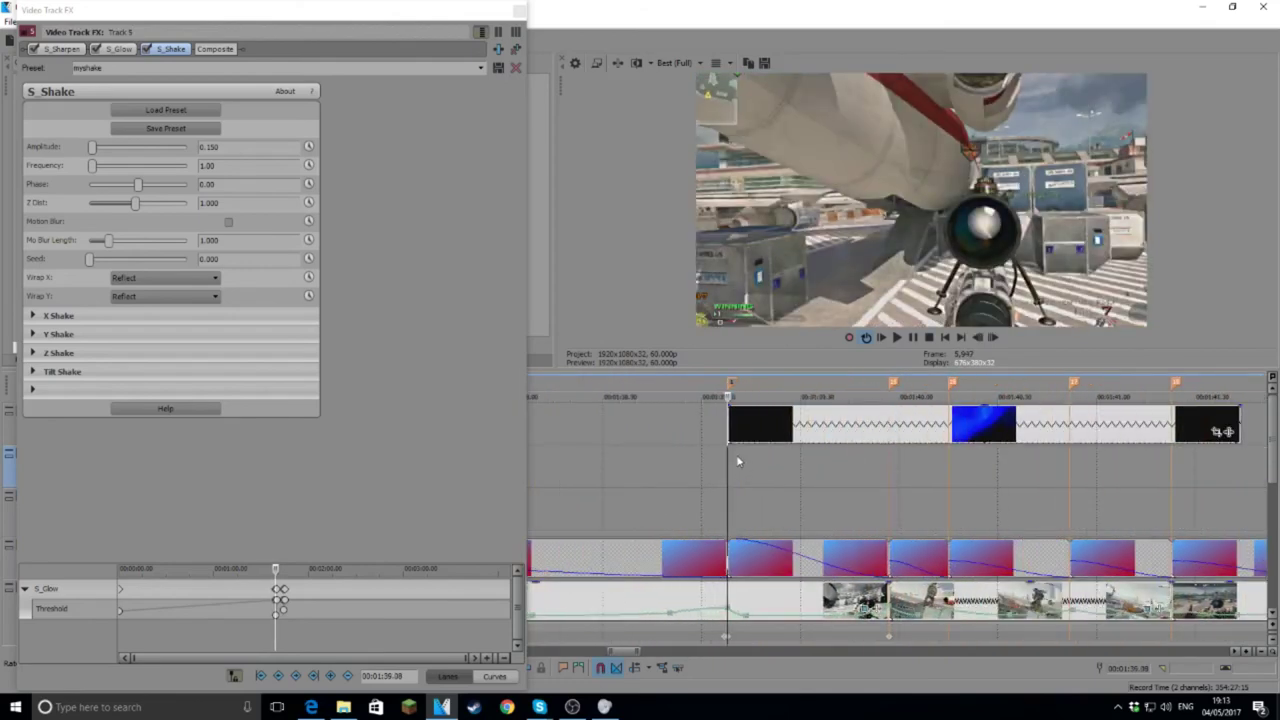
left_click(309, 147)
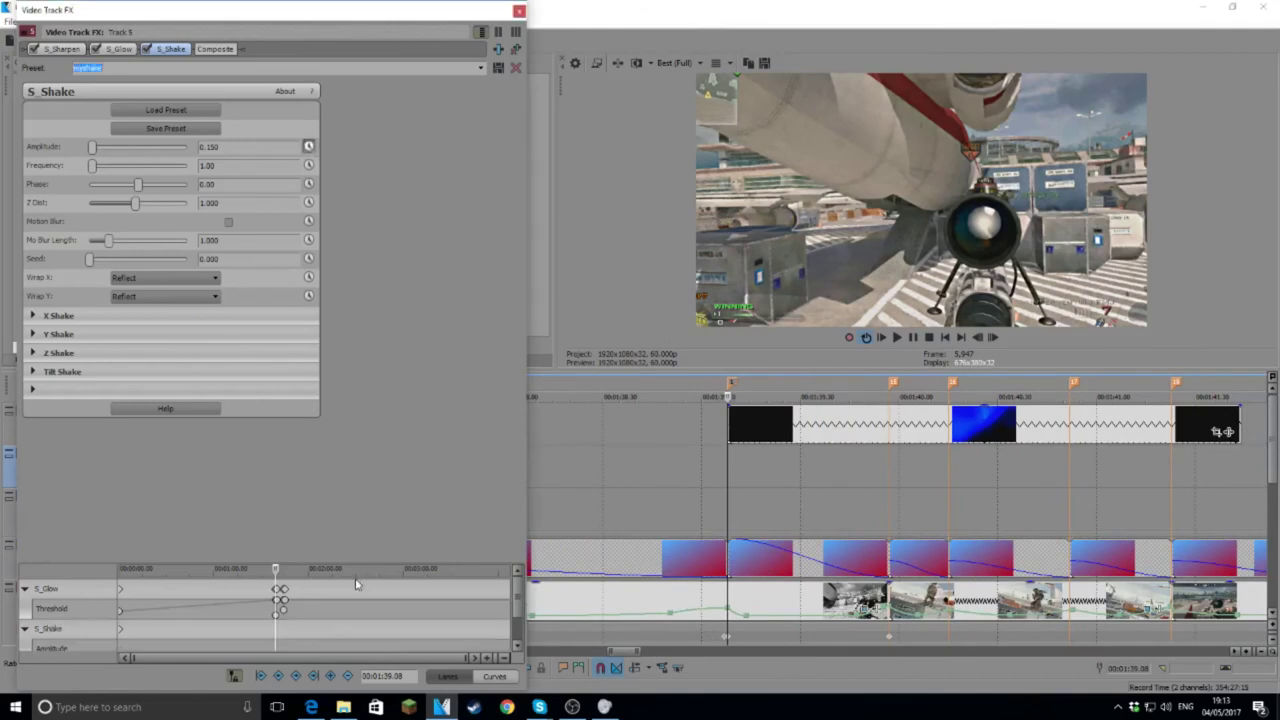
scroll(356, 585, "up", 2)
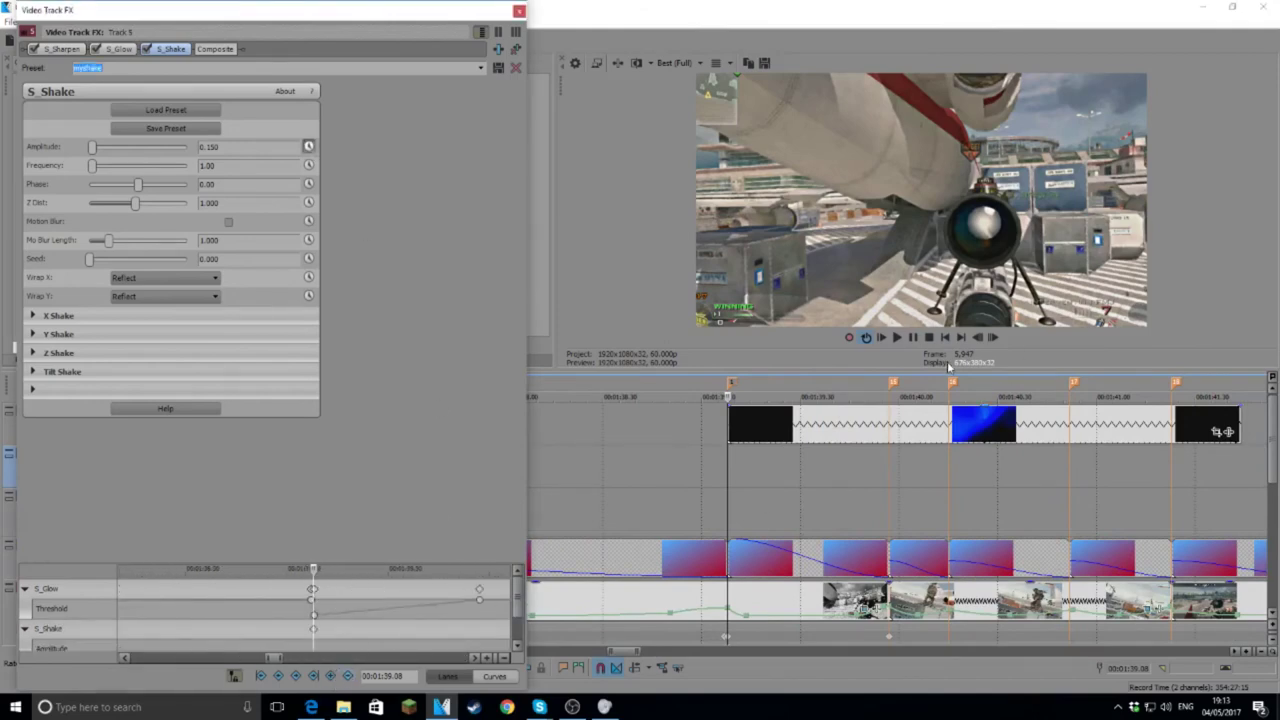
Step: Keyframe the S_Shake amplitude at 00:01:39.57 and raise the amplitude at the 00:01:39.08 cut to about 1.43
left_click(886, 399)
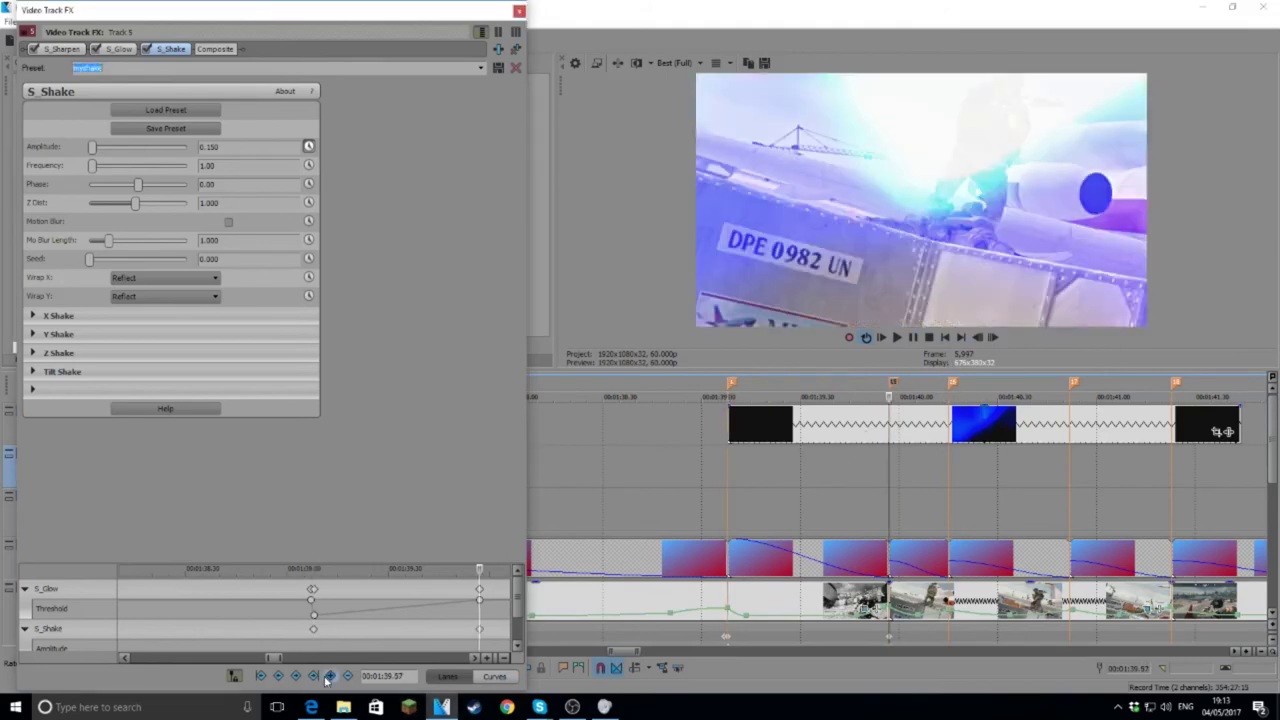
left_click(890, 384)
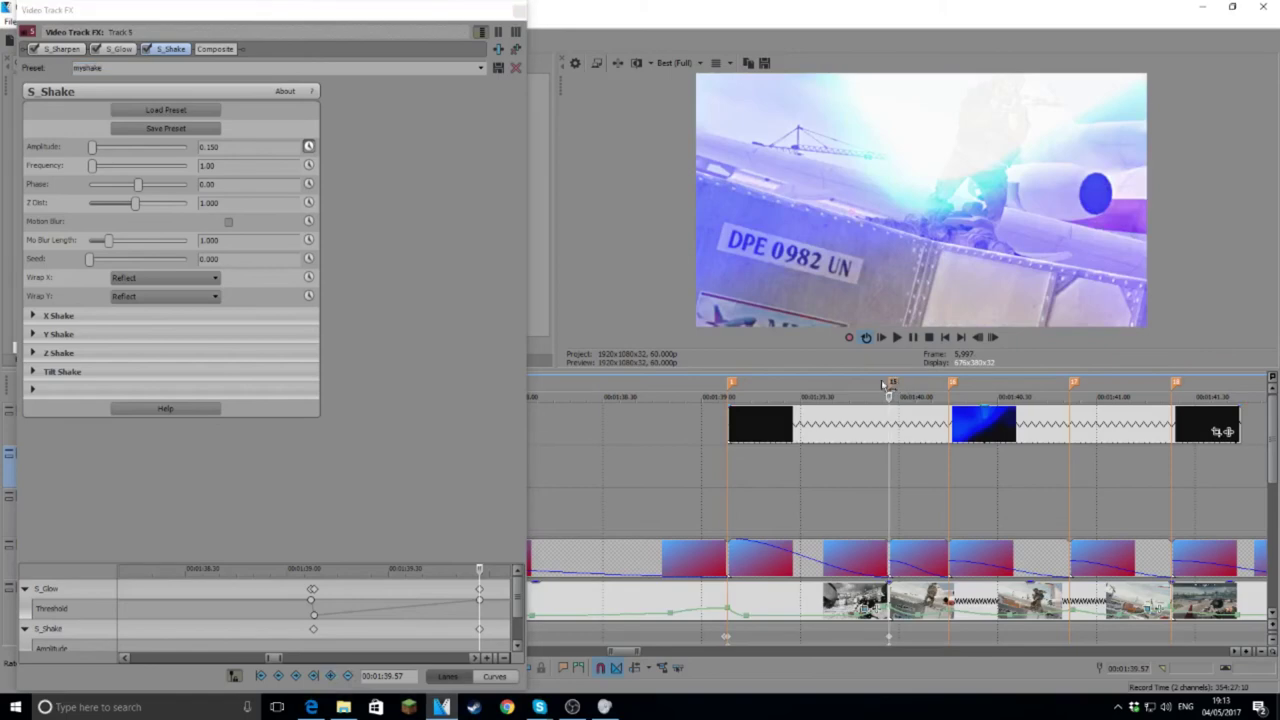
left_click(731, 388)
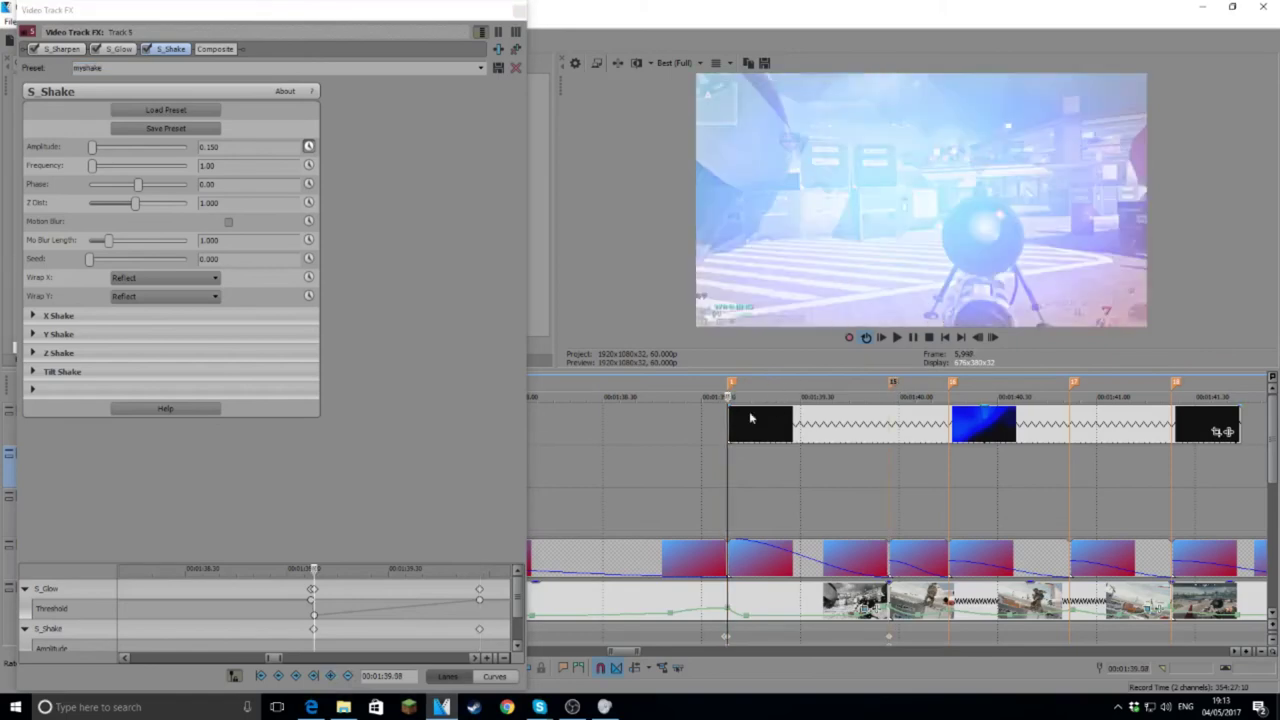
left_click_drag(88, 147, 118, 149)
Step: Play back the shake from just before the 00:01:39.08 cut, reducing the preview quality to Draft (Quarter) for smoother playback
left_click(896, 337)
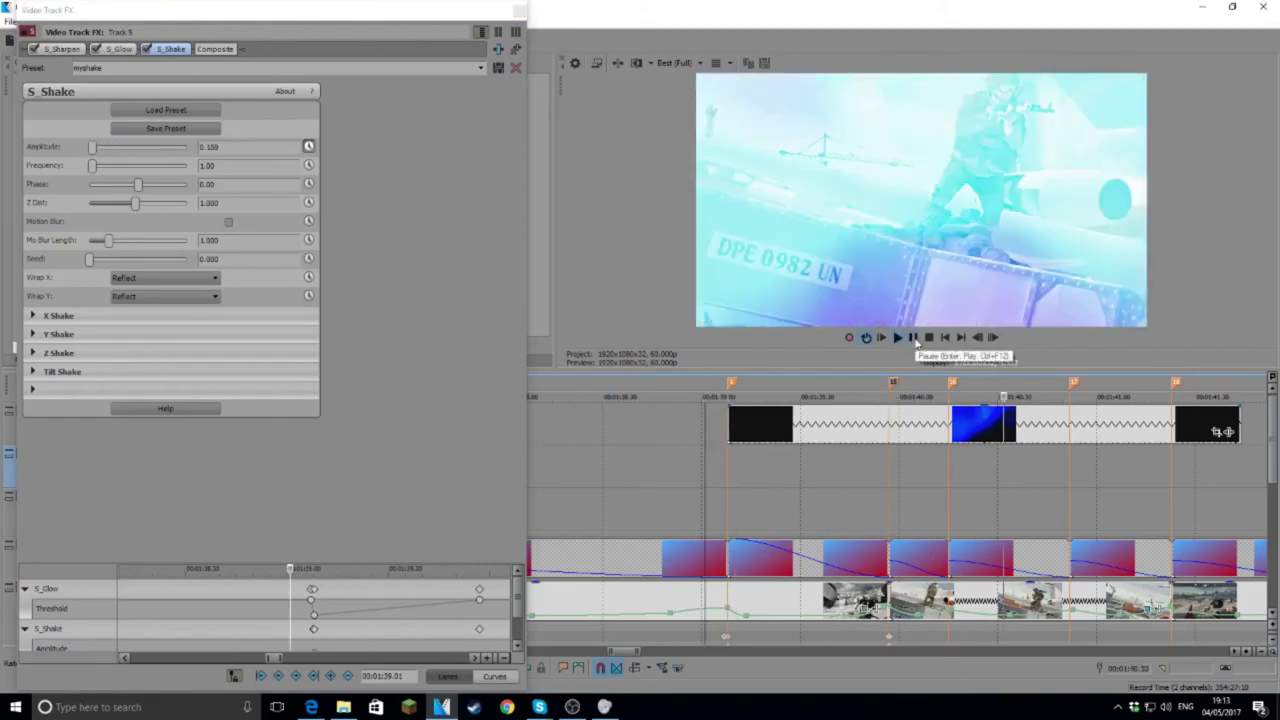
left_click(913, 337)
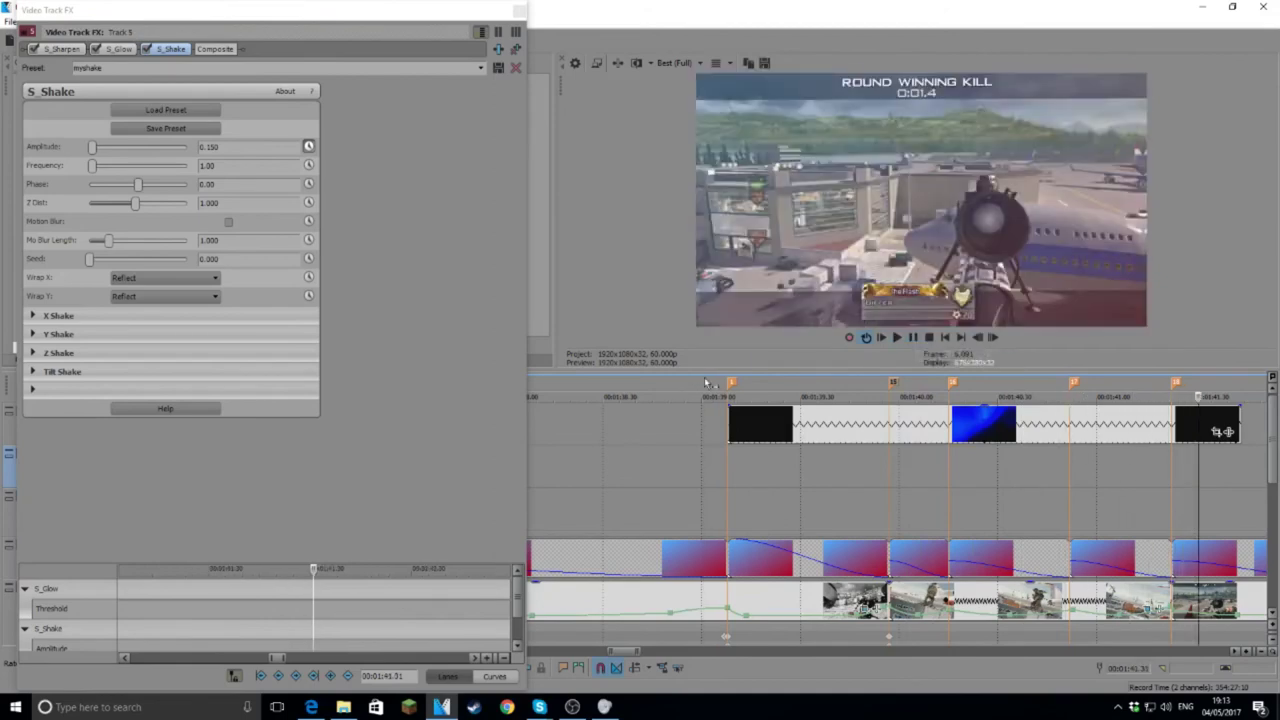
left_click(690, 63)
mouse_move(680, 83)
left_click(760, 125)
left_click(897, 337)
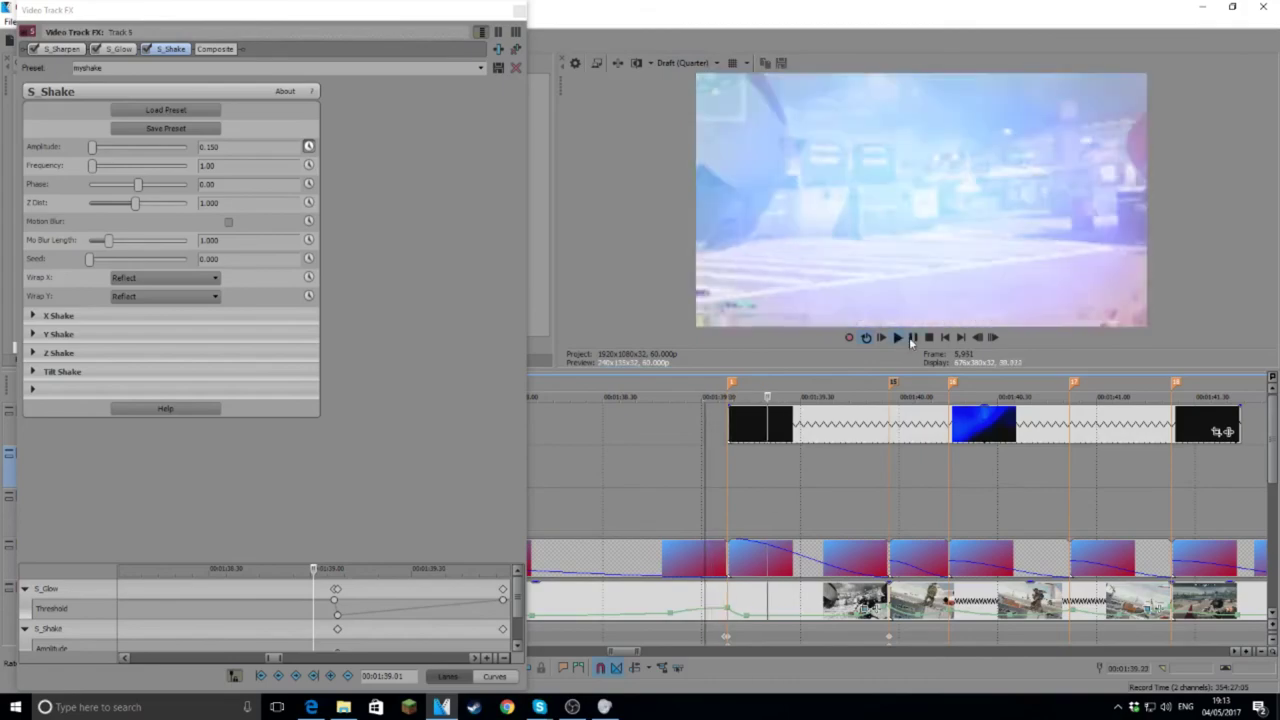
left_click(683, 383)
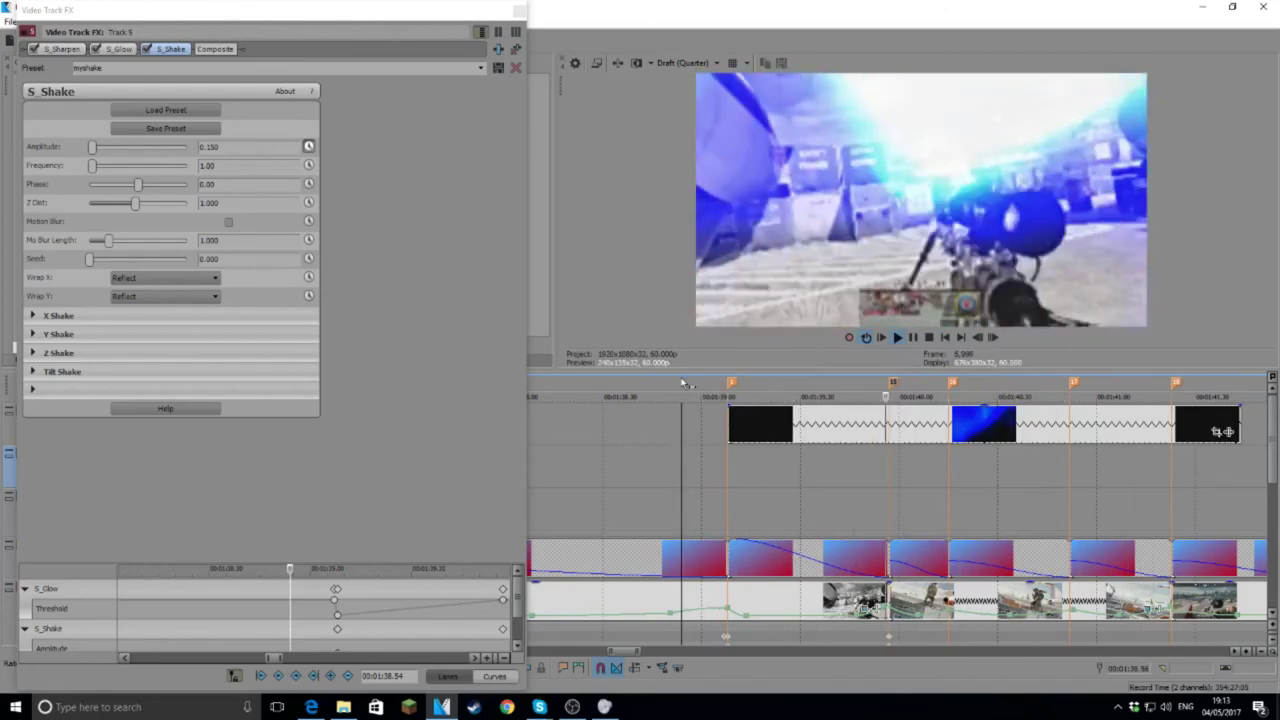
left_click(914, 338)
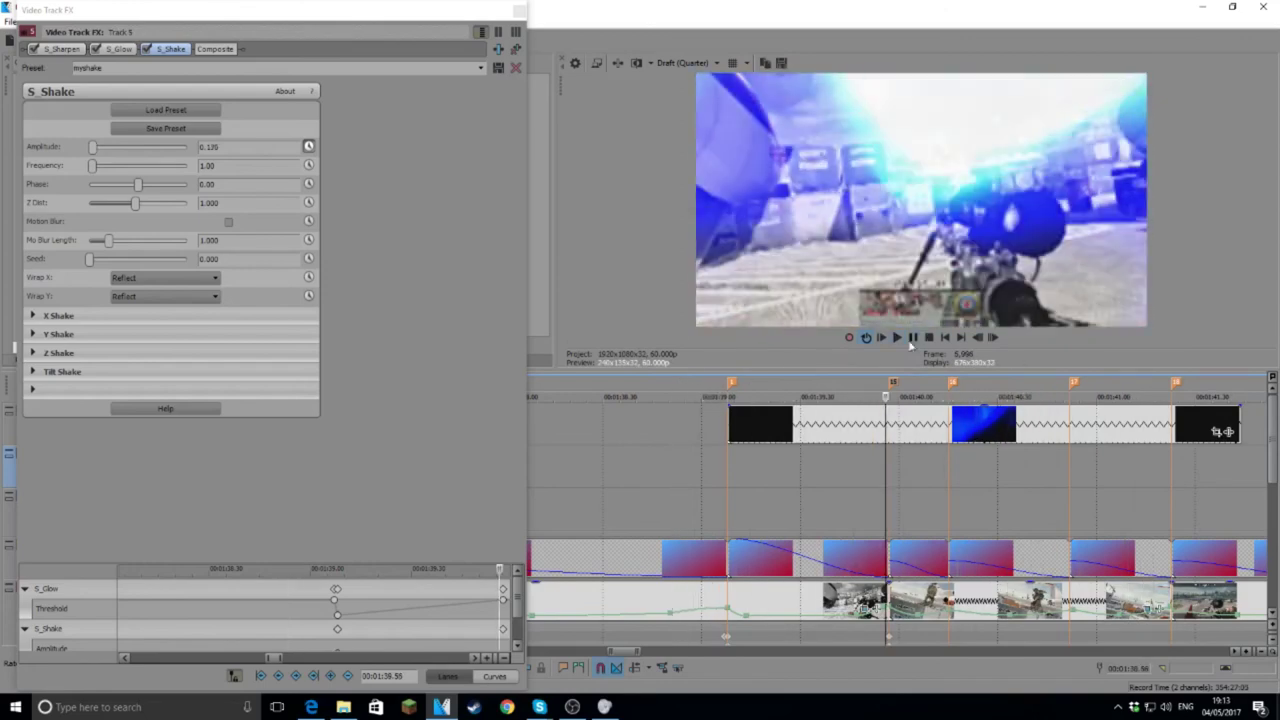
Step: Fine-tune the amplitude of the raised S_Shake keyframe at the 00:01:39.08 cut and close the track effects window
left_click(731, 385)
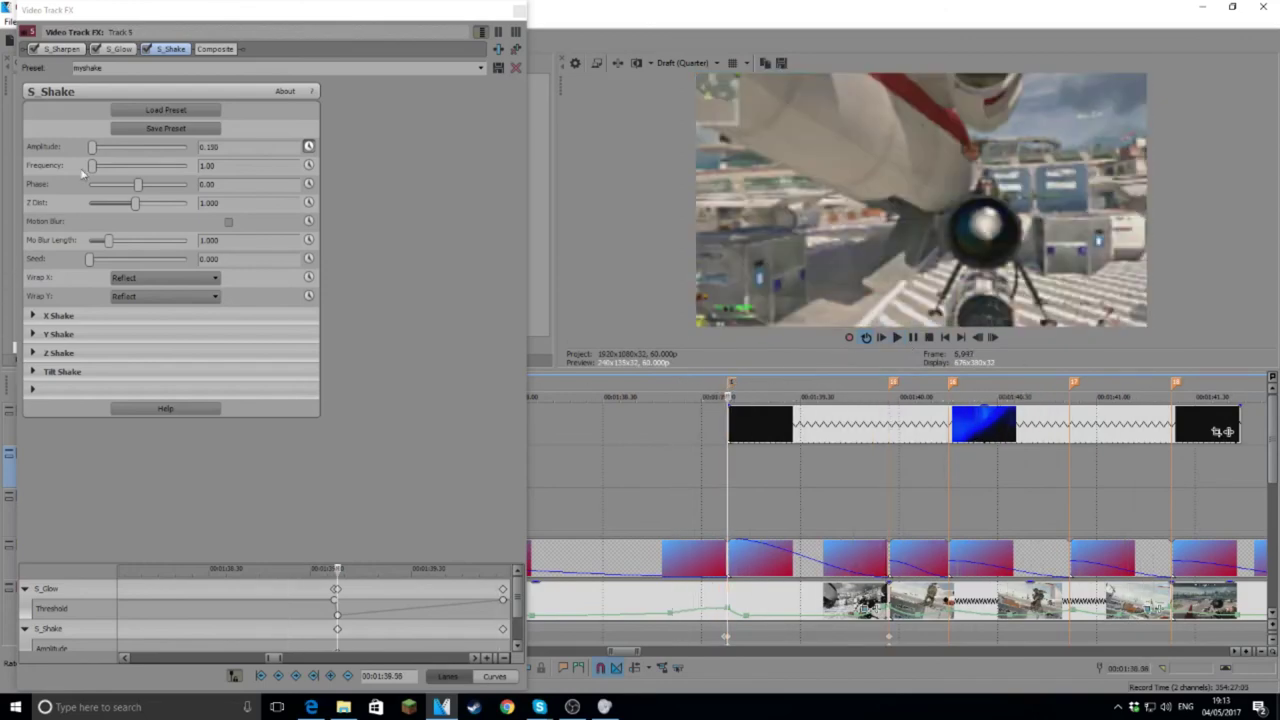
scroll(423, 601, "up", 6)
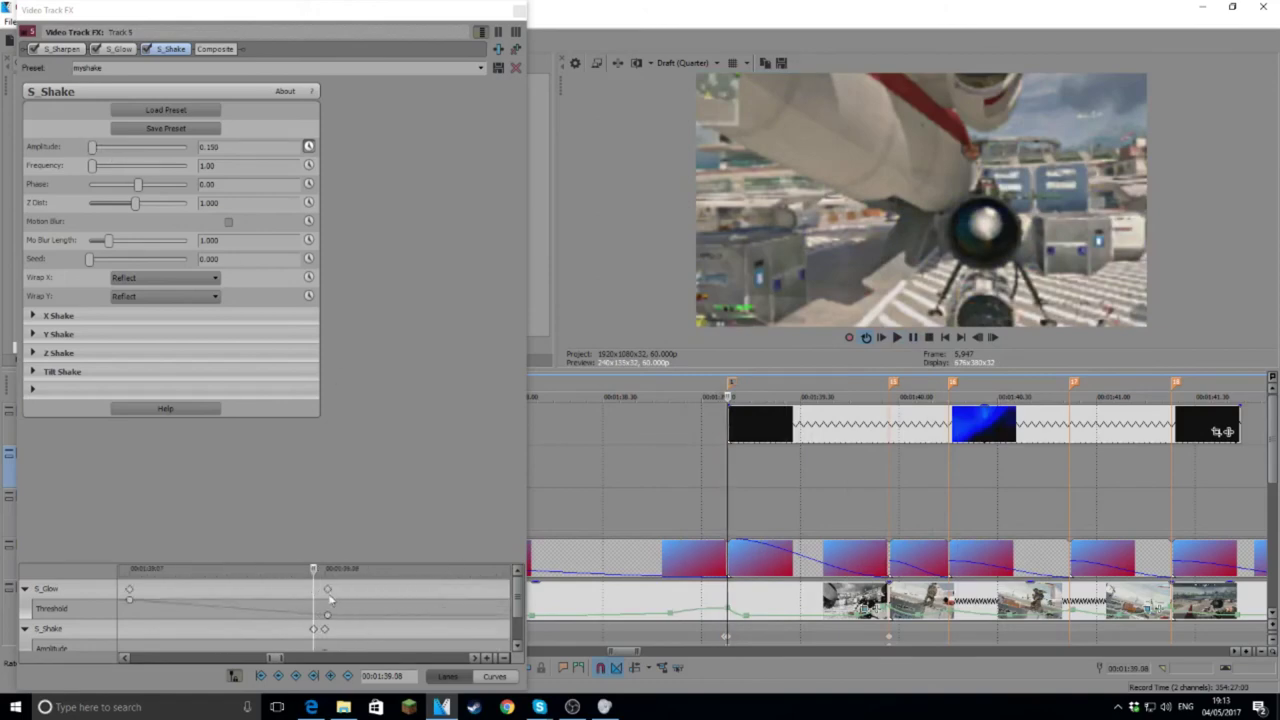
left_click(322, 630)
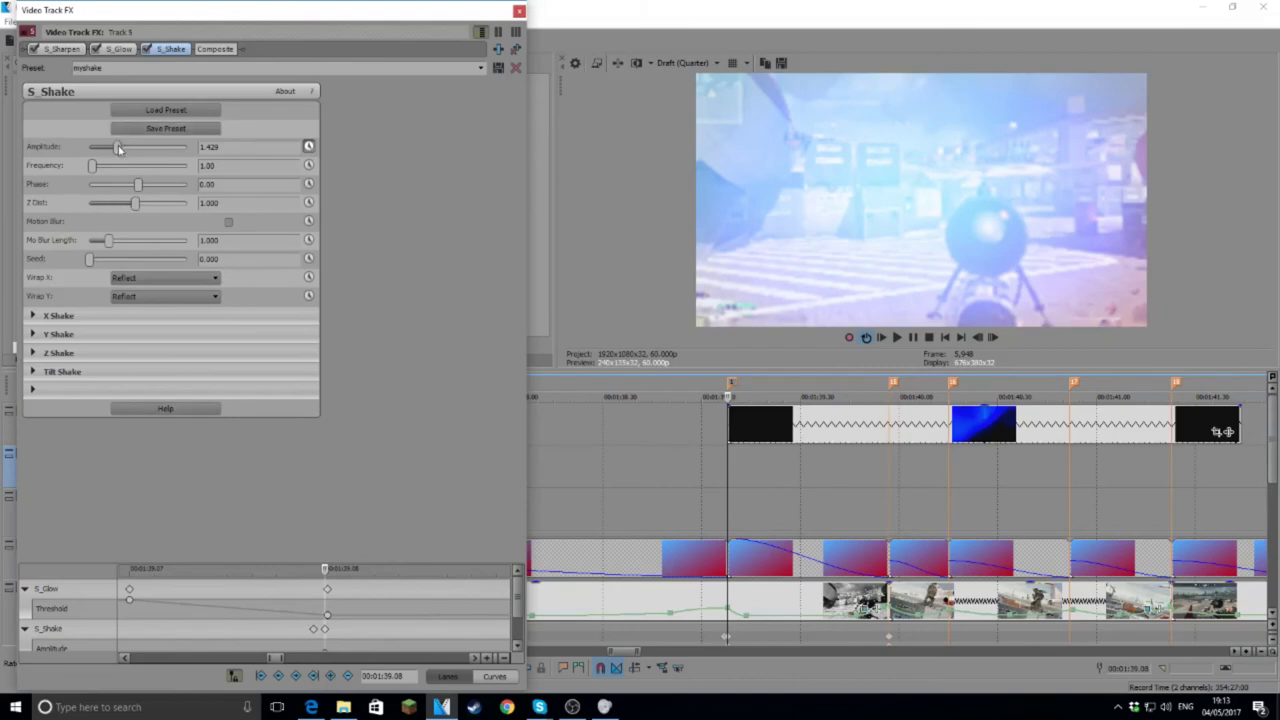
left_click_drag(119, 148, 116, 149)
left_click(519, 12)
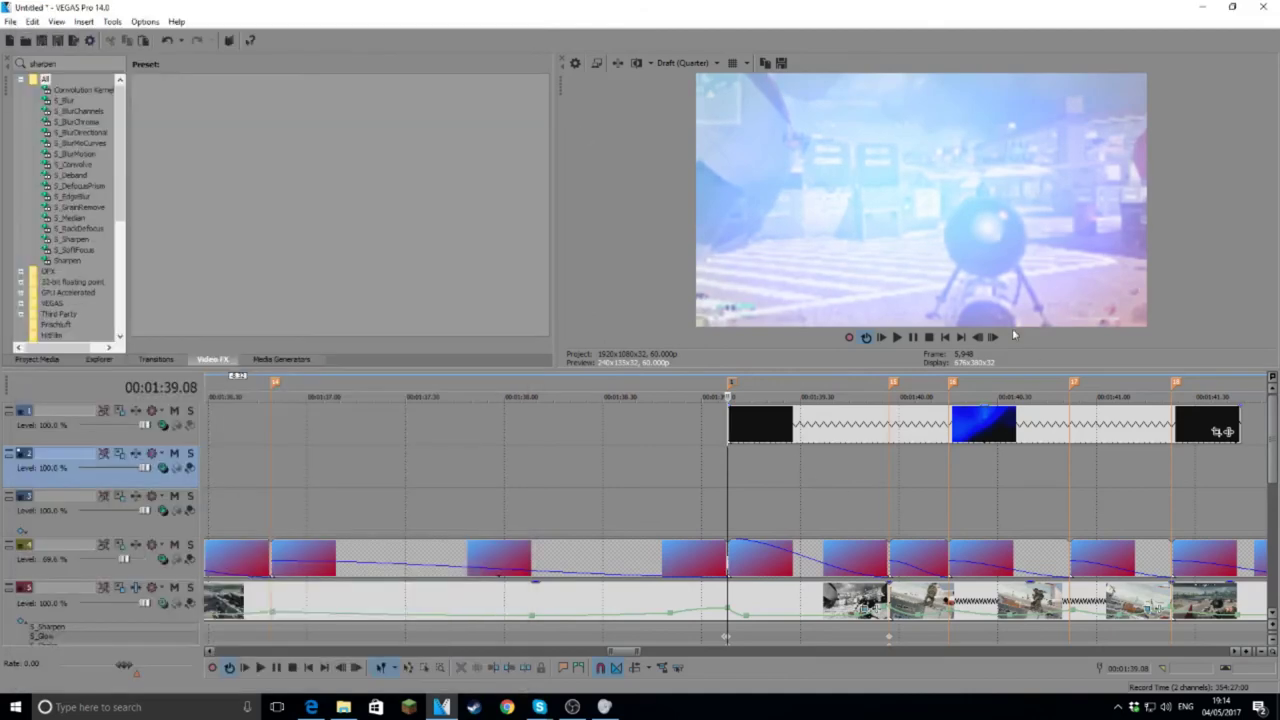
Step: Play back the montage from the 00:01:39.08 cut through to its end and select Track 5
left_click(905, 338)
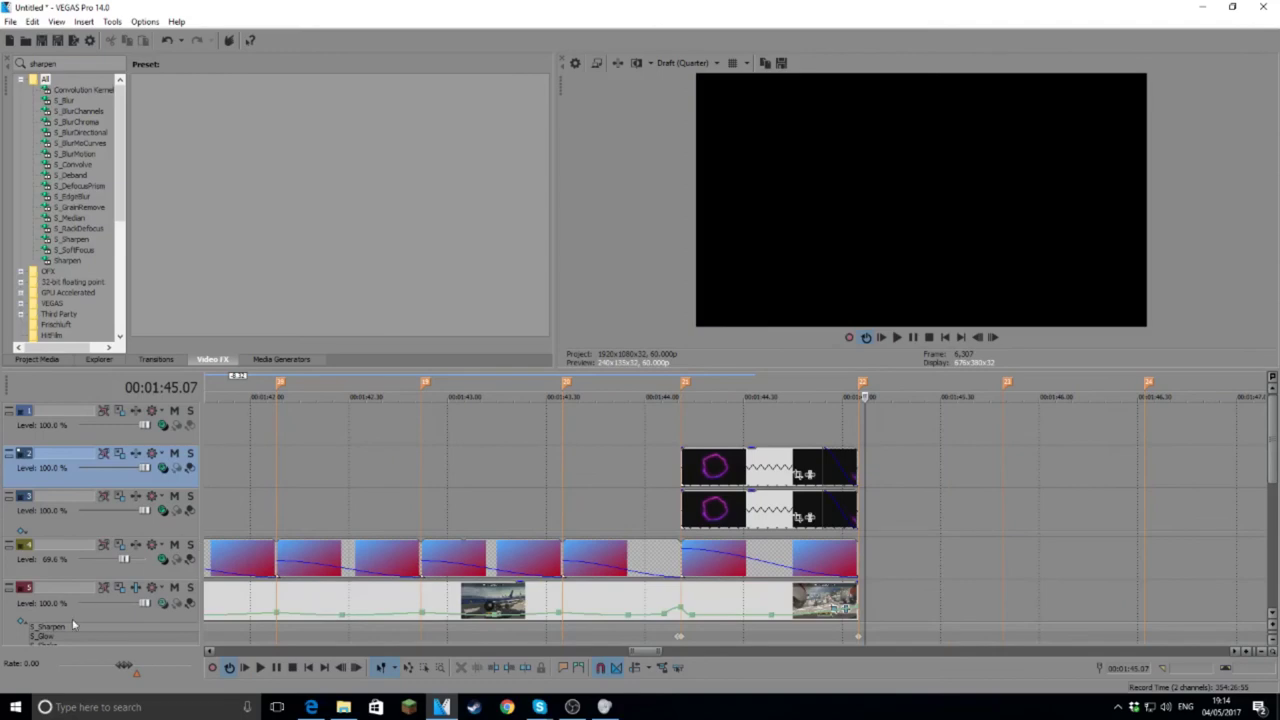
left_click(72, 620)
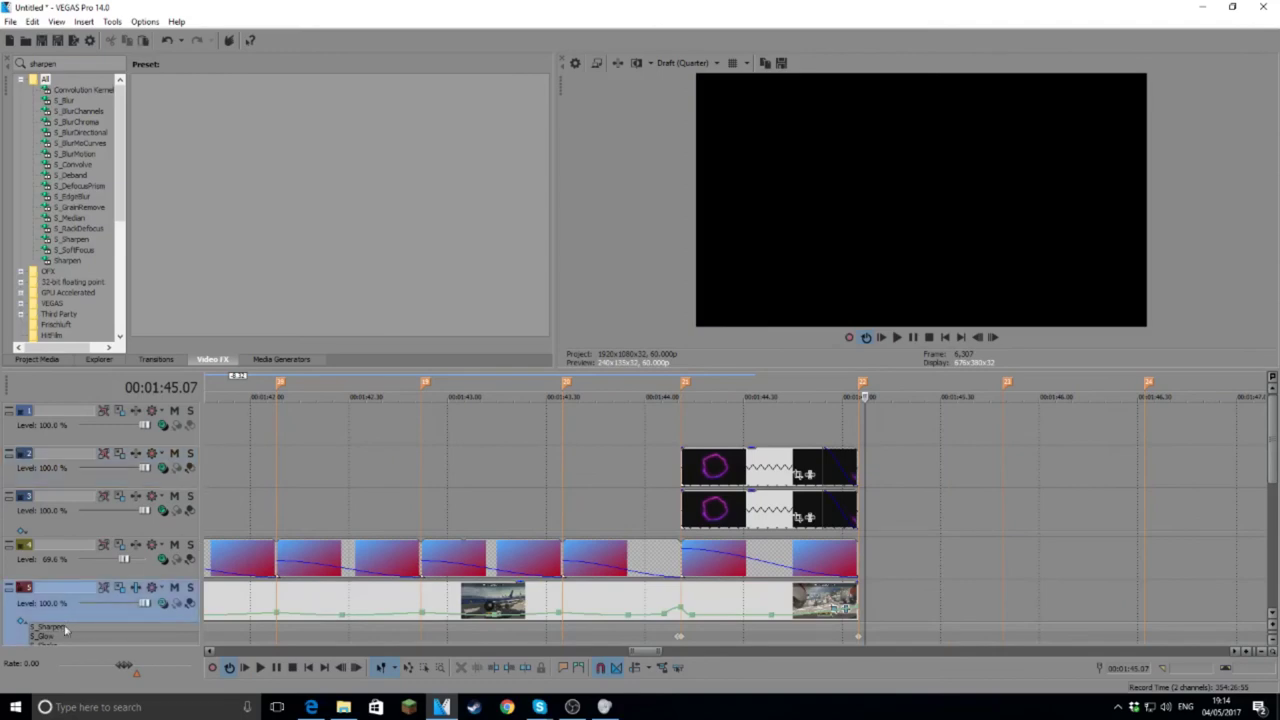
Step: Open the video effects chain of Track 5 at S_Sharpen
left_click(80, 624)
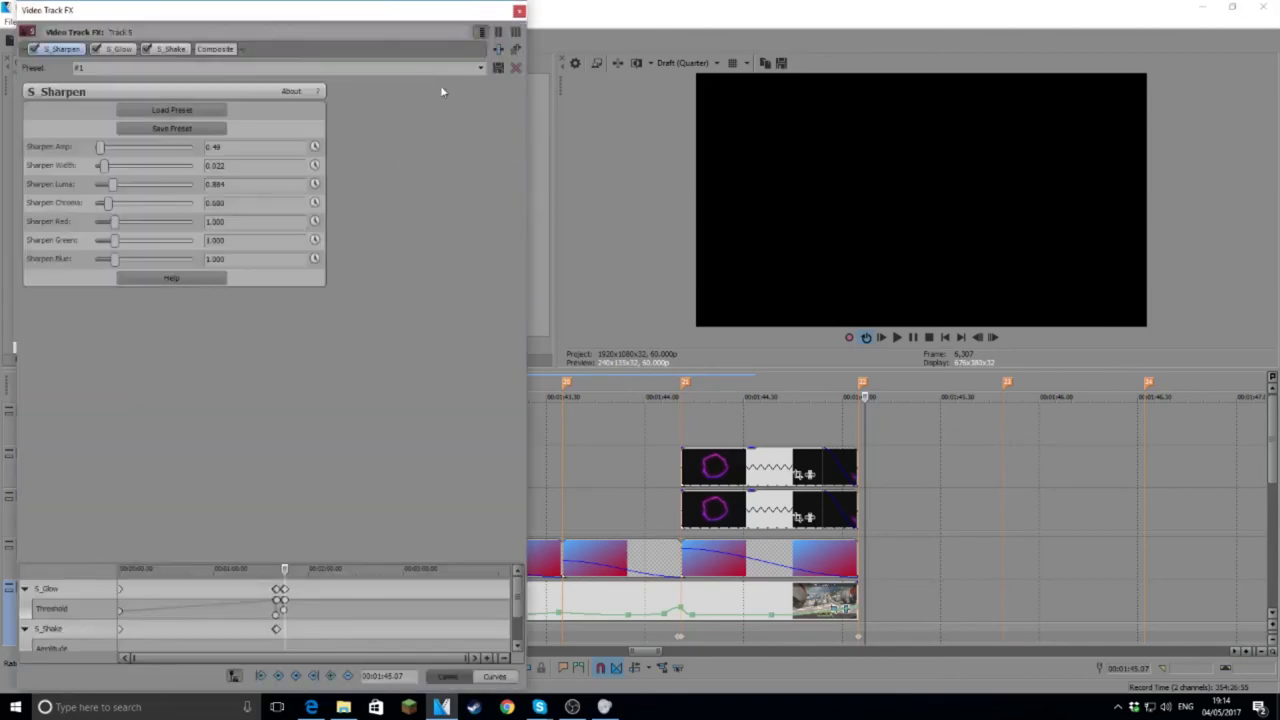
left_click(498, 48)
left_click(500, 391)
key("m")
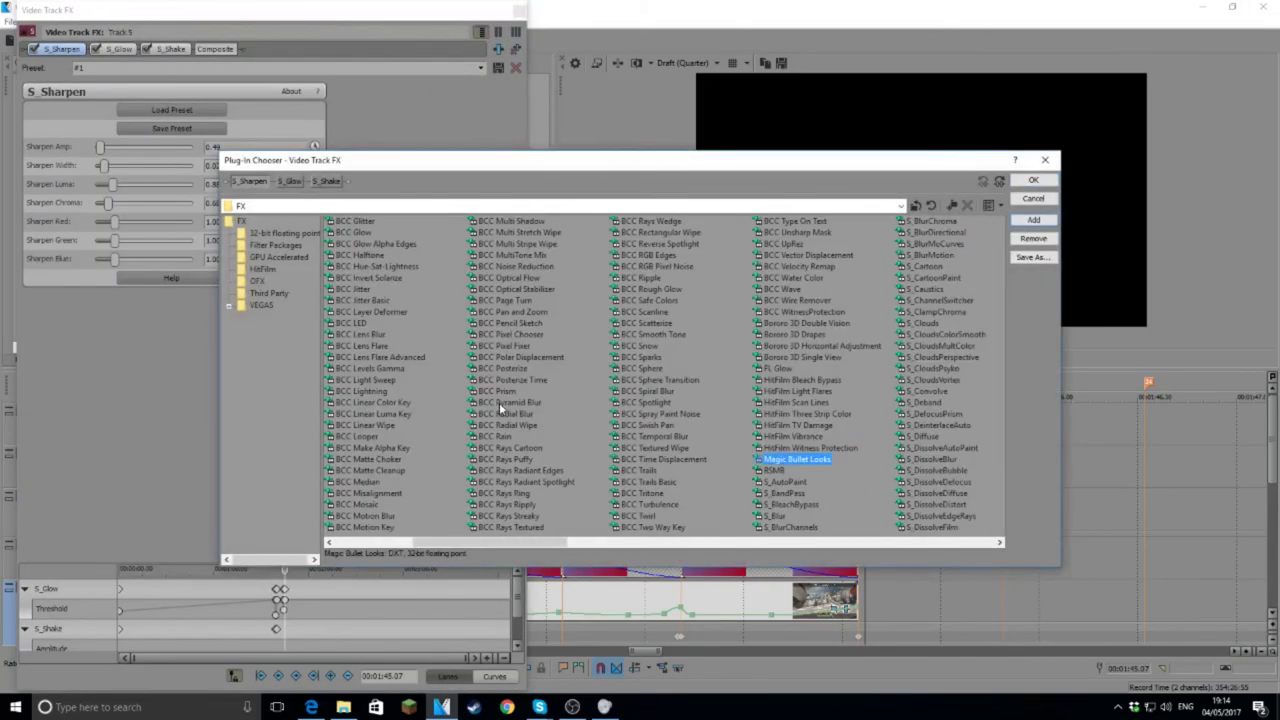
left_click(1045, 160)
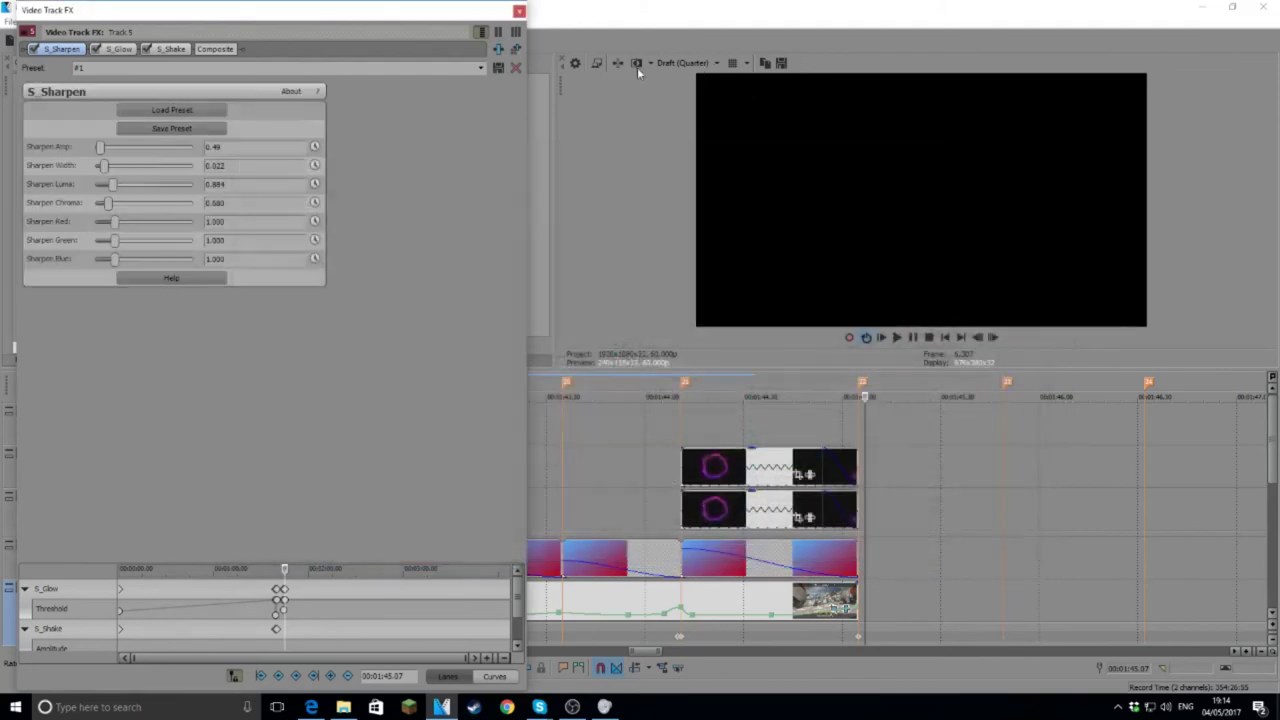
Step: Set the video preview quality to Best (Full)
left_click(716, 63)
mouse_move(684, 130)
left_click(764, 141)
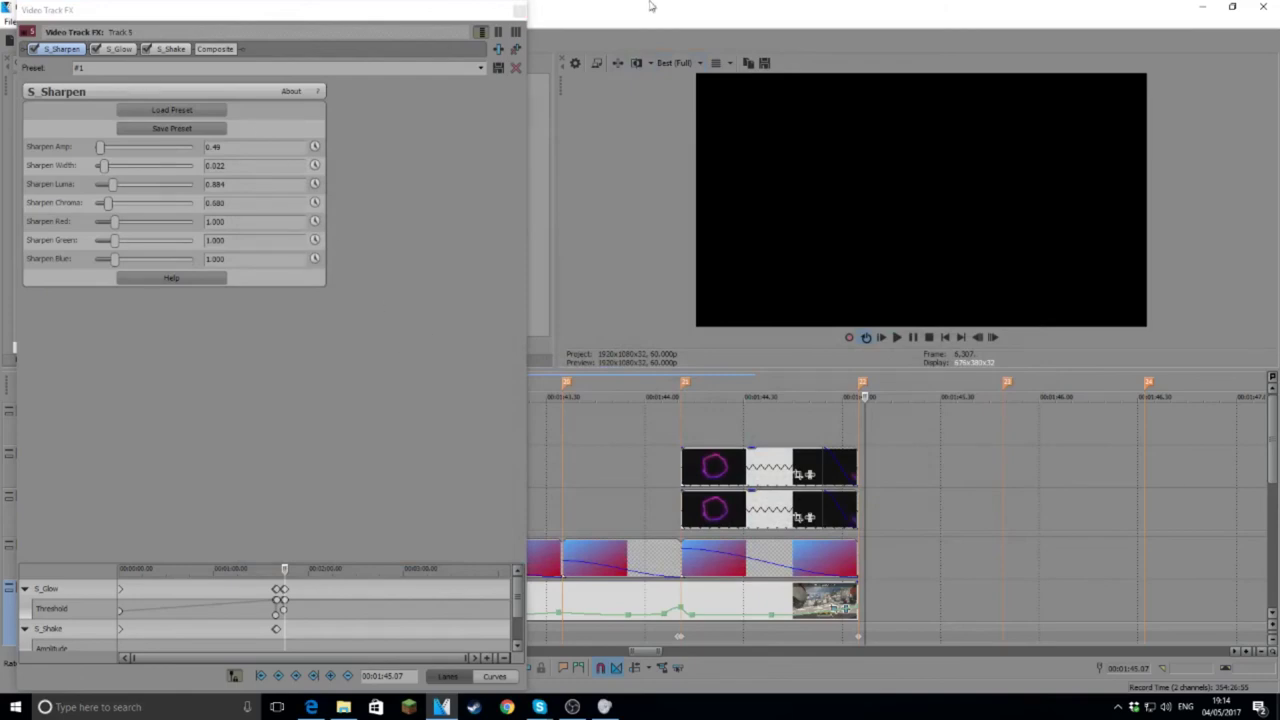
Step: Add the Magic Bullet Looks plug-in to the end of Track 5's effects chain
left_click(498, 49)
left_click(528, 392)
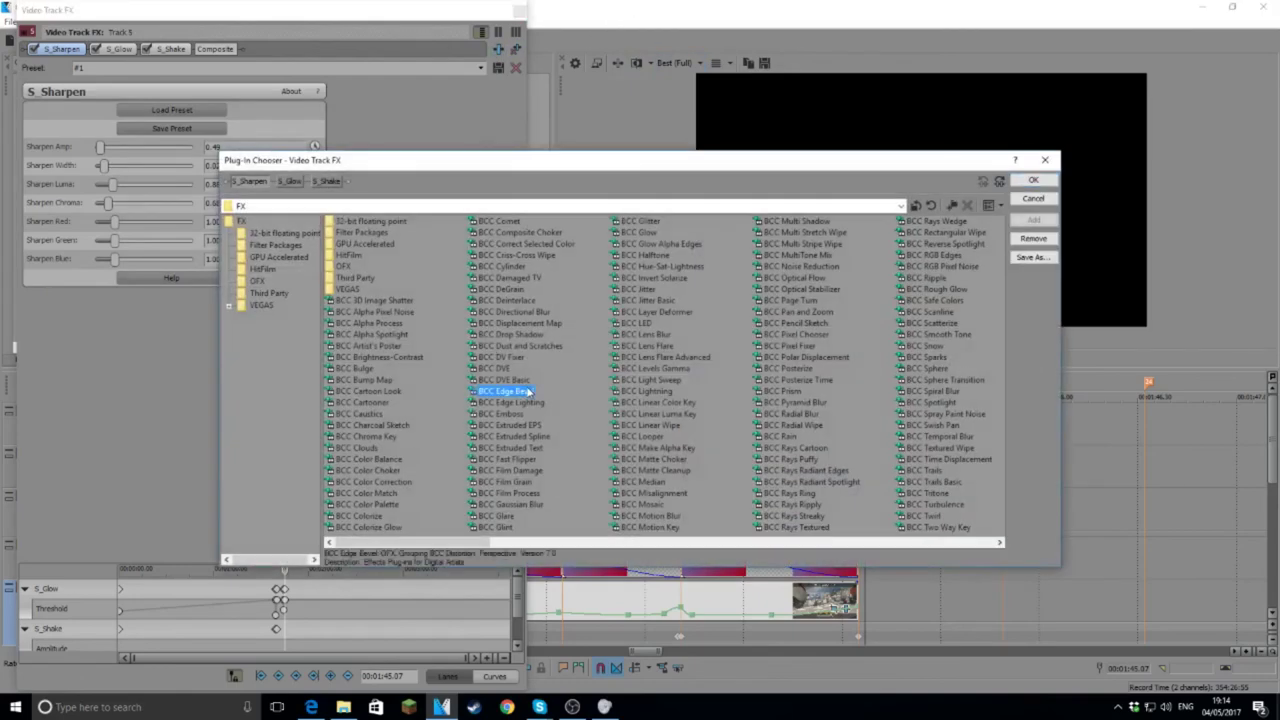
key("m")
double_click(824, 459)
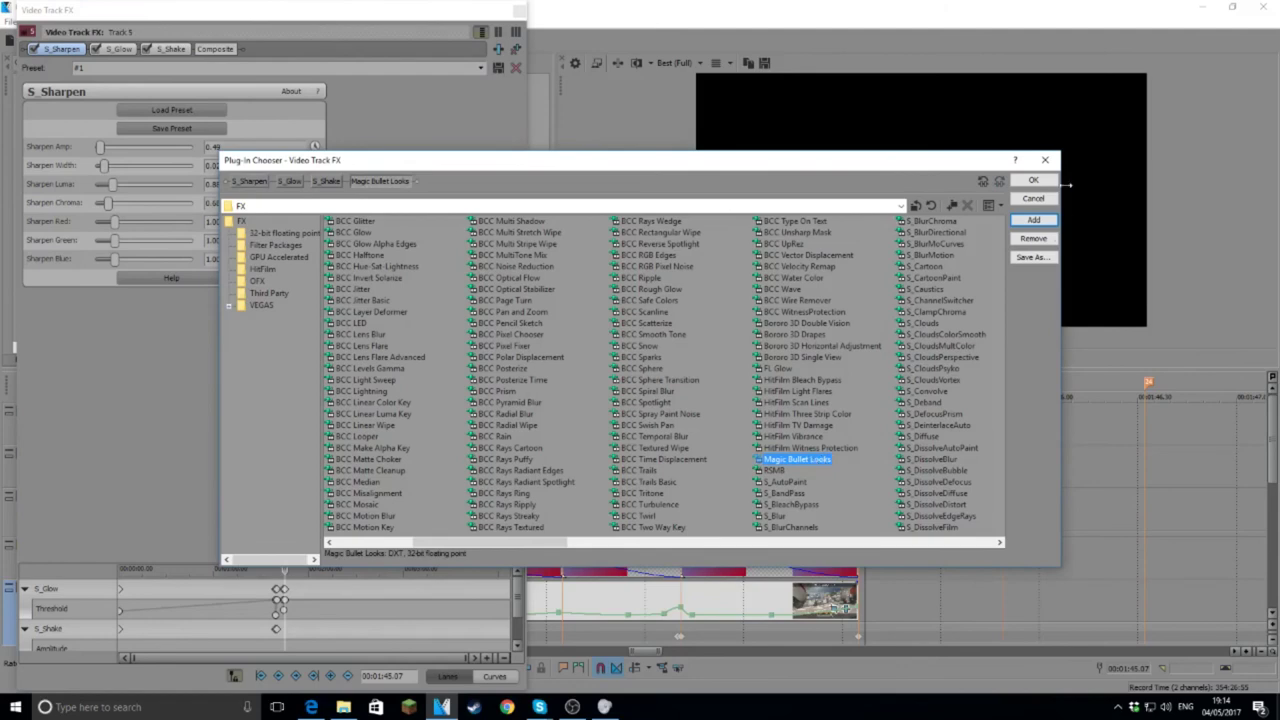
left_click(1031, 181)
Step: Park the playhead at 00:01:43.59 on the round-winning kill footage and open the Magic Bullet Looks editor
left_click(47, 106)
left_click(716, 397)
left_click(640, 392)
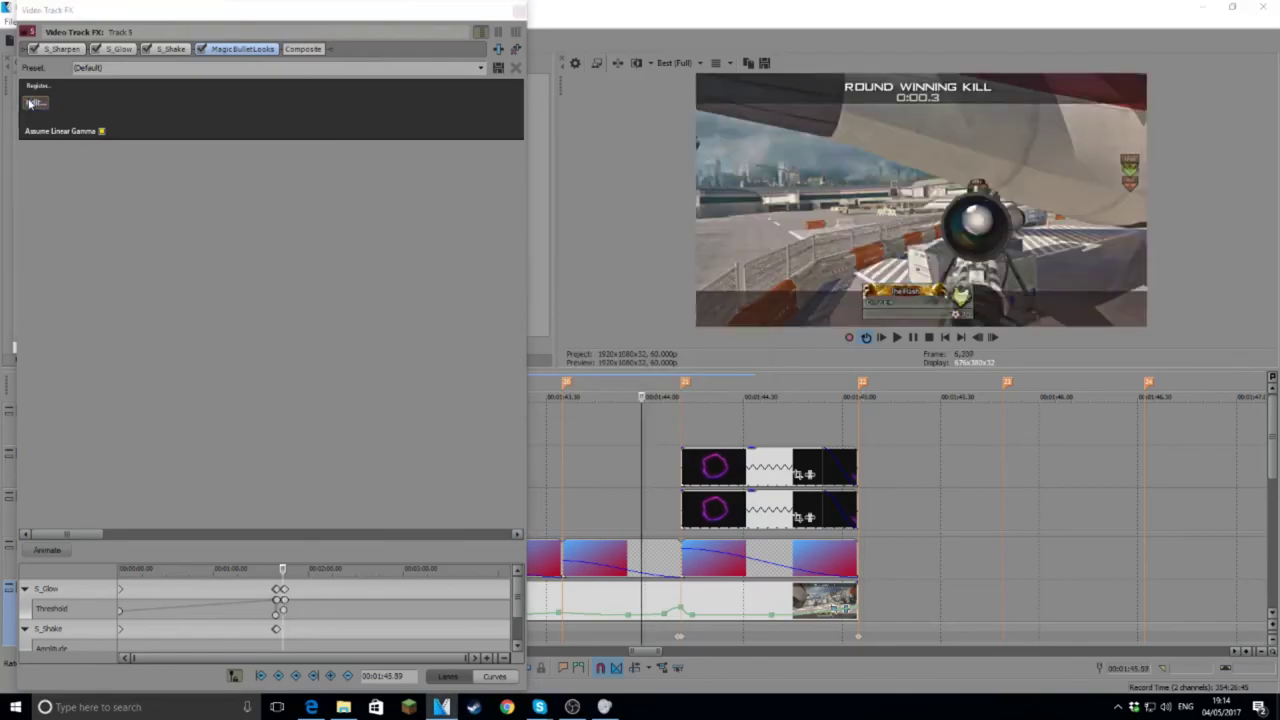
left_click(33, 104)
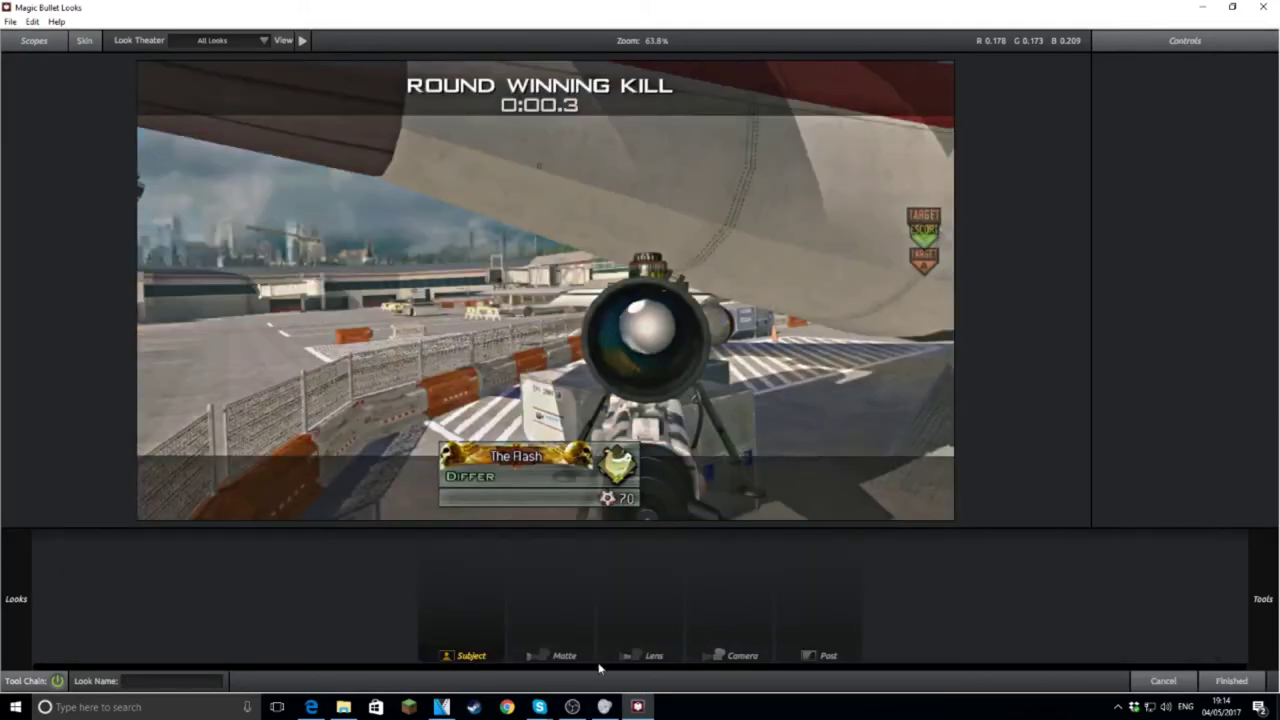
Step: Try the MONTARGE and 2 looks from the Custom group on the footage
mouse_move(3, 608)
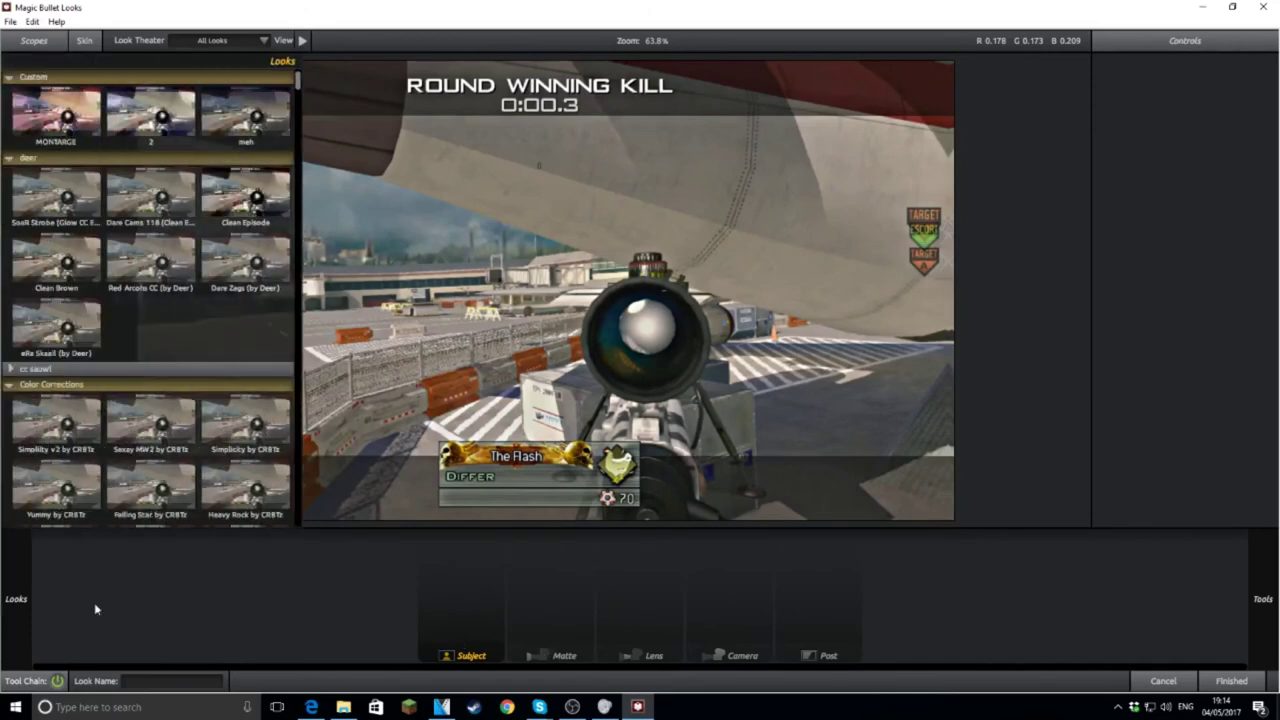
left_click(86, 146)
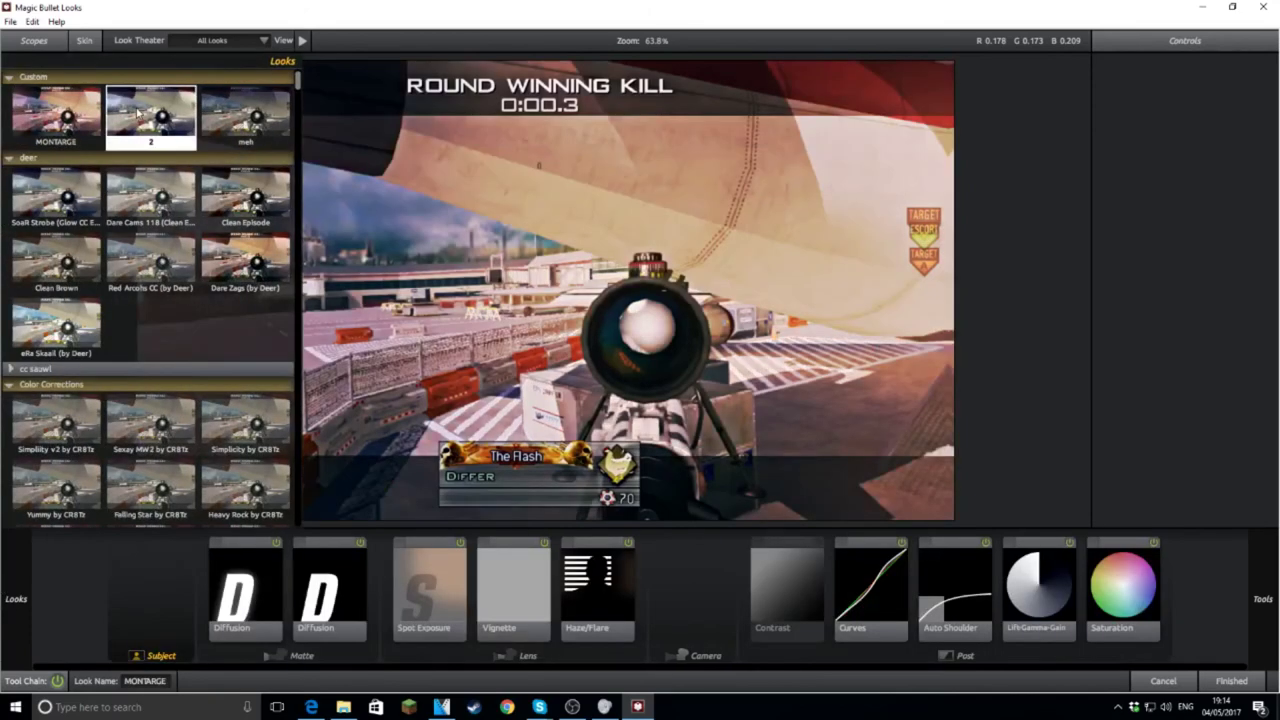
left_click(186, 108)
left_click(74, 116)
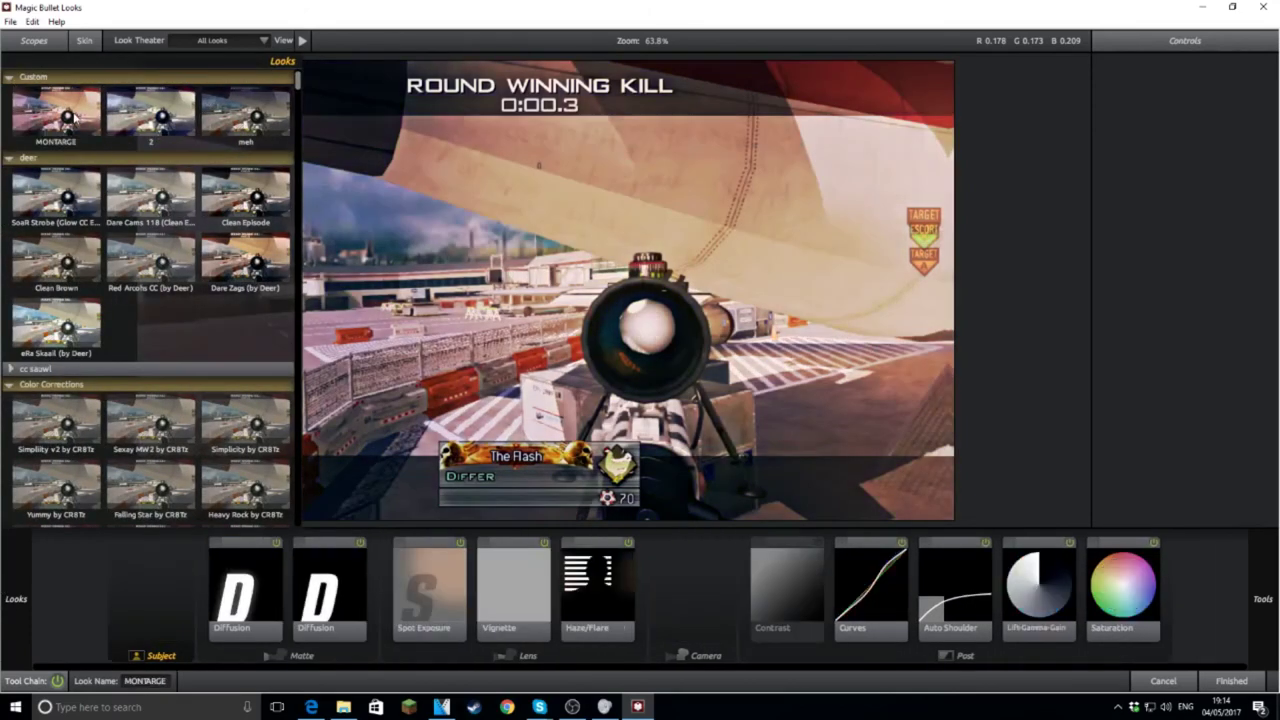
Step: Try several looks from the deer group, including Dare Cams 118, Clean Brown and SoaR Strobe
left_click(190, 205)
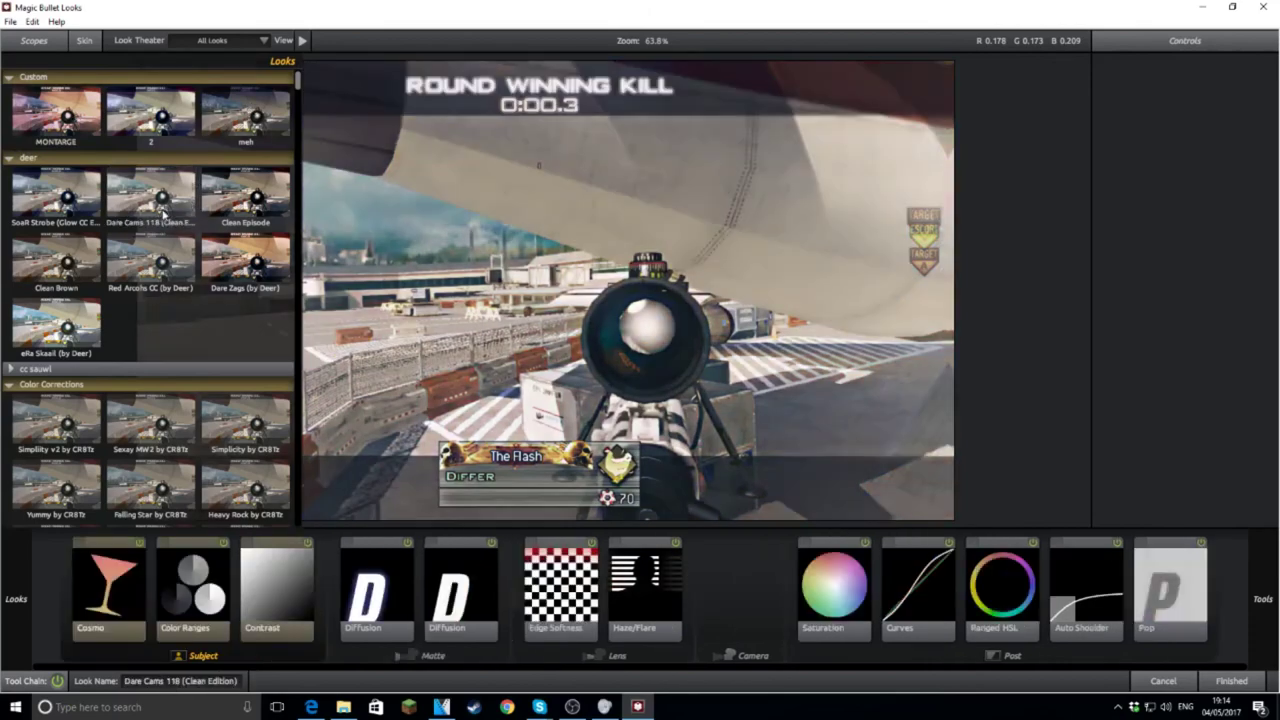
left_click(150, 252)
left_click(57, 246)
left_click(68, 205)
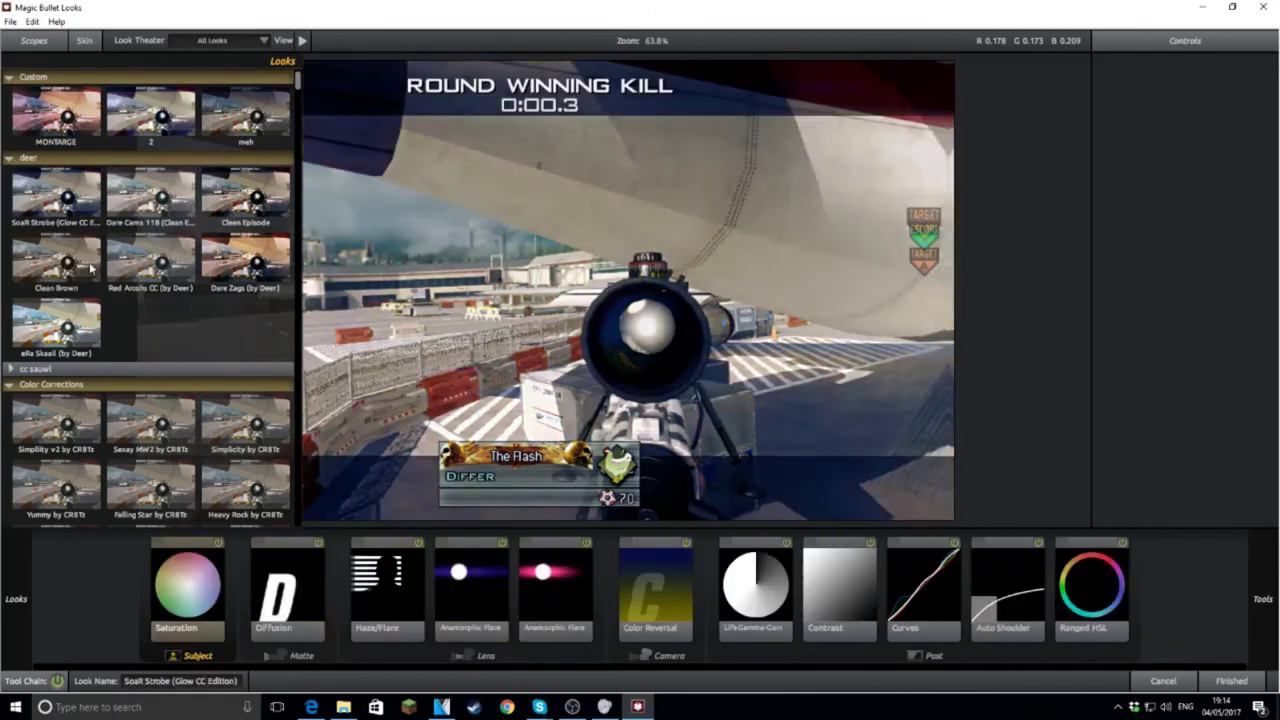
left_click(142, 281)
left_click(85, 323)
left_click(180, 270)
left_click(75, 310)
left_click(52, 257)
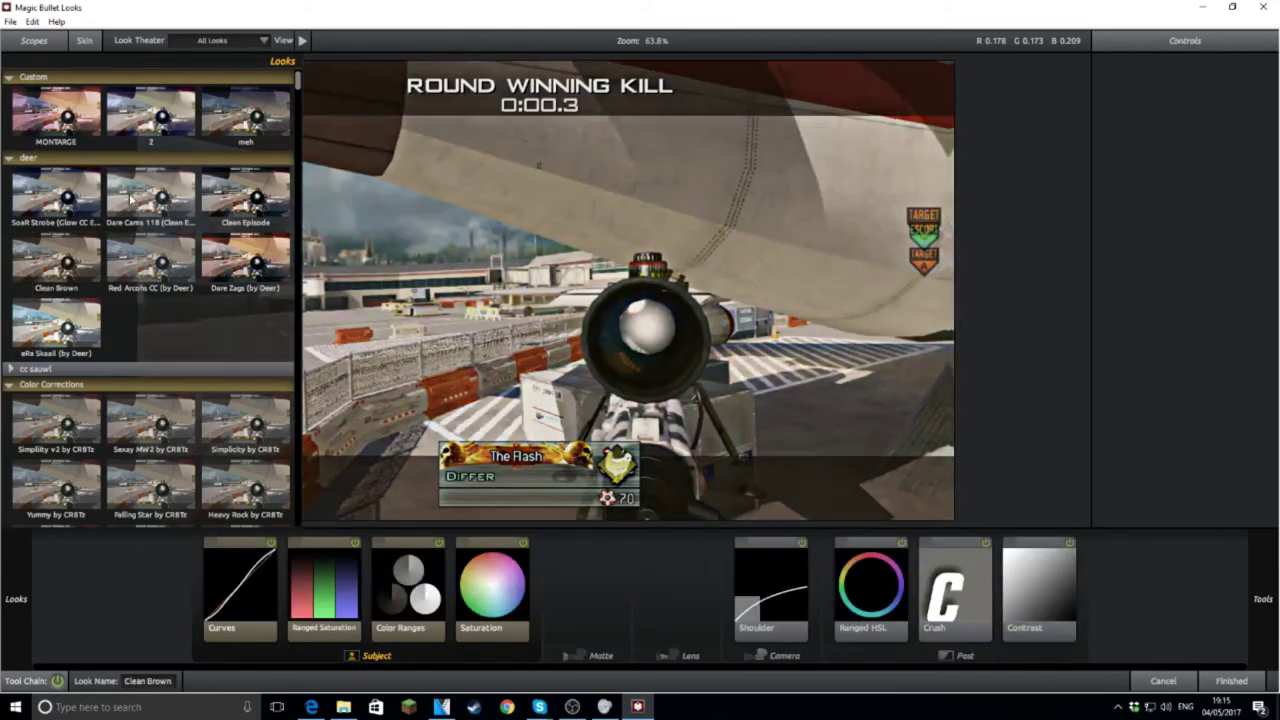
left_click(129, 198)
left_click(82, 214)
Step: Try looks further down the library, including Zebo (32), Sick 2 and Zebo (74)
scroll(168, 300, "down", 5)
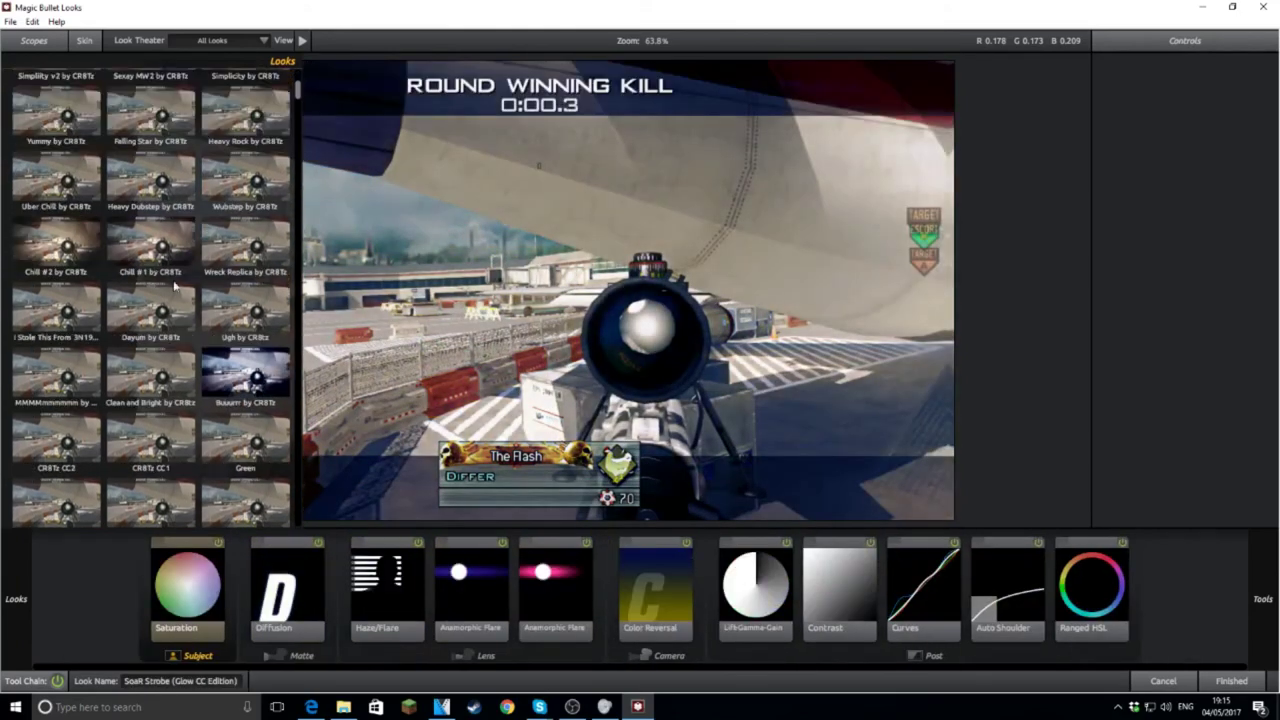
left_click_drag(297, 95, 297, 345)
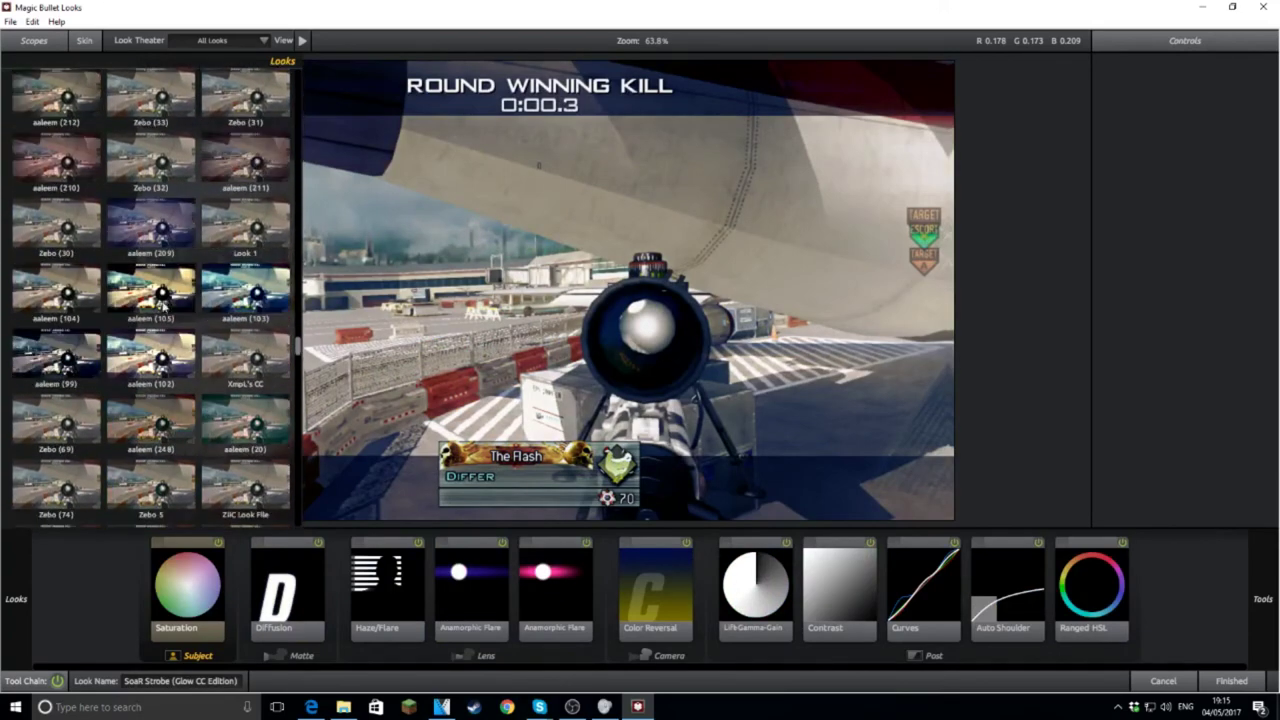
left_click(22, 232)
left_click(150, 170)
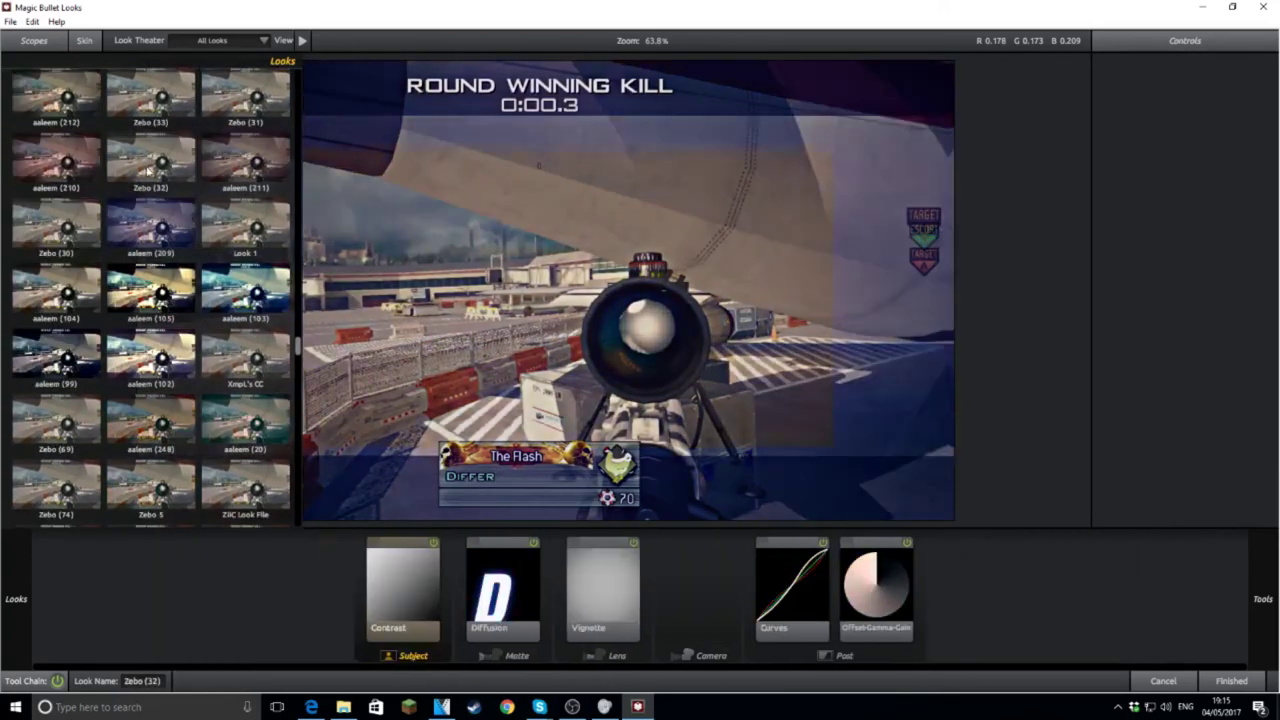
scroll(193, 382, "down", 3)
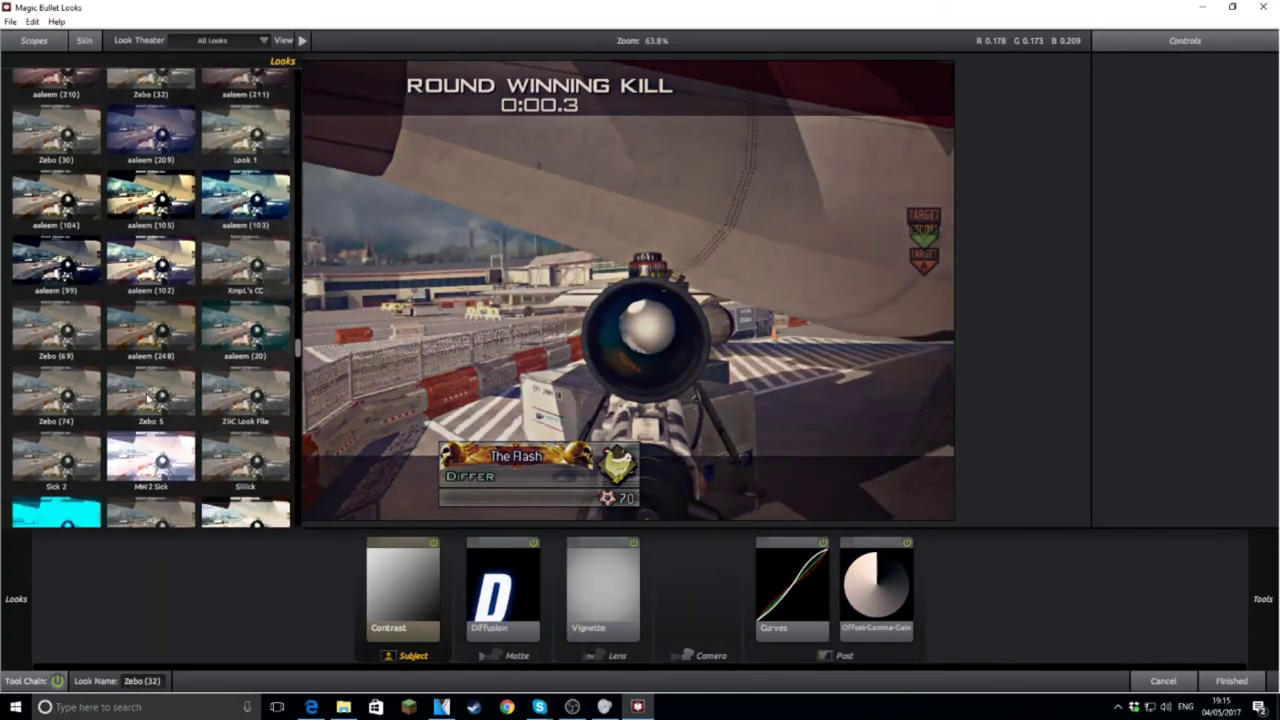
left_click(160, 398)
left_click(152, 458)
left_click(95, 449)
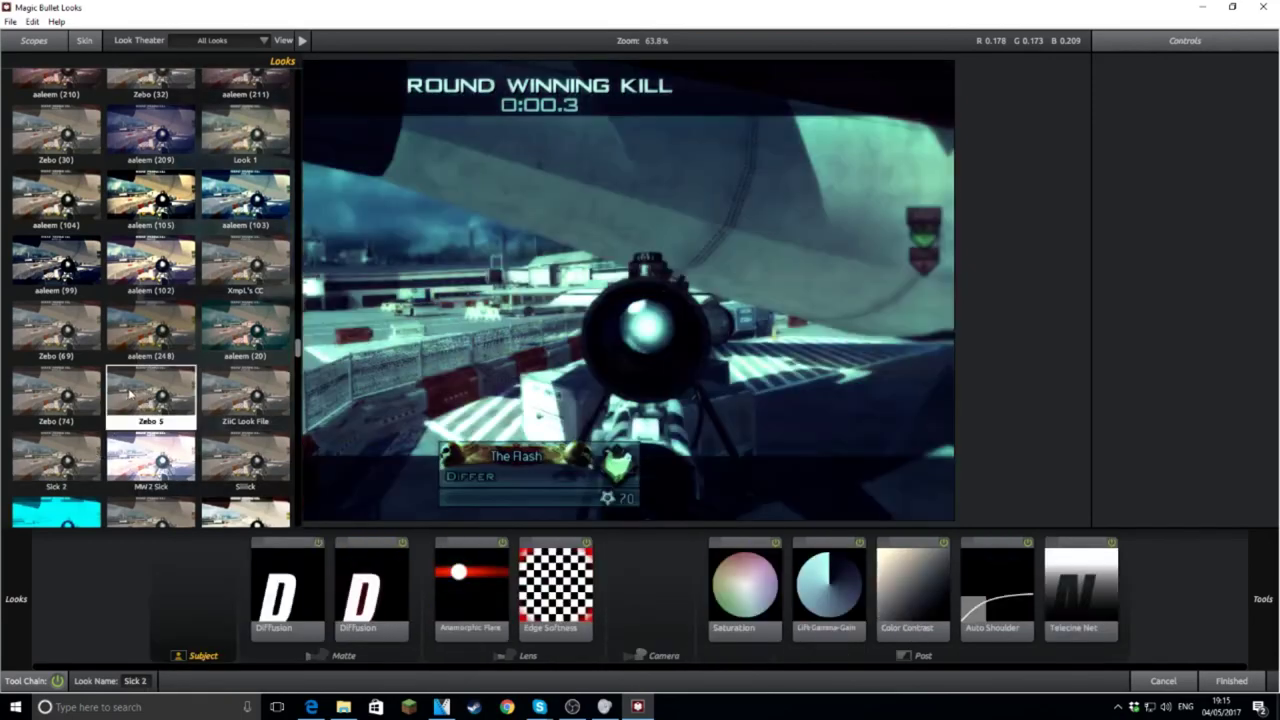
left_click(93, 384)
Step: Try more colour looks below the Zebo (74) look, ending with Bleach look
scroll(127, 390, "down", 10)
scroll(127, 390, "down", 3)
left_click(151, 318)
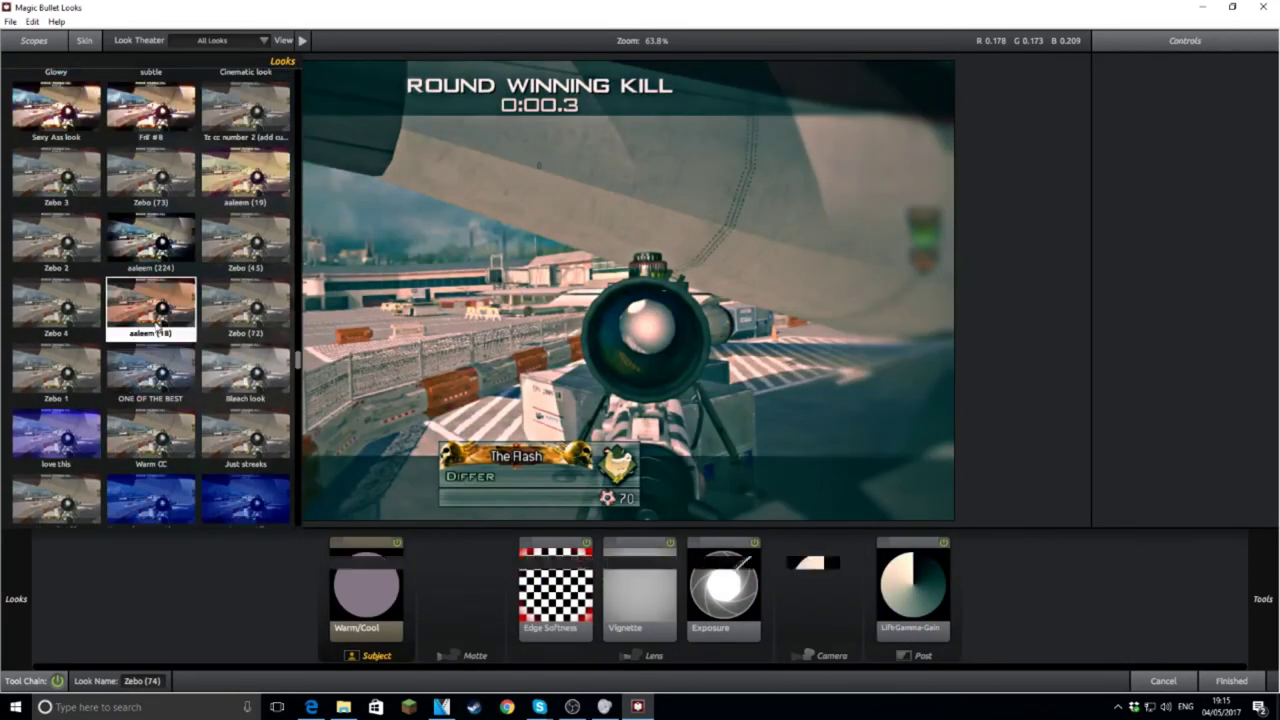
left_click(92, 322)
left_click(99, 374)
left_click(212, 384)
scroll(230, 380, "down", 4)
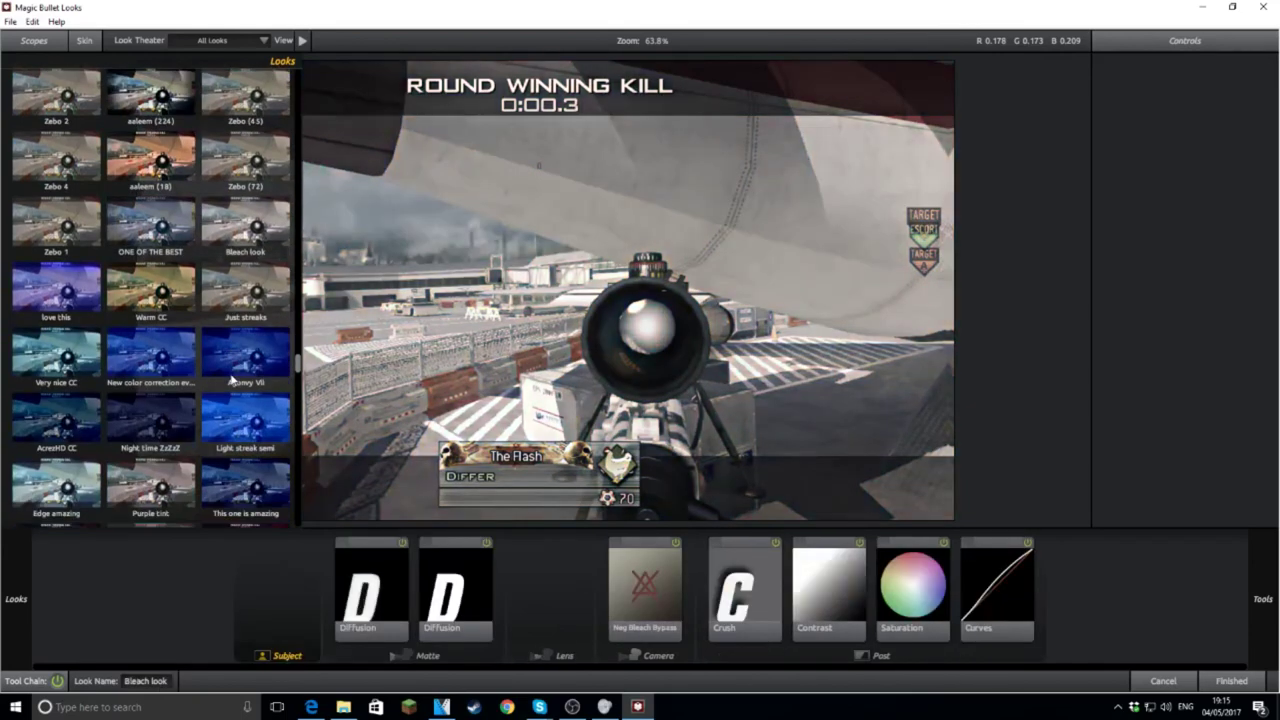
Step: Try the Blue Sky, Zebo (41) and Epic Blue looks on the footage
scroll(200, 330, "down", 10)
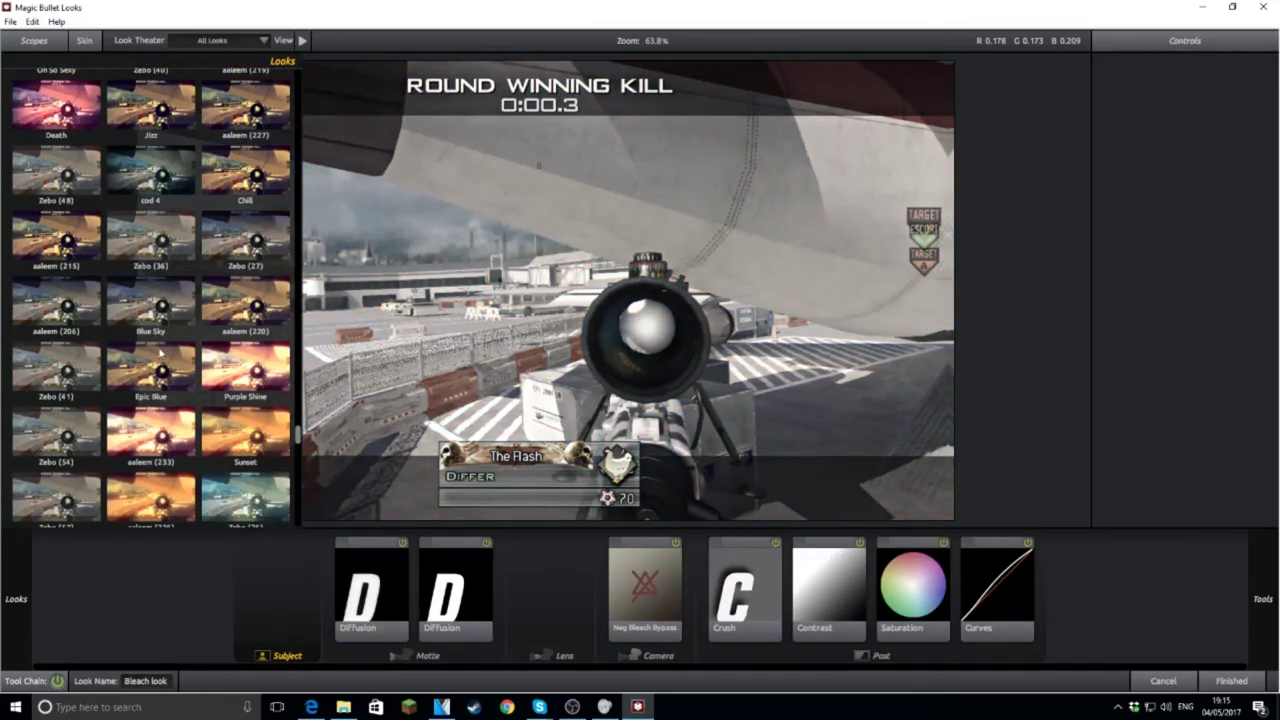
left_click(150, 292)
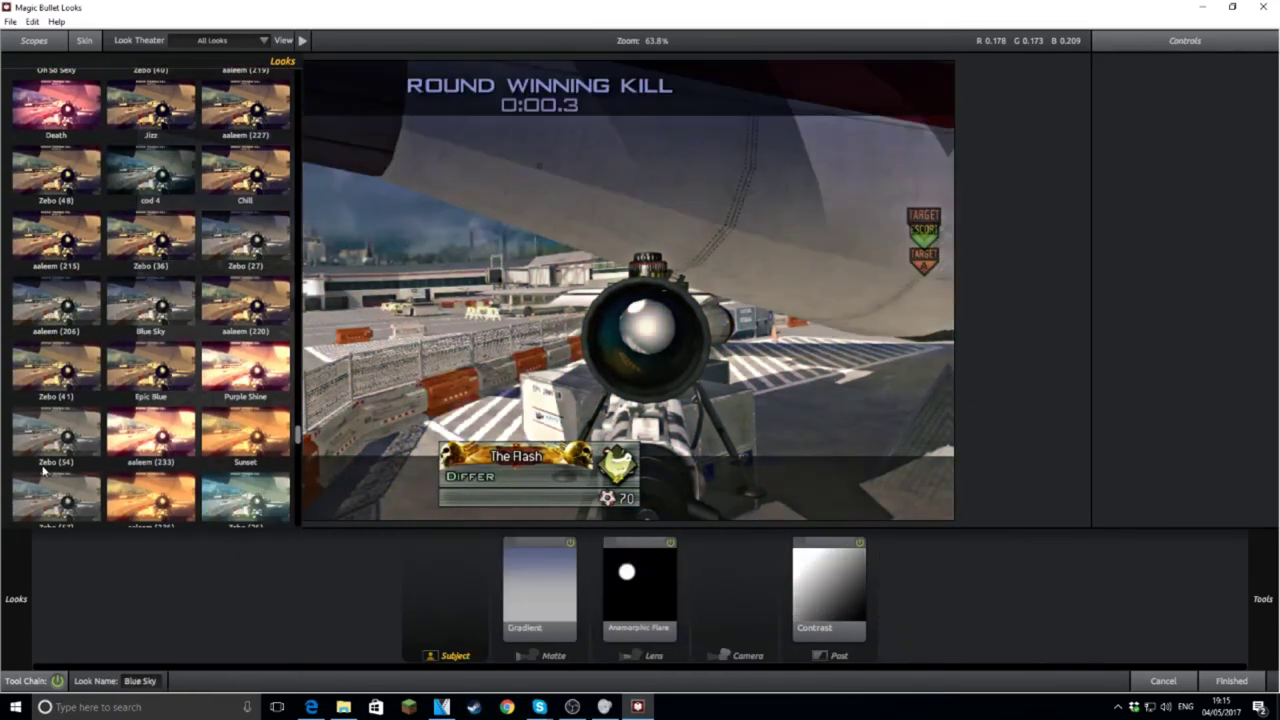
left_click(56, 435)
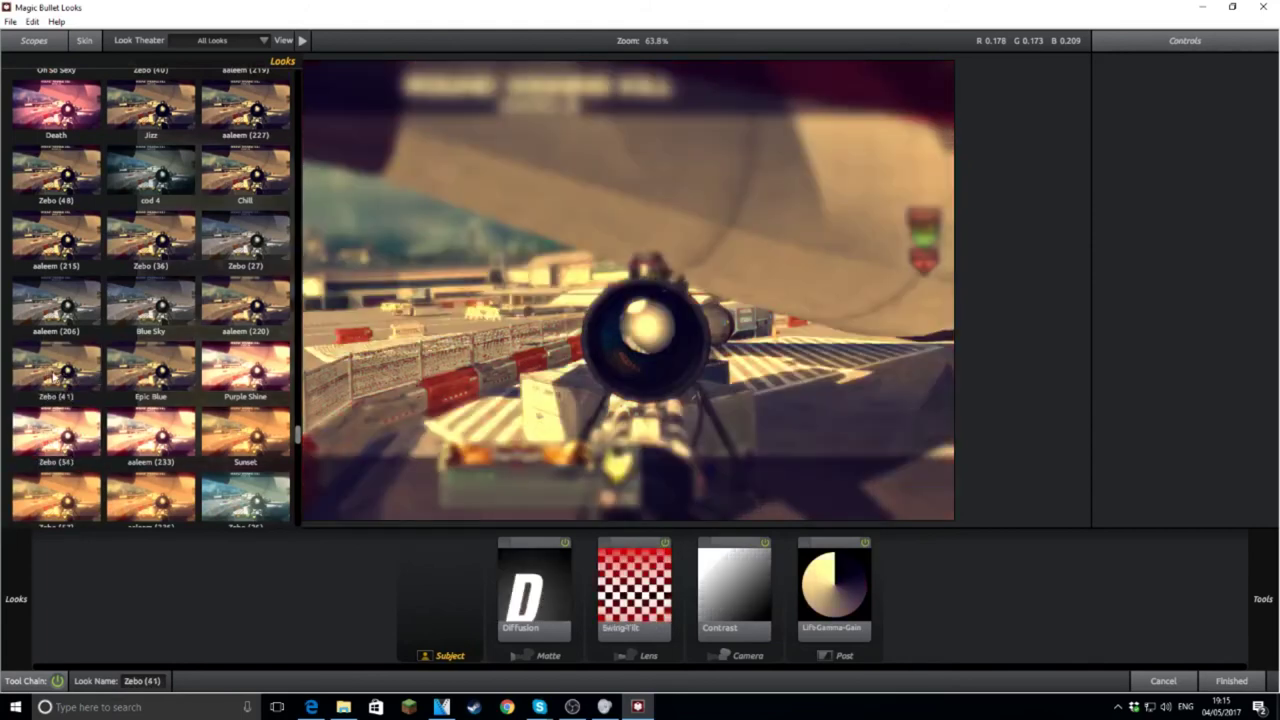
left_click(150, 370)
Step: Apply the Yummy Hamburger look to Track 5 and play back the graded footage up to about 00:01:44.55
scroll(143, 383, "down", 8)
left_click(150, 345)
left_click(83, 348)
left_click(95, 408)
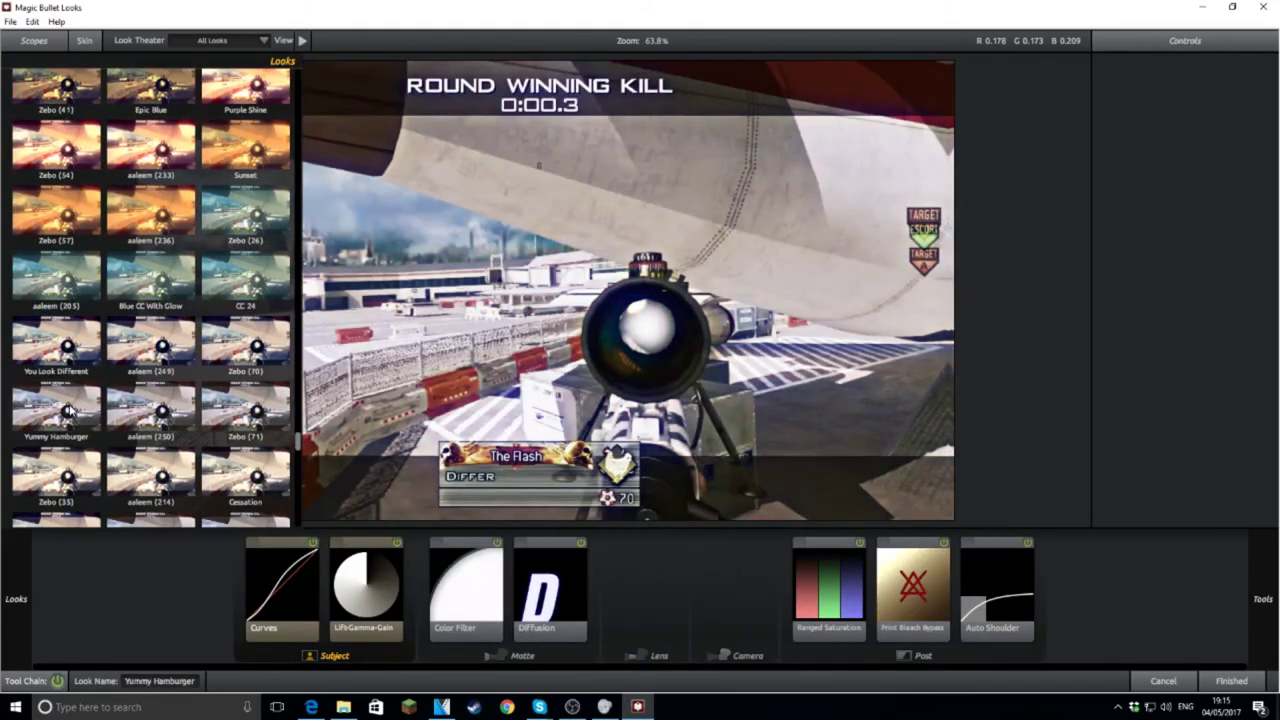
mouse_move(1274, 660)
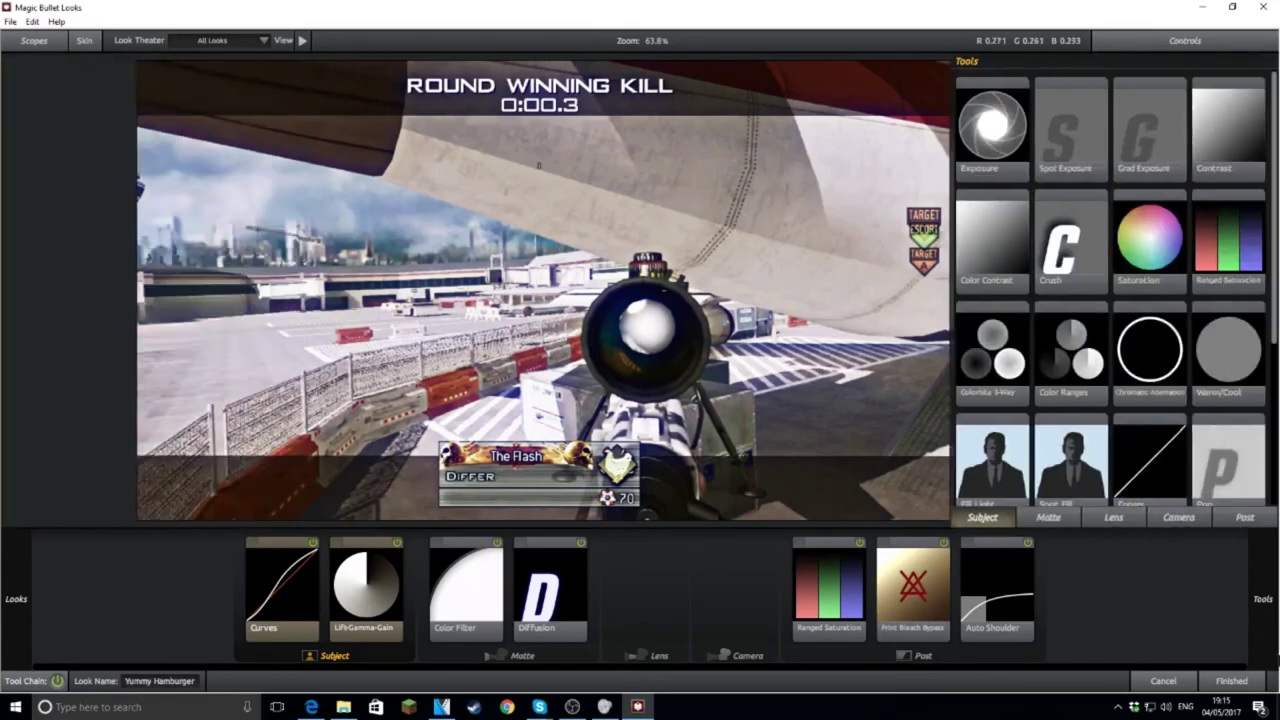
left_click(1234, 681)
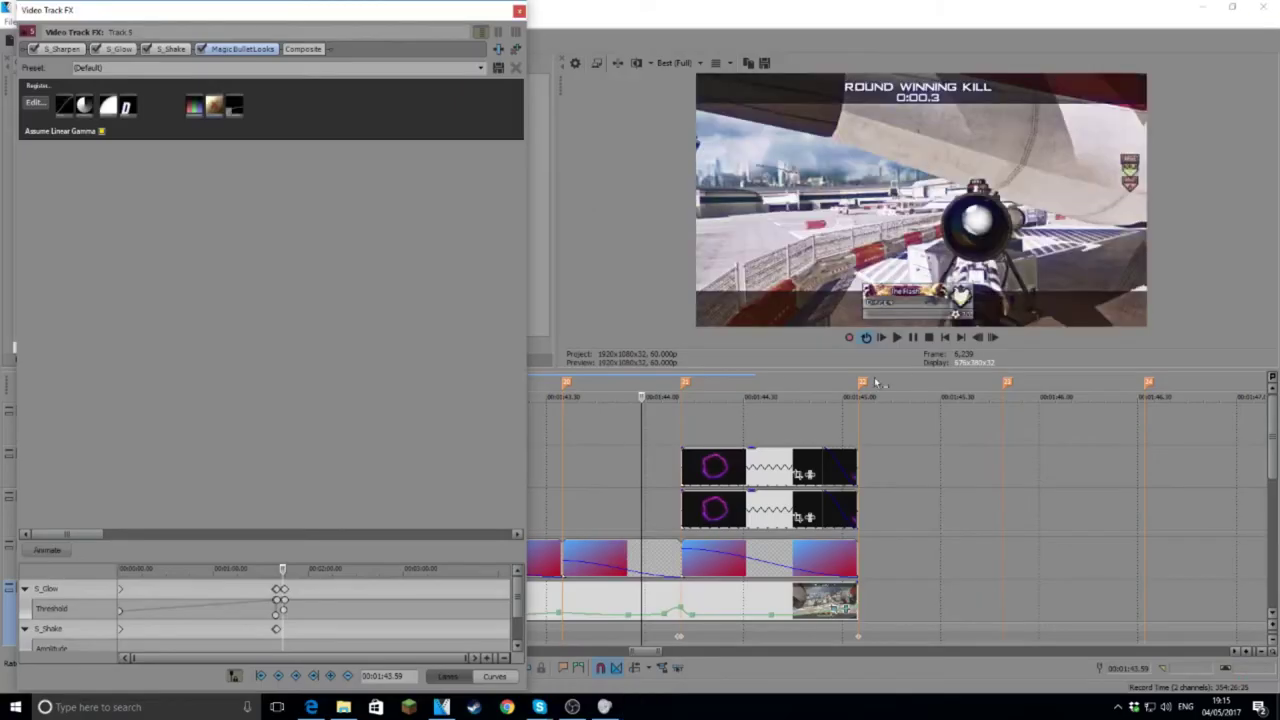
left_click(912, 338)
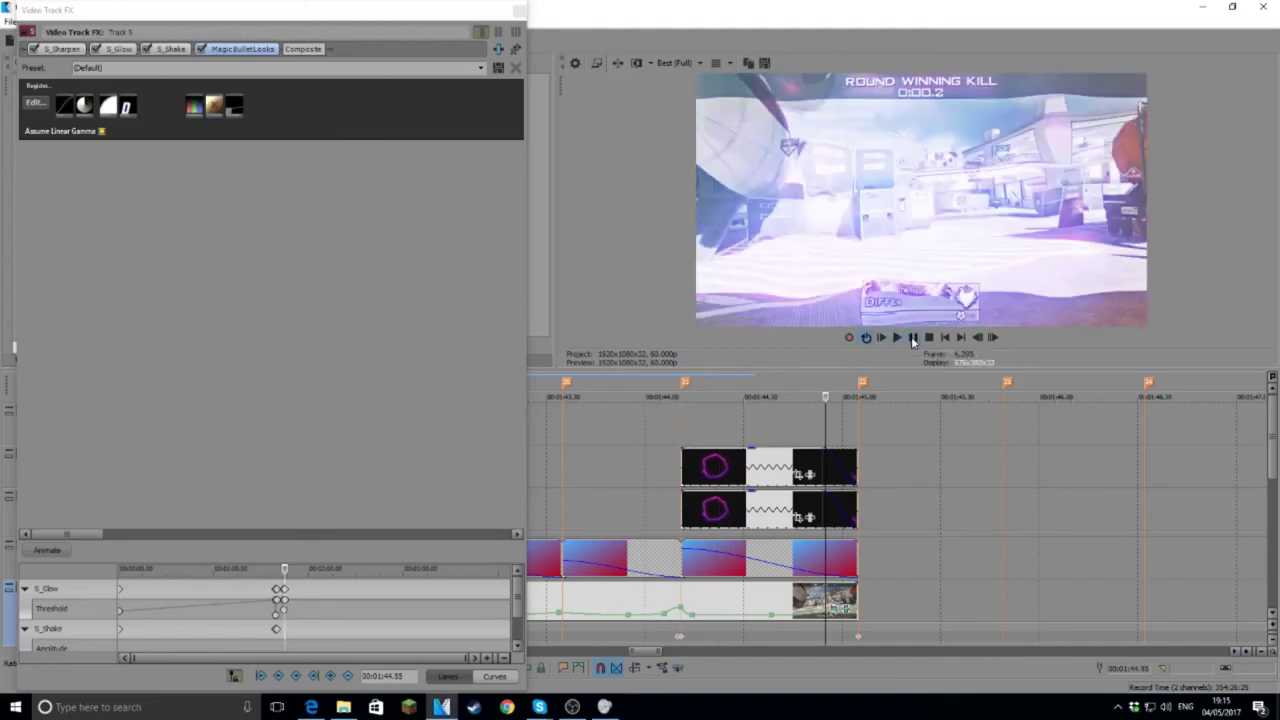
Step: Add the RSMB motion blur plug-in after Magic Bullet Looks in Track 5's effects chain
left_click(515, 48)
left_click(540, 313)
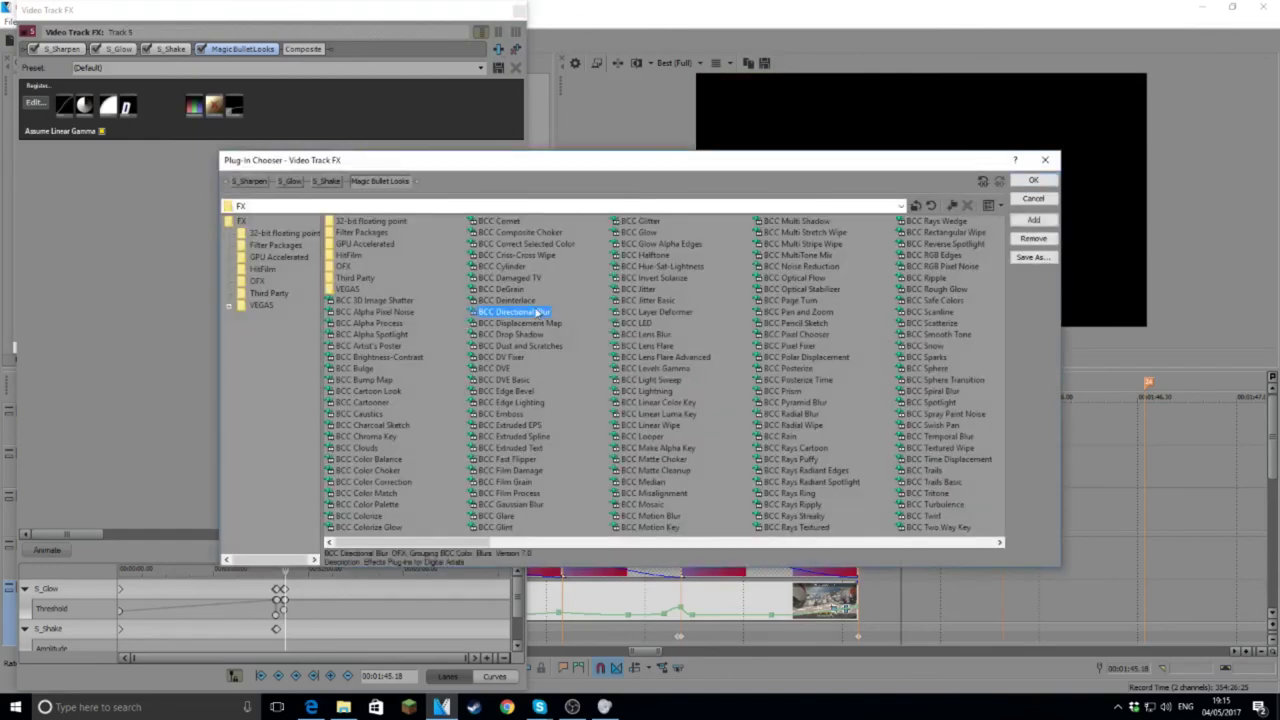
key("r")
double_click(770, 471)
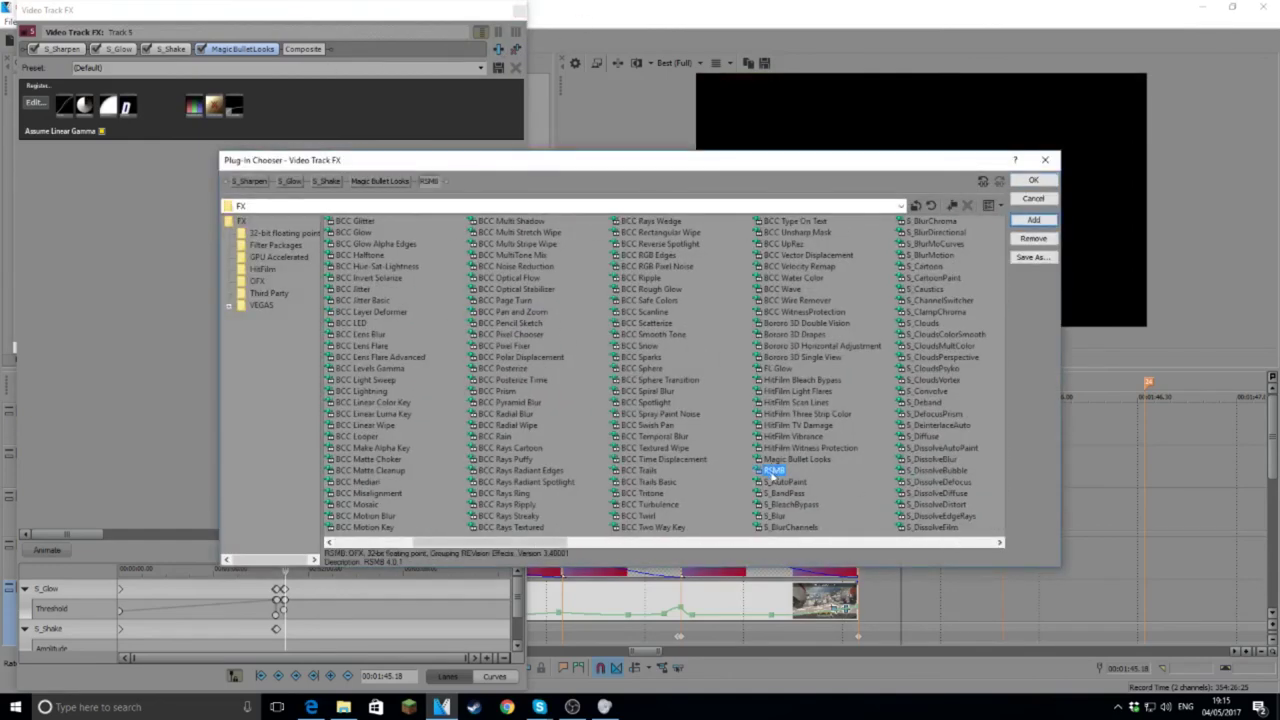
left_click(1038, 184)
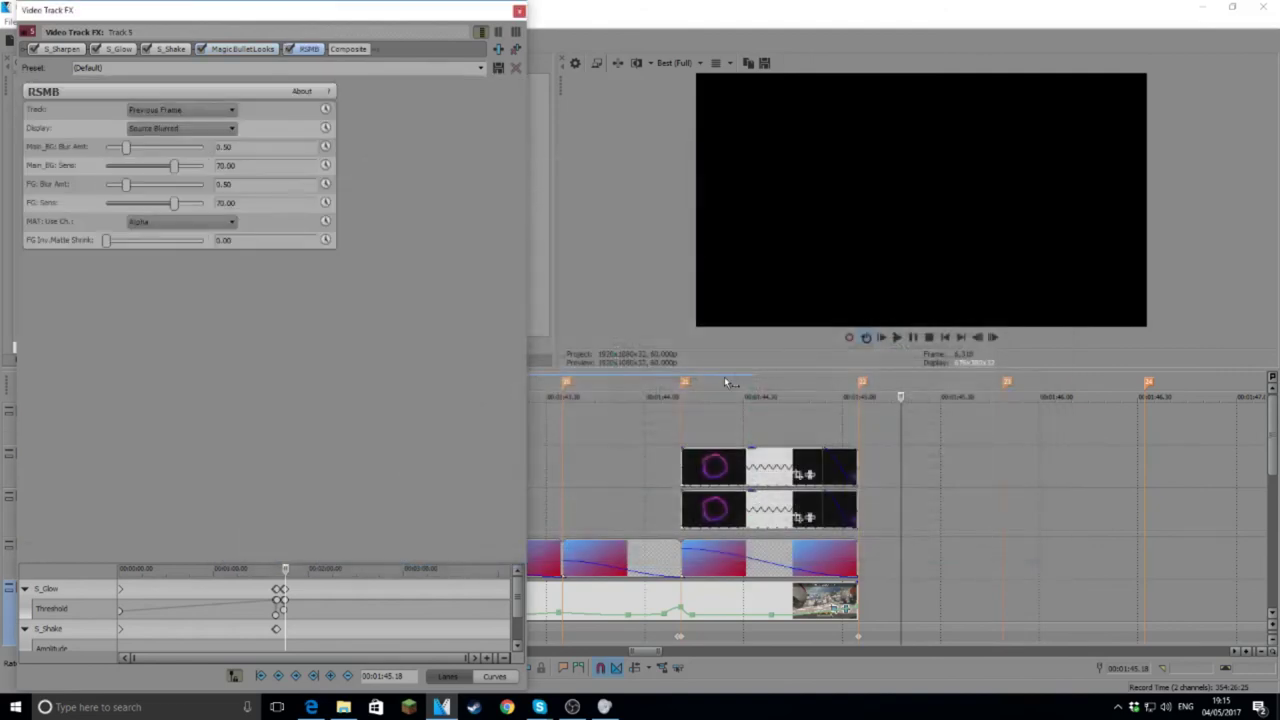
Step: Move the playhead to 00:01:43.58 and apply the saved "sexy" preset to RSMB
left_click(640, 388)
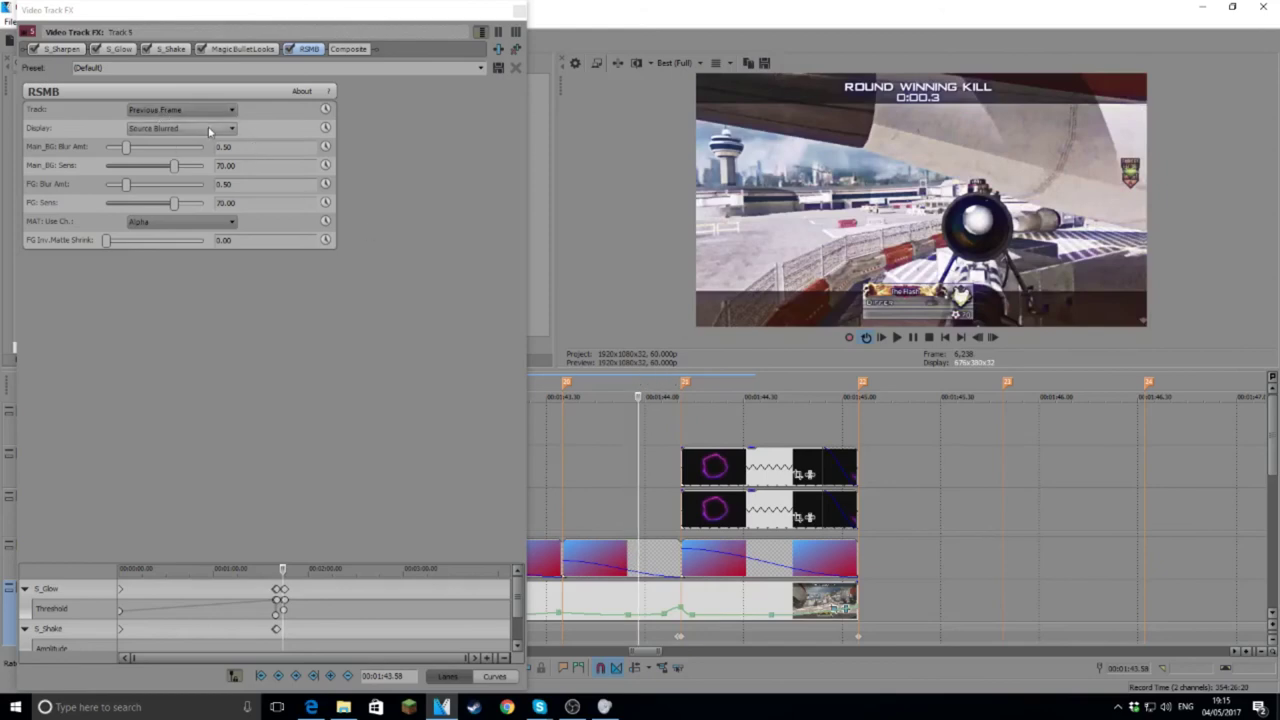
left_click(481, 67)
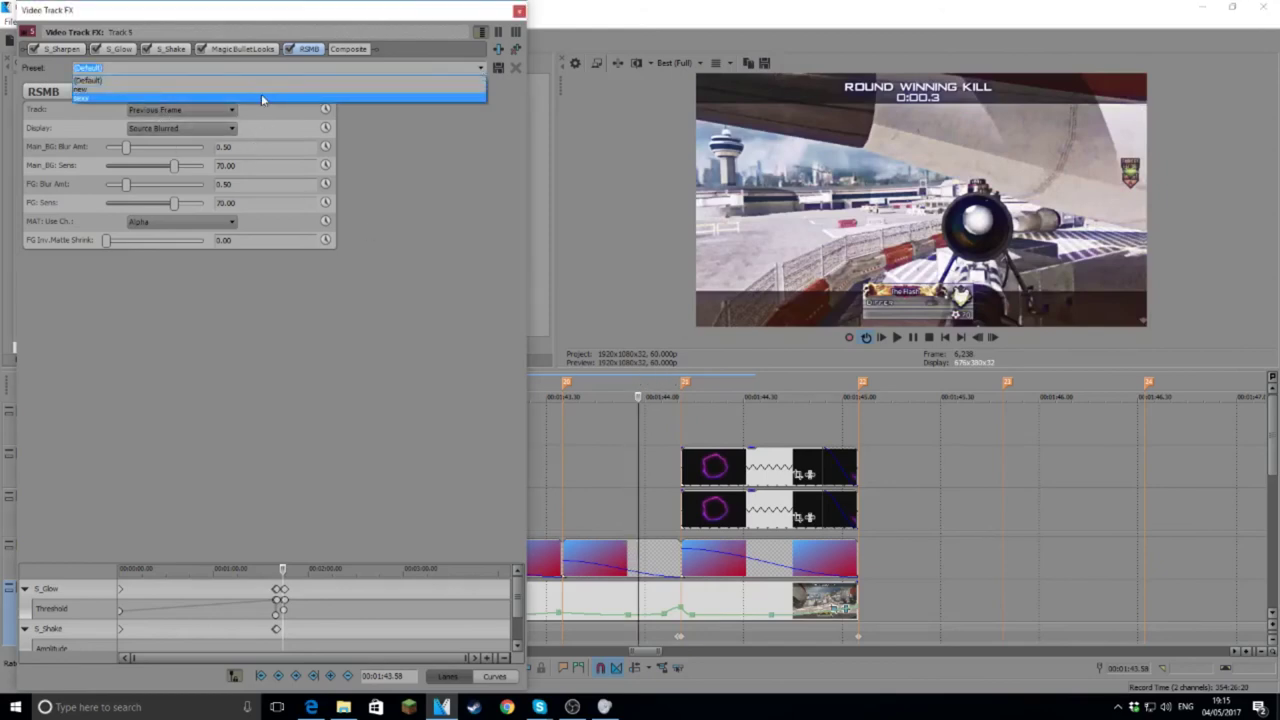
left_click(261, 94)
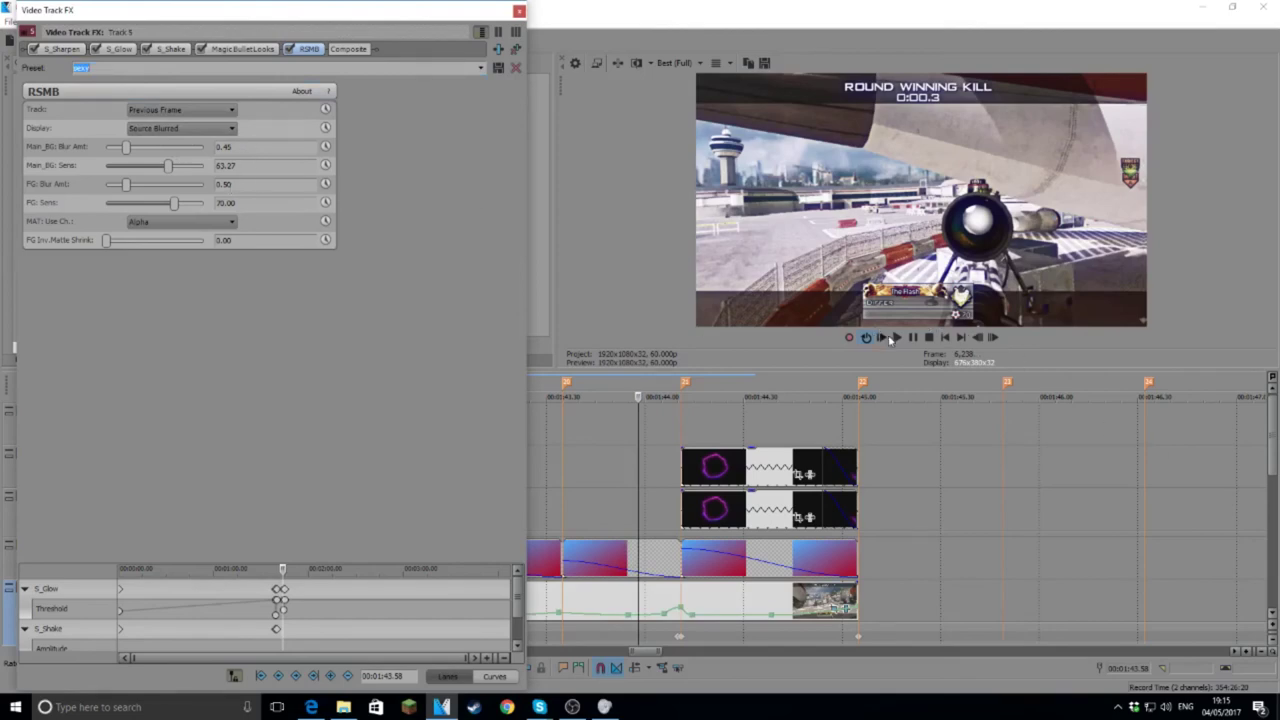
Step: Set the video preview quality to Draft (Quarter) and play the footage from 00:01:43.58
left_click(680, 63)
mouse_move(692, 85)
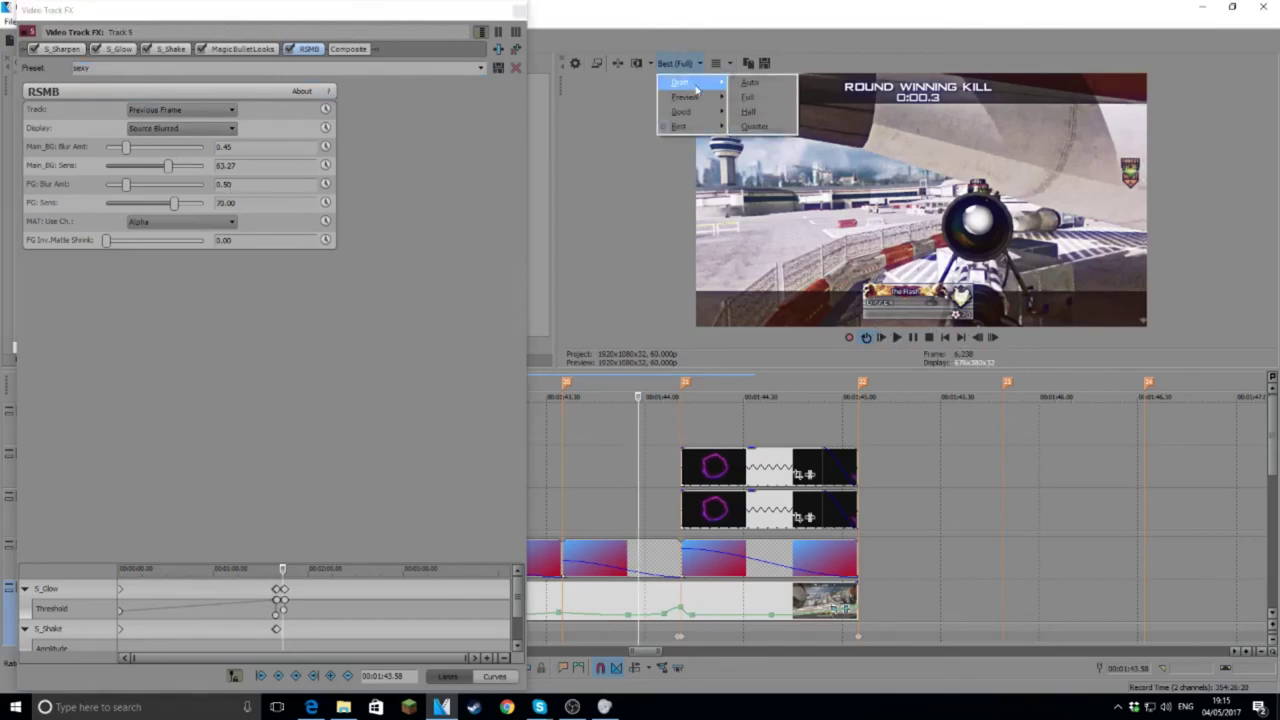
left_click(754, 126)
right_click(836, 305)
left_click(798, 356)
key("space")
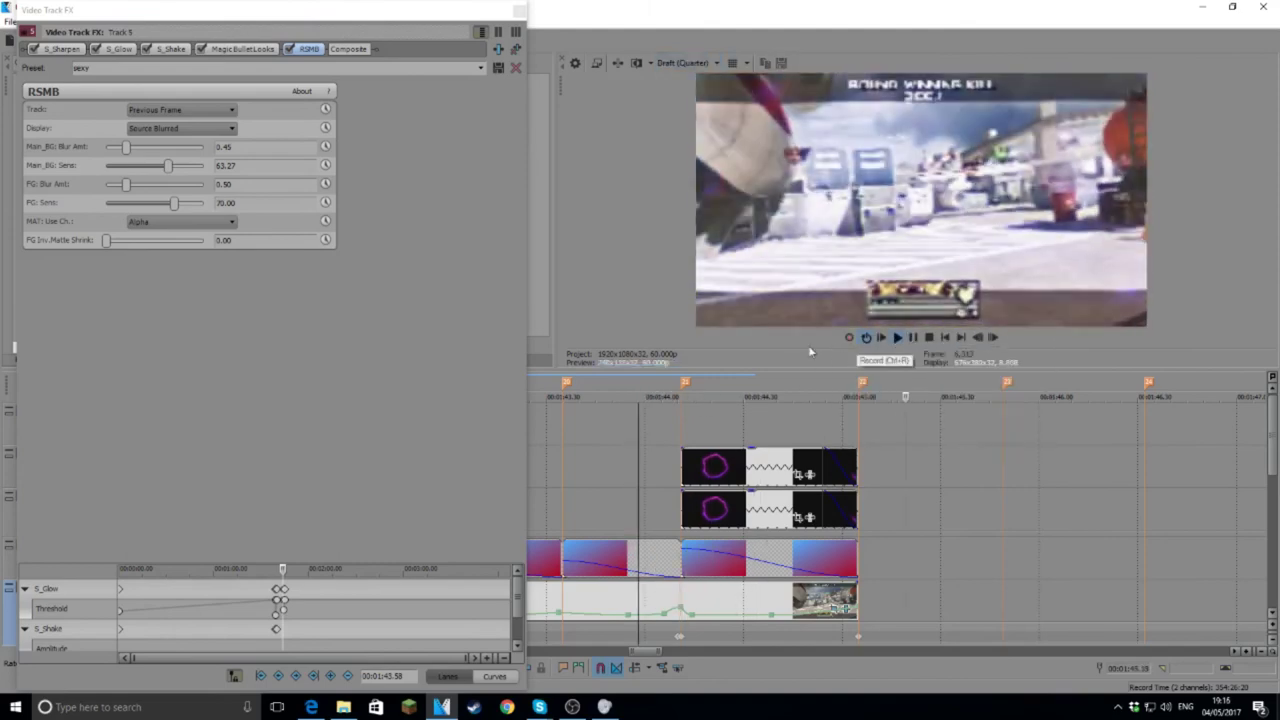
Step: Review the motion-blurred footage at several points, playing it from about 00:01:33 where the first clips begin
scroll(631, 411, "down", 5)
left_click(541, 386)
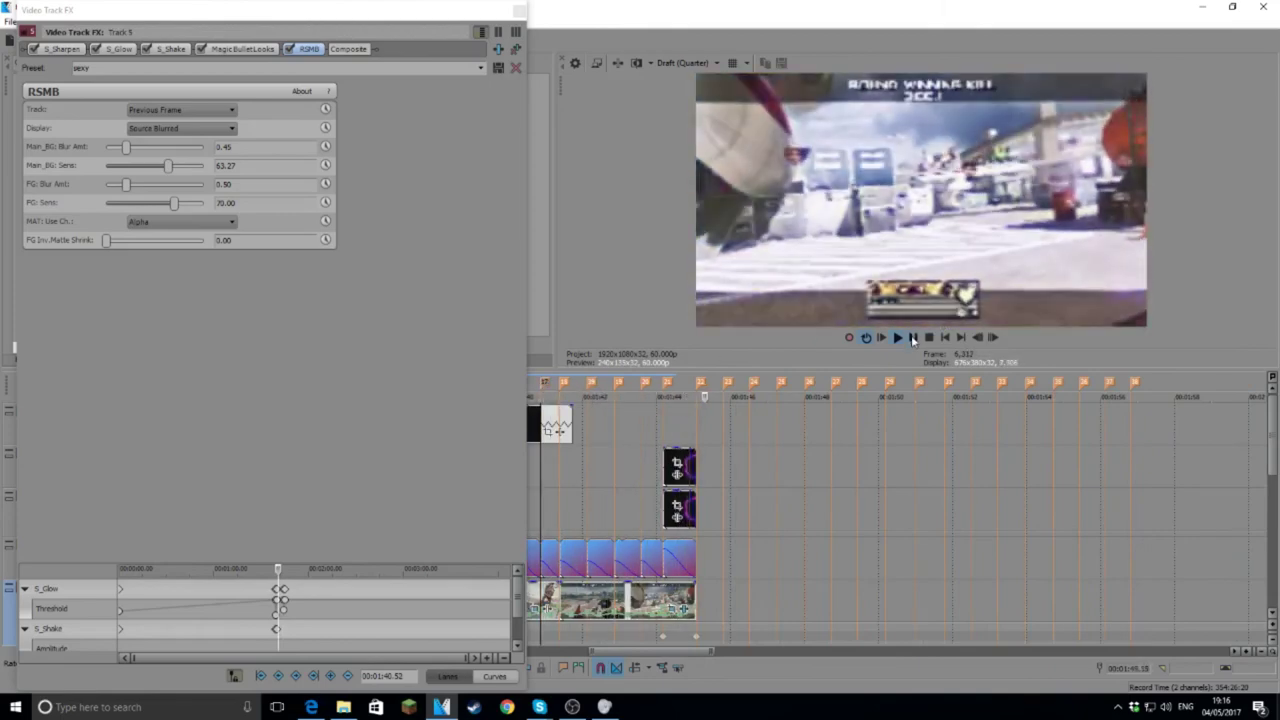
left_click(633, 385)
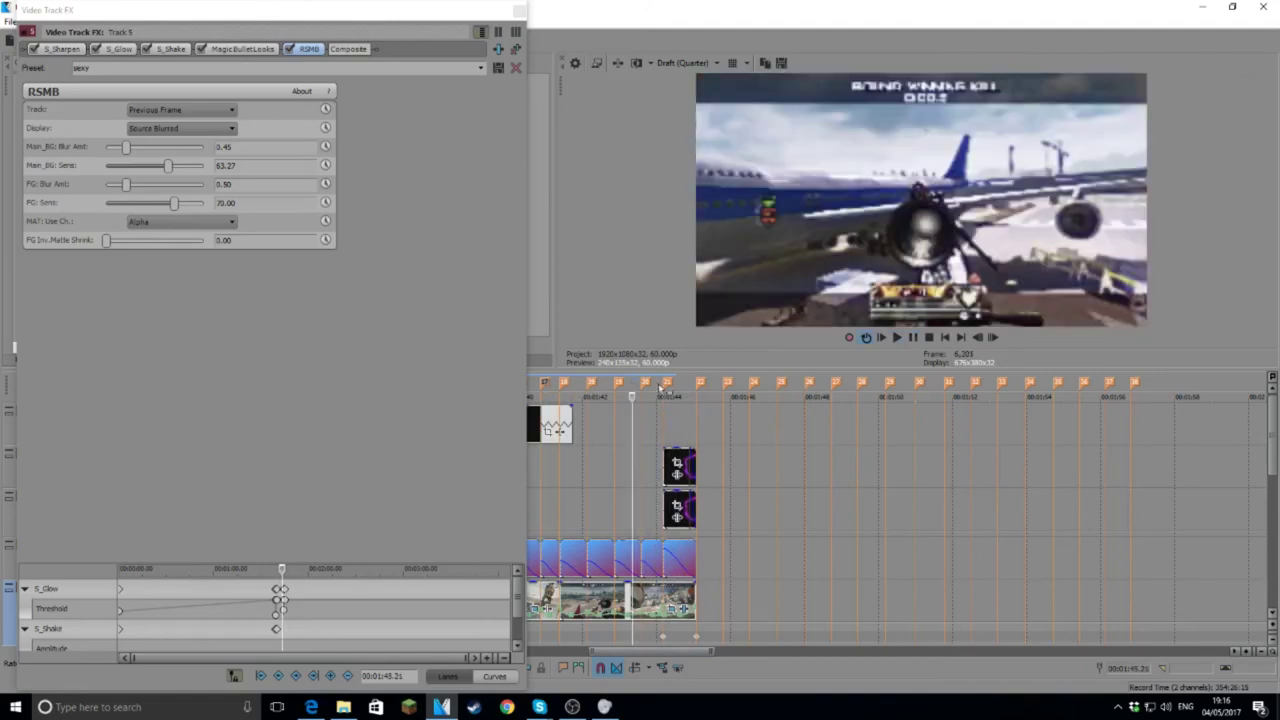
scroll(618, 512, "down", 5)
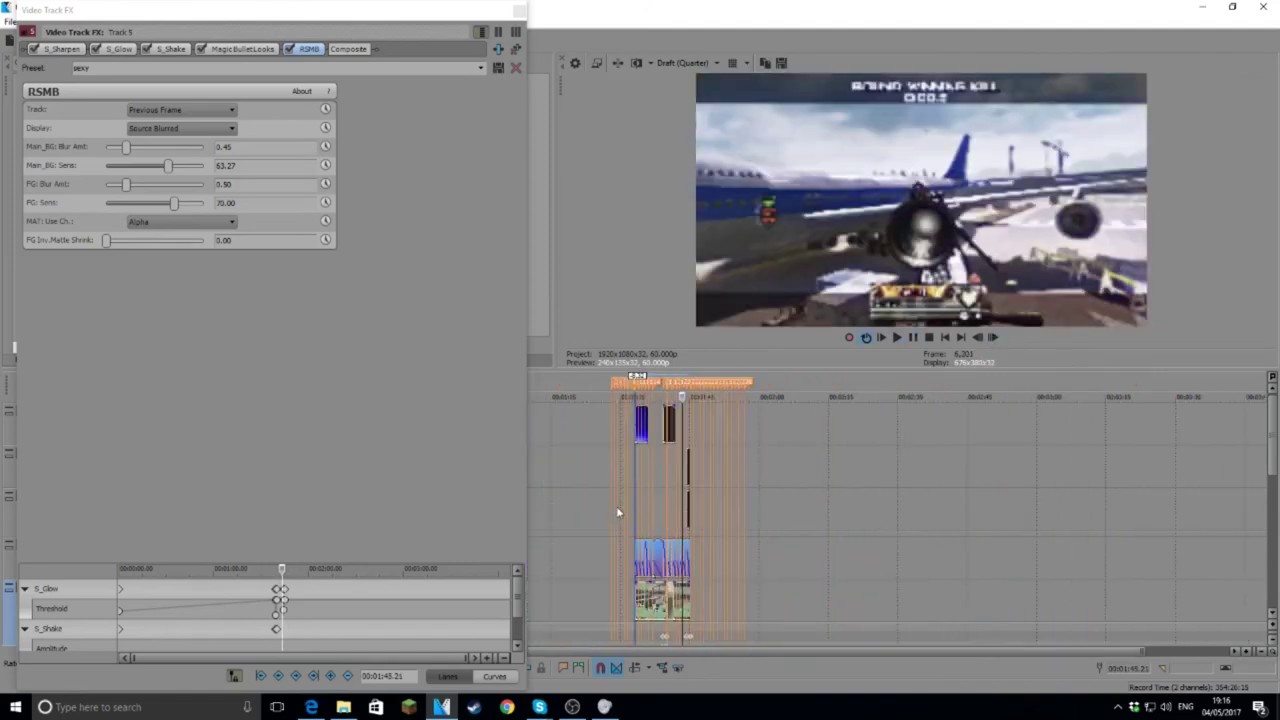
left_click(636, 392)
scroll(817, 409, "up", 2)
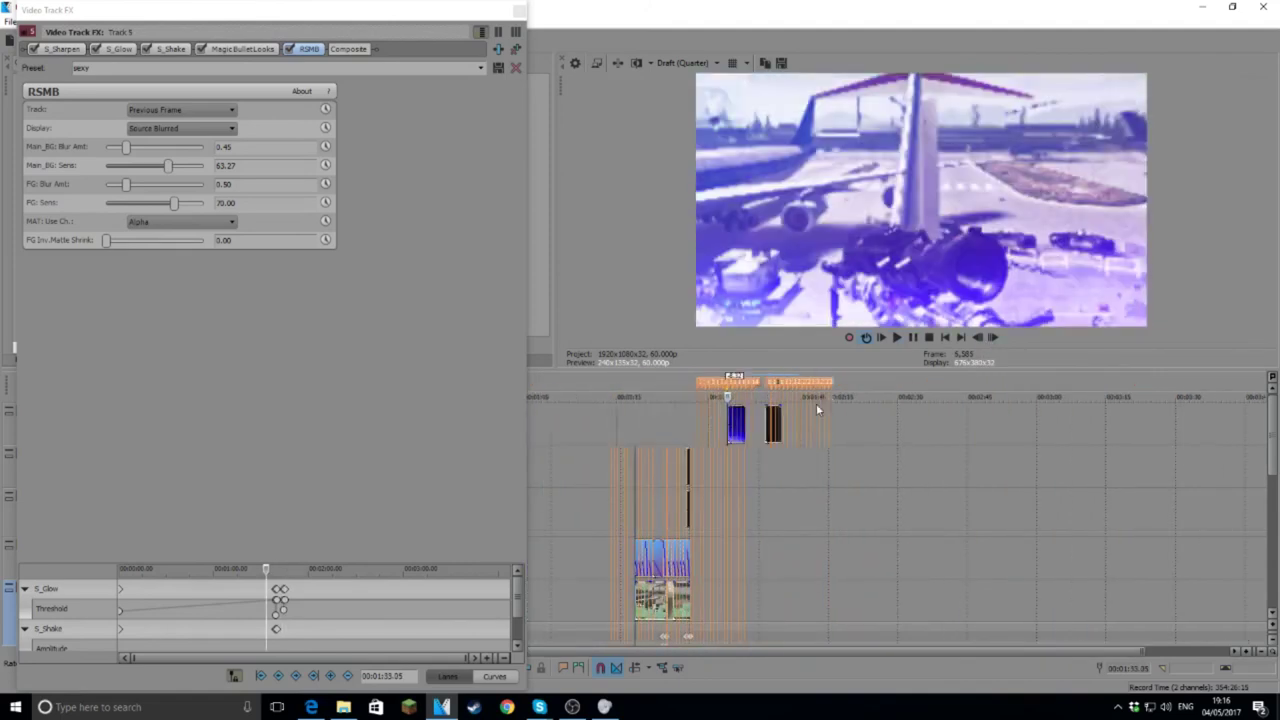
scroll(816, 408, "up", 2)
left_click(993, 337)
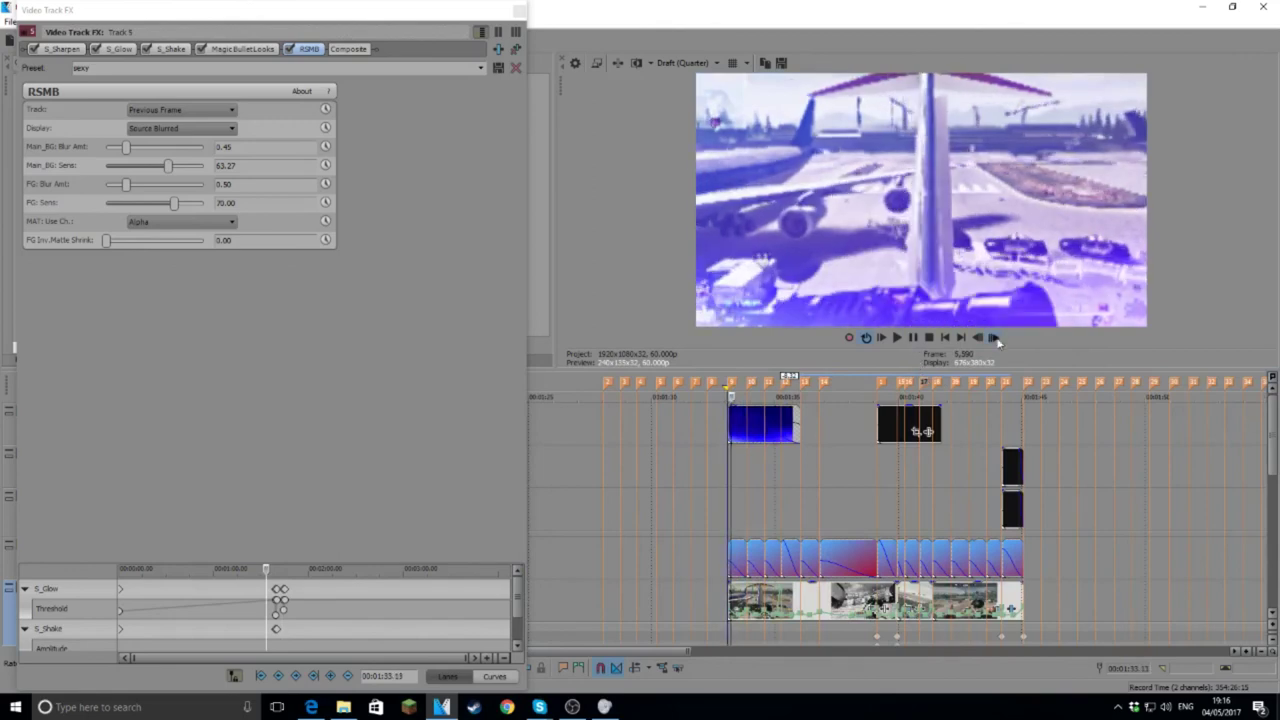
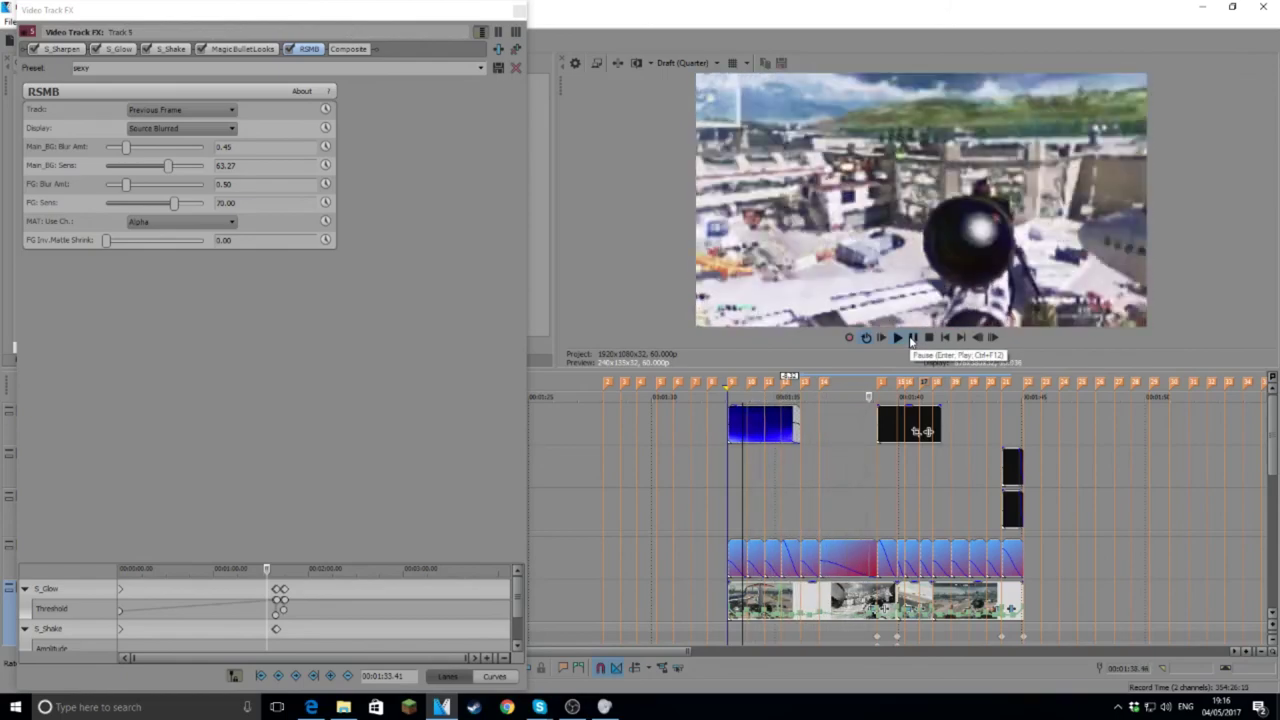
left_click(909, 336)
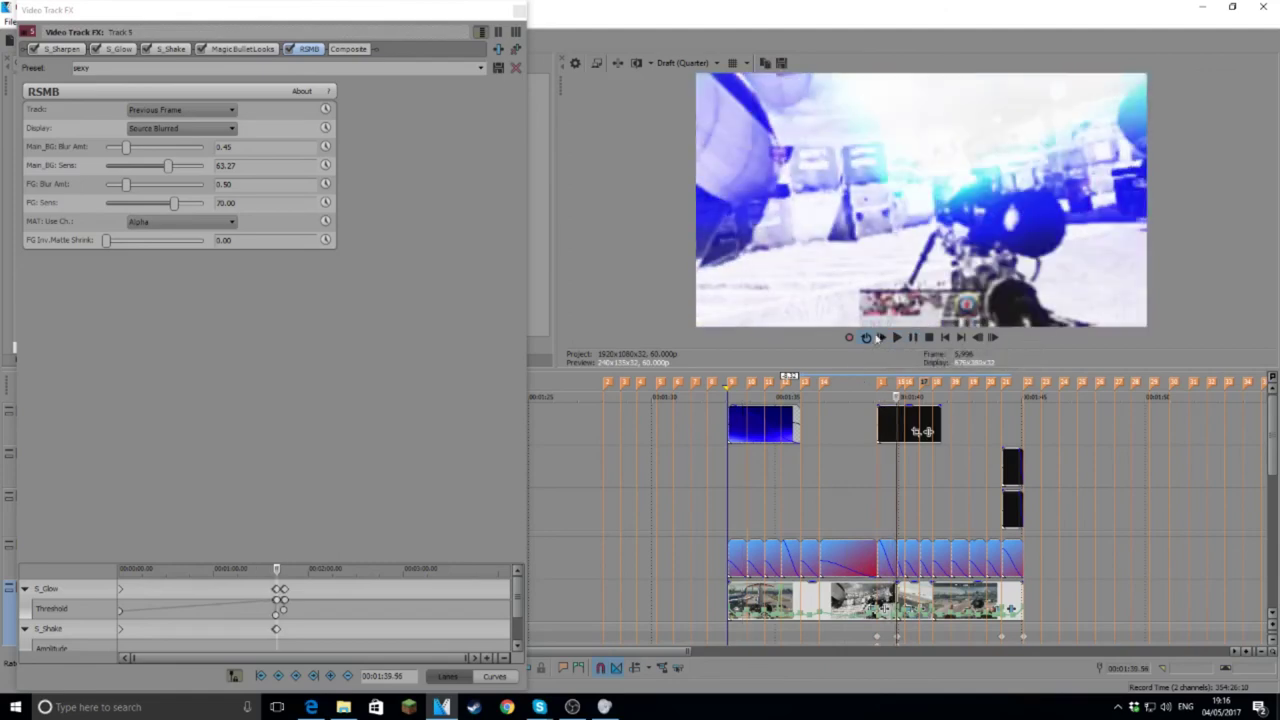
left_click(797, 397)
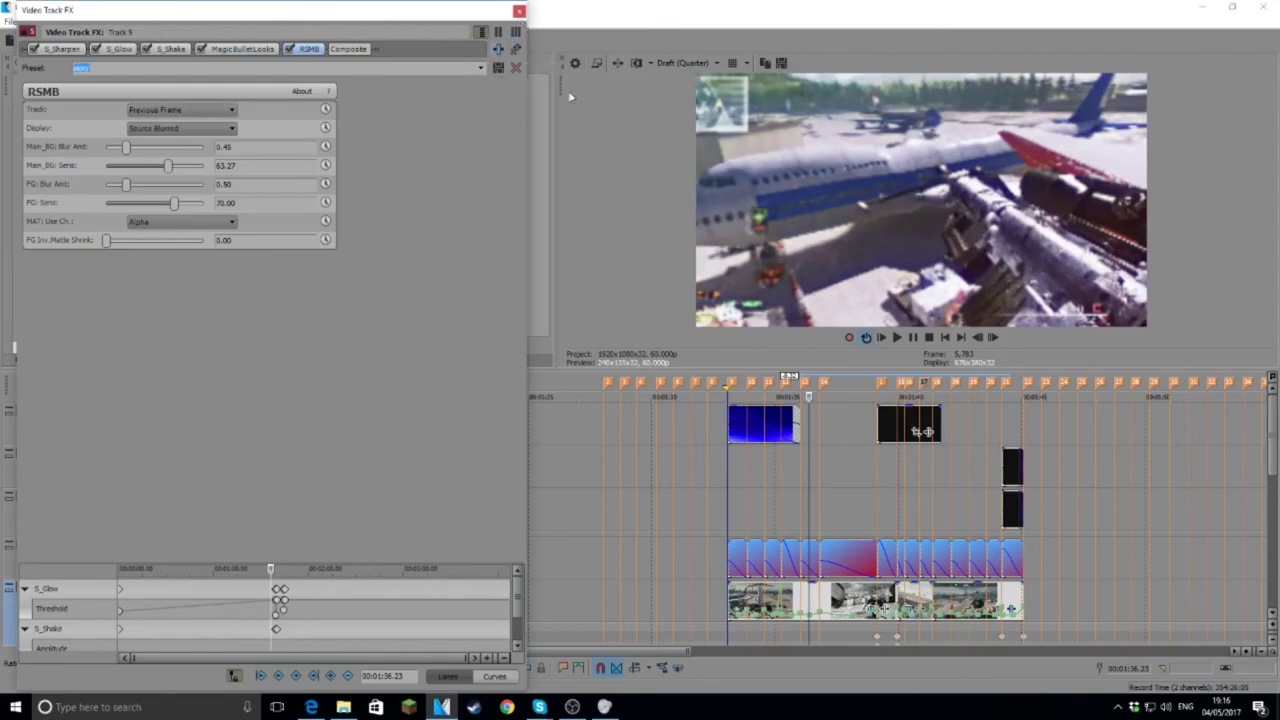
Step: Close the Track 5 effects and save the project as "swaytut" in the edits folder
left_click(520, 11)
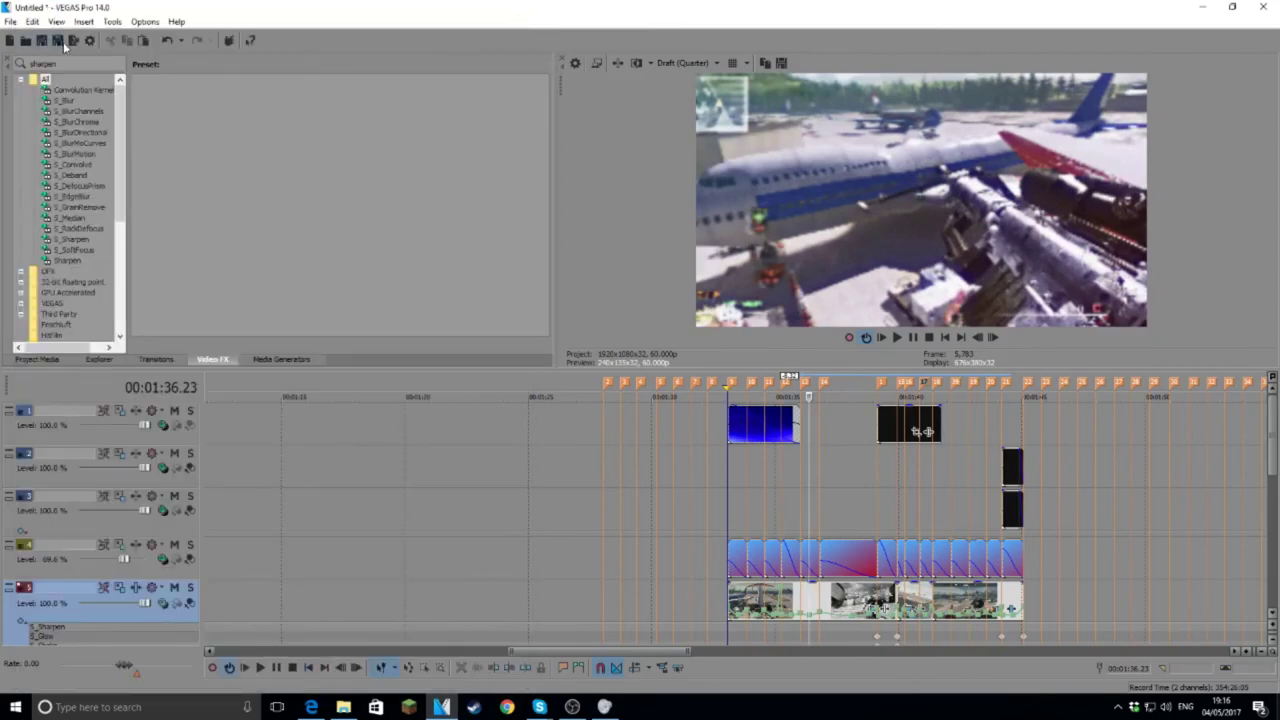
left_click(61, 42)
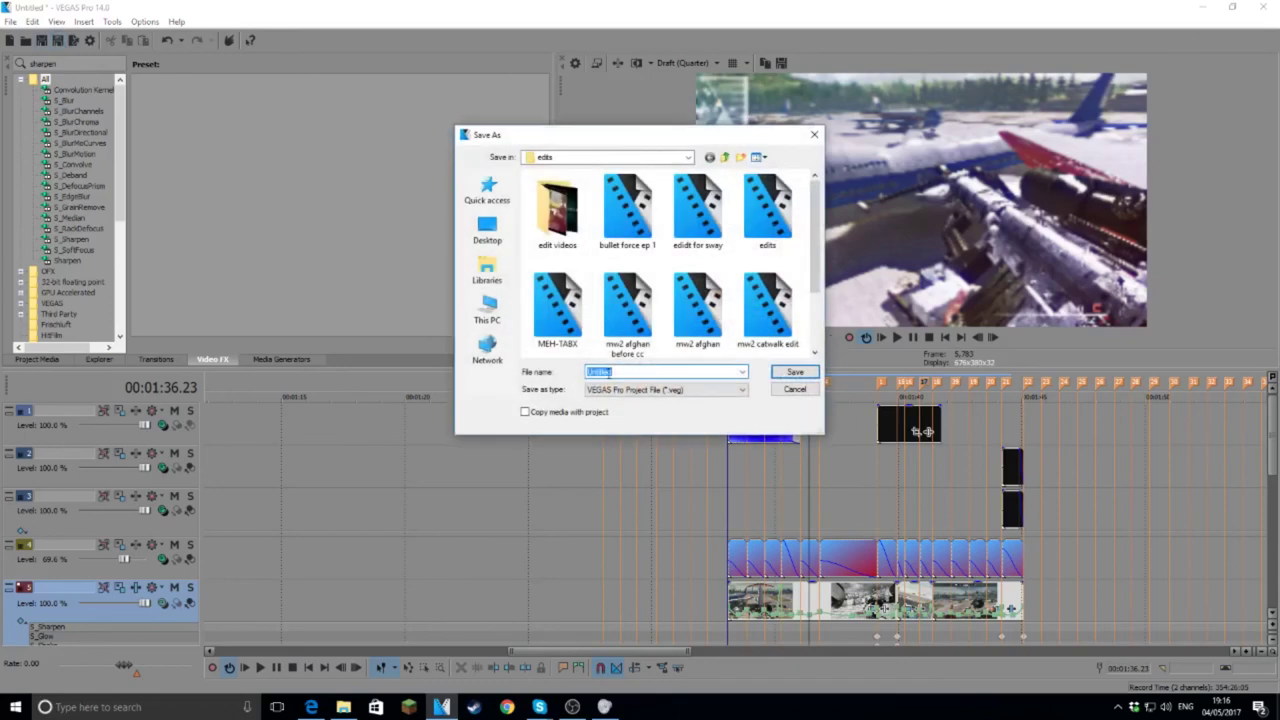
type("swaytut")
key("Return")
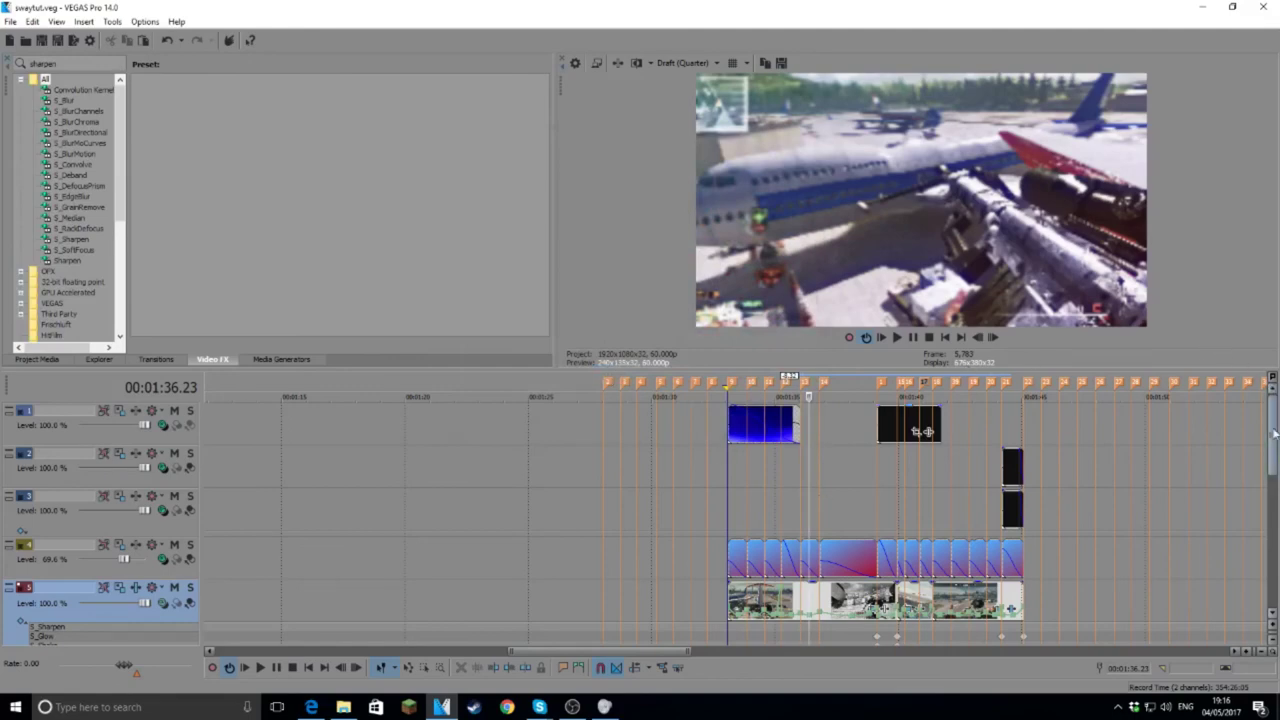
Step: Insert a new video track above all others and place a black Solid Color event on it, starting before the first clip
right_click(144, 425)
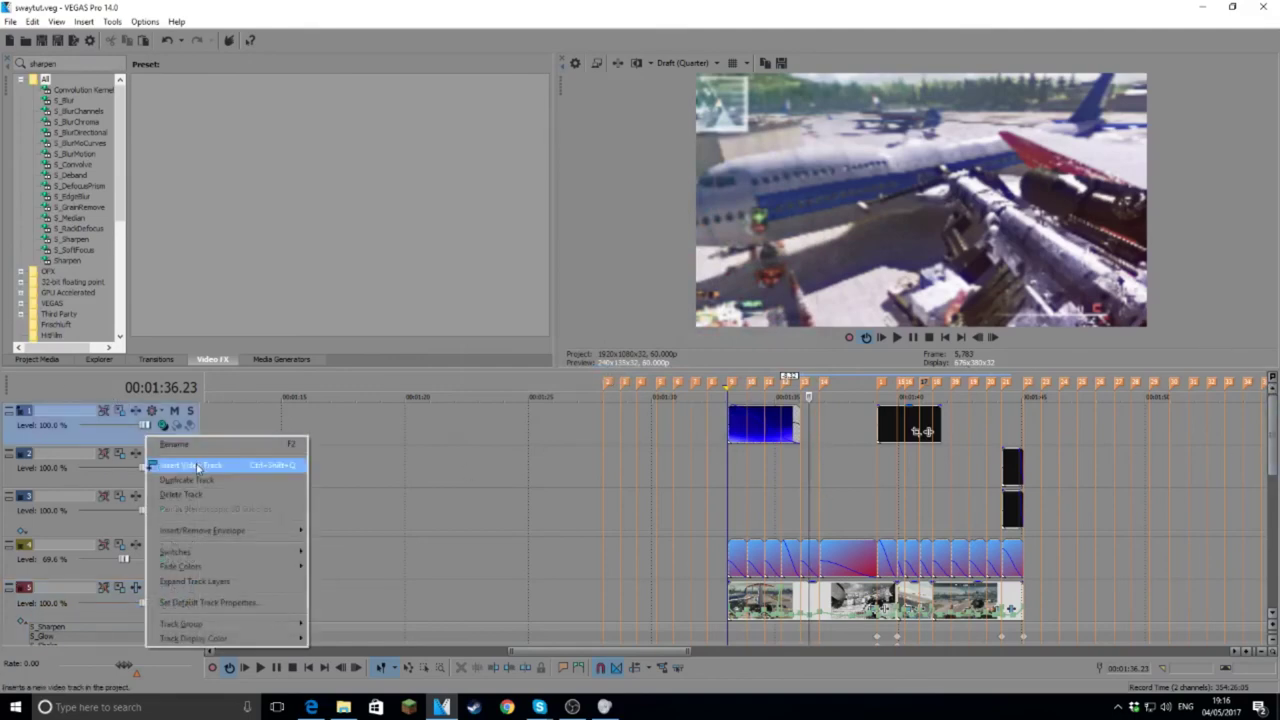
left_click(178, 464)
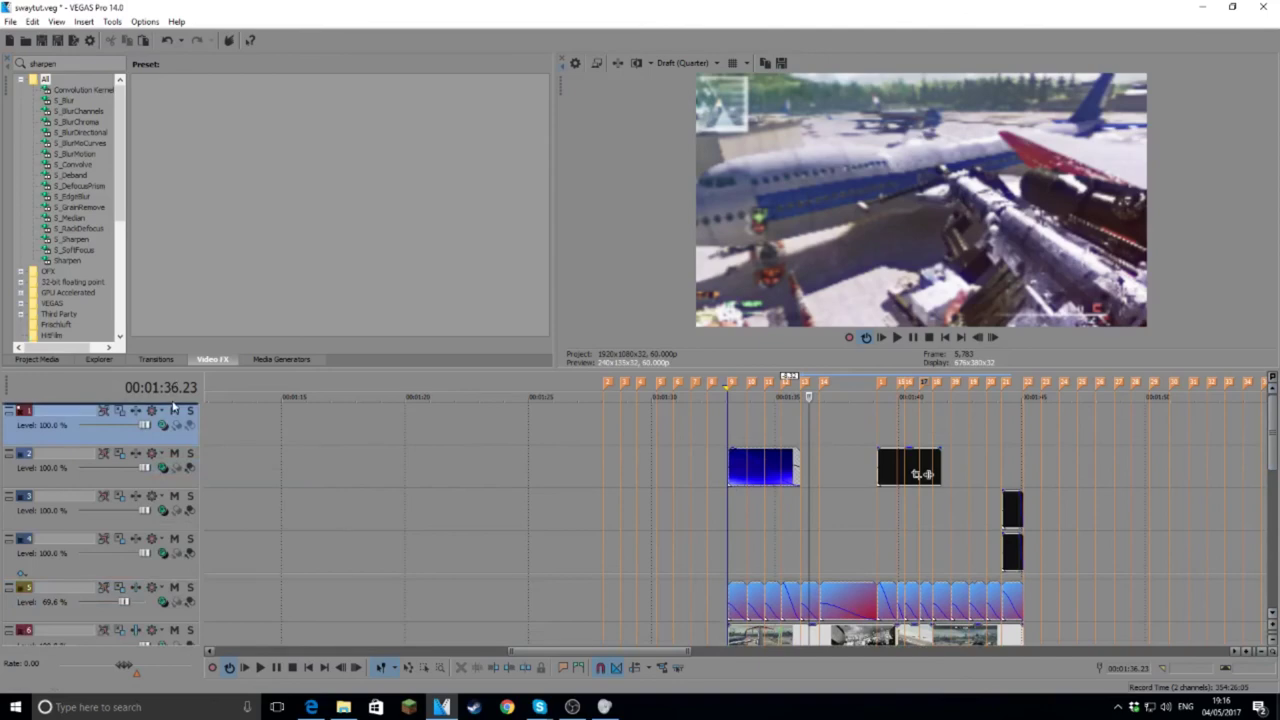
left_click(281, 359)
scroll(62, 155, "down", 15)
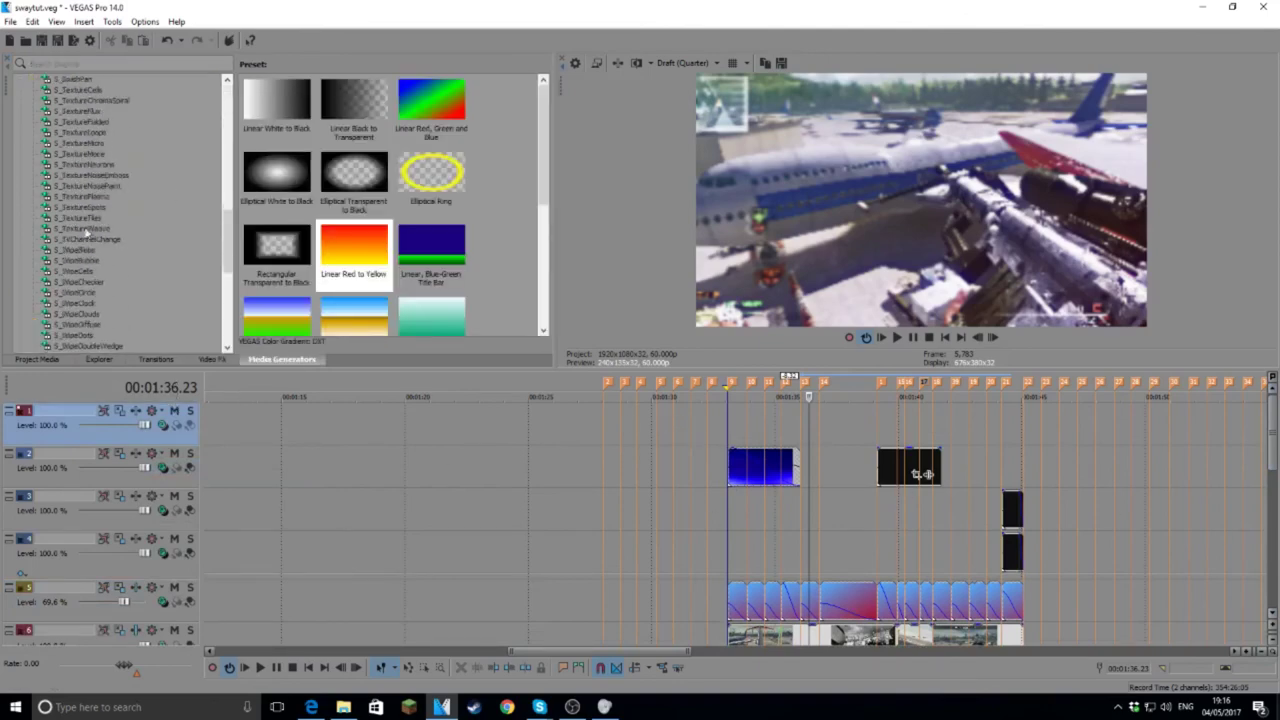
left_click(70, 217)
left_click_drag(340, 115, 645, 420)
left_click(694, 165)
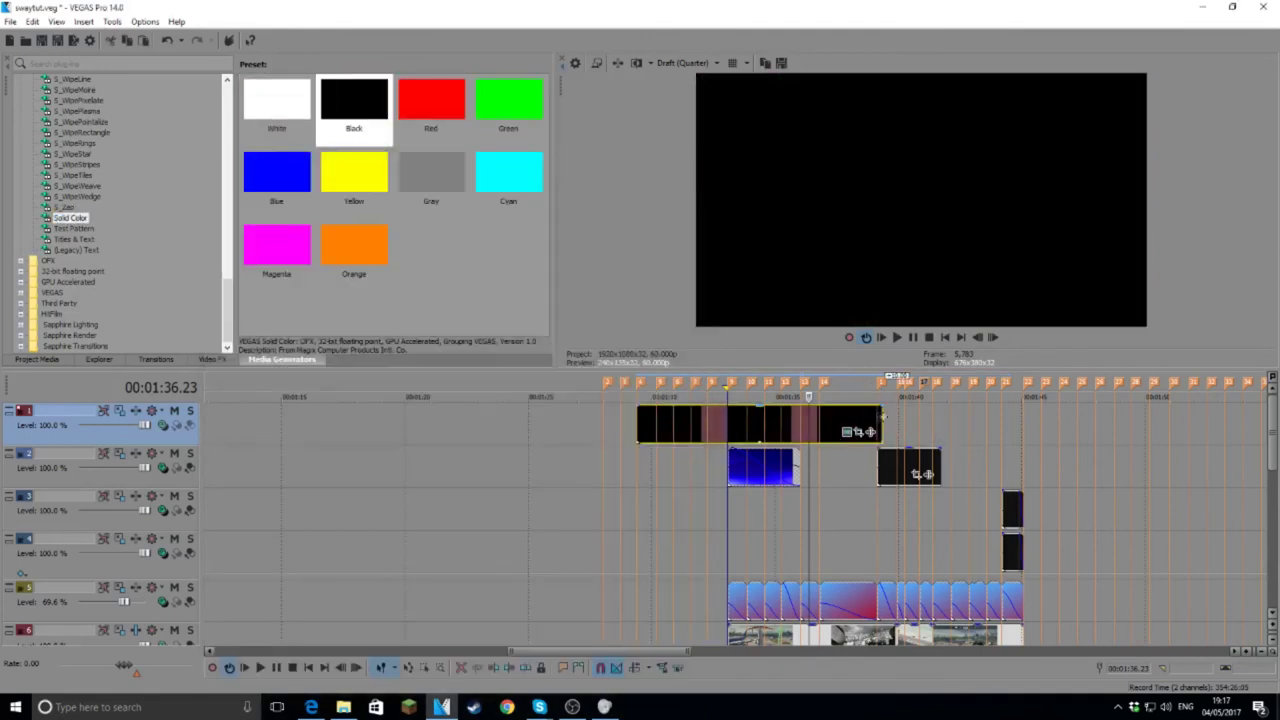
Step: Extend the black solid past the end of the last clip and move the playhead to 00:01:38.13
left_click_drag(881, 418, 1058, 430)
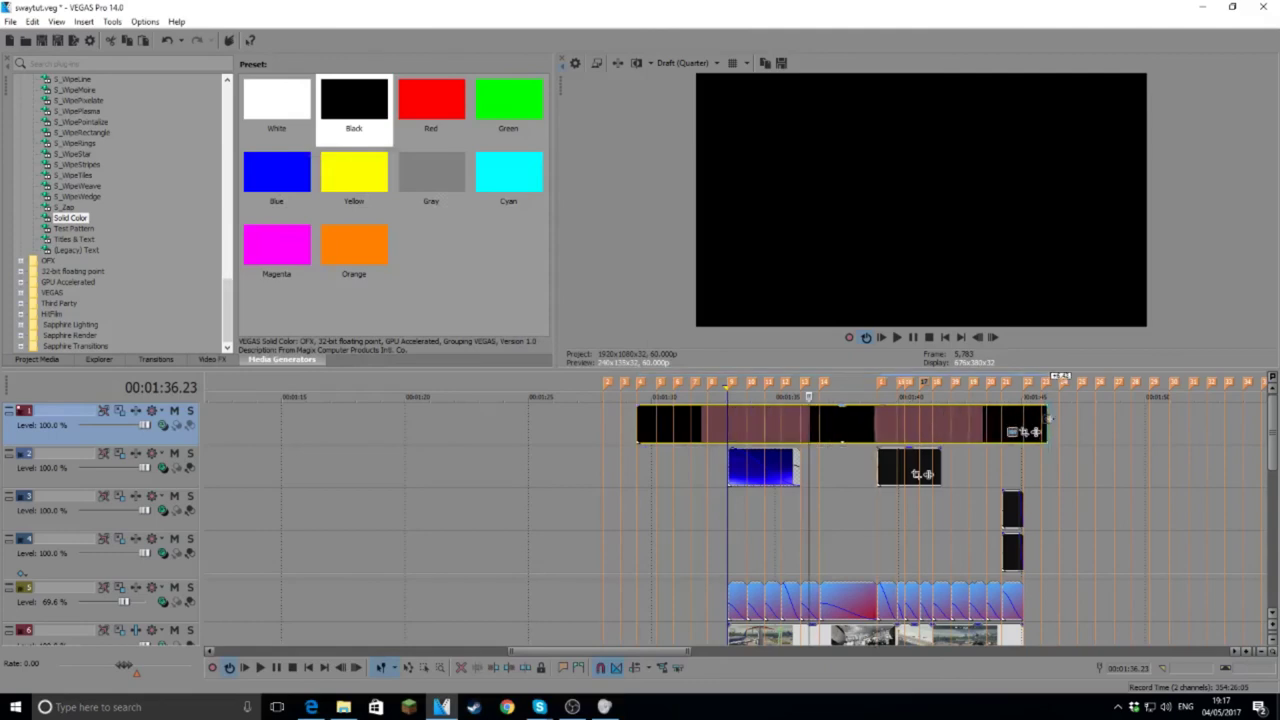
left_click(920, 420)
left_click(856, 386)
left_click(1024, 433)
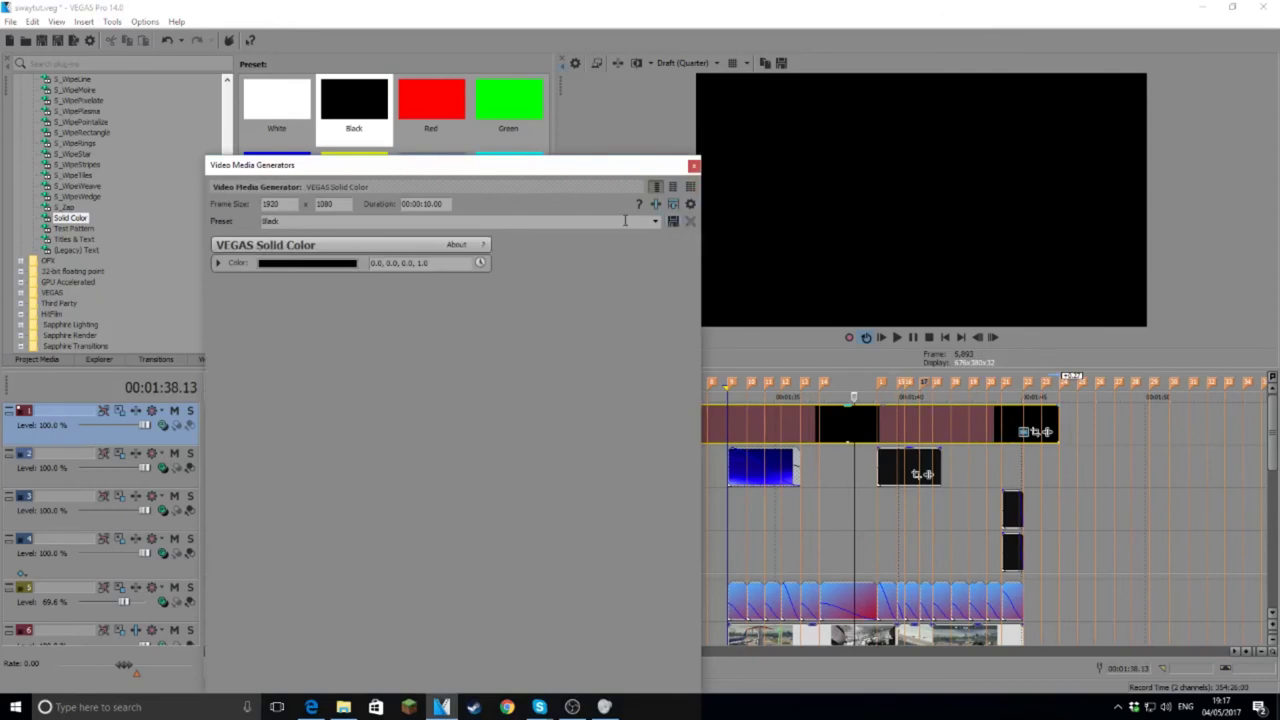
left_click(694, 166)
Step: Add the VEGAS Cookie Cutter effect to the black solid event
right_click(947, 416)
left_click(988, 364)
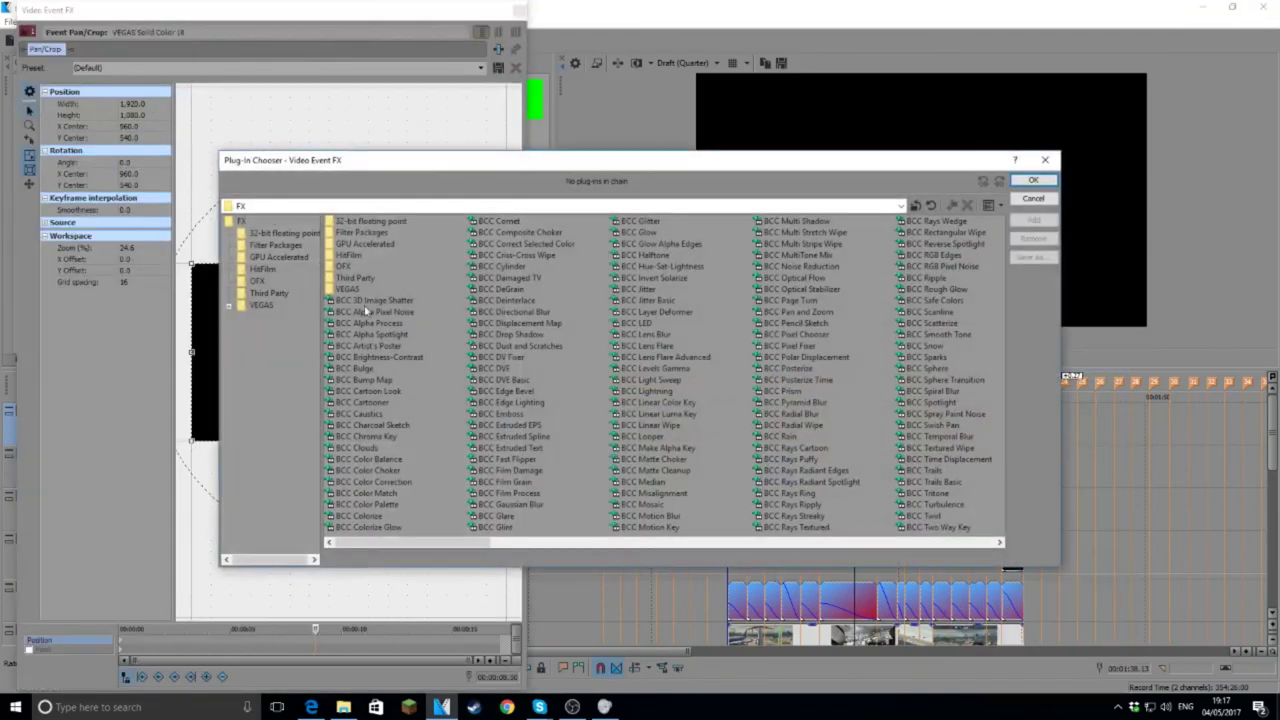
scroll(588, 404, "down", 8)
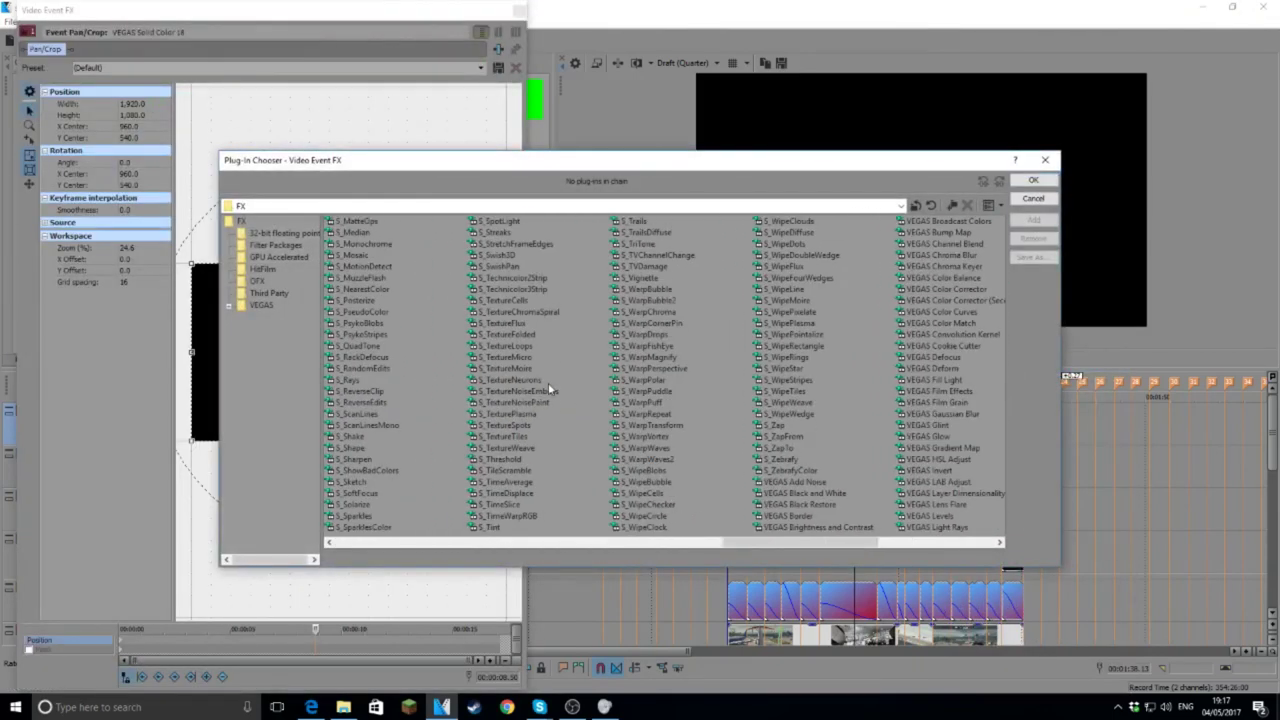
left_click(530, 381)
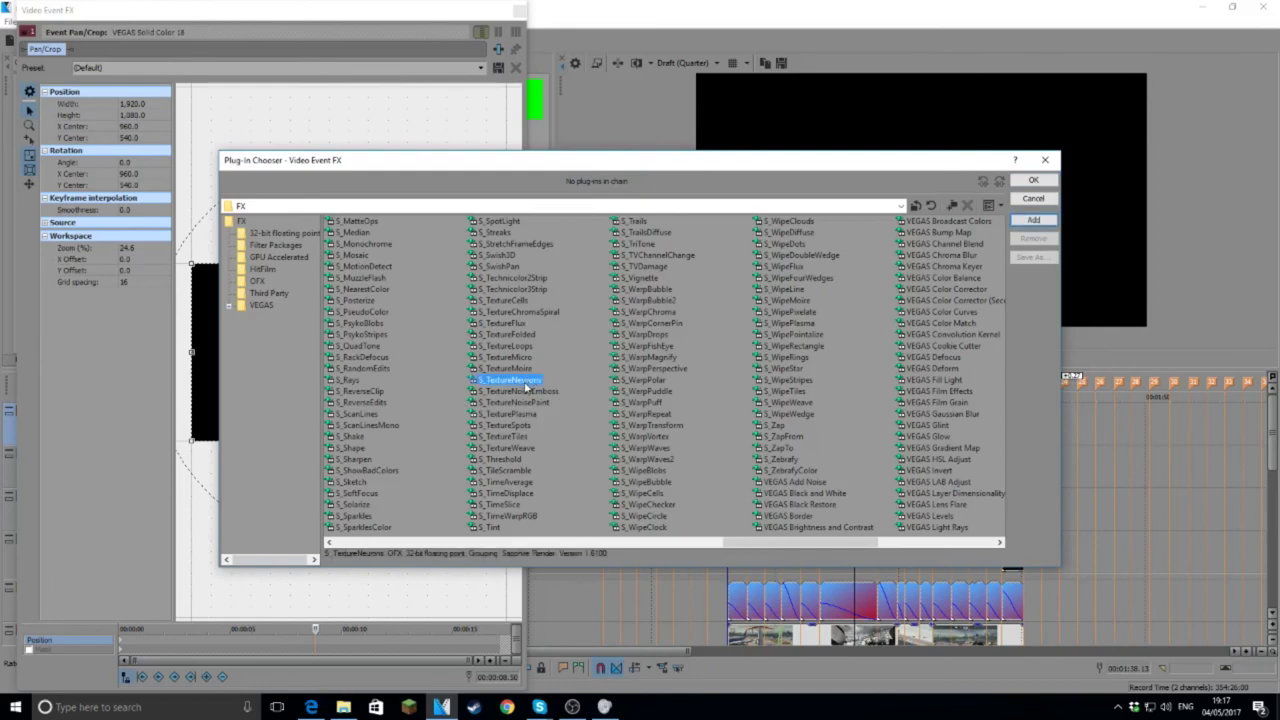
left_click(510, 413)
left_click(650, 425)
scroll(675, 430, "down", 3)
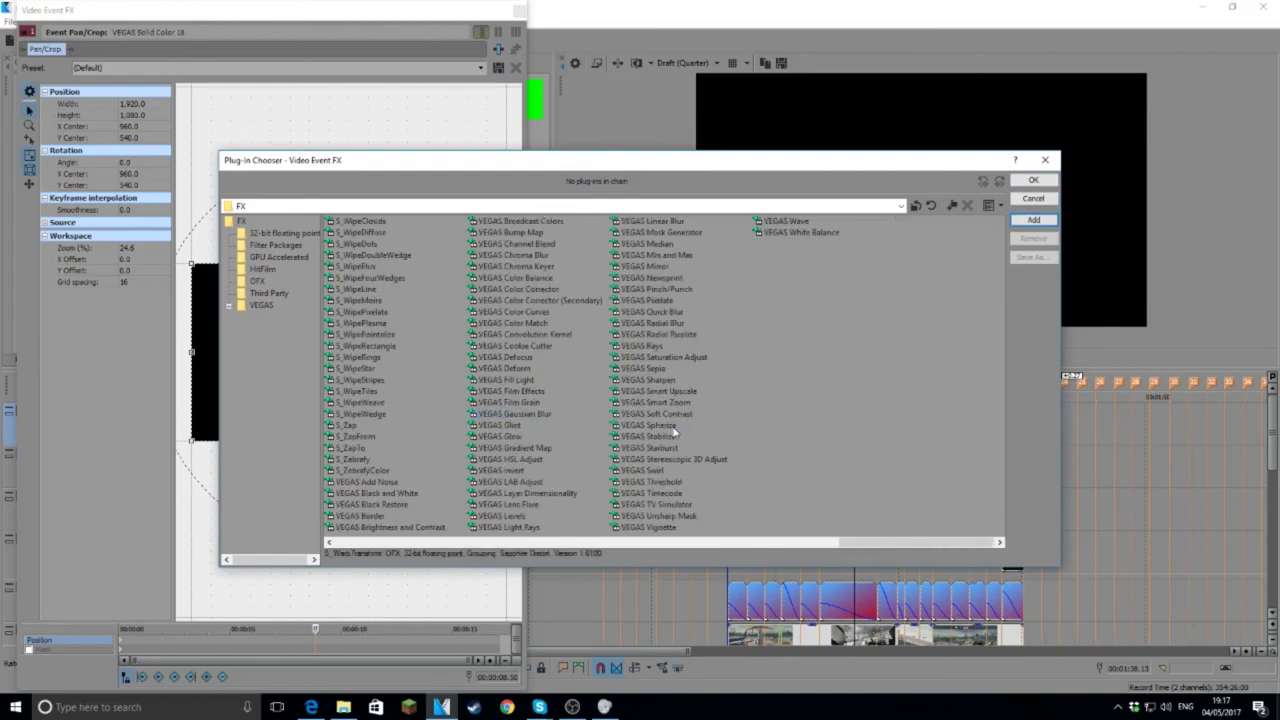
scroll(675, 430, "up", 3)
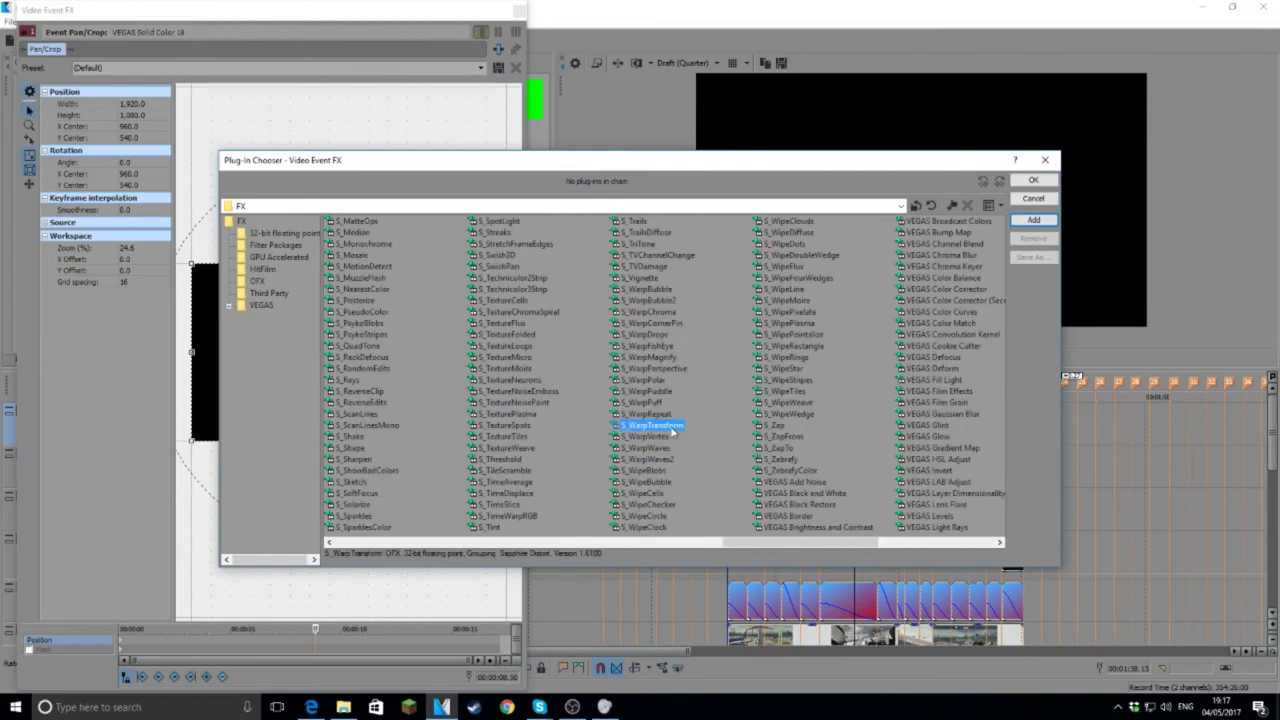
left_click(262, 305)
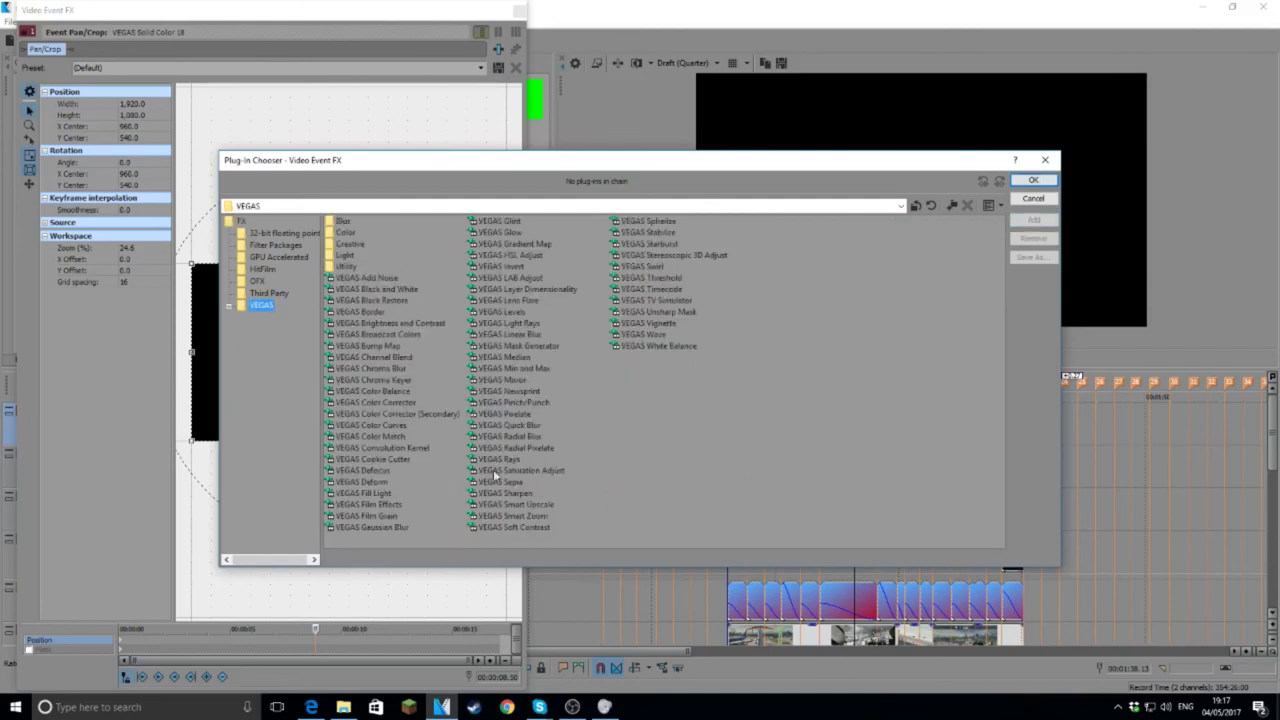
double_click(378, 458)
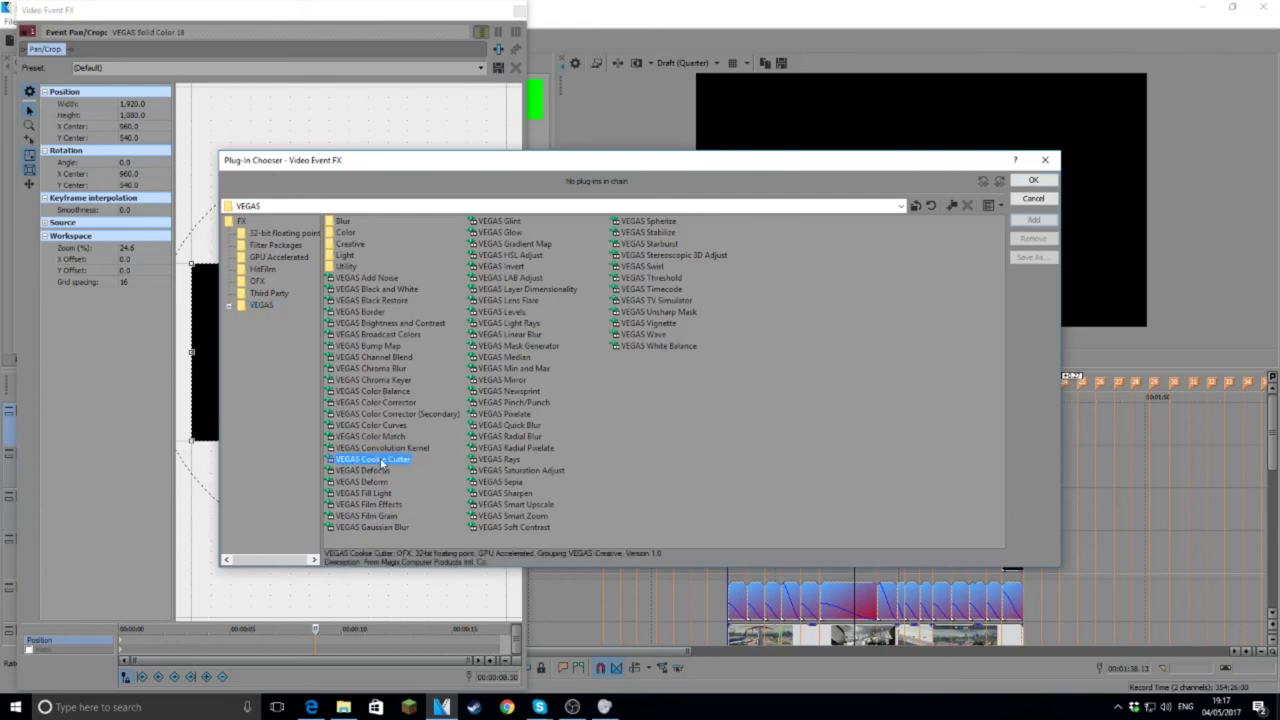
left_click(1034, 181)
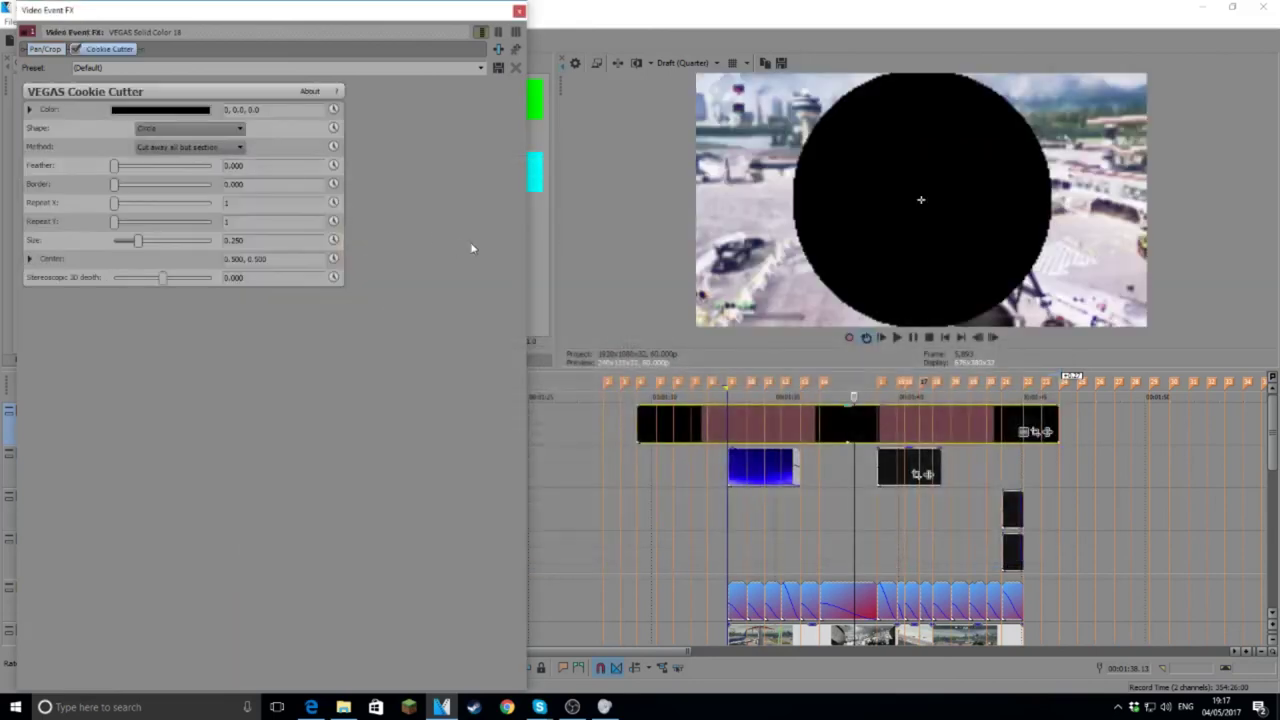
Step: Configure the Cookie Cutter with shape Square, method Cut away section, Repeat X 5 and Size 0.490 for cinematic black bars
left_click(227, 130)
left_click(231, 131)
left_click(231, 130)
left_click(200, 184)
left_click(200, 147)
left_click(203, 171)
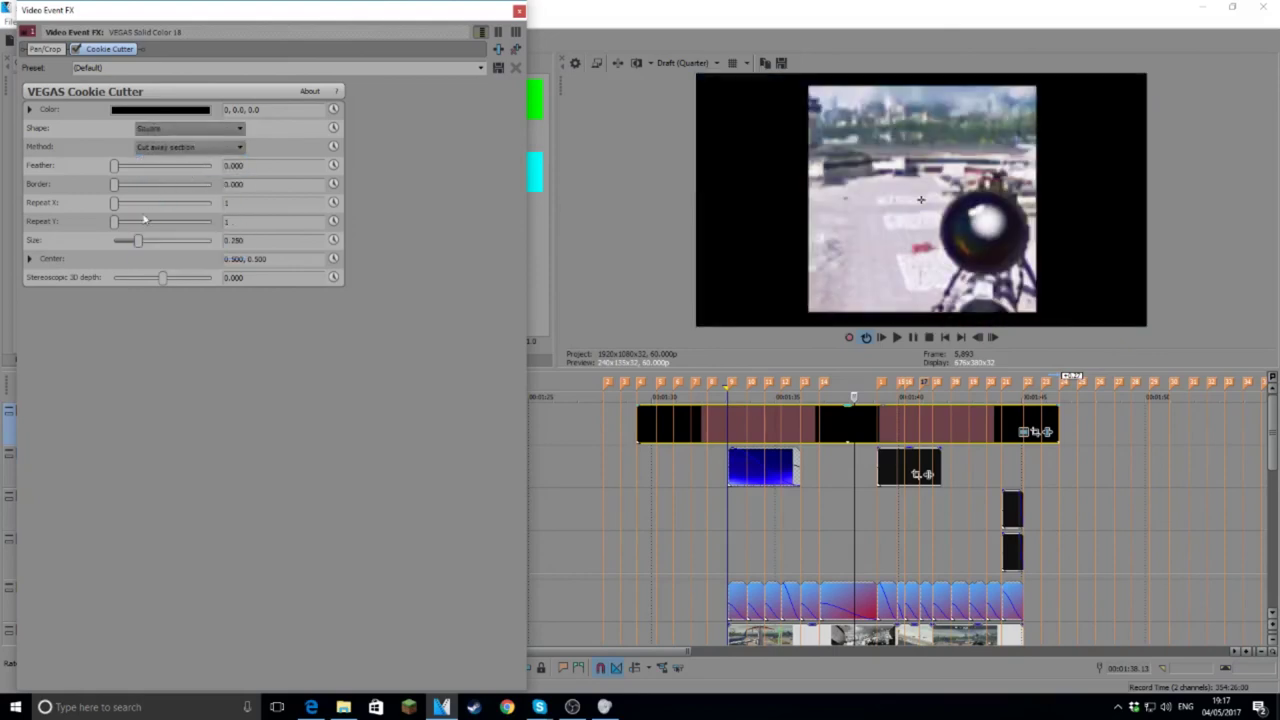
left_click_drag(121, 205, 157, 240)
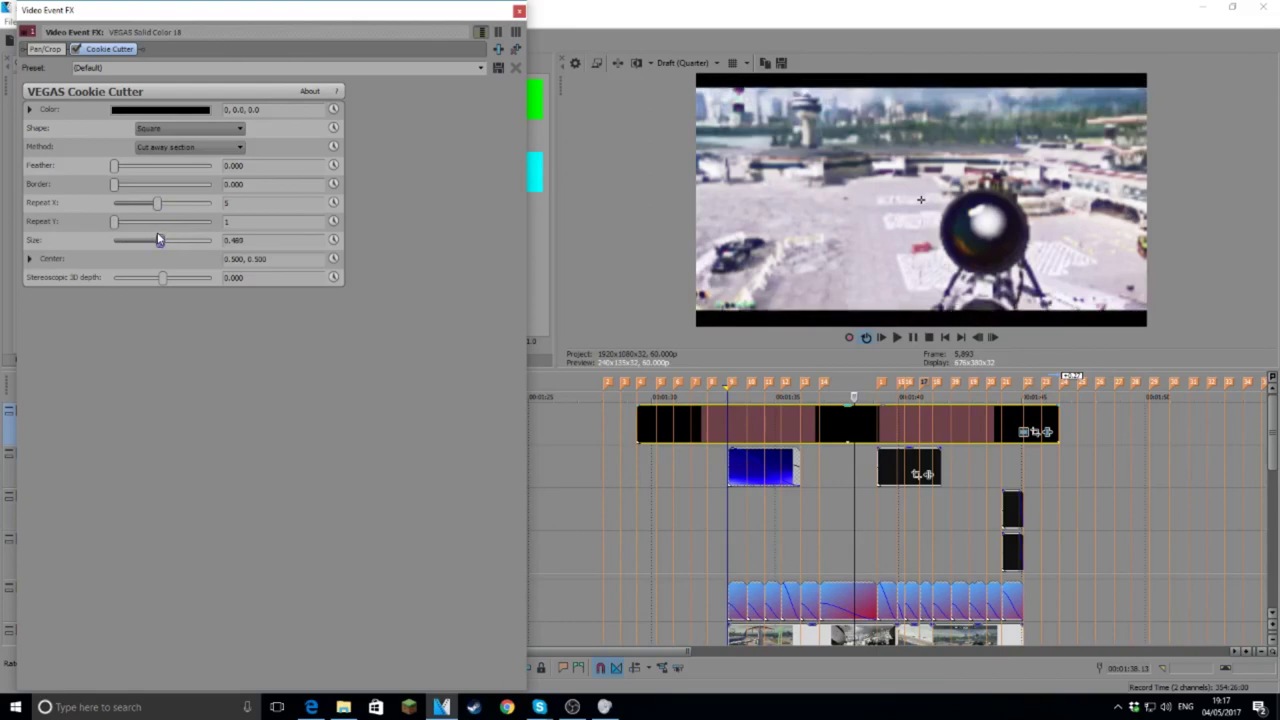
left_click_drag(158, 240, 161, 240)
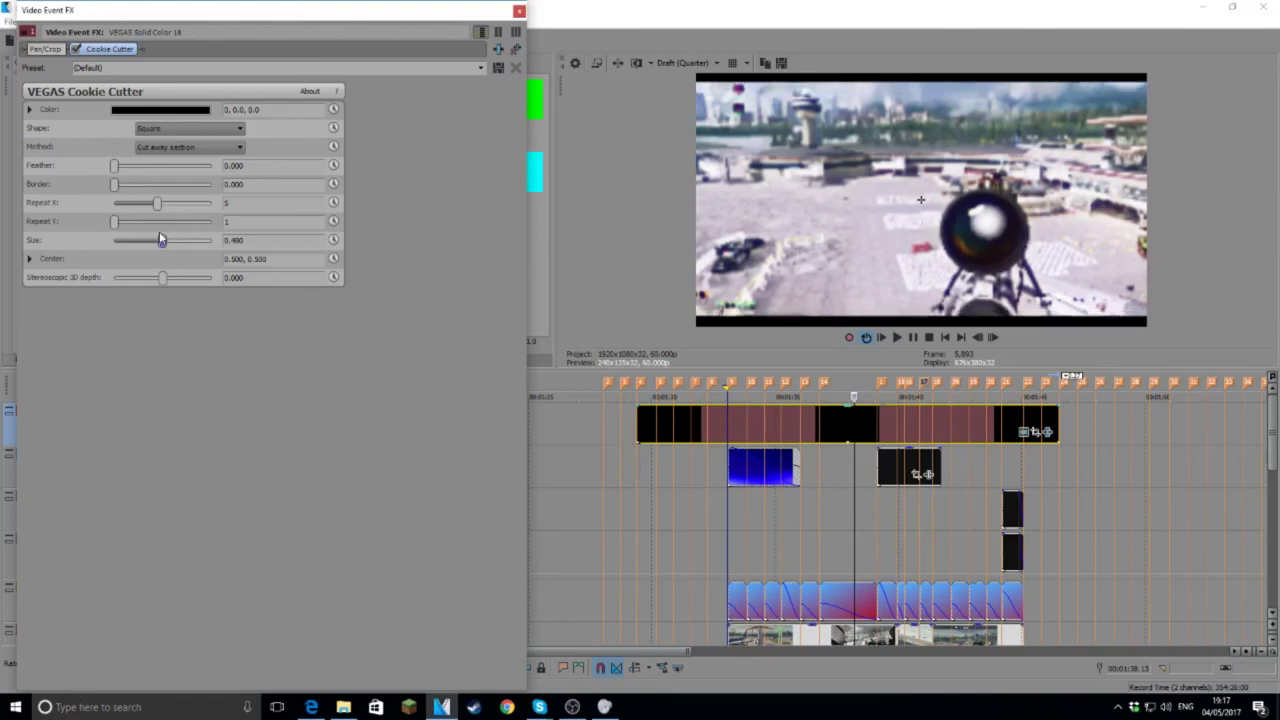
Step: Enable keyframe animation for the Cookie Cutter's Size and add a keyframe at 00:01:39.52, just before marker 15
left_click(820, 375)
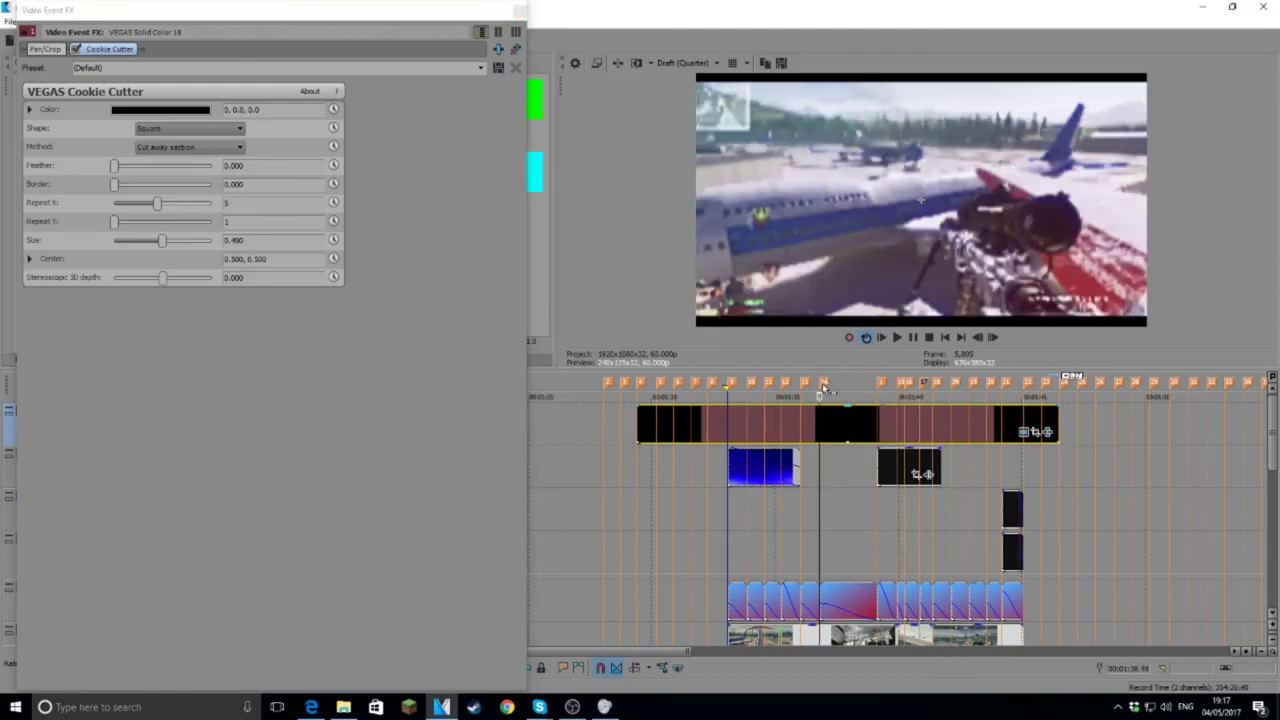
scroll(1055, 612, "down", 1)
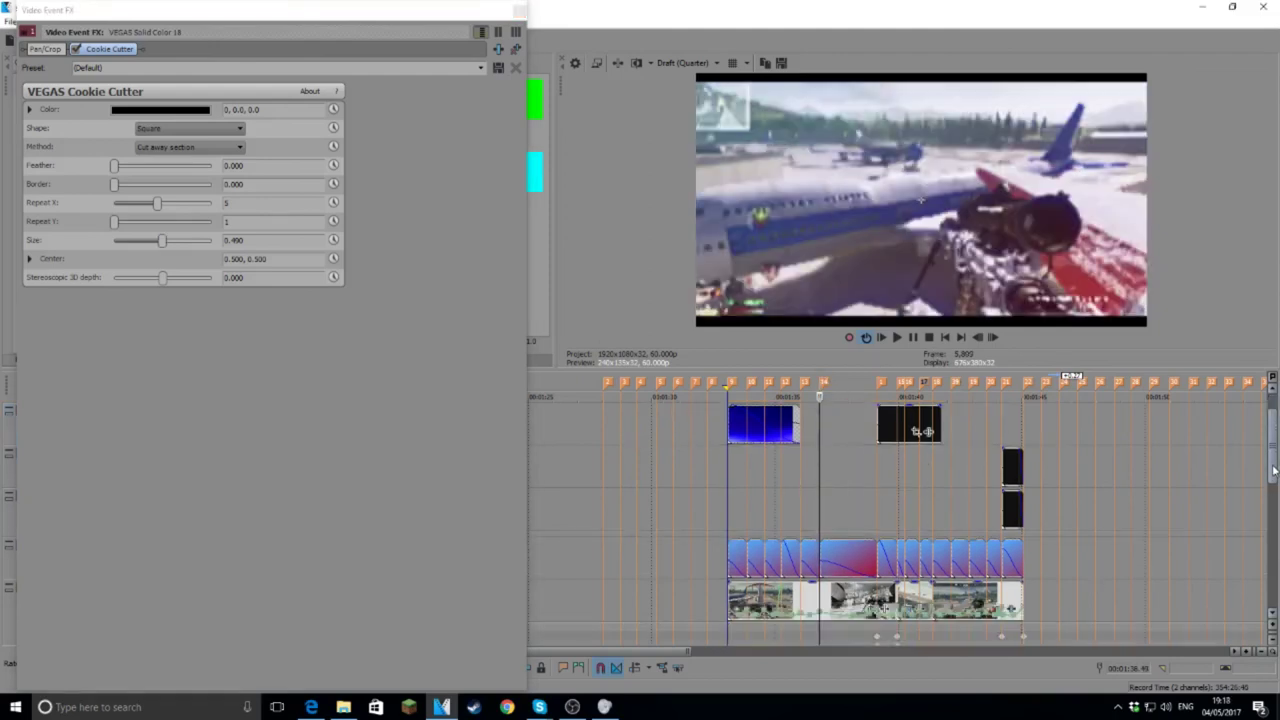
left_click(333, 240)
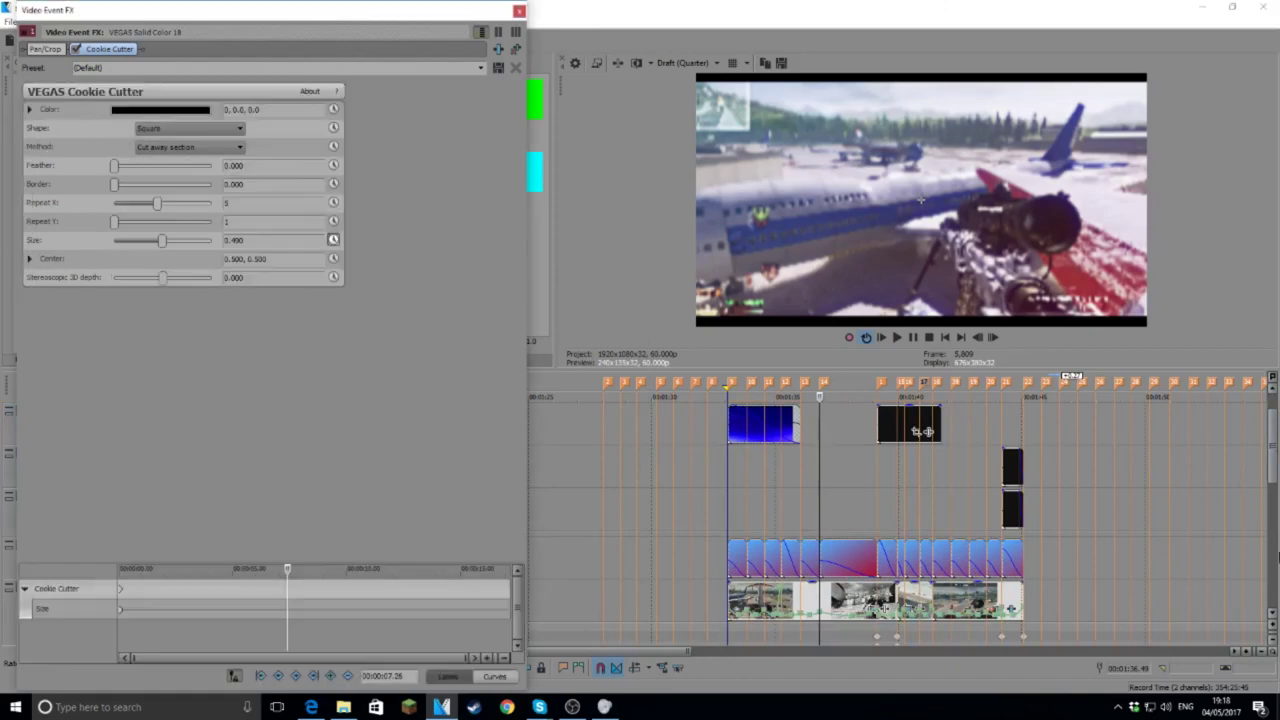
mouse_move(1274, 460)
left_mouse_down()
mouse_move(1274, 487)
mouse_move(1271, 462)
left_mouse_up()
left_click(902, 384)
left_click(881, 385)
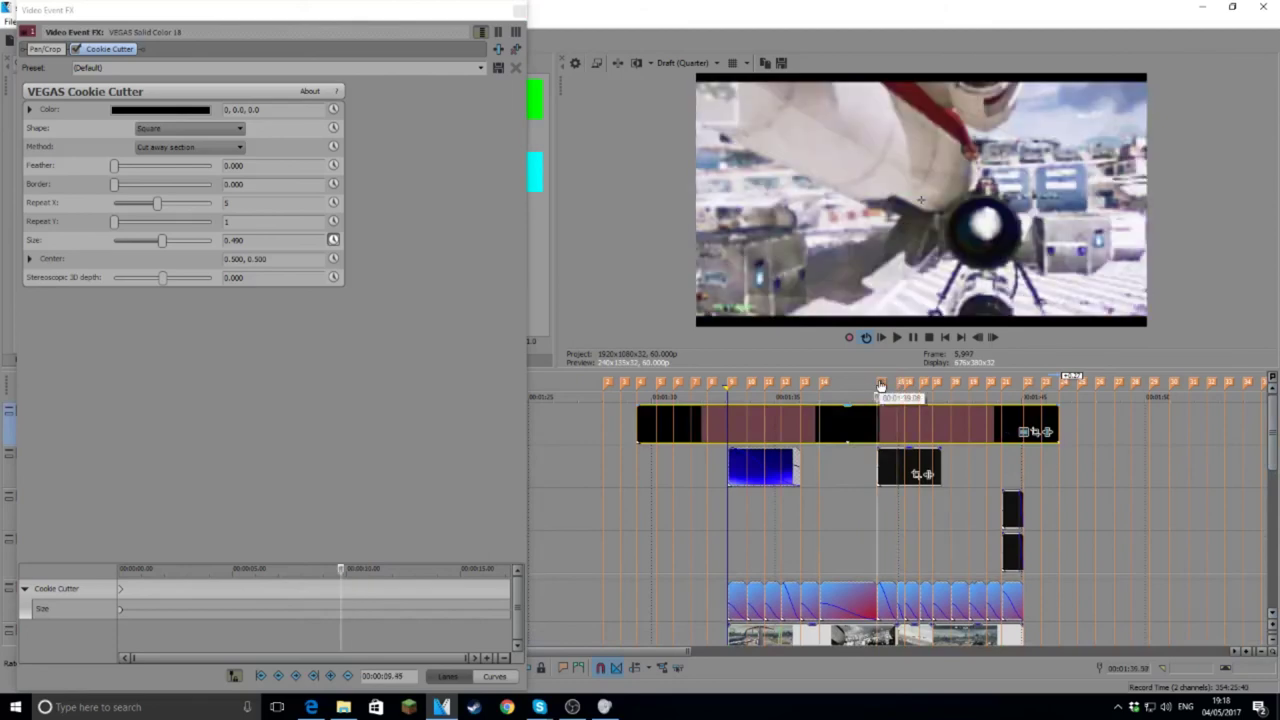
left_click(902, 385)
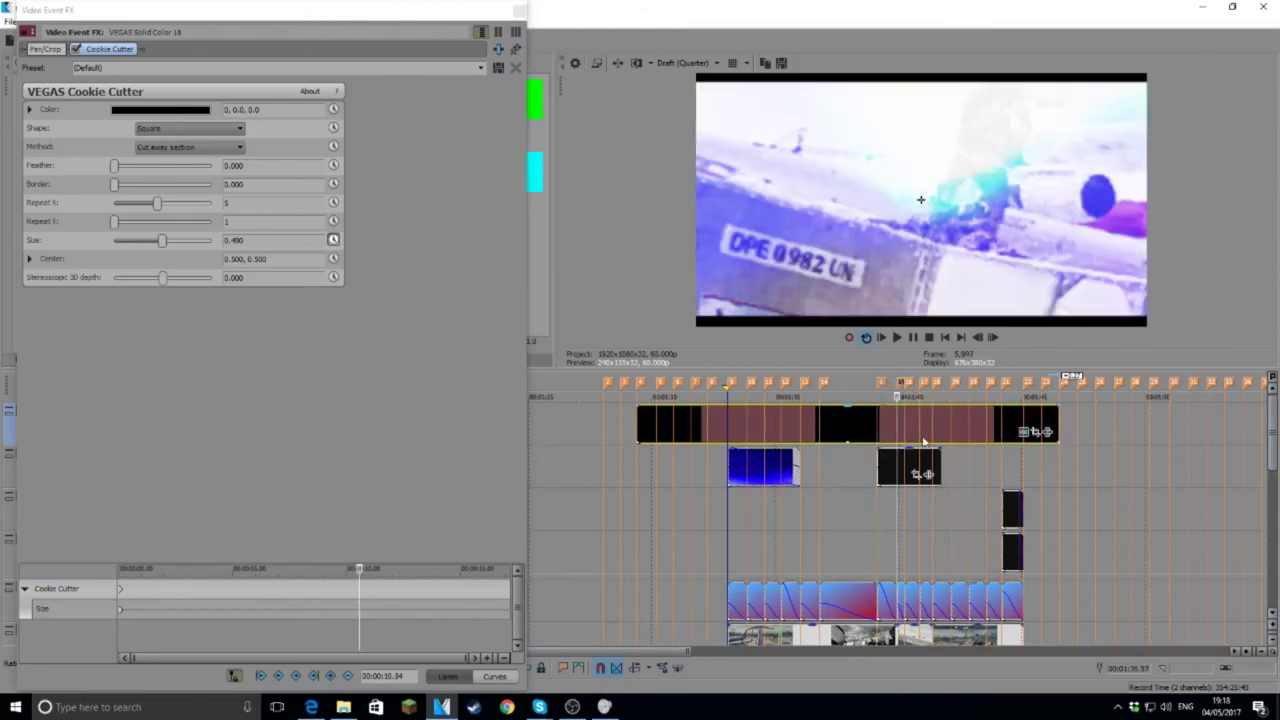
left_click(897, 386)
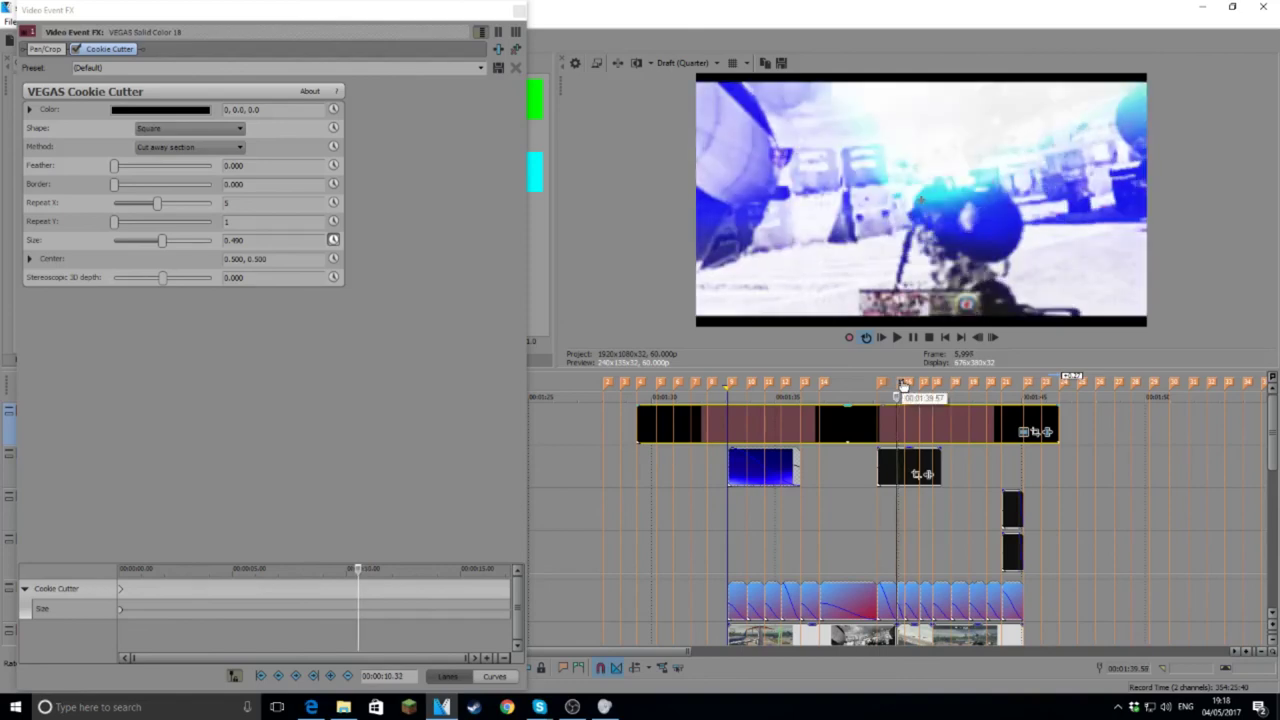
left_click(332, 676)
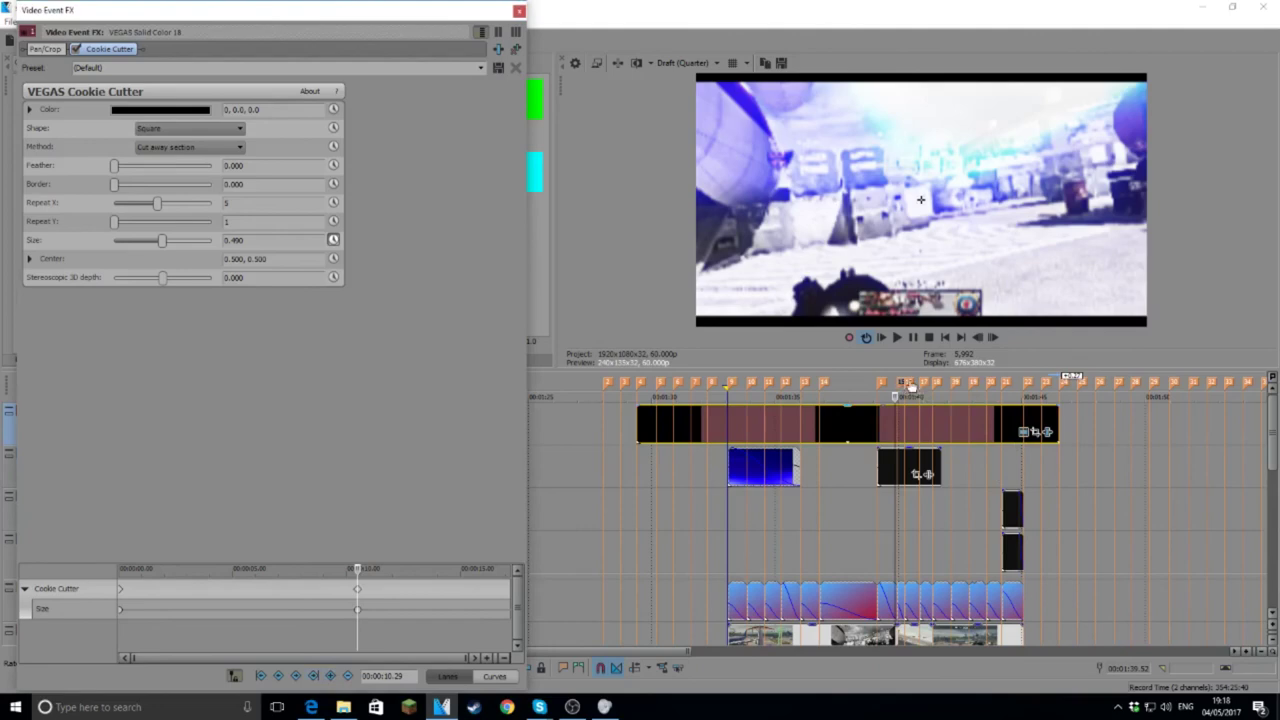
Step: Add a second Size keyframe at 00:01:41.29, a few frames after marker 18
left_click(912, 386)
left_click(933, 386)
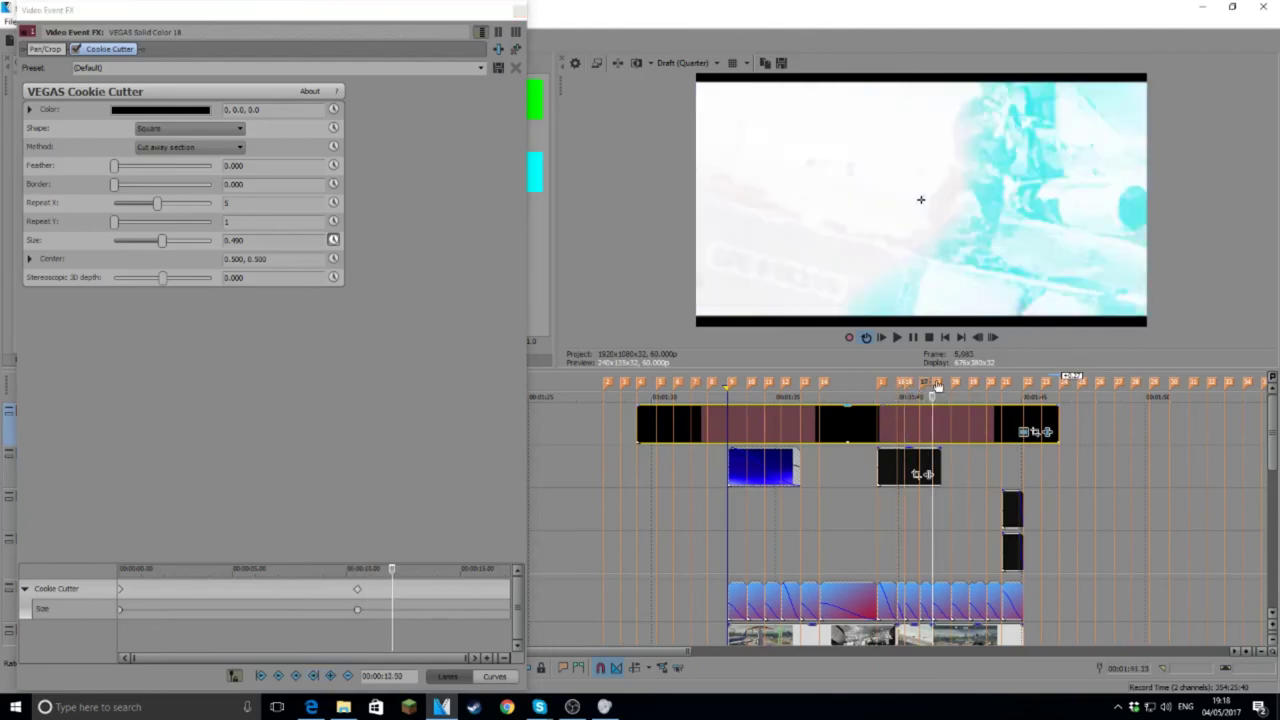
left_click(956, 385)
left_click(942, 386)
left_click(939, 385)
key("alt+Right")
key("alt+Right")
key("alt+Right")
key("alt+Right")
key("alt+Right")
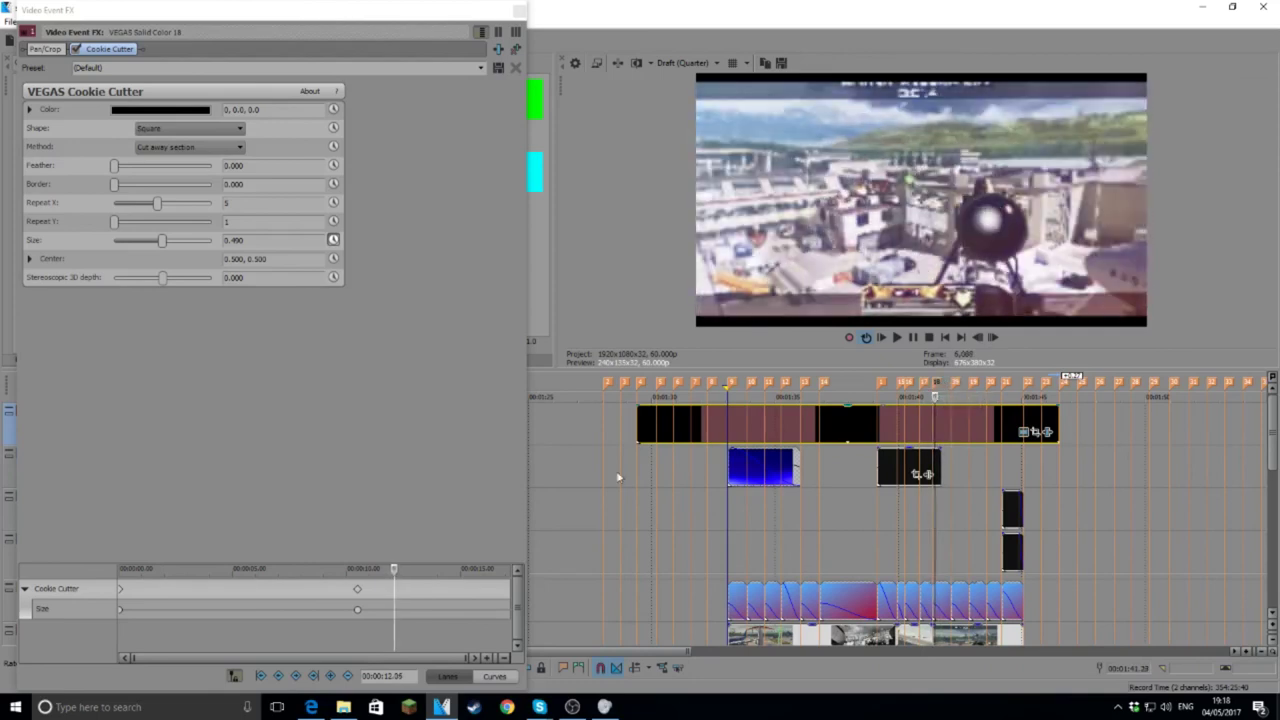
left_click(331, 676)
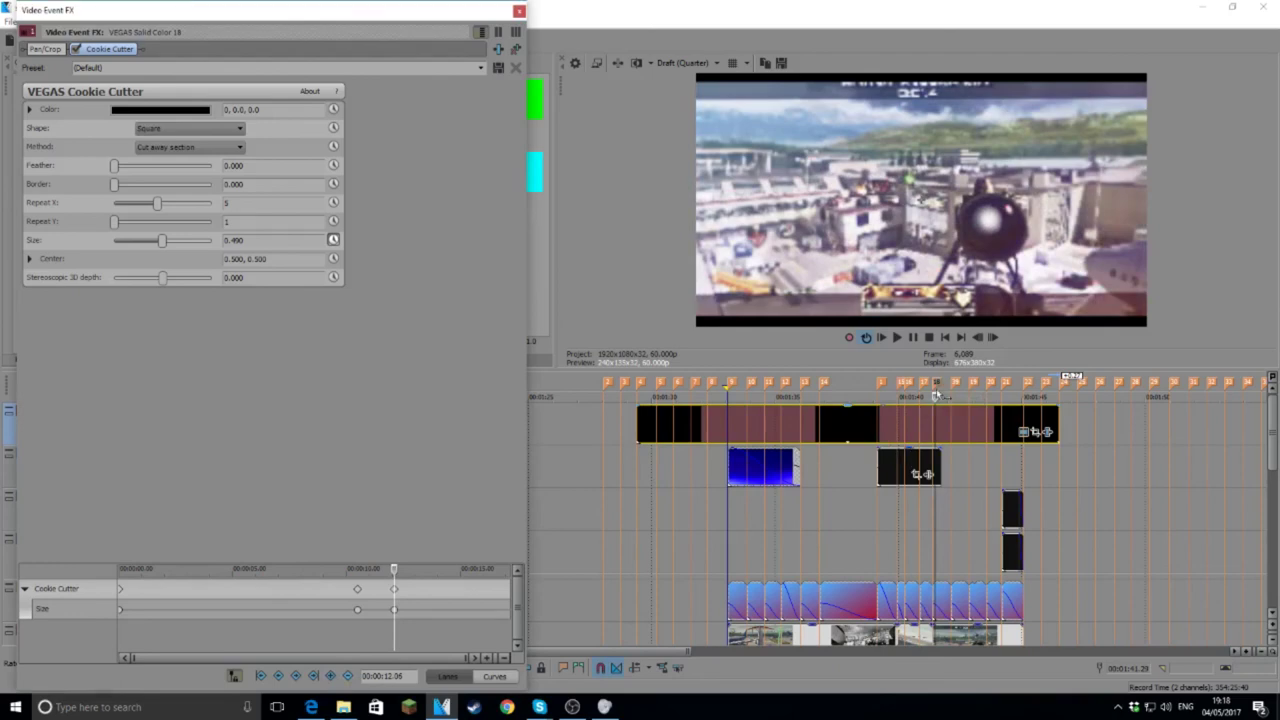
Step: Set the Cookie Cutter's Size to 0.460 at marker 15 (00:01:39.57) and again at marker 18 (00:01:41.23)
left_click(912, 385)
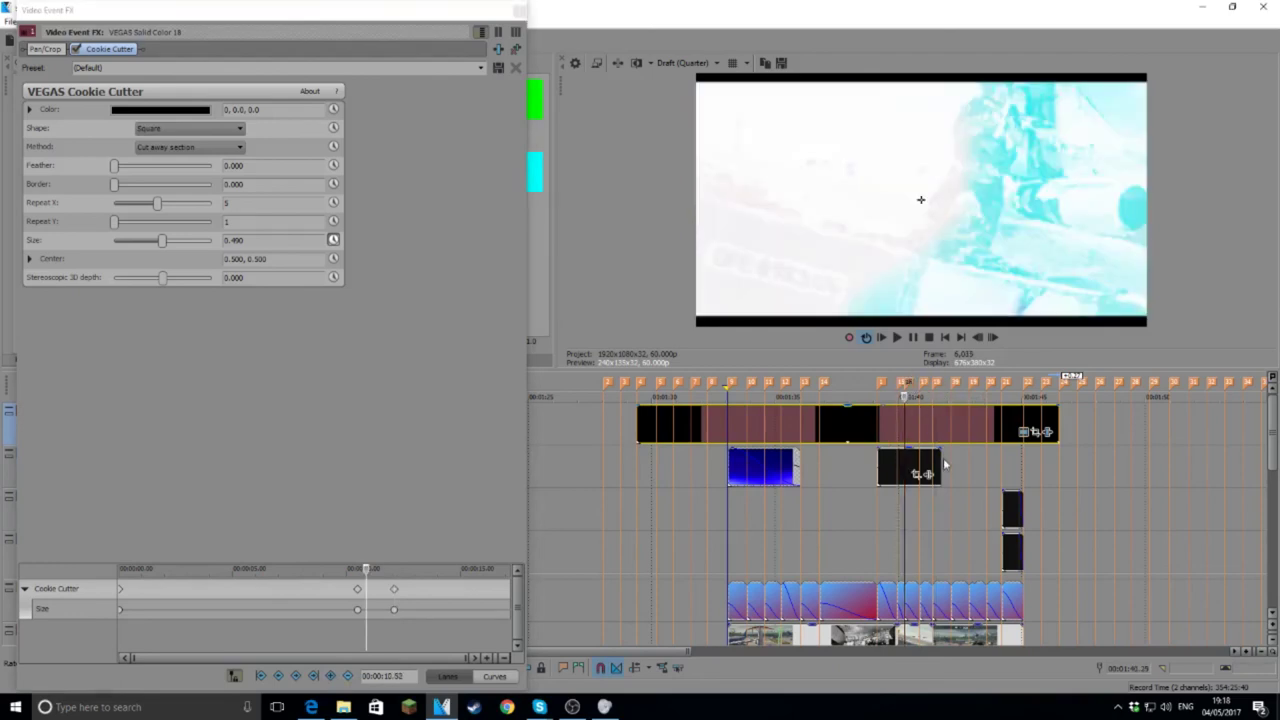
scroll(943, 458, "up", 5)
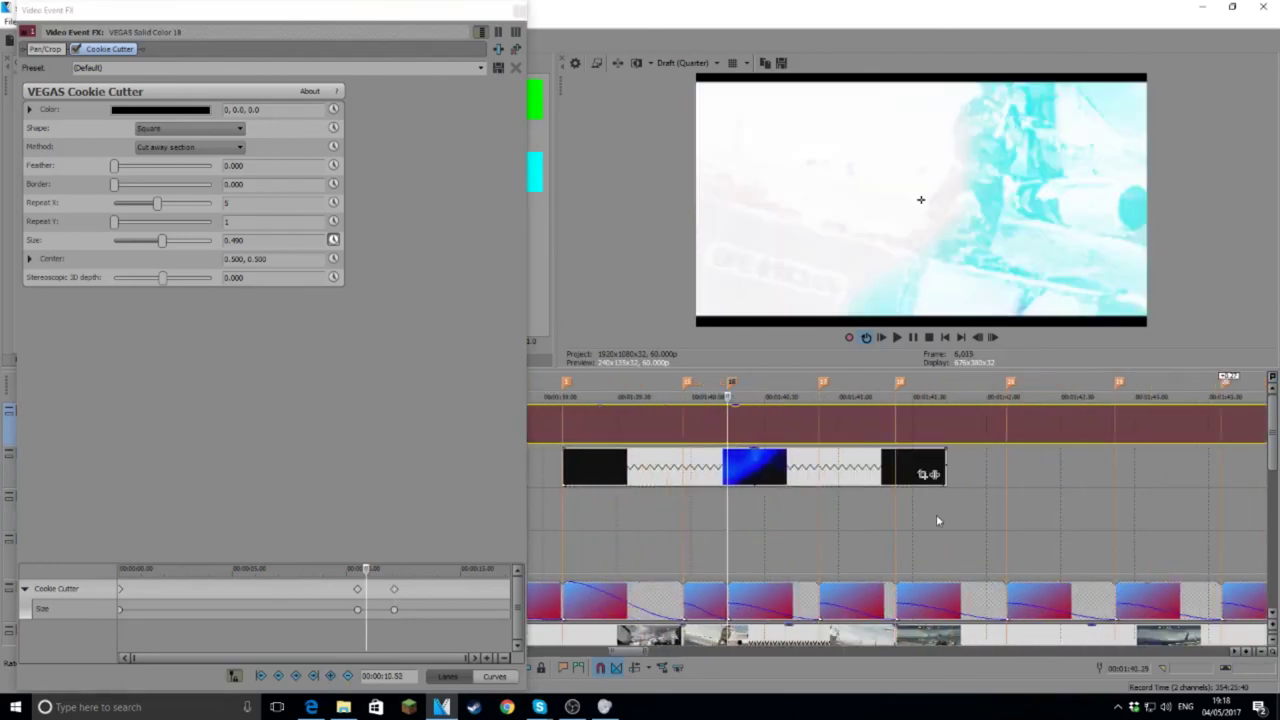
left_click(683, 392)
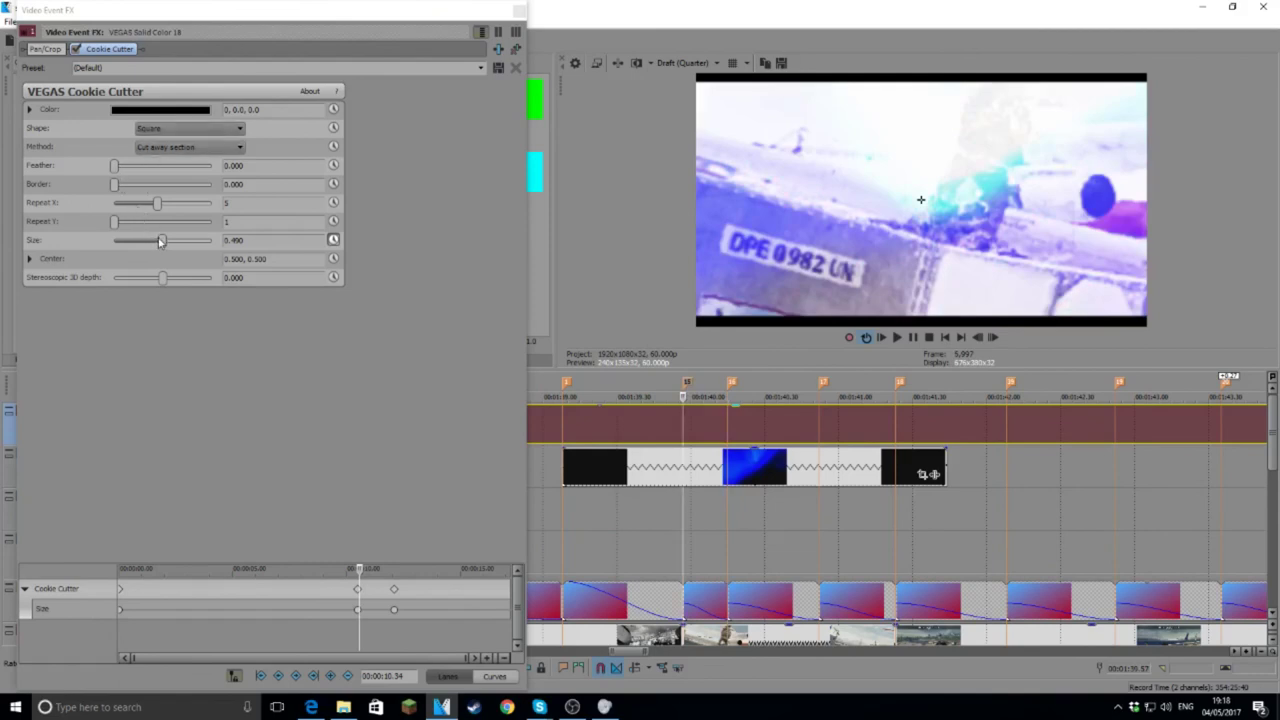
left_click_drag(163, 241, 161, 240)
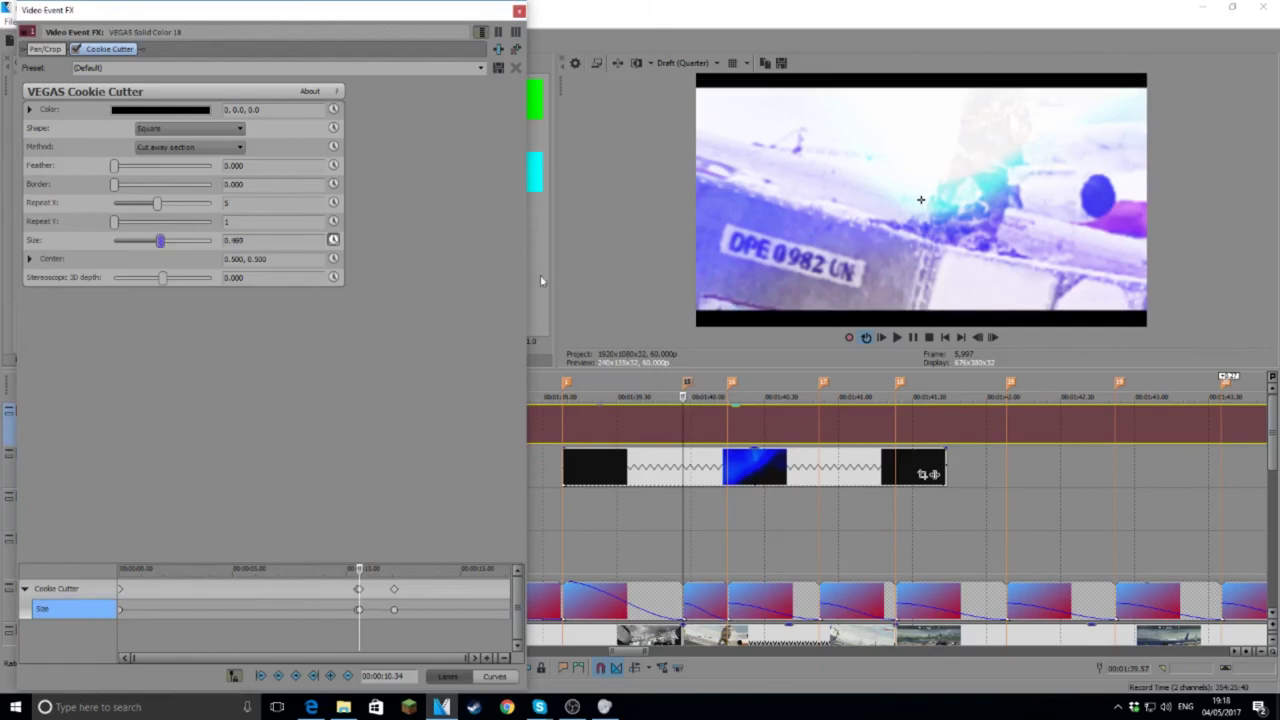
double_click(236, 240)
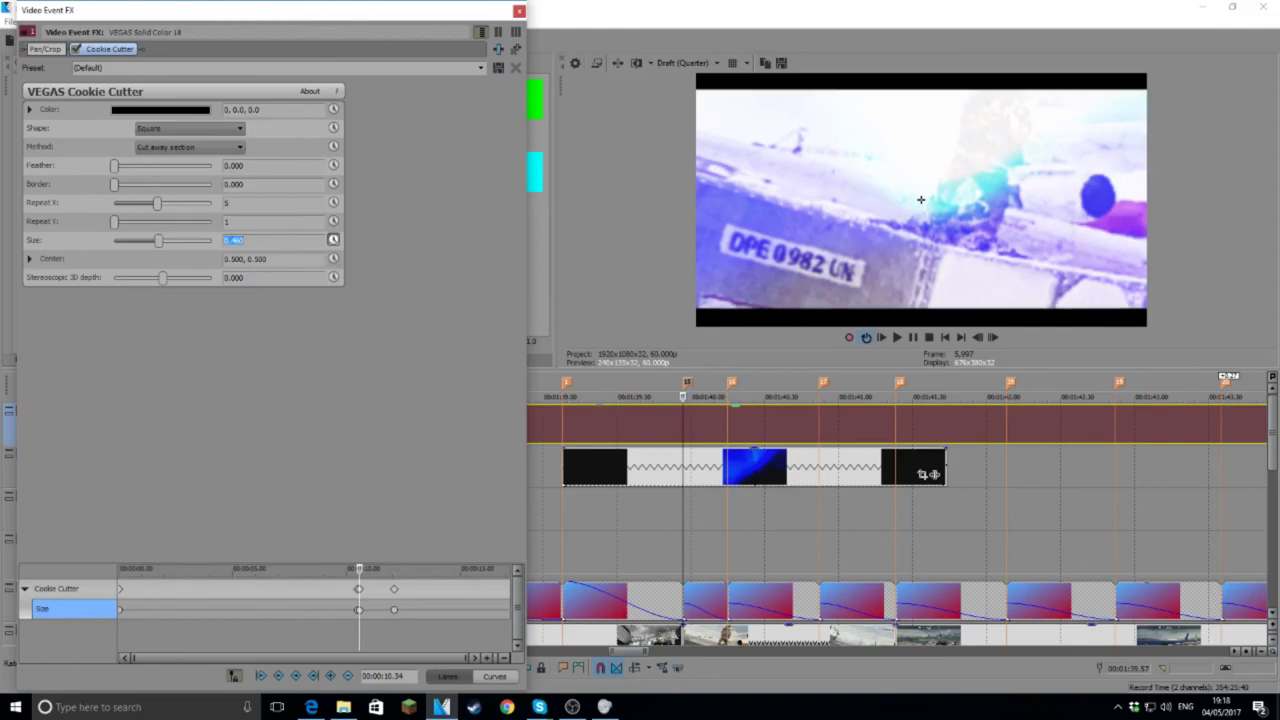
left_click(900, 388)
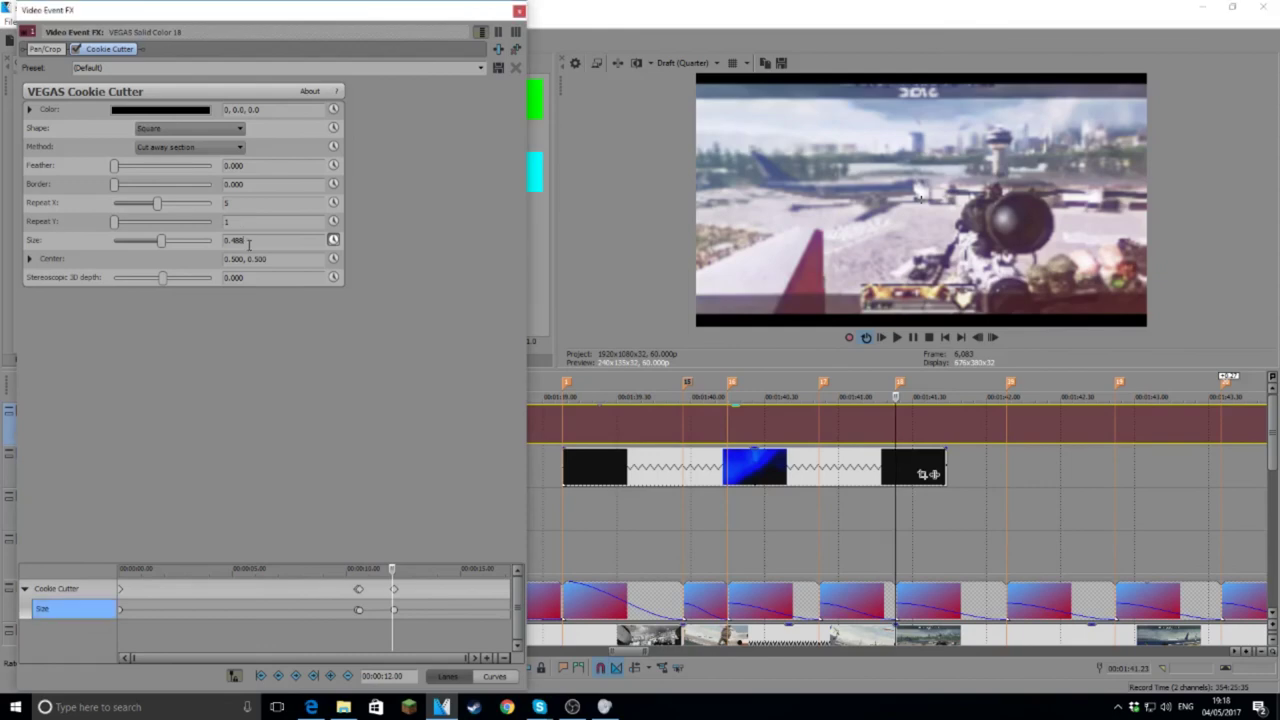
key("Return")
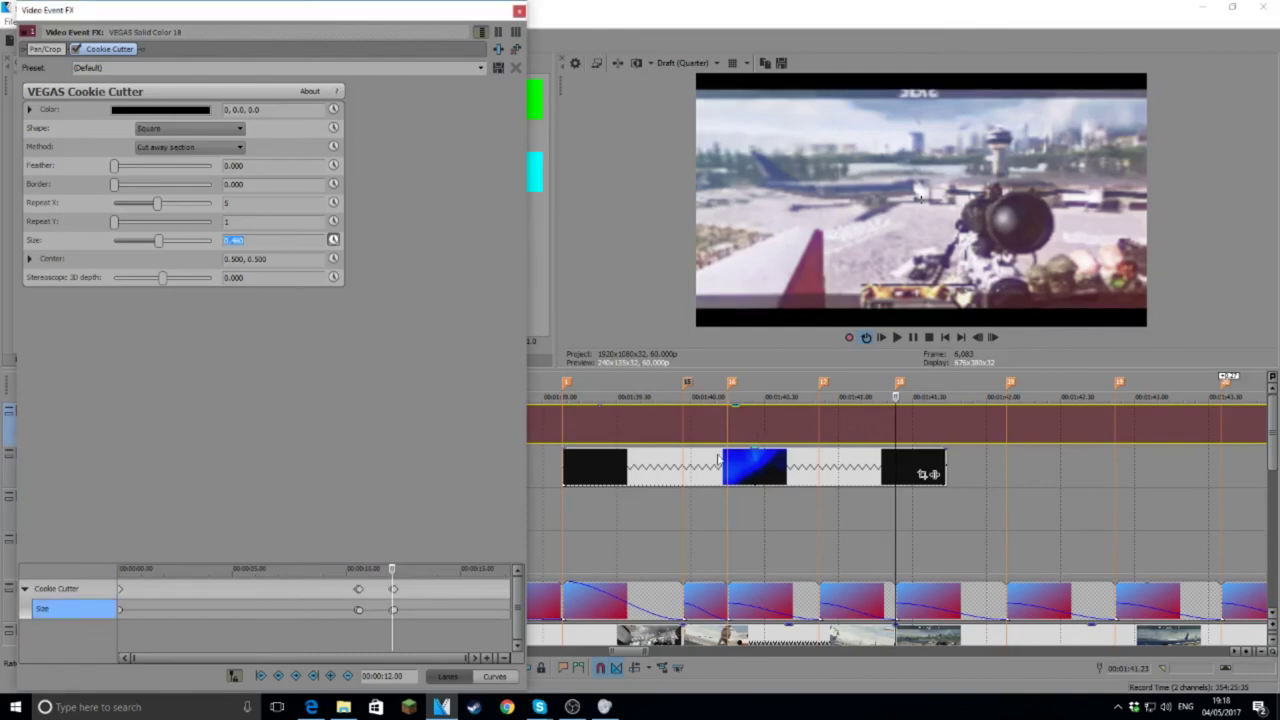
Step: Play back the animated black bars past the last clip, pause, and close the effect window
left_click(898, 338)
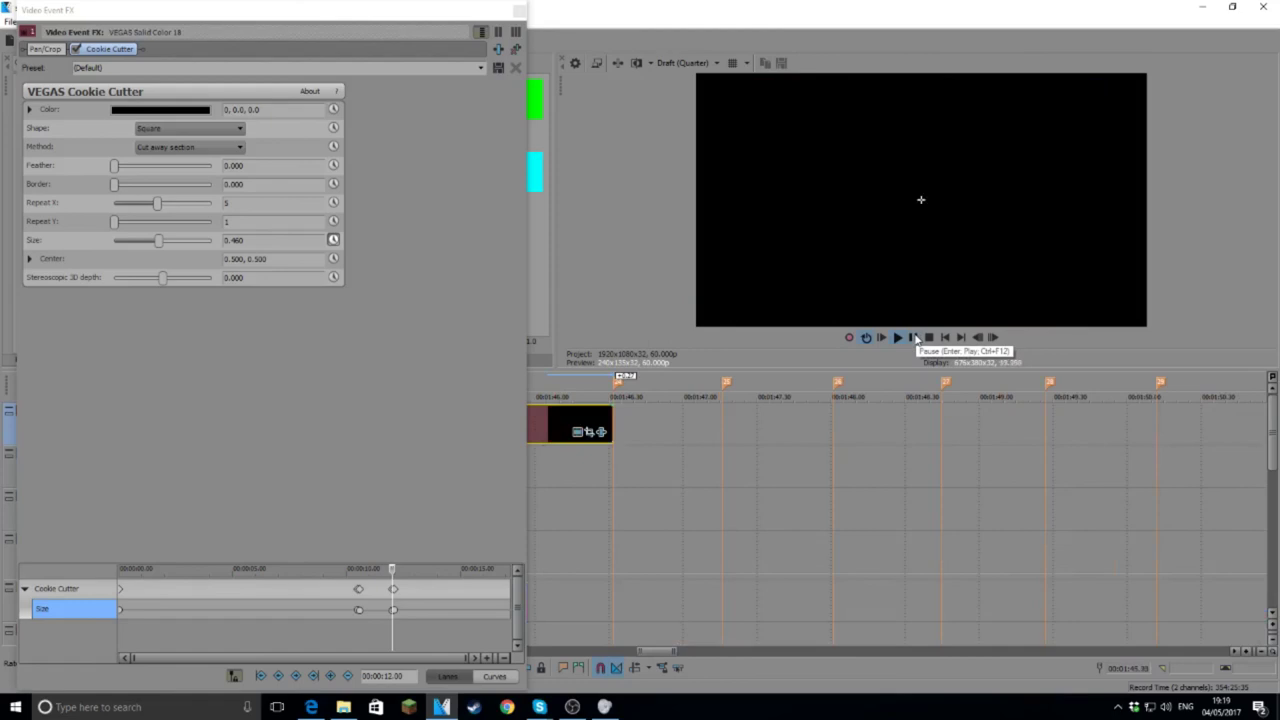
left_click(913, 338)
left_click(519, 11)
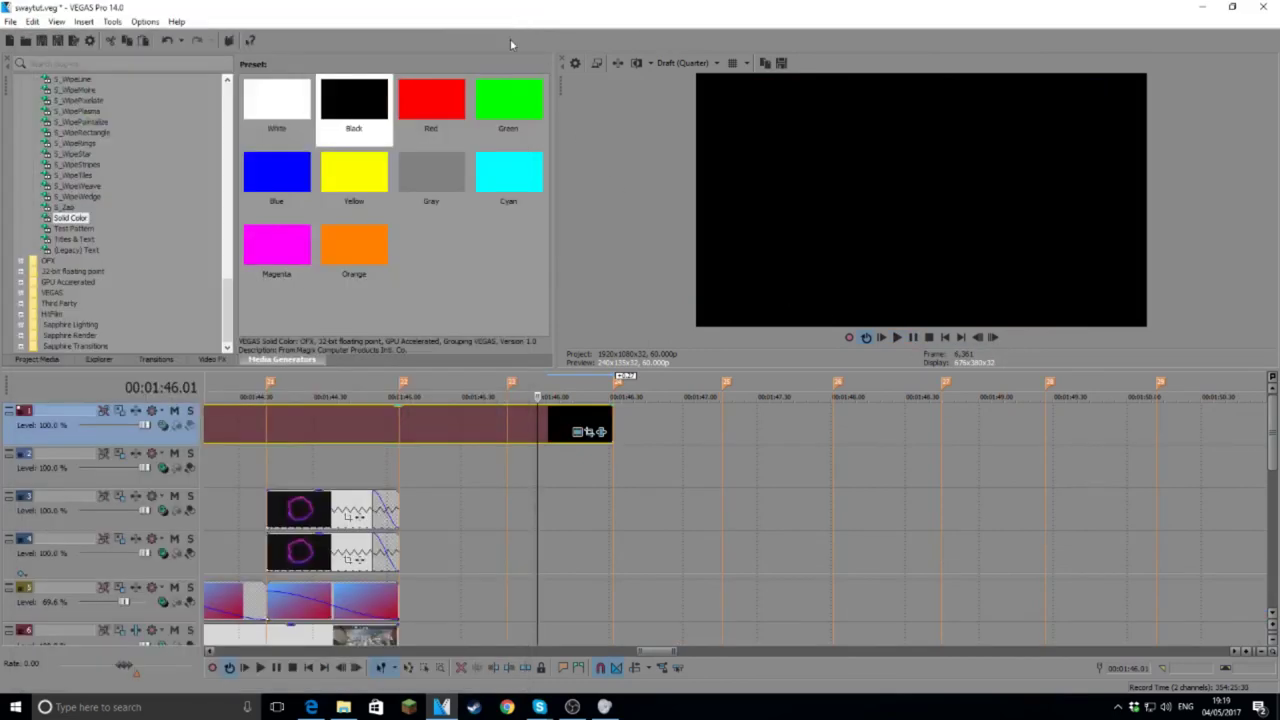
scroll(358, 613, "down", 5)
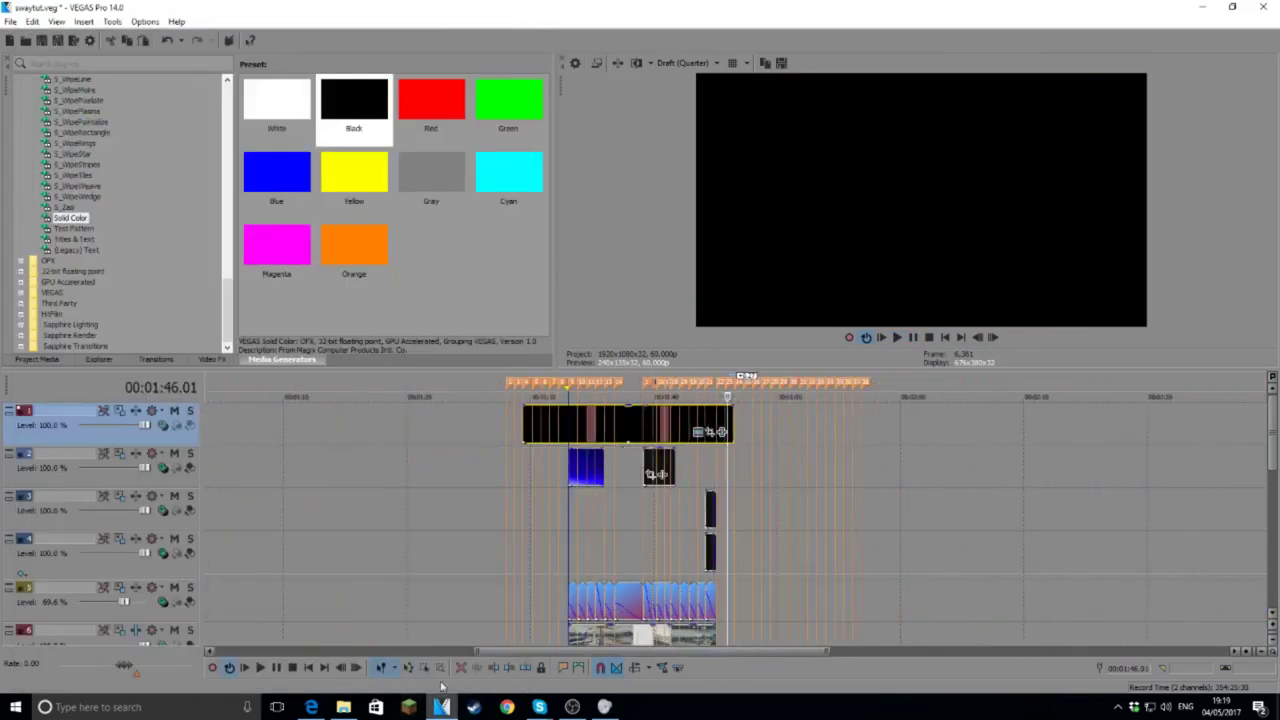
Step: Switch to File Explorer and add the OmniAllegiance Intro video from the Videos folder to the timeline, ending at the first clip
left_click(343, 707)
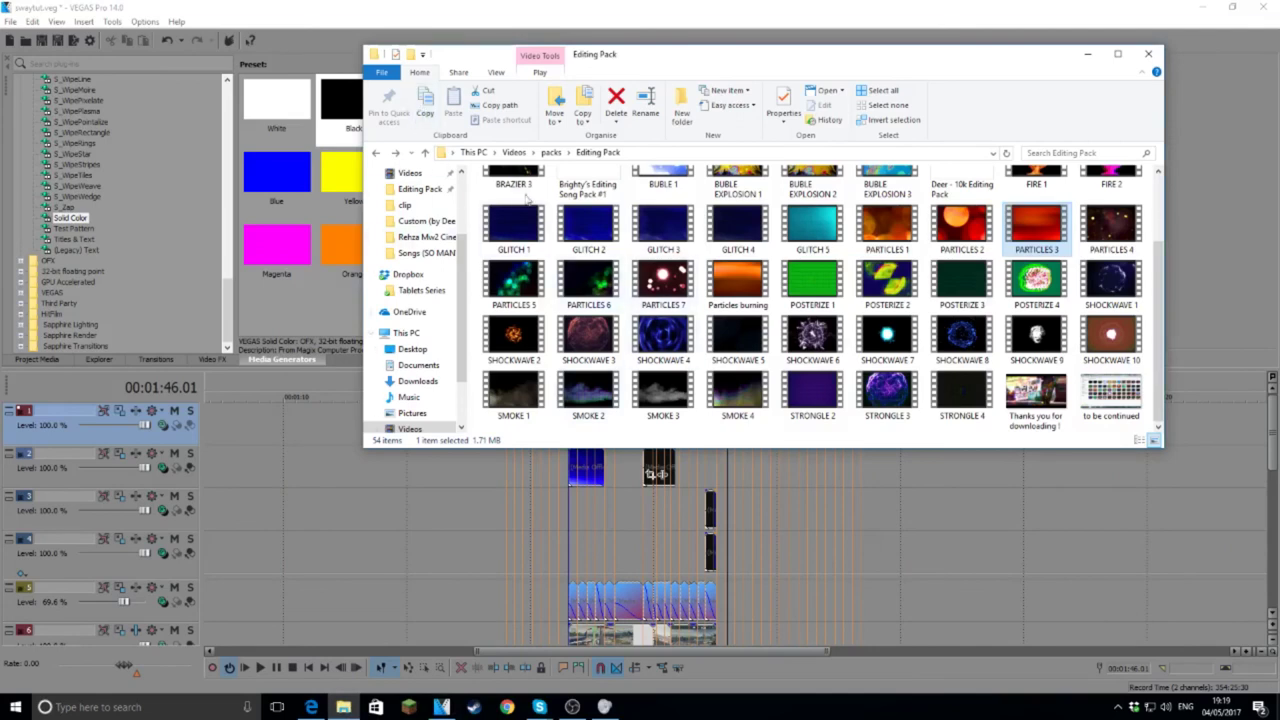
left_click(513, 152)
scroll(760, 300, "down", 3)
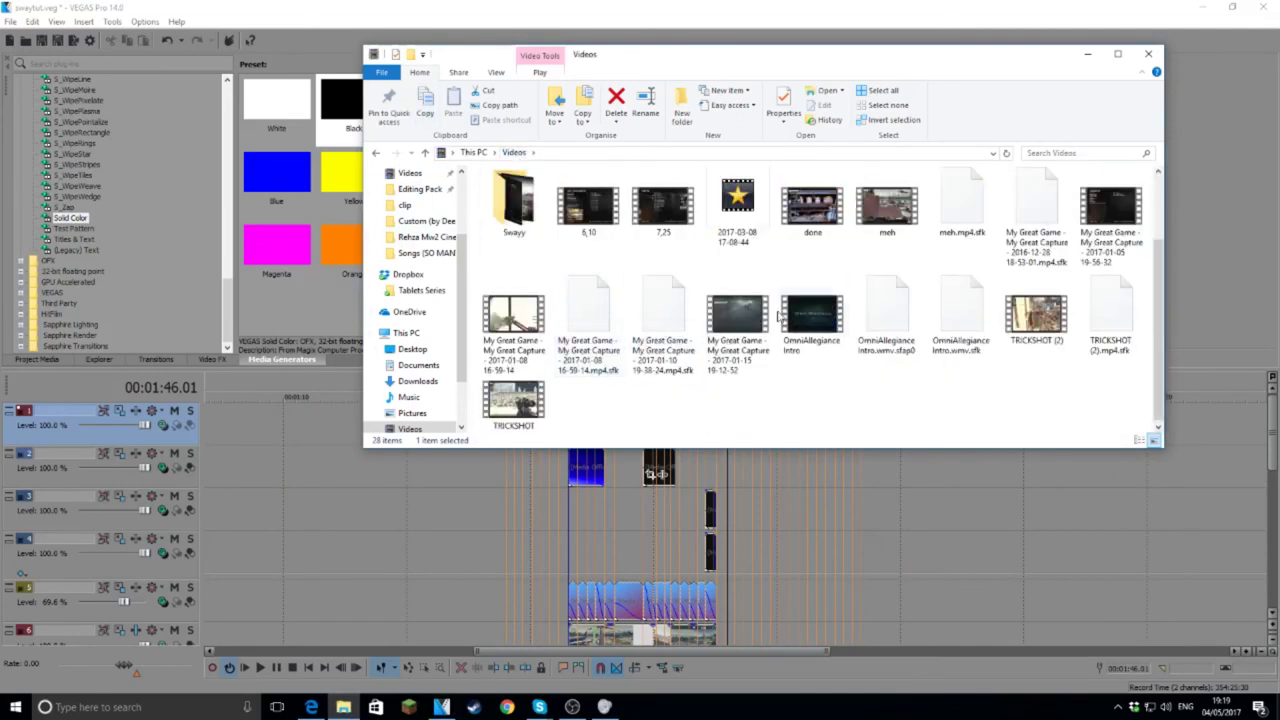
left_click(811, 315)
left_click_drag(475, 614, 489, 587)
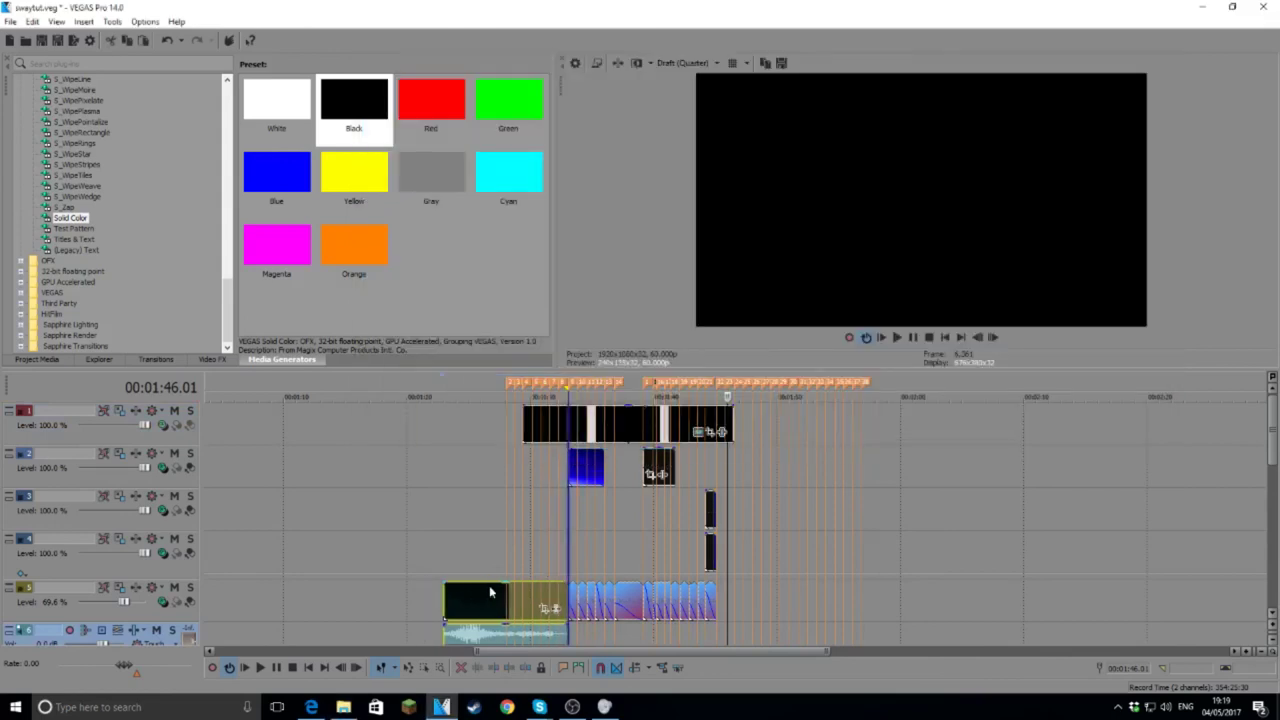
Step: Move the intro's video onto the gameplay track and its audio onto the track below the music, ending flush with the first clip
left_click_drag(1273, 418, 1272, 470)
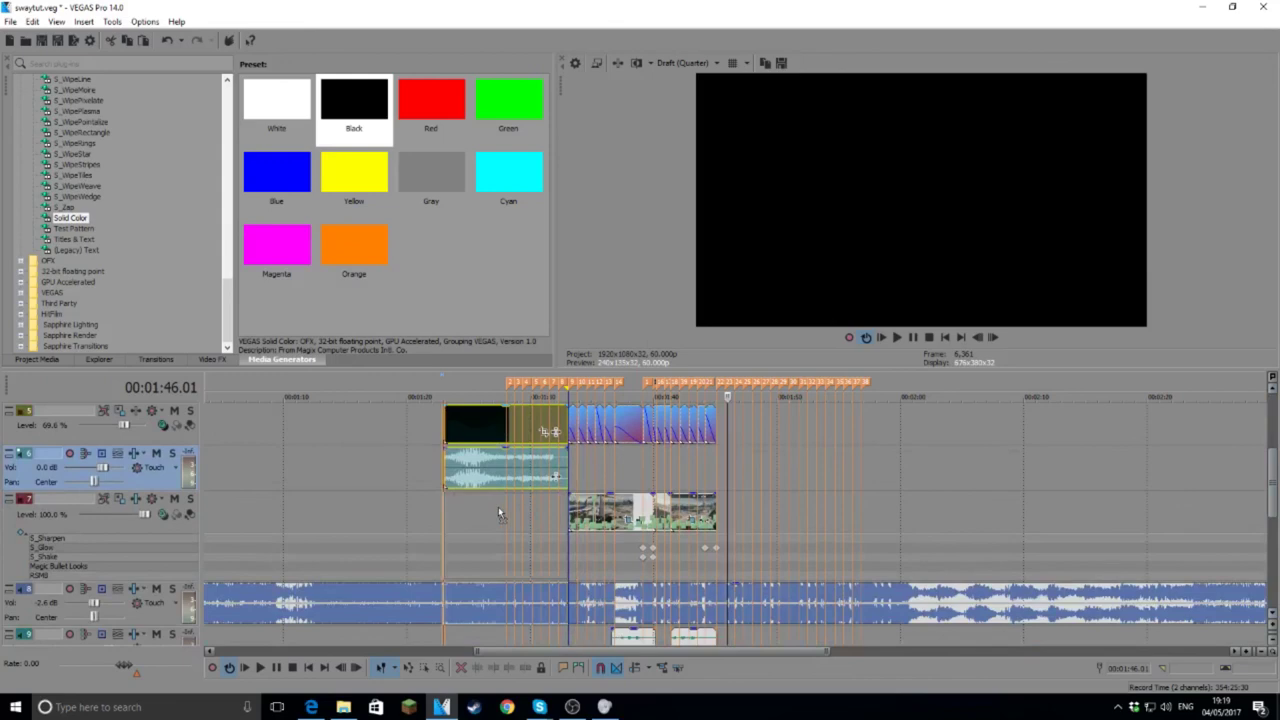
left_click_drag(495, 525, 518, 635)
left_click(523, 519)
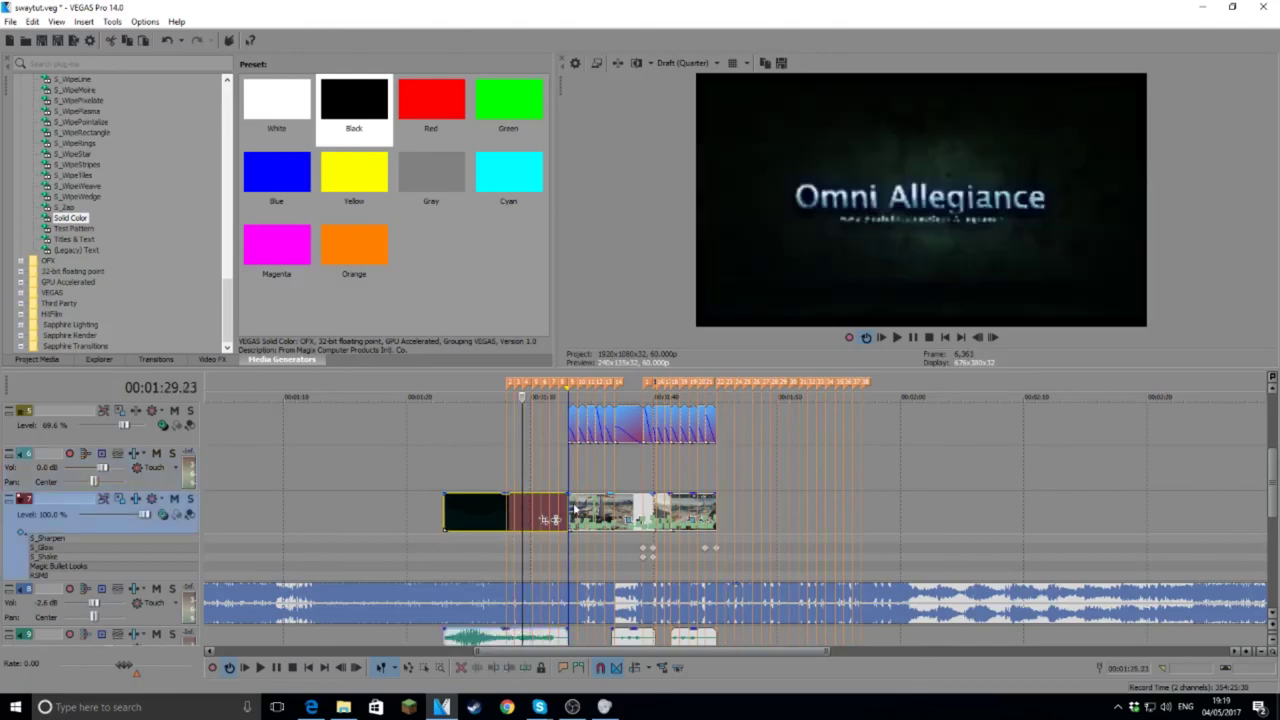
left_click(569, 505)
scroll(647, 534, "up", 4)
scroll(647, 535, "up", 6)
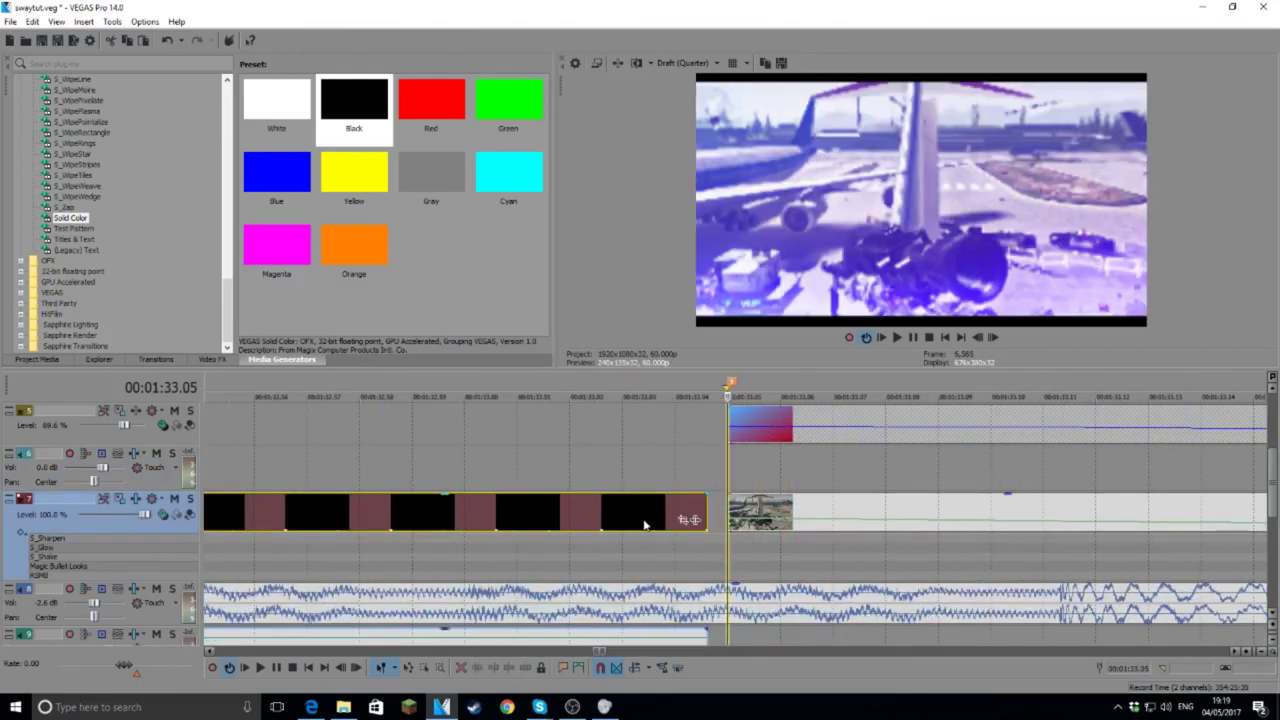
scroll(626, 513, "down", 3)
scroll(626, 513, "down", 8)
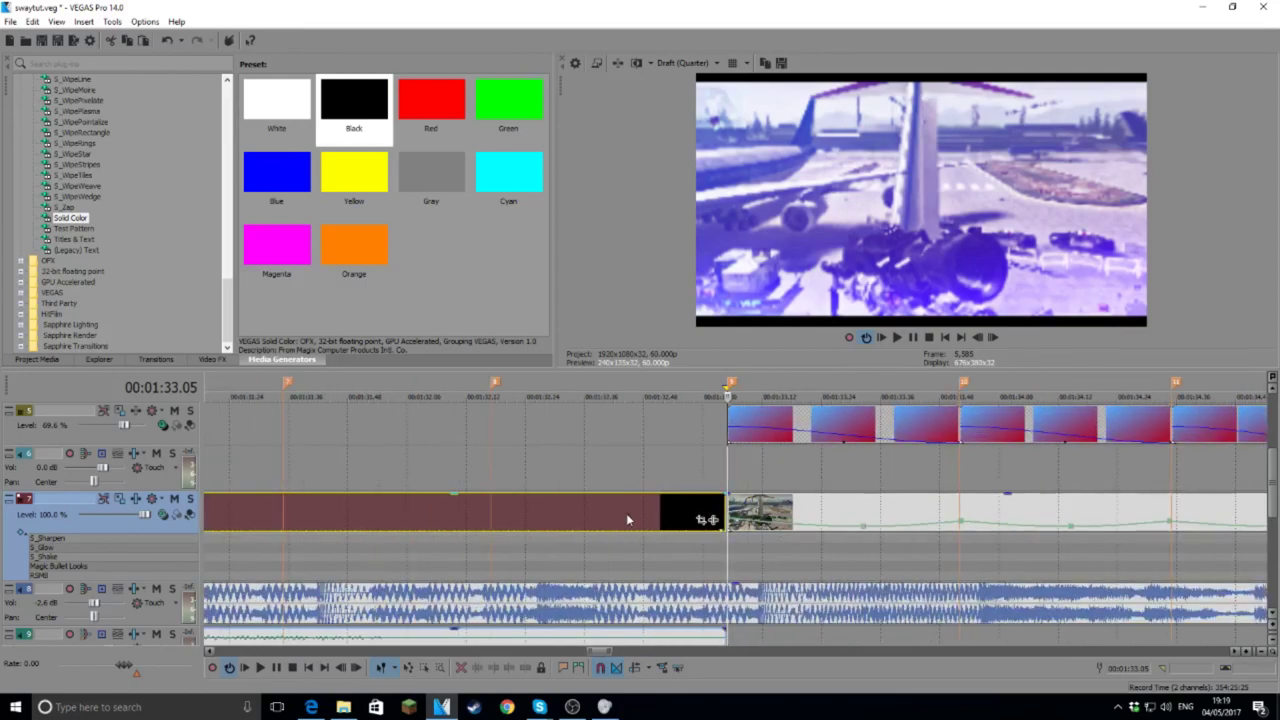
Step: Split the music at the intro's start, 00:01:23.00, and delete the part before it
left_click(598, 604)
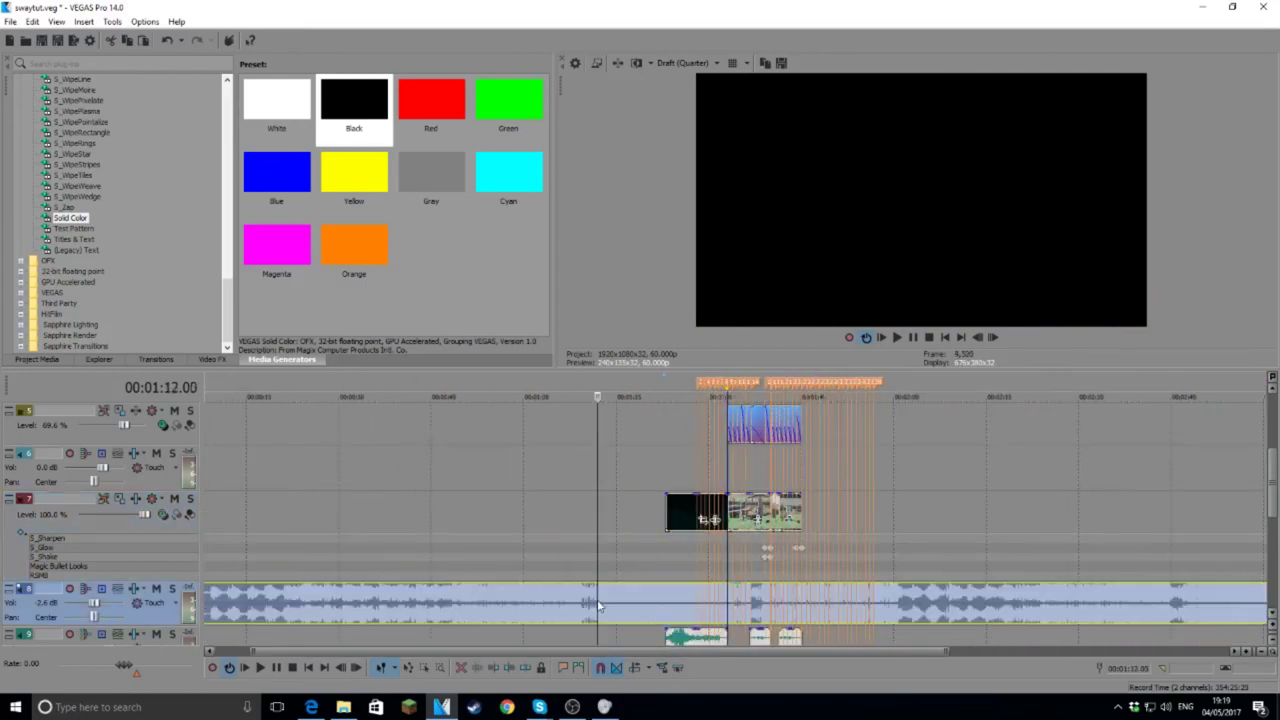
left_click(641, 614)
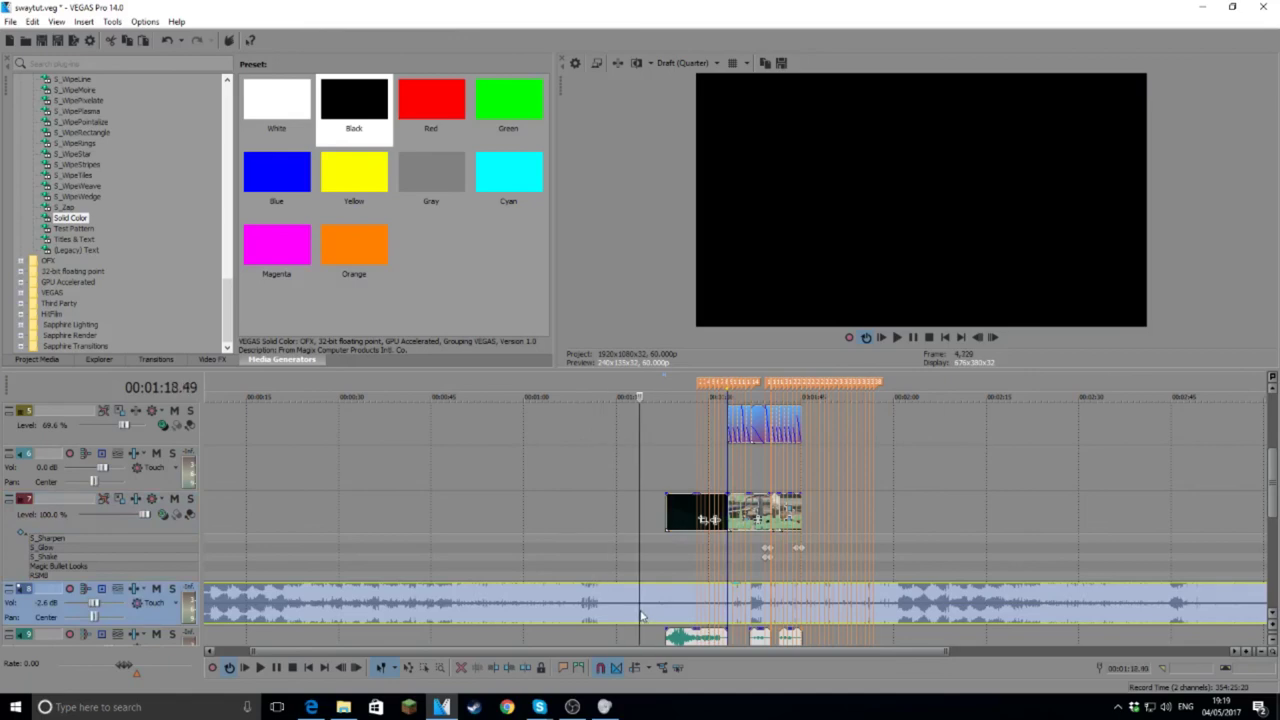
left_click(664, 610)
key("s")
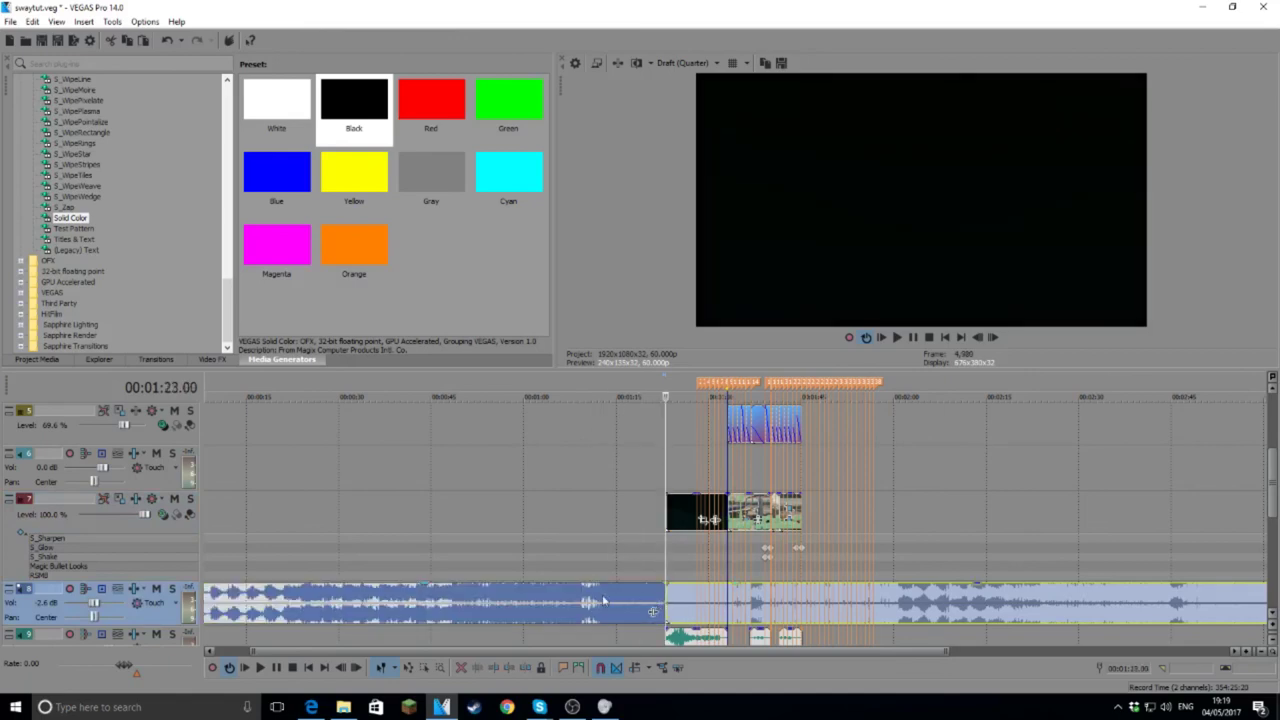
left_click(604, 591)
key("Delete")
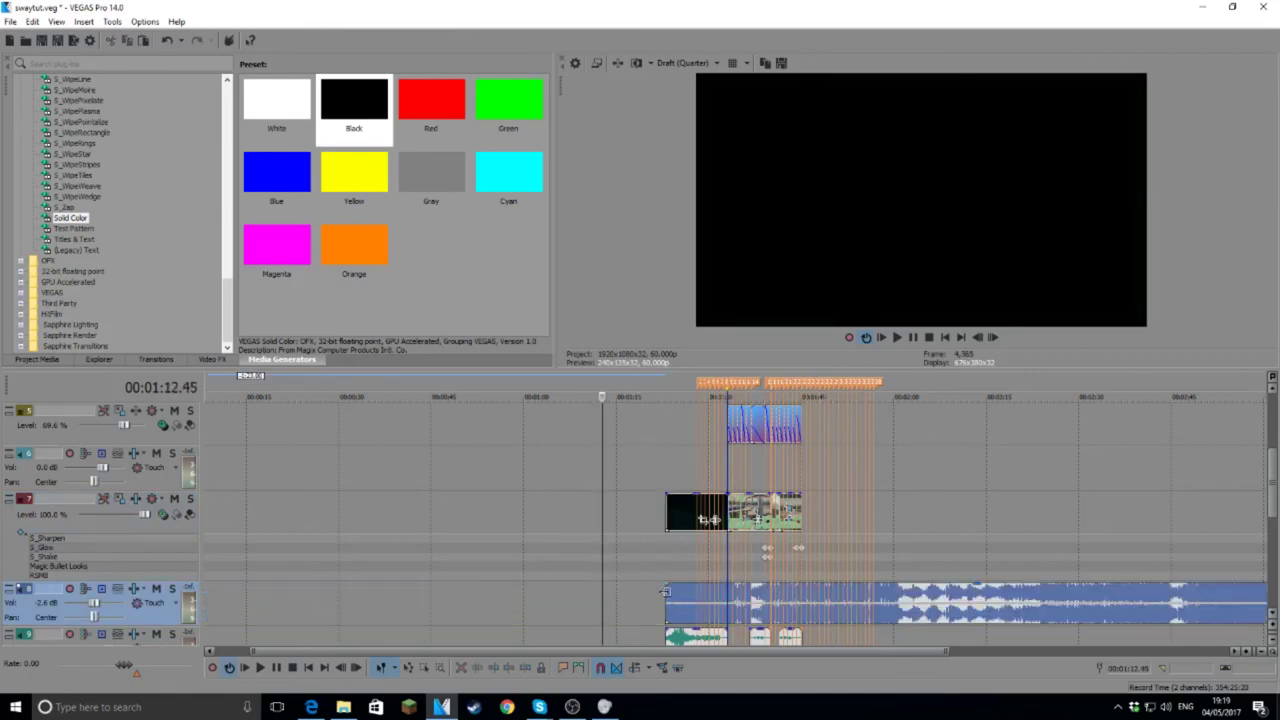
Step: Add a fade-in of about 10 seconds to the music, ending at the first gameplay clip, with a slow-starting curve
left_click(664, 594)
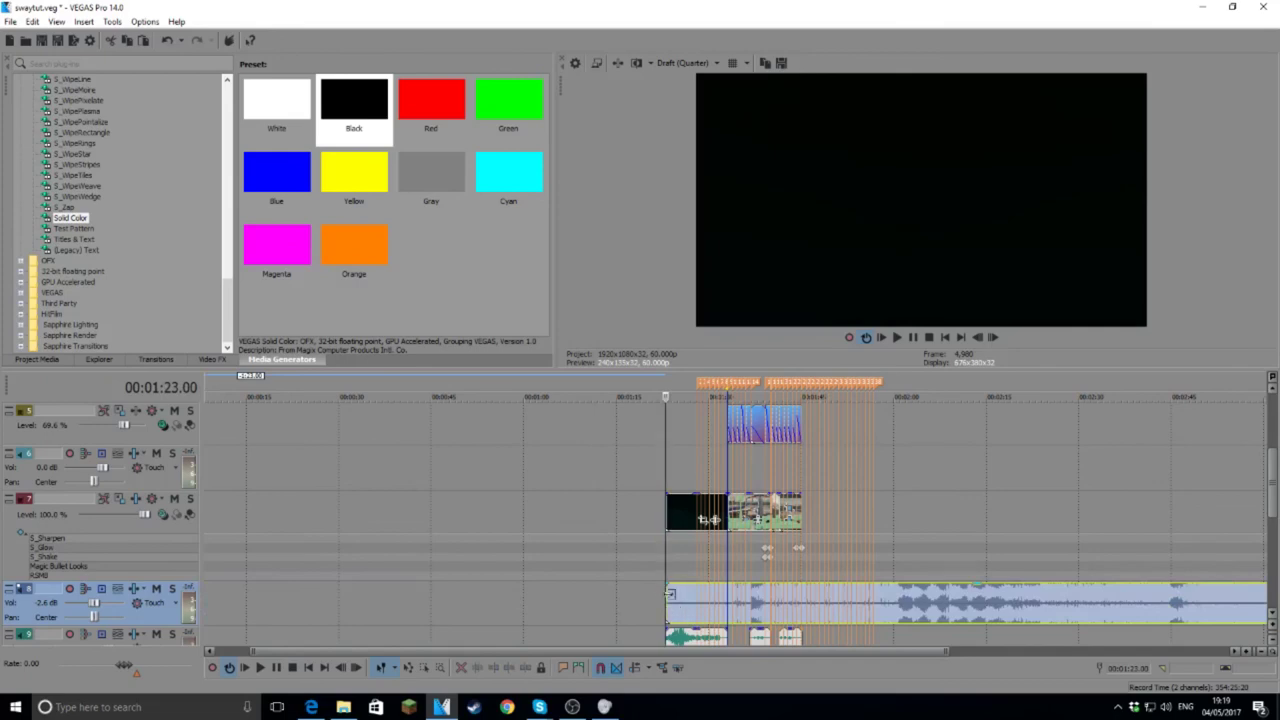
left_click_drag(668, 586, 718, 585)
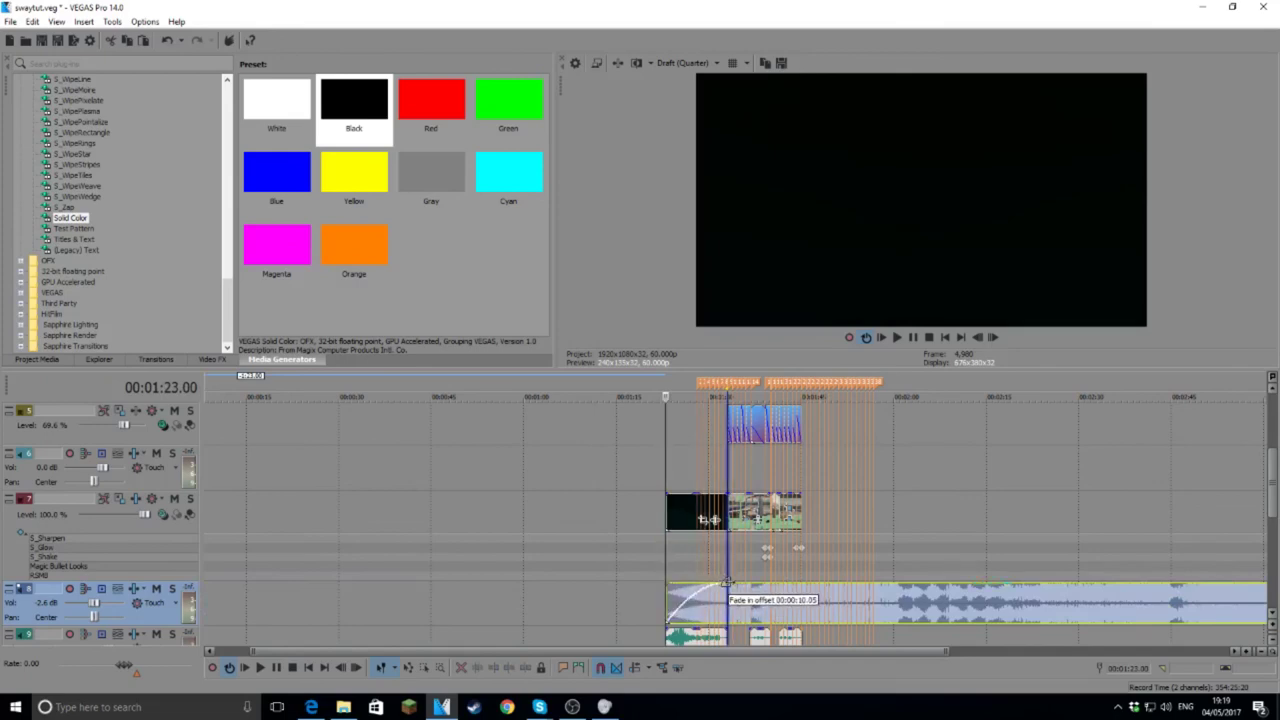
right_click(709, 590)
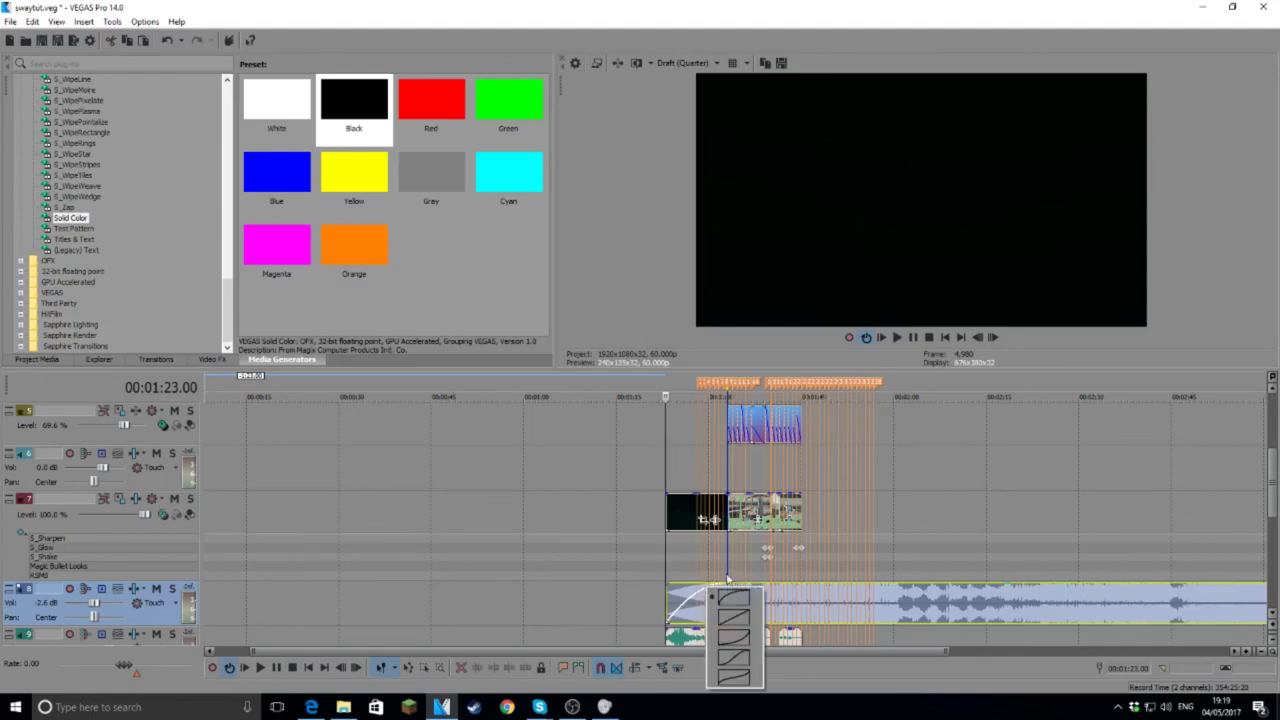
left_click(736, 636)
scroll(716, 606, "up", 5)
scroll(716, 606, "down", 2)
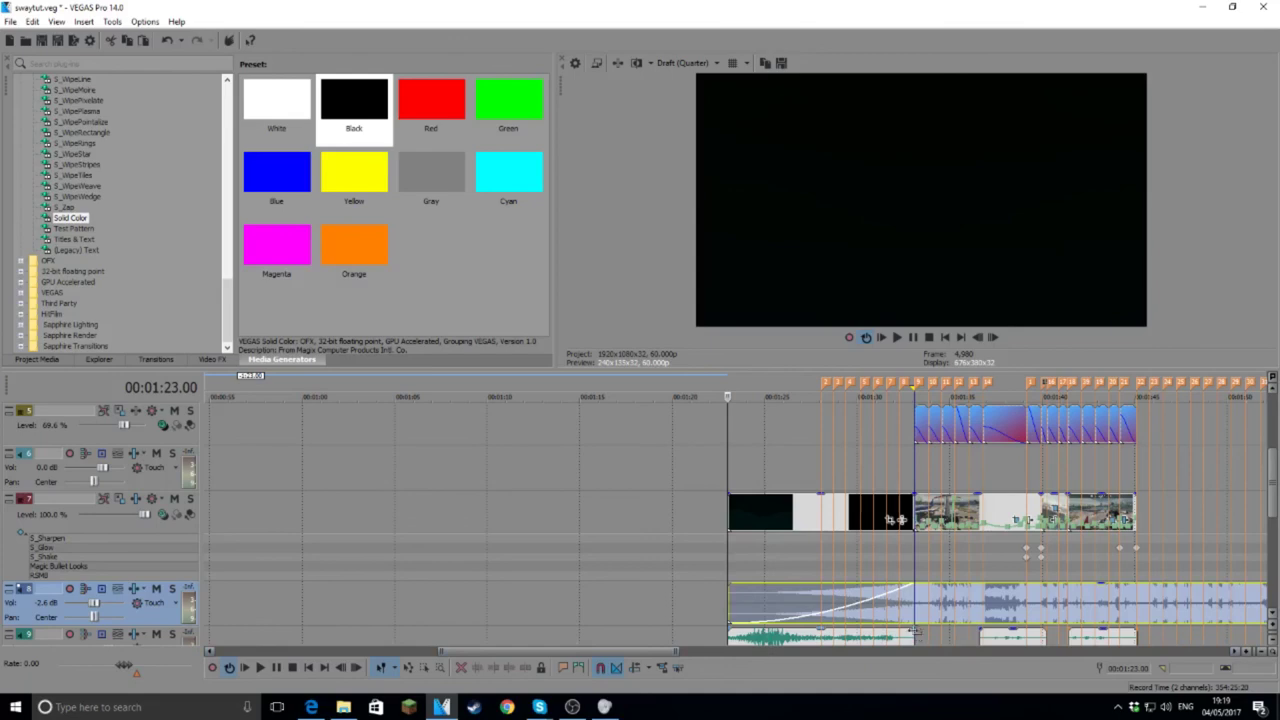
Step: Fade out the intro's audio over its full length and paste a copy of the intro at the last gameplay clip's end, 00:01:45.05
left_click_drag(912, 631, 727, 631)
scroll(1012, 590, "down", 5)
right_click(566, 510)
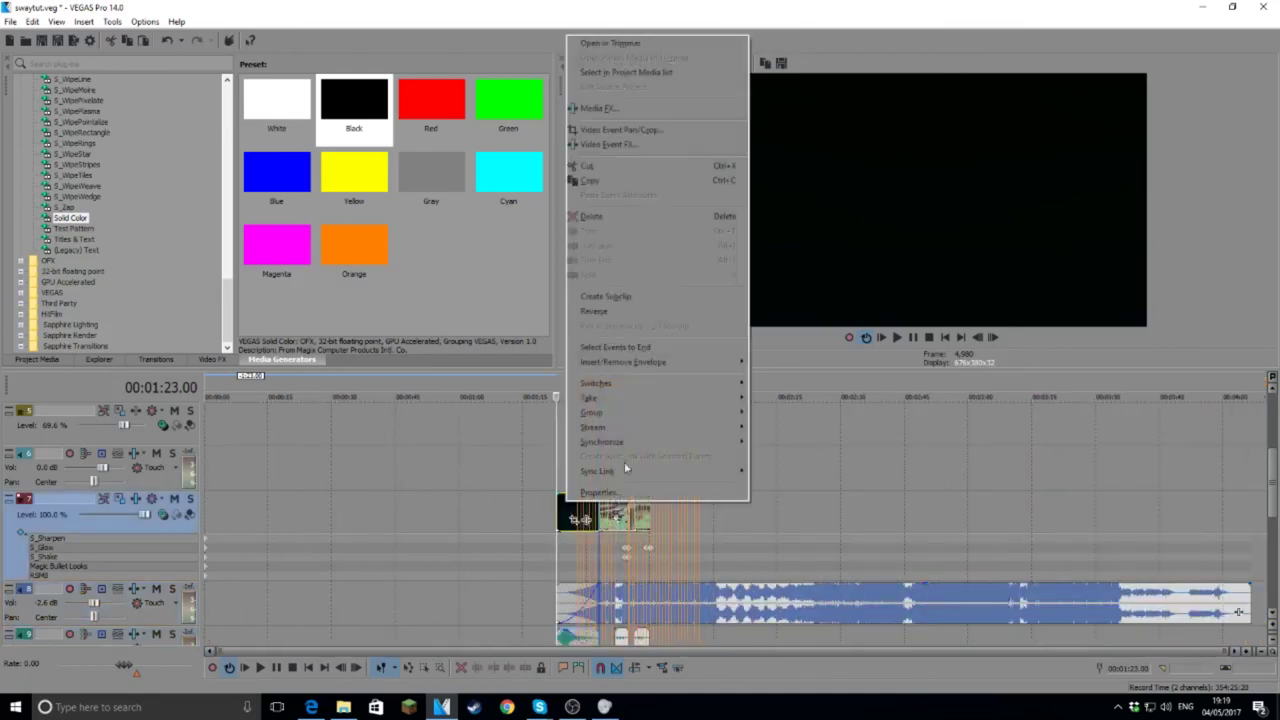
left_click(580, 180)
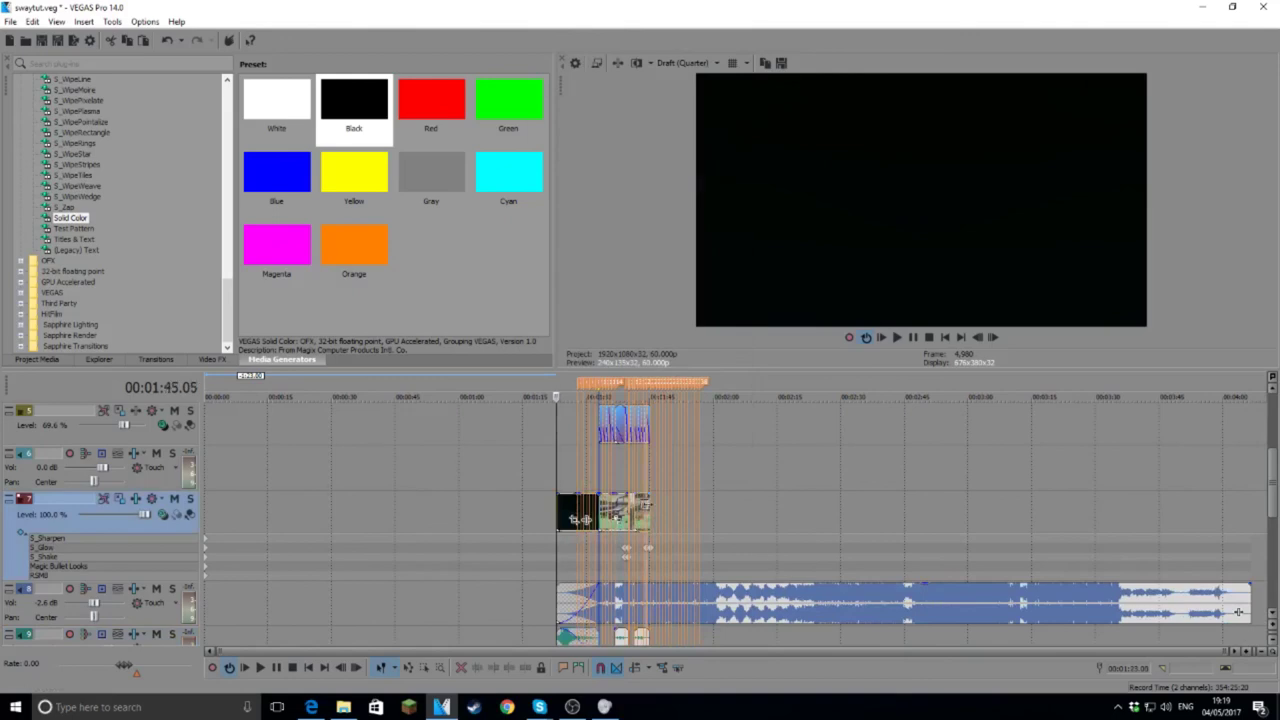
right_click(648, 516)
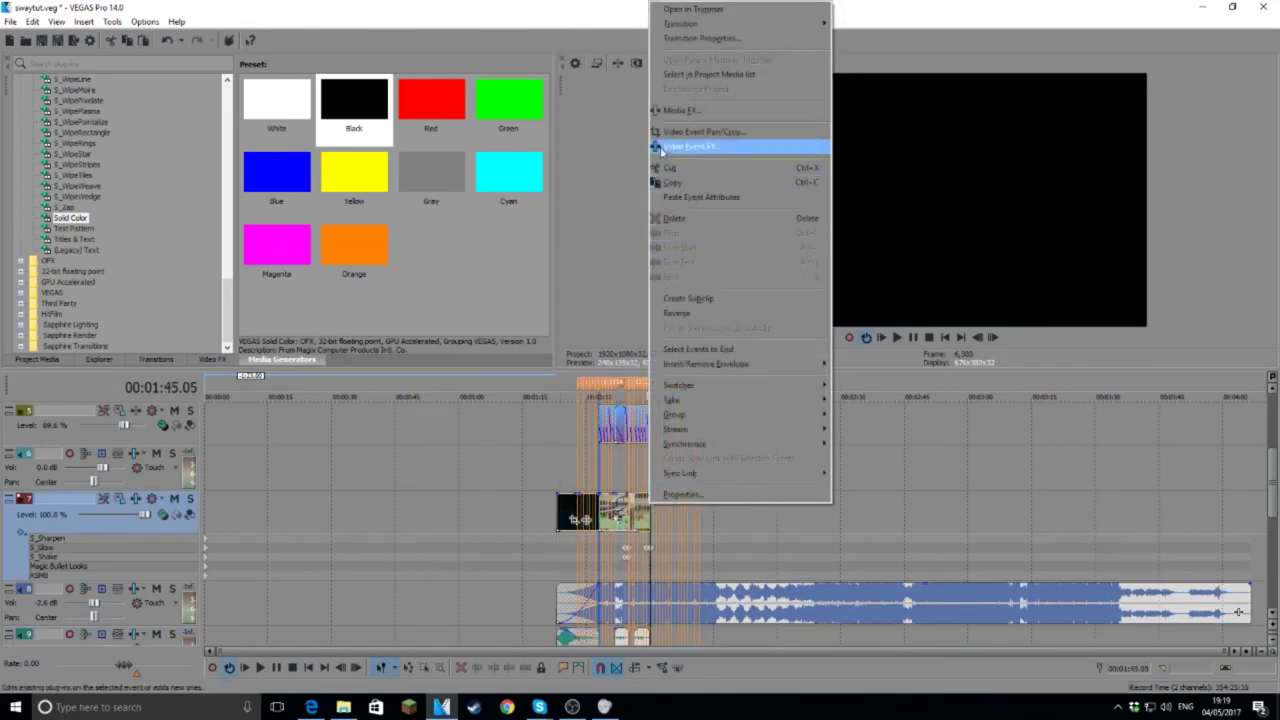
left_click(144, 41)
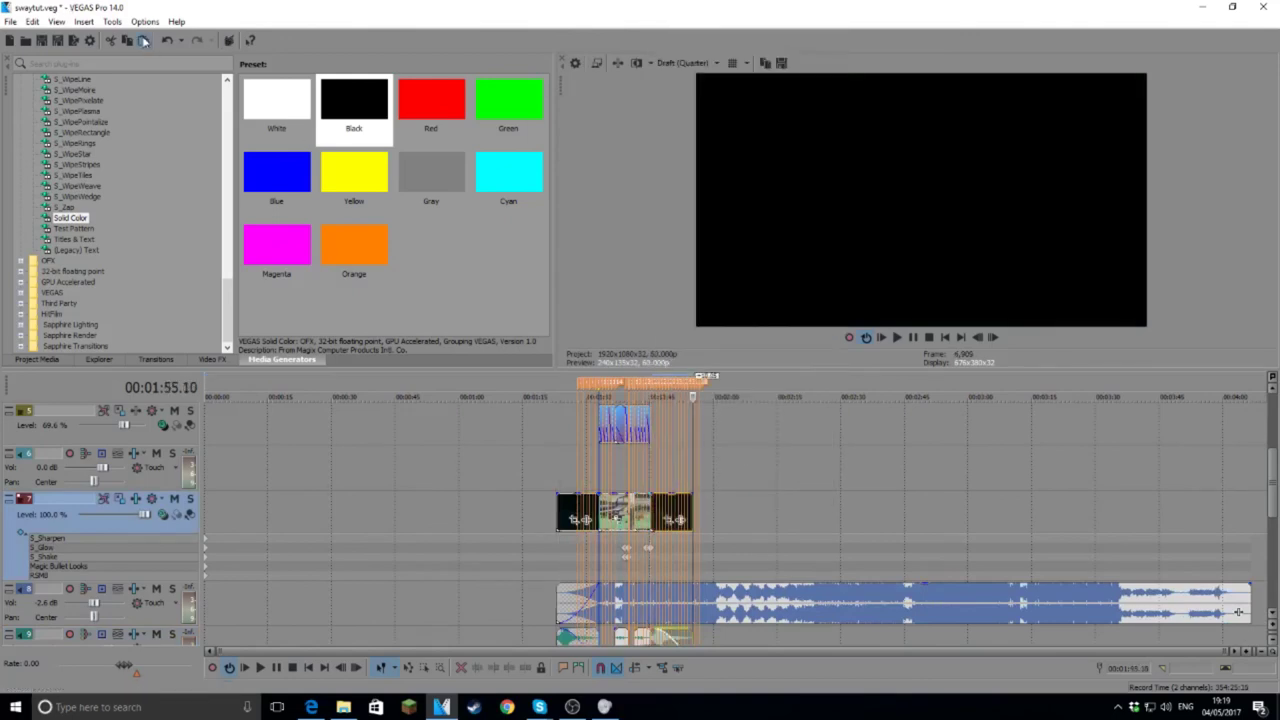
Step: Split the music where the pasted intro copy ends, 00:01:55.10, and delete the part after it
left_click(666, 512)
scroll(666, 512, "up", 5)
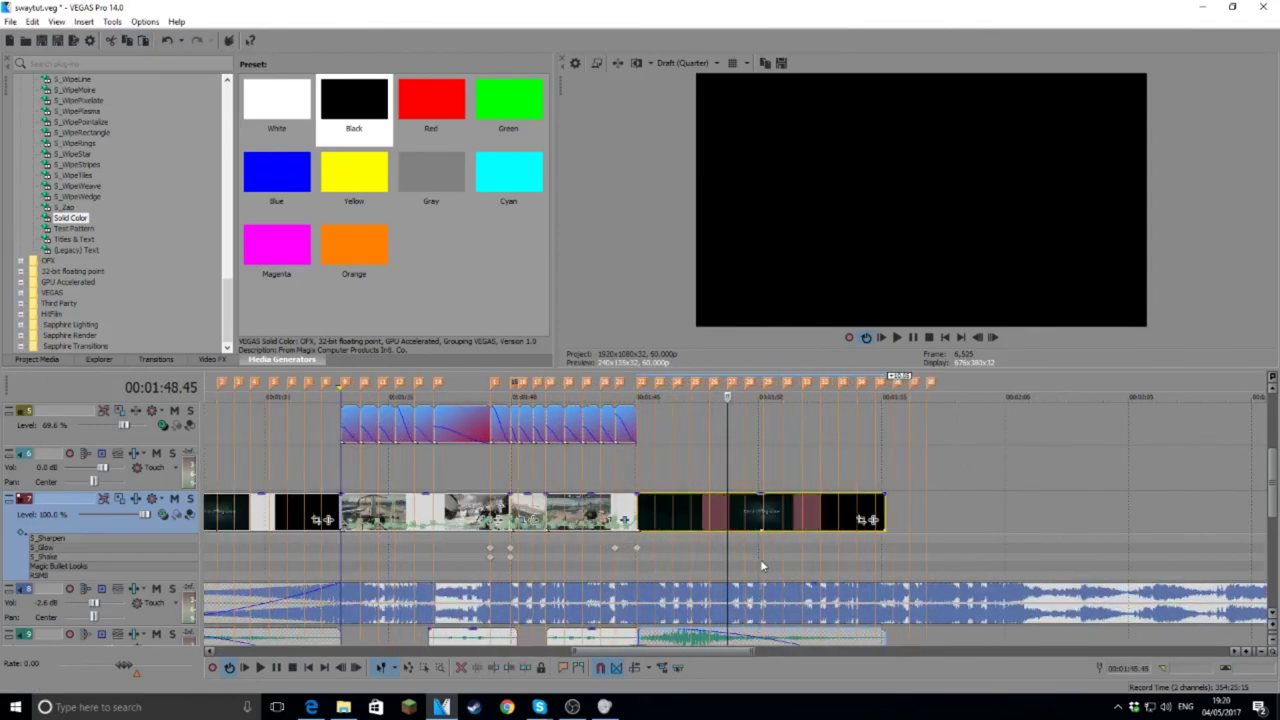
left_click(893, 605)
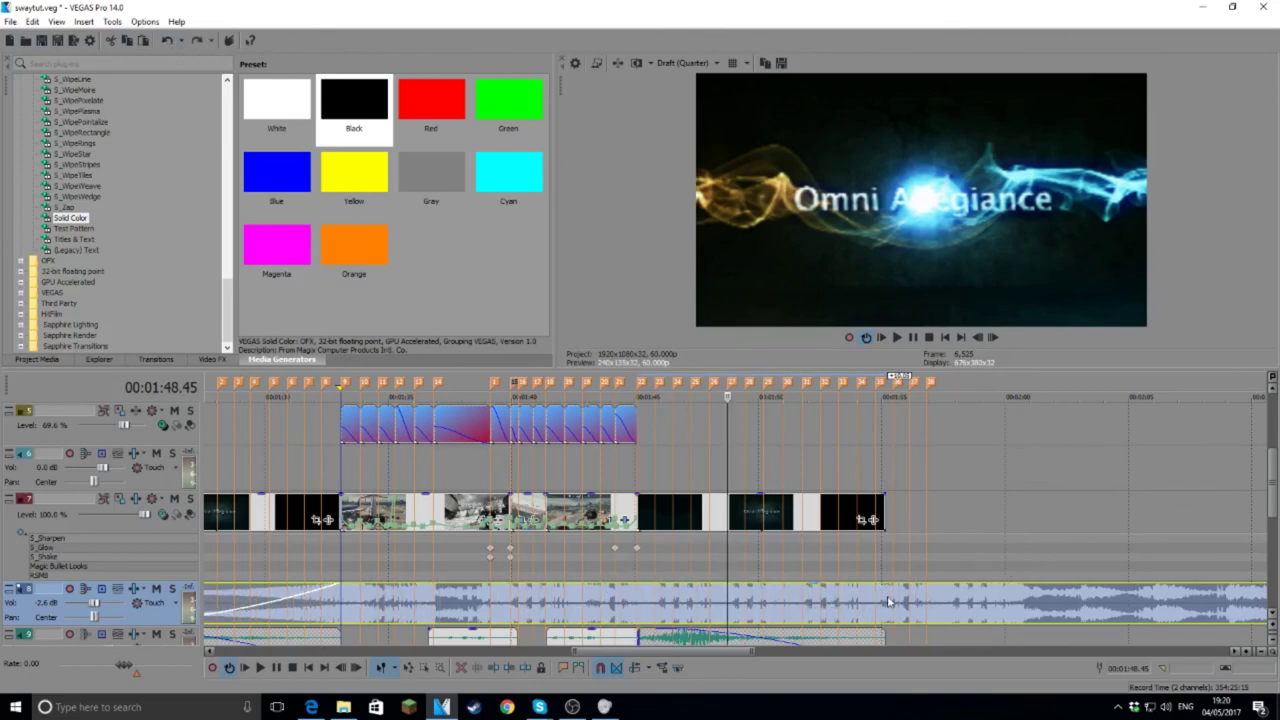
left_click(885, 603)
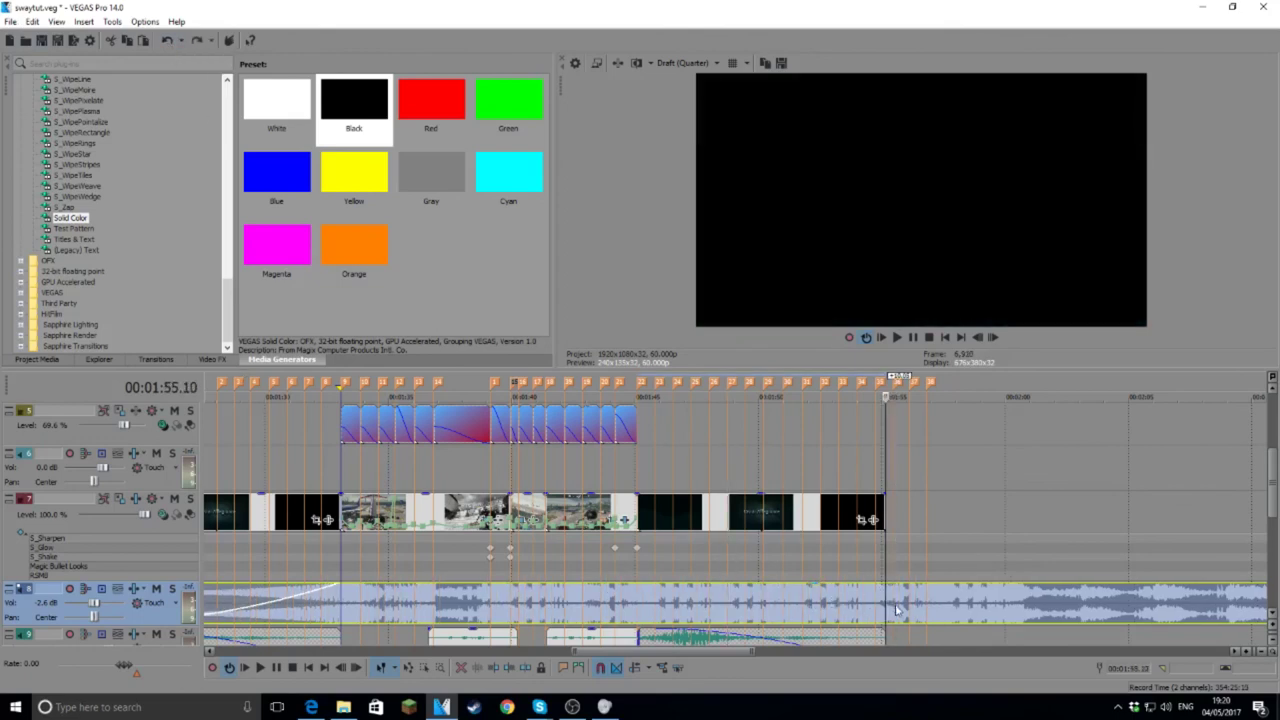
key("s")
left_click(903, 606)
key("Delete")
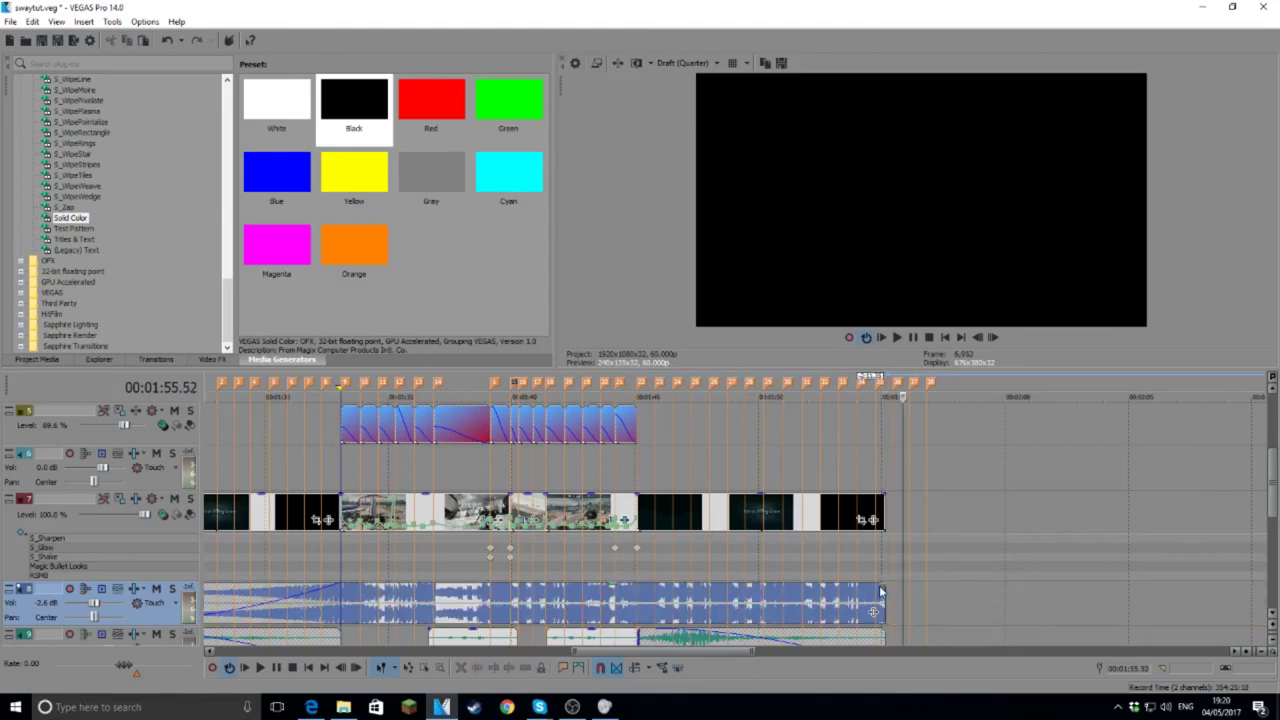
Step: Add a fade-out of about 10 seconds to the music, starting where the last gameplay clip ends
left_click_drag(879, 585, 643, 587)
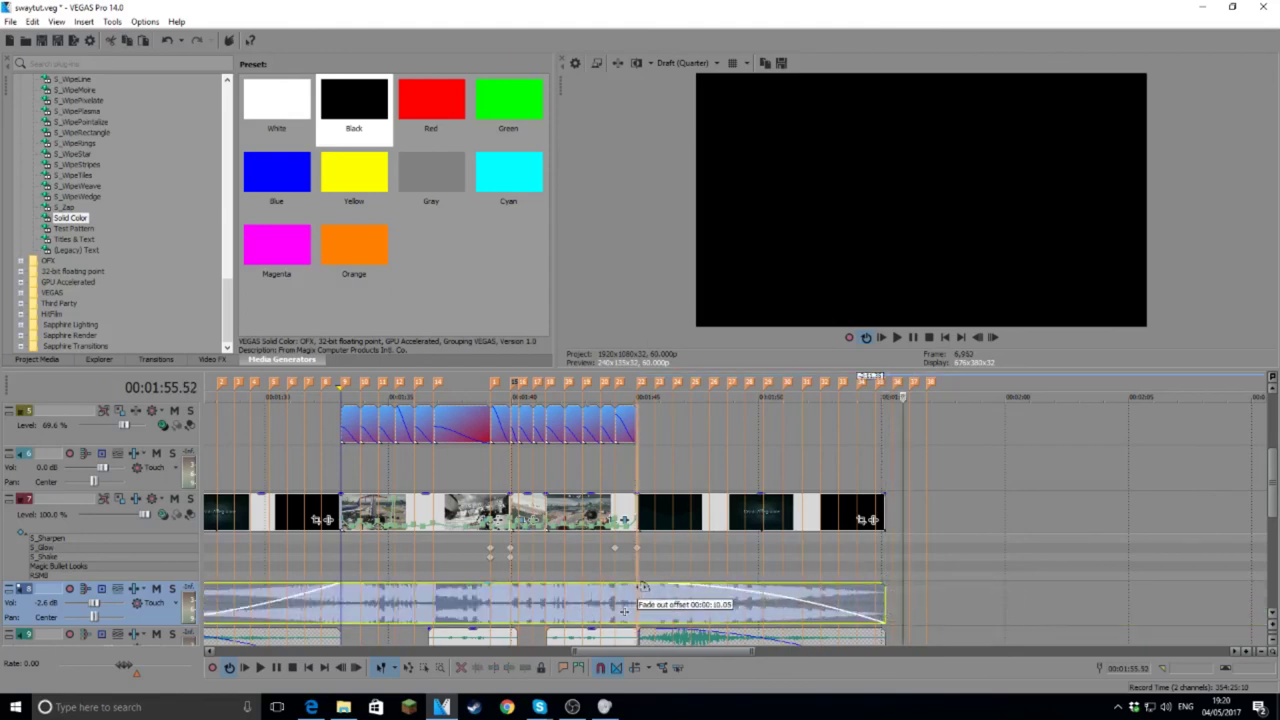
scroll(623, 598, "down", 3)
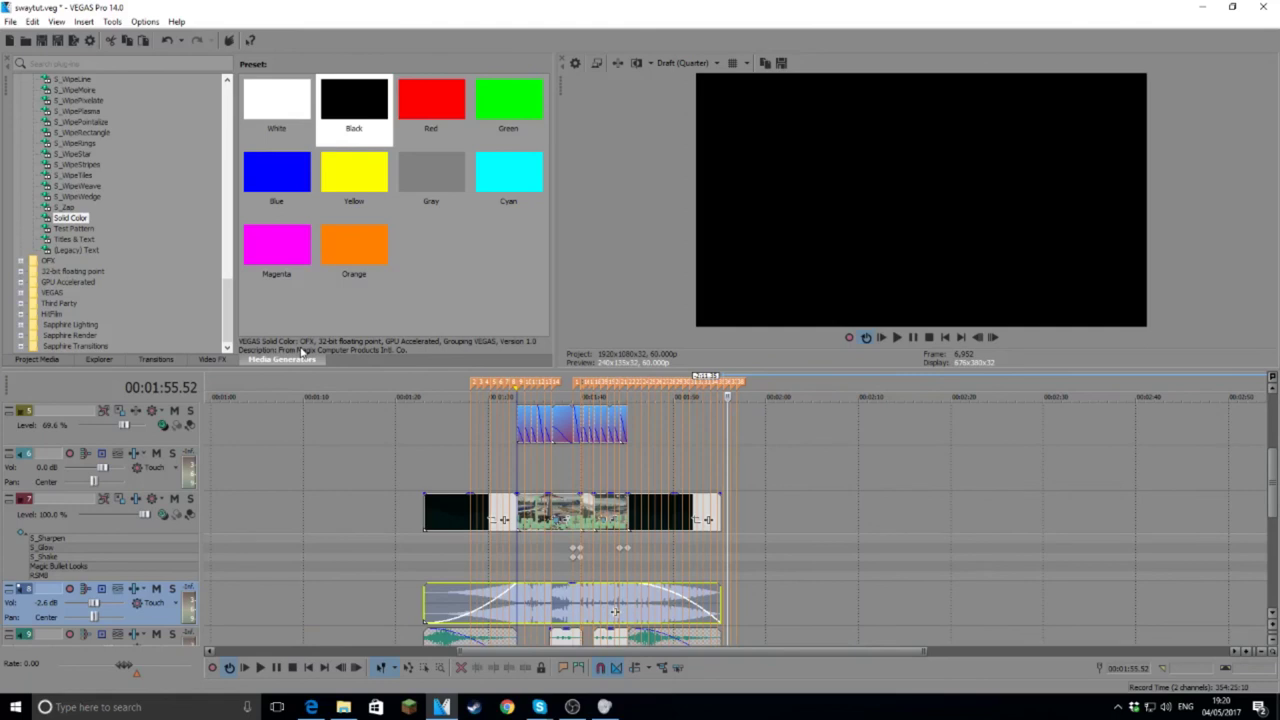
Step: Play back the montage from 00:01:30.11 through the gameplay clips into the closing intro copy to review it
left_click(492, 383)
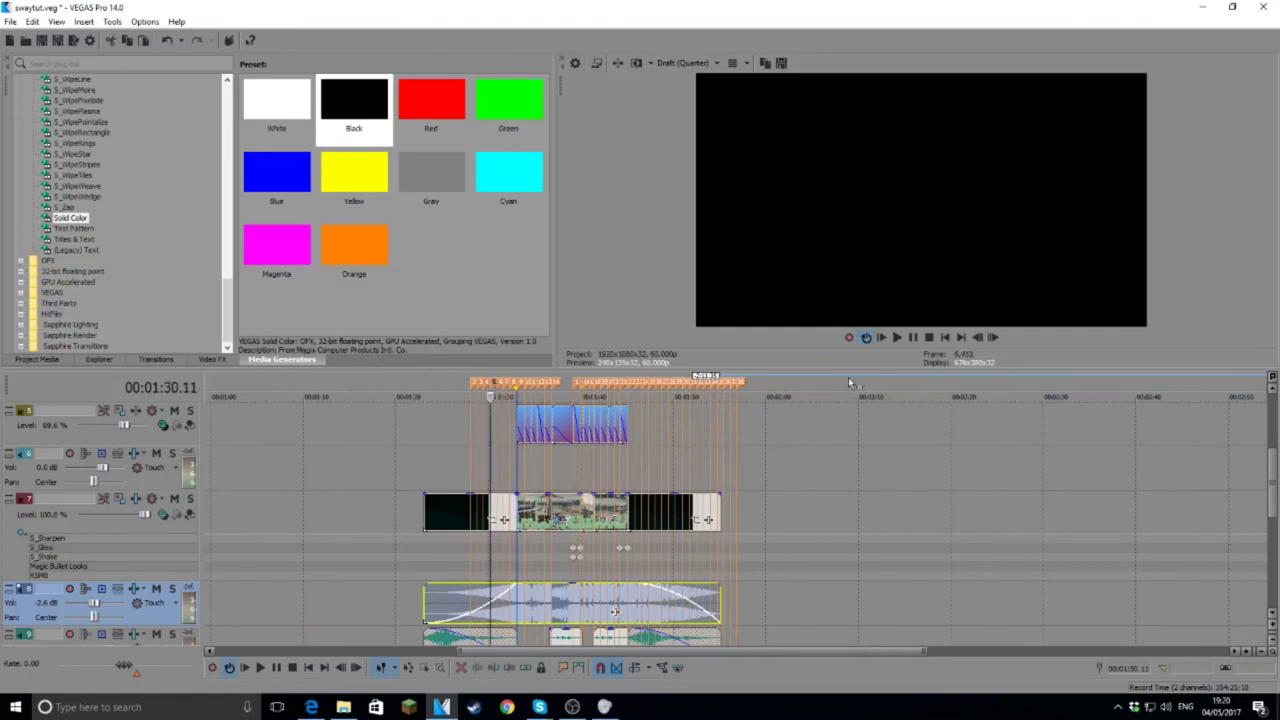
left_click(896, 338)
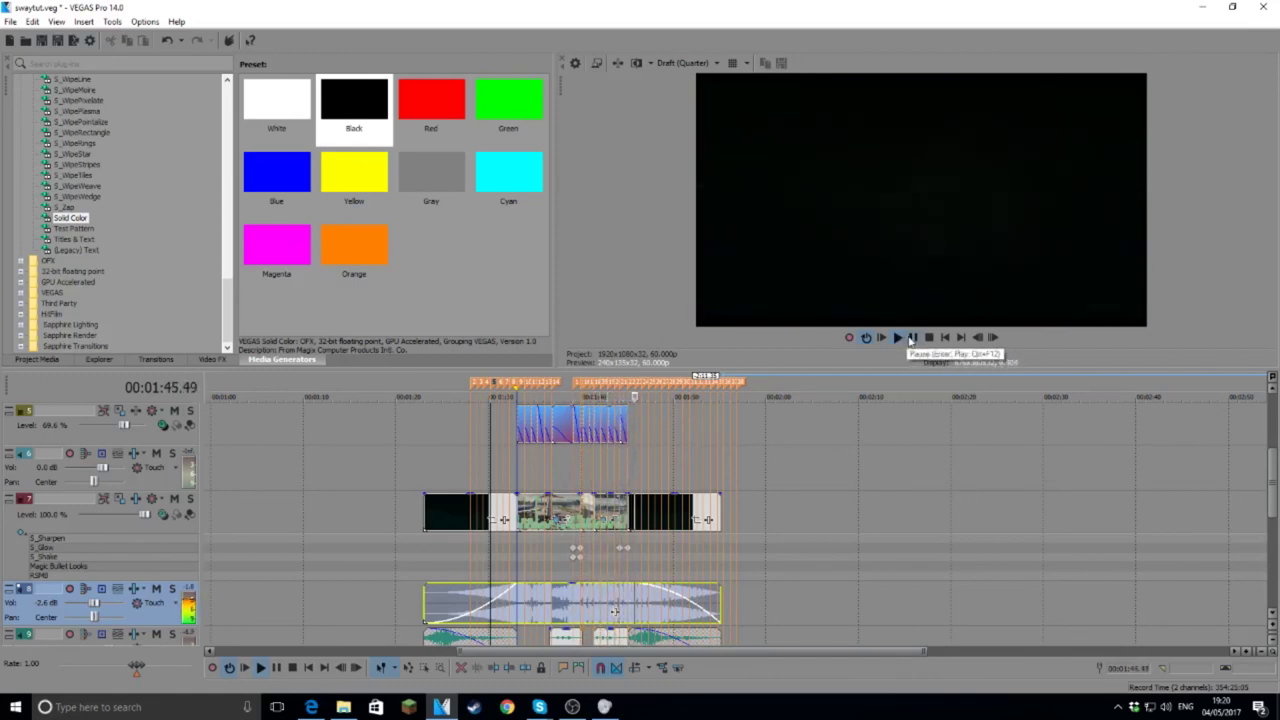
left_click(912, 338)
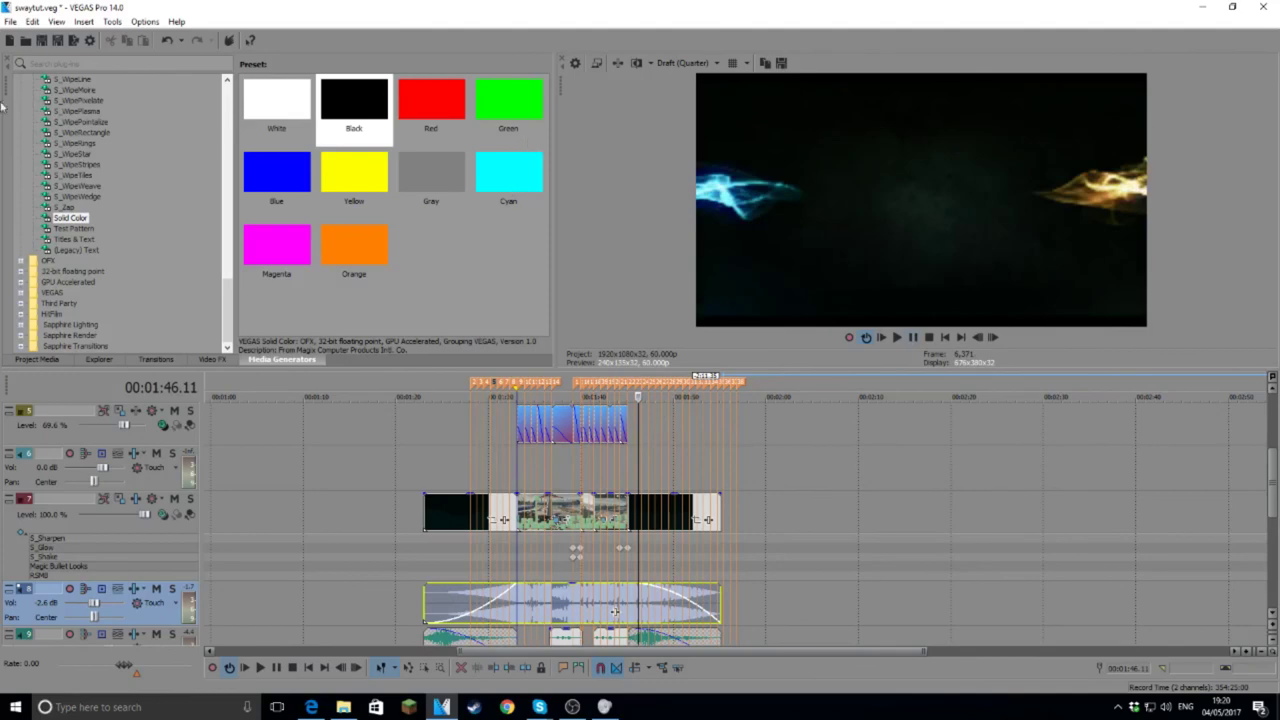